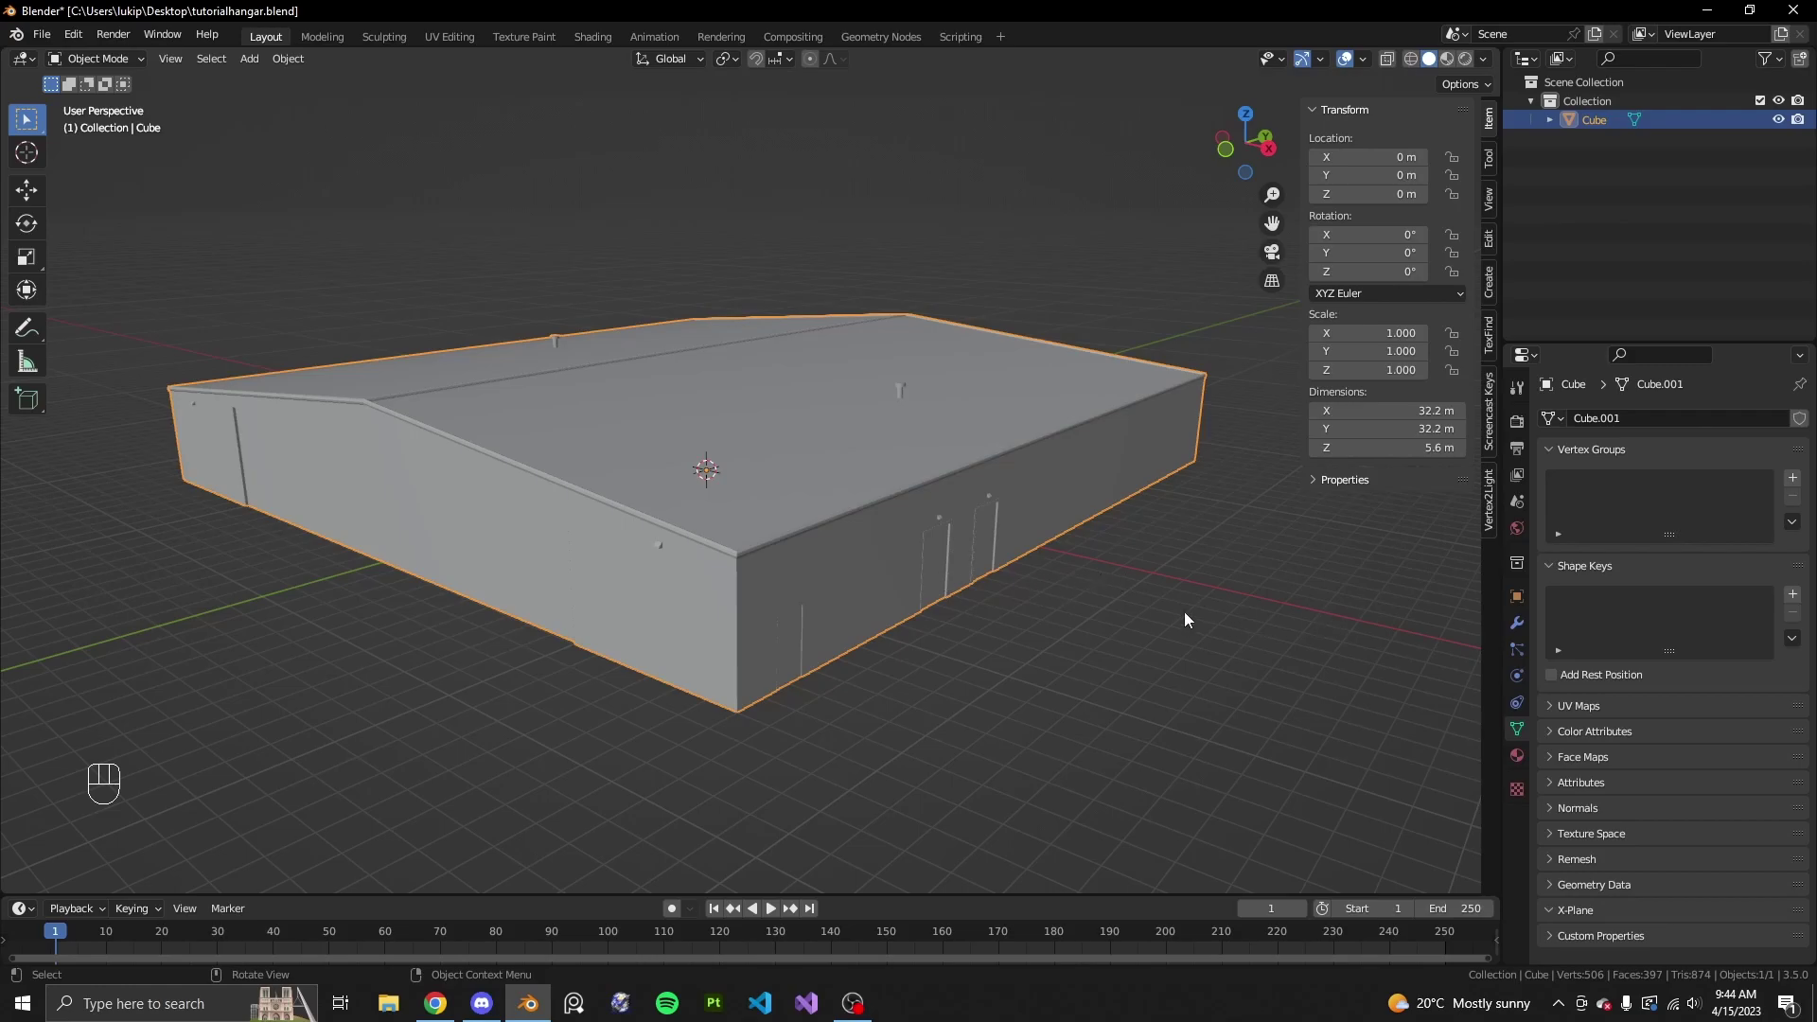
- Show the hangar's material properties and briefly inspect its mesh in Edit Mode
click(1516, 755)
key(Tab)
key(Tab)
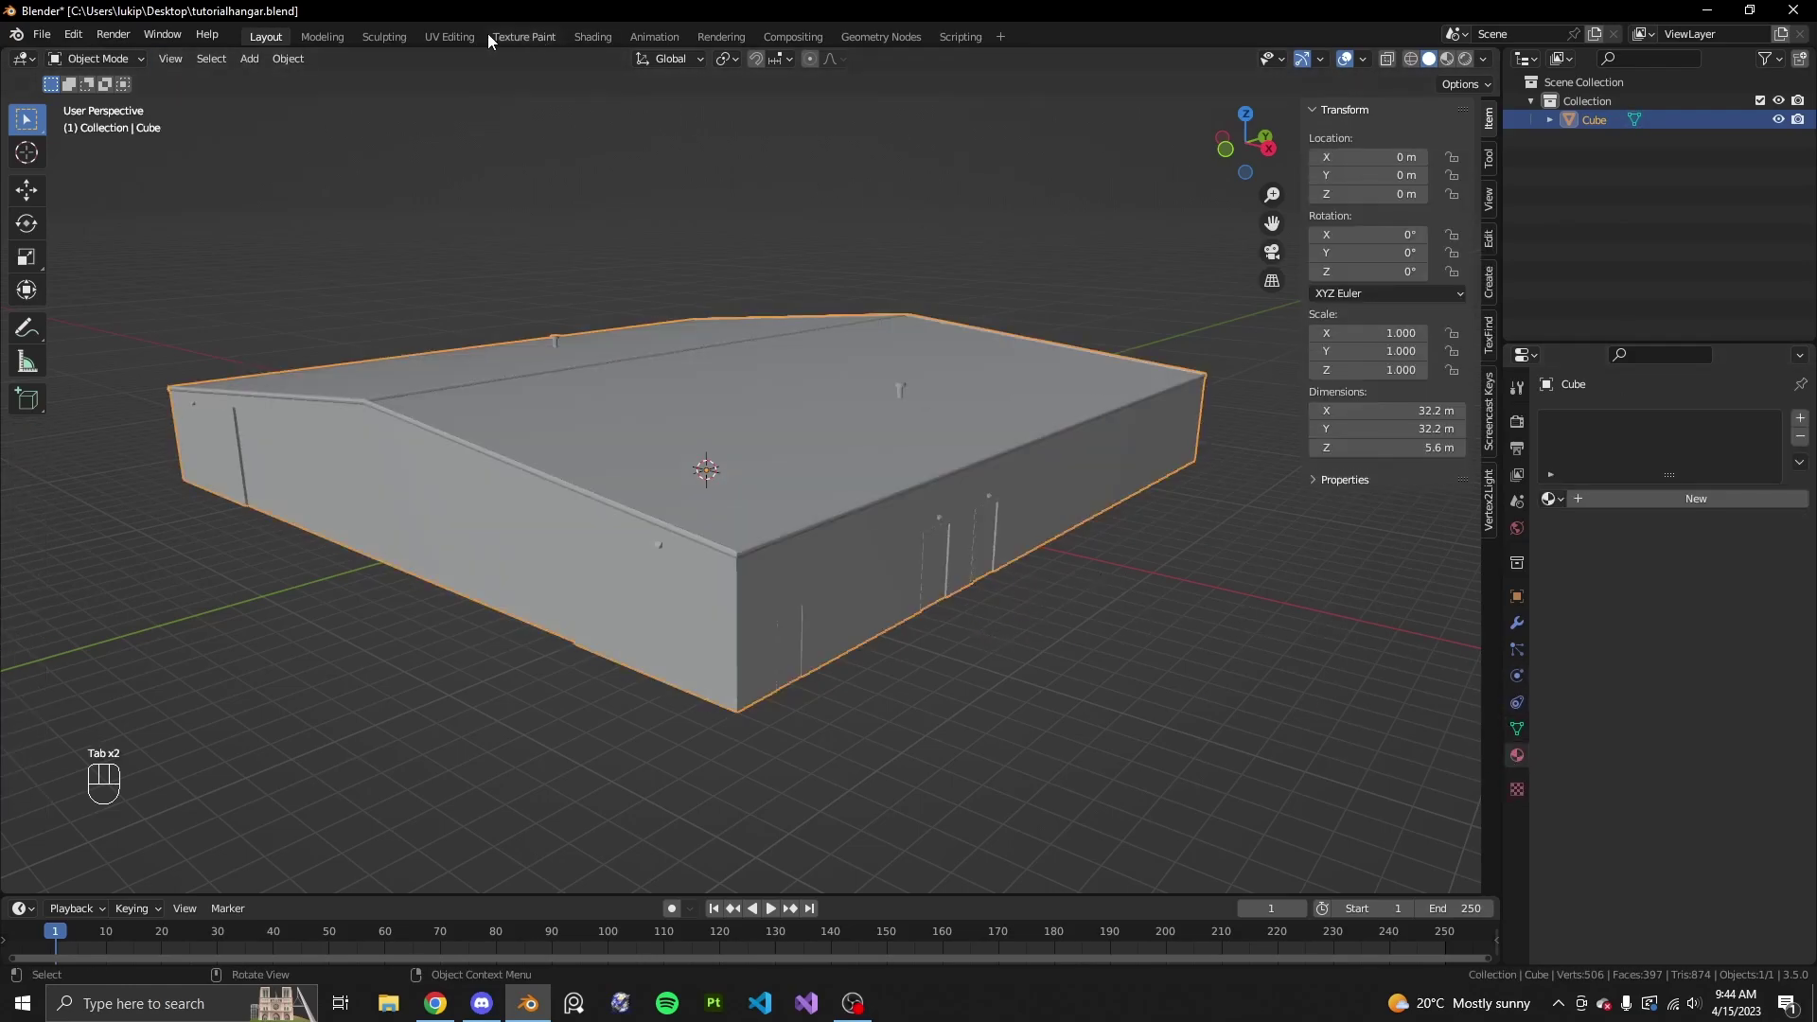
key(Tab)
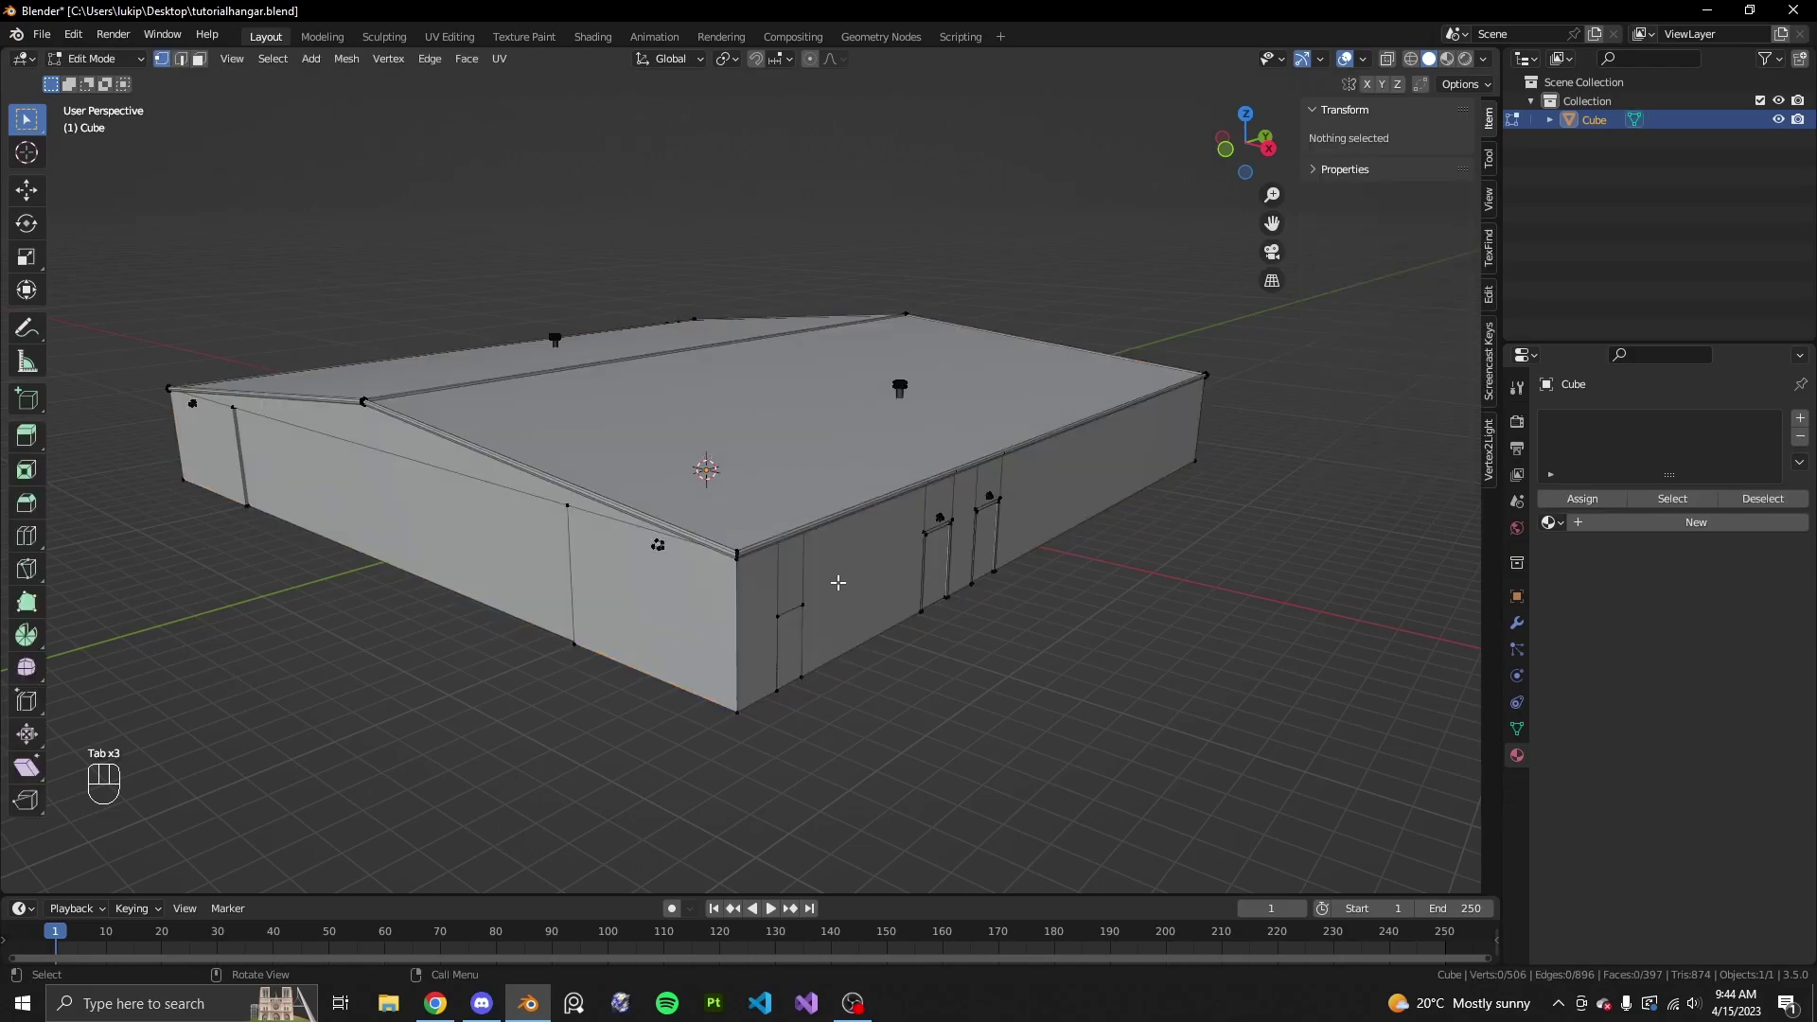
key(Tab)
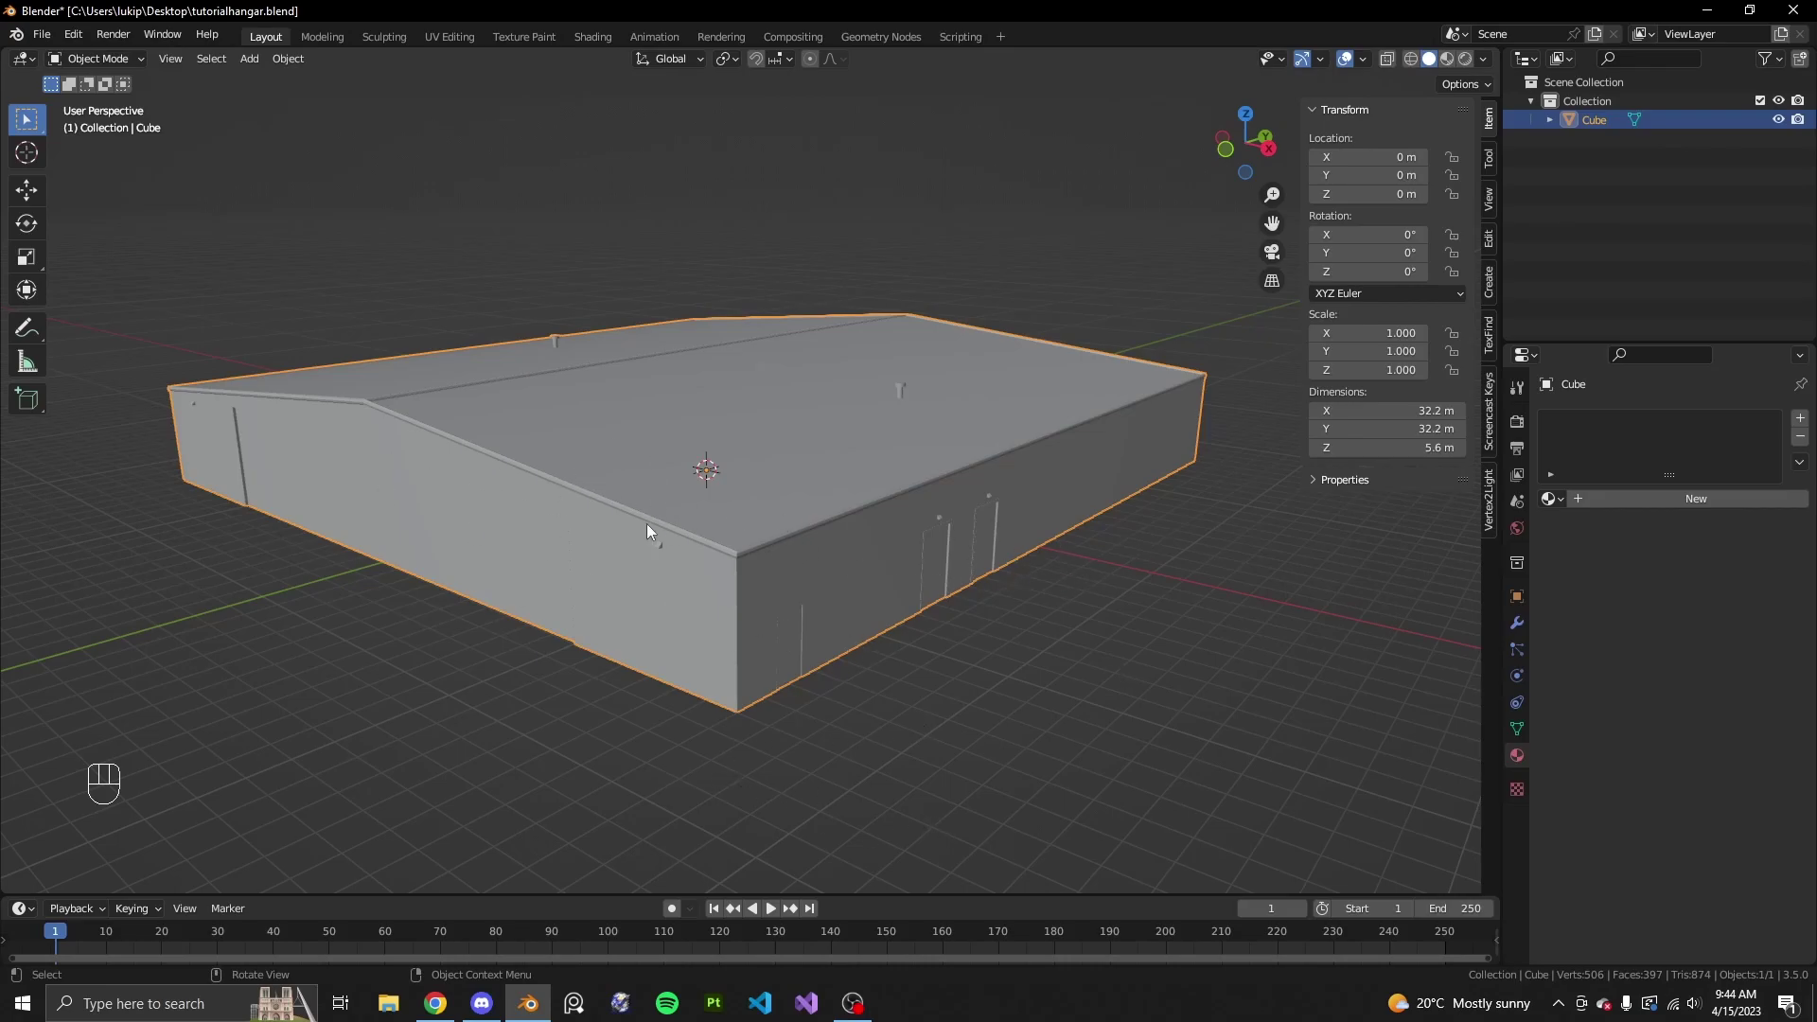
mouse_move(1036, 627)
middle_down()
mouse_move(953, 616)
mouse_move(852, 650)
mouse_move(1047, 655)
mouse_move(1038, 617)
middle_up()
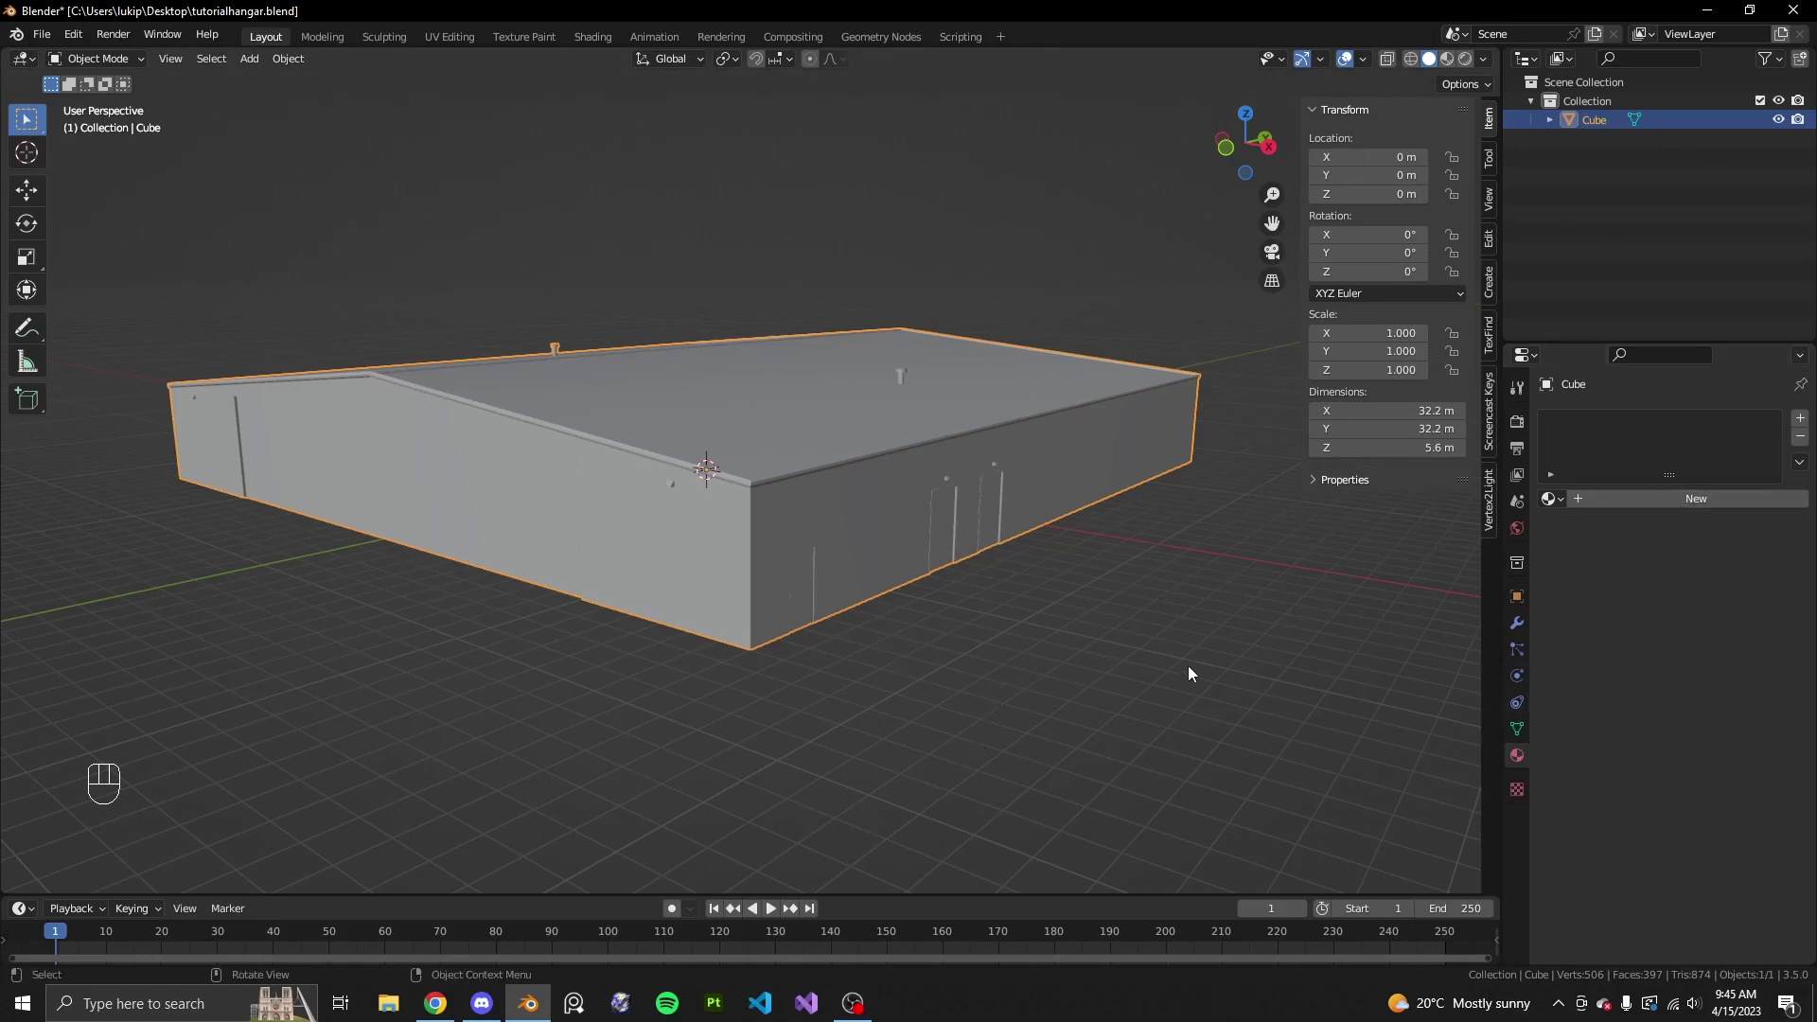
mouse_move(929, 505)
middle_down()
mouse_move(980, 530)
mouse_move(941, 536)
middle_up()
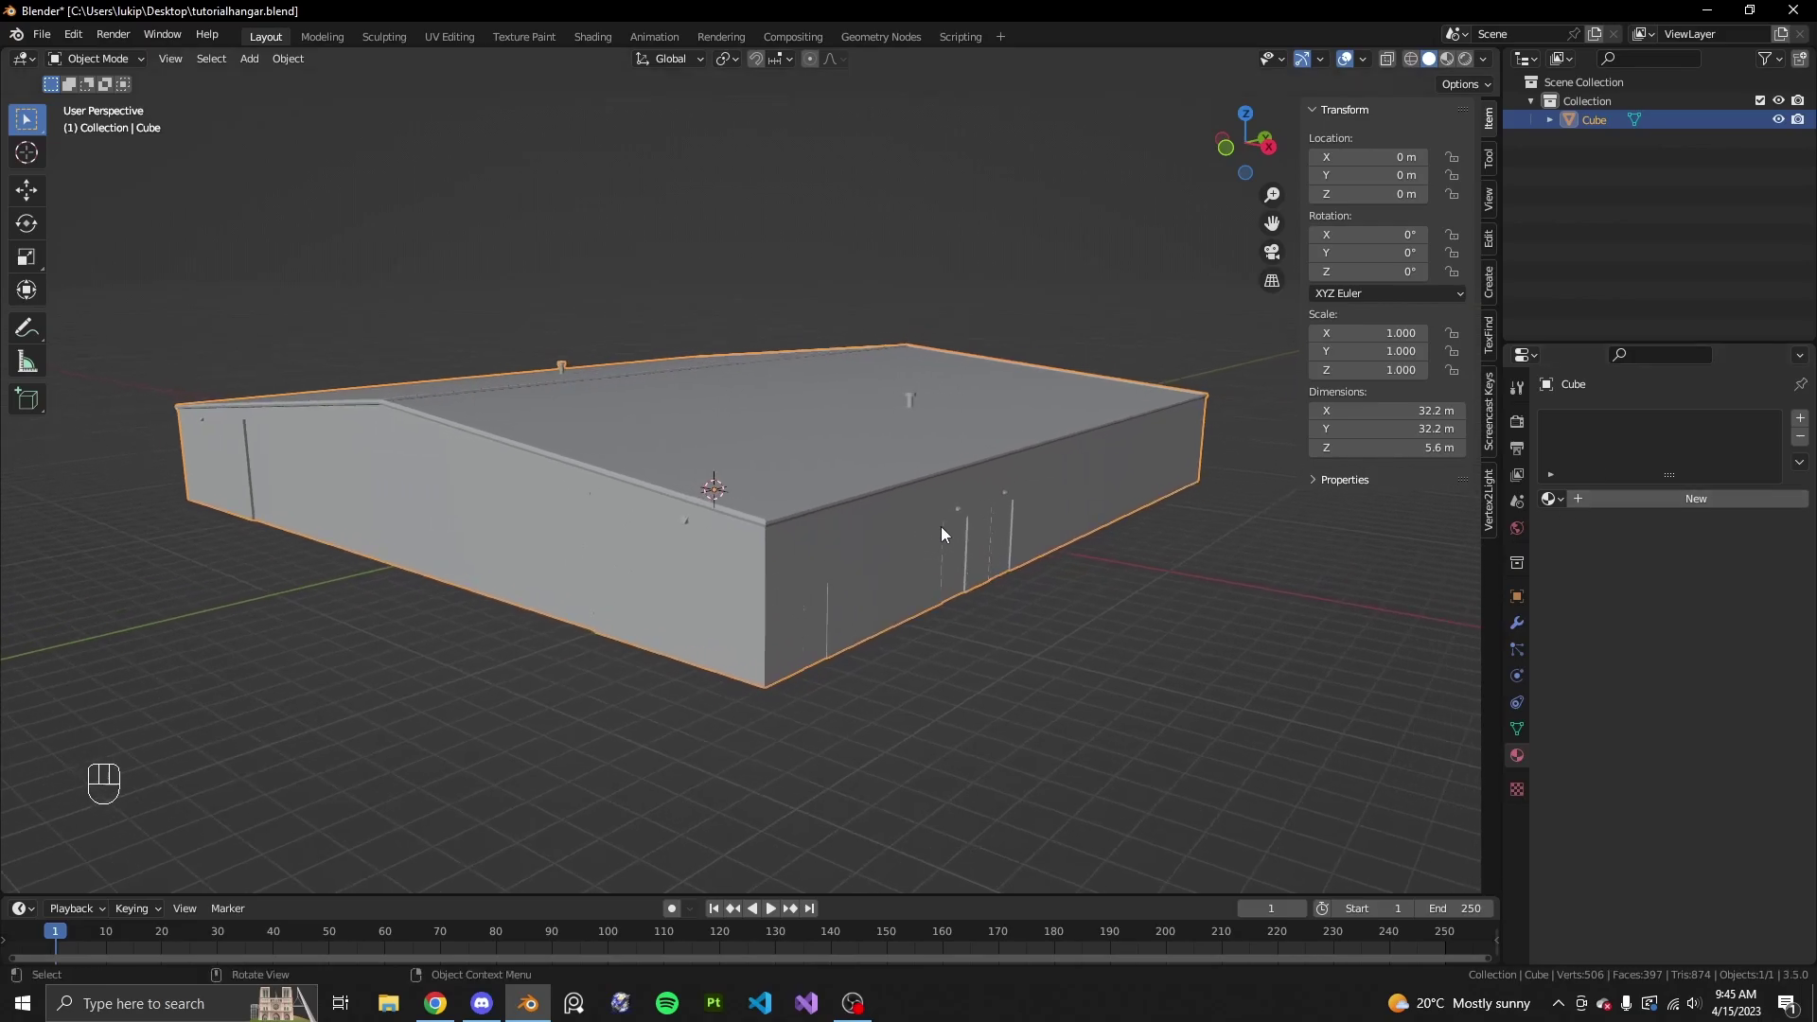
- Open the UV Editing workspace and examine the UV layout of the entire hangar mesh
click(450, 36)
scroll(1139, 722, down, 8)
middle_drag(1140, 722, 1209, 709)
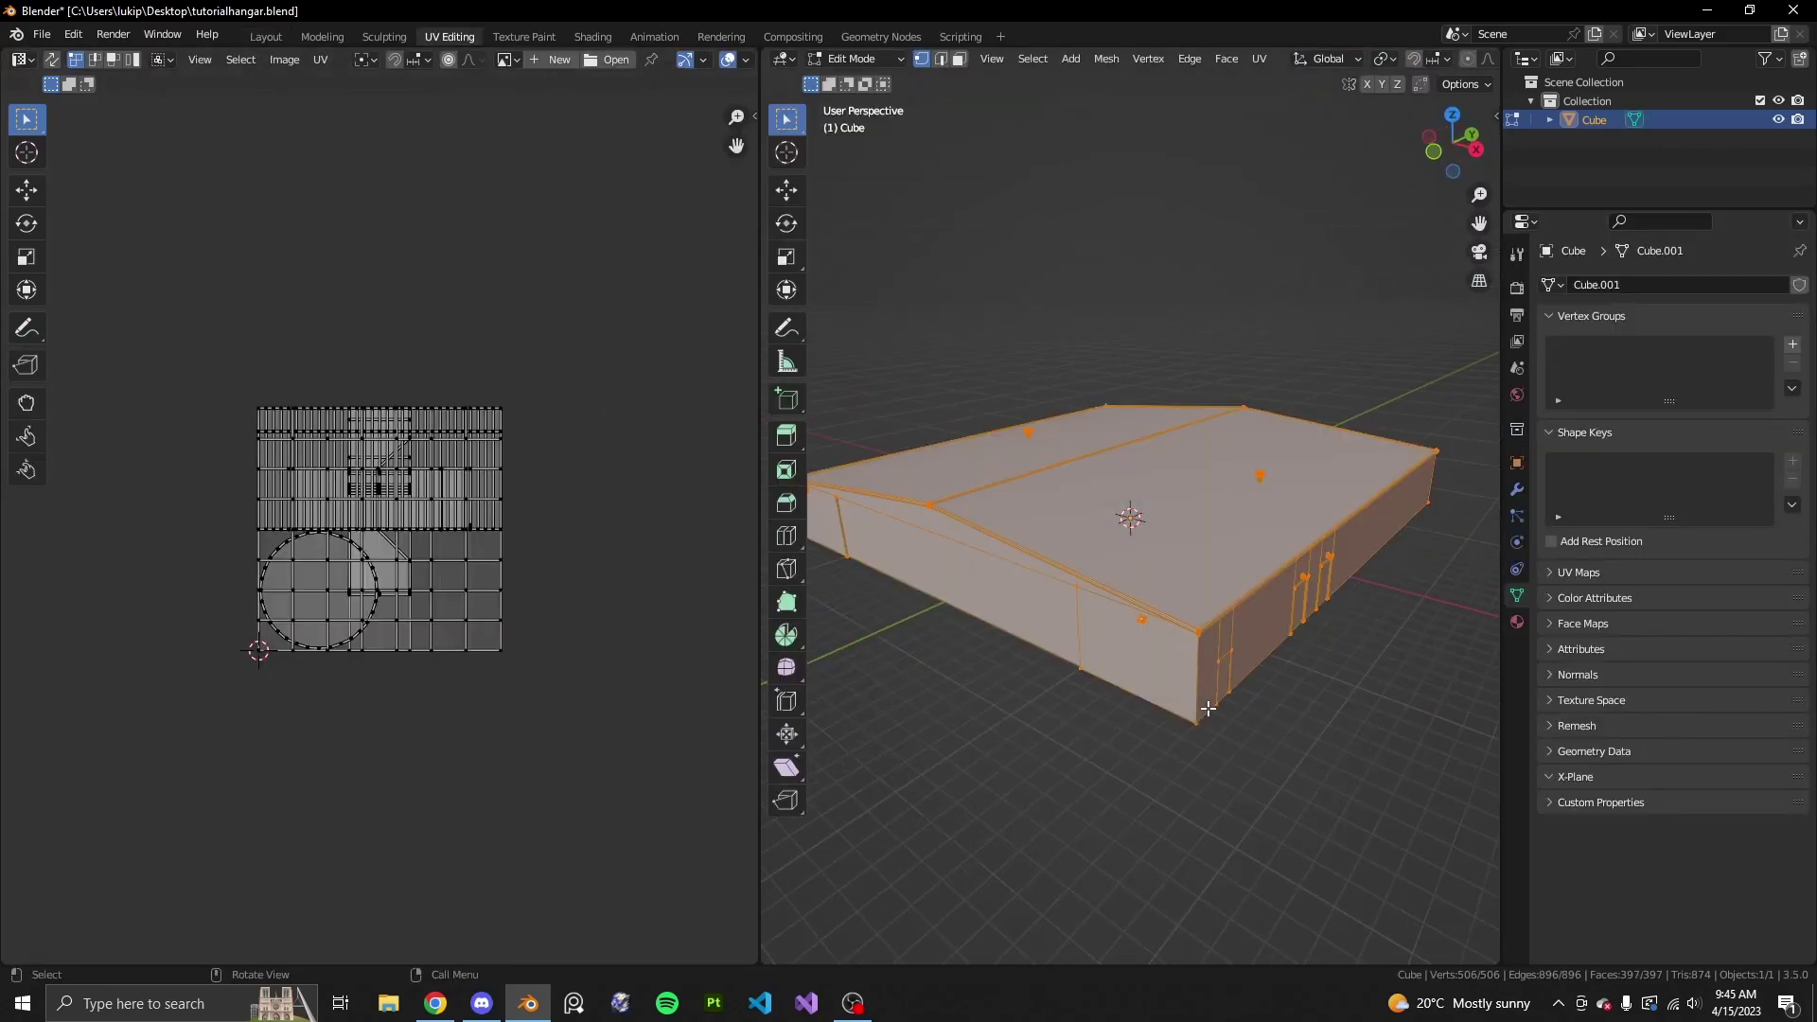
key(a)
key(Tab)
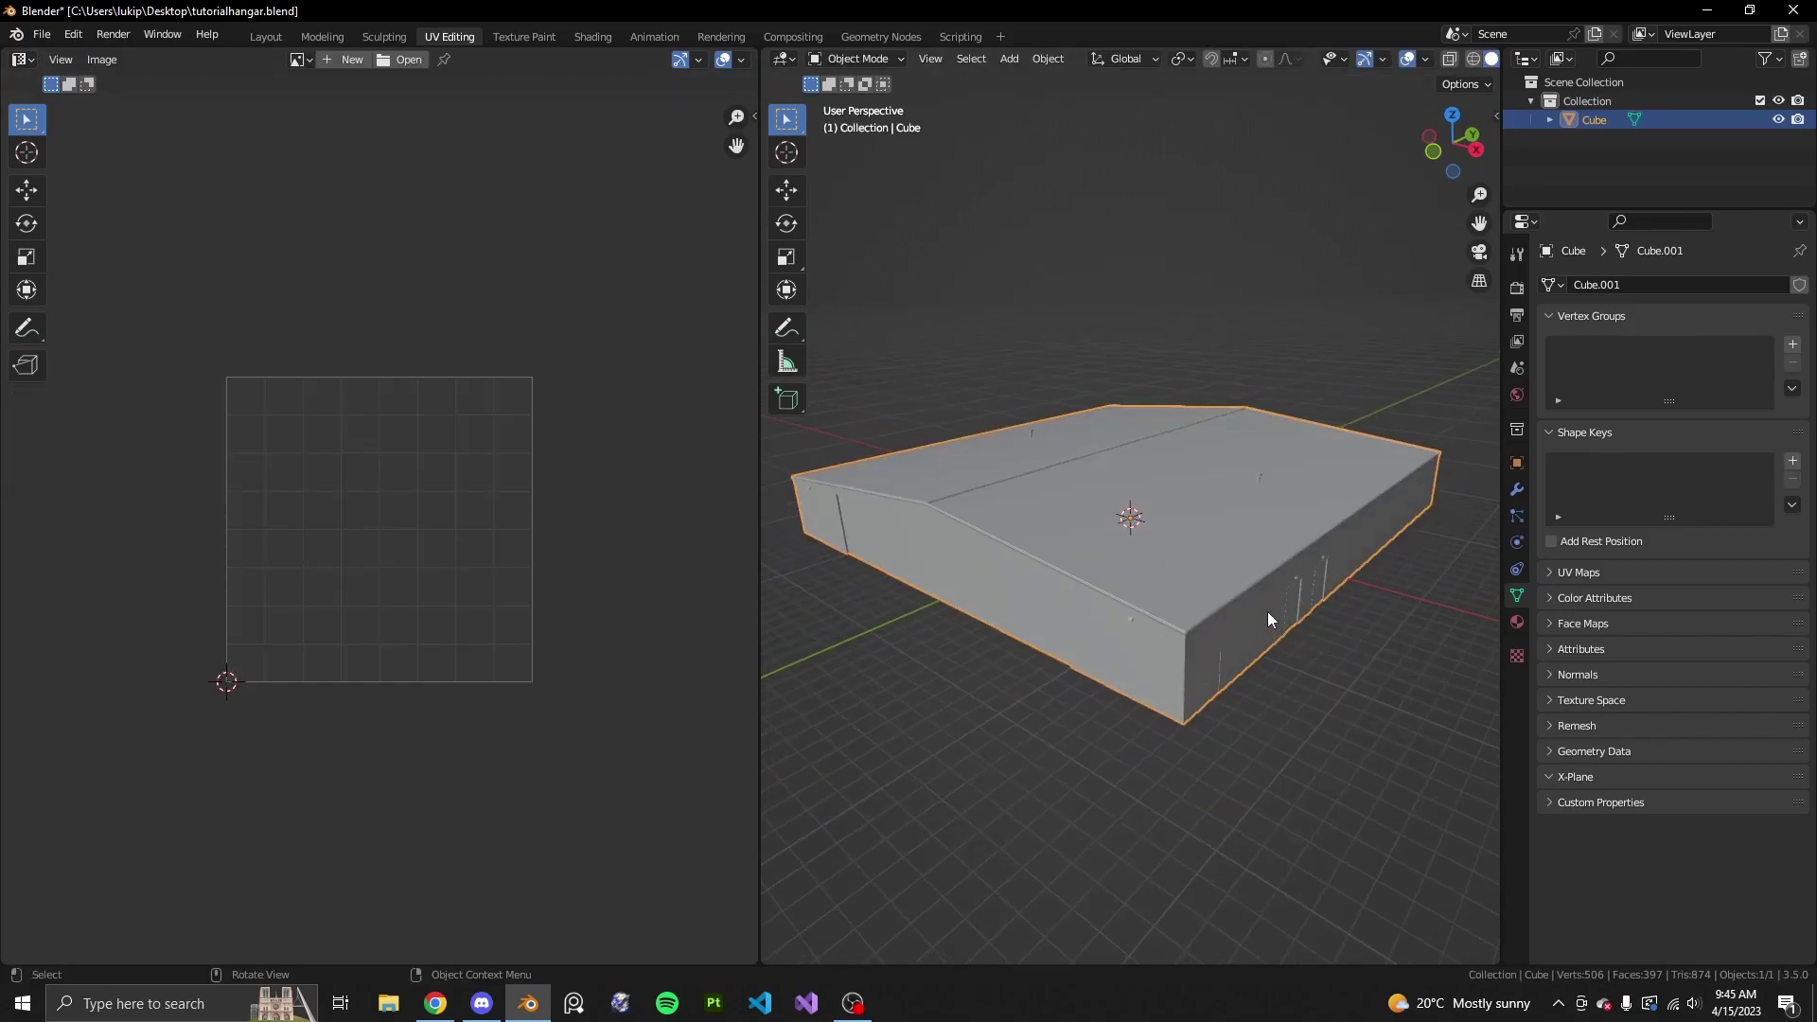
key(Tab)
key(Tab)
key(Tab)
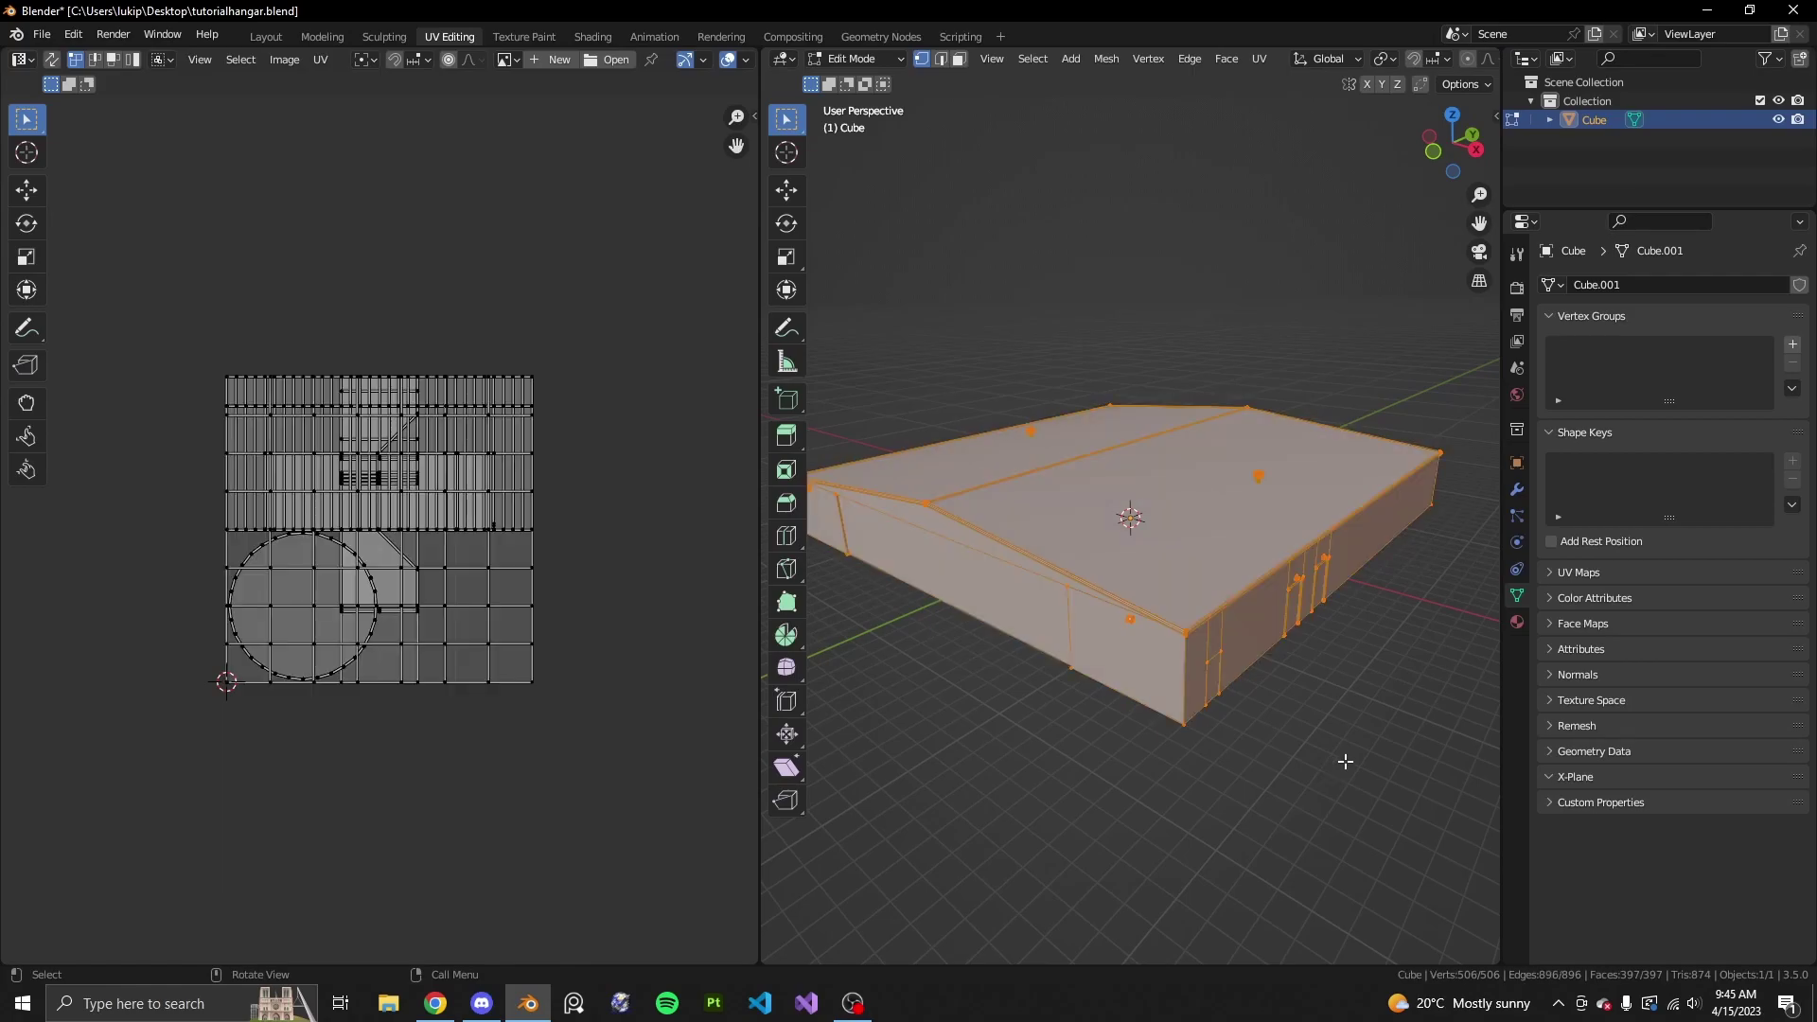
scroll(458, 429, up, 3)
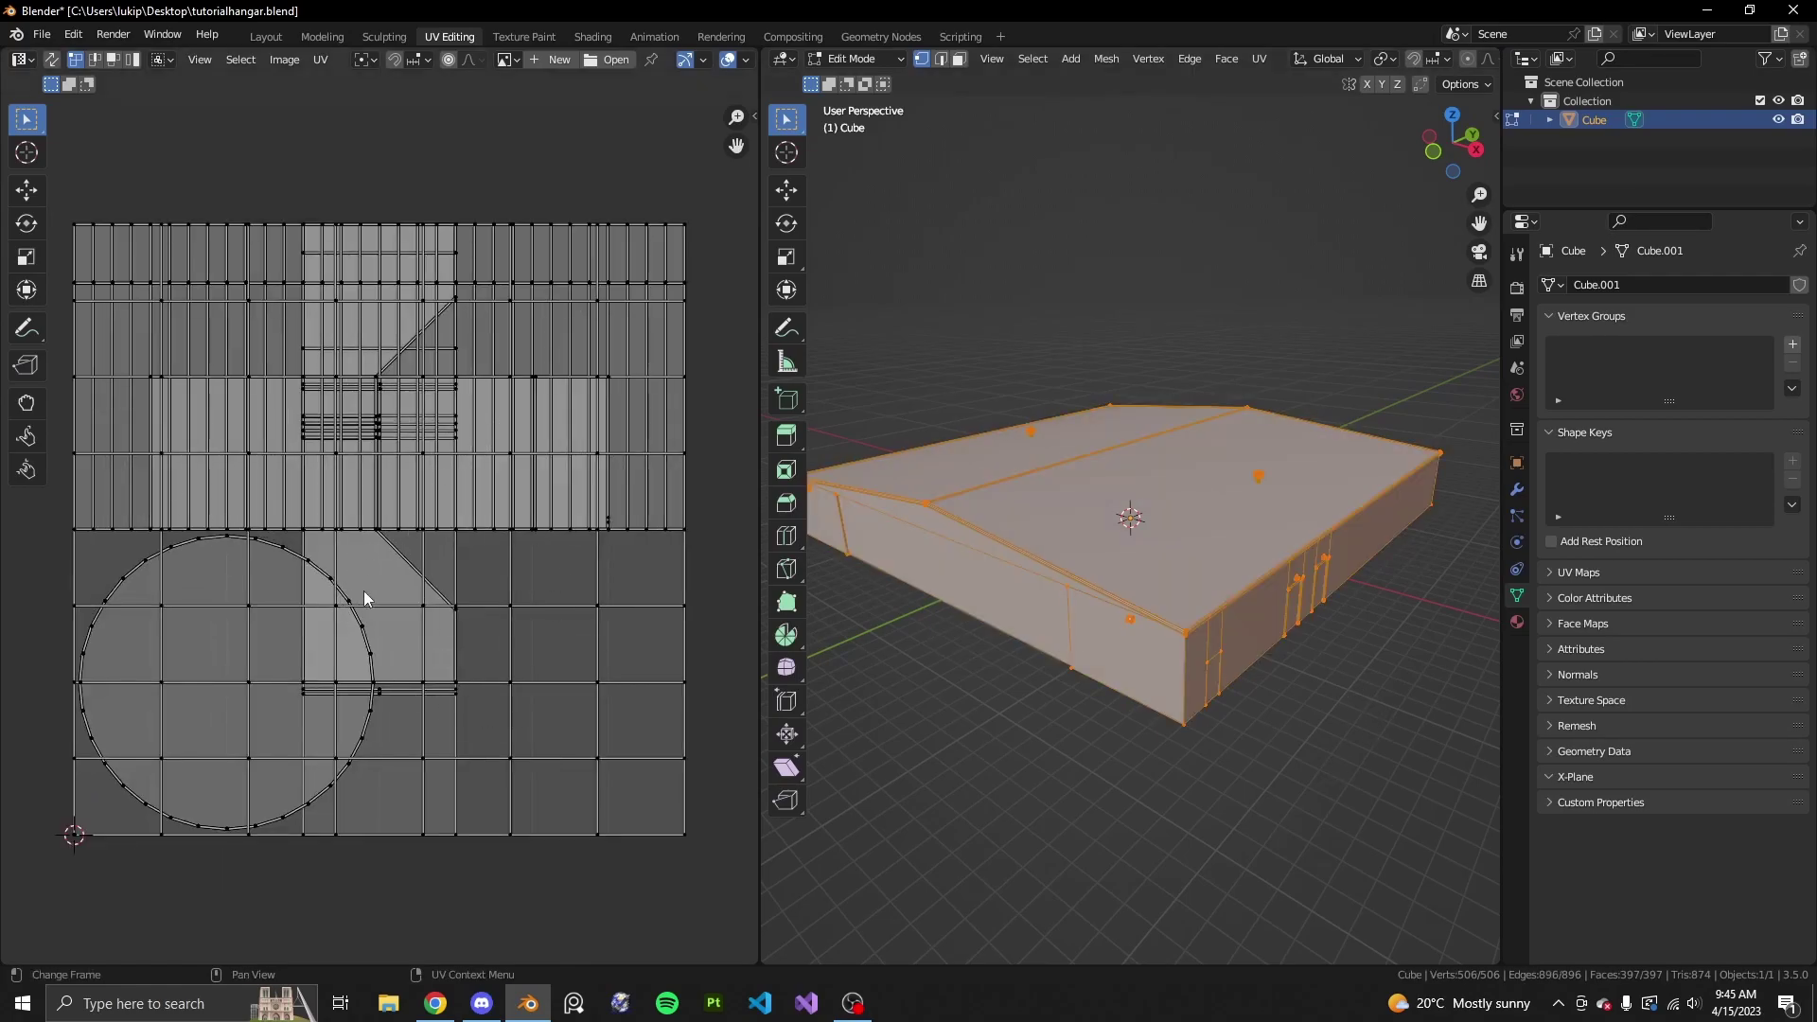
middle_drag(814, 804, 881, 803)
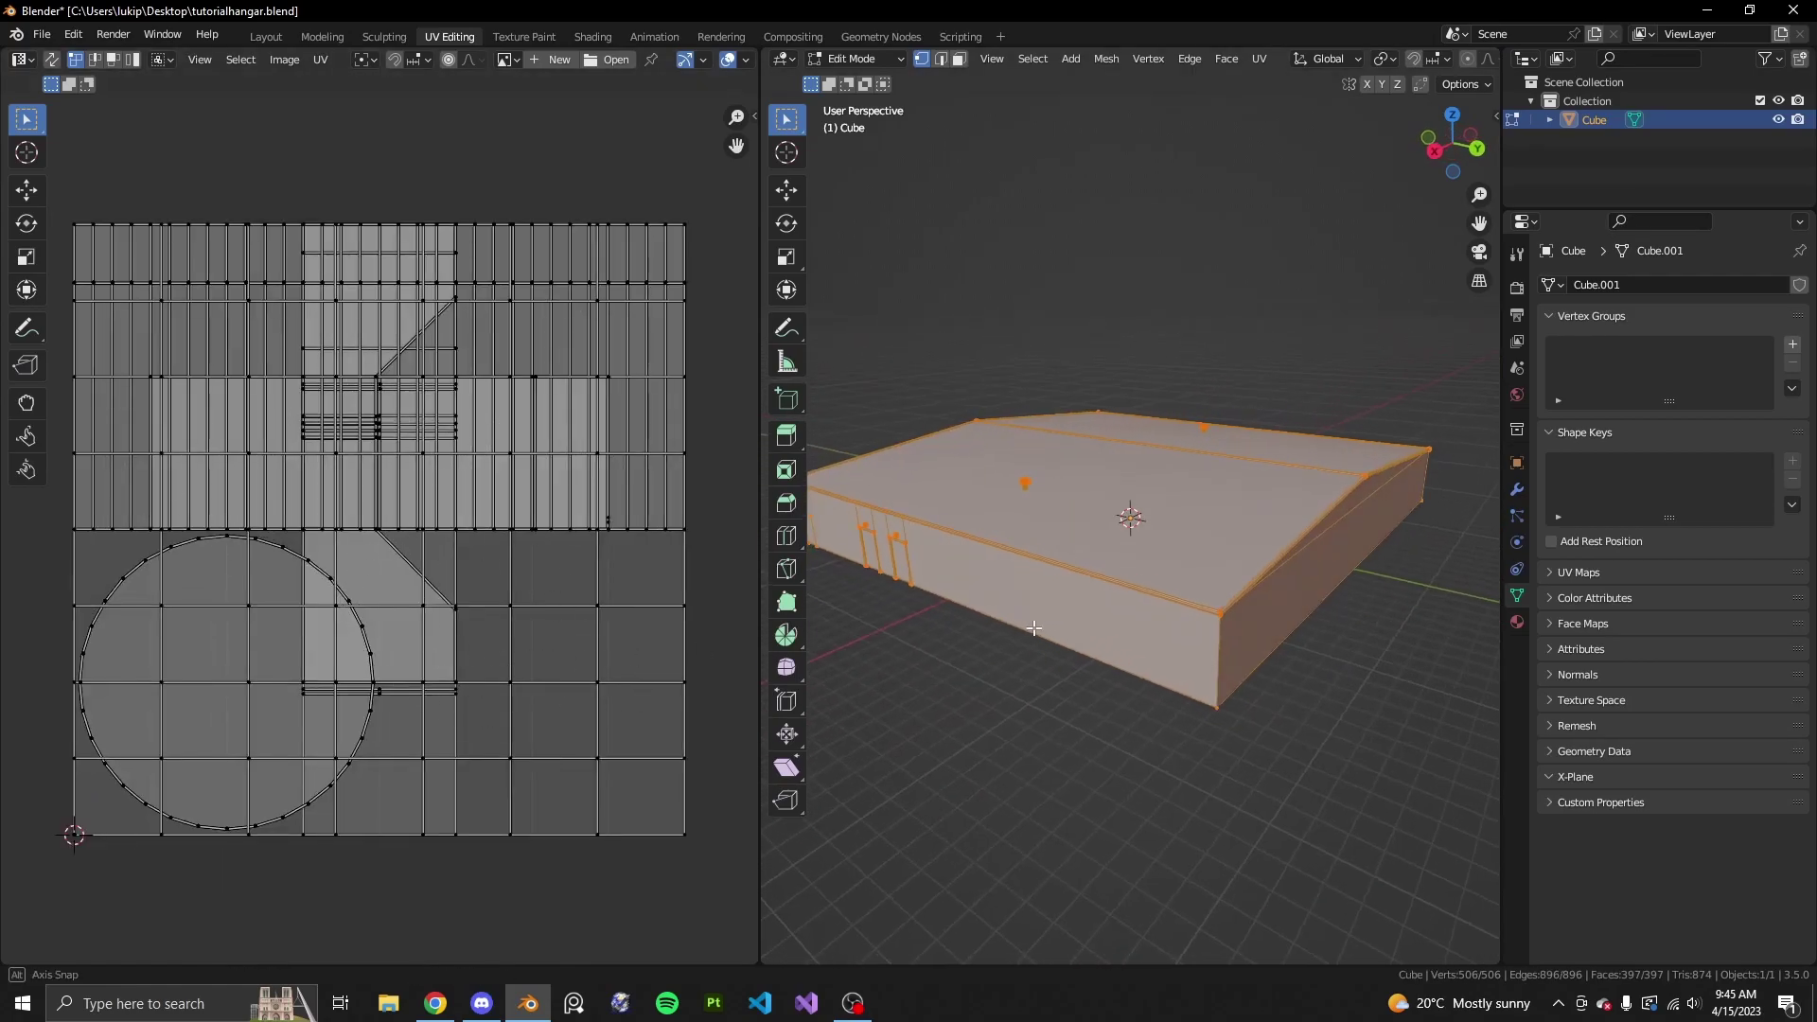
middle_drag(1041, 587, 1174, 560)
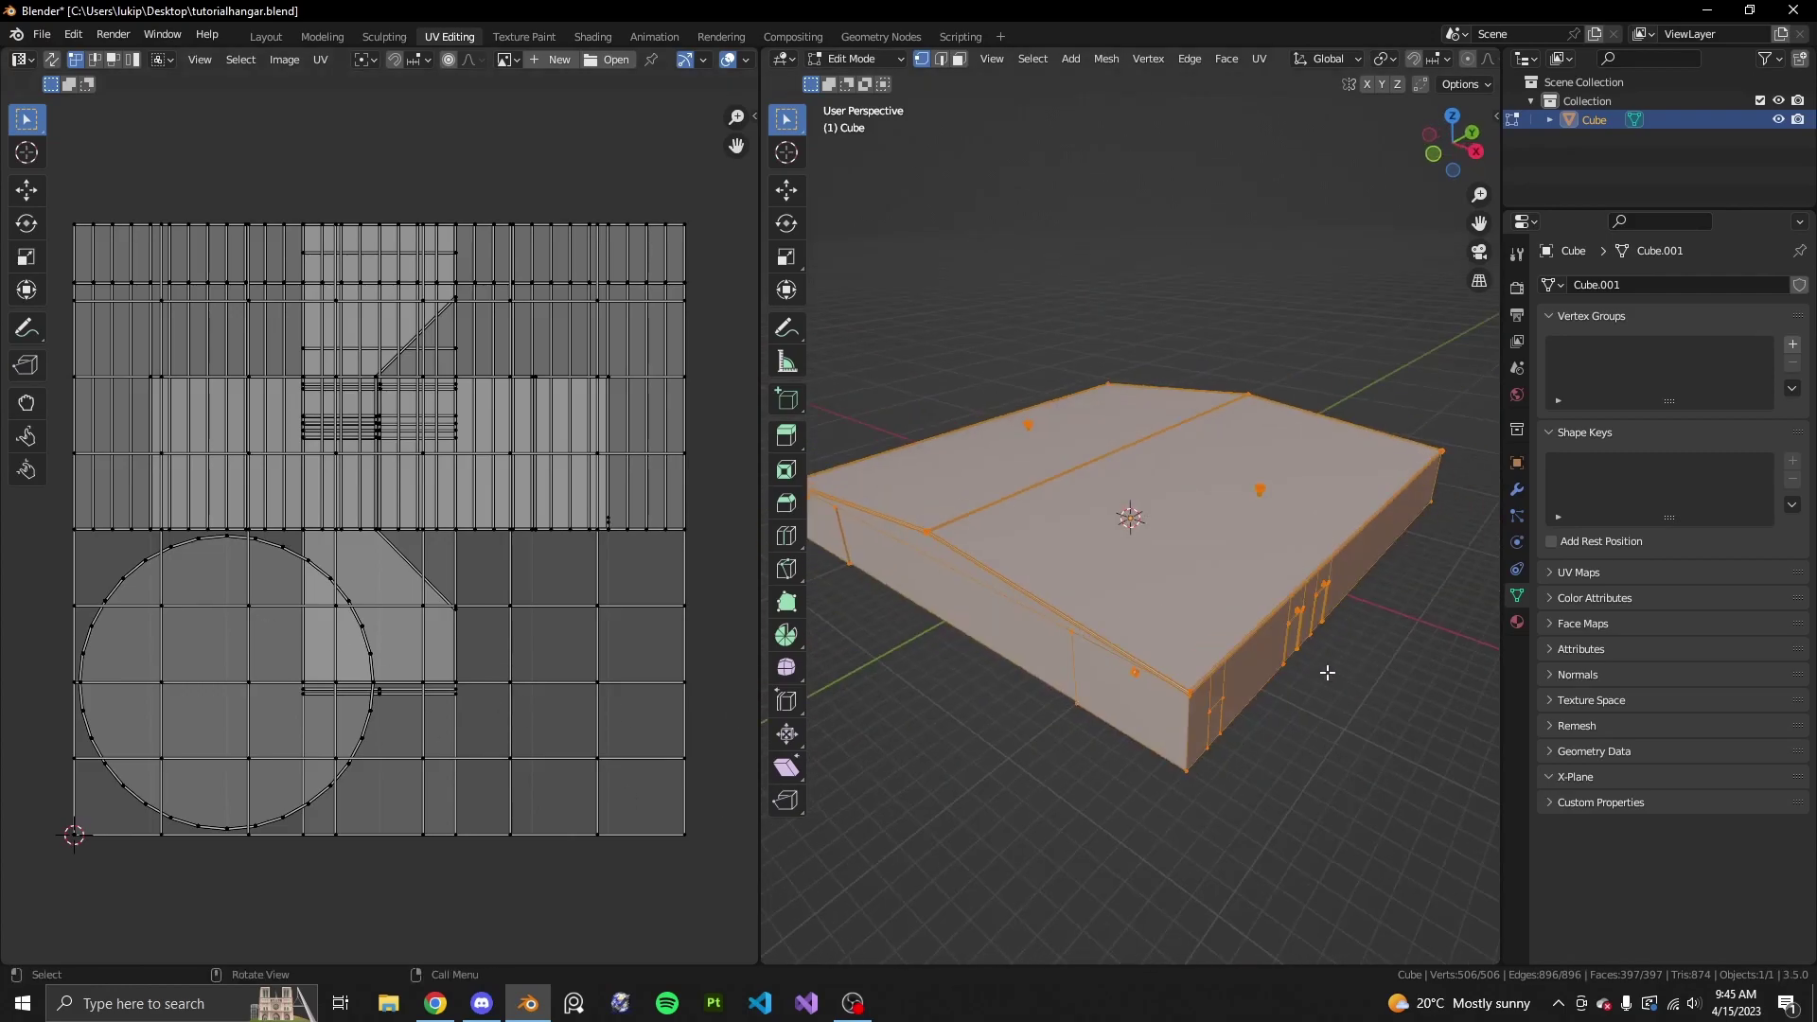
- In face selection mode, select the two large roof faces, then individual front wall faces, to inspect their UVs
key(3)
click(1174, 561)
shift+click(1060, 444)
middle_drag(1060, 445, 1117, 455)
scroll(592, 564, down, 4)
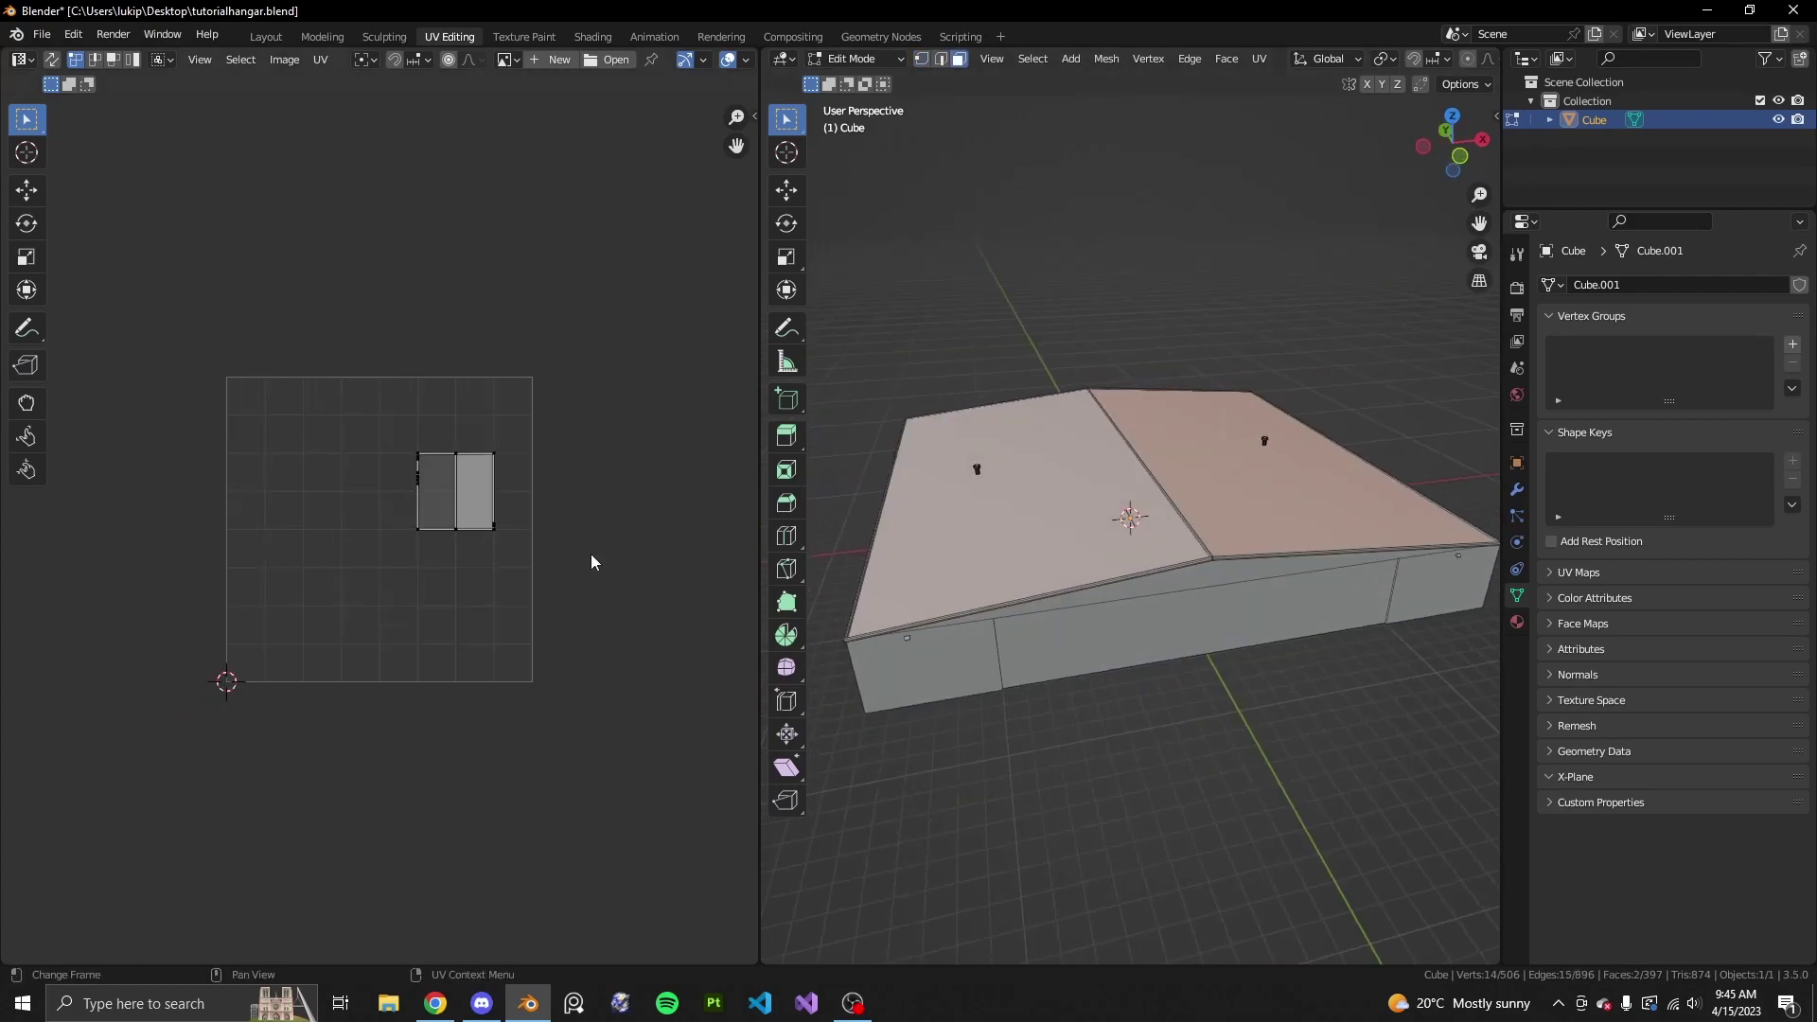
middle_drag(1032, 632, 1132, 580)
click(1083, 633)
click(1155, 643)
scroll(413, 511, up, 4)
click(1250, 568)
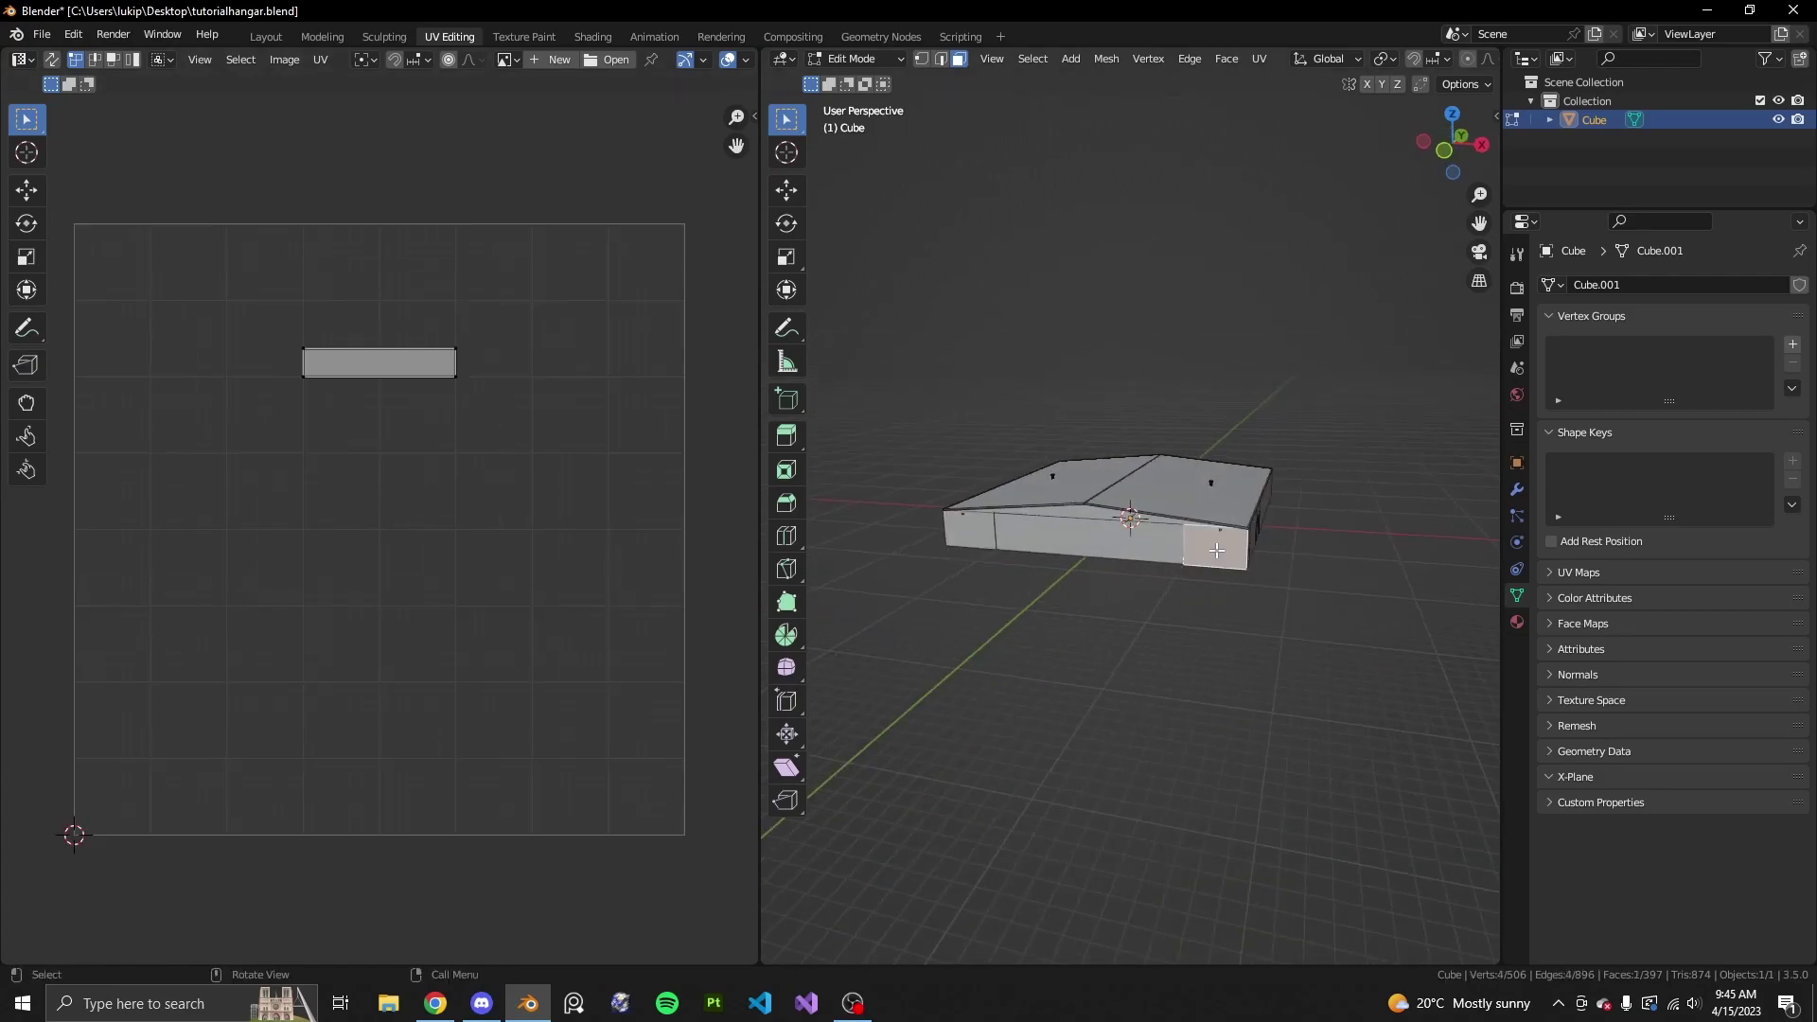
key(Tab)
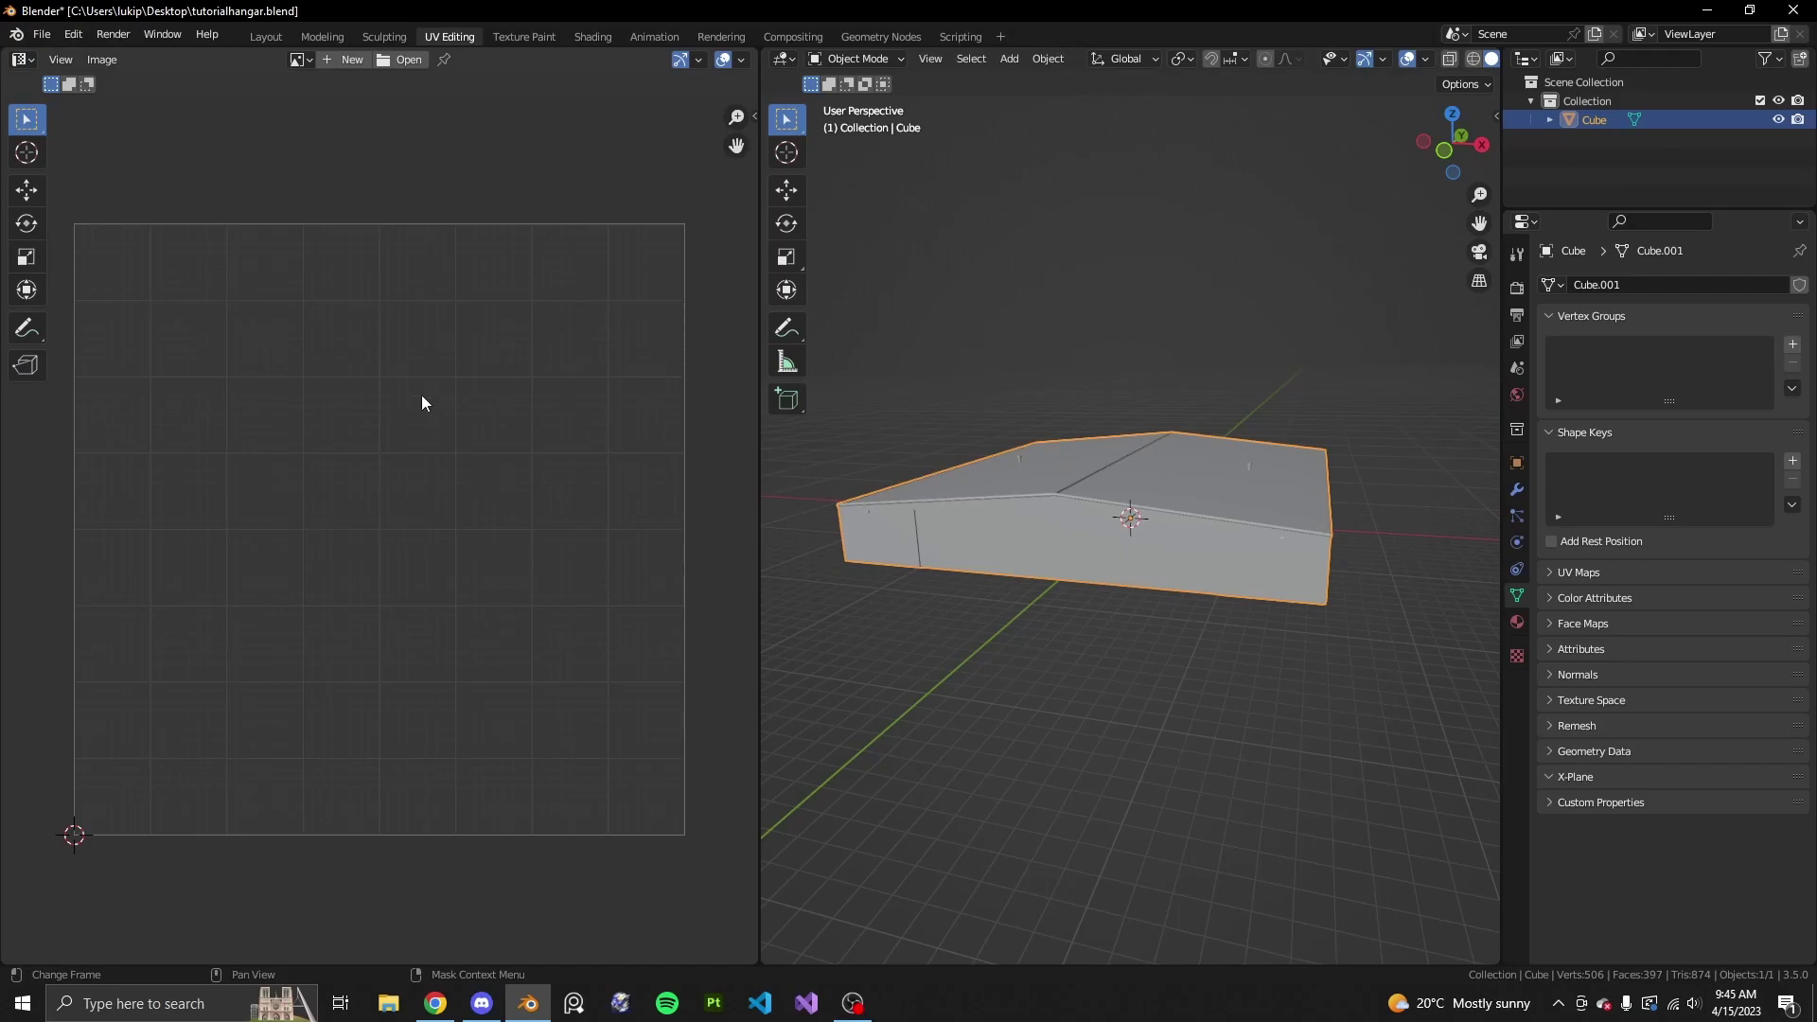
- Inspect the hangar's wall faces in Edit Mode, clear the selection and return to Object Mode
scroll(1297, 644, up, 4)
middle_drag(1308, 598, 1262, 592)
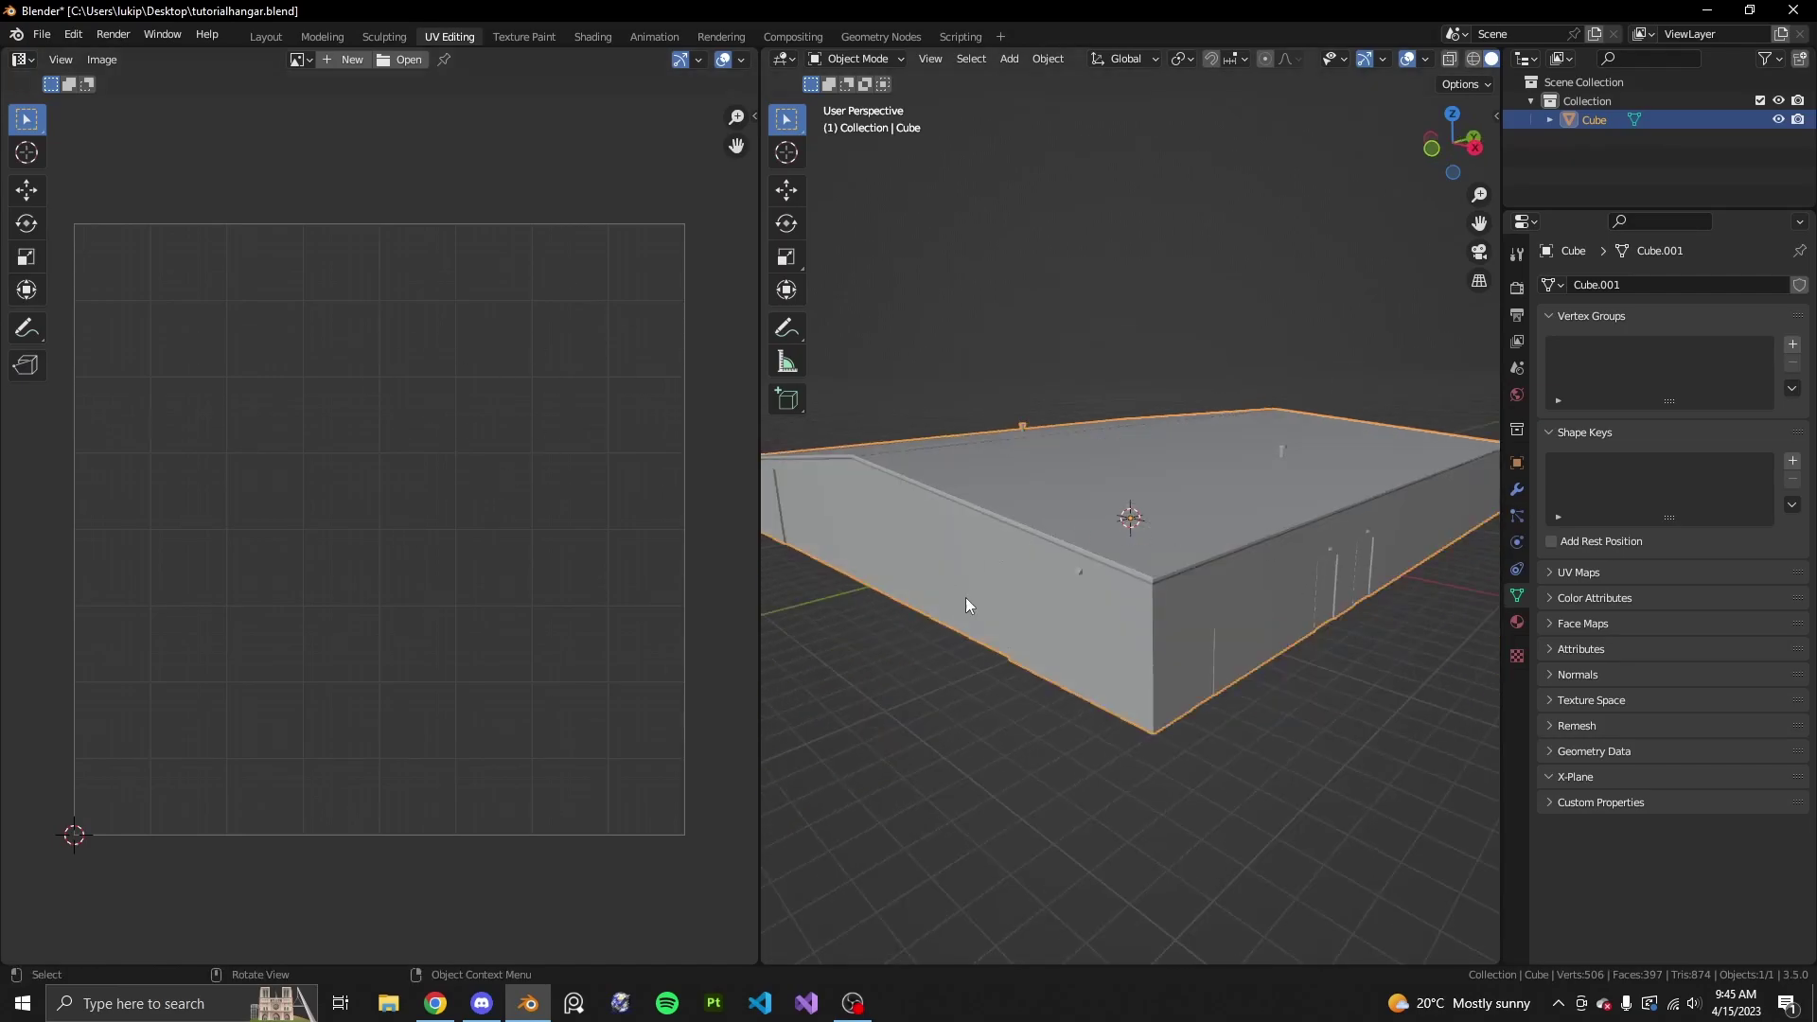
key(Tab)
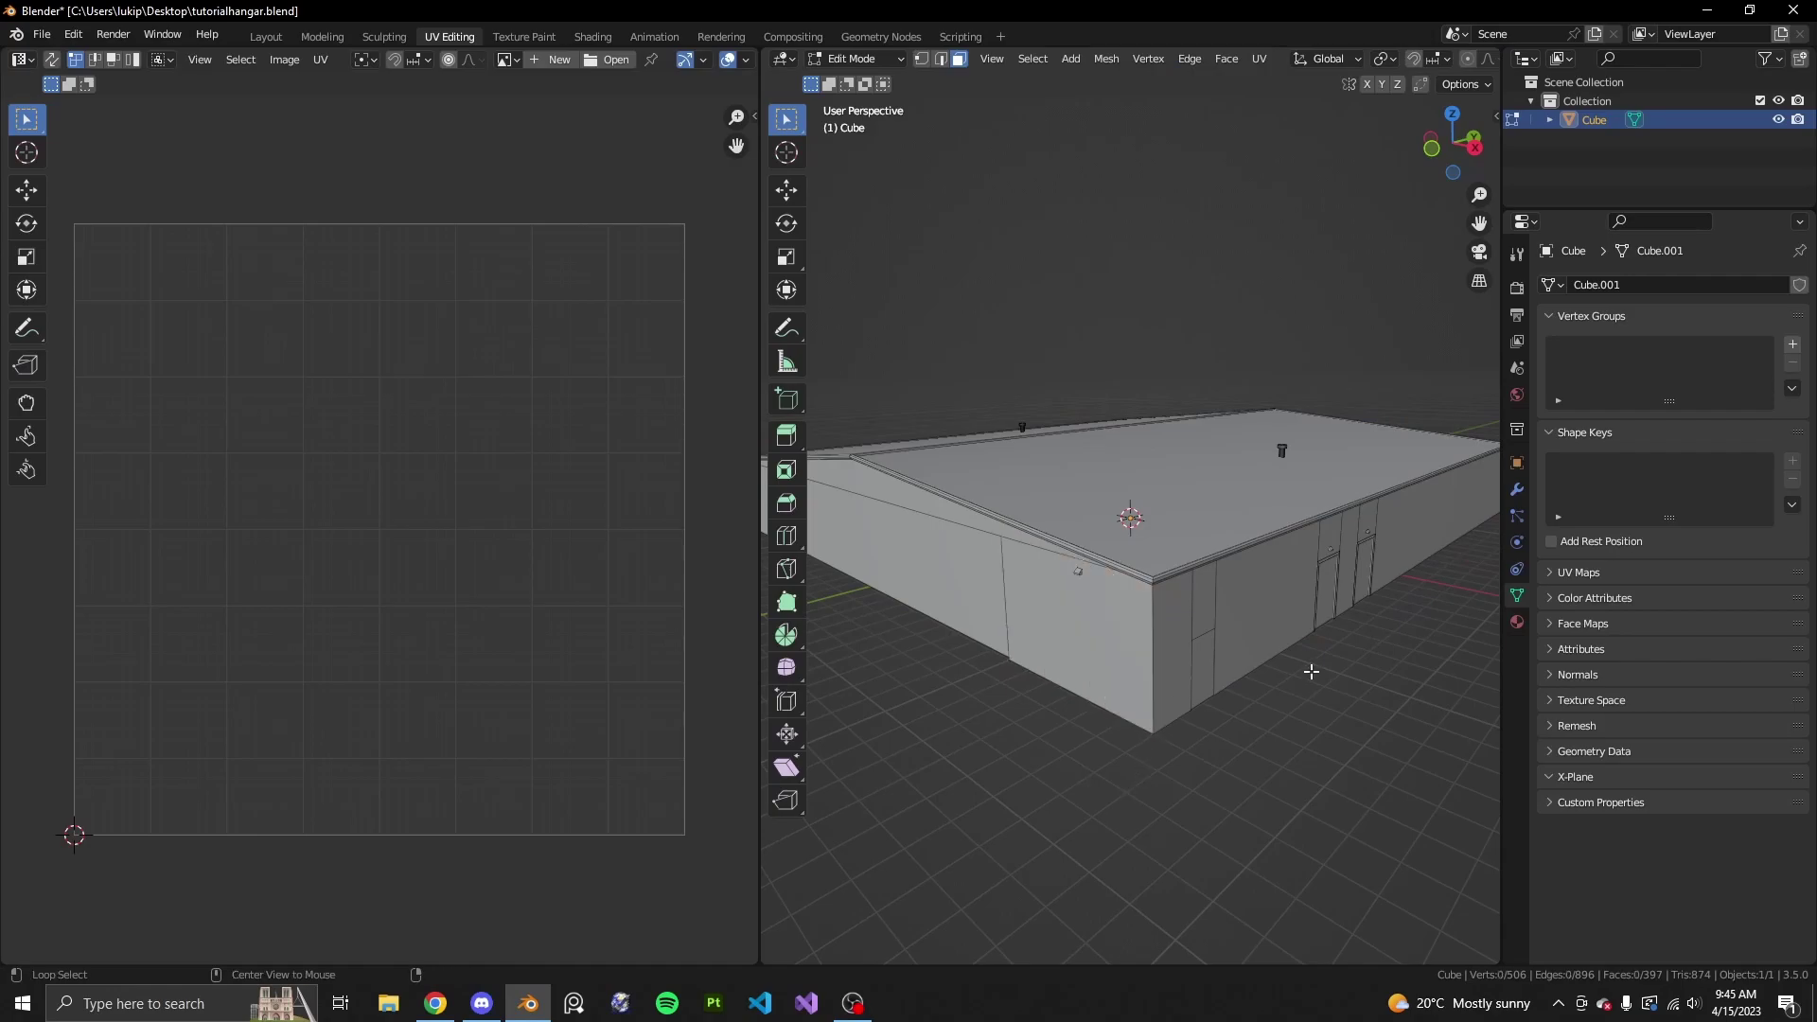
key(Tab)
key(Tab)
click(1063, 629)
click(1074, 516)
key(alt+a)
key(Tab)
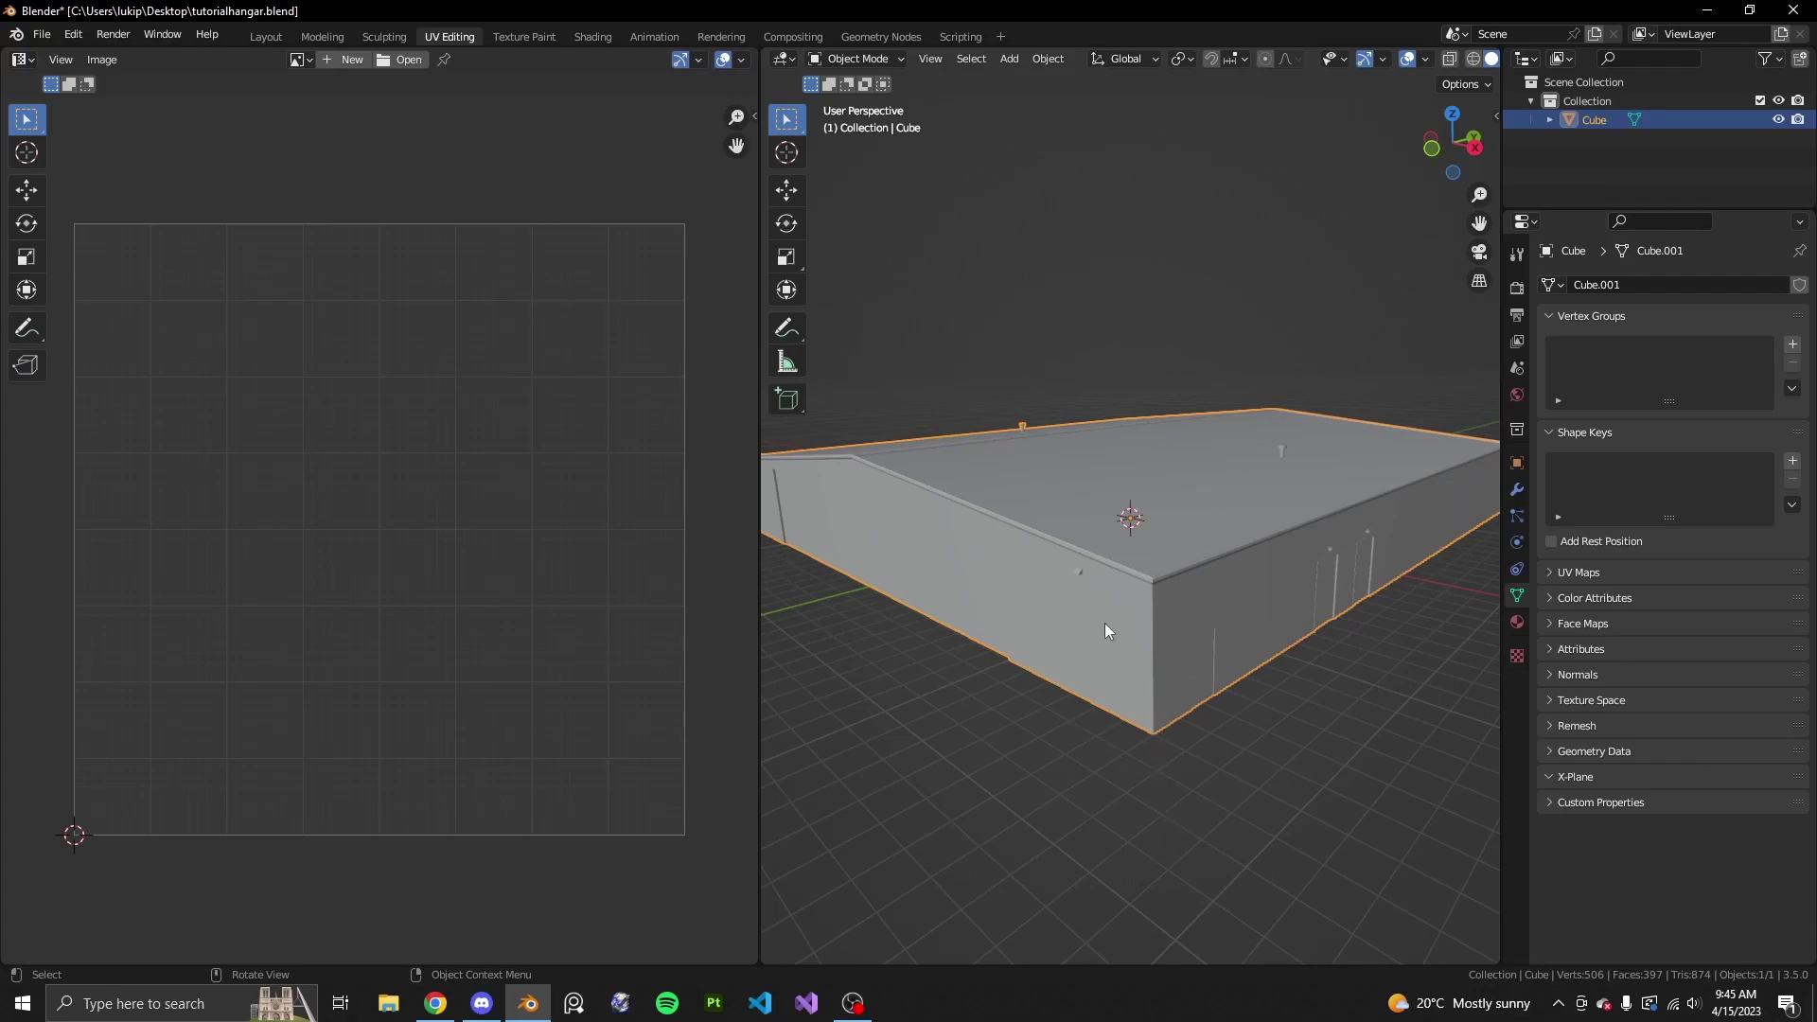
- Open the Shading workspace and show the render properties with the whole hangar in view
click(602, 36)
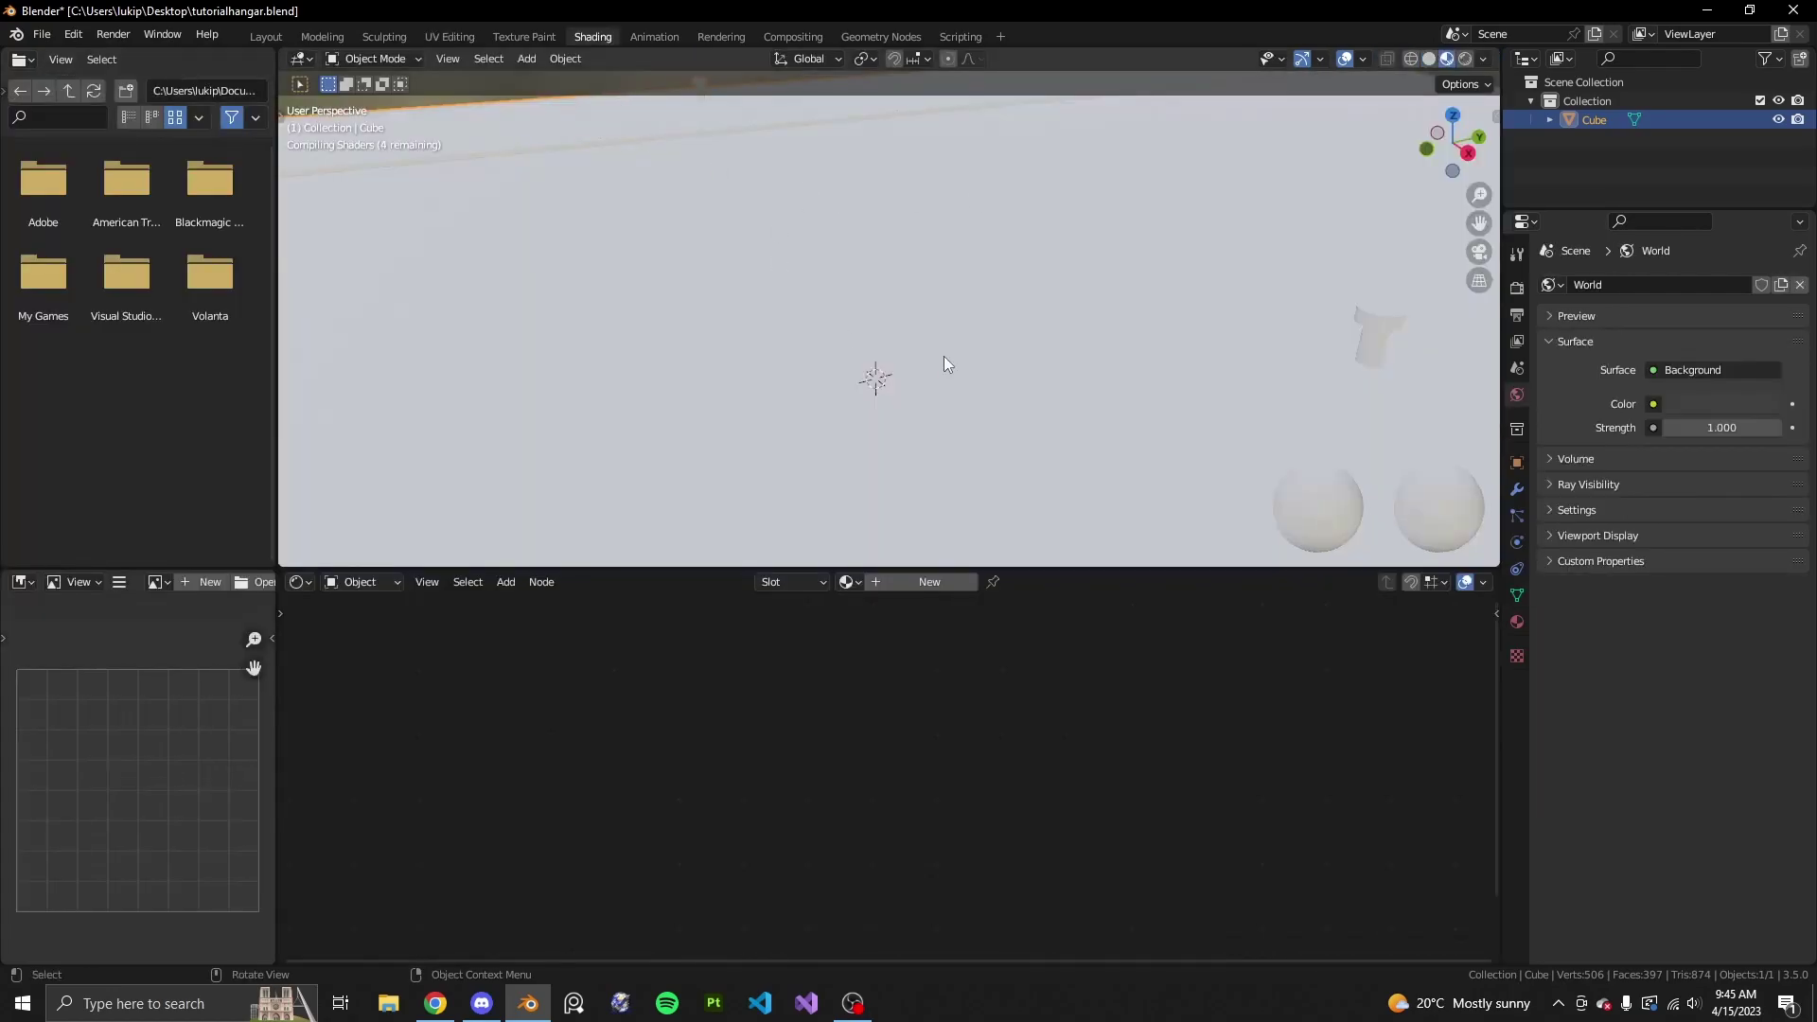
click(1517, 288)
scroll(1658, 858, down, 3)
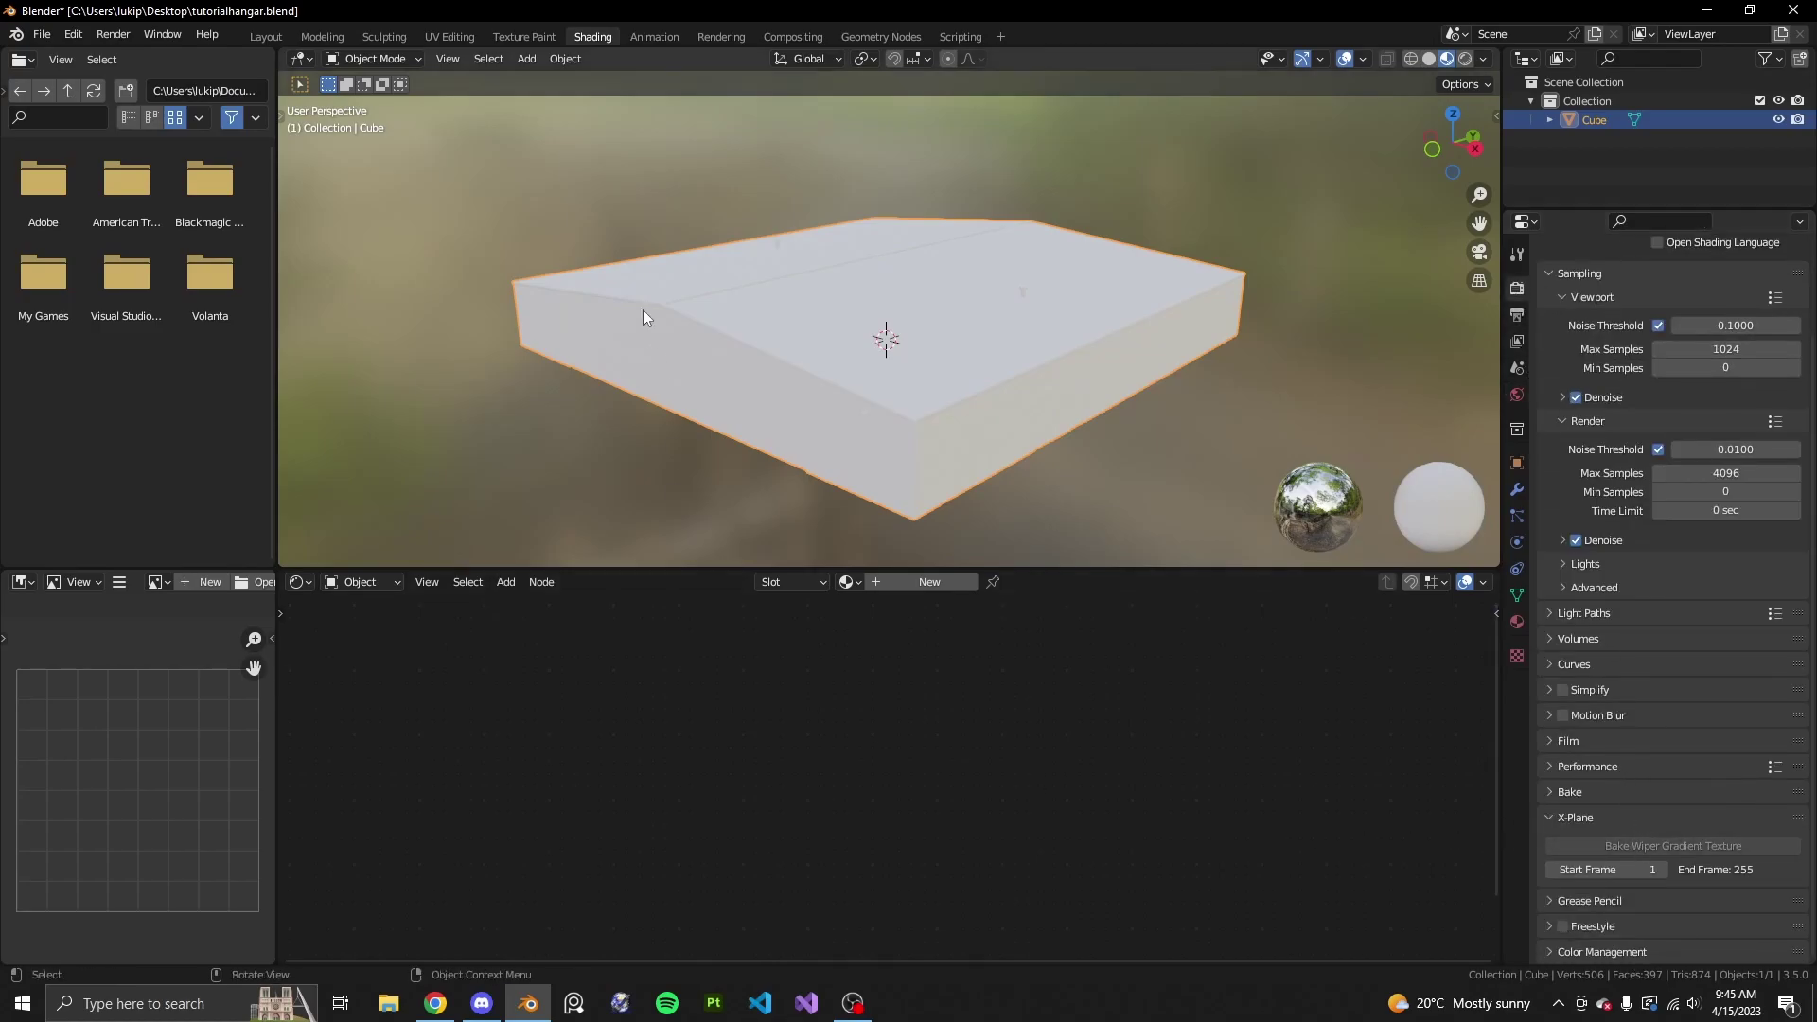
- Return to the Layout workspace and compare the hangar in Material Preview and Solid viewport shading
click(266, 37)
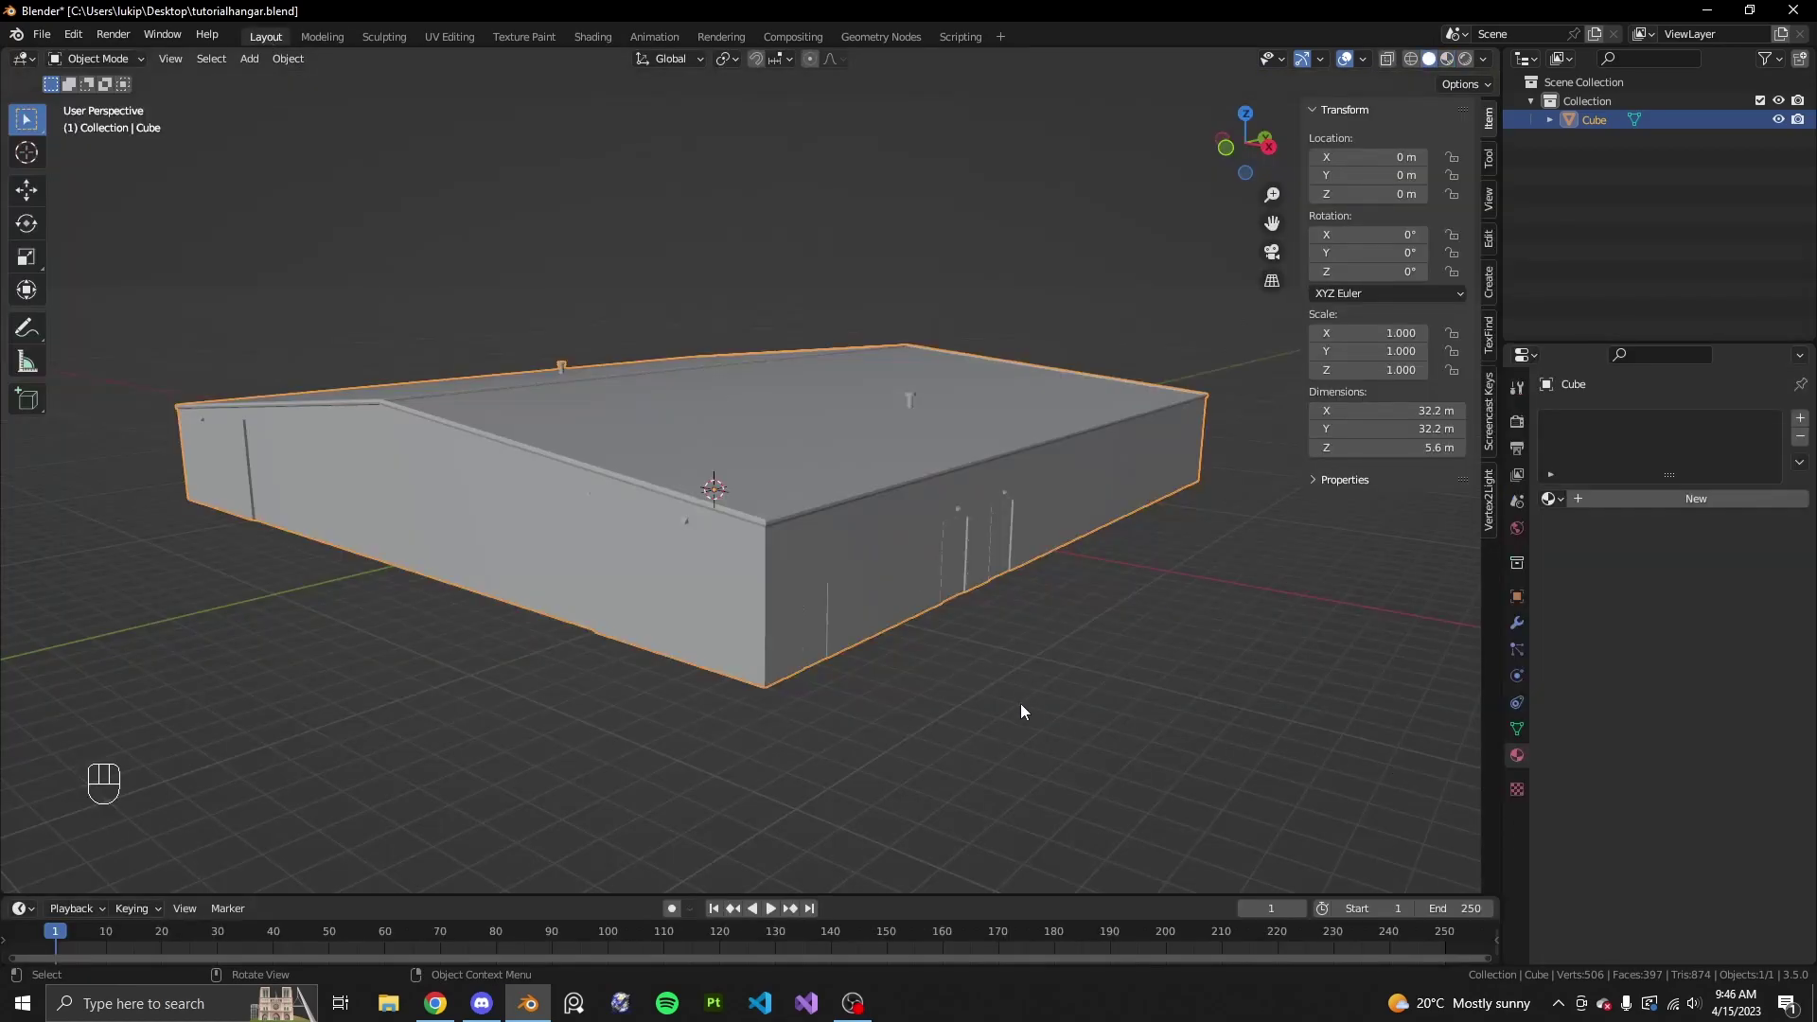
middle_drag(1235, 689, 1338, 740)
key(z)
click(1354, 656)
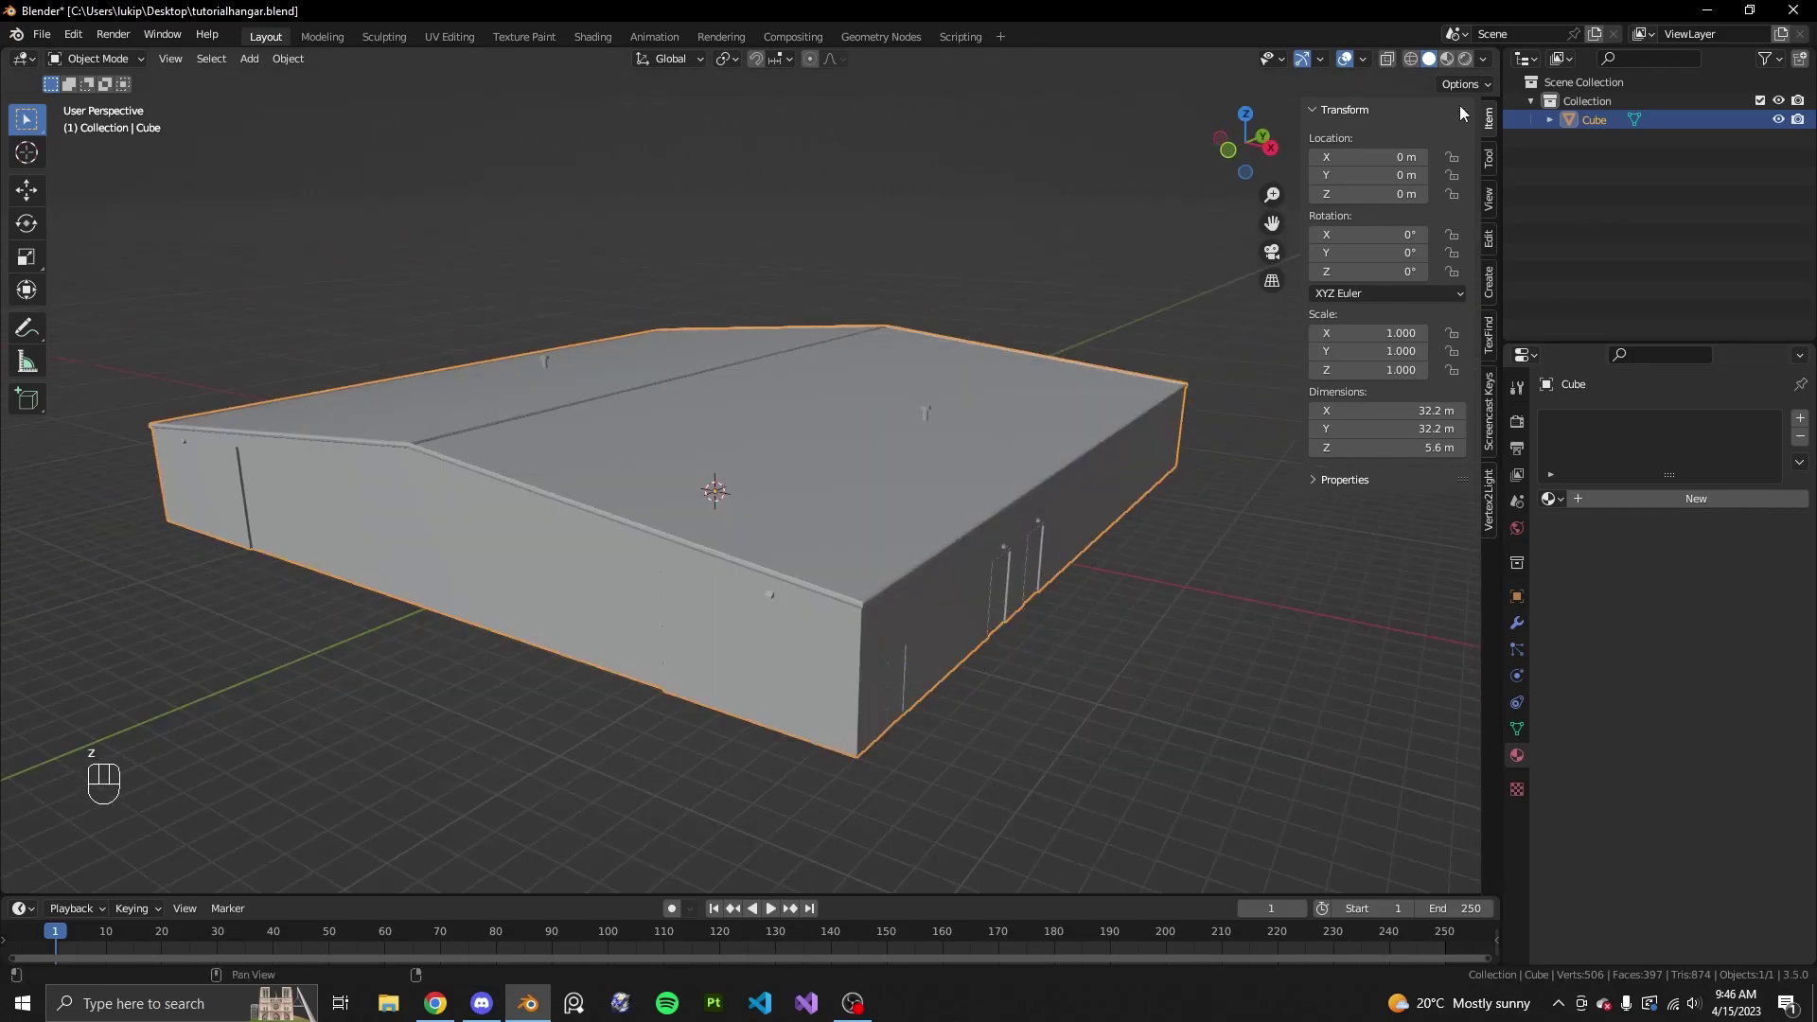
click(1448, 59)
mouse_move(1136, 567)
middle_down()
mouse_move(933, 552)
mouse_move(1246, 559)
mouse_move(1111, 585)
mouse_move(710, 605)
mouse_move(1149, 542)
mouse_move(921, 555)
mouse_move(808, 581)
mouse_move(1204, 568)
mouse_move(1145, 567)
middle_up()
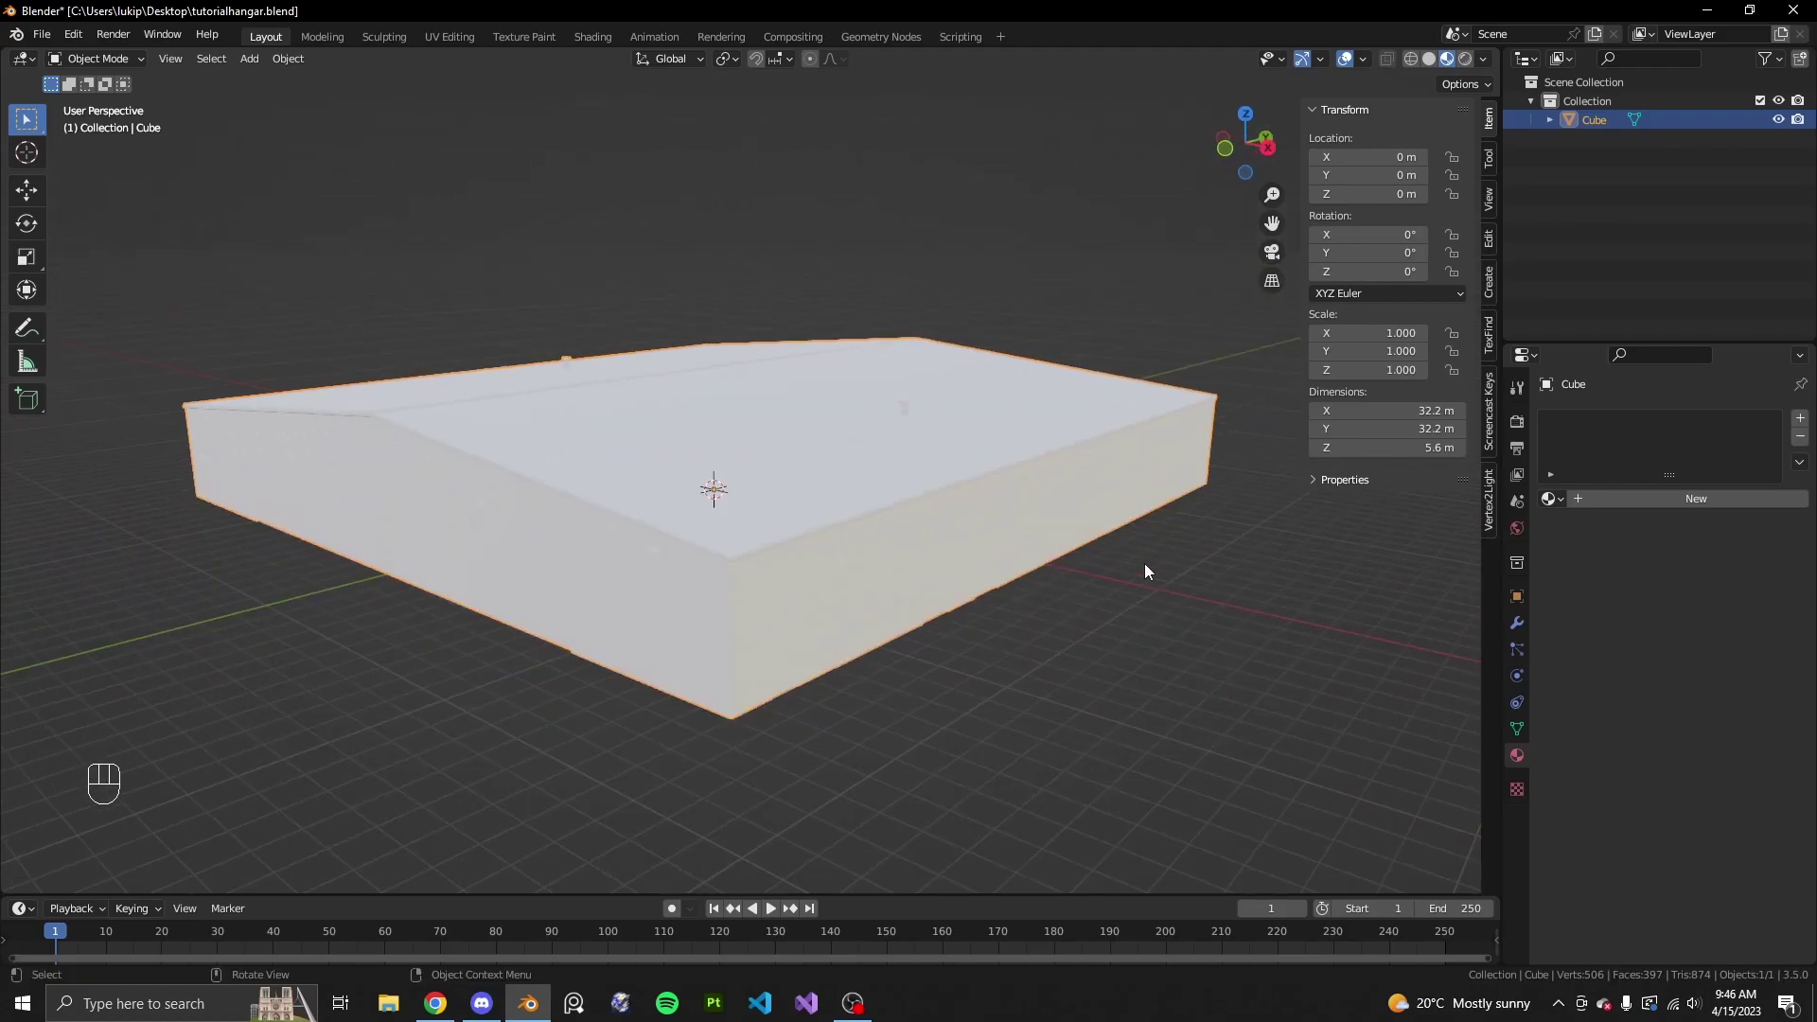
click(1431, 61)
mouse_move(993, 464)
middle_down()
mouse_move(918, 514)
mouse_move(1137, 530)
mouse_move(1081, 519)
middle_up()
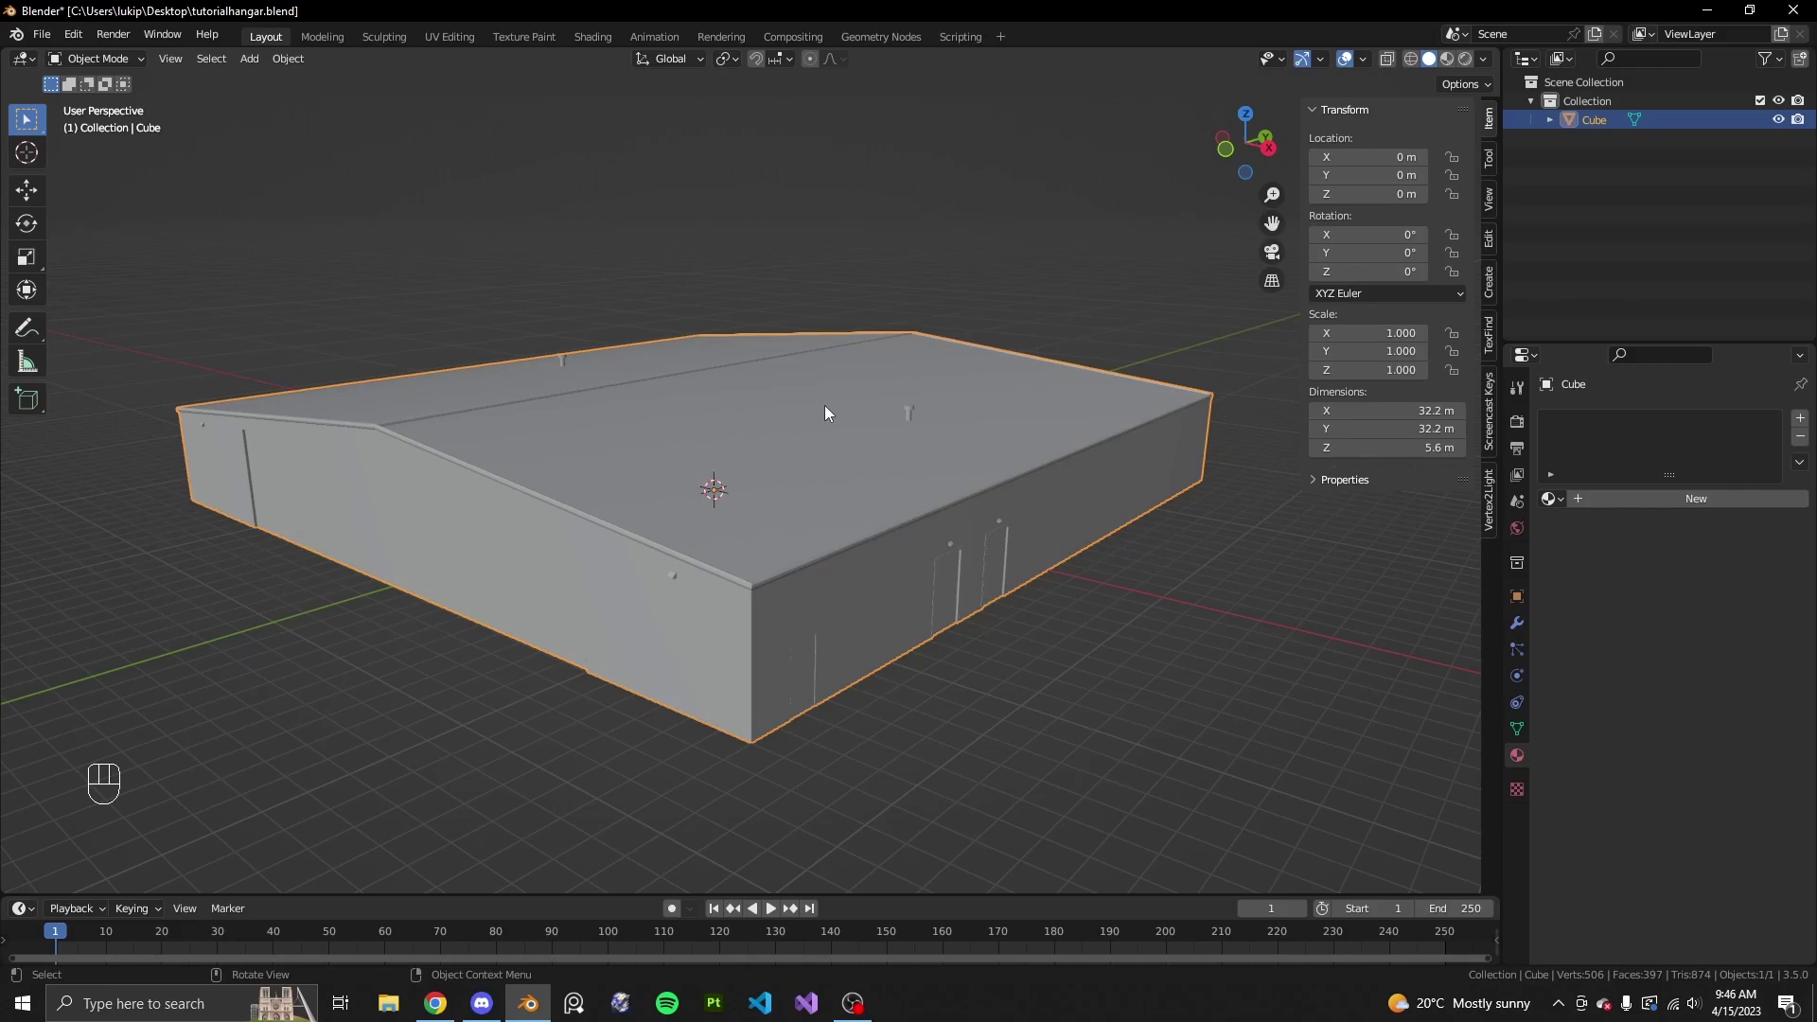
- Cycle the viewport shading through Material Preview, Solid, Wireframe and Solid, ending in Material Preview
key(z)
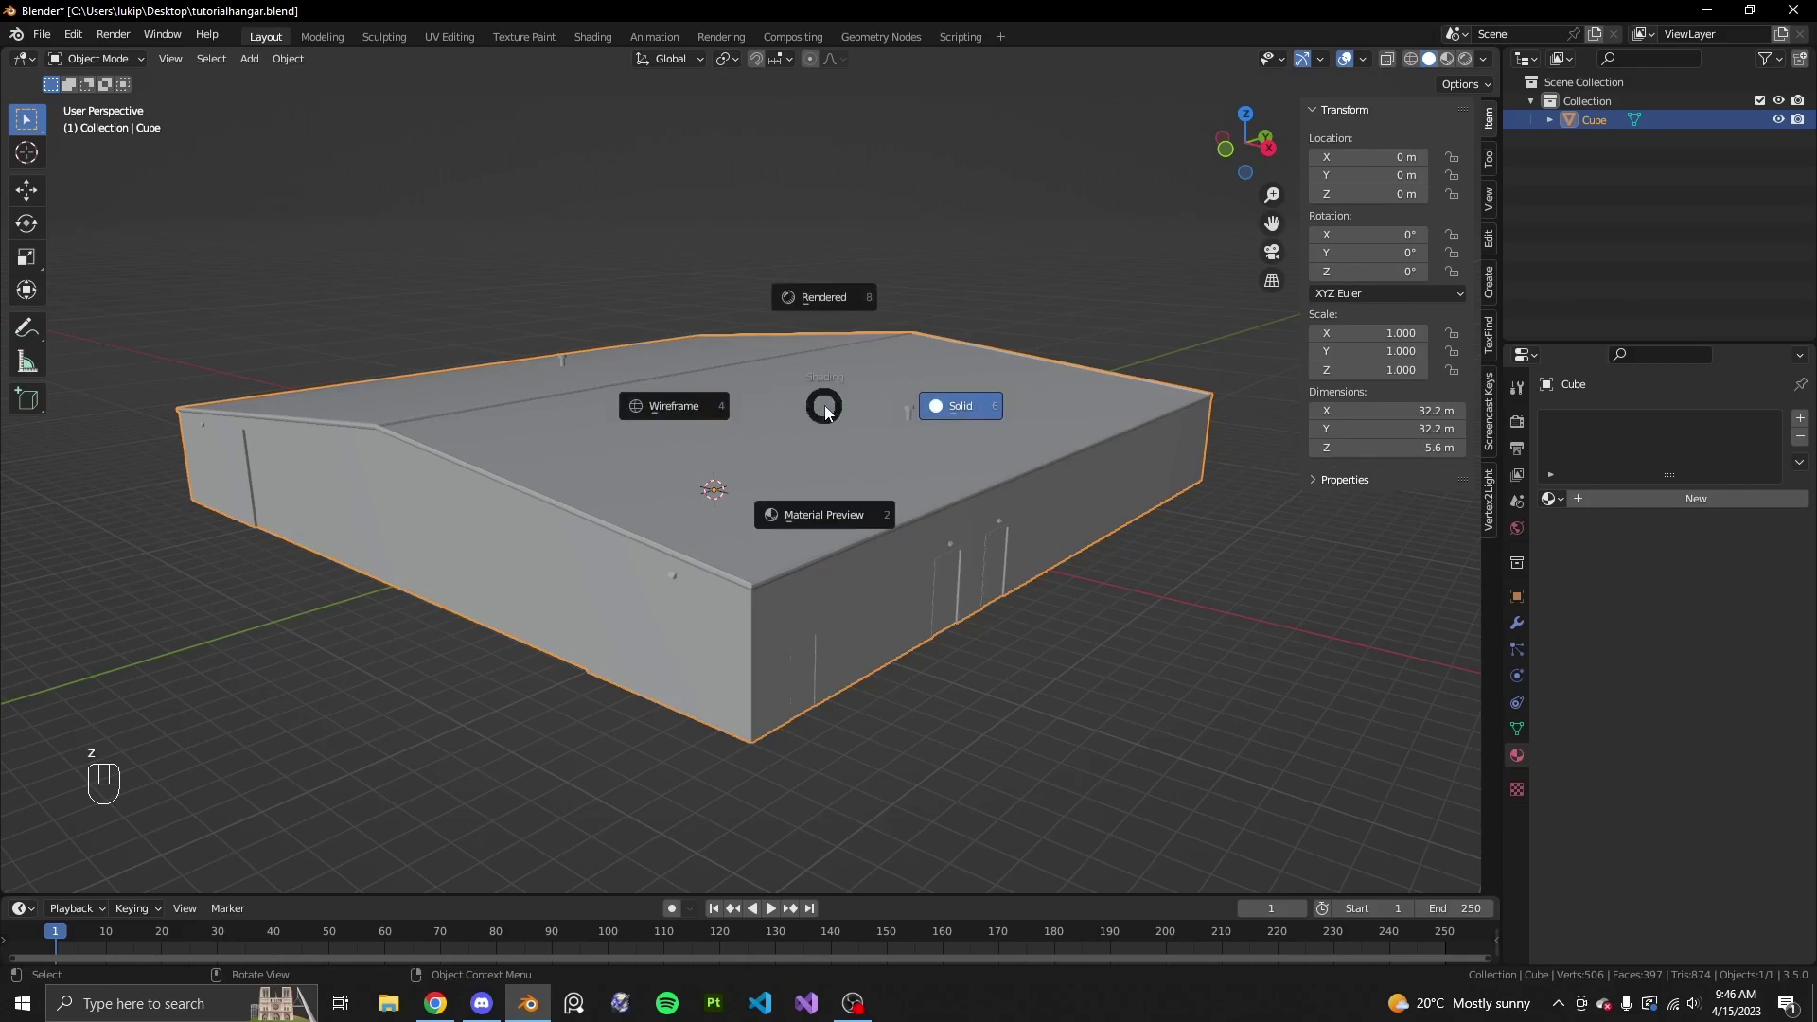
click(814, 518)
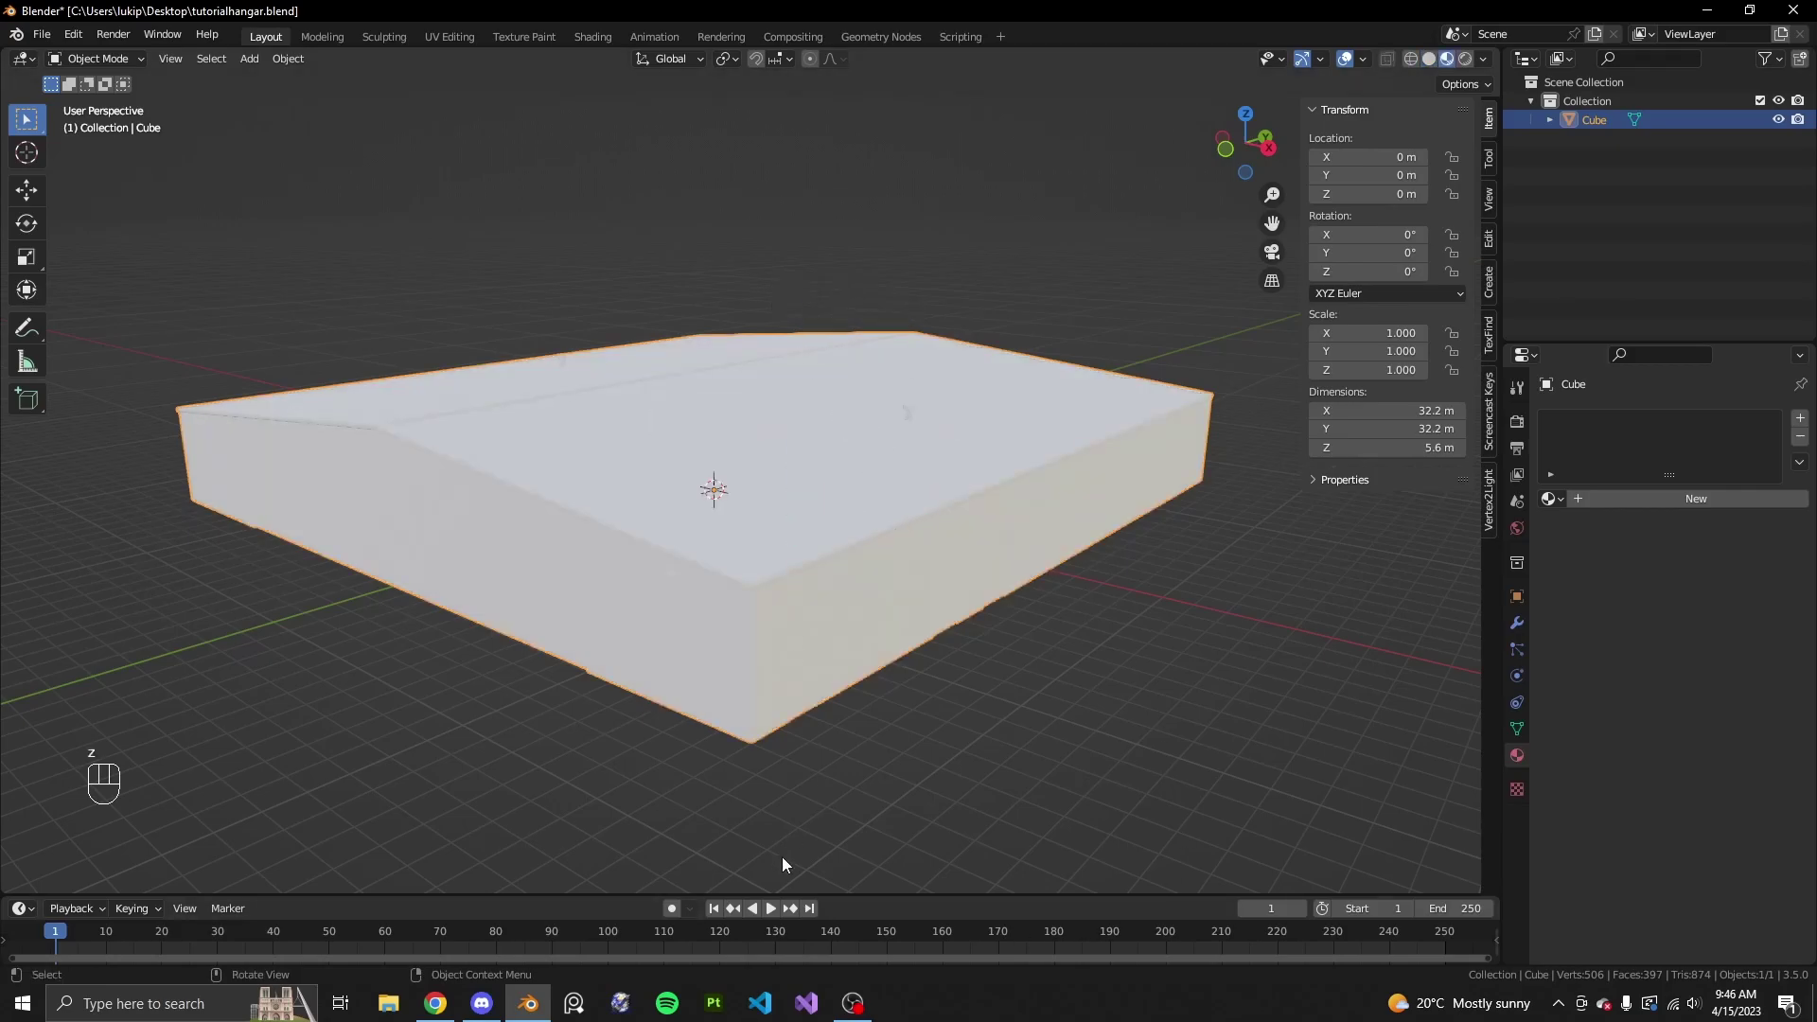
key(z)
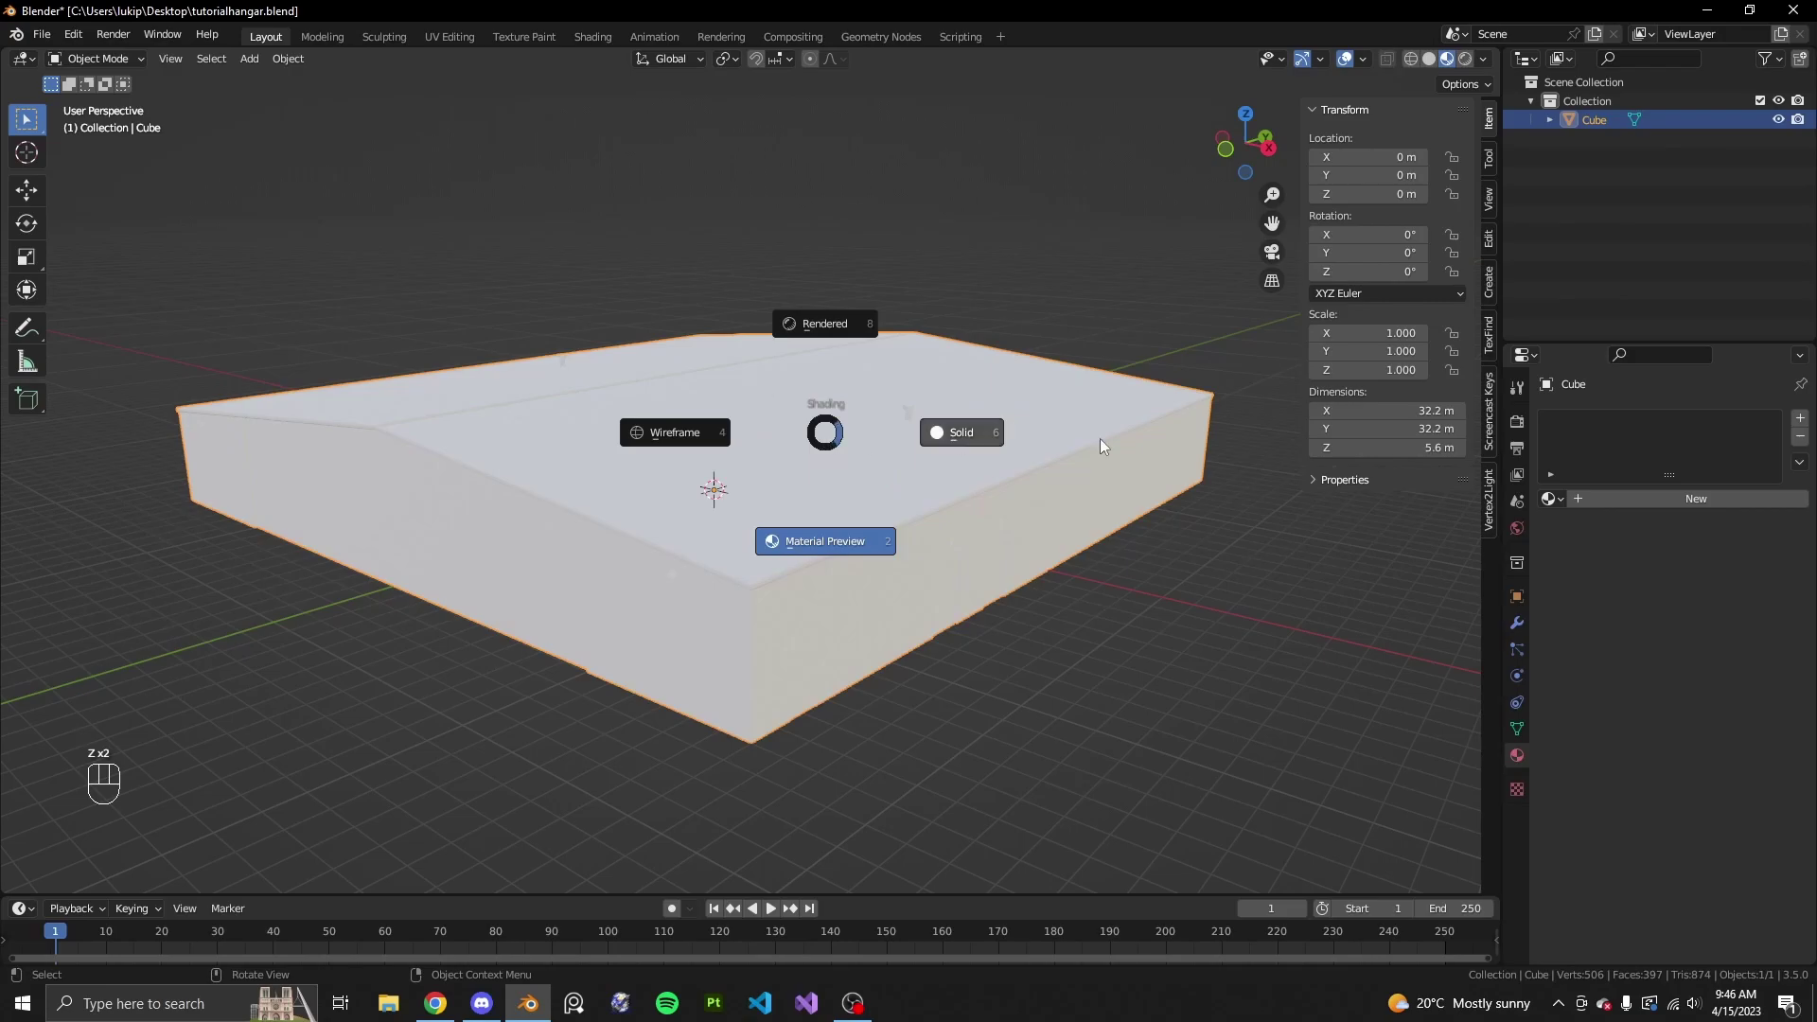
click(957, 438)
key(z)
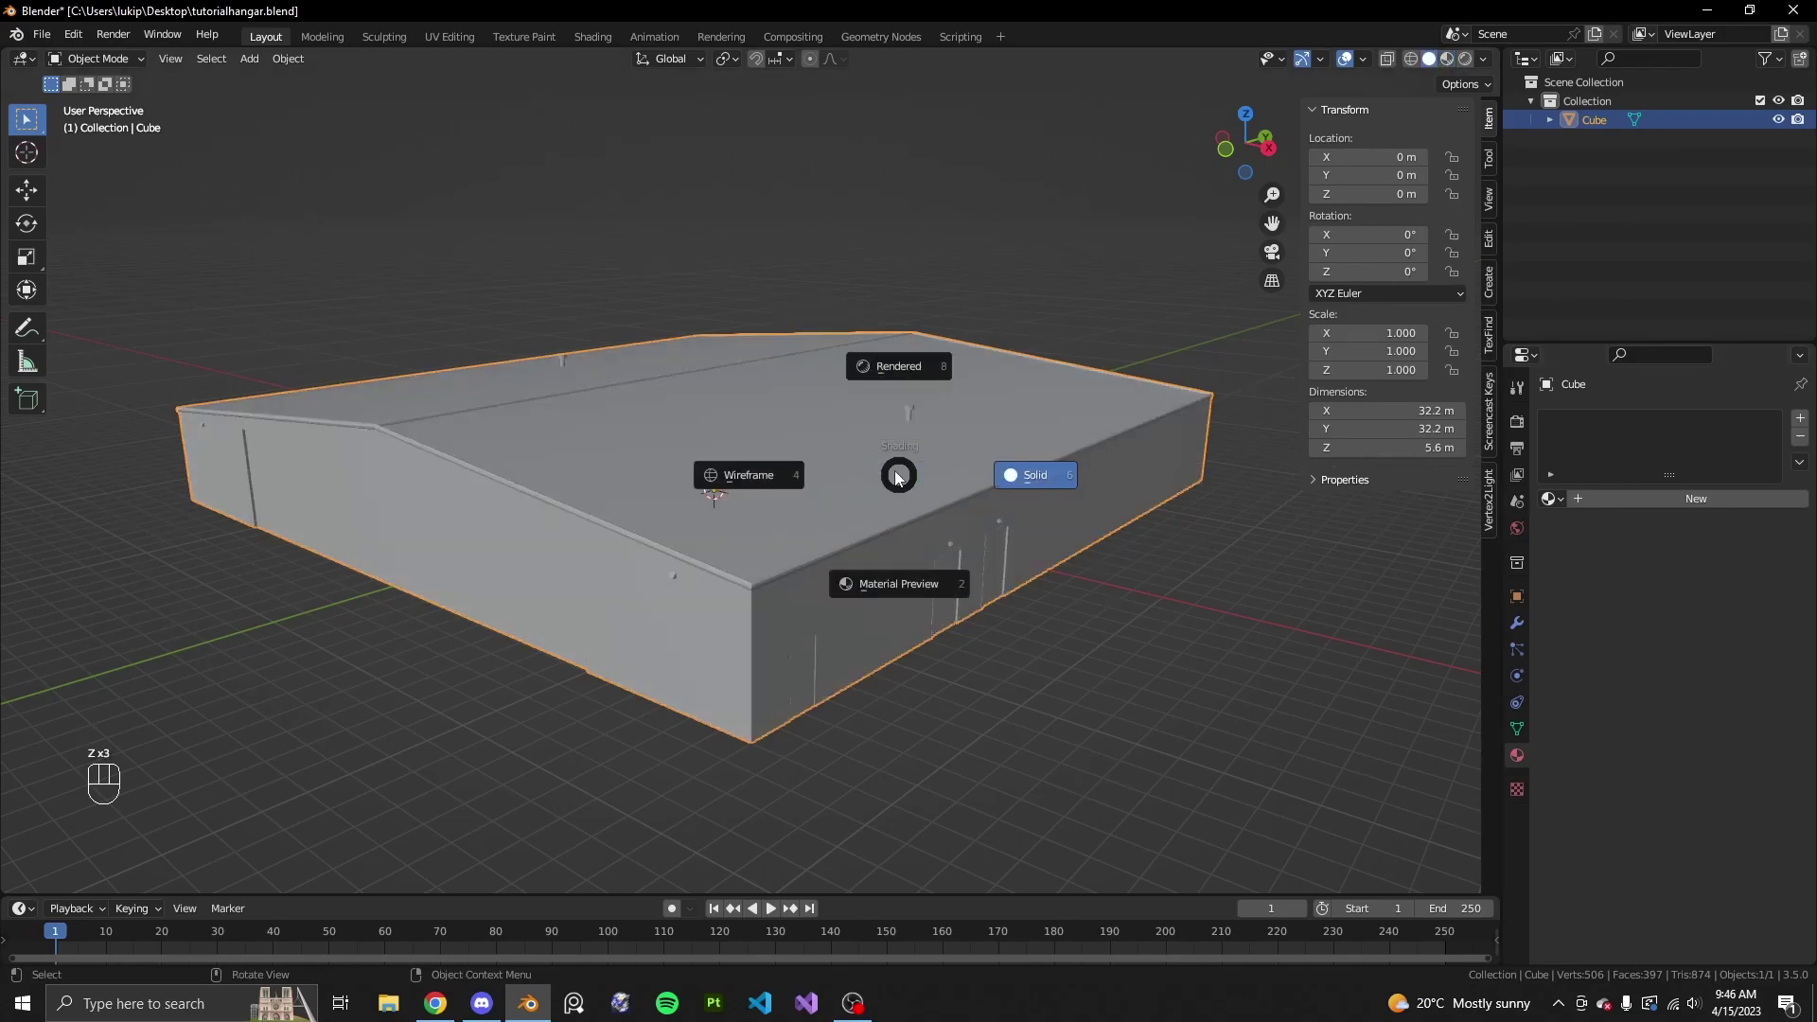
click(137, 450)
key(z)
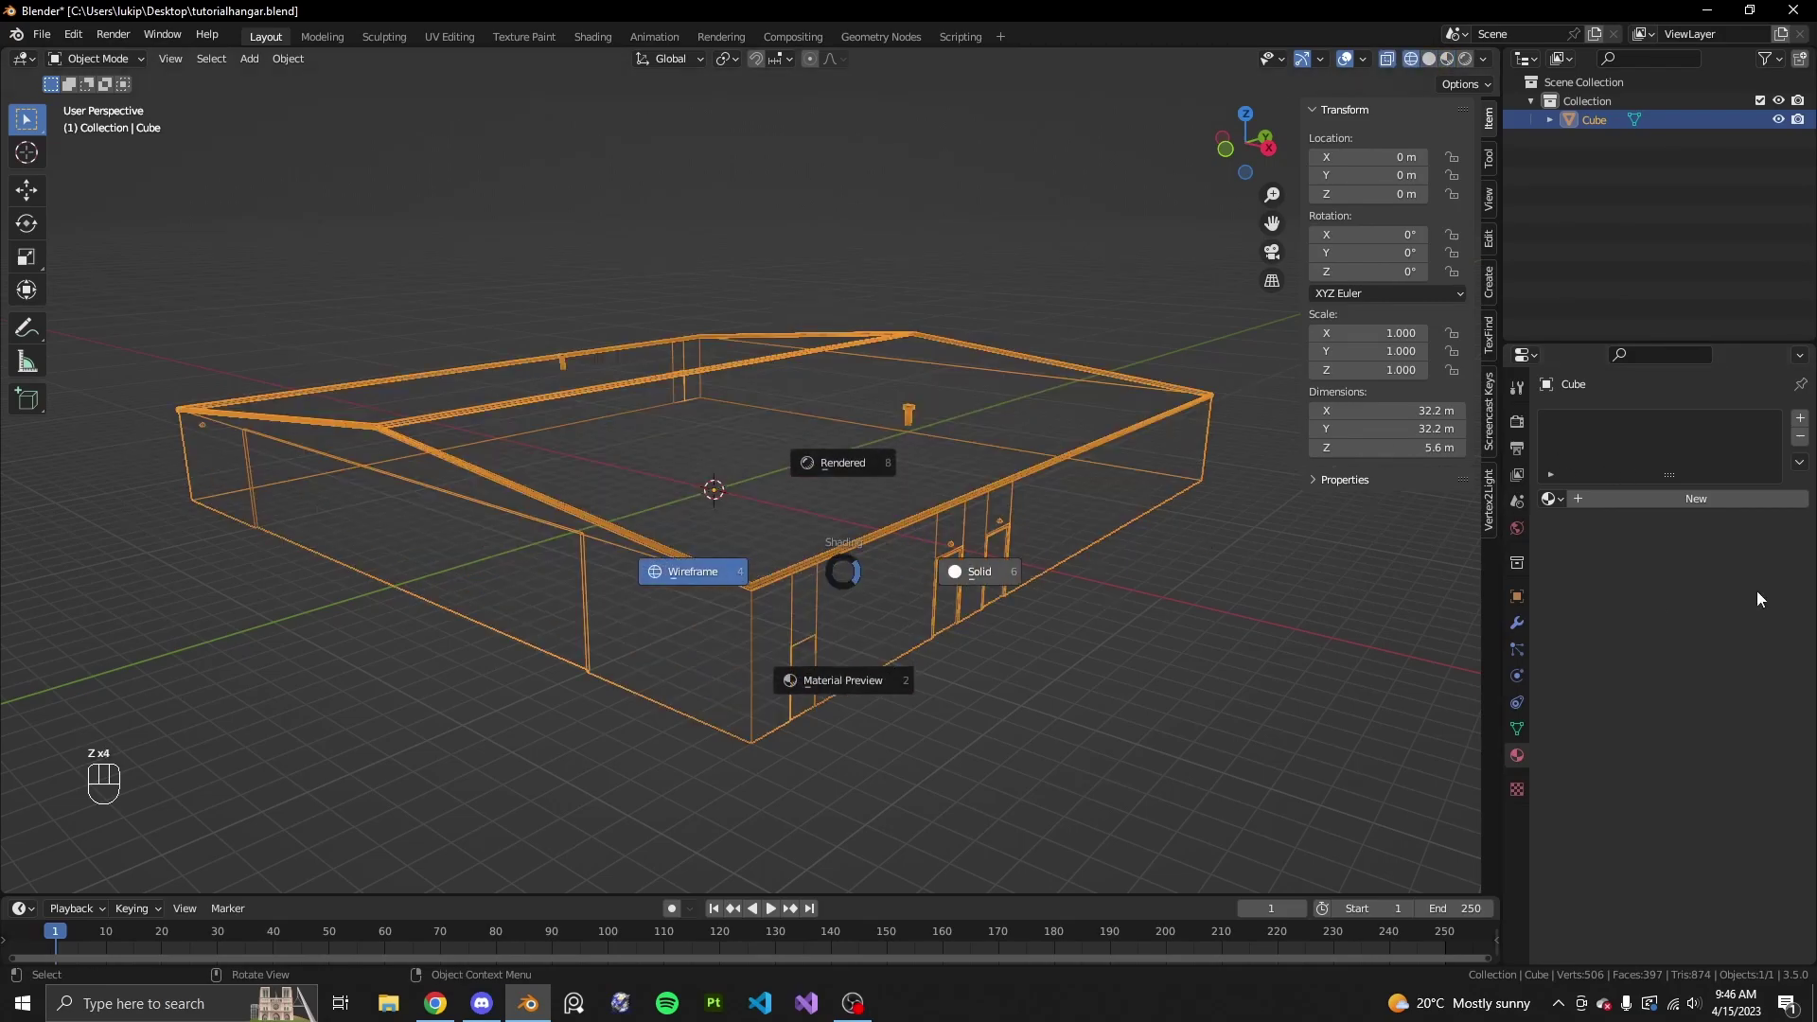
click(1066, 538)
key(z)
click(887, 867)
- Deselect the hangar and set the viewport back to Solid shading
mouse_move(1031, 663)
middle_down()
mouse_move(1123, 700)
mouse_move(982, 687)
middle_up()
click(982, 687)
key(z)
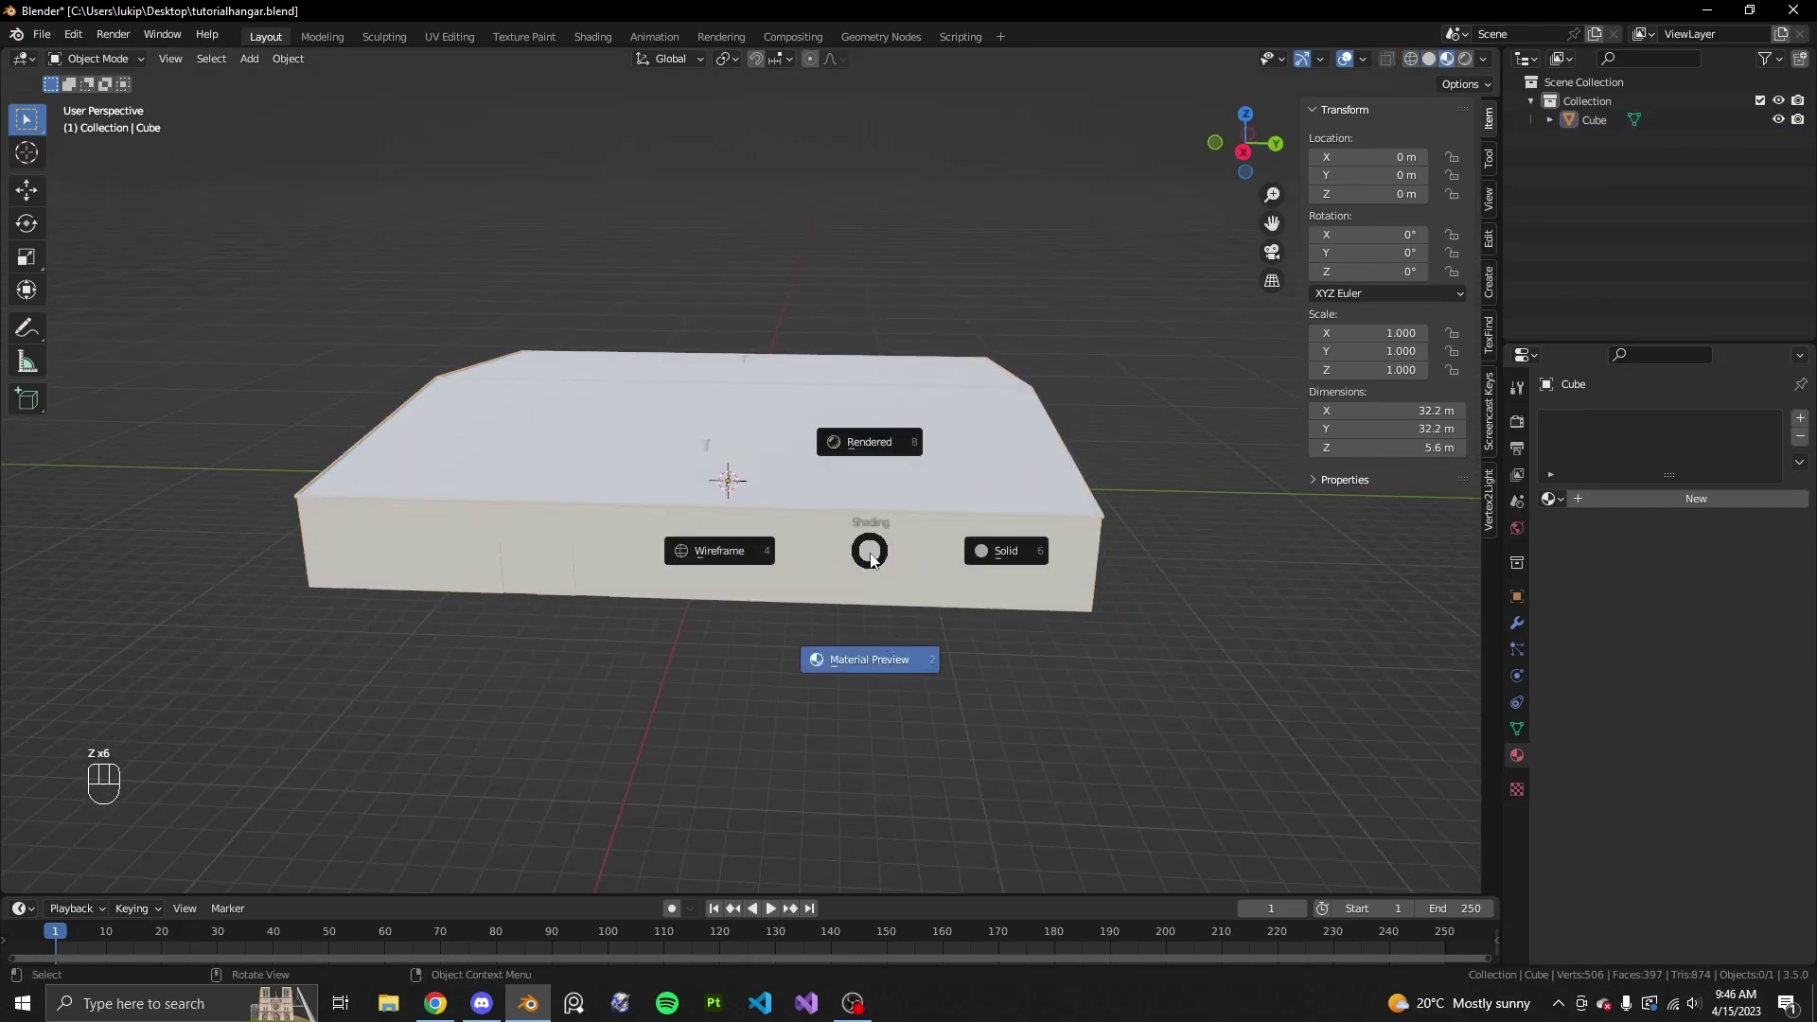
click(882, 540)
middle_drag(762, 542, 882, 558)
click(1429, 59)
click(1446, 59)
click(1429, 60)
middle_drag(1118, 679, 991, 615)
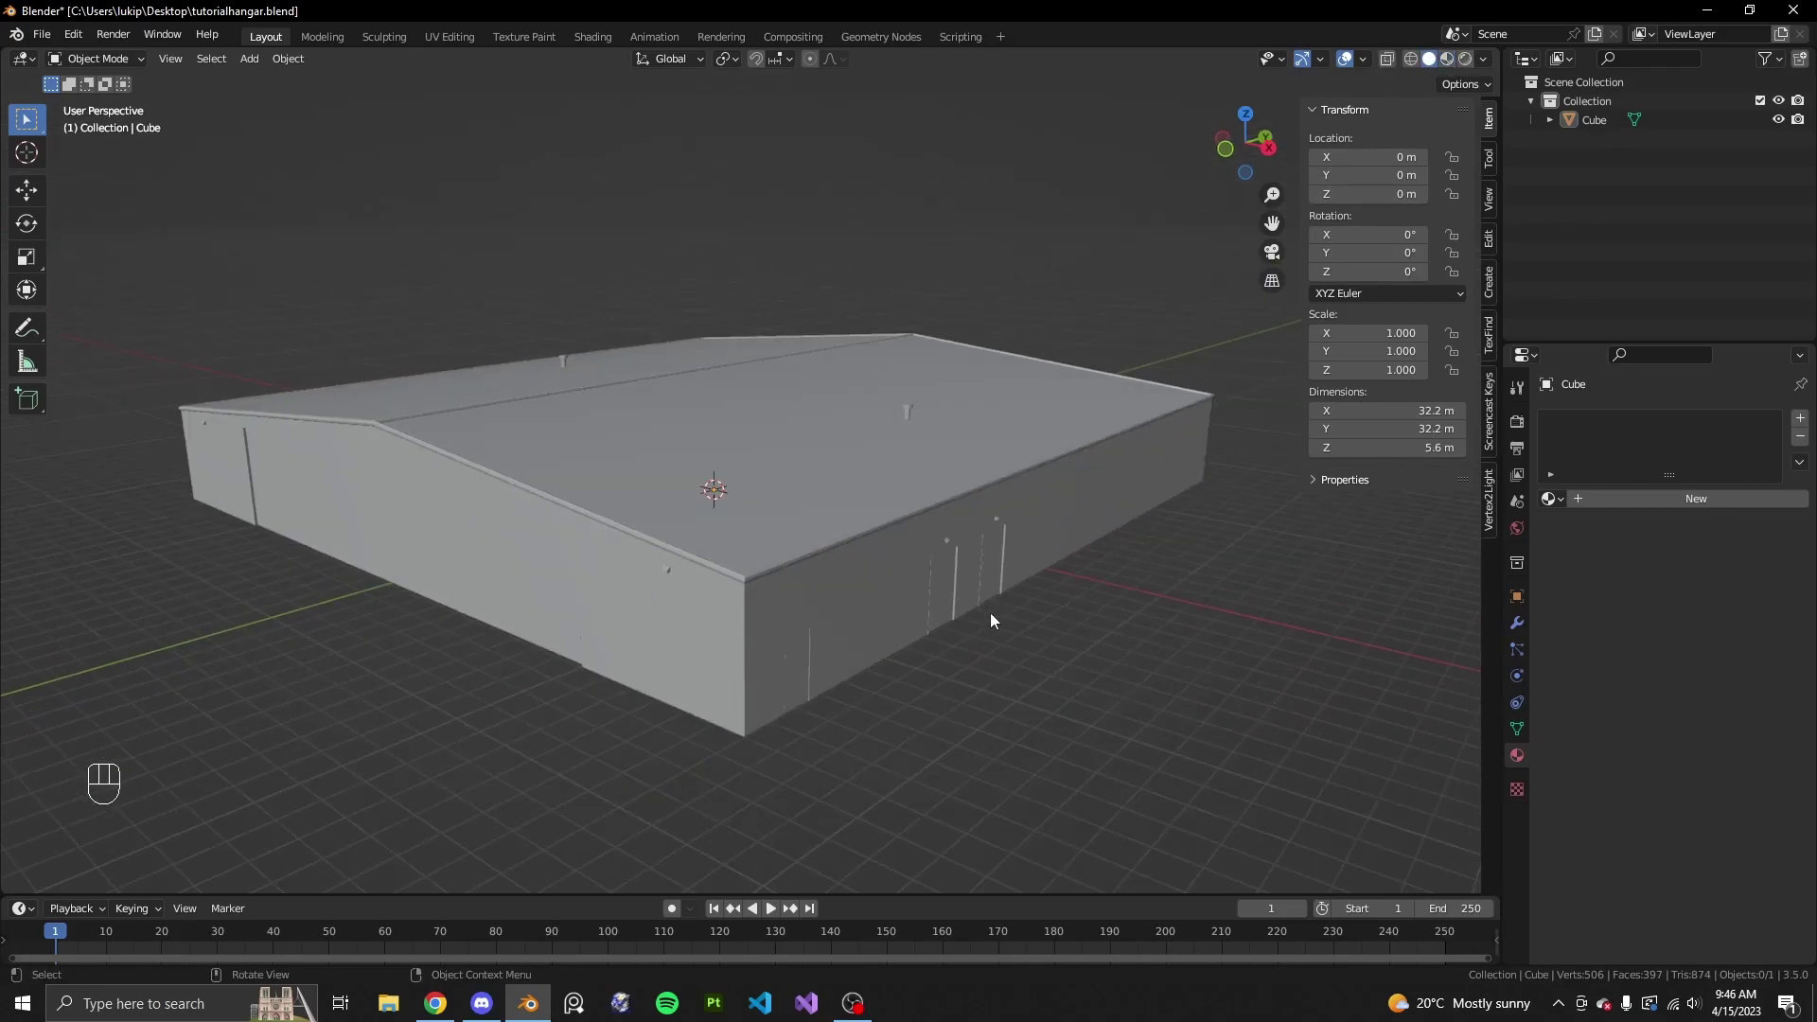
- Switch to the textures.com library in Chrome and open the Brick category of the regular photos
click(436, 1003)
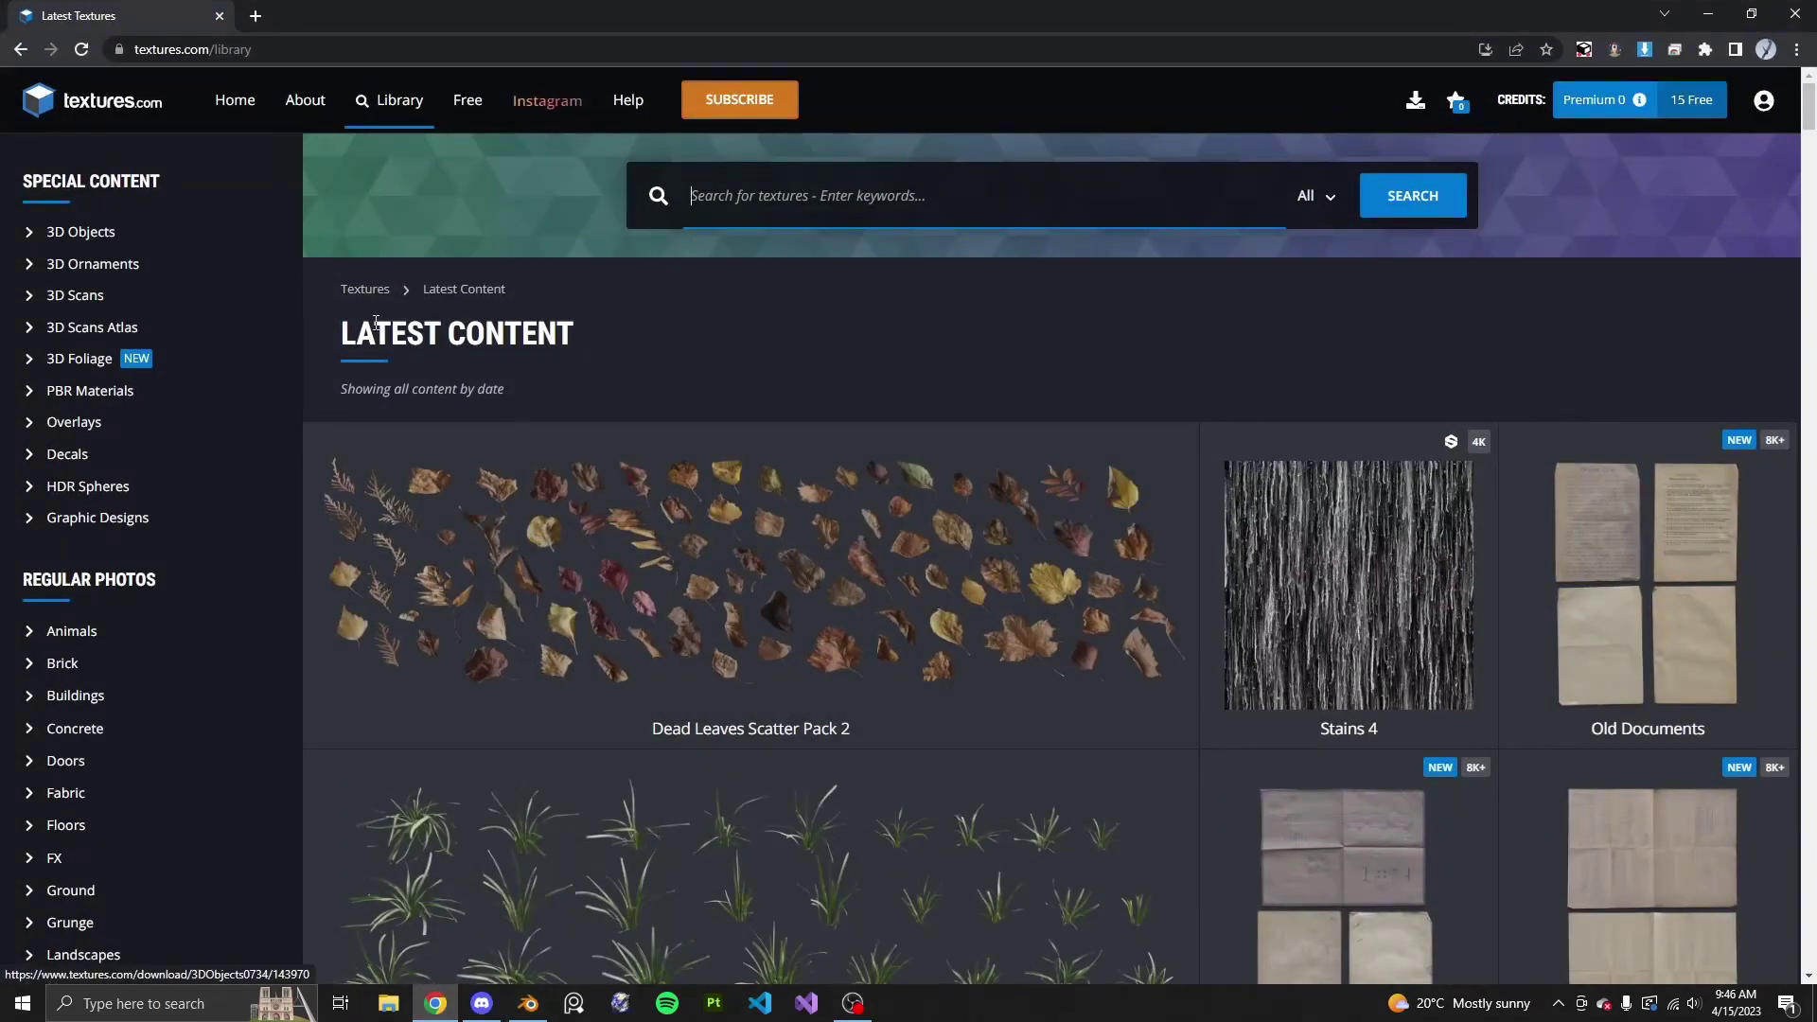
scroll(358, 97, down, 2)
scroll(358, 98, up, 2)
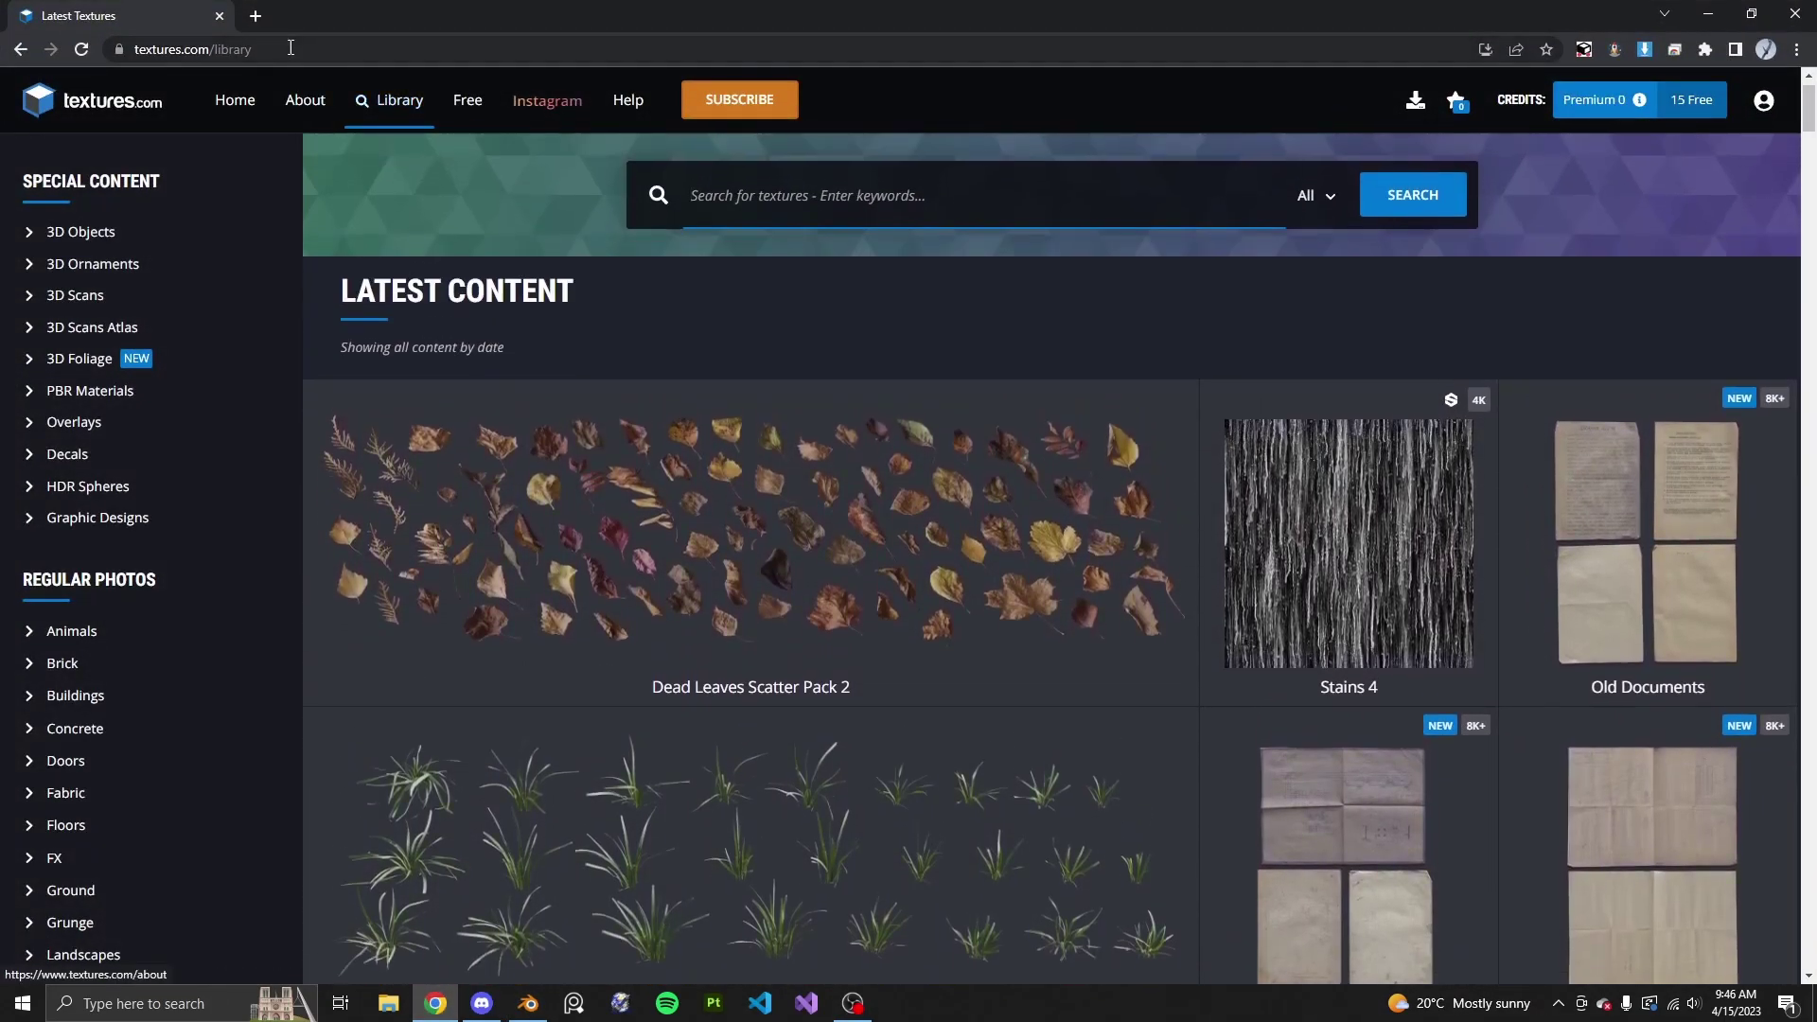
click(145, 43)
click(672, 265)
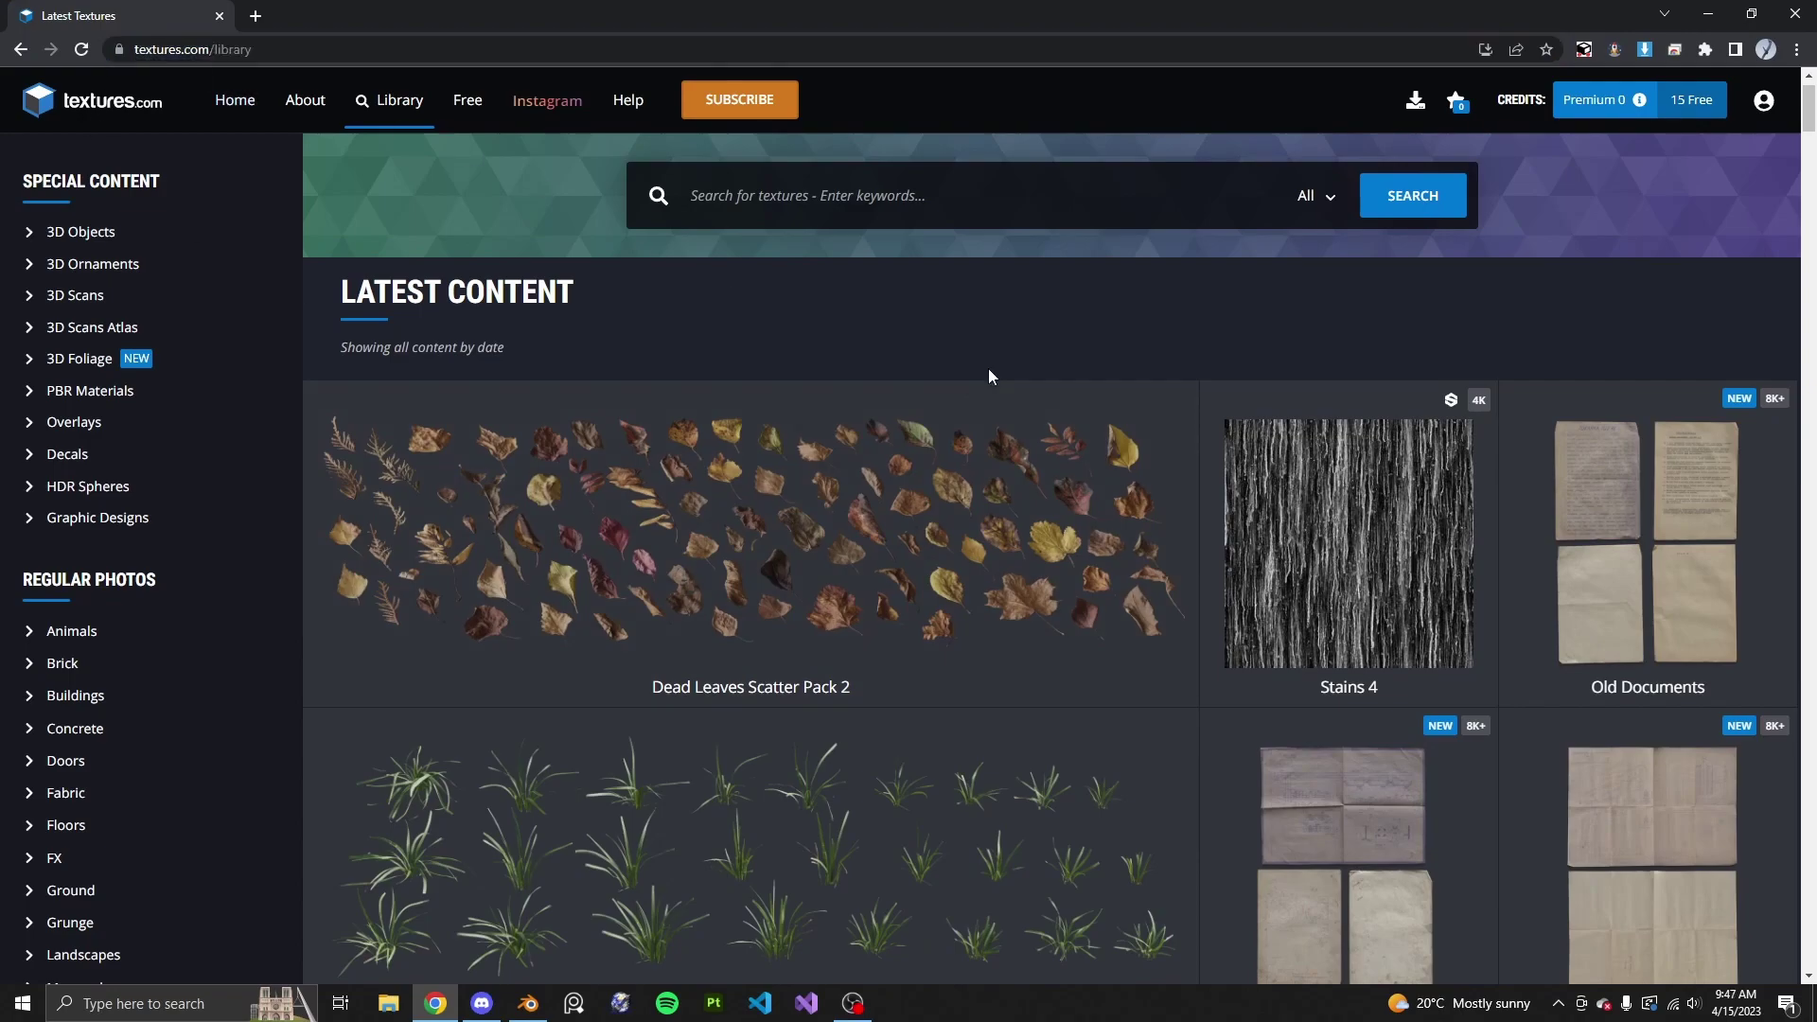
scroll(983, 375, up, 1)
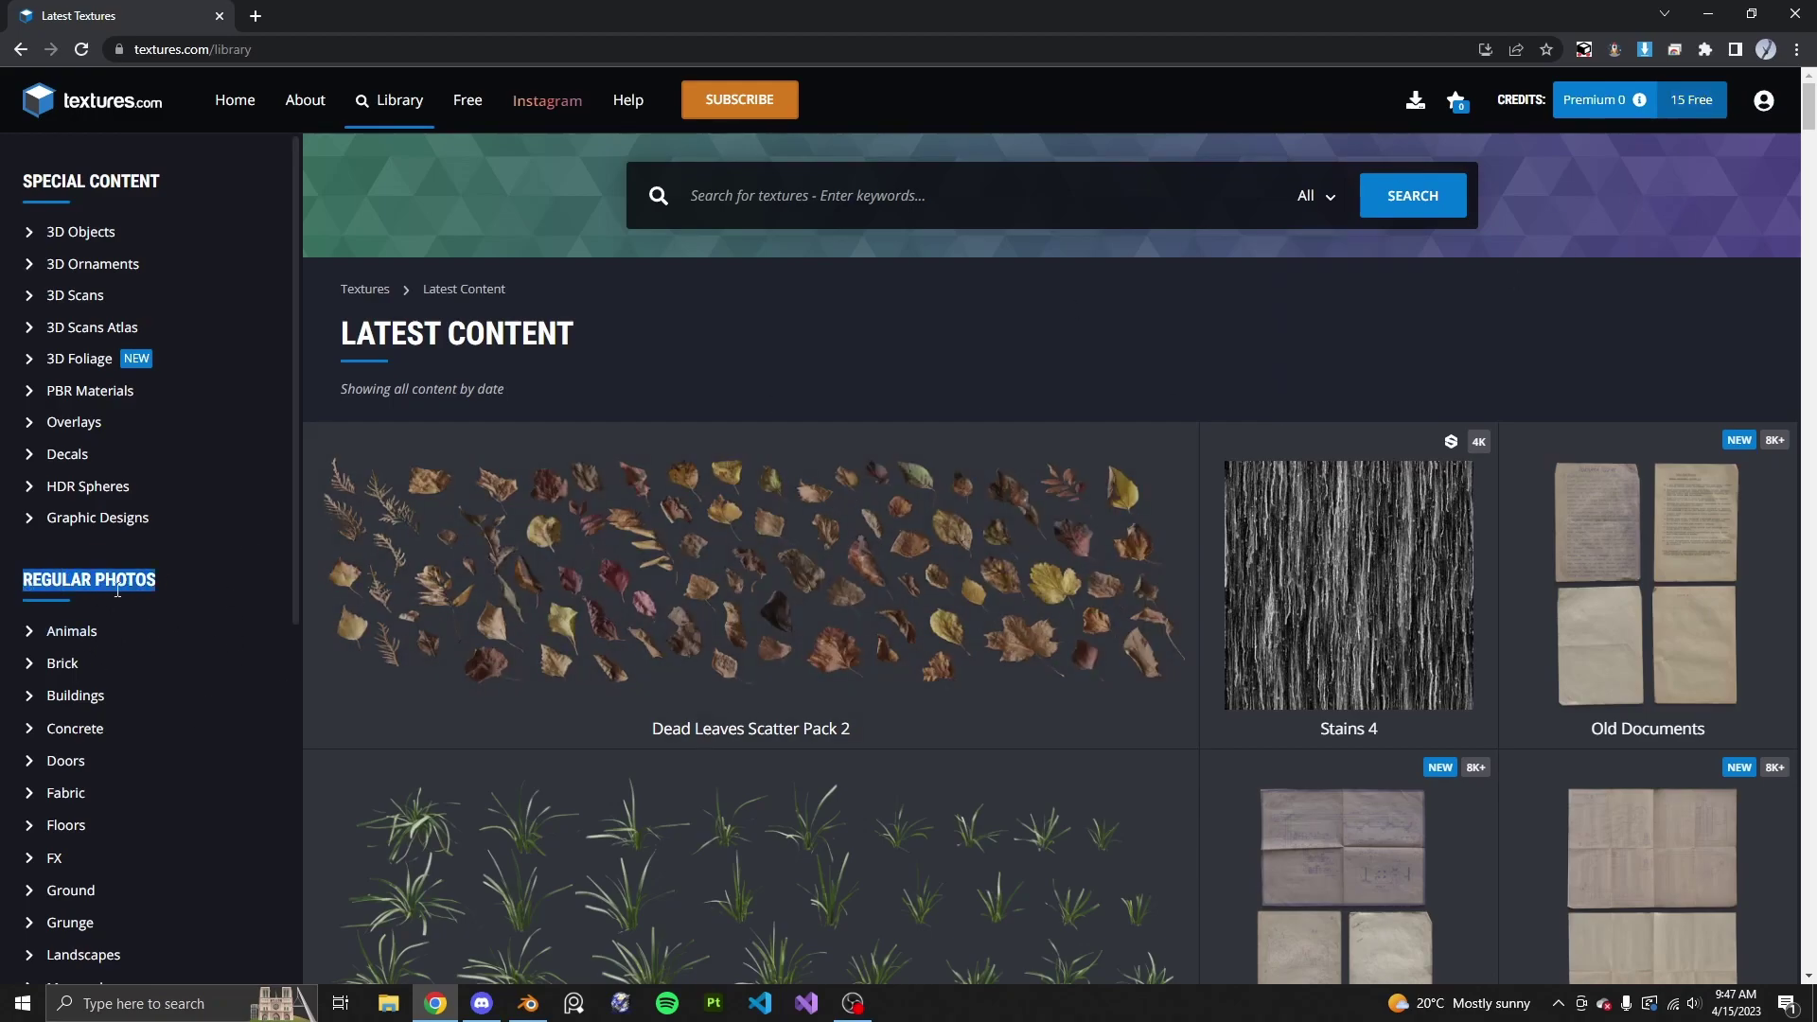
click(61, 665)
scroll(815, 495, down, 2)
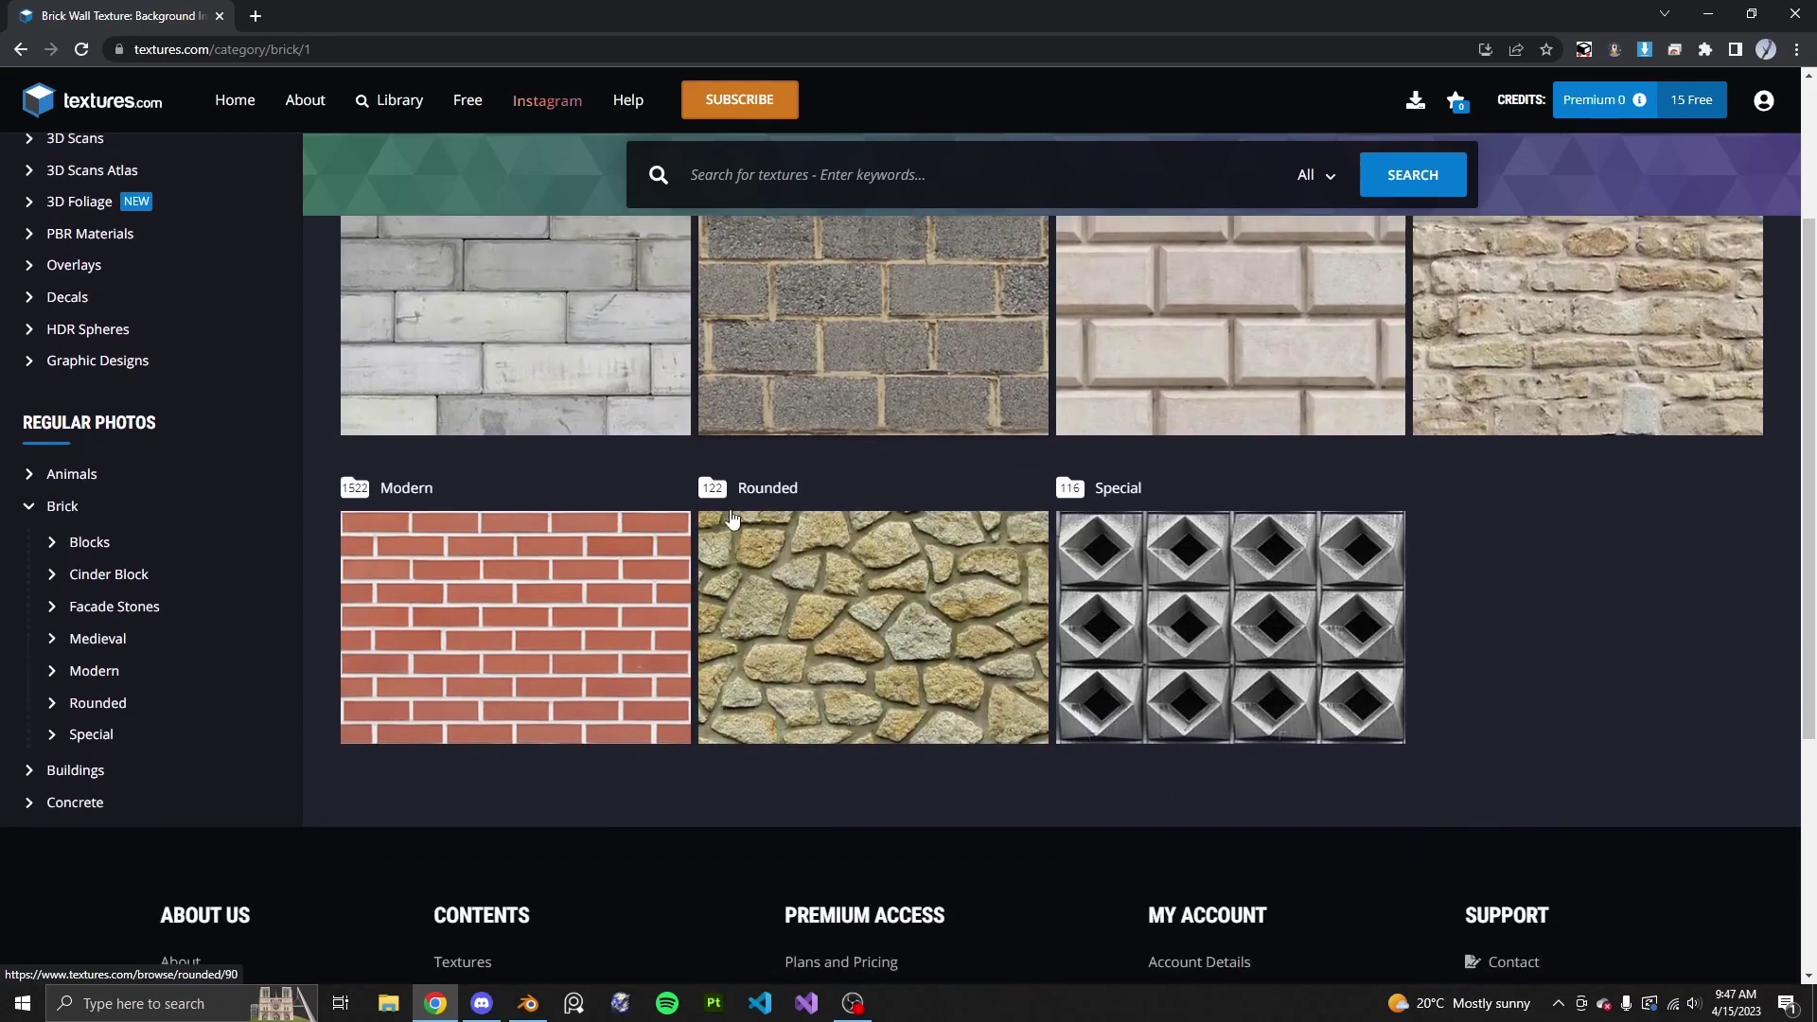
- Browse the Concrete category of the regular photos and move on to the Doors category
click(63, 502)
scroll(85, 637, down, 1)
click(75, 473)
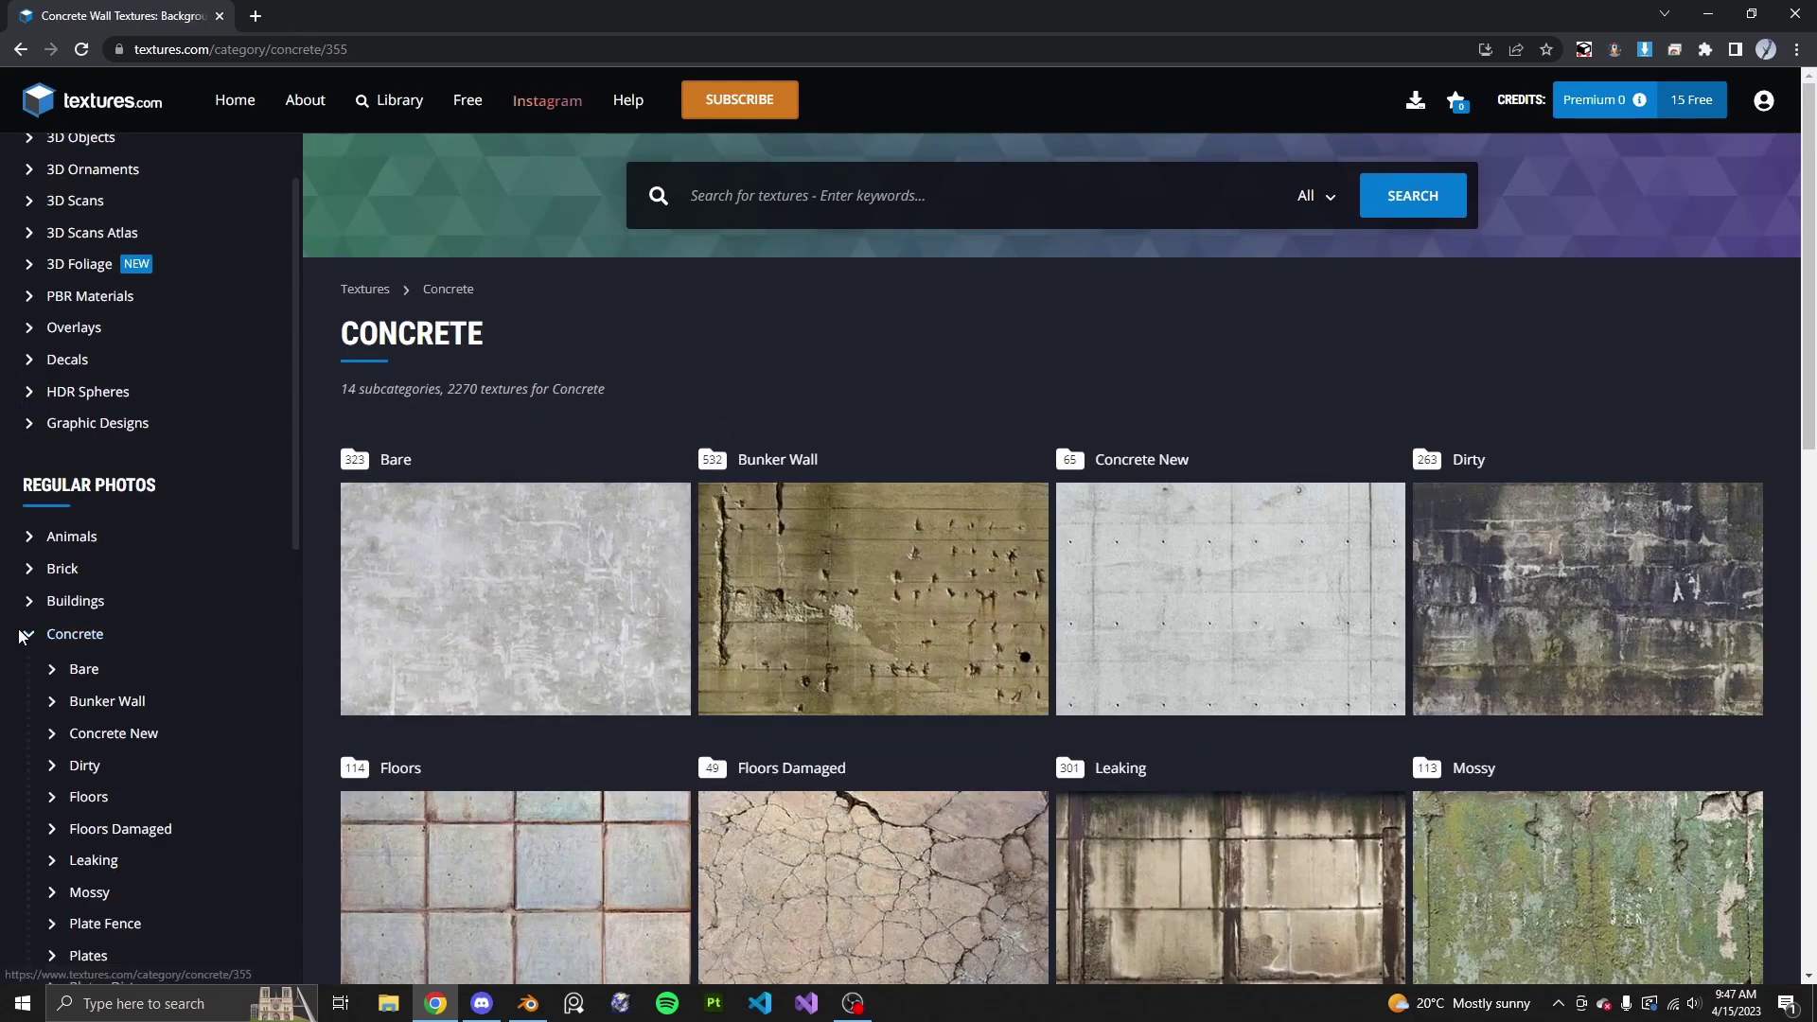
click(28, 632)
click(28, 666)
scroll(221, 706, down, 4)
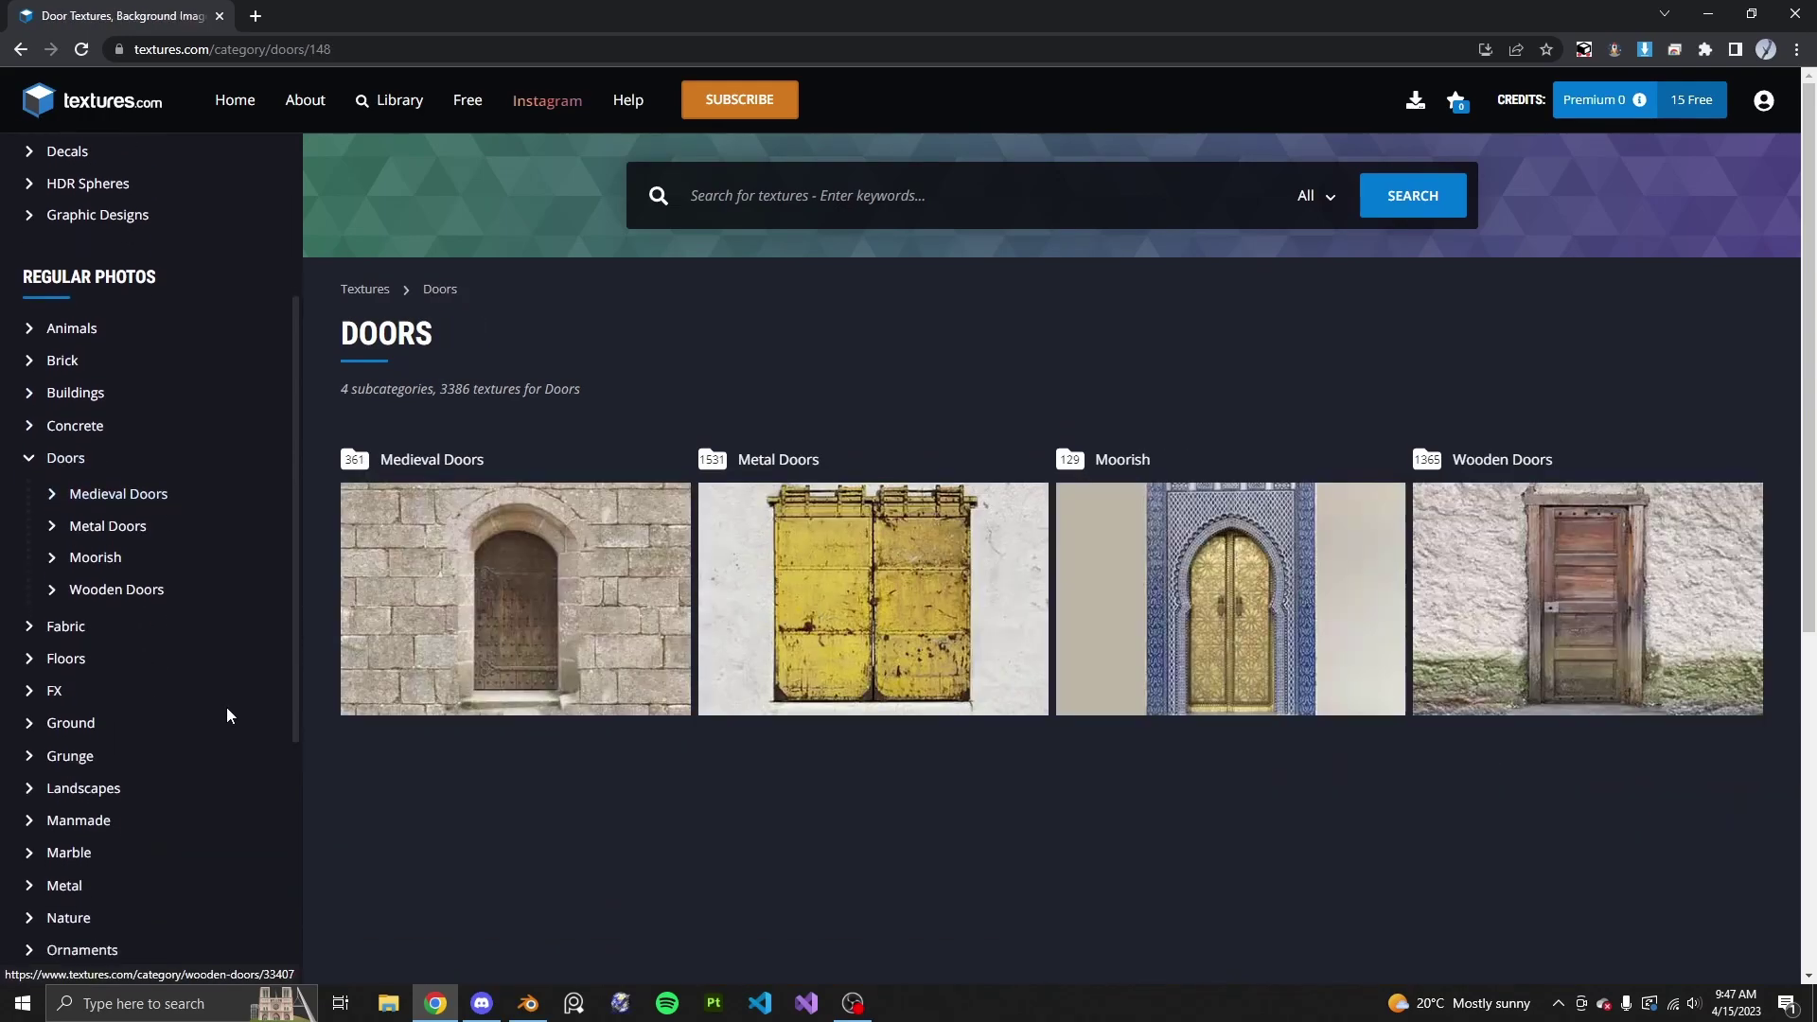
- Look through the remaining regular photo categories and the search filter's texture types
scroll(222, 662, up, 1)
scroll(293, 660, down, 5)
scroll(292, 660, up, 6)
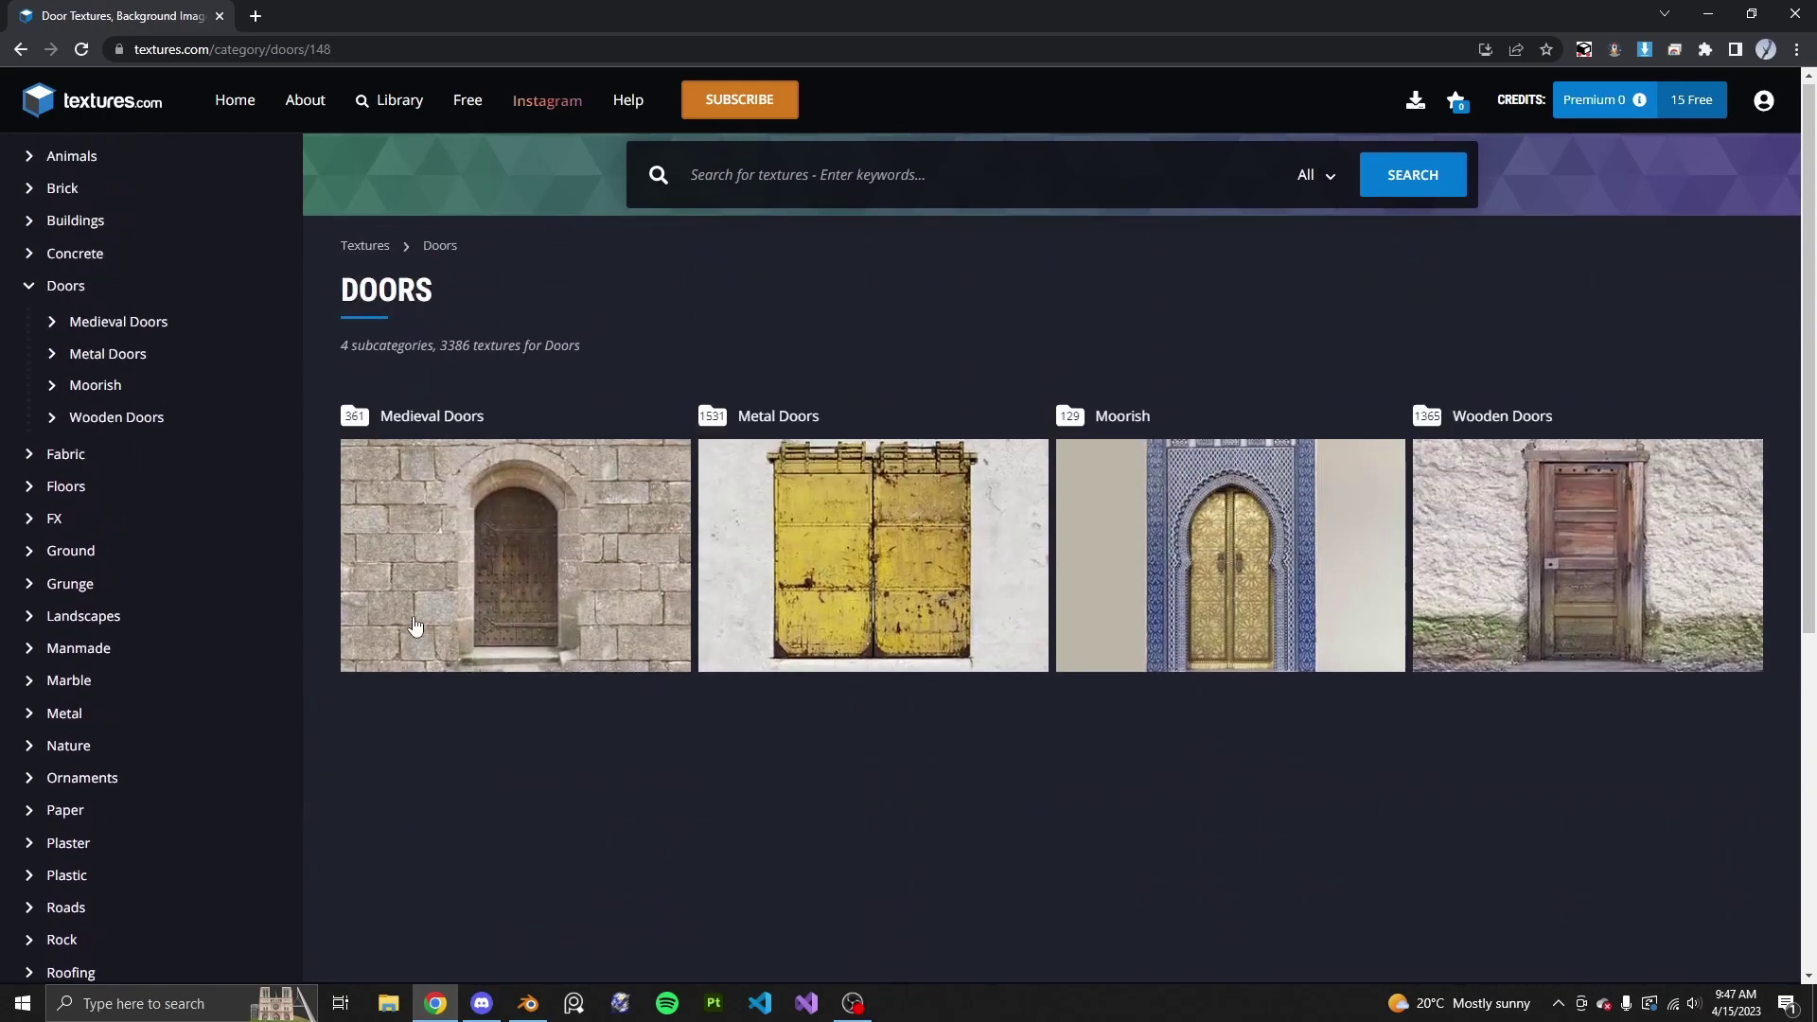
scroll(234, 711, down, 2)
scroll(152, 793, down, 2)
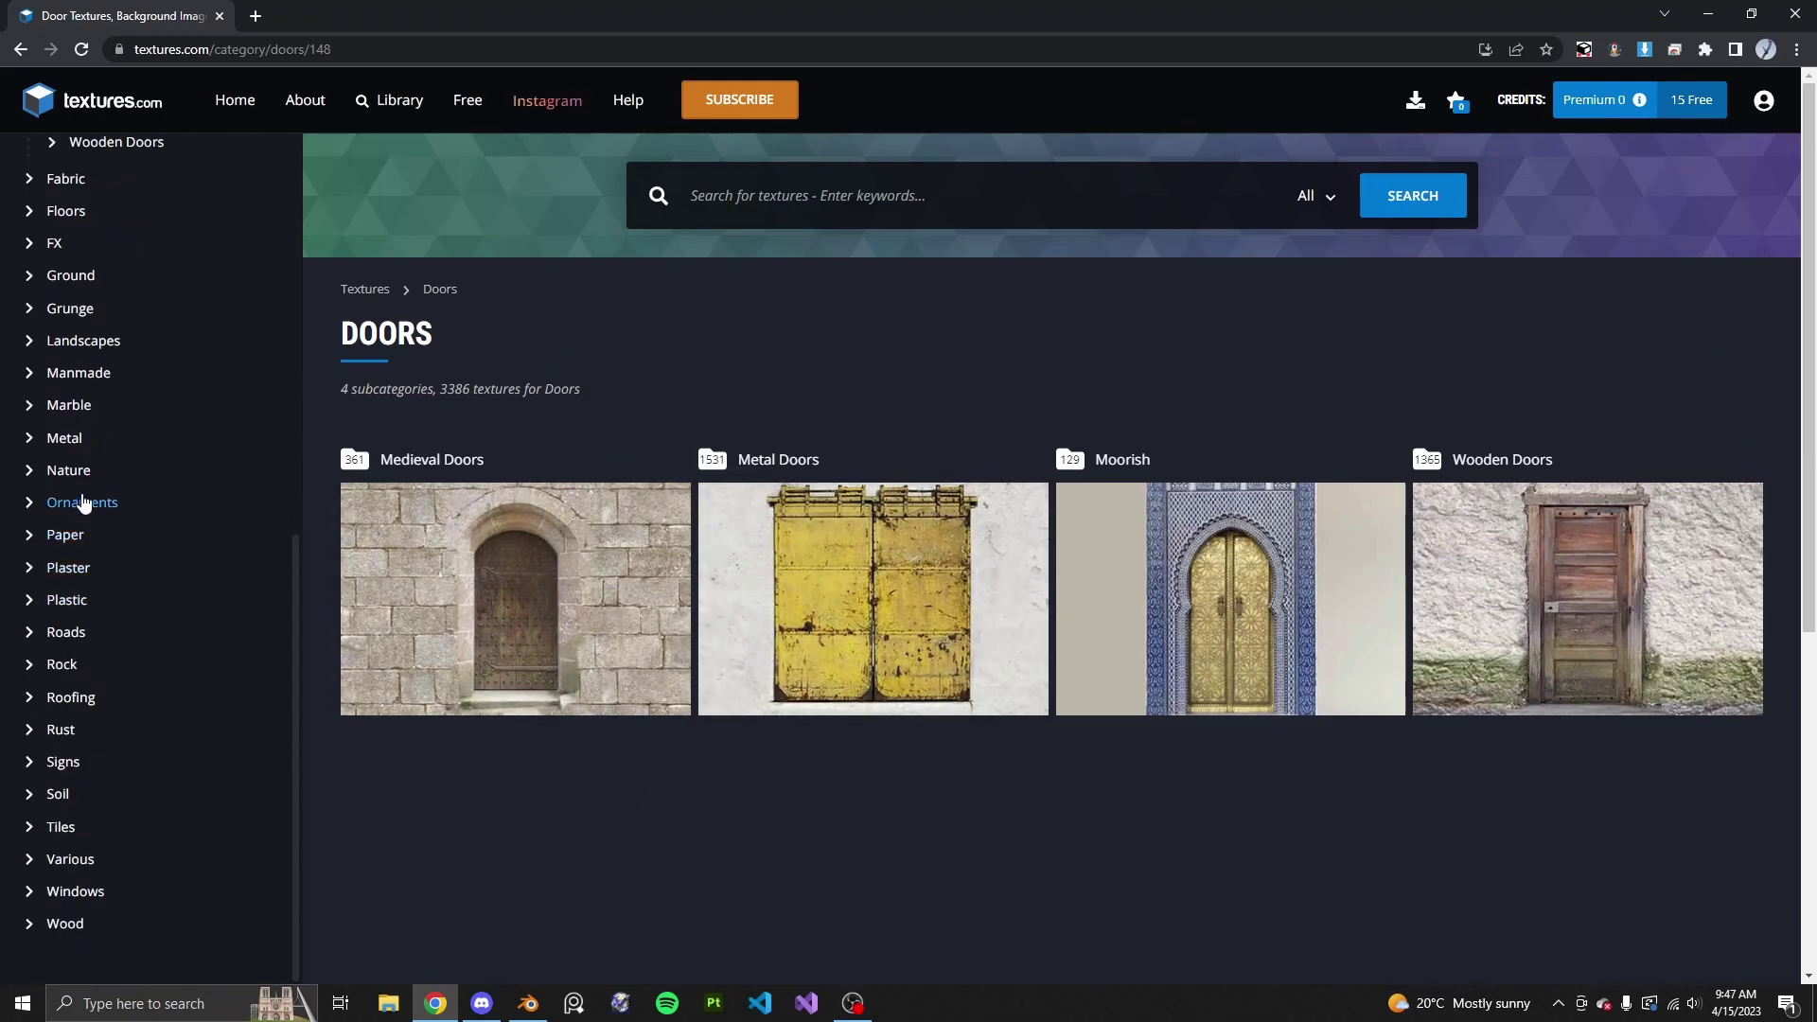
scroll(81, 419, up, 4)
click(1314, 195)
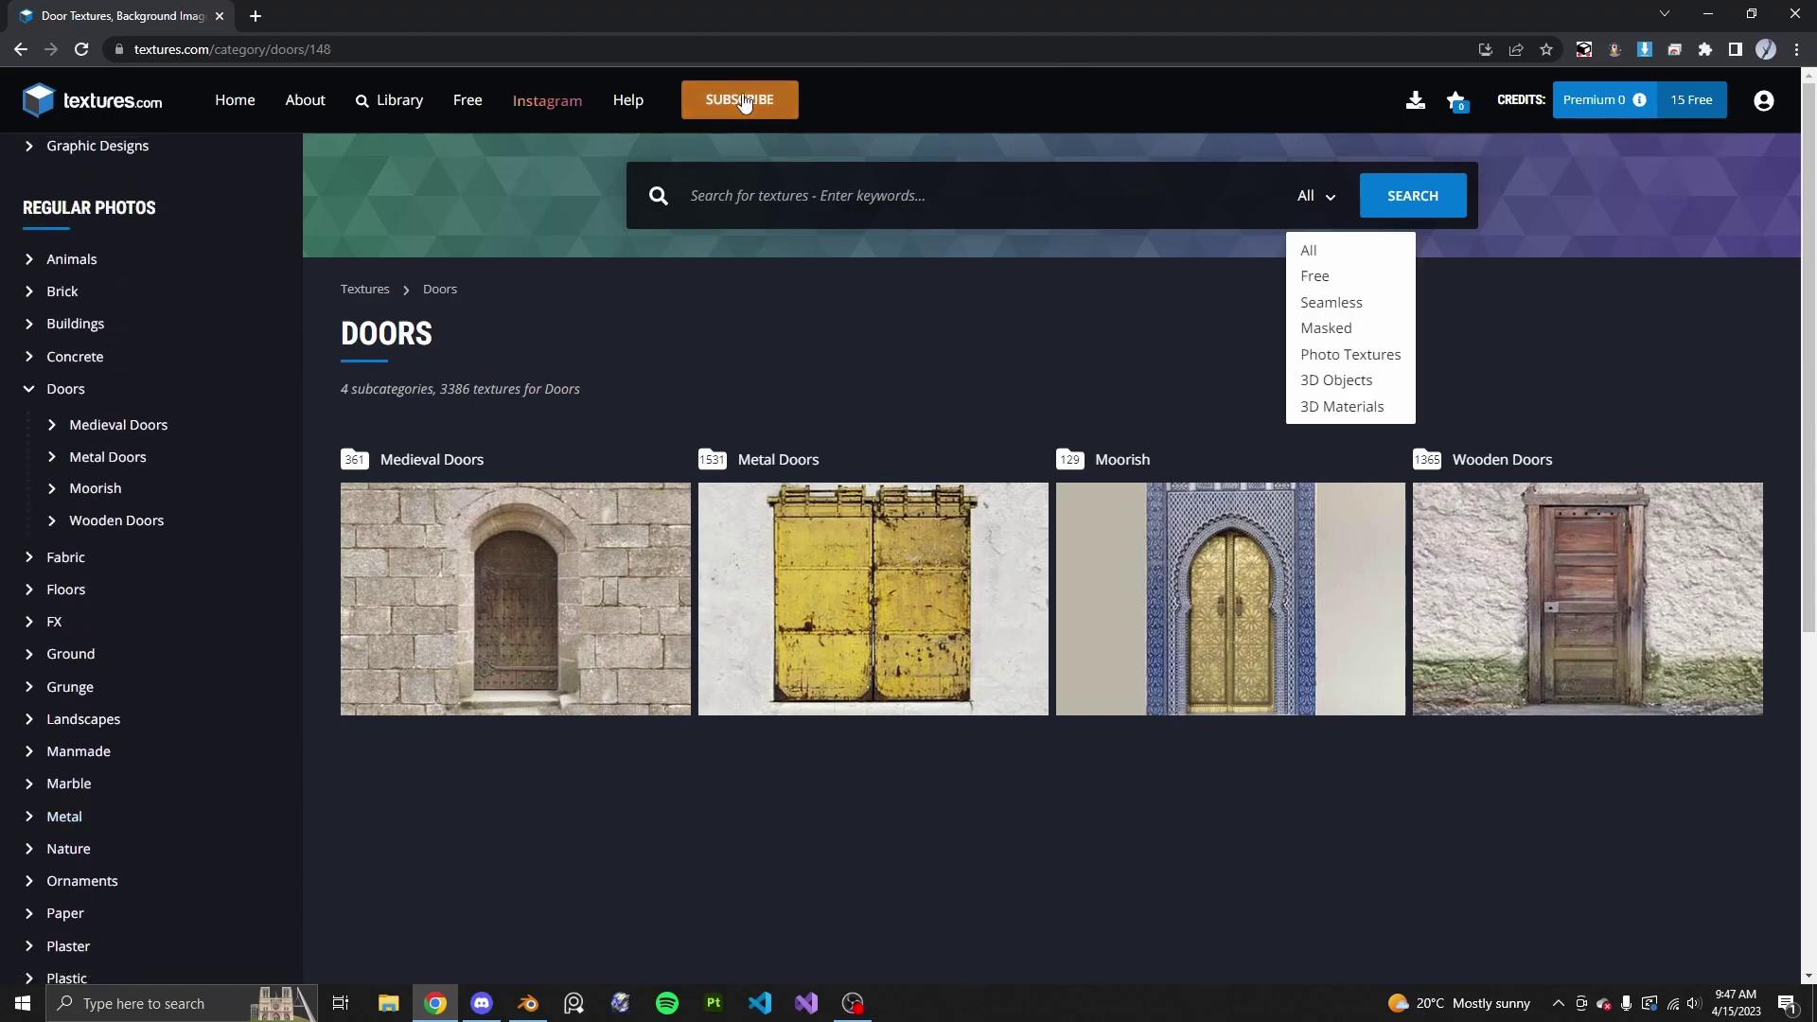
- Browse the subcategories of the Grunge and Ground regular photos
click(78, 687)
scroll(670, 681, down, 2)
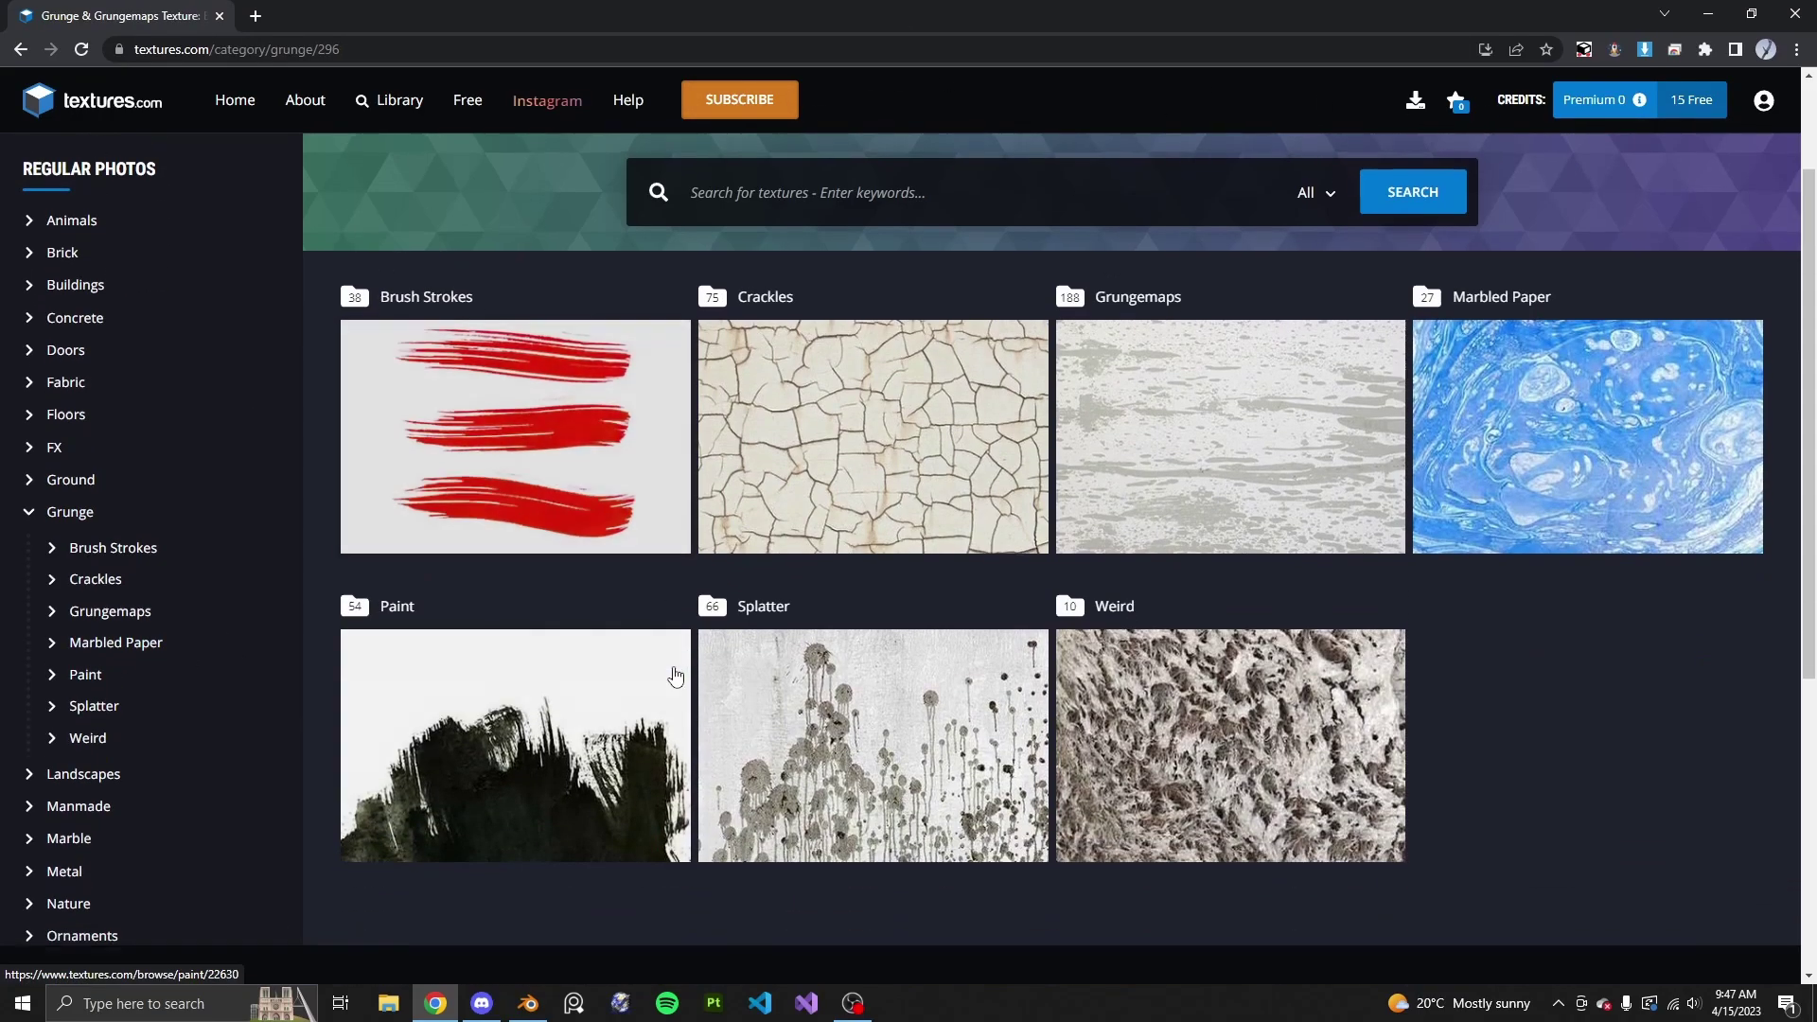
click(28, 485)
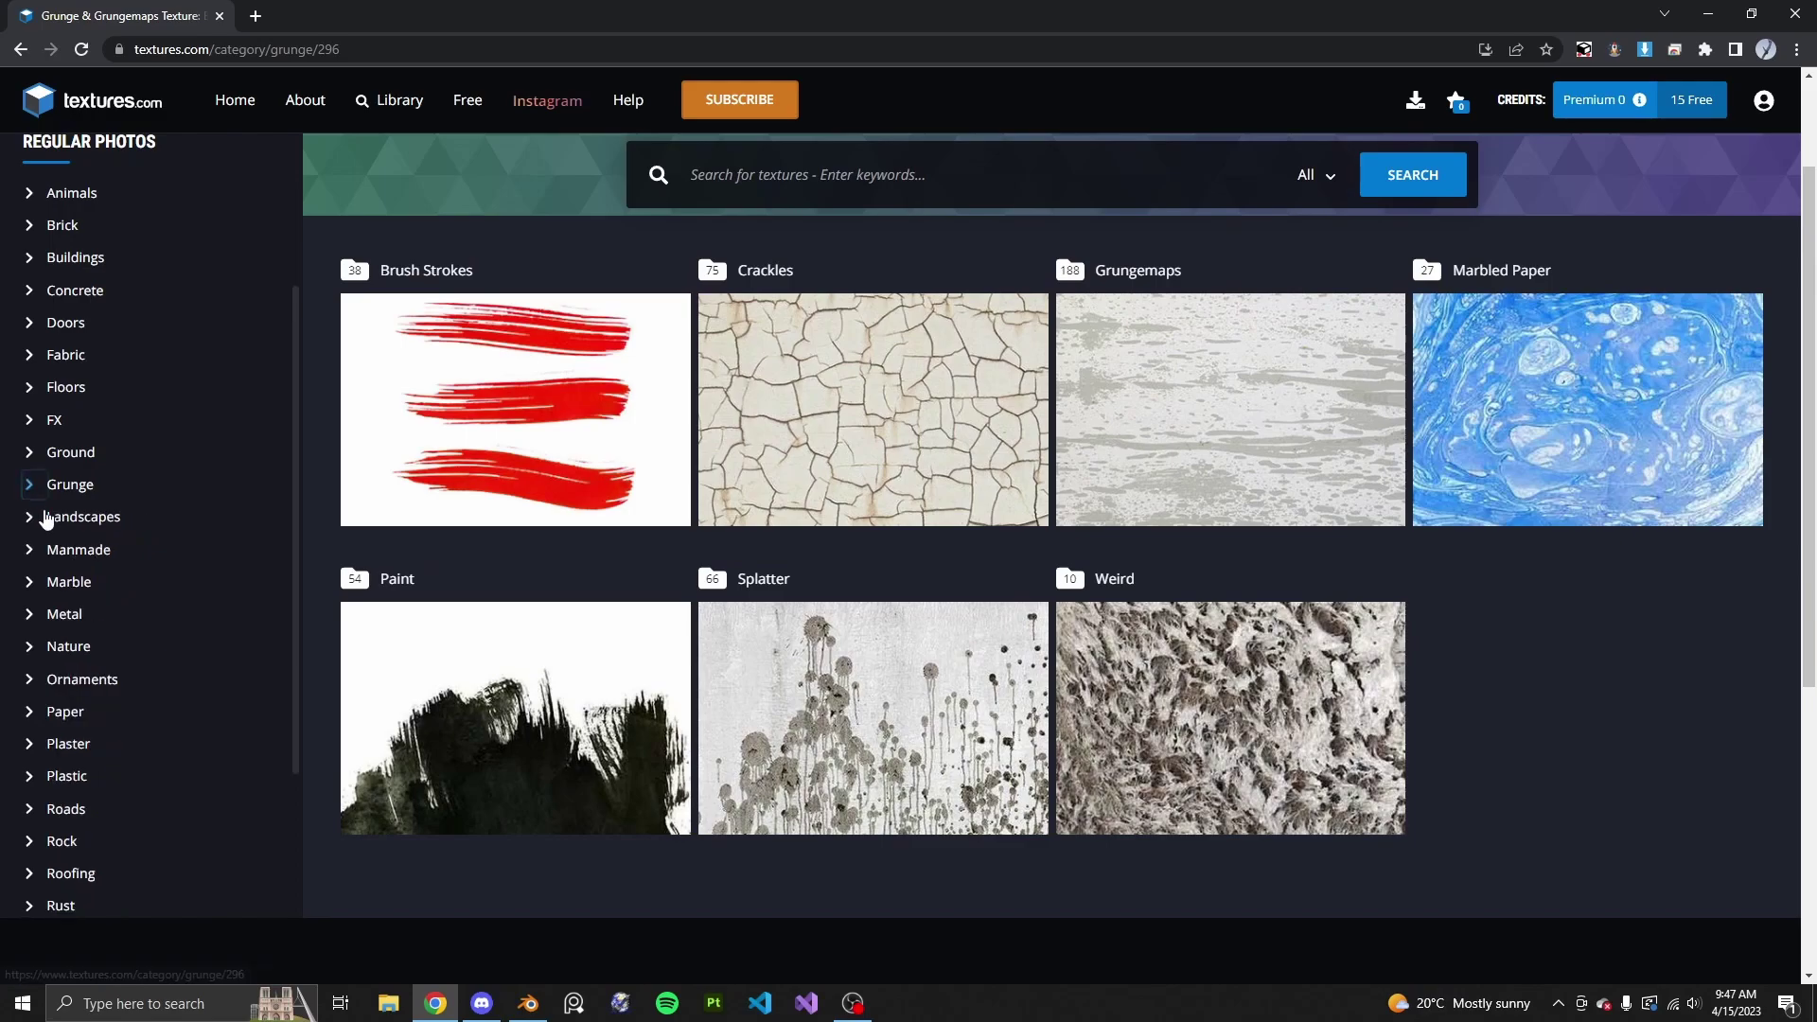
click(82, 455)
scroll(104, 700, up, 4)
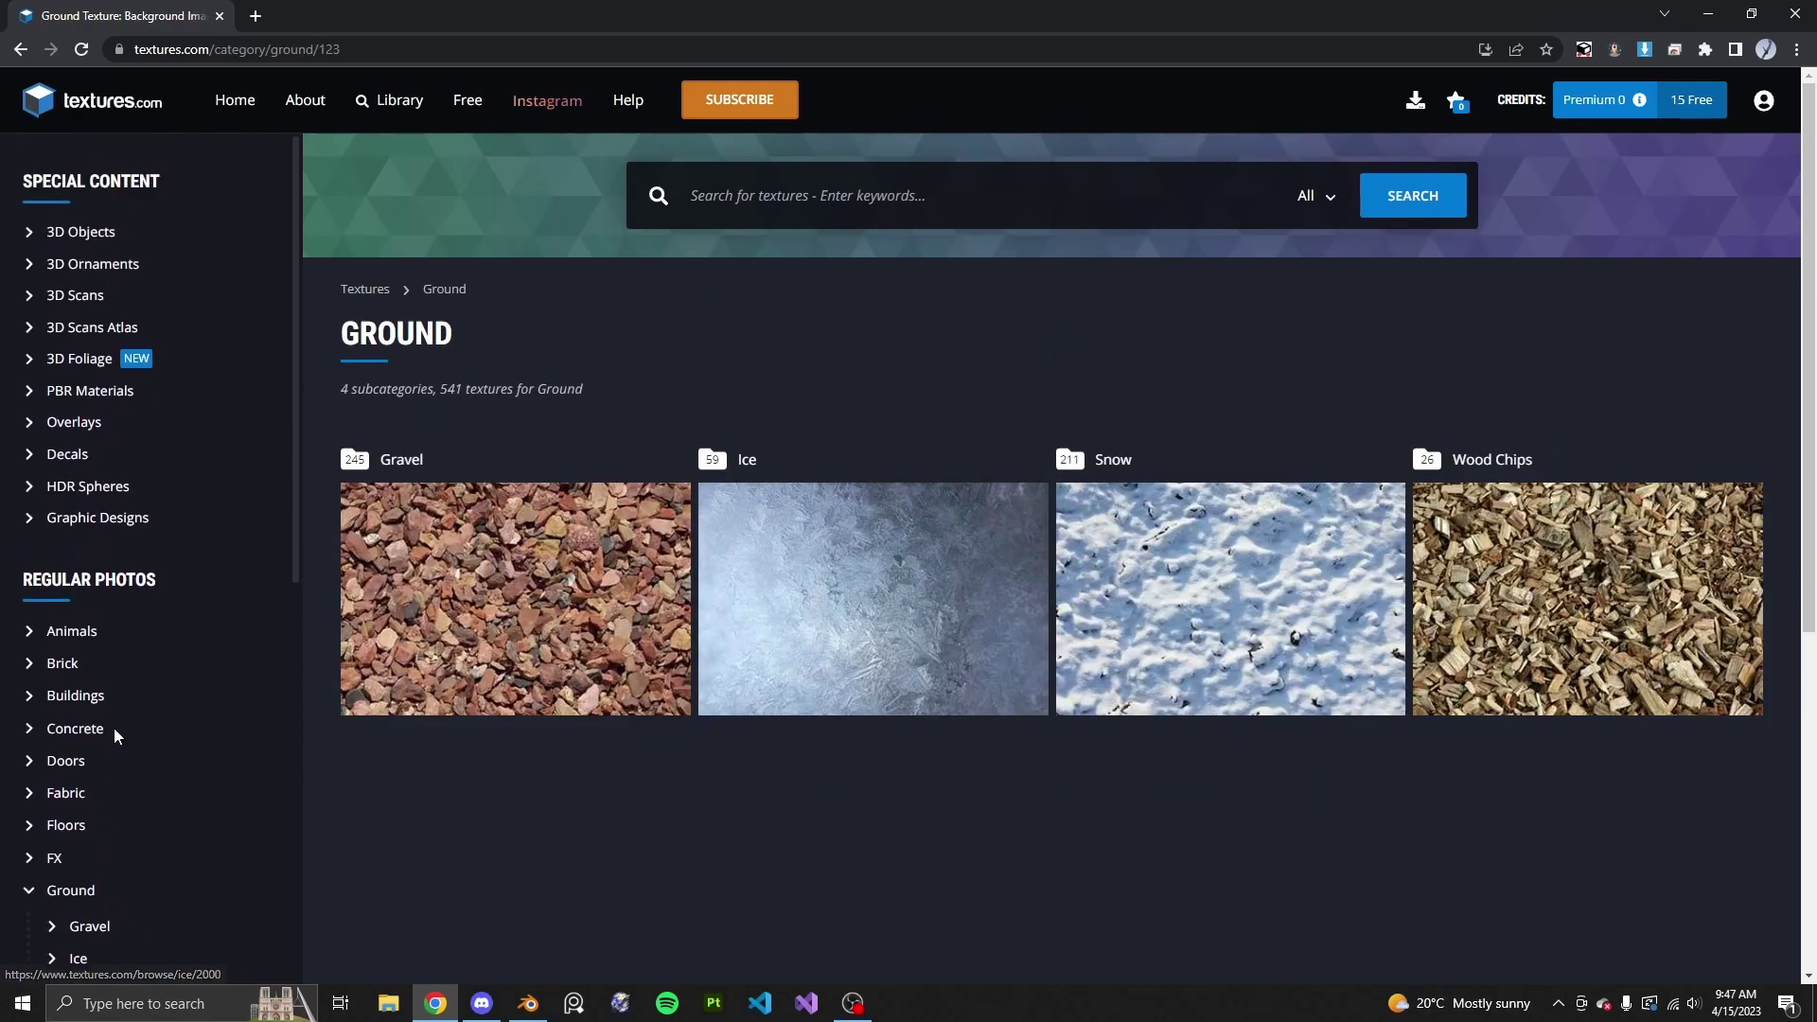
click(27, 892)
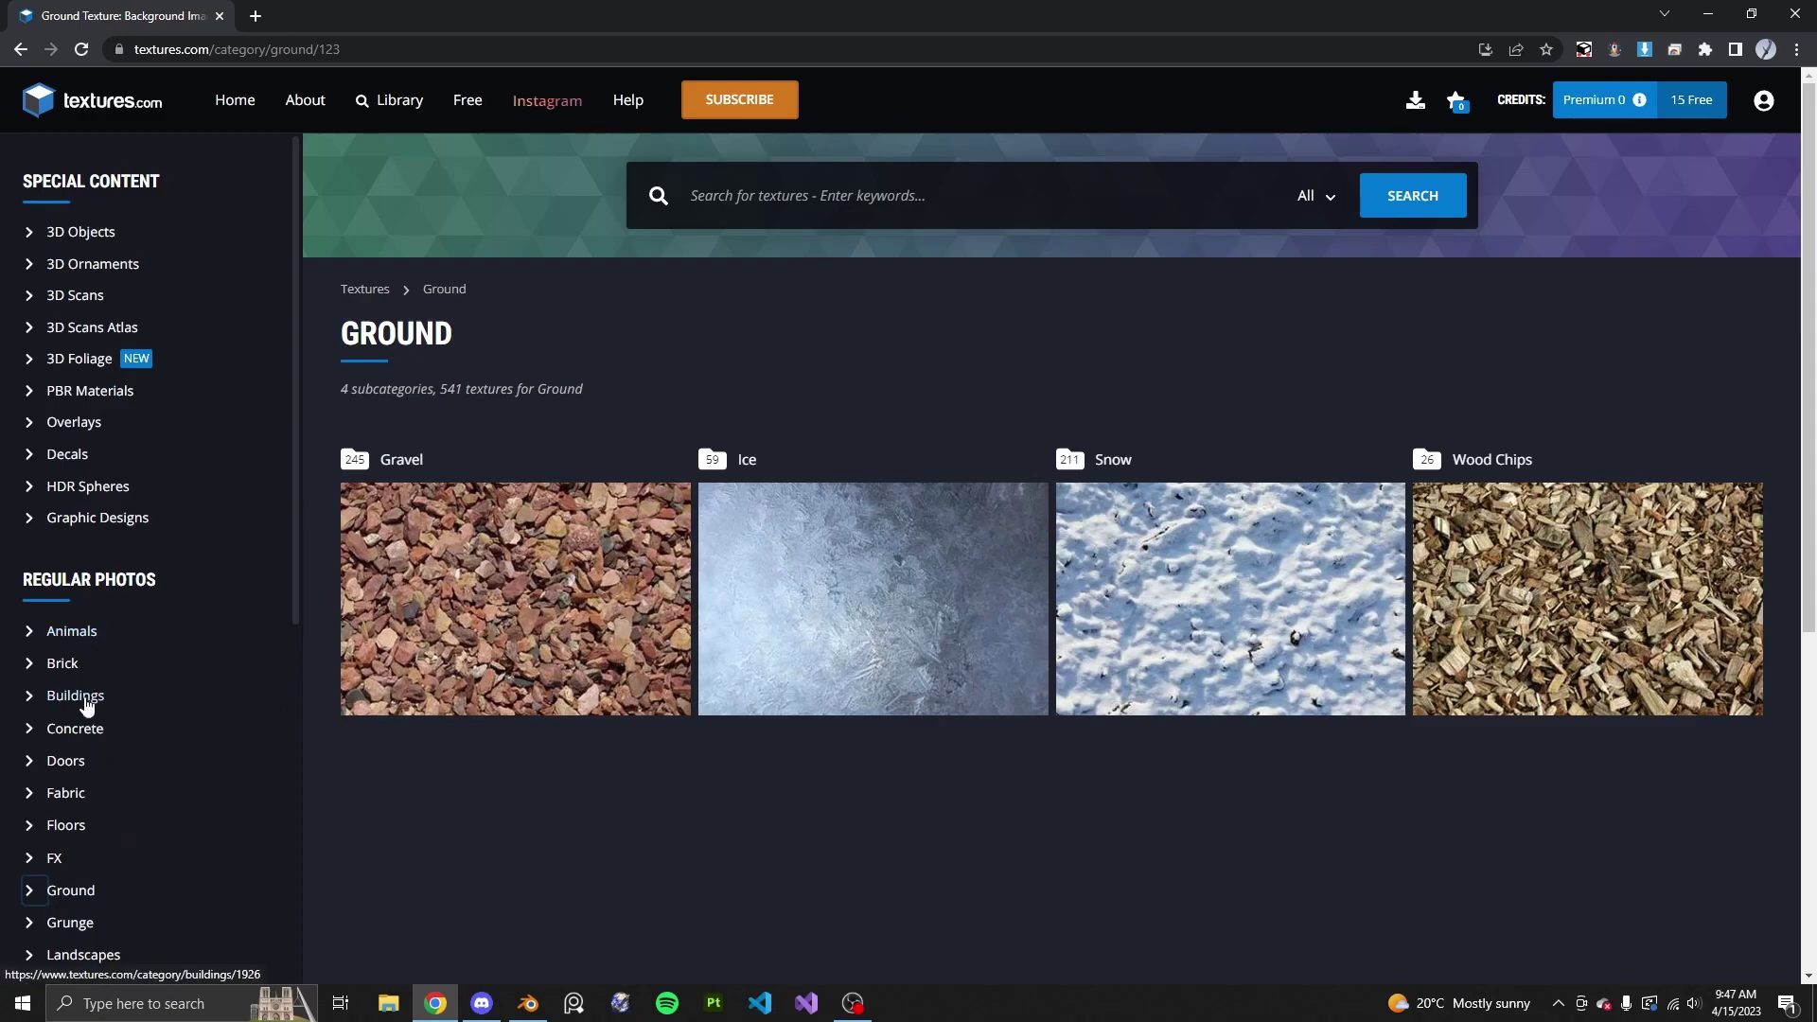
- Browse the Buildings category and the big metal doors, closing the DoorsMetalBig0028 texture details
click(78, 698)
scroll(887, 676, down, 4)
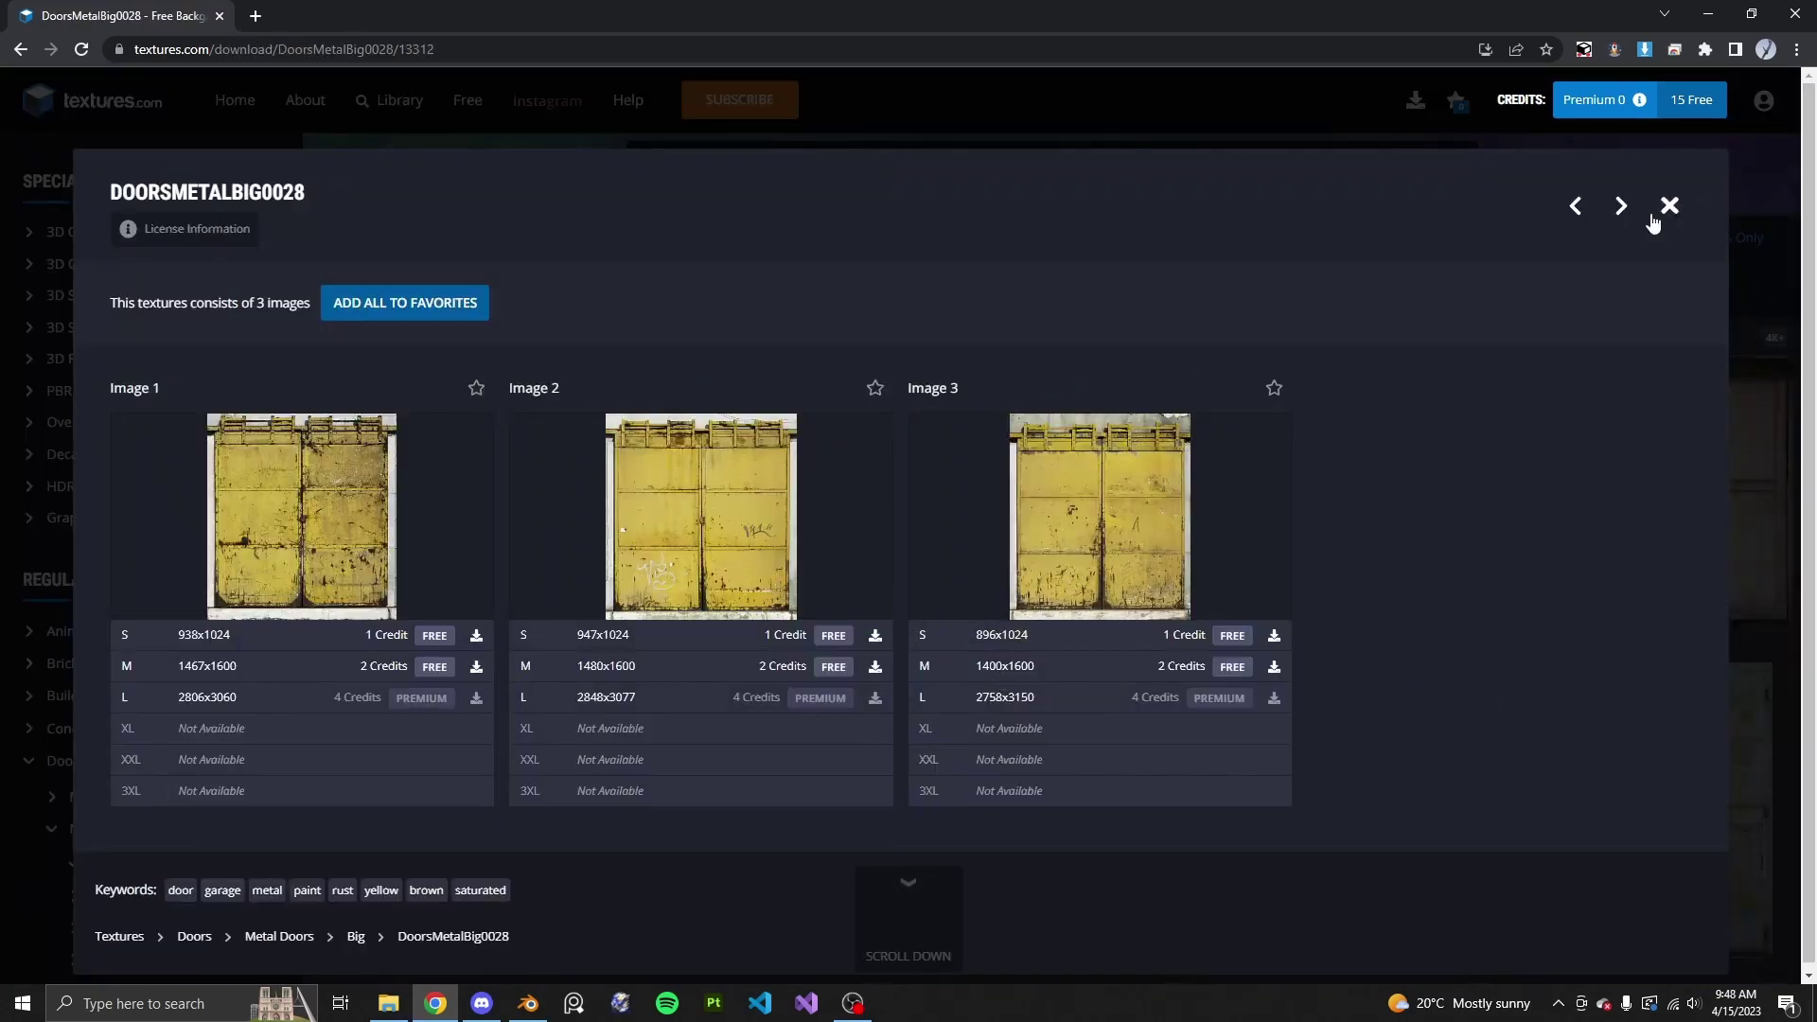
click(1669, 206)
click(54, 757)
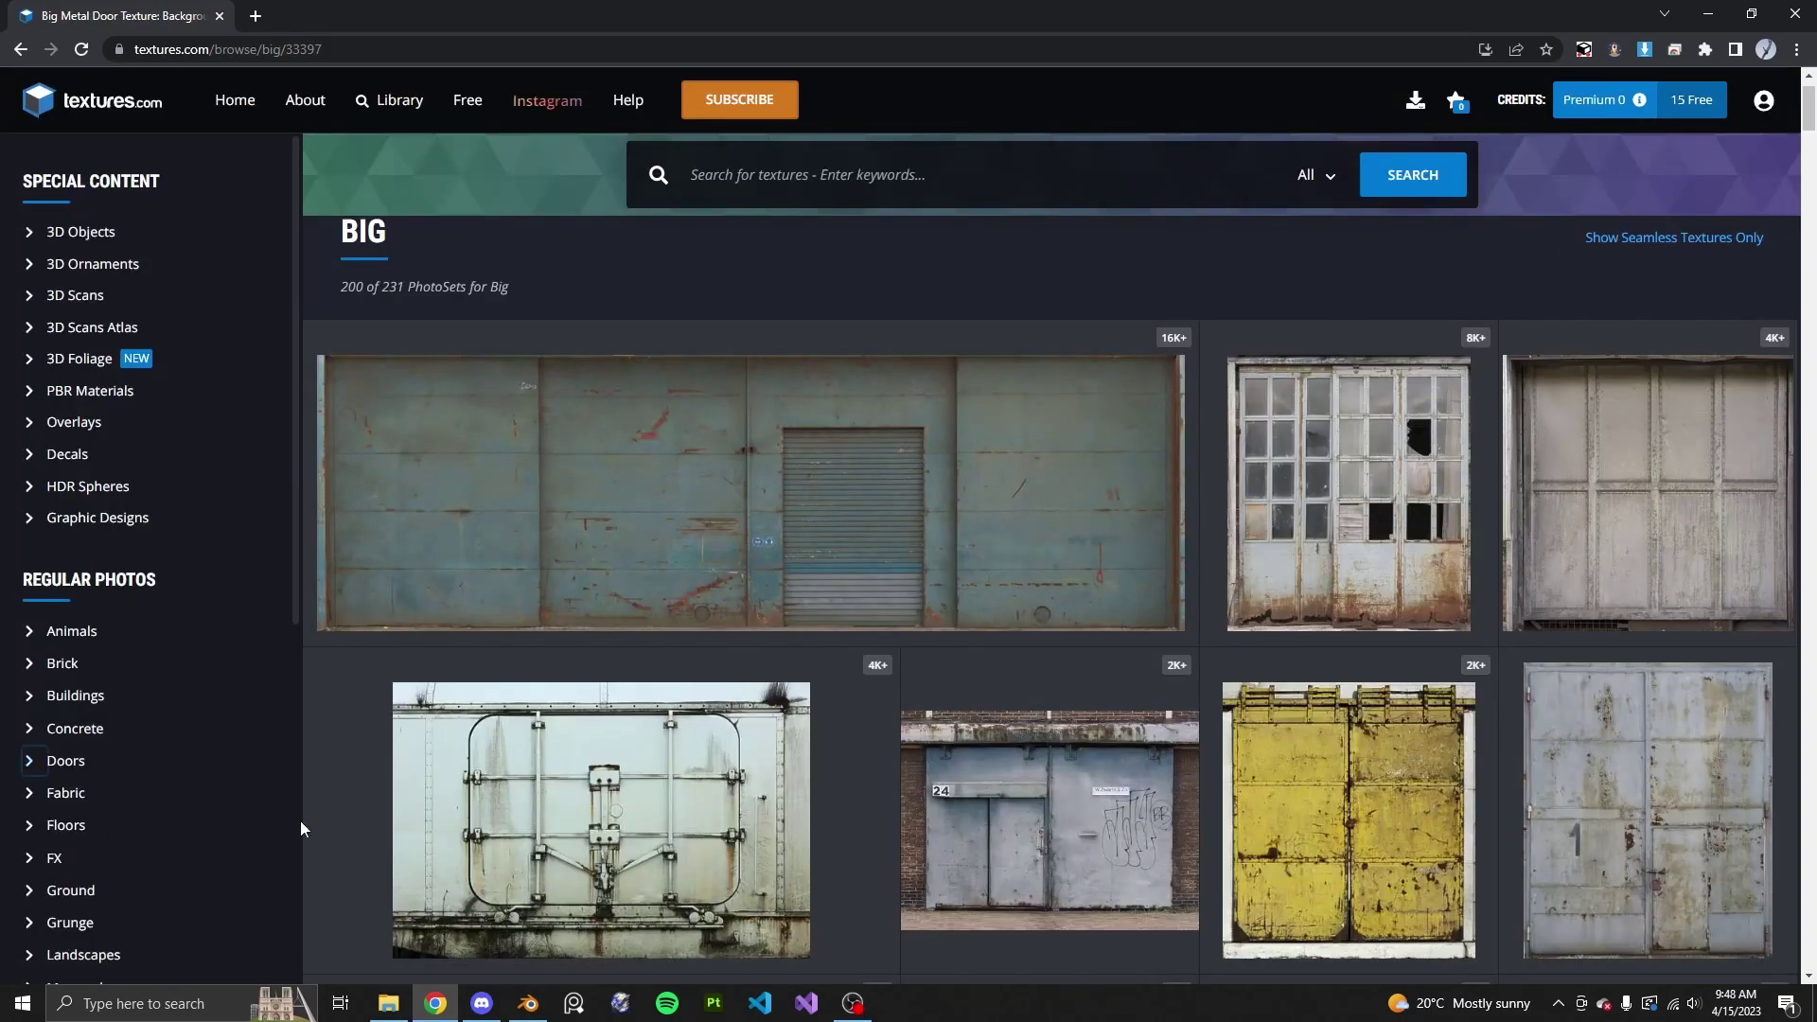
- Review the wall and whitedoor images in the tutorialbuildingtextures folder in File Explorer and return to the browser
click(388, 1004)
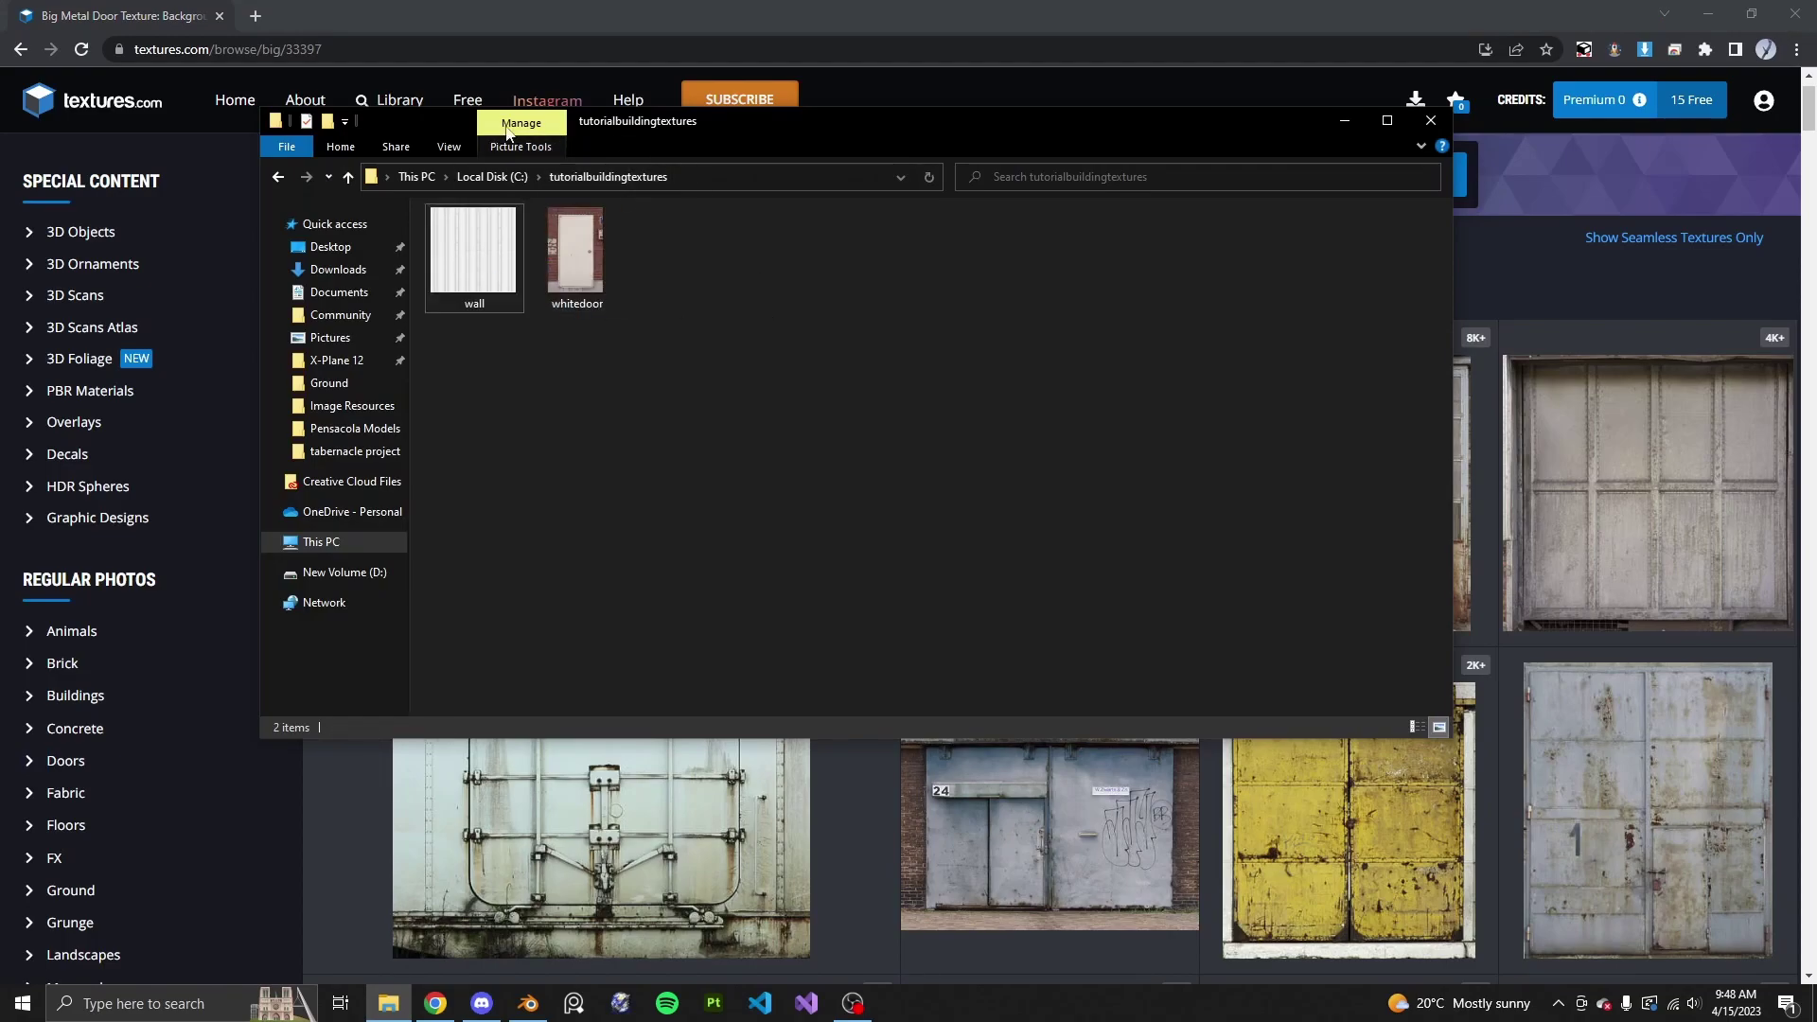
click(585, 259)
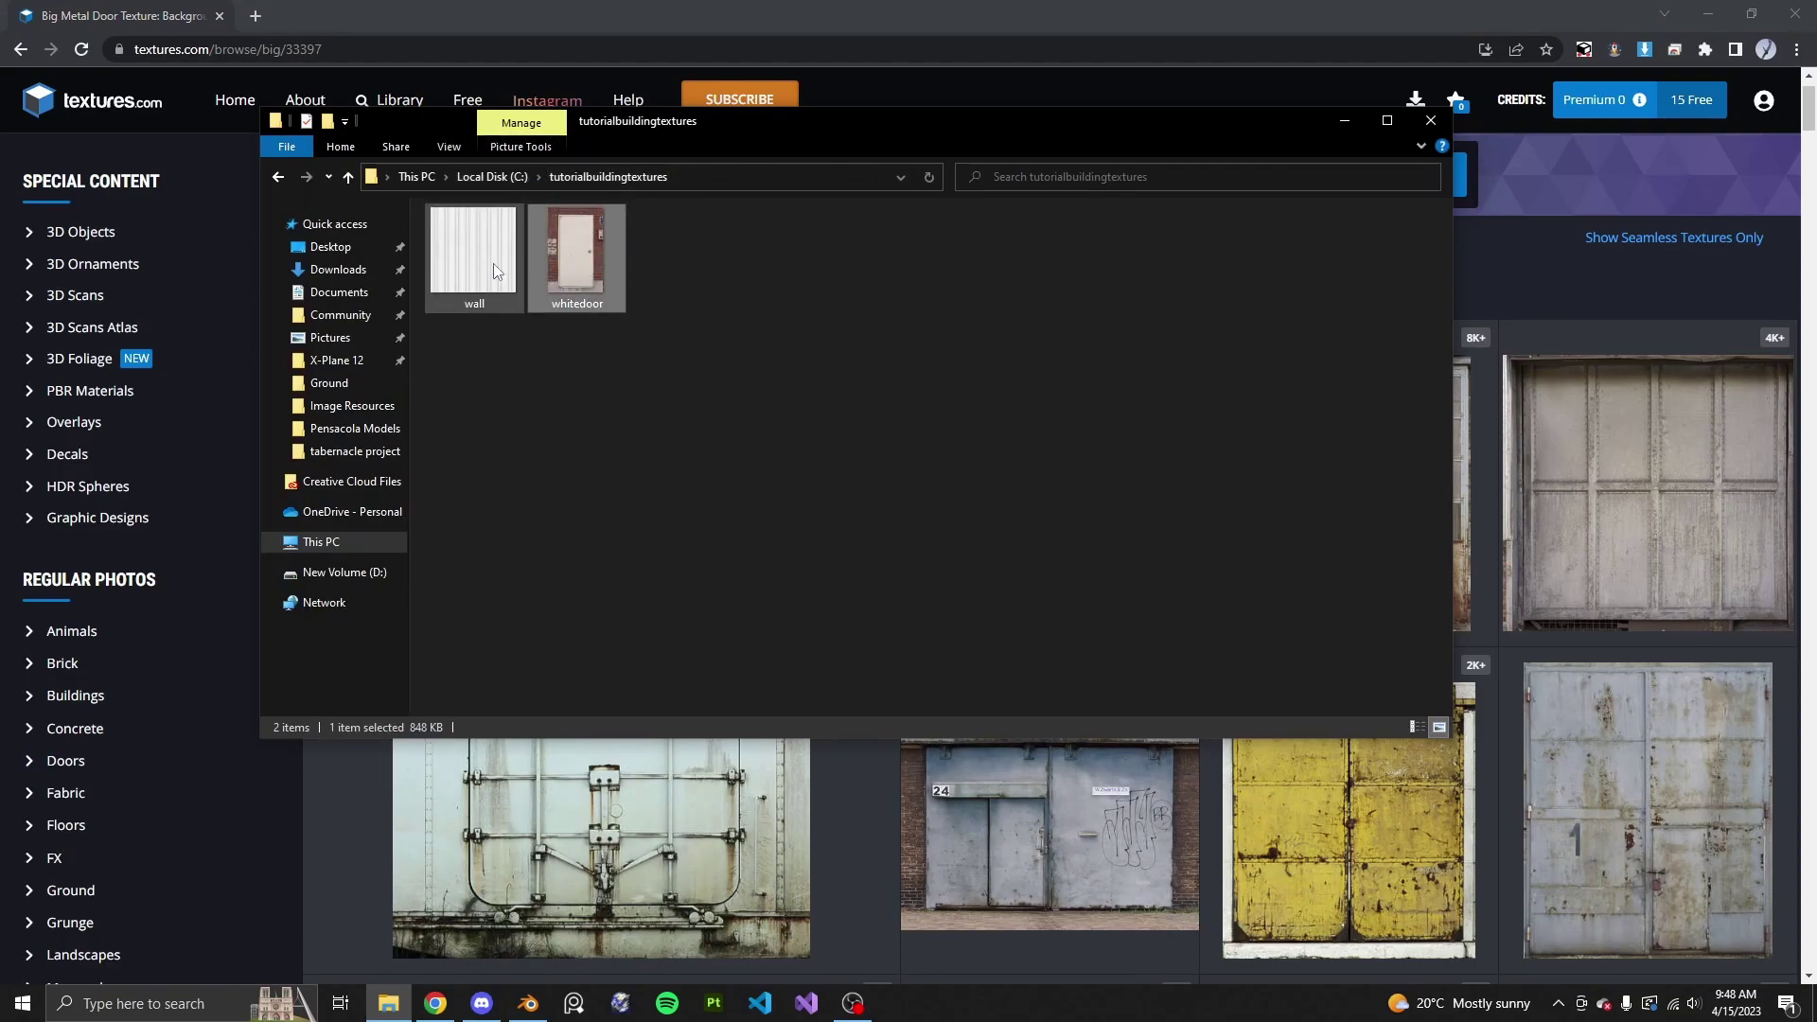
click(810, 335)
drag(1172, 534, 490, 257)
click(878, 605)
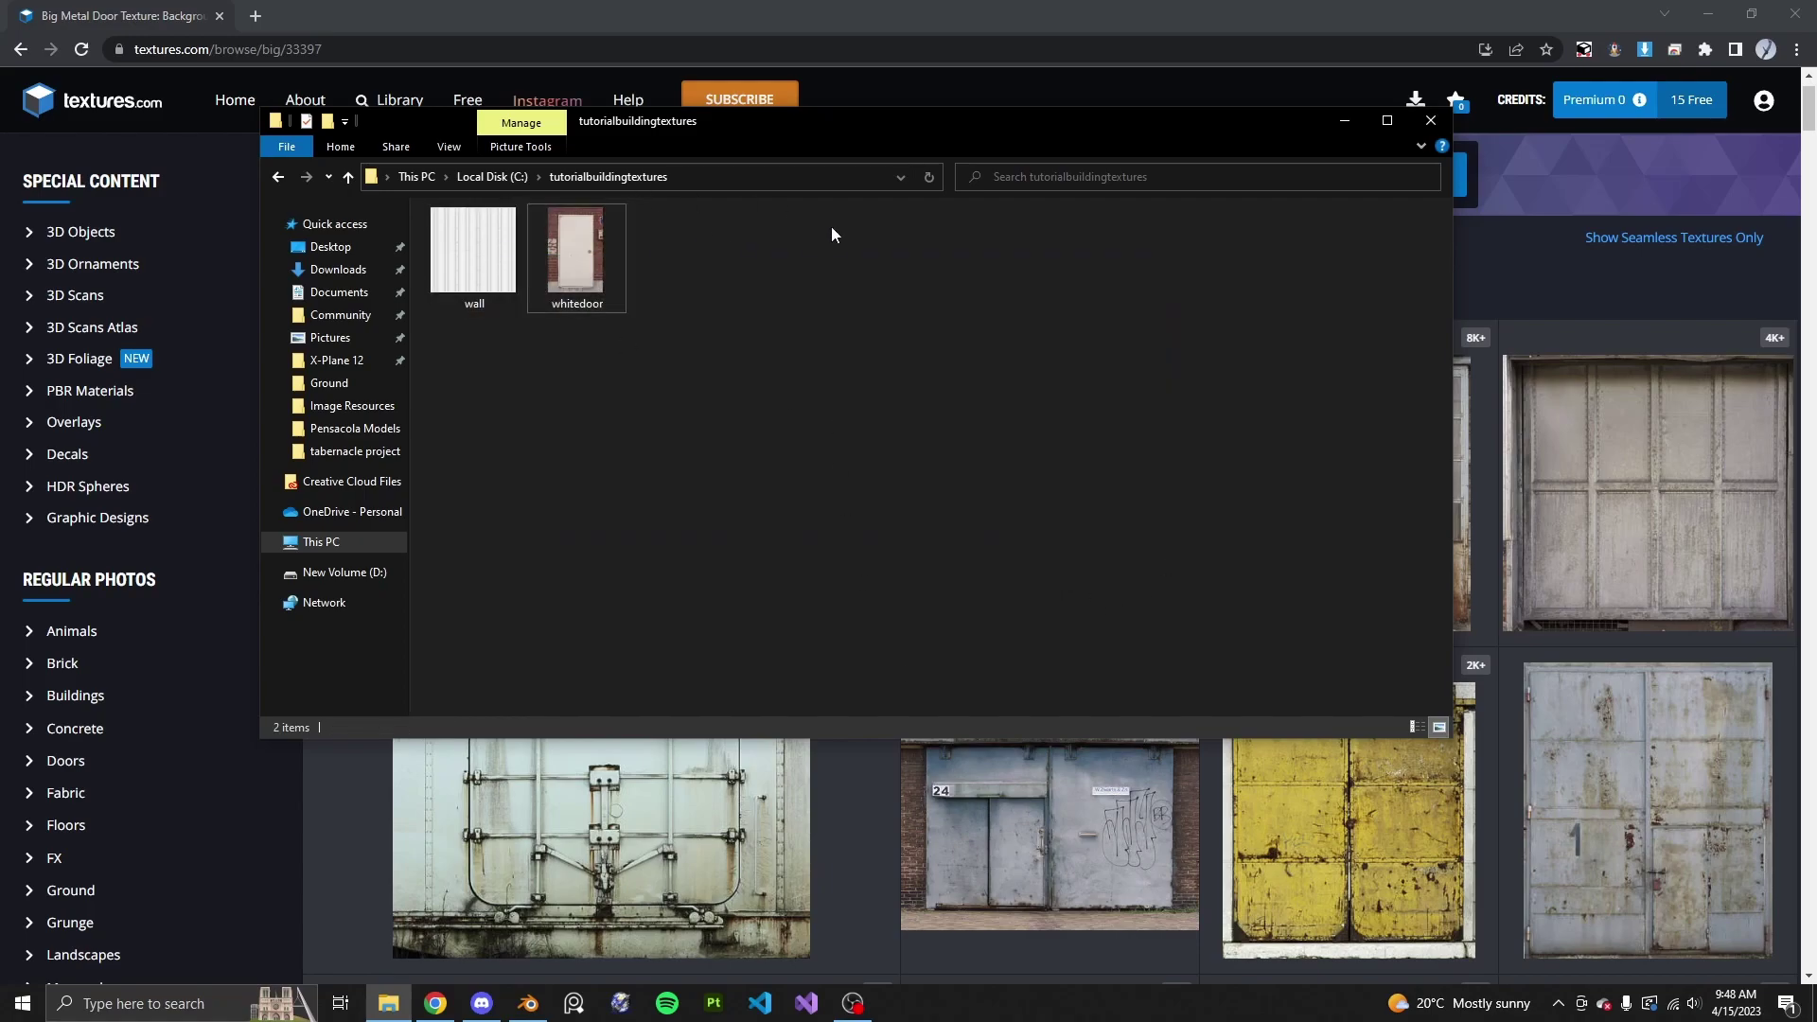
click(940, 9)
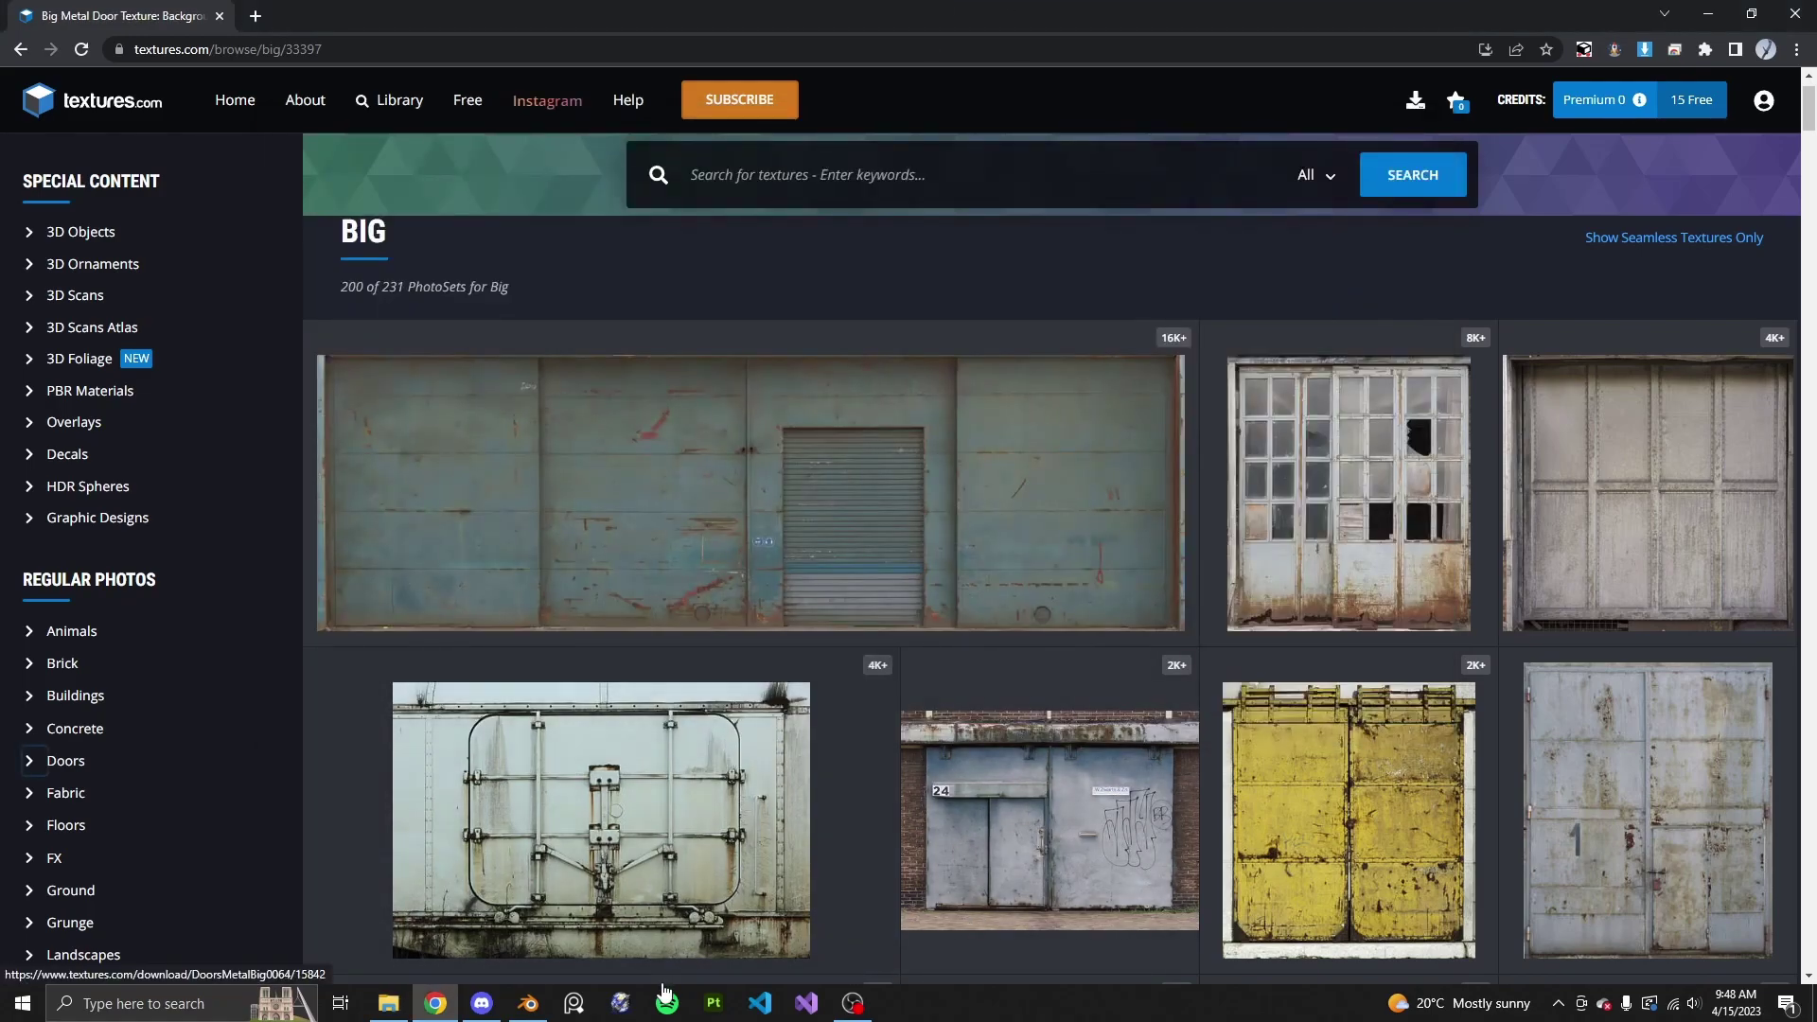
- Switch to Blender and set the viewport shading to Material Preview
click(528, 1004)
key(z)
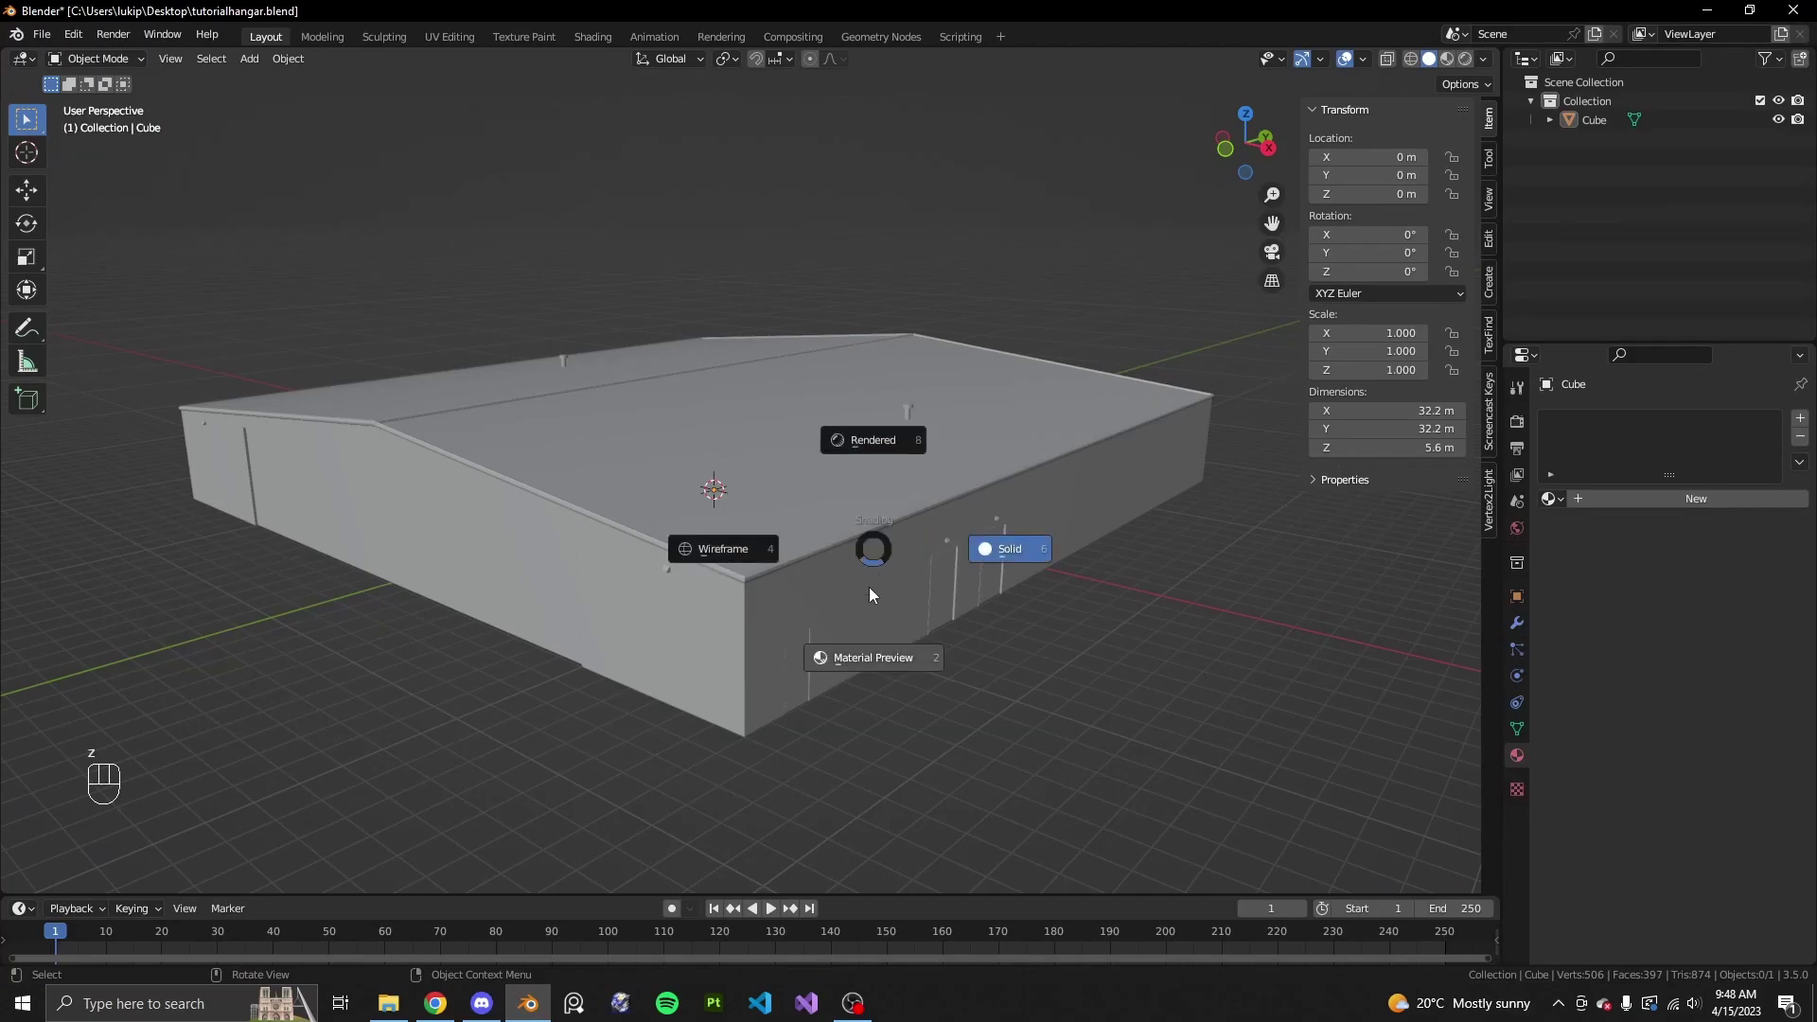
click(863, 655)
middle_drag(1060, 698, 1155, 689)
scroll(1156, 689, up, 2)
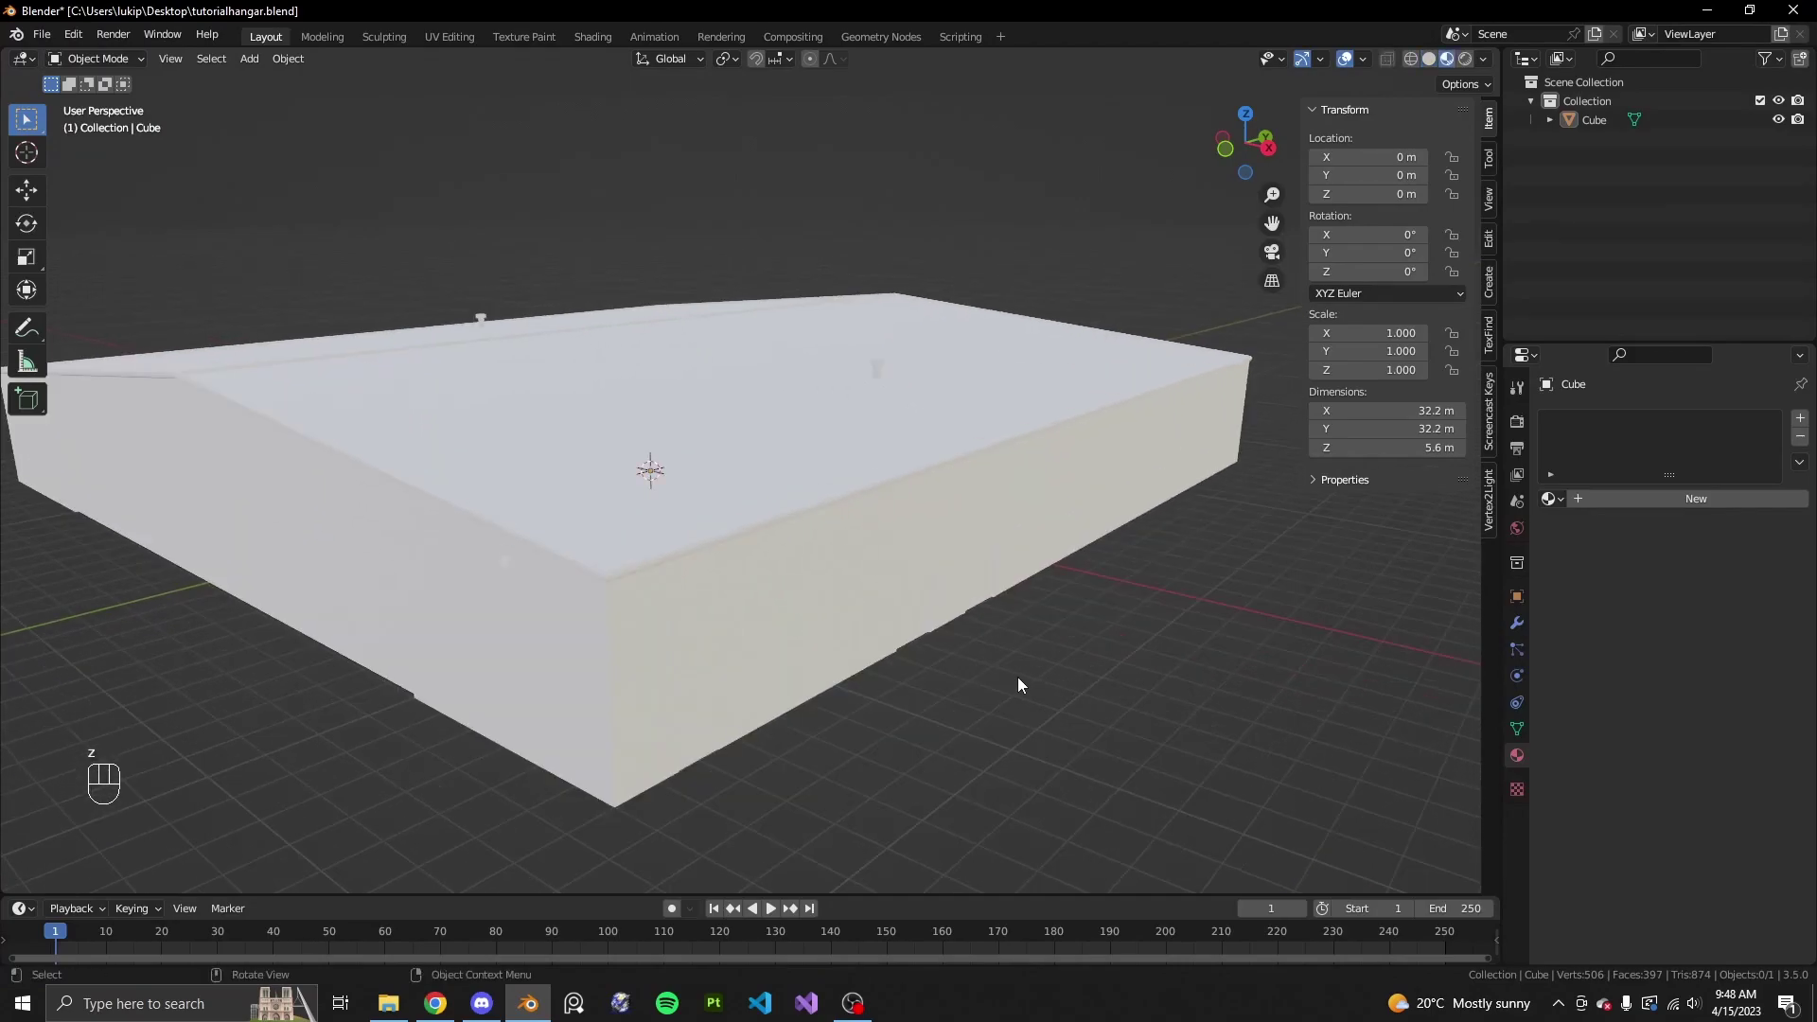
scroll(1001, 607, down, 3)
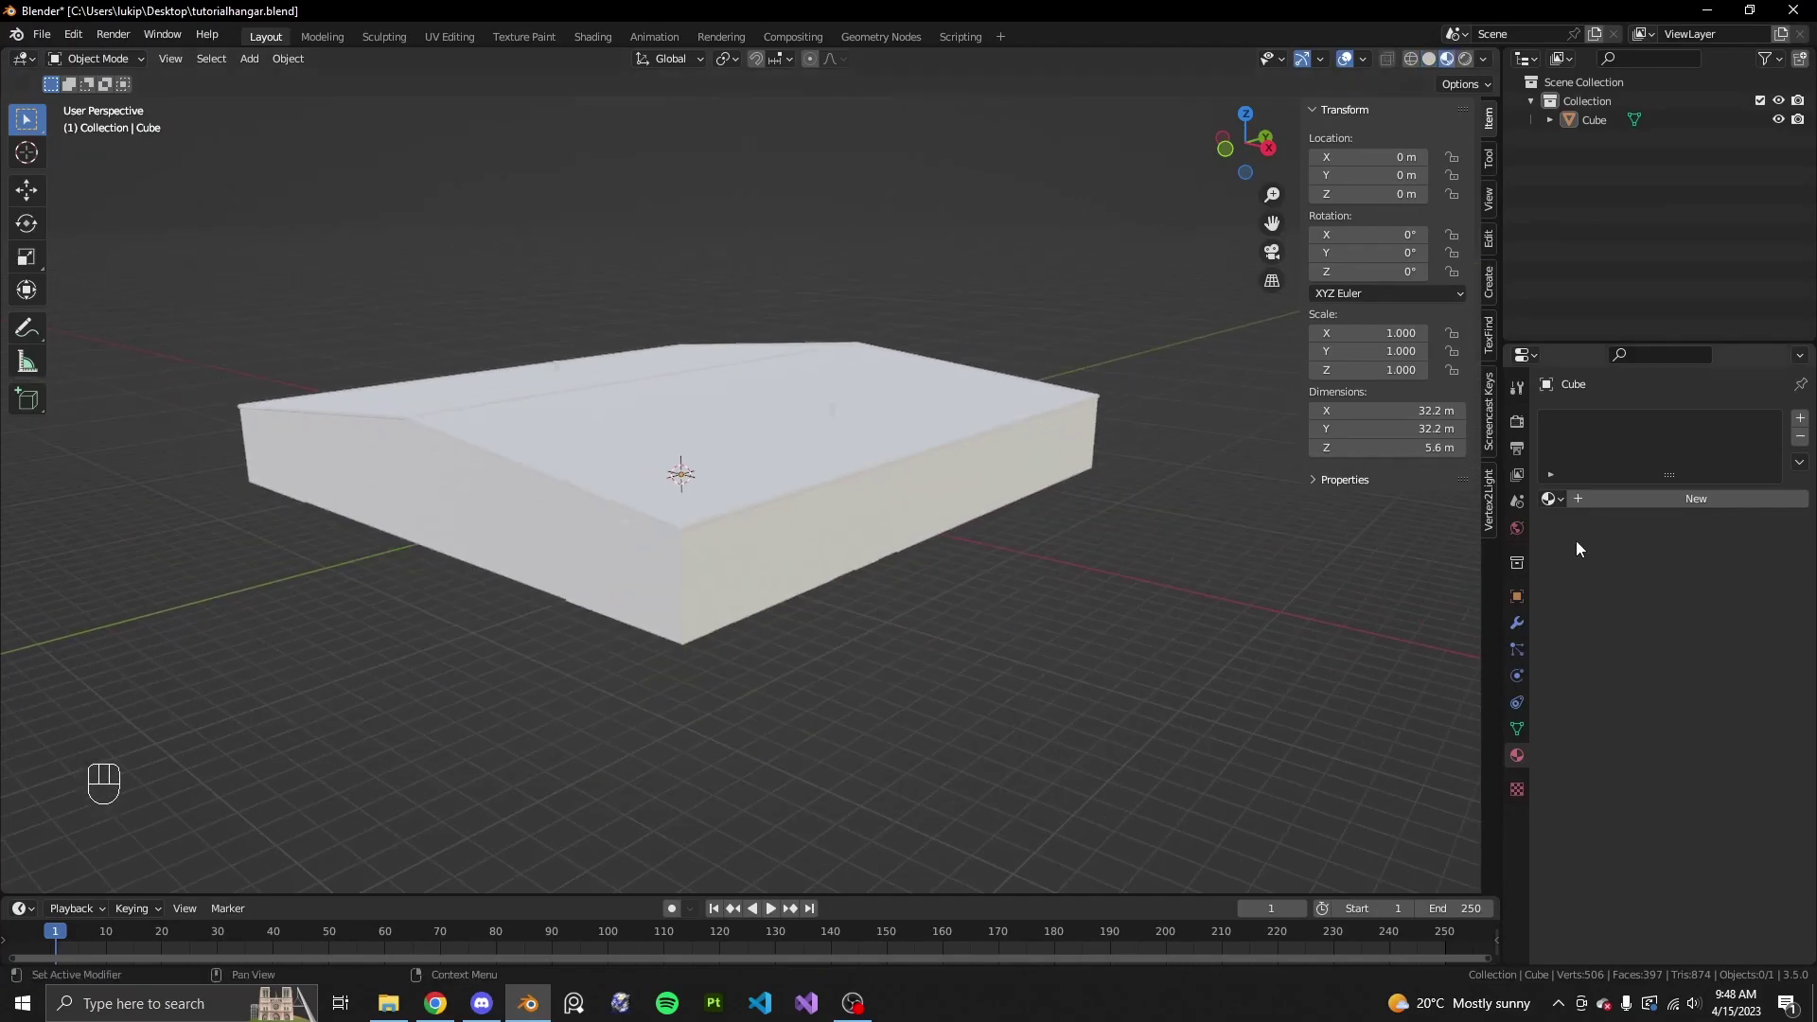
- Create a new material on the hangar and name it wall
click(1622, 498)
scroll(774, 699, up, 1)
middle_drag(775, 699, 782, 685)
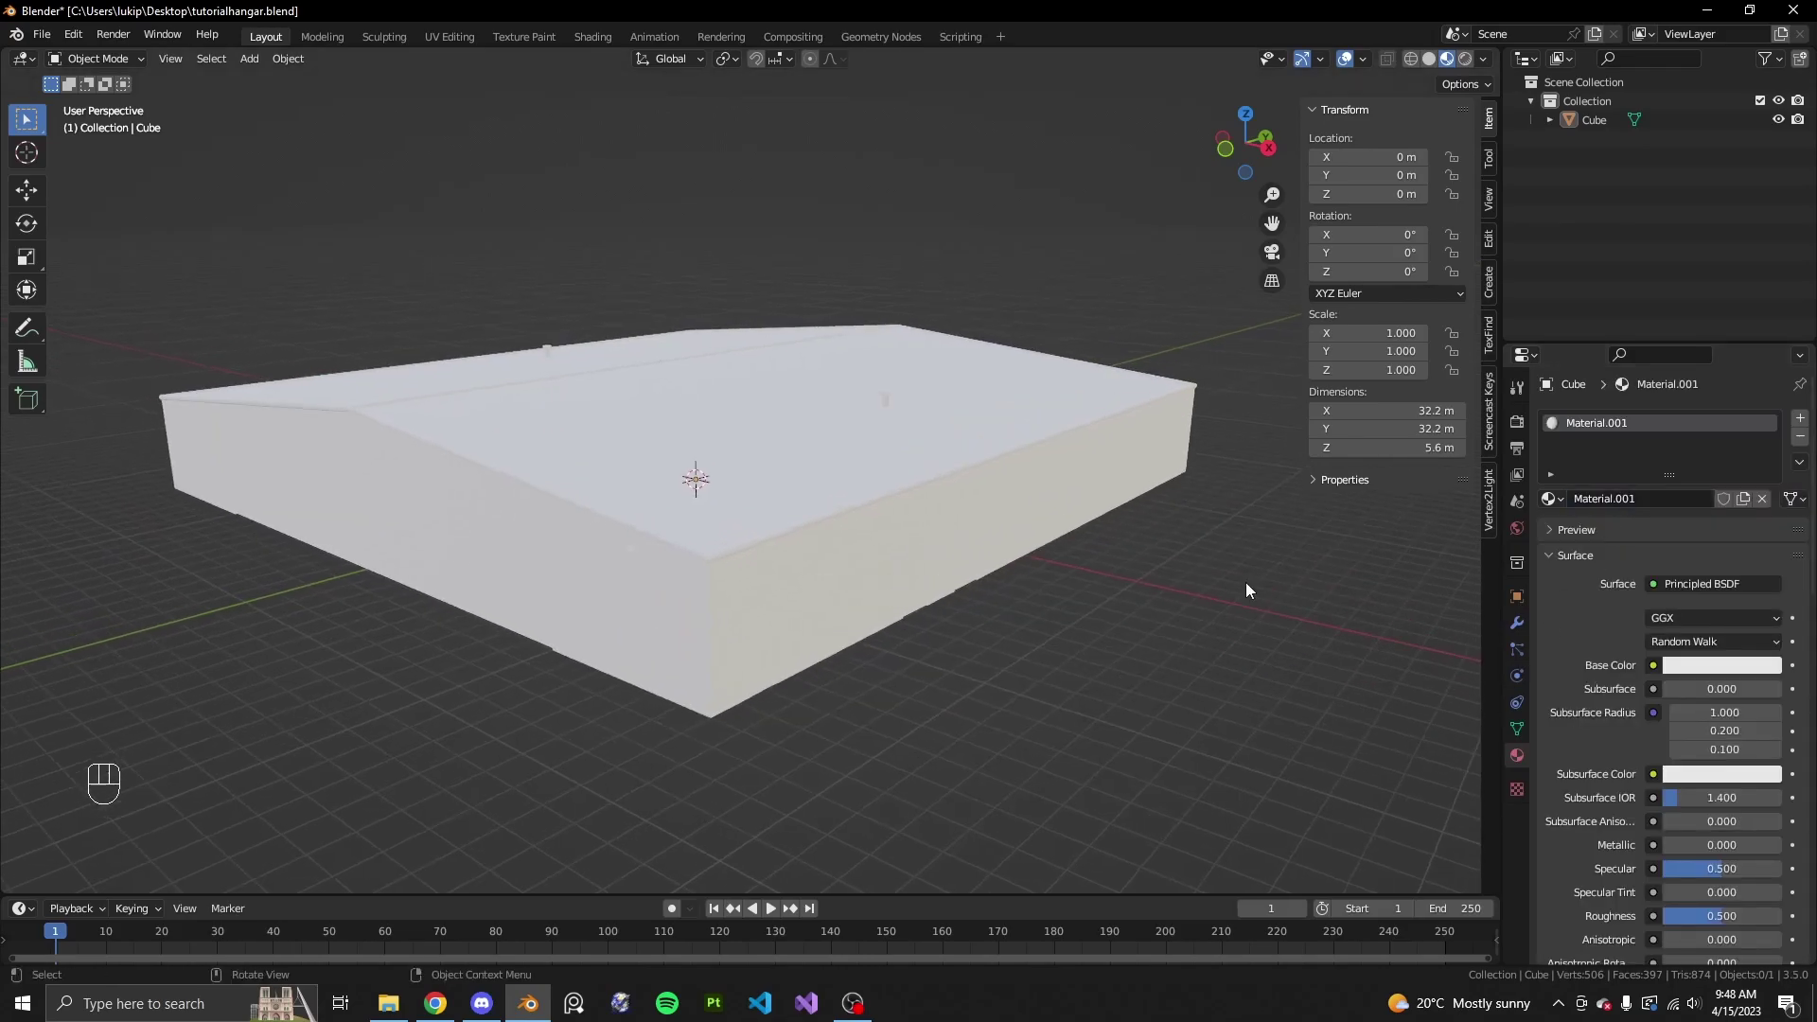
click(1642, 497)
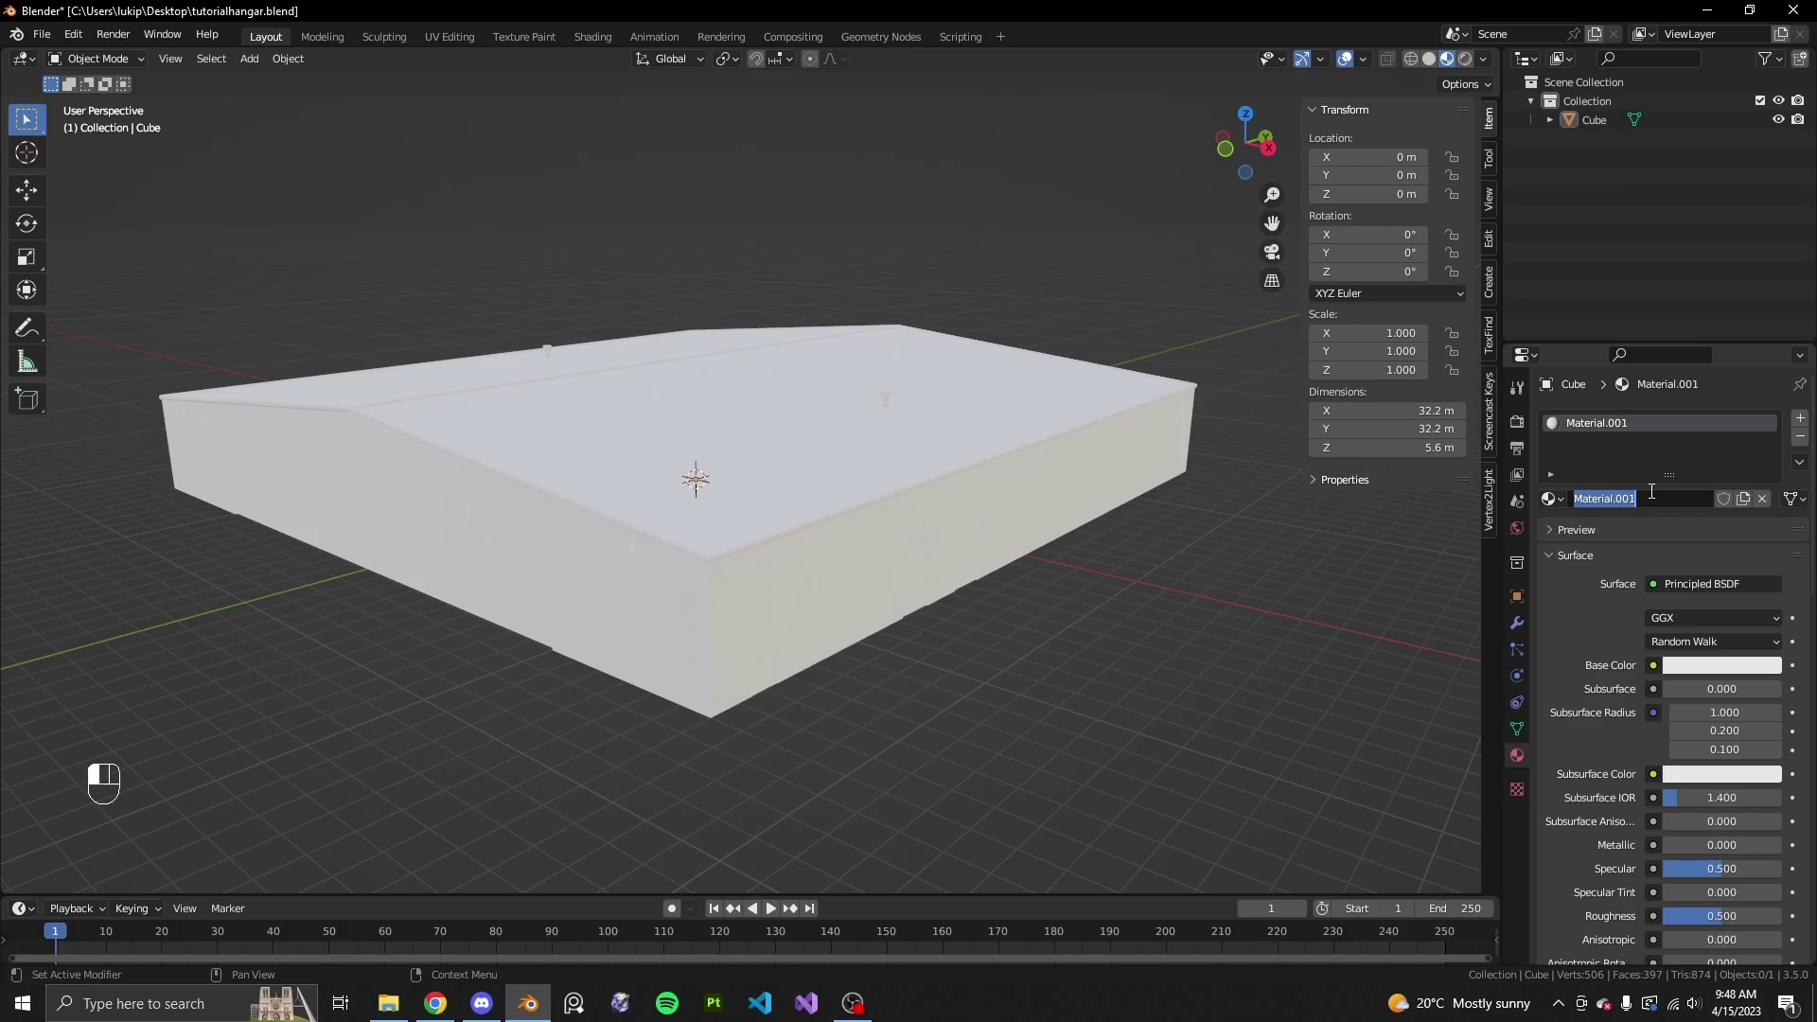
click(1620, 418)
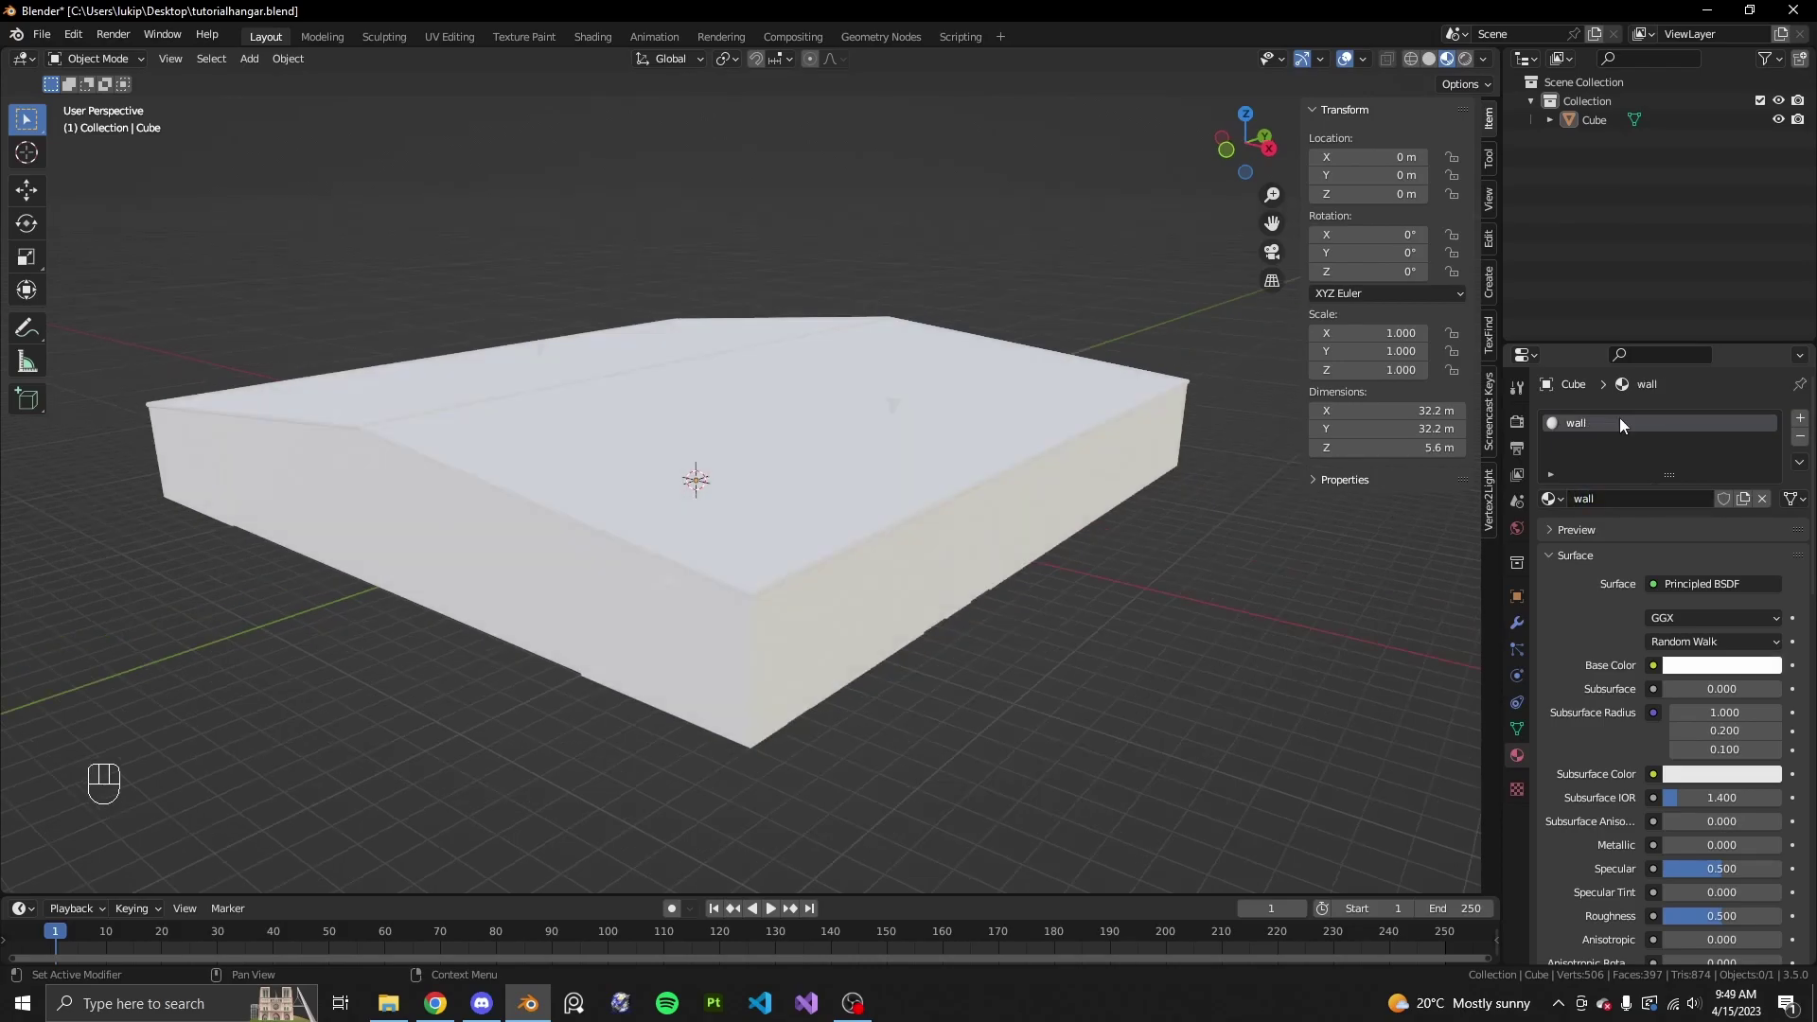
- Set the wall material's Base Color source to an Image Texture
click(1654, 666)
click(1664, 667)
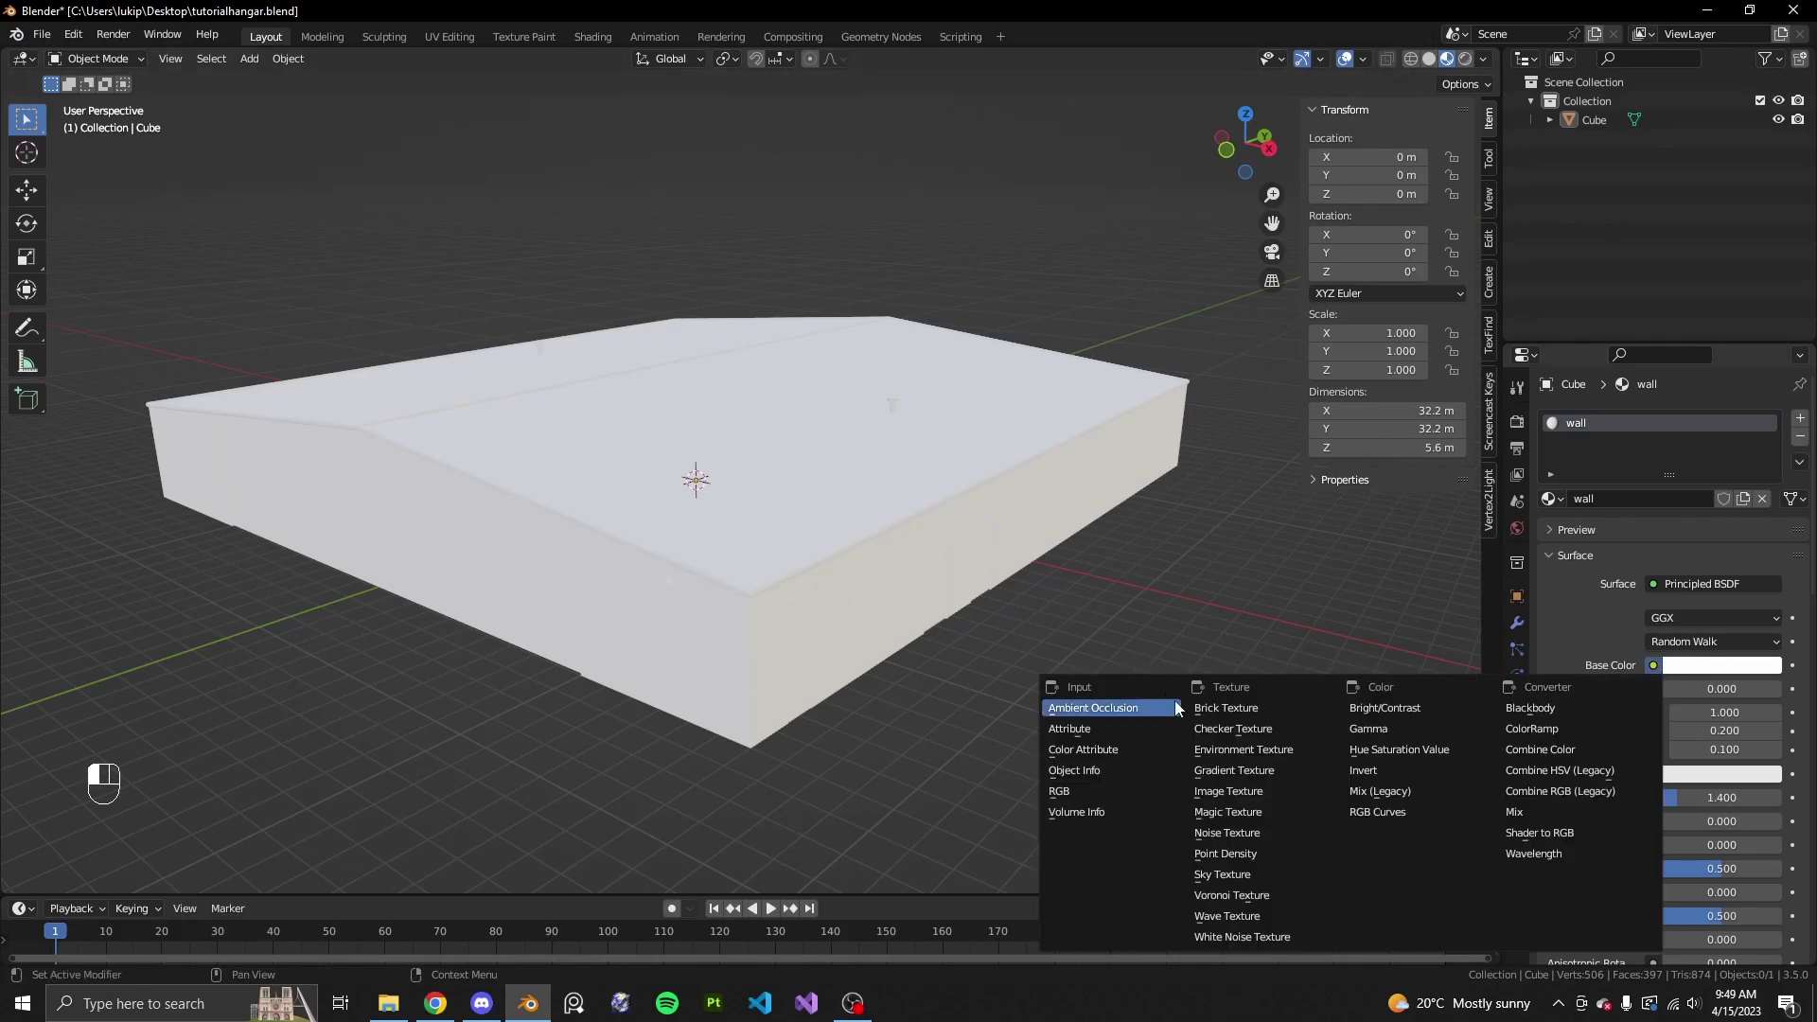
click(1252, 795)
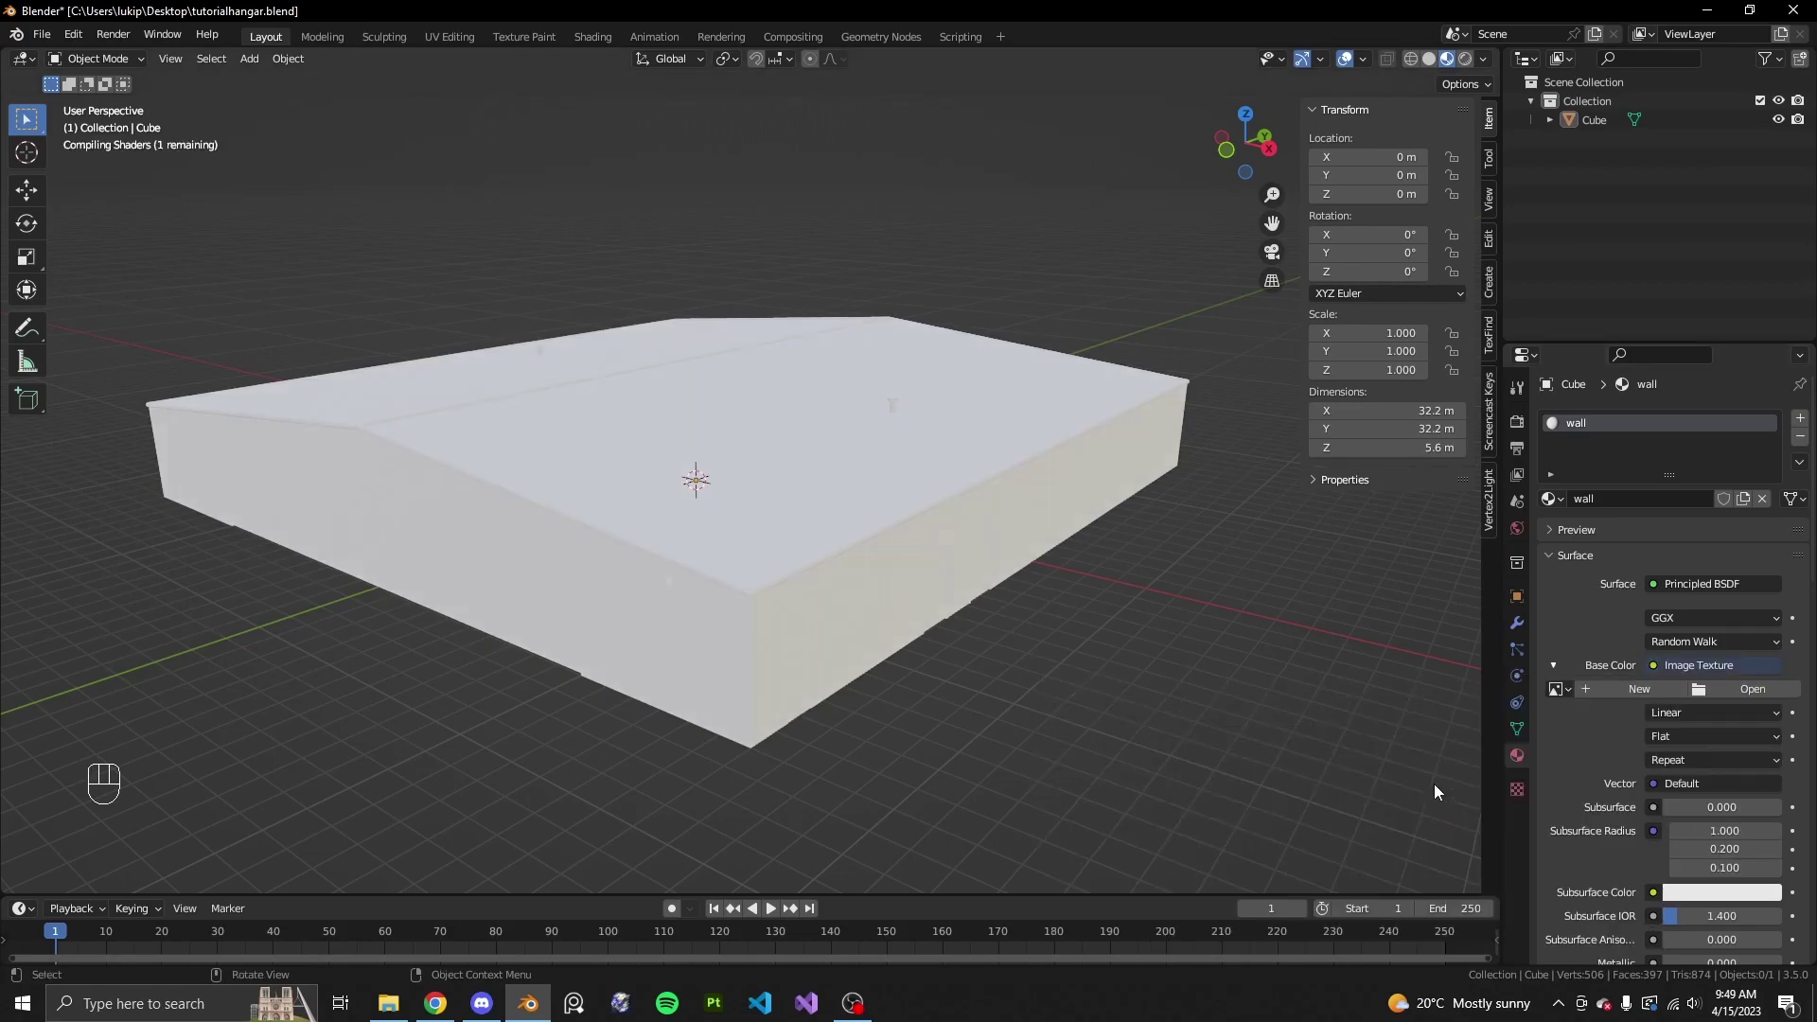
- Load wall.png from the C:\tutorialbuildingtextures folder as the Base Color image
click(1751, 689)
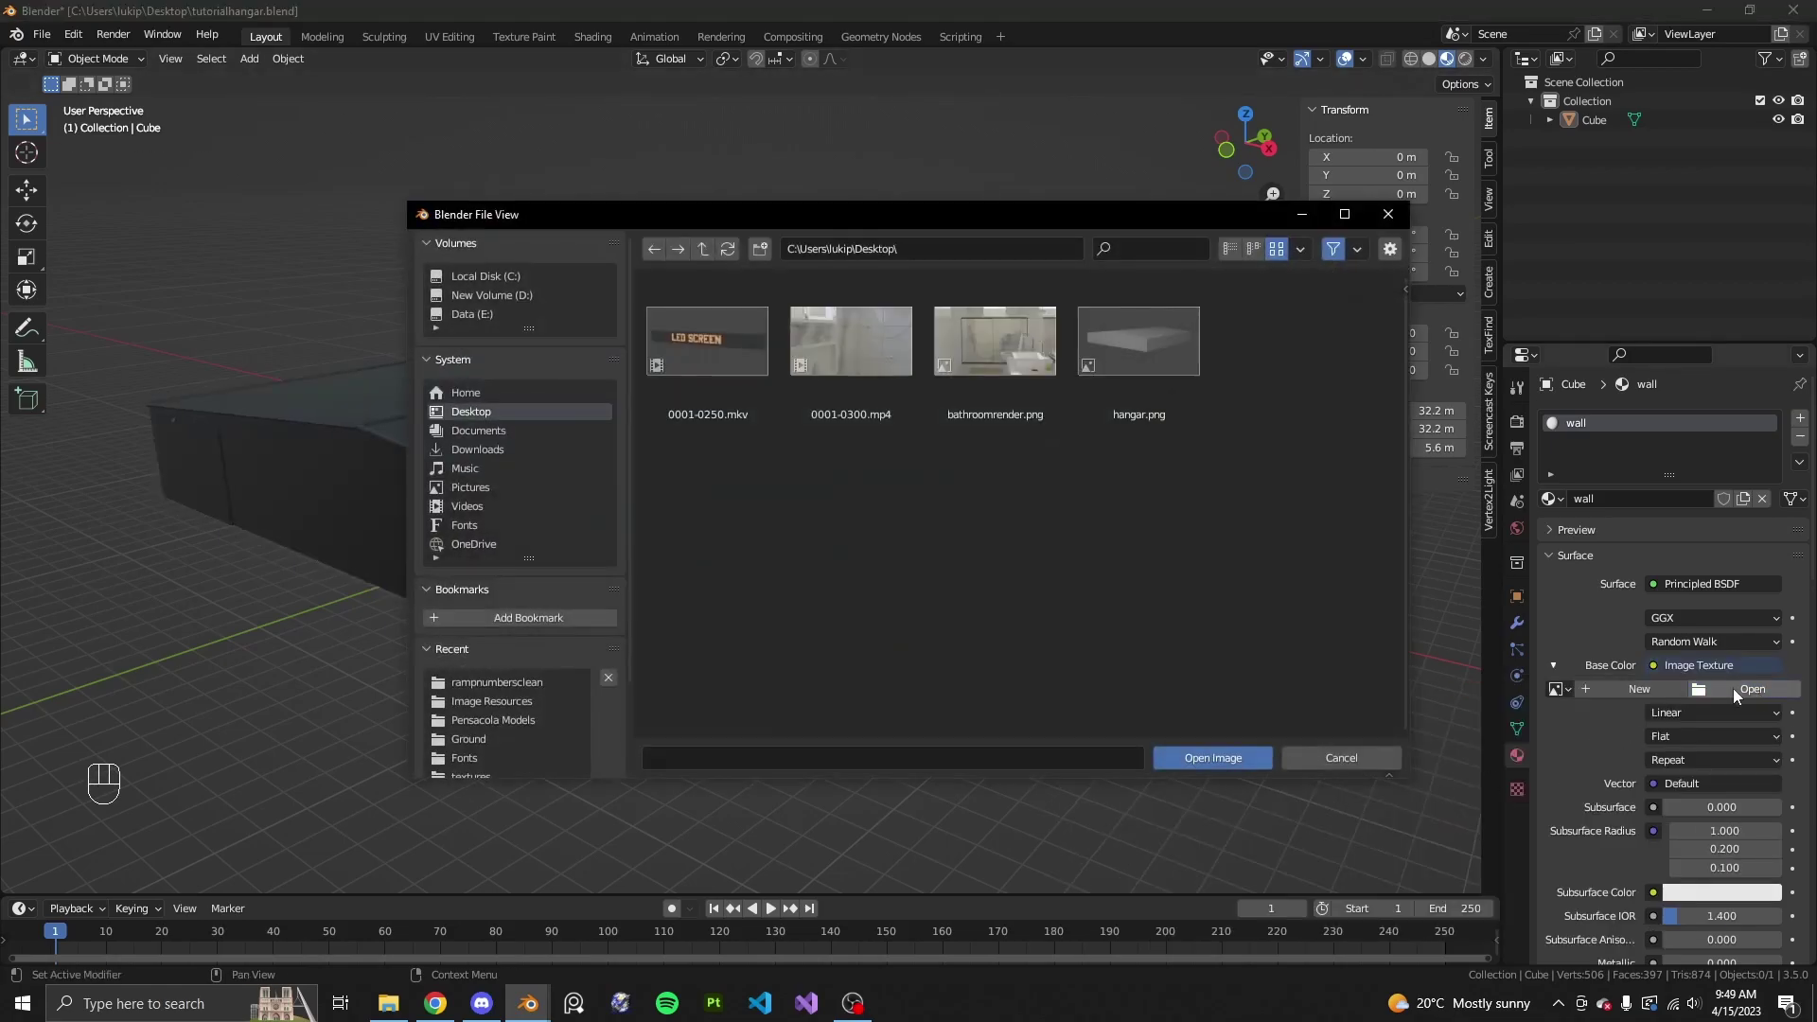
scroll(513, 719, down, 3)
click(503, 723)
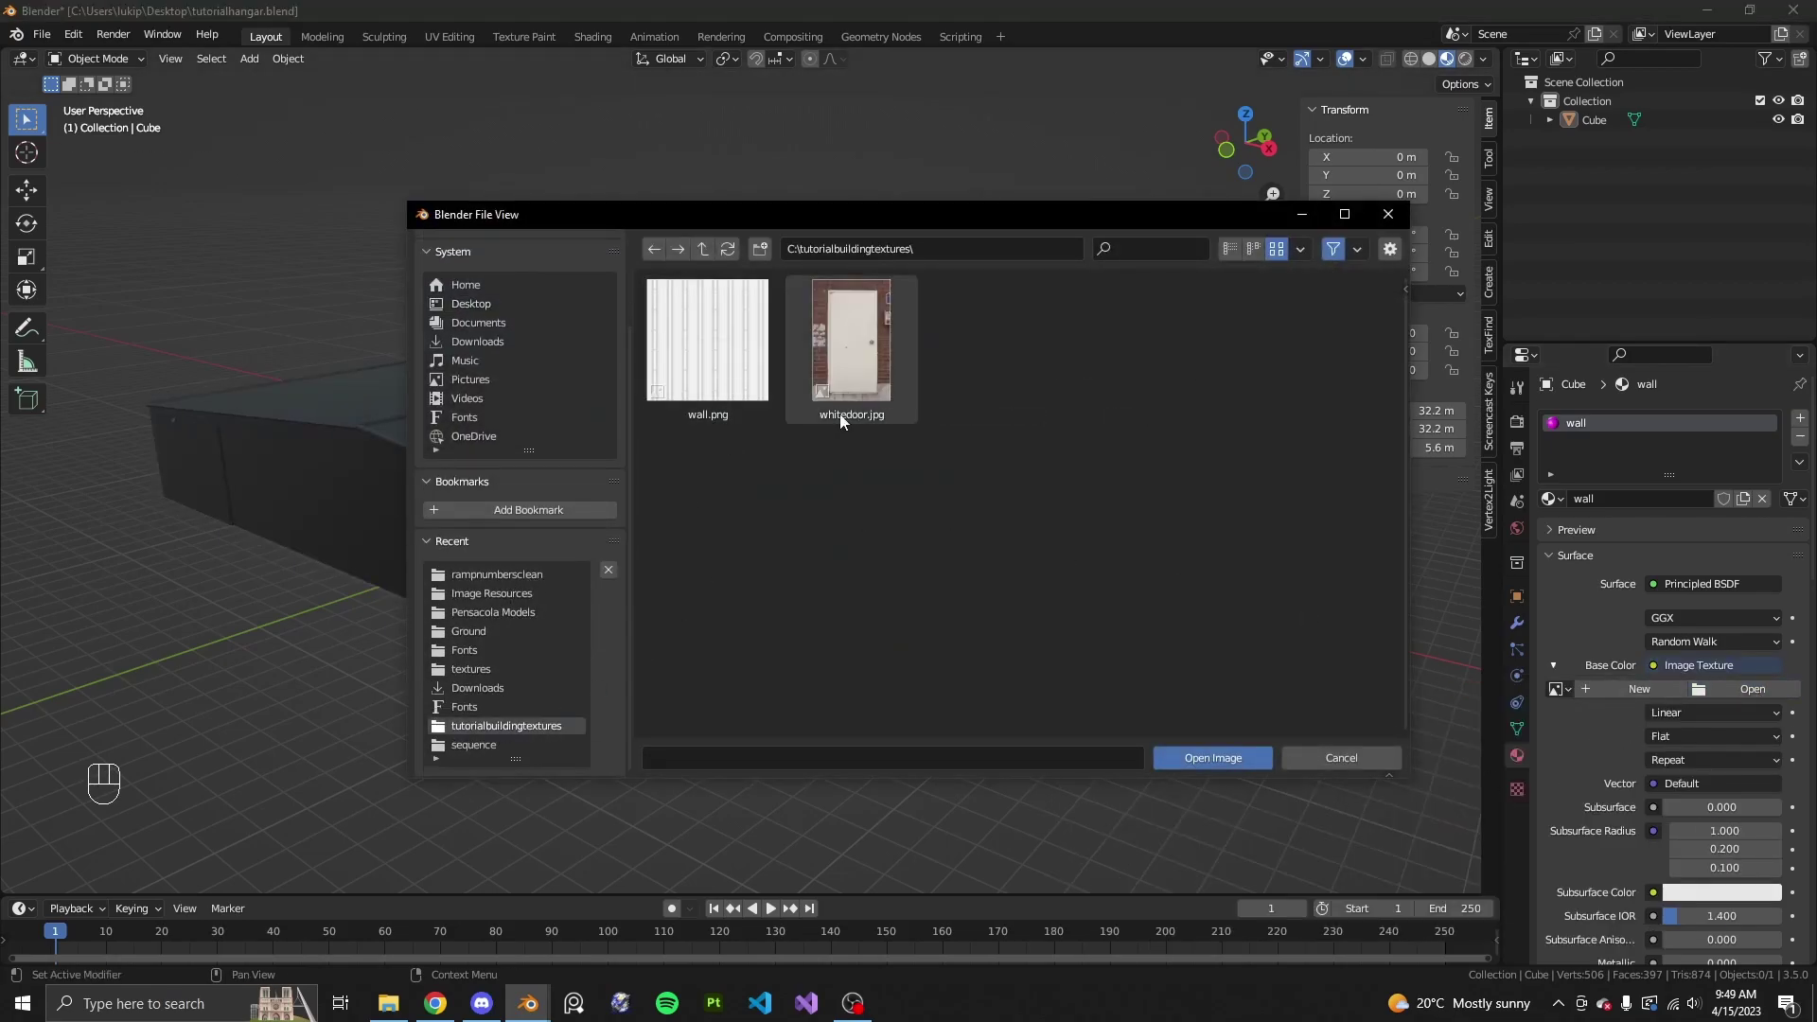
click(939, 248)
click(1002, 472)
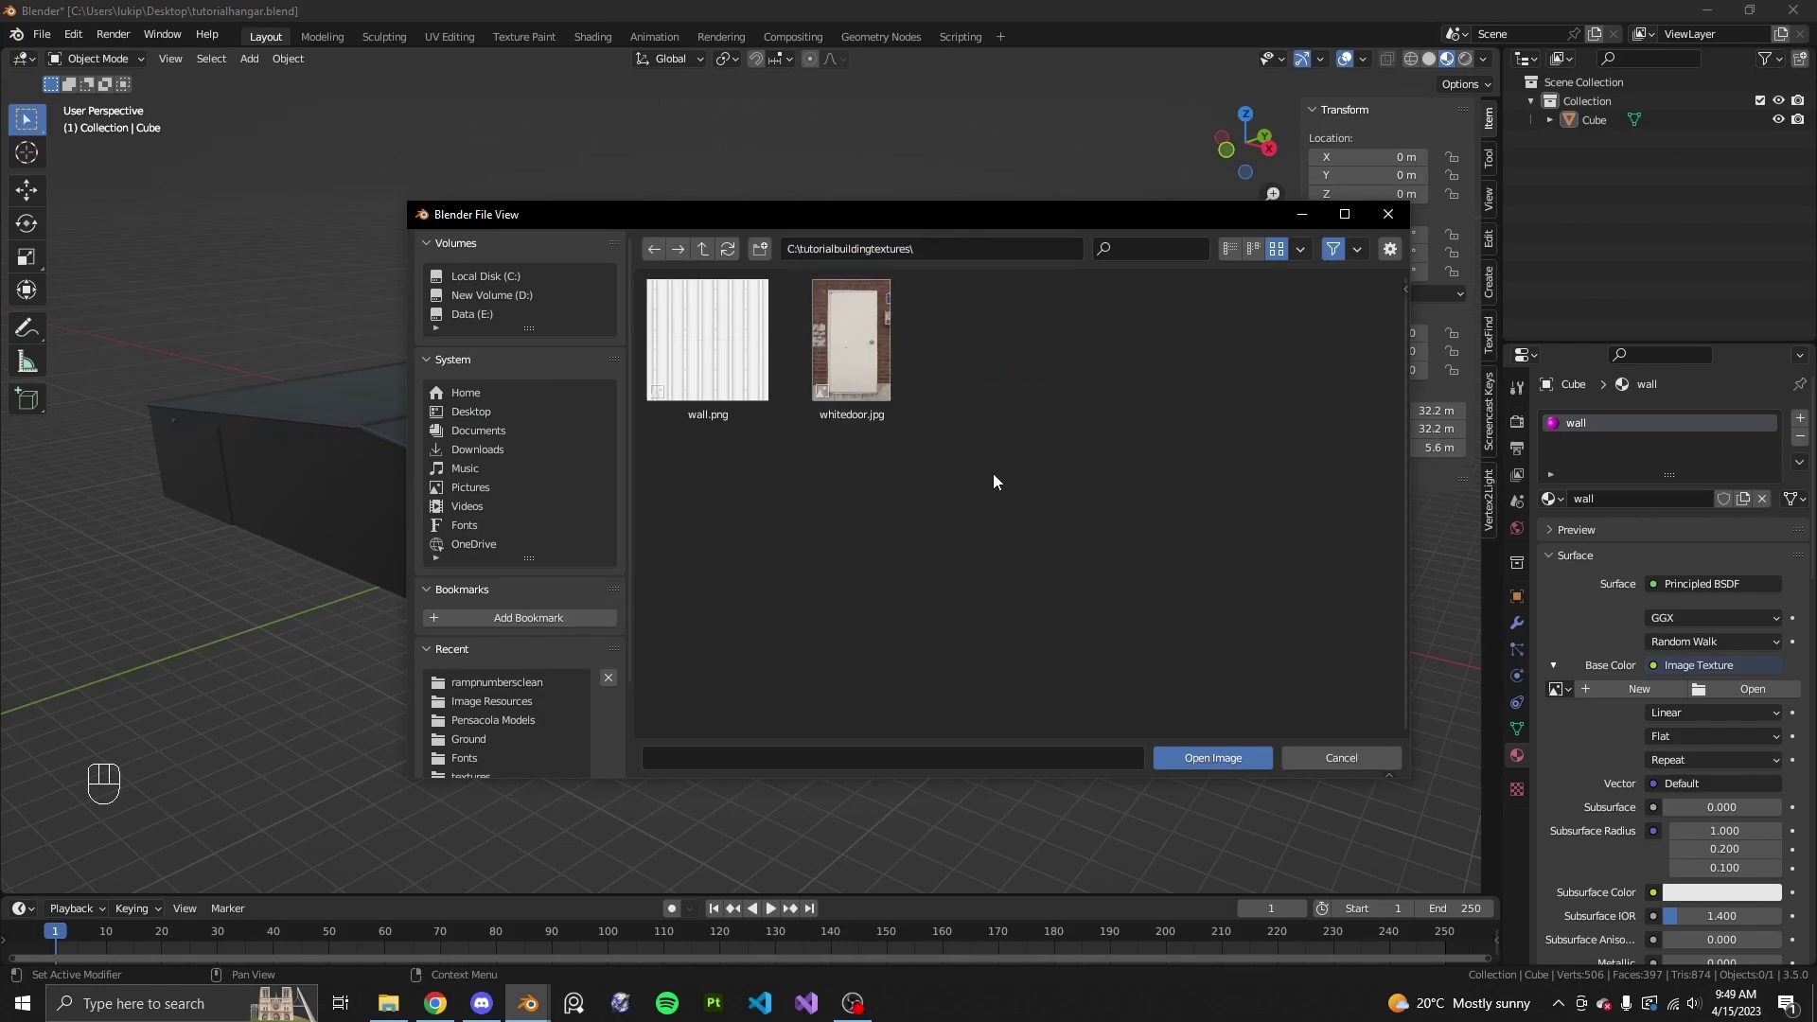
click(741, 385)
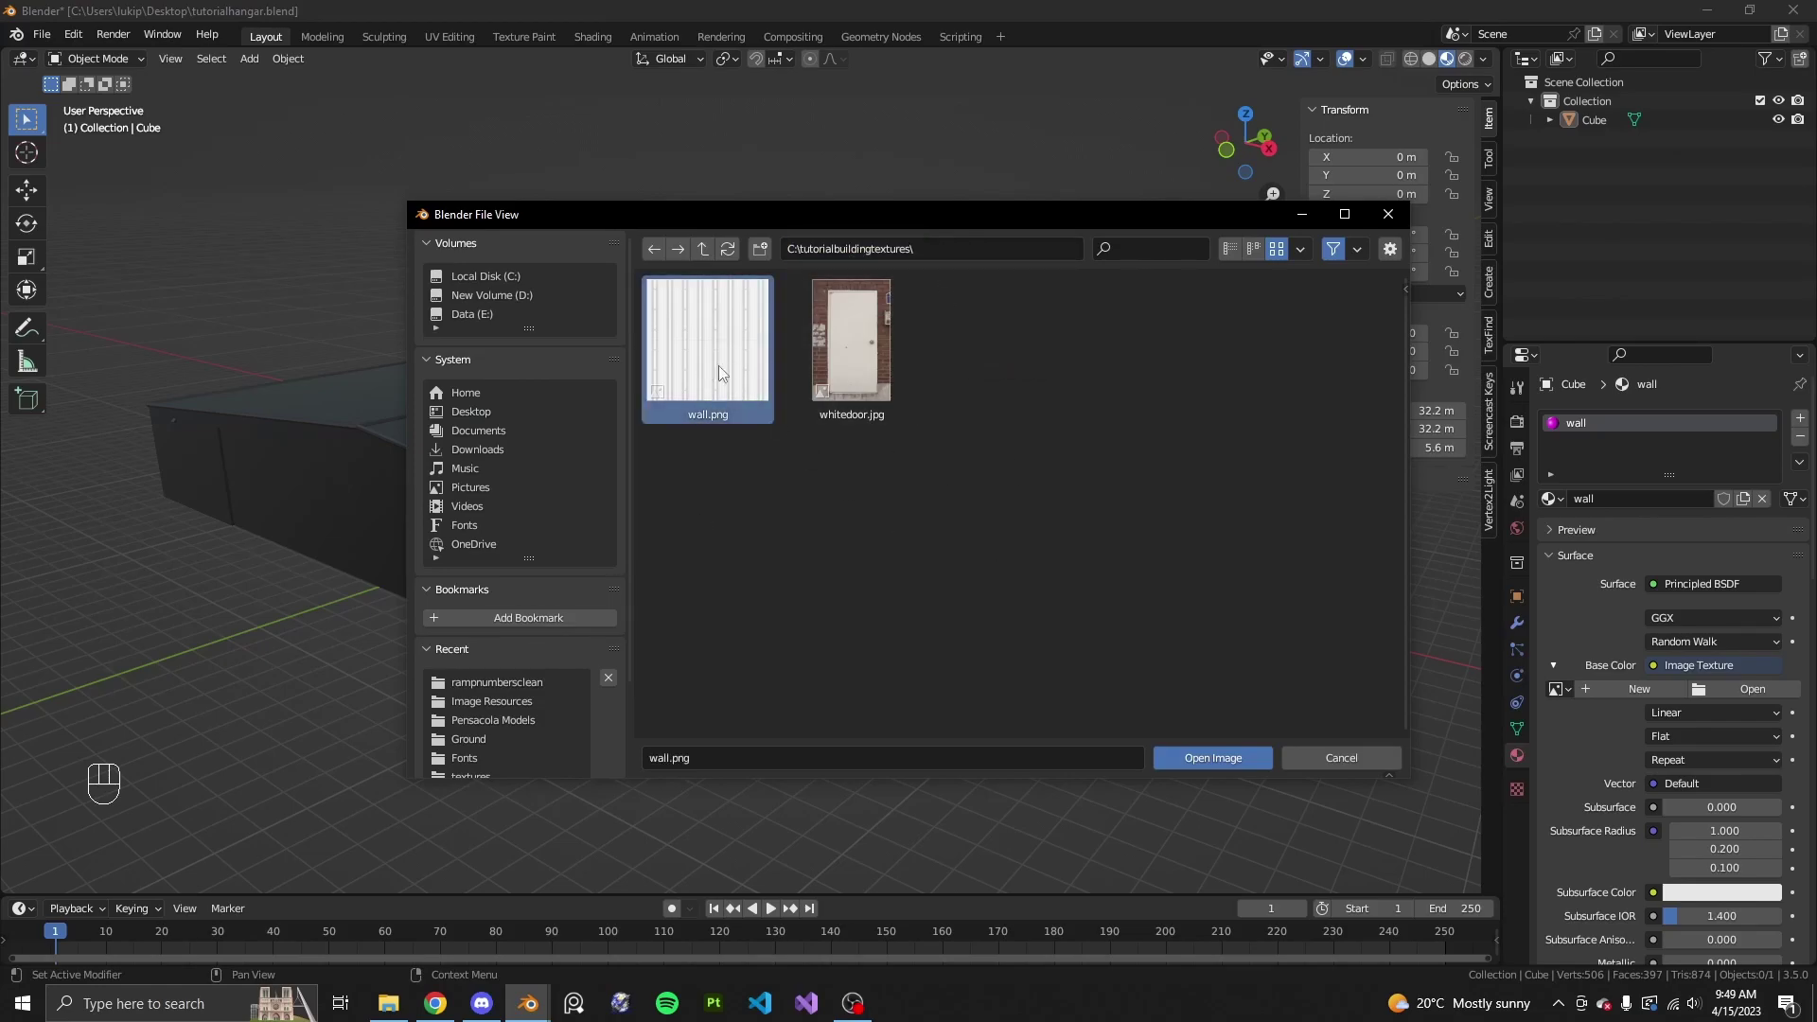
click(1229, 759)
- Select the hangar and switch to the UV Editing workspace with its 3D viewport in Material Preview shading
middle_drag(1228, 761, 795, 622)
middle_drag(1136, 634, 1034, 539)
click(1034, 540)
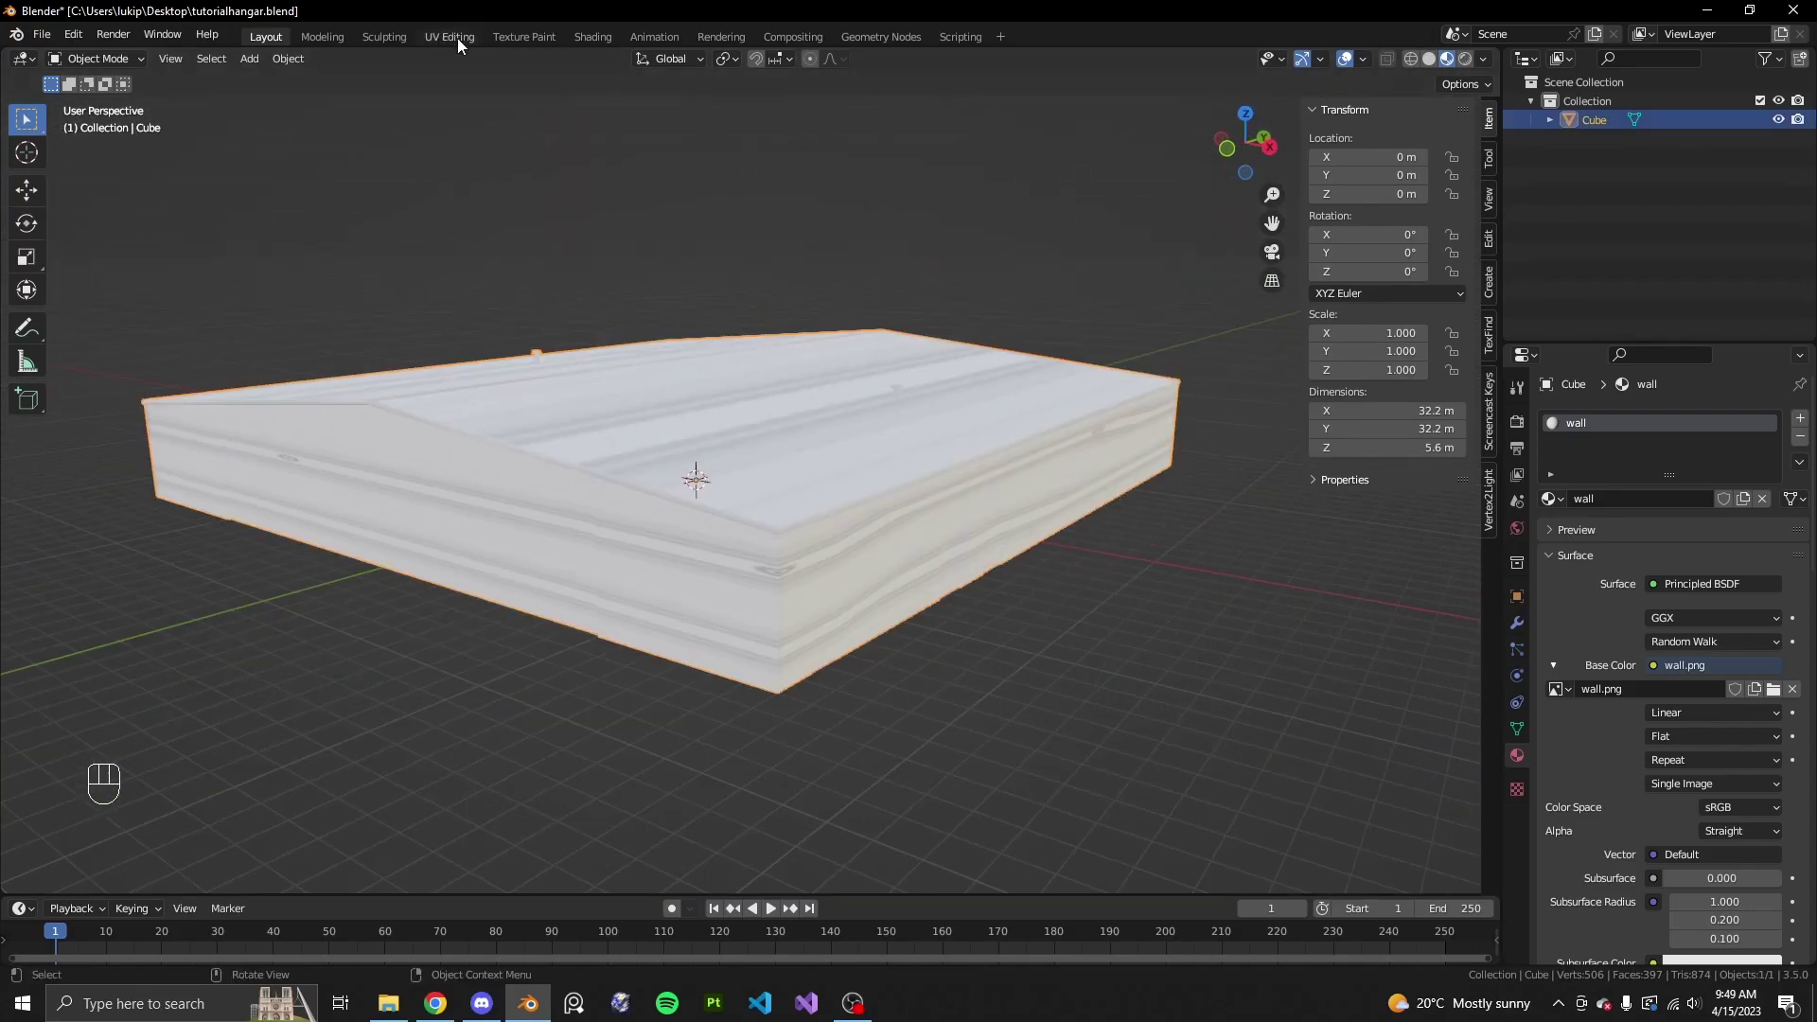
click(457, 38)
scroll(1105, 682, up, 3)
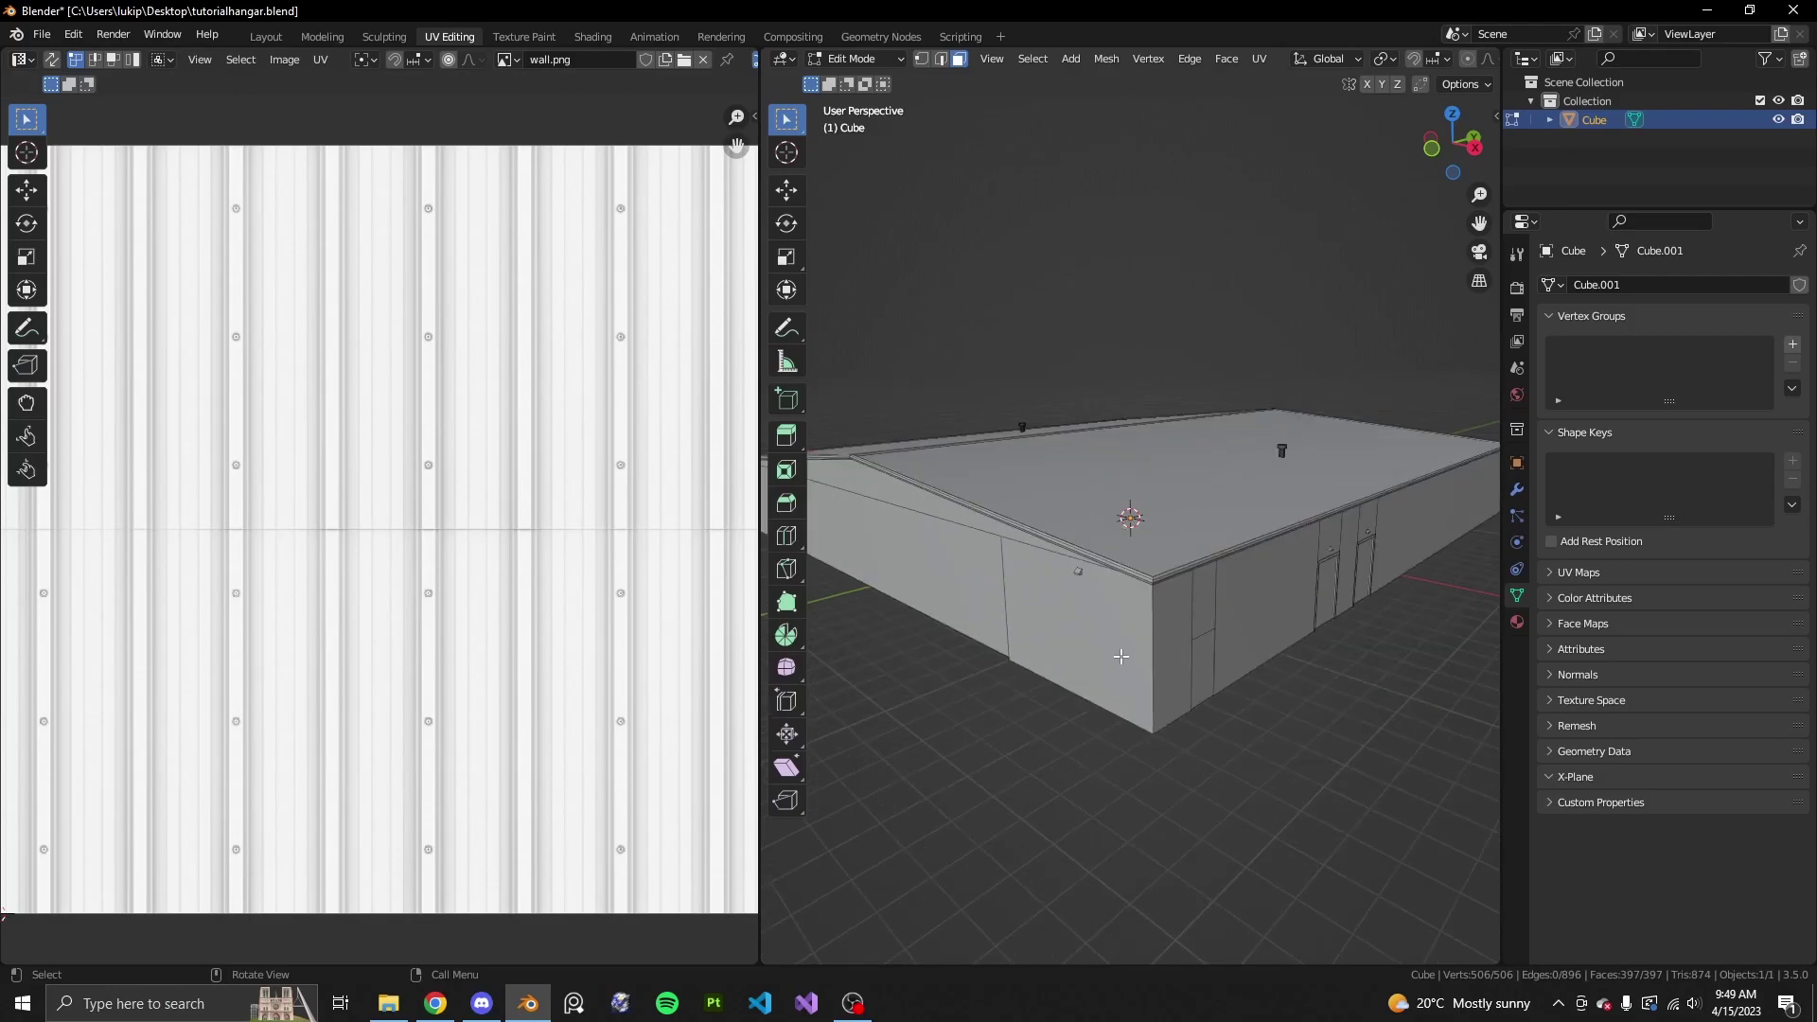
key(z)
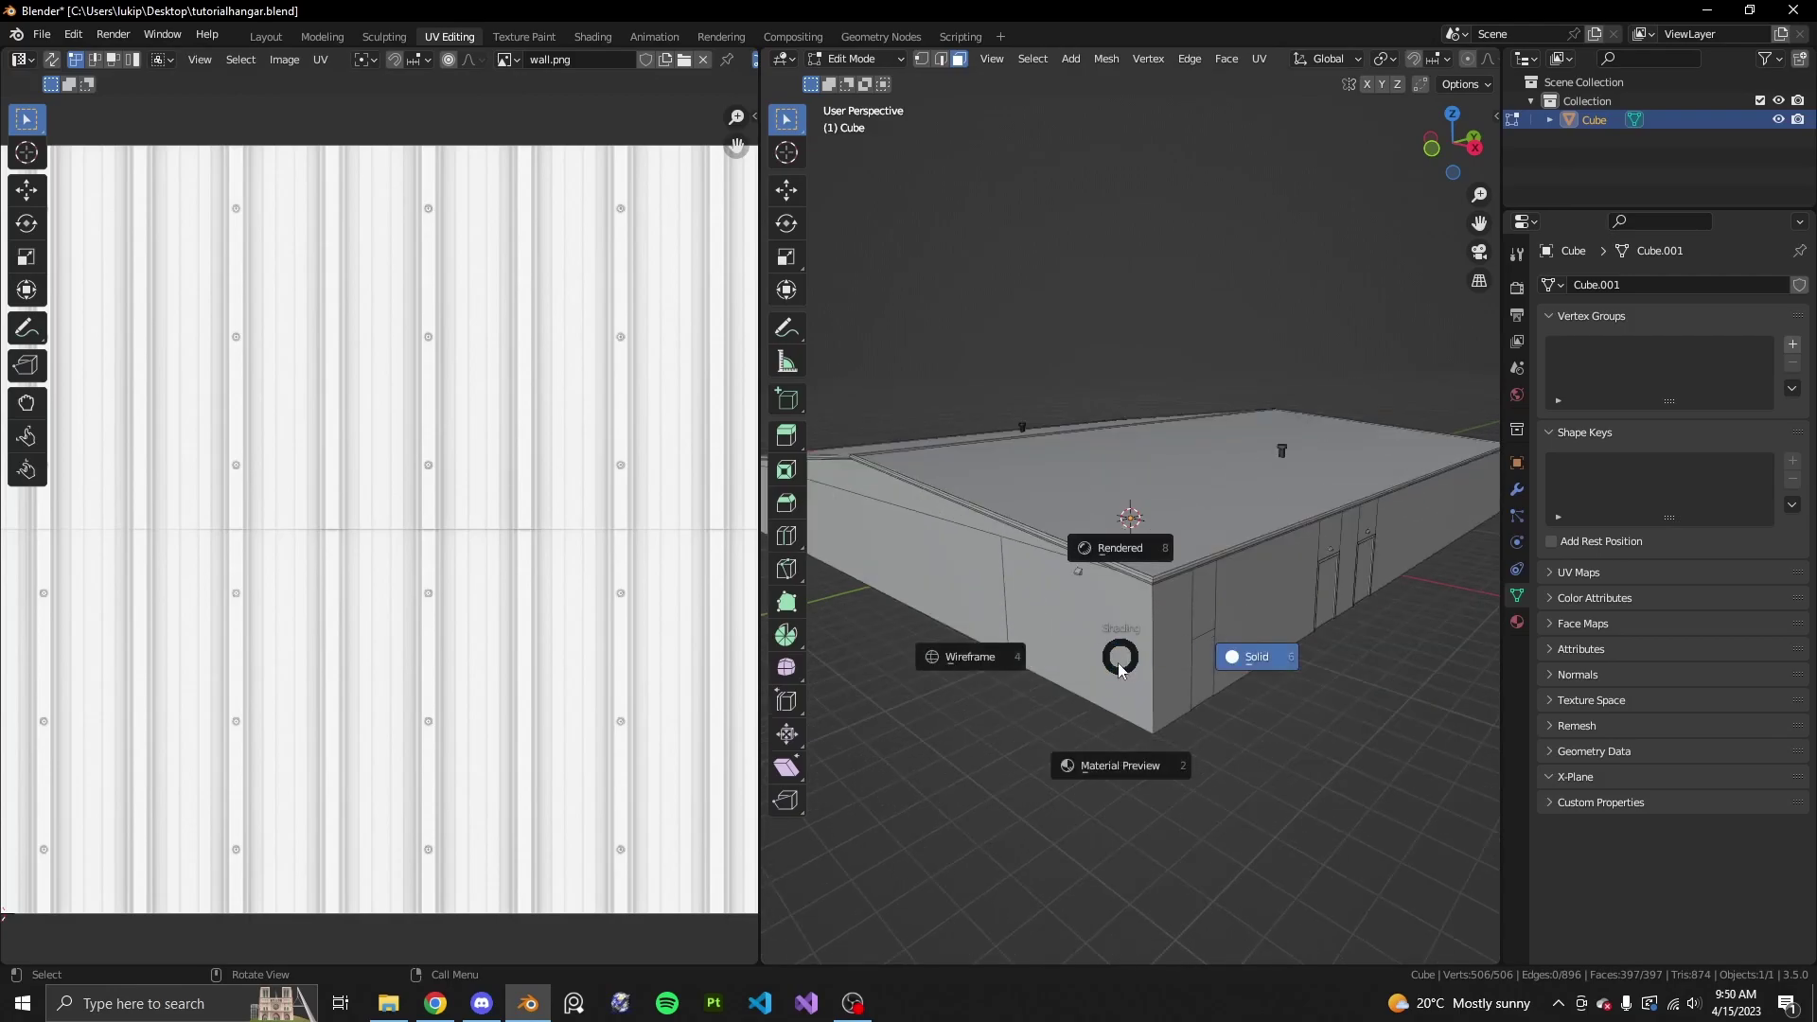
click(1112, 765)
scroll(1164, 719, down, 5)
mouse_move(1112, 765)
middle_down()
mouse_move(1209, 678)
mouse_move(1142, 683)
middle_up()
- Select the whole hangar mesh in Edit Mode and examine its UV layout over the wall.png image
key(Tab)
key(Tab)
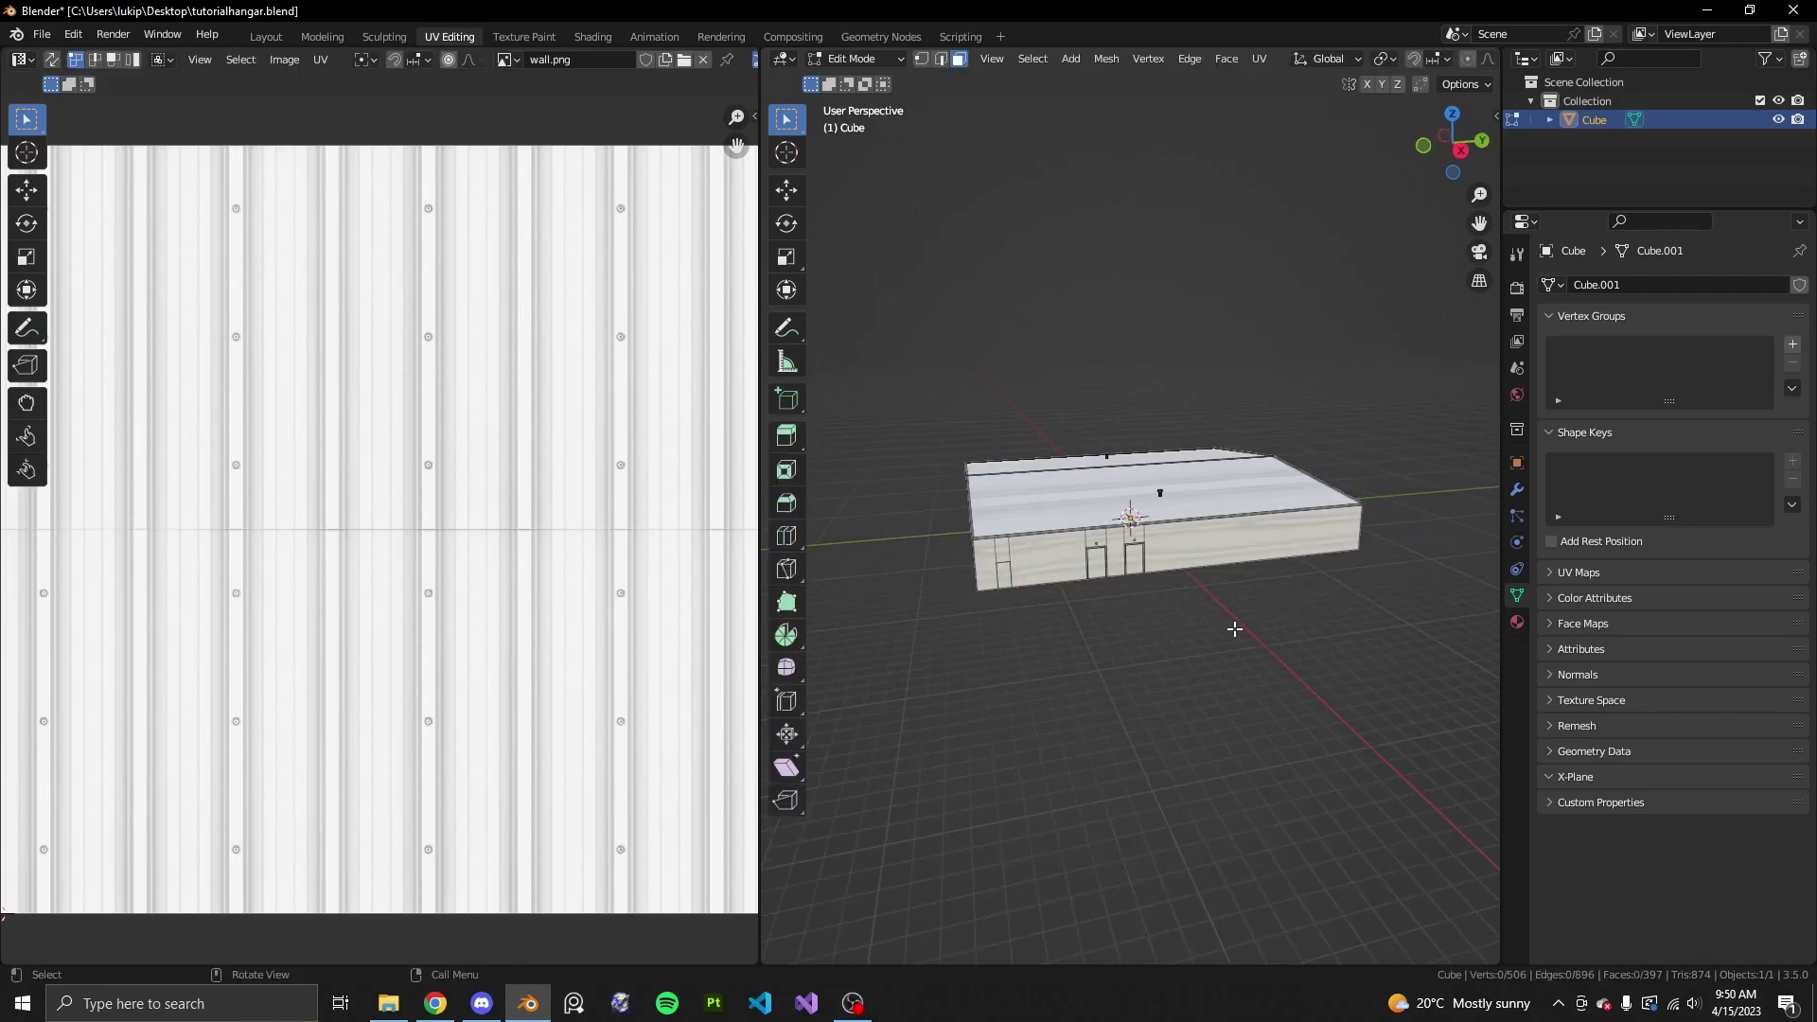
middle_drag(1229, 625, 1306, 634)
key(a)
scroll(268, 671, up, 1)
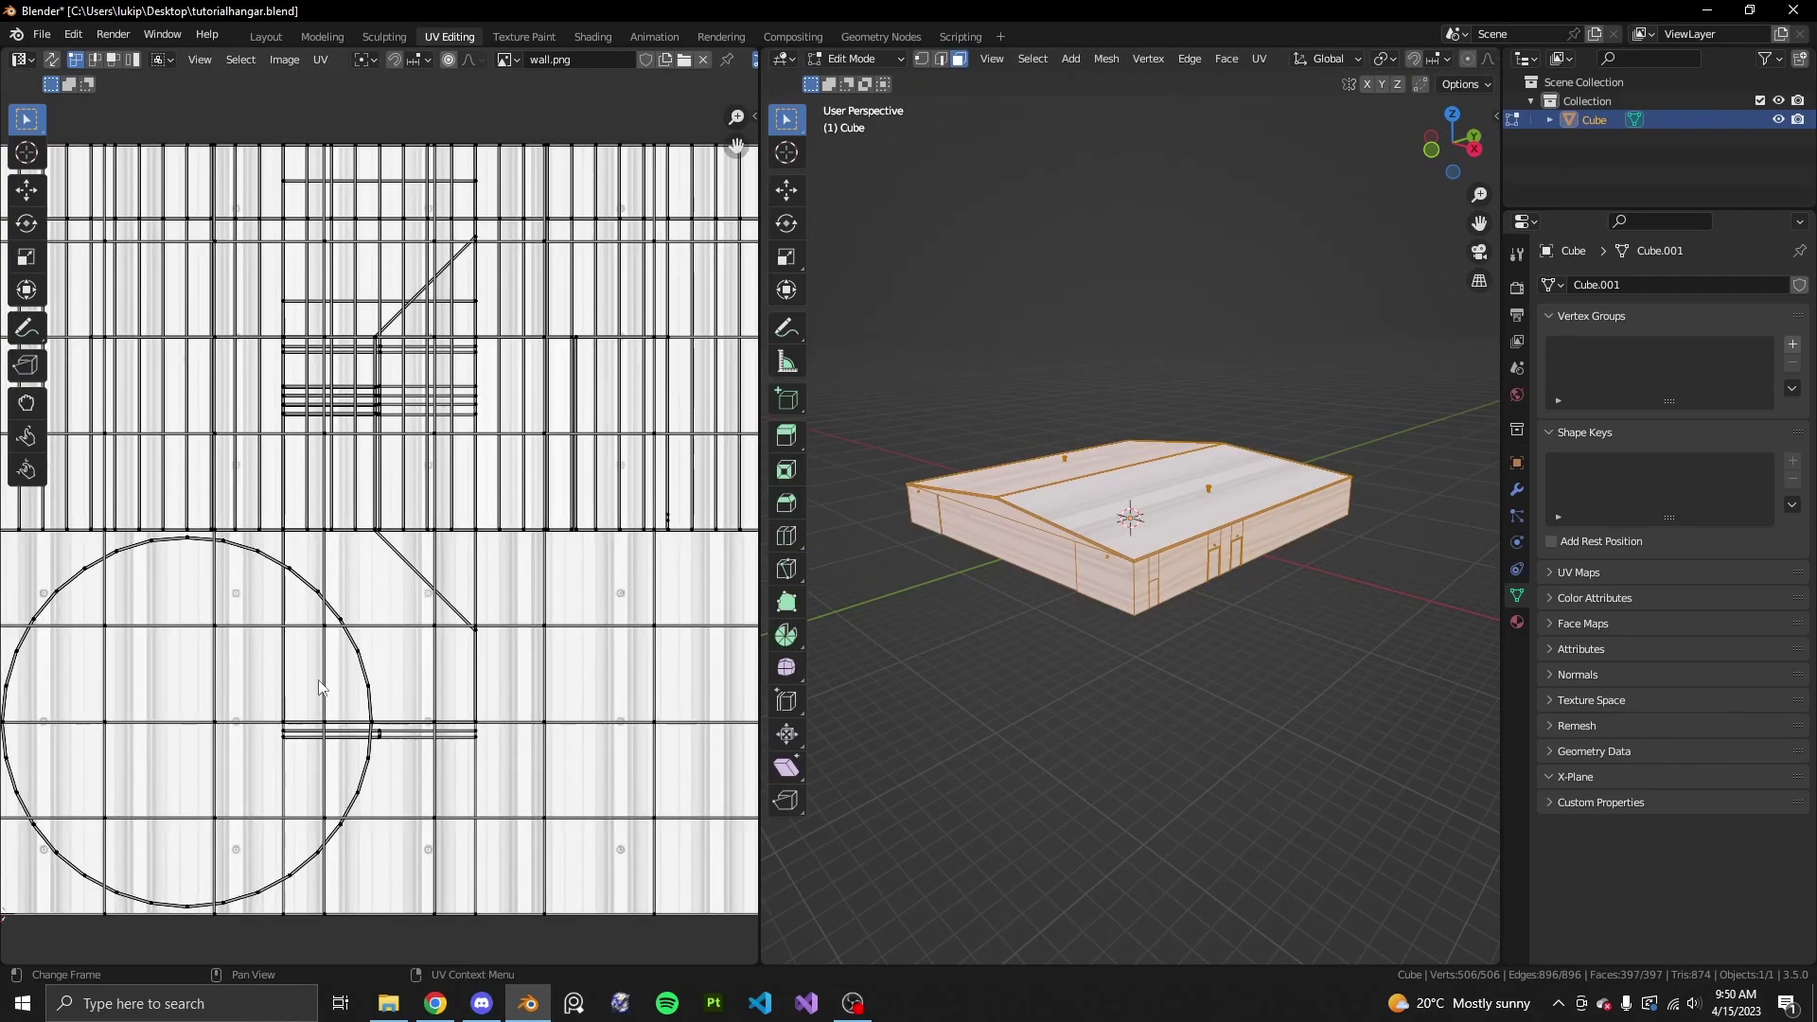
scroll(355, 675, down, 5)
scroll(422, 348, up, 6)
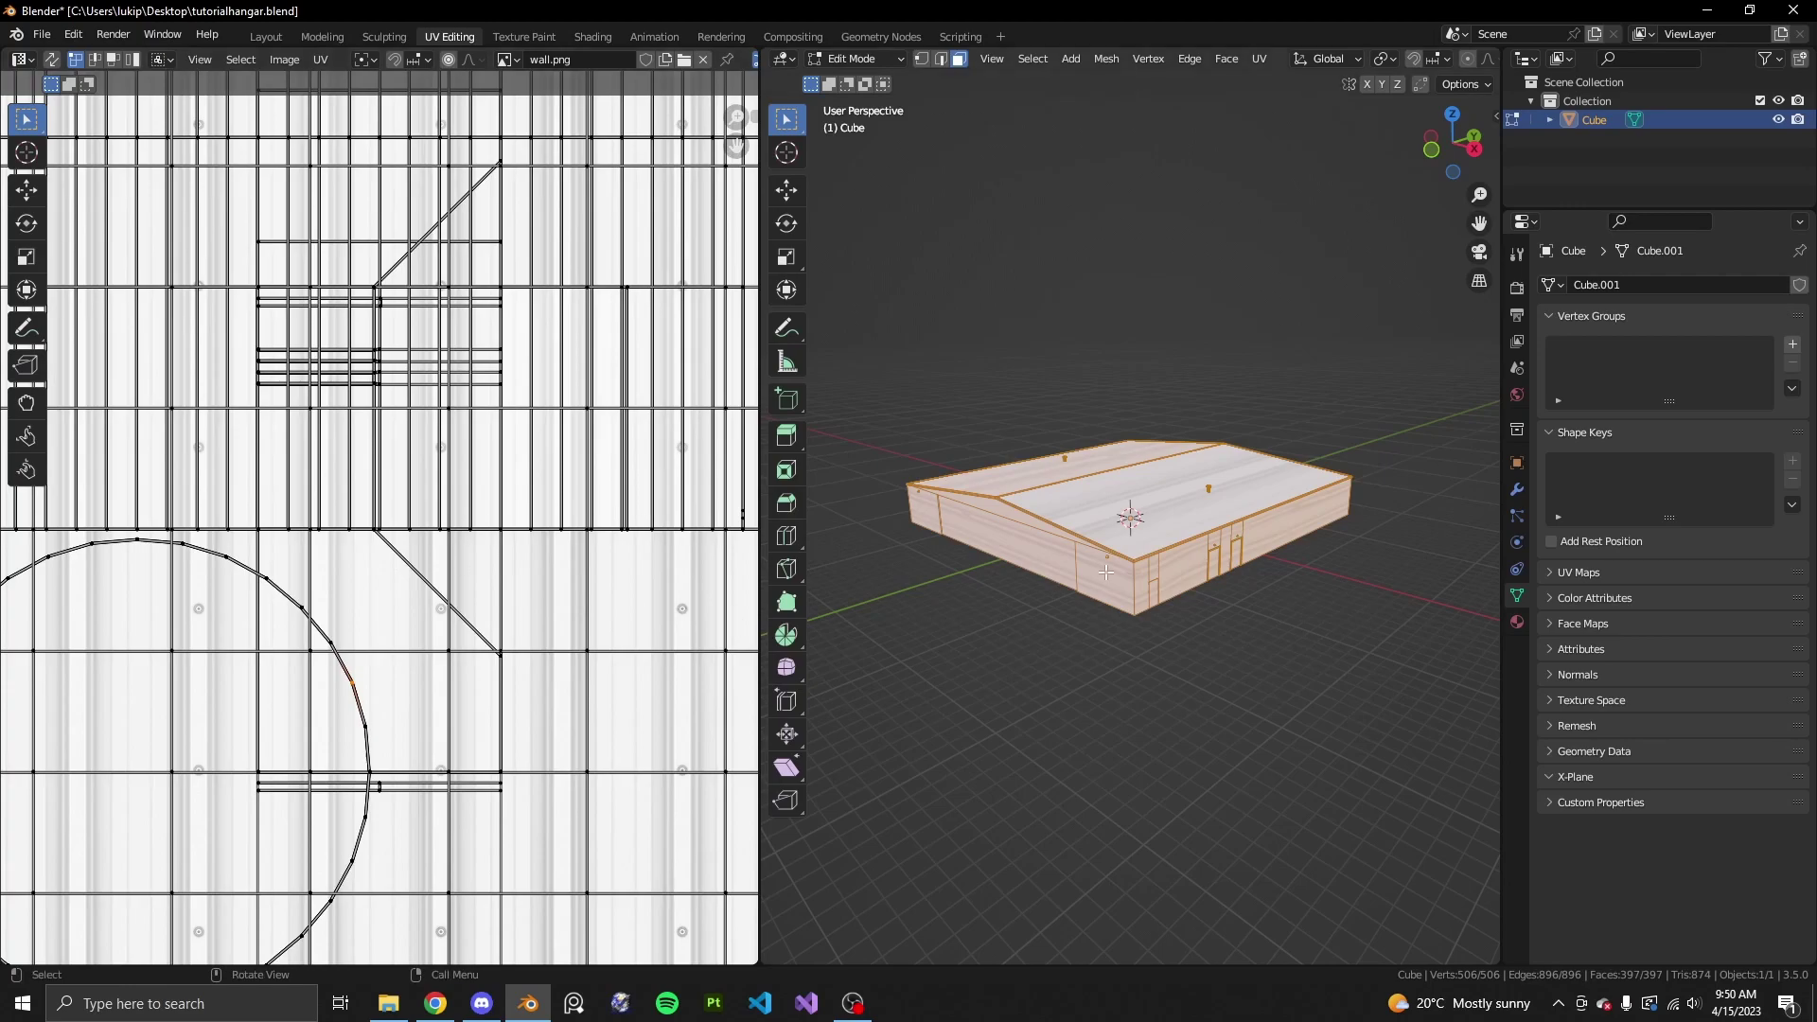
- Select individual wall faces of the hangar to inspect where their UVs lie on the texture
scroll(1105, 572, up, 3)
click(1140, 569)
click(1103, 668)
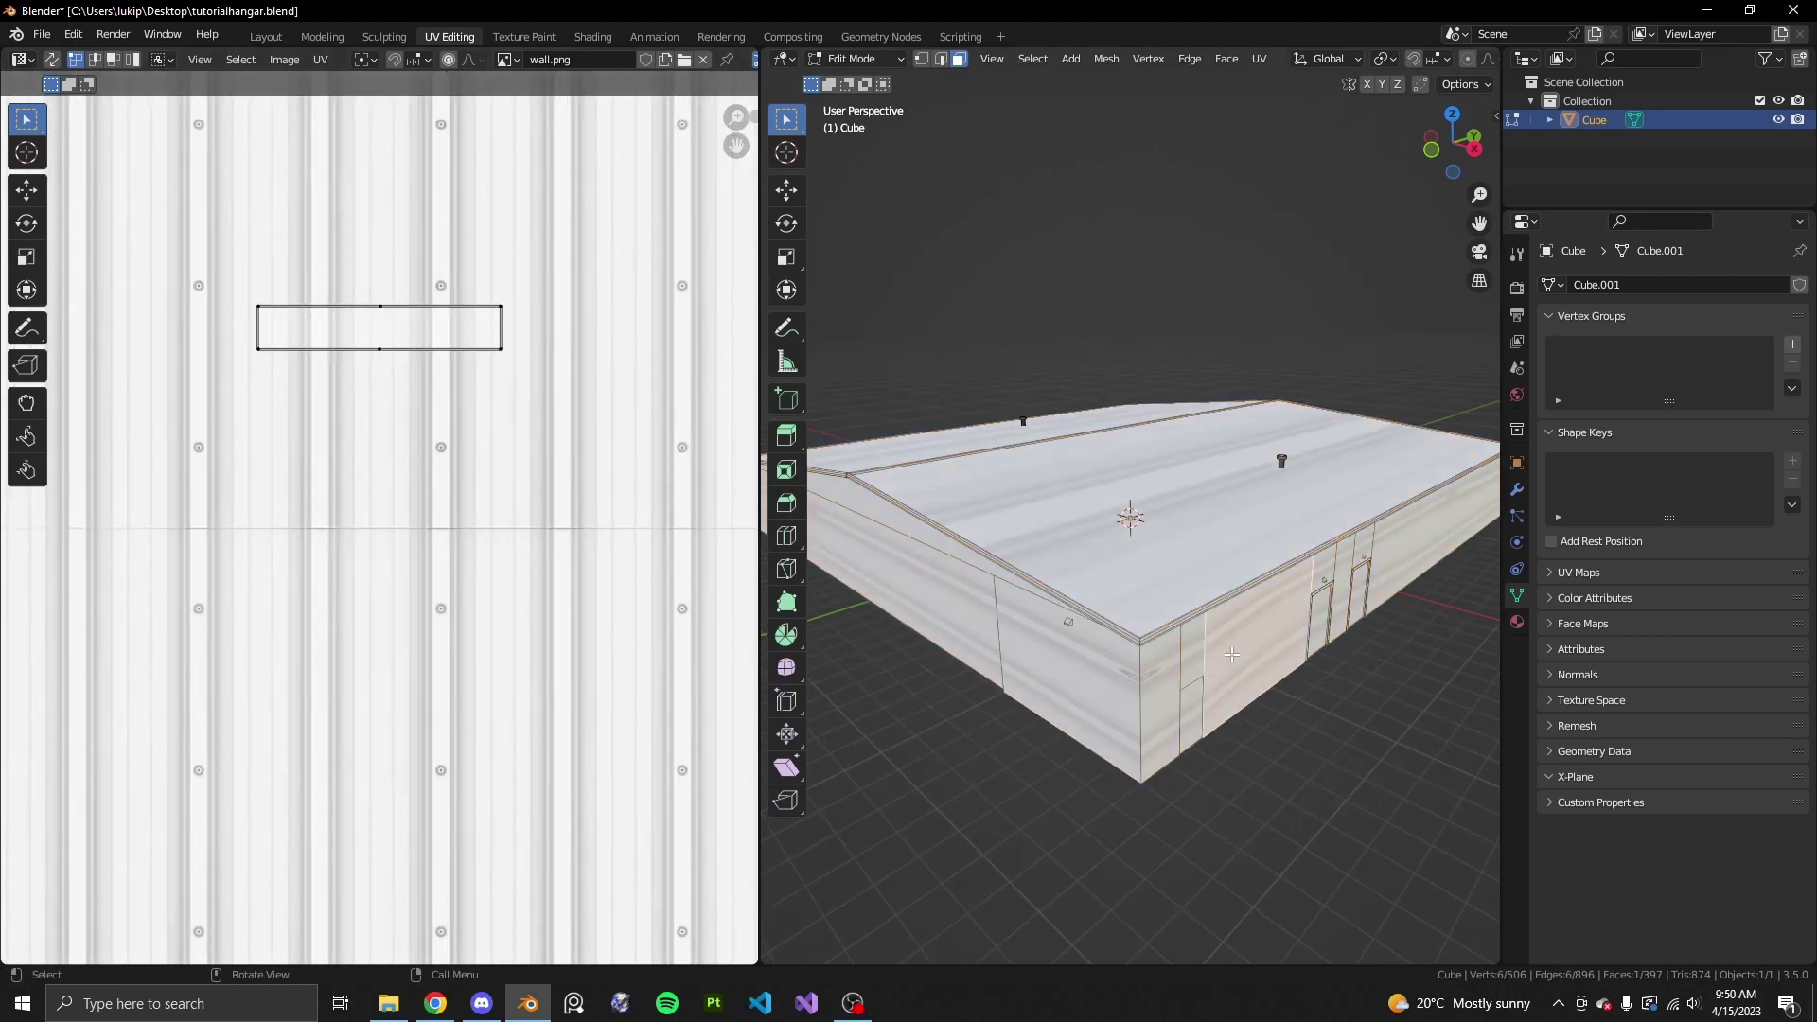
scroll(468, 376, down, 4)
click(1250, 662)
- Select all faces of the hangar and bring the full UV layout into view
key(a)
scroll(409, 563, up, 3)
scroll(409, 269, down, 2)
scroll(409, 269, down, 3)
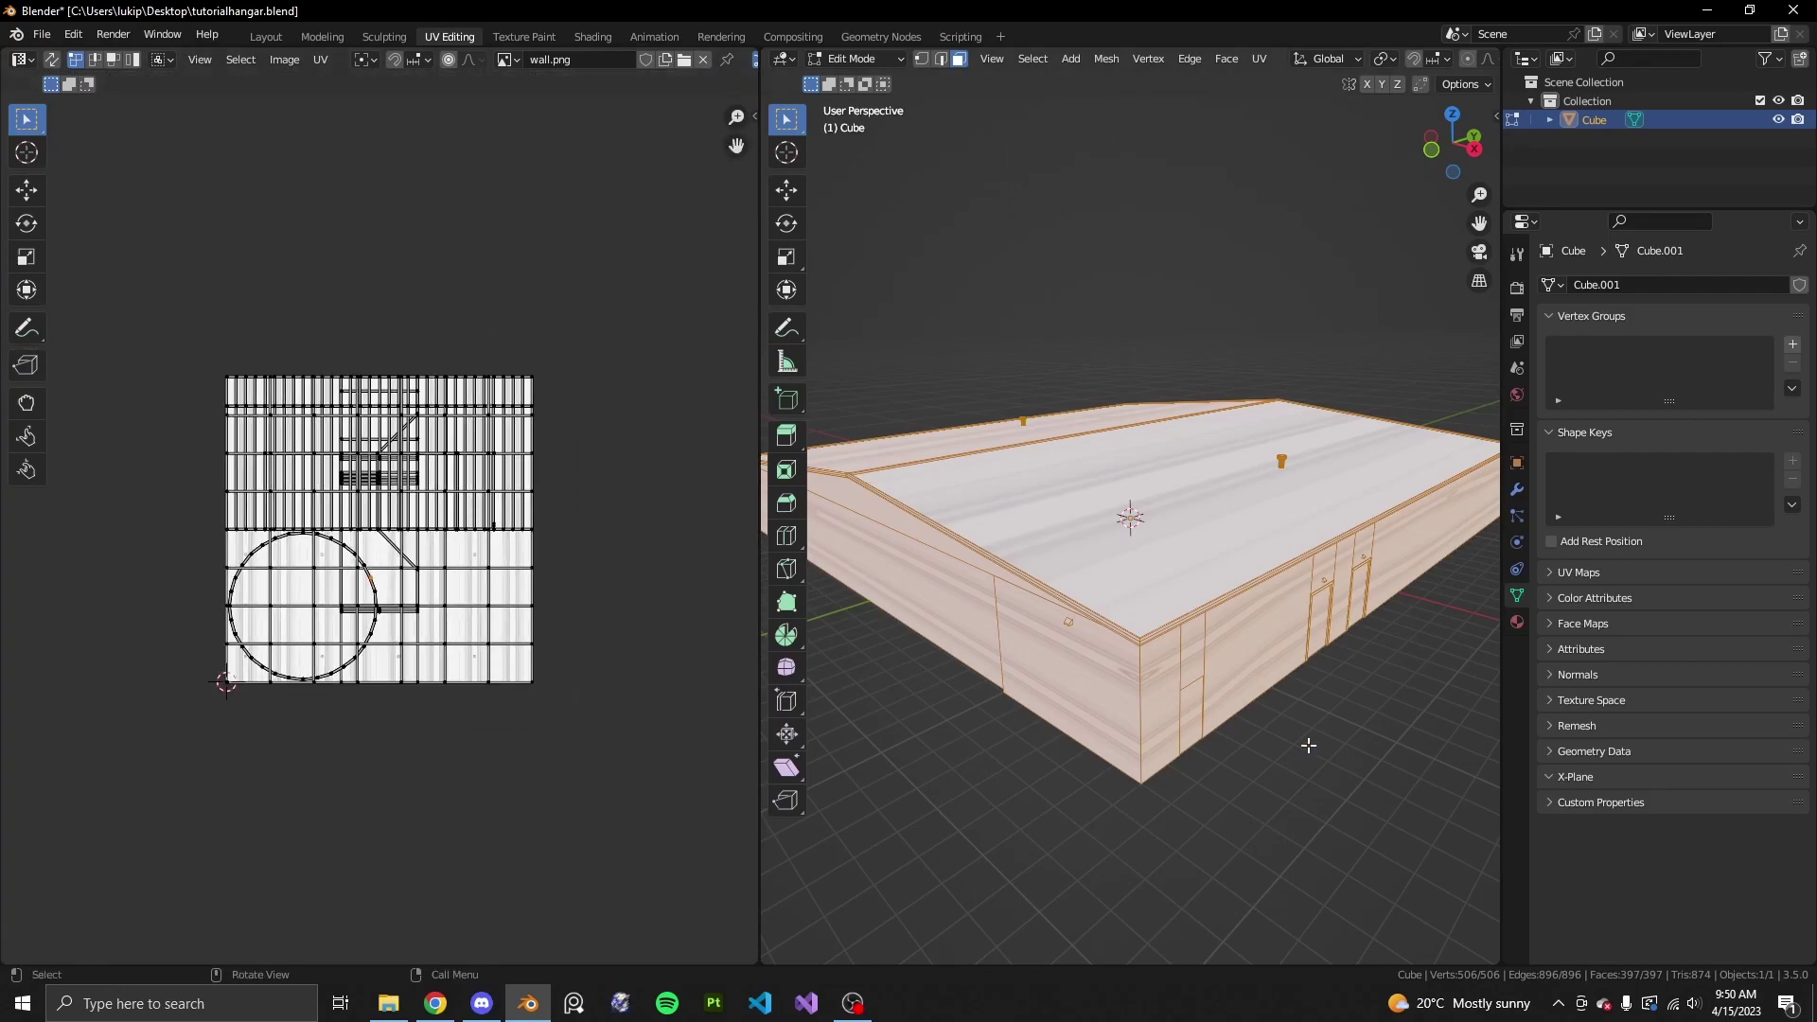
- Unwrap the whole hangar mesh with Smart UV Project at a 66° angle limit and scaled margin method
scroll(1265, 736, down, 1)
scroll(1263, 727, up, 2)
key(u)
key(u)
click(1200, 574)
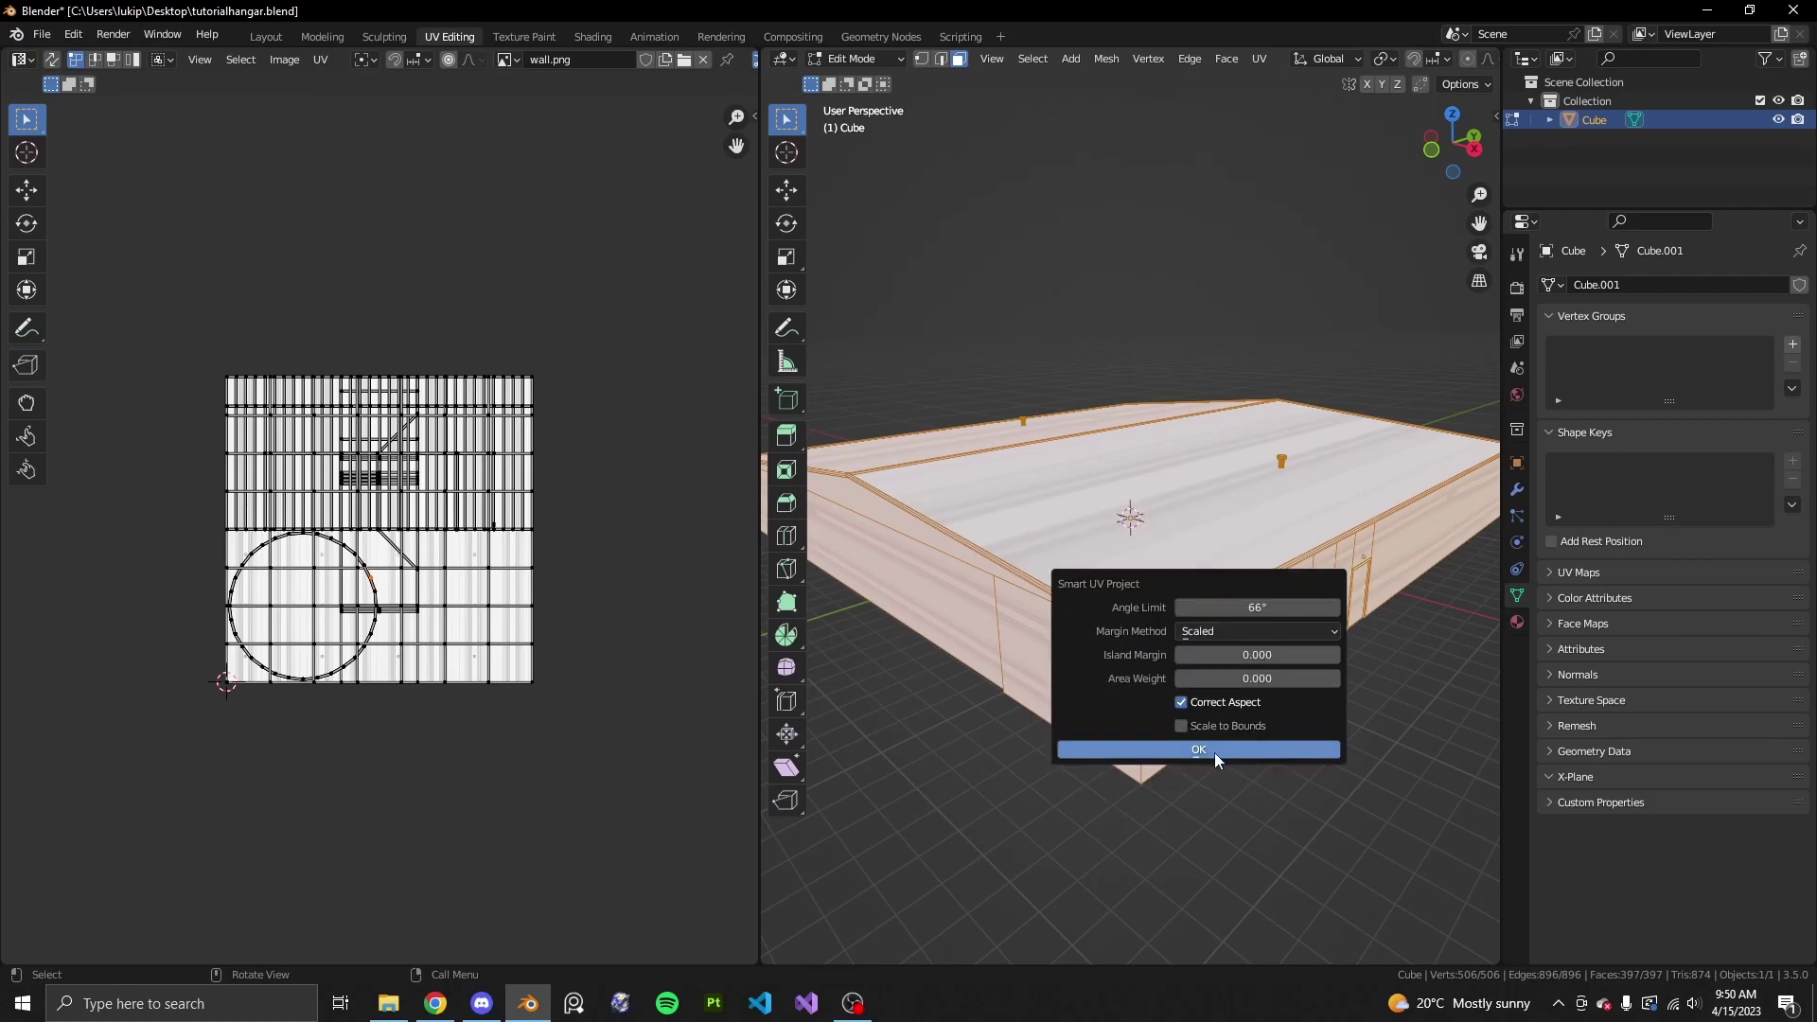
click(1227, 752)
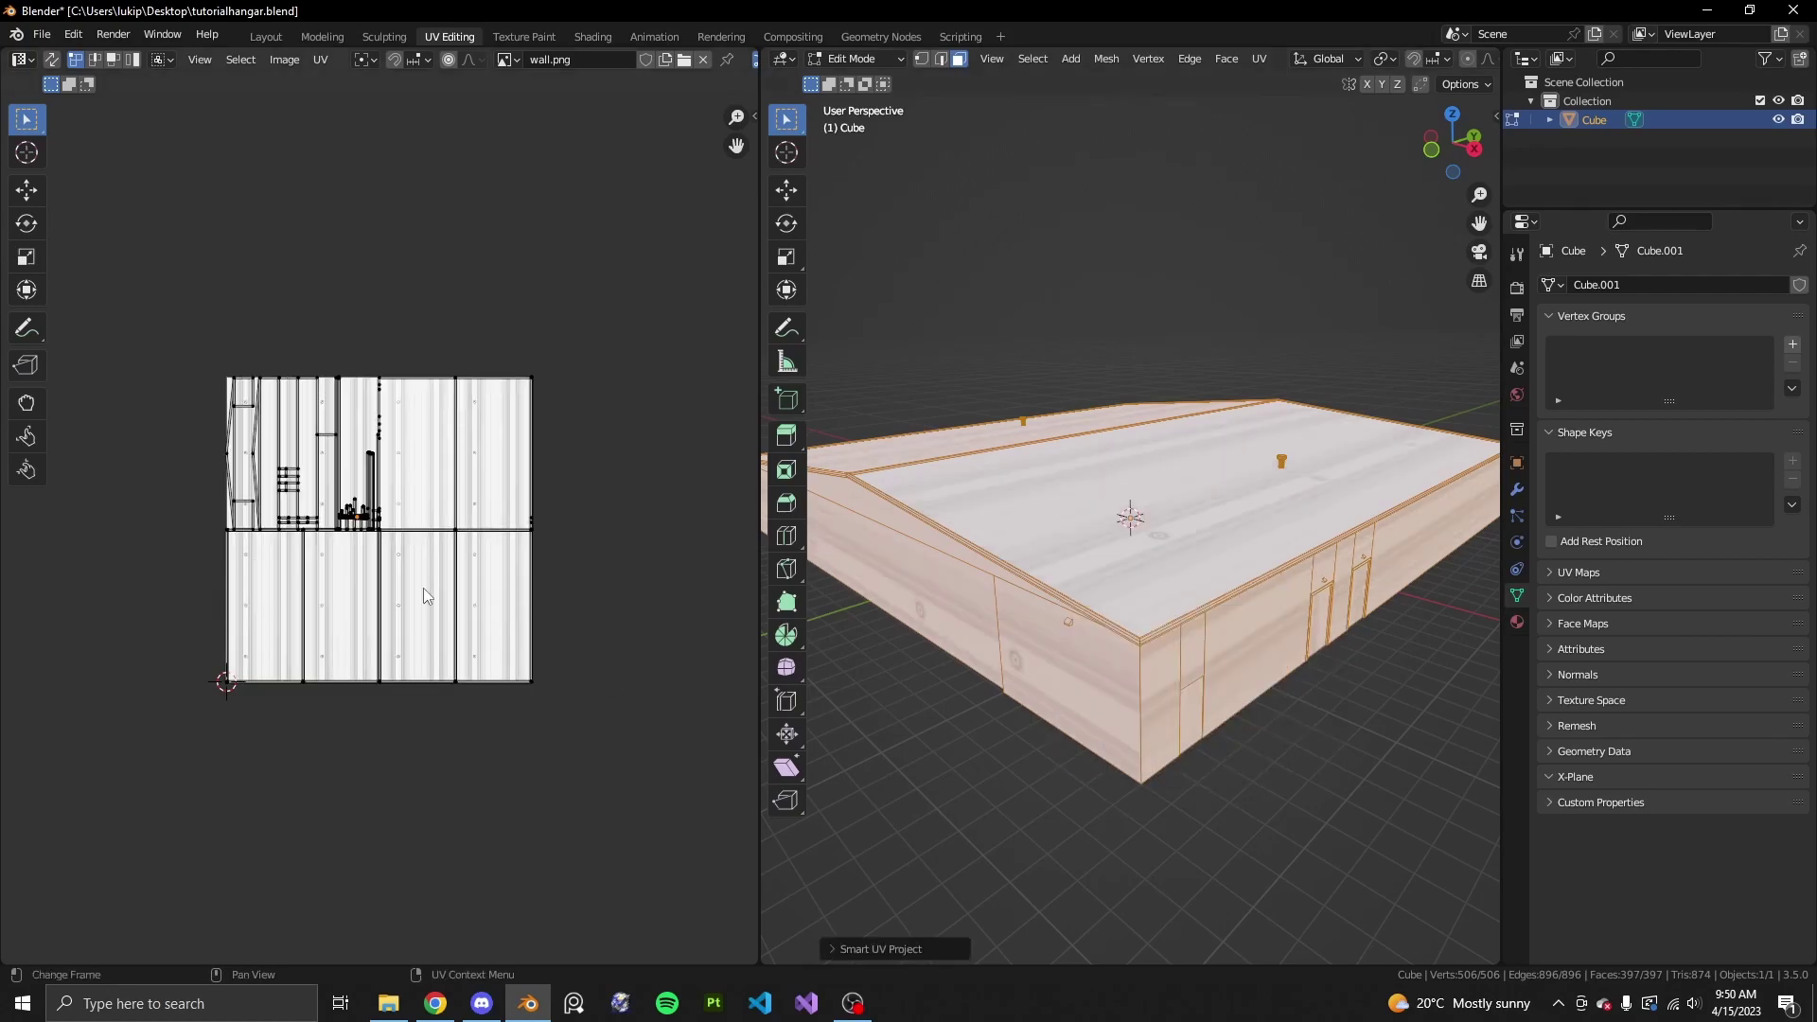
- Select individual hangar faces to examine their new UV islands over wall.png, and reselect the whole mesh
scroll(428, 587, up, 4)
scroll(560, 608, down, 3)
scroll(560, 609, up, 5)
scroll(545, 697, down, 5)
click(927, 591)
click(1066, 571)
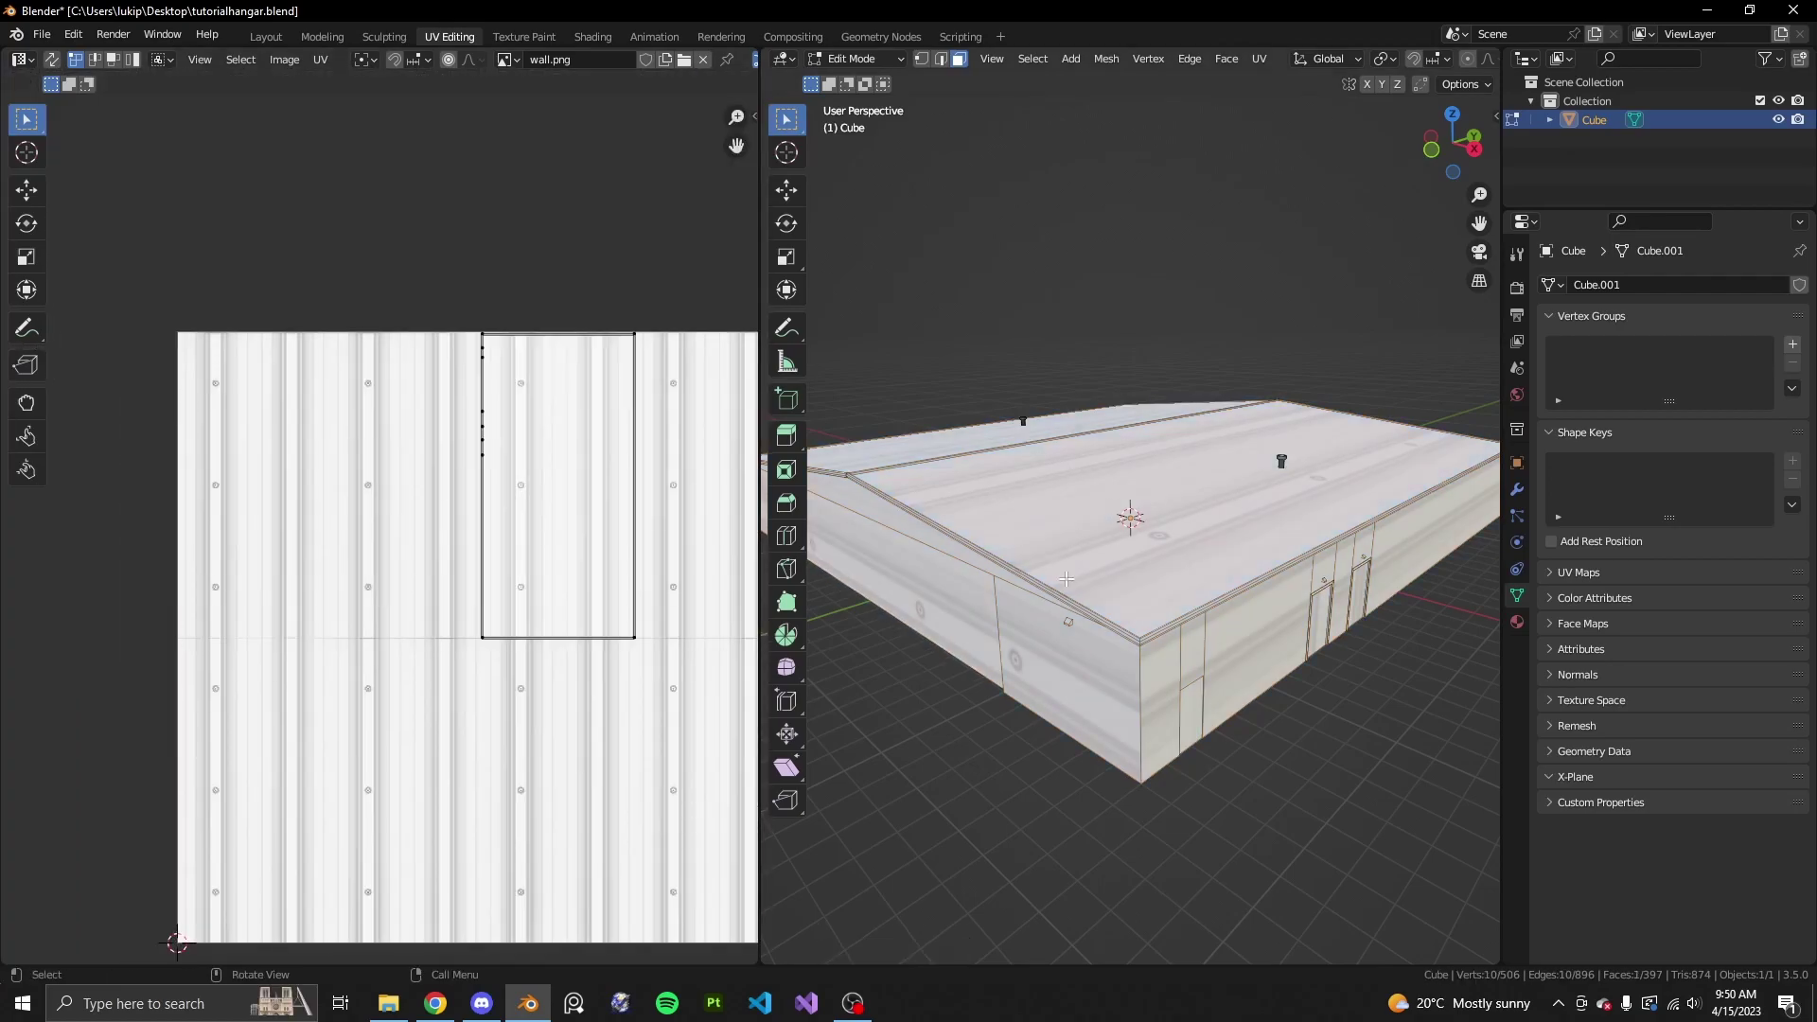
scroll(559, 638, down, 2)
key(a)
scroll(492, 681, up, 5)
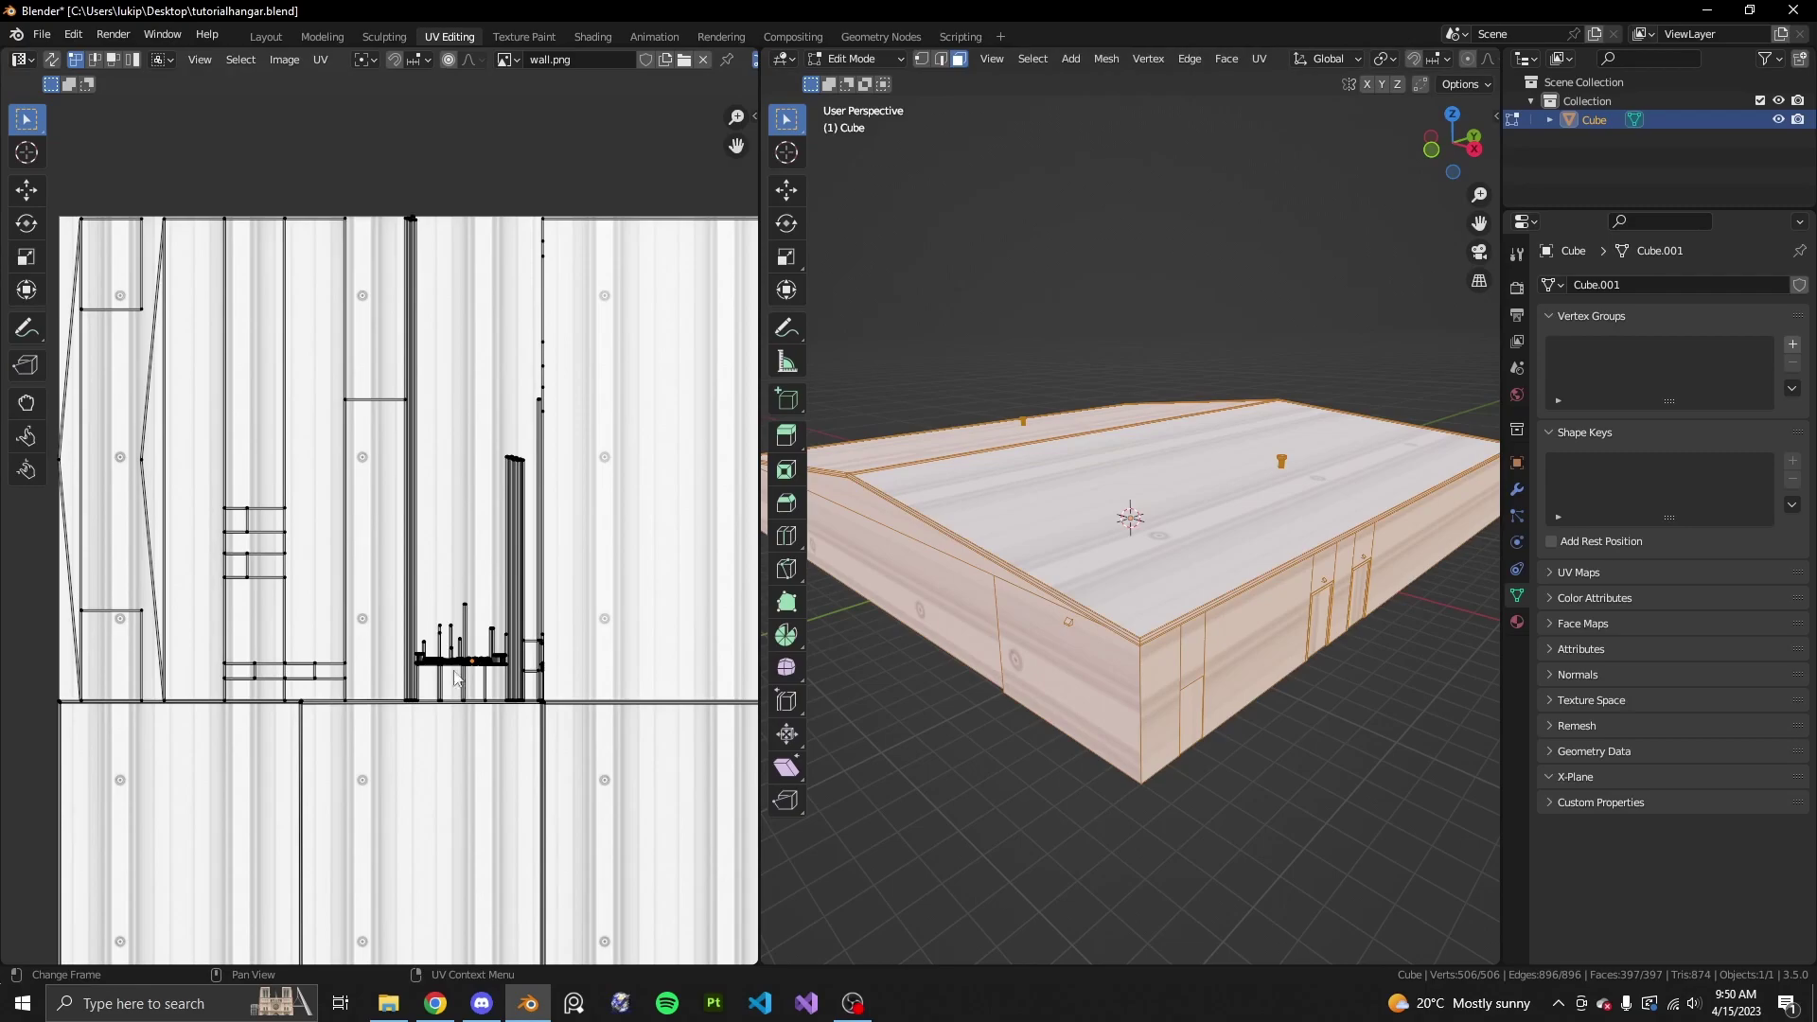
- Examine the unwrapped hangar's wall texture in Object Mode and compare it with the UV layout in Edit Mode
scroll(516, 714, down, 3)
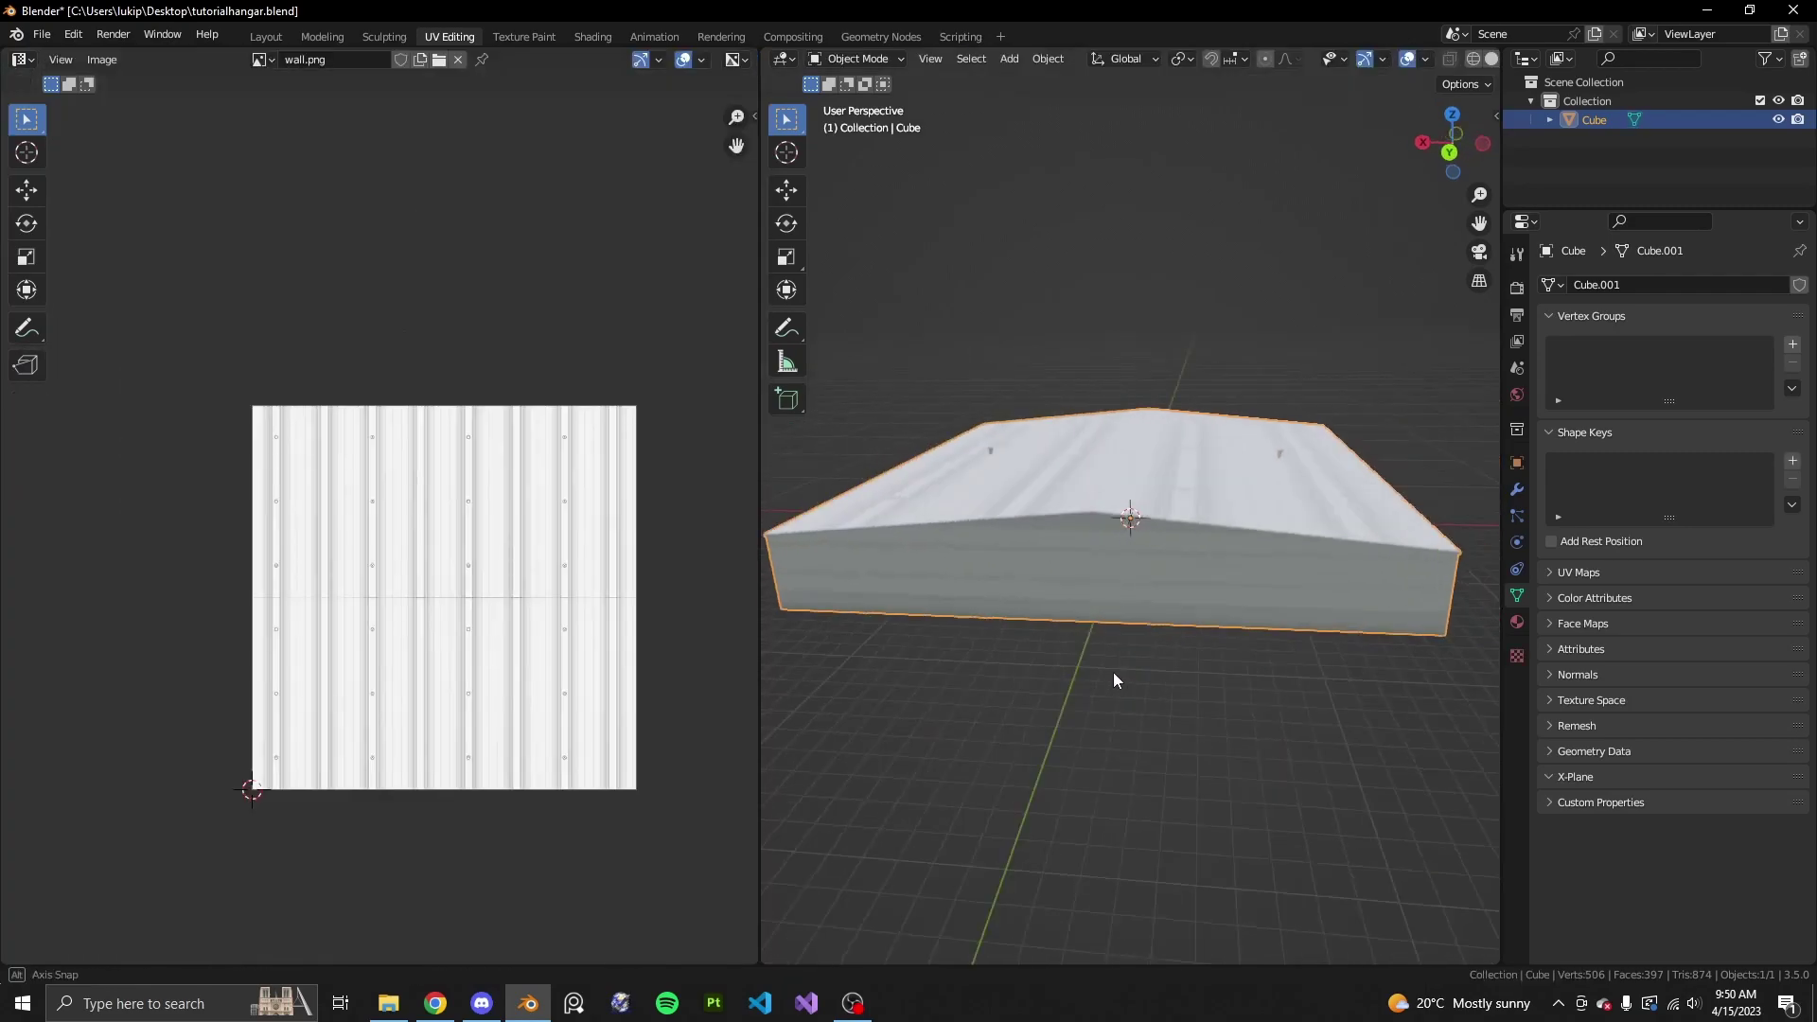
scroll(1031, 690, down, 3)
middle_drag(1113, 671, 1383, 626)
scroll(1212, 644, up, 5)
key(Tab)
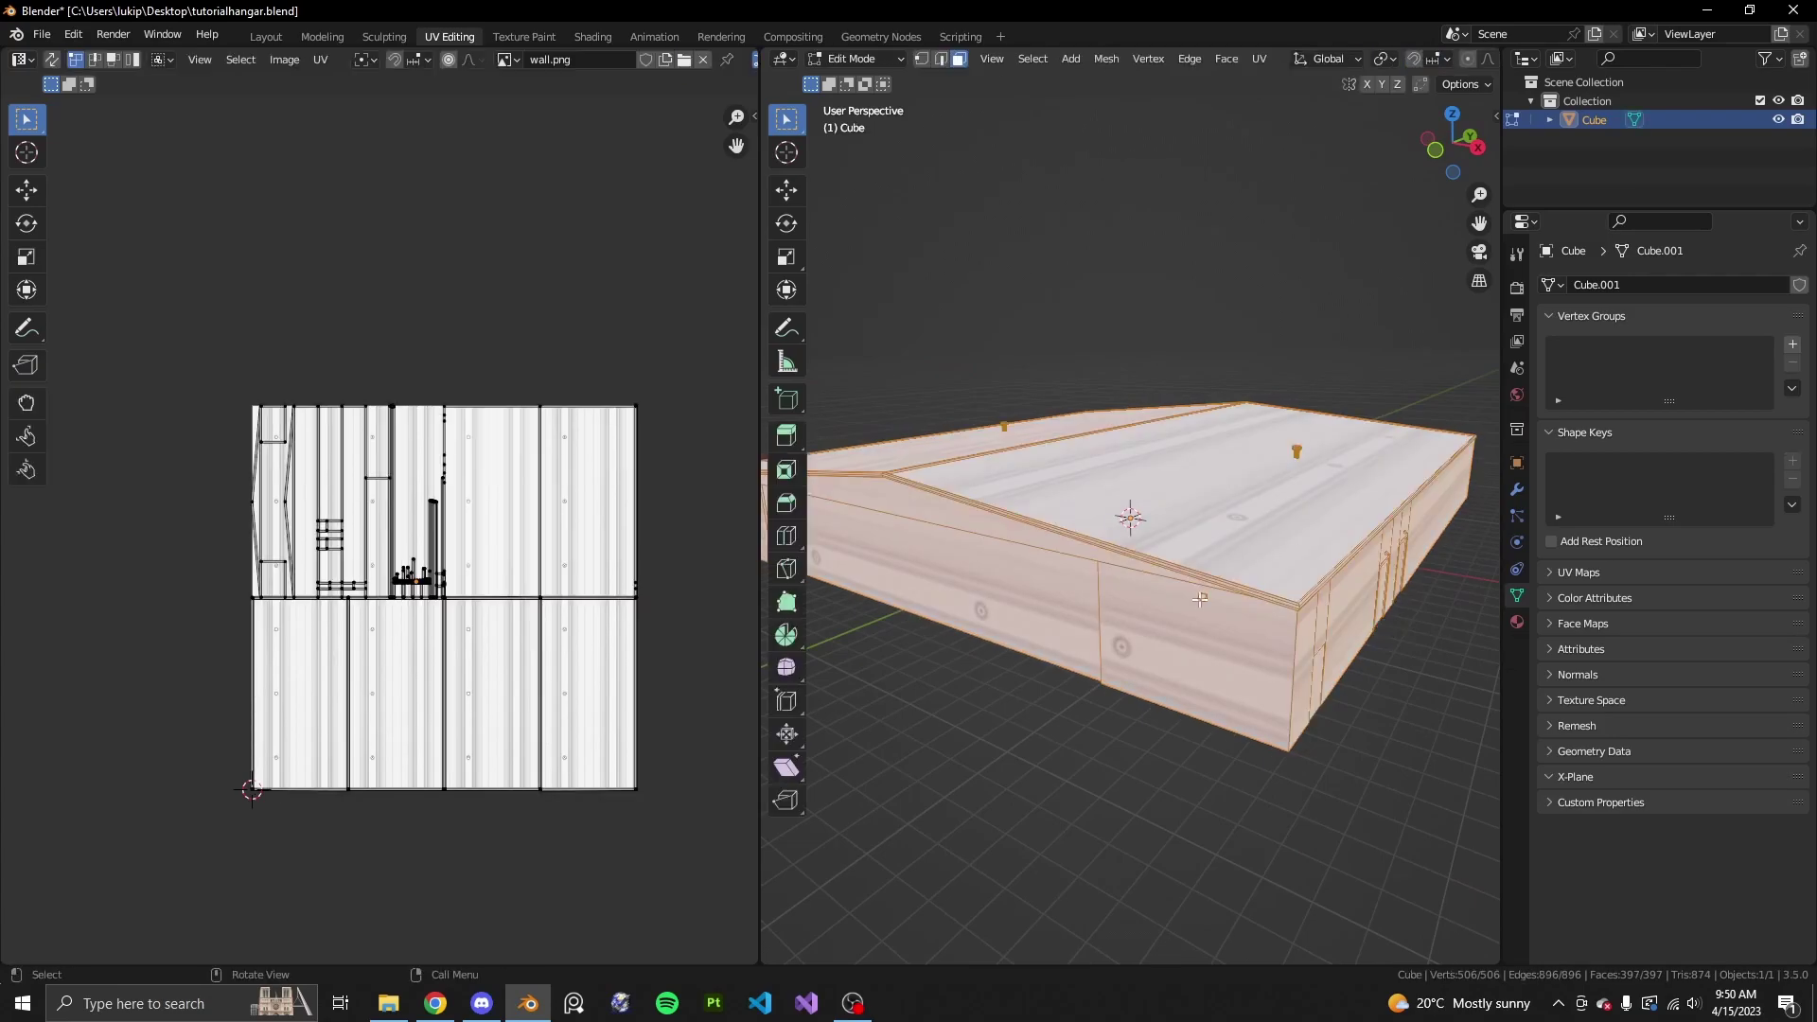
scroll(1201, 580, up, 5)
middle_drag(1248, 688, 1179, 790)
scroll(1262, 805, down, 3)
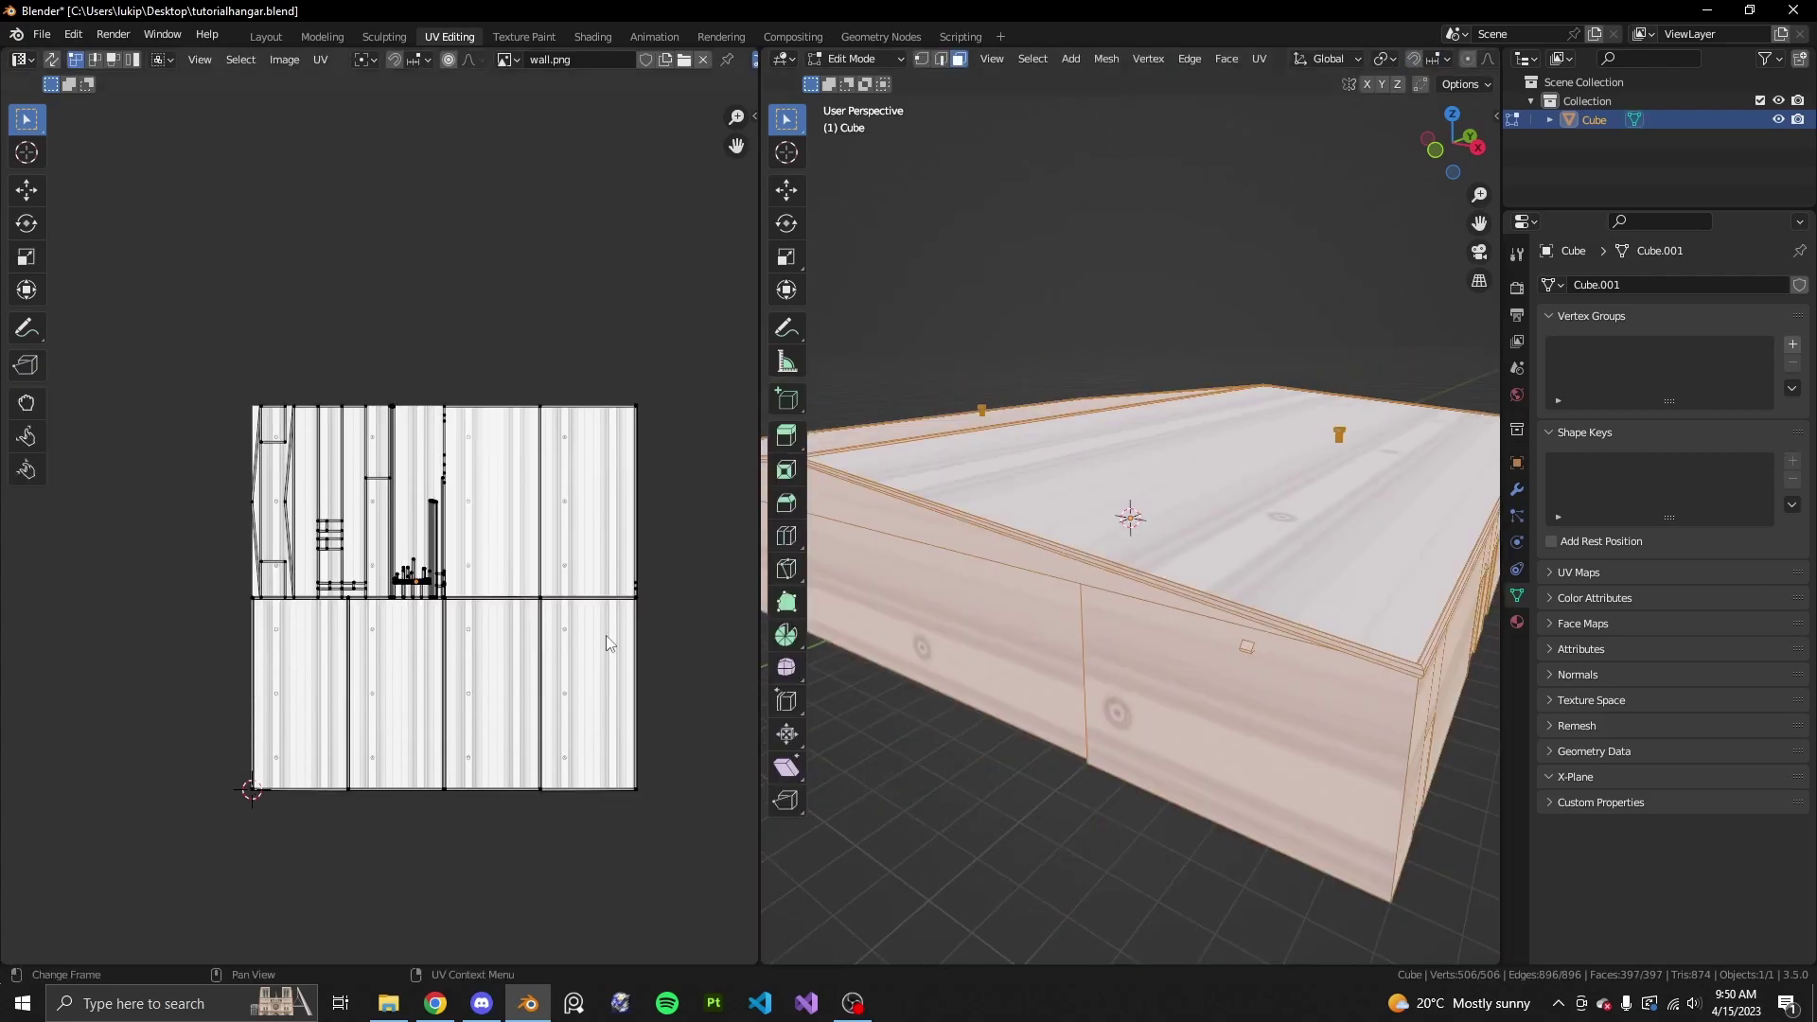
scroll(606, 634, down, 2)
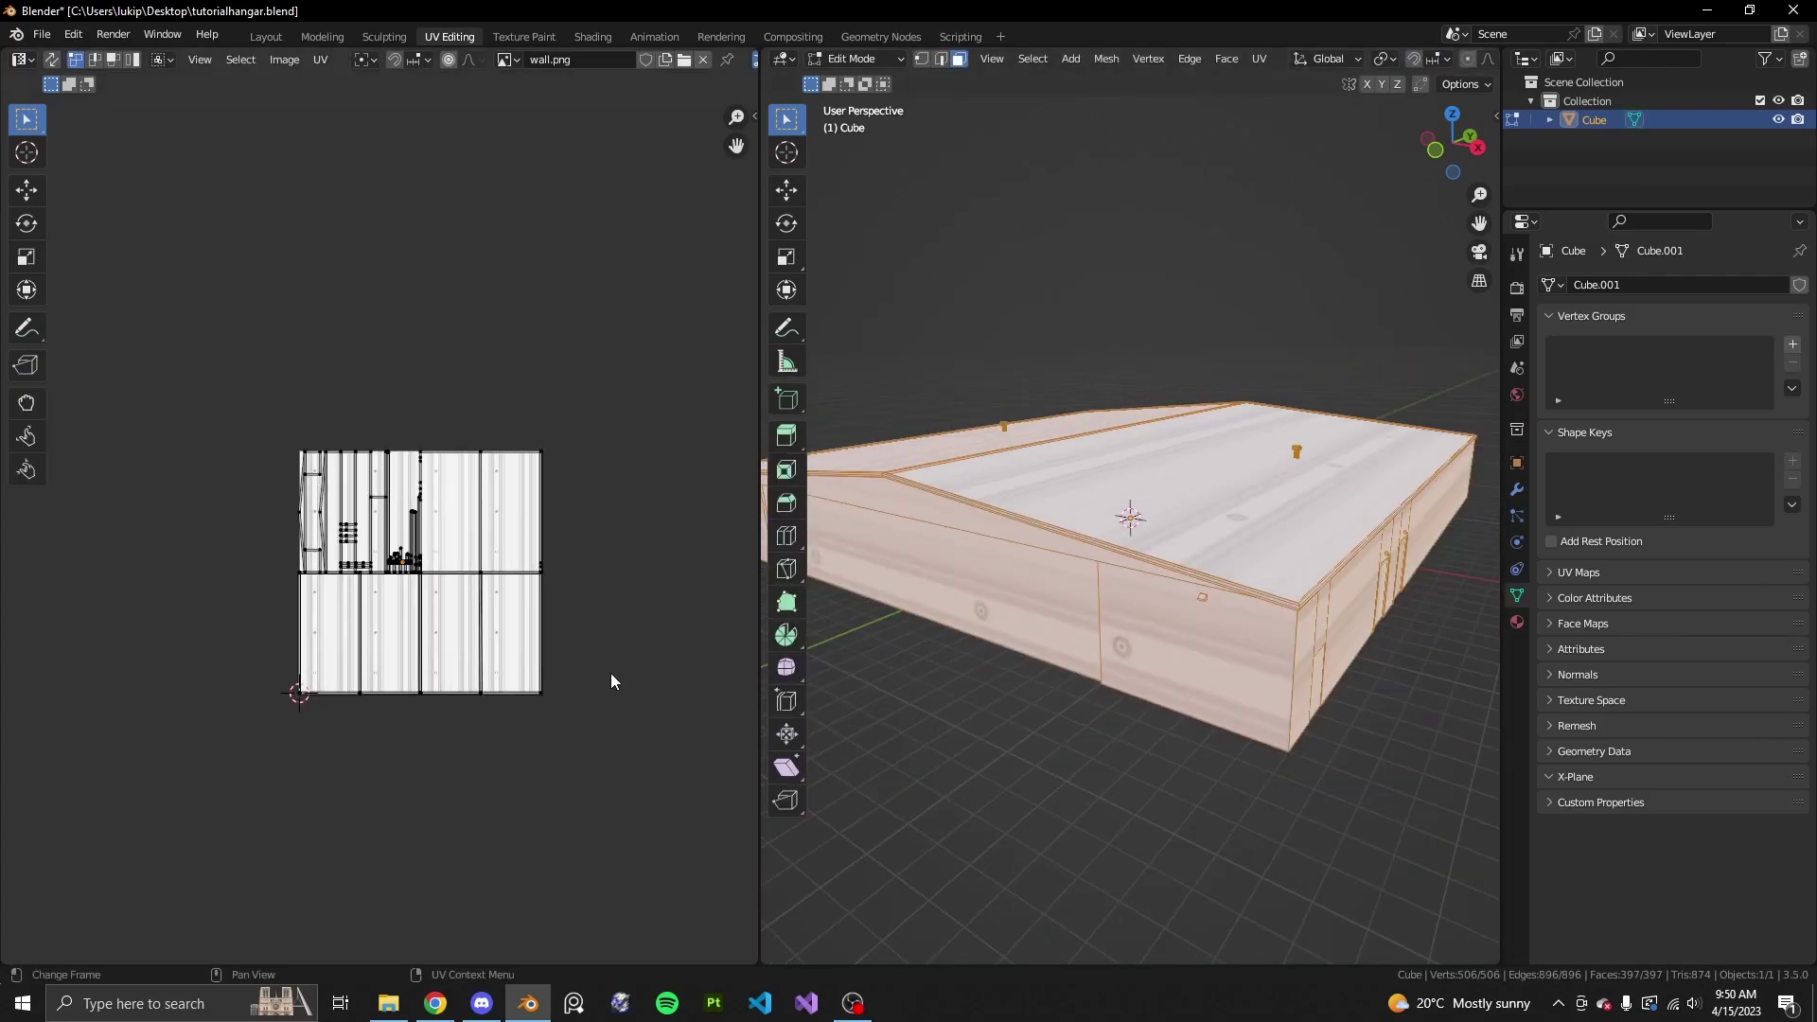
scroll(660, 653, up, 2)
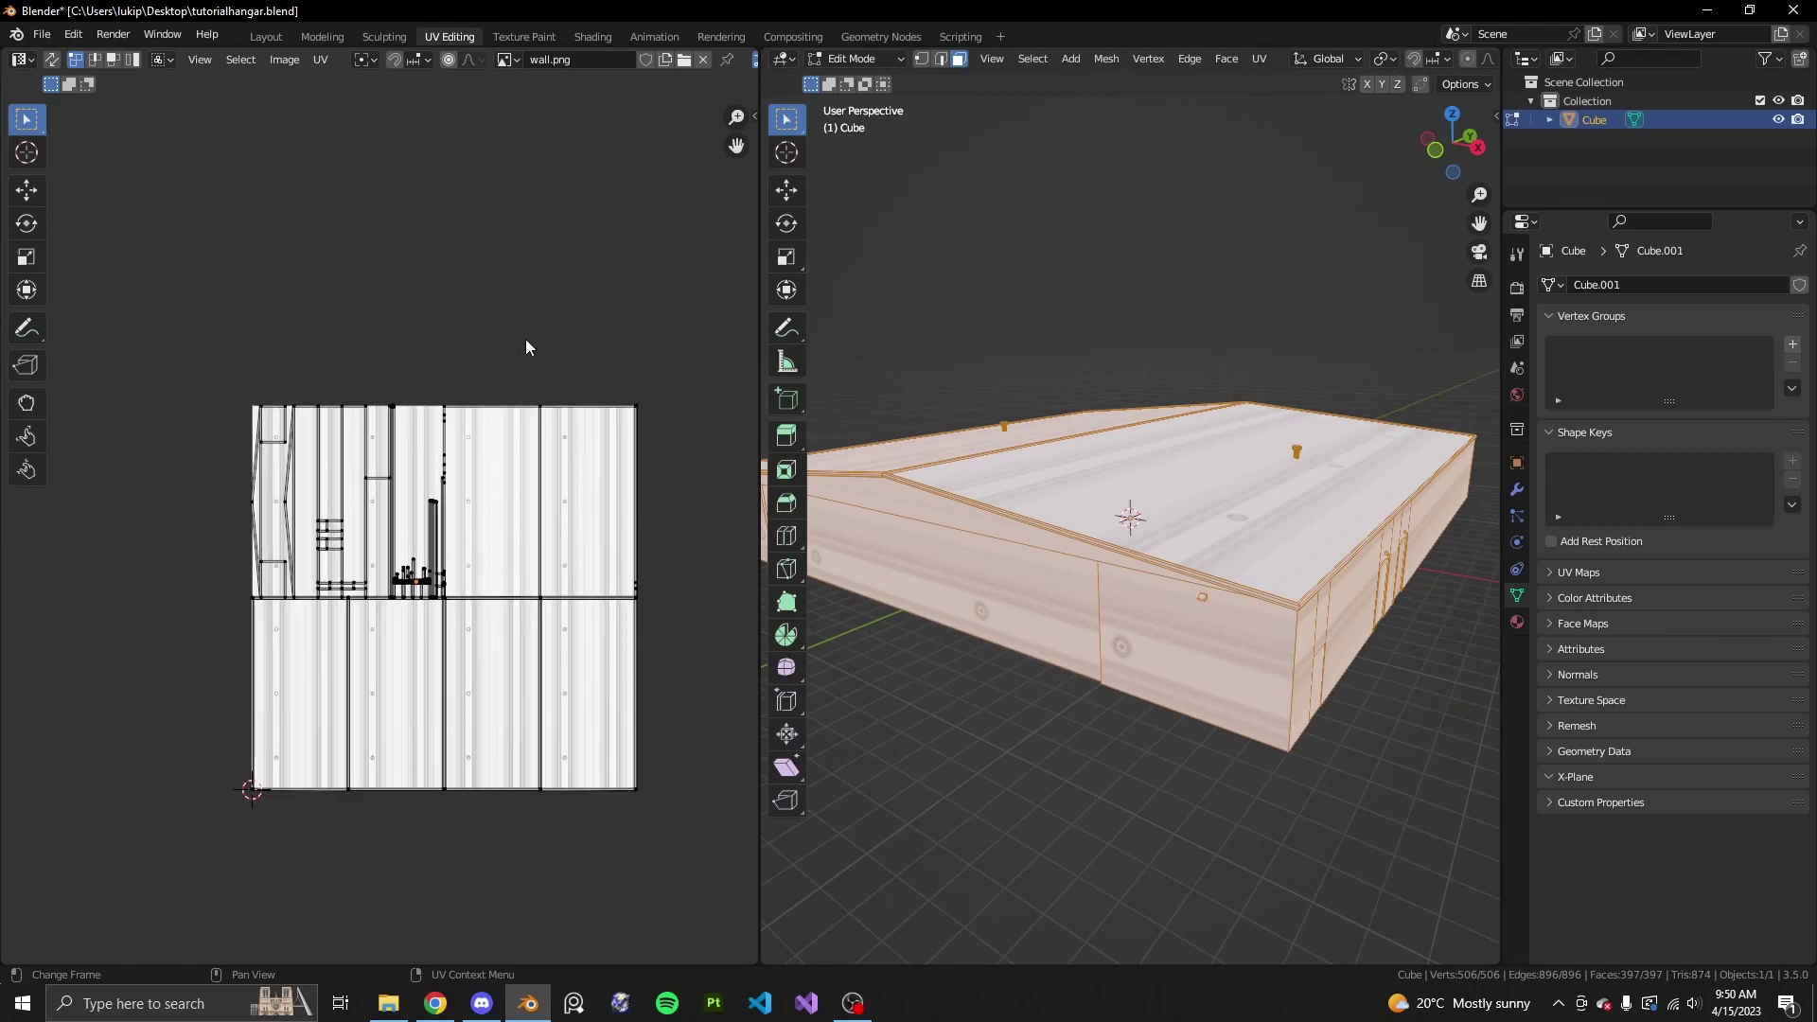
- Scale all of the hangar's UVs up about 21 times so that the wall texture tiles
scroll(526, 338, down, 6)
key(a)
key(s)
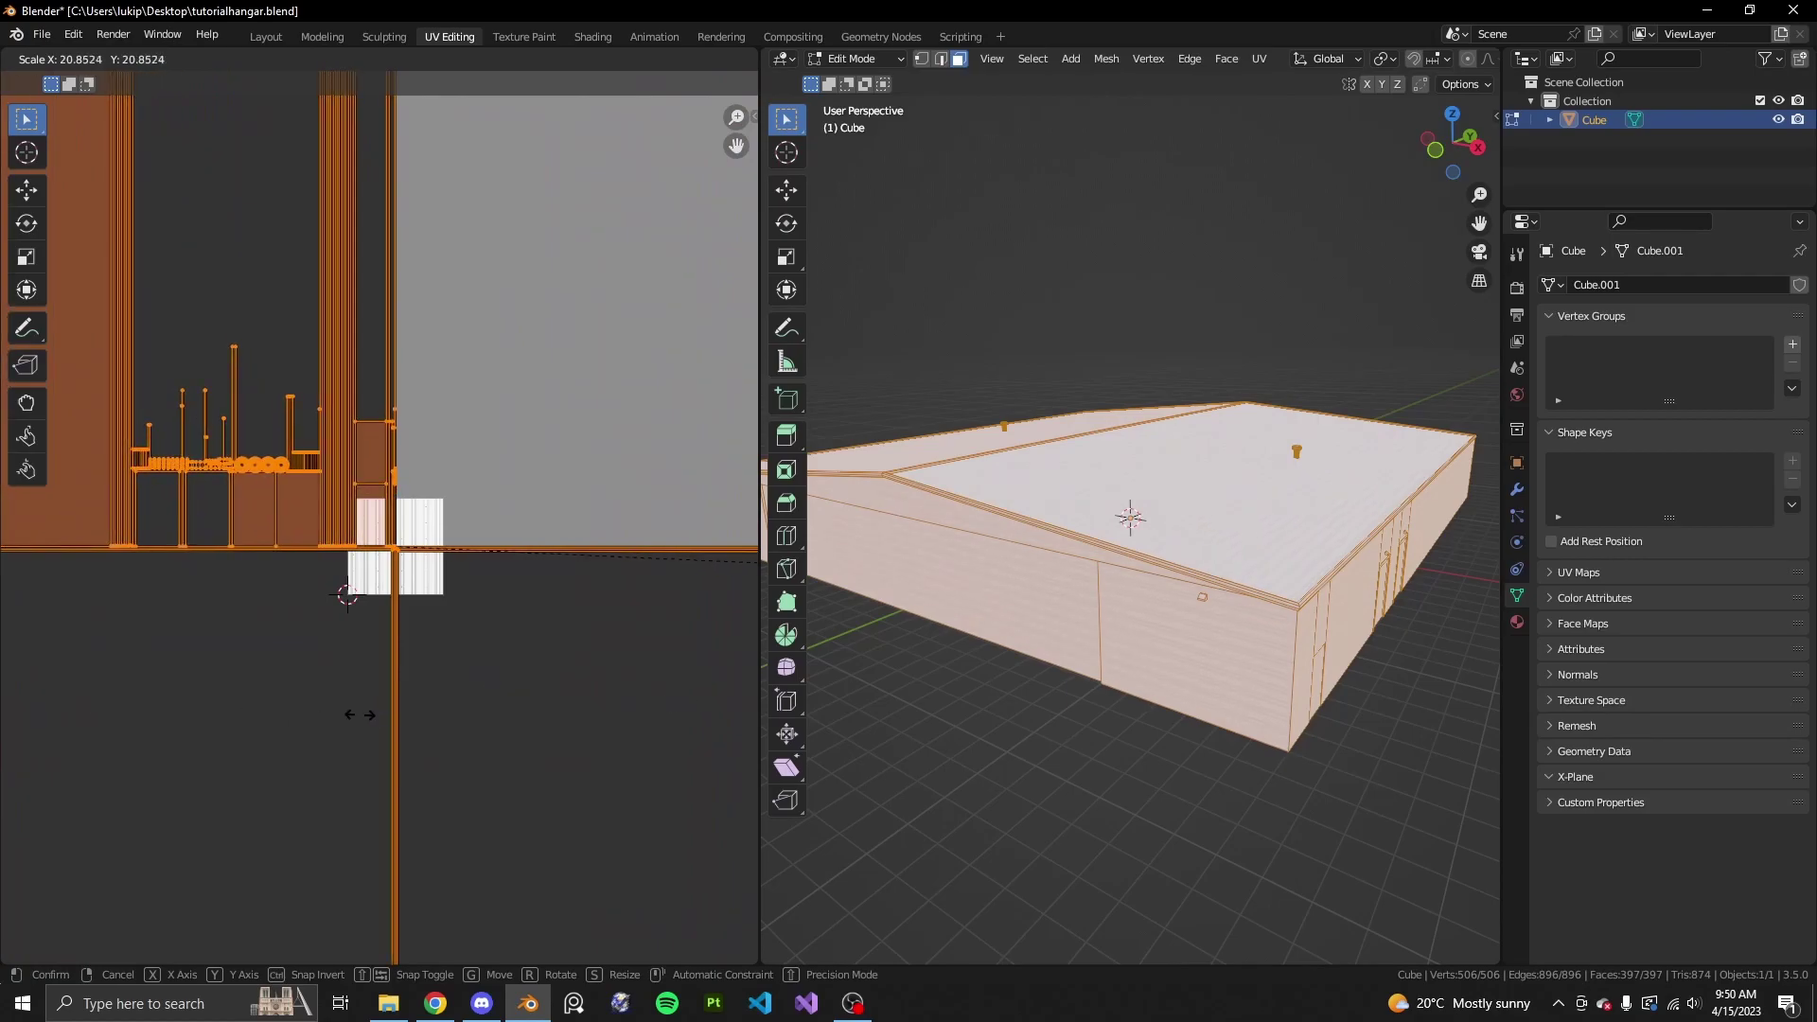
click(437, 709)
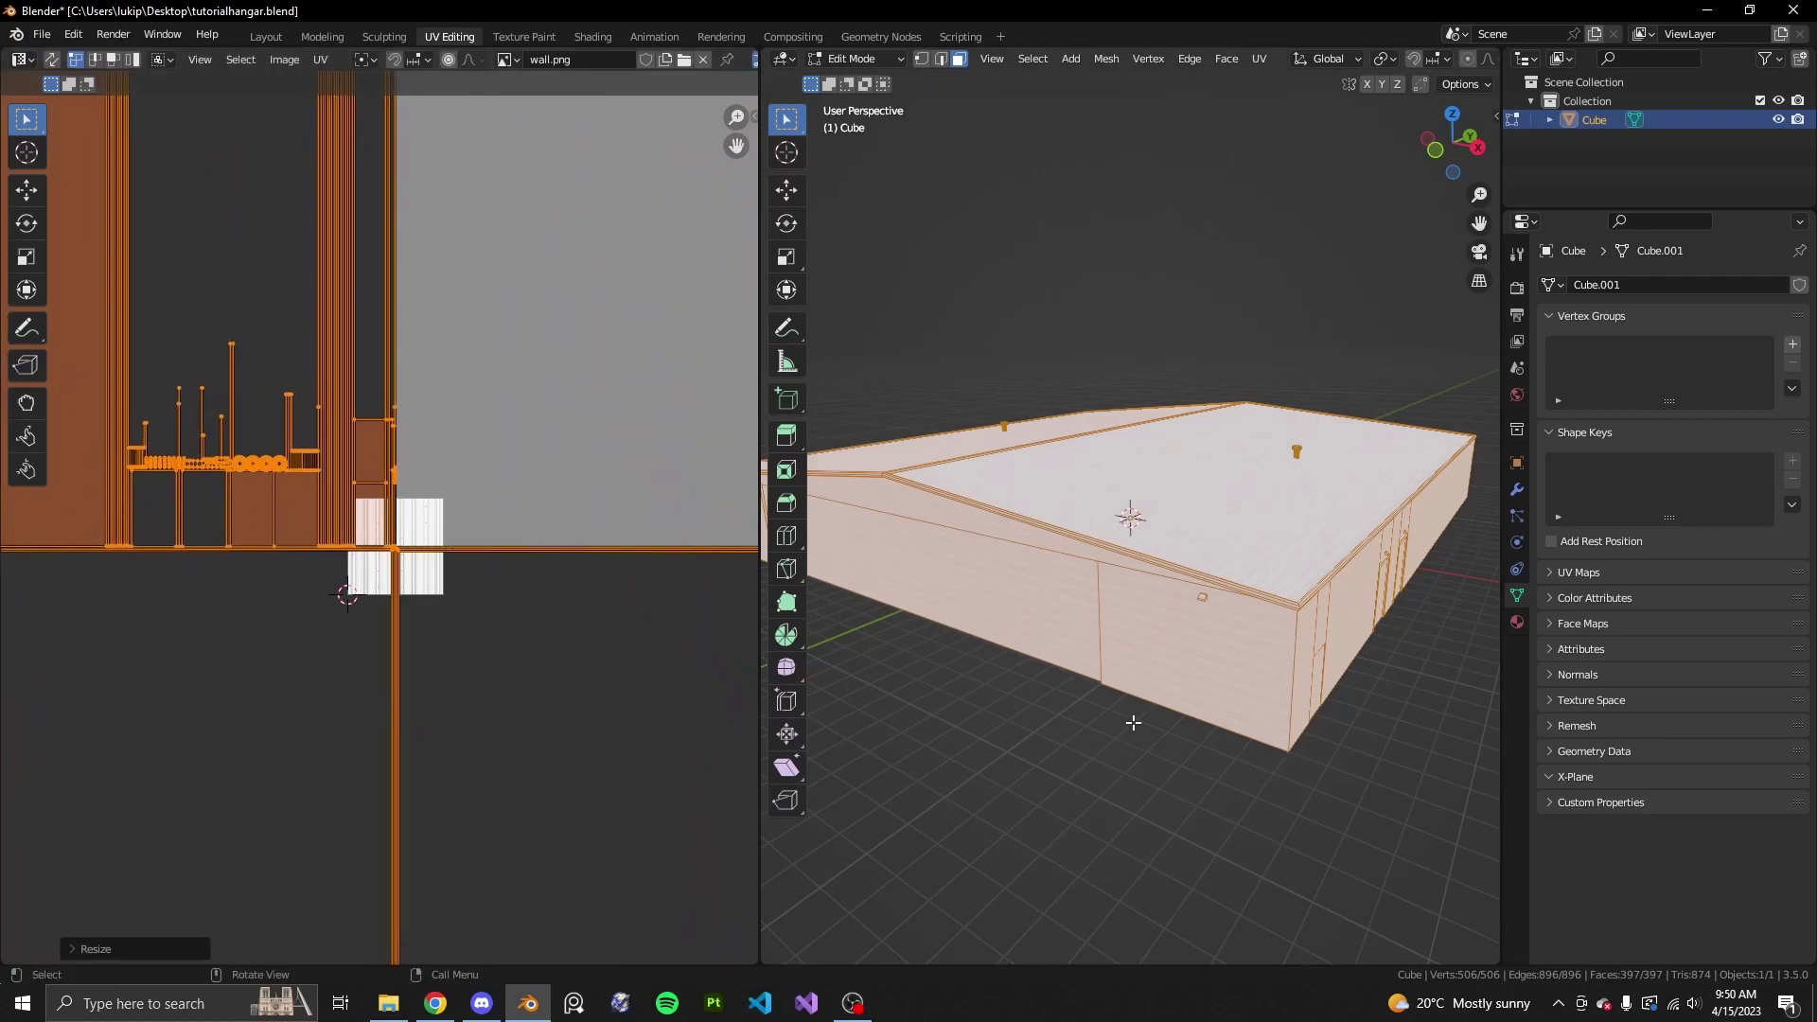
- Examine the tiled wall texture on the hangar from several angles with and without the mesh overlay
scroll(1383, 799, up, 5)
scroll(458, 637, down, 2)
scroll(1139, 705, down, 6)
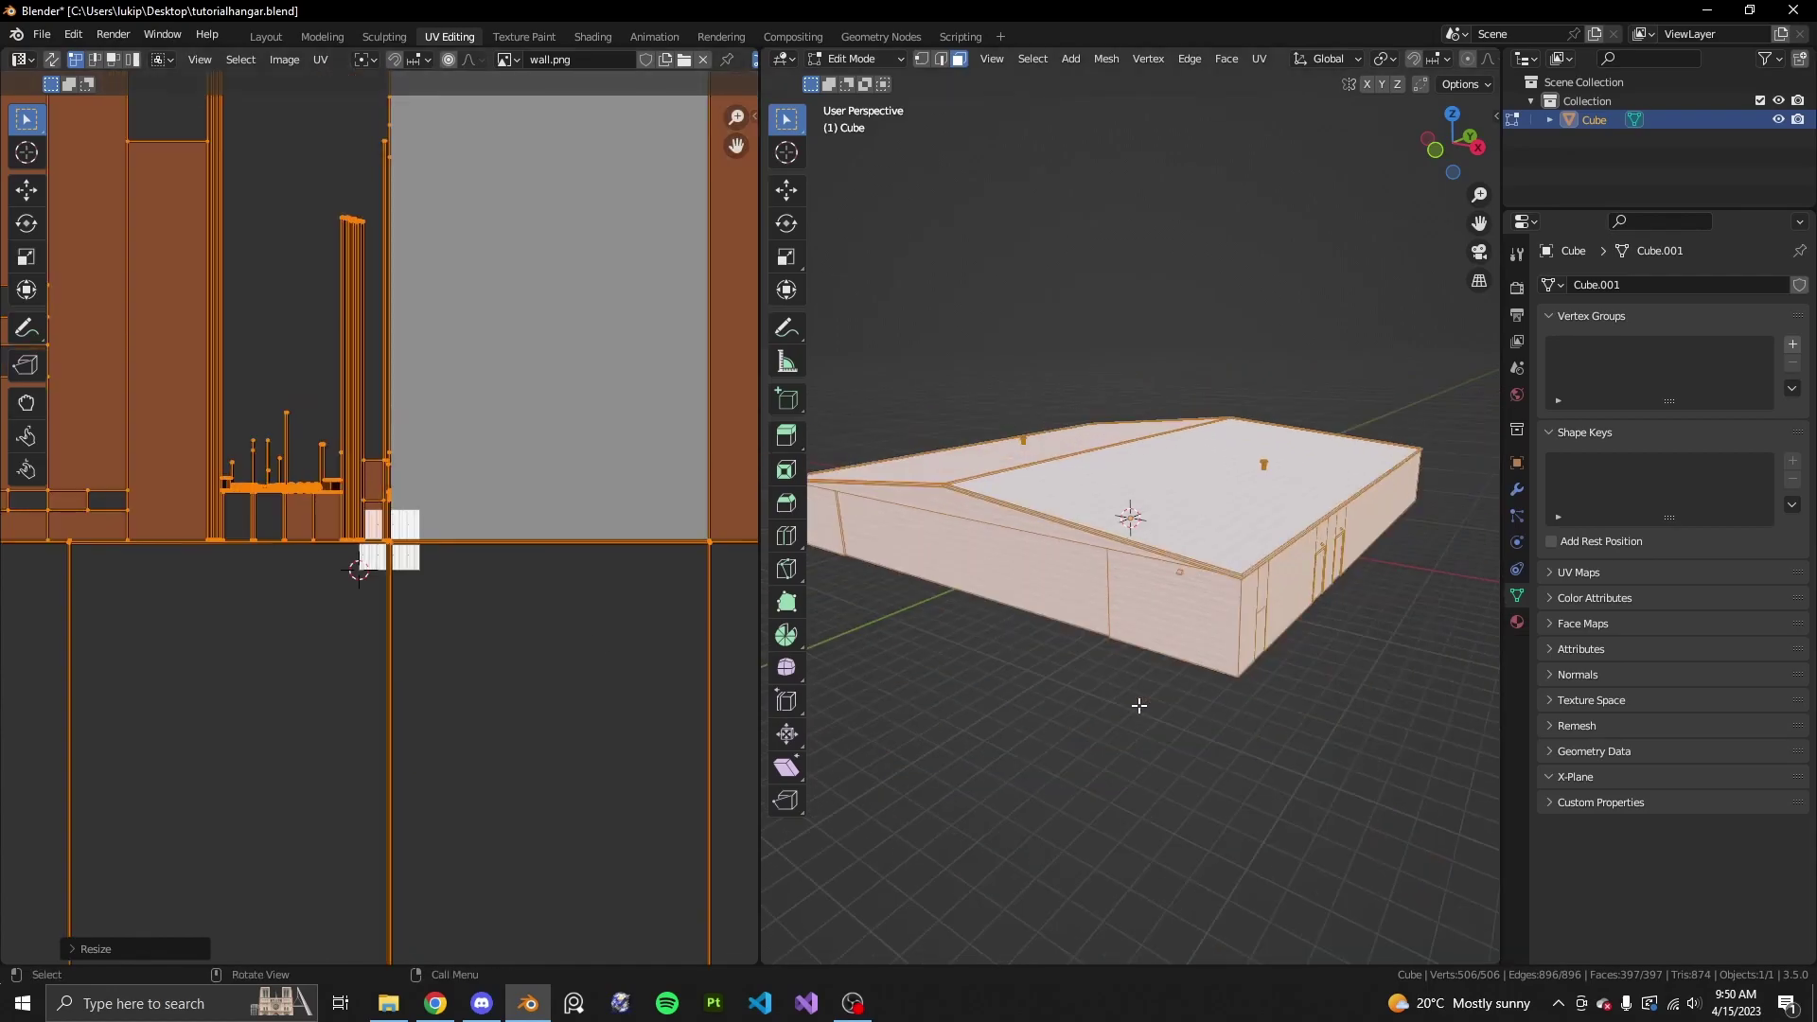
scroll(1138, 705, up, 3)
key(Tab)
middle_drag(1227, 710, 1221, 722)
key(Tab)
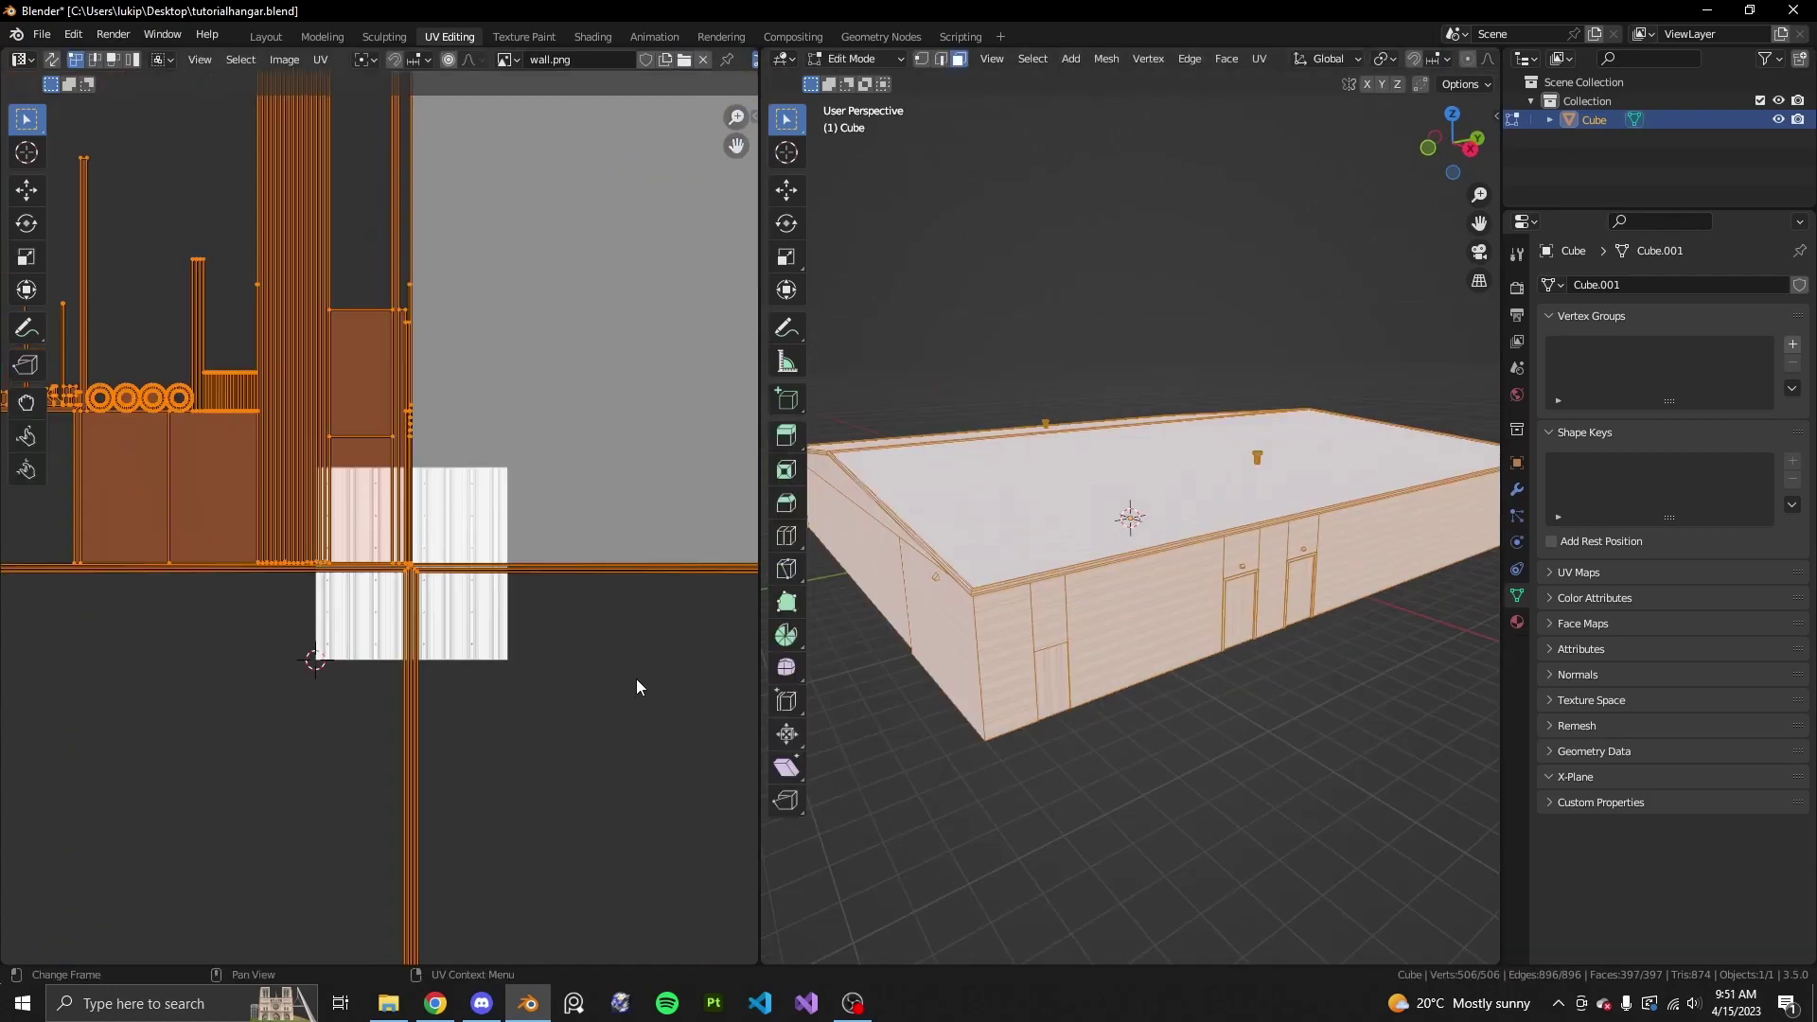
- Examine the direction of the texture's stripes on the hangar walls at close range
key(r)
key(Escape)
scroll(1271, 716, up, 4)
scroll(1270, 717, down, 4)
scroll(1270, 712, up, 2)
key(Tab)
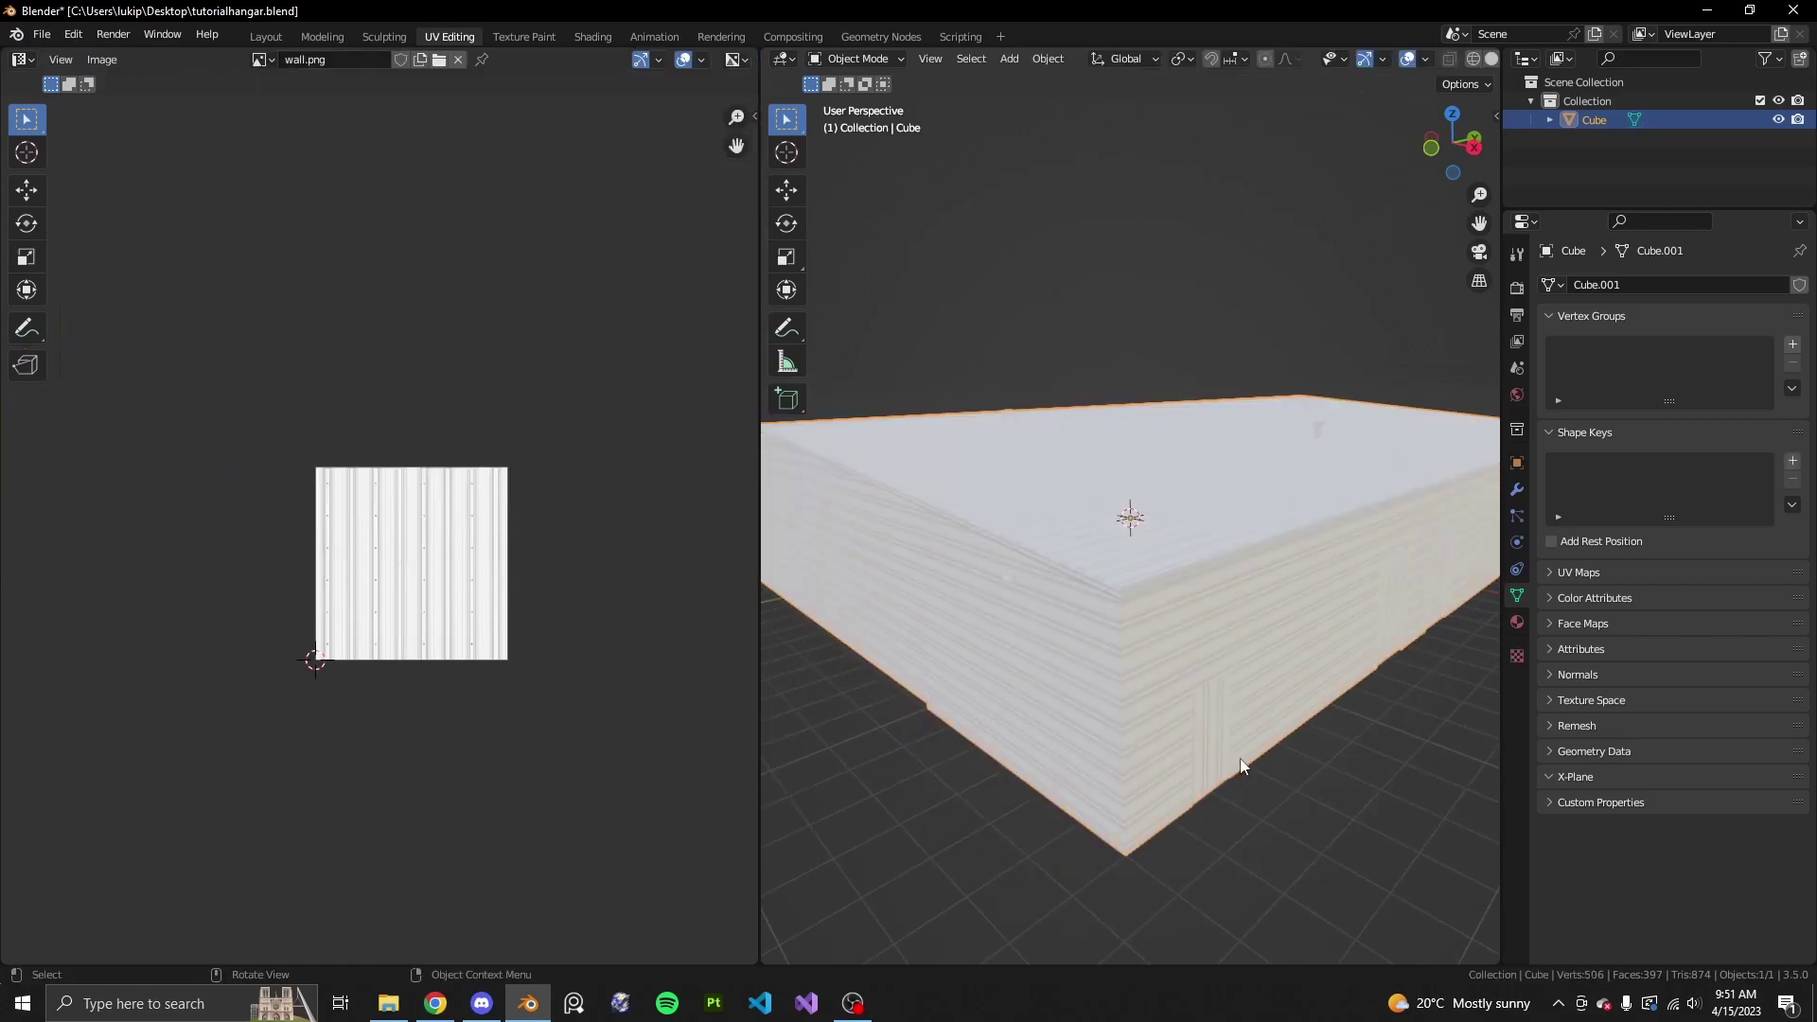
scroll(1263, 613, down, 3)
key(Tab)
scroll(1263, 606, up, 2)
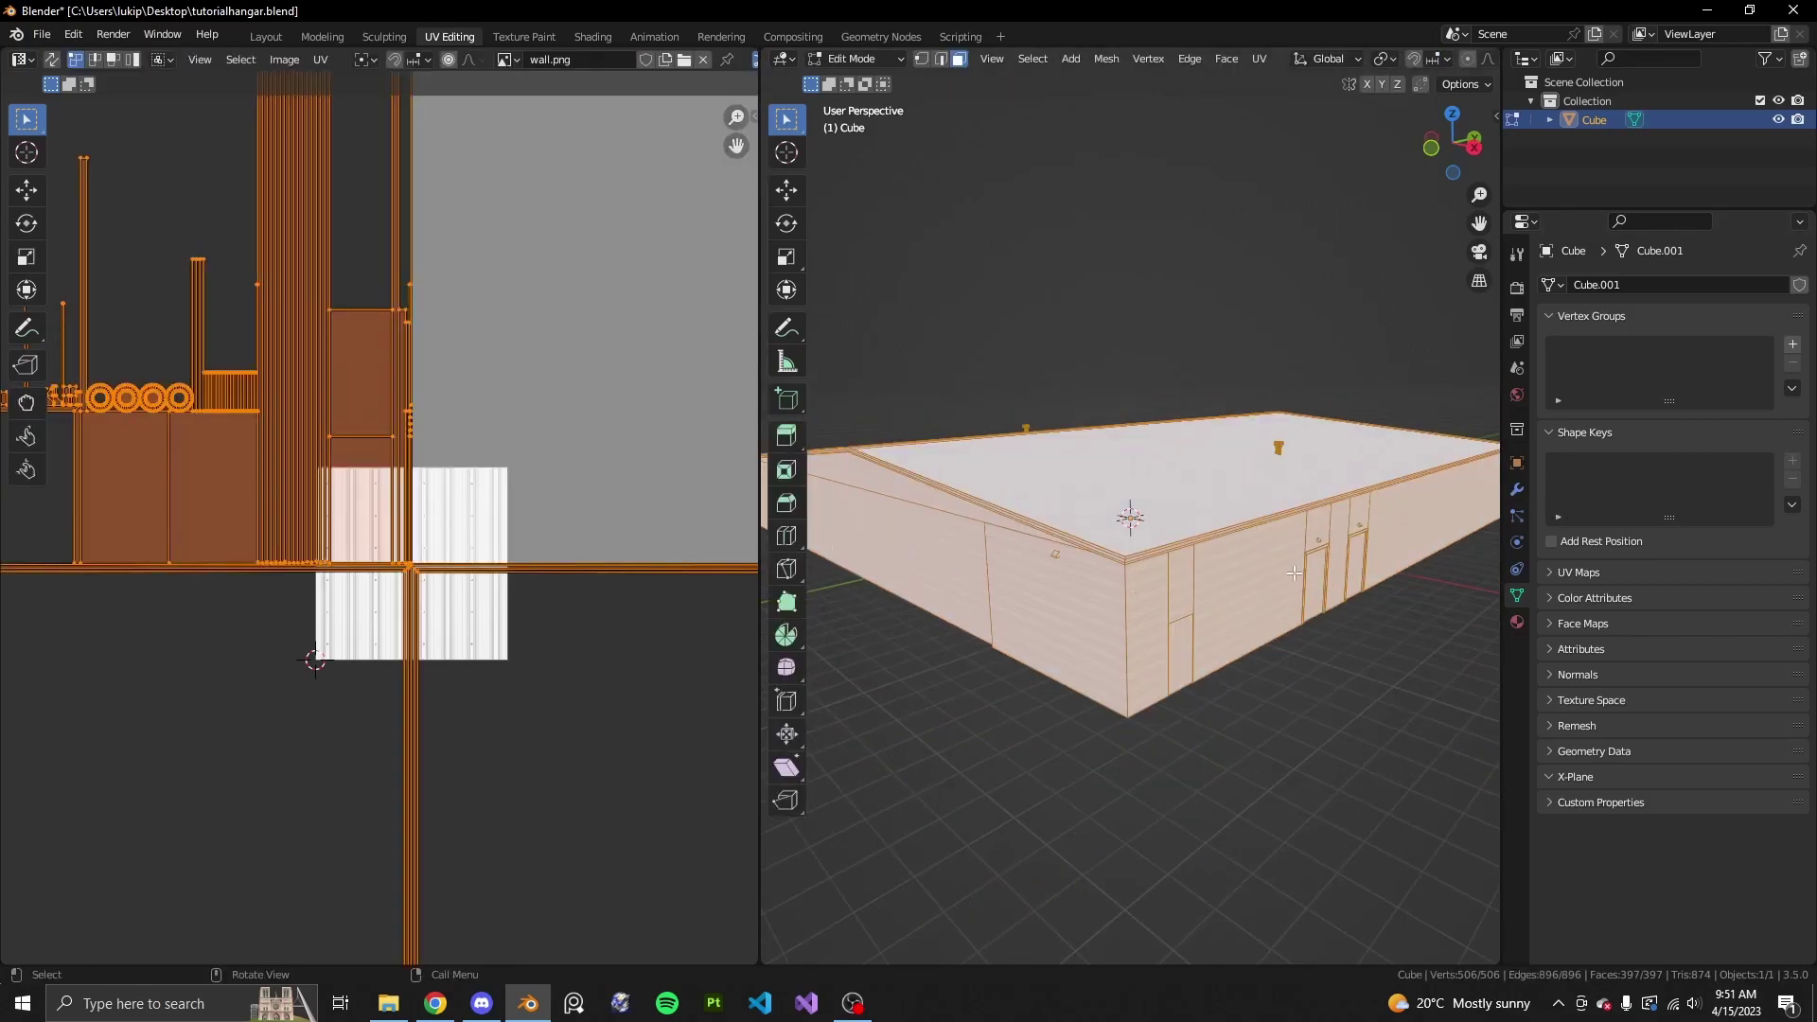
scroll(1197, 602, up, 2)
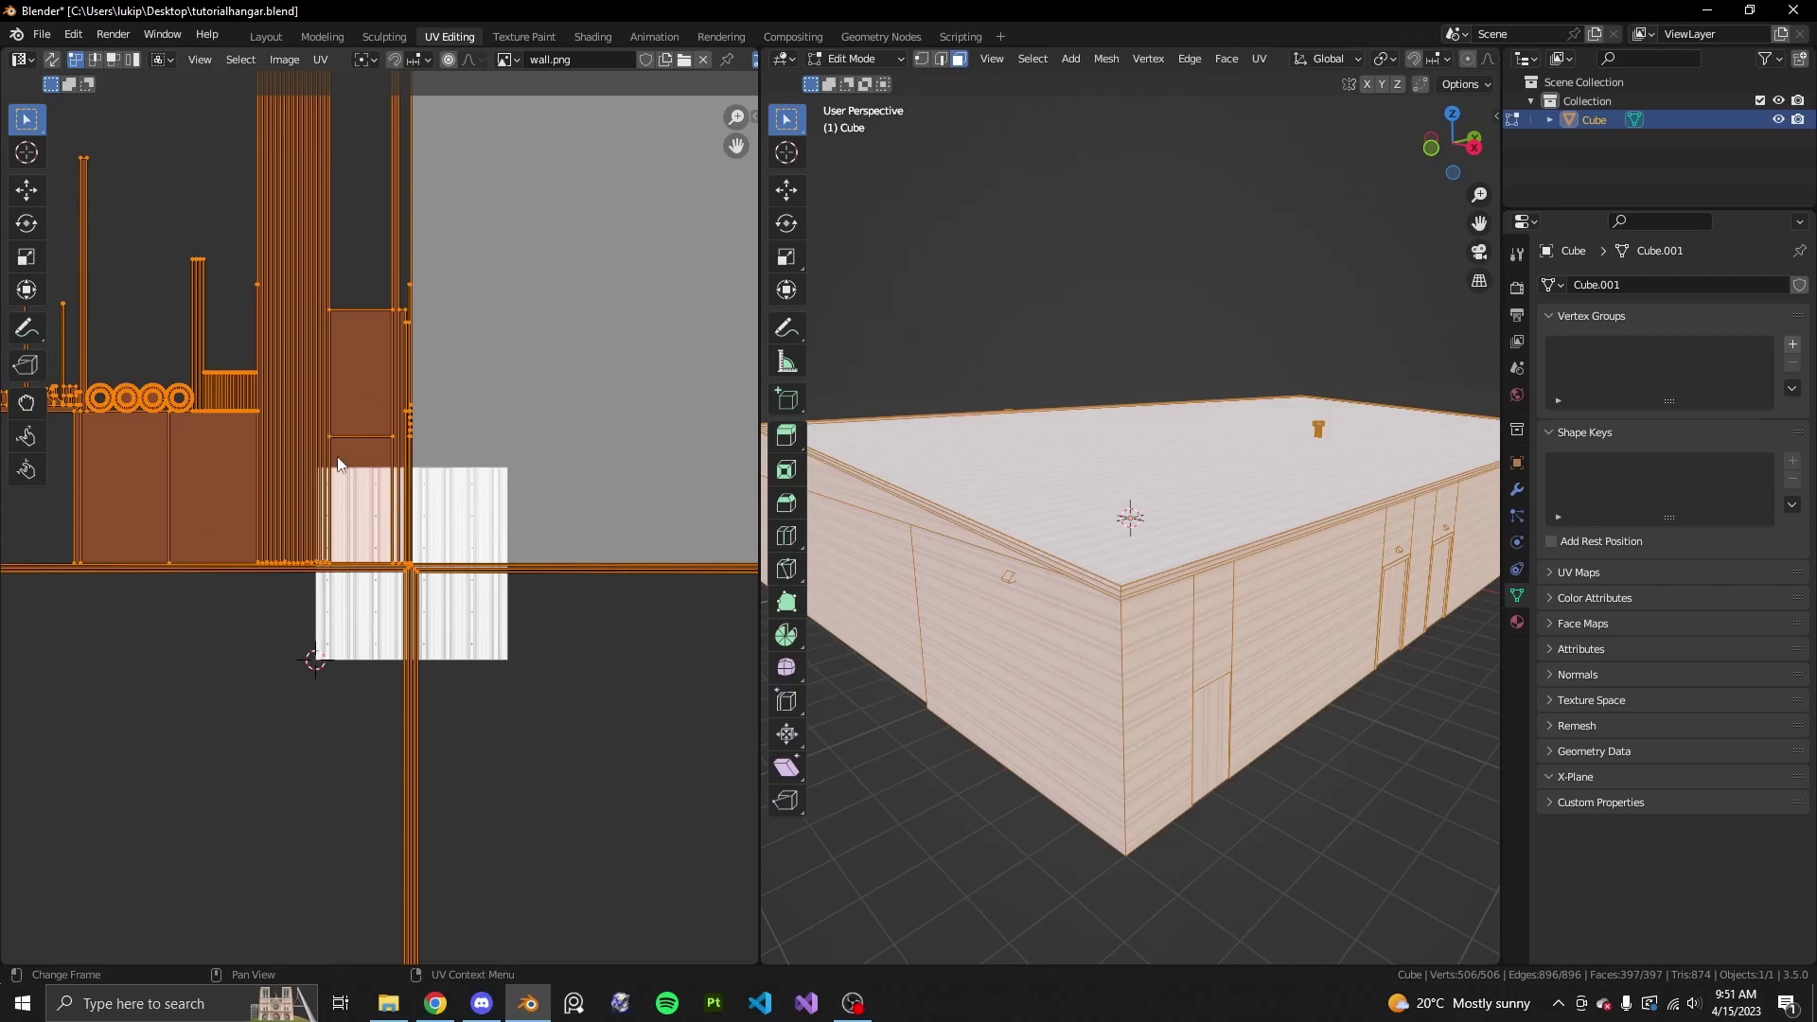
- Rotate all of the hangar's UVs by 90° so that the wall stripes run vertically
text(r90)
key(Return)
key(Tab)
middle_drag(1343, 606, 1341, 749)
- Clear the face selection and examine the rotated wall texture around the hangar in Object Mode
key(Tab)
click(1350, 746)
scroll(1350, 746, down, 4)
click(1403, 737)
middle_drag(1079, 774, 1266, 621)
scroll(1162, 757, up, 3)
key(Tab)
scroll(1259, 615, up, 4)
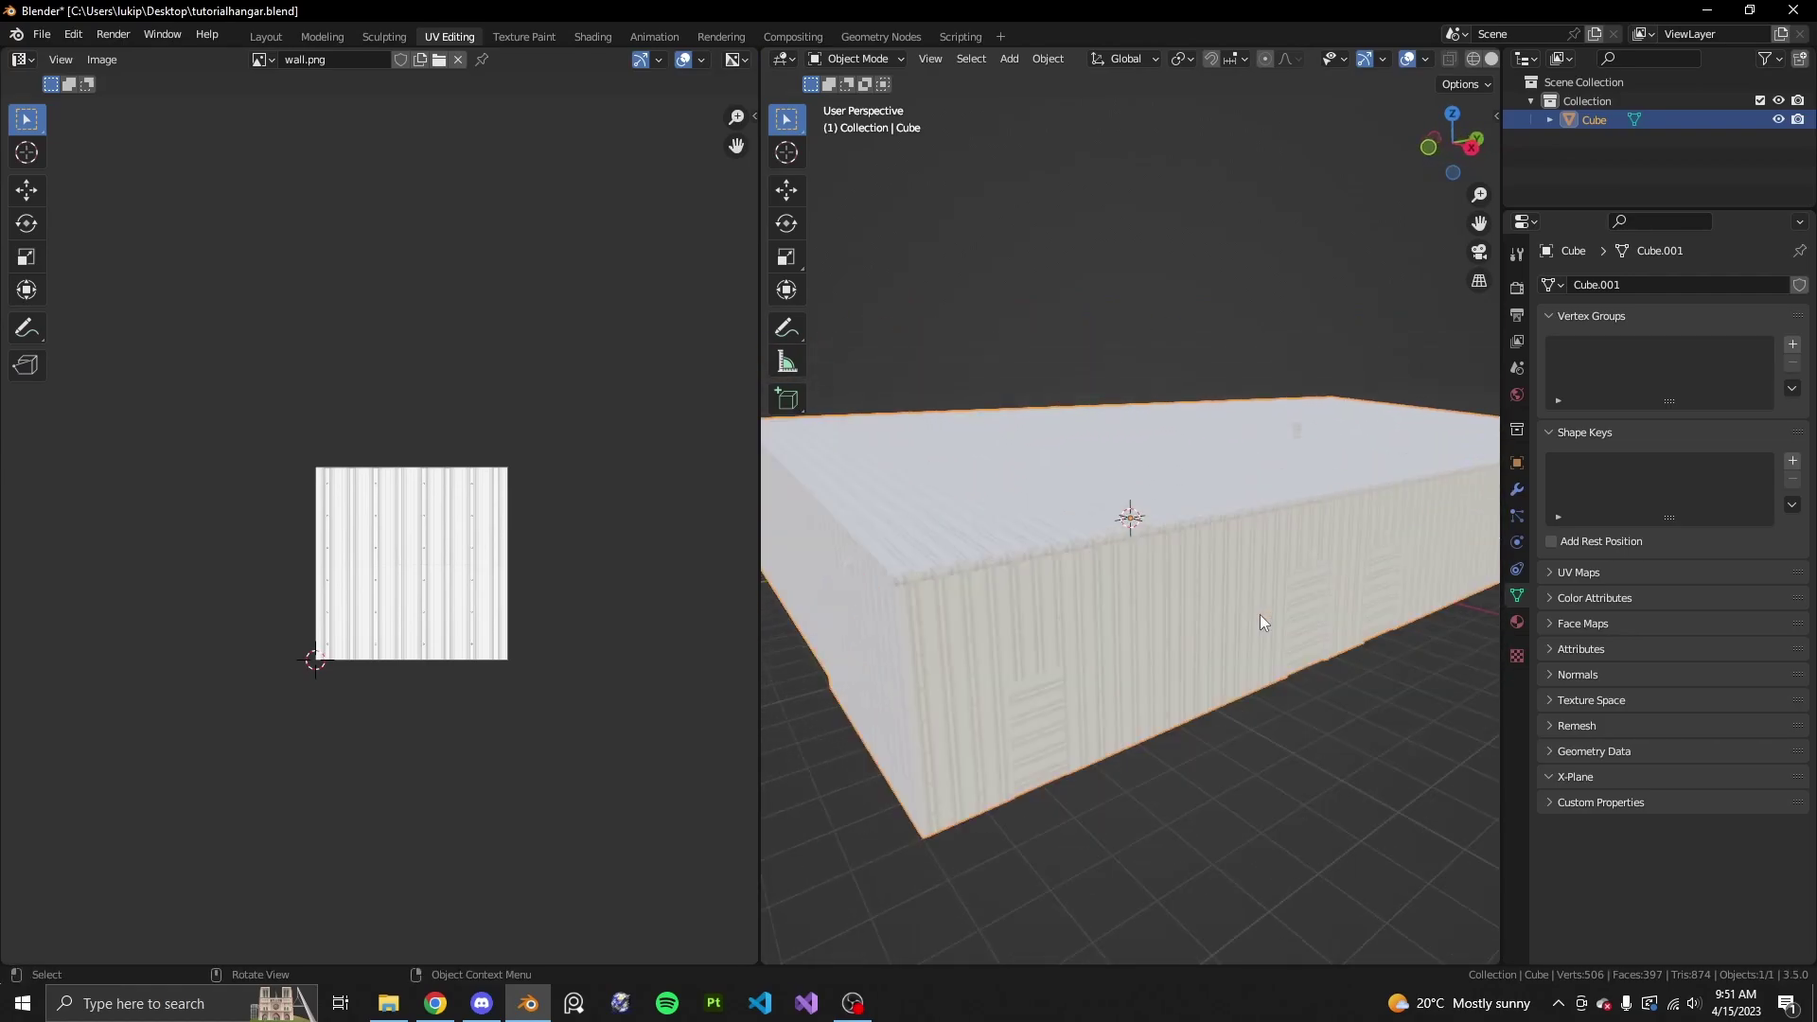
- In the Layout workspace, add a second material slot to the hangar with a new material named door
click(265, 38)
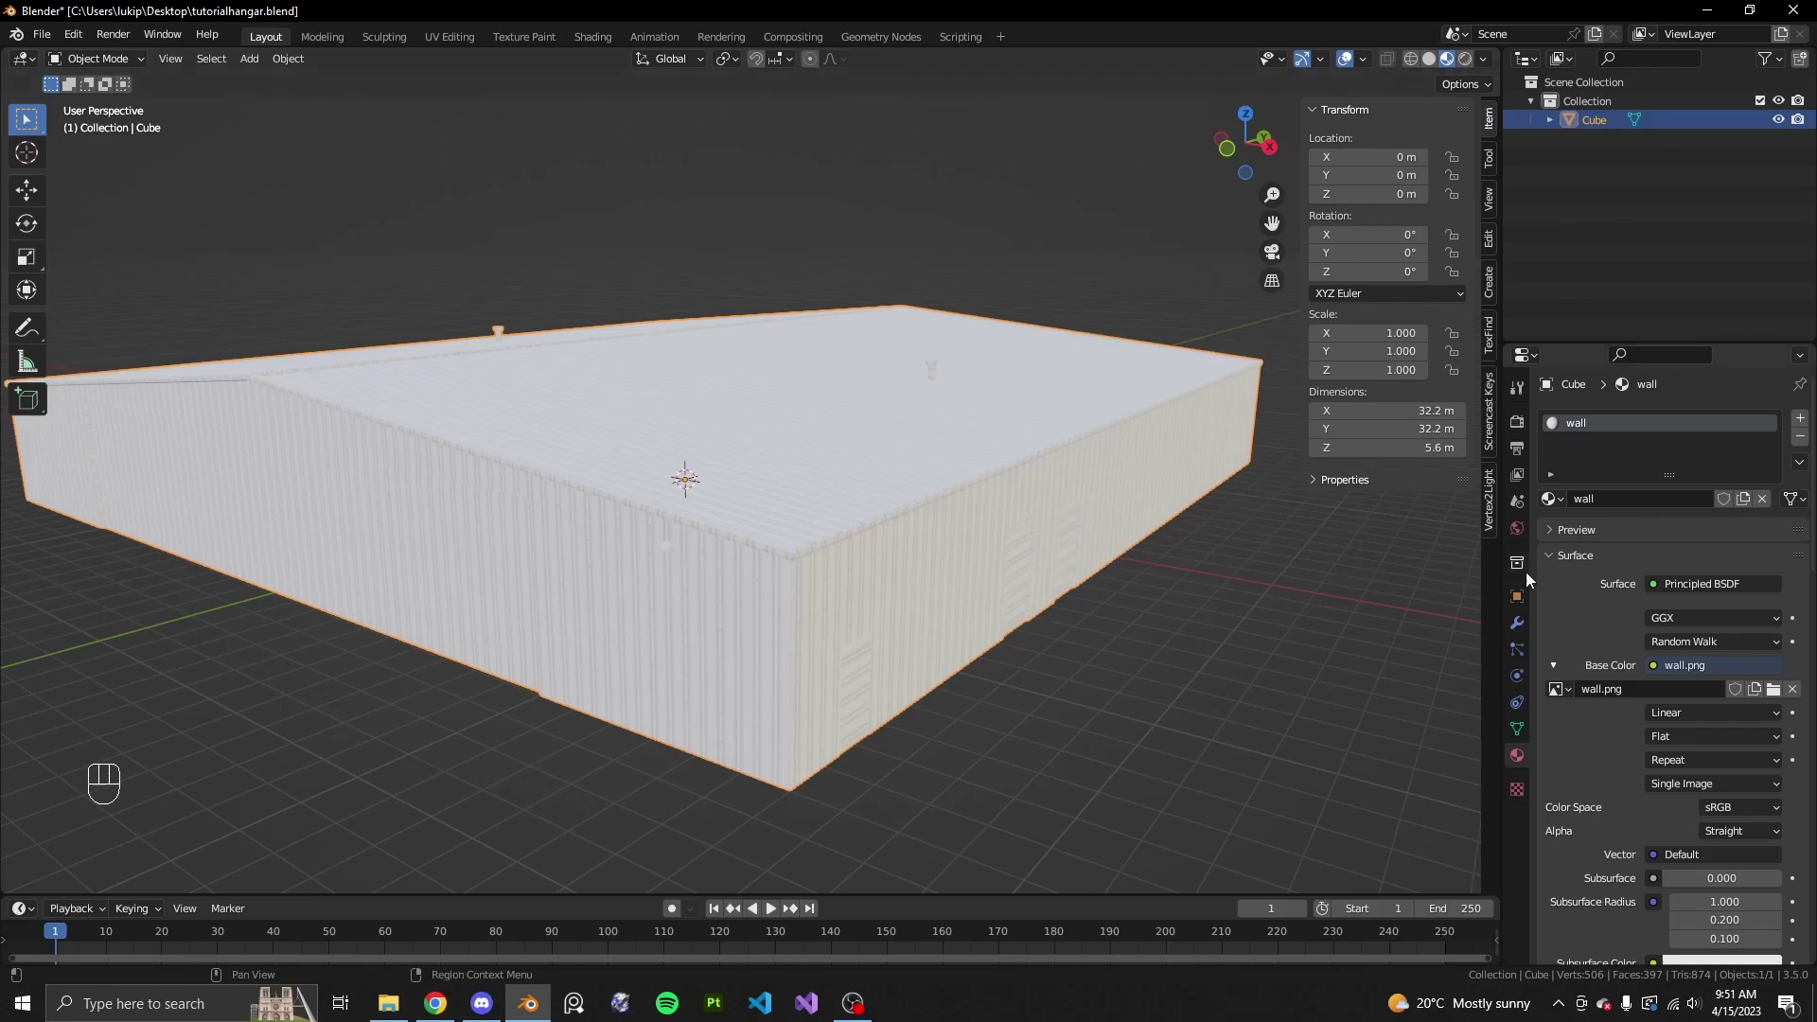
click(1798, 419)
click(1622, 529)
click(1622, 530)
text(door)
key(Return)
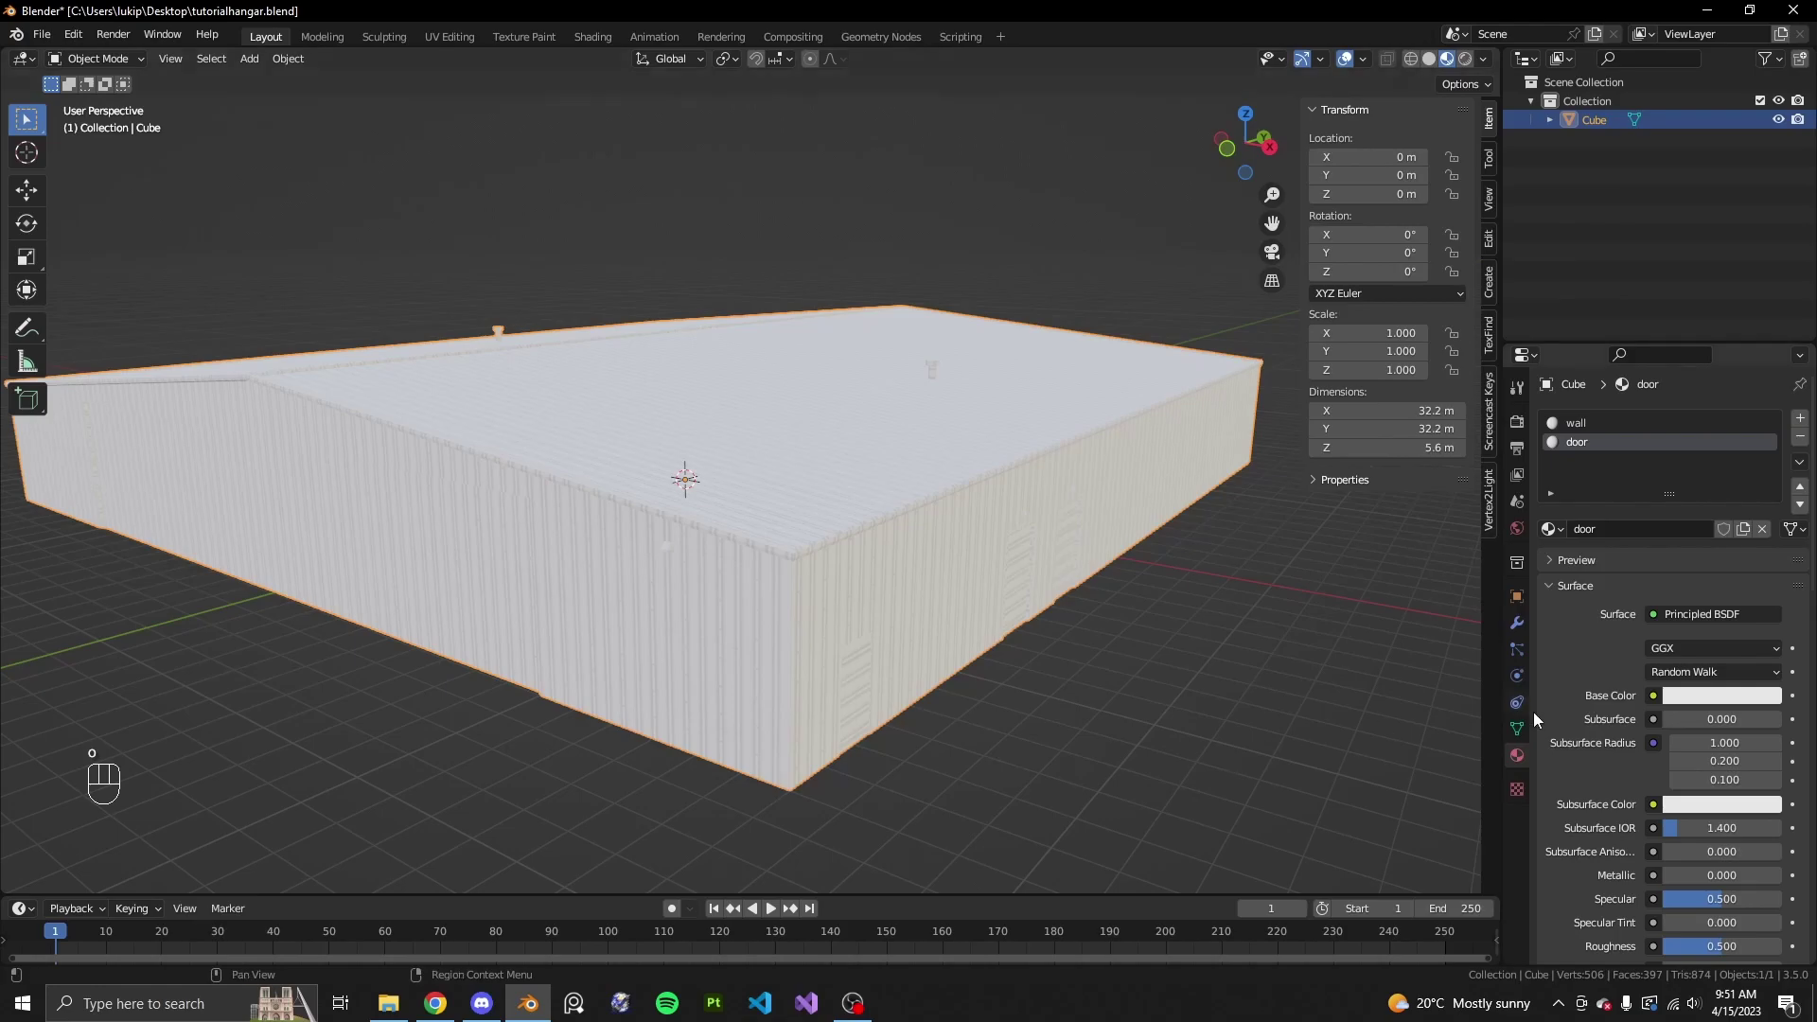
- Give the door material an Image Texture base color using whitedoor.jpg from the tutorialbuildingtextures folder
click(1655, 696)
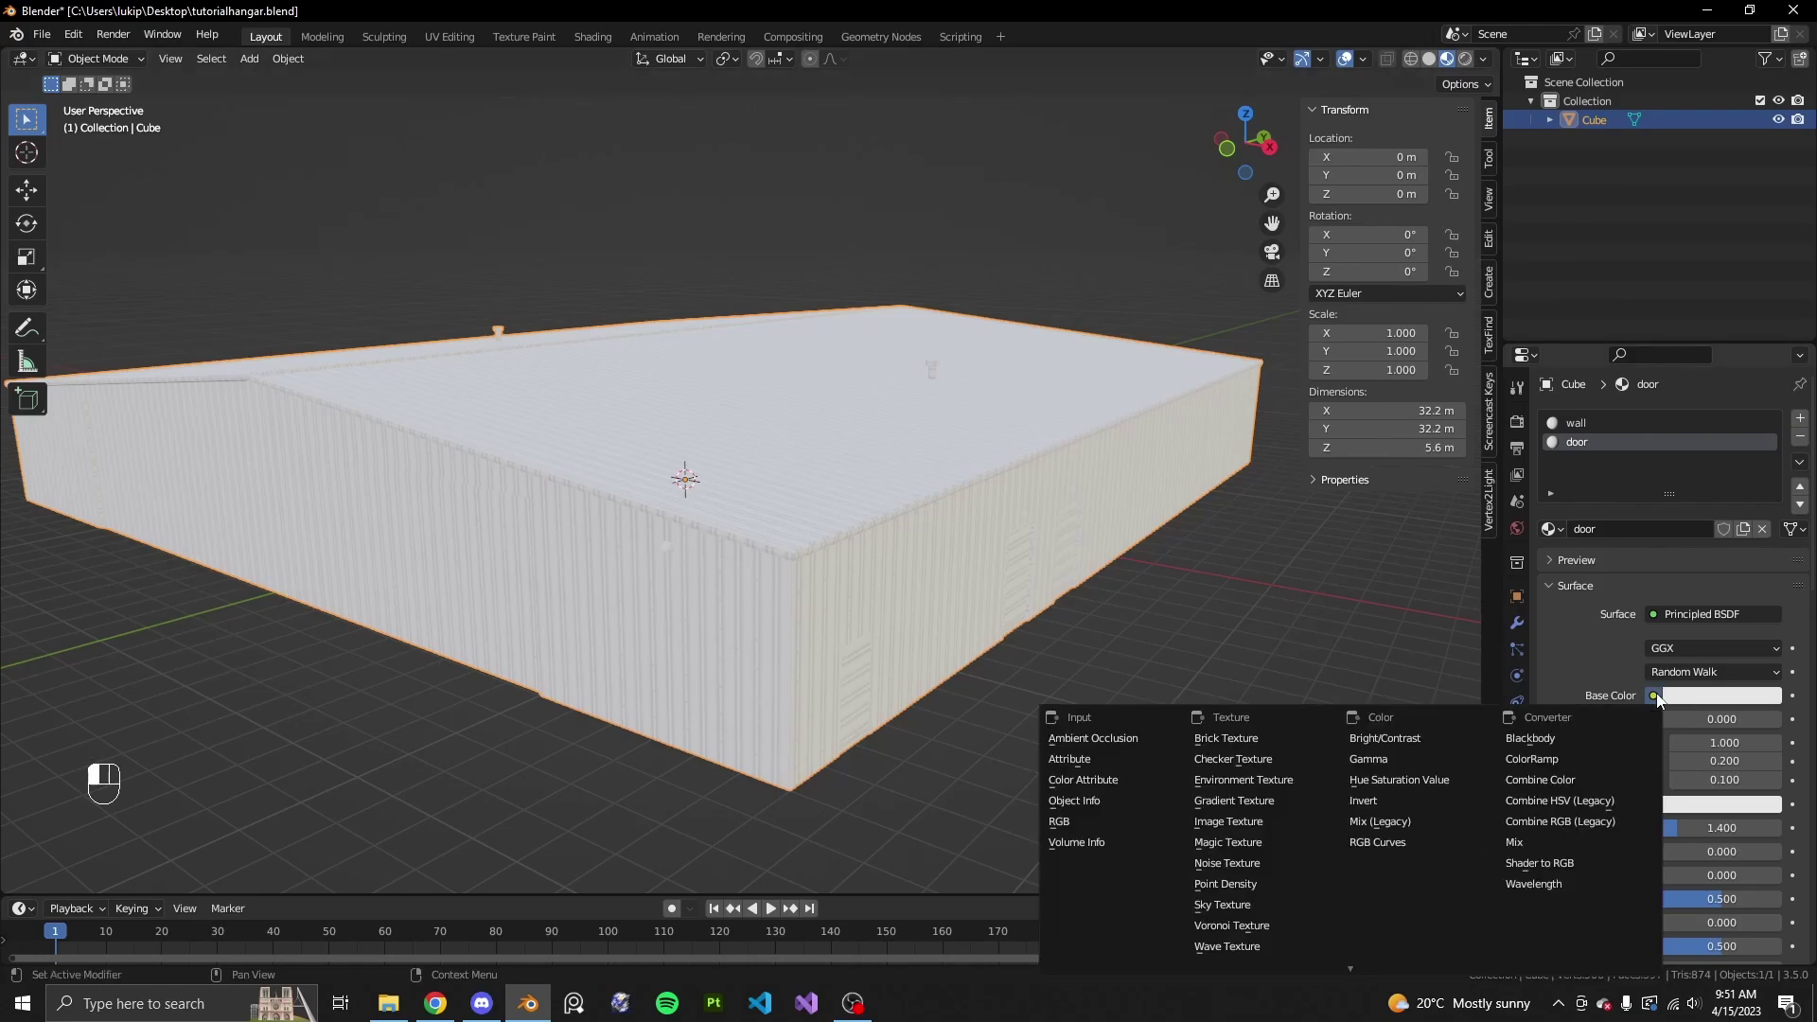
click(1264, 820)
click(1732, 716)
click(507, 683)
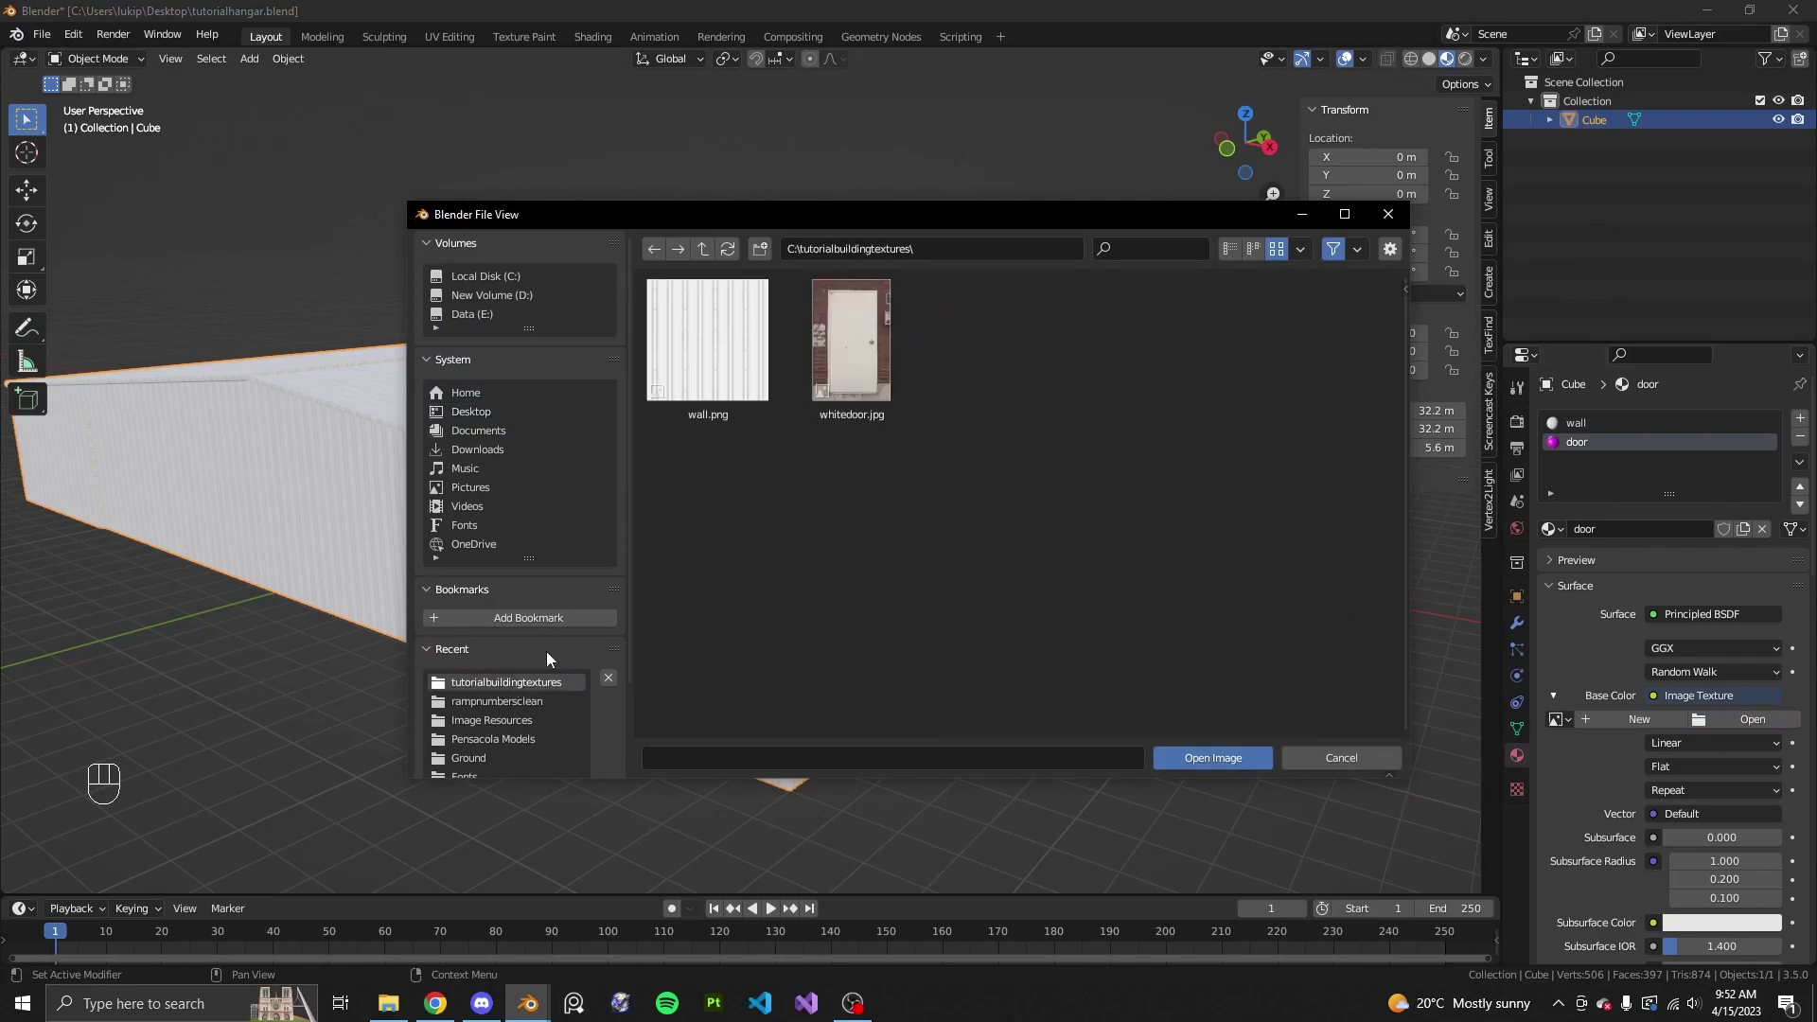
click(831, 342)
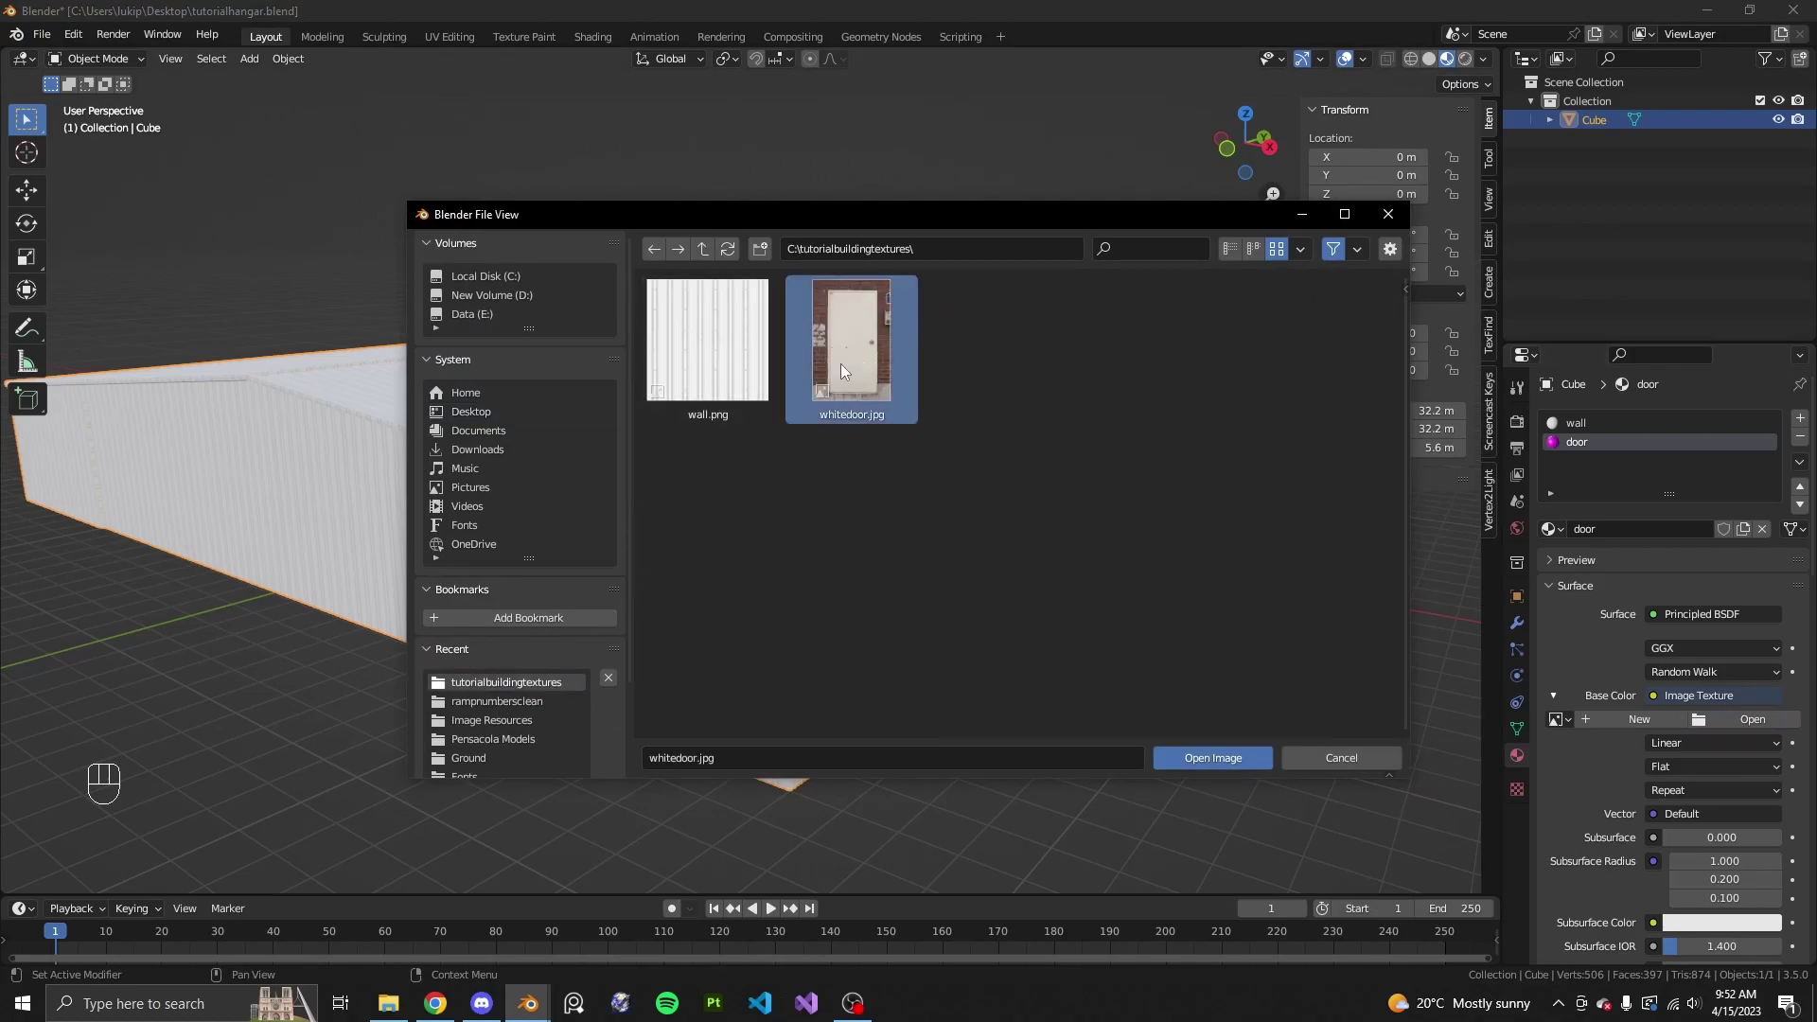
click(1213, 757)
- In Edit Mode, select the single door face near the hangar's corner and its counterpart on the opposite wall
scroll(1337, 810, down, 3)
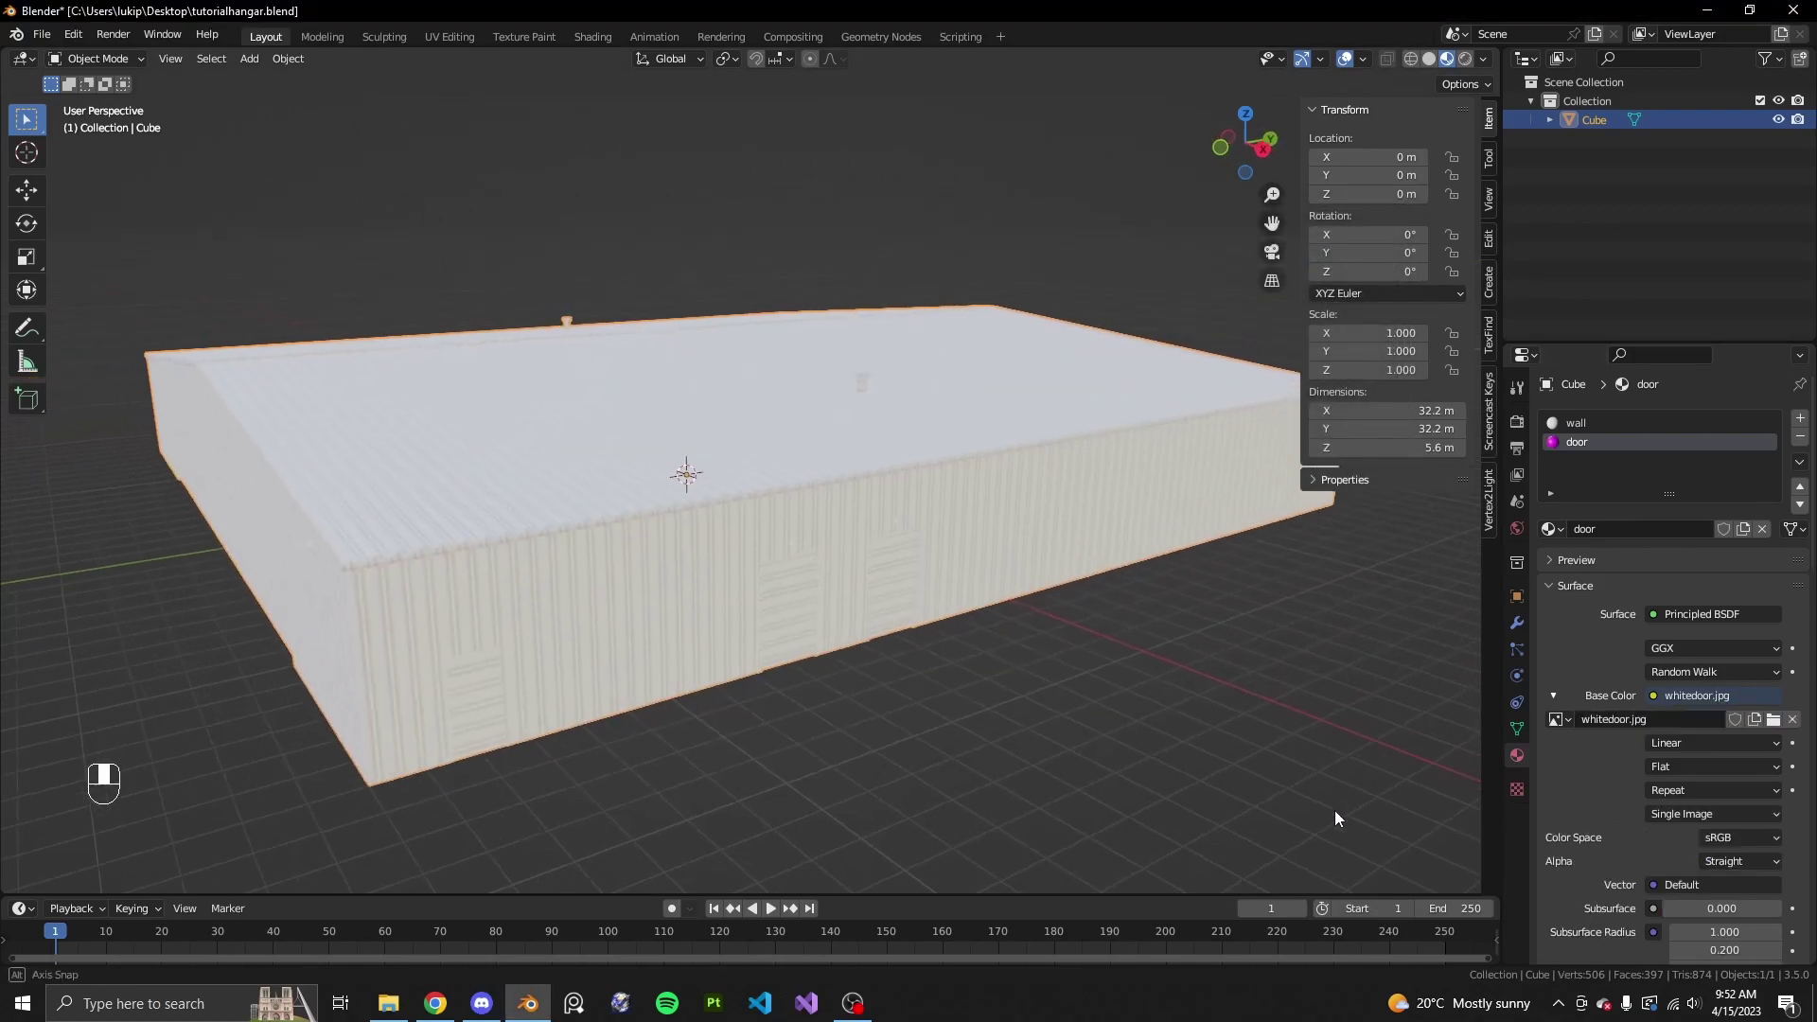
scroll(1330, 810, up, 3)
scroll(1331, 810, down, 5)
mouse_move(933, 445)
middle_down()
mouse_move(474, 448)
mouse_move(884, 463)
mouse_move(941, 445)
middle_up()
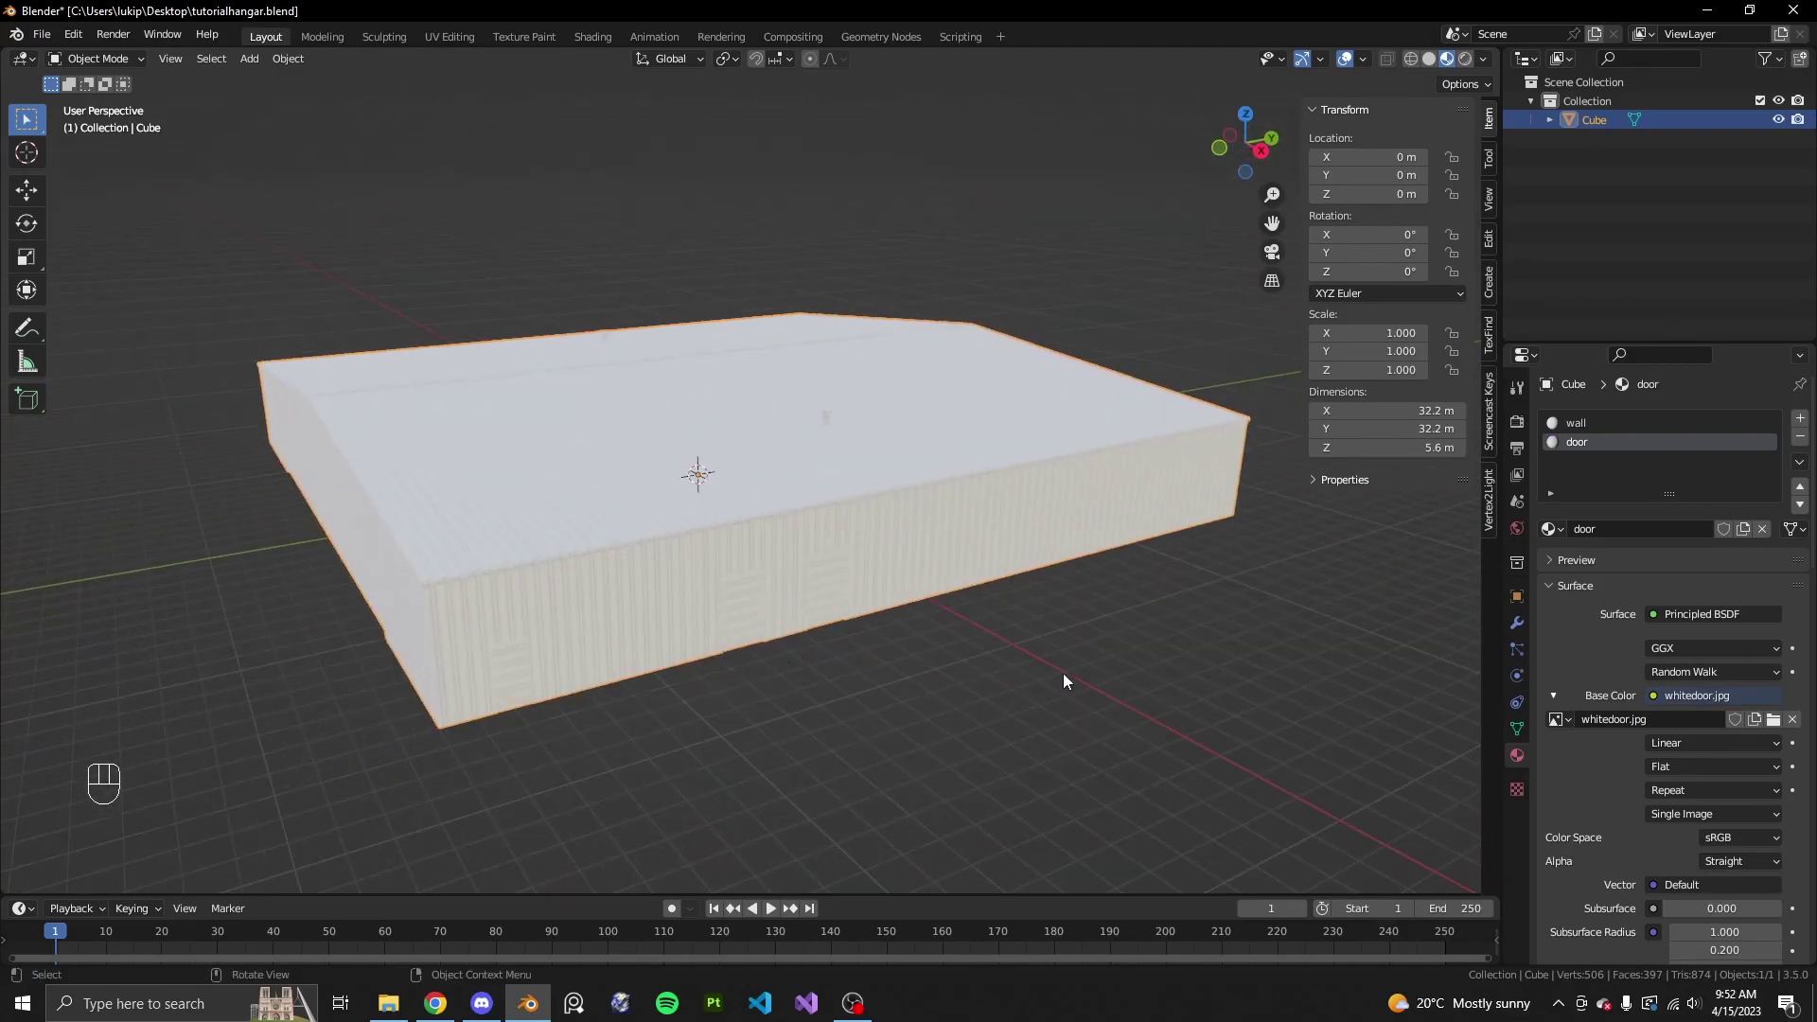
middle_drag(1022, 678, 859, 650)
key(Tab)
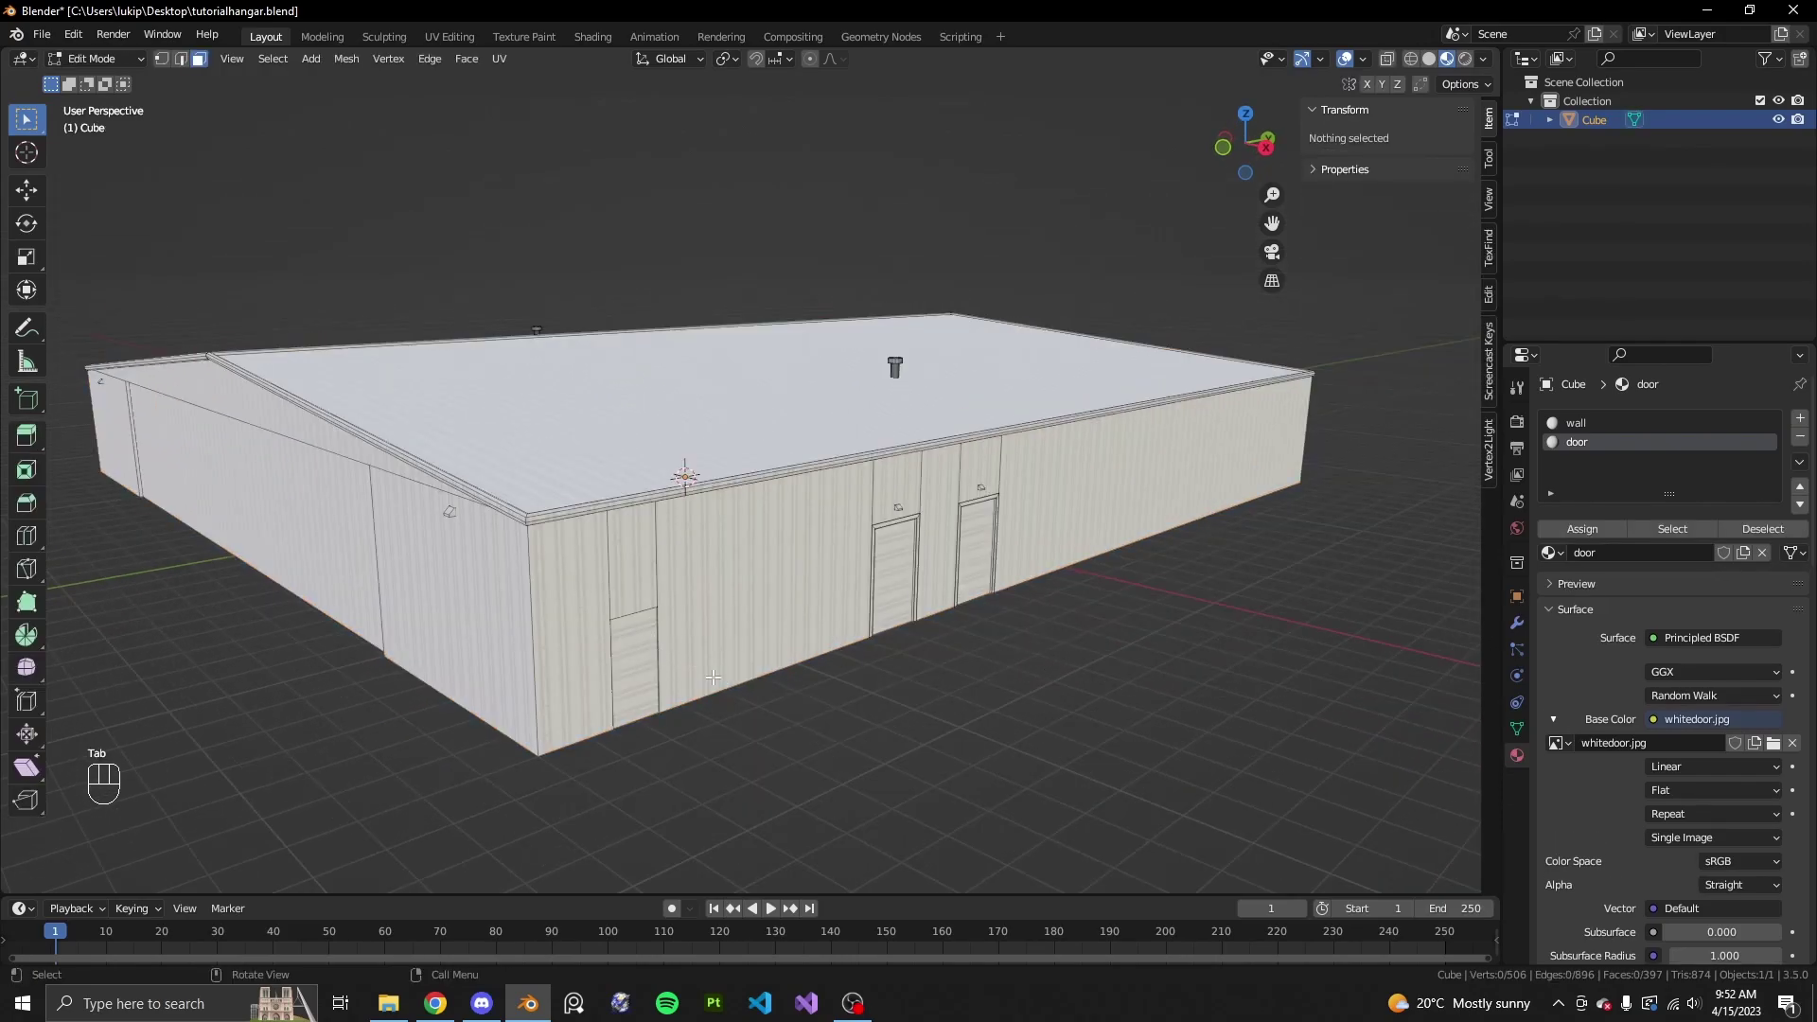
click(638, 657)
middle_drag(638, 657, 507, 568)
shift+click(383, 615)
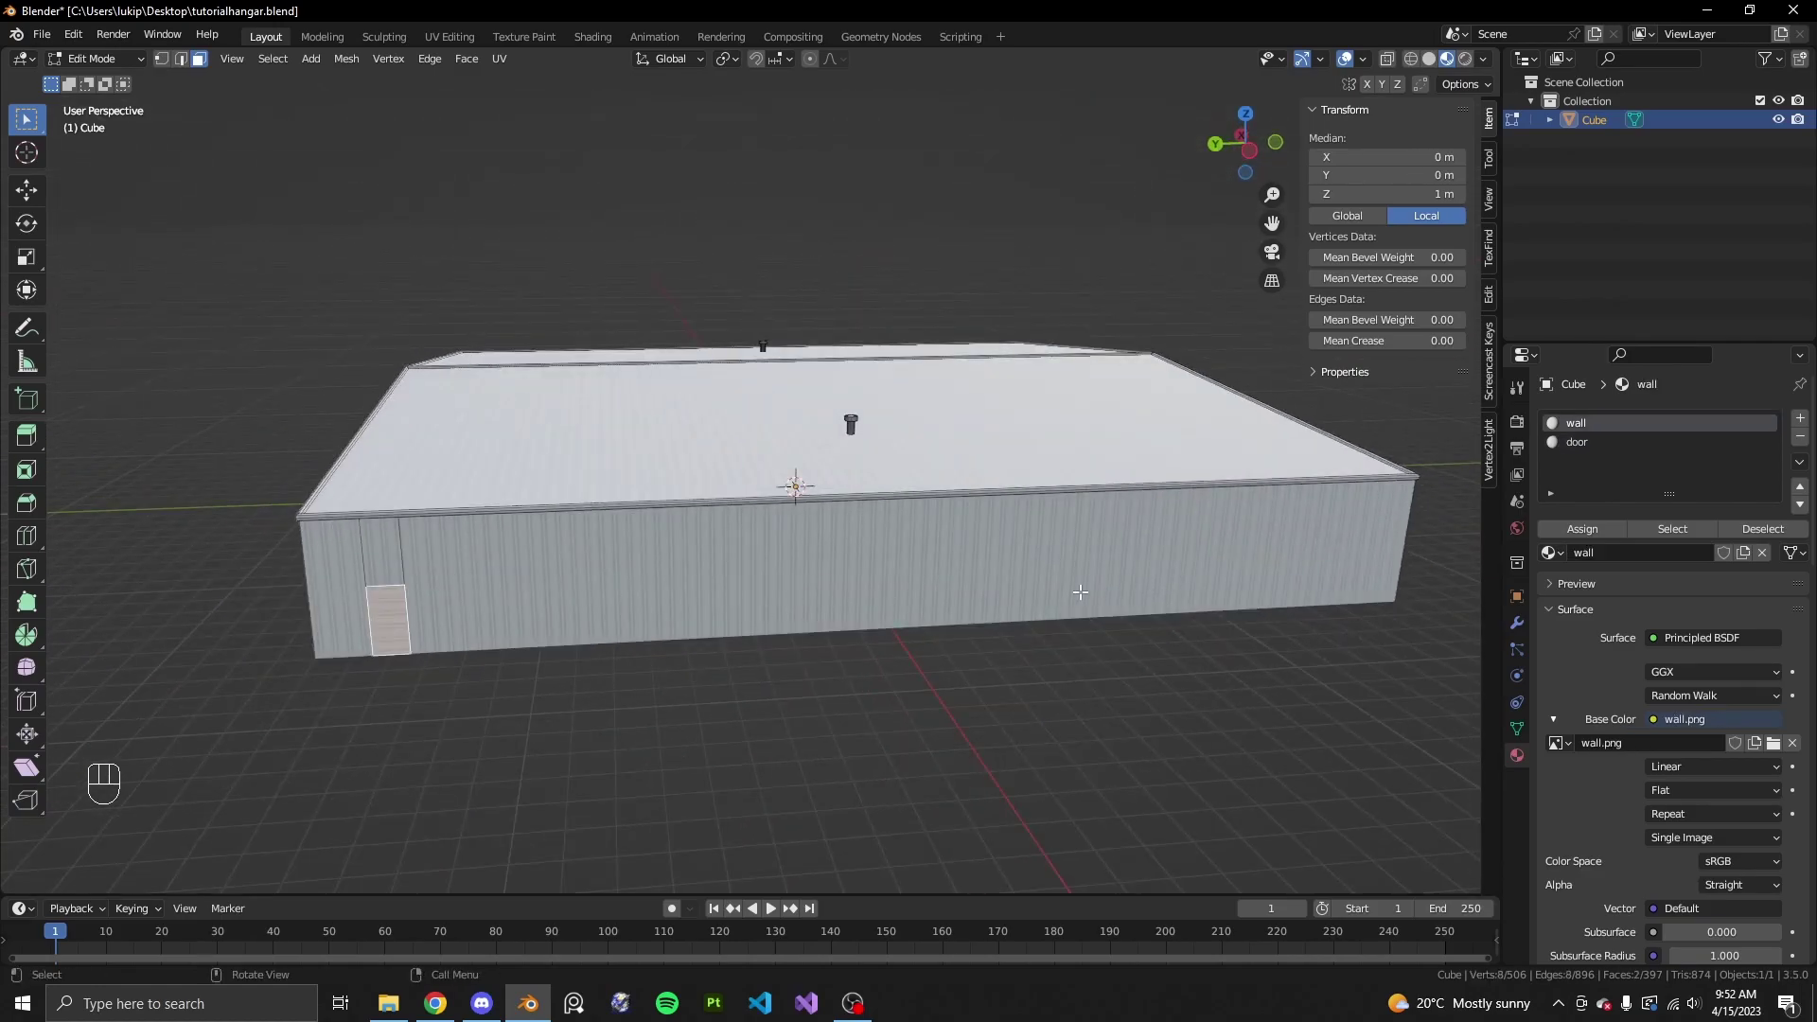
- Assign the door material to the two selected door faces
middle_drag(383, 615, 836, 538)
key(3)
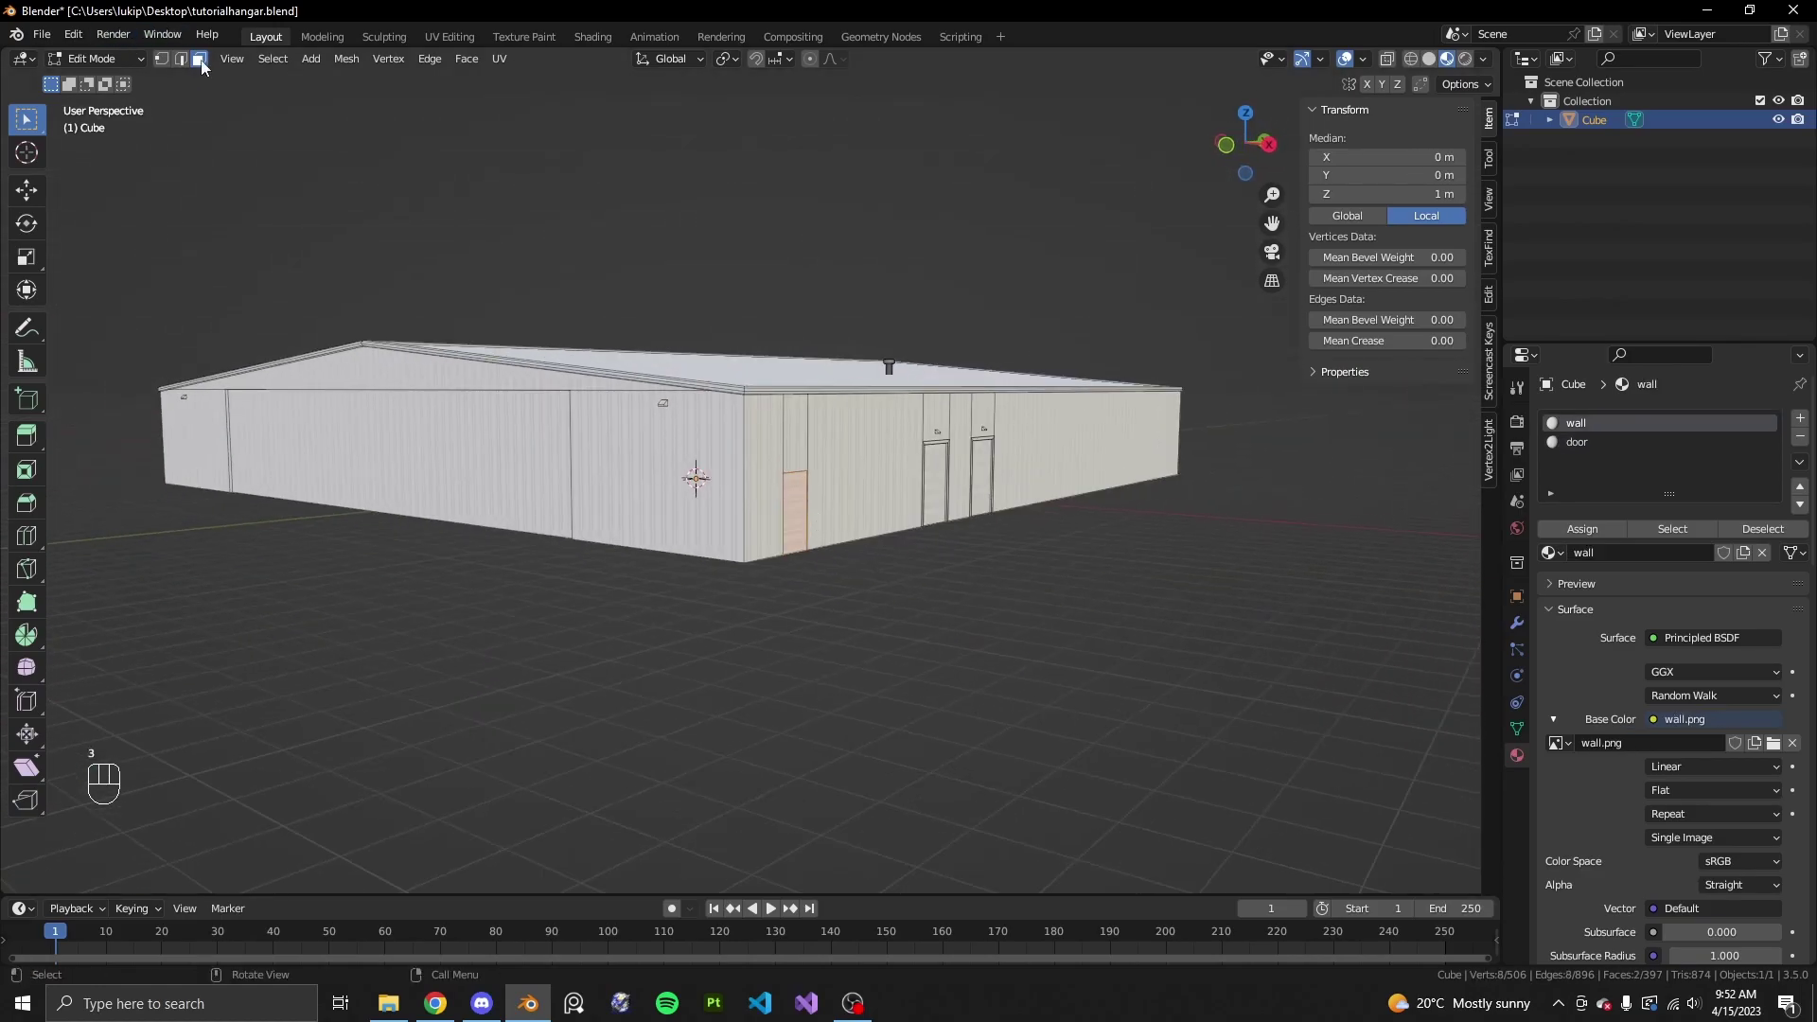
shift+click(779, 502)
middle_drag(780, 501, 1559, 383)
shift+click(578, 663)
click(1578, 443)
scroll(986, 537, up, 5)
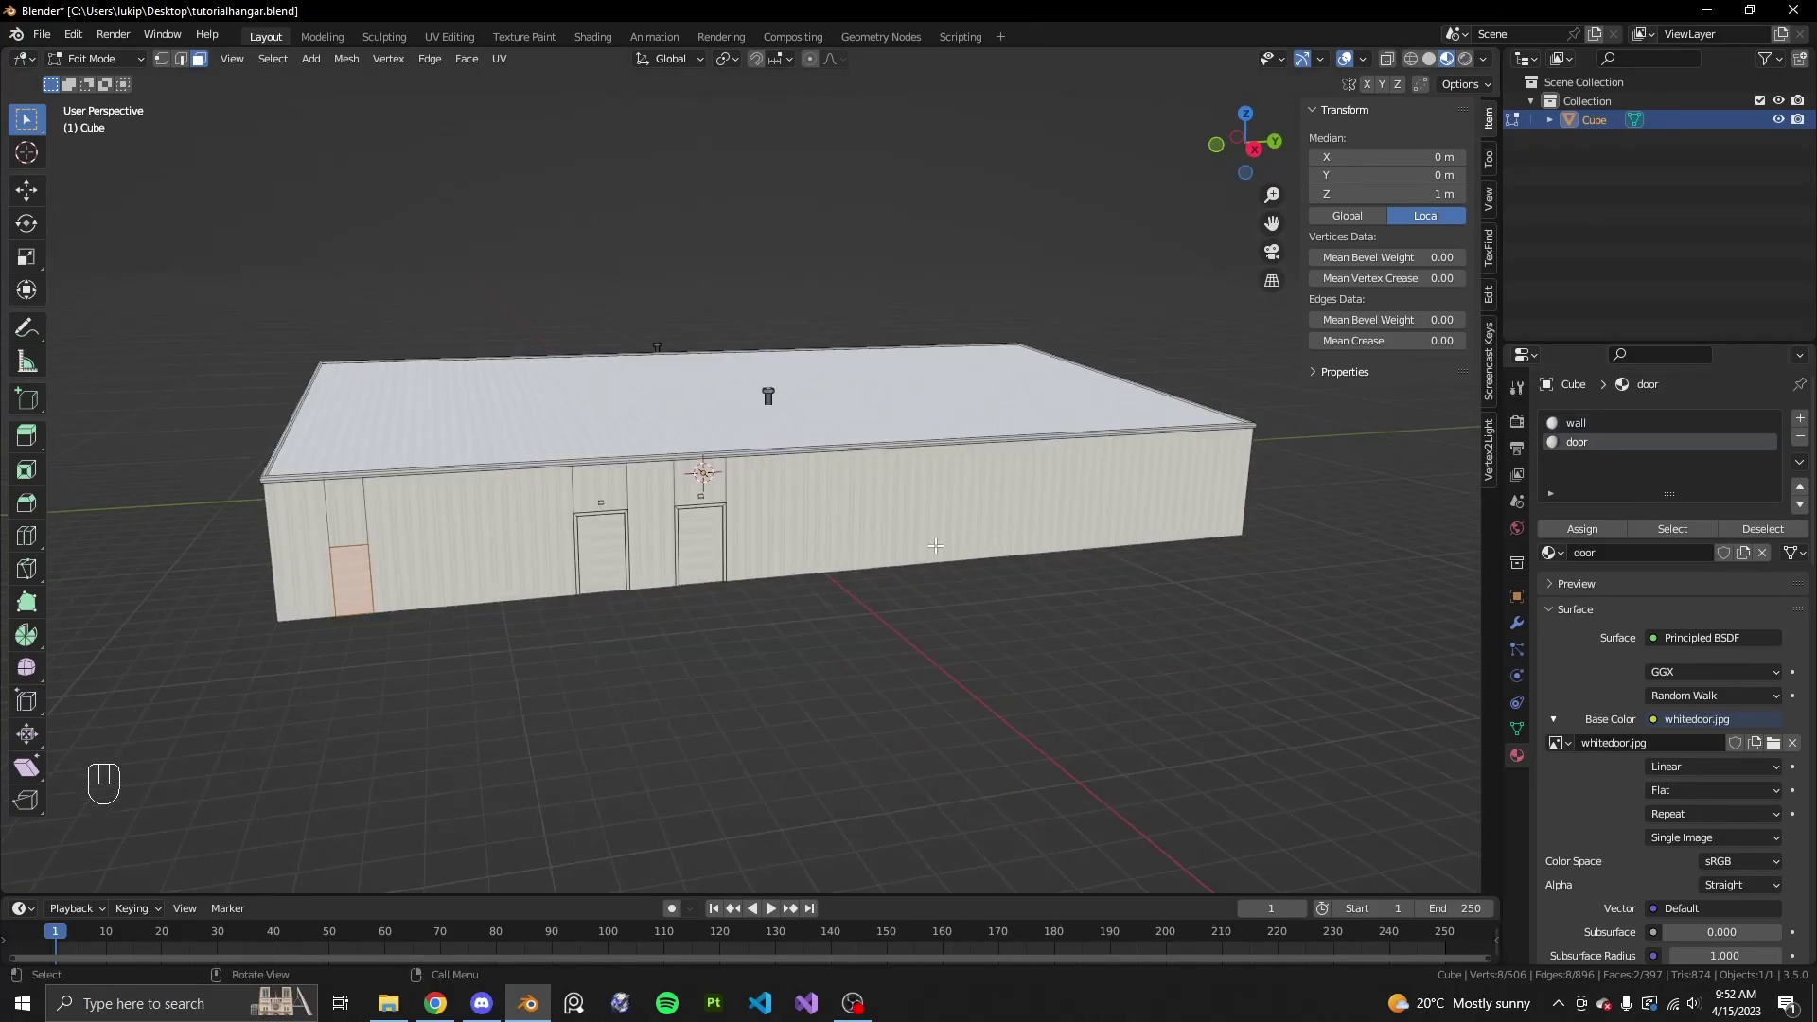
click(1582, 529)
- Examine how the door image sits on the newly assigned faces from different sides of the hangar
scroll(1065, 667, down, 3)
middle_drag(1065, 667, 364, 616)
key(Tab)
key(Tab)
scroll(855, 616, down, 3)
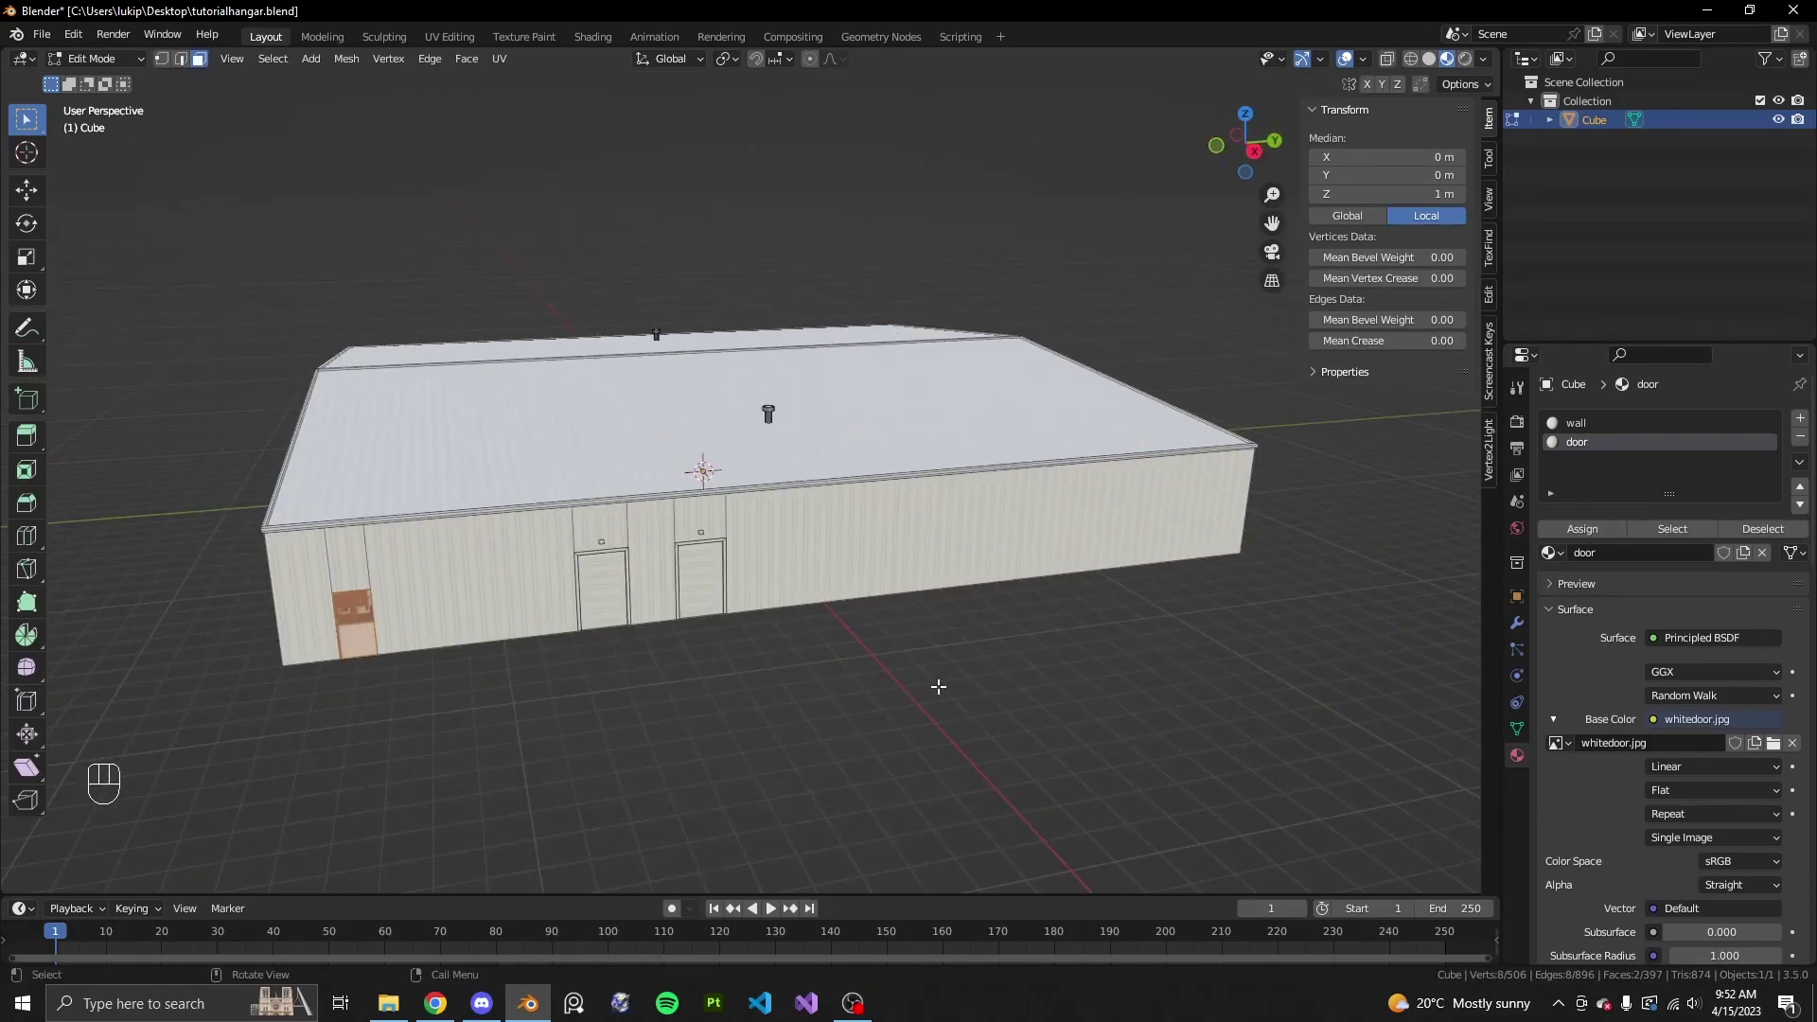
middle_drag(939, 687, 544, 76)
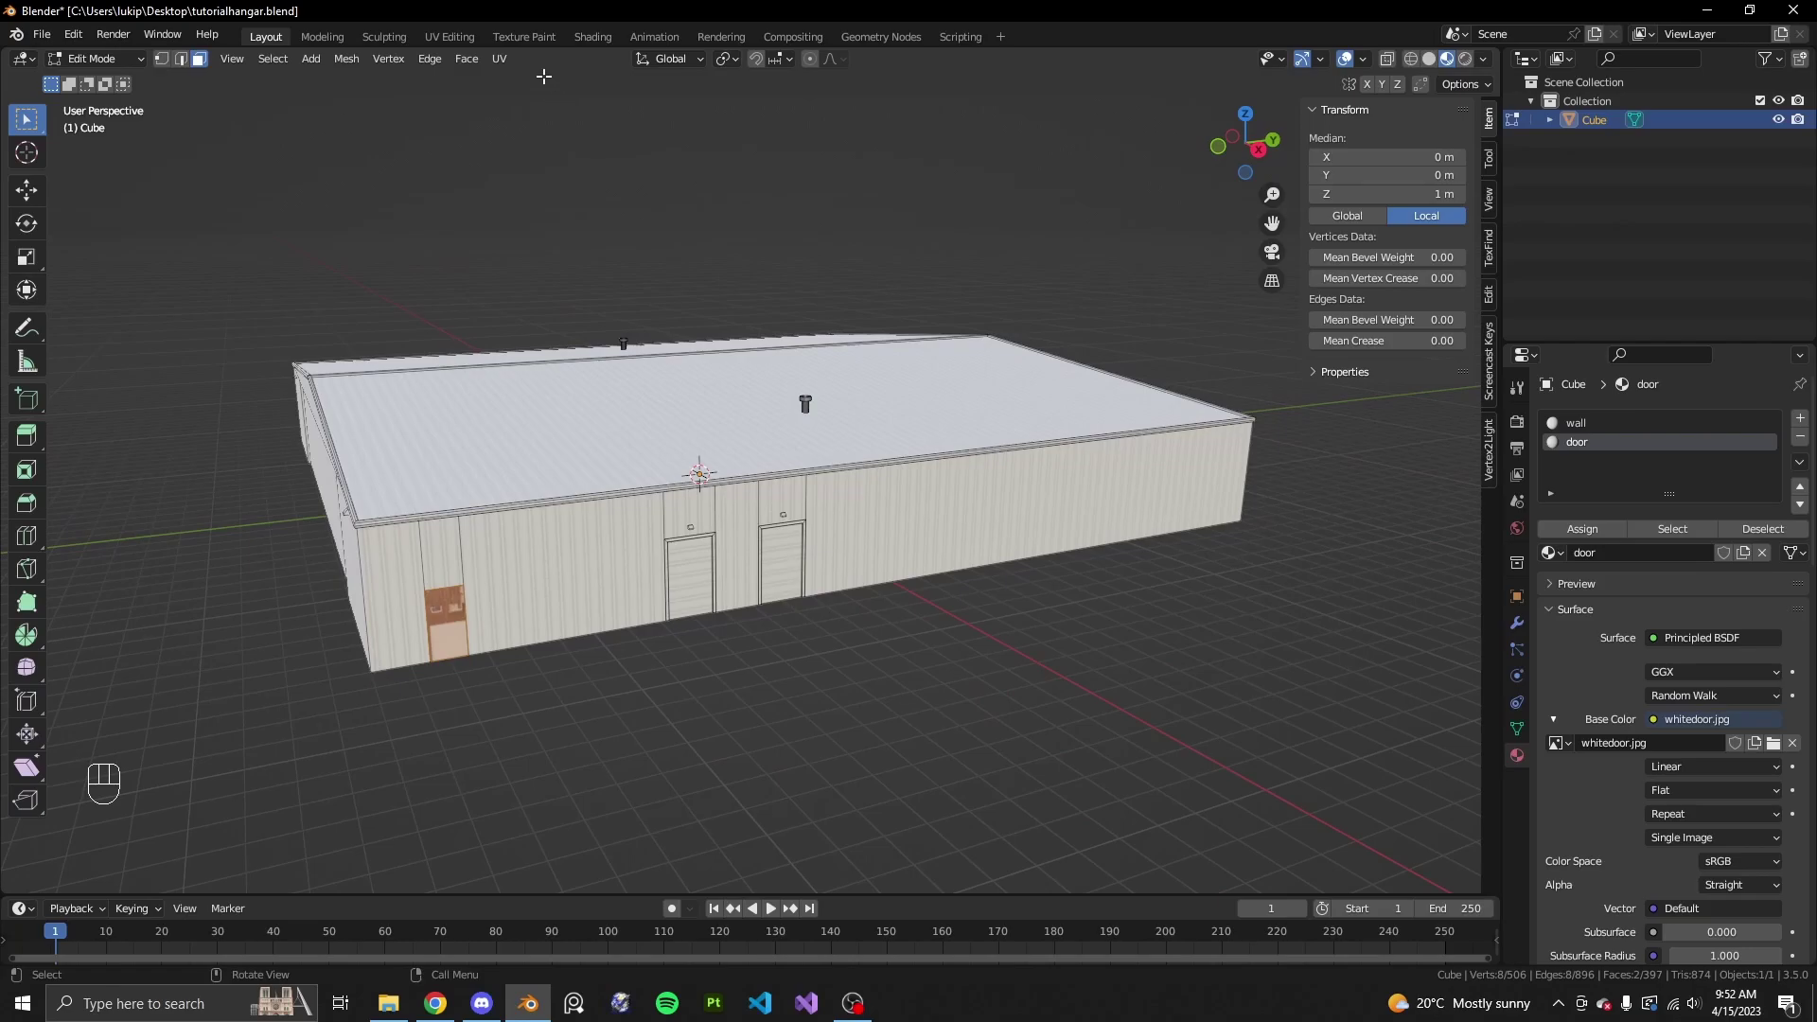
- Switch to the UV Editing workspace and frame the selected door face alongside its UVs over whitedoor.jpg
click(446, 36)
scroll(548, 578, up, 3)
scroll(490, 568, up, 1)
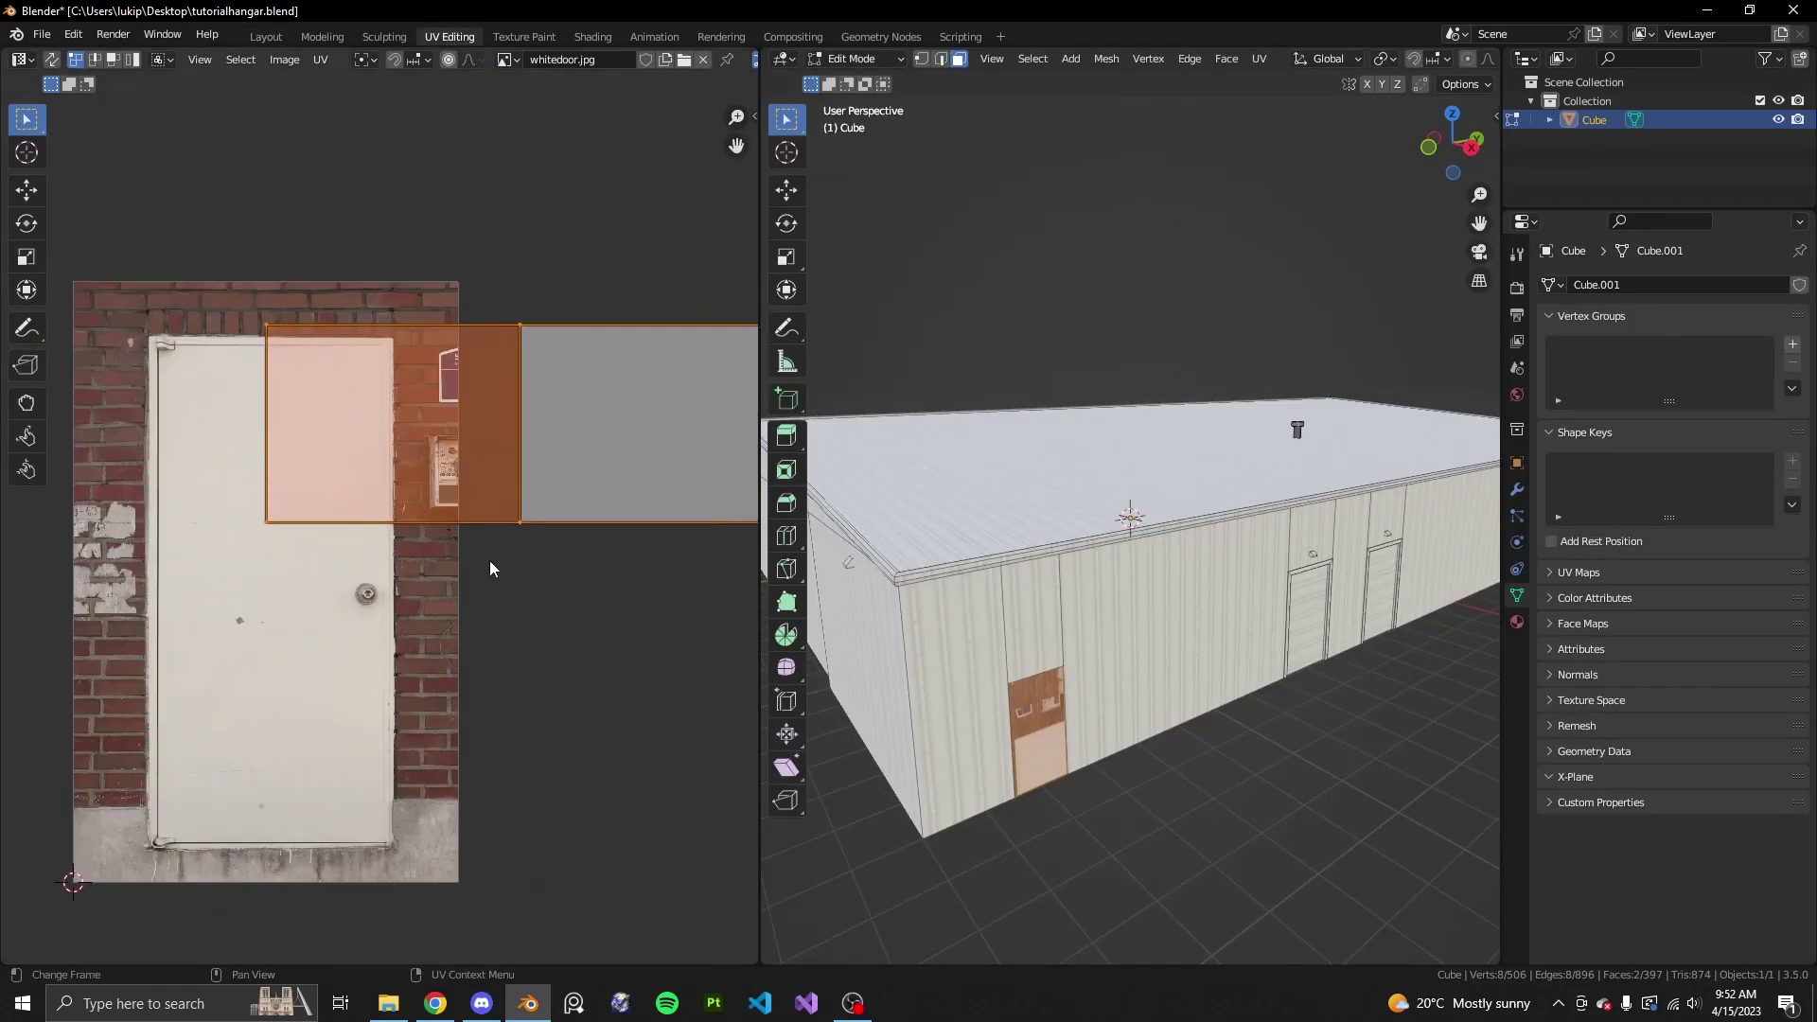
scroll(377, 428, down, 3)
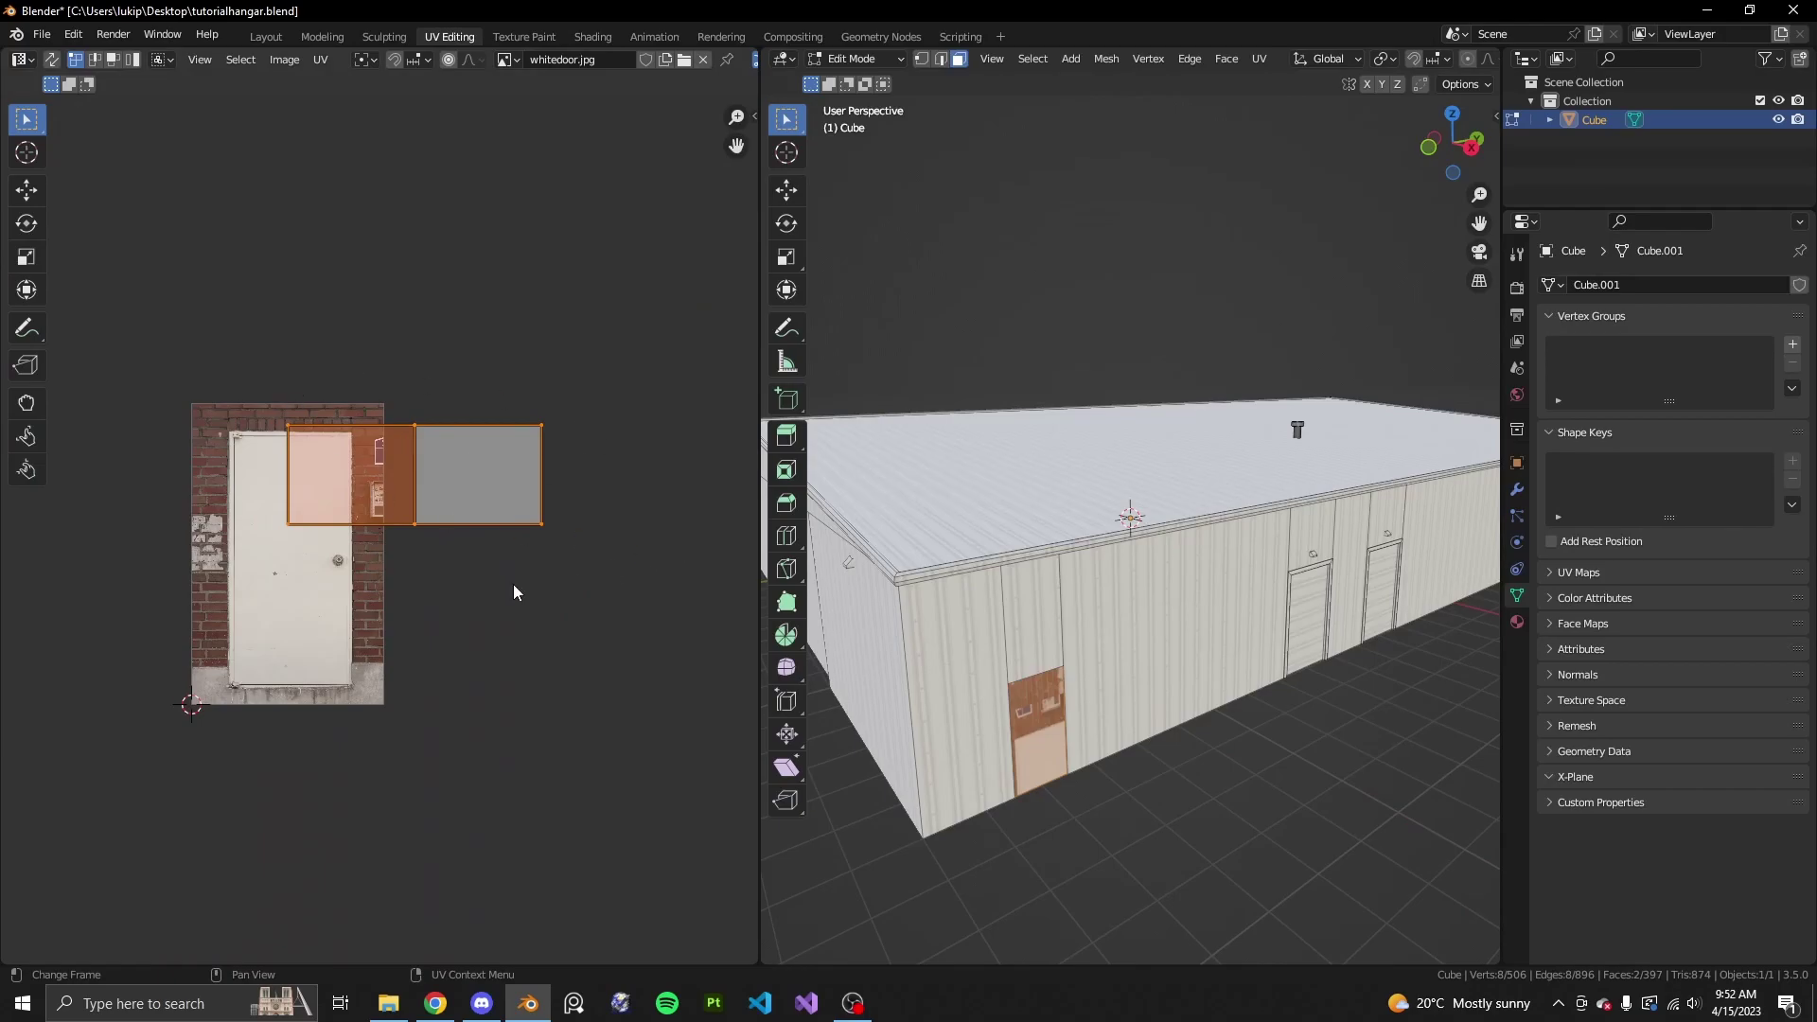
scroll(536, 589, up, 3)
scroll(444, 549, down, 2)
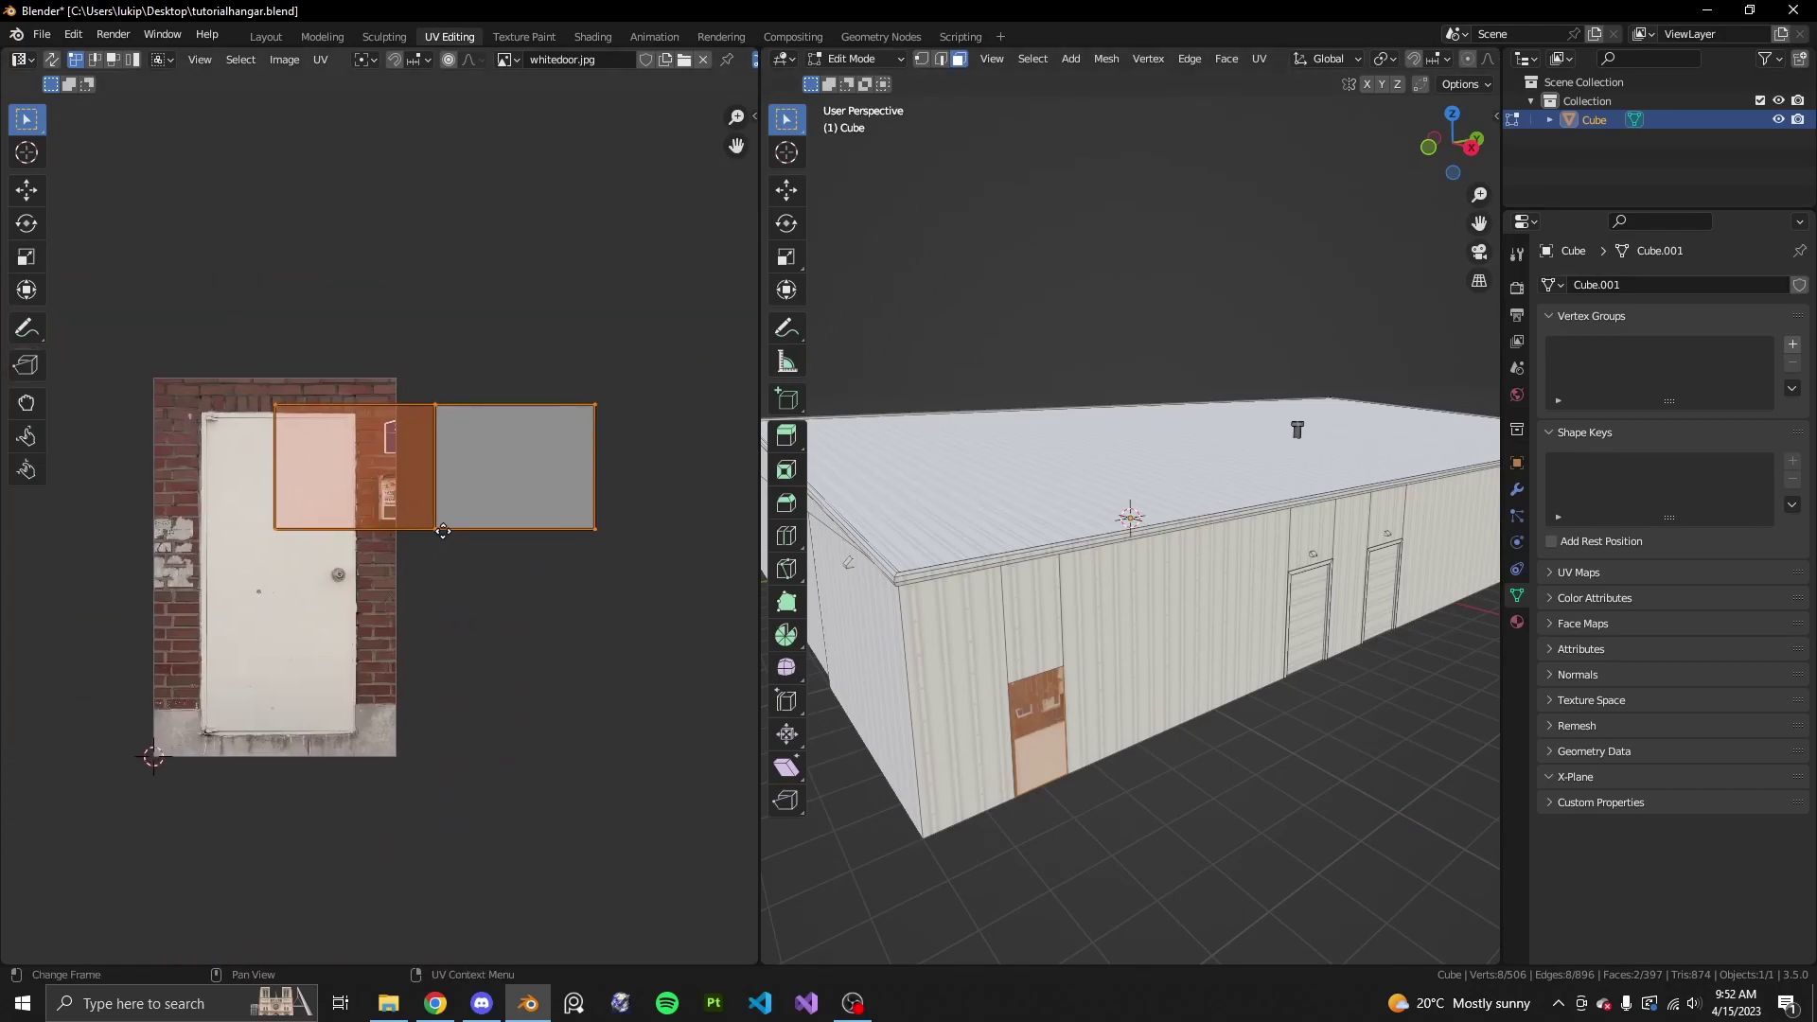
mouse_move(1086, 710)
middle_down()
mouse_move(1154, 690)
mouse_move(1109, 709)
middle_up()
key(KP_Decimal)
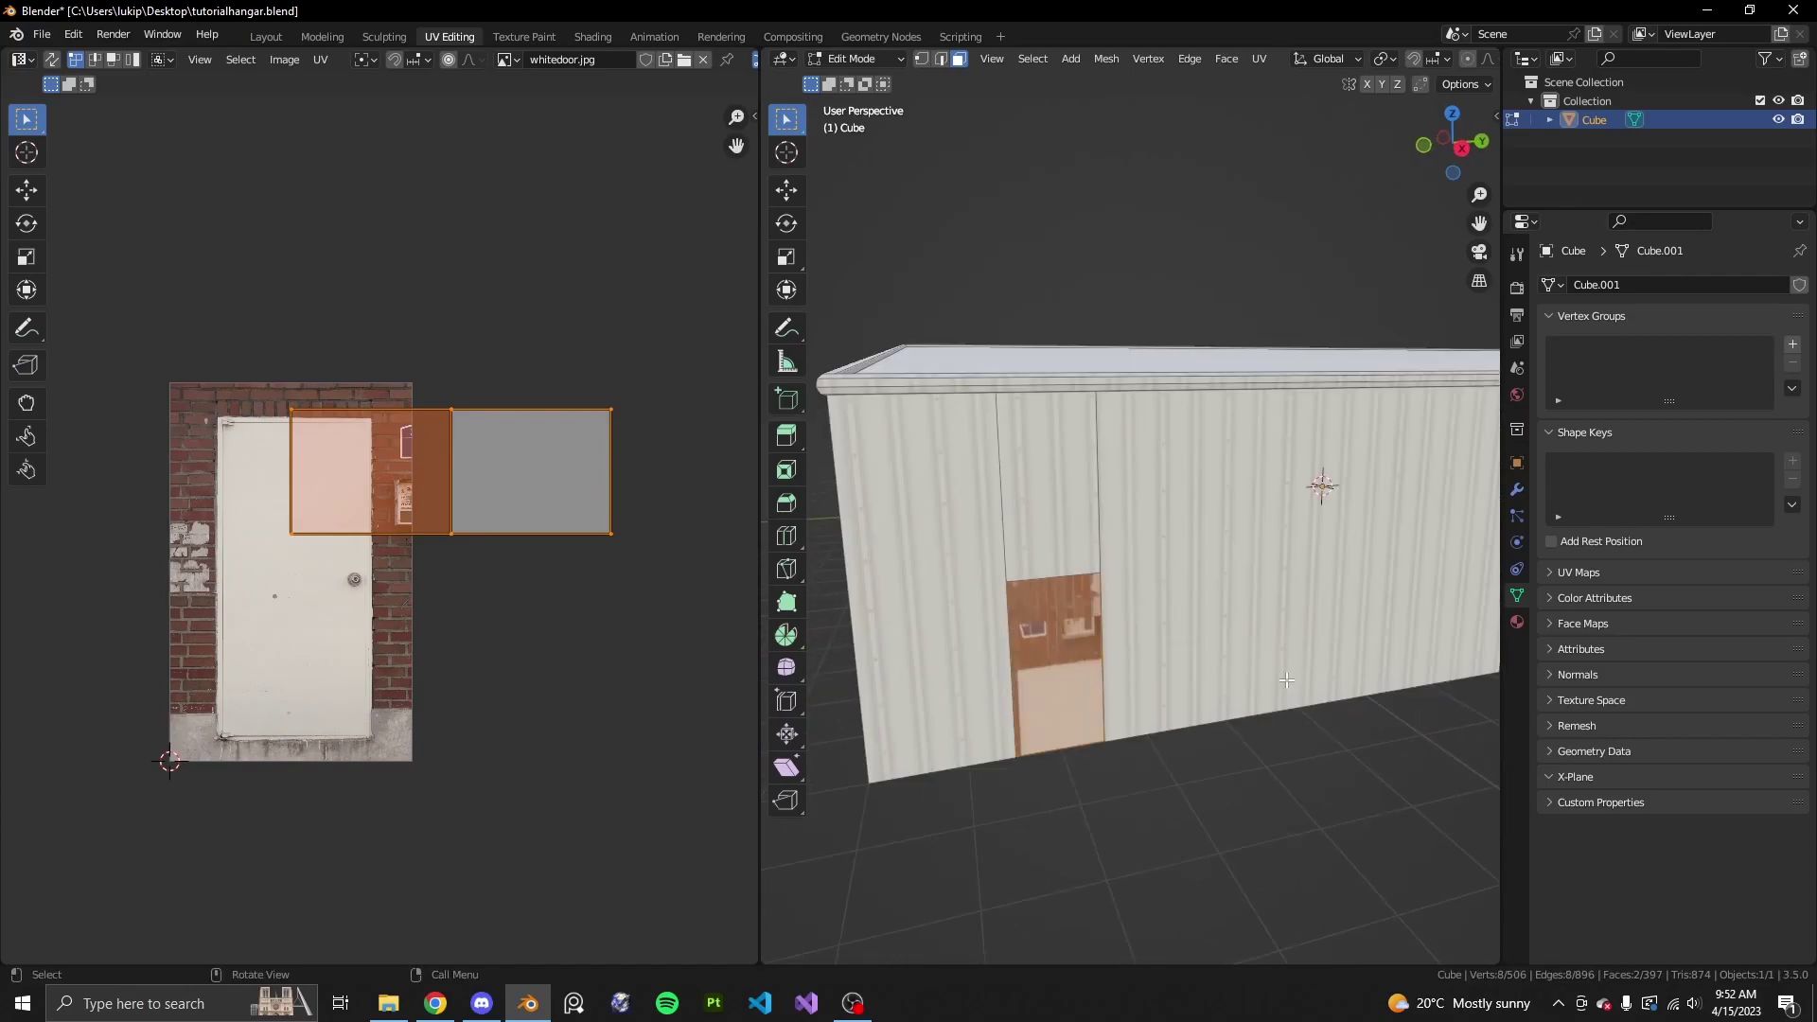
key(KP_Decimal)
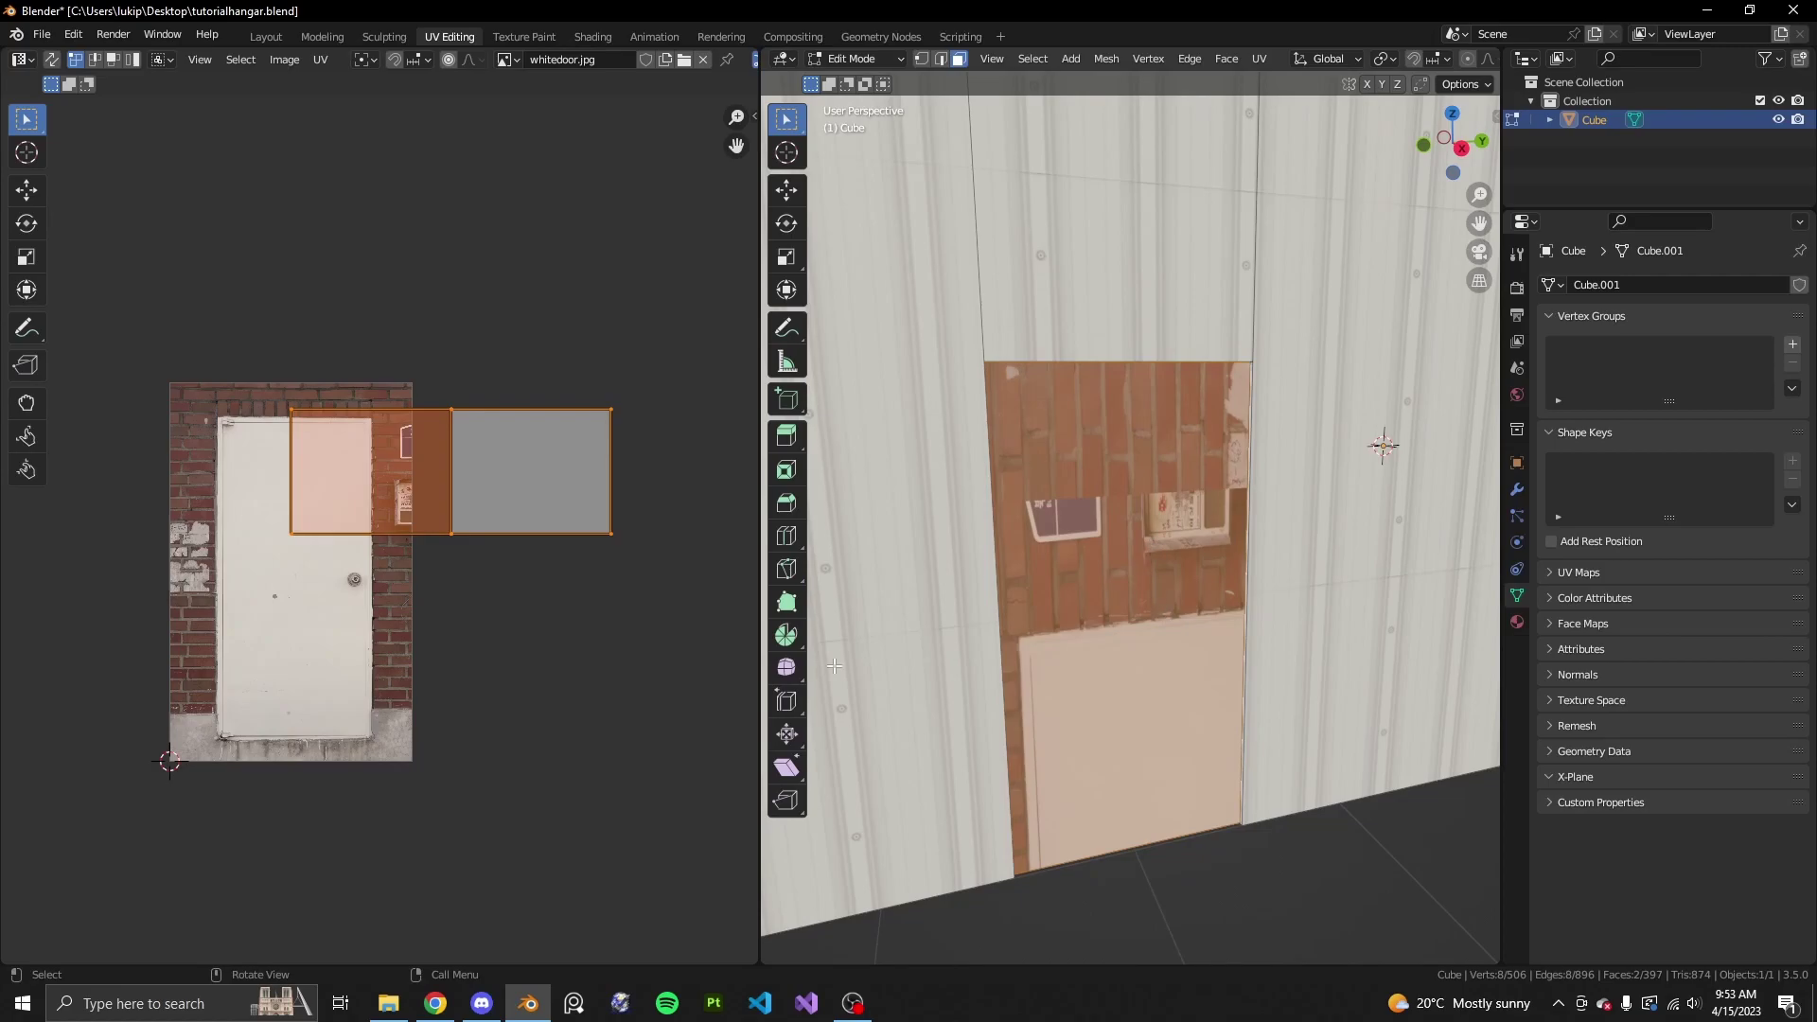
- Select only the door face near the hangar's corner and pick its UVs in face selection mode
click(1147, 524)
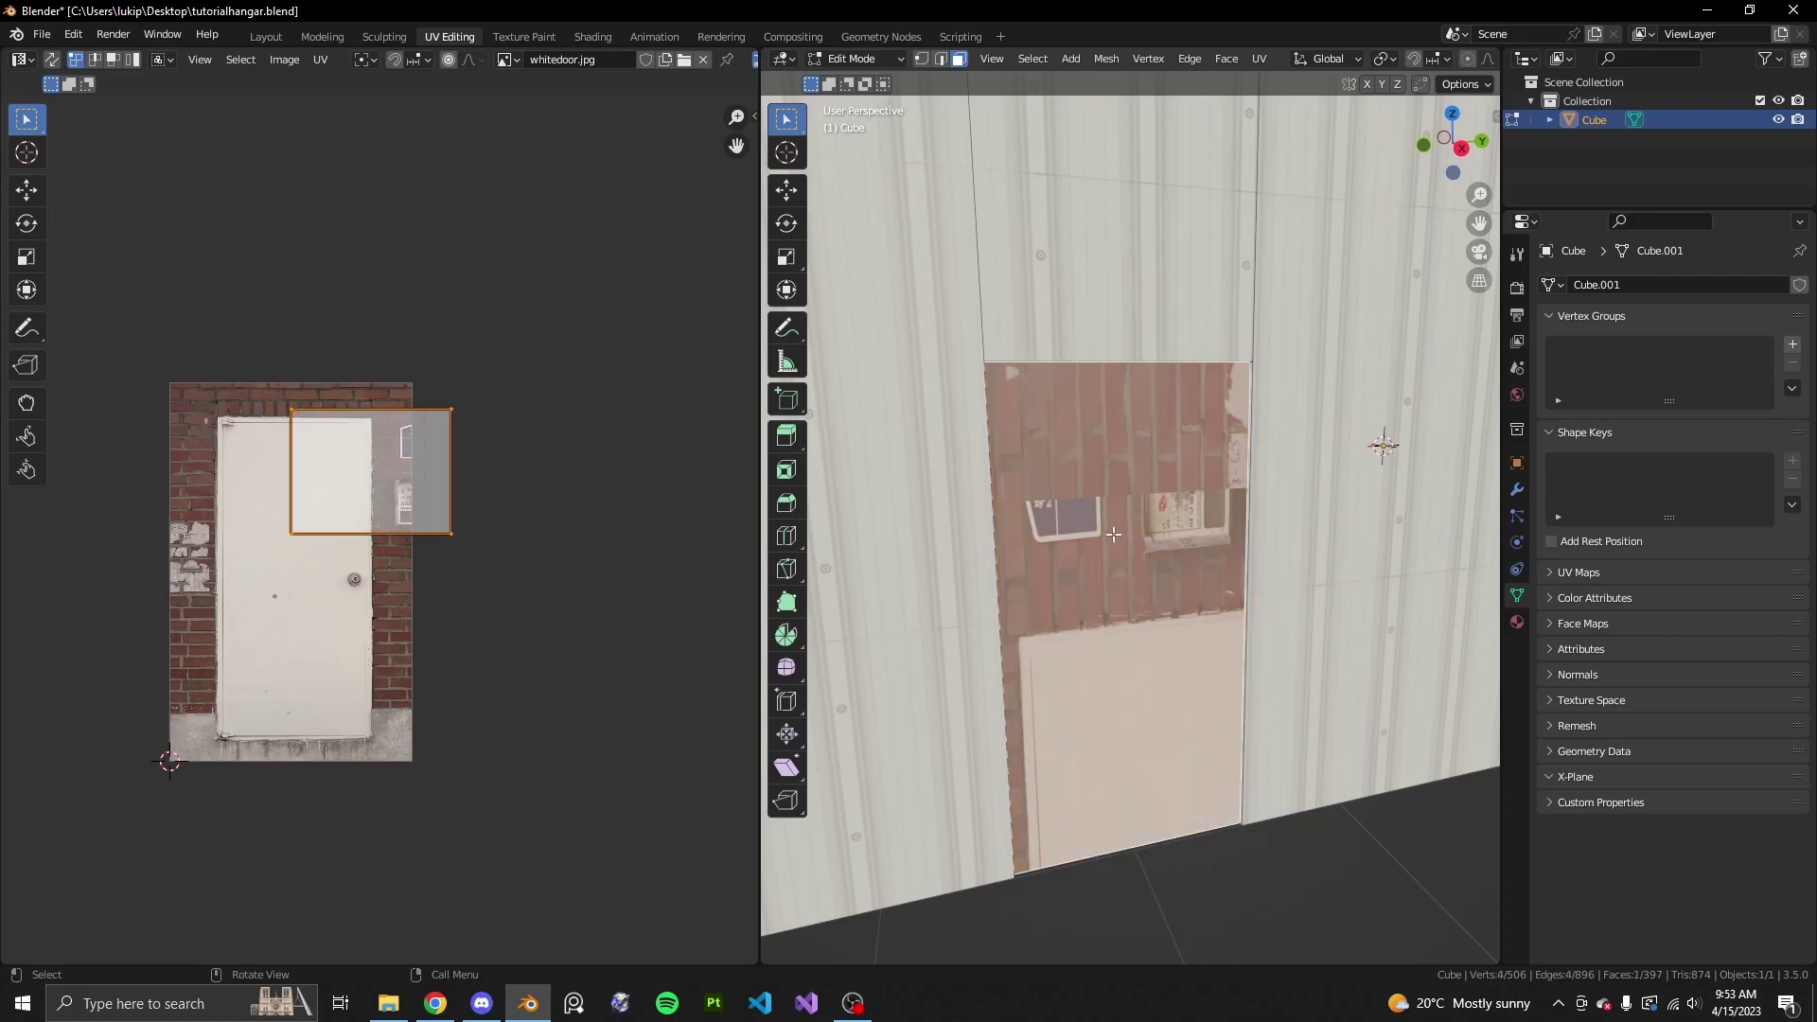
scroll(516, 474, up, 2)
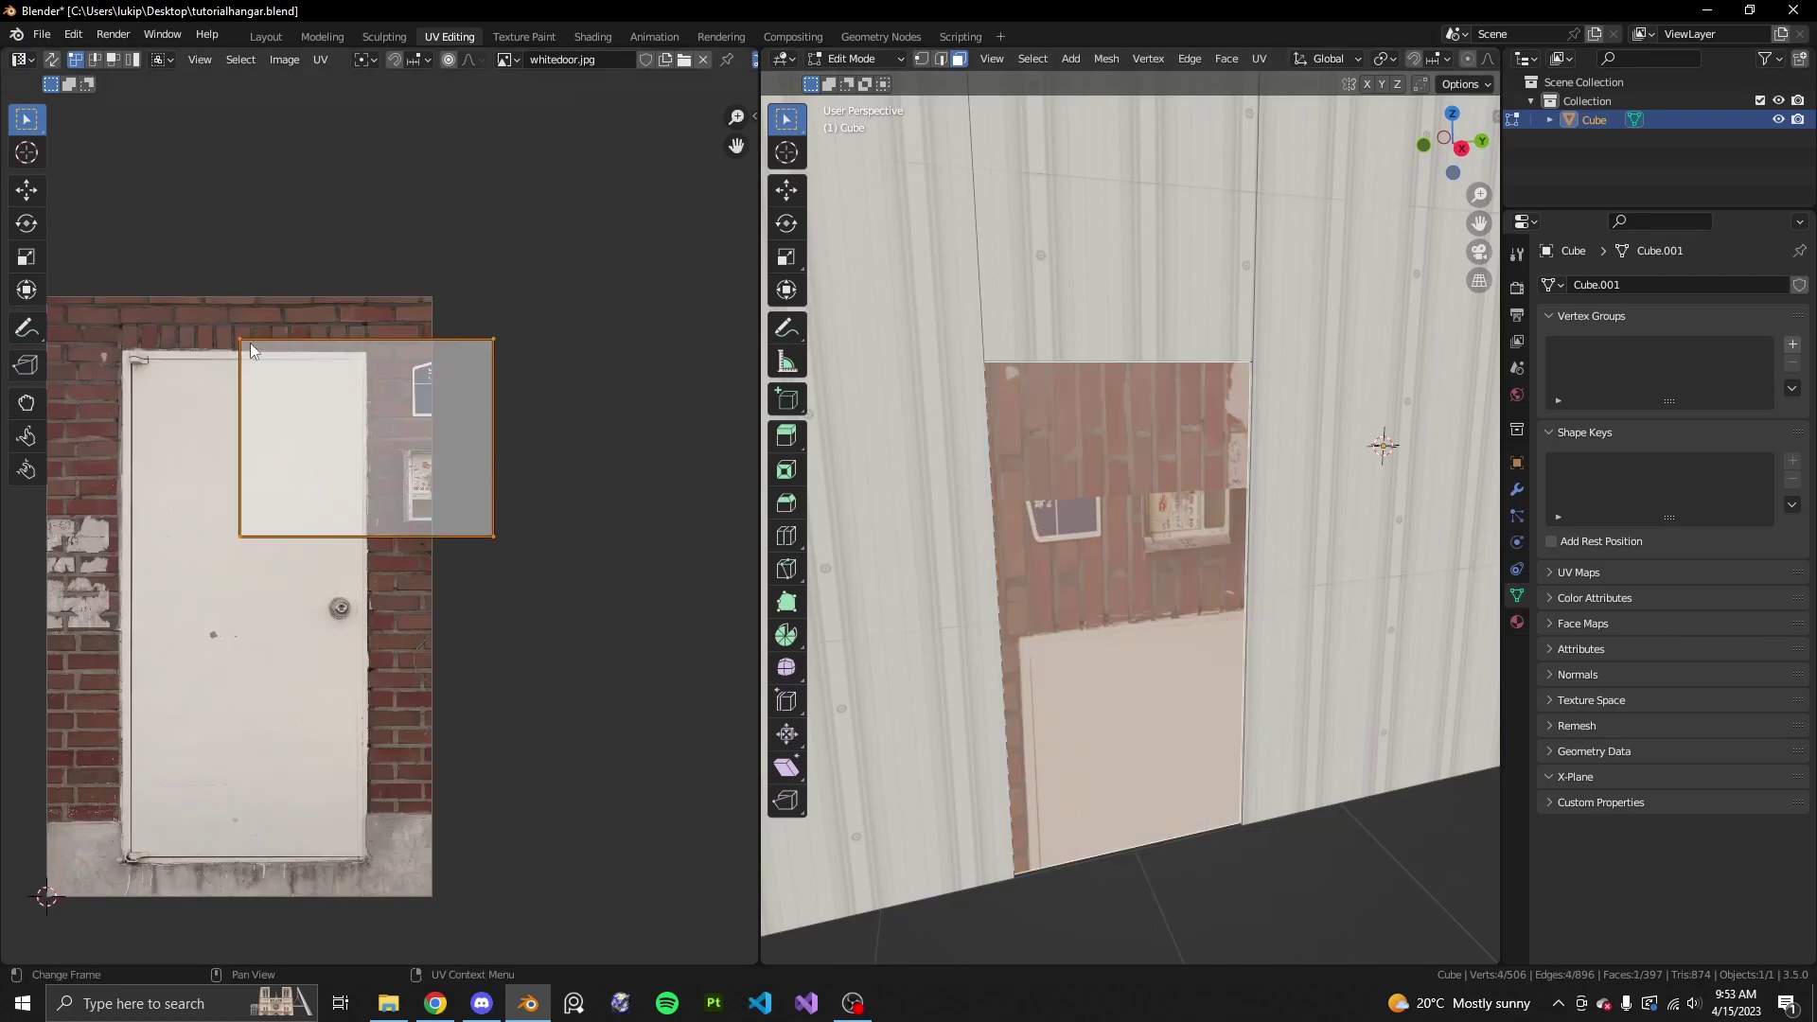
scroll(585, 543, up, 2)
scroll(638, 498, down, 2)
key(g)
key(3)
click(634, 474)
click(361, 439)
scroll(441, 445, down, 4)
key(g)
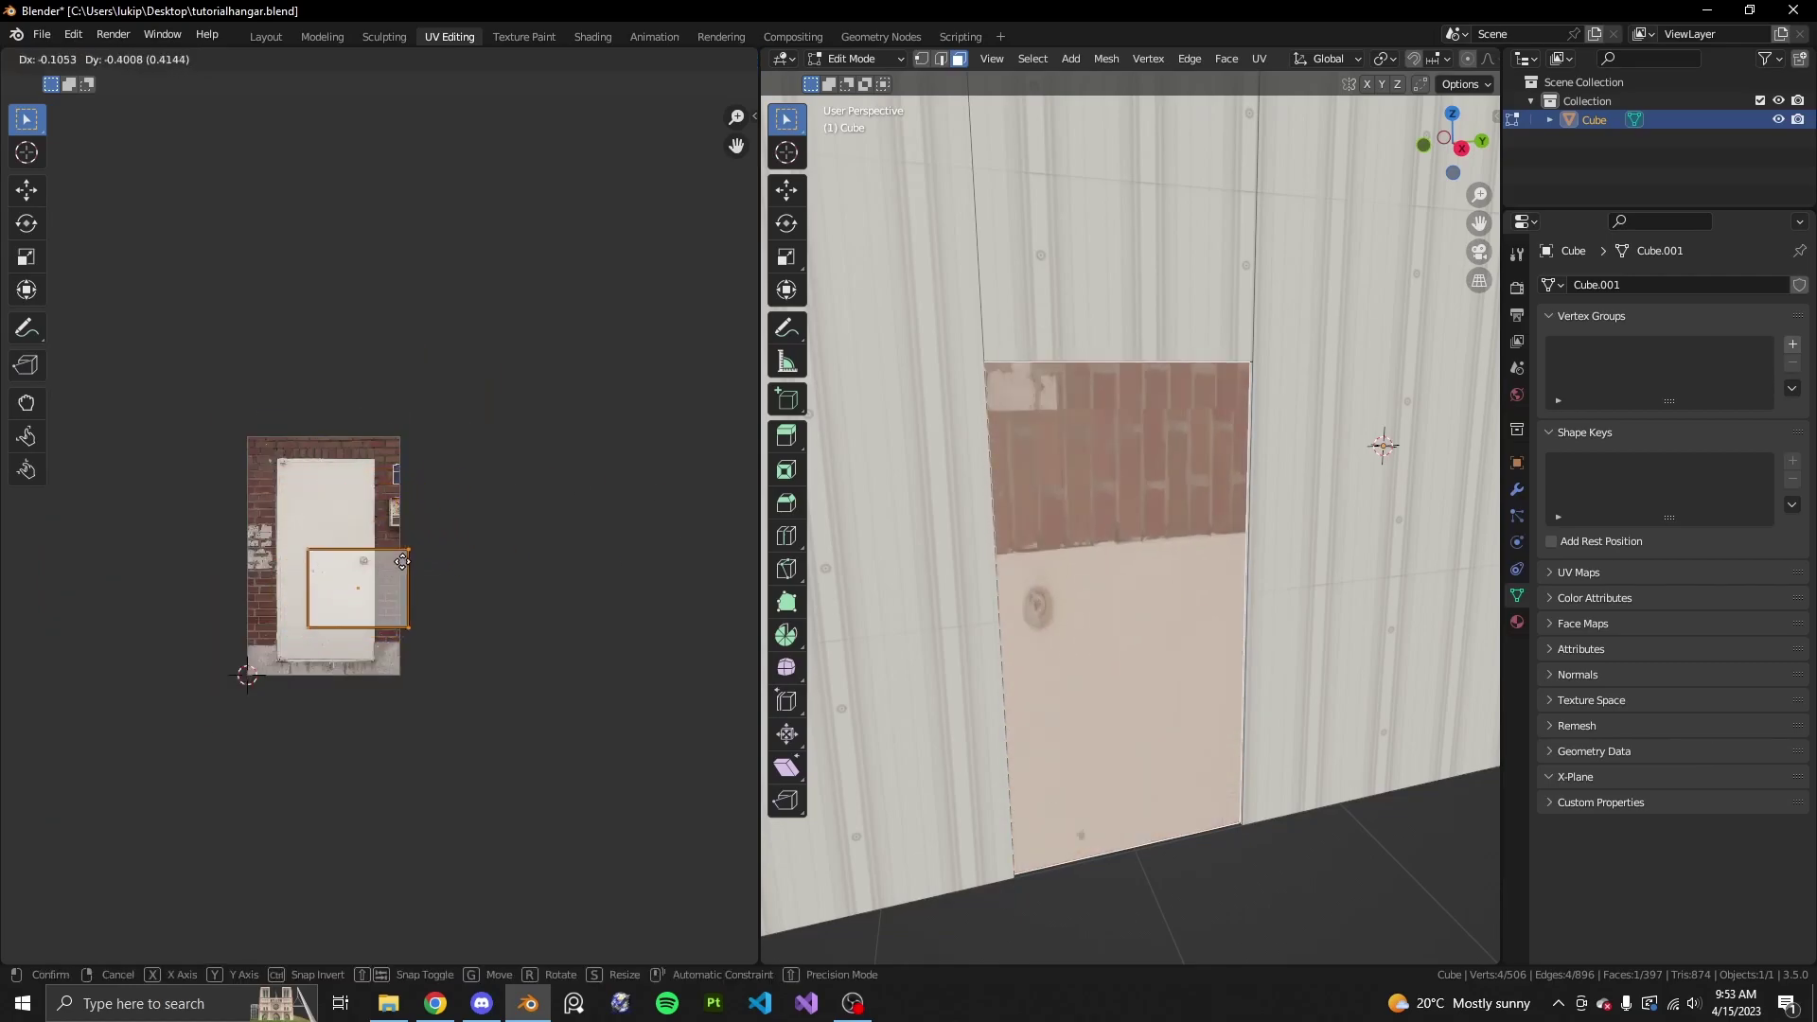
click(414, 536)
key(ctrl+z)
scroll(441, 356, up, 3)
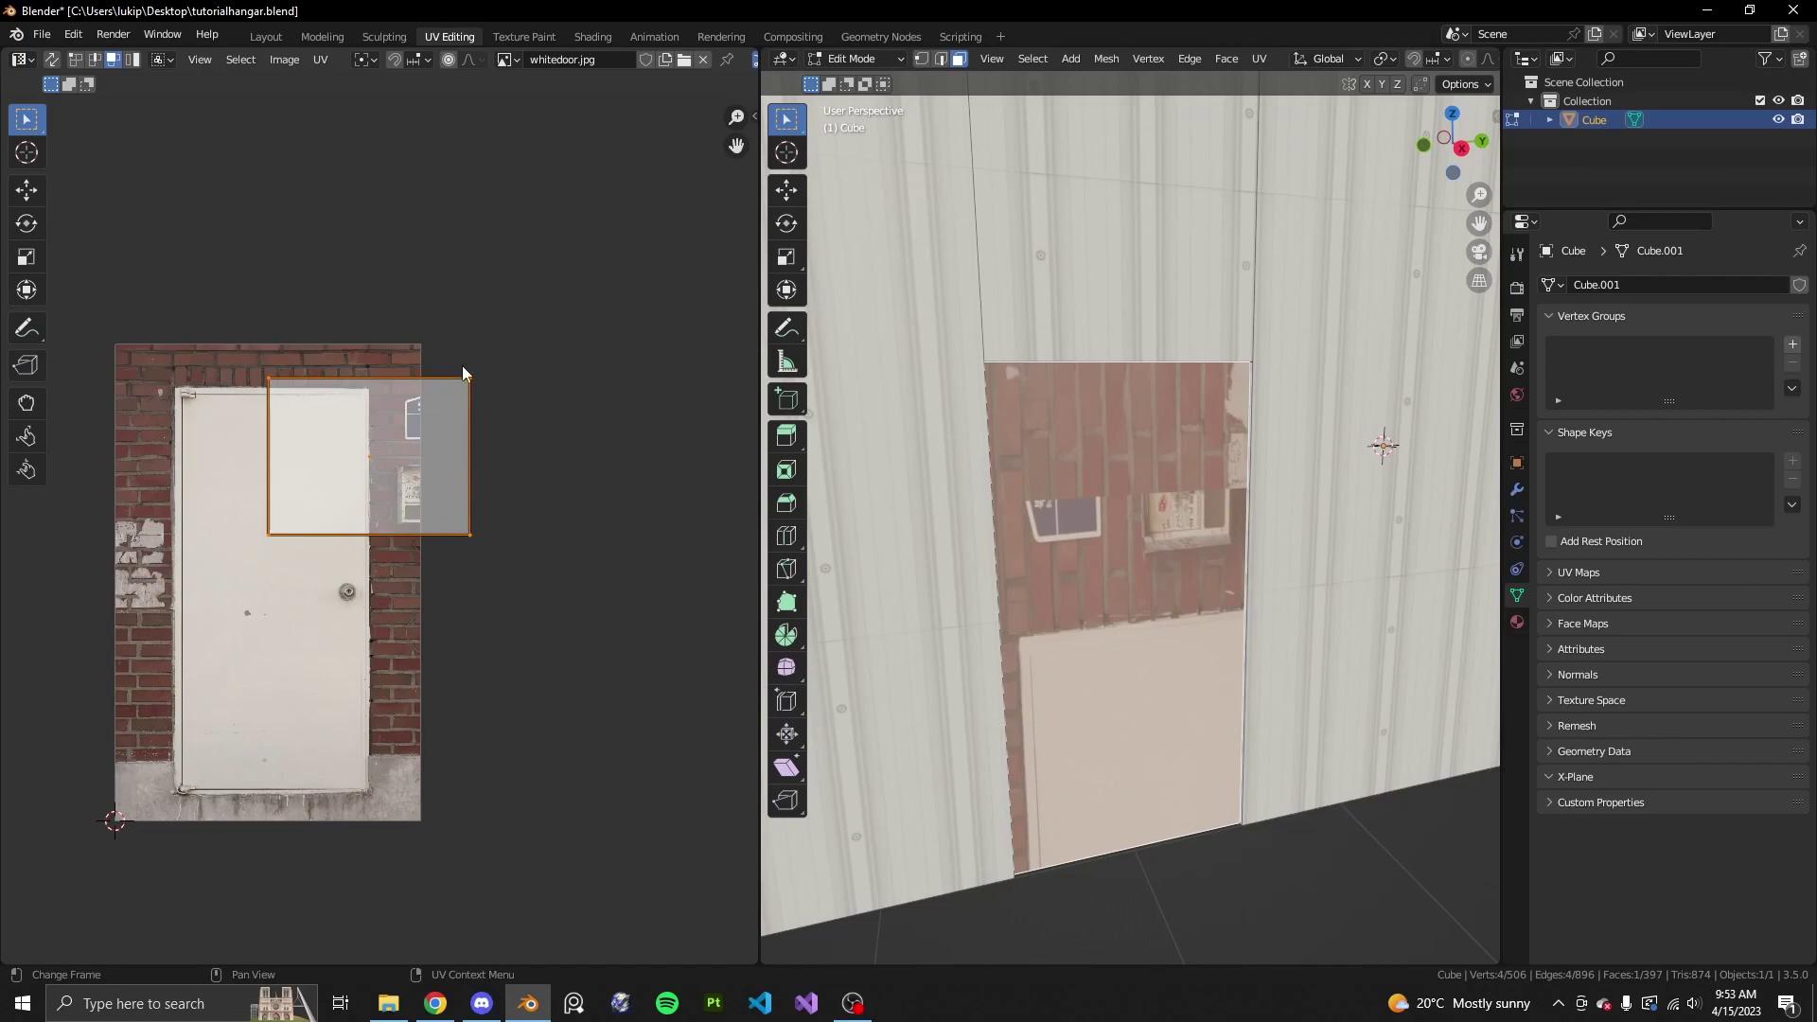
key(g)
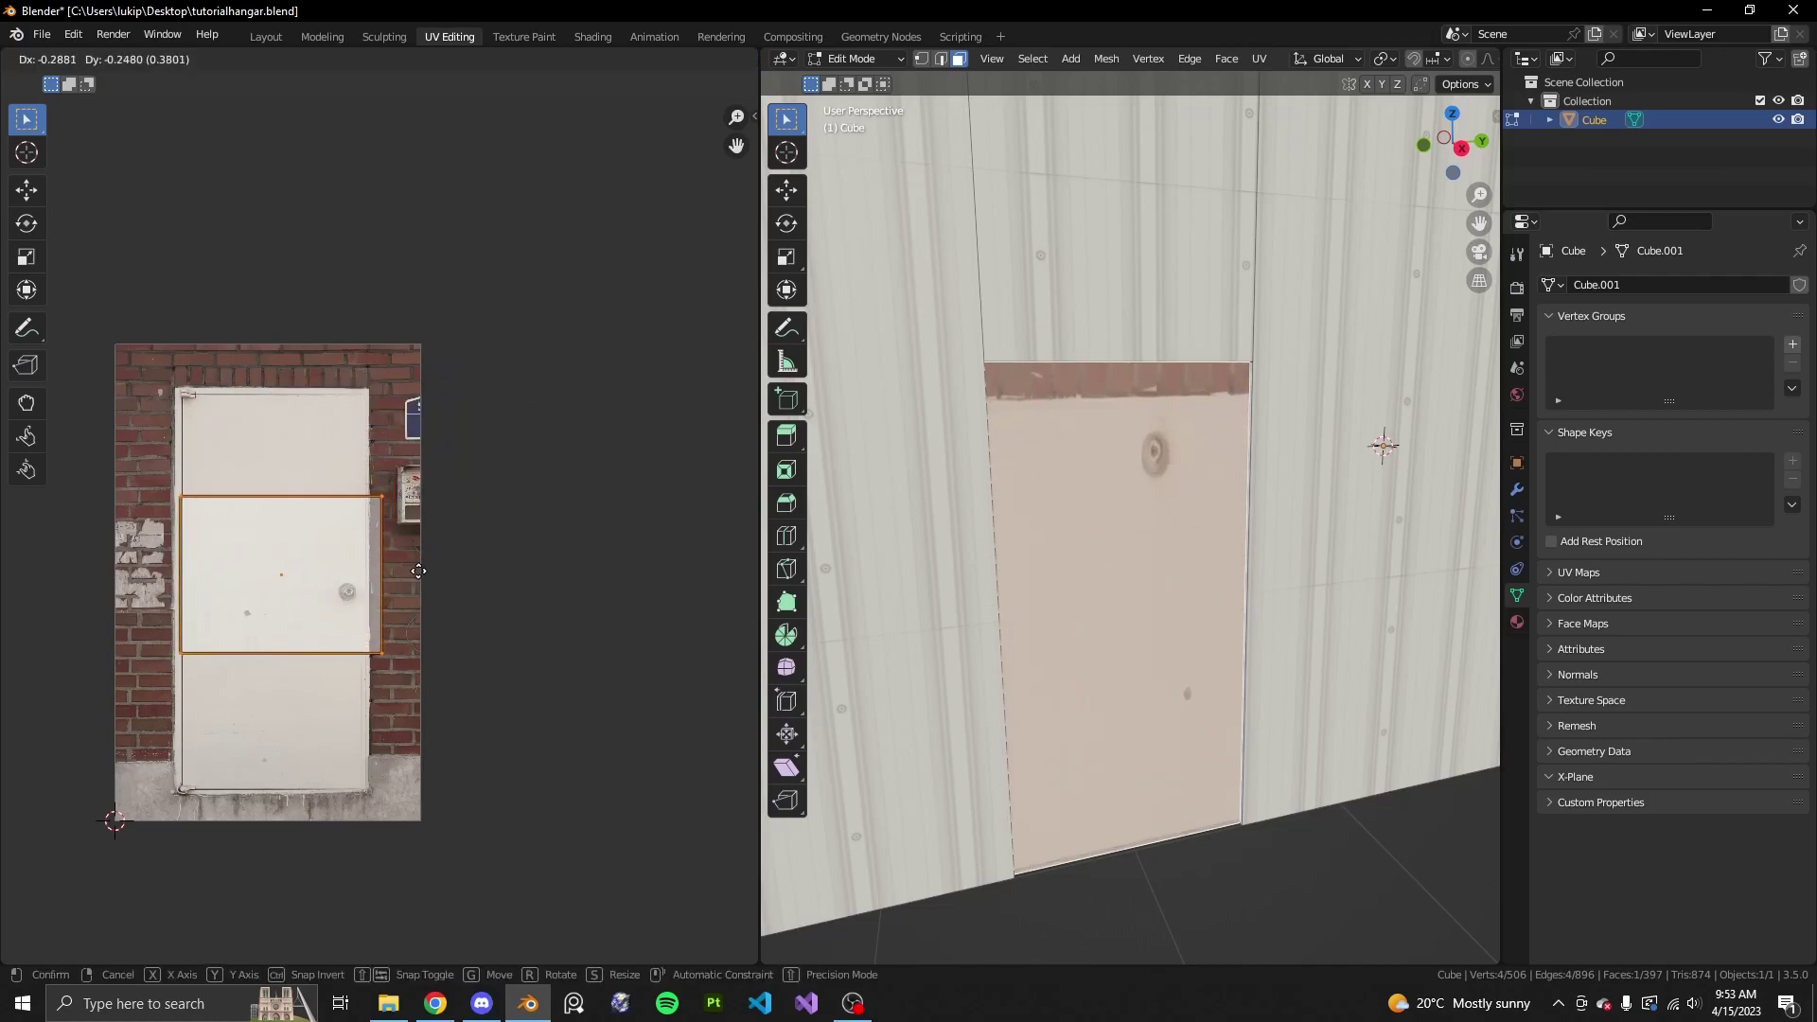
click(508, 453)
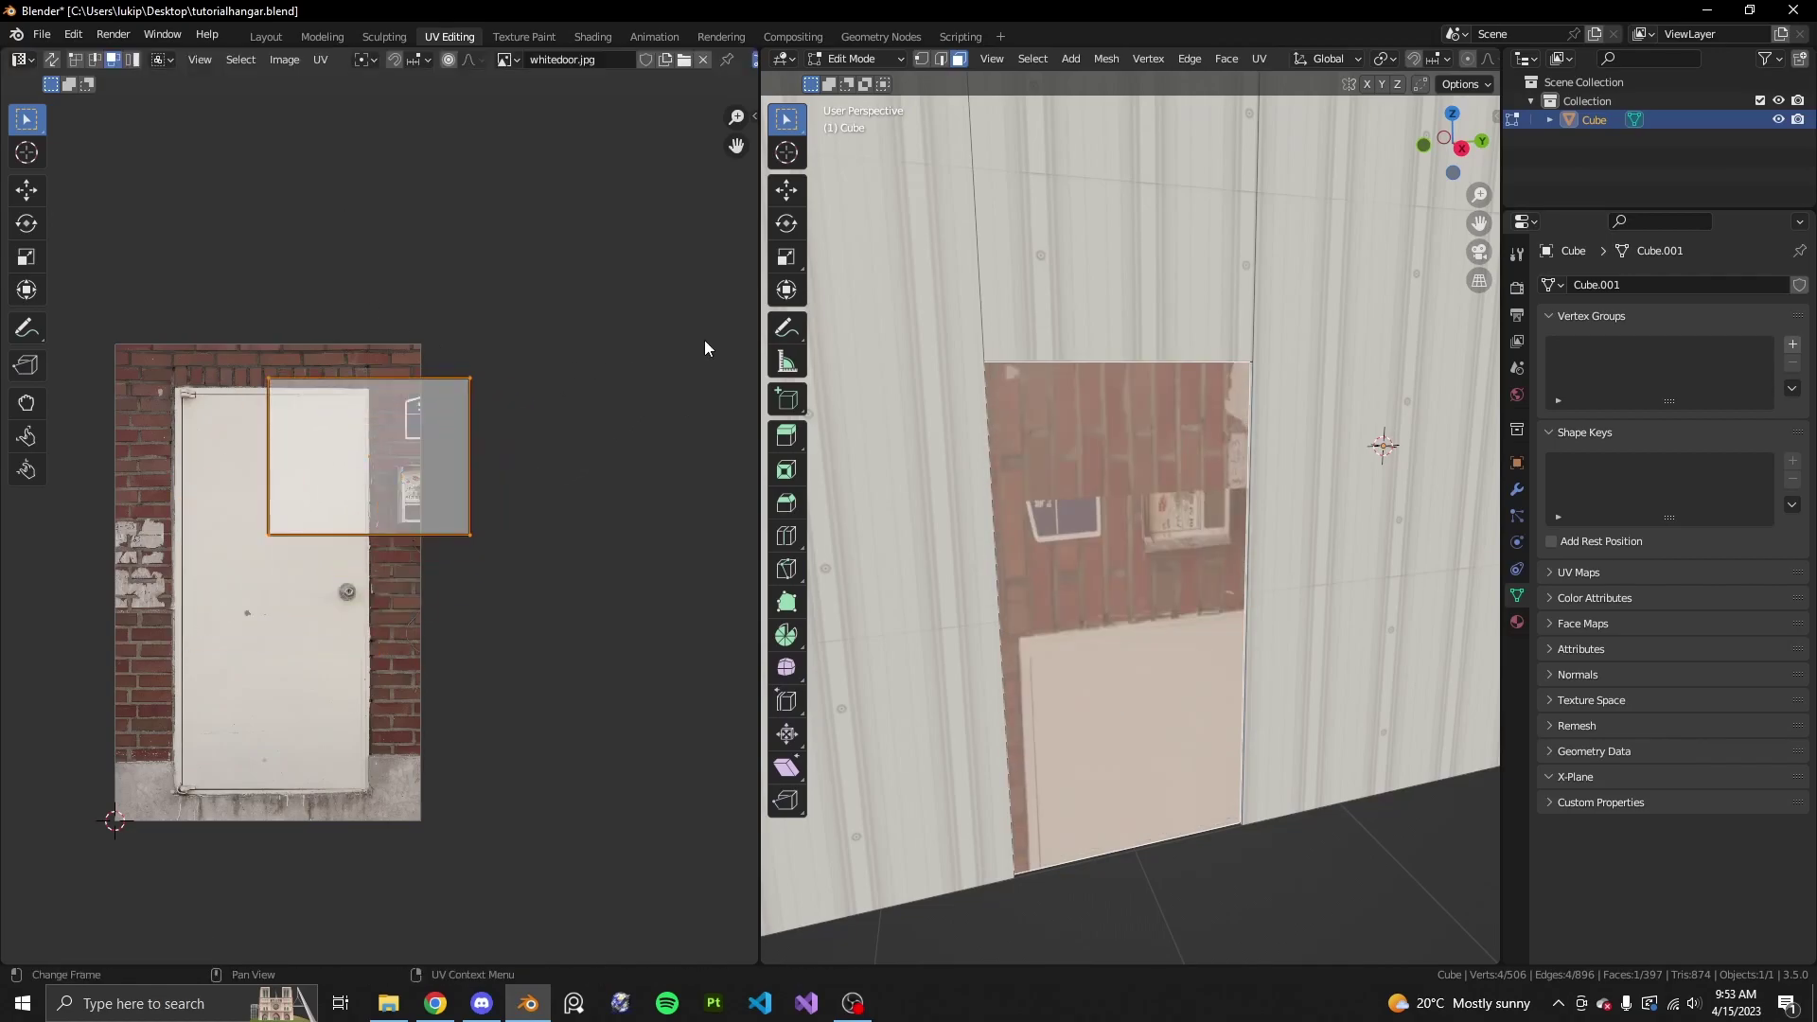
- Move the door face's UVs over the middle of the white door in the image
key(g)
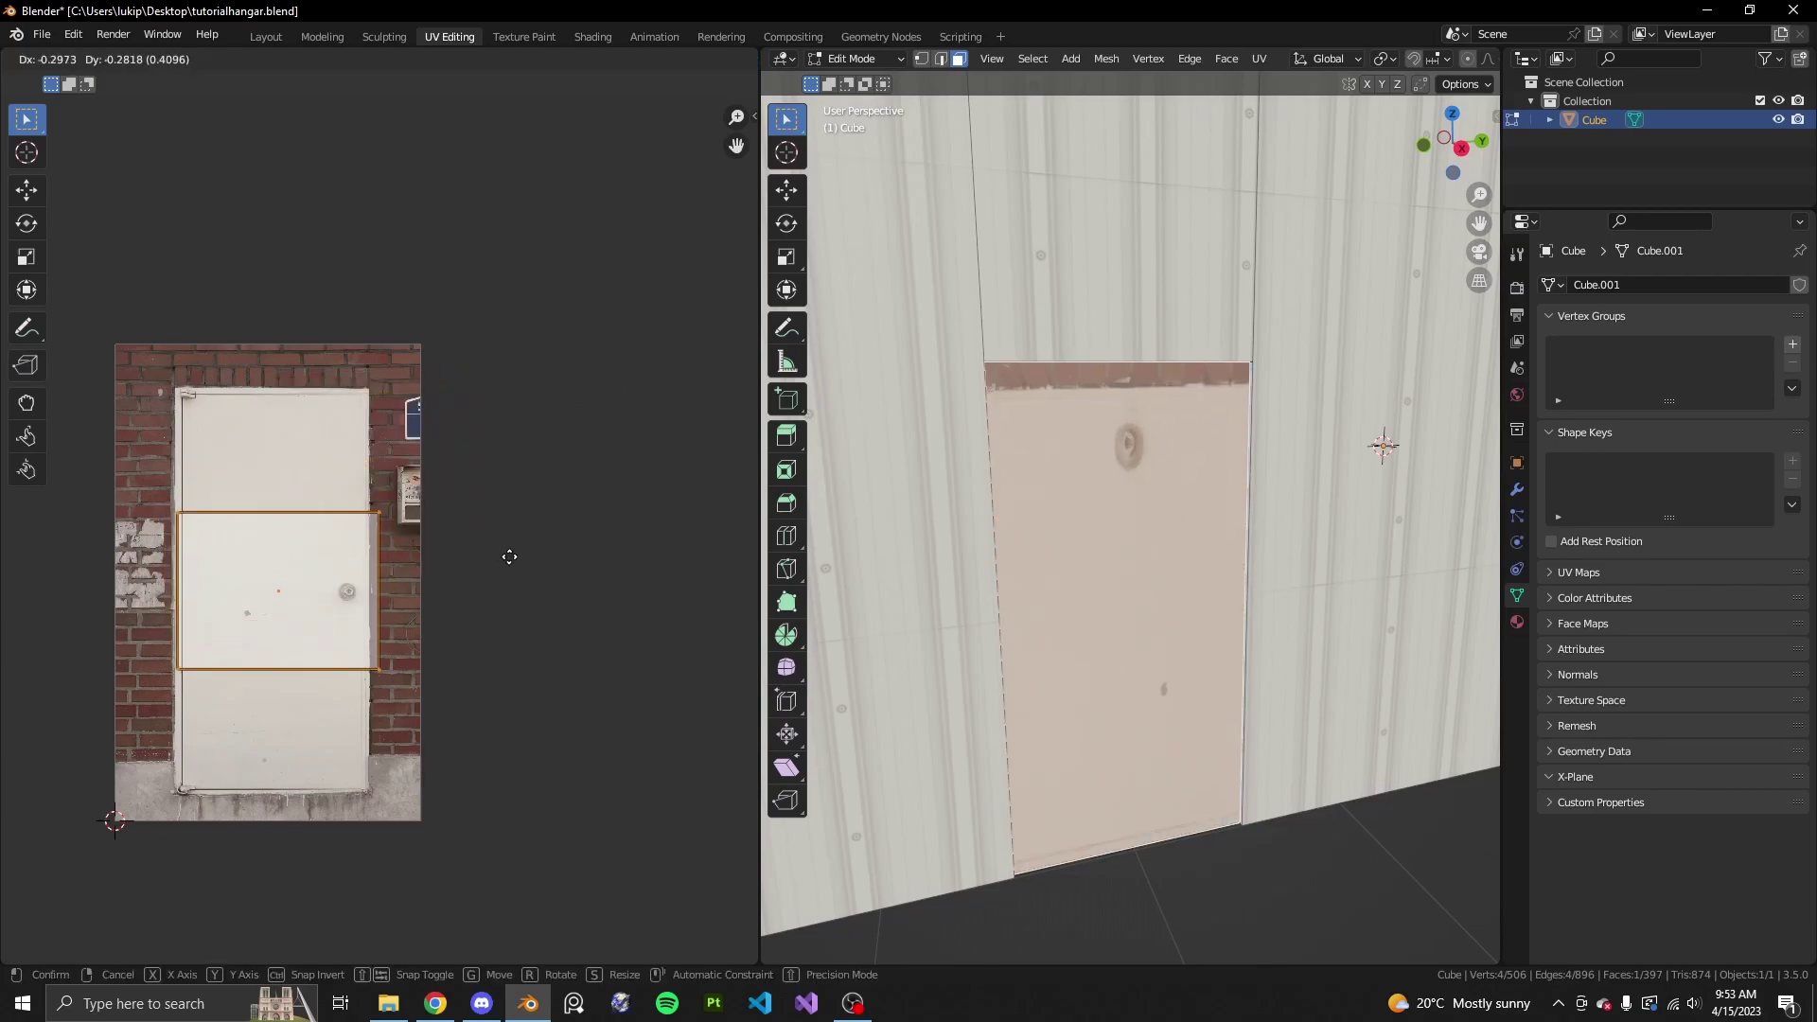
click(500, 548)
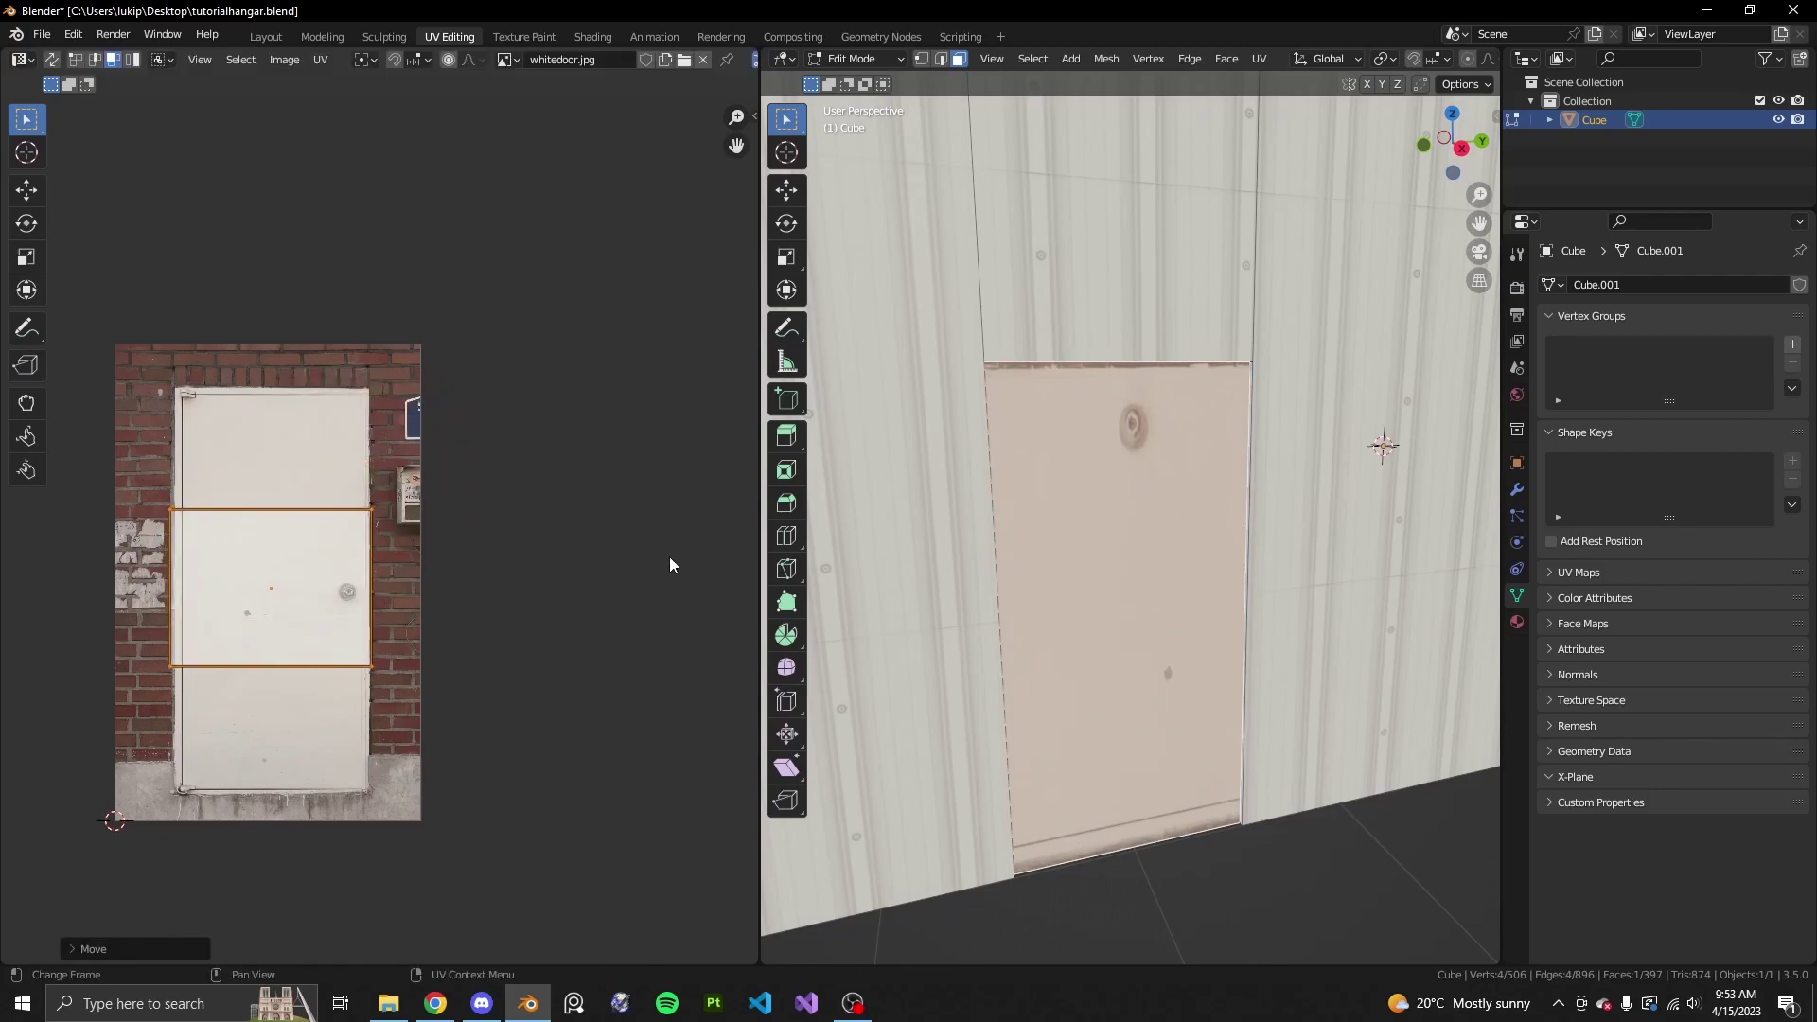
scroll(1200, 469, down, 8)
middle_drag(1200, 469, 1221, 579)
scroll(1318, 503, up, 4)
shift+middle_drag(1135, 515, 778, 517)
scroll(1312, 523, up, 6)
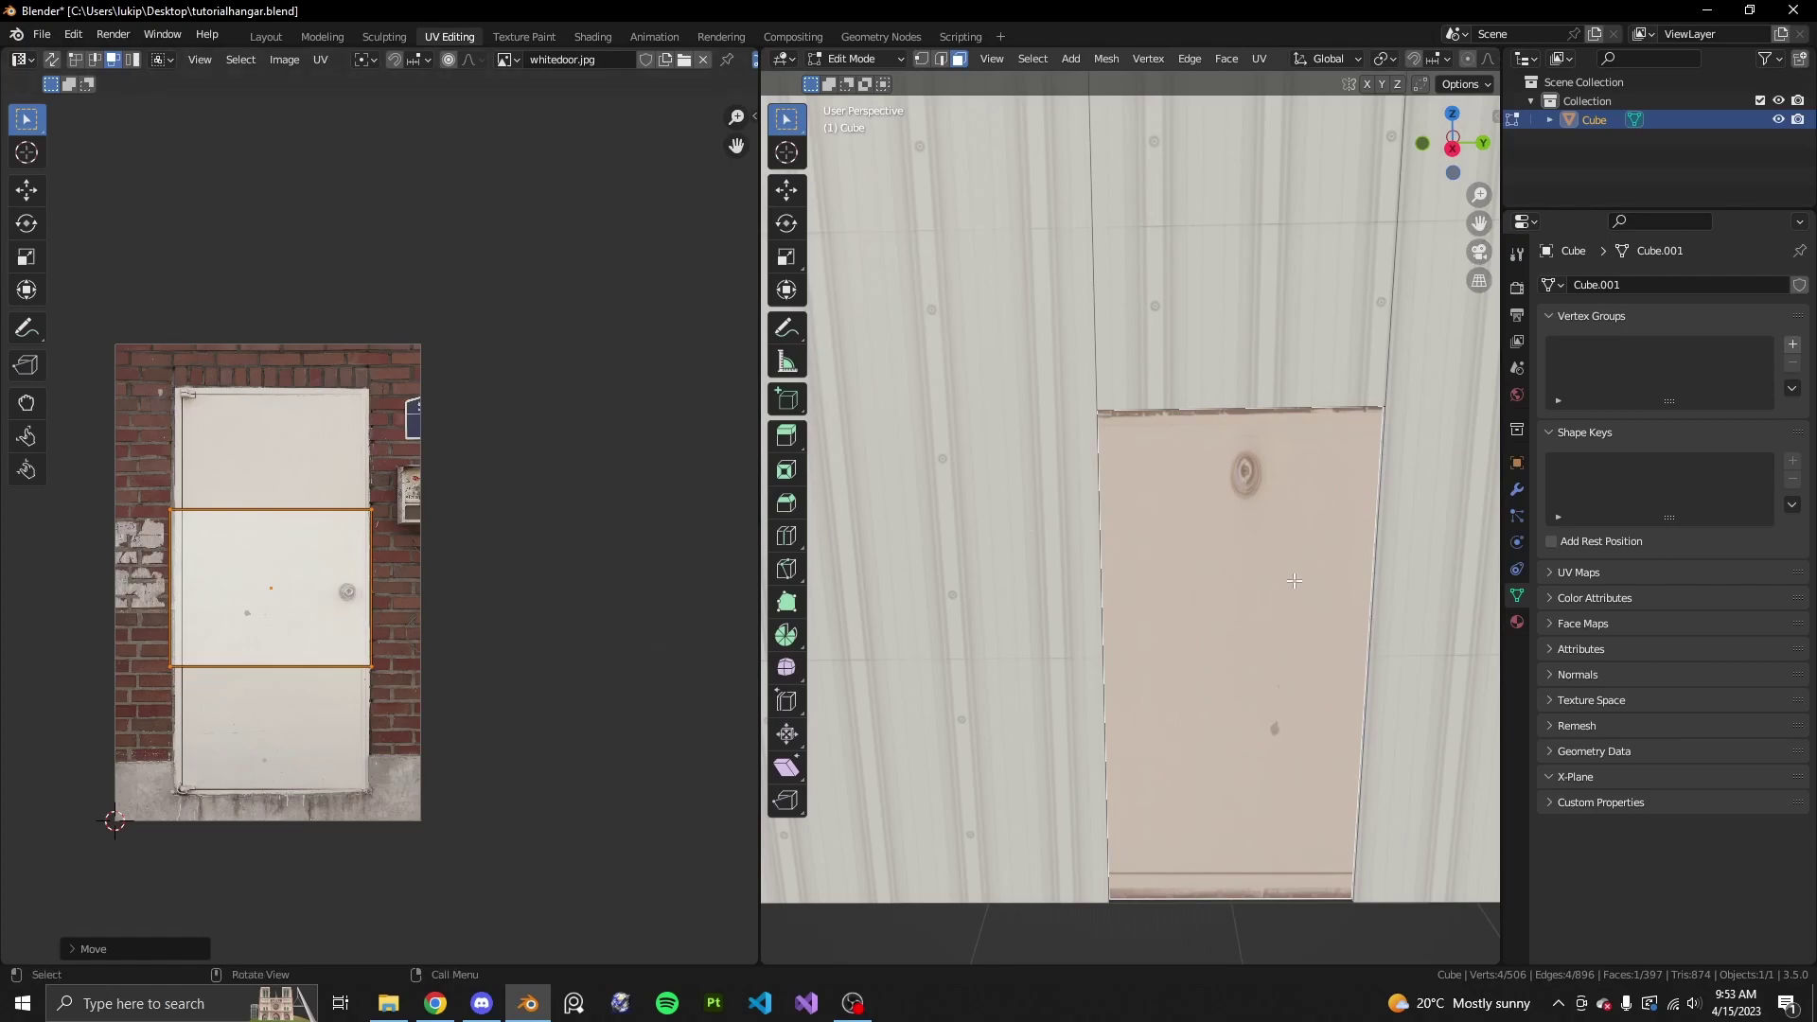
- Rotate the door face's UVs by -90 degrees so the doorknob sits upright at the door's side
text(r-90)
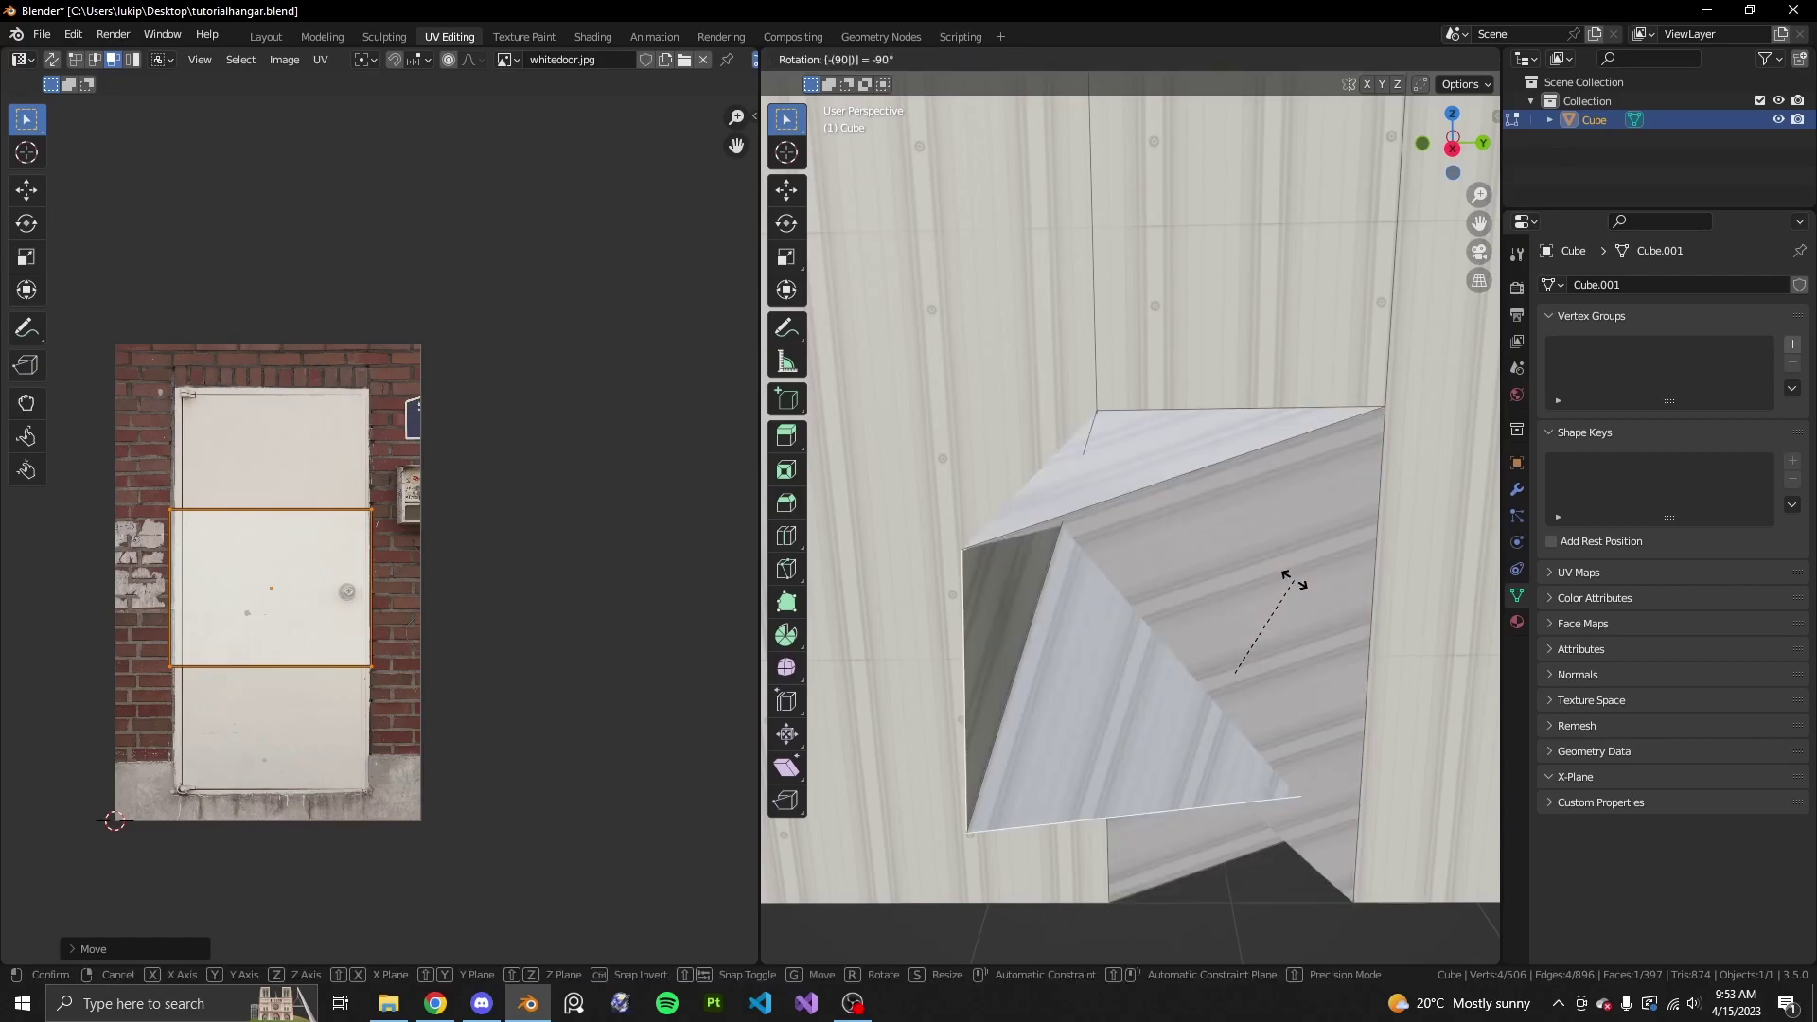
key(Escape)
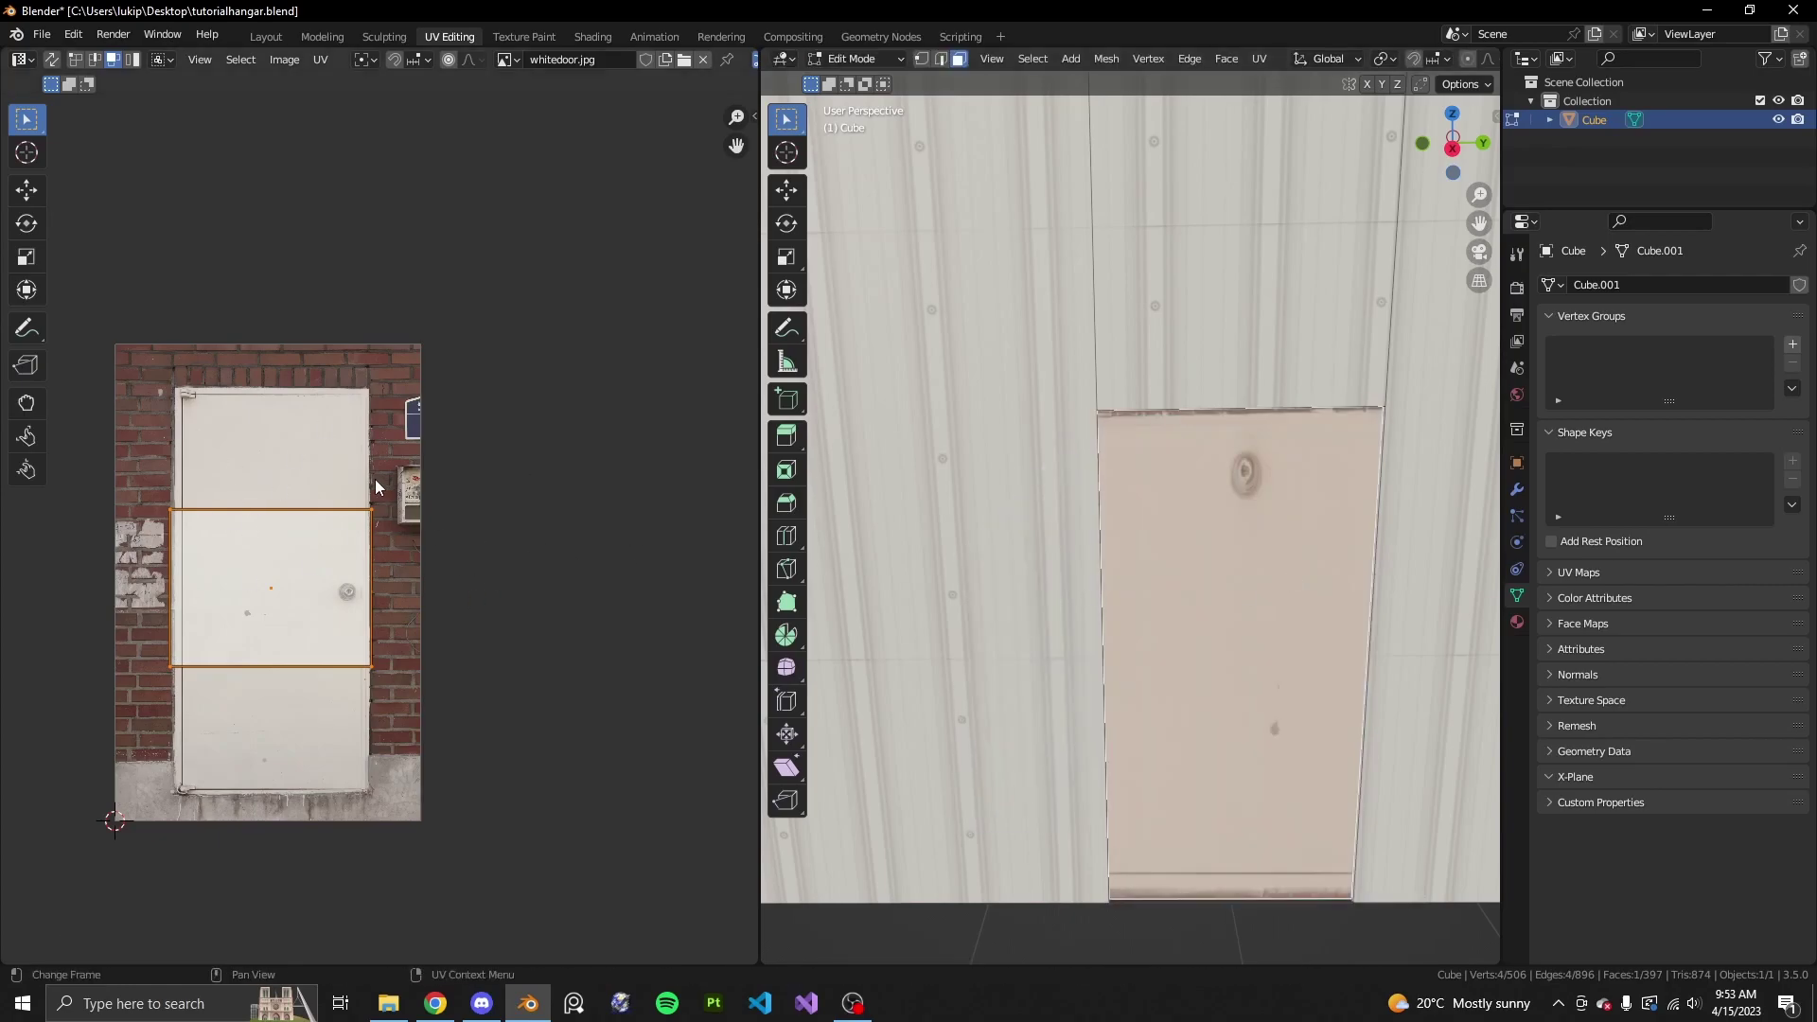
text(r90)
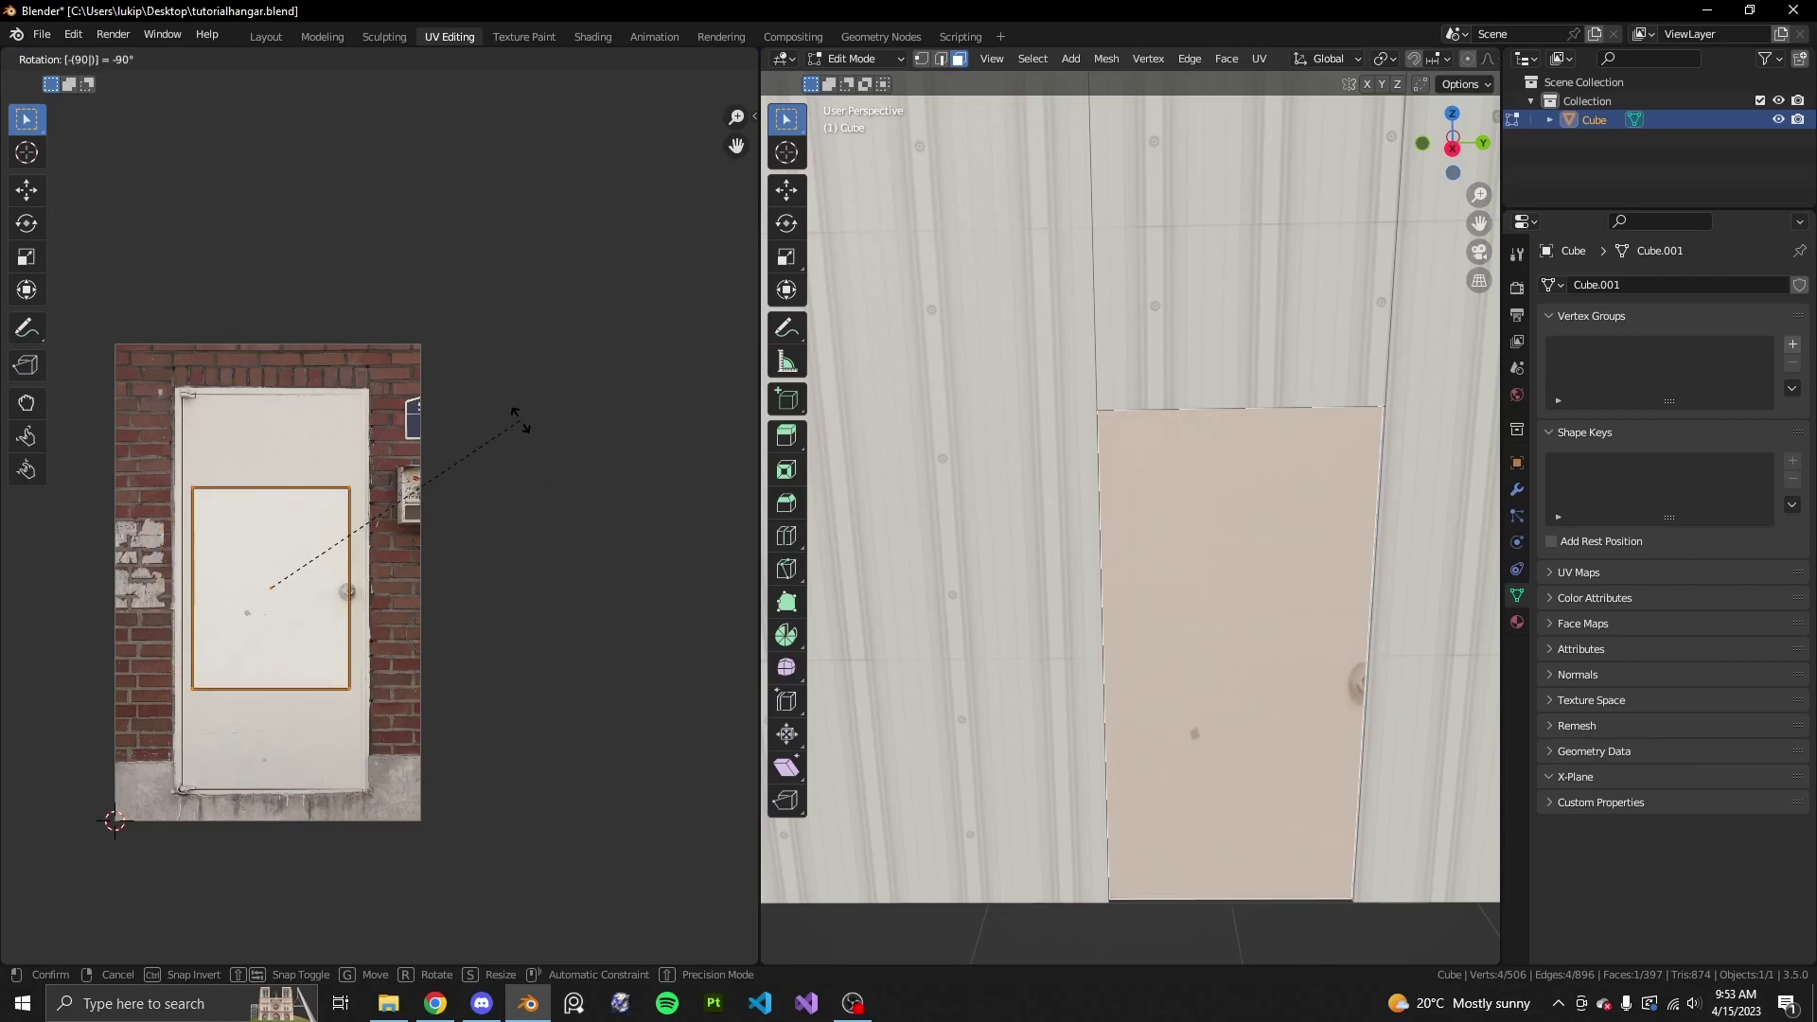
key(Return)
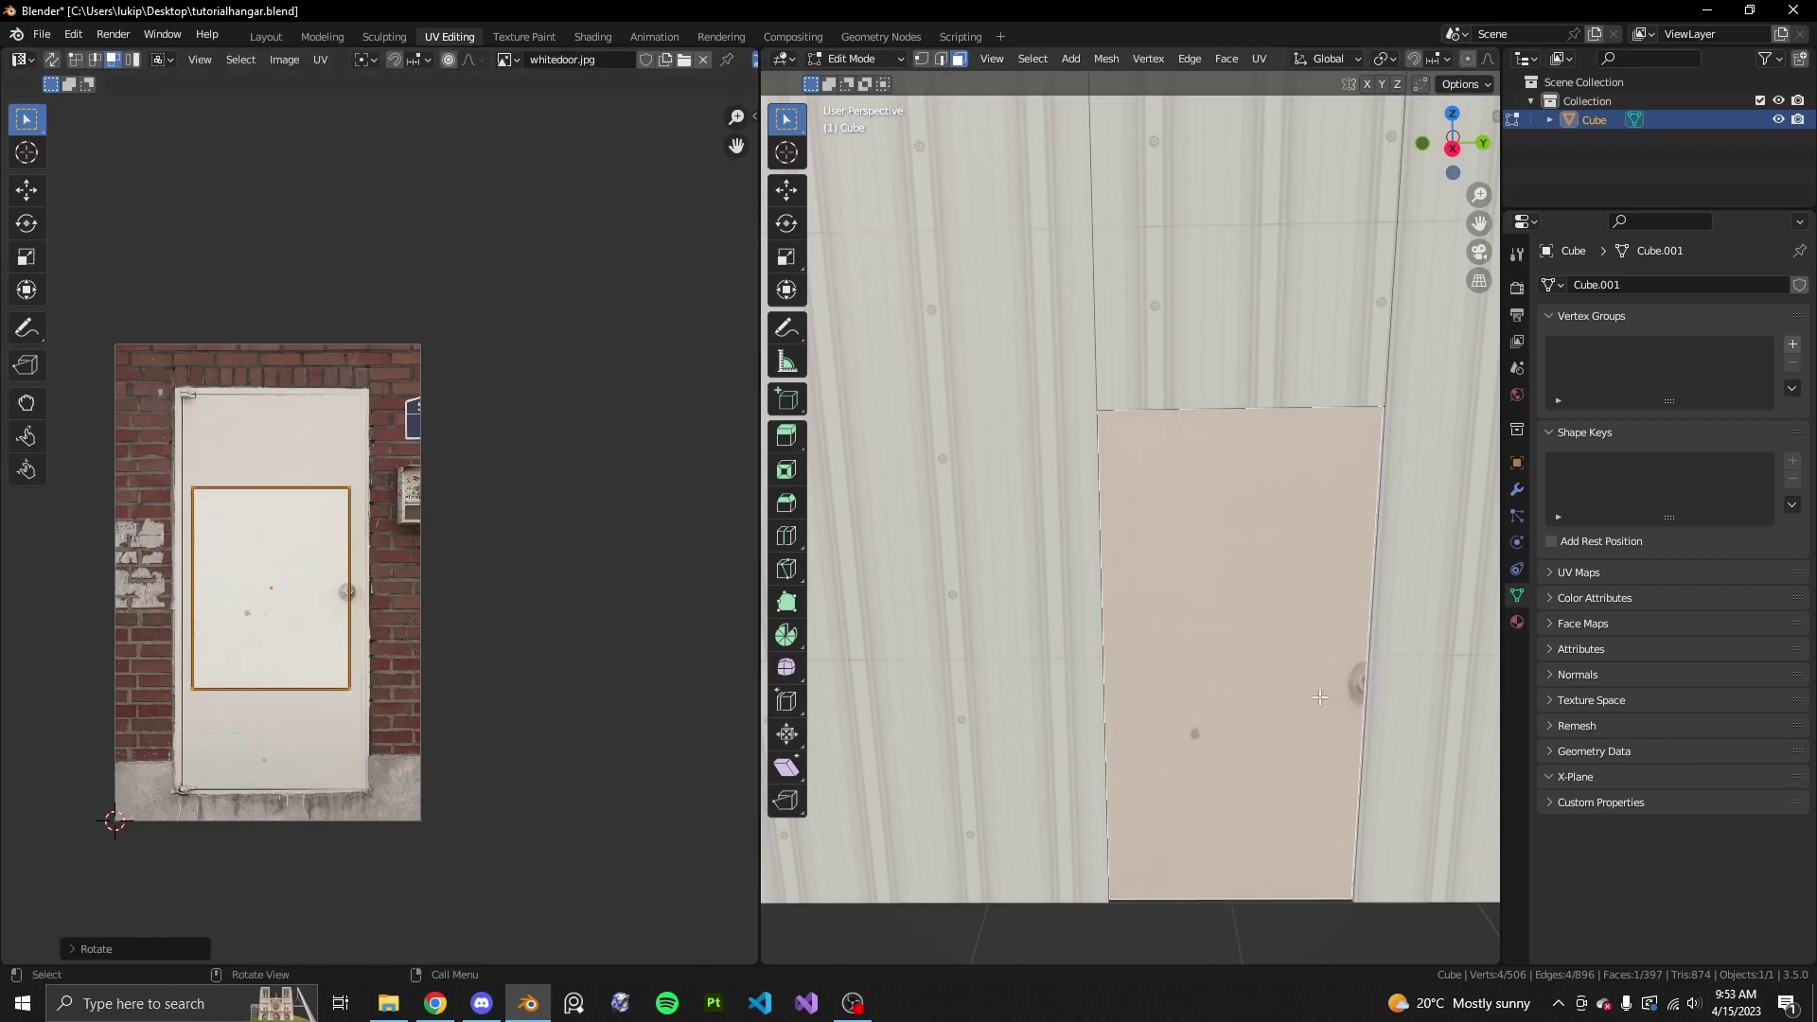
- Scale the door face's UVs along X by about 1.23 and shift them slightly along X to match the white door's width
scroll(543, 594, up, 1)
scroll(468, 582, up, 1)
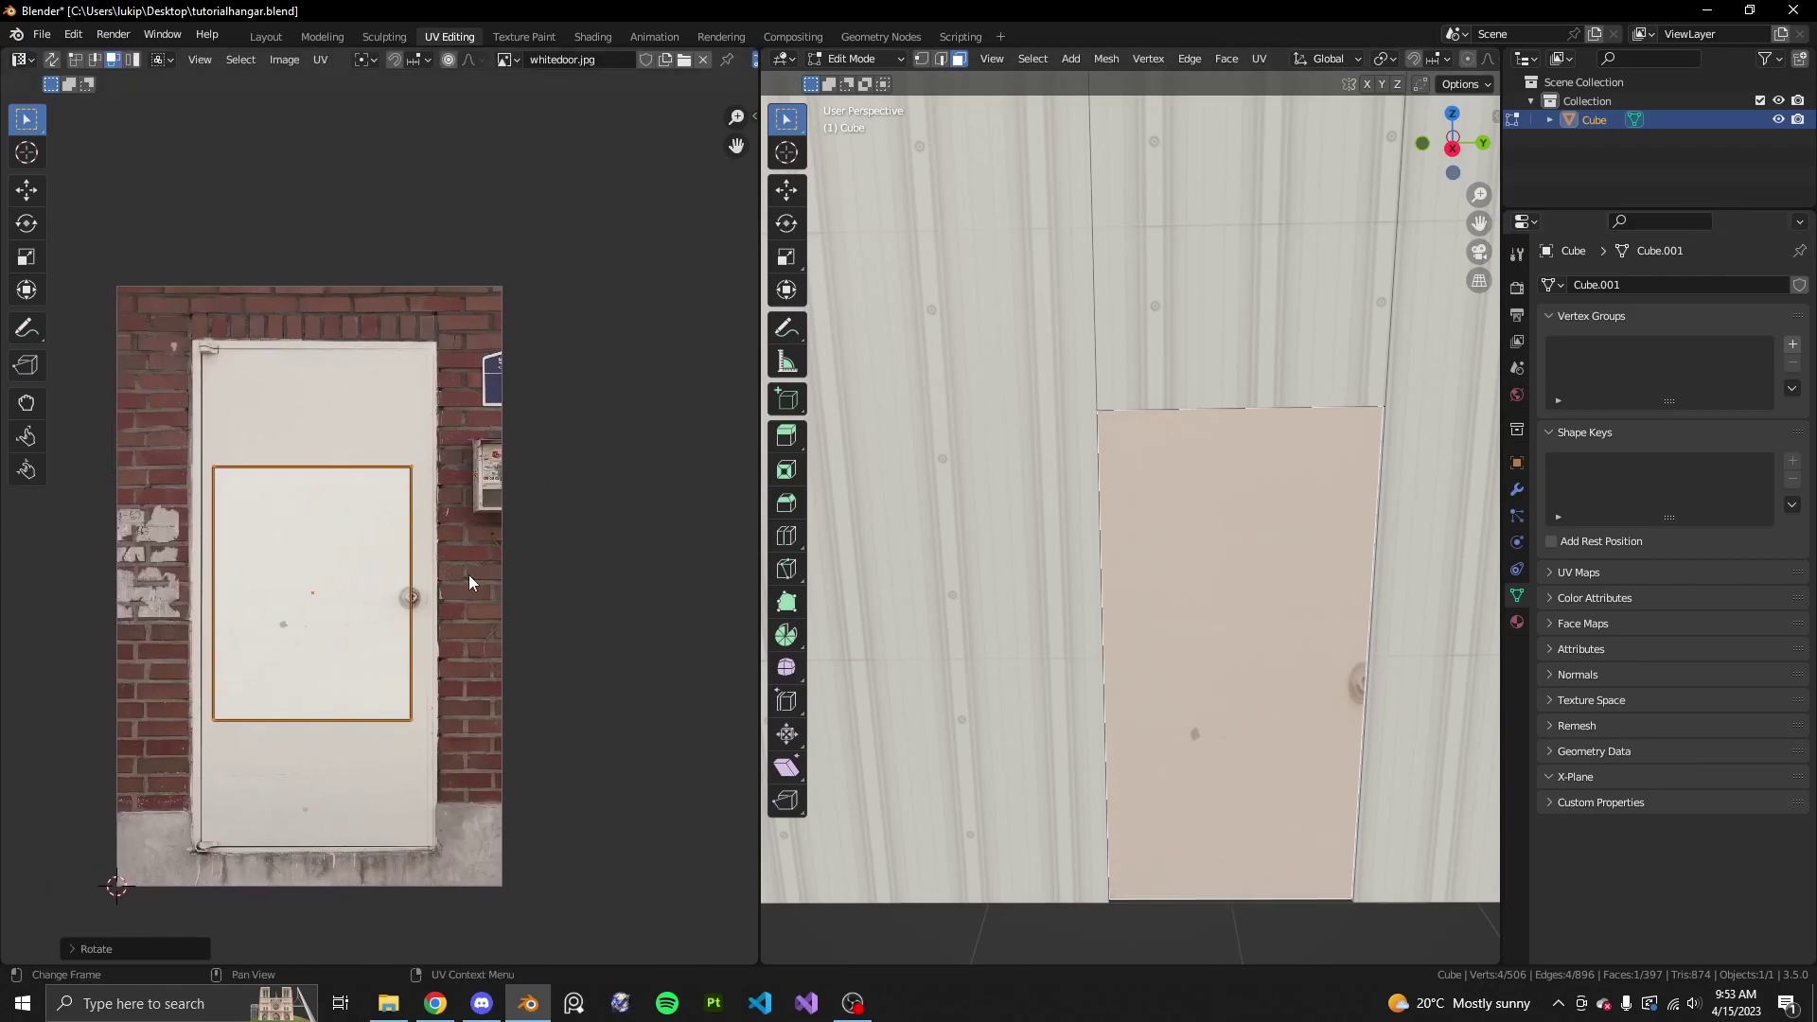
scroll(468, 582, up, 1)
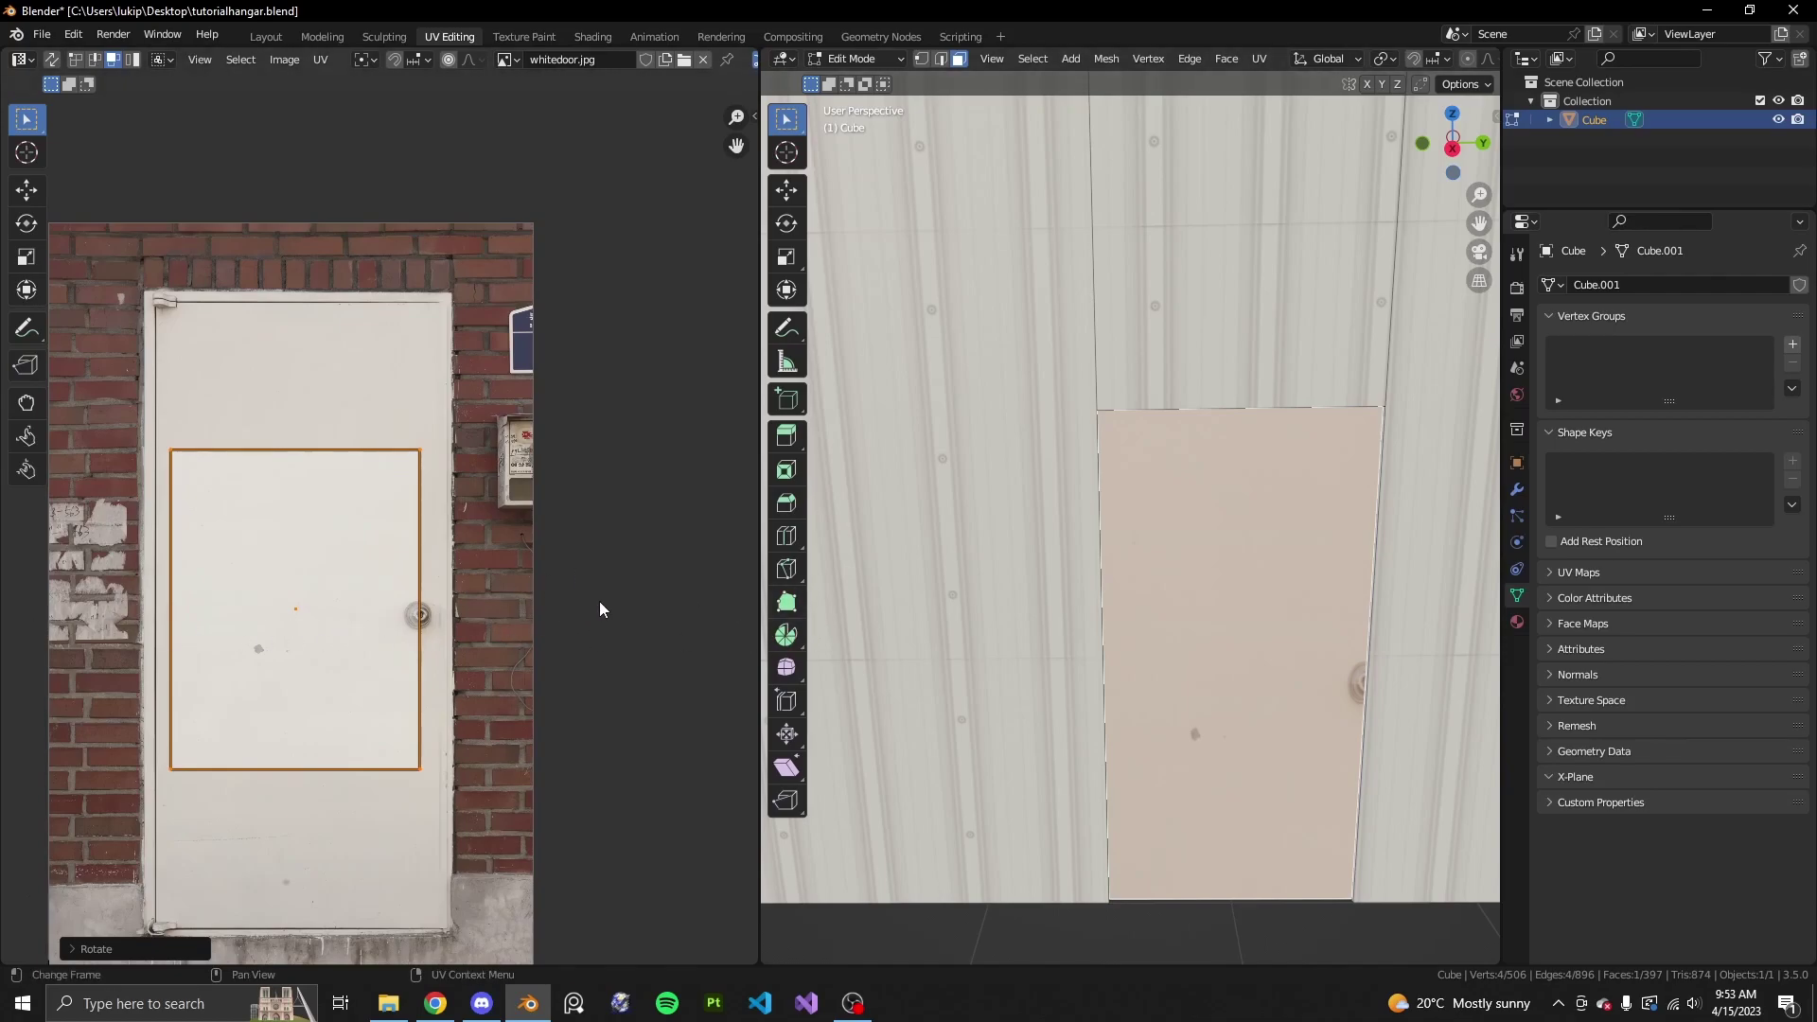
key(s)
key(x)
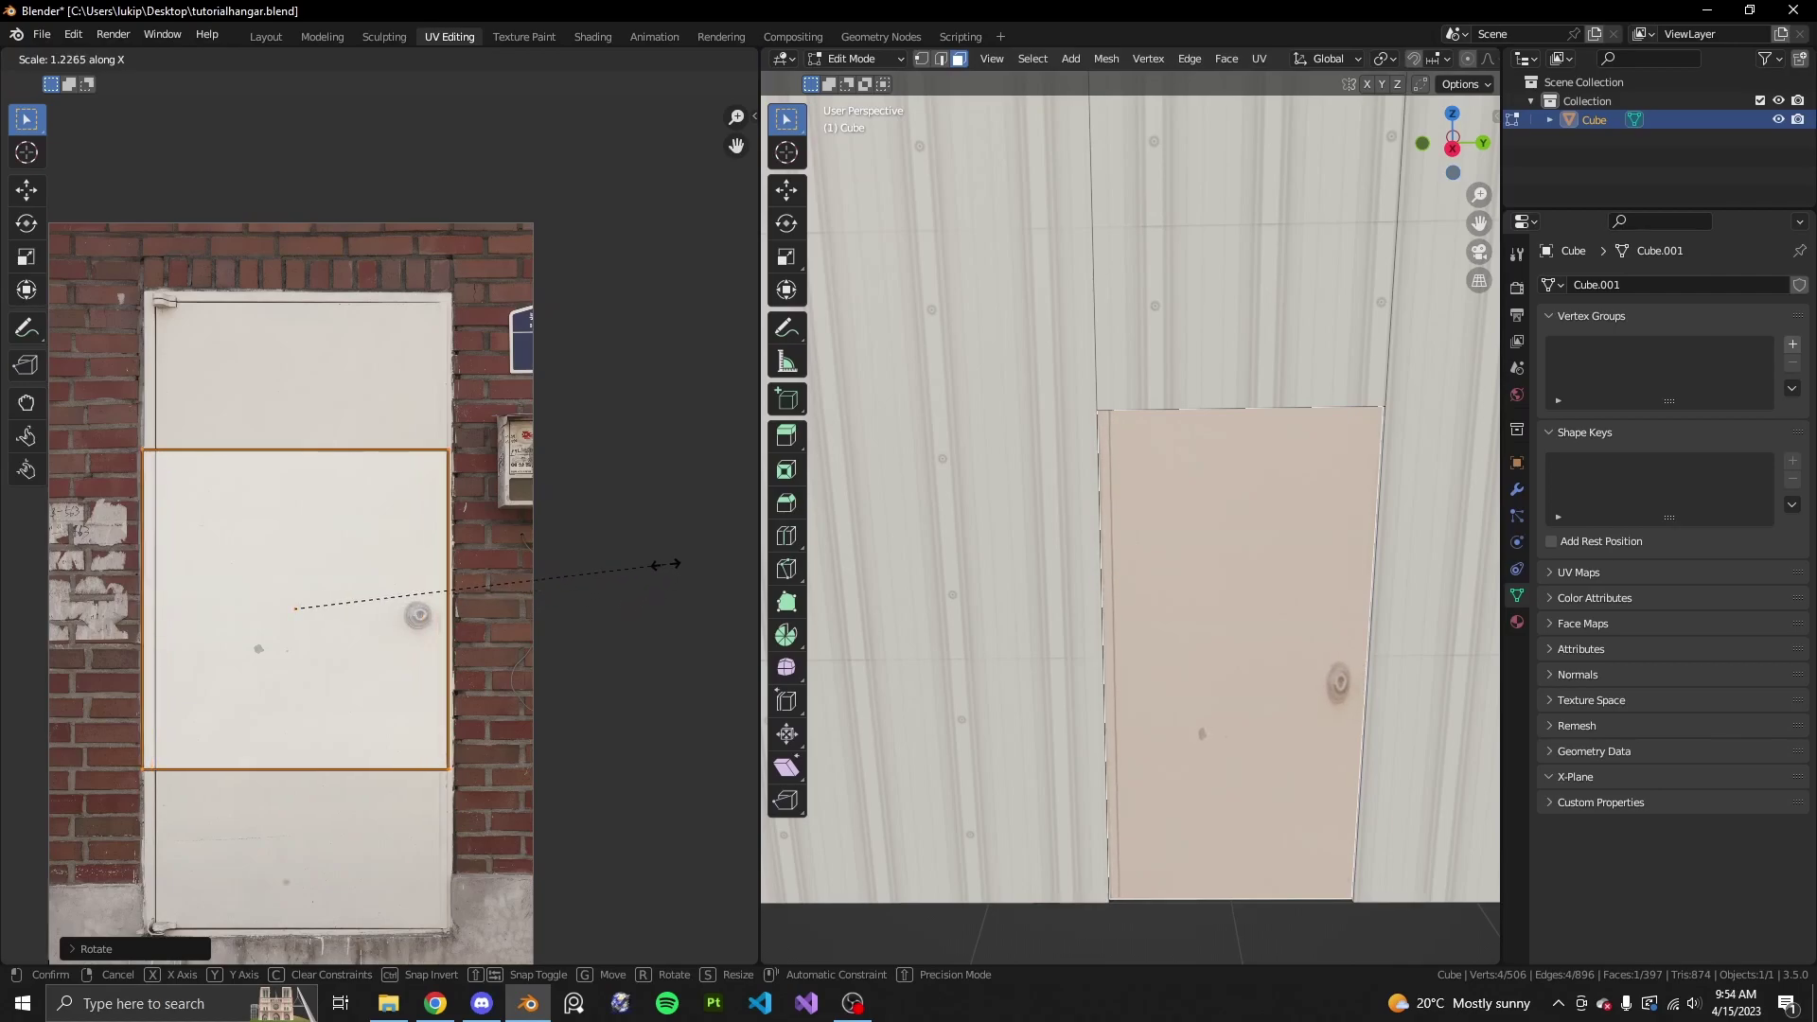
click(669, 569)
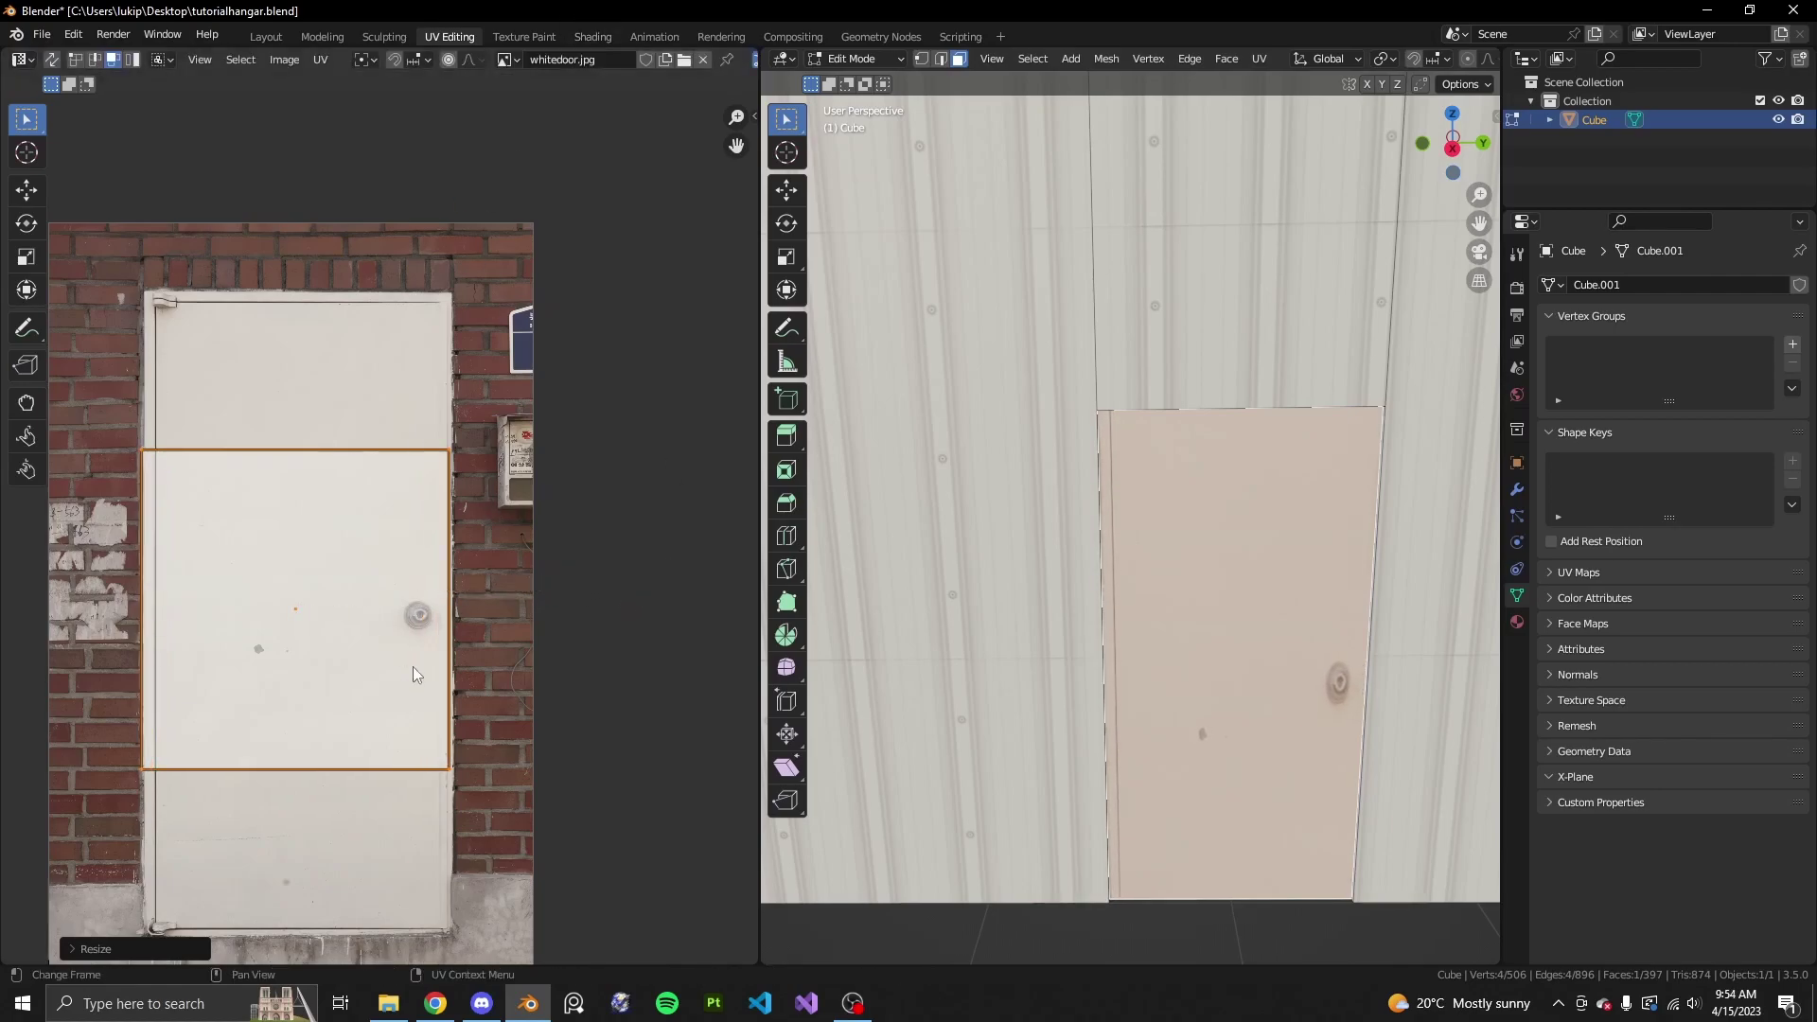
key(g)
key(x)
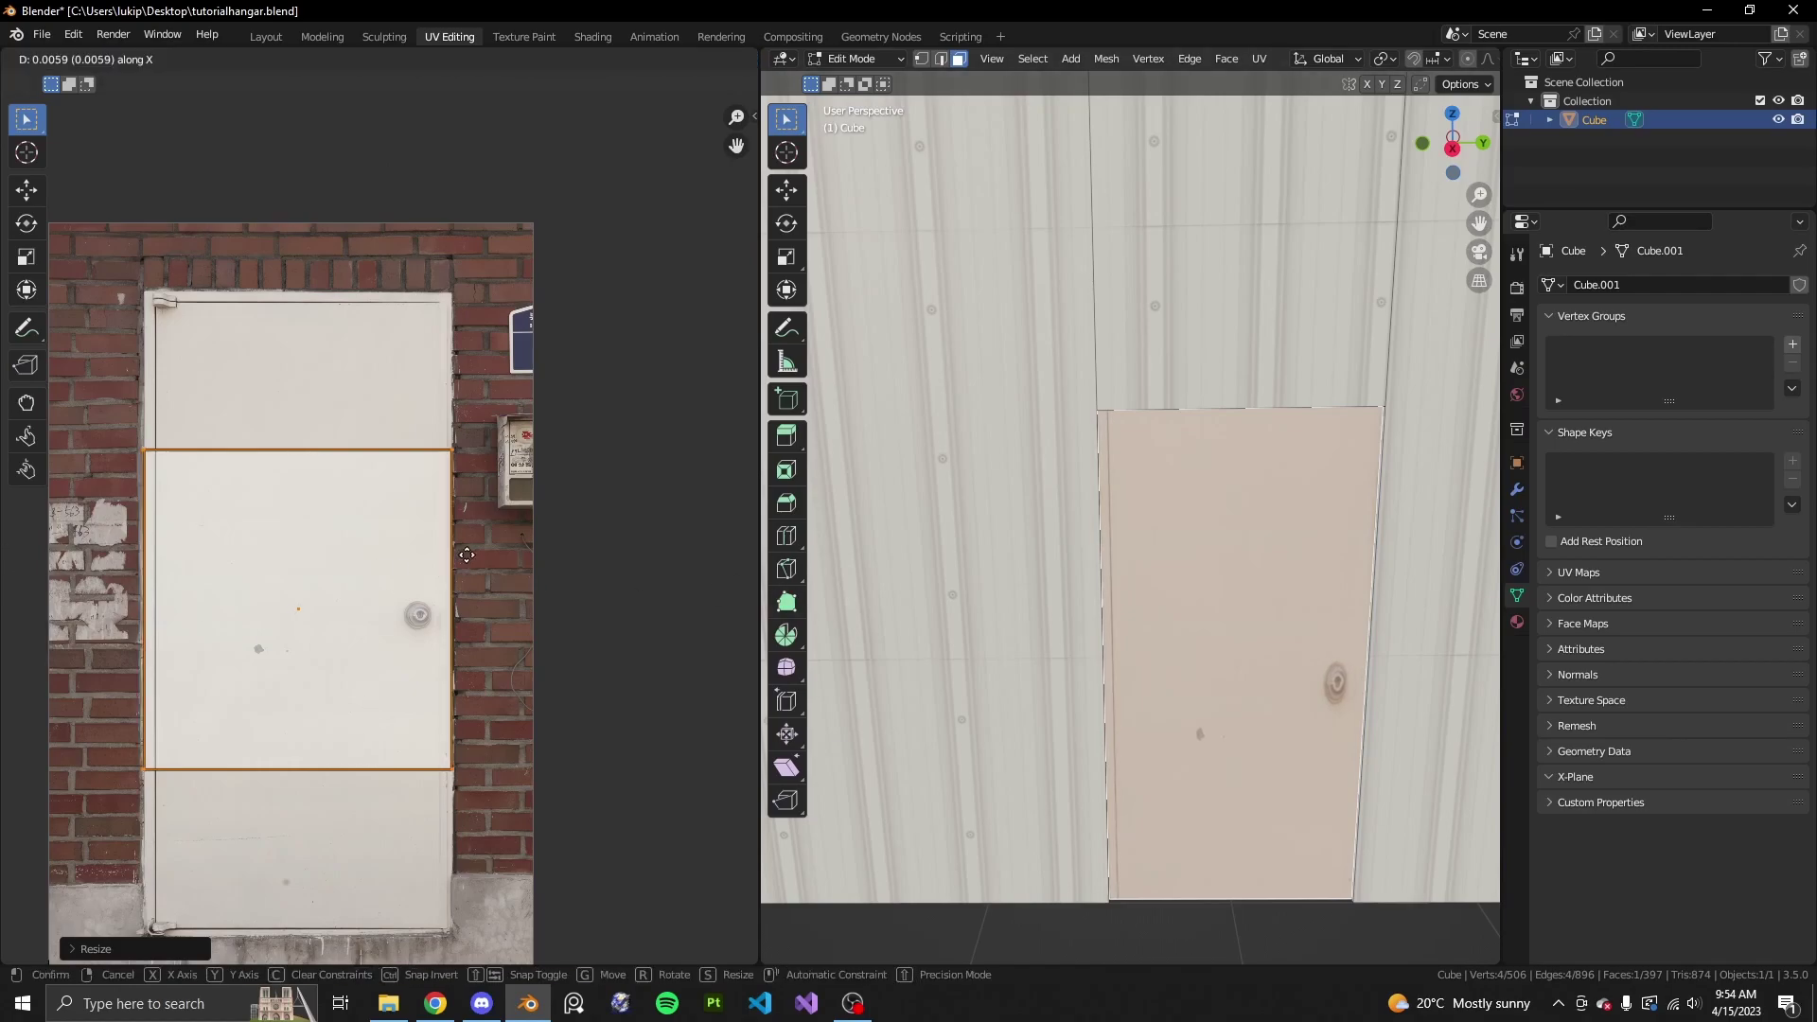
click(467, 554)
- Scale the door face's UVs along Y until they span the full height of the white door
scroll(435, 521, down, 3)
scroll(511, 577, up, 2)
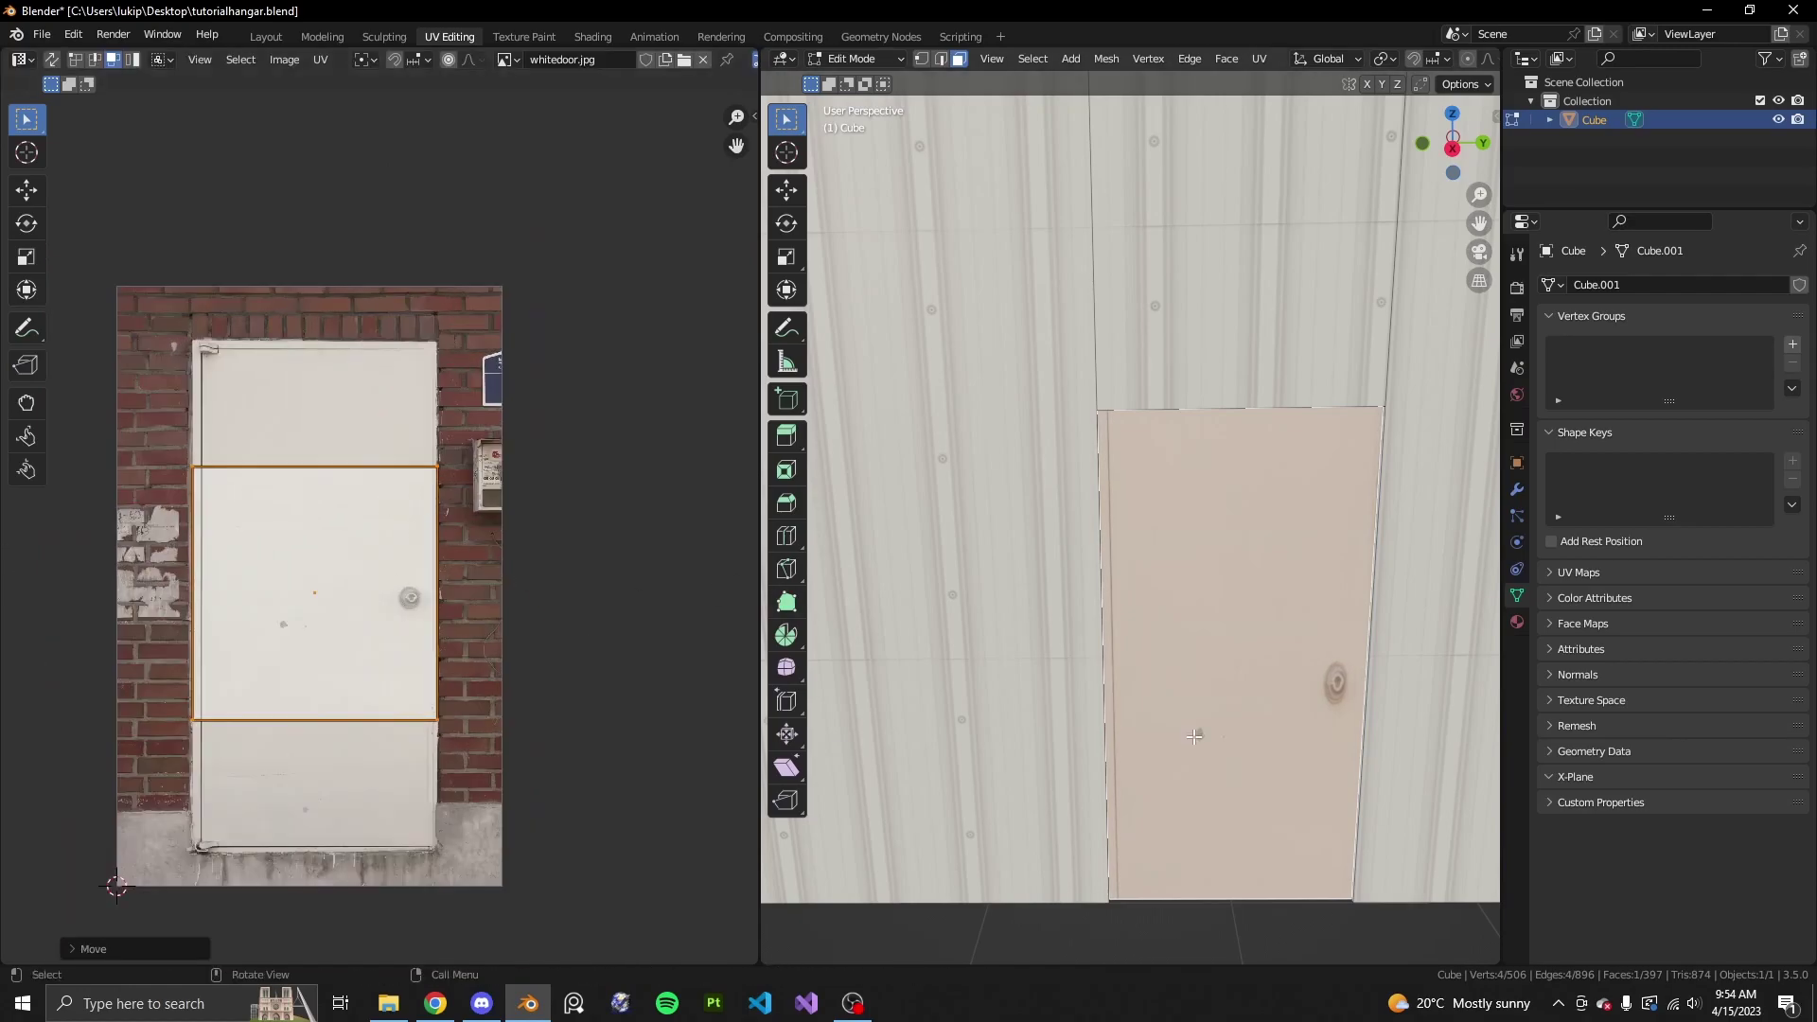
key(s)
key(y)
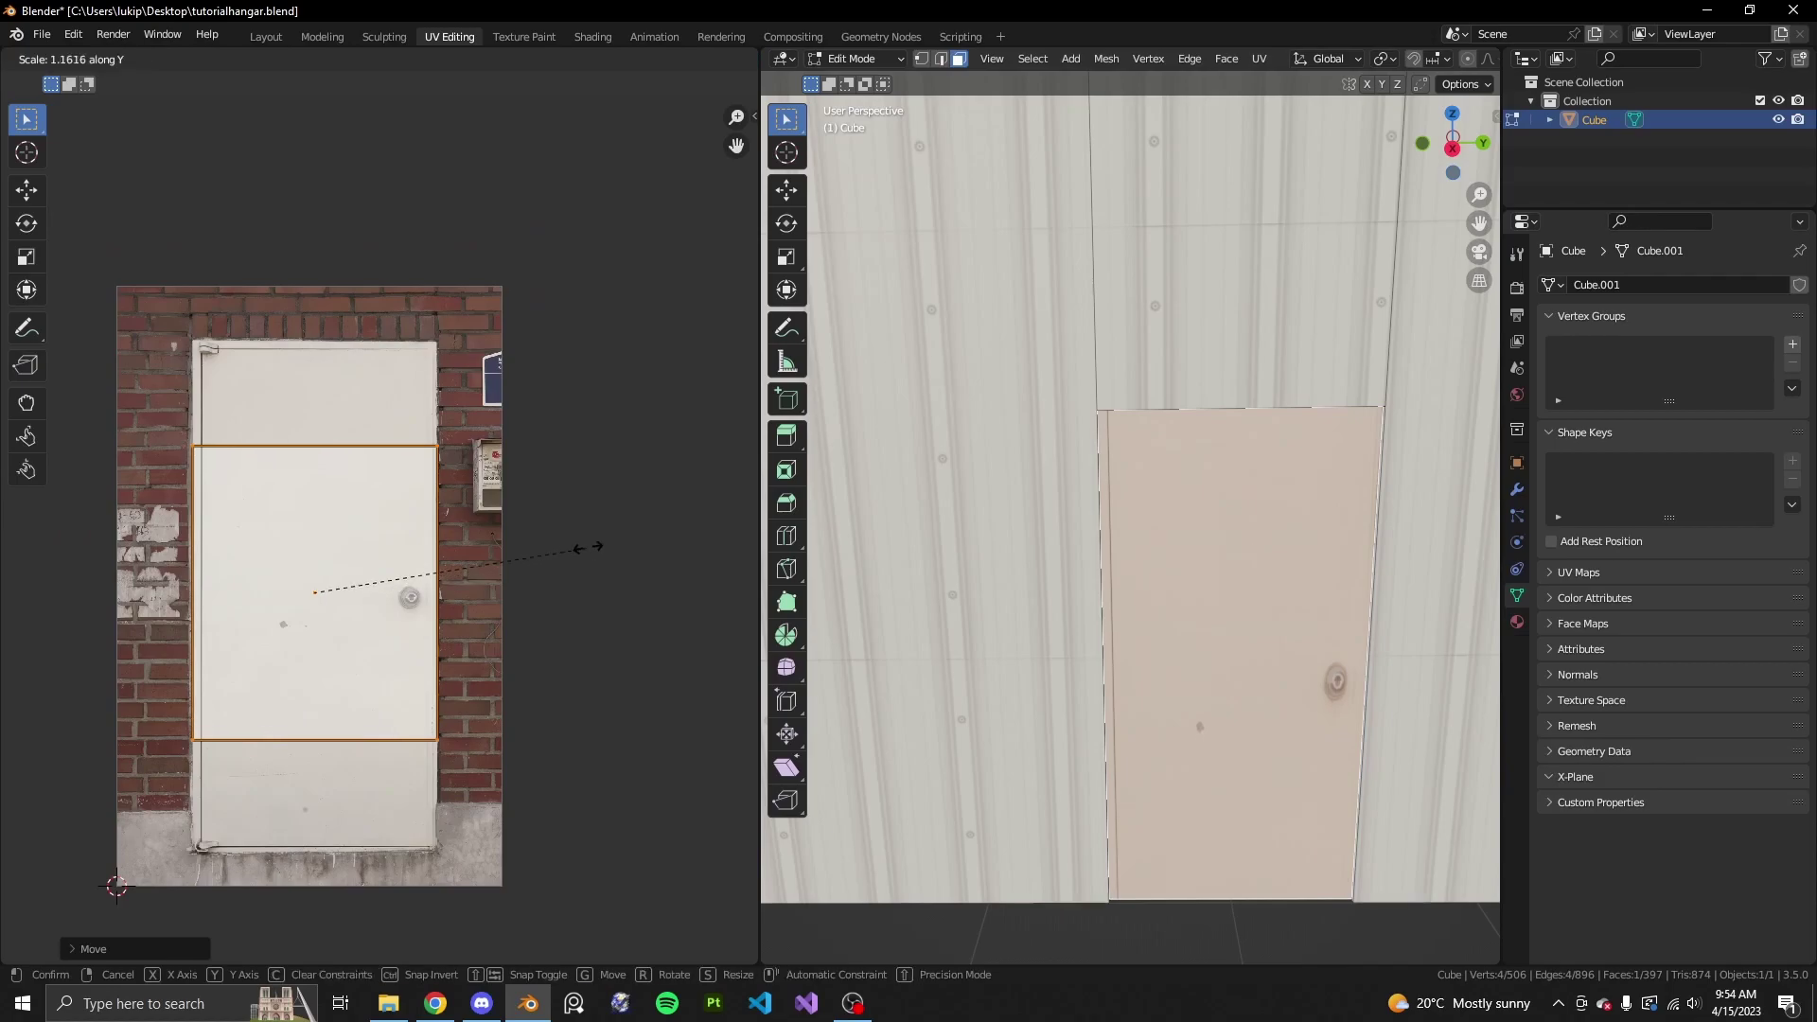
click(735, 404)
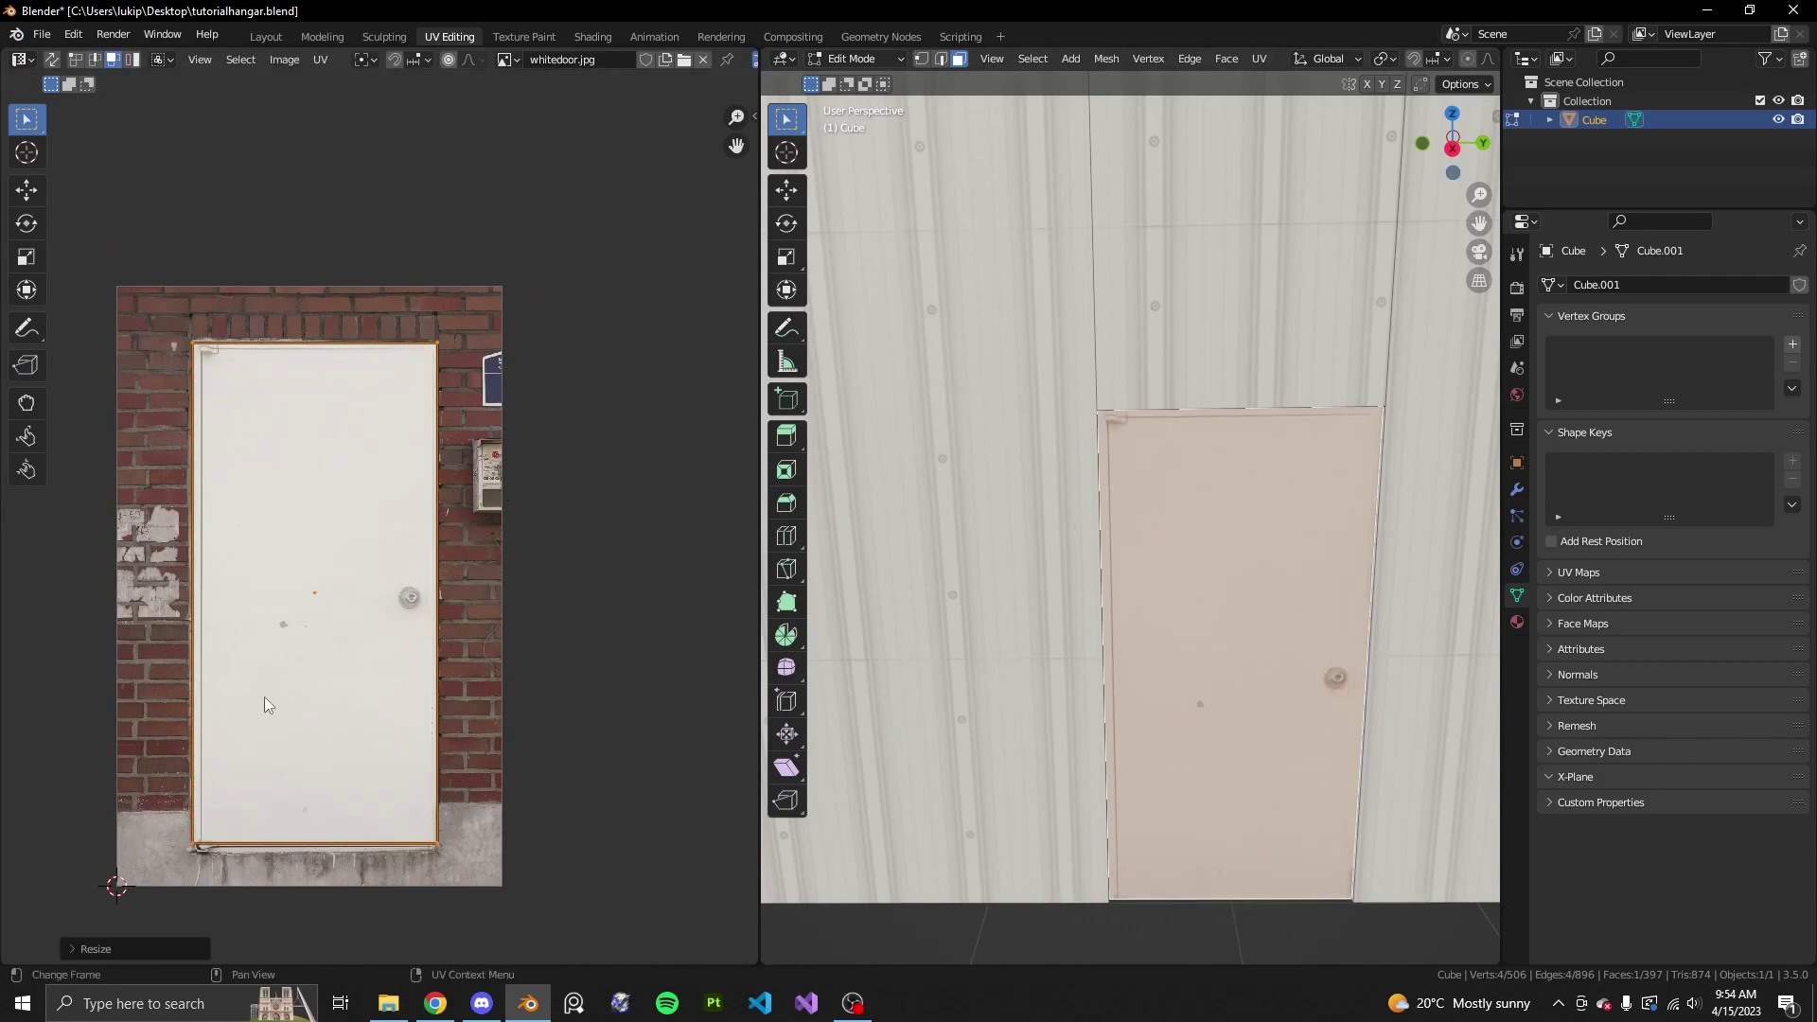
- Inspect the fitted door texture on the hangar in Object Mode, and reselect the door's UVs in Edit Mode
click(594, 458)
key(Tab)
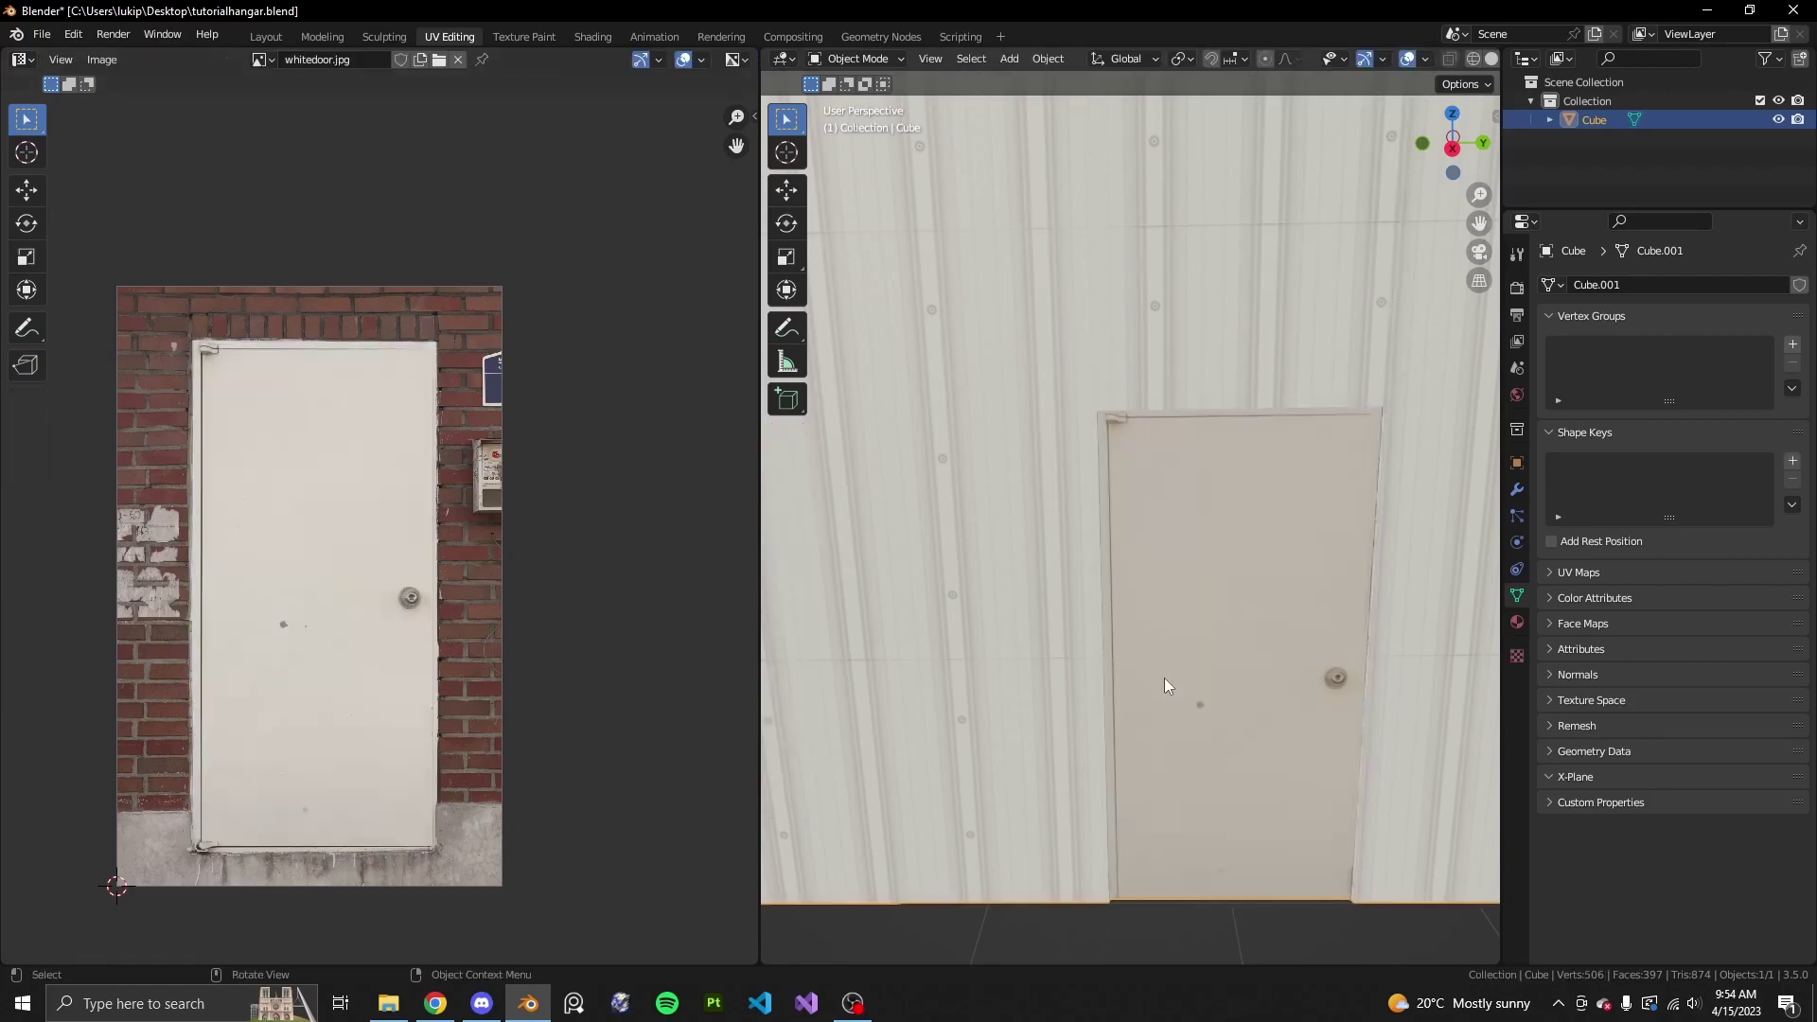
scroll(1166, 682, down, 10)
middle_drag(1262, 671, 1306, 653)
scroll(1306, 653, up, 8)
key(Tab)
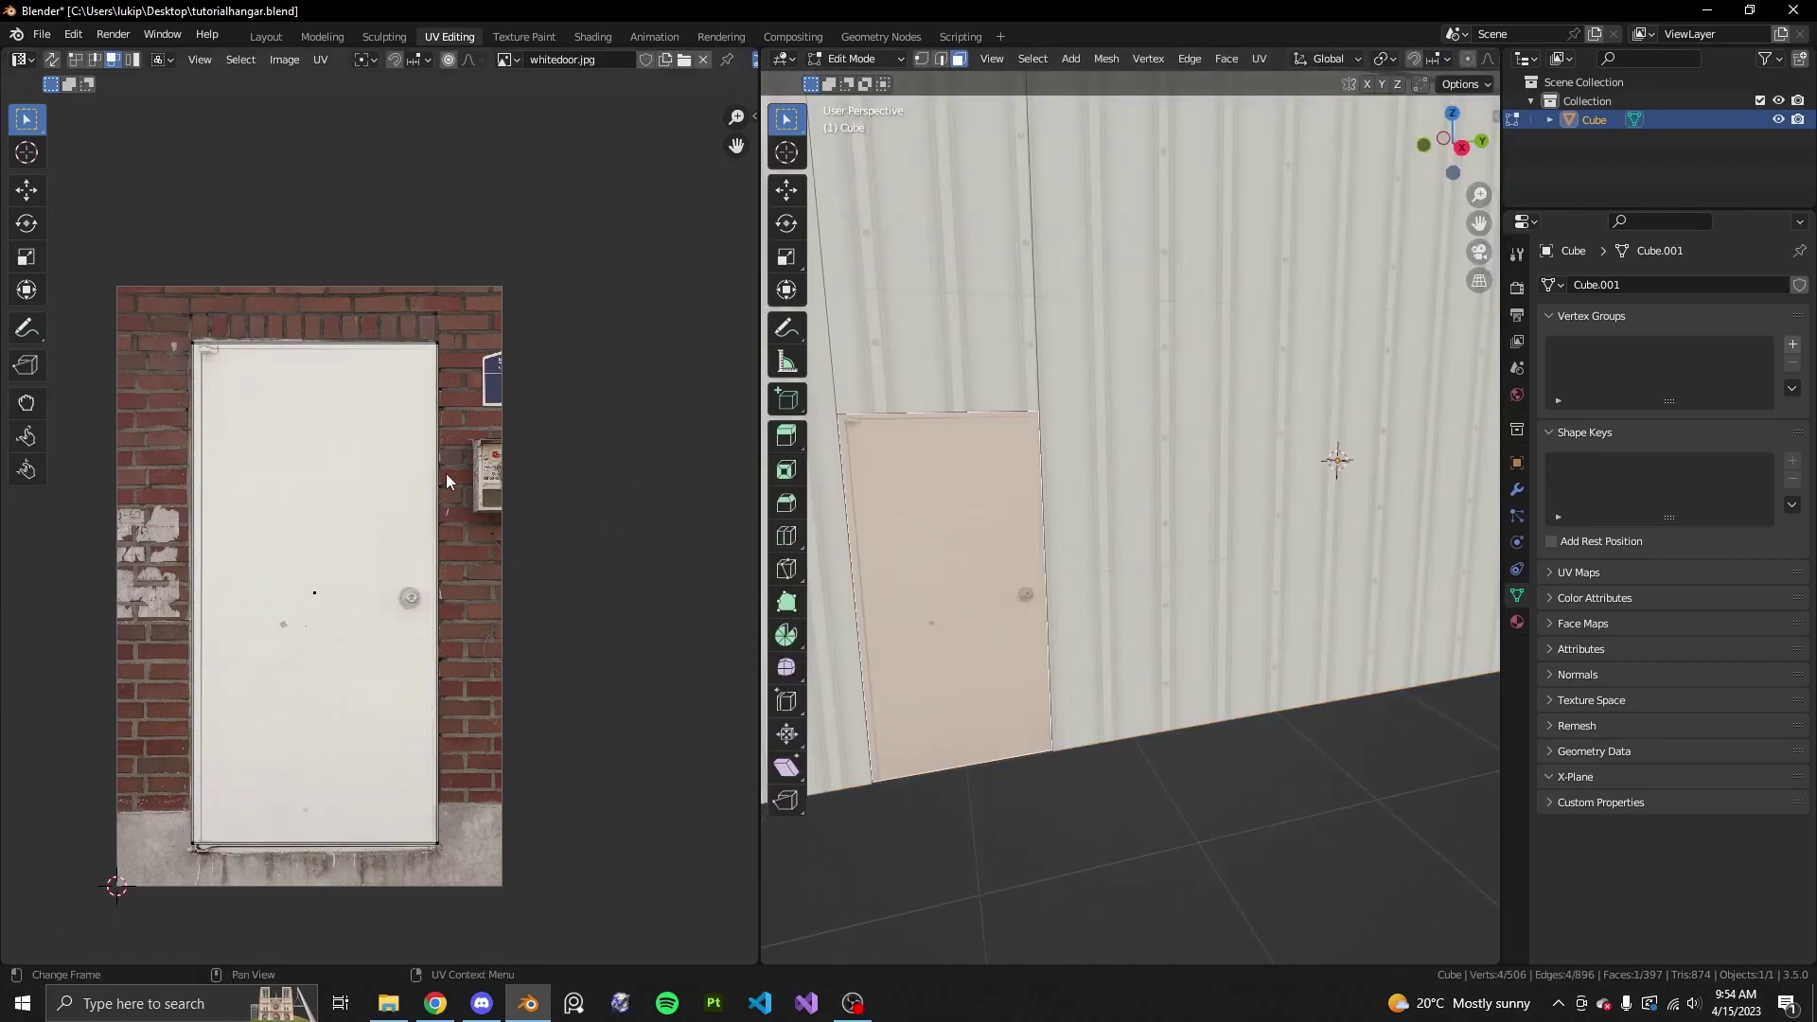
drag(120, 272, 523, 897)
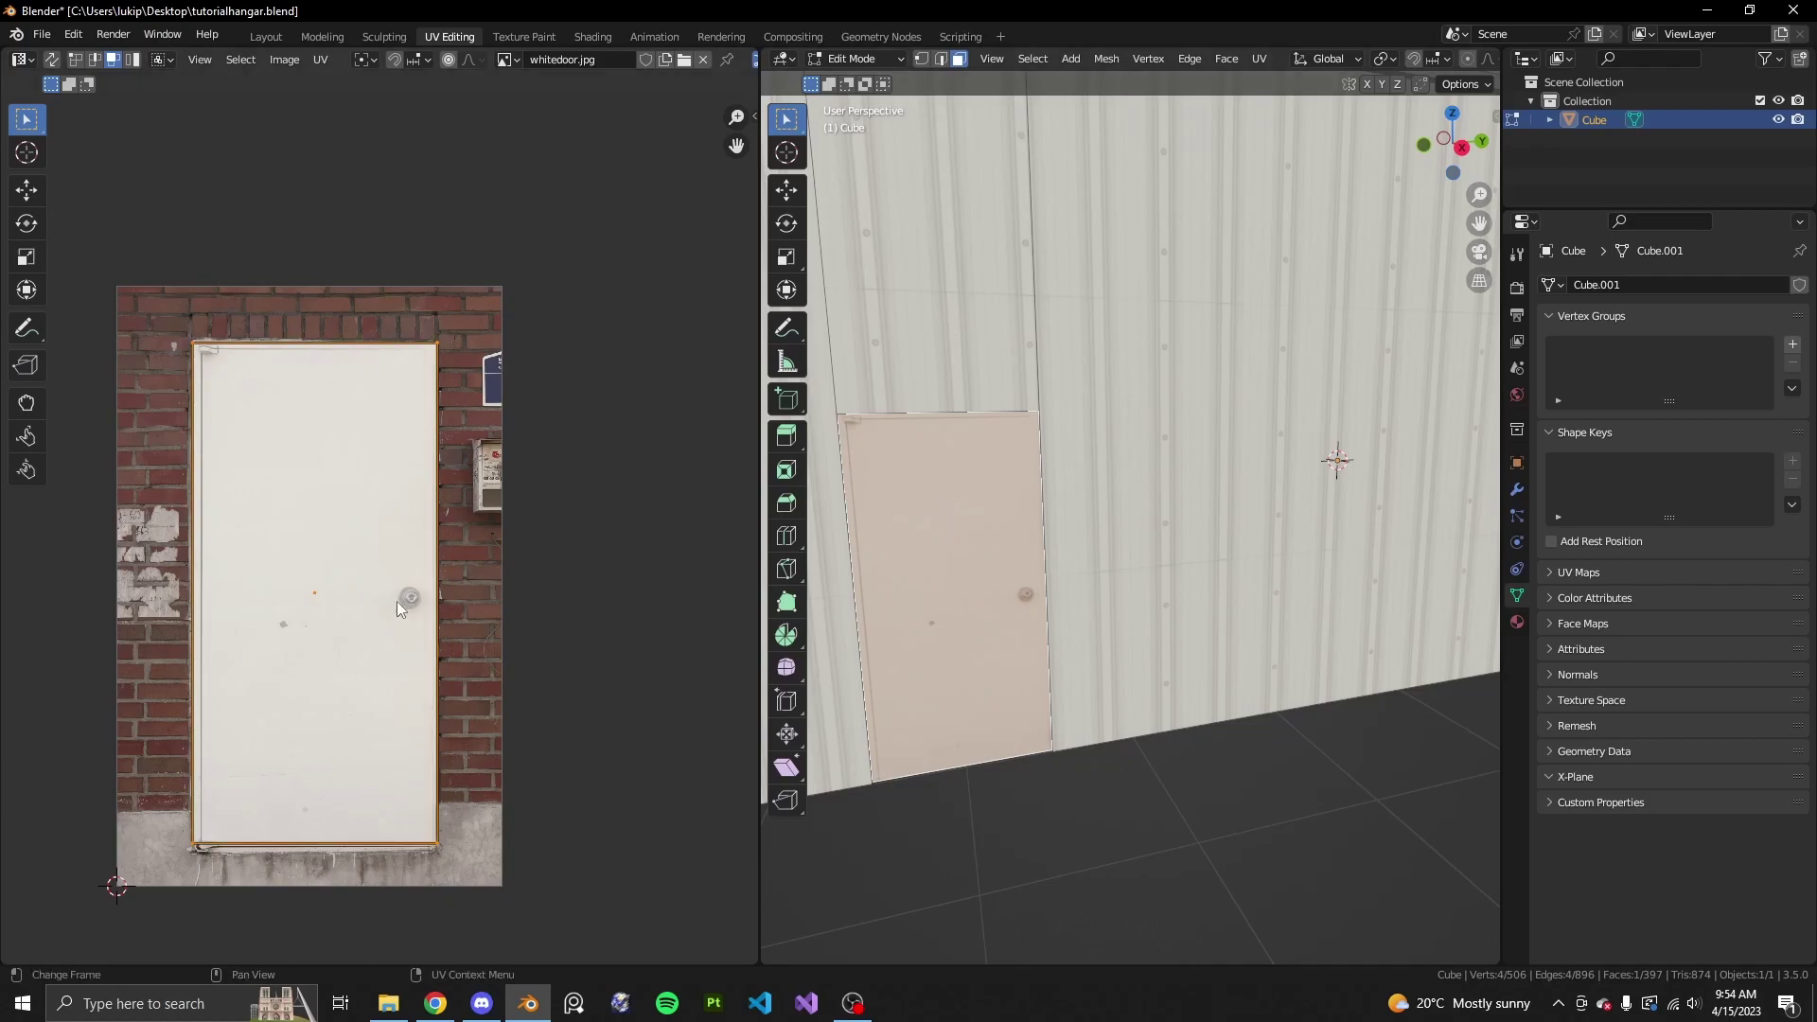
- Select the matching door face on the opposite wall of the hangar in Edit Mode
key(Tab)
scroll(1114, 798, down, 5)
middle_drag(1240, 814, 1369, 639)
key(Tab)
click(1337, 559)
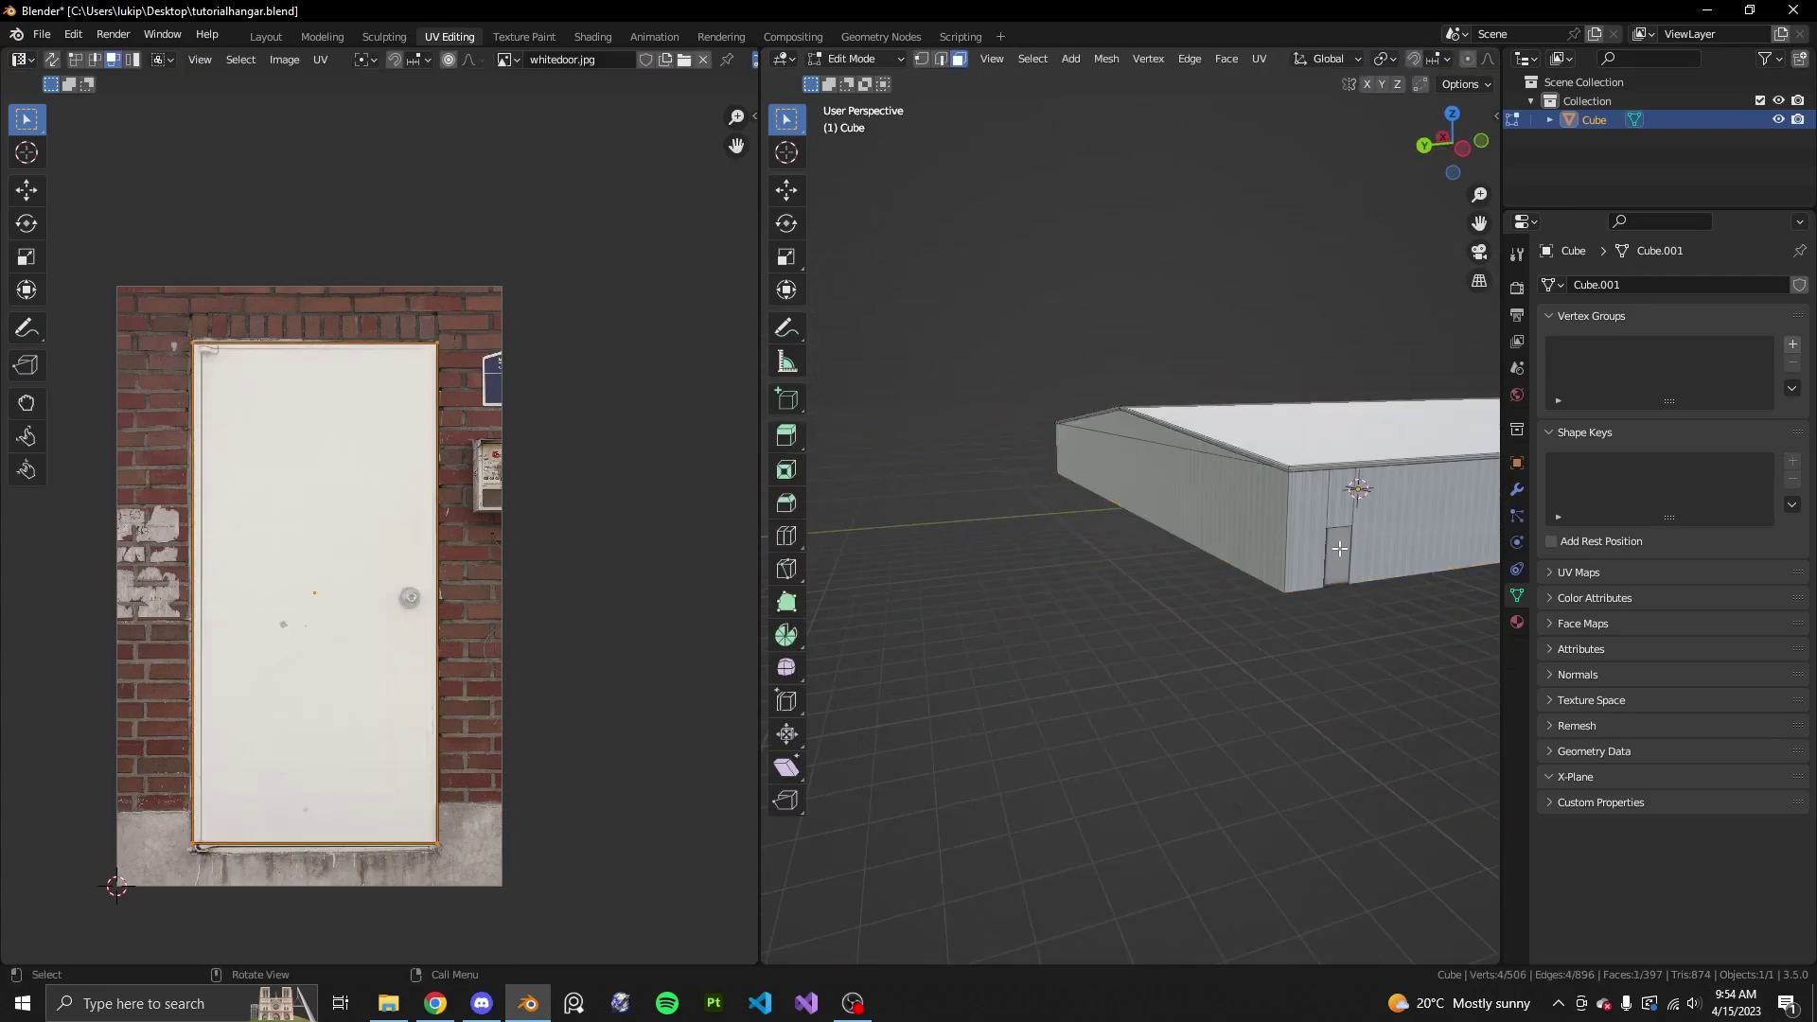
- Move the second door face's UVs onto the middle of the white door in the image and frame that face
scroll(374, 540, down, 2)
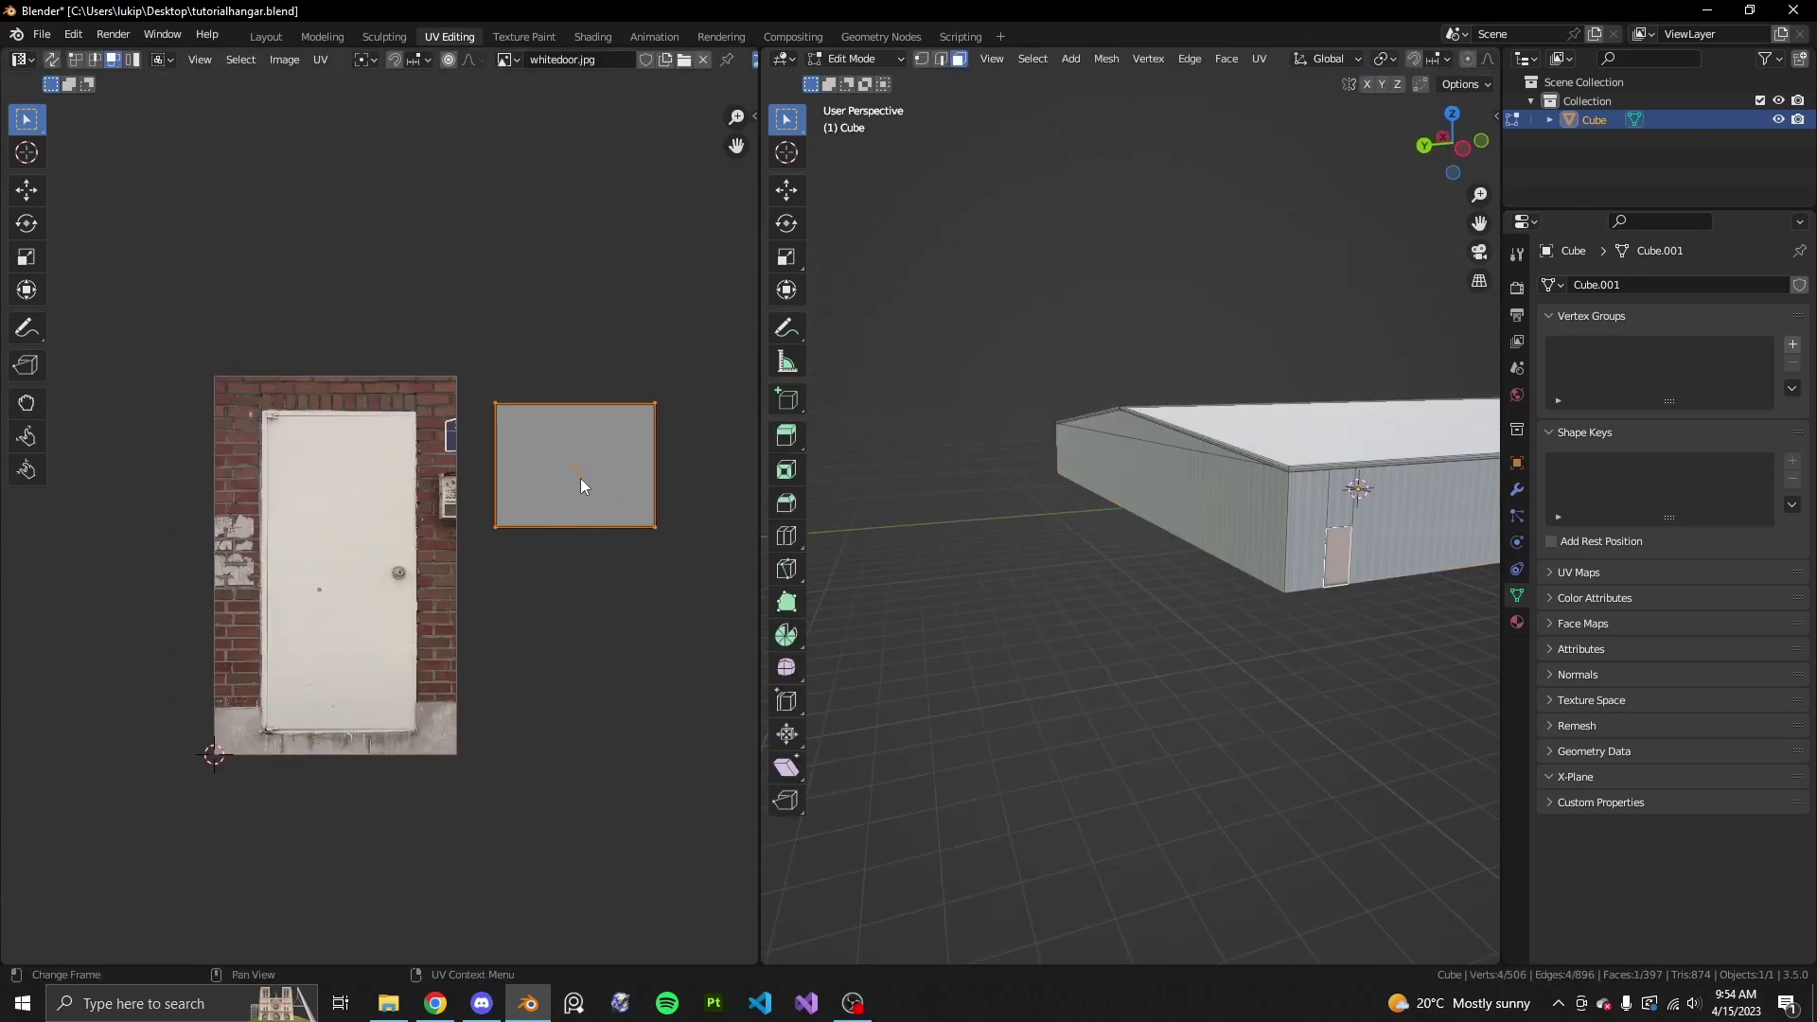
scroll(394, 332, up, 2)
scroll(462, 322, down, 1)
key(g)
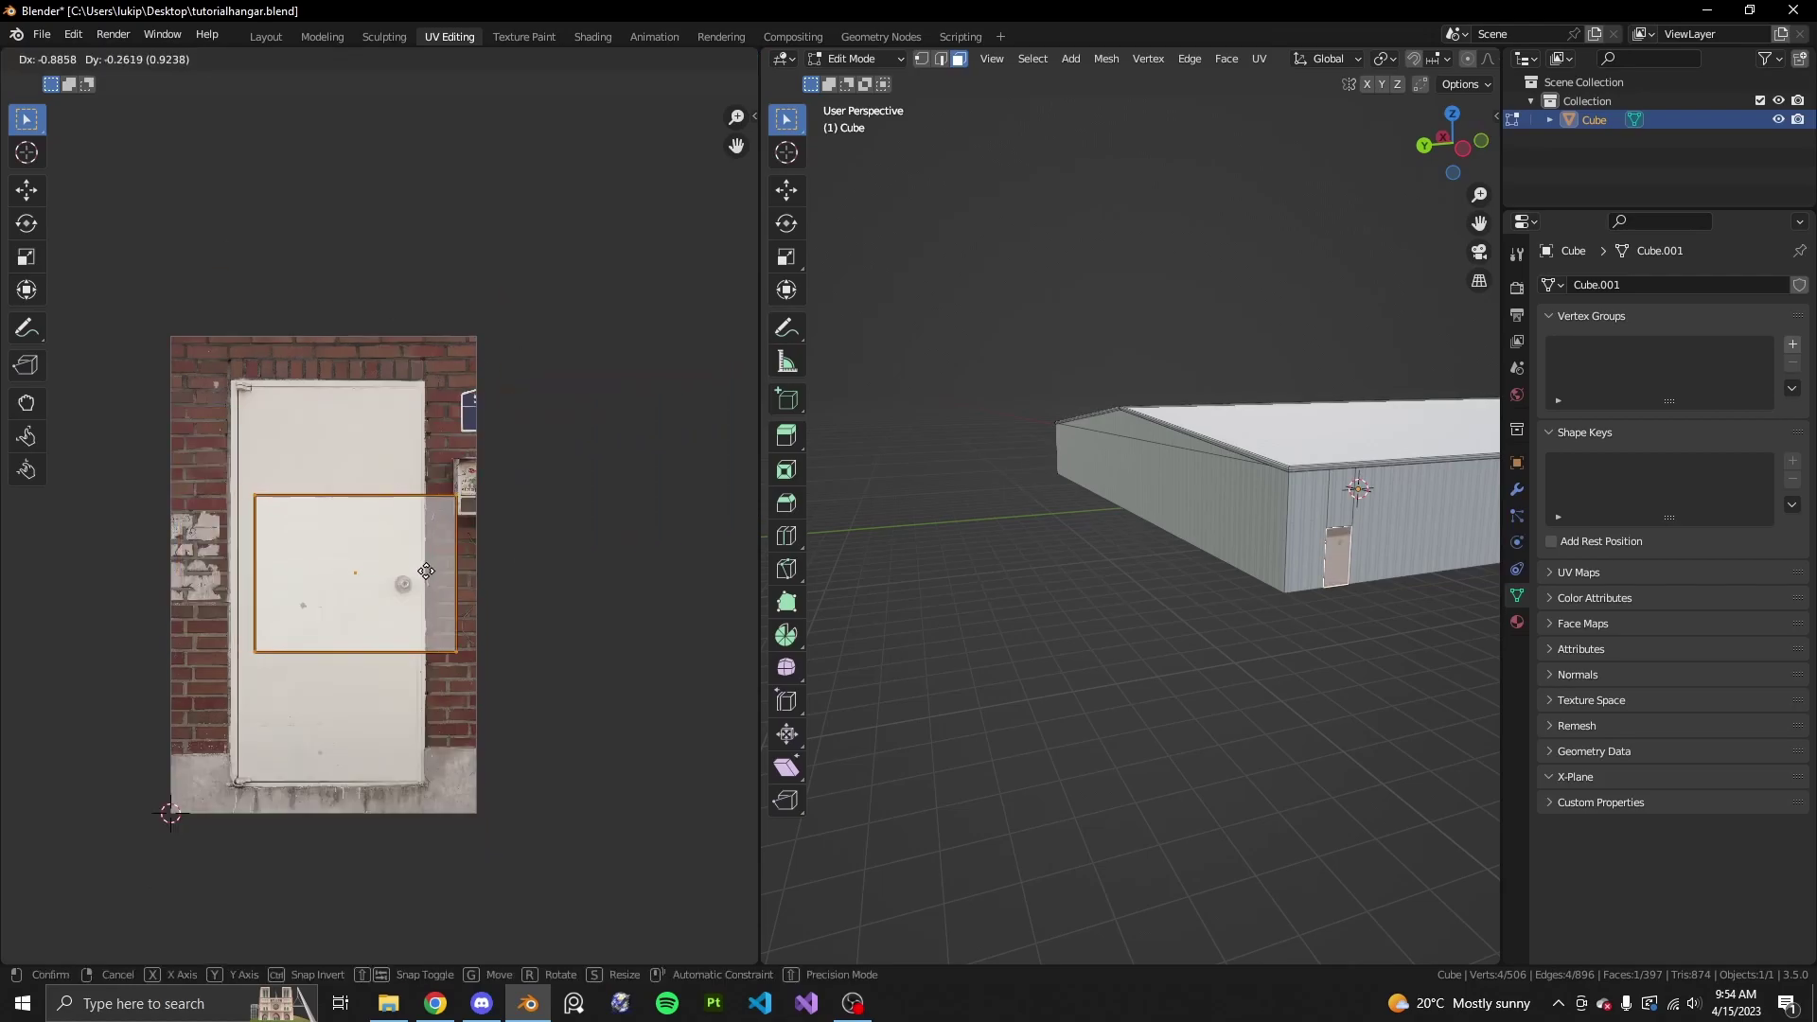
click(356, 599)
key(KP_Decimal)
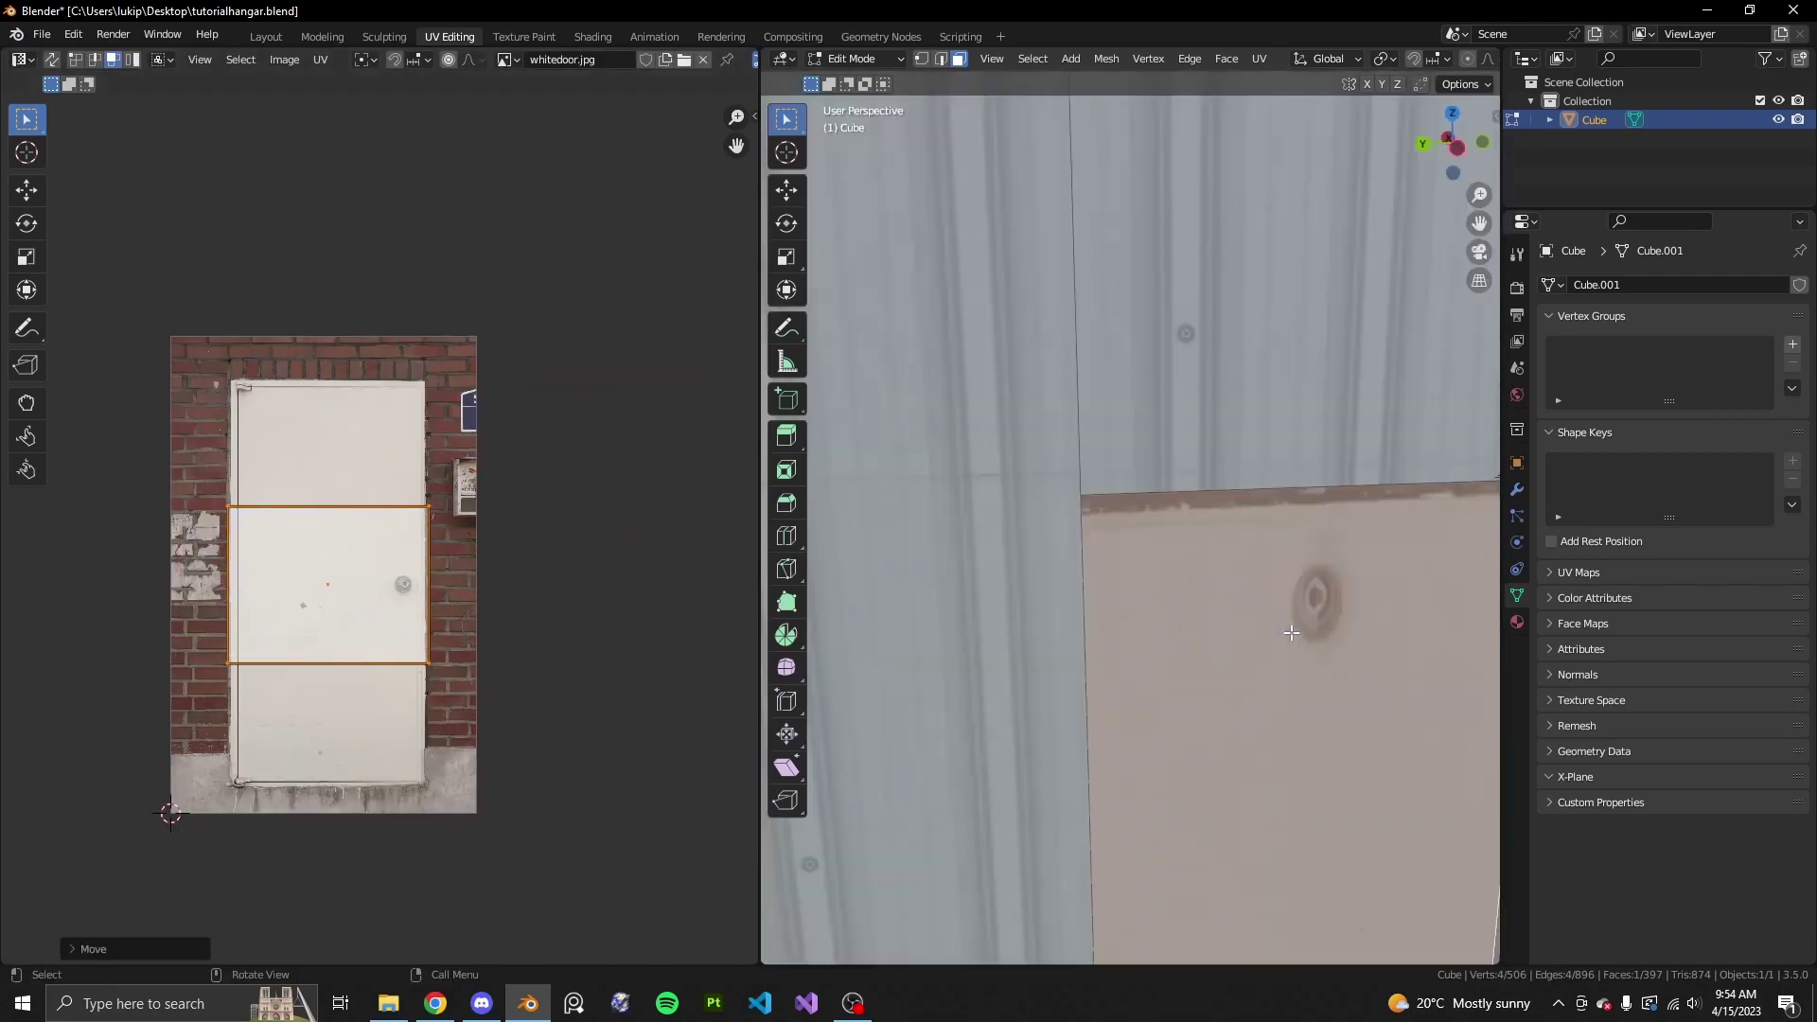
scroll(1322, 590, down, 8)
text(r09)
key(Return)
key(ctrl+z)
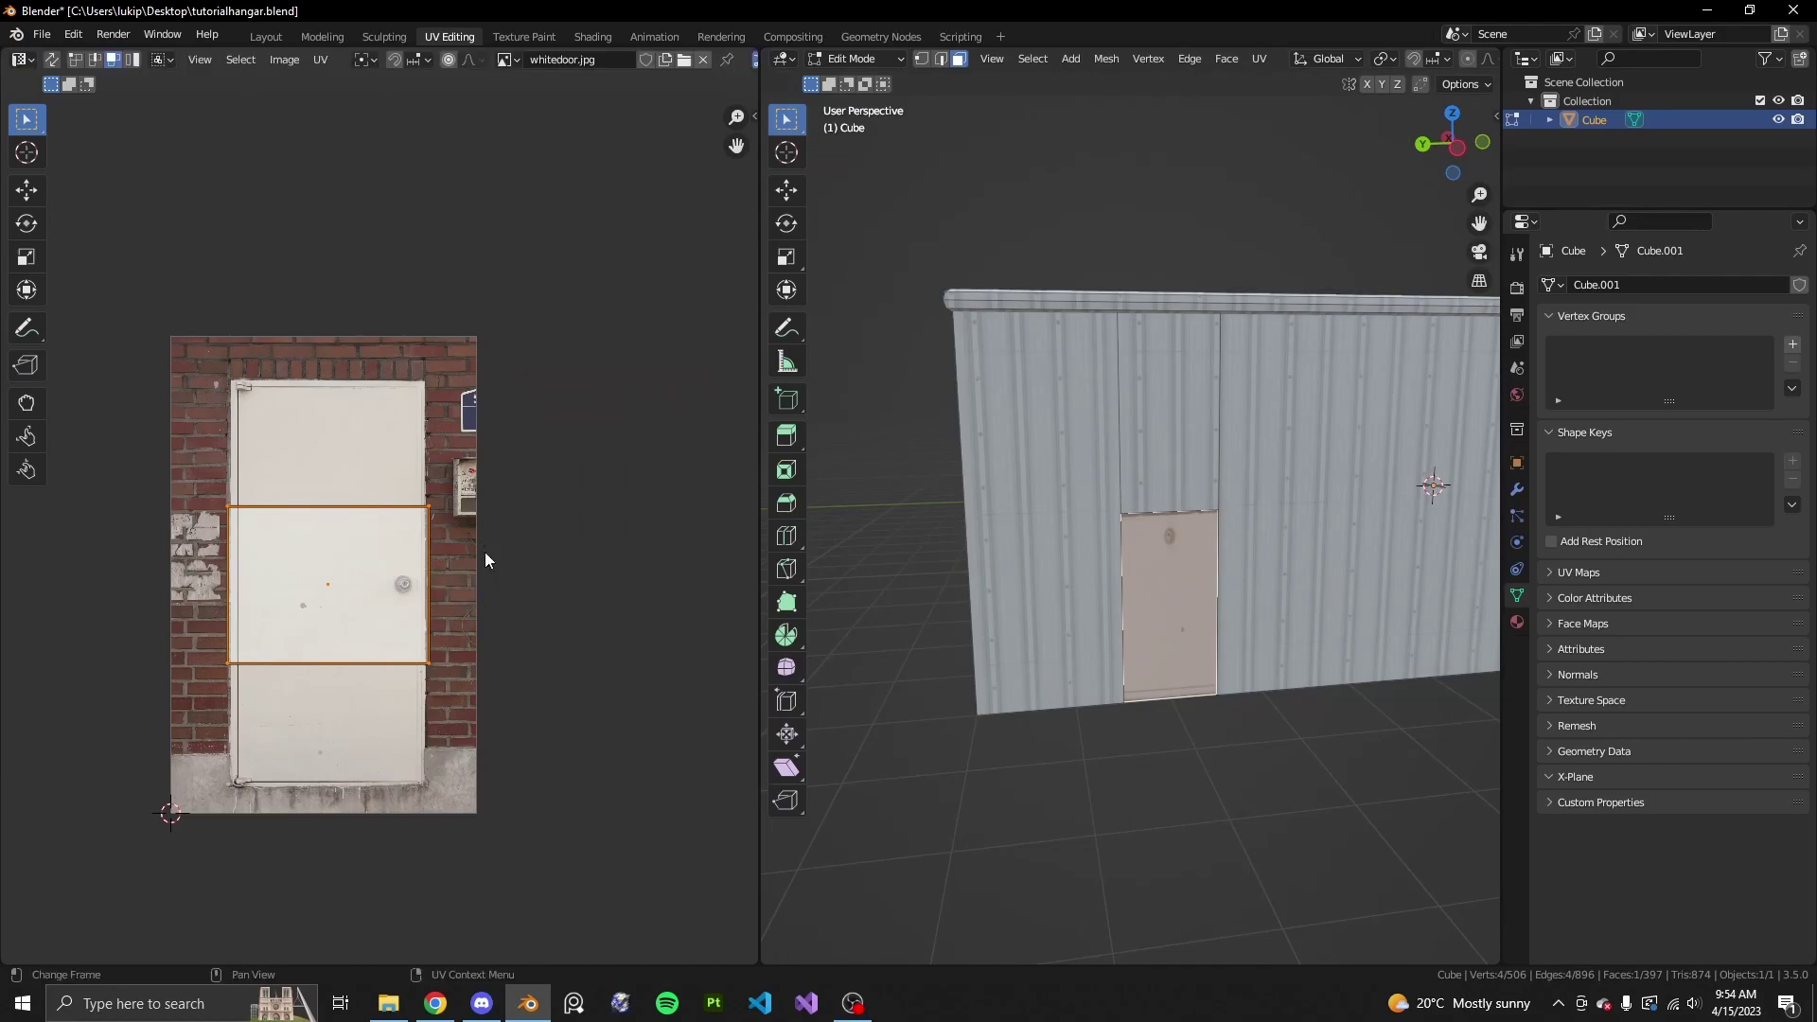
- Rotate the second door face's UVs by 90 degrees
text(r90)
key(Return)
scroll(485, 571, up, 2)
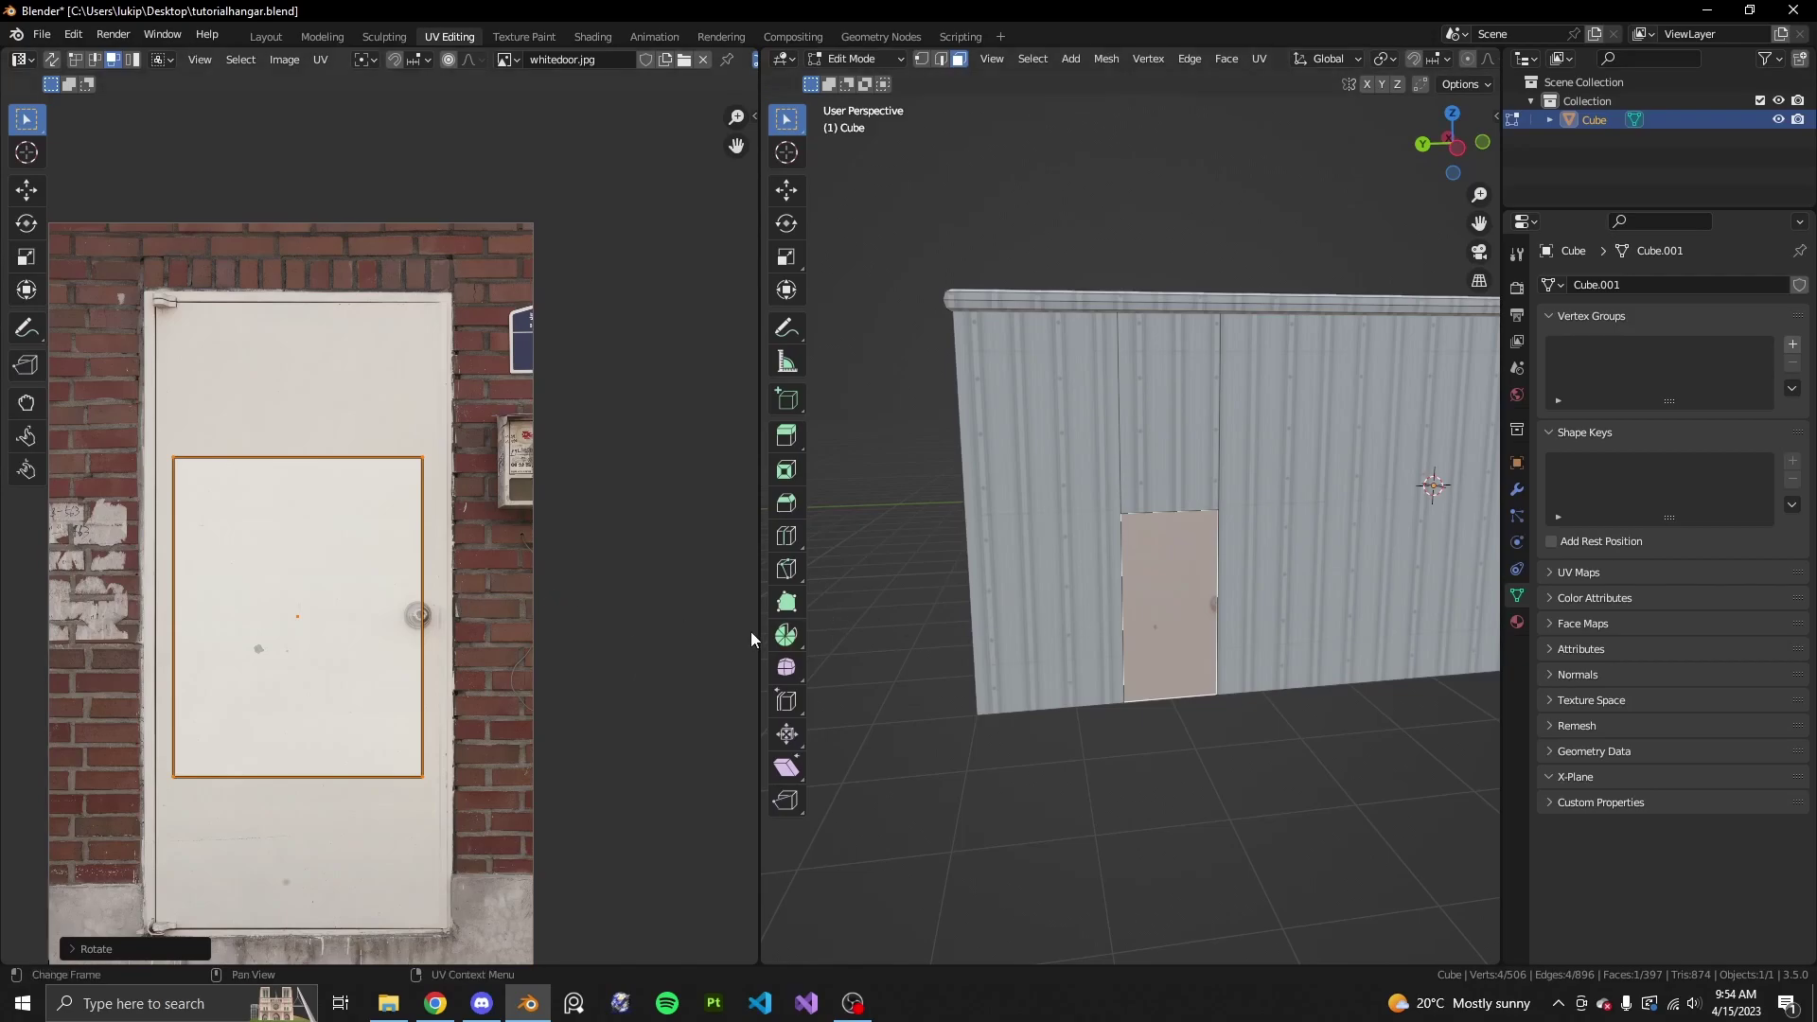
- Fit the second door face's UVs to the white door's full outline and nudge them slightly along X
key(Tab)
scroll(1286, 712, up, 8)
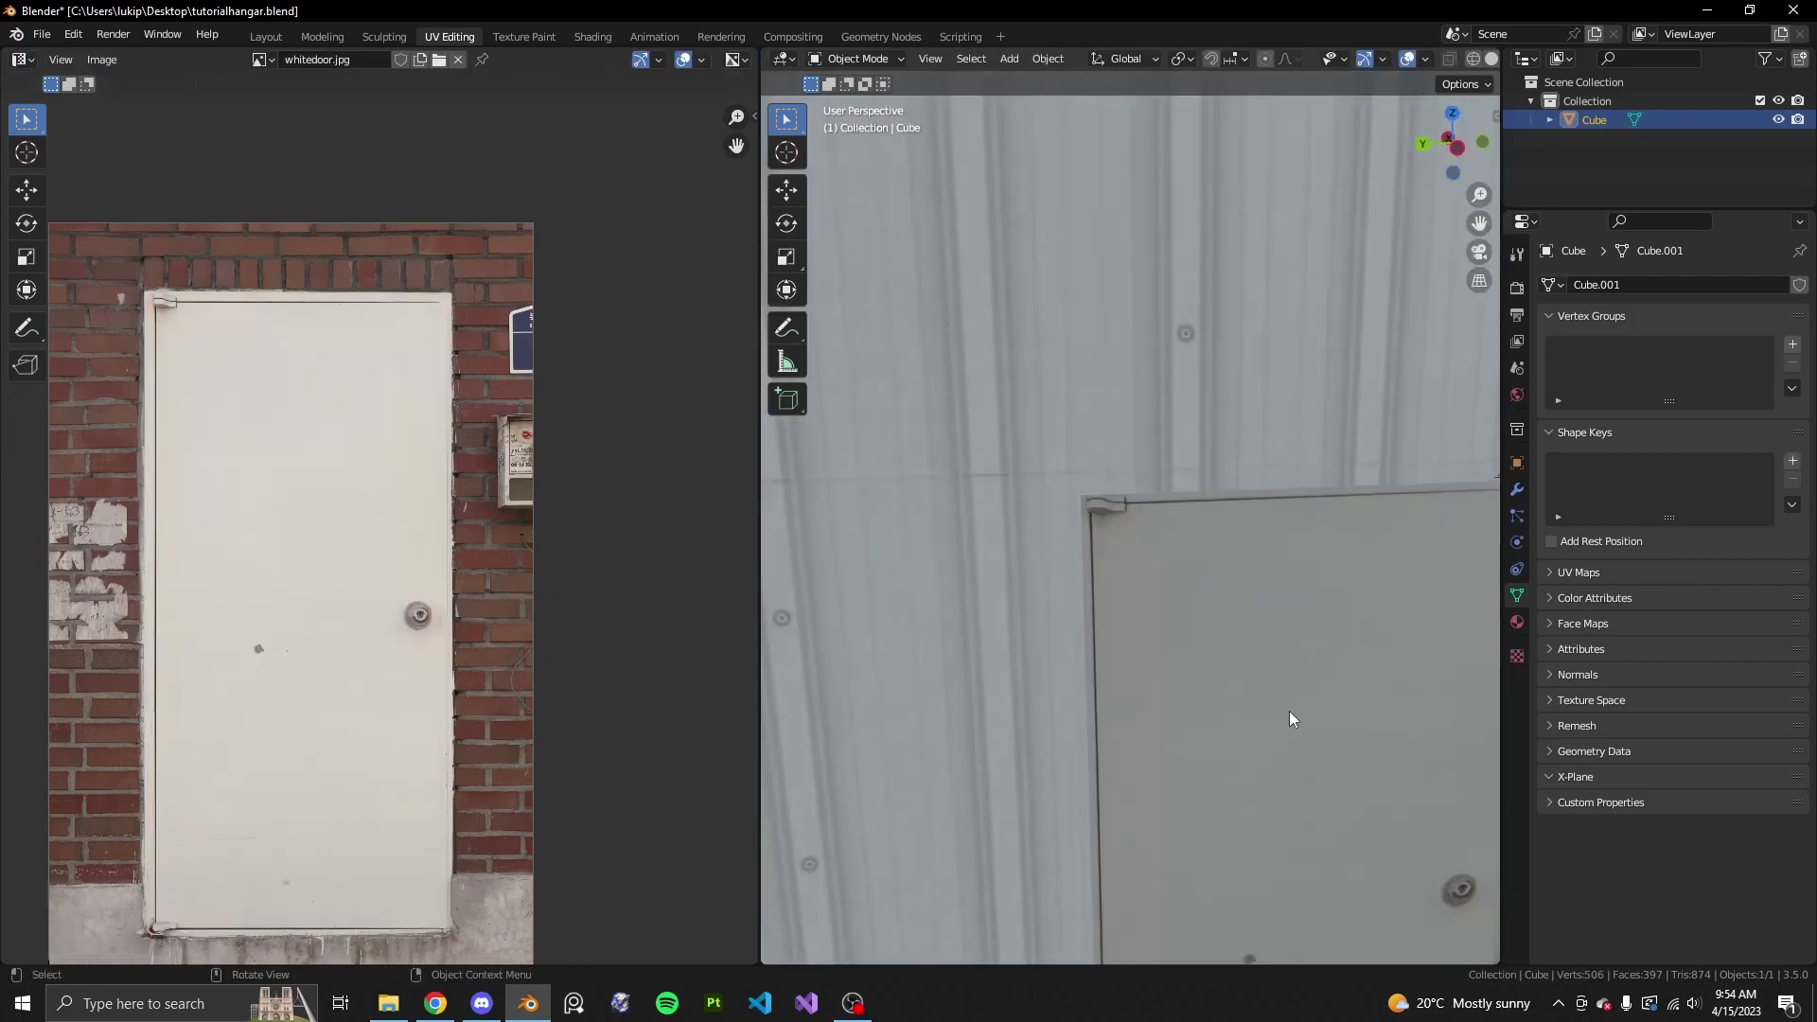
shift+middle_drag(1272, 696, 1277, 690)
key(Tab)
key(g)
key(x)
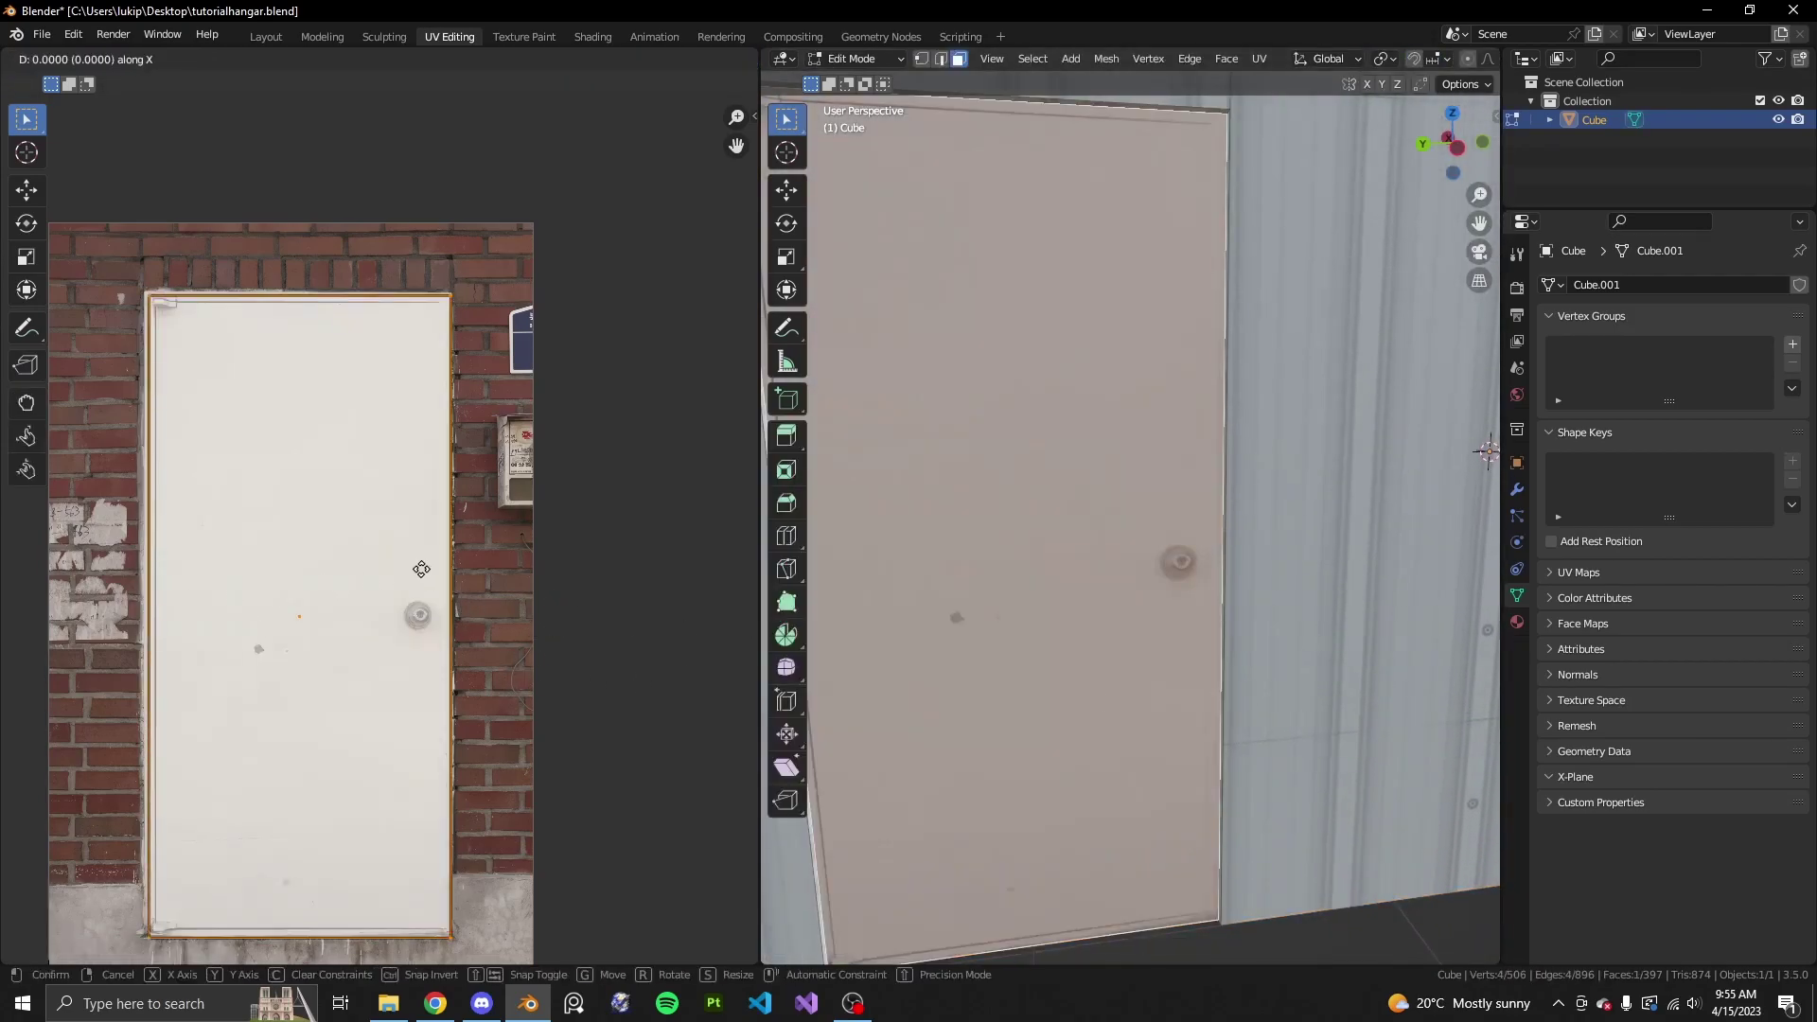
click(423, 569)
- Examine the second door's texture up close and the whole hangar in Object Mode
key(Tab)
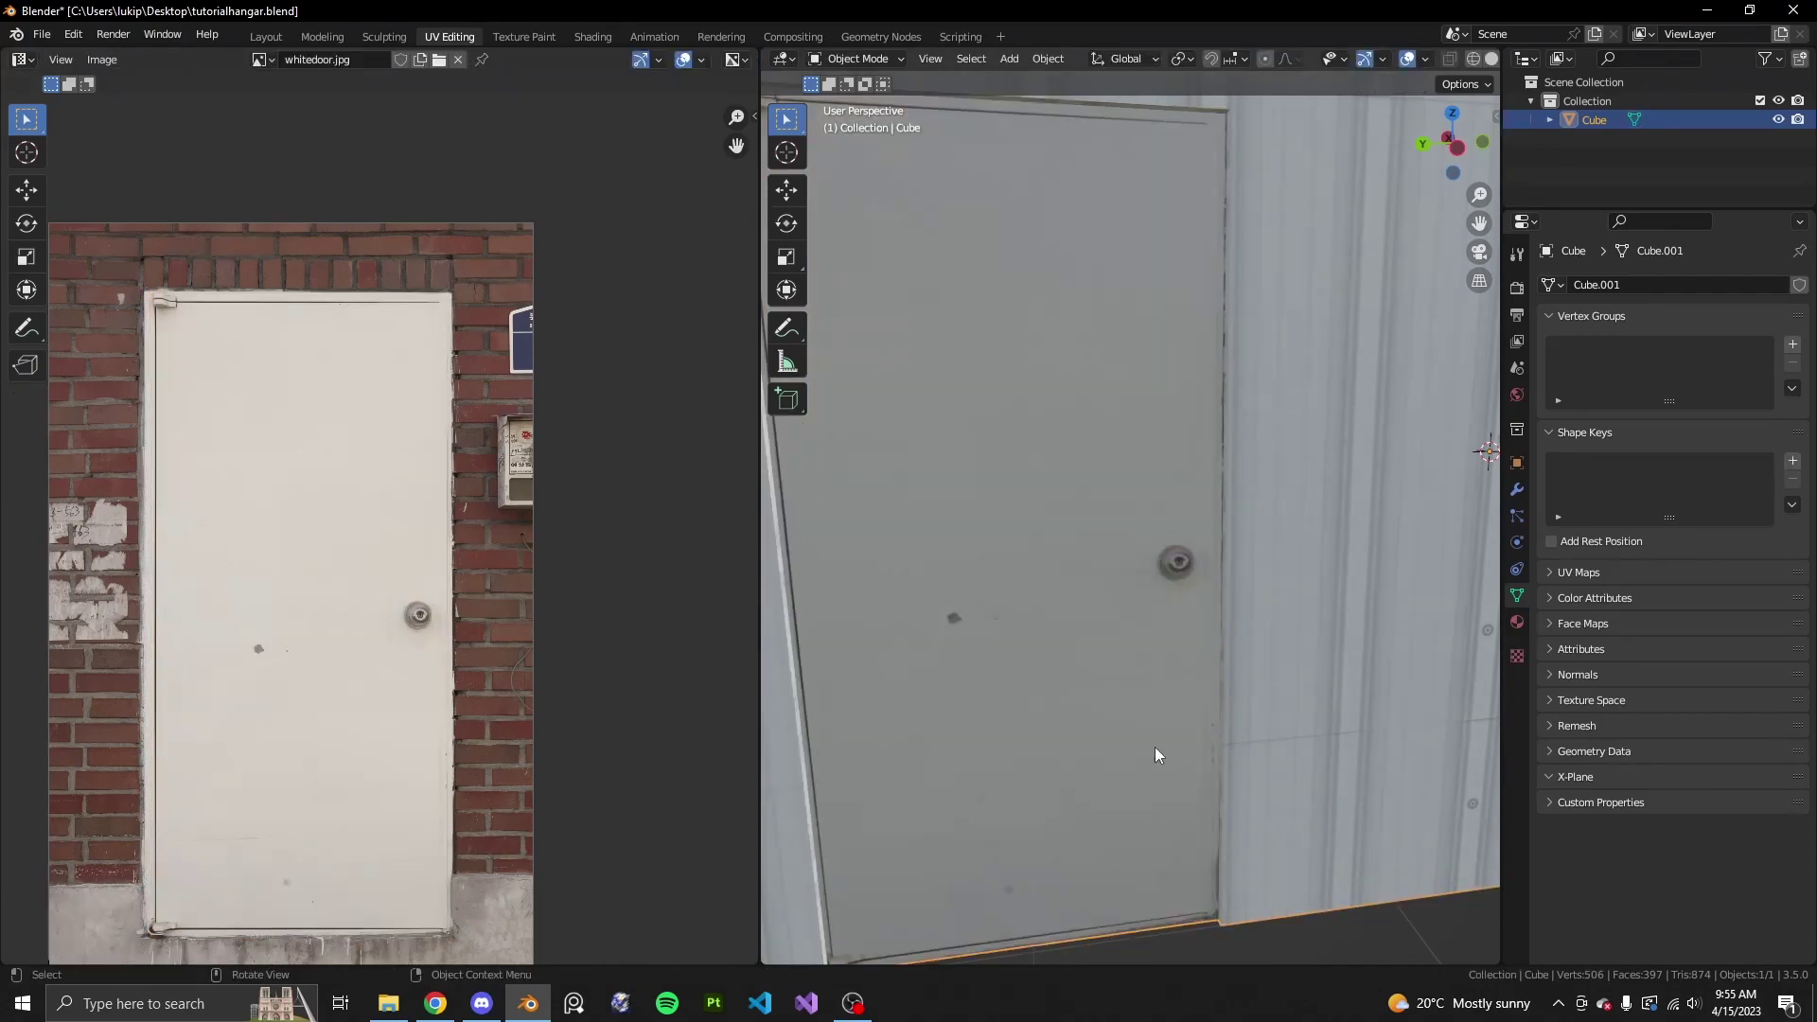
key(Tab)
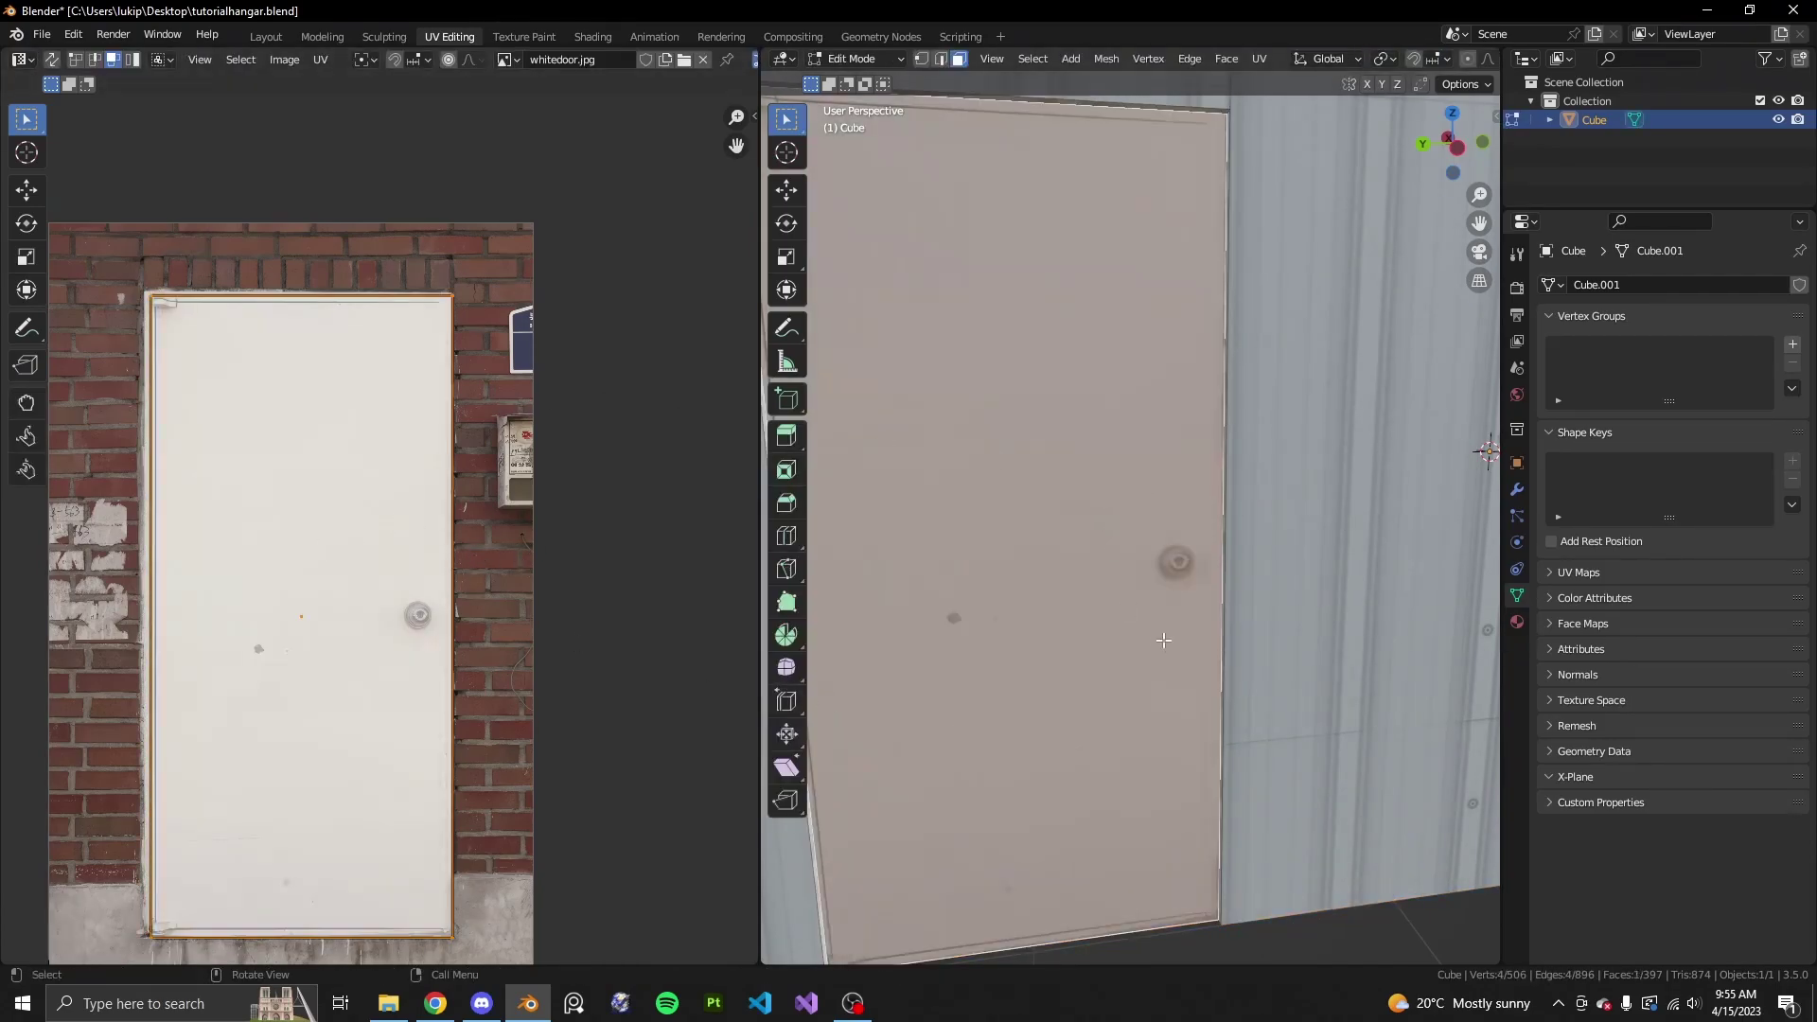
key(Tab)
scroll(1164, 596, down, 5)
middle_drag(1176, 556, 1087, 637)
scroll(1078, 634, down, 3)
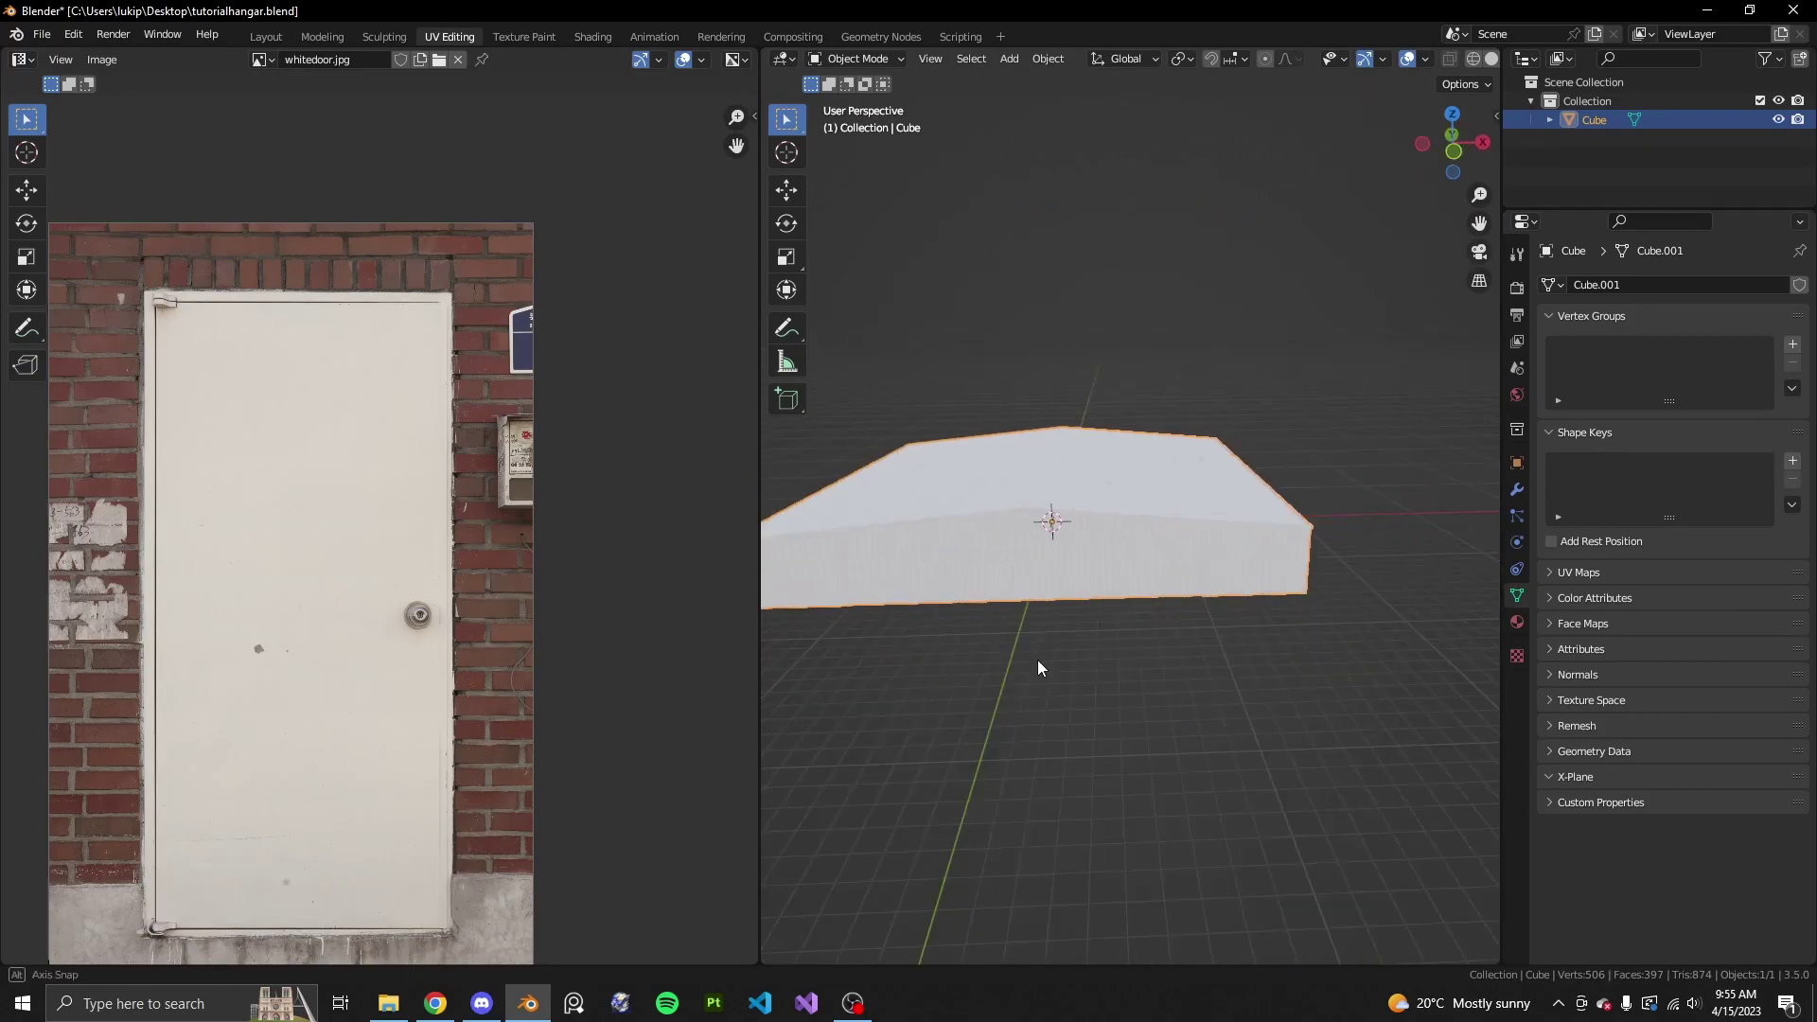
- Select the large hangar door face in the end wall in Edit Mode
scroll(968, 649, up, 5)
scroll(969, 649, down, 3)
middle_drag(928, 653, 1093, 674)
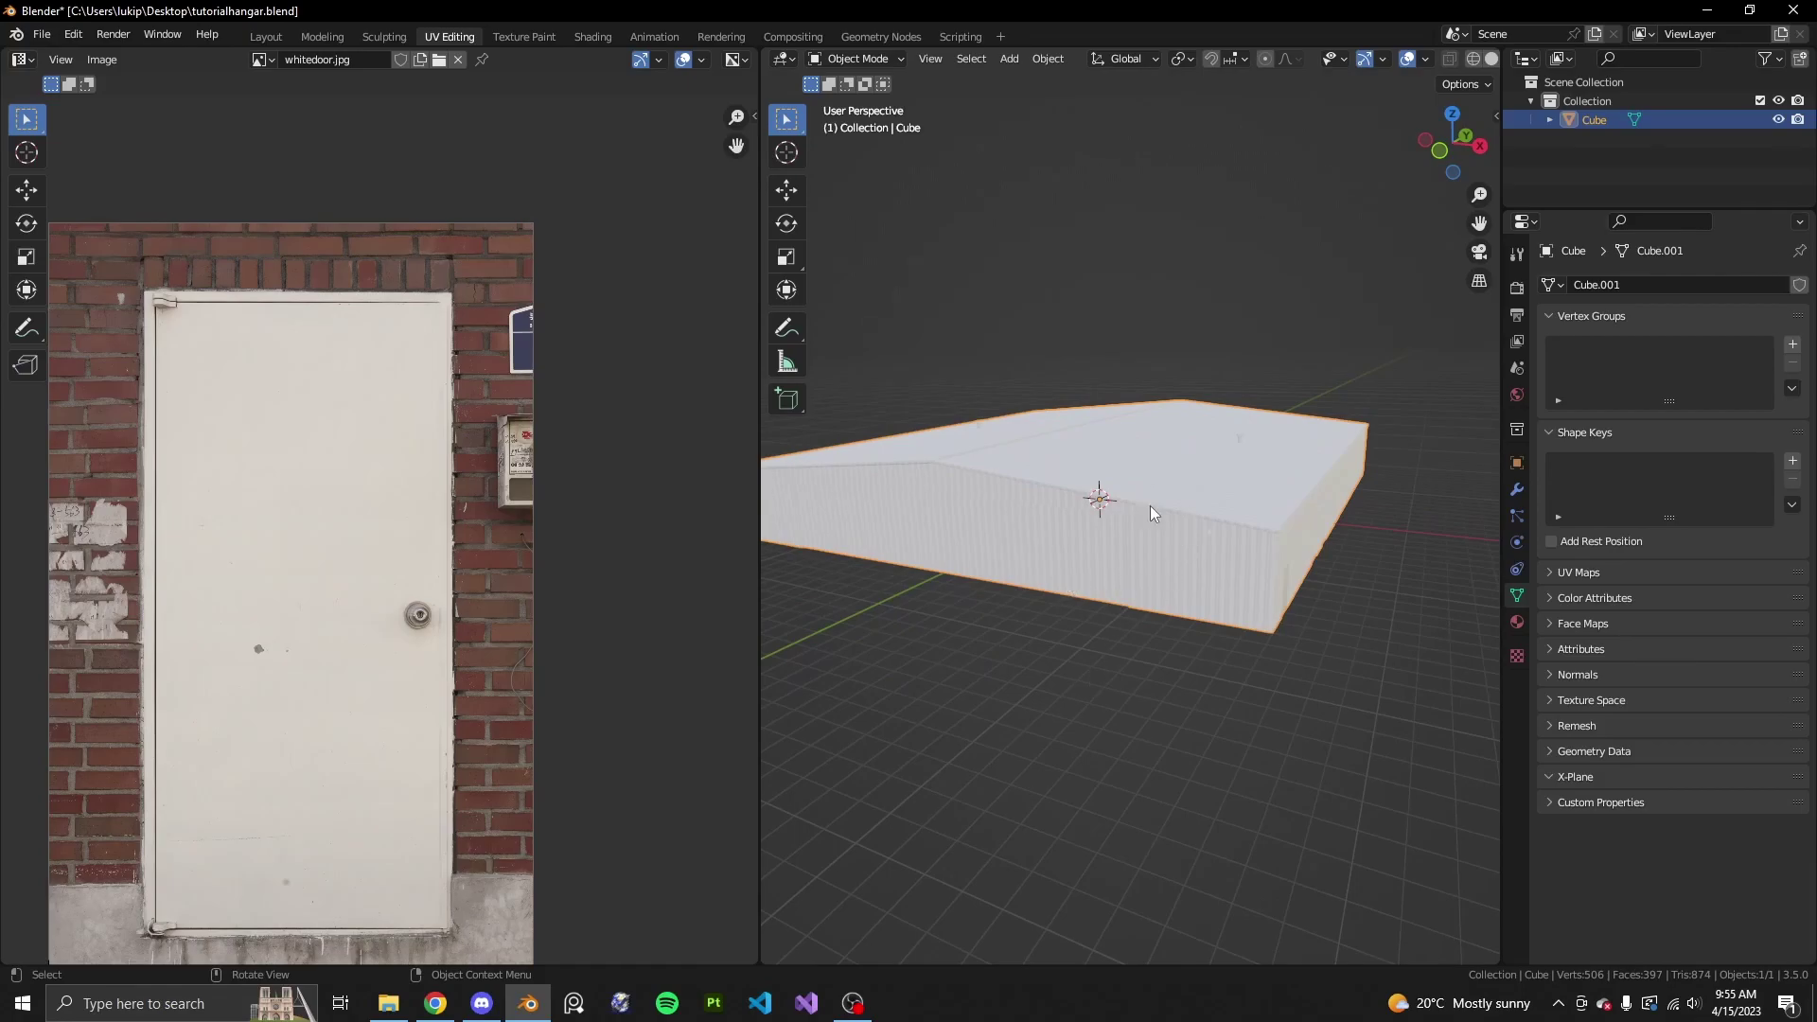
key(Tab)
click(1019, 577)
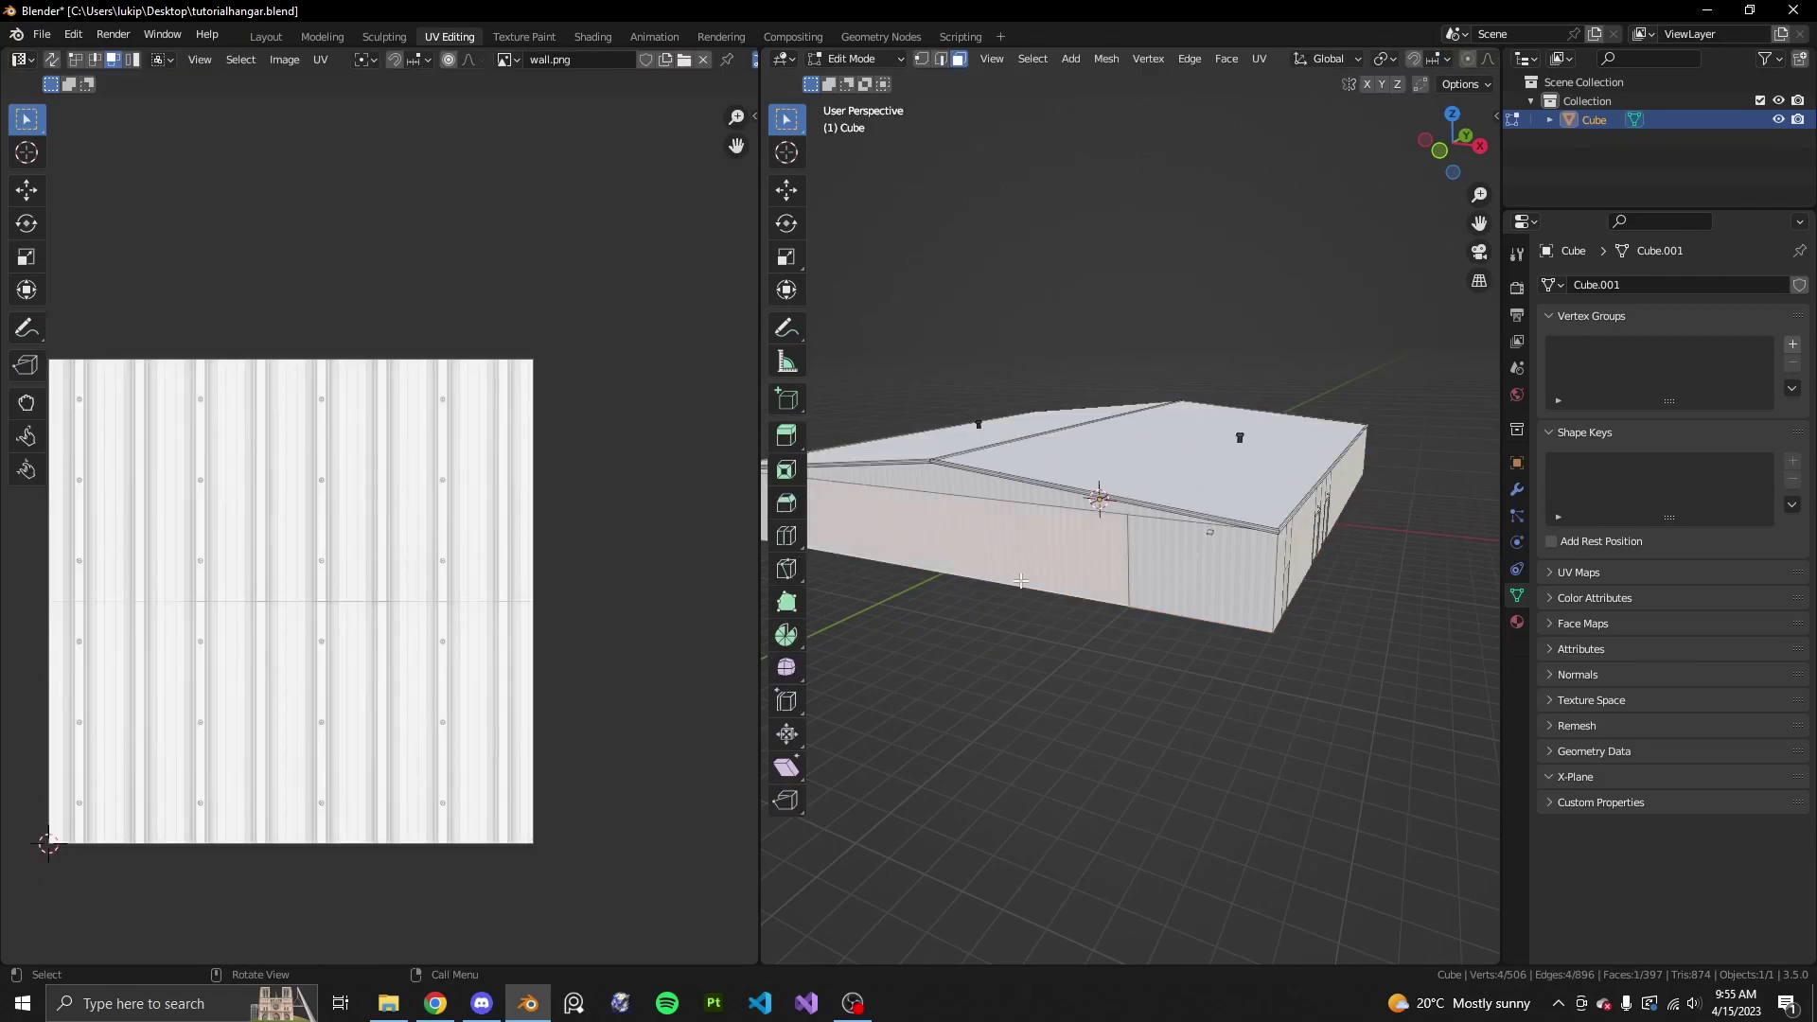
- Add a third material slot to the hangar and put the existing wall material in it
click(266, 37)
click(1051, 587)
scroll(1174, 629, up, 4)
scroll(1174, 629, down, 1)
shift+middle_drag(1343, 624, 1173, 570)
scroll(1174, 570, up, 2)
scroll(976, 568, down, 4)
shift+middle_drag(814, 559, 1060, 579)
click(975, 568)
click(1799, 419)
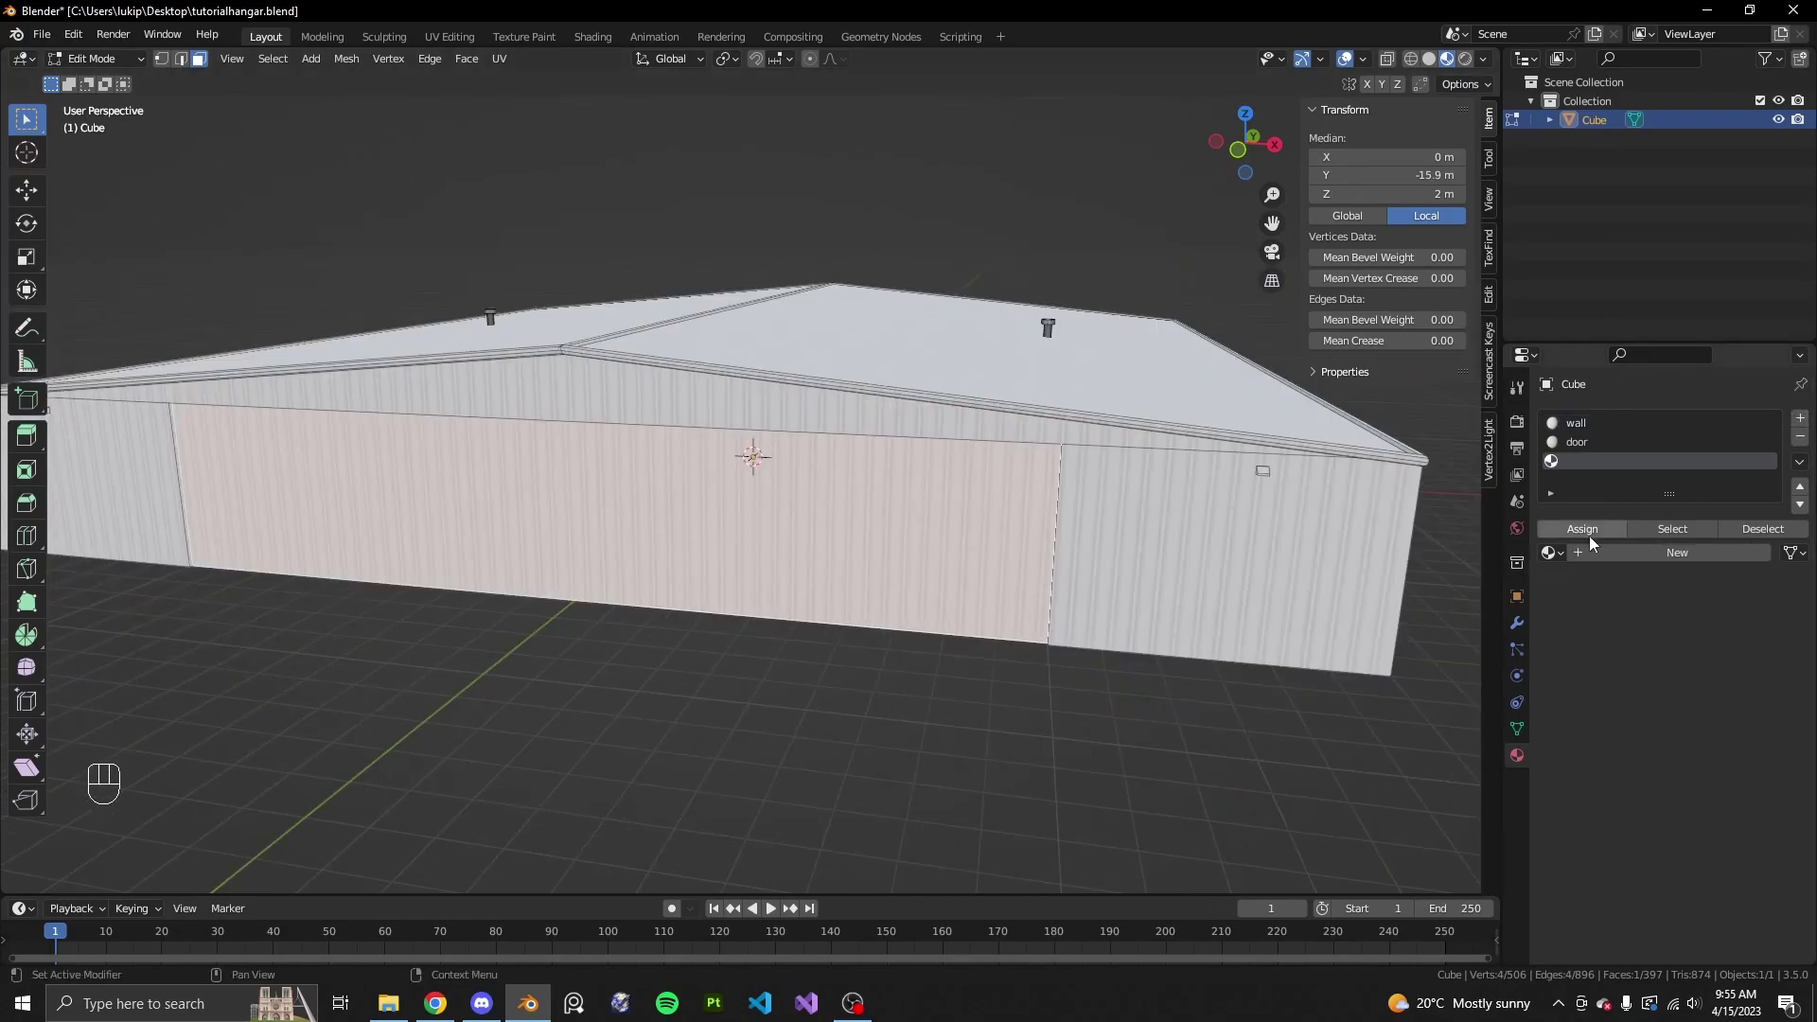
click(1549, 553)
click(1576, 611)
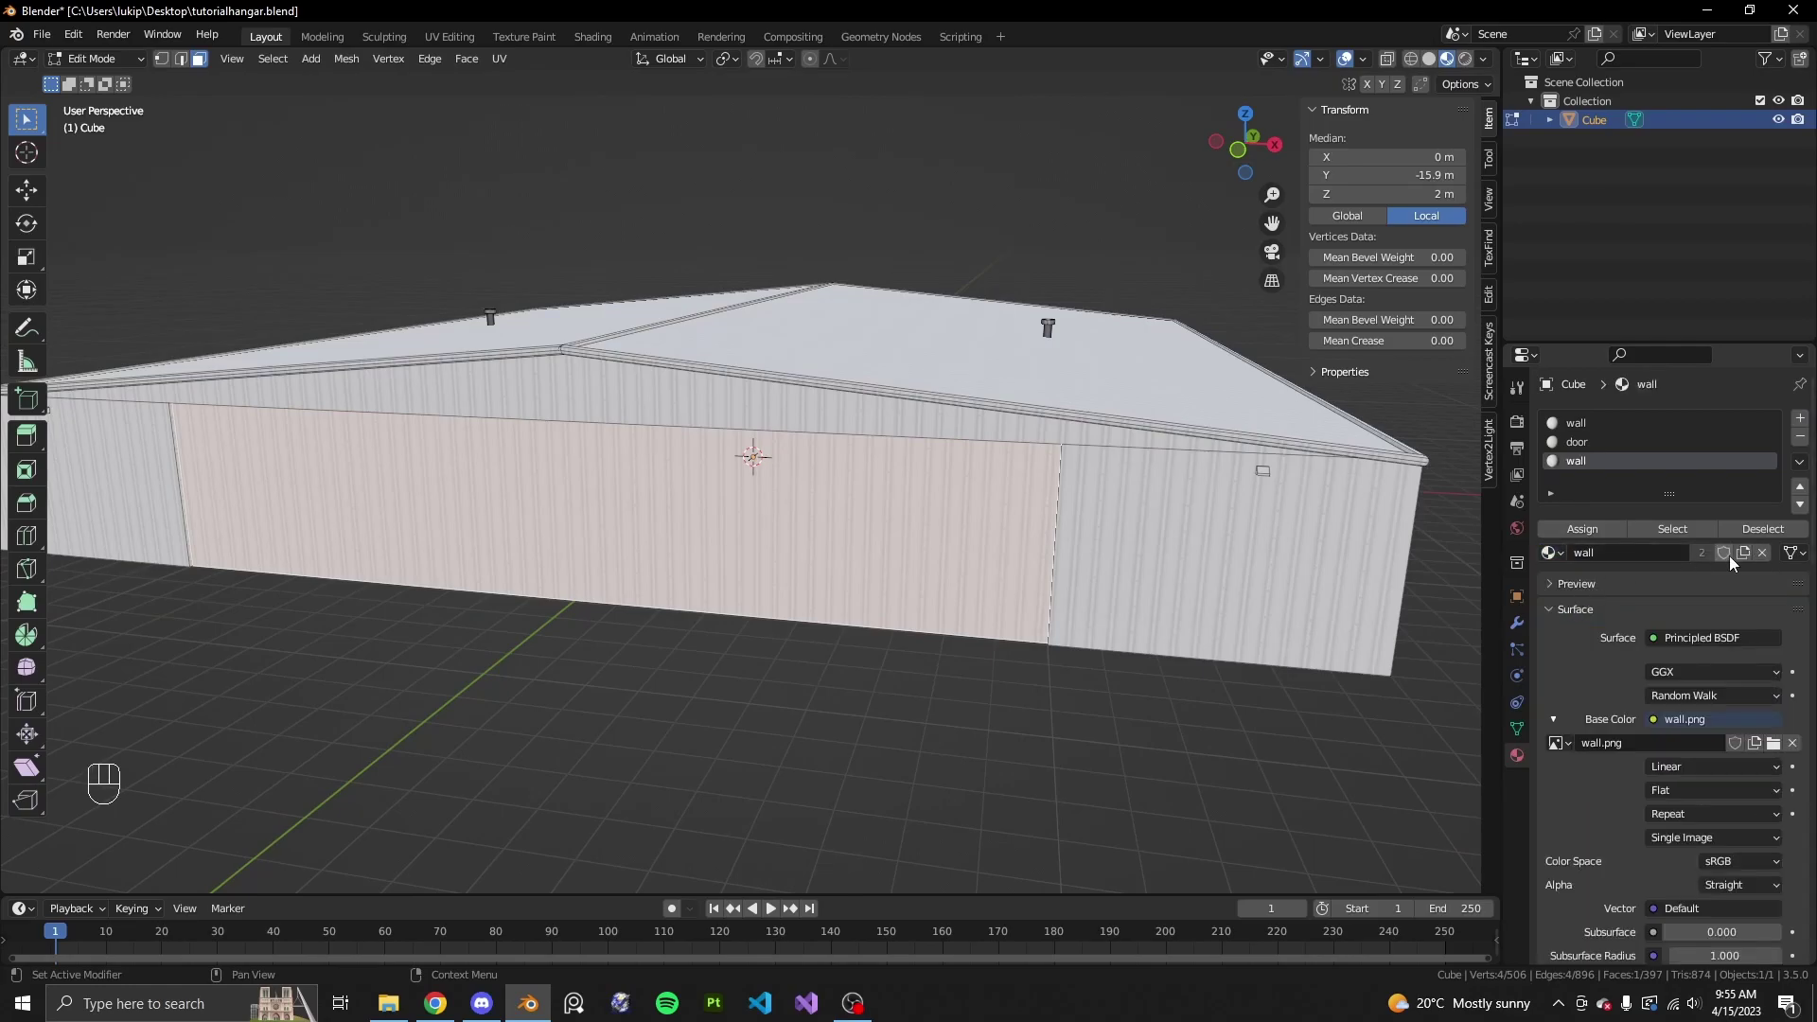
- Make the third slot's wall material a single-user copy and rename it hangardoor
key(Tab)
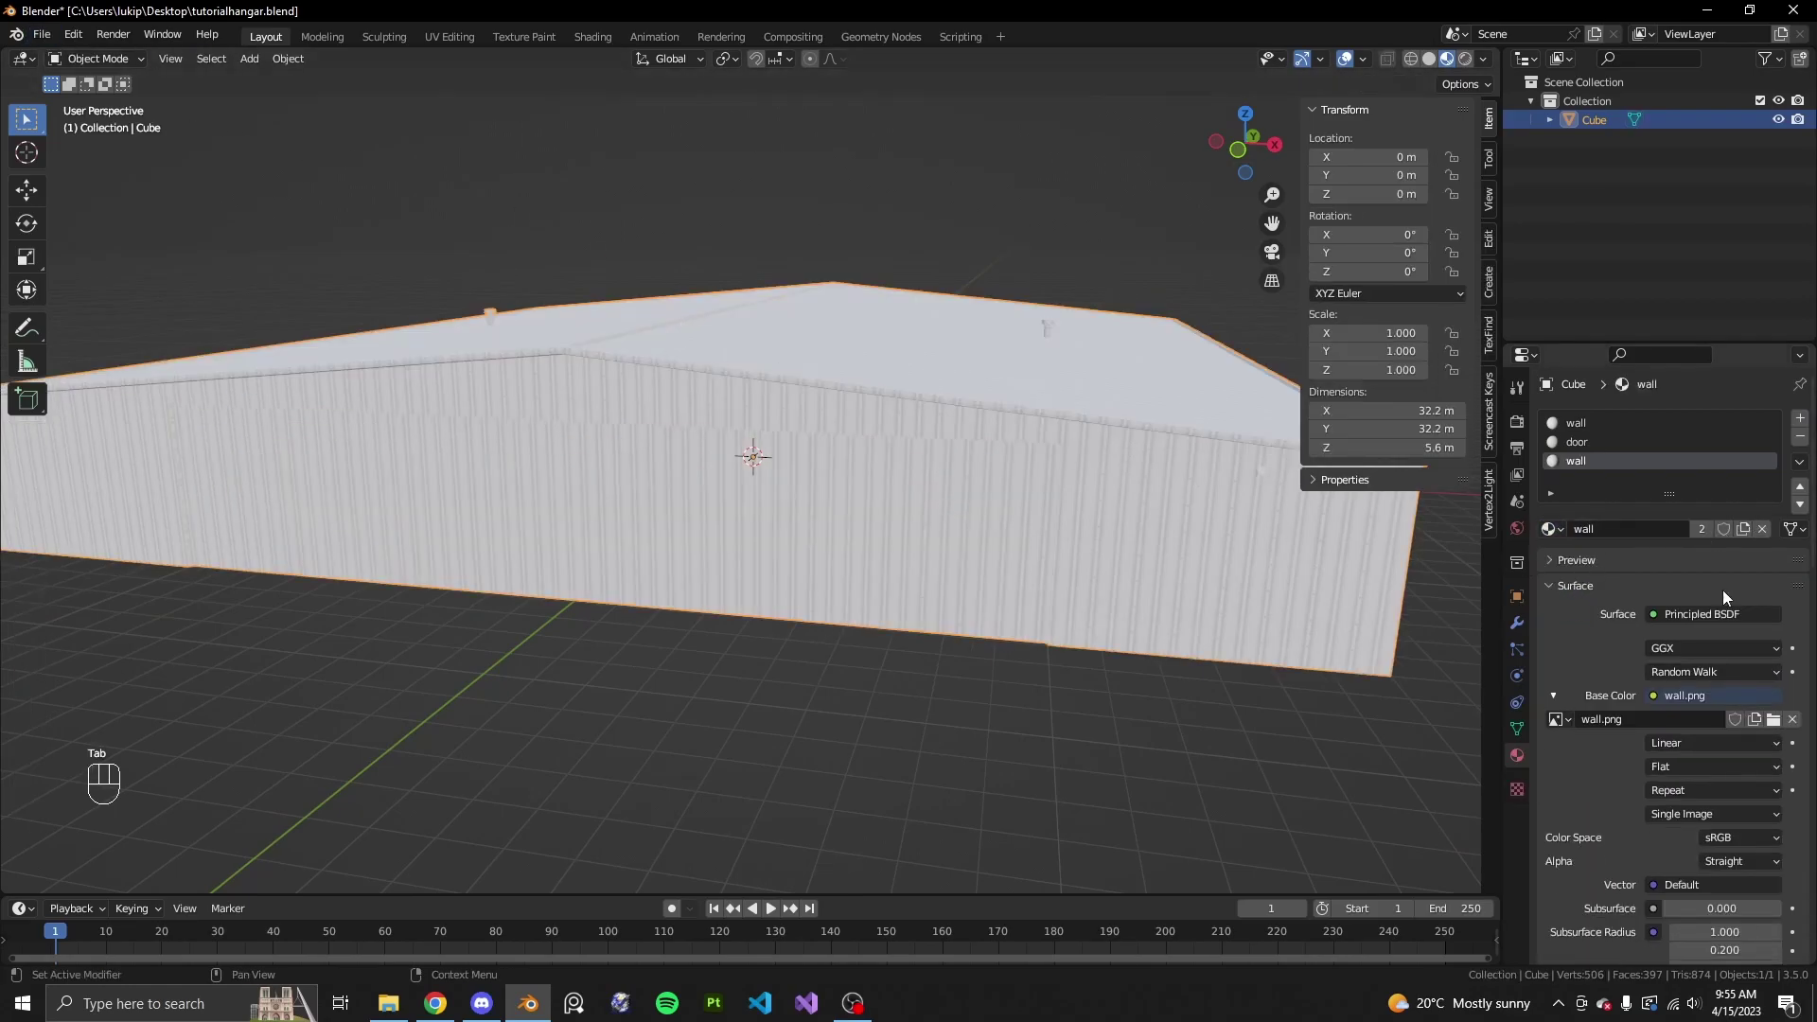
click(1701, 532)
double_click(1662, 531)
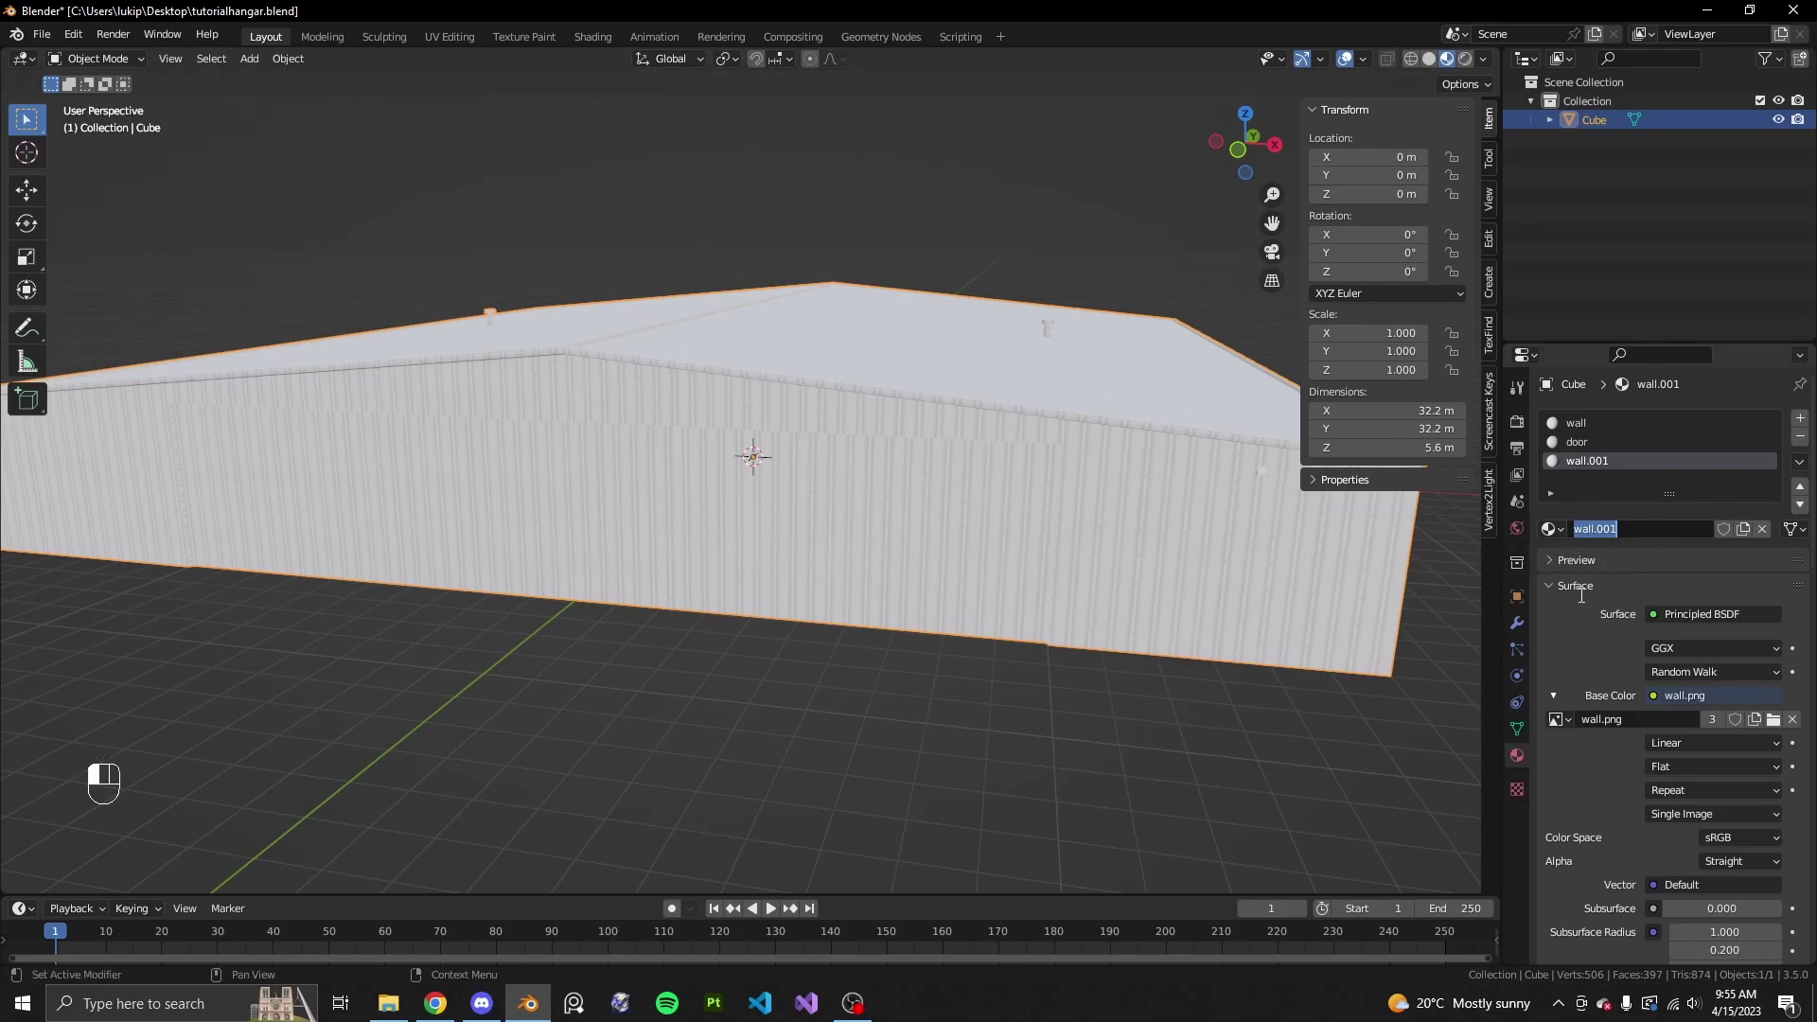
text(hangardoor)
key(Return)
- Assign the hangardoor material to the large hangar door face in the UV Editing workspace
key(Tab)
key(3)
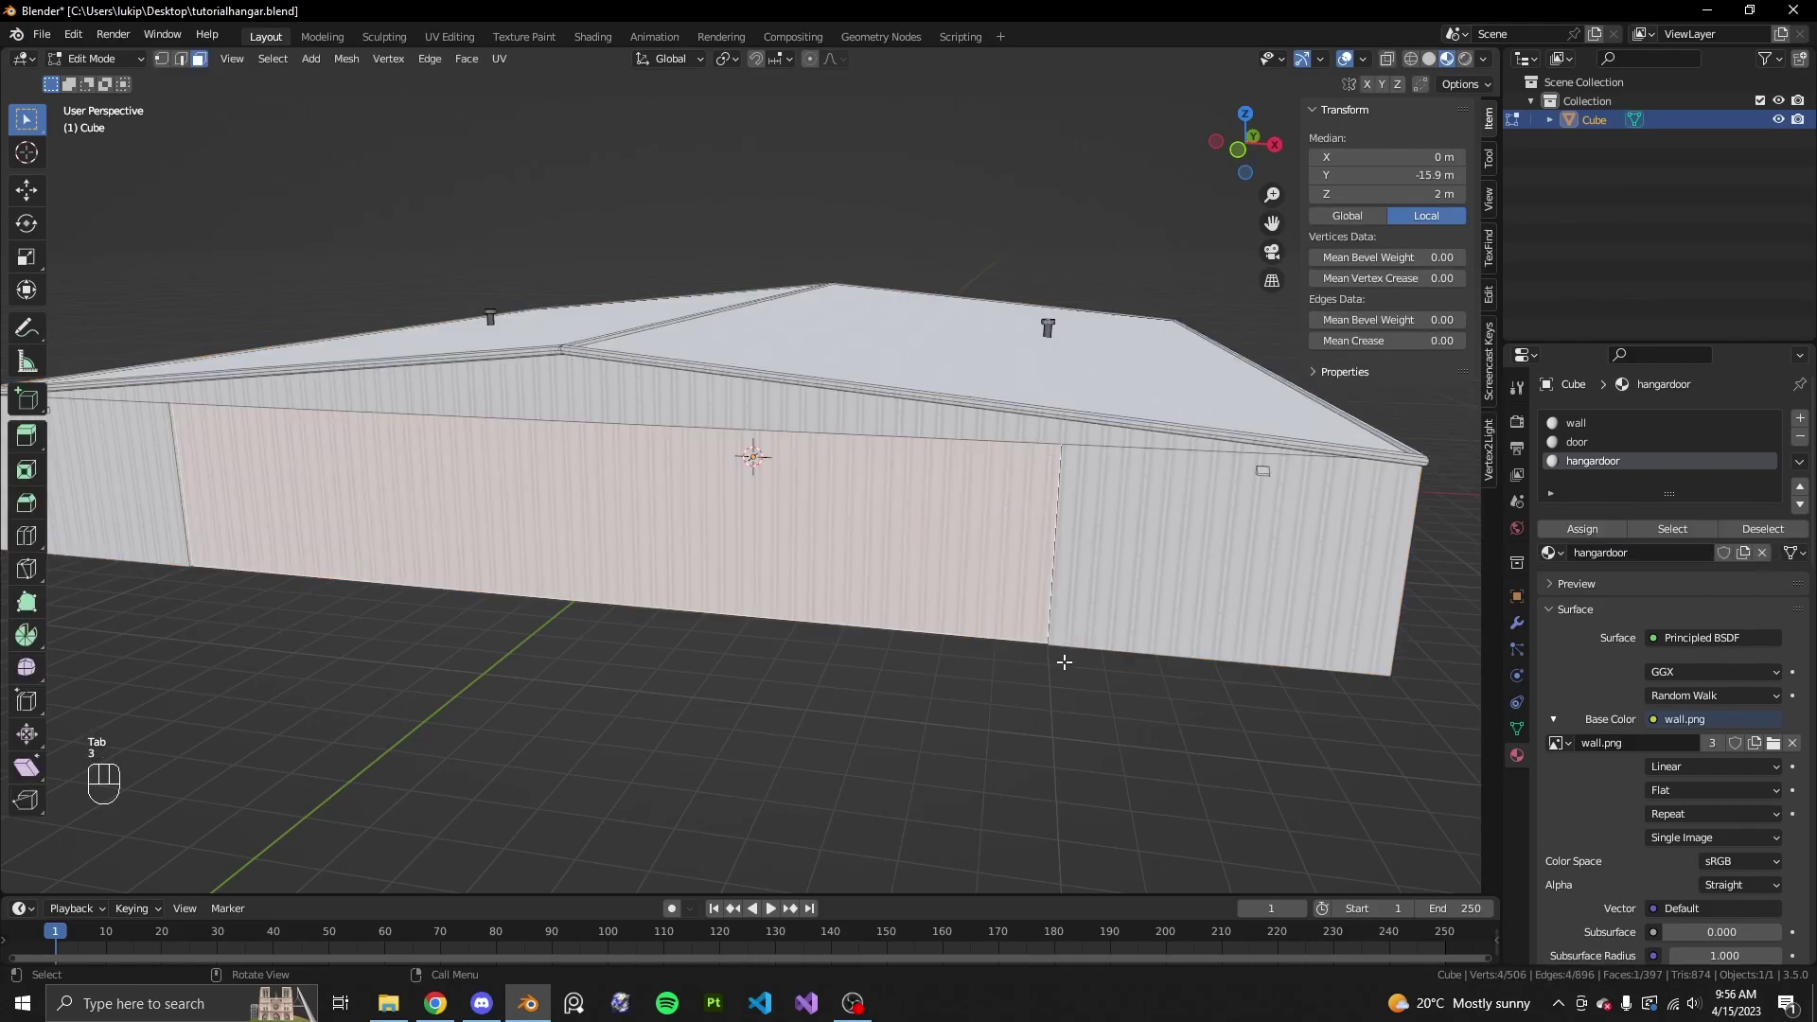
click(449, 36)
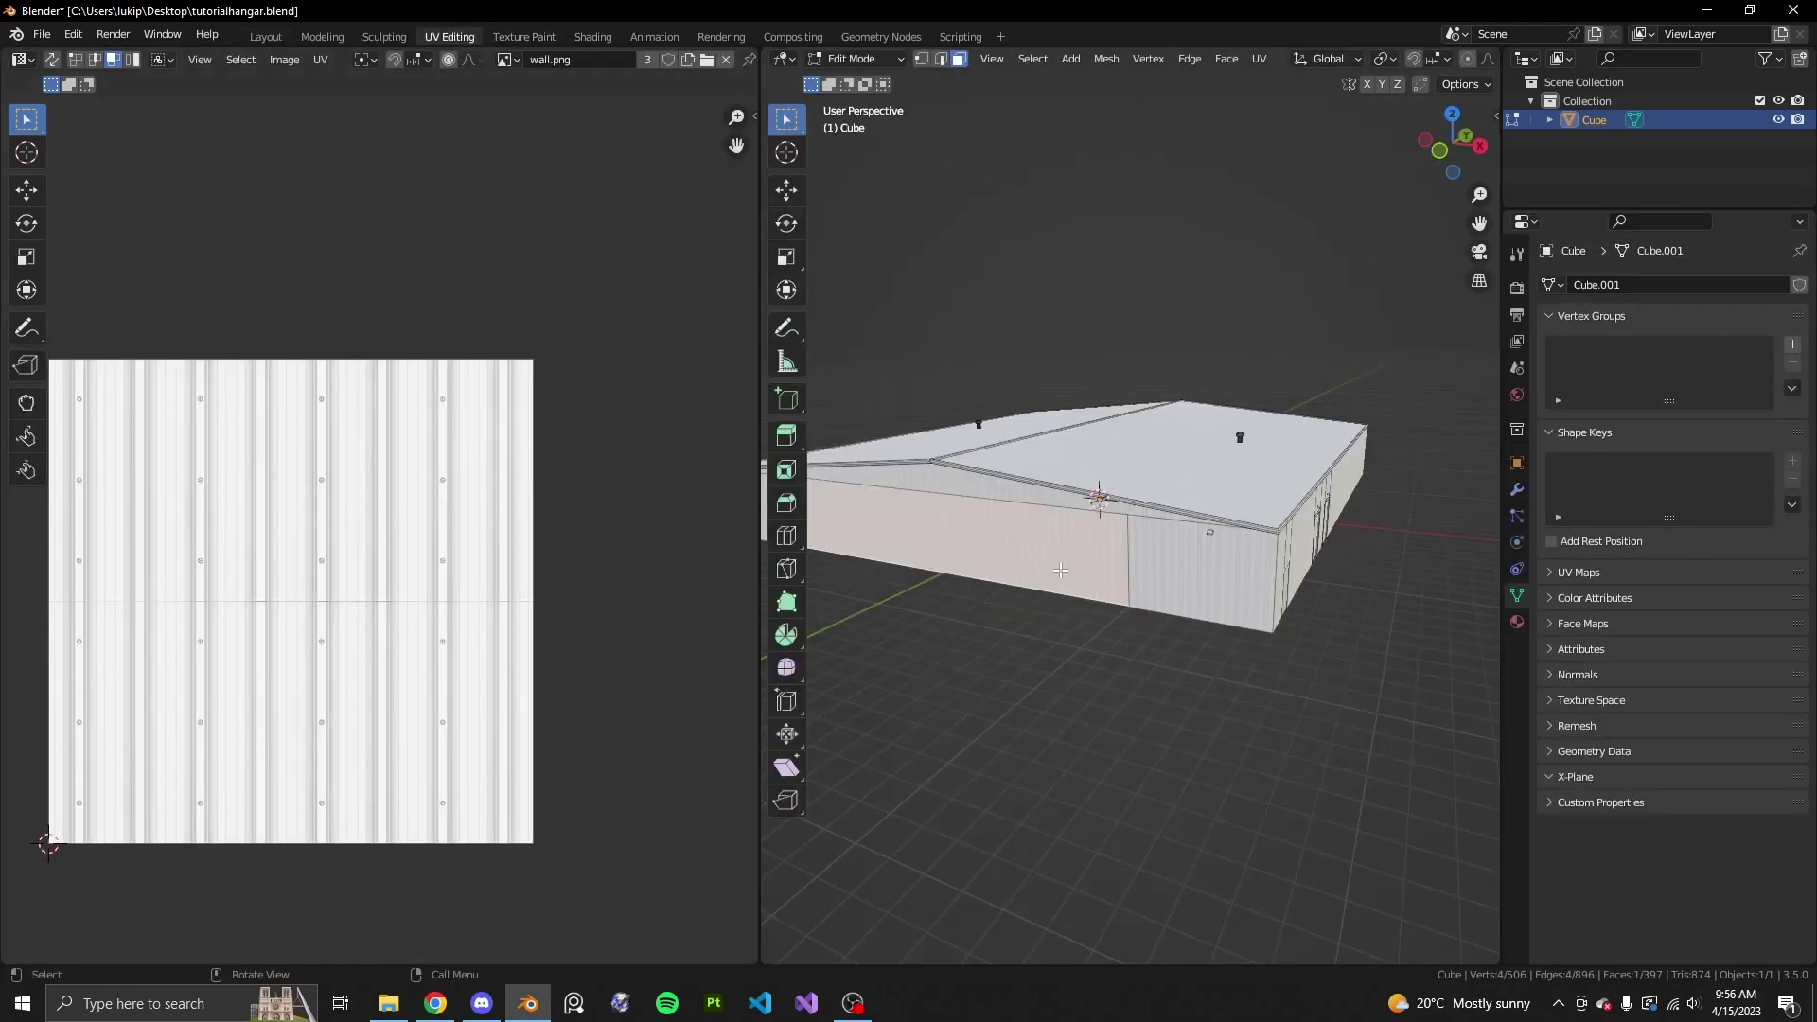
scroll(1061, 571, down, 3)
middle_drag(1061, 571, 1071, 568)
click(1517, 622)
scroll(1314, 542, up, 5)
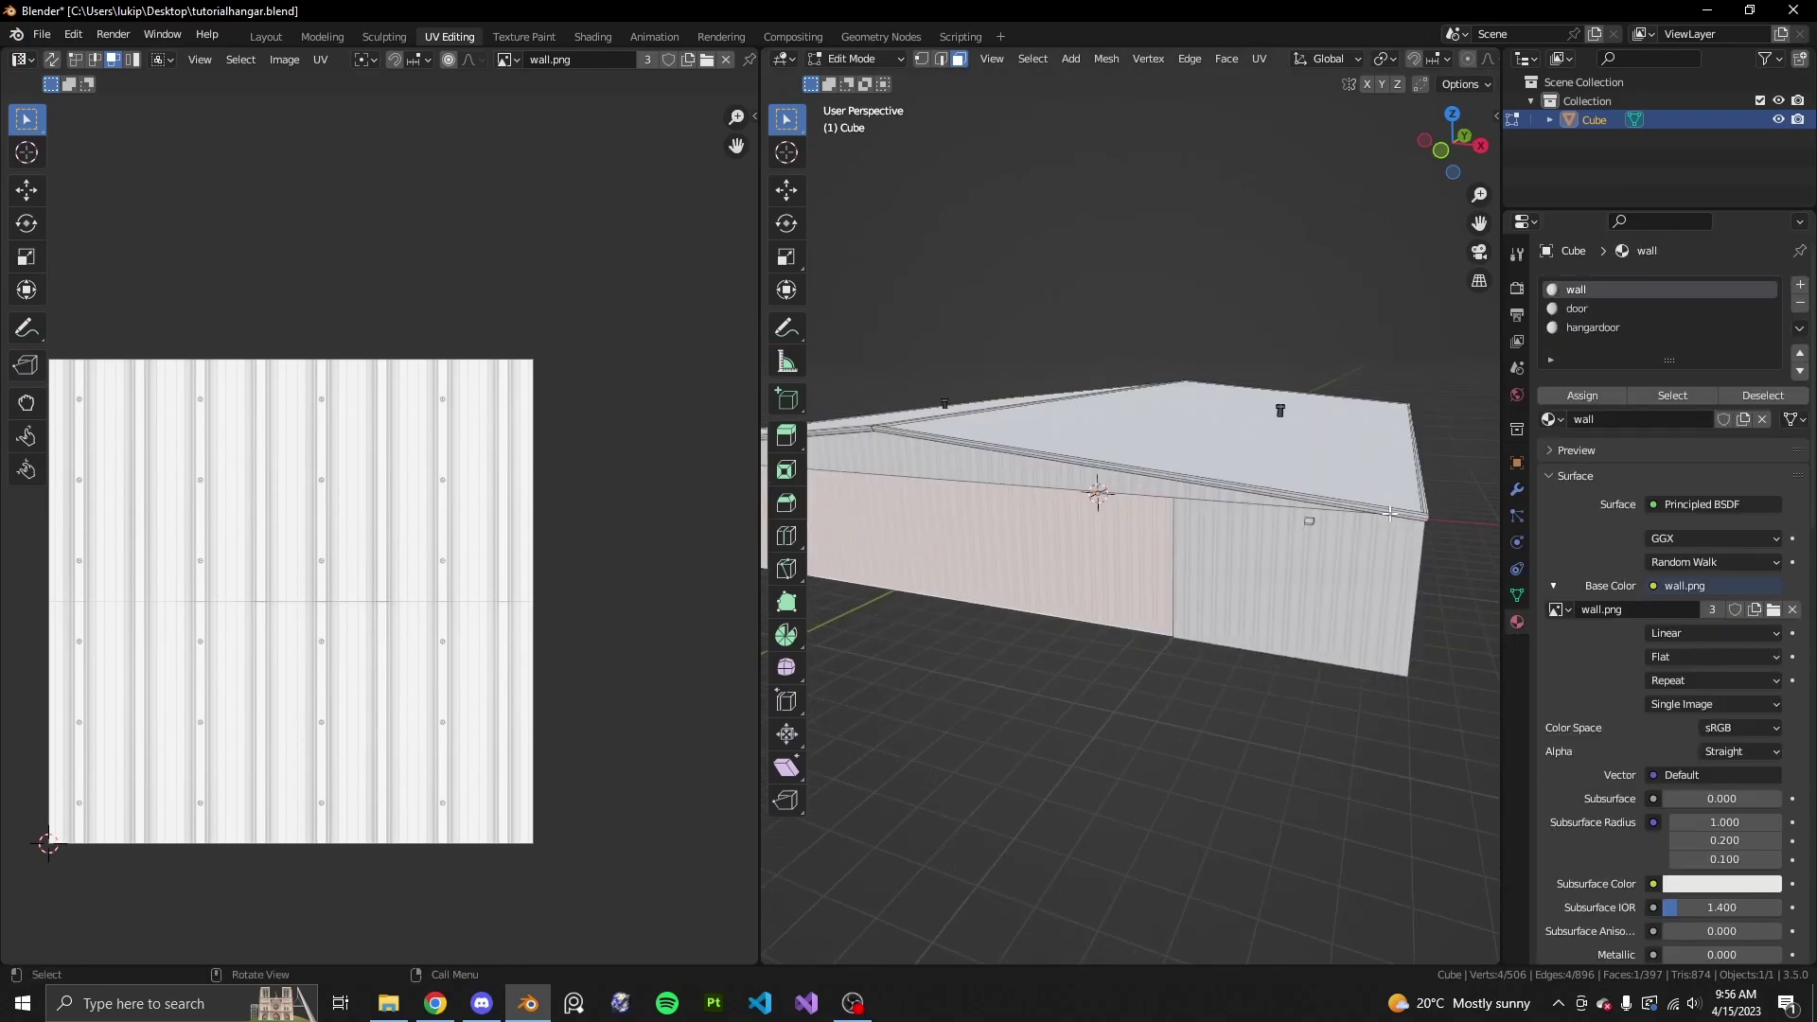
click(1601, 331)
click(1581, 398)
- Rotate the large hangar door face's UVs by 90 degrees so its ribs run horizontally
scroll(438, 556, down, 9)
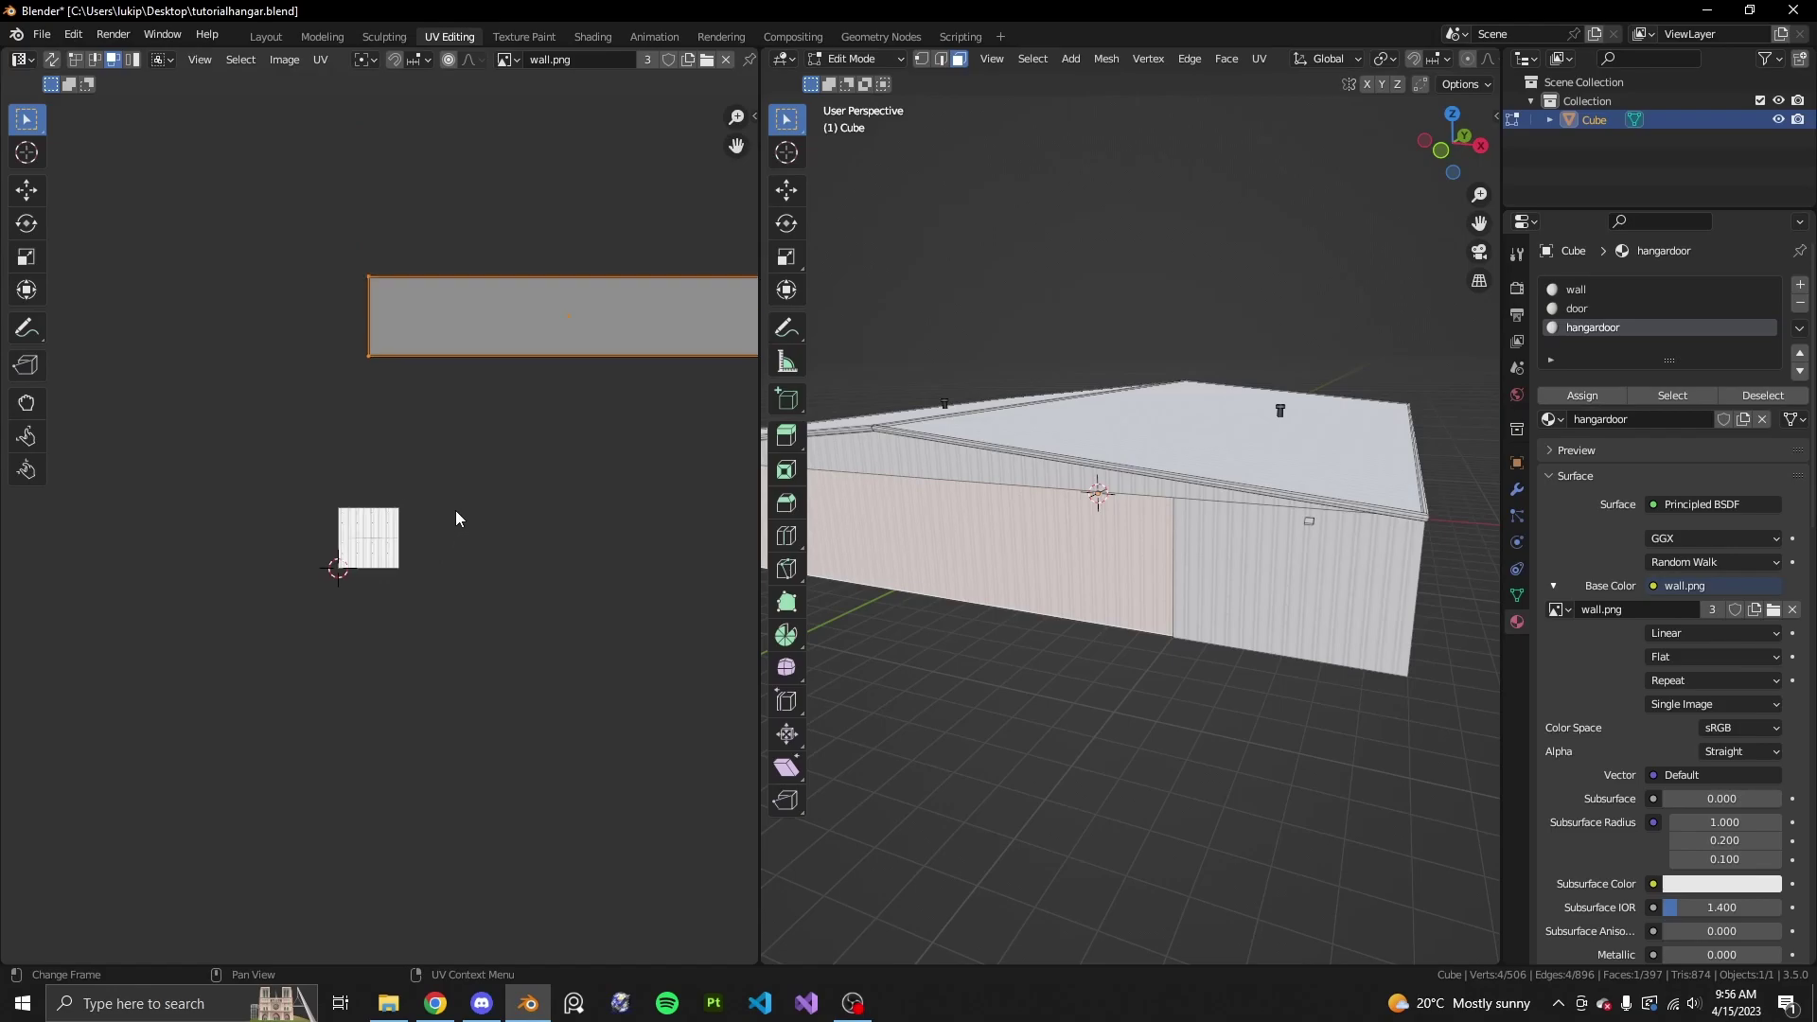
scroll(456, 511, down, 3)
scroll(554, 430, up, 5)
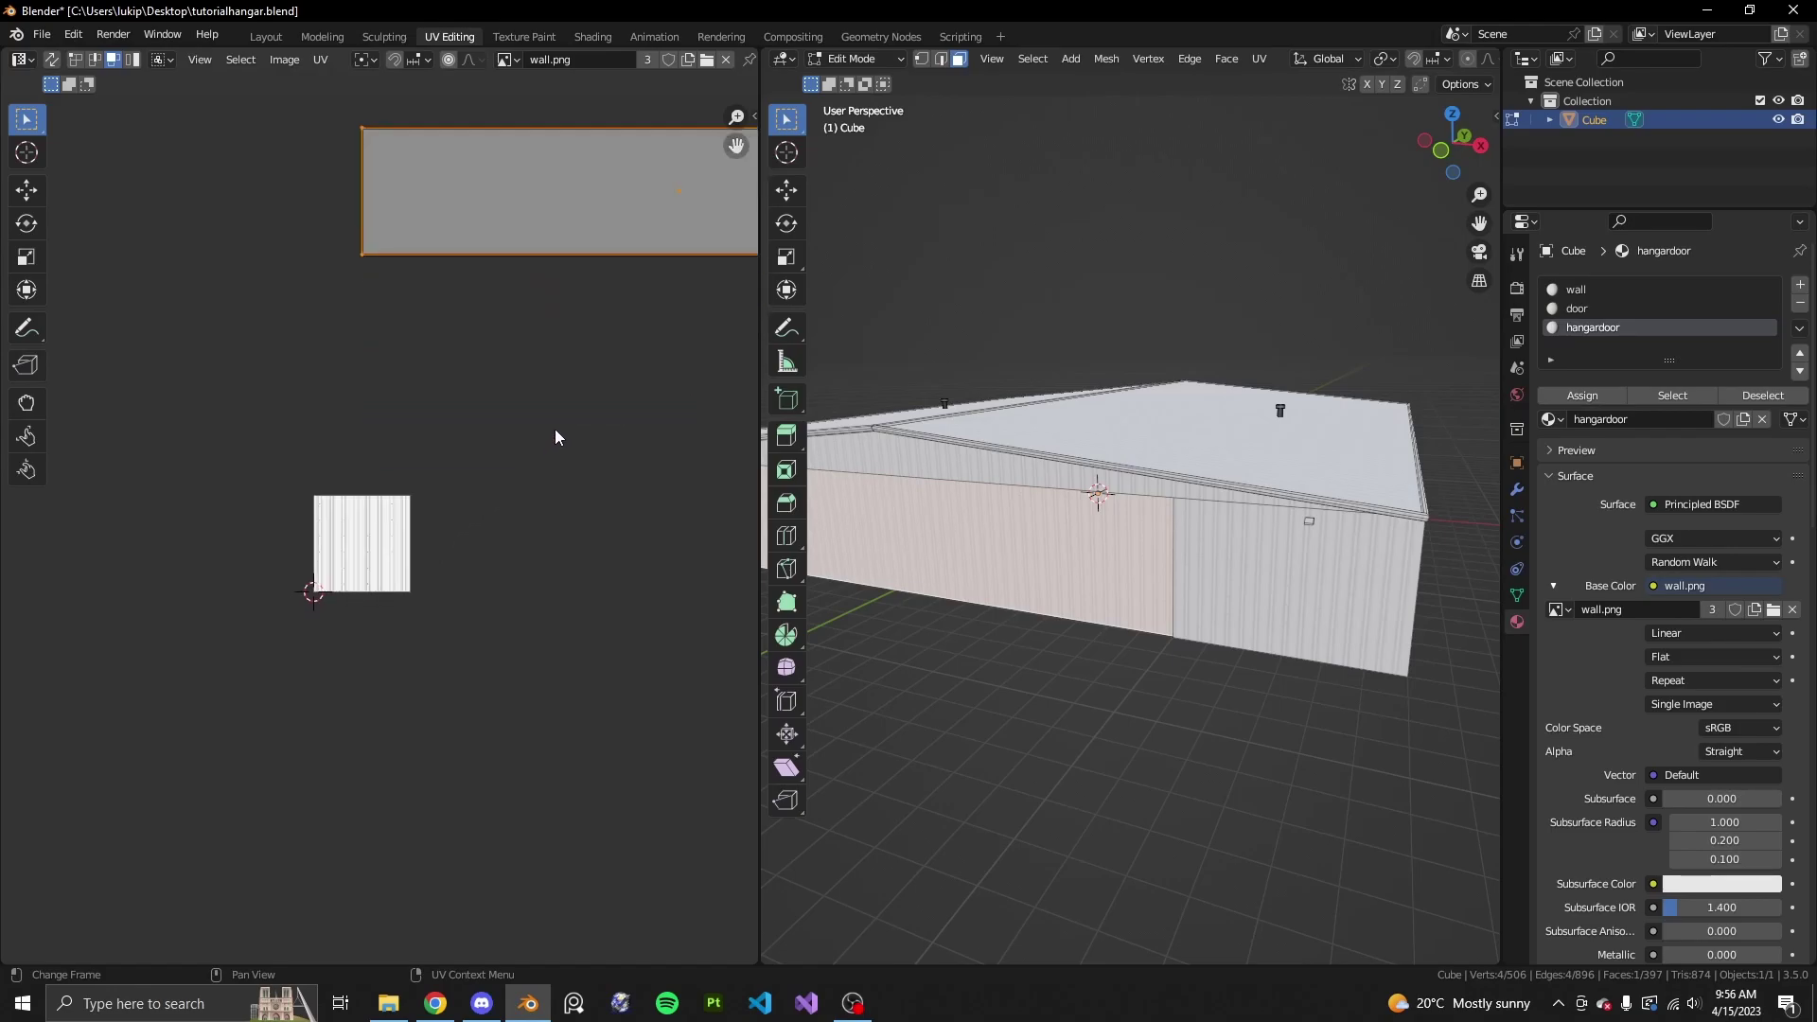
scroll(554, 429, down, 2)
scroll(554, 425, up, 3)
scroll(555, 422, down, 4)
drag(325, 264, 732, 472)
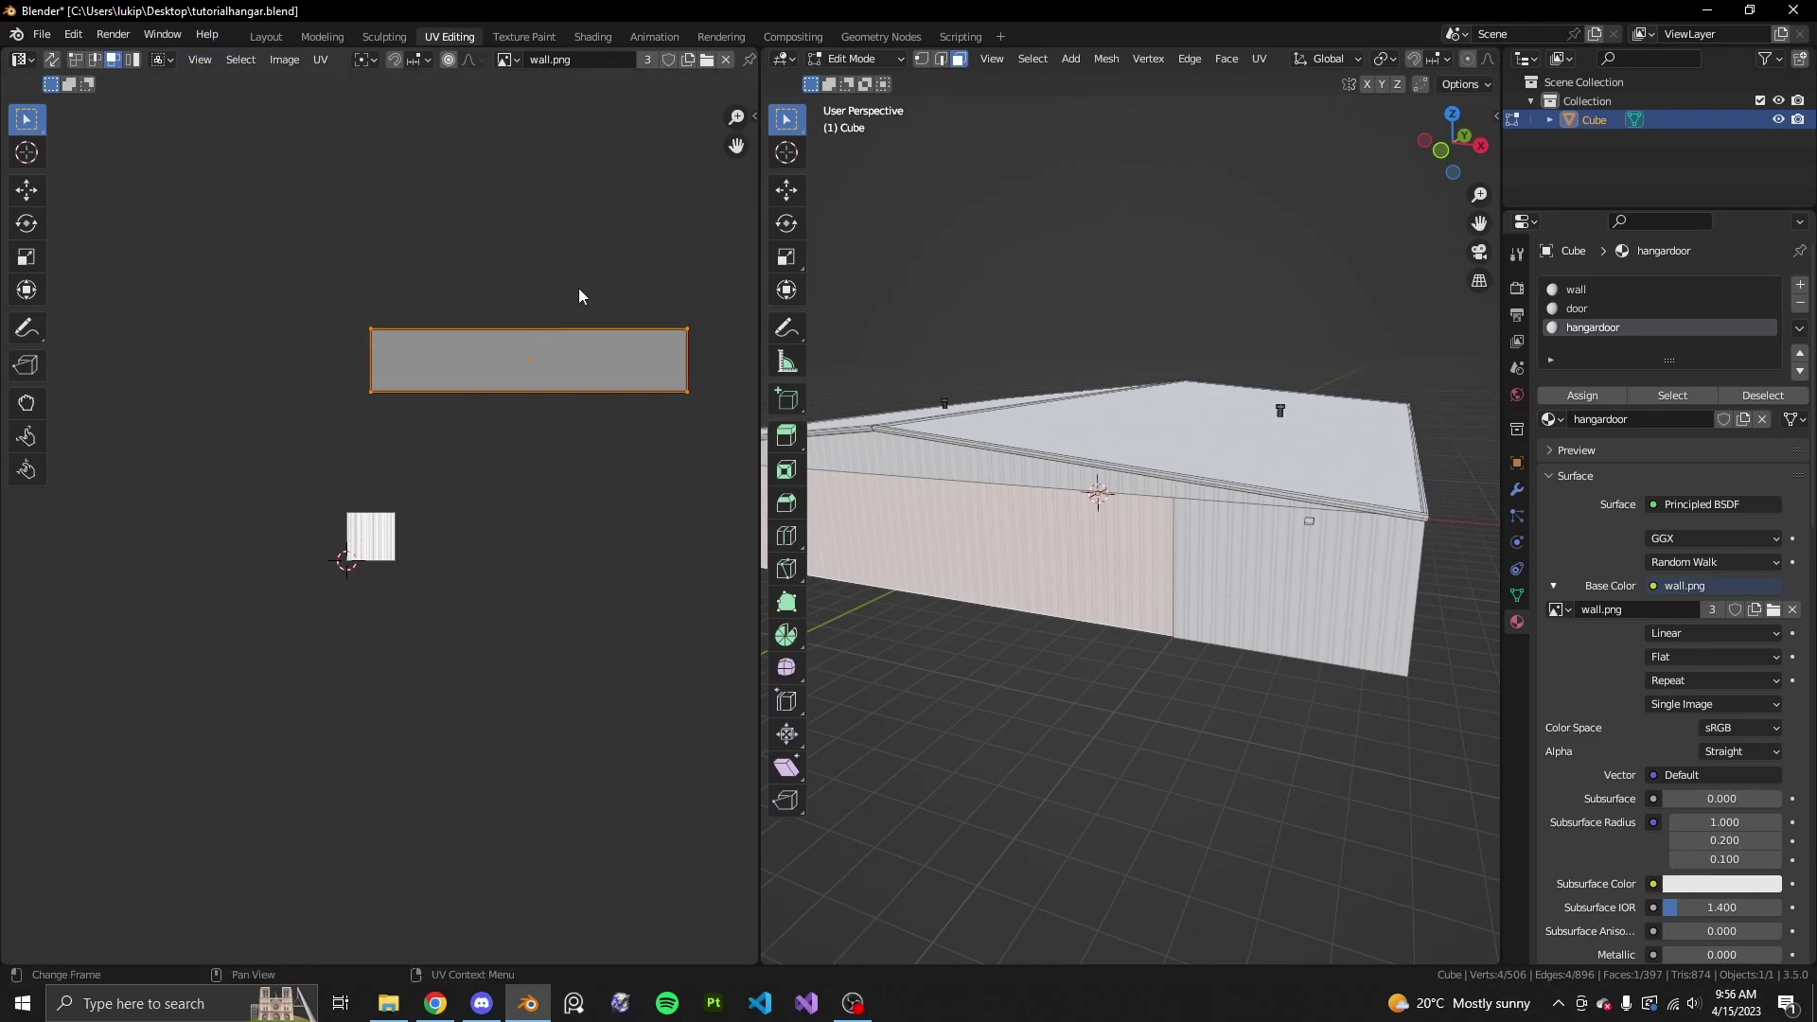
middle_drag(590, 354, 438, 420)
scroll(1156, 627, up, 5)
scroll(1156, 626, down, 2)
middle_drag(1156, 626, 1247, 624)
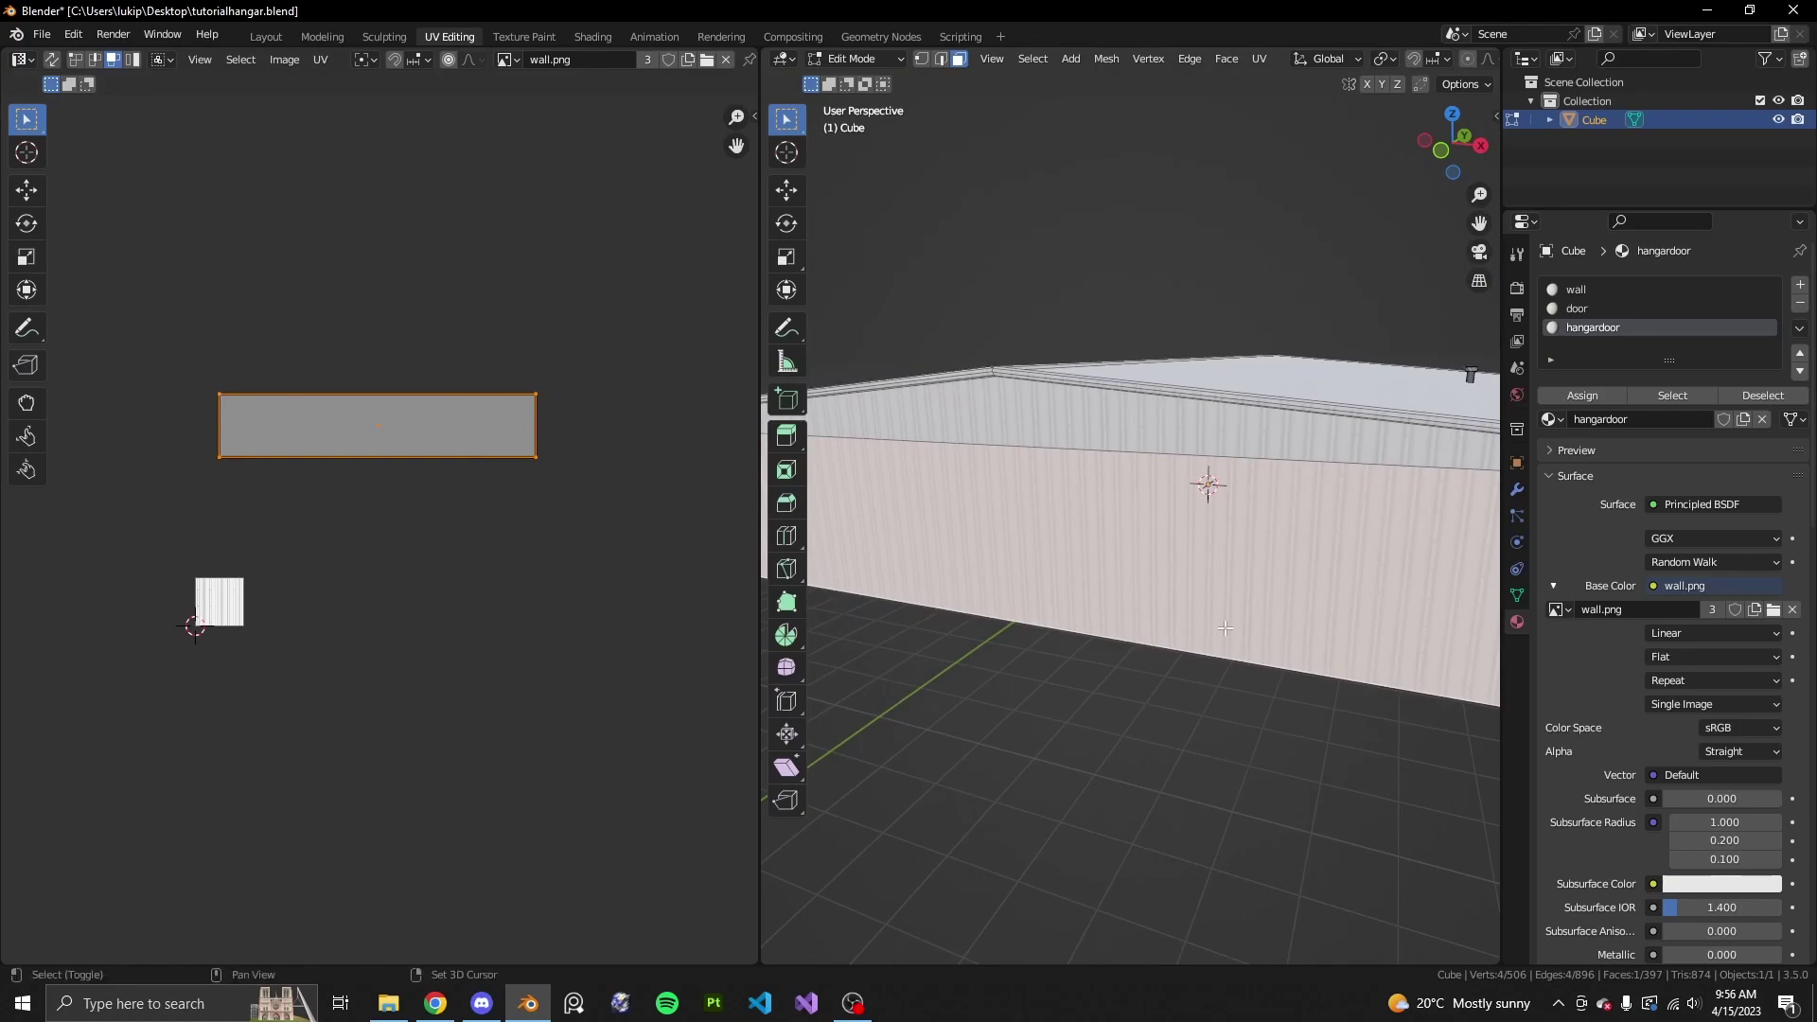
text(r90)
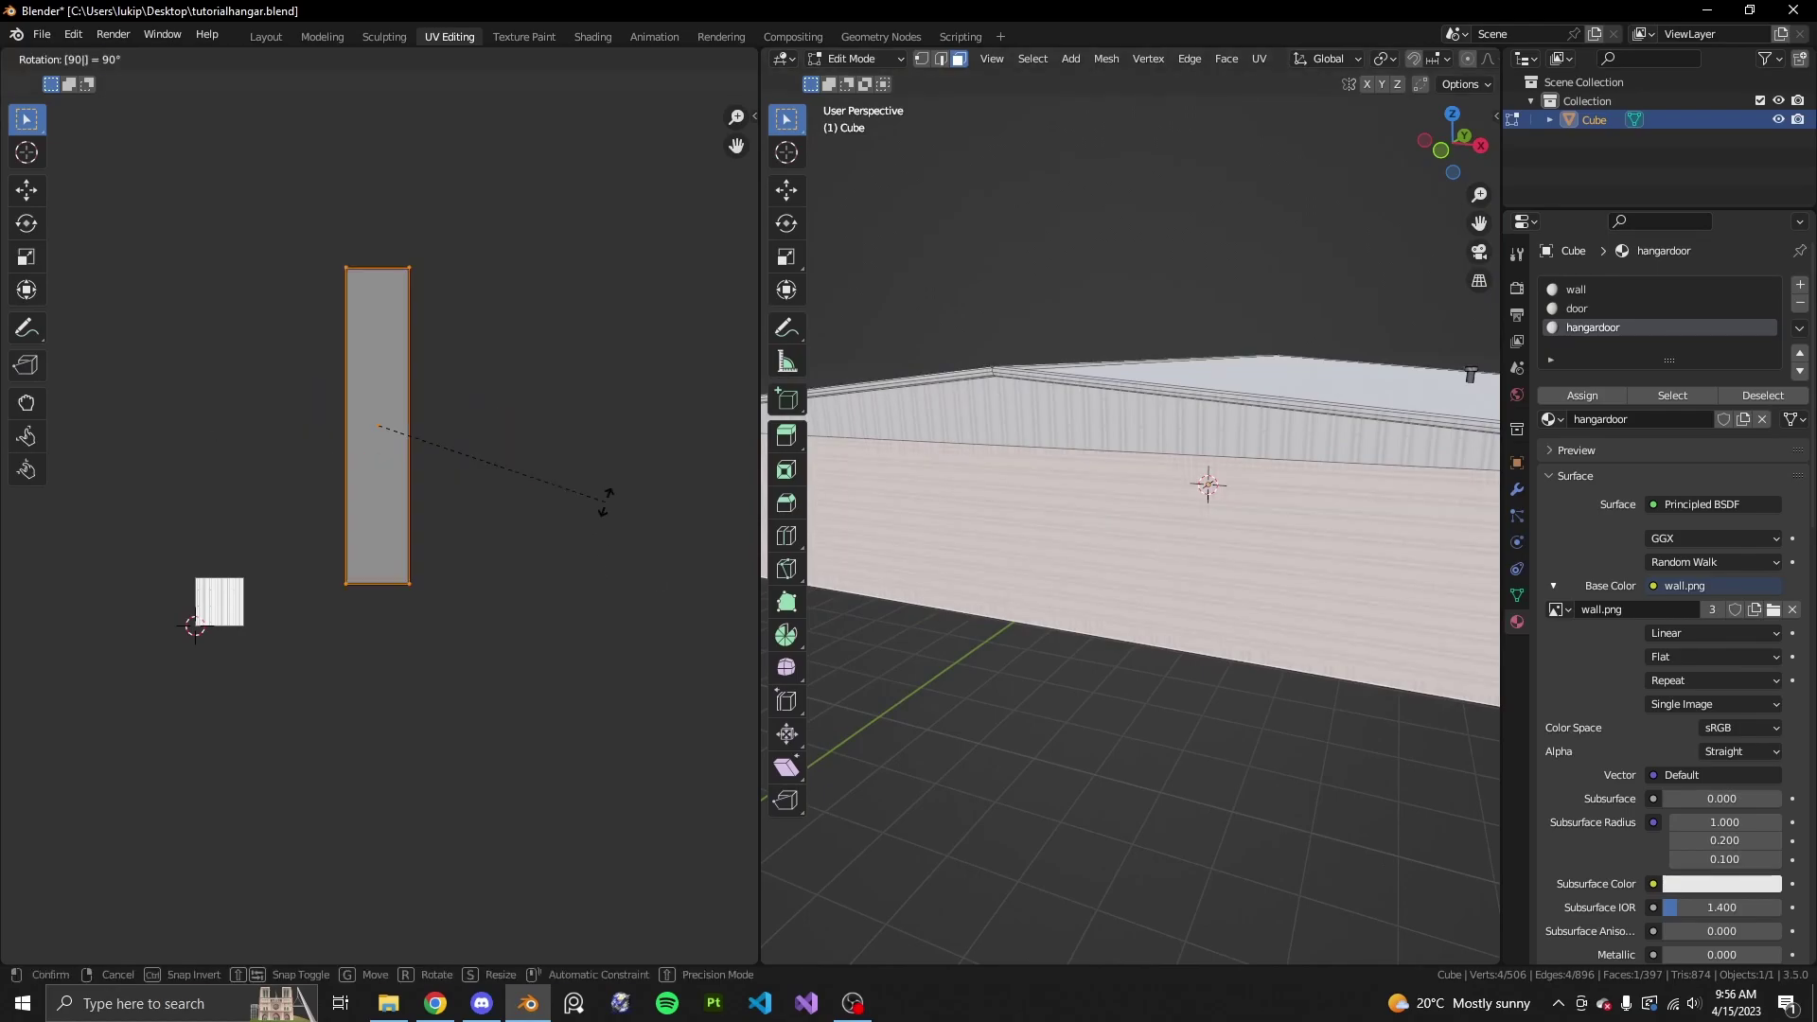
key(Return)
- Stretch the hangar door face's UVs along X to about four times their width, then deselect everything
scroll(487, 513, down, 2)
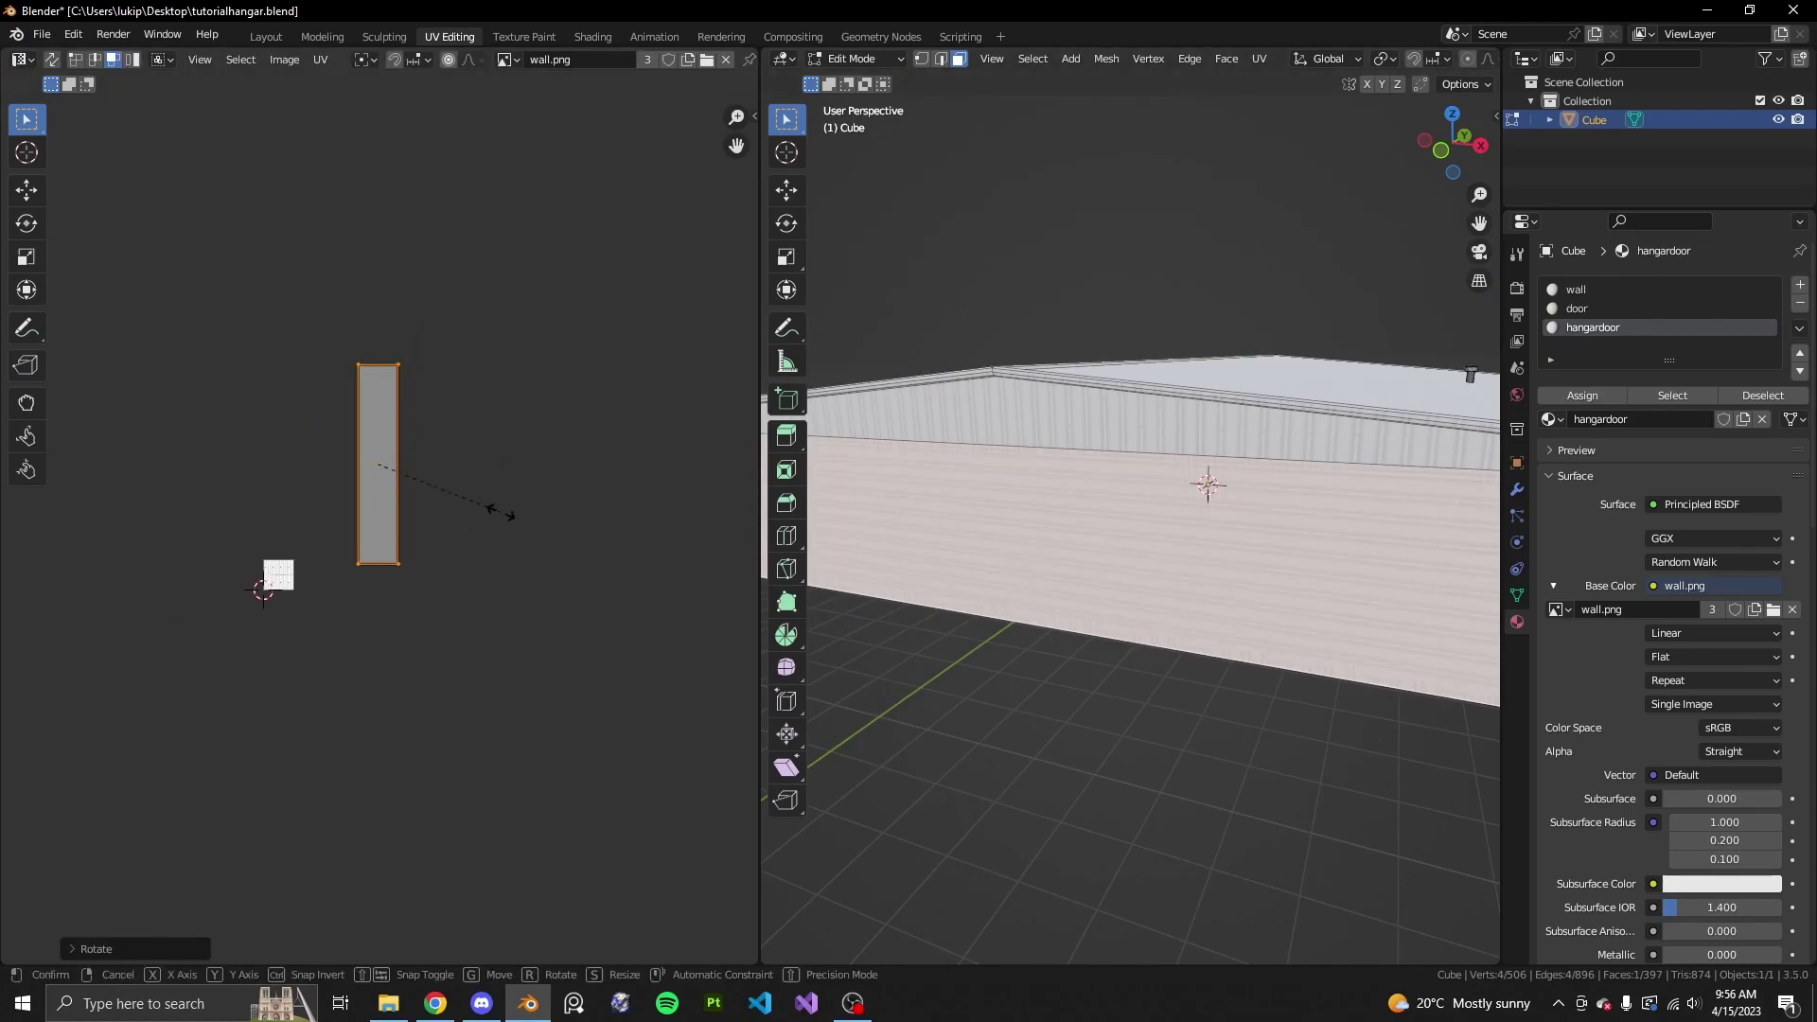
key(s)
key(x)
click(193, 565)
key(Tab)
mouse_move(969, 677)
middle_down()
mouse_move(940, 657)
mouse_move(987, 660)
middle_up()
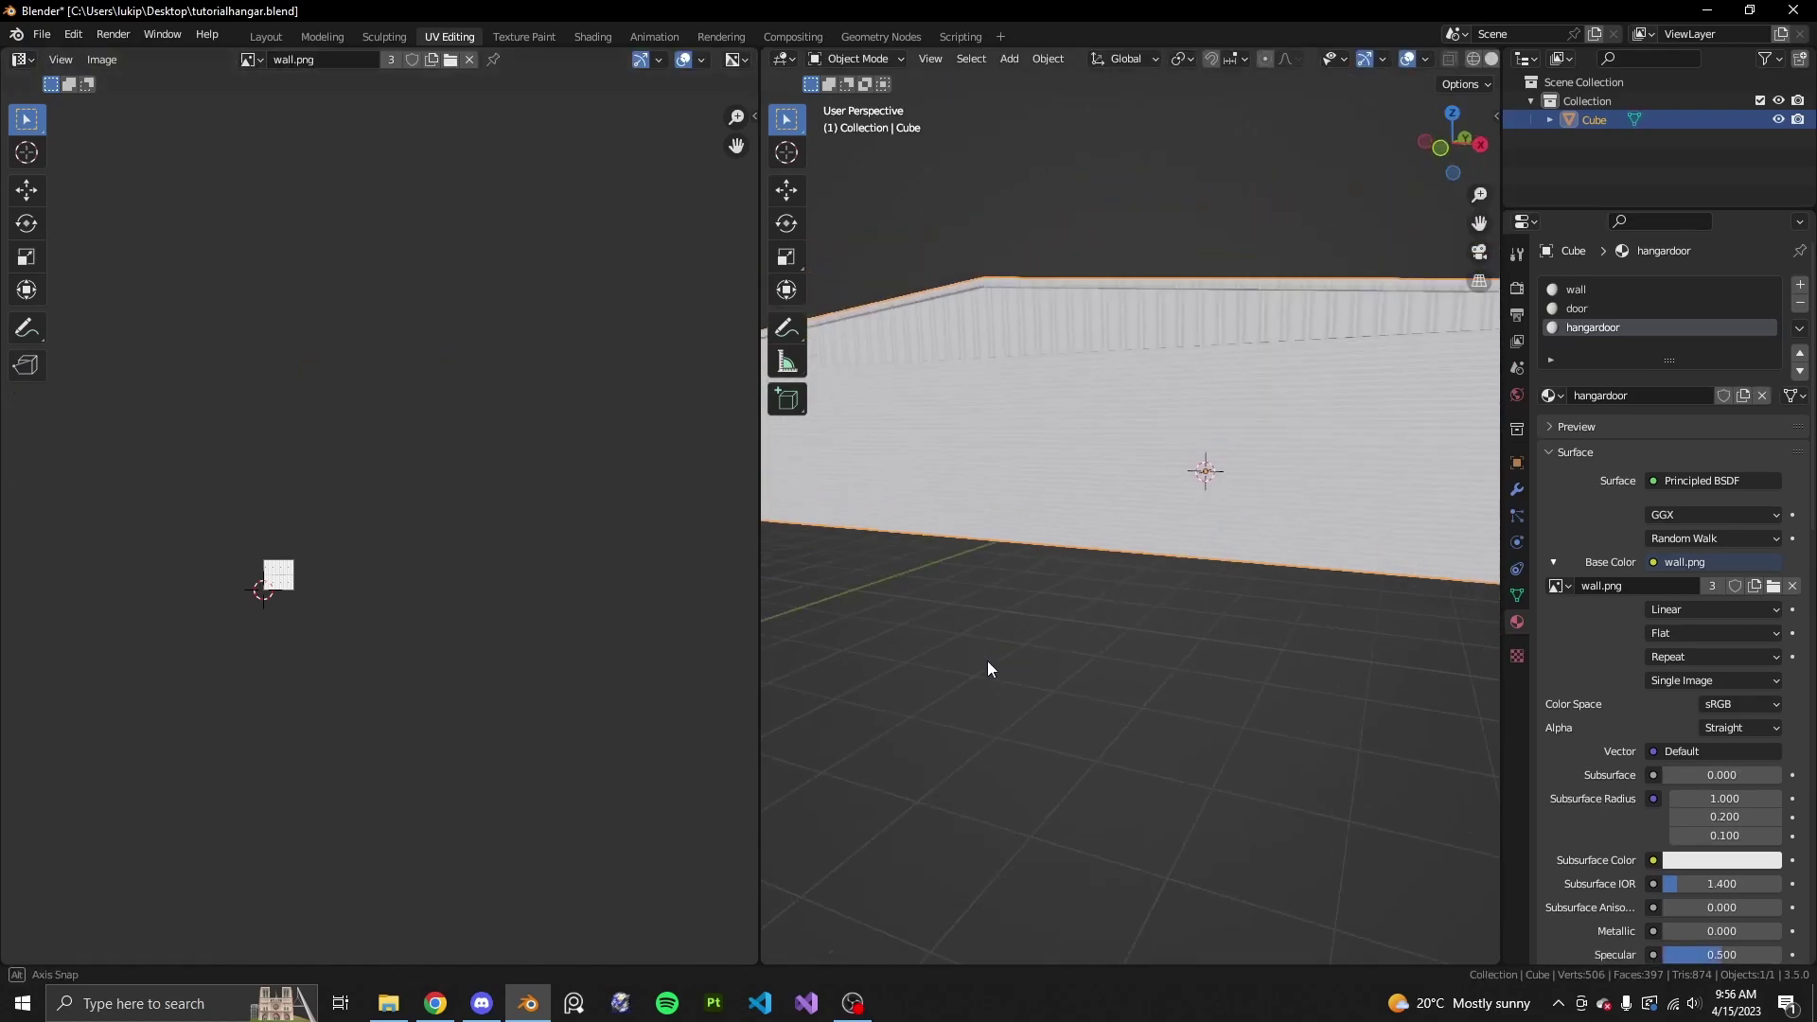
scroll(984, 653, up, 3)
key(Tab)
key(s)
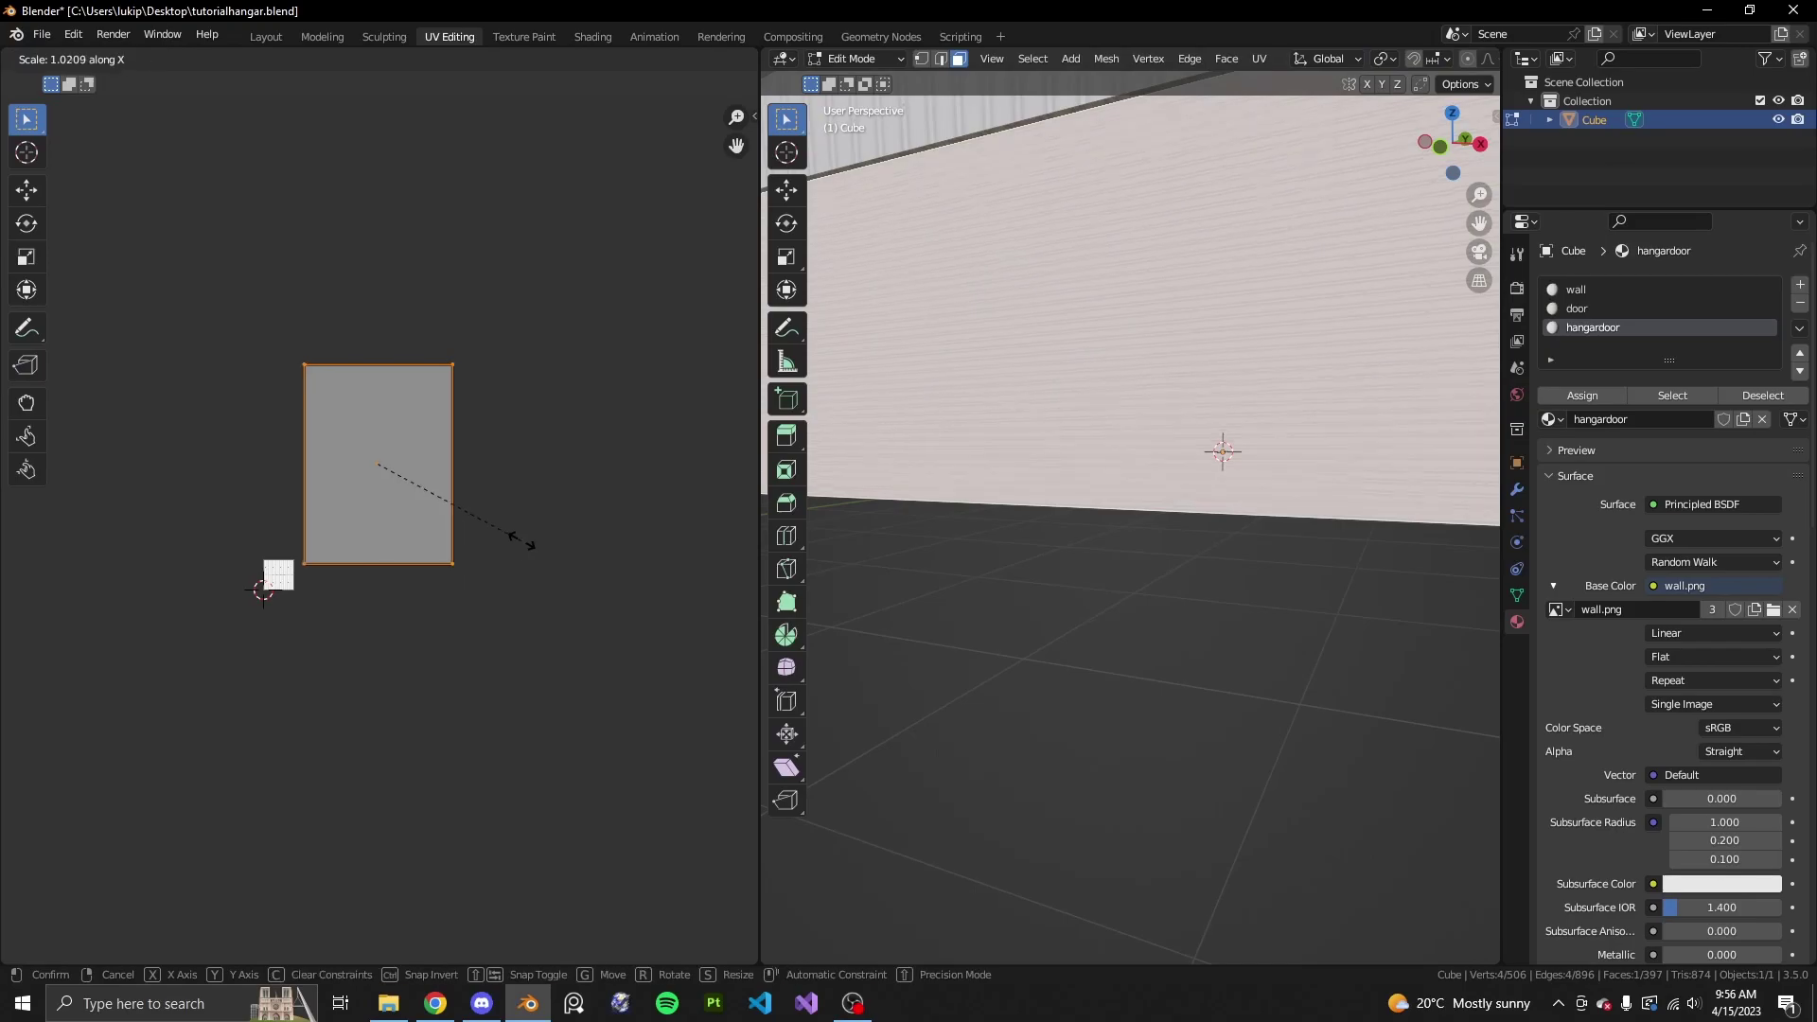
click(544, 540)
middle_drag(1241, 600, 1170, 610)
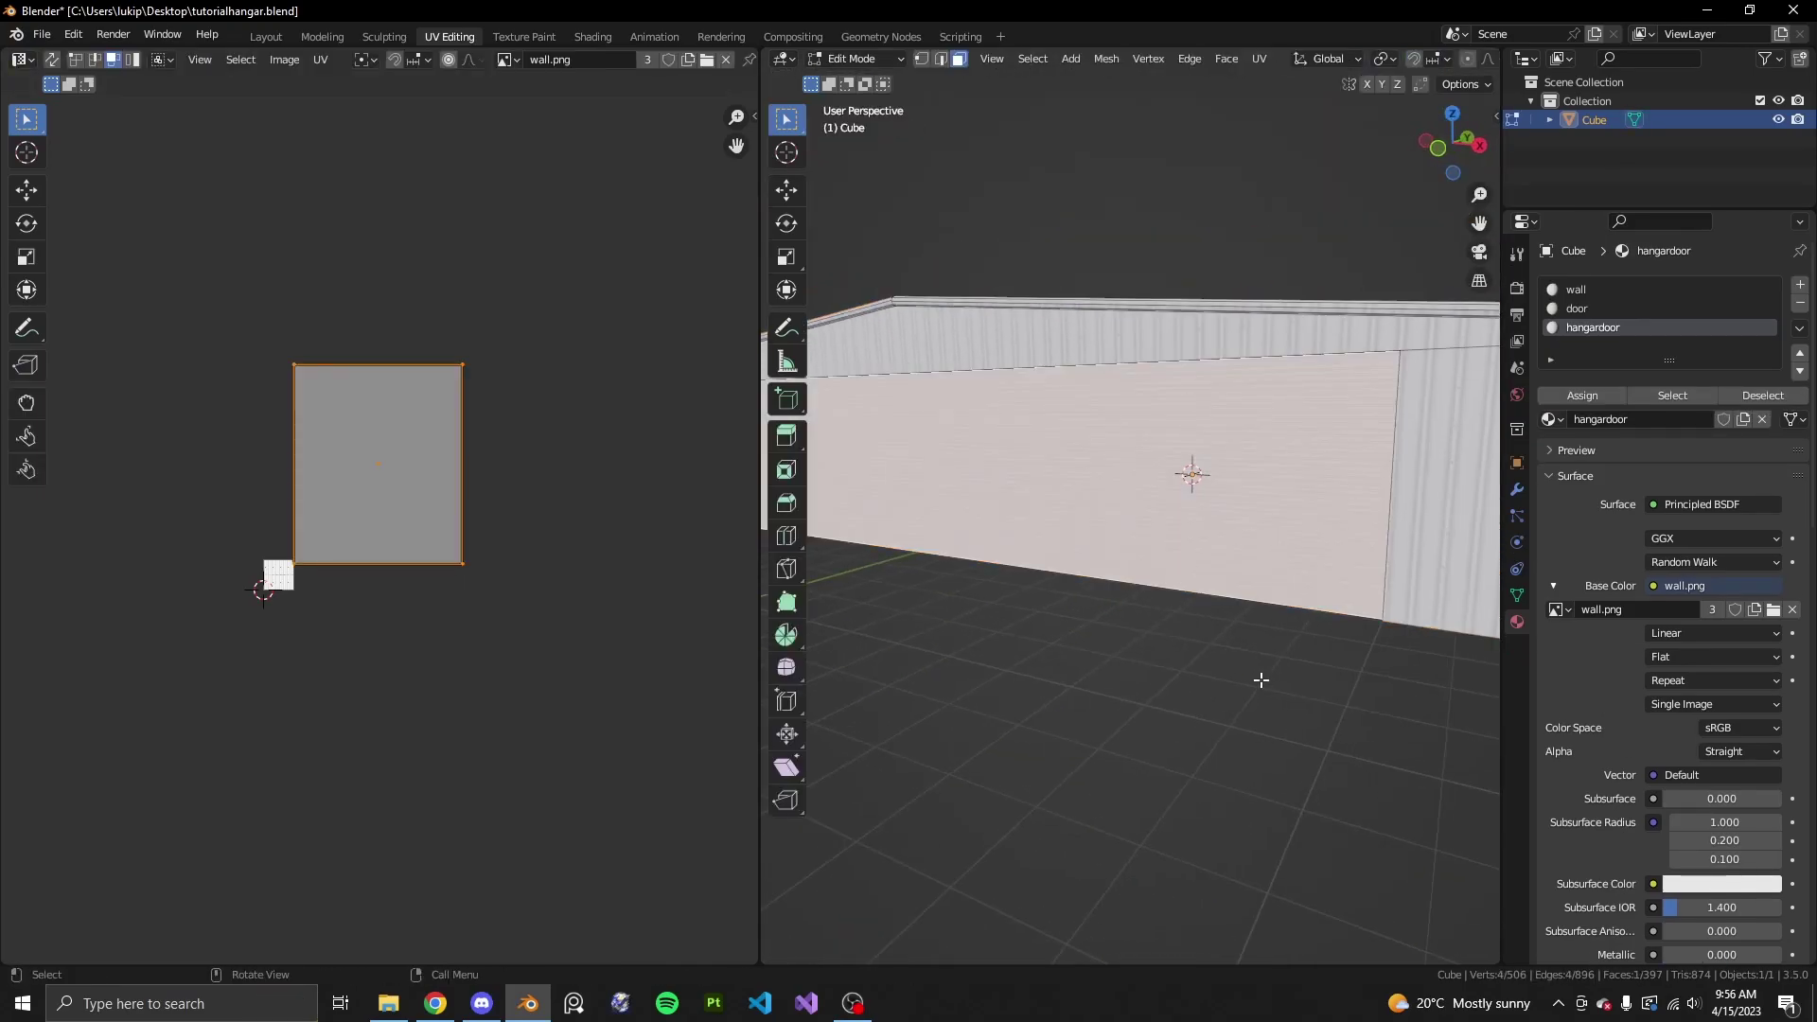
key(alt+a)
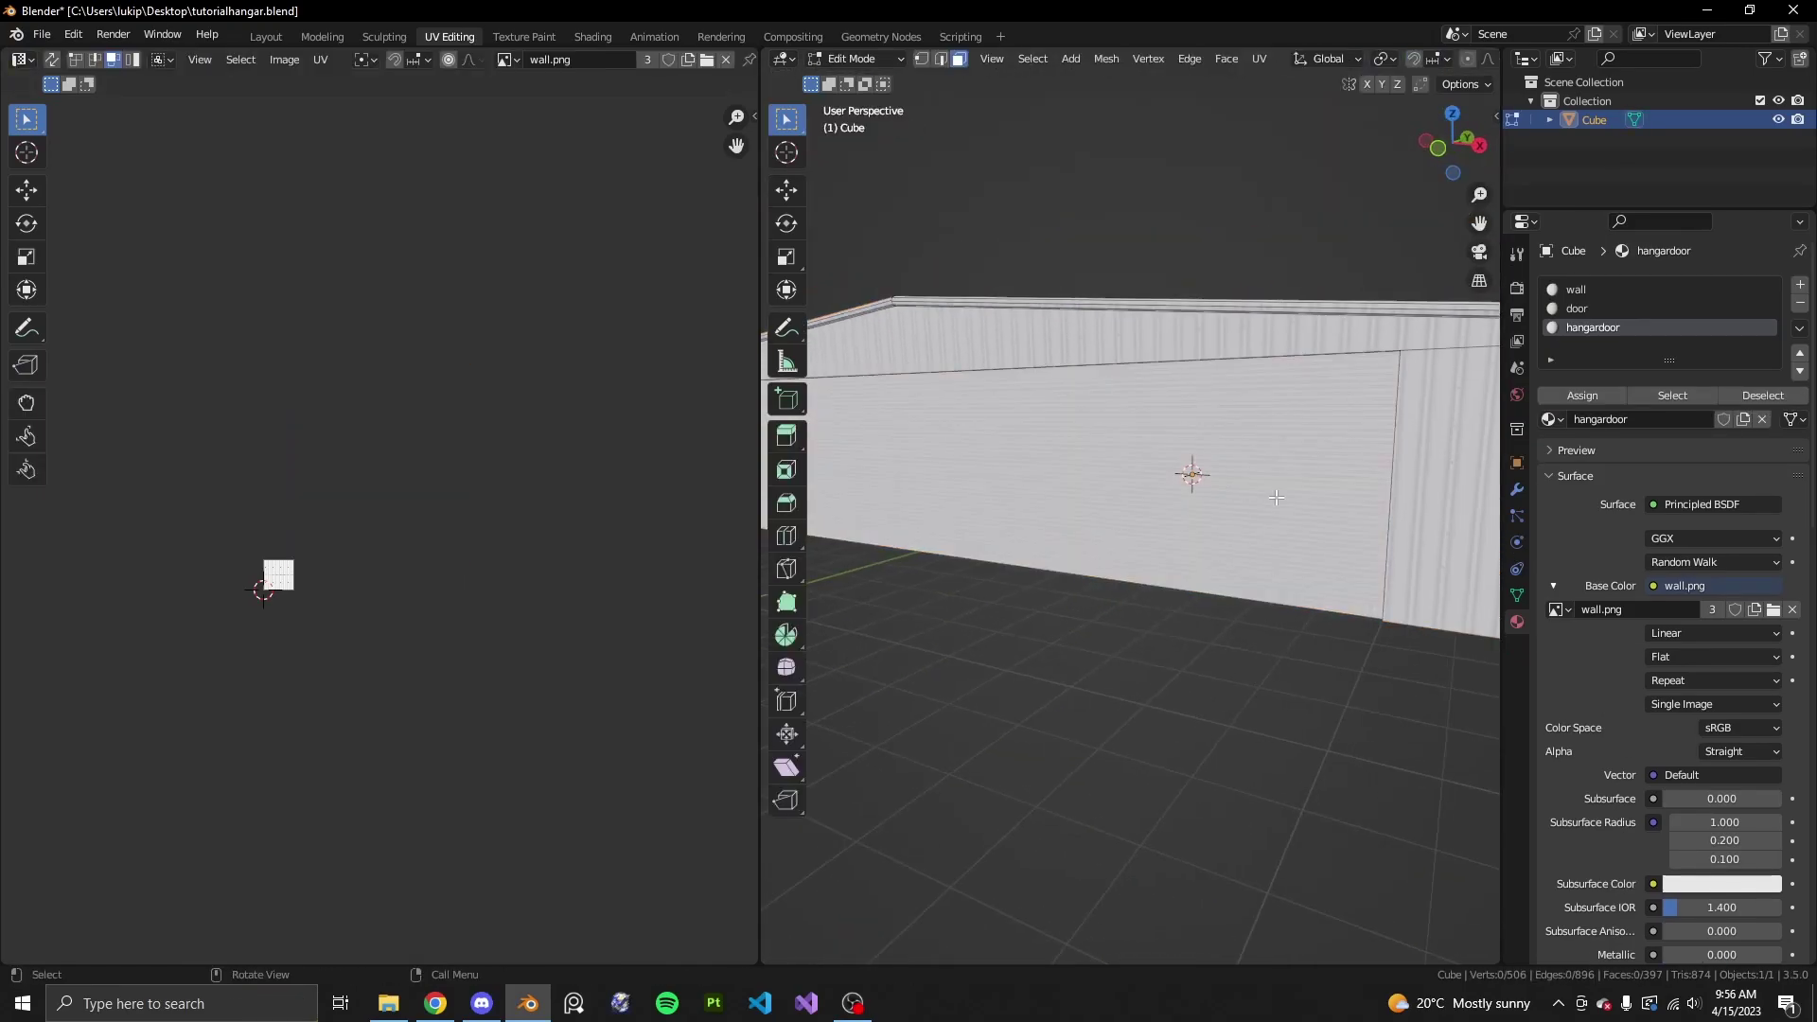
- Bring up the hangardoor material's nodes in the Shading workspace and move the wall.png texture node away from the Principled BSDF
click(596, 37)
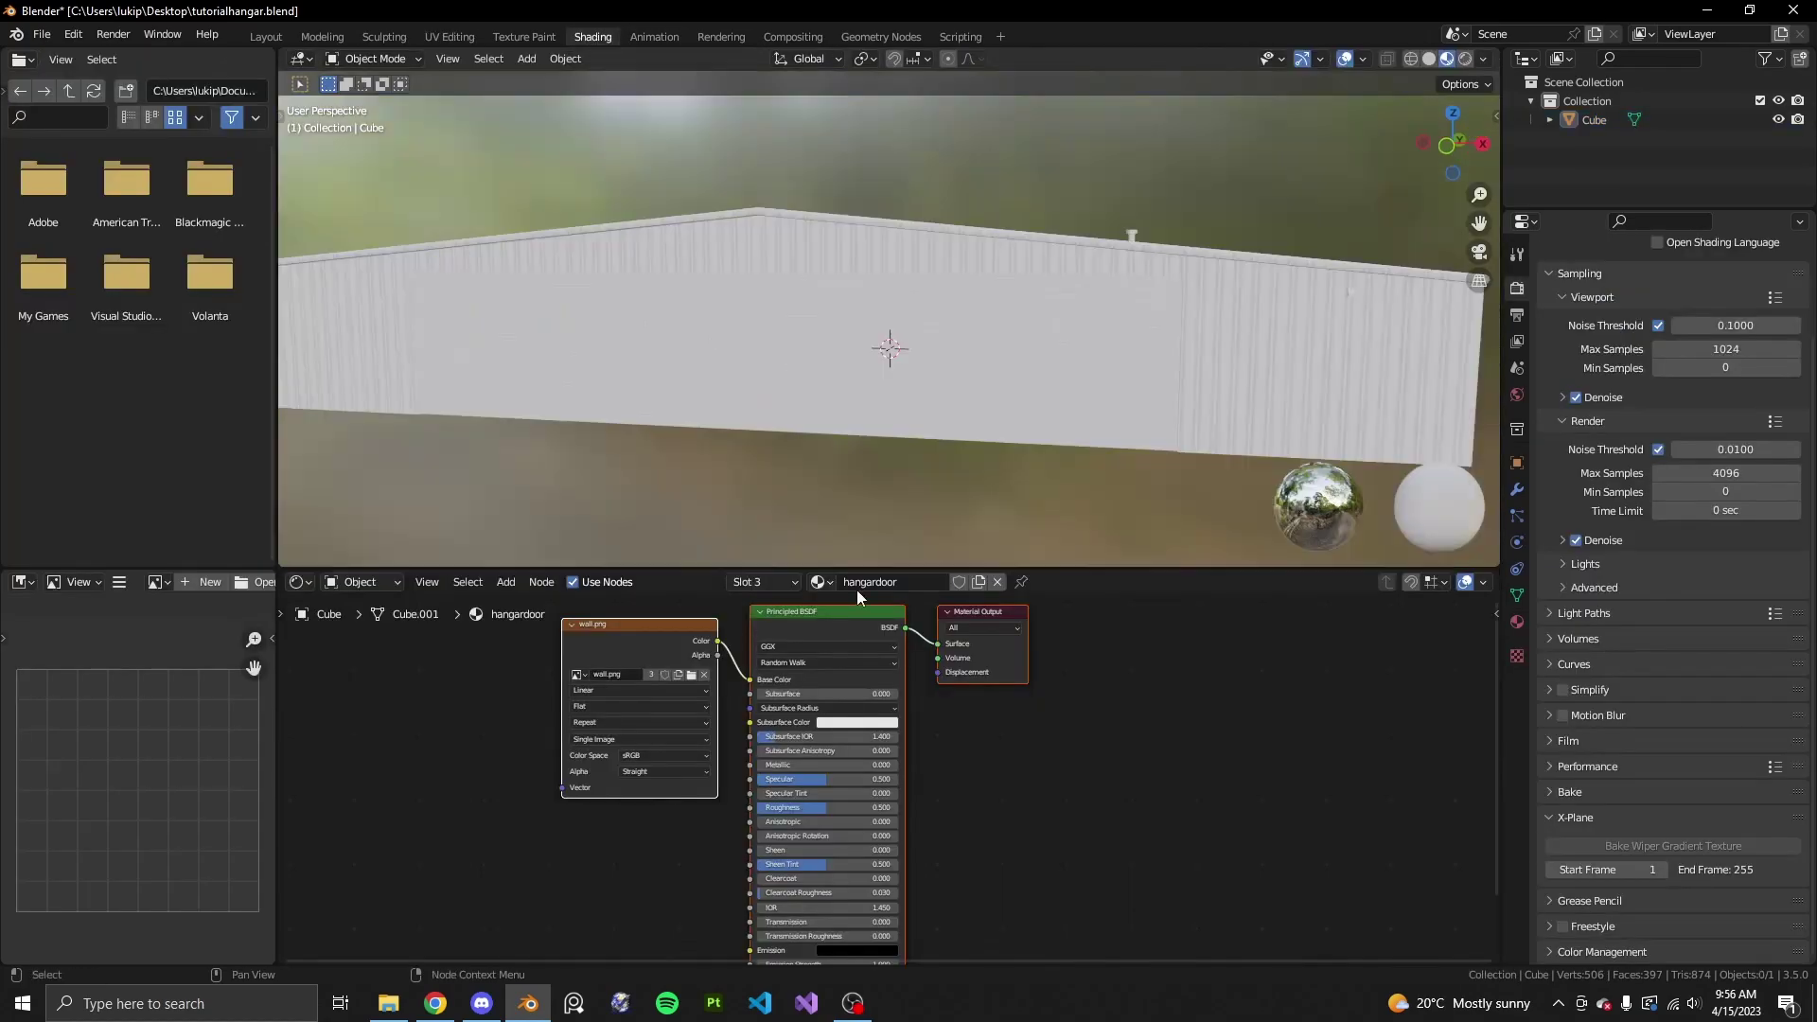
click(831, 582)
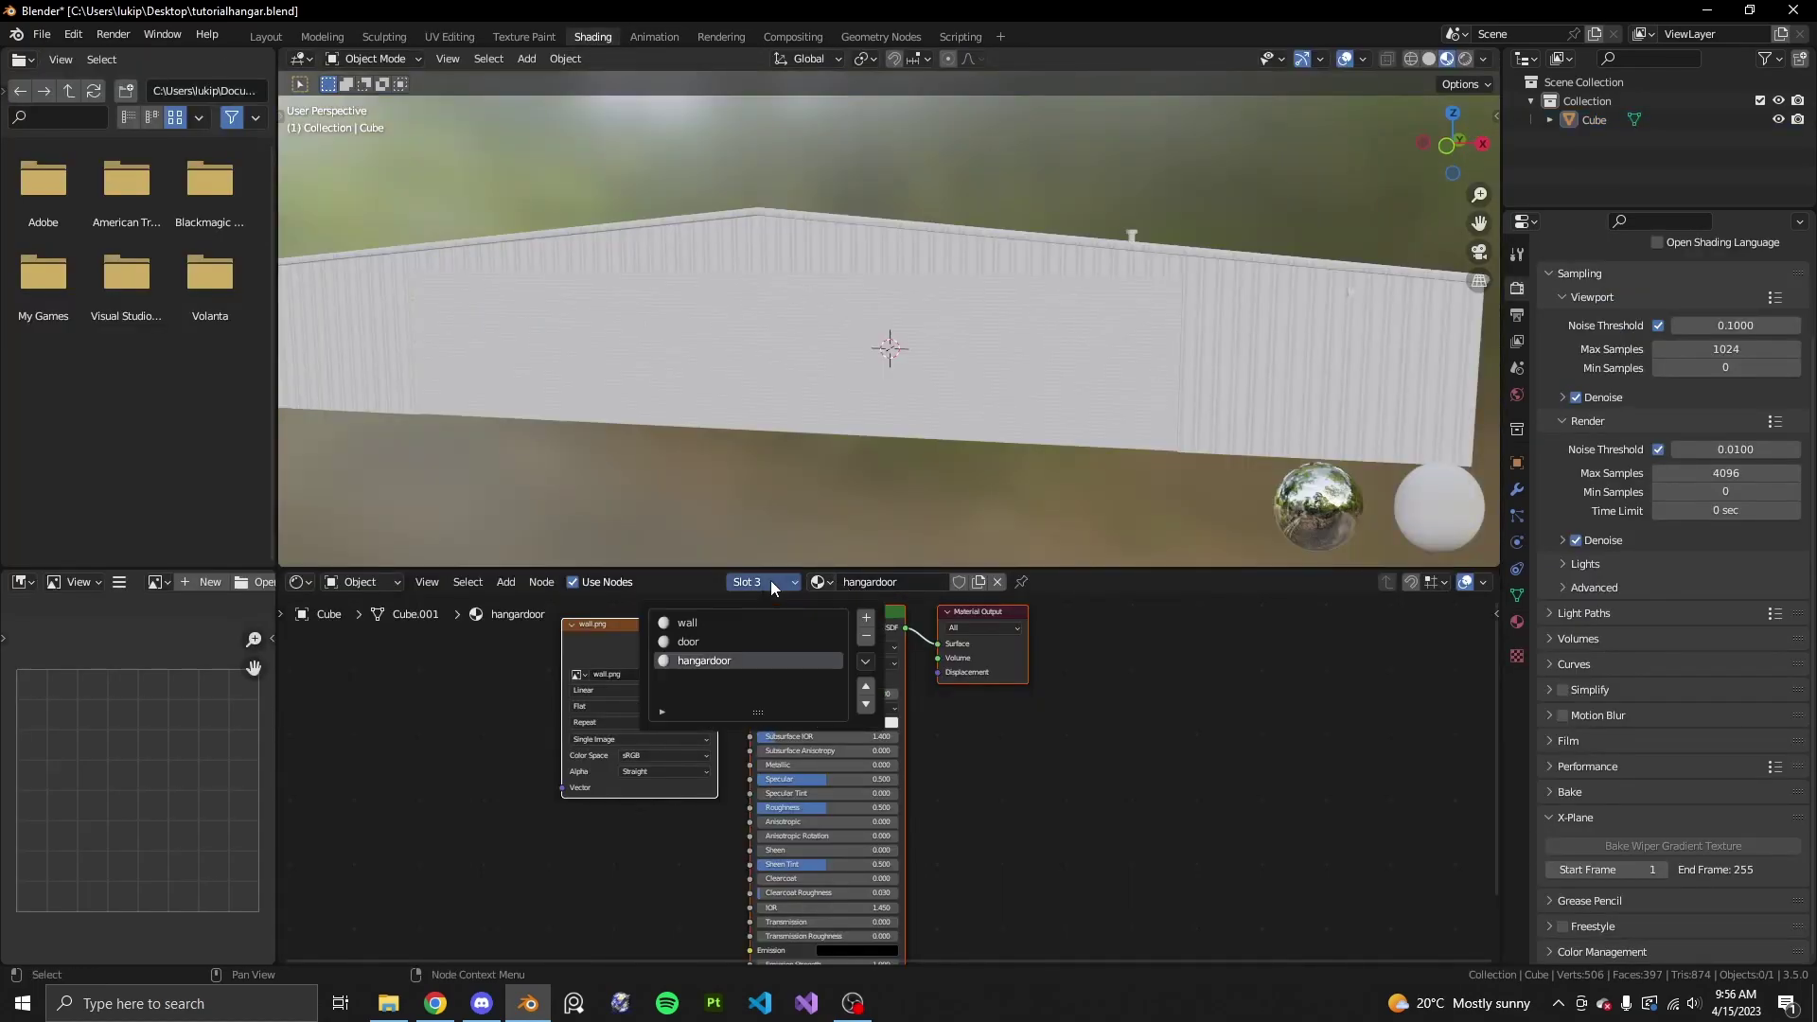
click(674, 871)
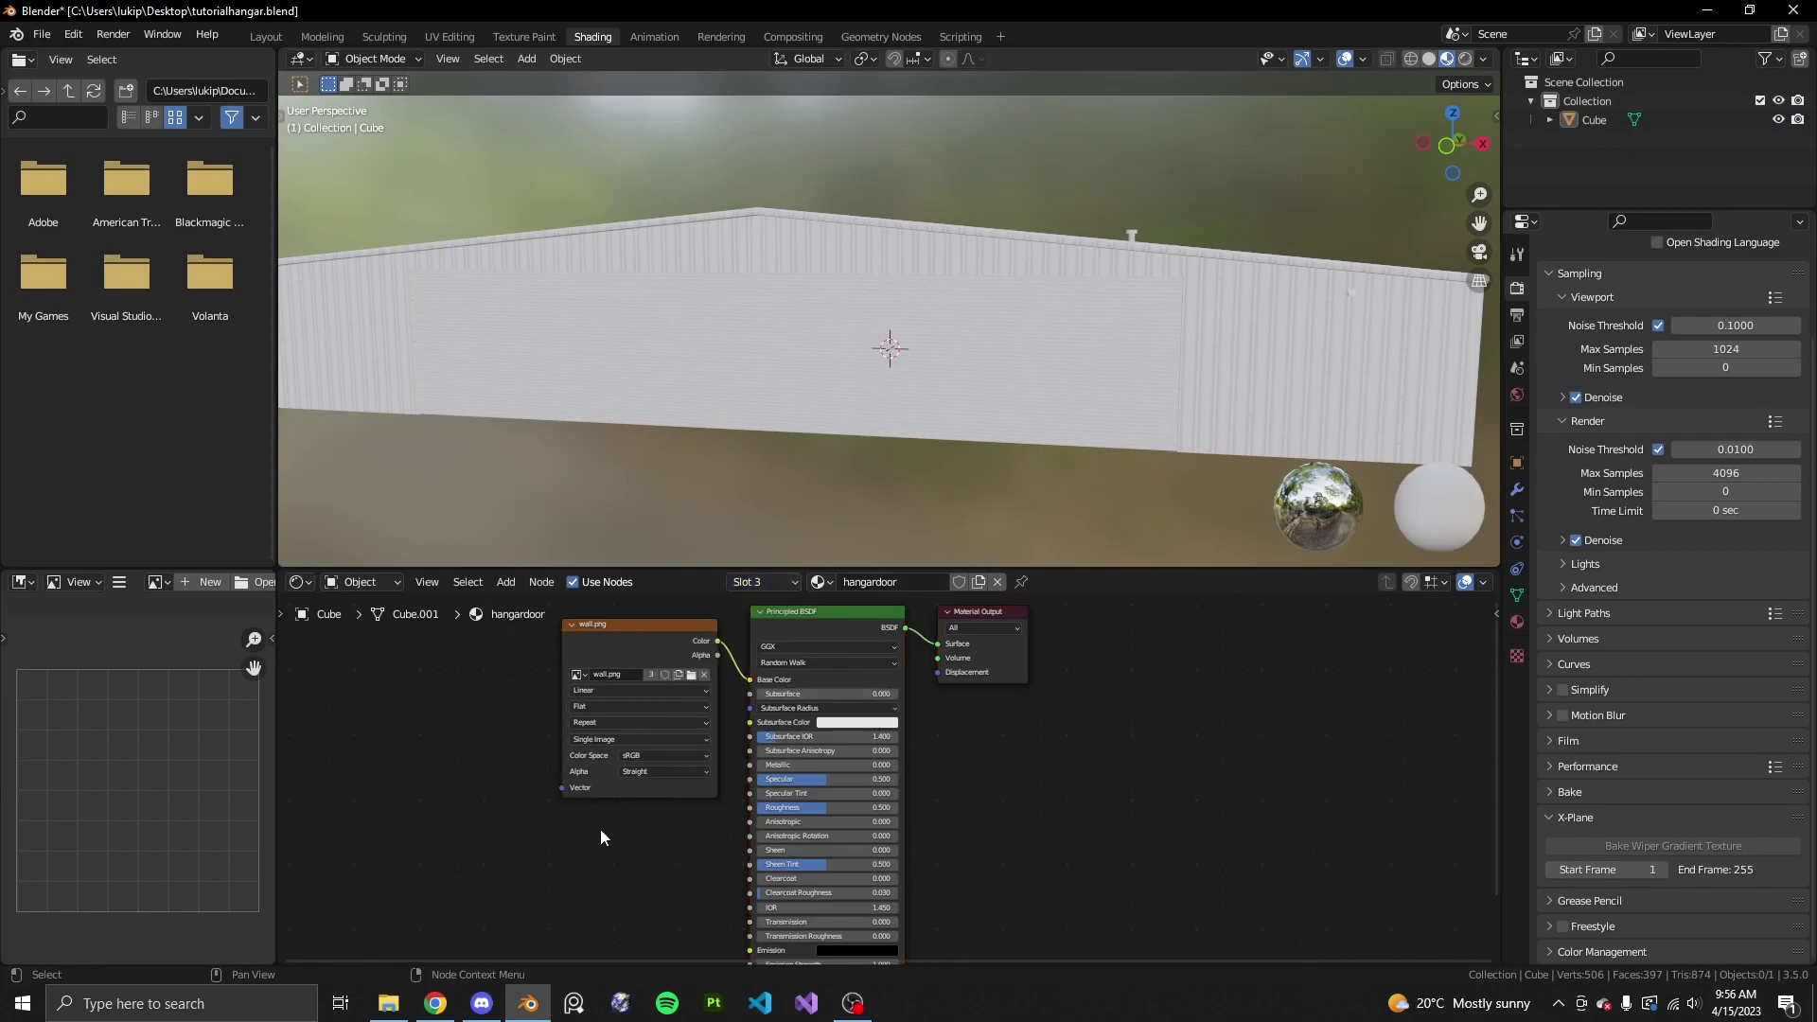
scroll(607, 833, down, 1)
middle_drag(612, 873, 729, 925)
scroll(865, 865, down, 1)
middle_drag(1173, 806, 1201, 795)
scroll(1202, 795, up, 2)
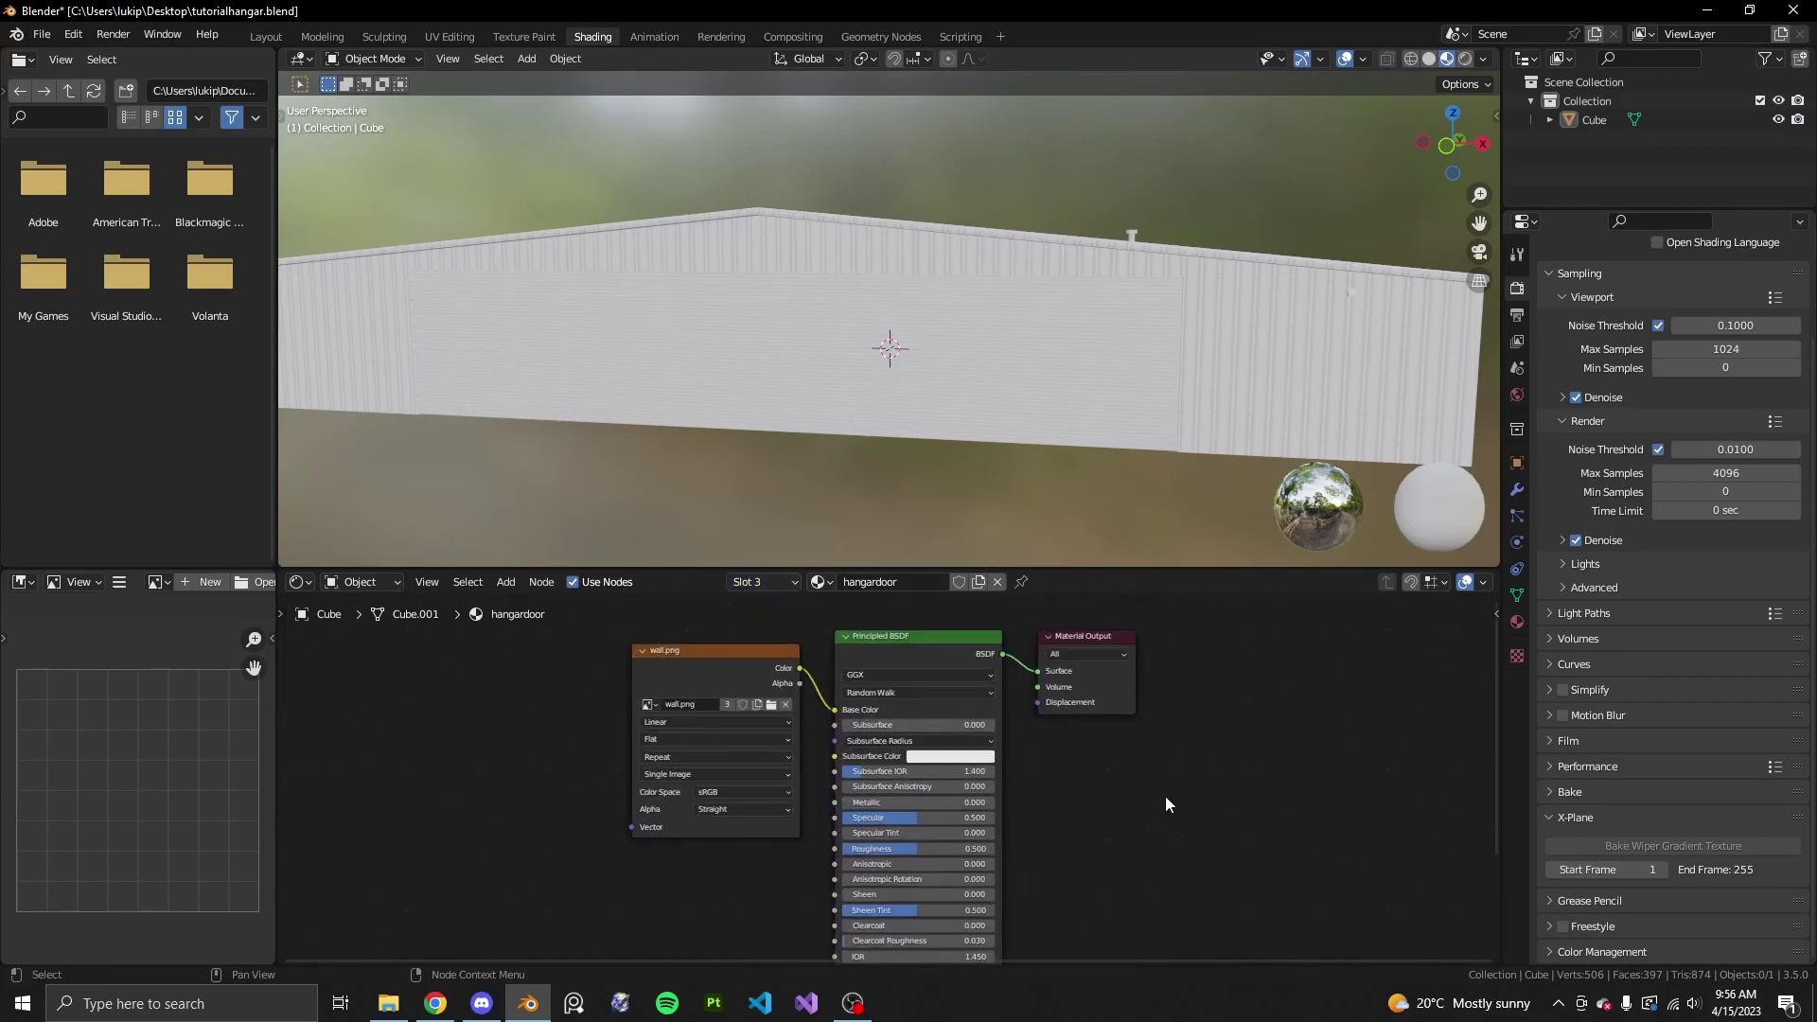
click(766, 663)
scroll(766, 663, up, 2)
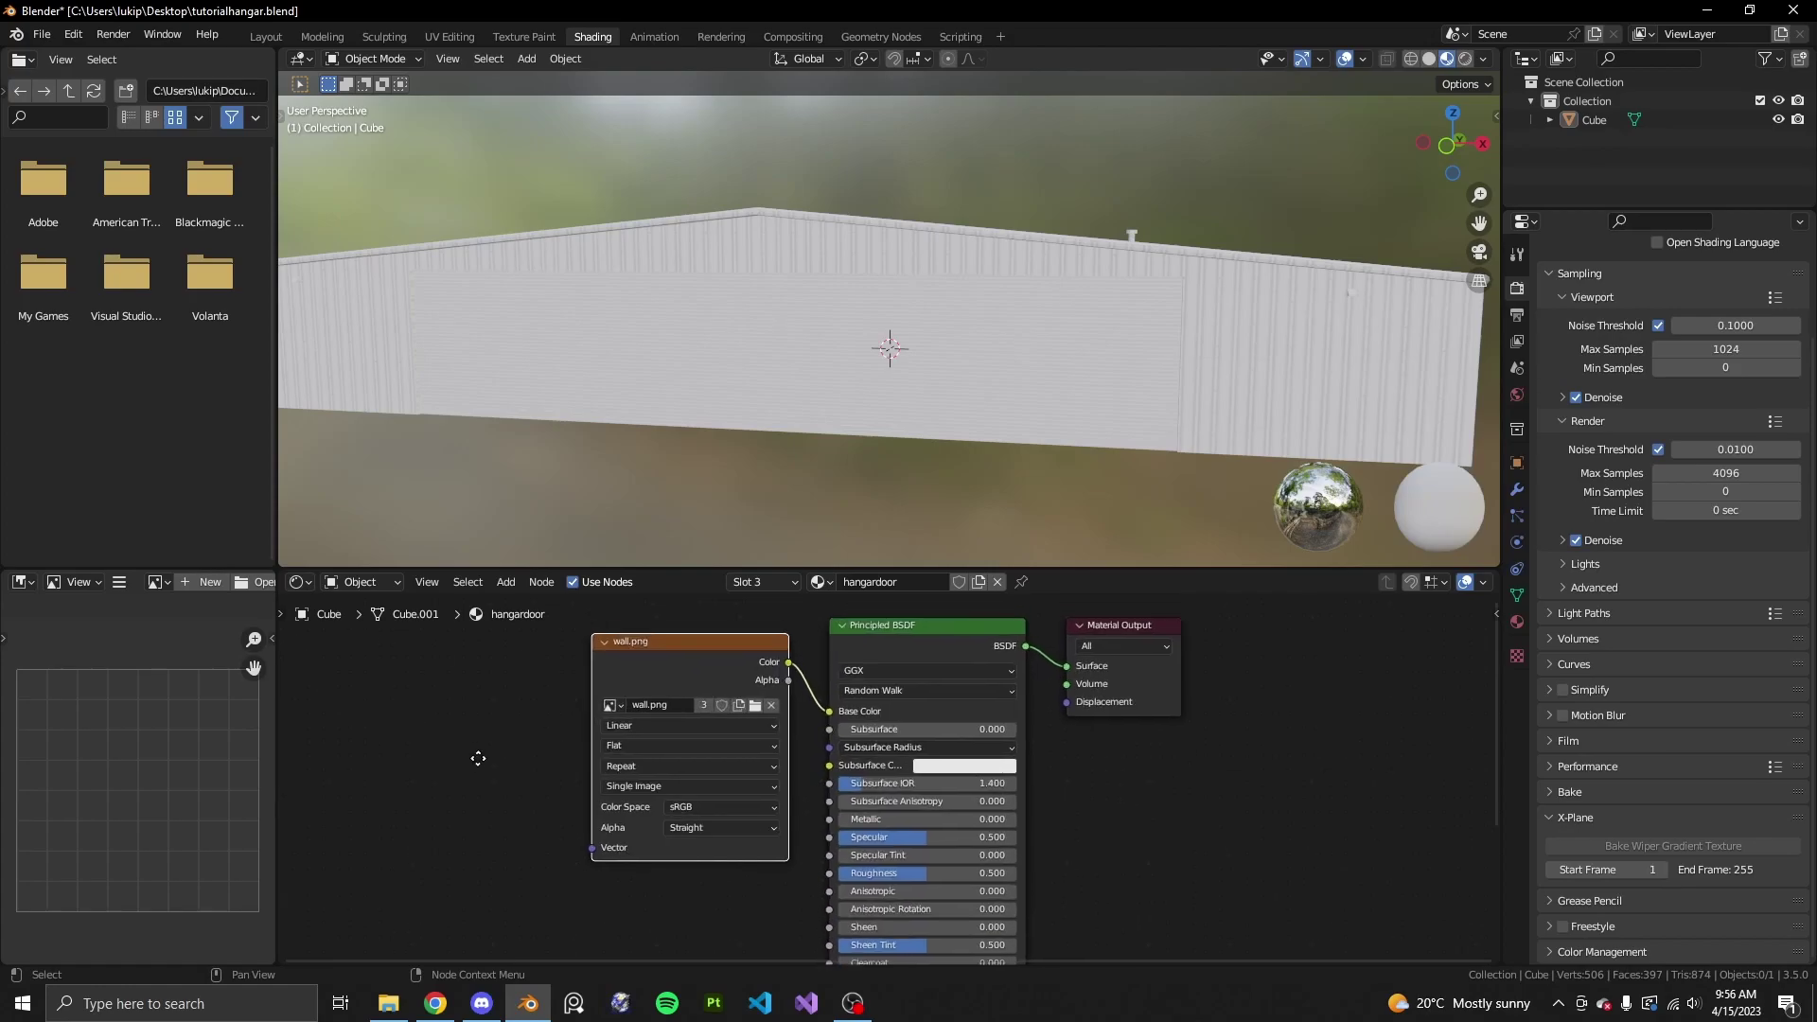
drag(708, 683, 558, 700)
scroll(663, 757, down, 1)
scroll(1114, 281, up, 2)
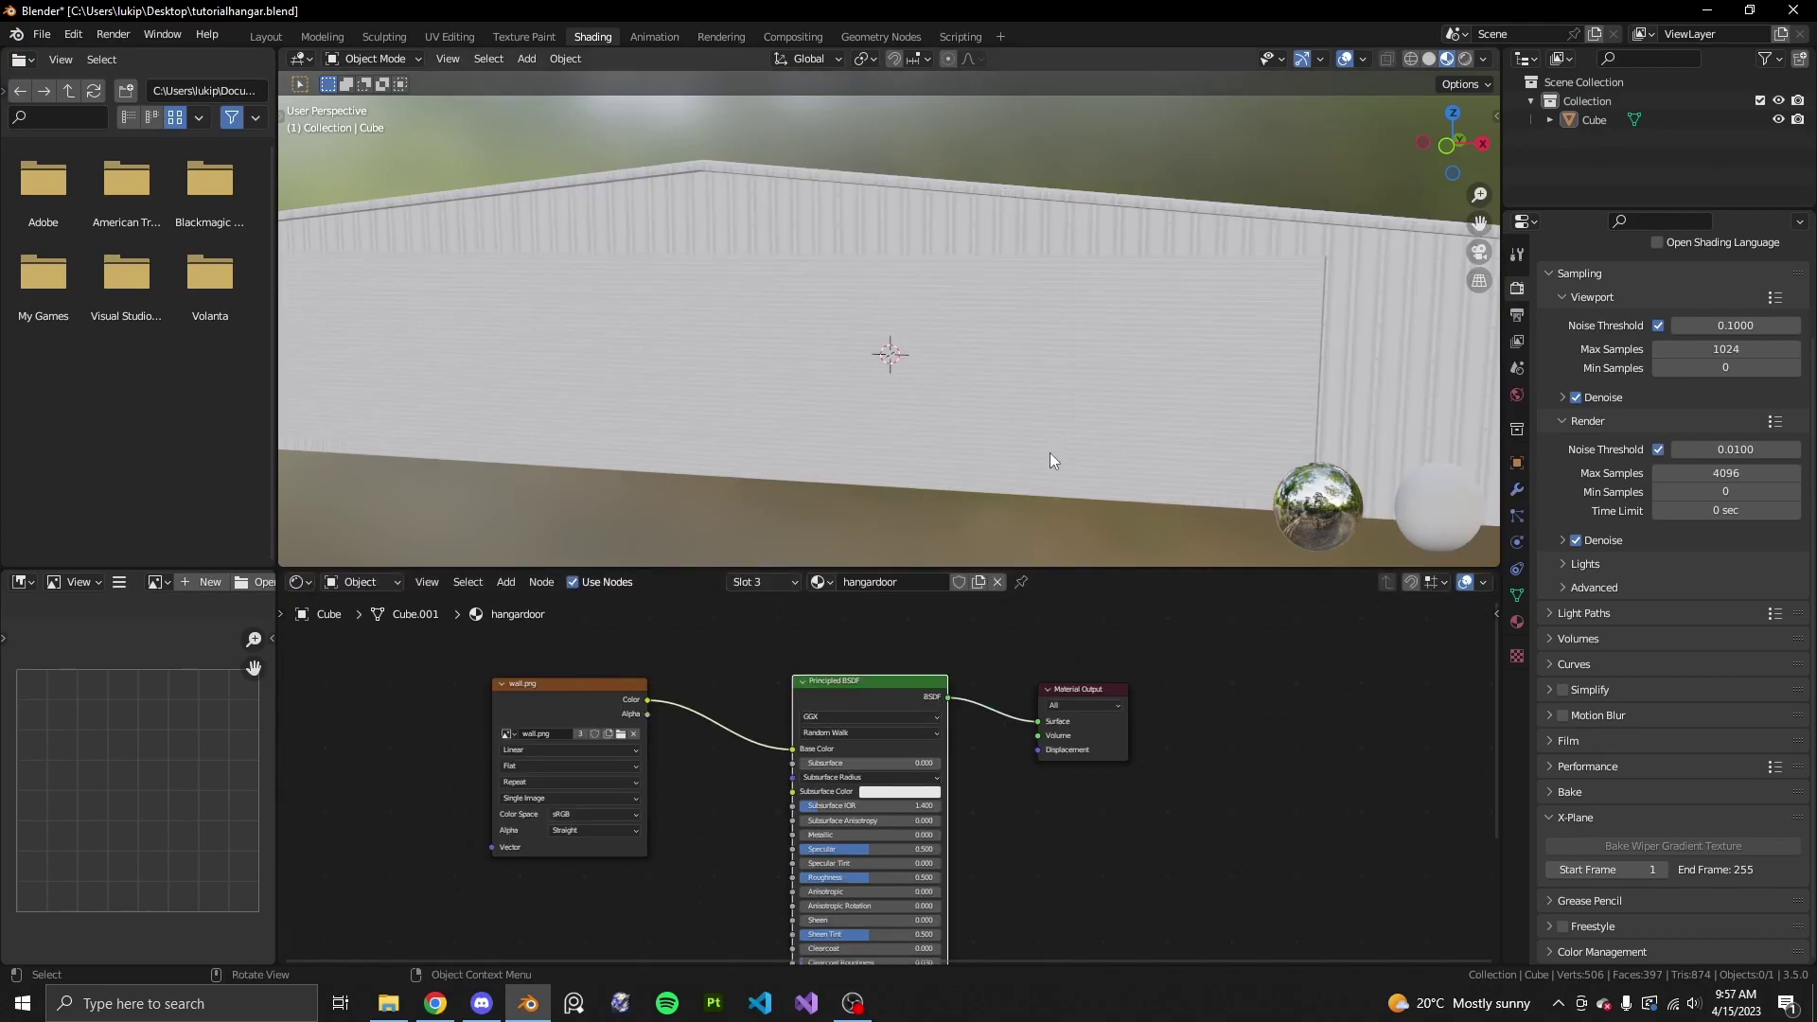
- Examine the hangardoor material's wall.png, Principled BSDF and Material Output nodes and the shader's parameters
key(Tab)
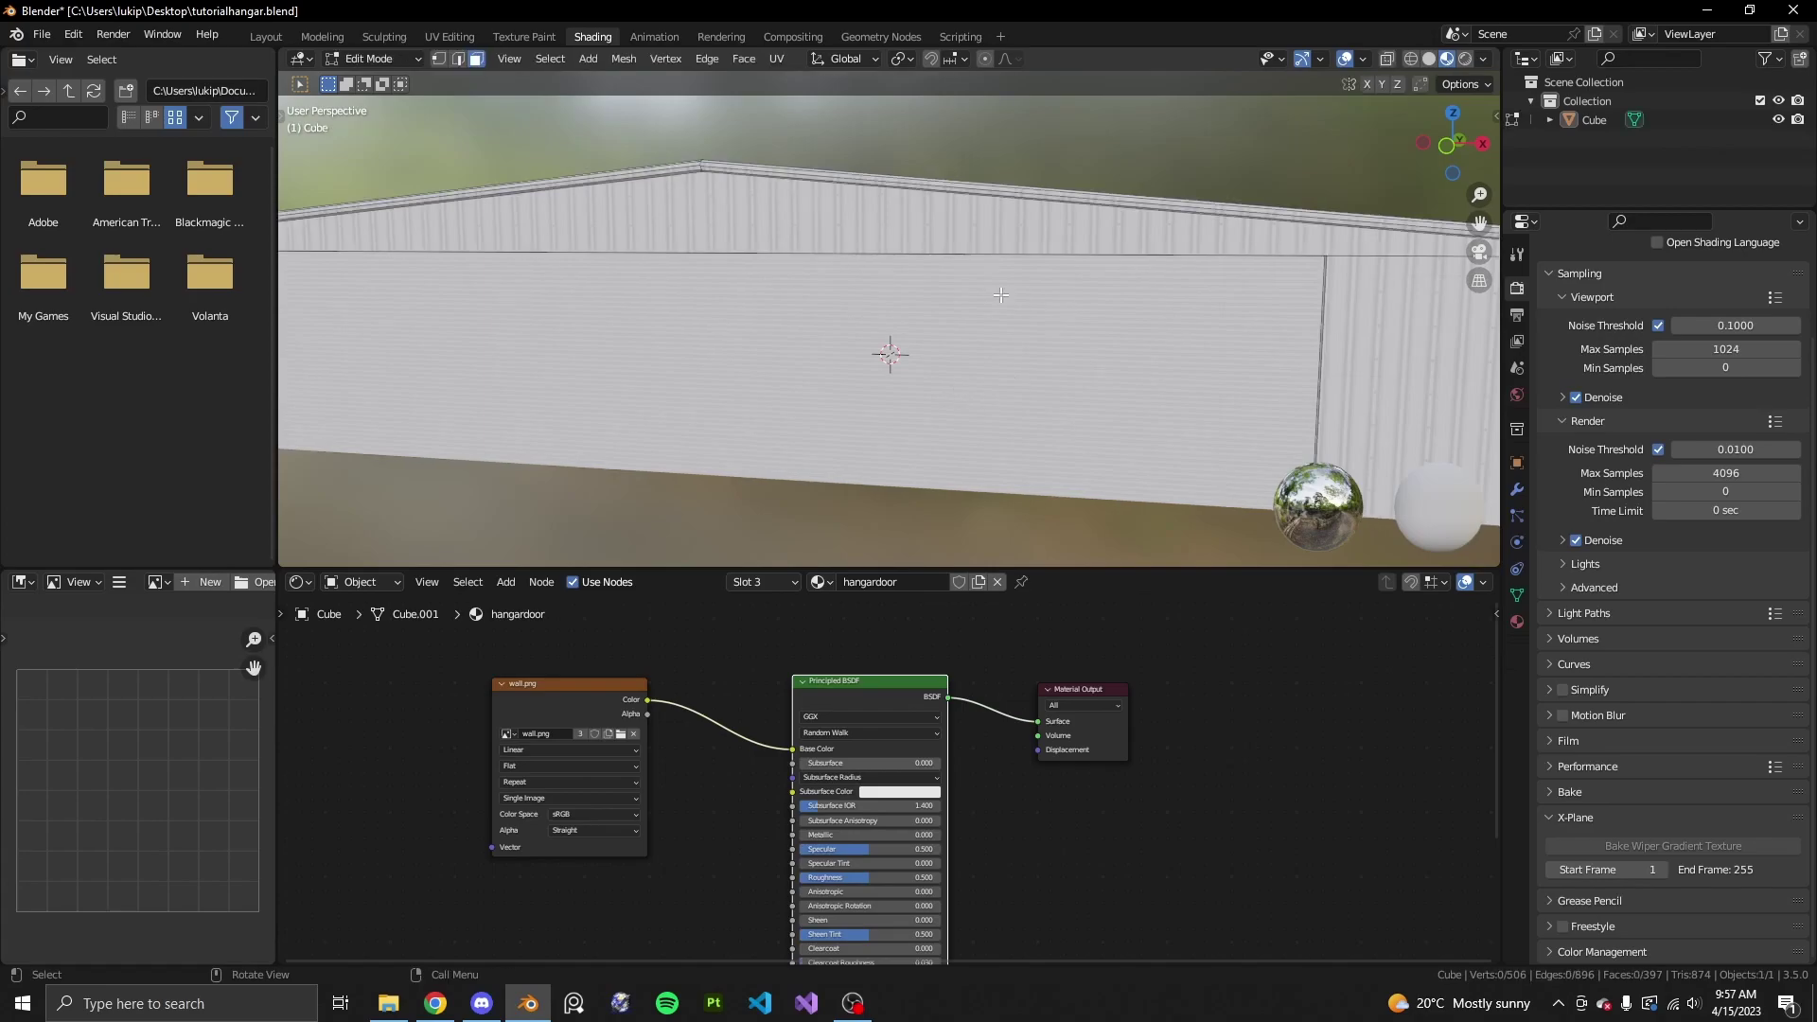
click(535, 696)
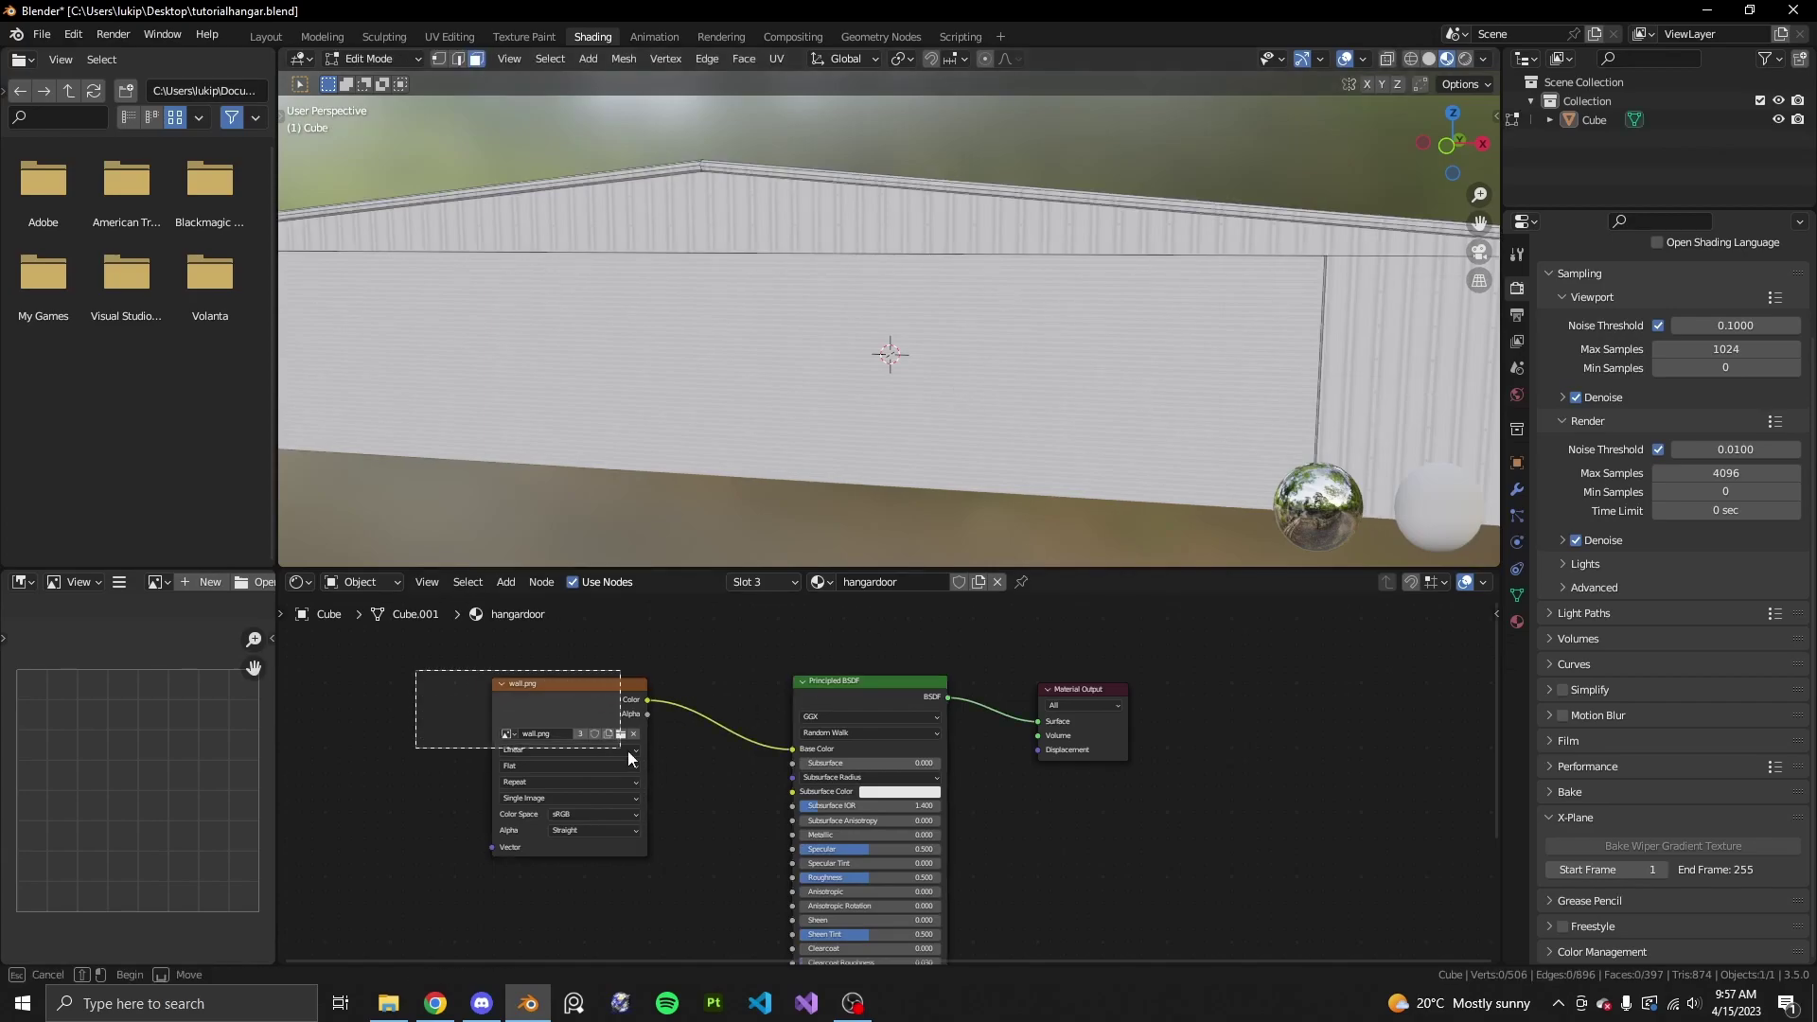
drag(740, 649, 986, 816)
scroll(986, 816, up, 2)
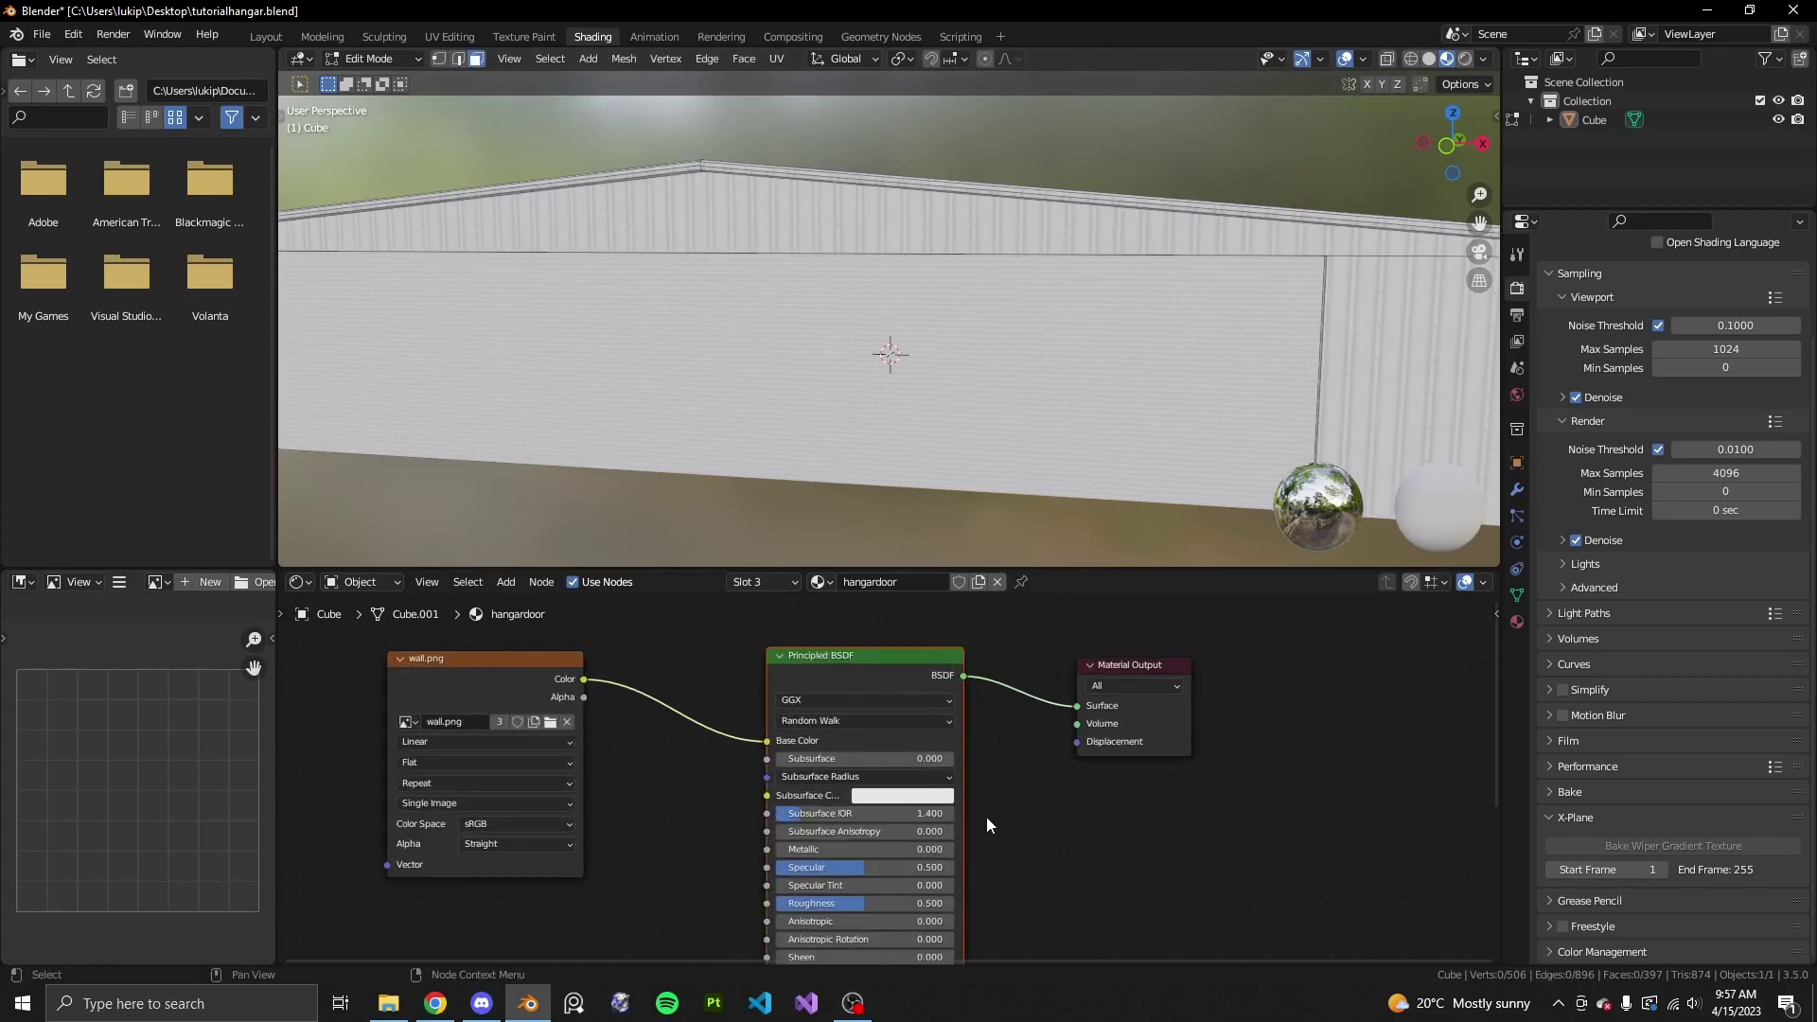
scroll(1032, 803, down, 2)
middle_drag(1032, 803, 1024, 666)
scroll(1024, 666, up, 2)
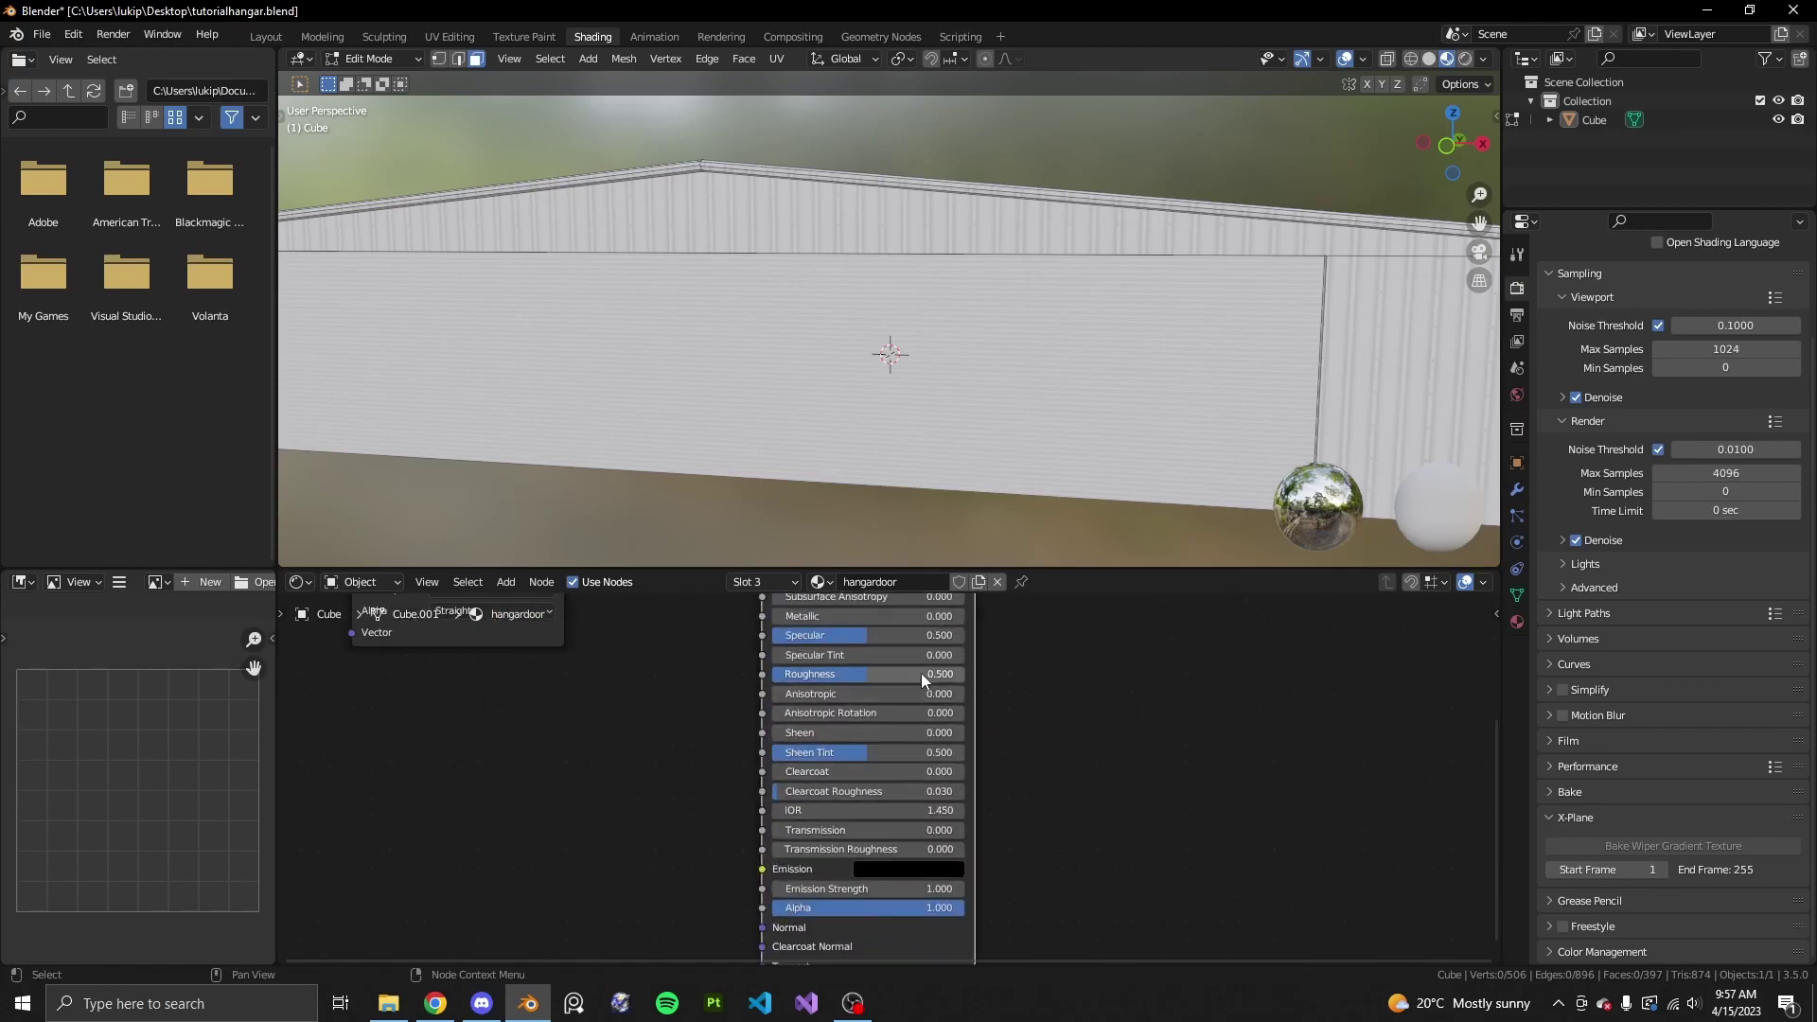
middle_drag(862, 717, 907, 925)
mouse_move(952, 720)
middle_down()
mouse_move(946, 769)
mouse_move(954, 650)
mouse_move(944, 687)
middle_up()
middle_drag(945, 649, 973, 861)
click(1141, 693)
drag(1028, 682, 1286, 827)
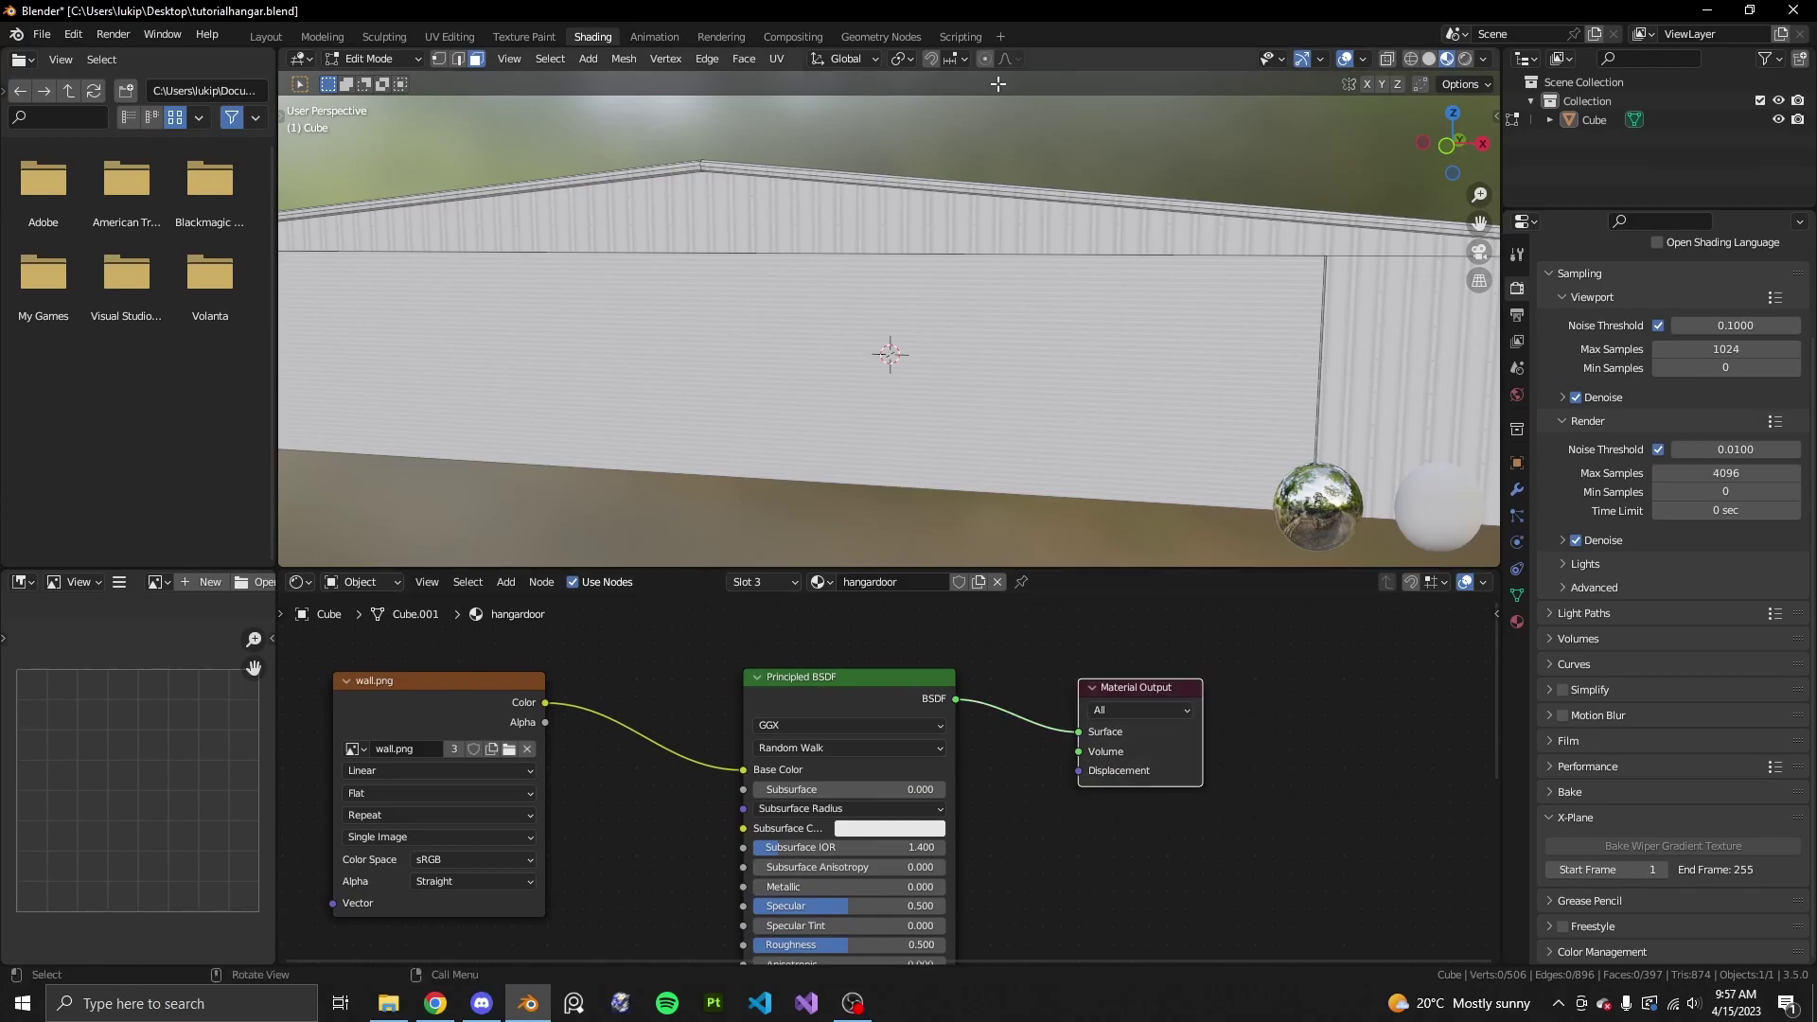
- Widen the gap between the wall.png texture node and the Principled BSDF a little more
click(503, 700)
middle_drag(504, 701, 612, 719)
drag(611, 719, 523, 719)
click(934, 722)
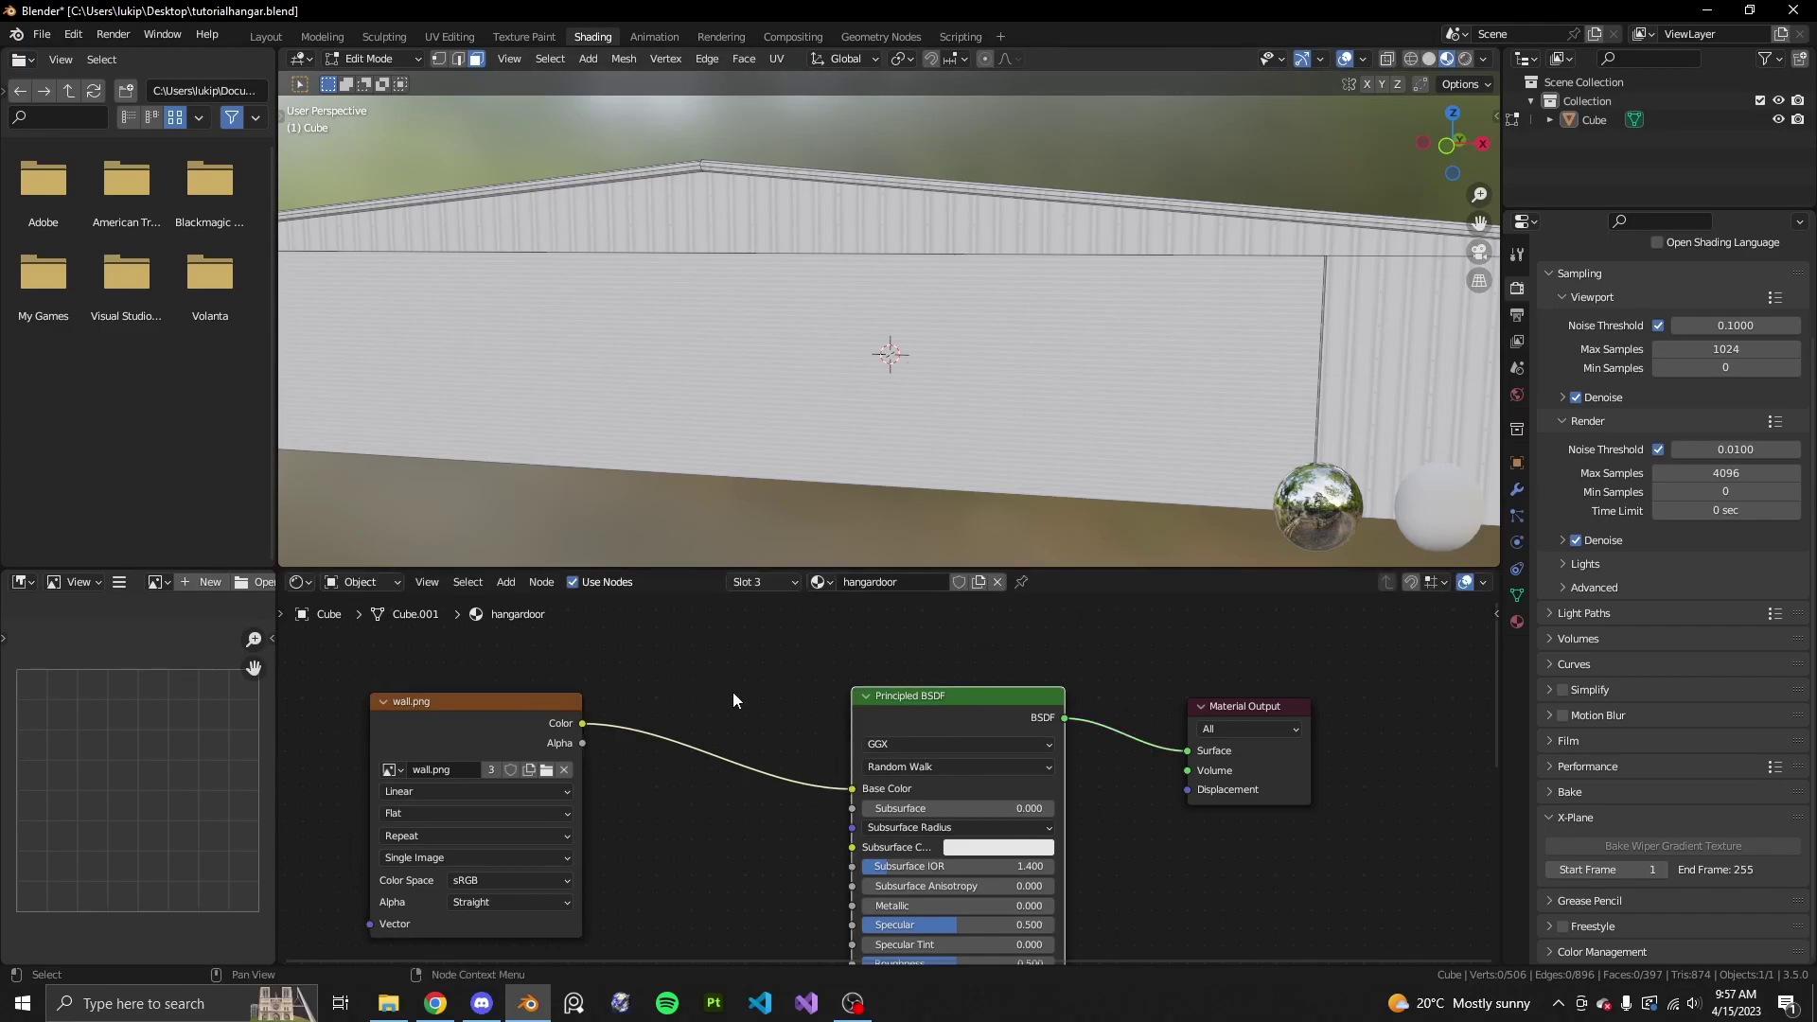
- Insert a Hue Saturation Value node between the wall.png texture's Color output and the Principled BSDF's Base Color
middle_drag(719, 379, 794, 417)
click(691, 727)
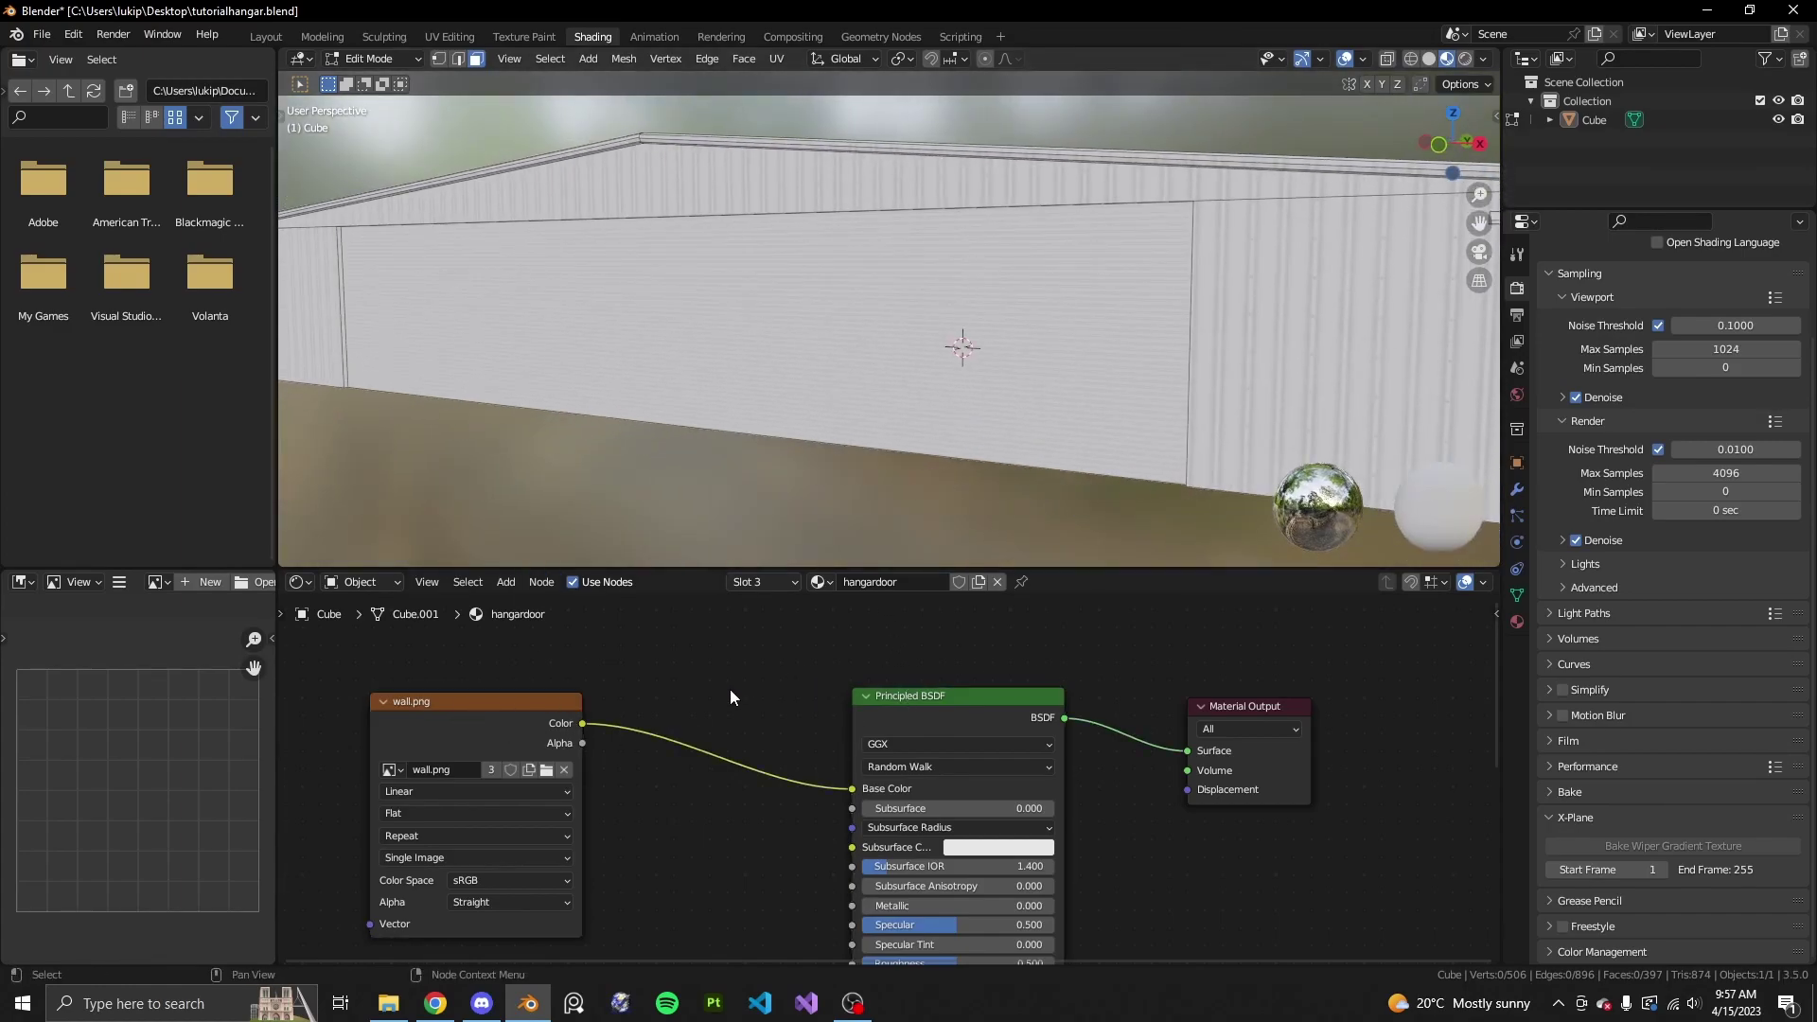
key(shift+a)
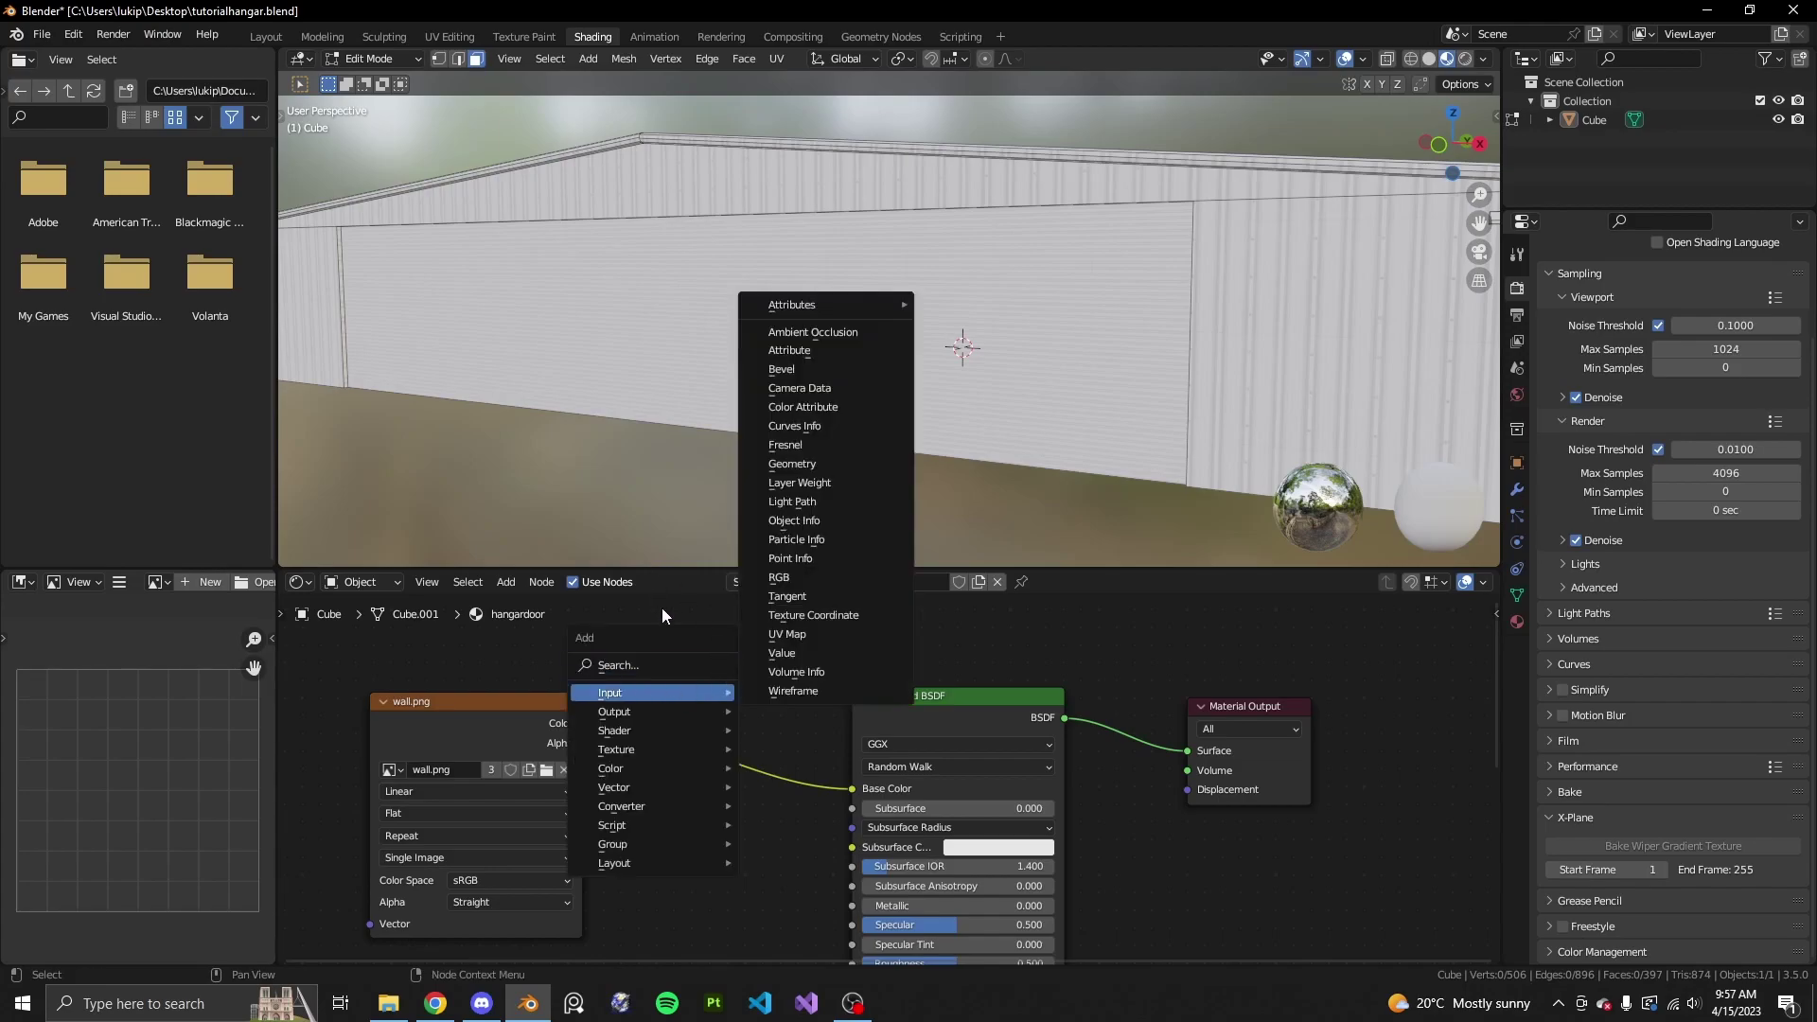
mouse_move(669, 689)
mouse_move(629, 774)
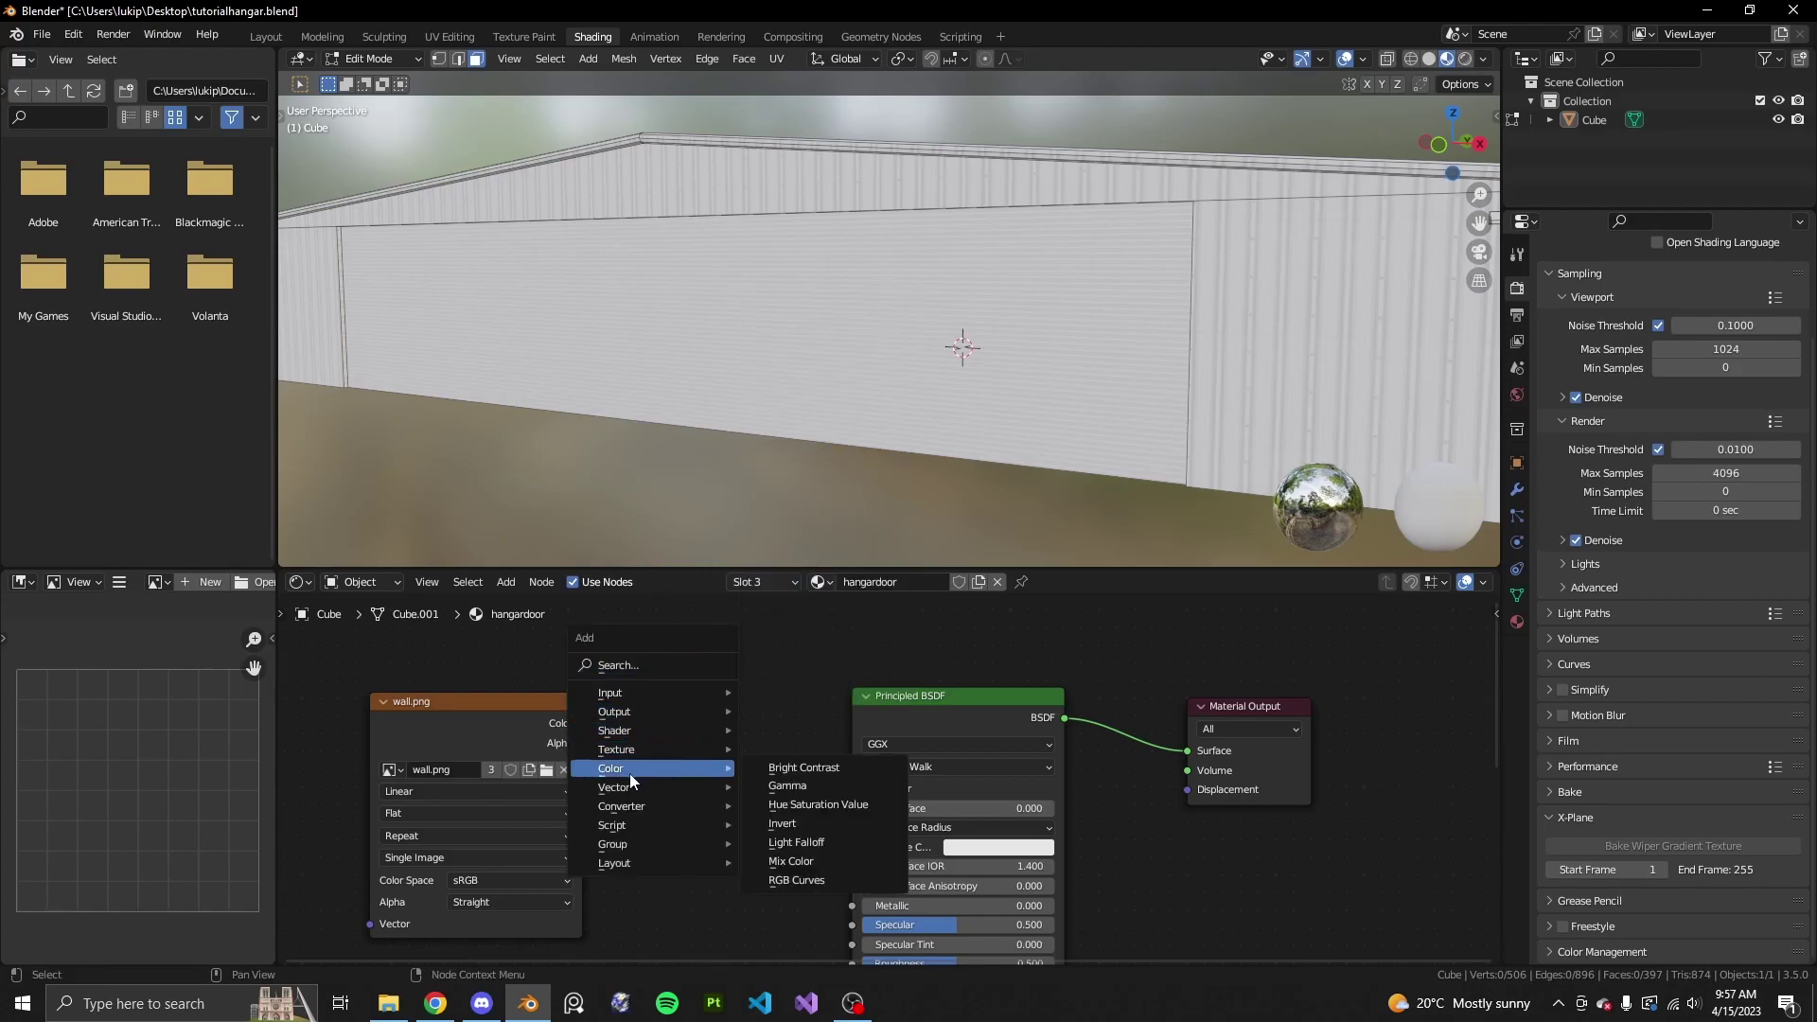
click(848, 804)
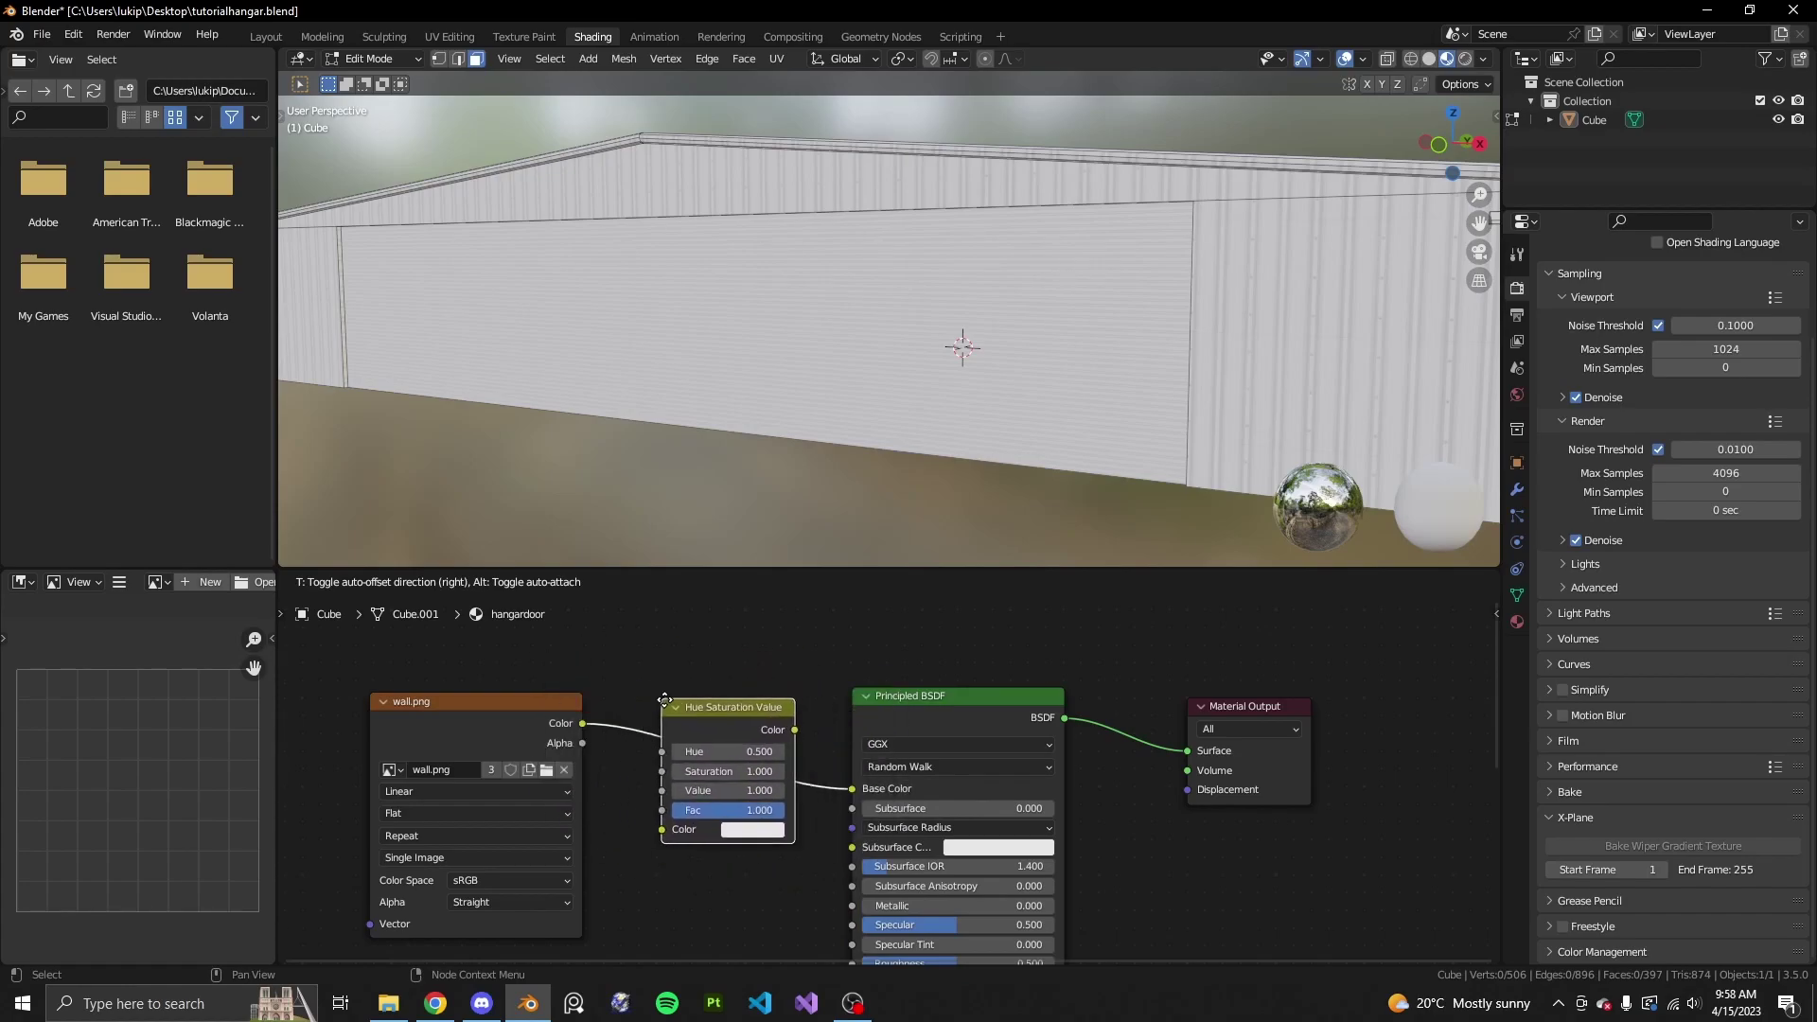
click(656, 701)
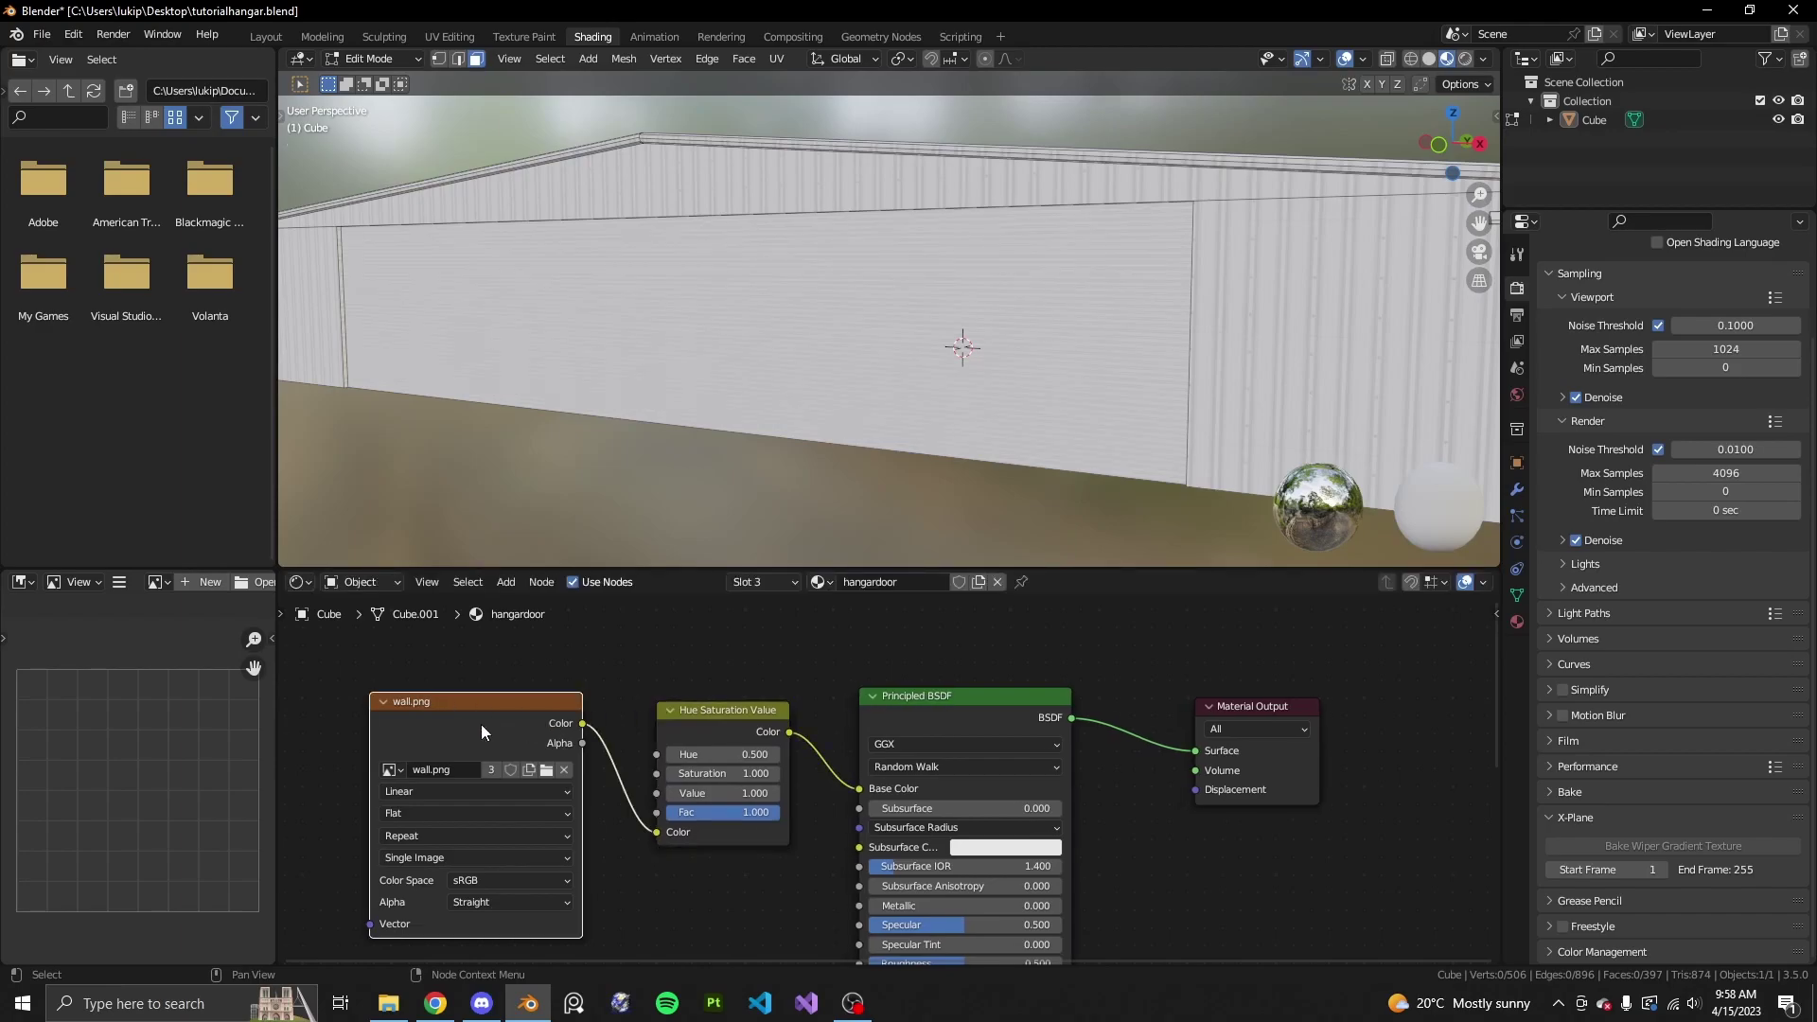
- Darken the hangar door by setting the Hue Saturation Value node's Value to 0.800
click(1016, 732)
click(702, 715)
scroll(706, 745, up, 2)
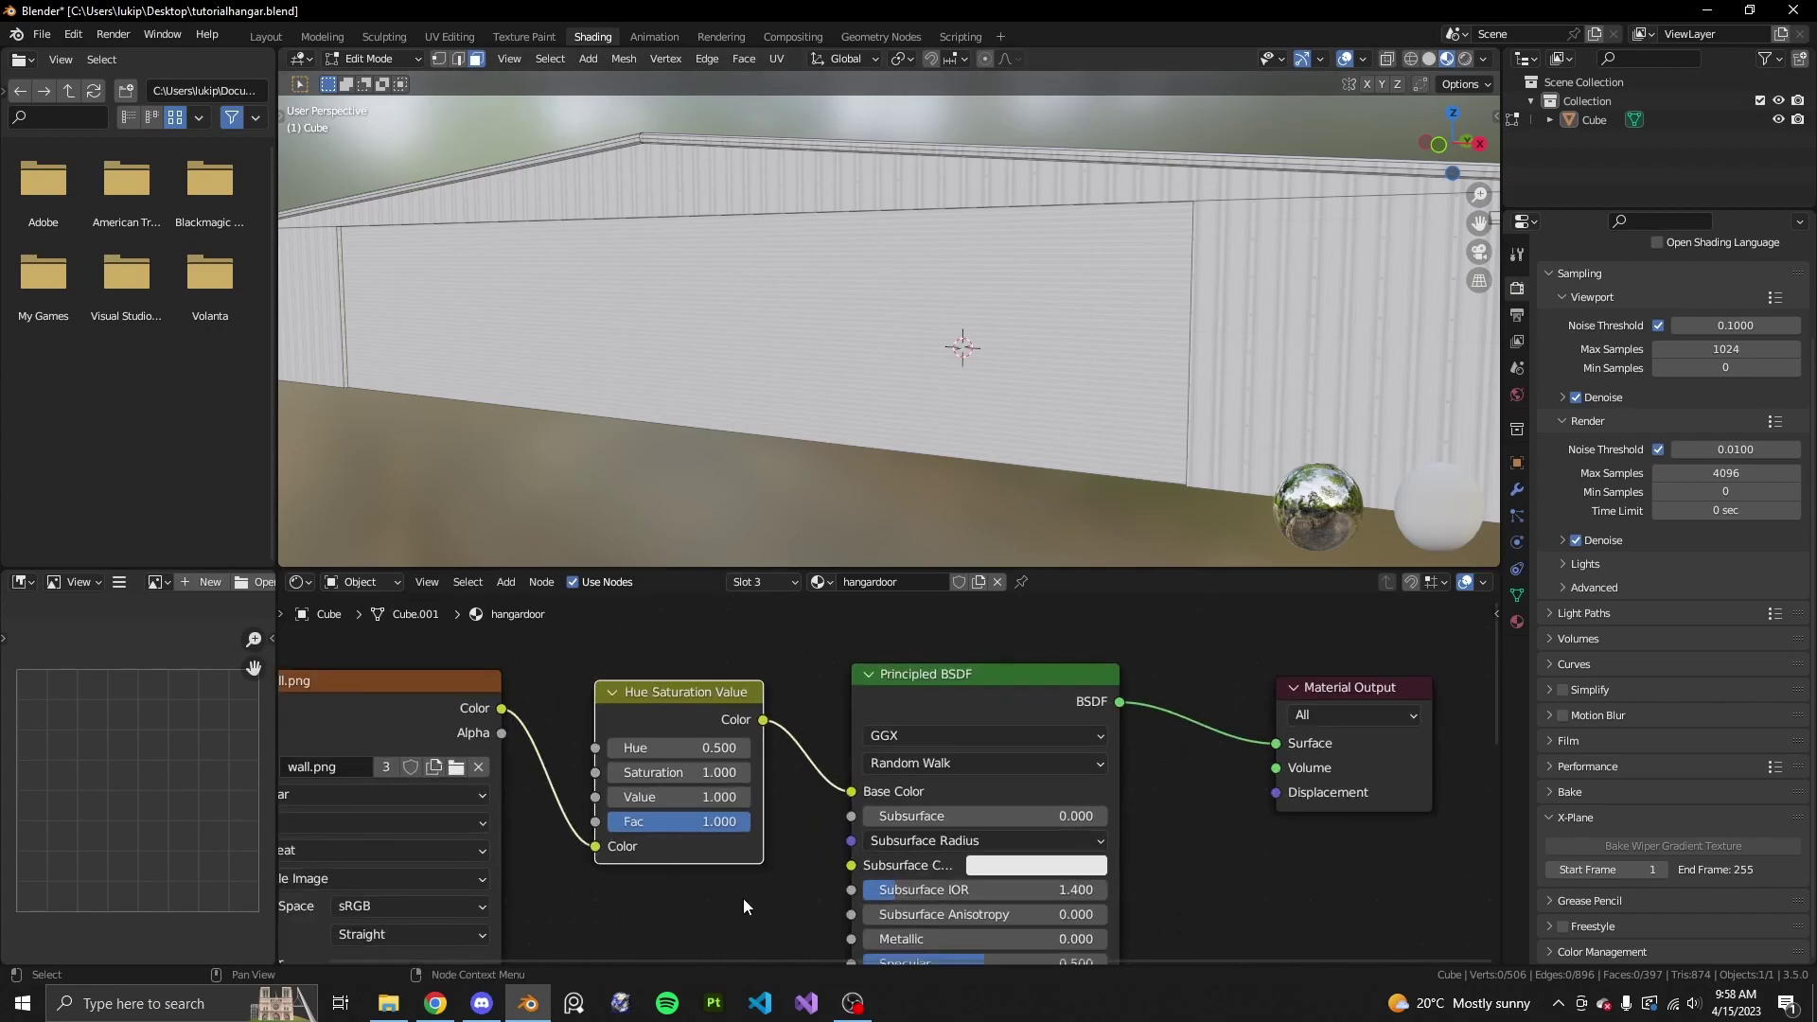
click(705, 796)
text(0.3)
key(Return)
ctrl+drag(705, 796, 724, 797)
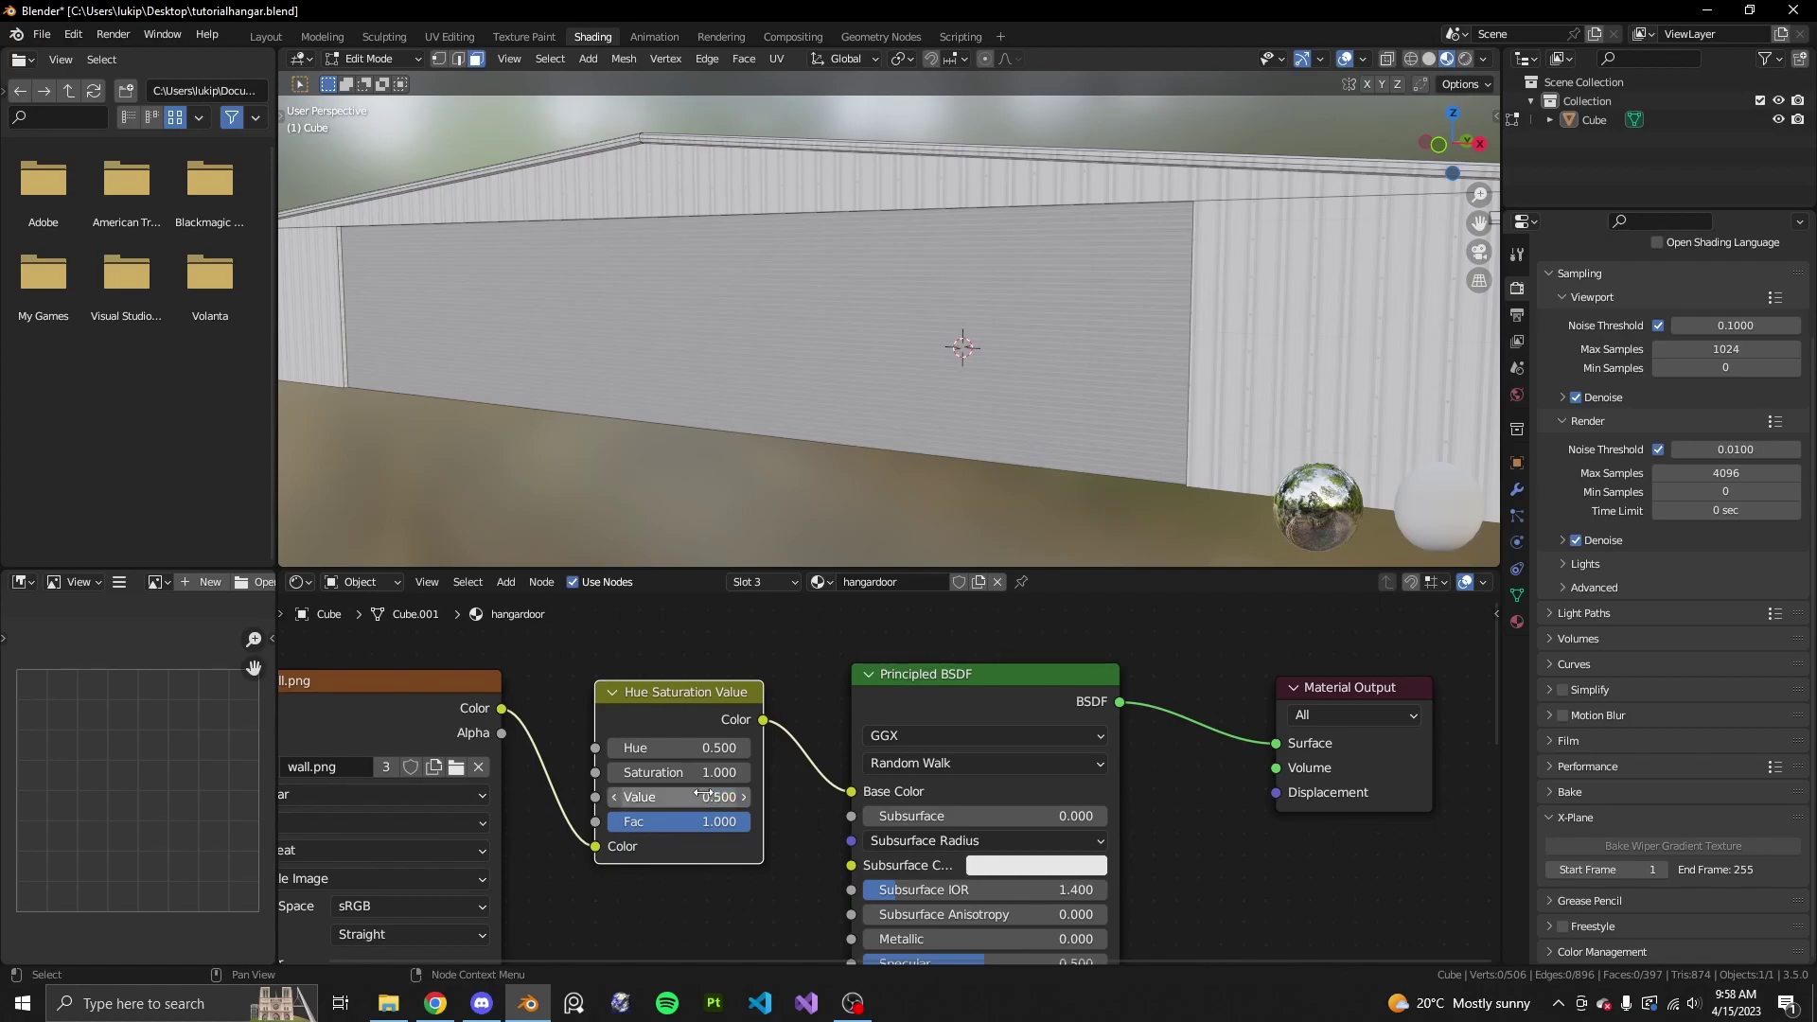
key(Tab)
middle_drag(823, 445, 827, 587)
scroll(803, 469, up, 5)
key(Tab)
click(745, 798)
click(746, 798)
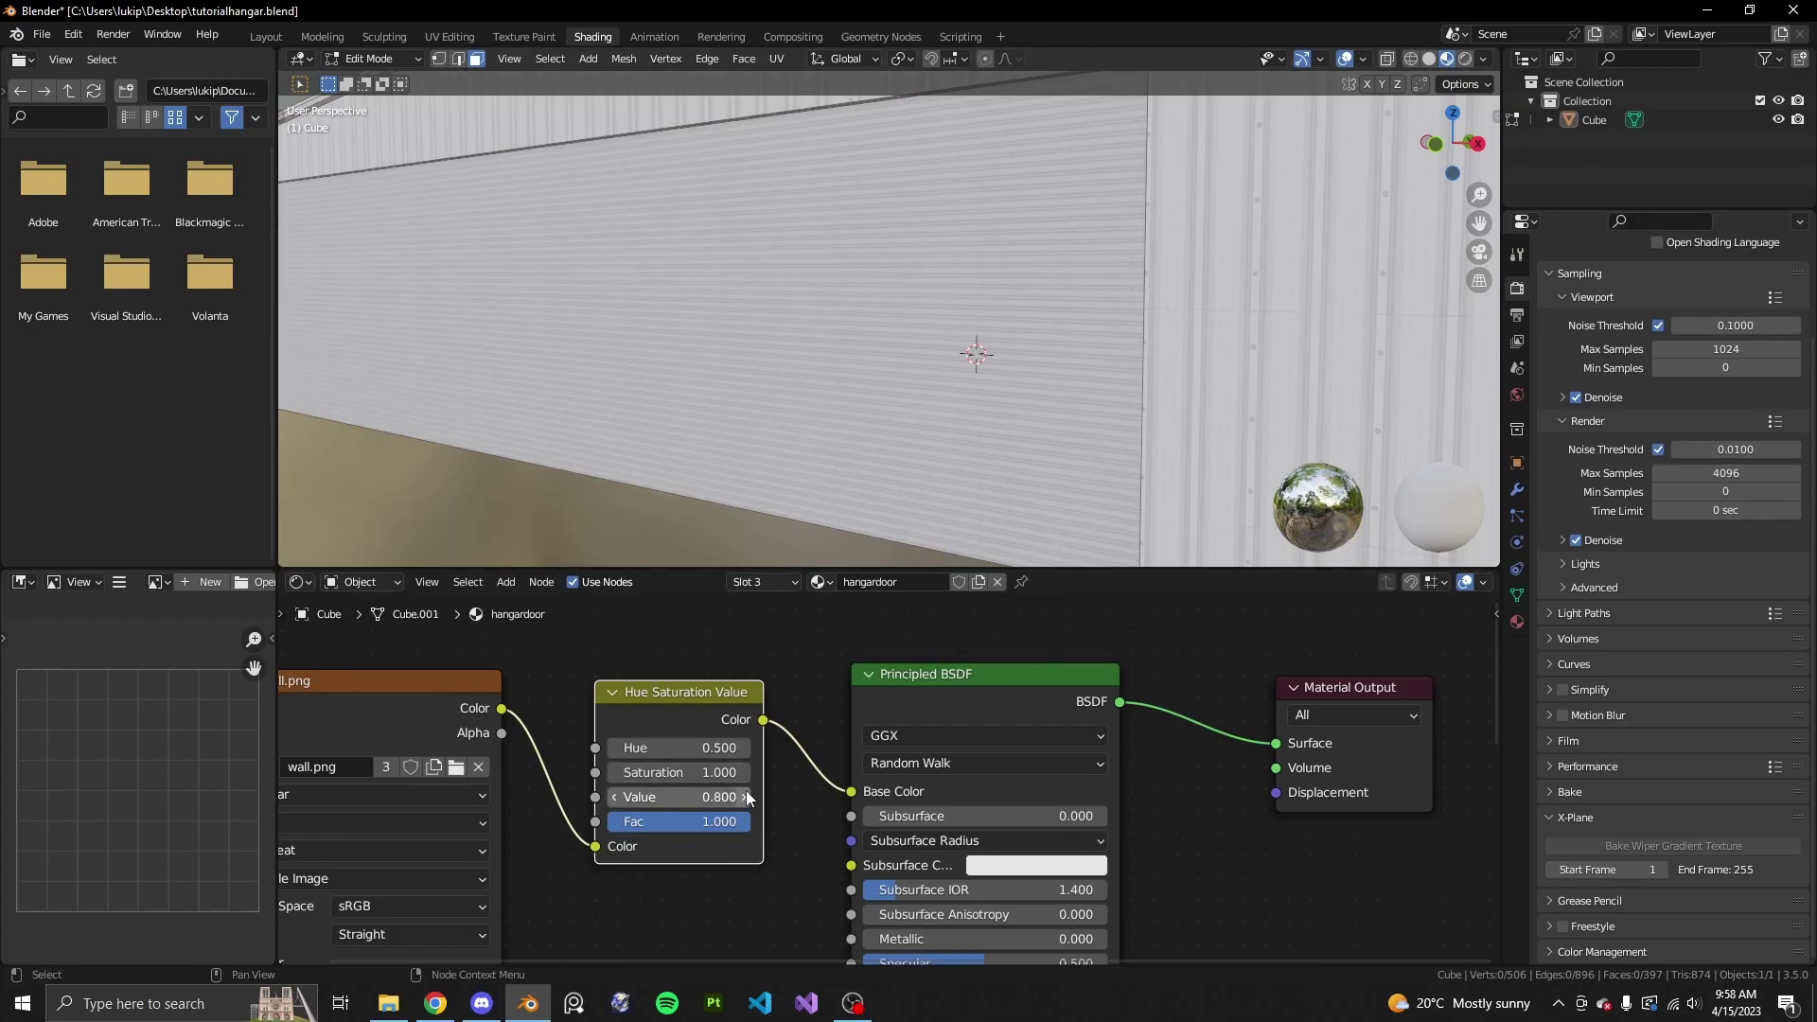
click(746, 798)
- Examine the darkened hangar door against the surrounding walls from near and far without the edit overlay
key(Tab)
scroll(848, 413, down, 5)
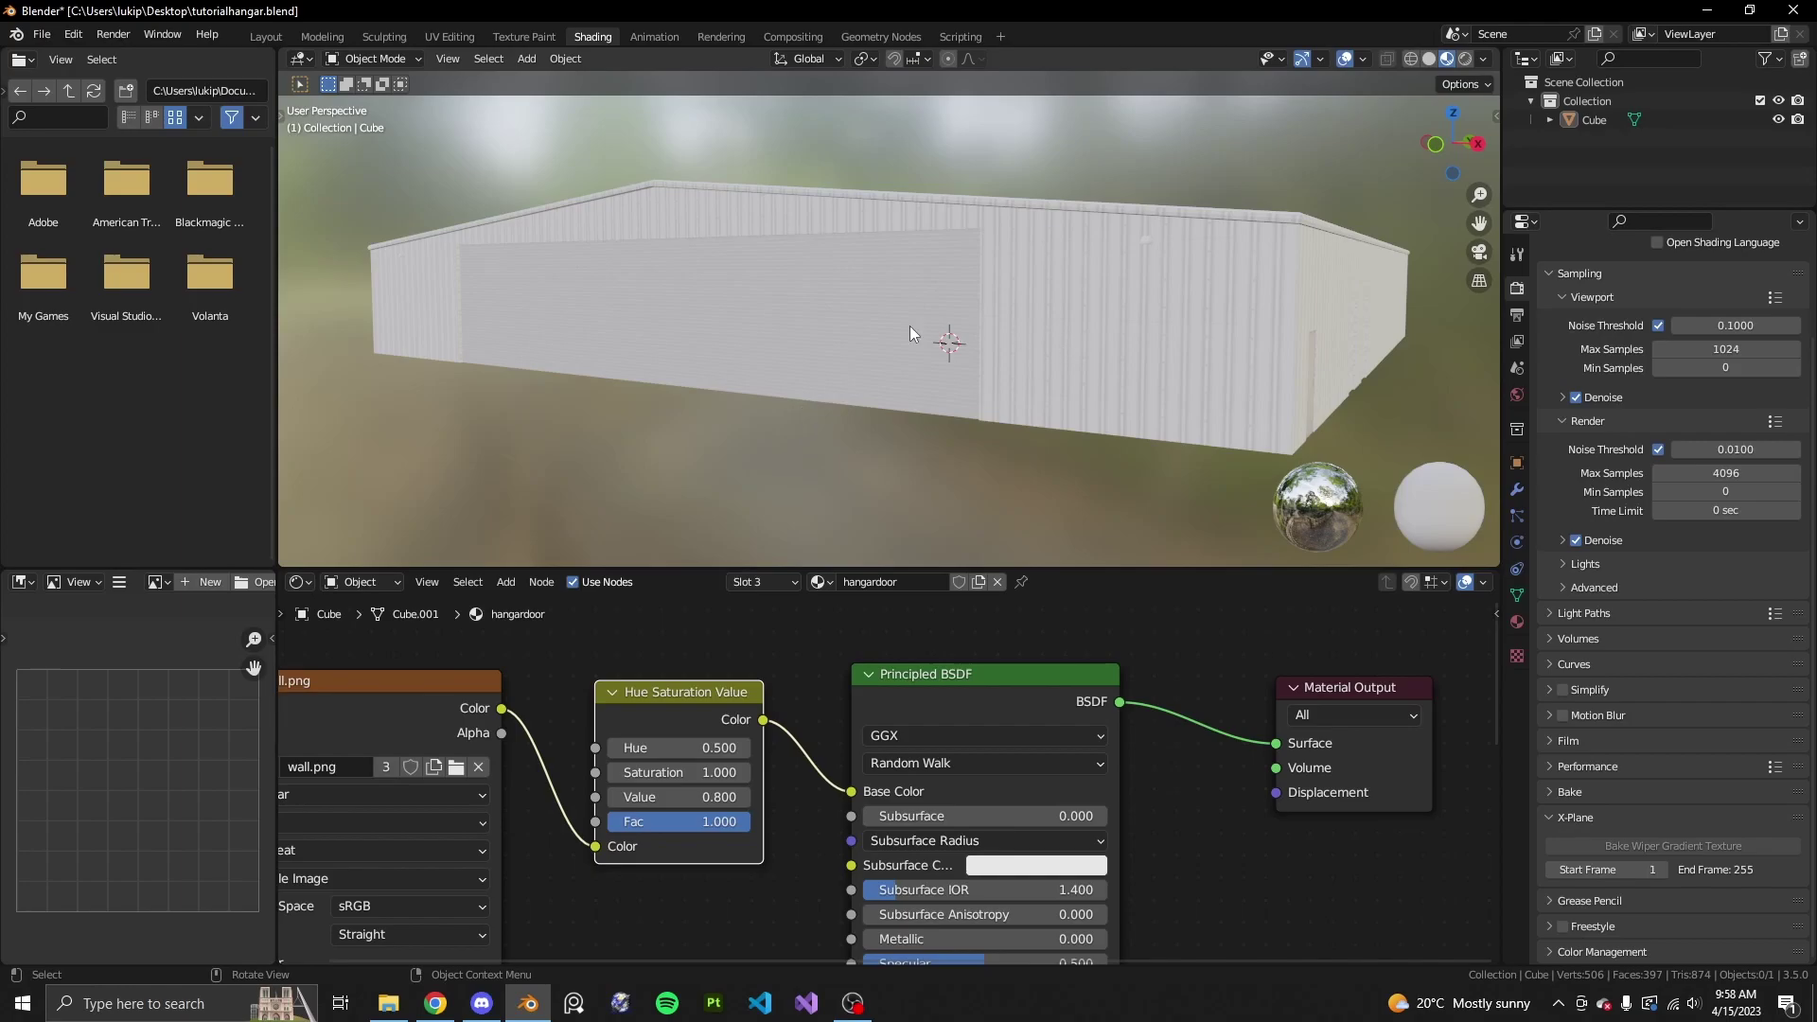
scroll(918, 340, up, 5)
scroll(916, 373, down, 5)
middle_drag(1031, 400, 996, 409)
middle_drag(874, 407, 1206, 487)
scroll(983, 417, up, 5)
scroll(1032, 417, down, 5)
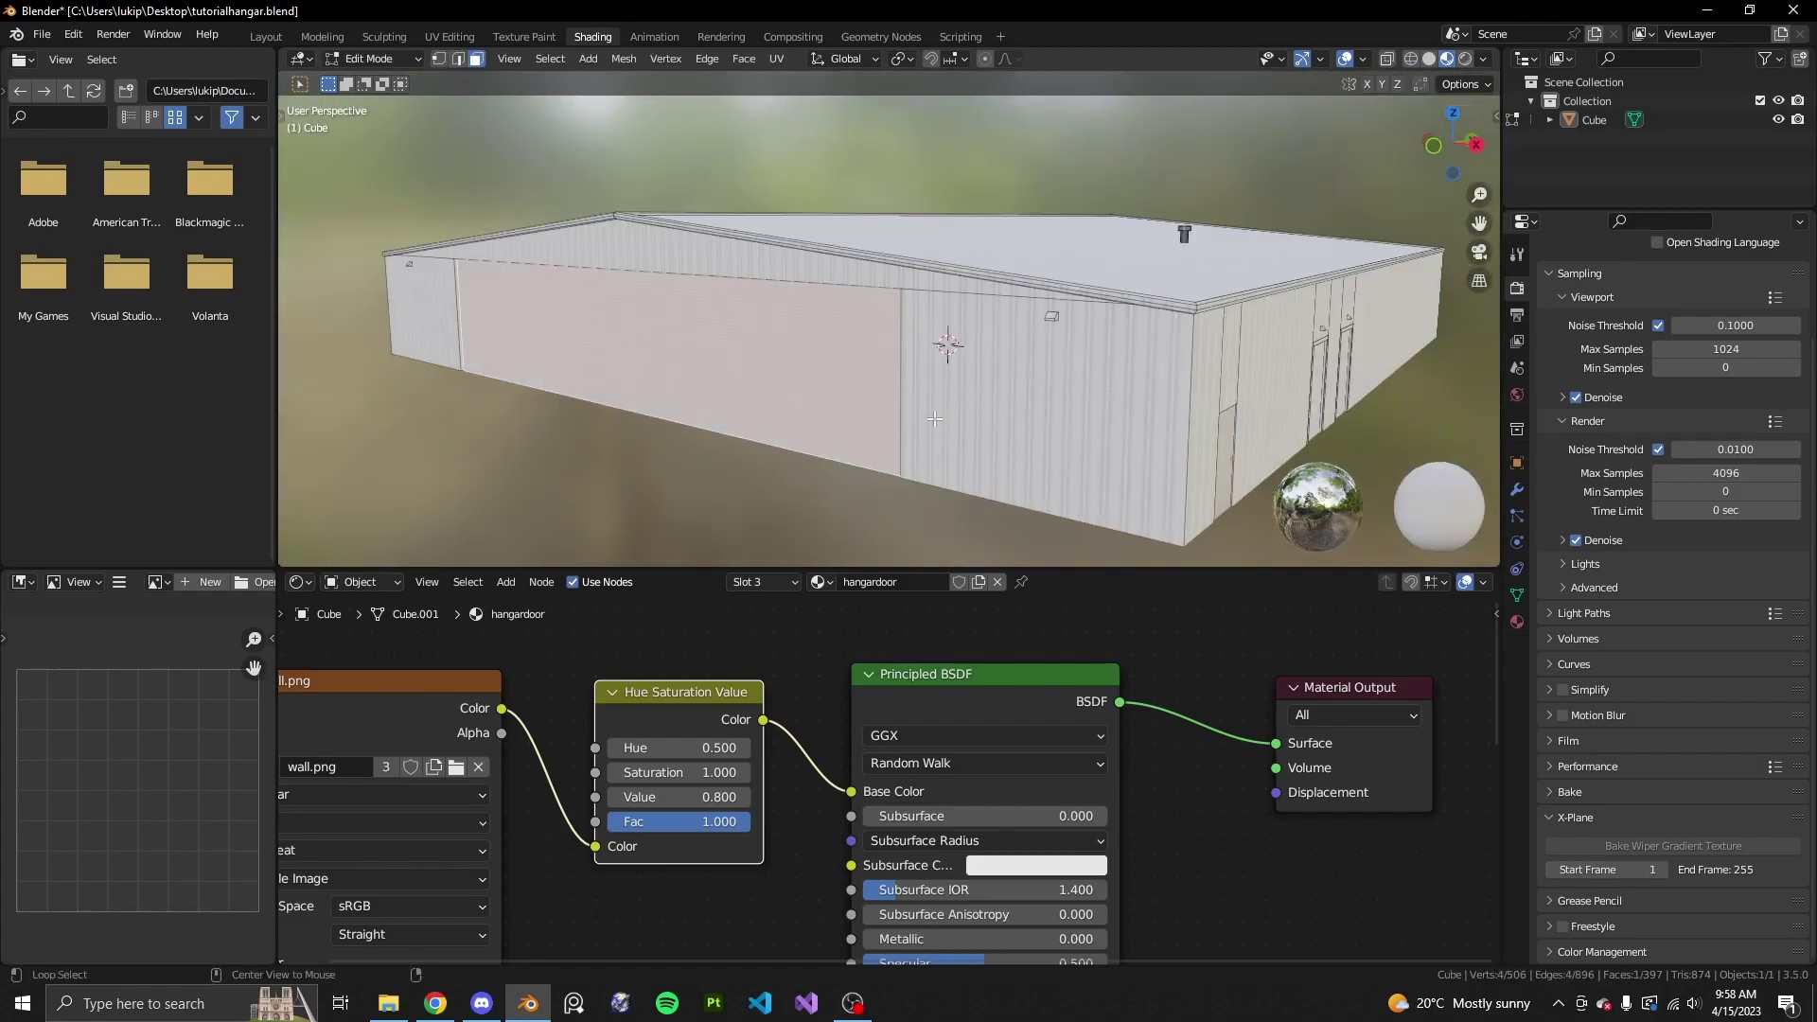
- Switch to Chrome, look over the Big metal door textures on textures.com, and return to Blender
click(436, 1004)
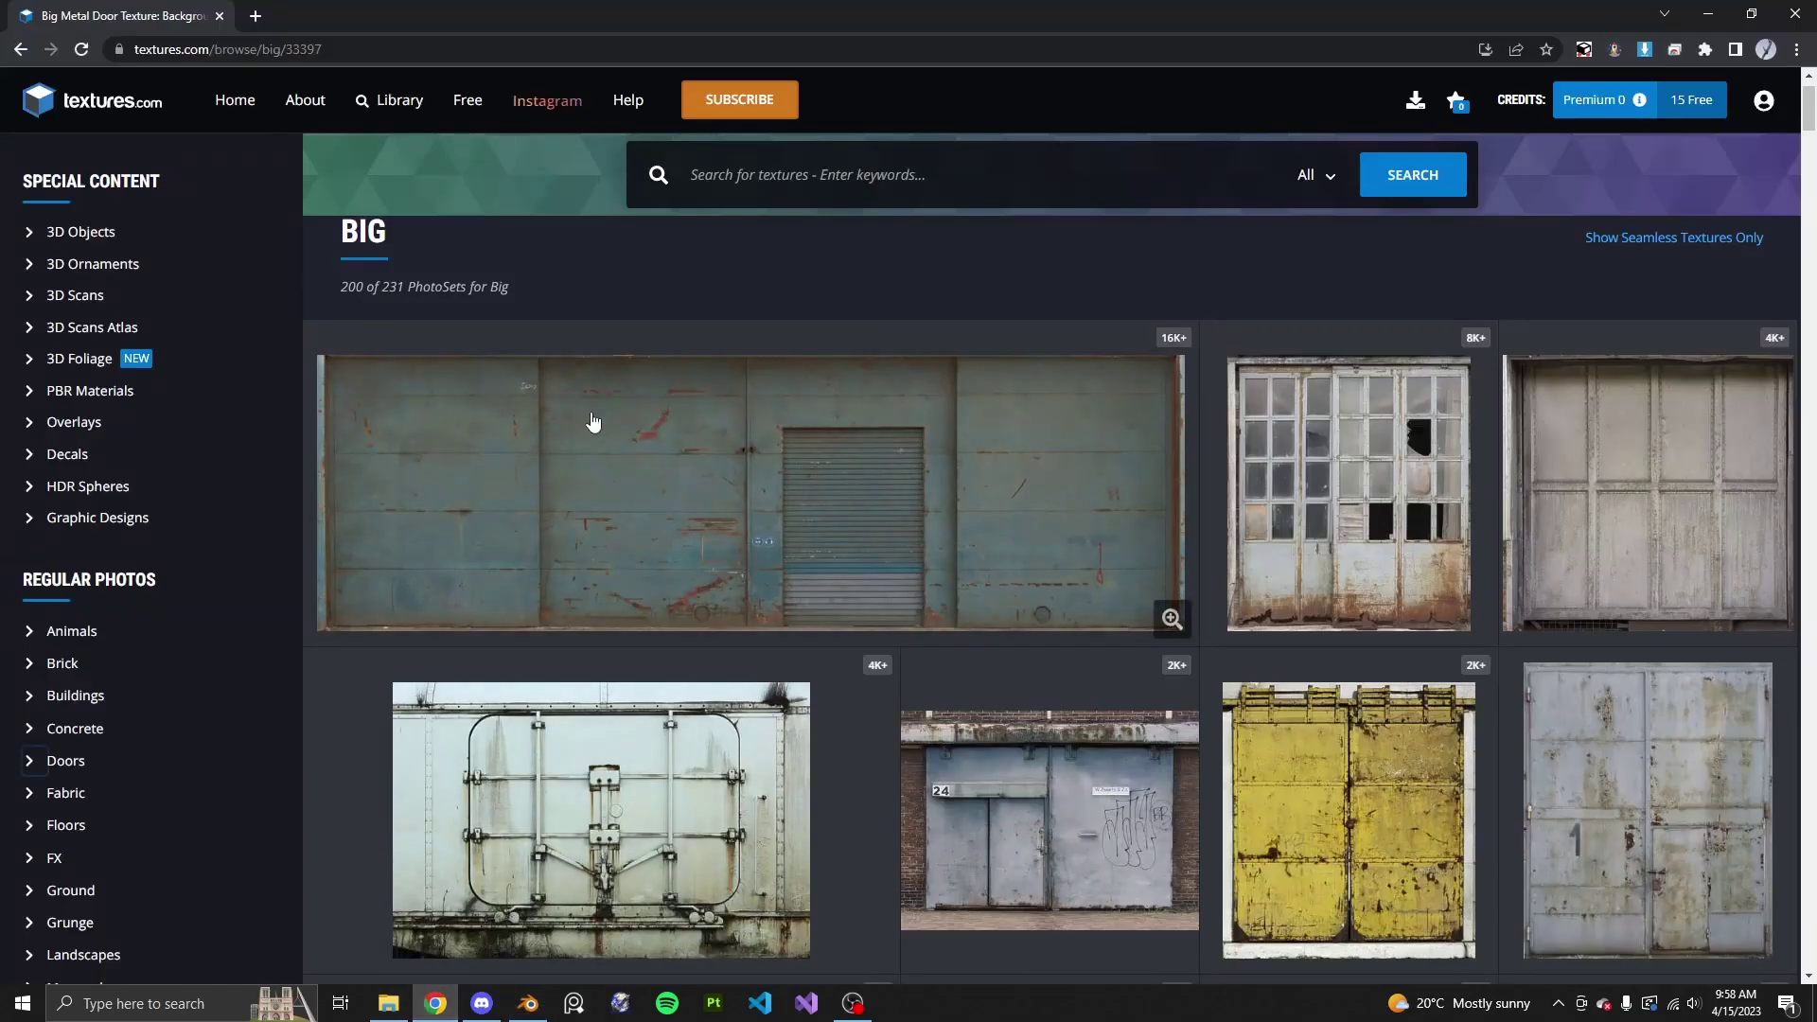
scroll(568, 624, down, 2)
scroll(1034, 628, up, 2)
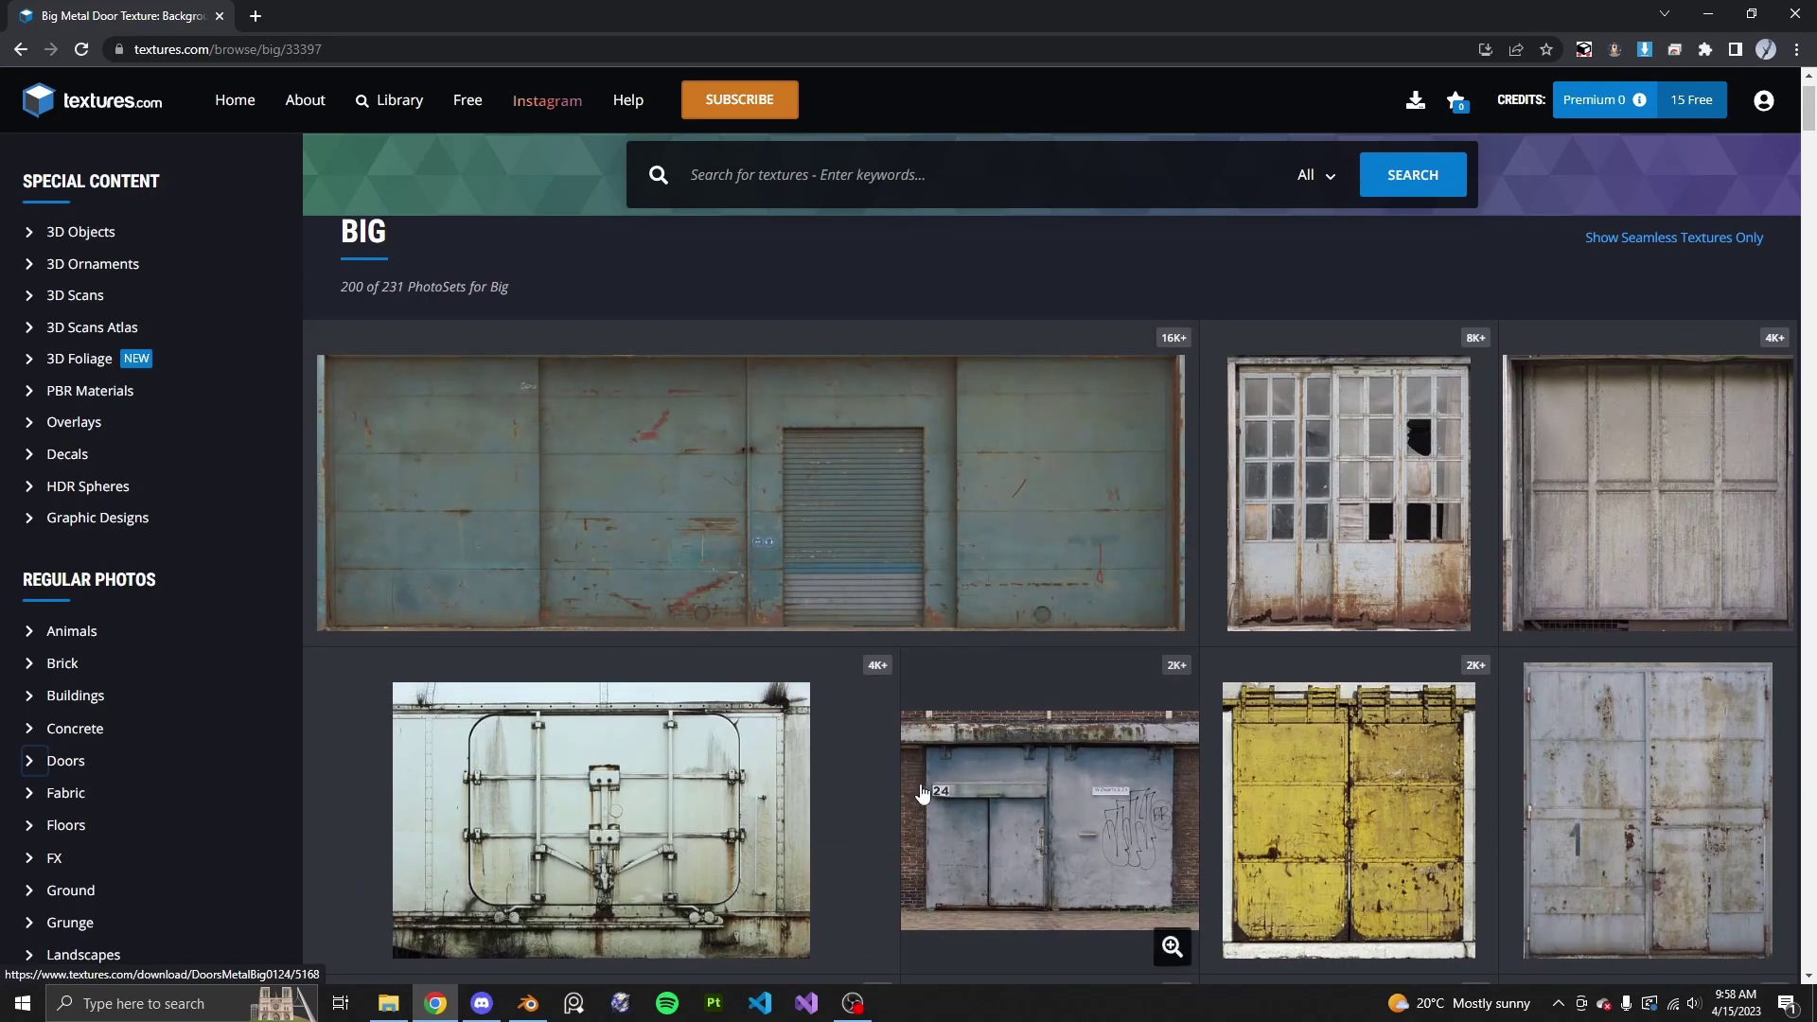
click(528, 1004)
- Assign the hangardoor material to the two framed door faces on the hangar's long side wall
middle_drag(972, 547, 1009, 441)
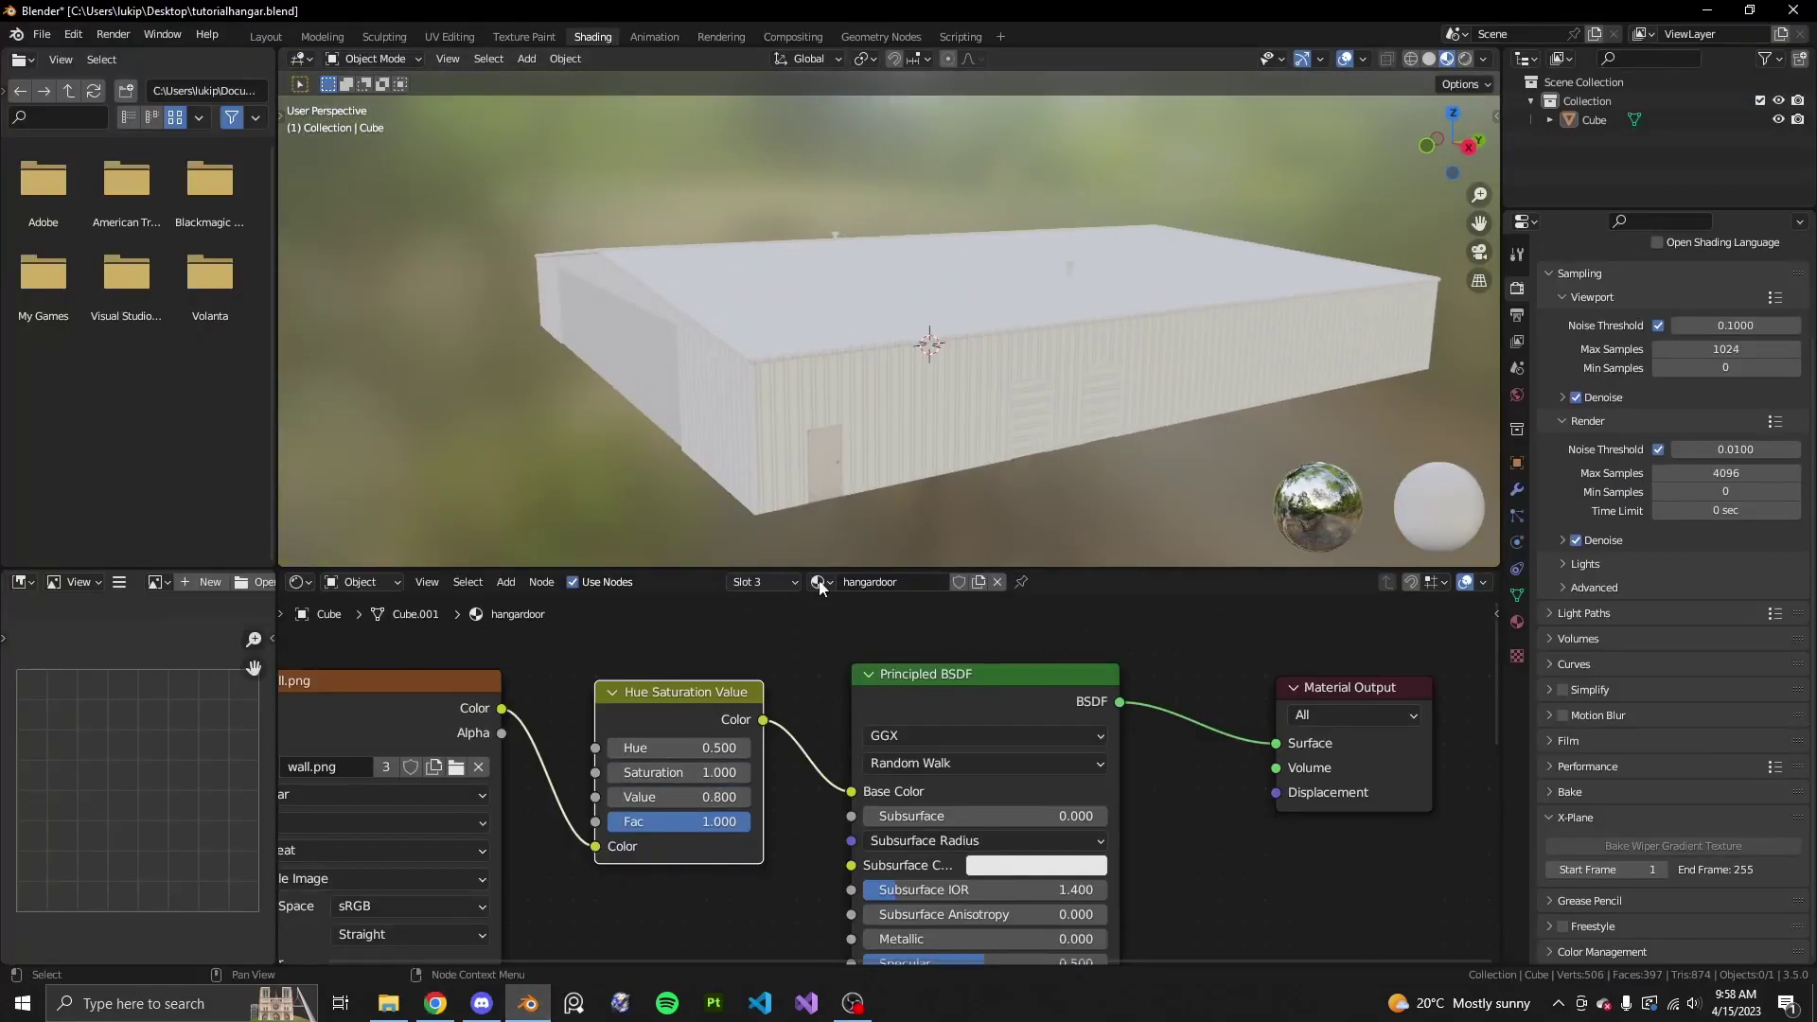
middle_drag(1055, 462, 954, 450)
key(Tab)
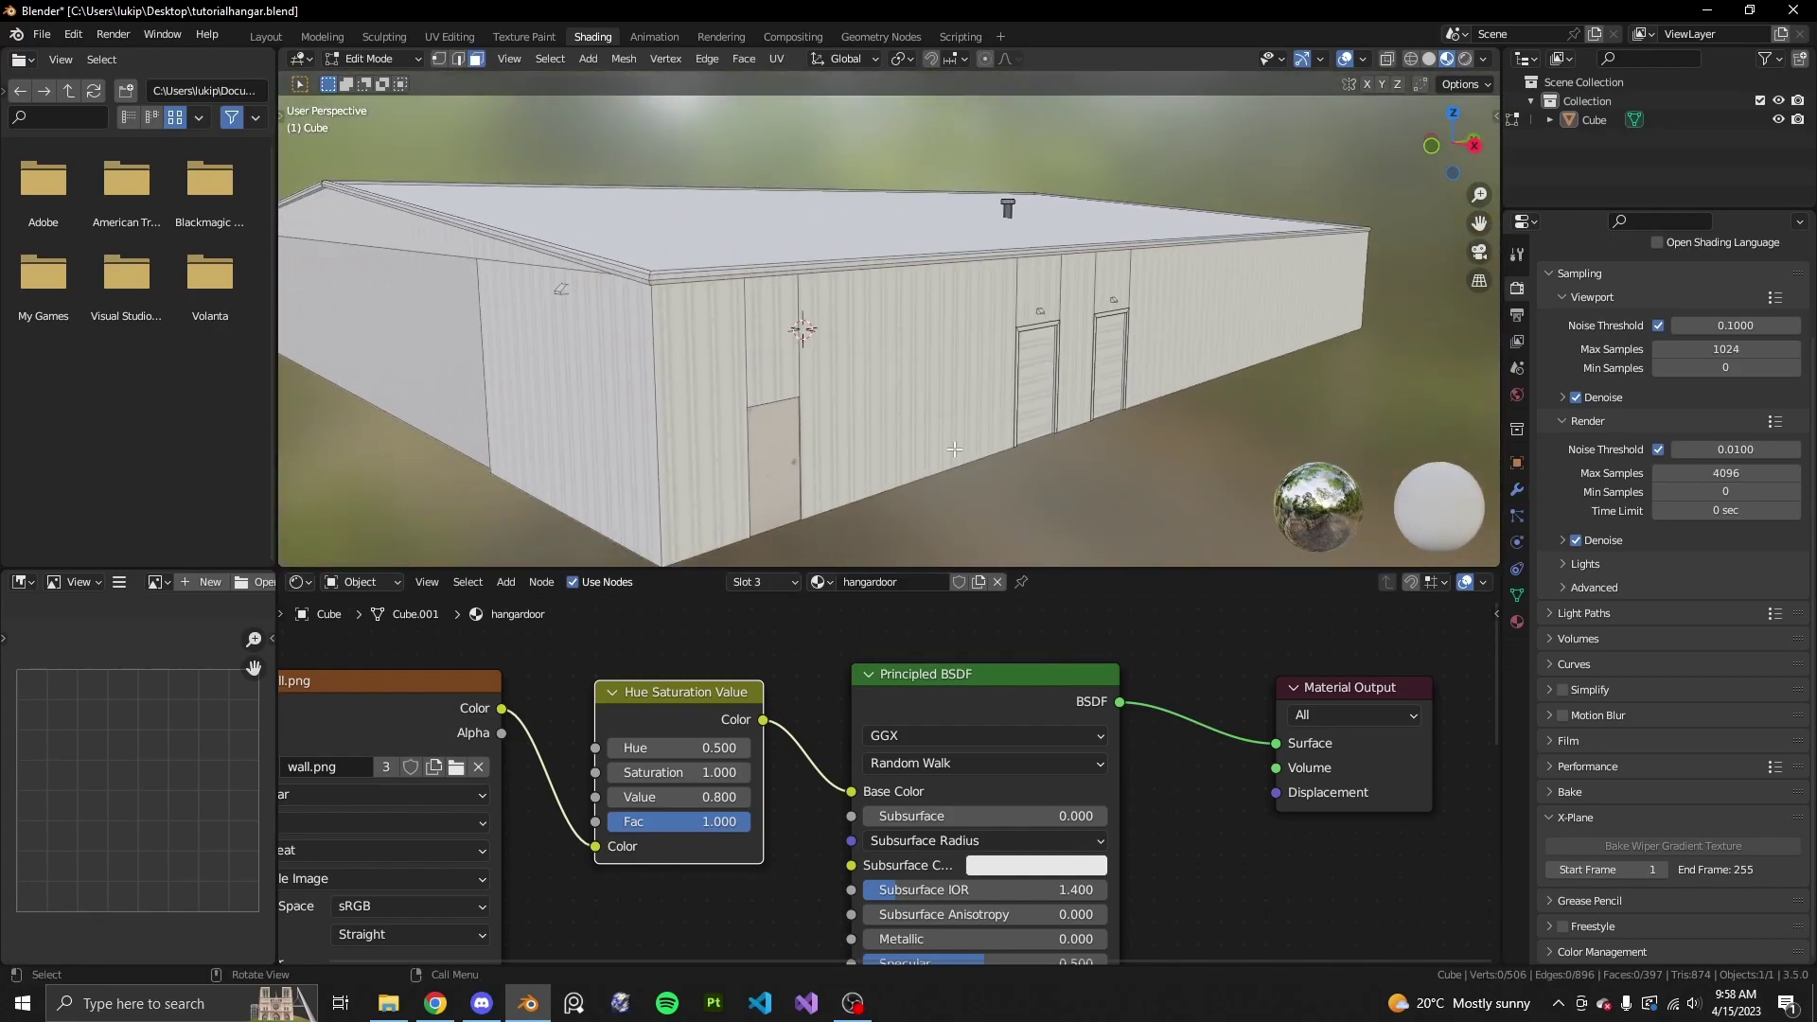
click(1054, 360)
shift+click(1113, 357)
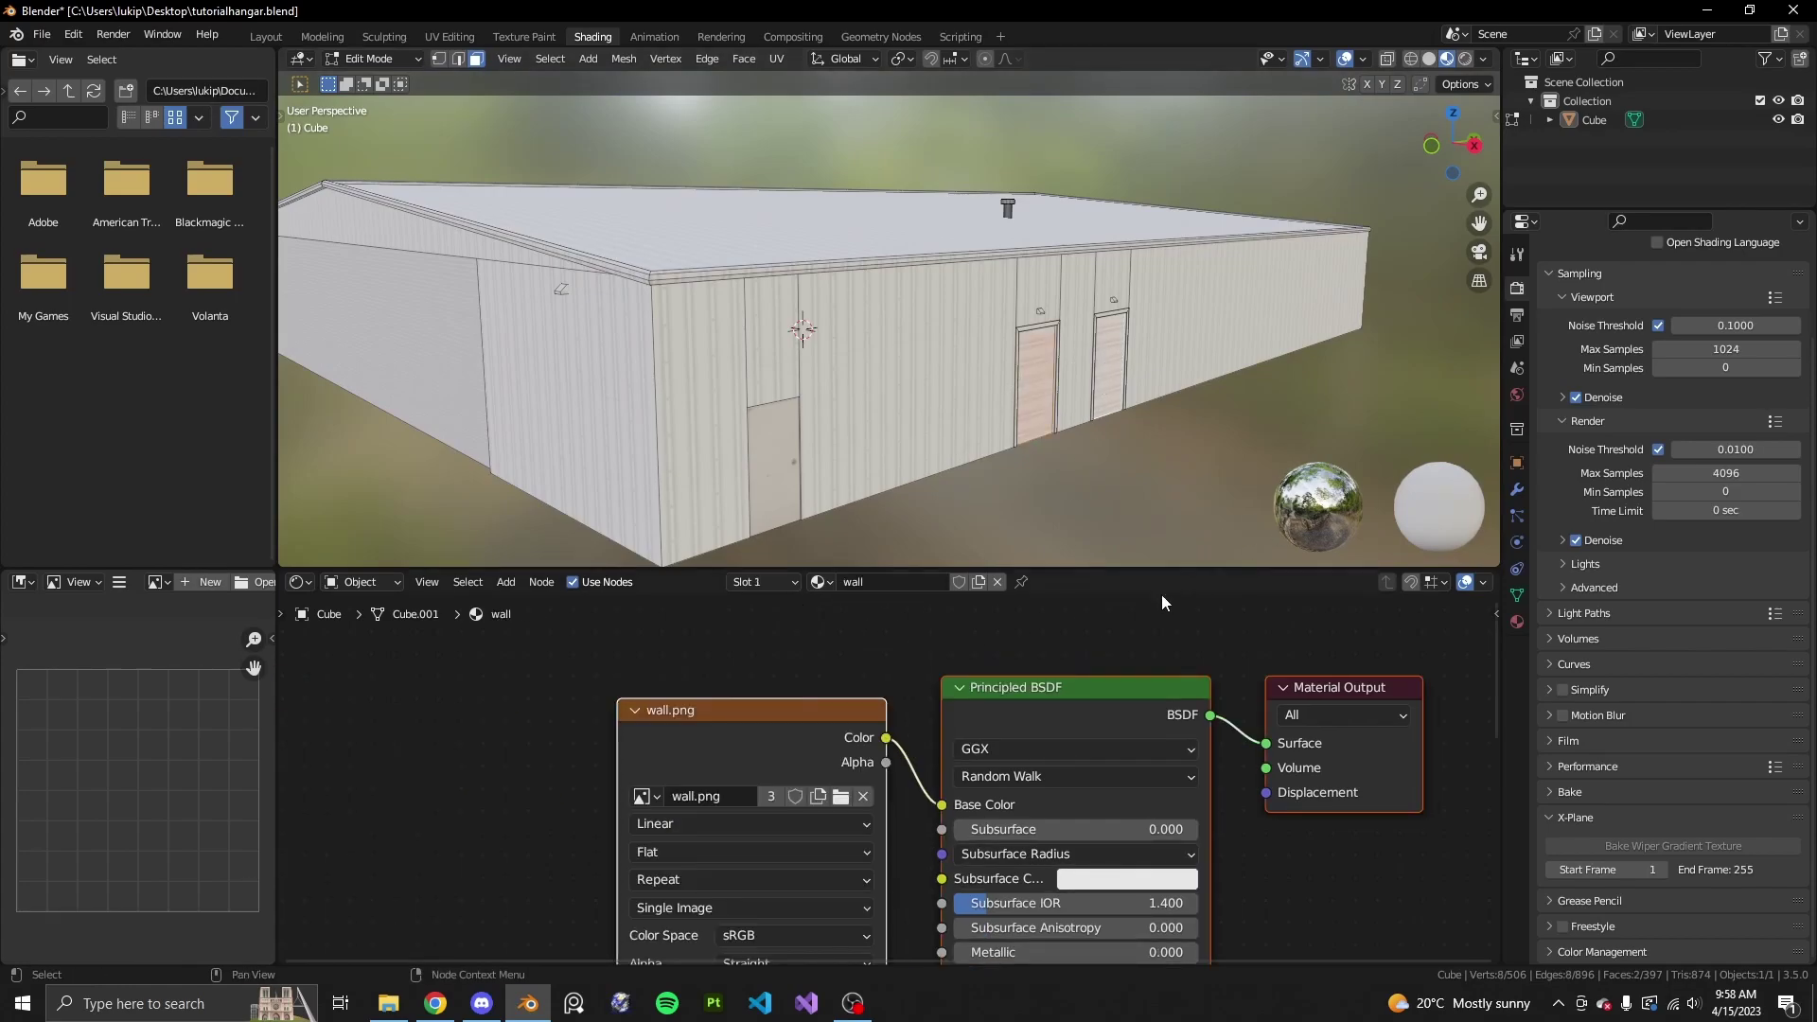
middle_drag(1112, 364, 951, 397)
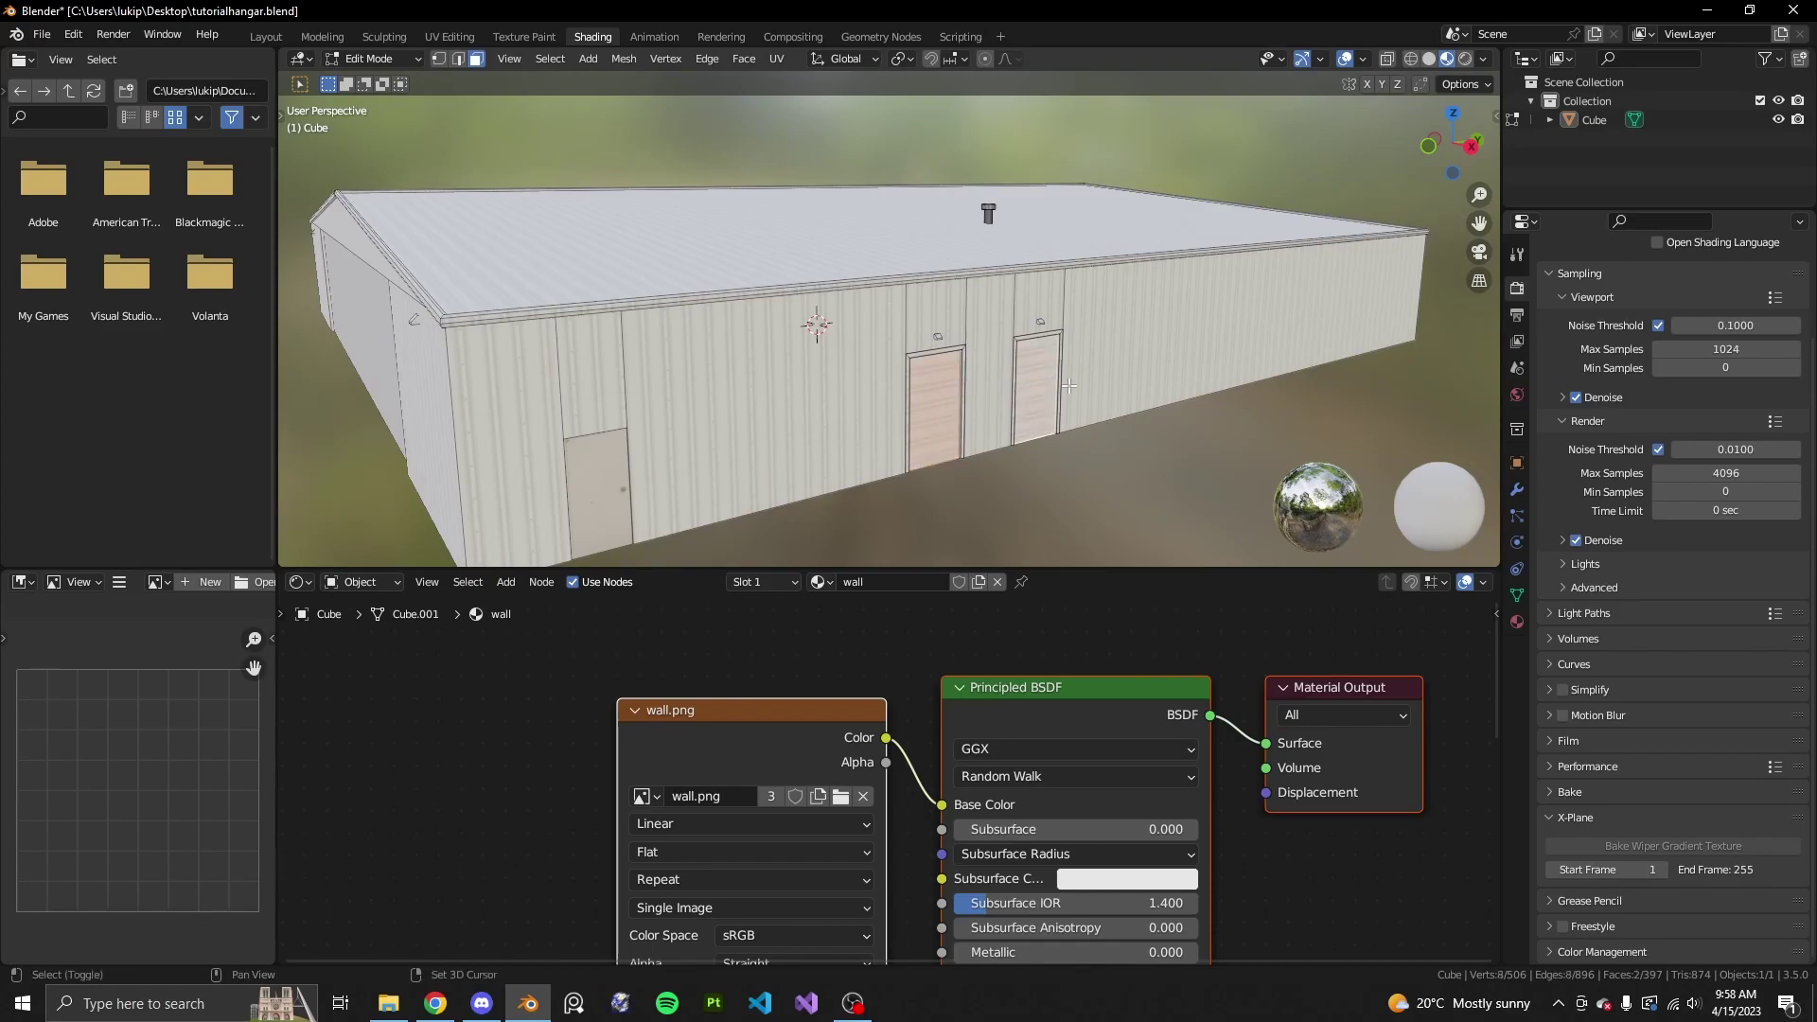
click(1517, 622)
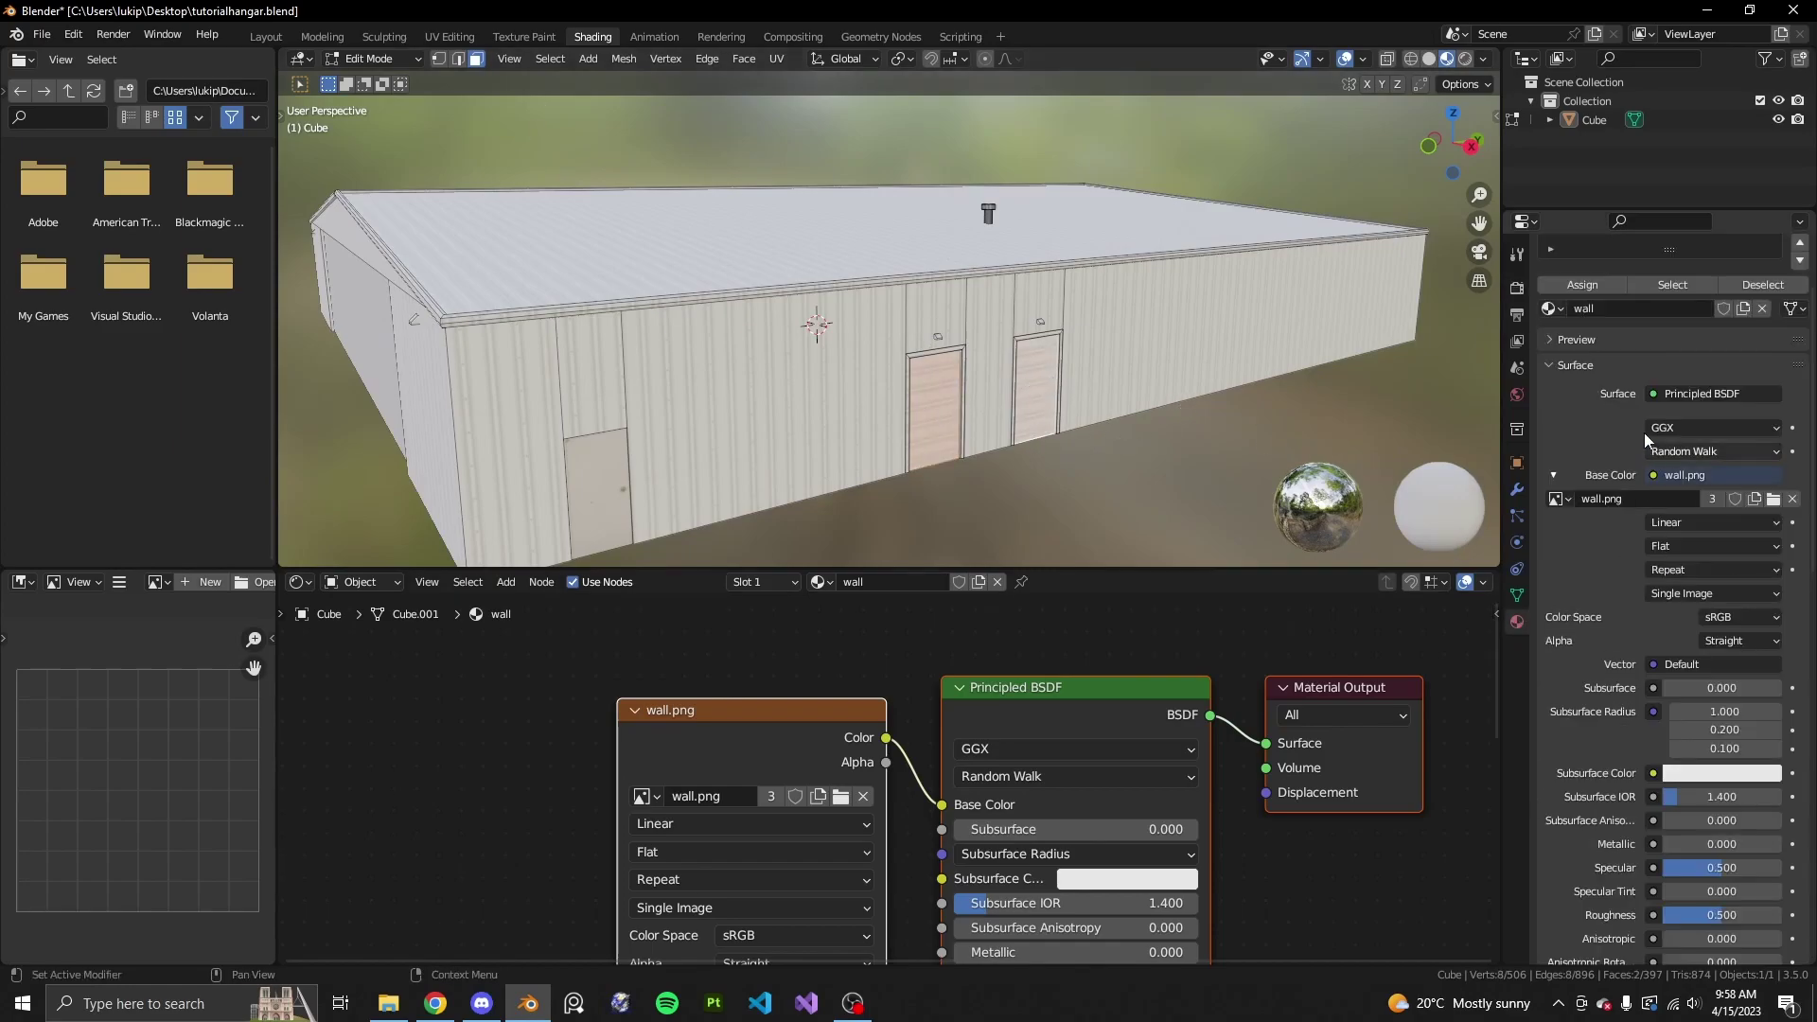
click(1644, 324)
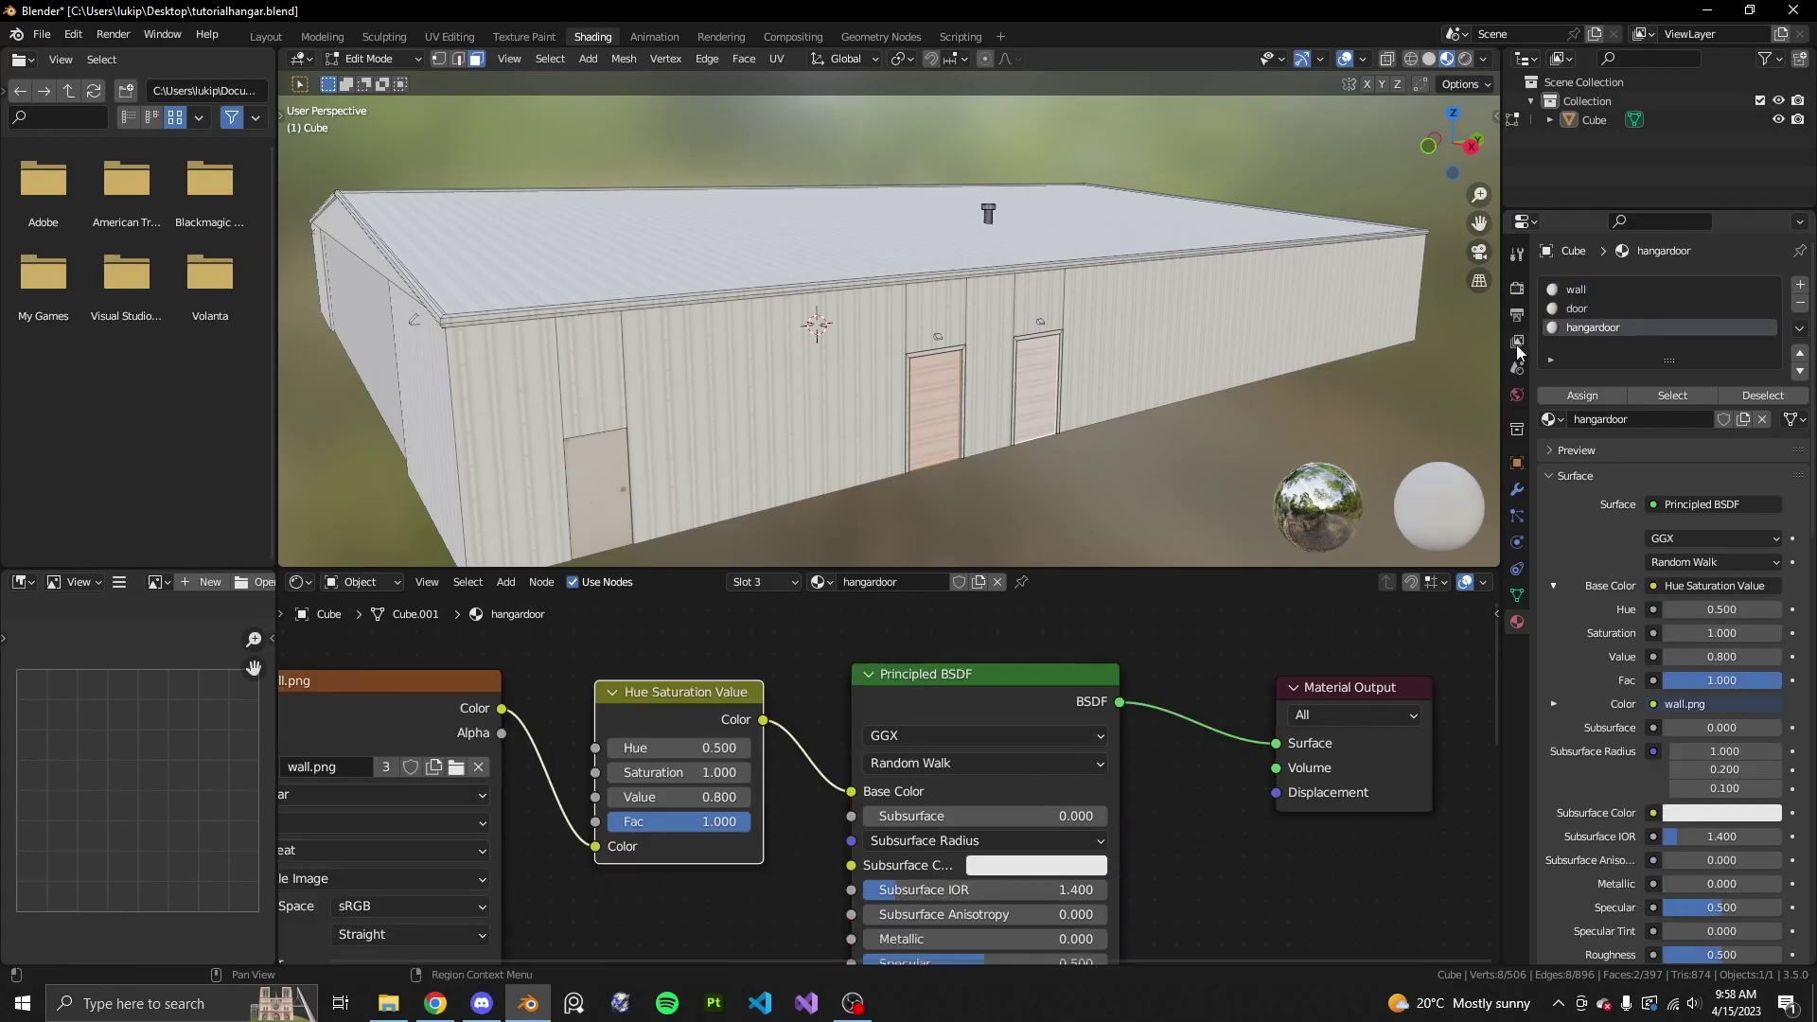
click(1593, 397)
- Scale up the UVs of the two side door faces in the UV Editing workspace for denser horizontal ribs
click(449, 37)
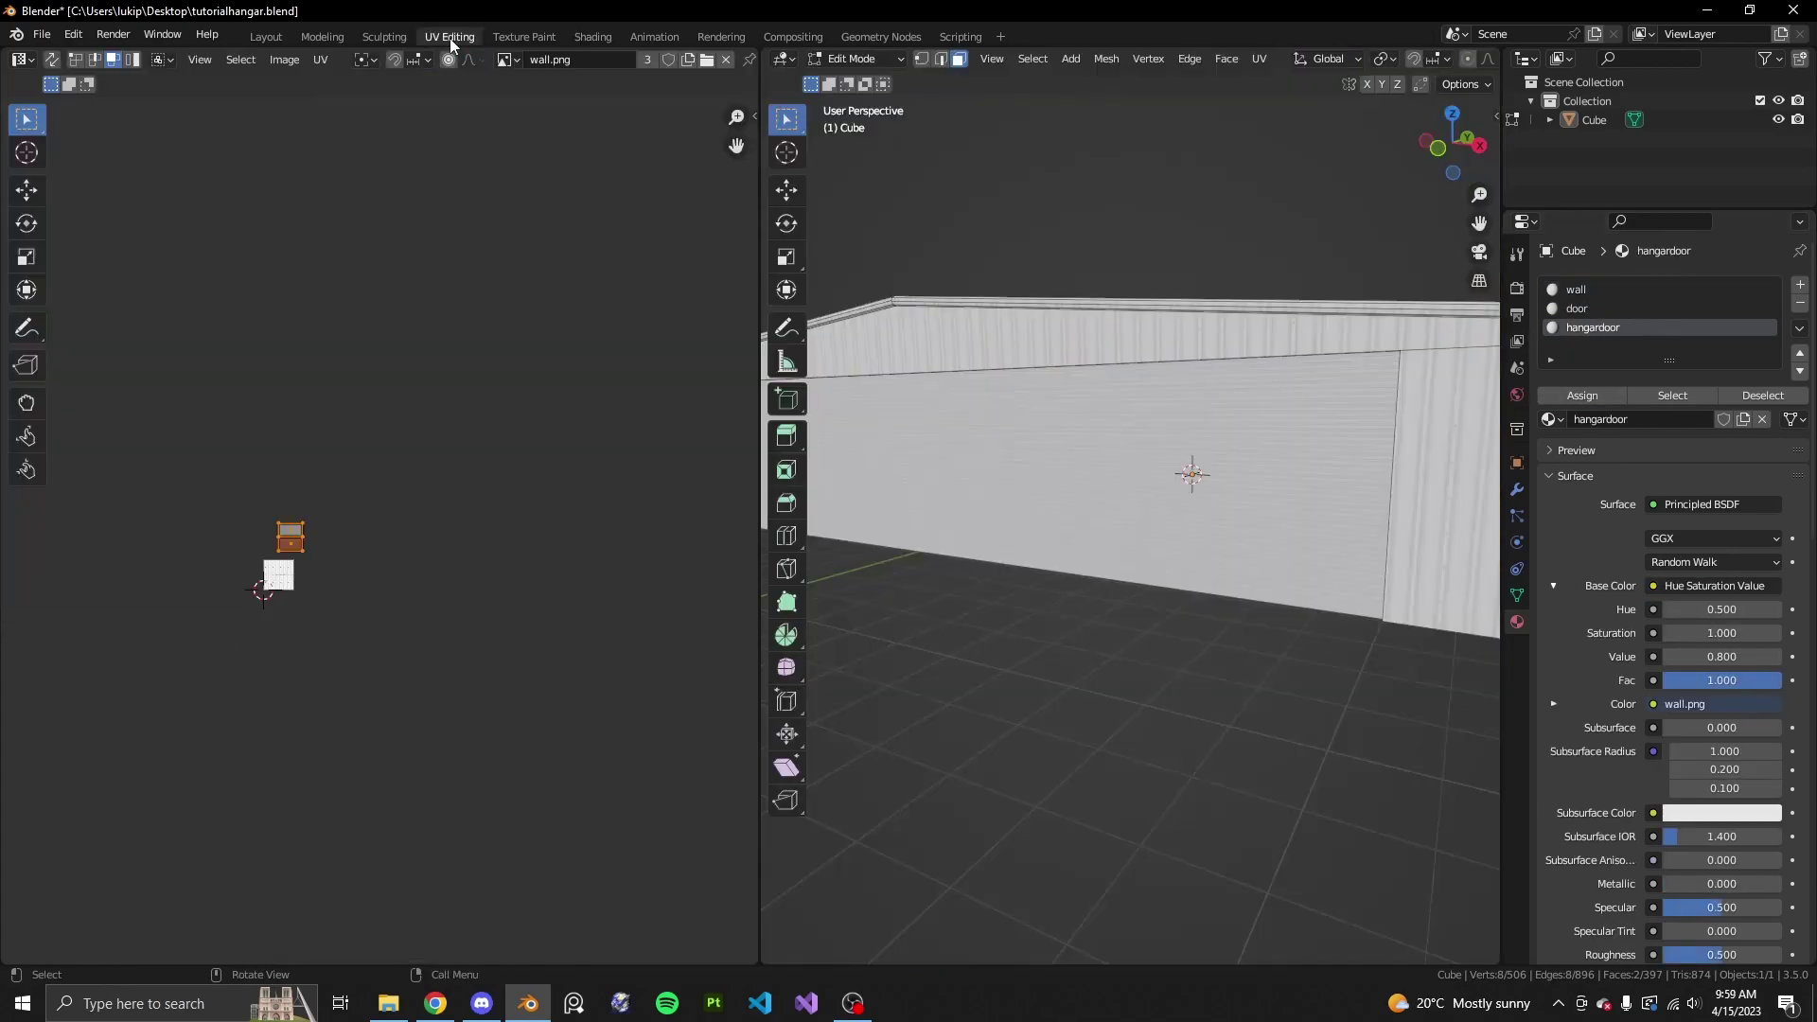
middle_drag(1453, 567, 1488, 580)
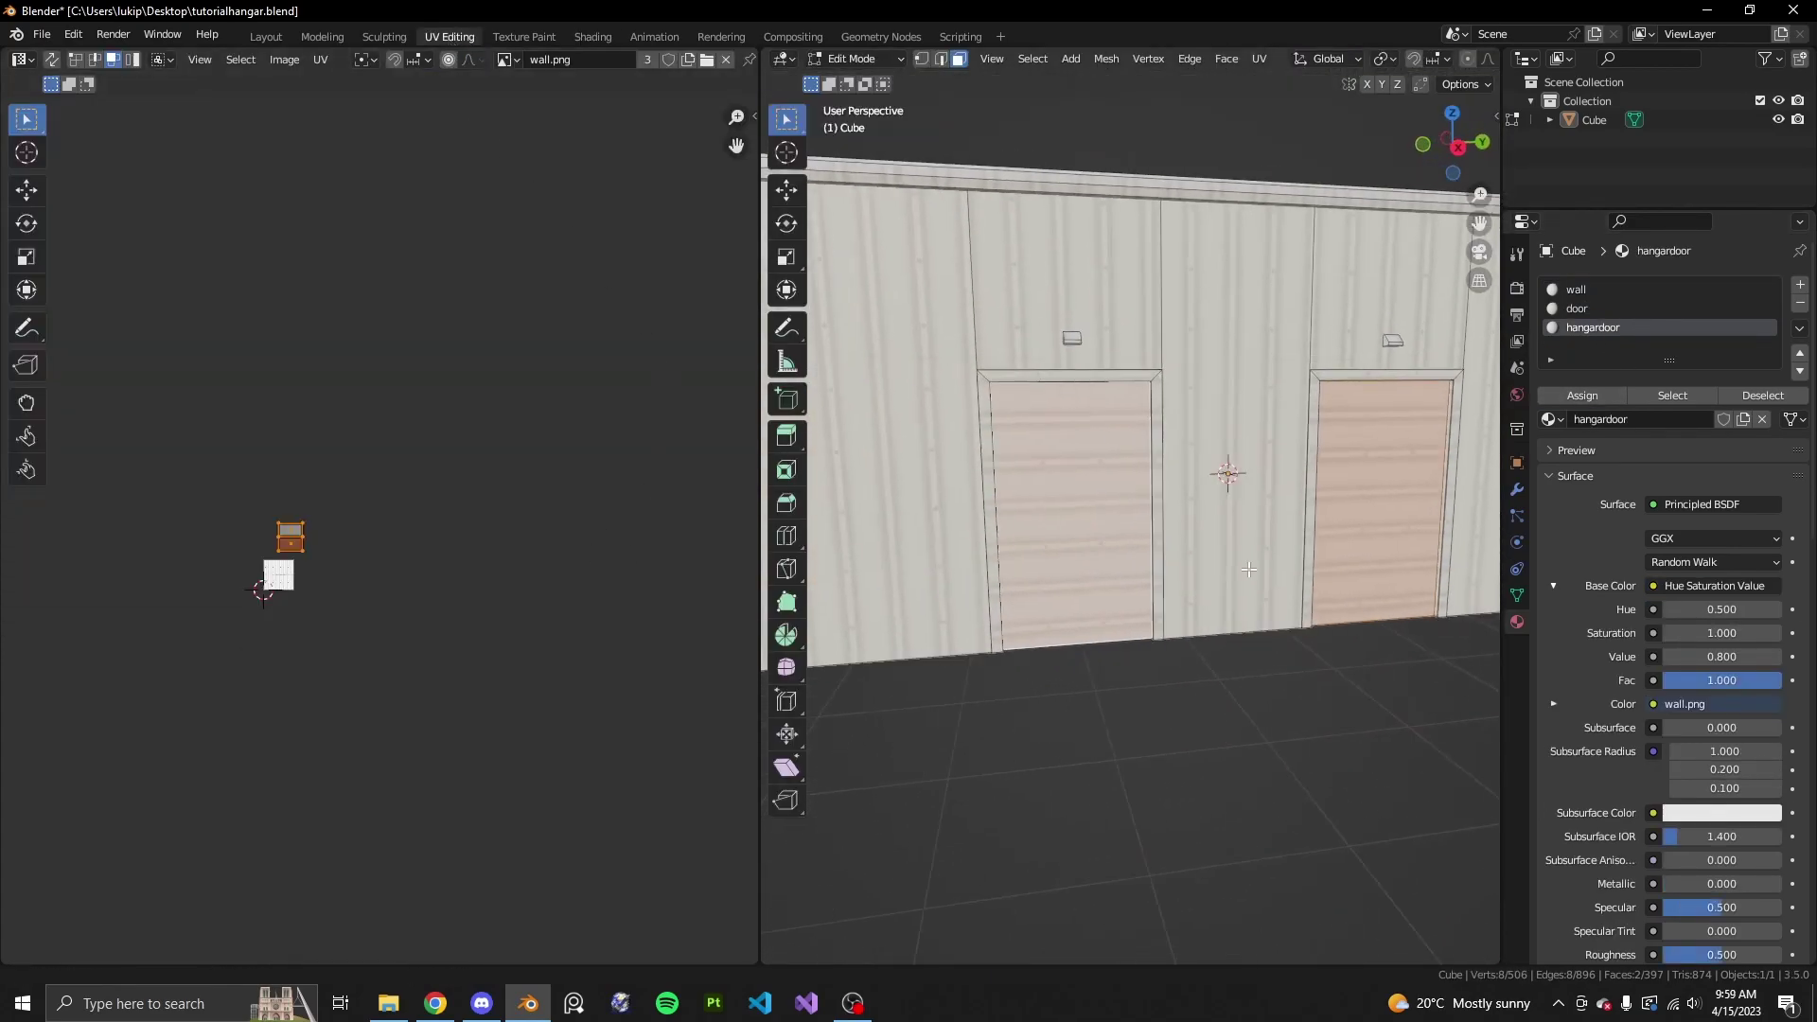
scroll(1476, 579, up, 1)
scroll(483, 568, up, 2)
key(s)
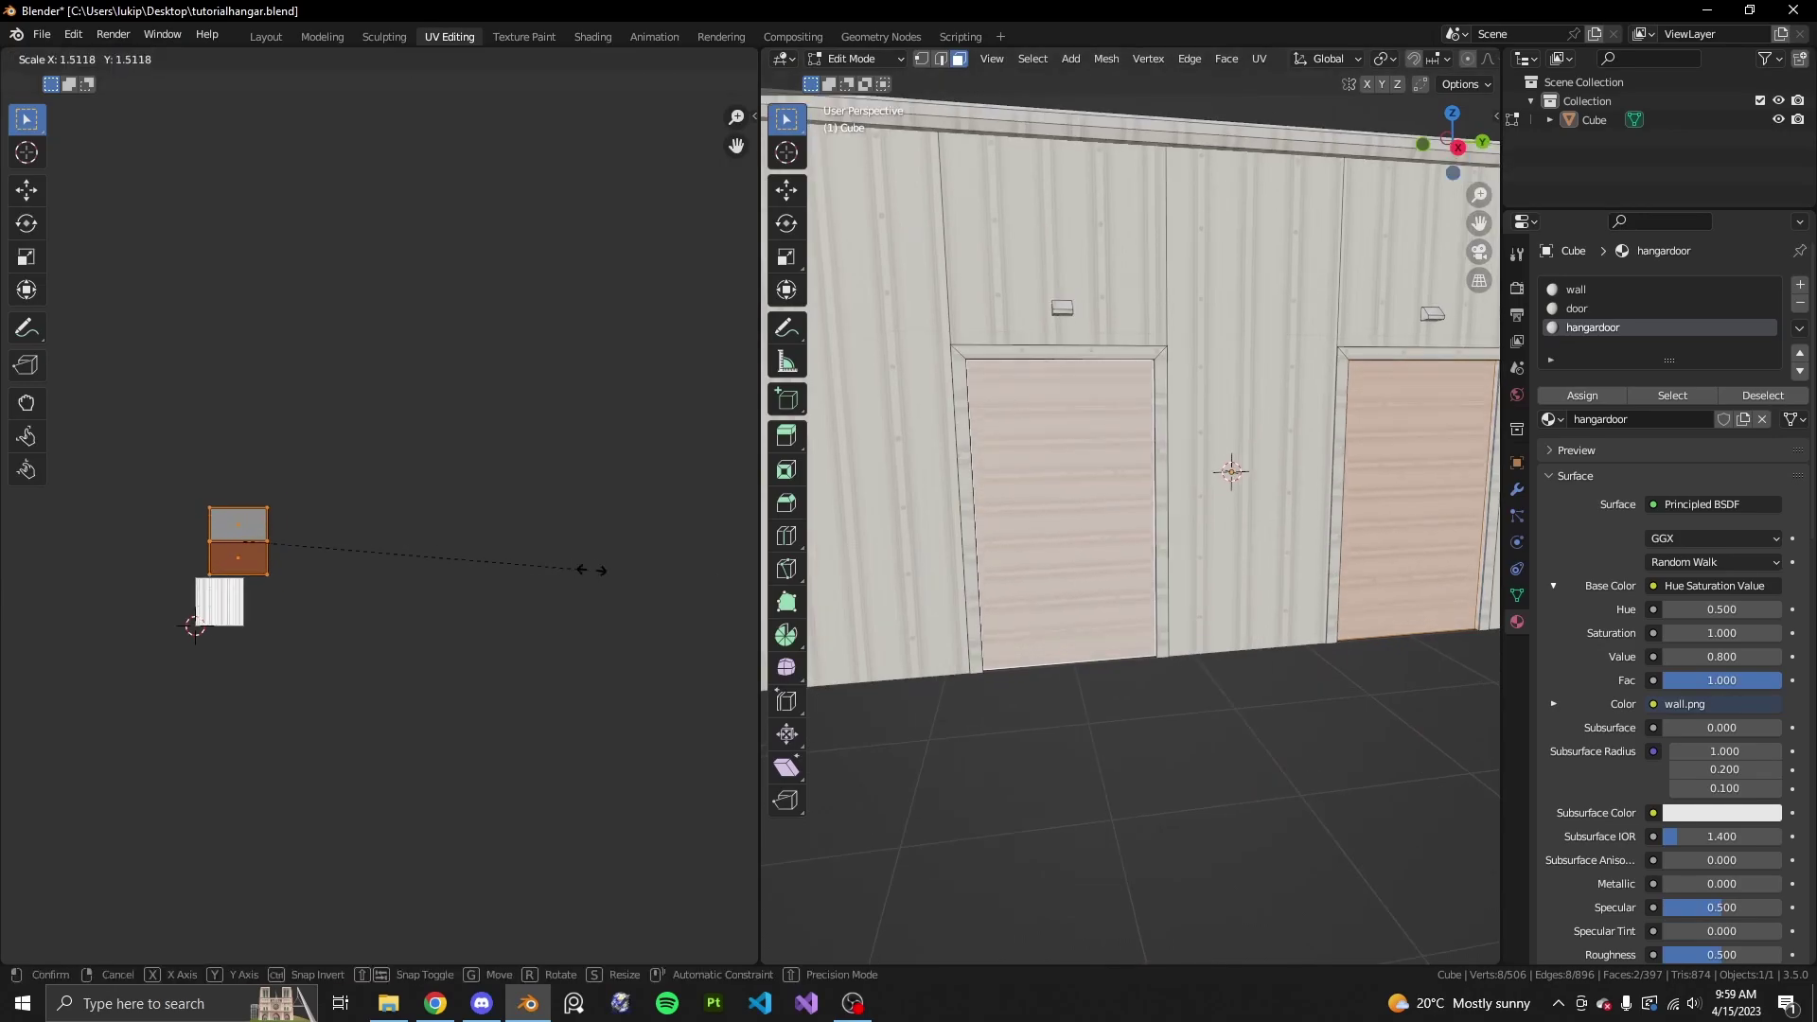
click(233, 547)
key(Tab)
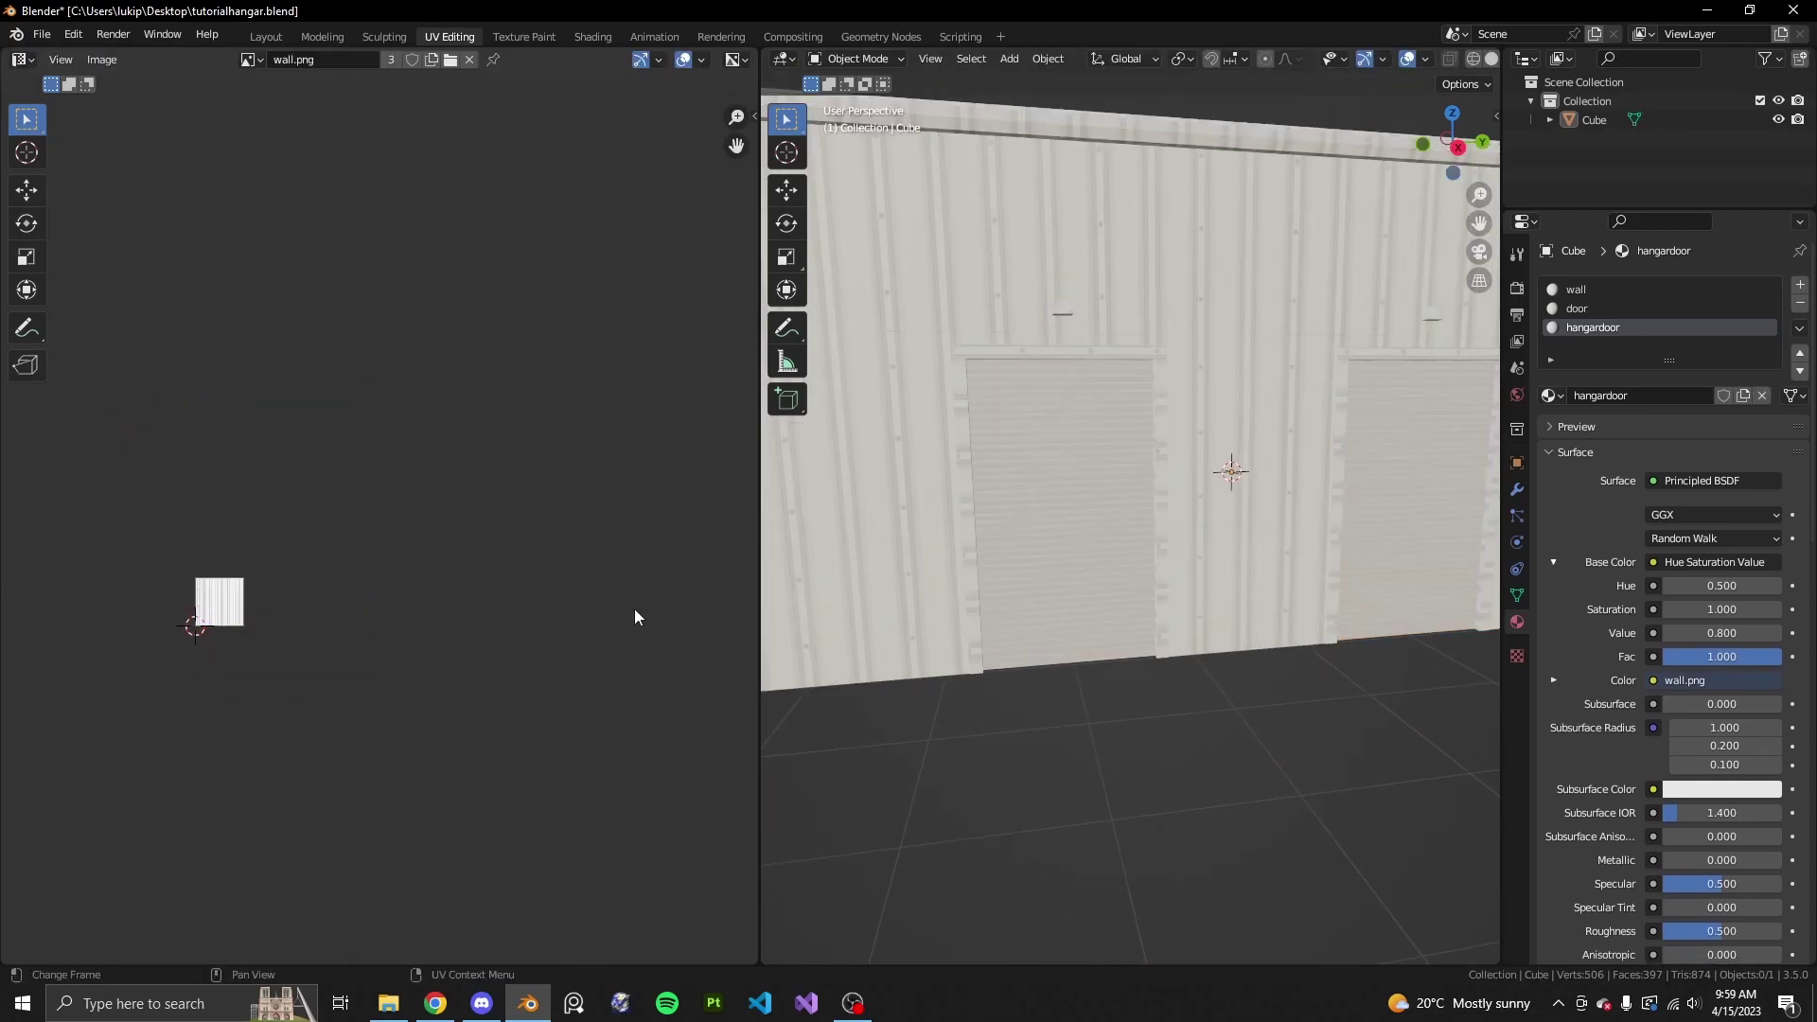
scroll(1252, 666, down, 3)
- Return to the Layout workspace and deselect all faces of the hangar
click(271, 38)
middle_drag(1041, 560, 900, 561)
scroll(892, 567, up, 2)
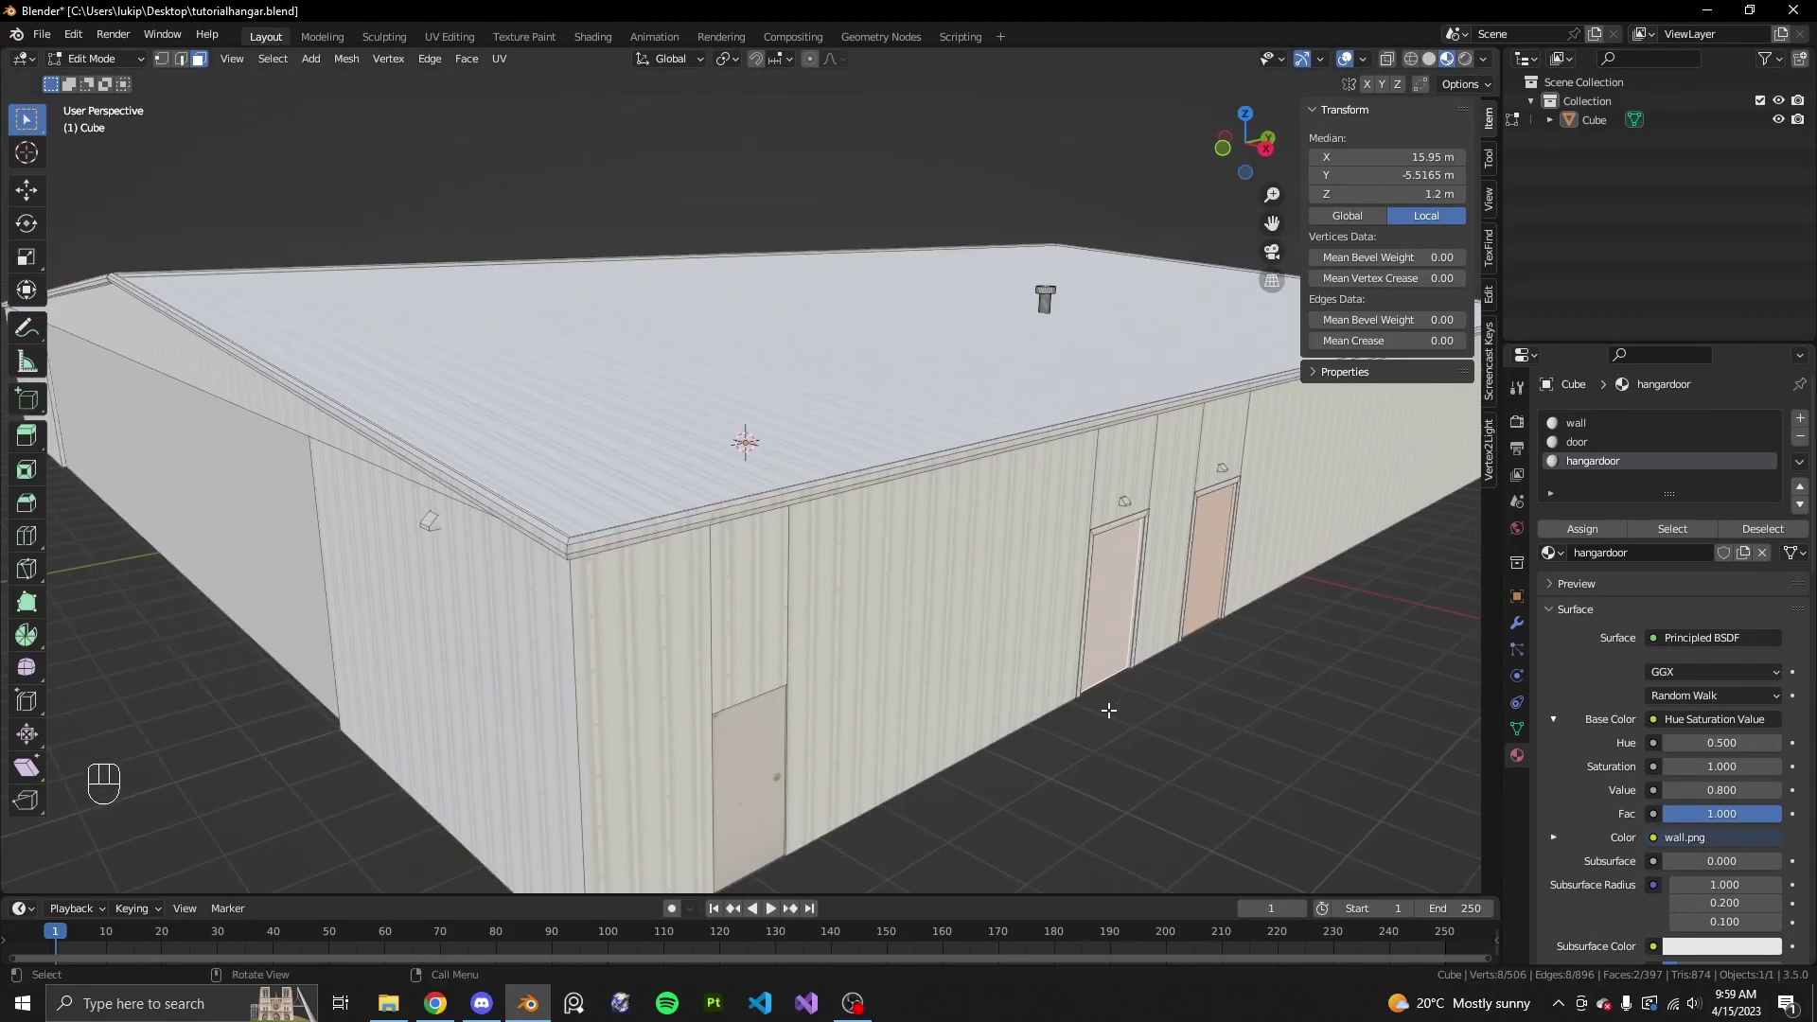
key(alt+a)
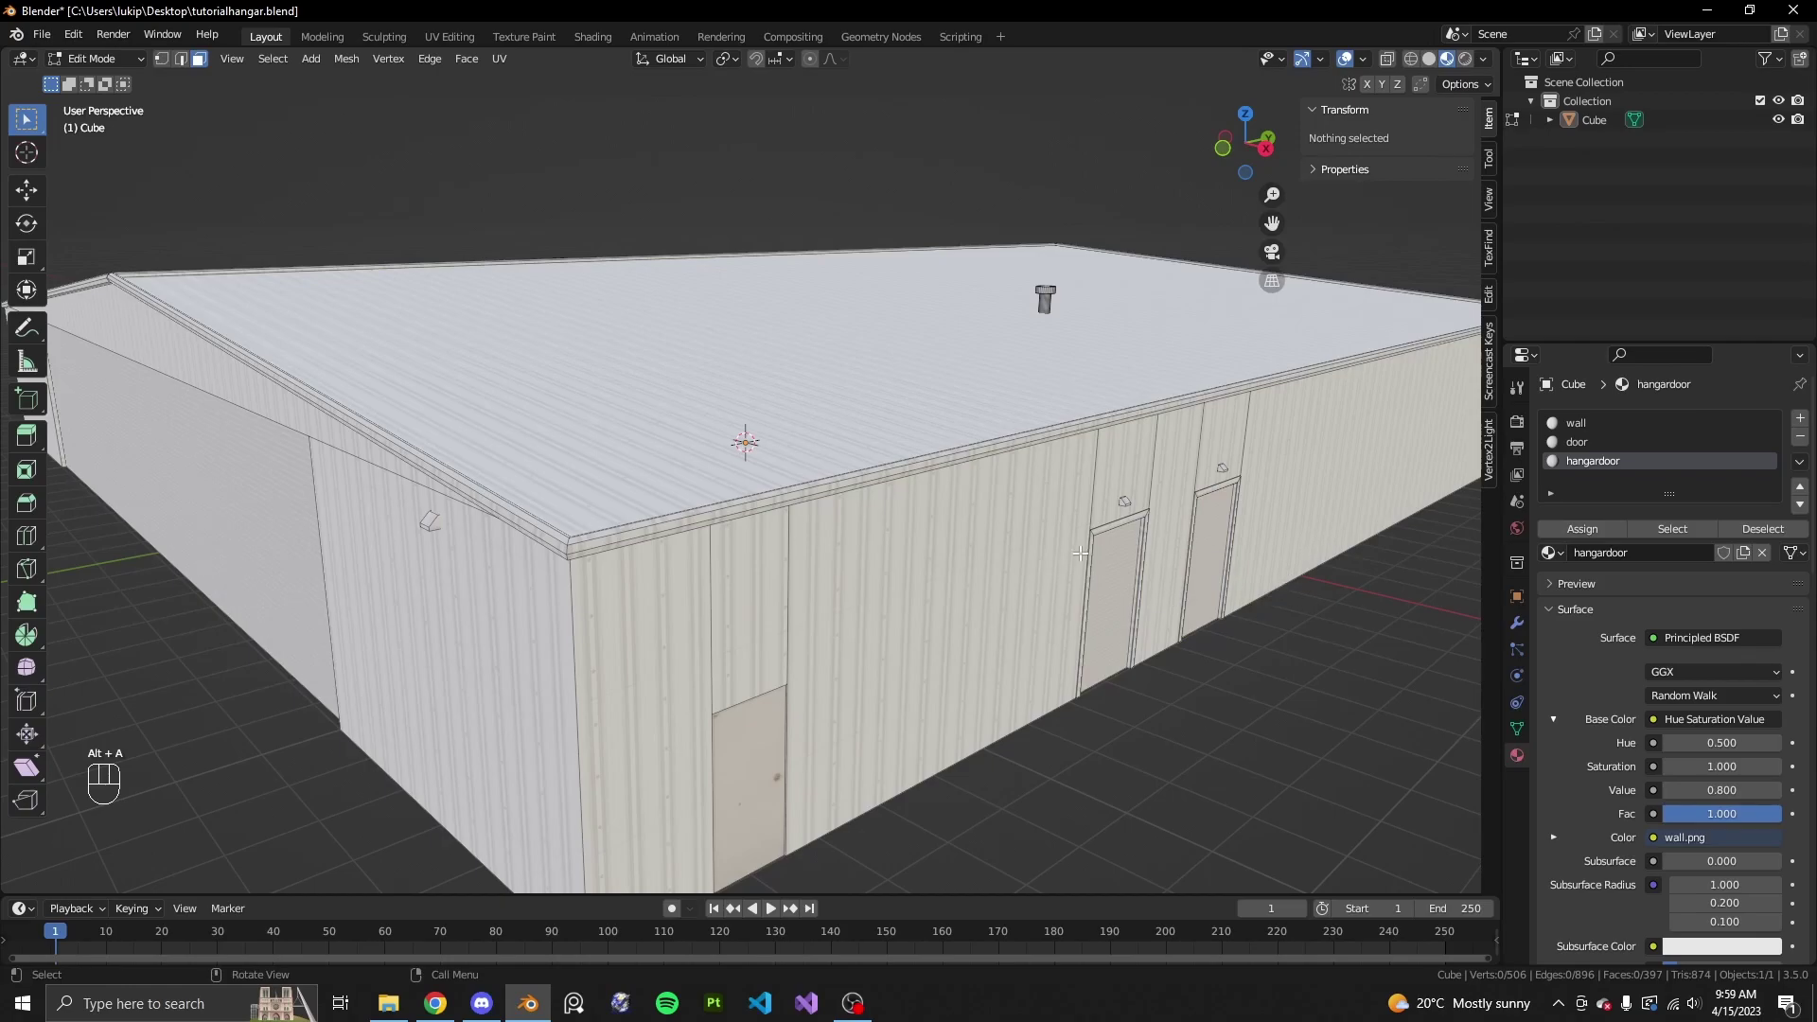
key(alt+a)
- Examine the hangar's roof, ridge and edge trim from the front, the side and up close
shift+middle_drag(540, 822, 892, 610)
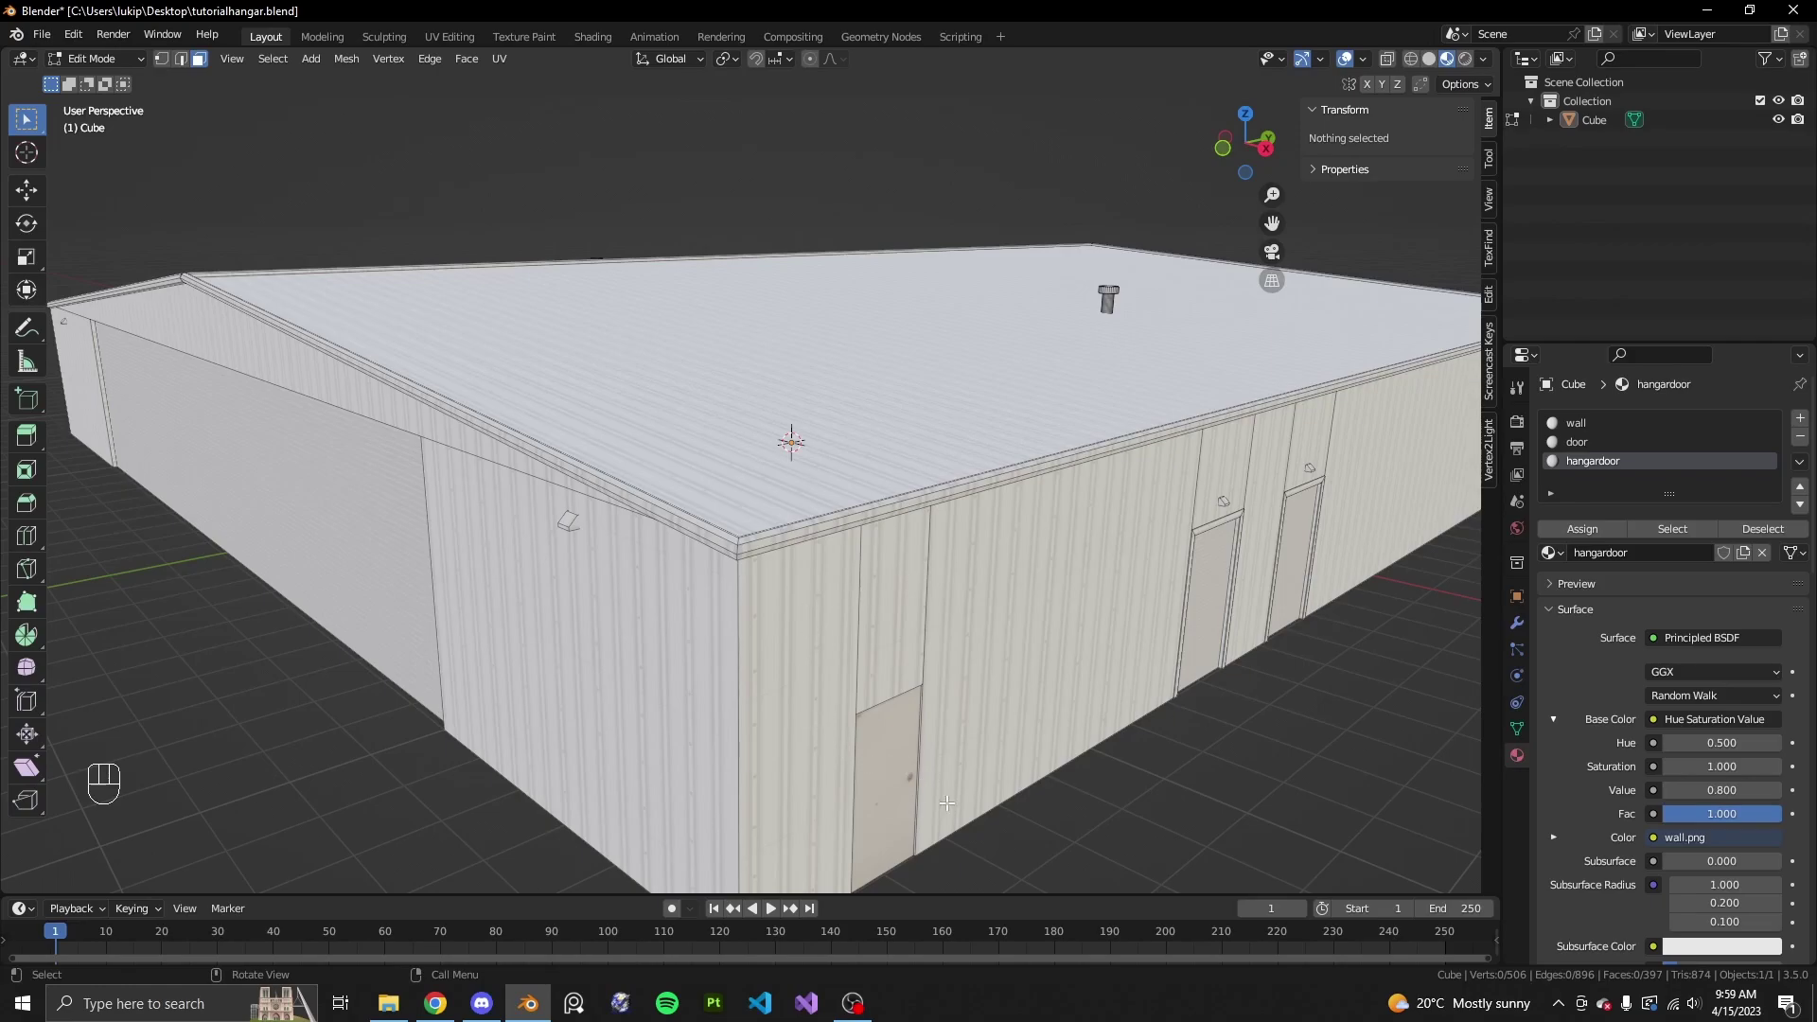
middle_drag(785, 556, 1001, 576)
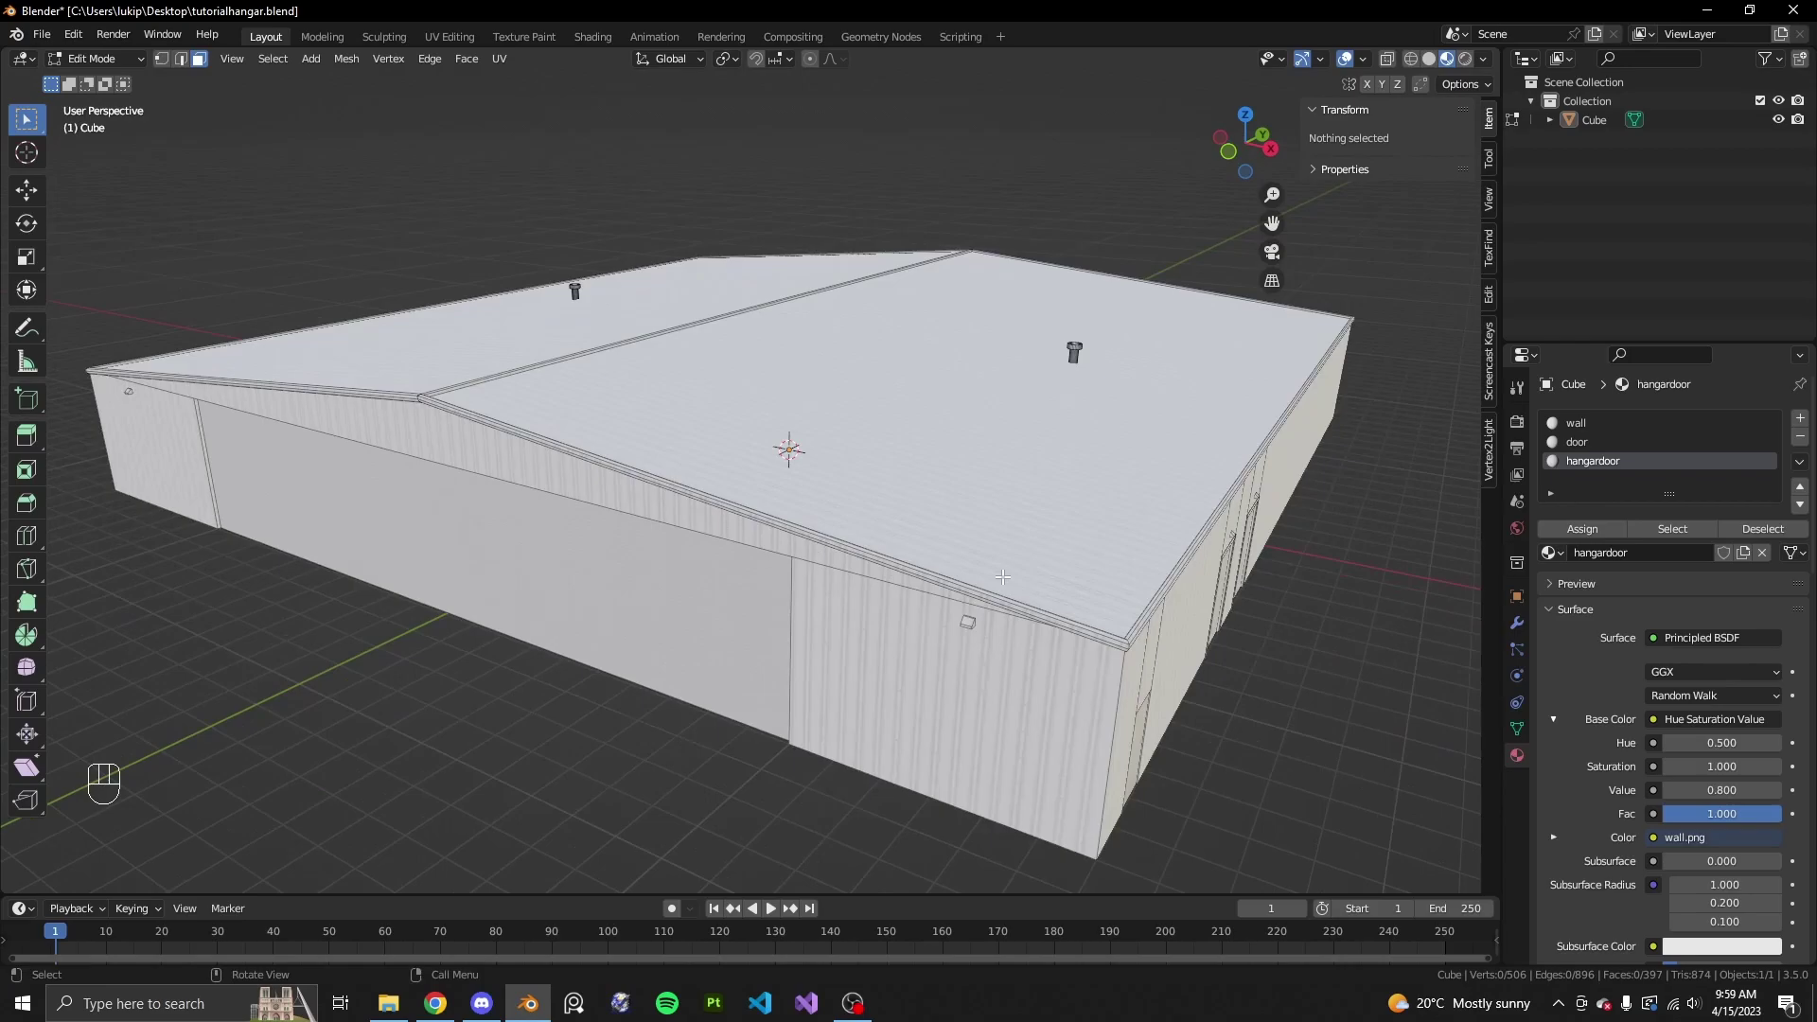
middle_drag(1124, 673, 986, 558)
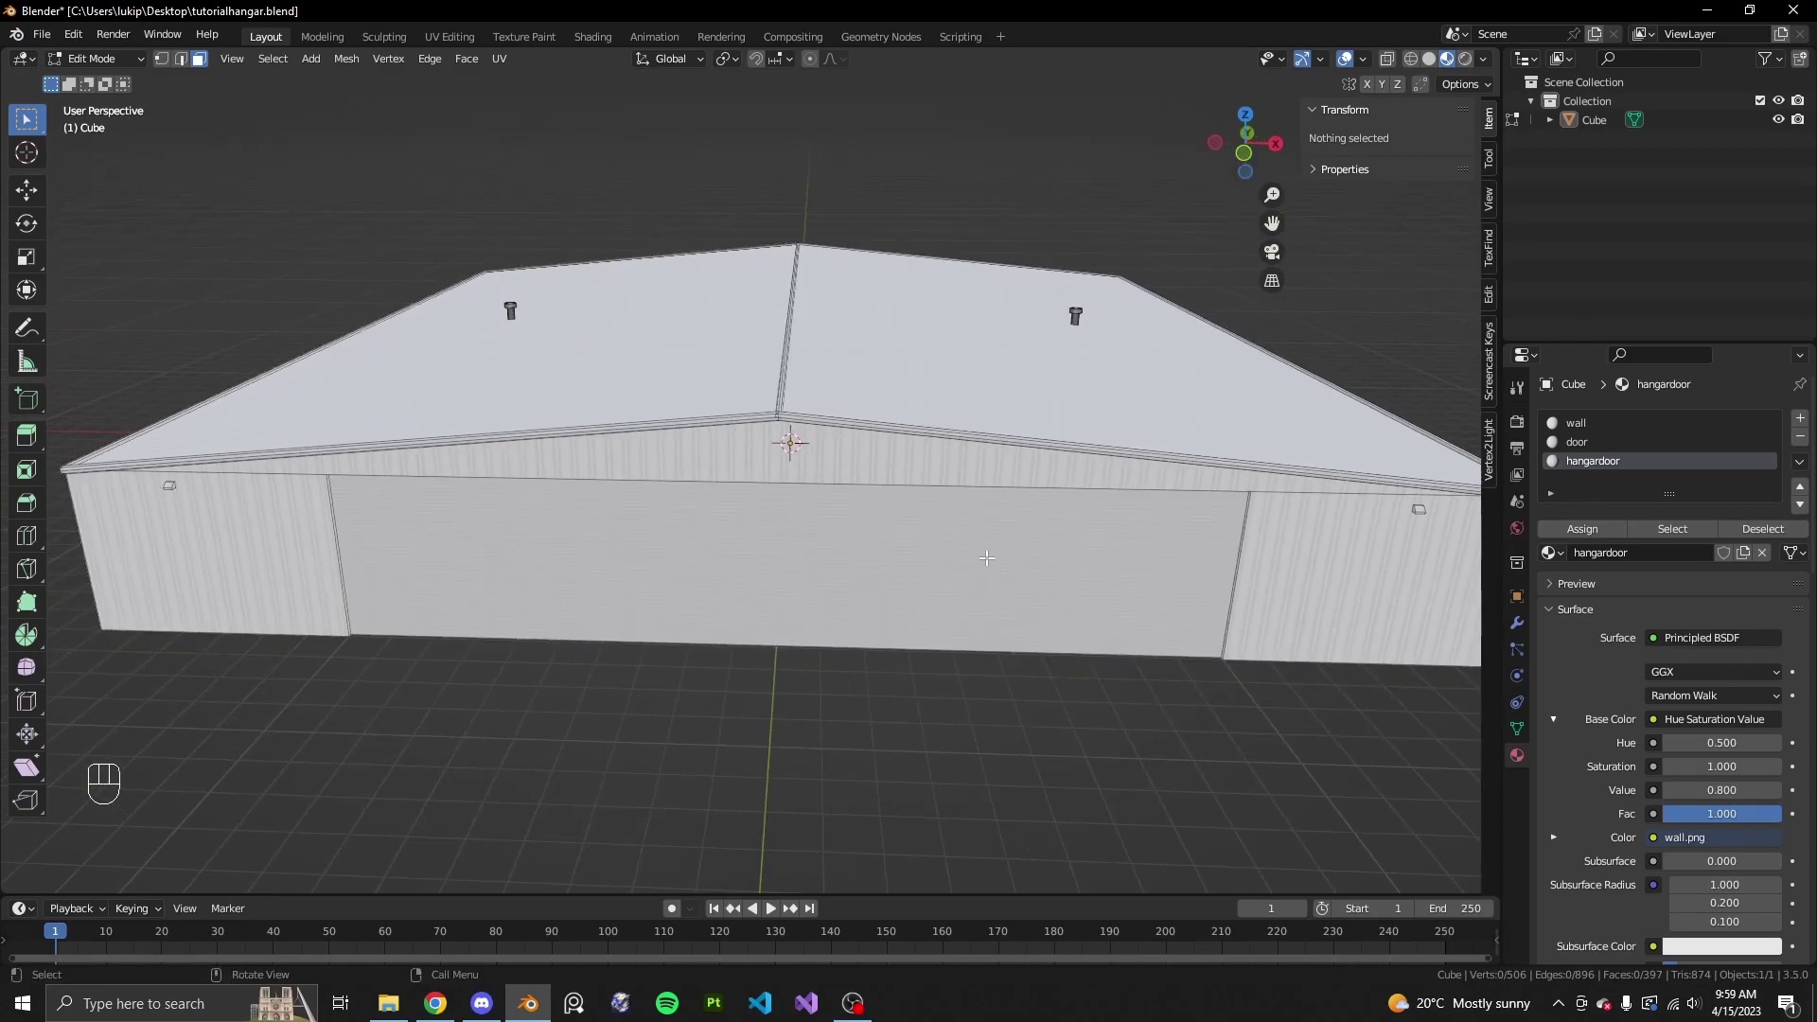
scroll(986, 558, up, 4)
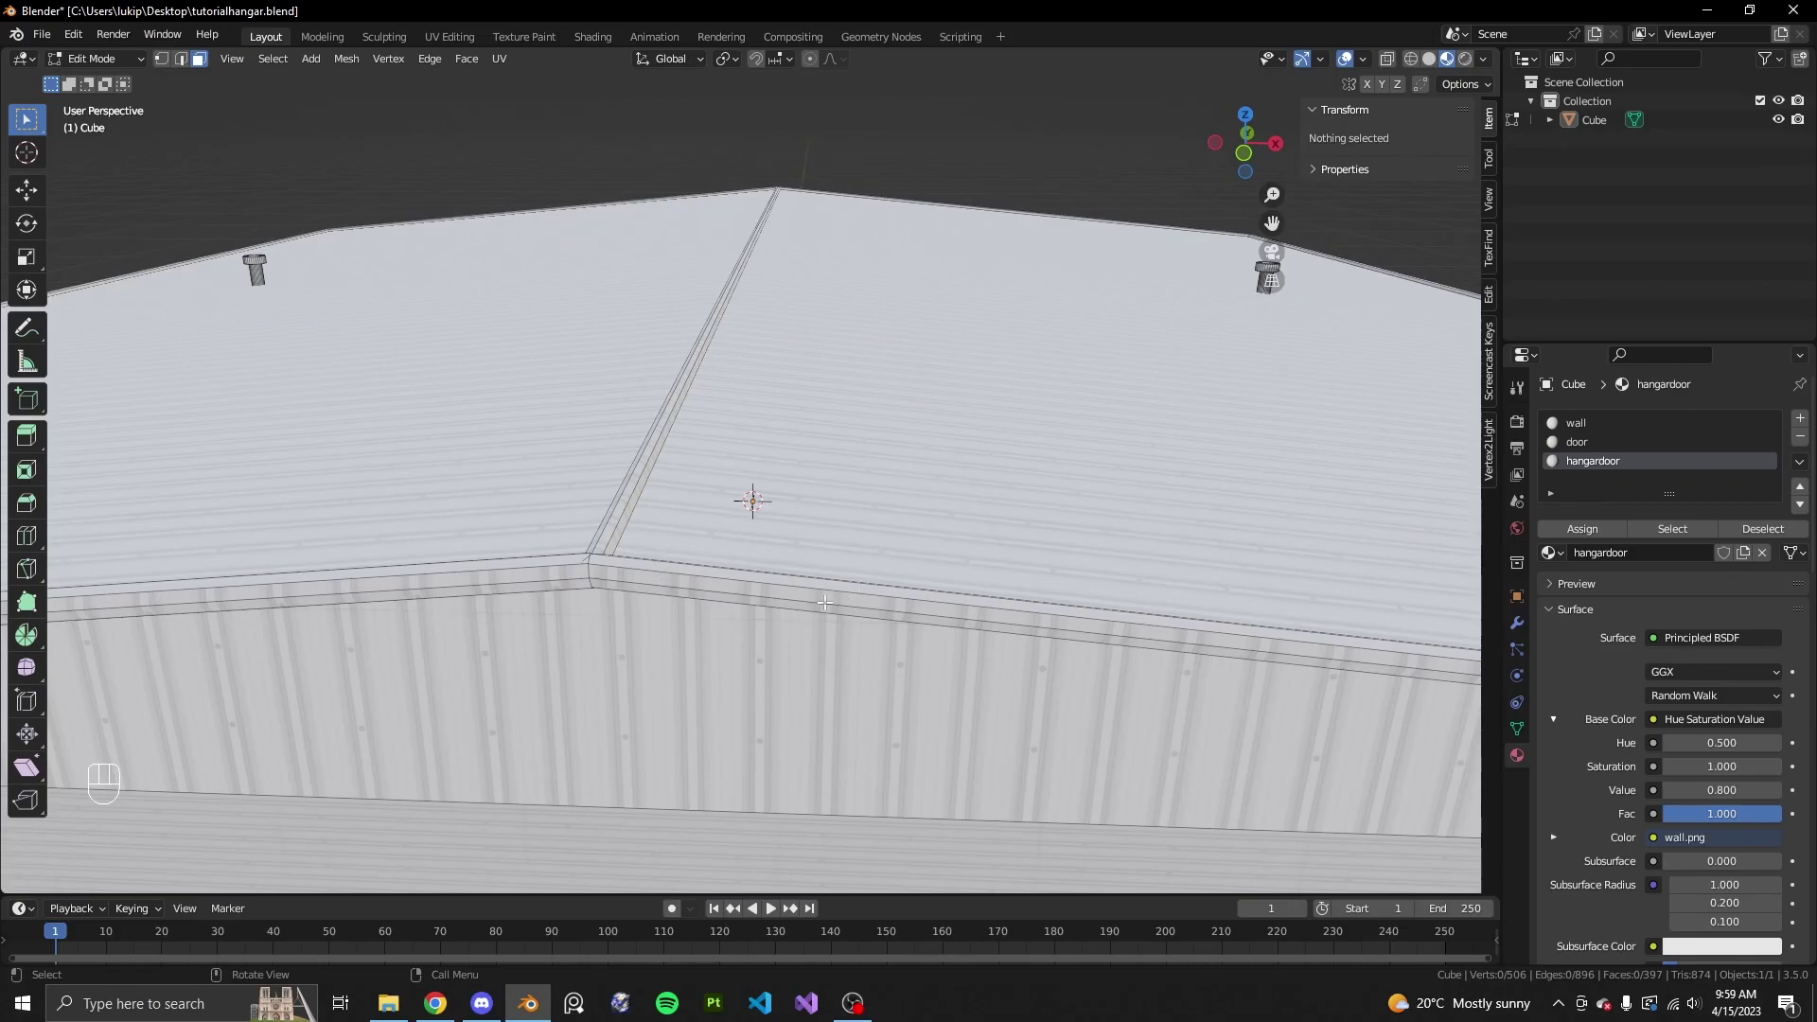
scroll(1159, 647, down, 3)
middle_drag(1159, 647, 1042, 613)
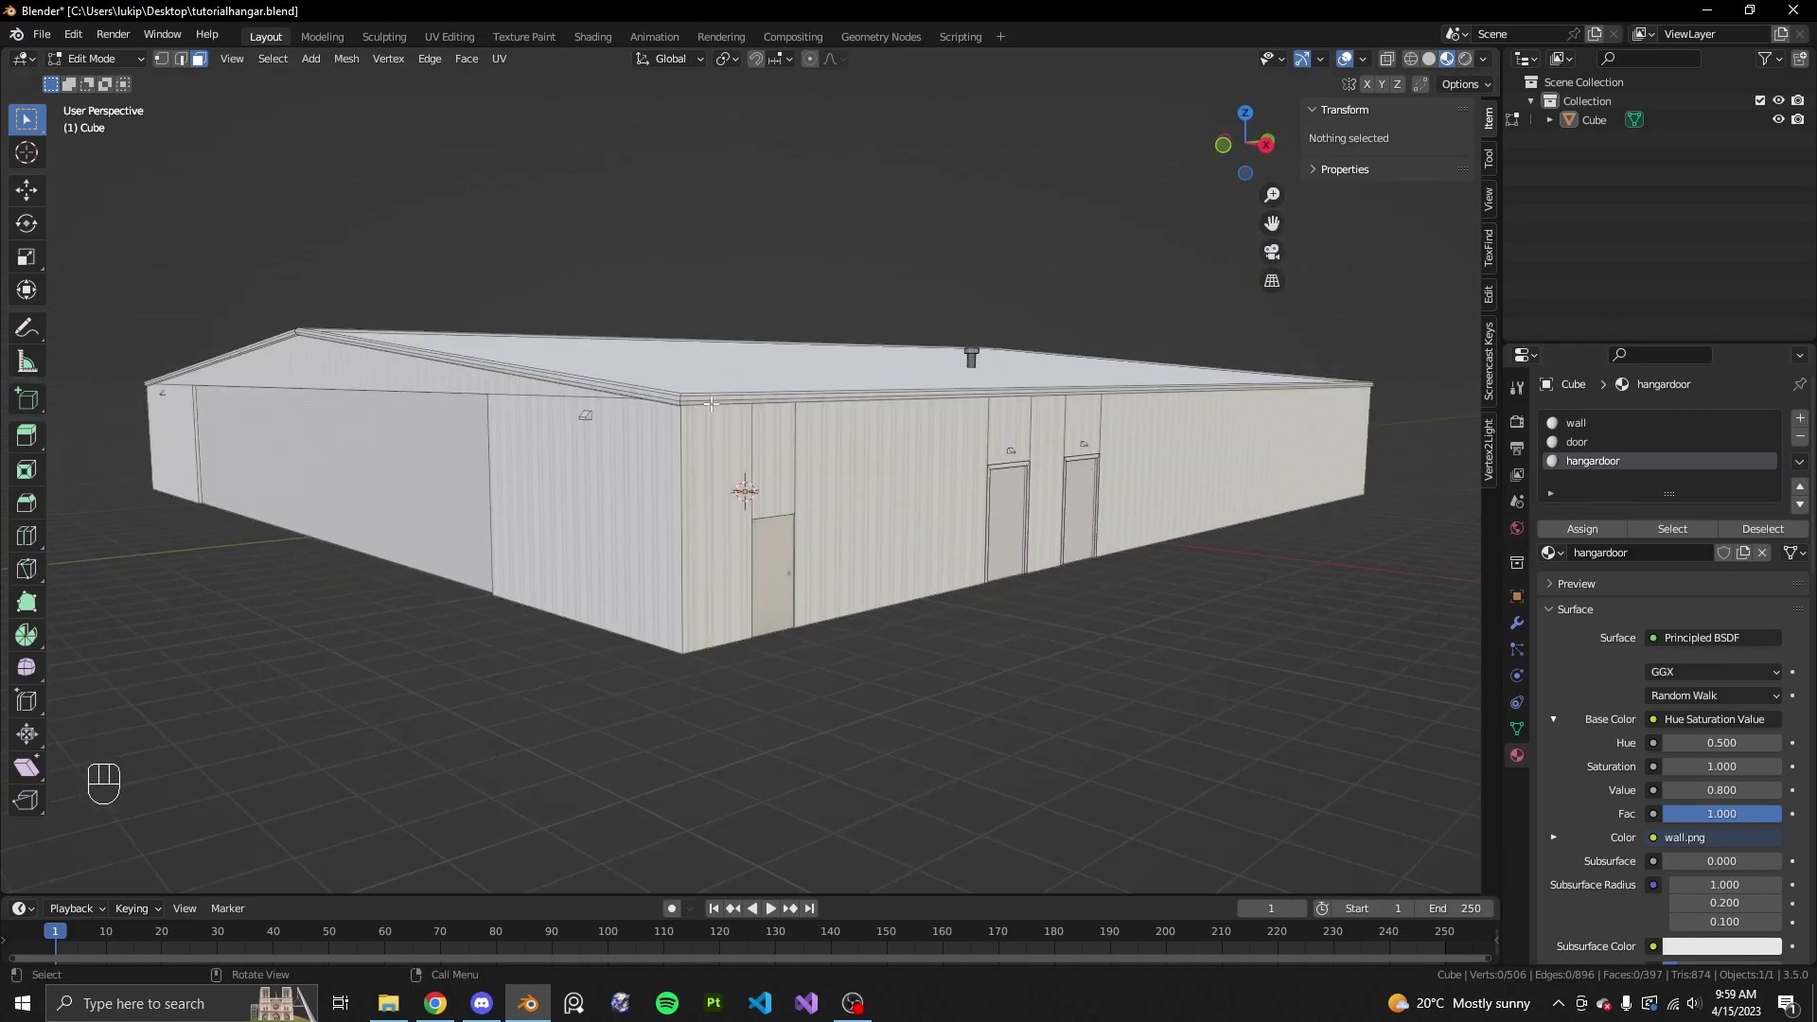
scroll(727, 402, up, 3)
scroll(764, 371, down, 3)
scroll(764, 371, up, 3)
middle_drag(764, 371, 1099, 686)
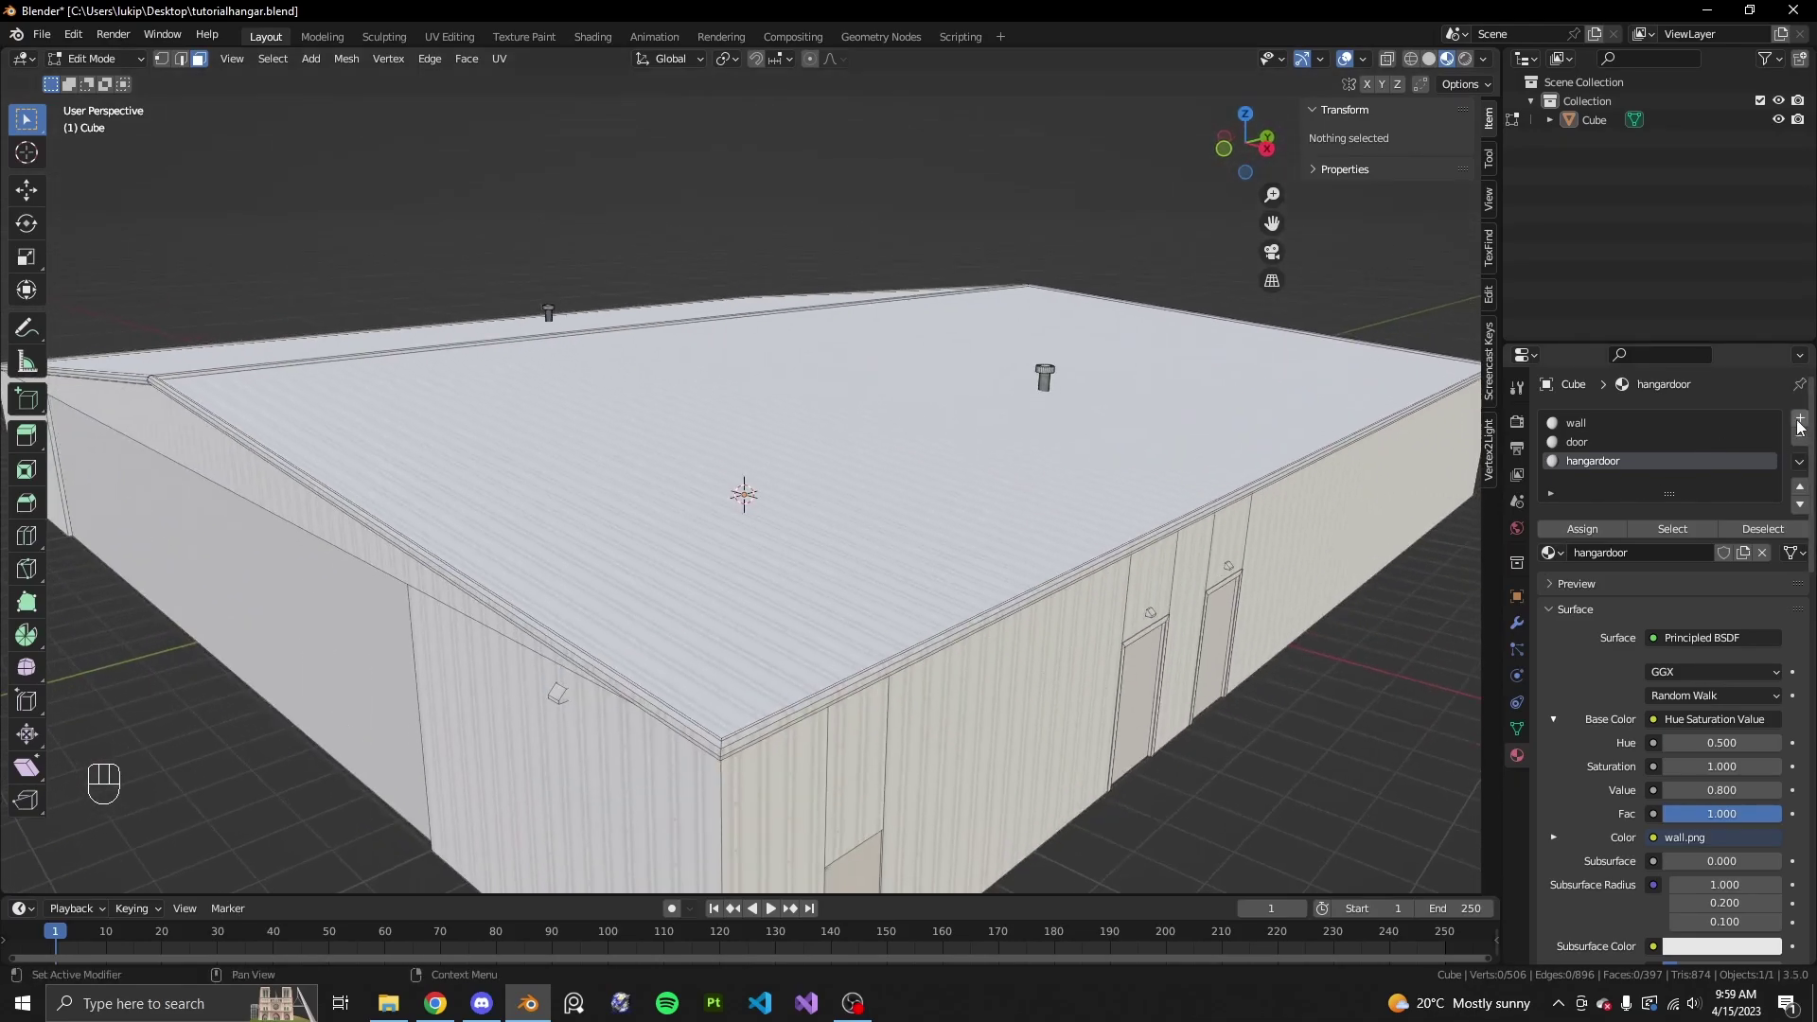
- Add a fourth material to the hangar and name it gutter/grey
click(1800, 417)
click(1629, 559)
double_click(1631, 559)
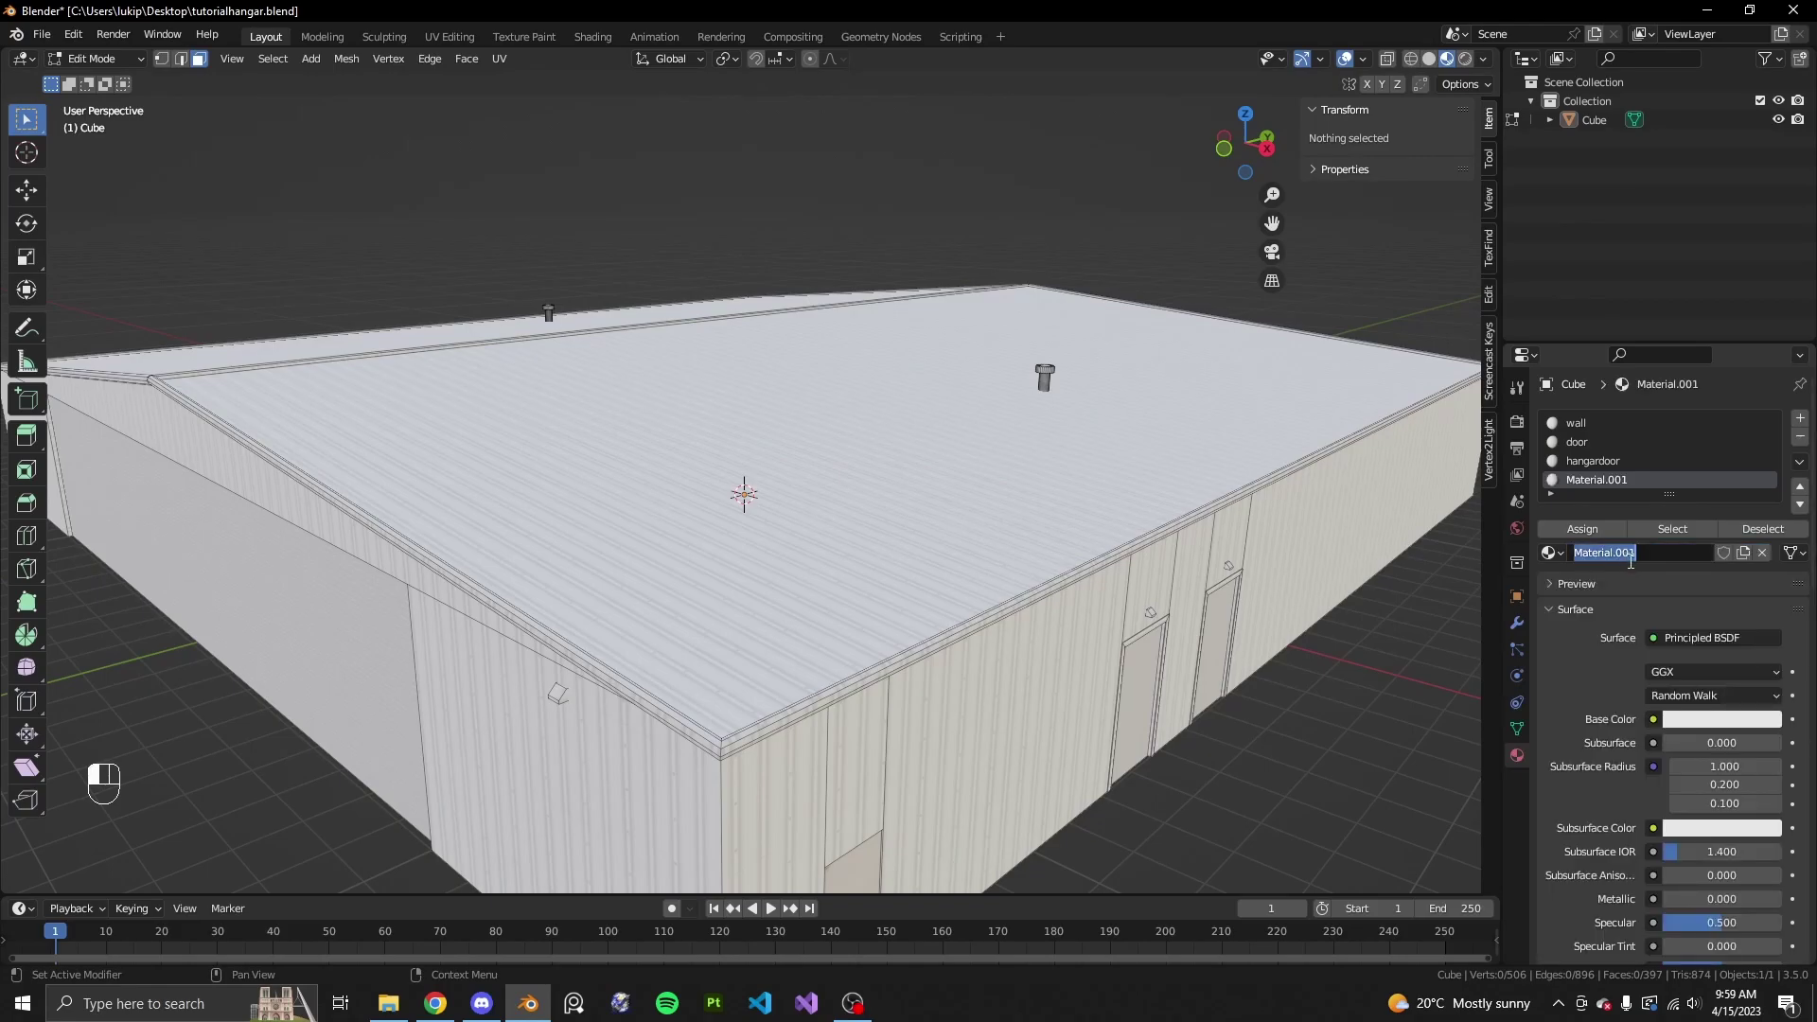
text(gutter/grey)
key(Return)
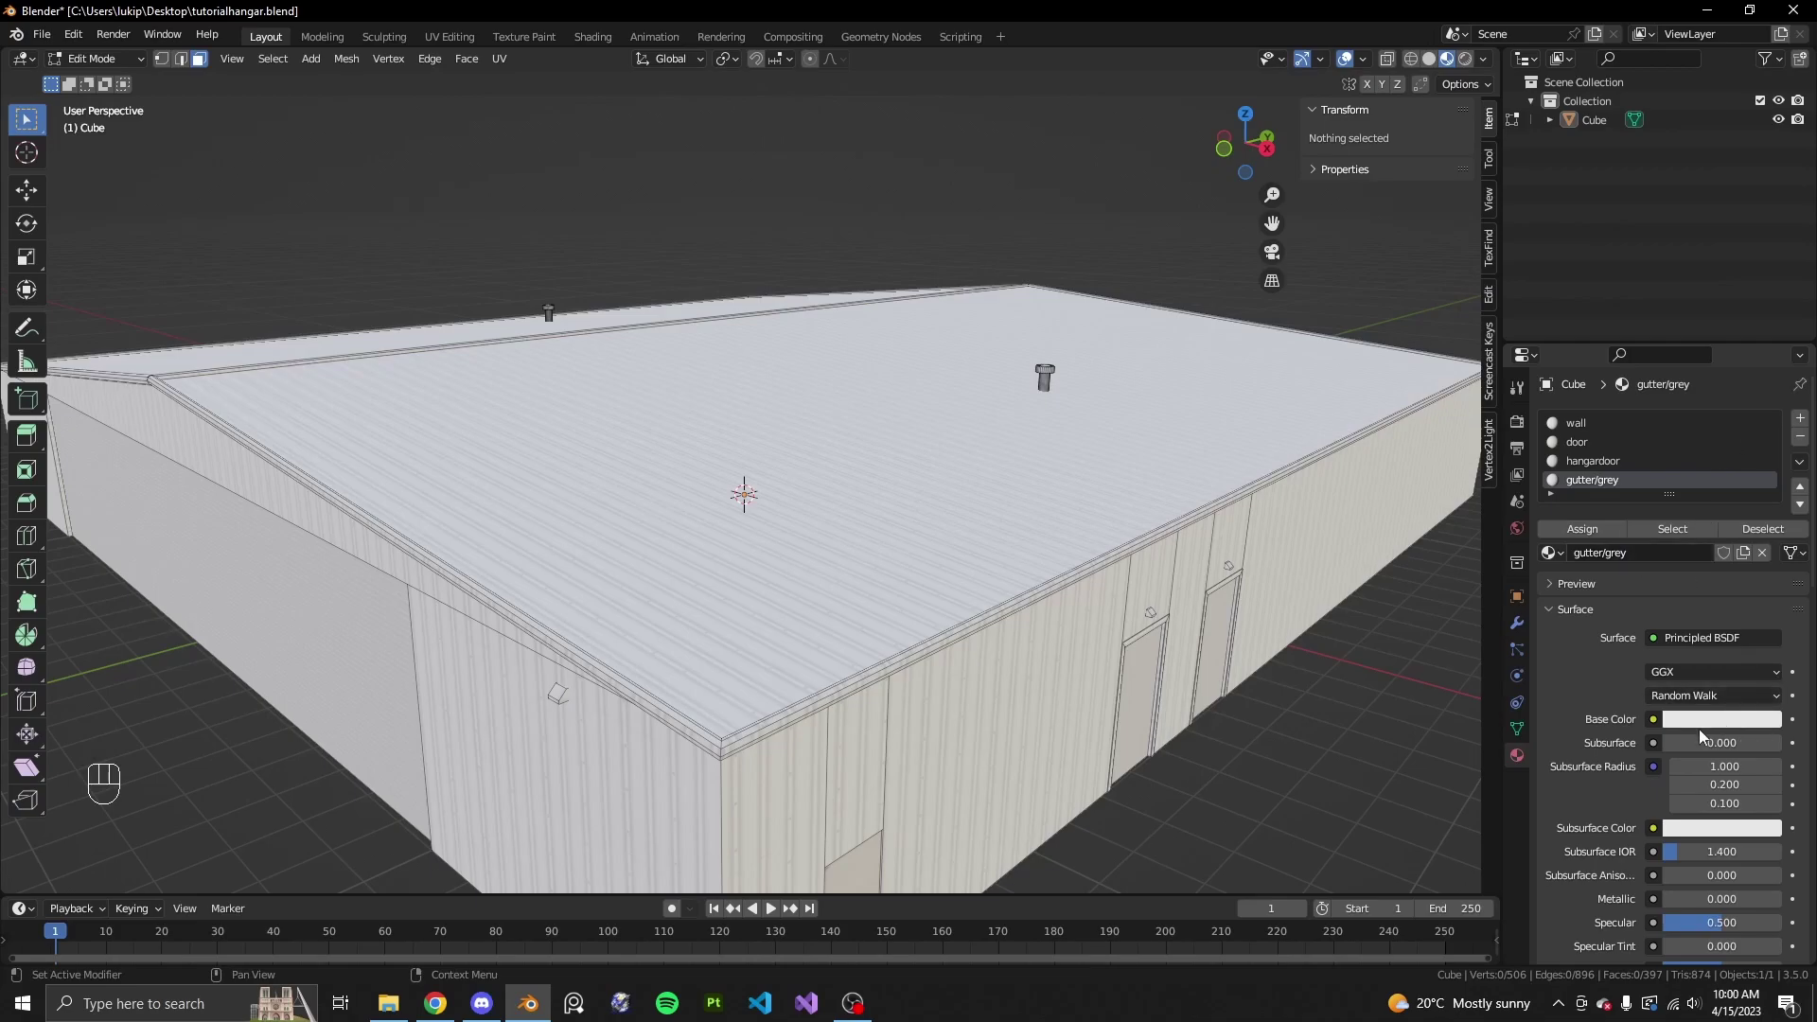
- Select all the linked trim geometry along the roof's outer edges and ridge
scroll(721, 746, up, 4)
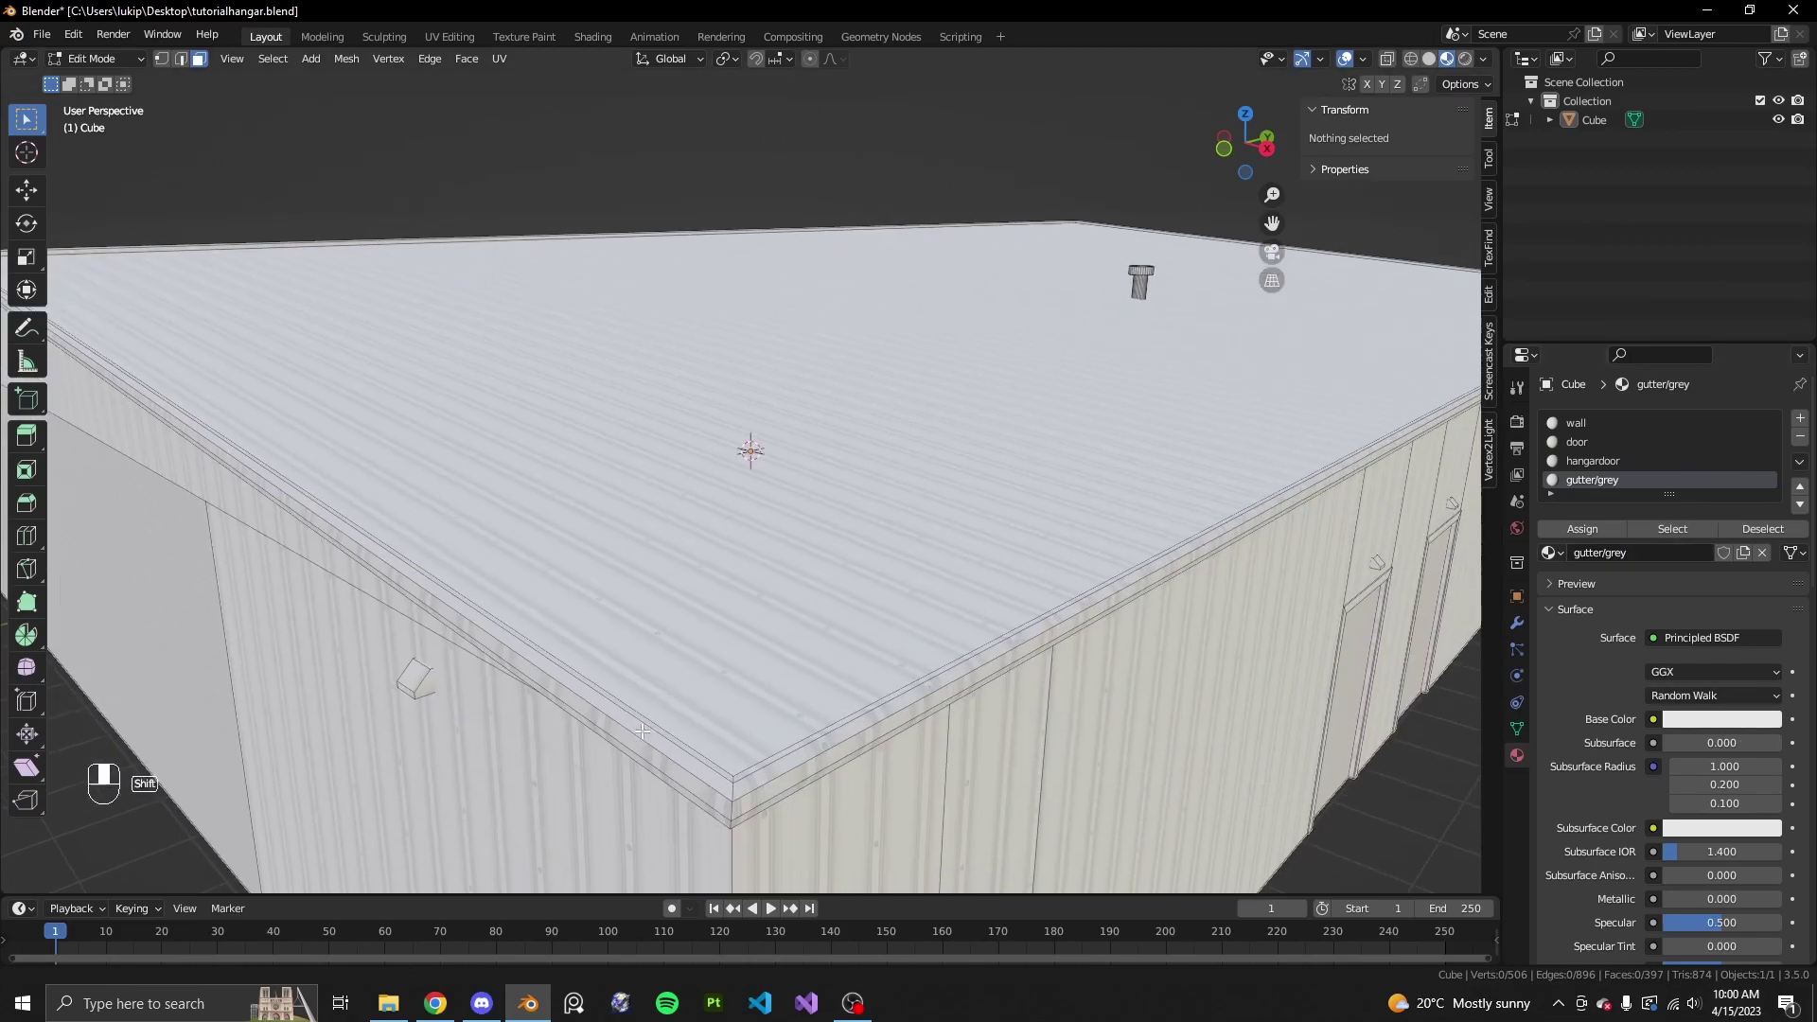
key(l)
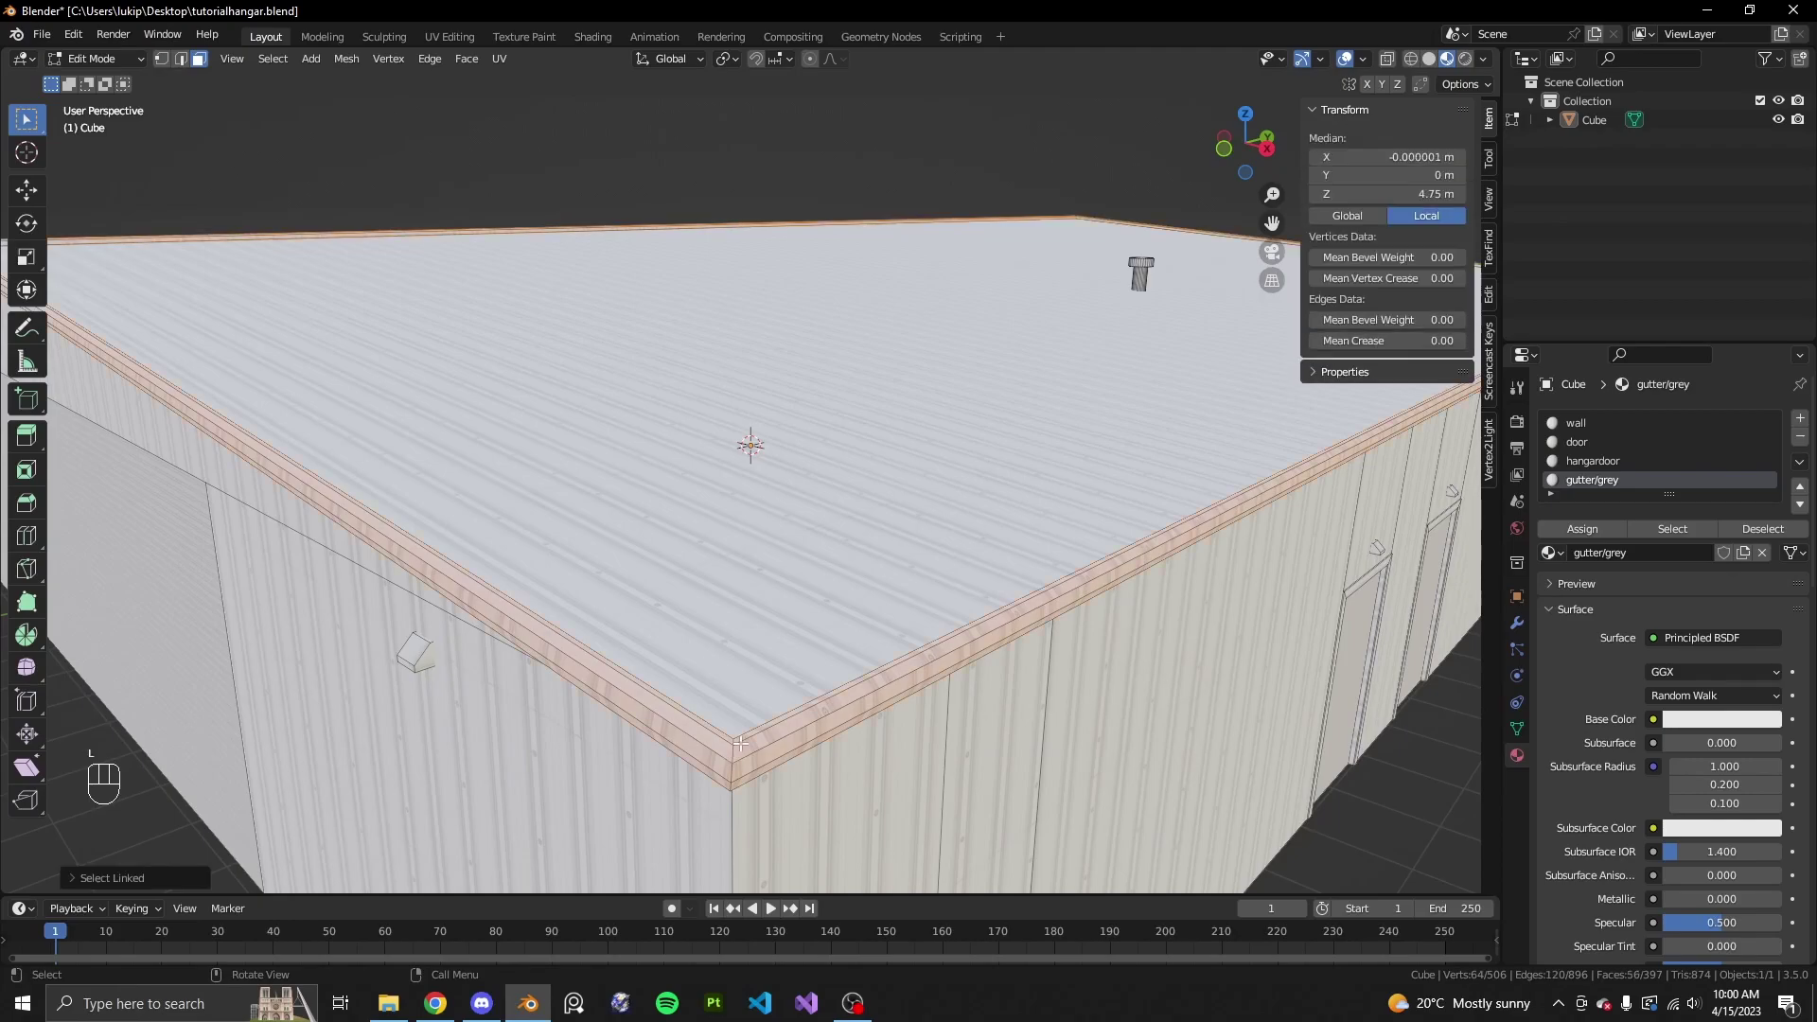
scroll(757, 719, down, 5)
middle_drag(937, 616, 905, 663)
scroll(992, 560, up, 5)
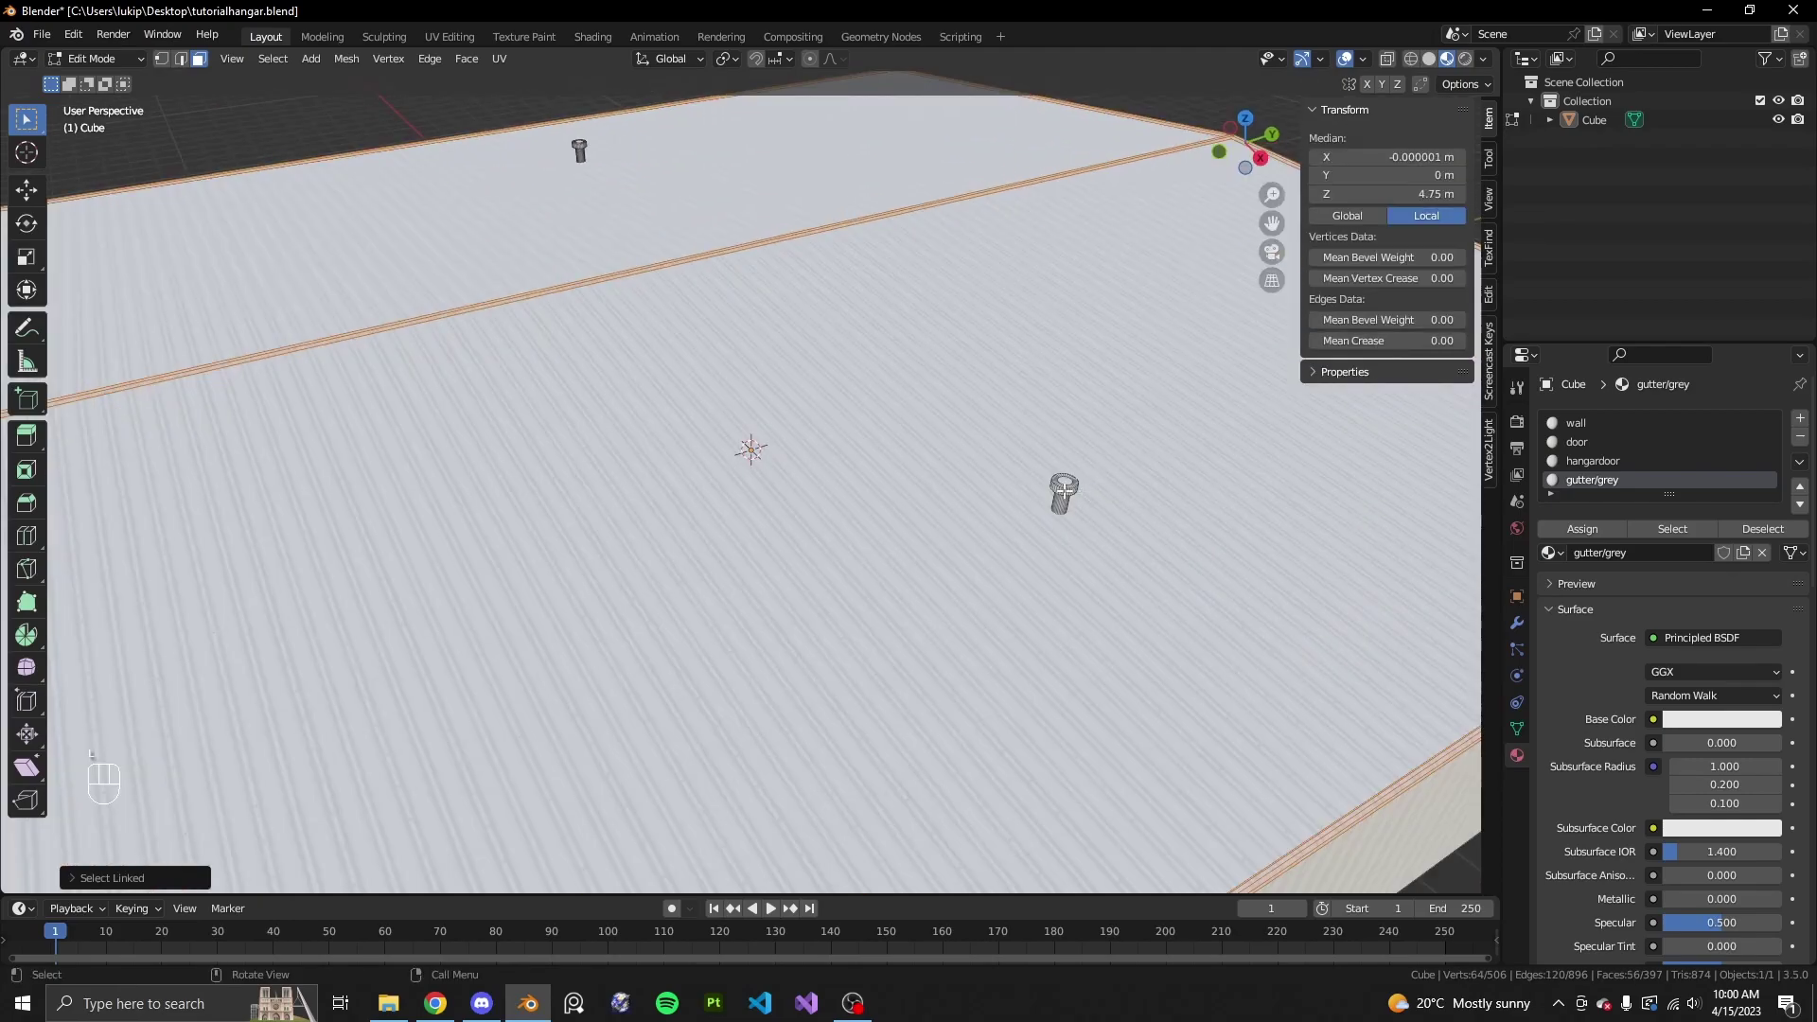
- Add the two roof vents to the trim selection and assign the gutter/grey material to all of it
scroll(1064, 490, up, 2)
key(l)
key(ctrl+z)
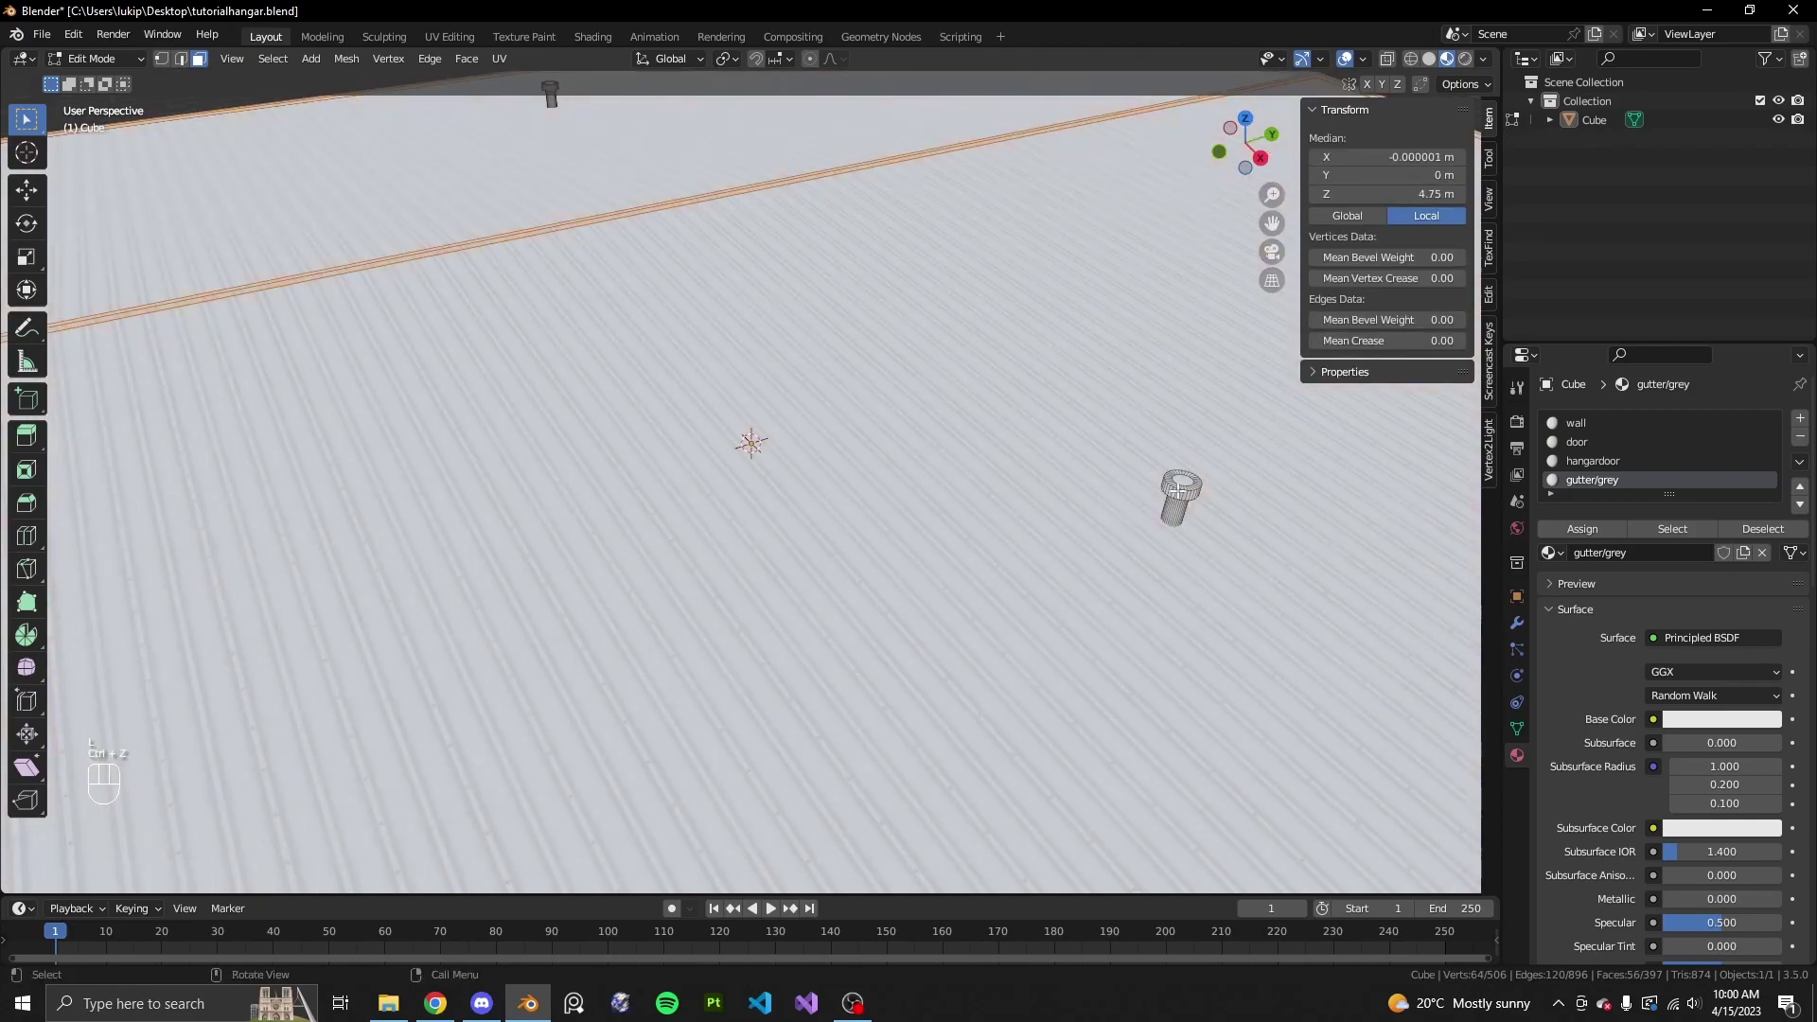
key(l)
scroll(1155, 494, down, 5)
middle_drag(805, 511, 1089, 537)
scroll(613, 566, up, 5)
key(l)
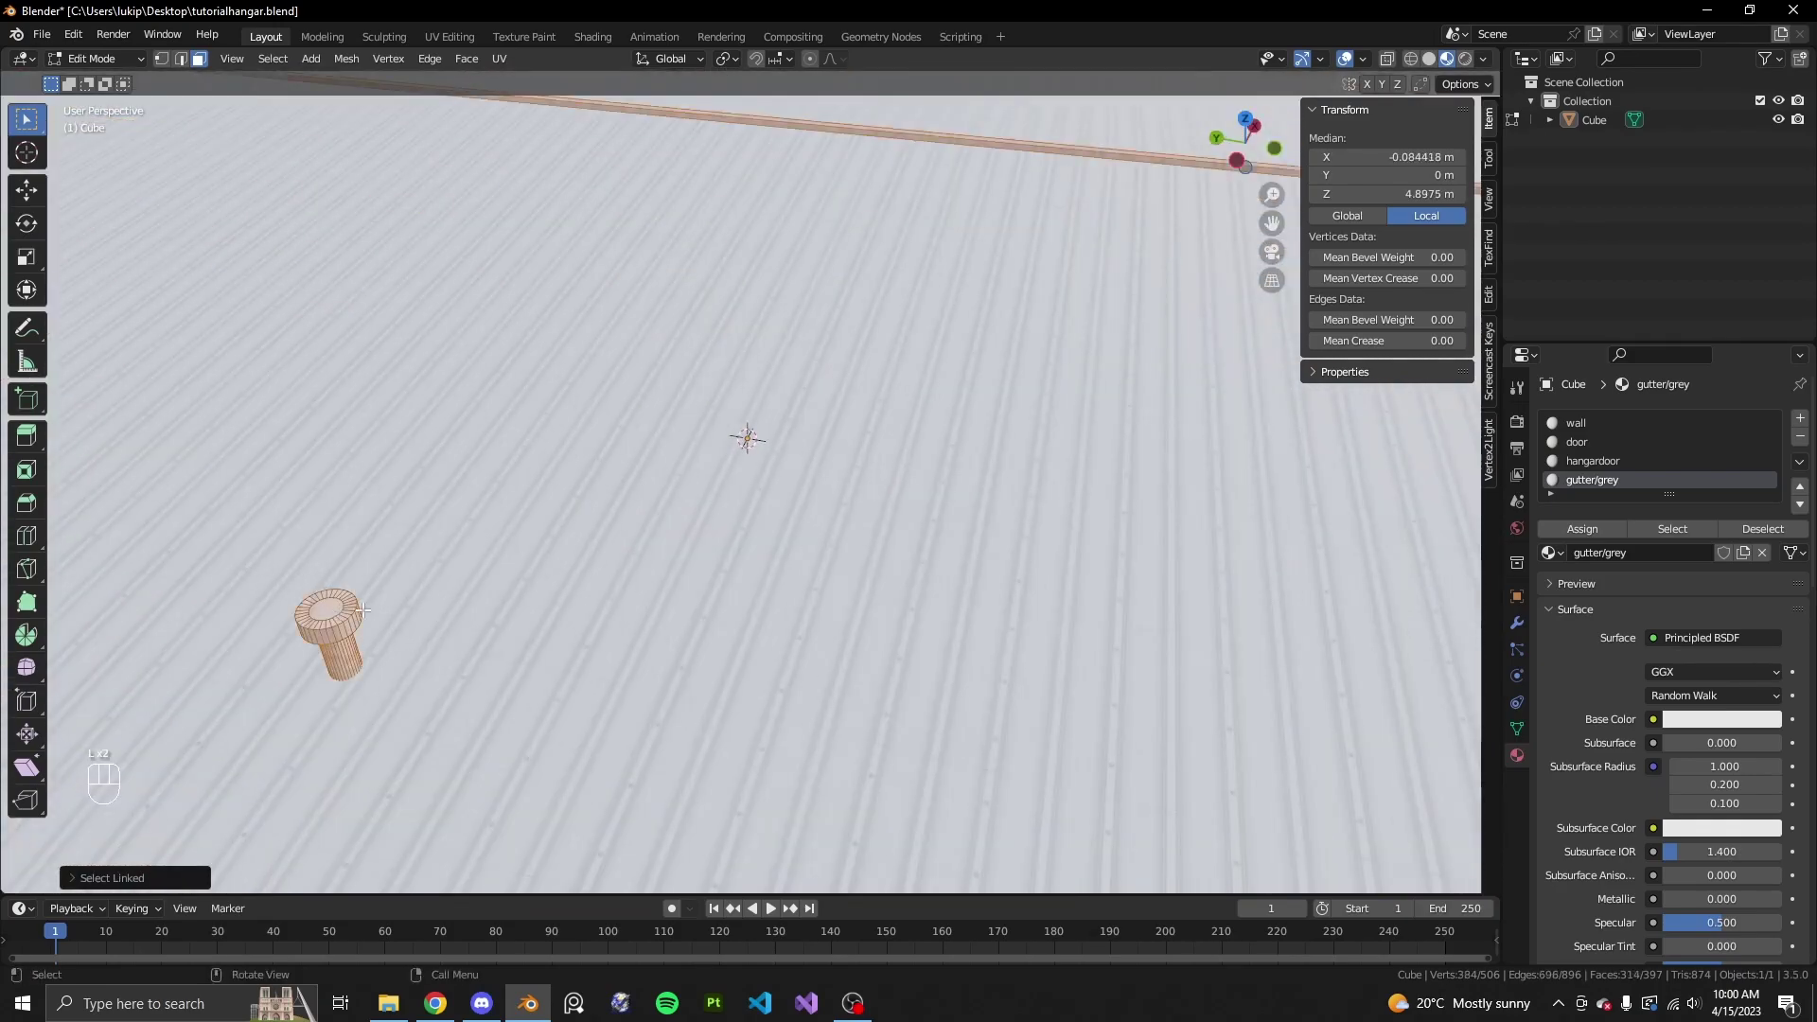
scroll(352, 632, down, 5)
middle_drag(747, 454, 776, 492)
scroll(776, 492, up, 2)
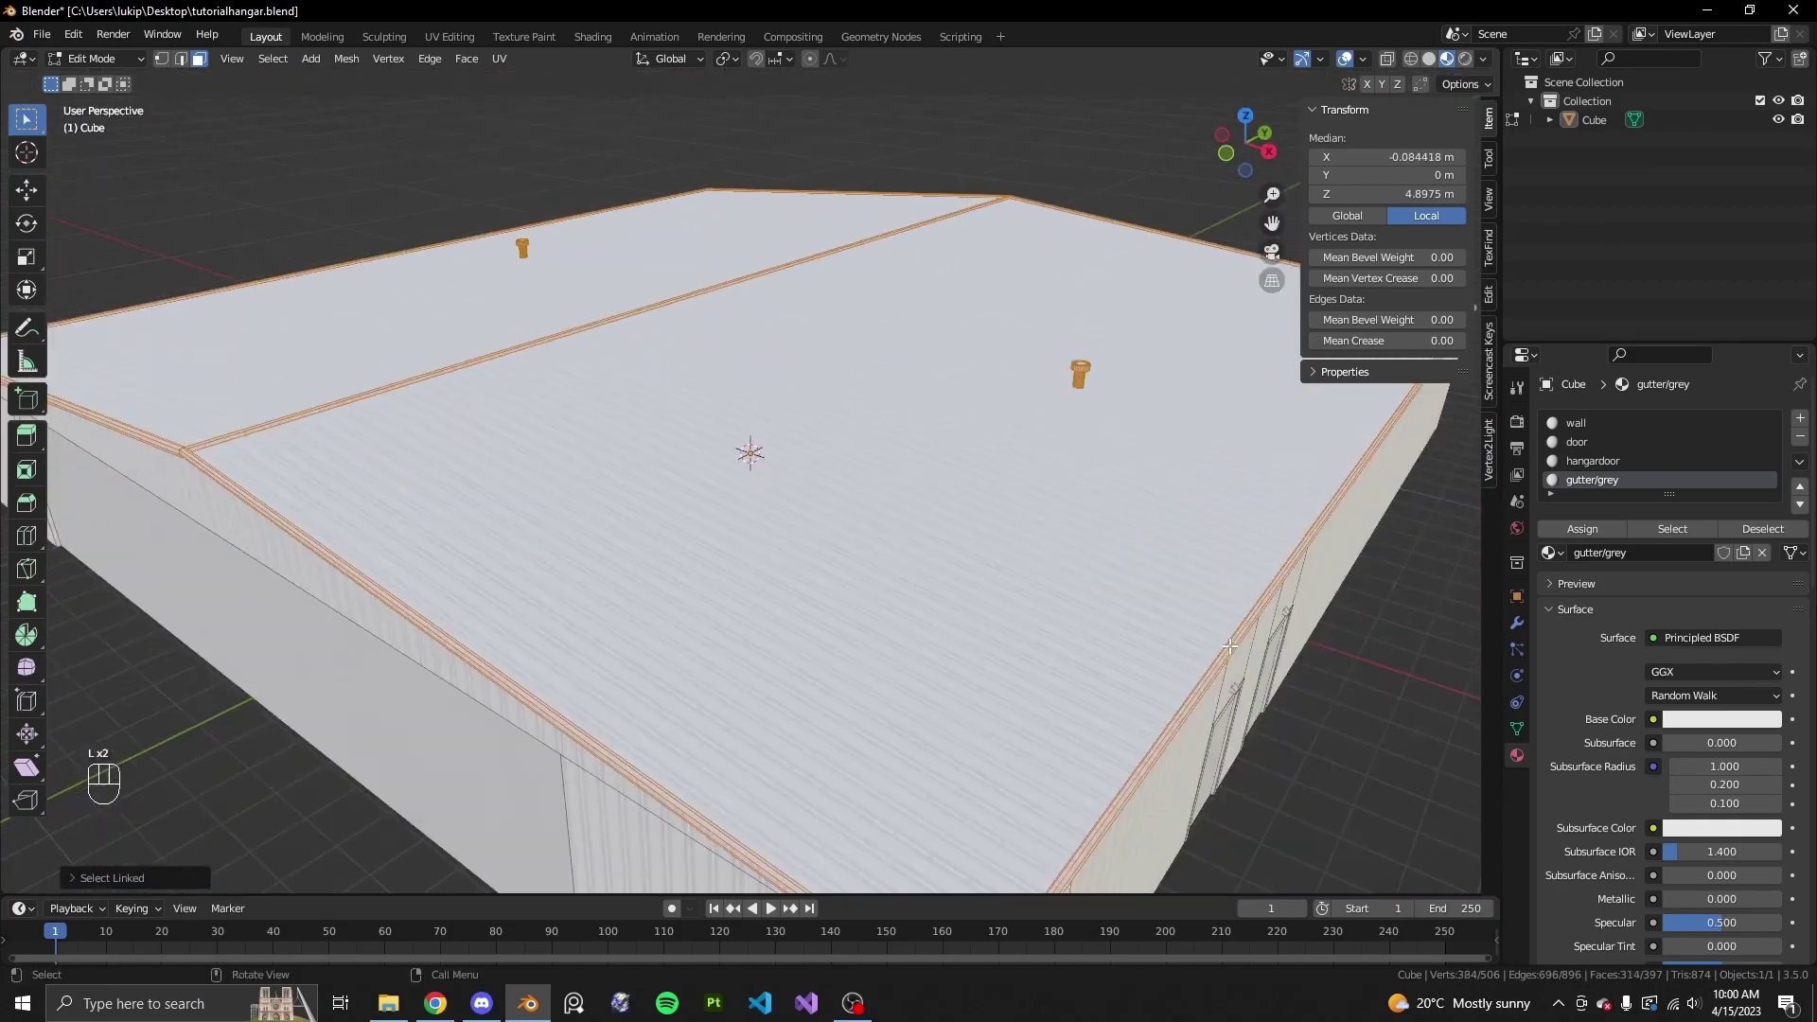
click(1596, 528)
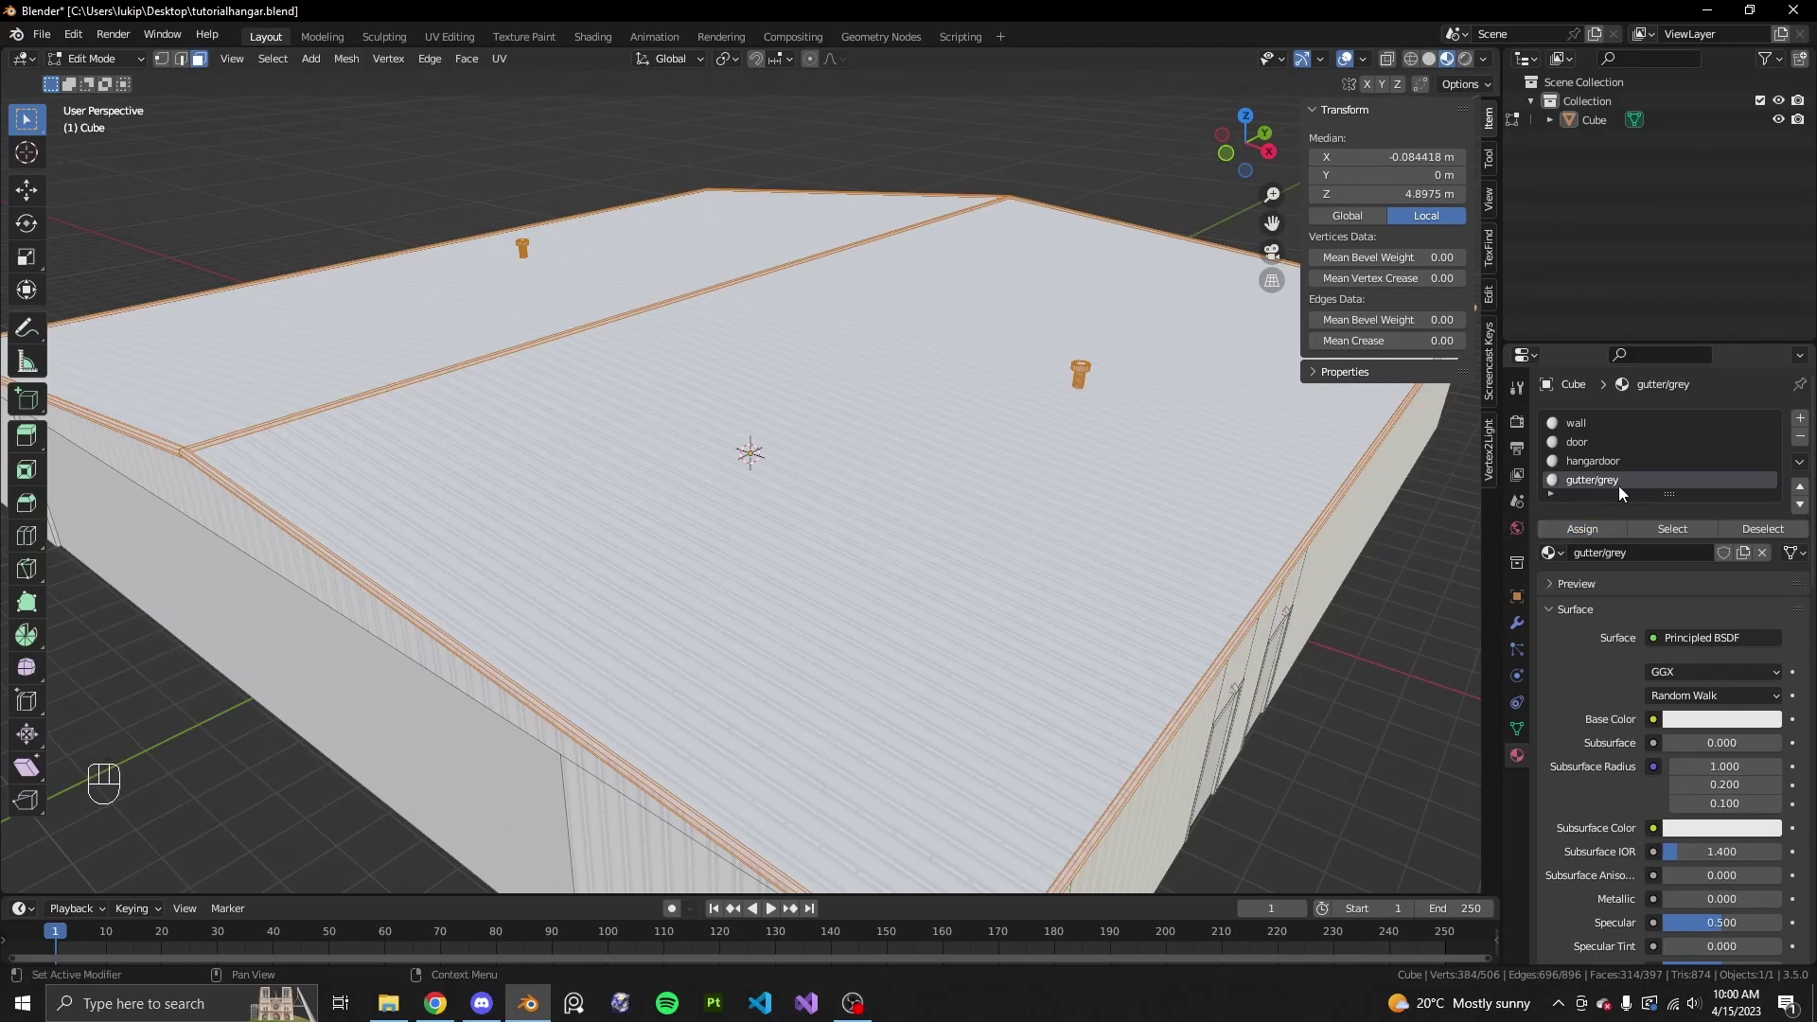
- Darken the gutter/grey base color to a value of 0.142 and check the trim in Object Mode
click(1715, 721)
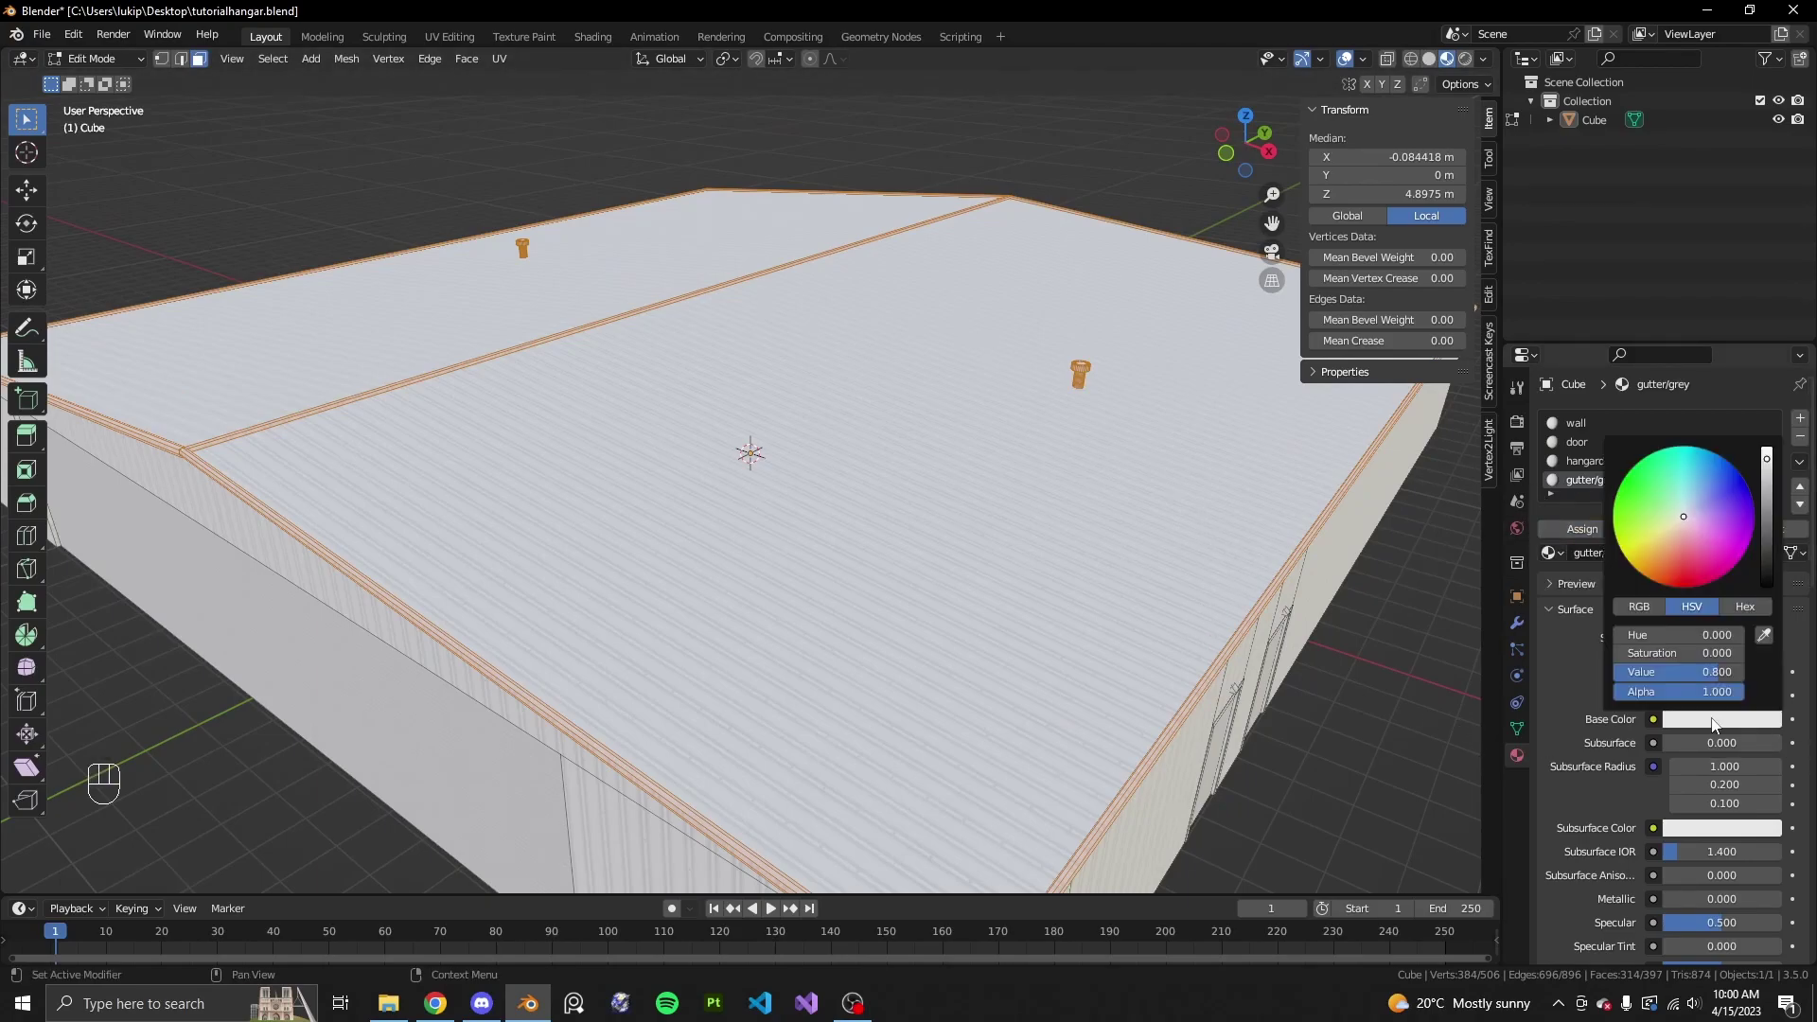
middle_drag(1367, 708, 1089, 747)
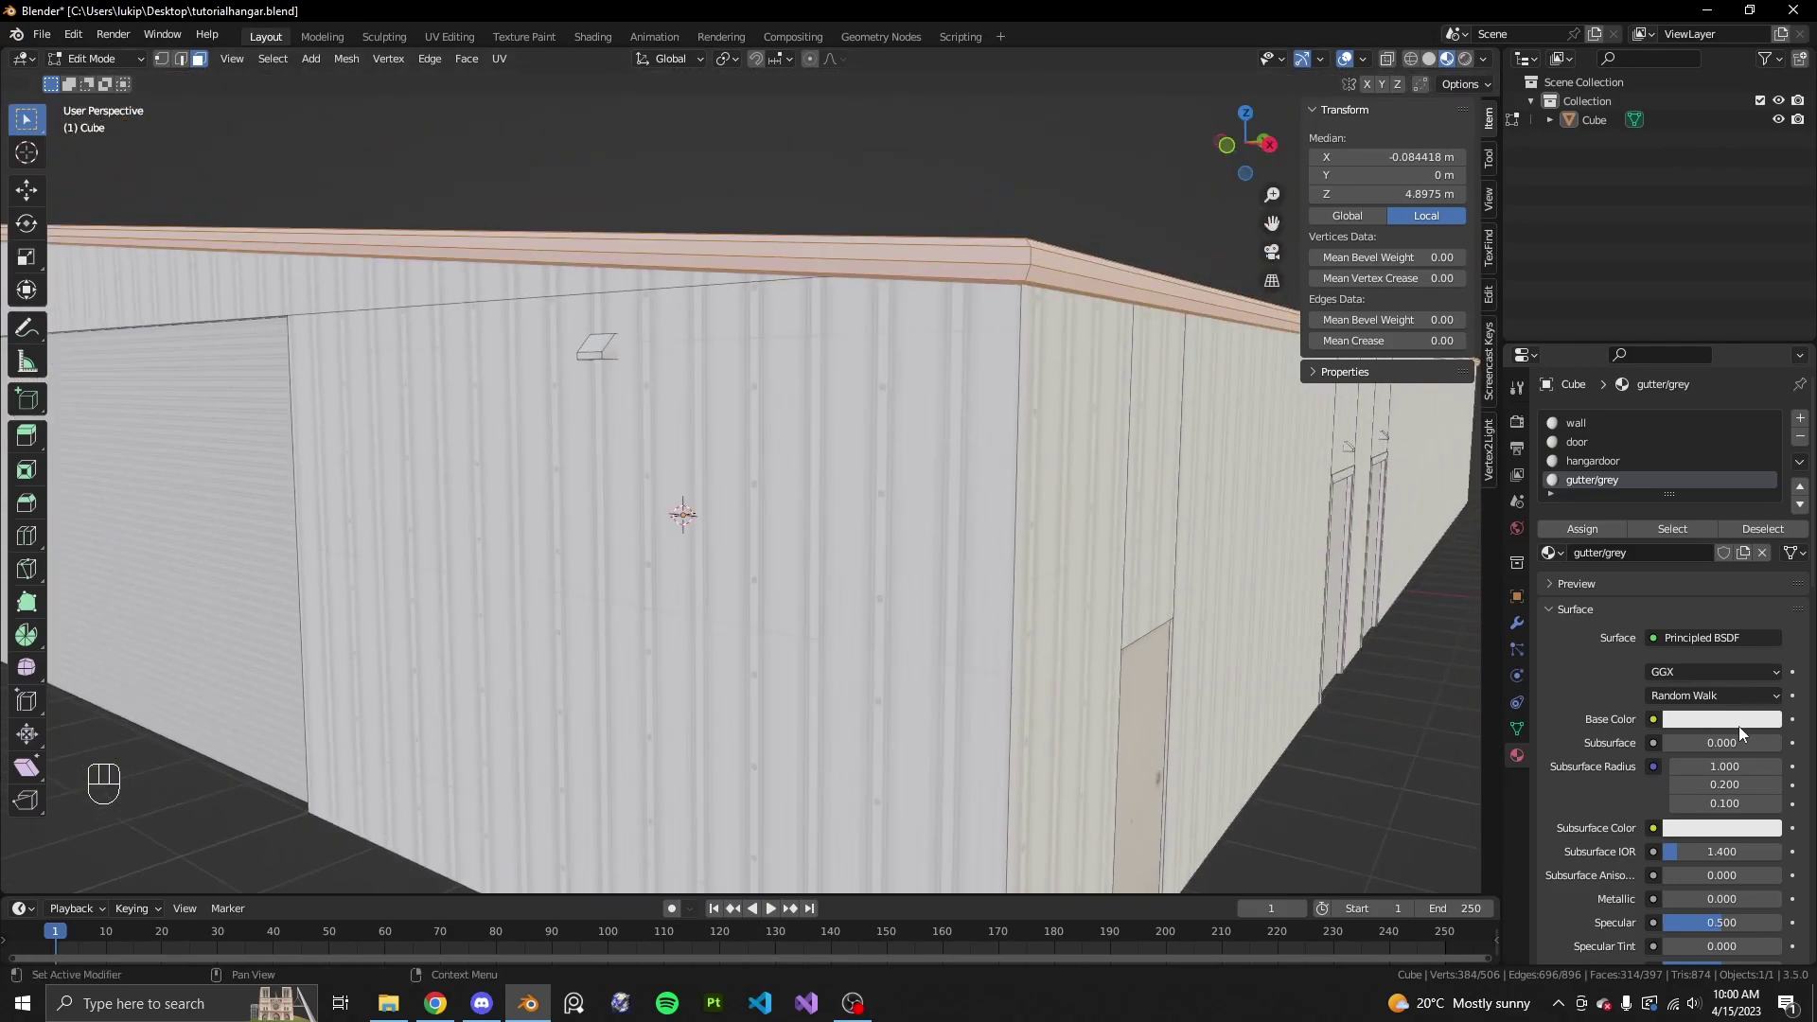
click(1694, 726)
drag(1766, 454, 1766, 524)
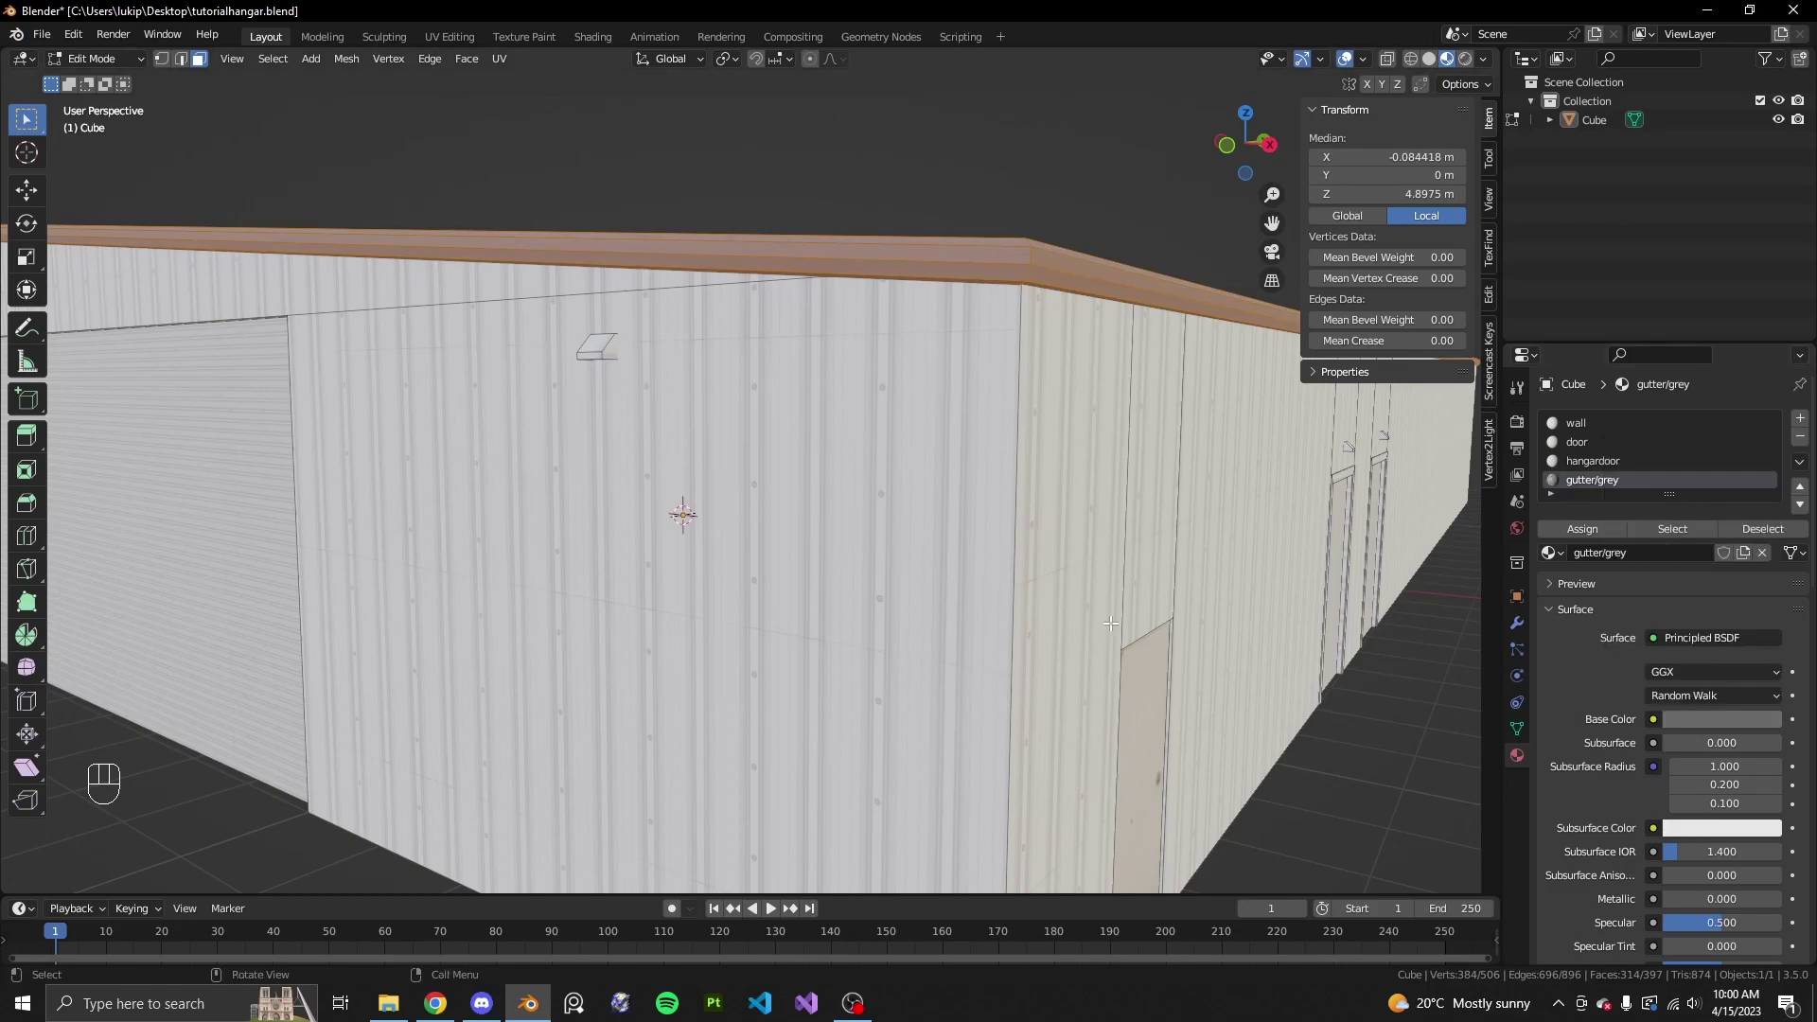
key(Tab)
scroll(1041, 644, down, 8)
middle_drag(1041, 644, 1132, 679)
scroll(1178, 707, up, 5)
key(Tab)
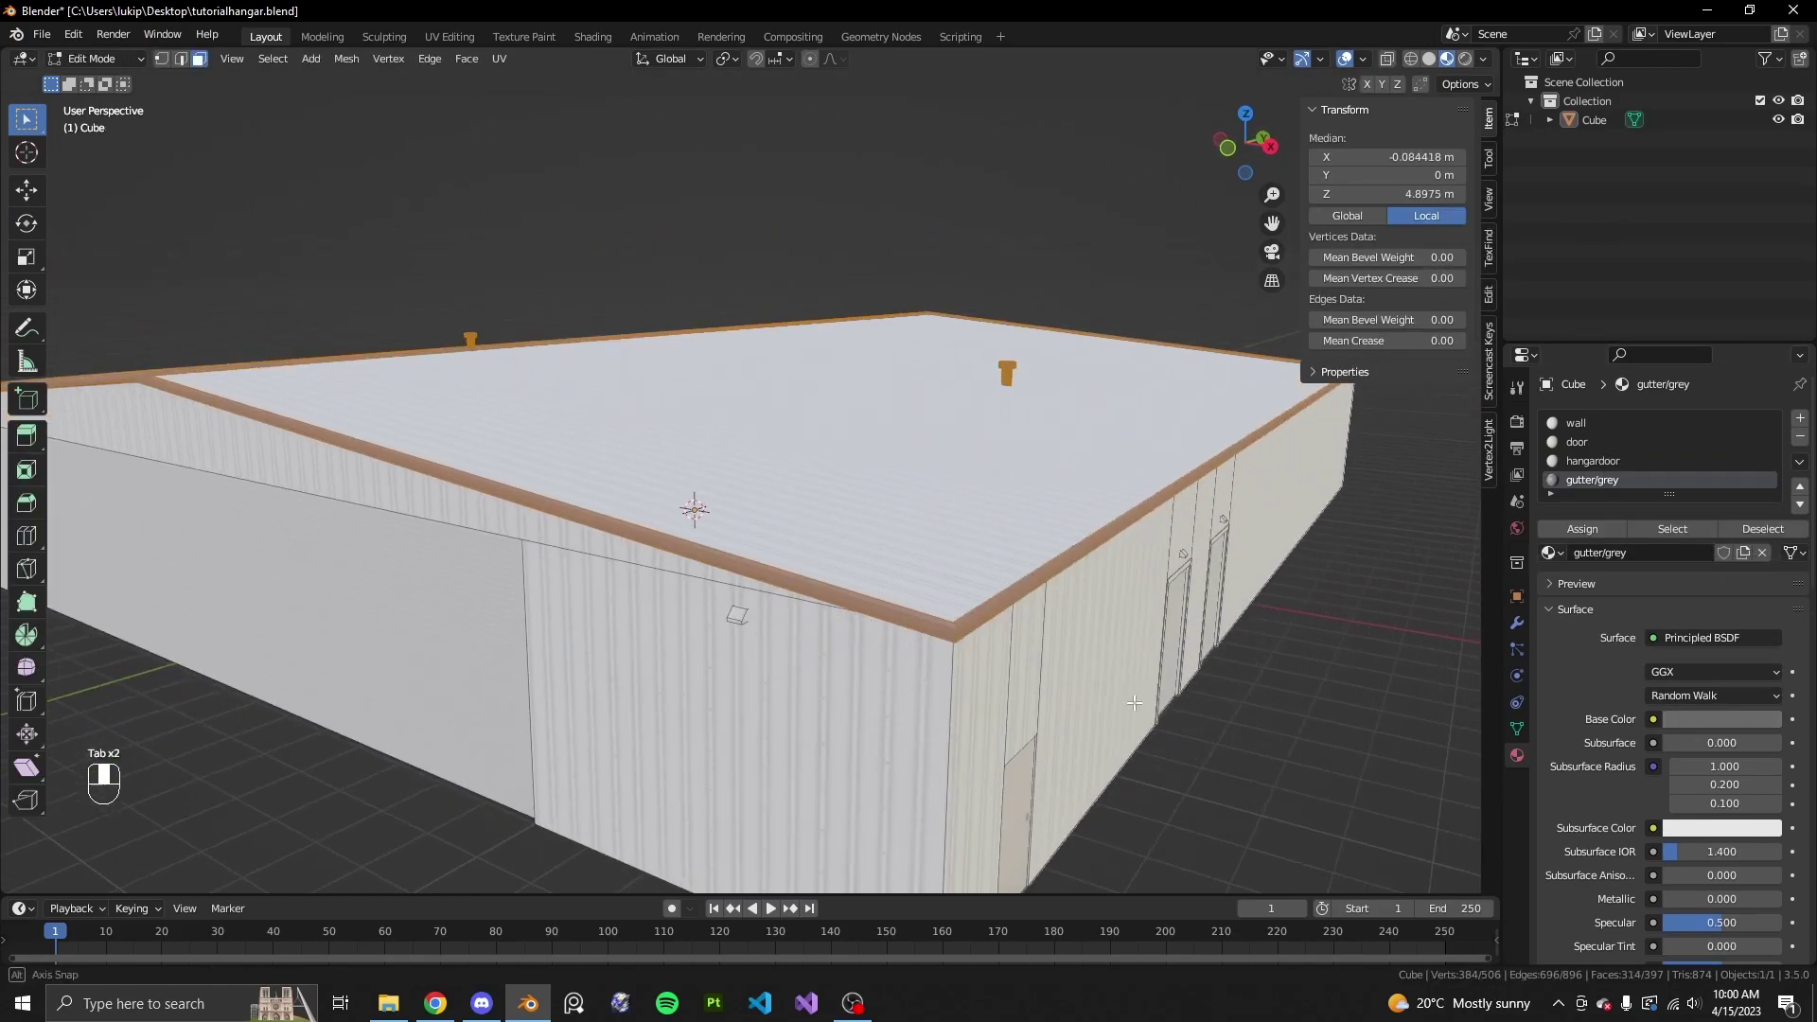
- Lighten the gutter/grey base color to a medium grey and check the hangar in Object Mode
click(1720, 719)
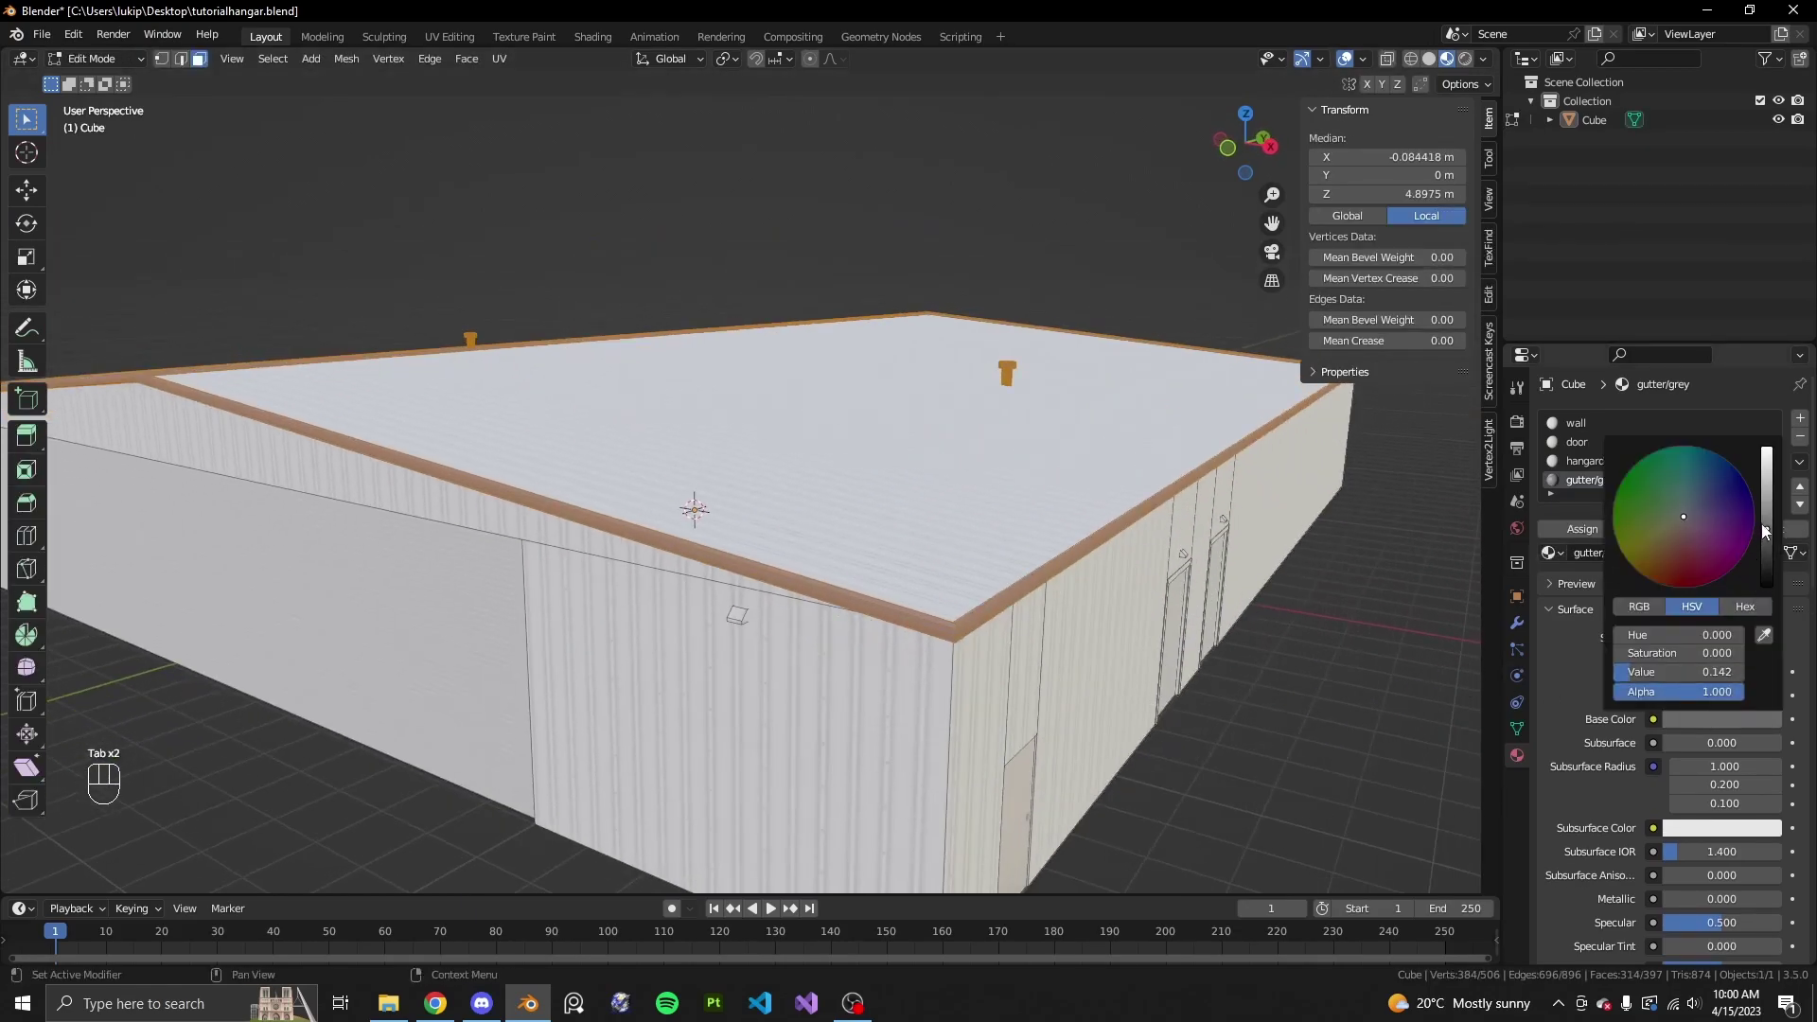
drag(1768, 535, 1766, 512)
key(Tab)
scroll(1285, 740, down, 6)
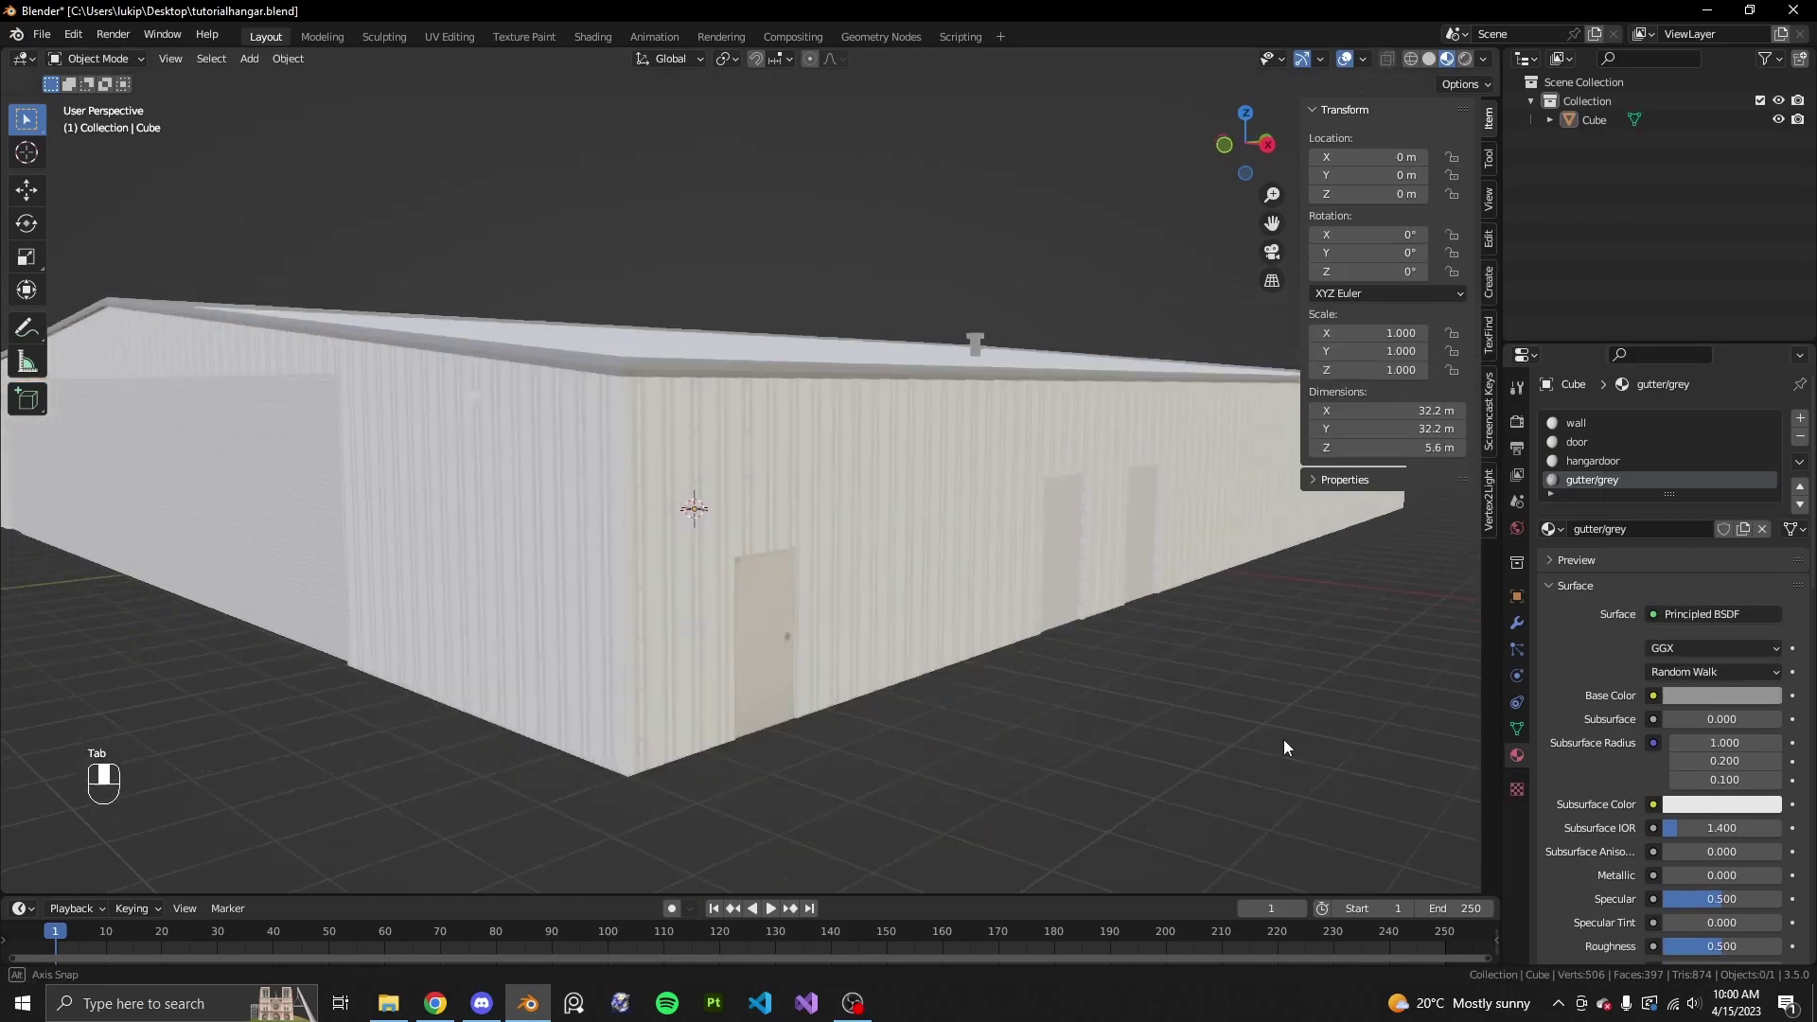
middle_drag(932, 747, 776, 701)
- Clear the selection in Edit Mode, pick single hangar faces, and make the wall material slot active
key(Tab)
key(alt+a)
click(858, 812)
scroll(894, 815, down, 3)
scroll(894, 814, up, 3)
click(1252, 804)
click(785, 608)
click(1751, 423)
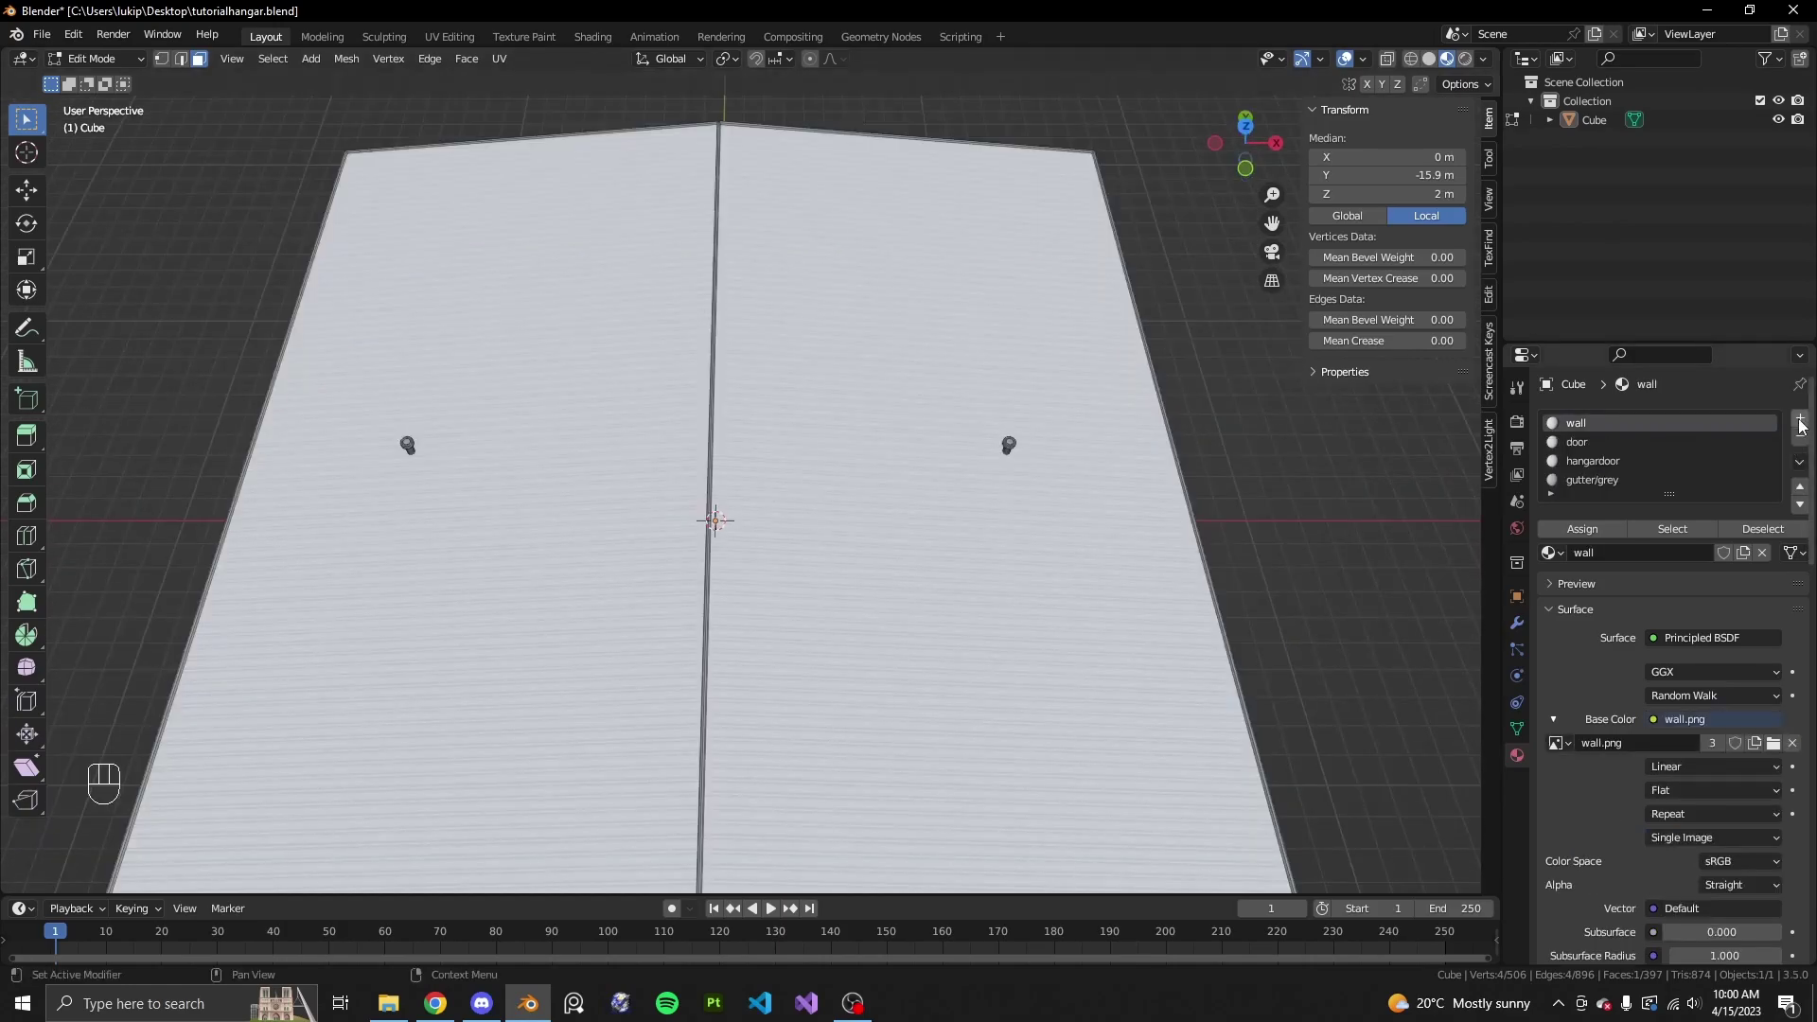
- Add a fifth material slot to the hangar, link the existing wall material to it, and return to Object Mode
click(1801, 420)
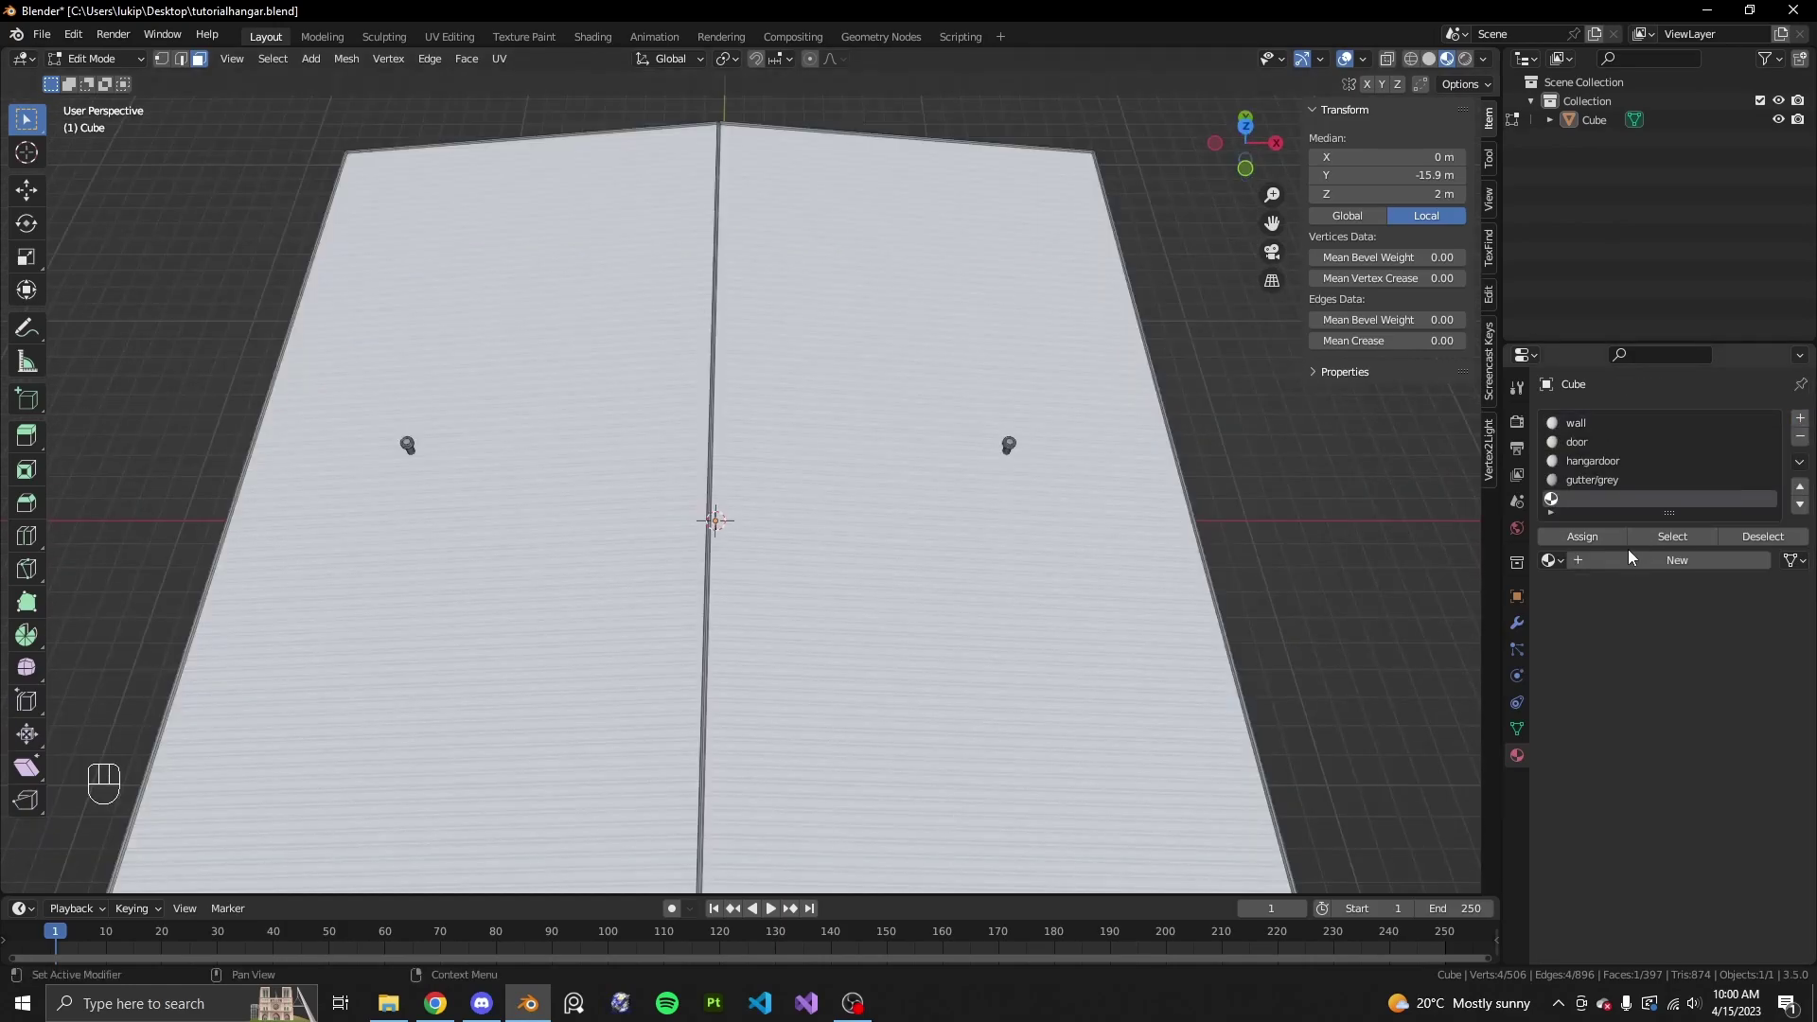
click(1552, 561)
click(1558, 662)
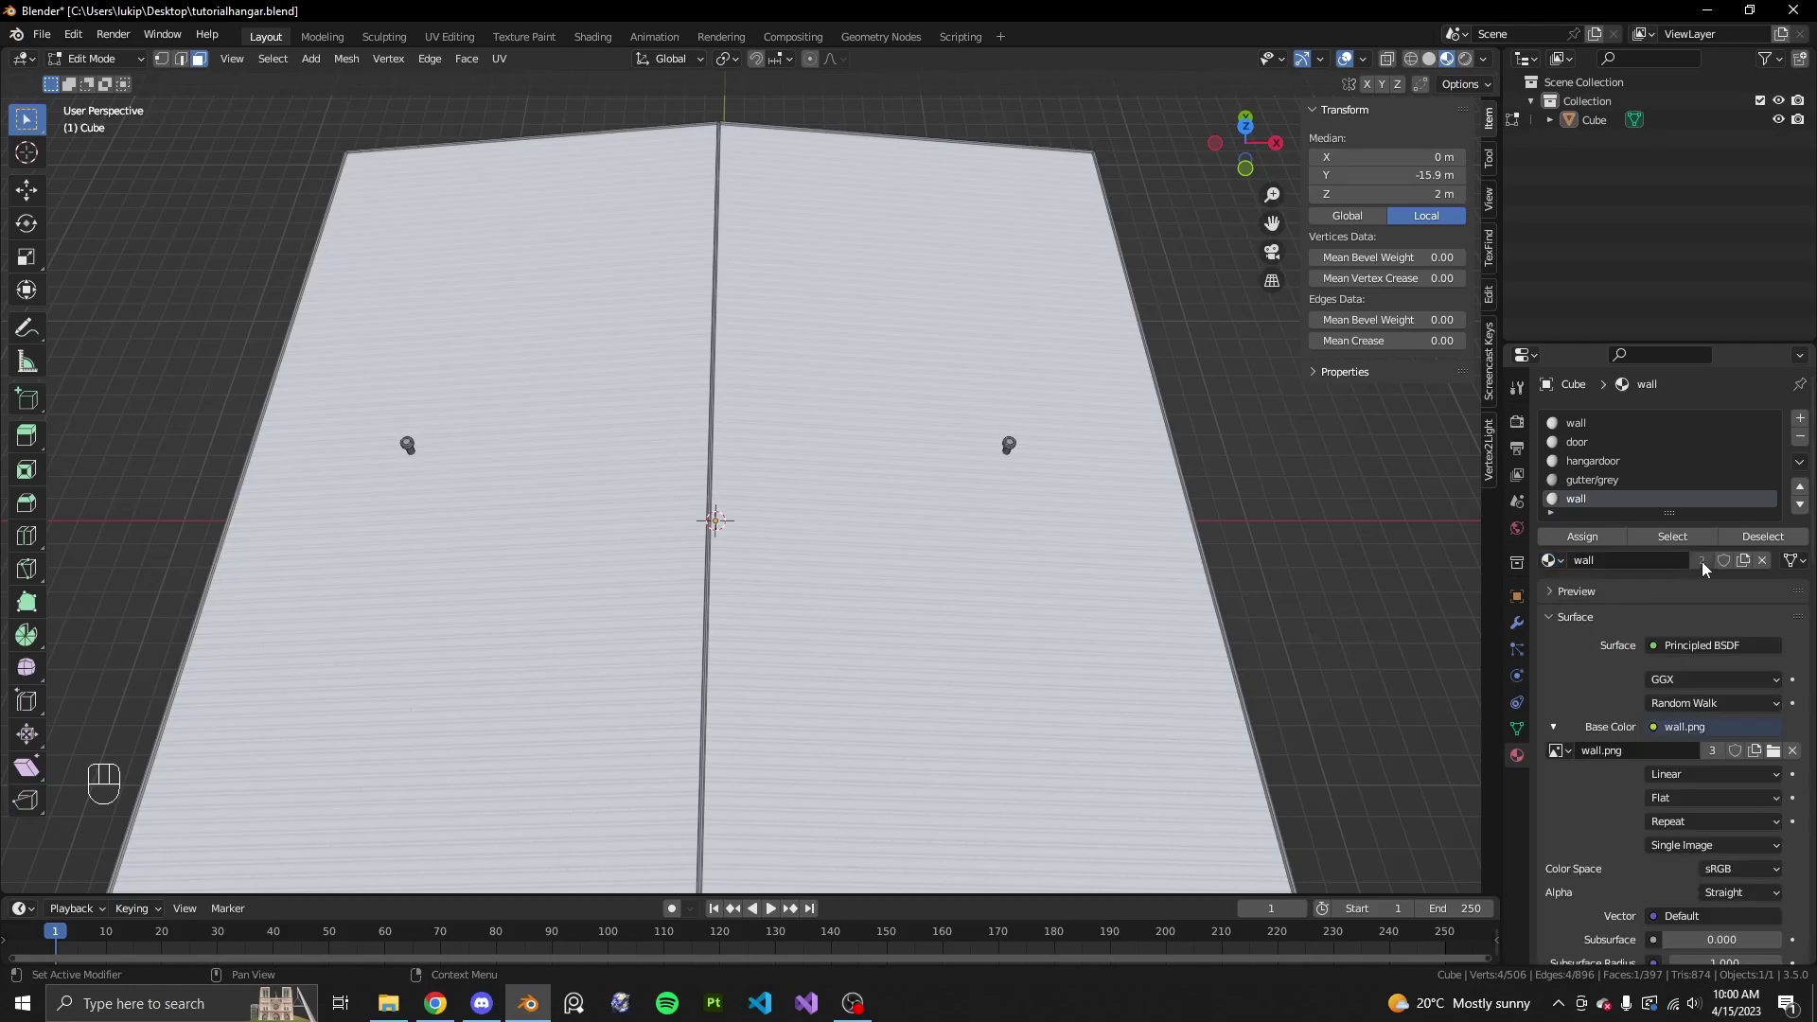
key(Tab)
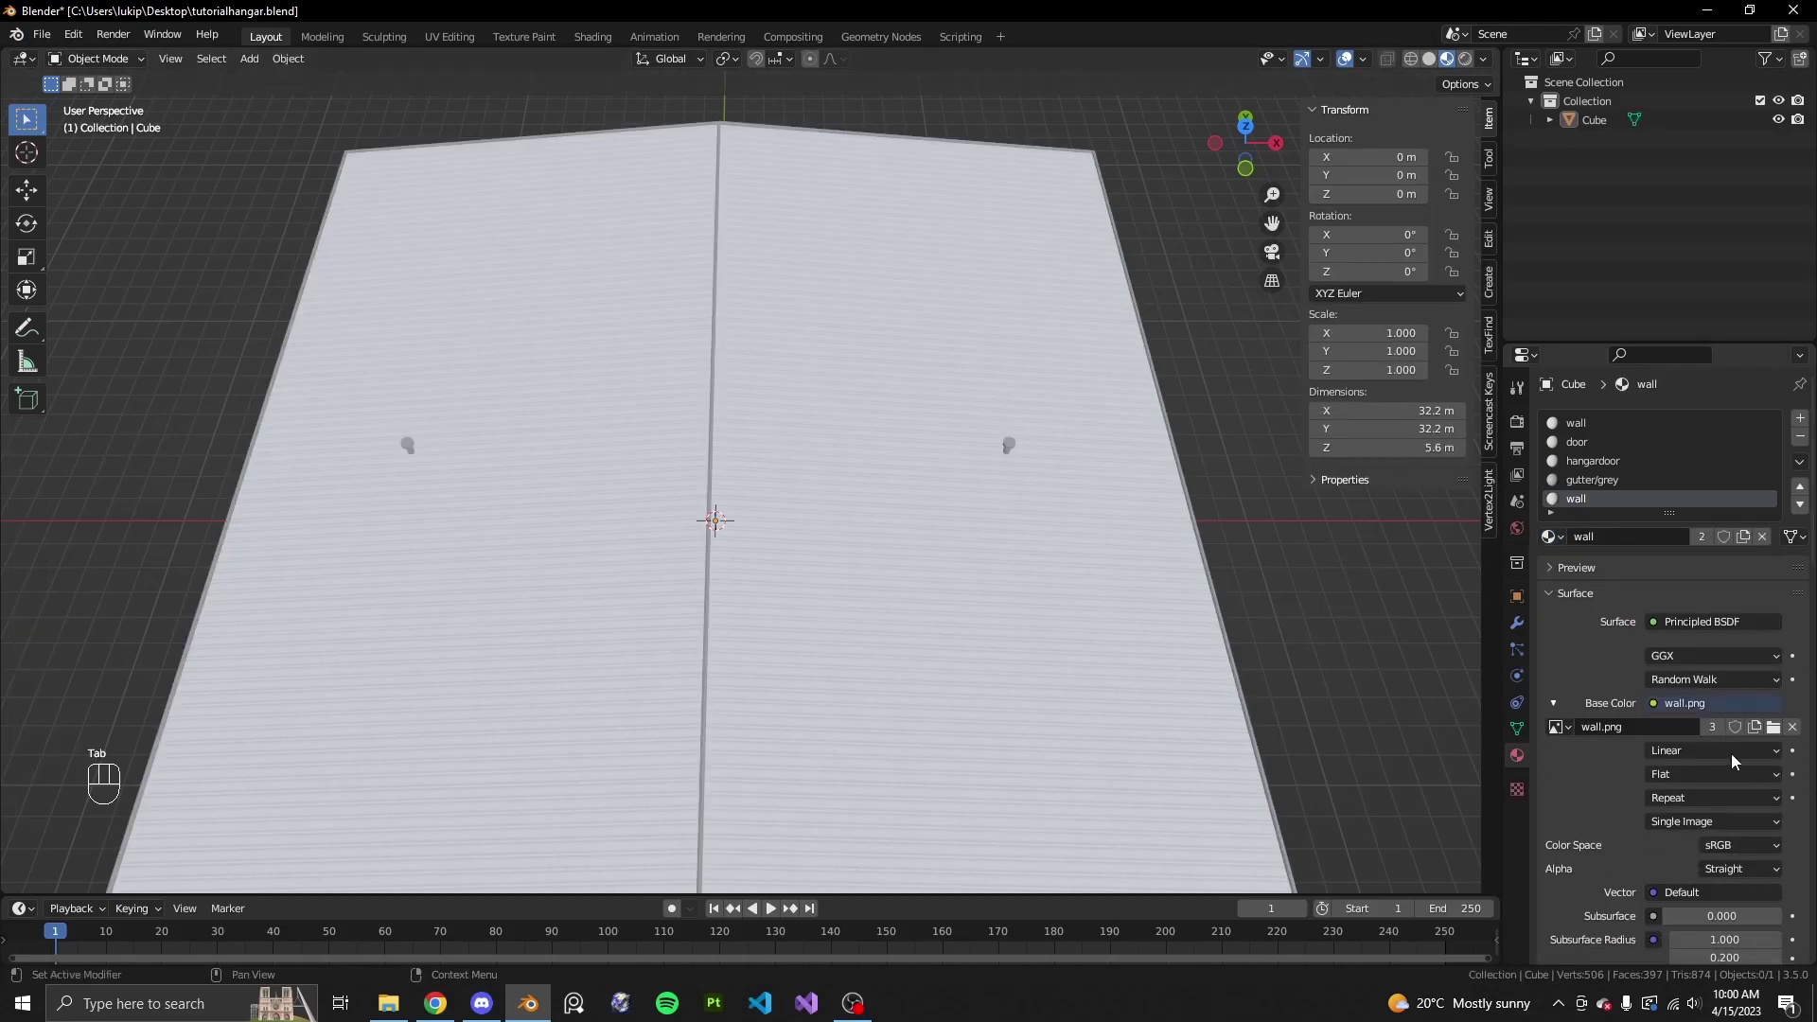
- Make the shared wall material in the last slot a separate copy and rename it roof
click(1701, 537)
middle_drag(1332, 695, 1032, 747)
click(1630, 538)
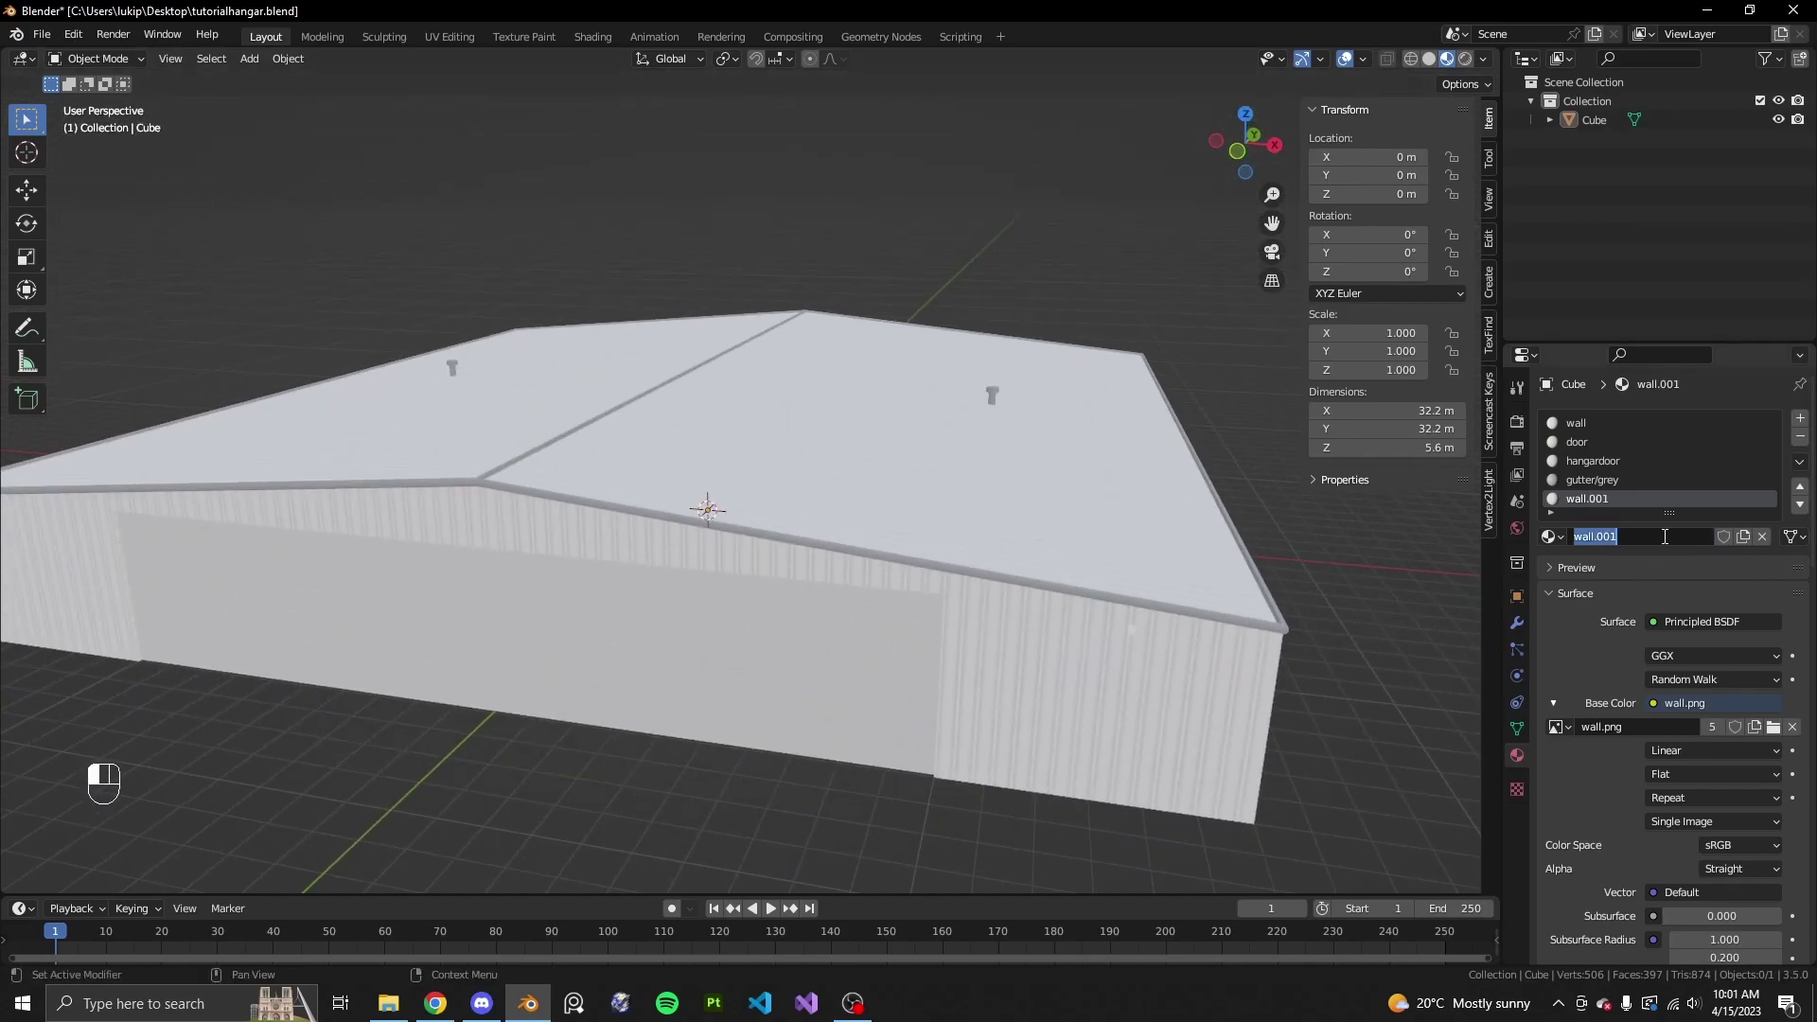
text(roof)
key(Return)
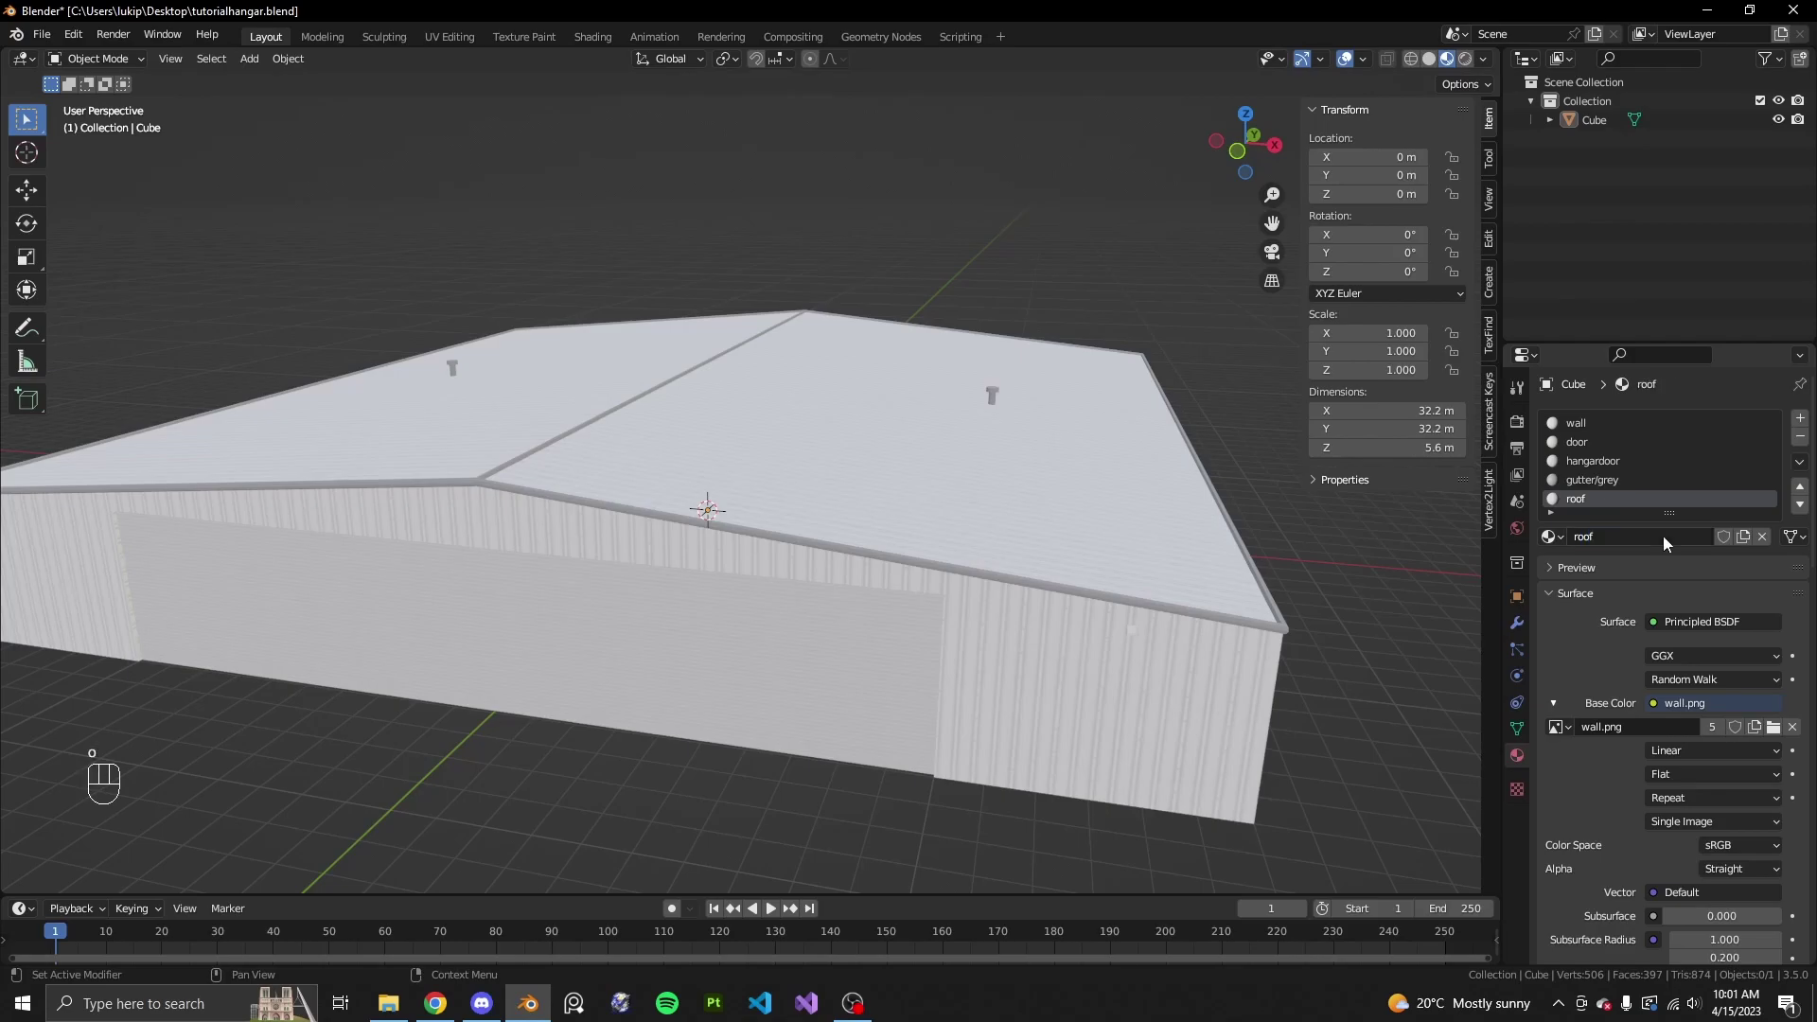
- Assign the roof material to the faces of the roof slope that still uses the wall material
middle_drag(1183, 662, 1237, 719)
key(Tab)
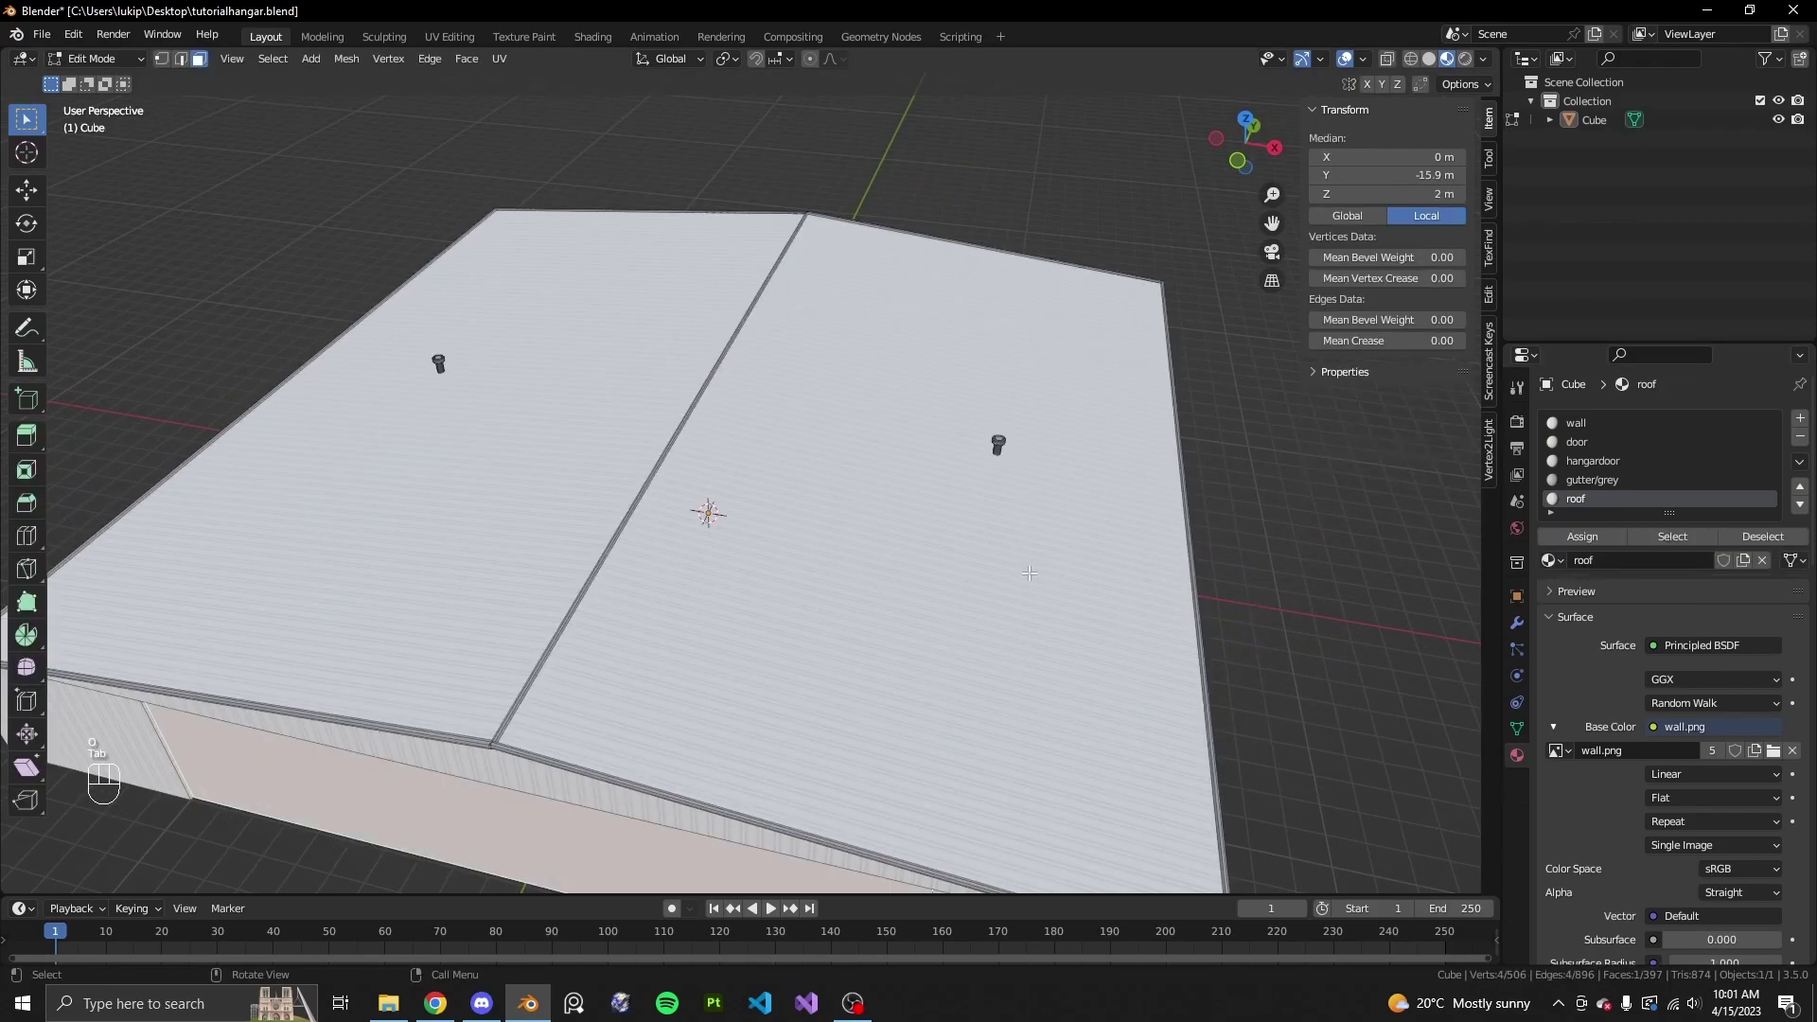
click(923, 544)
shift+click(847, 522)
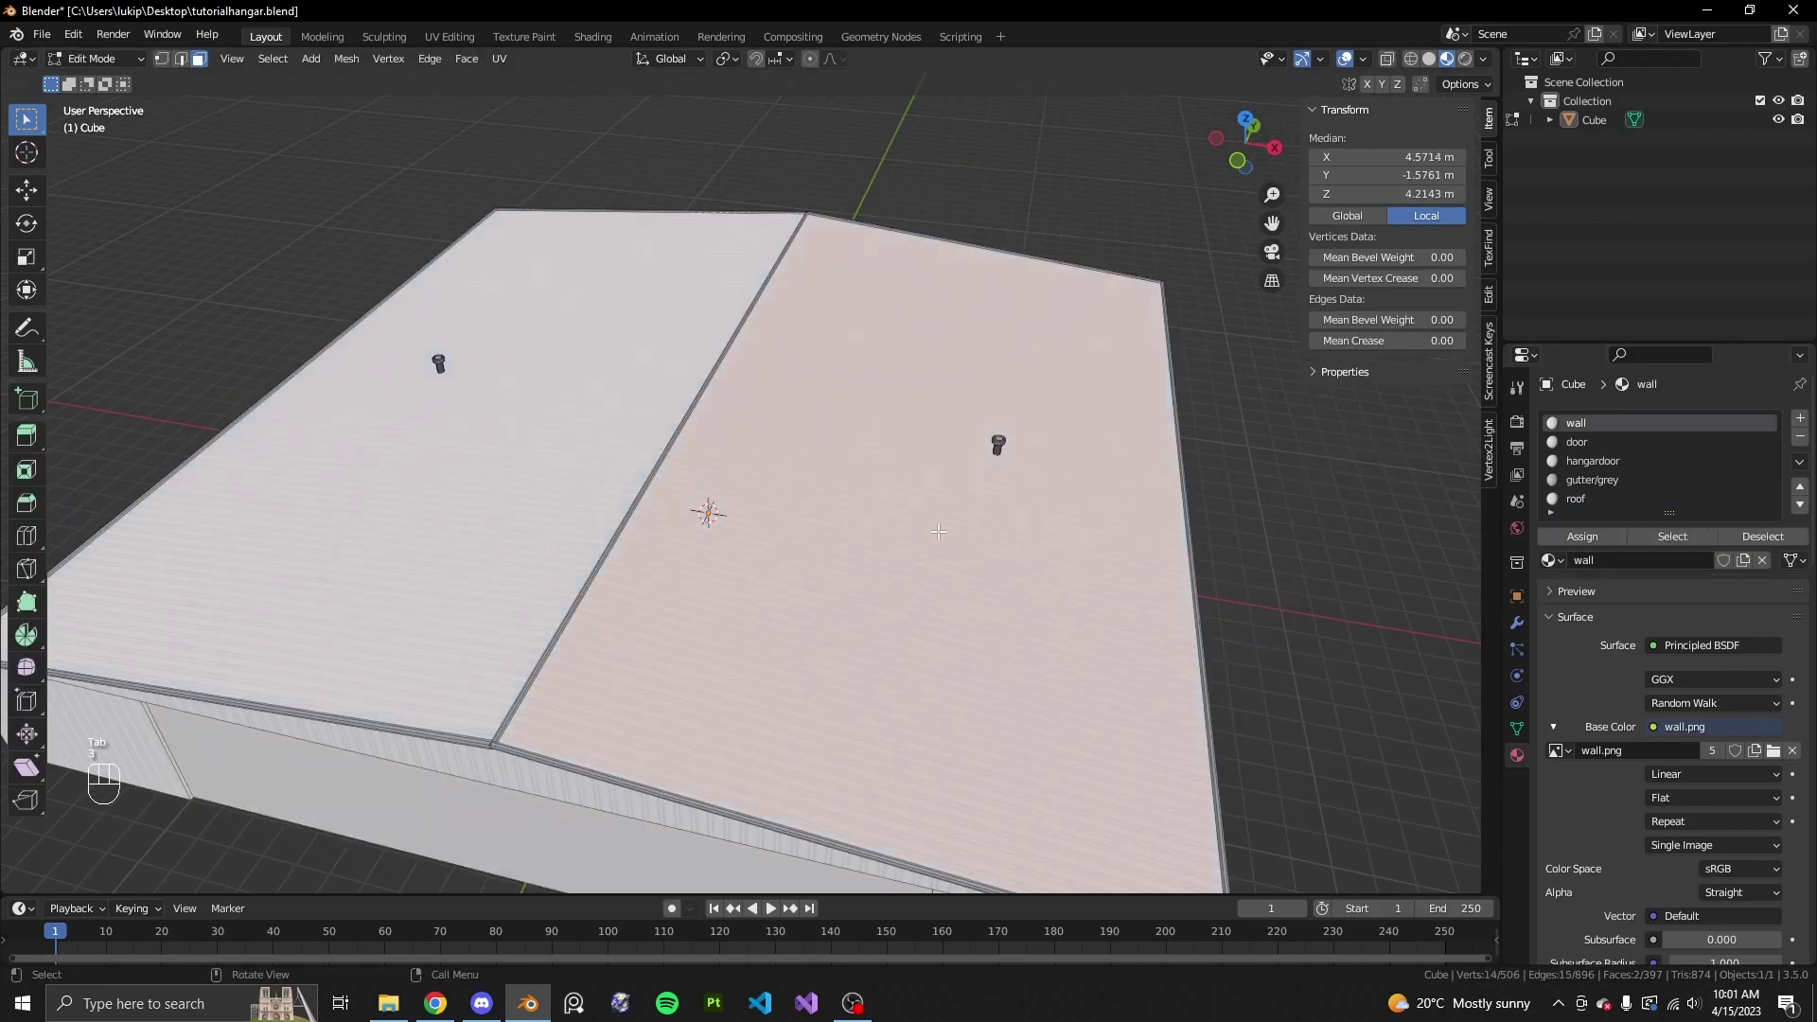
middle_drag(944, 540, 961, 526)
click(1609, 499)
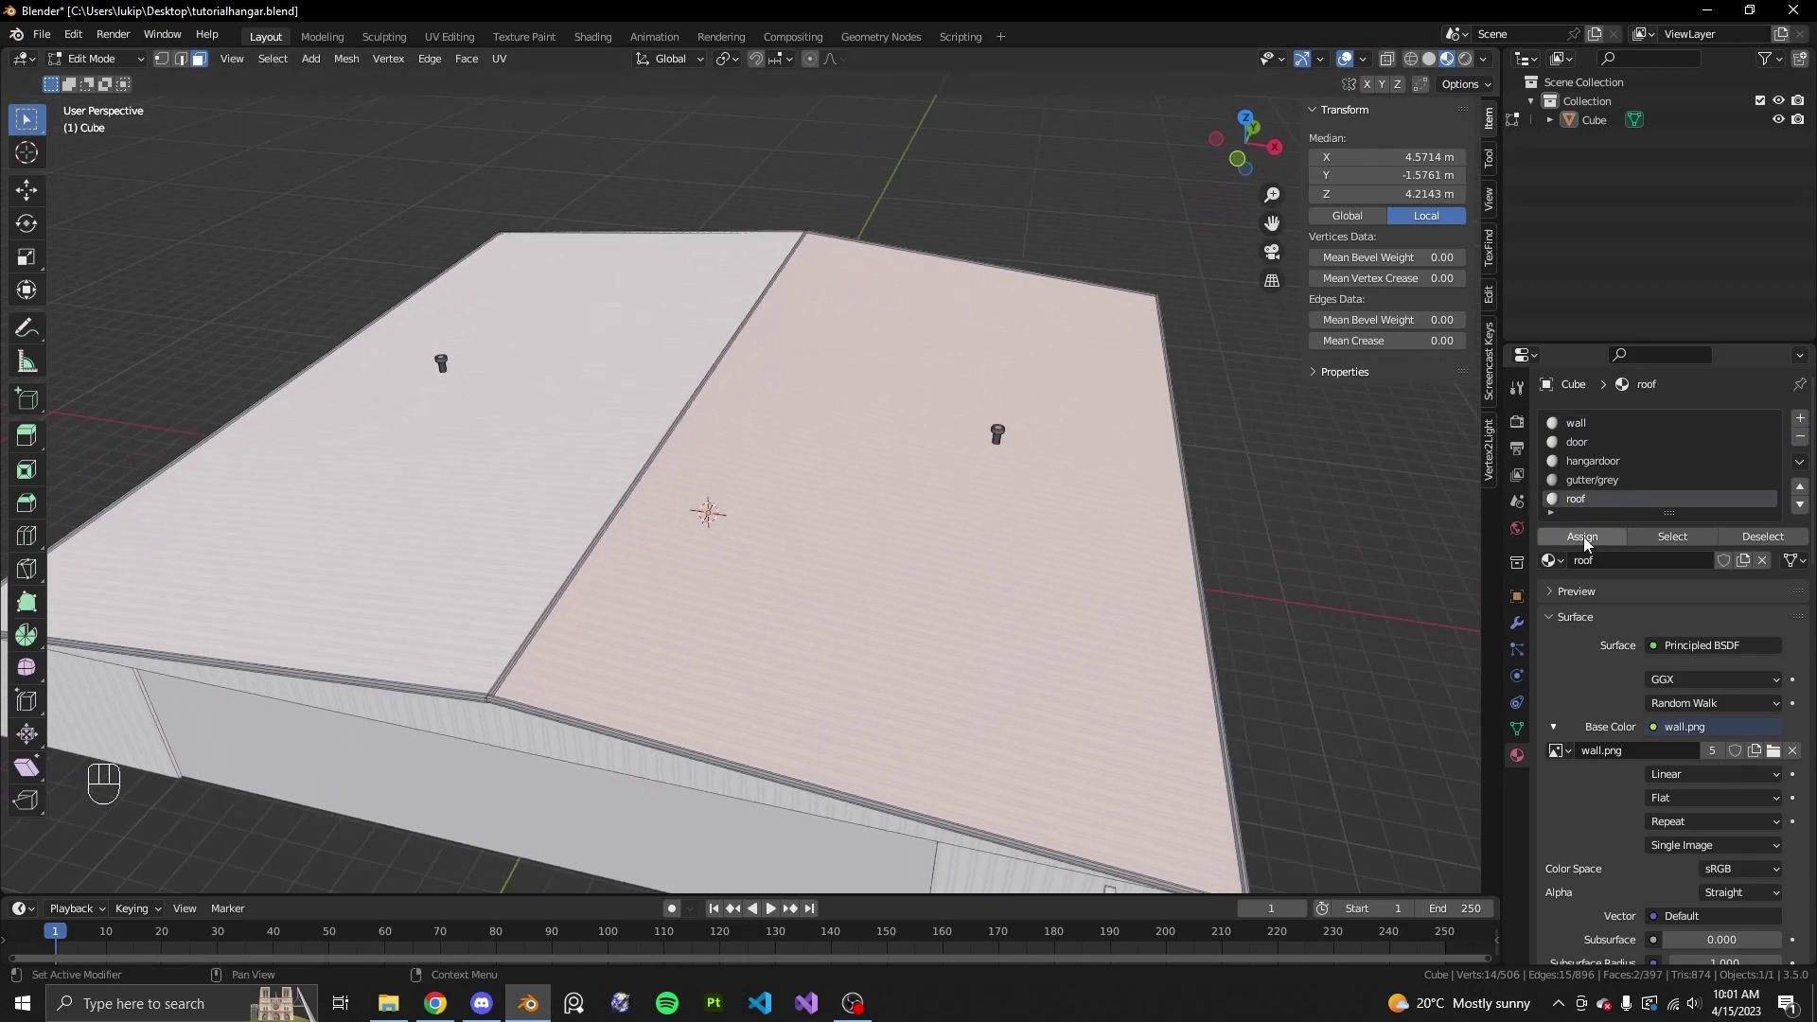
- In the Shading workspace, insert a Hue Saturation Value node between the roof material's wall.png texture and the Principled BSDF base color
click(592, 37)
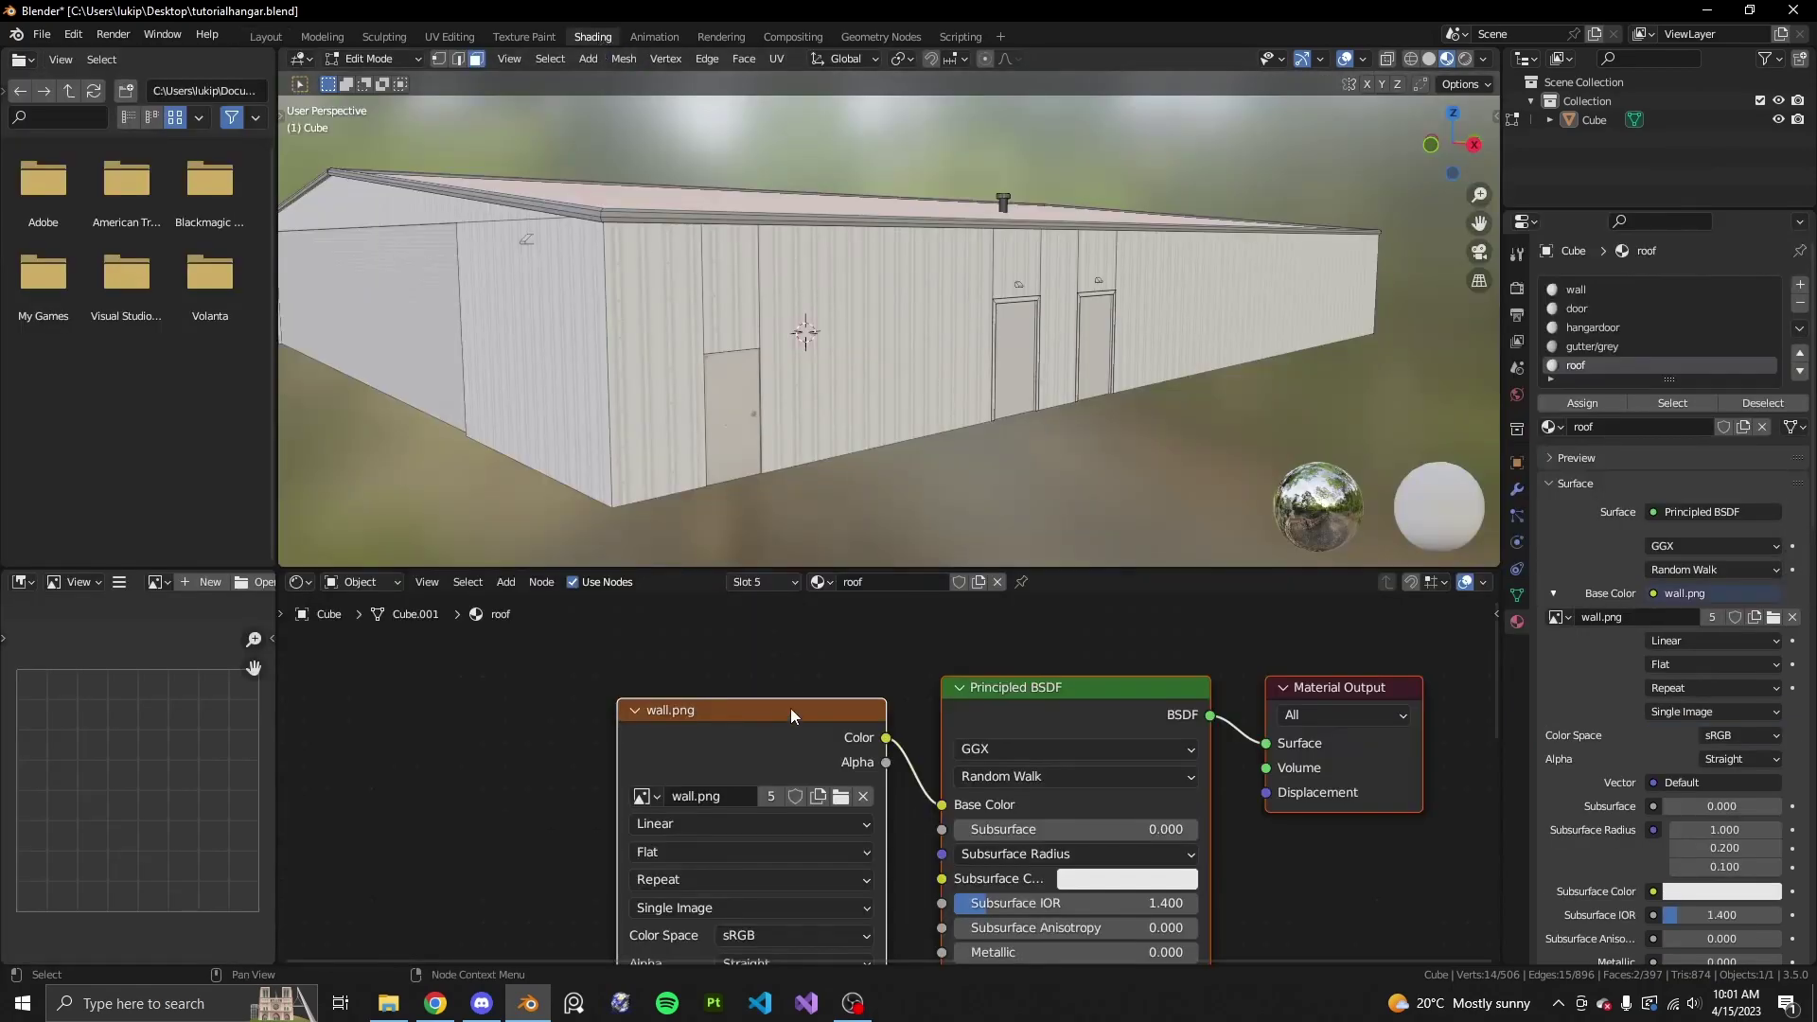
scroll(796, 714, down, 2)
drag(793, 703, 445, 678)
scroll(769, 690, up, 1)
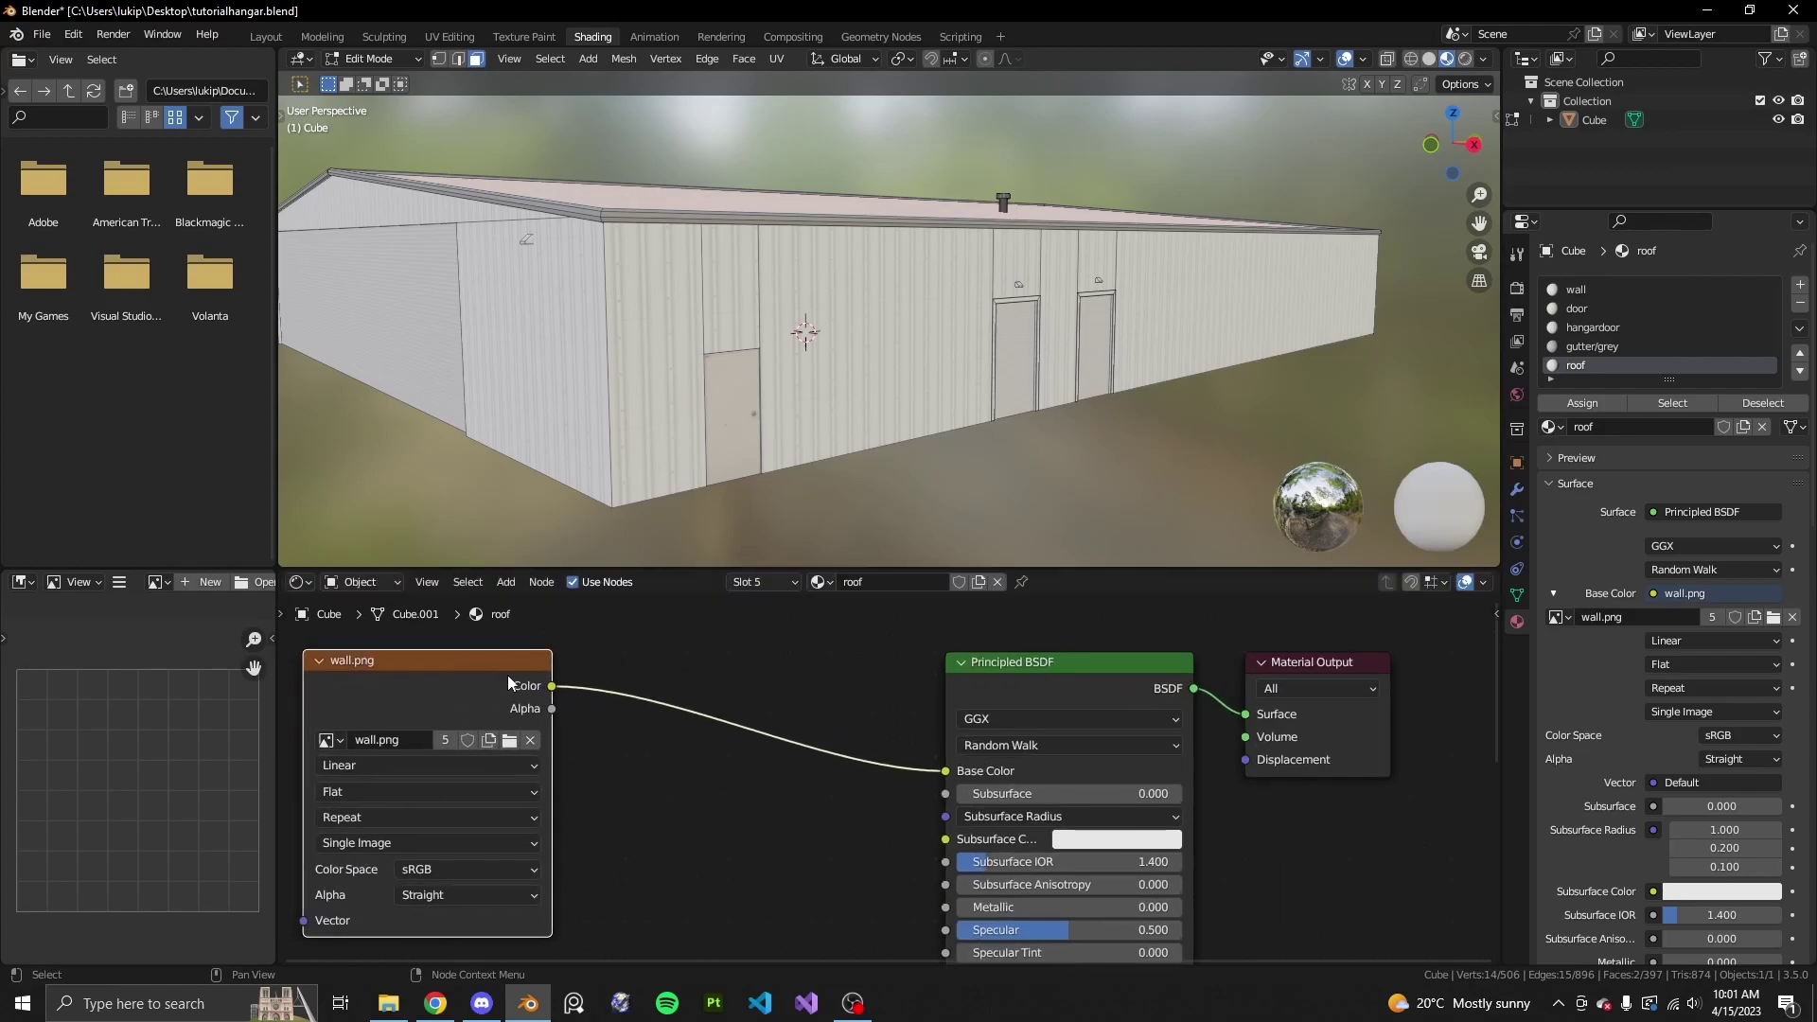
key(shift+a)
mouse_move(717, 684)
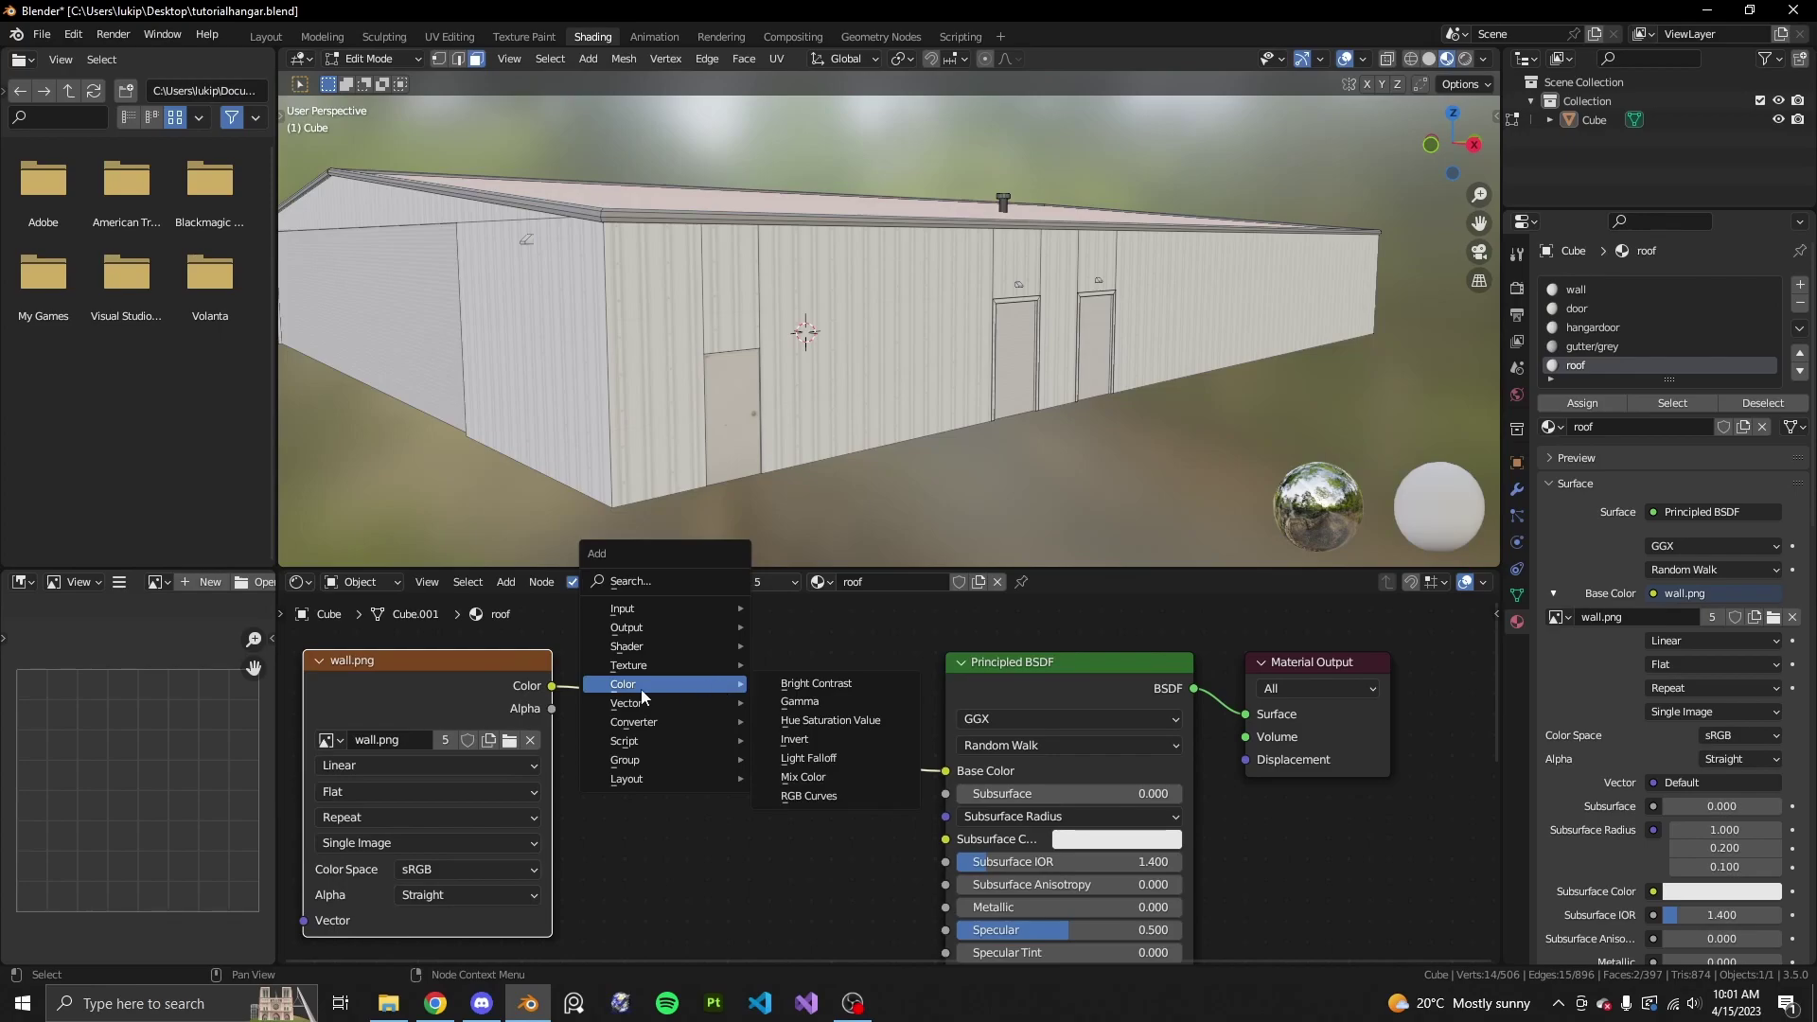
click(830, 720)
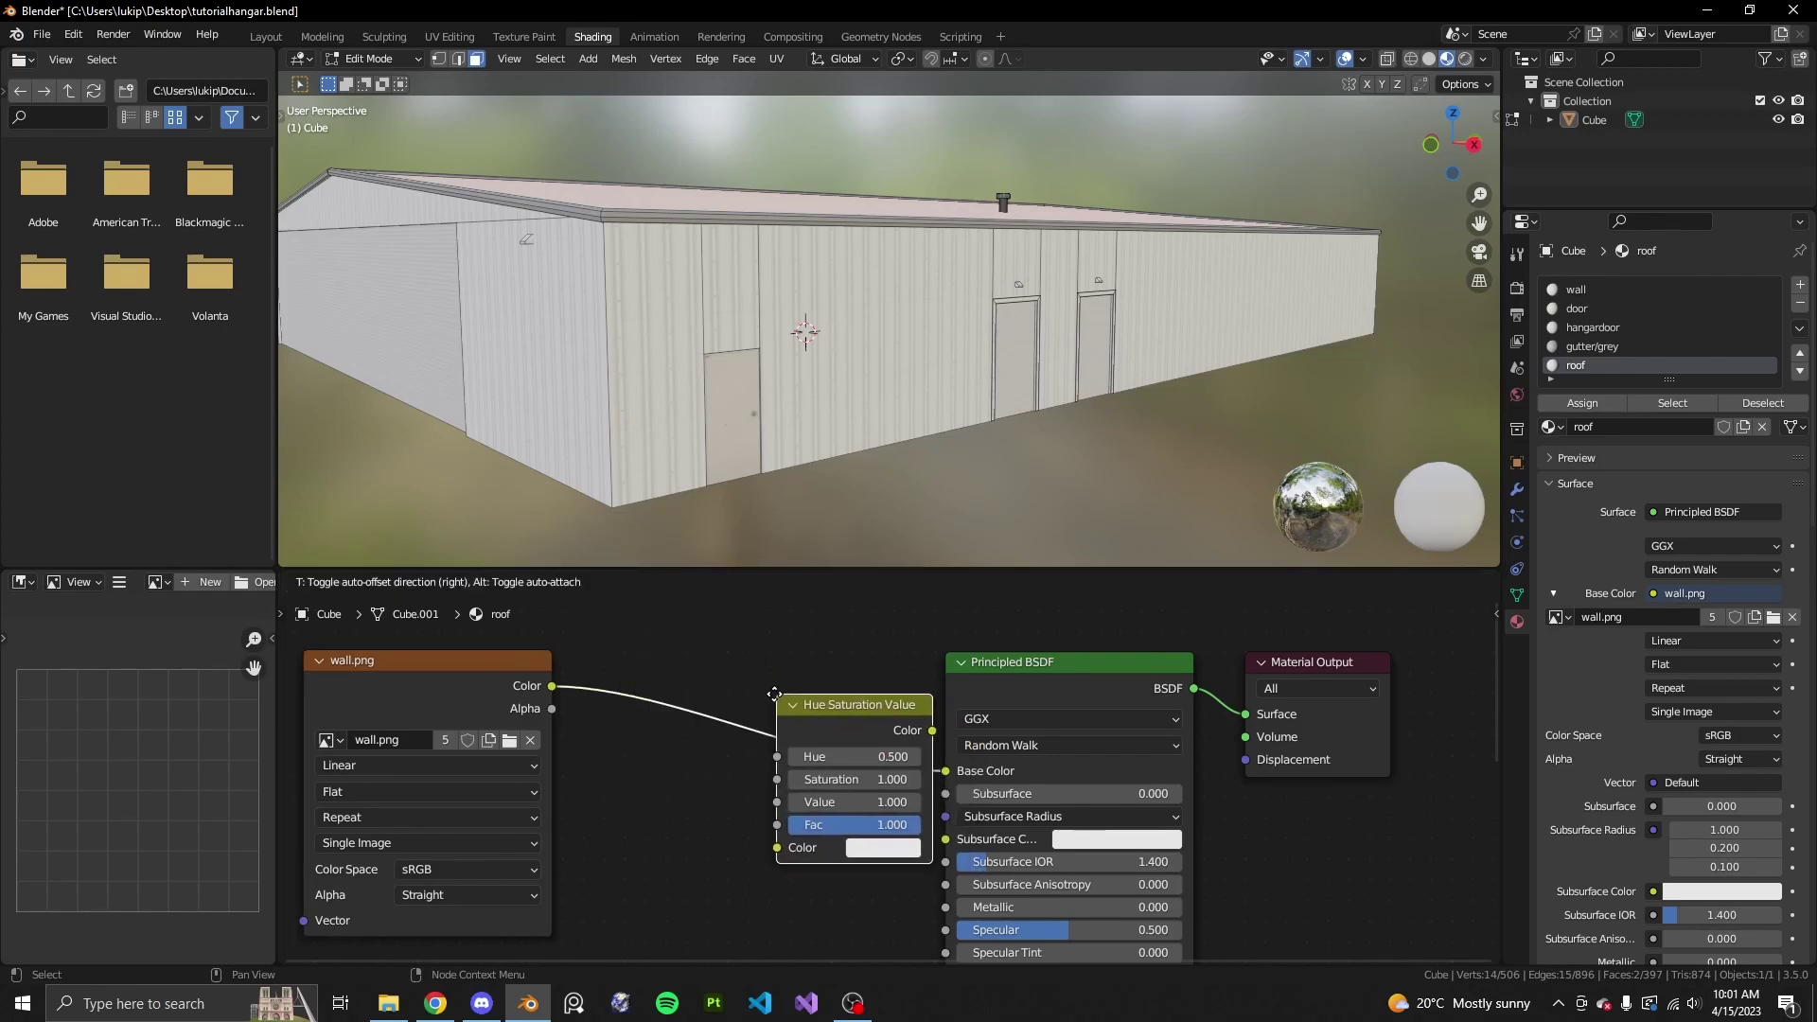
click(676, 671)
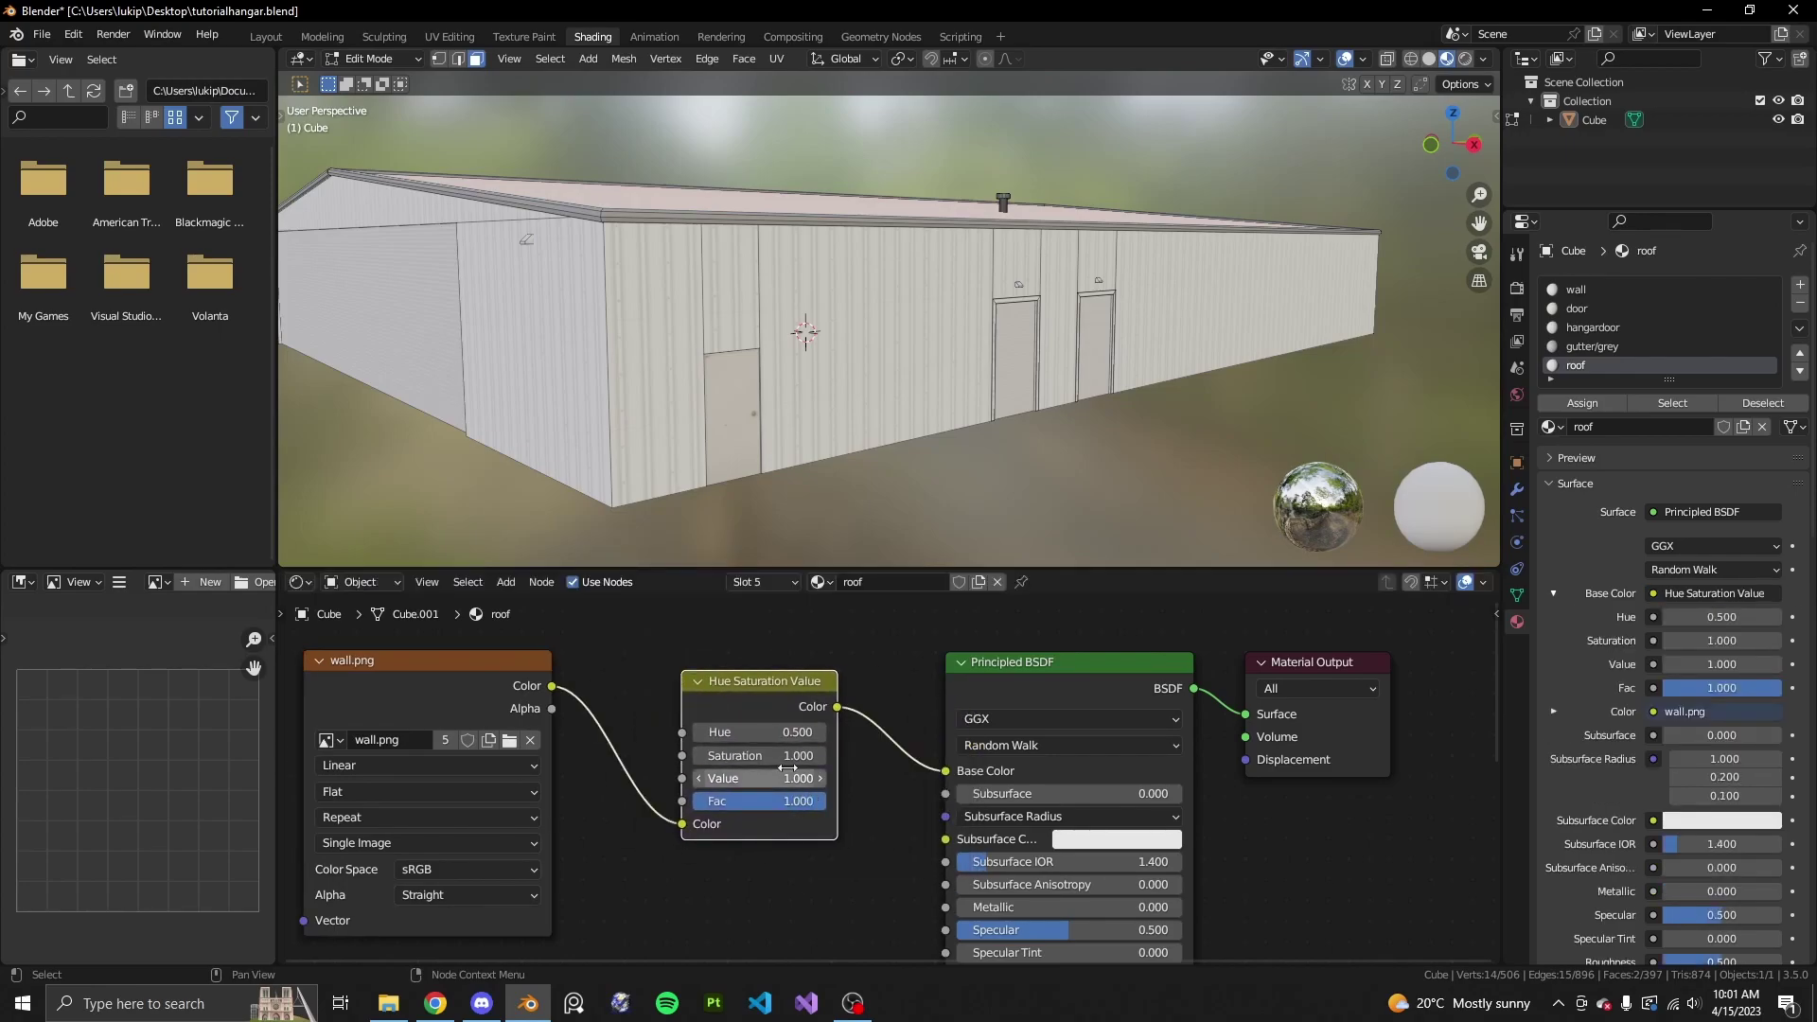
- Darken the roof by setting the Hue Saturation Value node's Value to 0.5, and return to Object Mode
middle_drag(994, 284, 1109, 488)
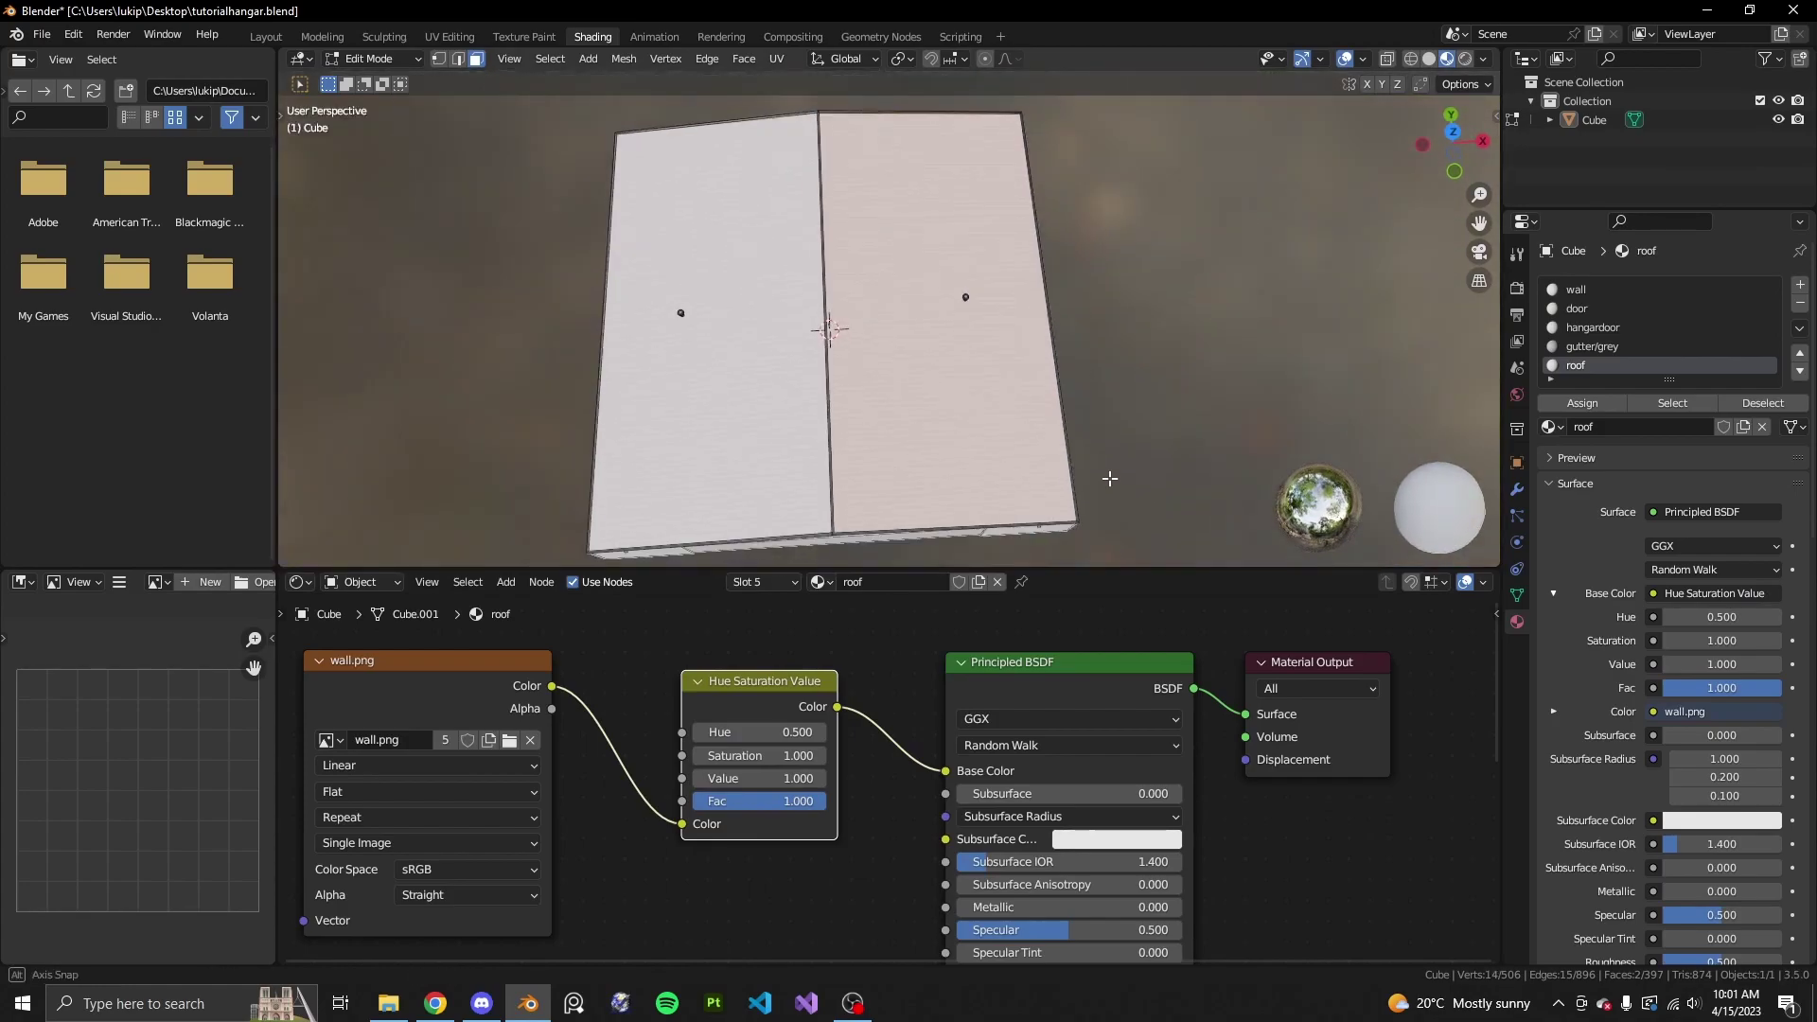
scroll(1112, 455, up, 4)
key(alt+a)
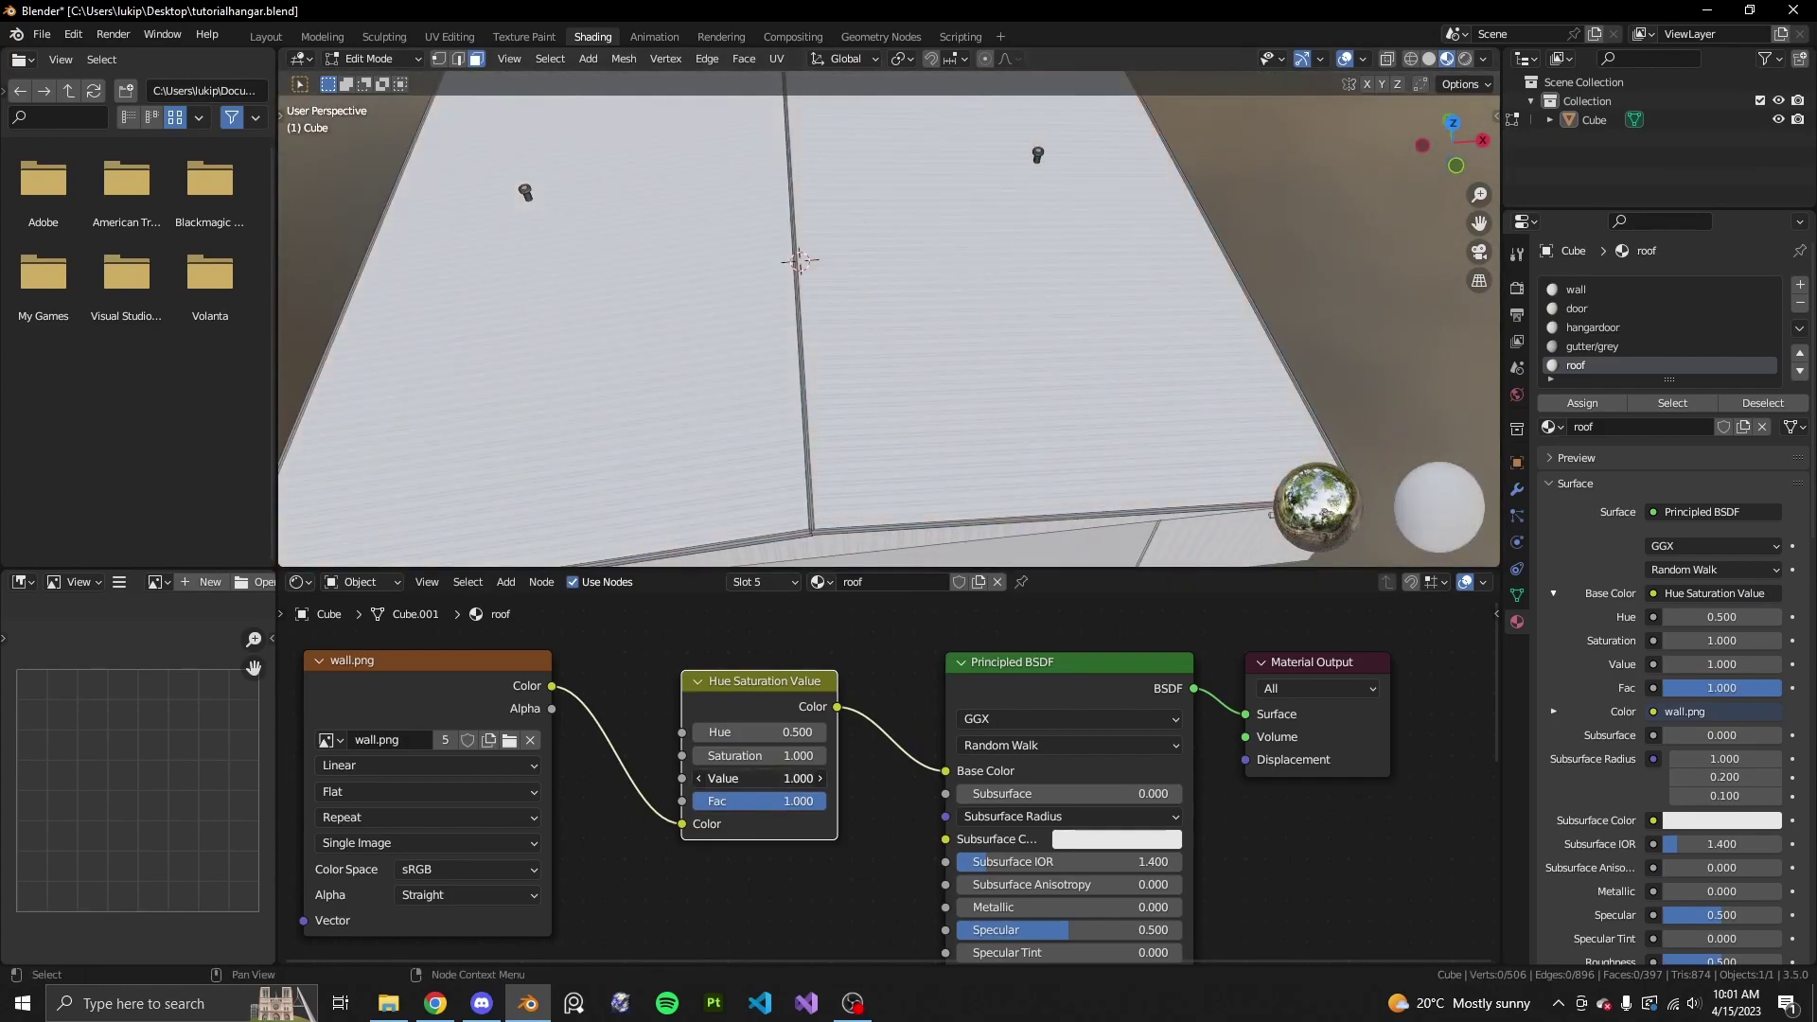
drag(759, 779, 644, 779)
scroll(1089, 322, down, 5)
key(Tab)
middle_drag(1088, 322, 1181, 350)
scroll(1149, 381, up, 3)
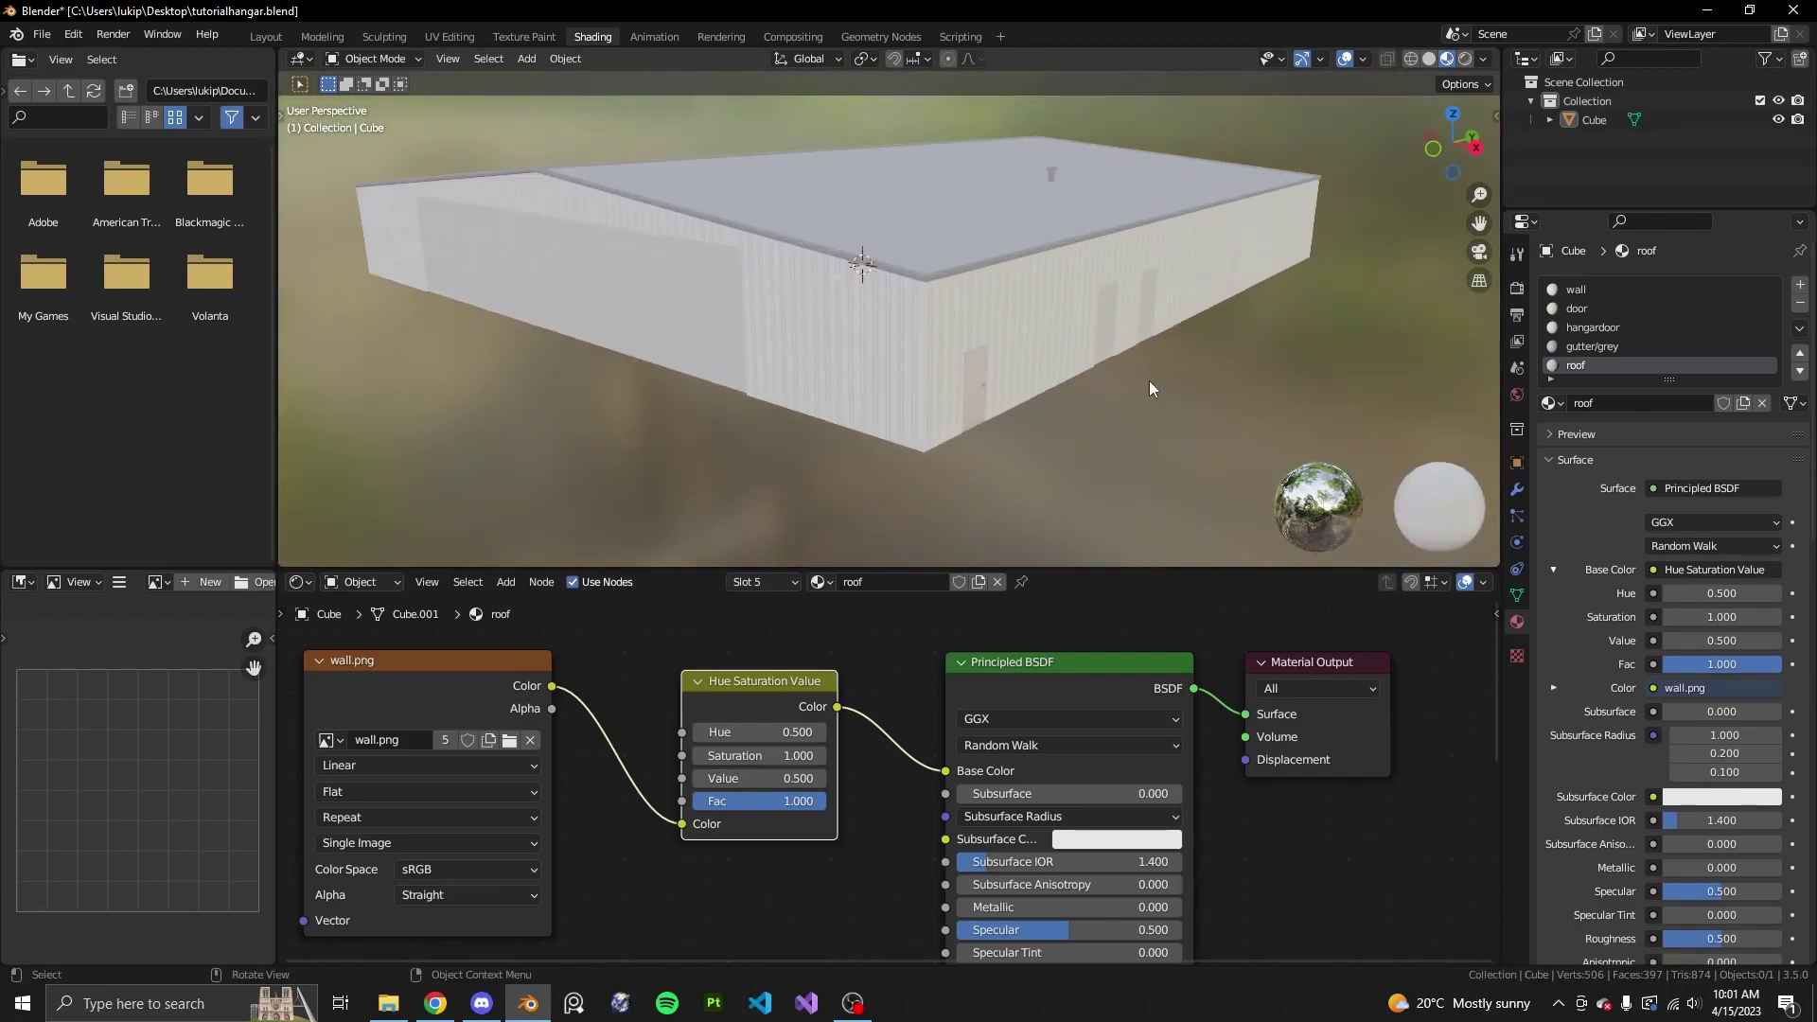
- In the Layout workspace, add a new material slot to the hangar with a material named lights
click(266, 36)
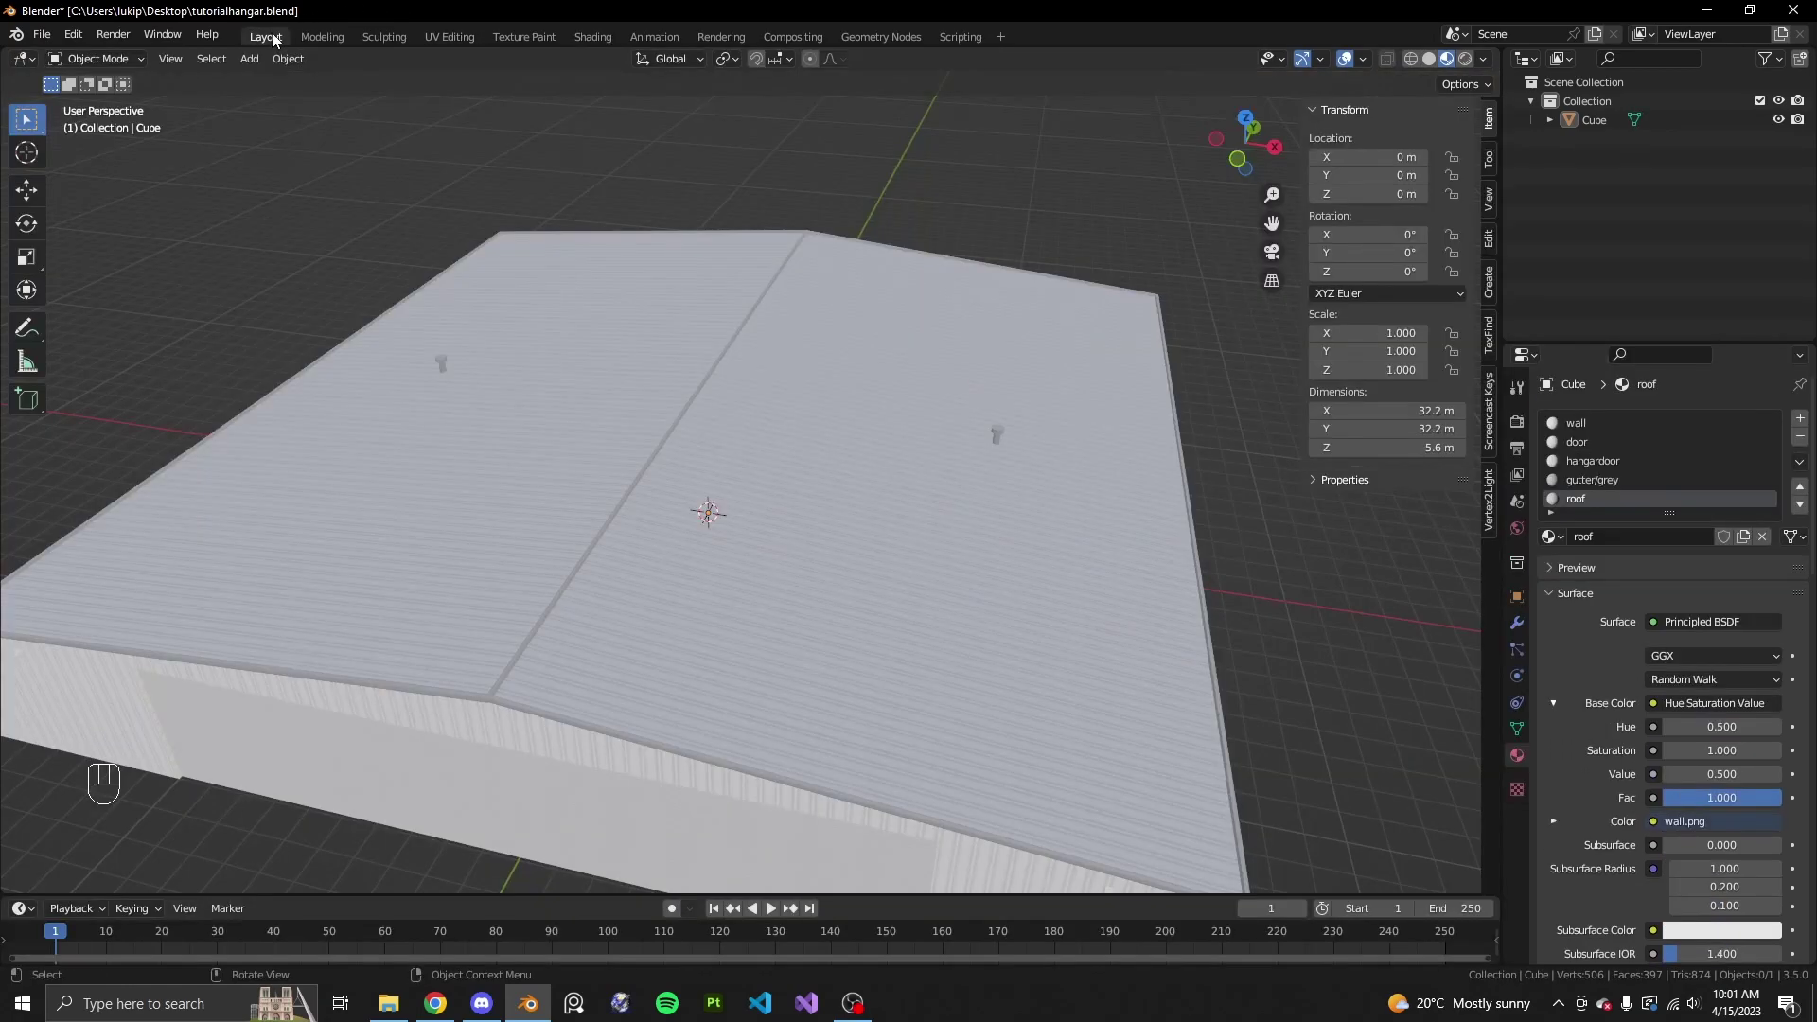
scroll(1094, 486, down, 3)
middle_drag(1094, 486, 1055, 500)
scroll(1168, 651, down, 3)
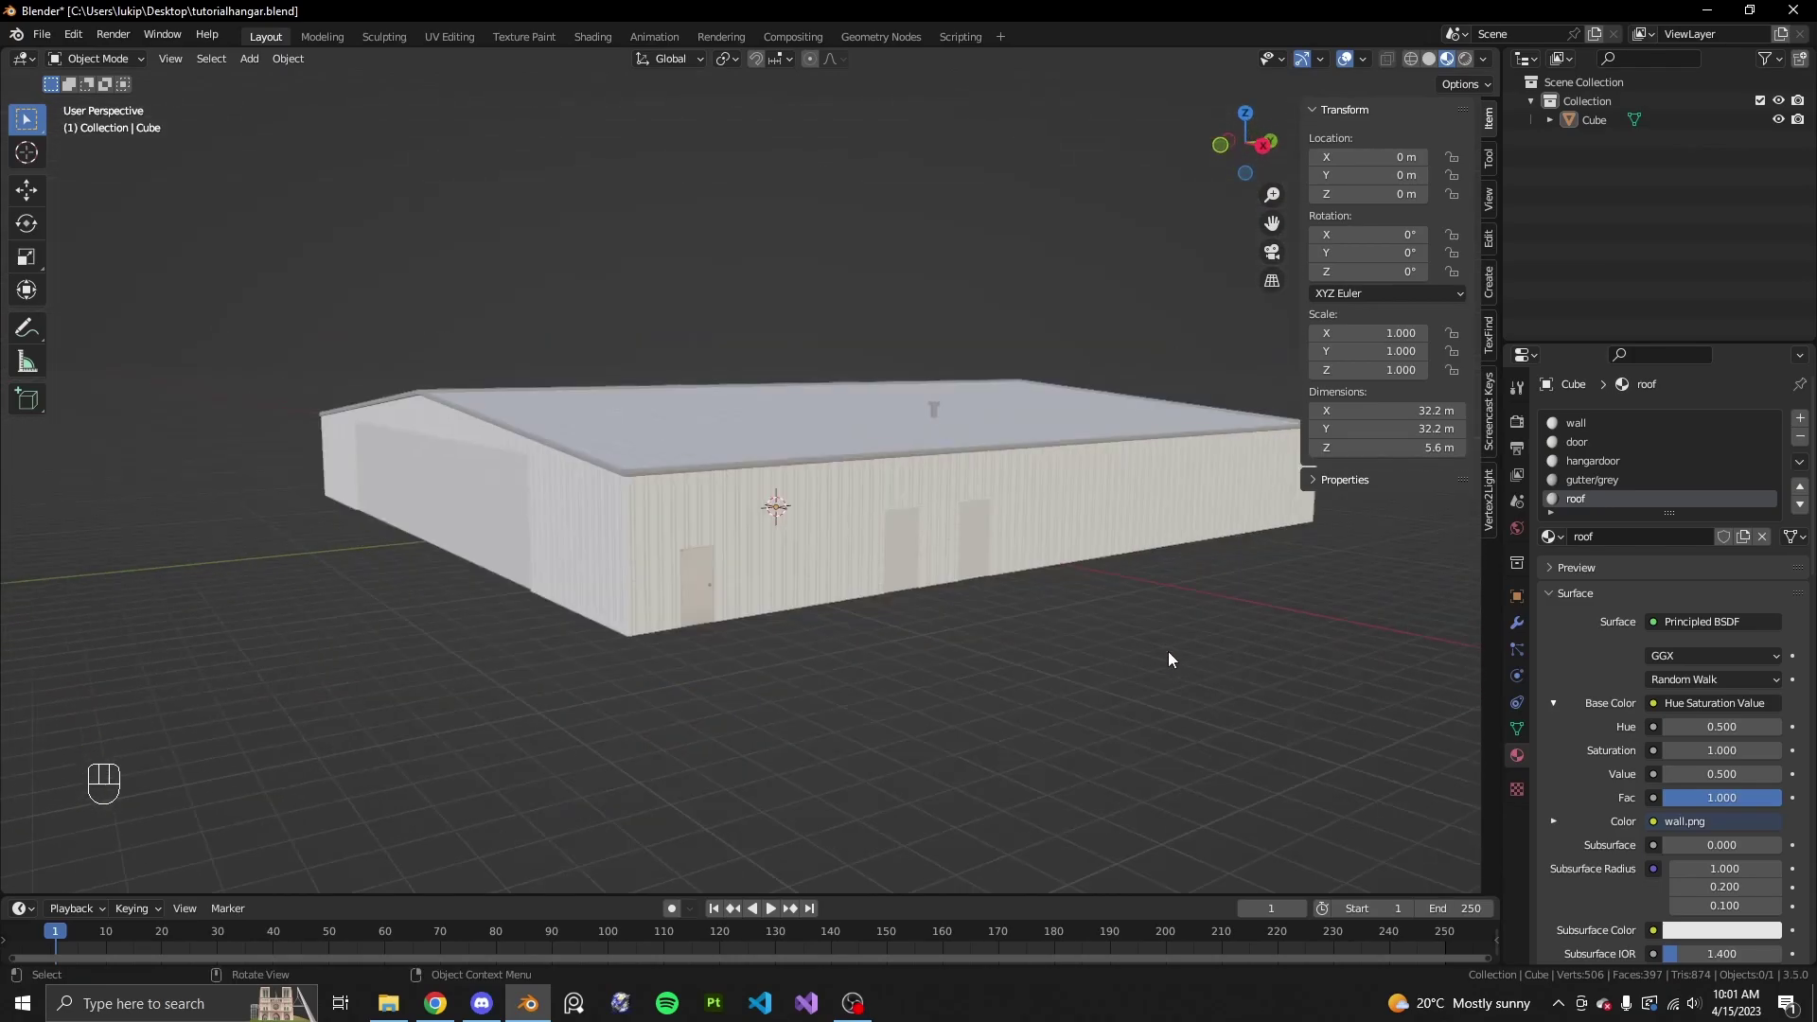
scroll(1212, 672, up, 2)
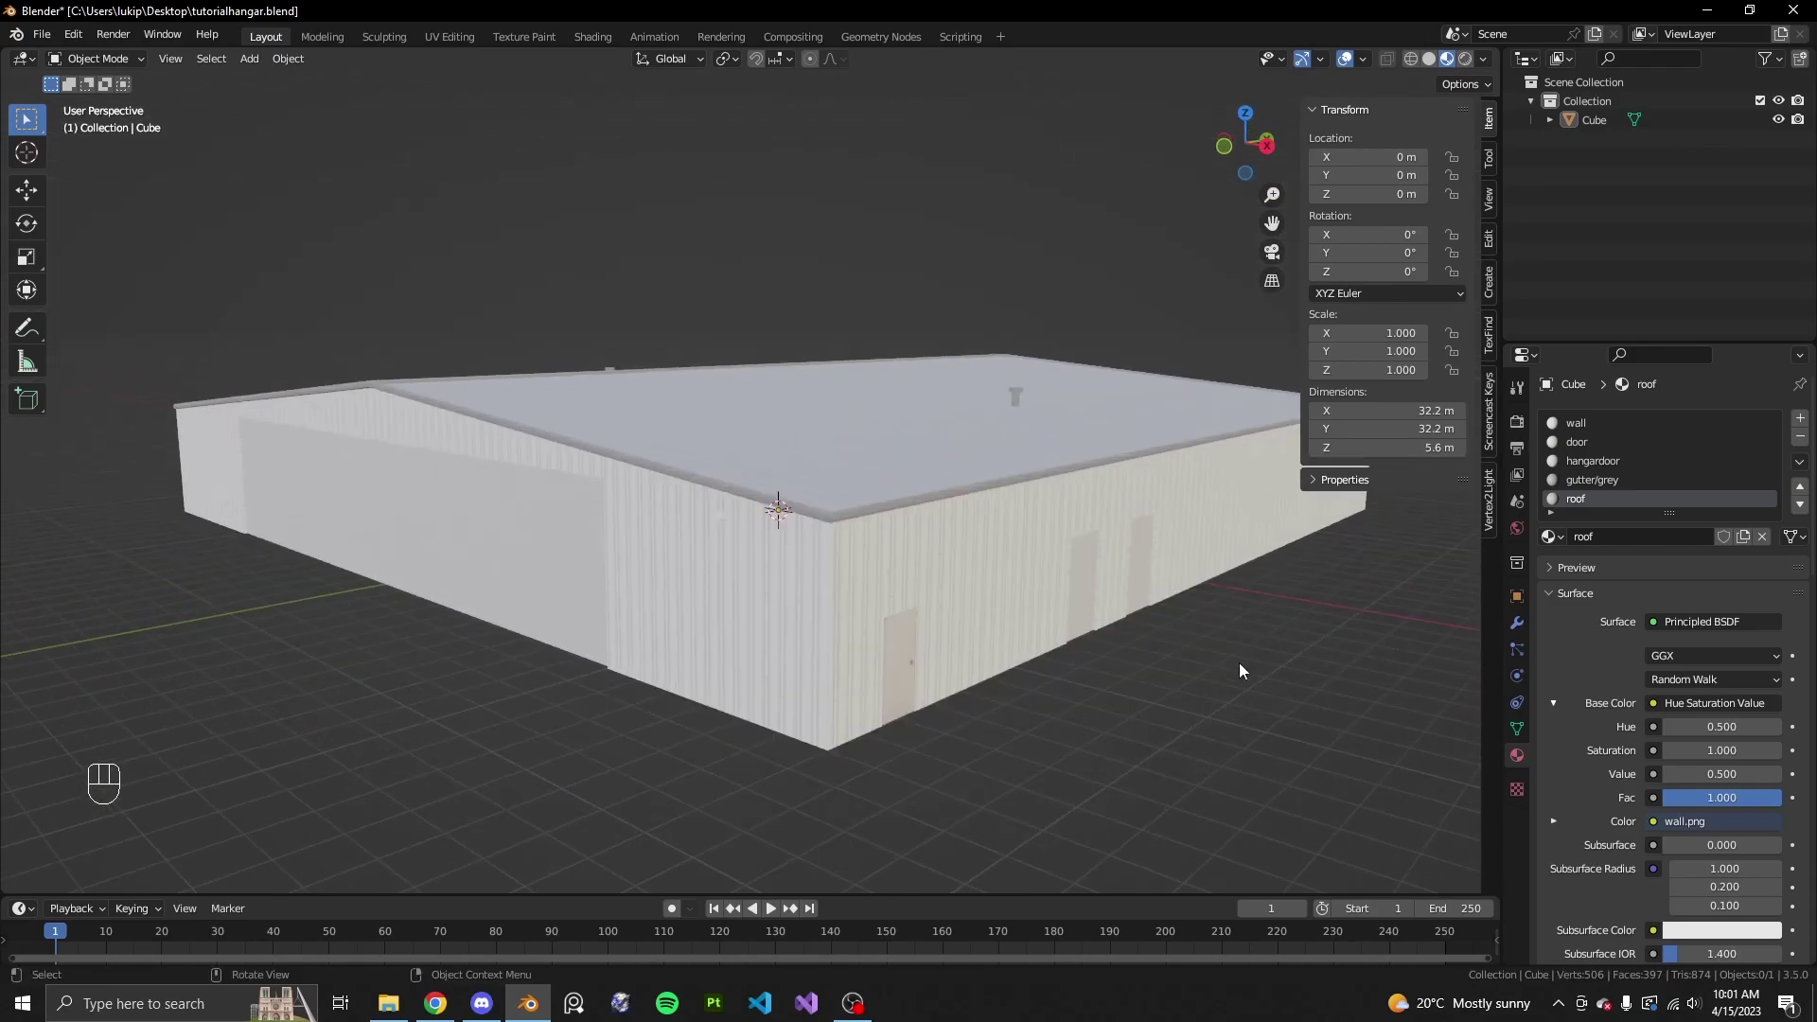
scroll(1314, 668, up, 5)
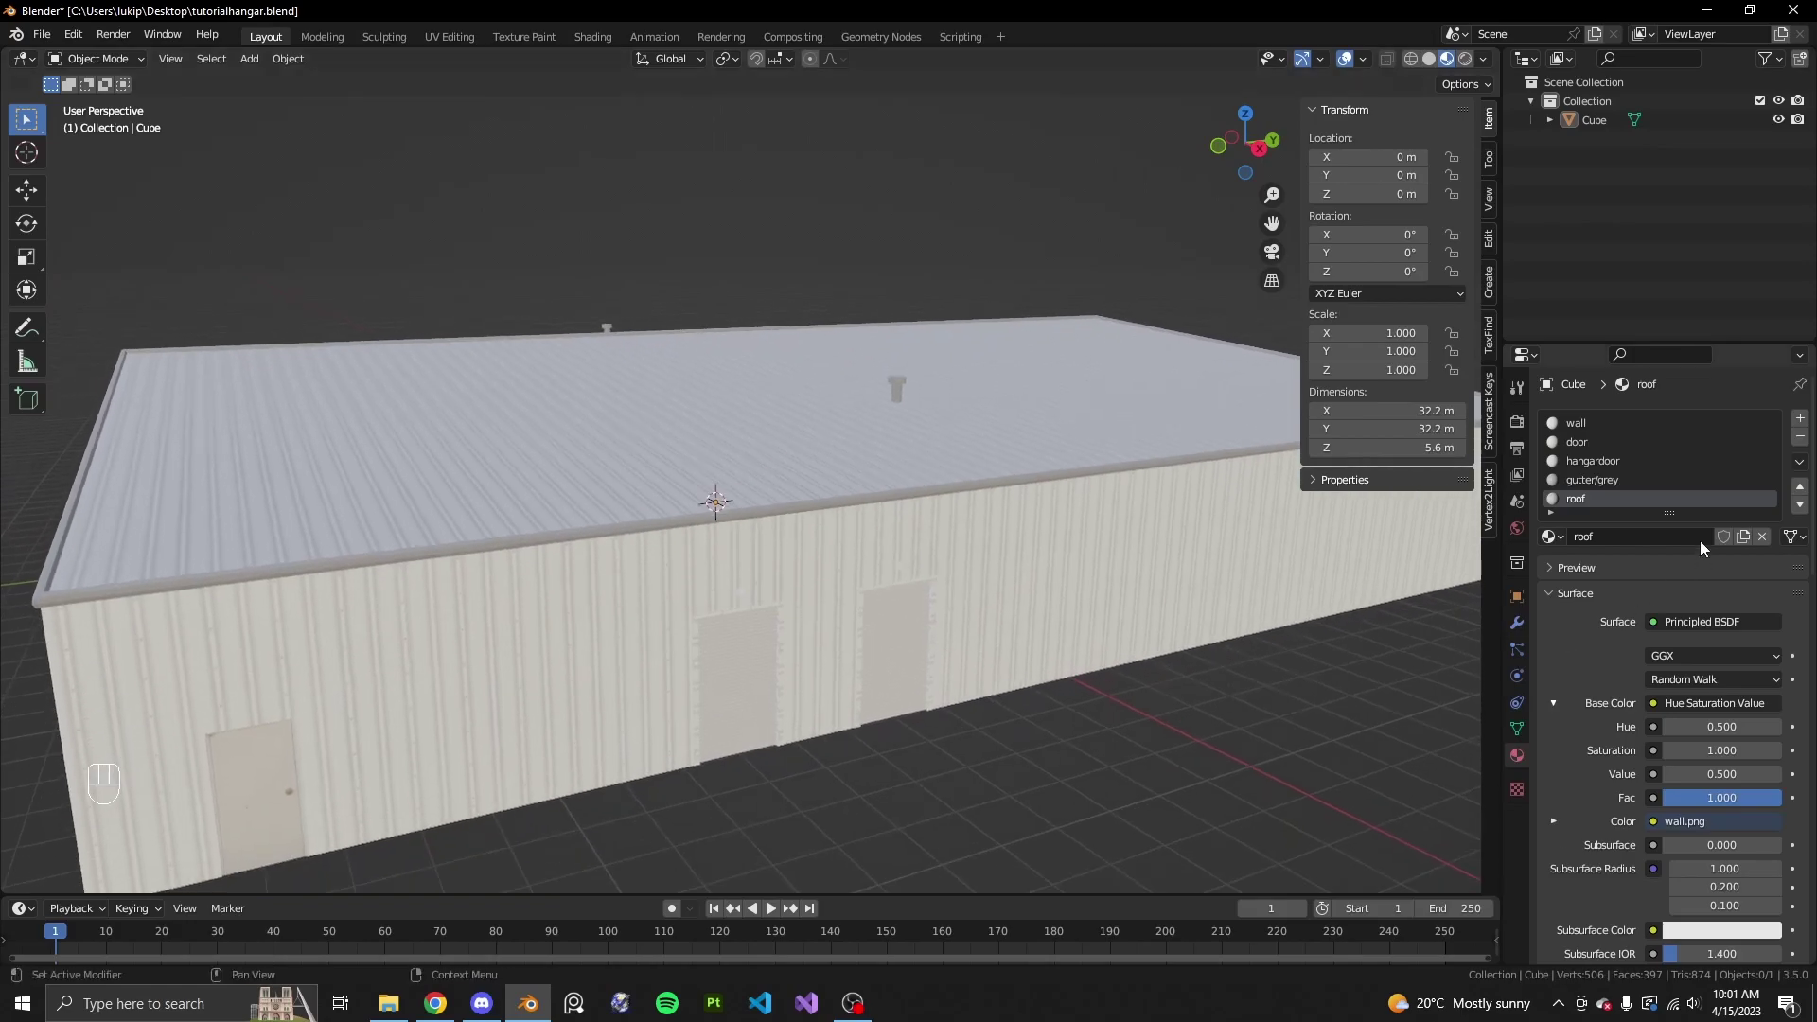
click(1800, 421)
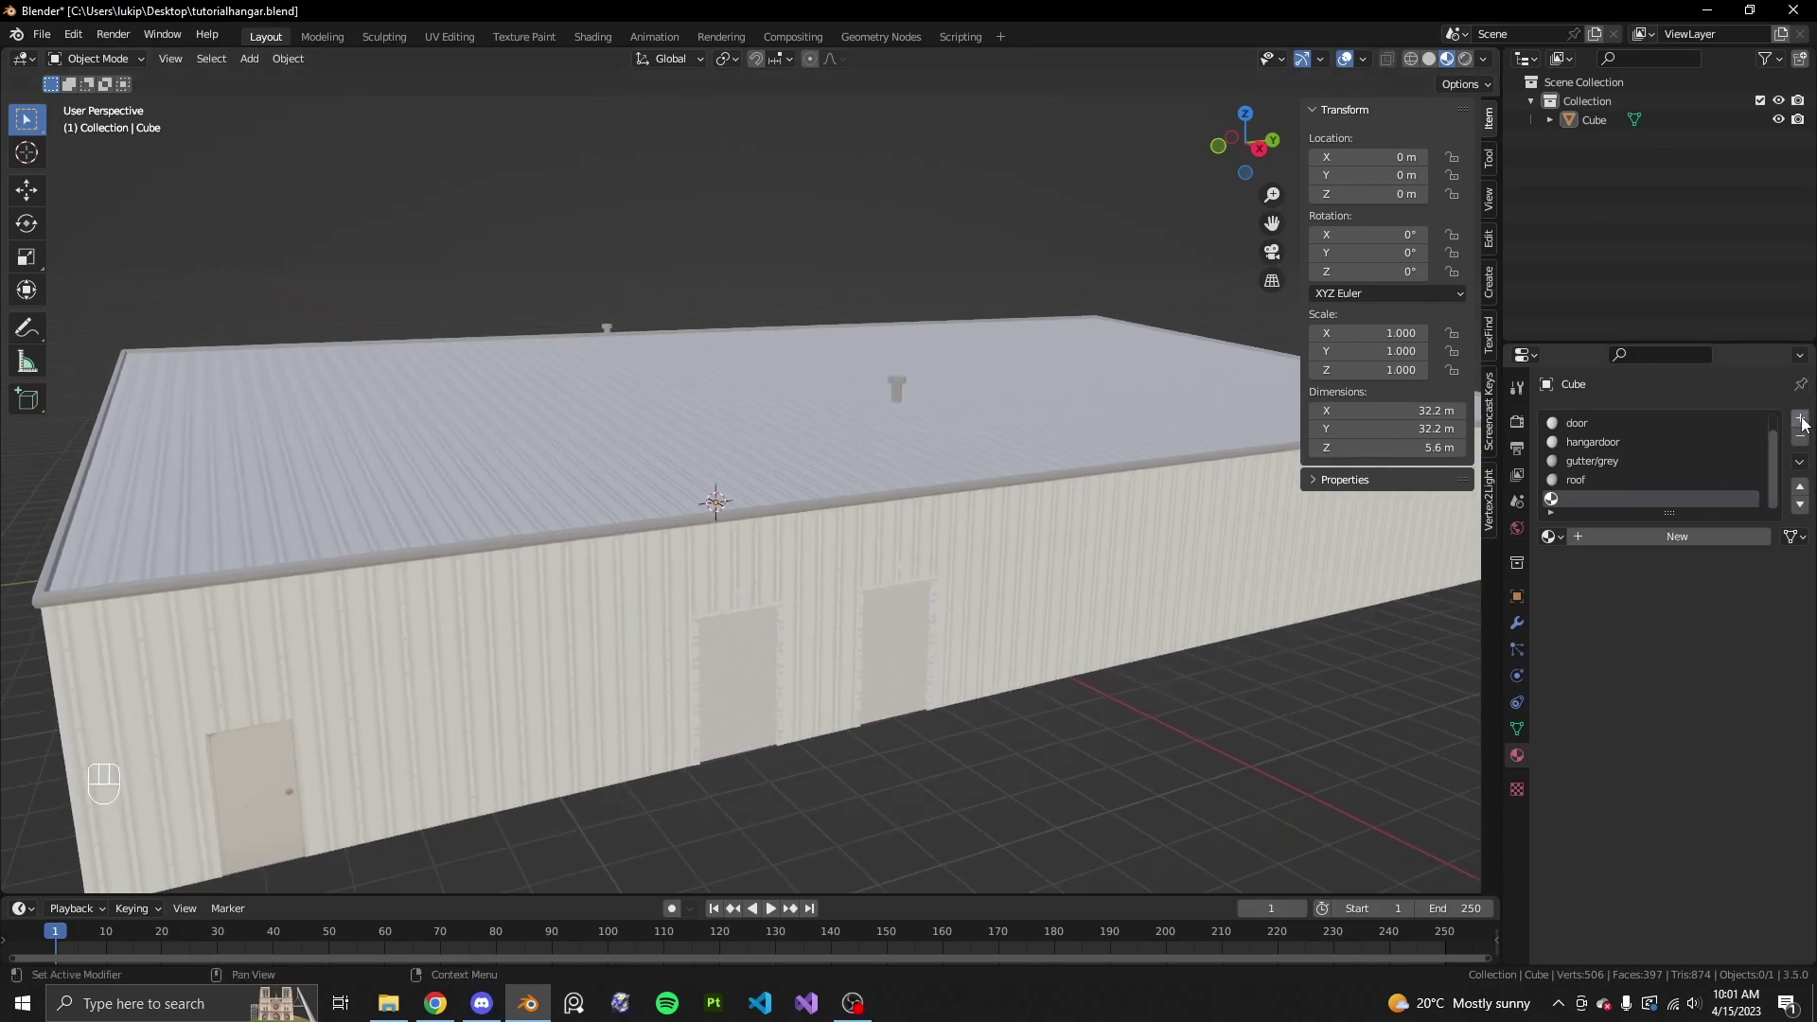
click(1660, 536)
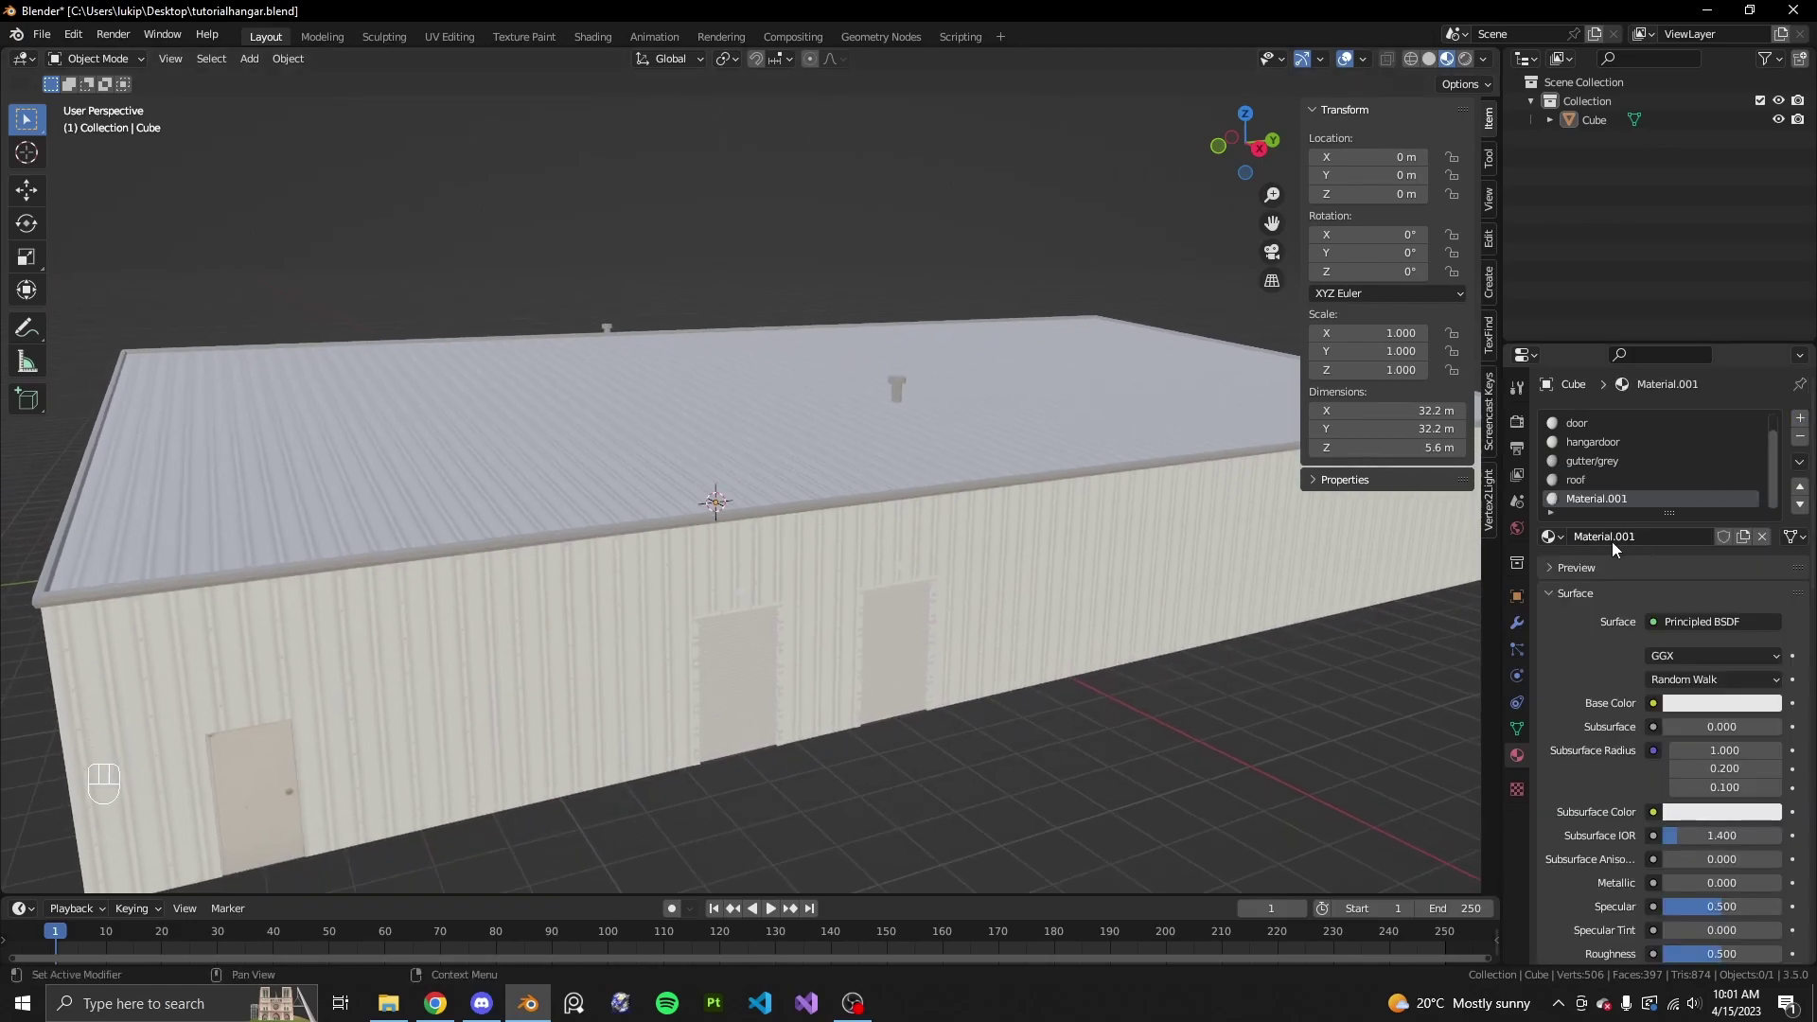
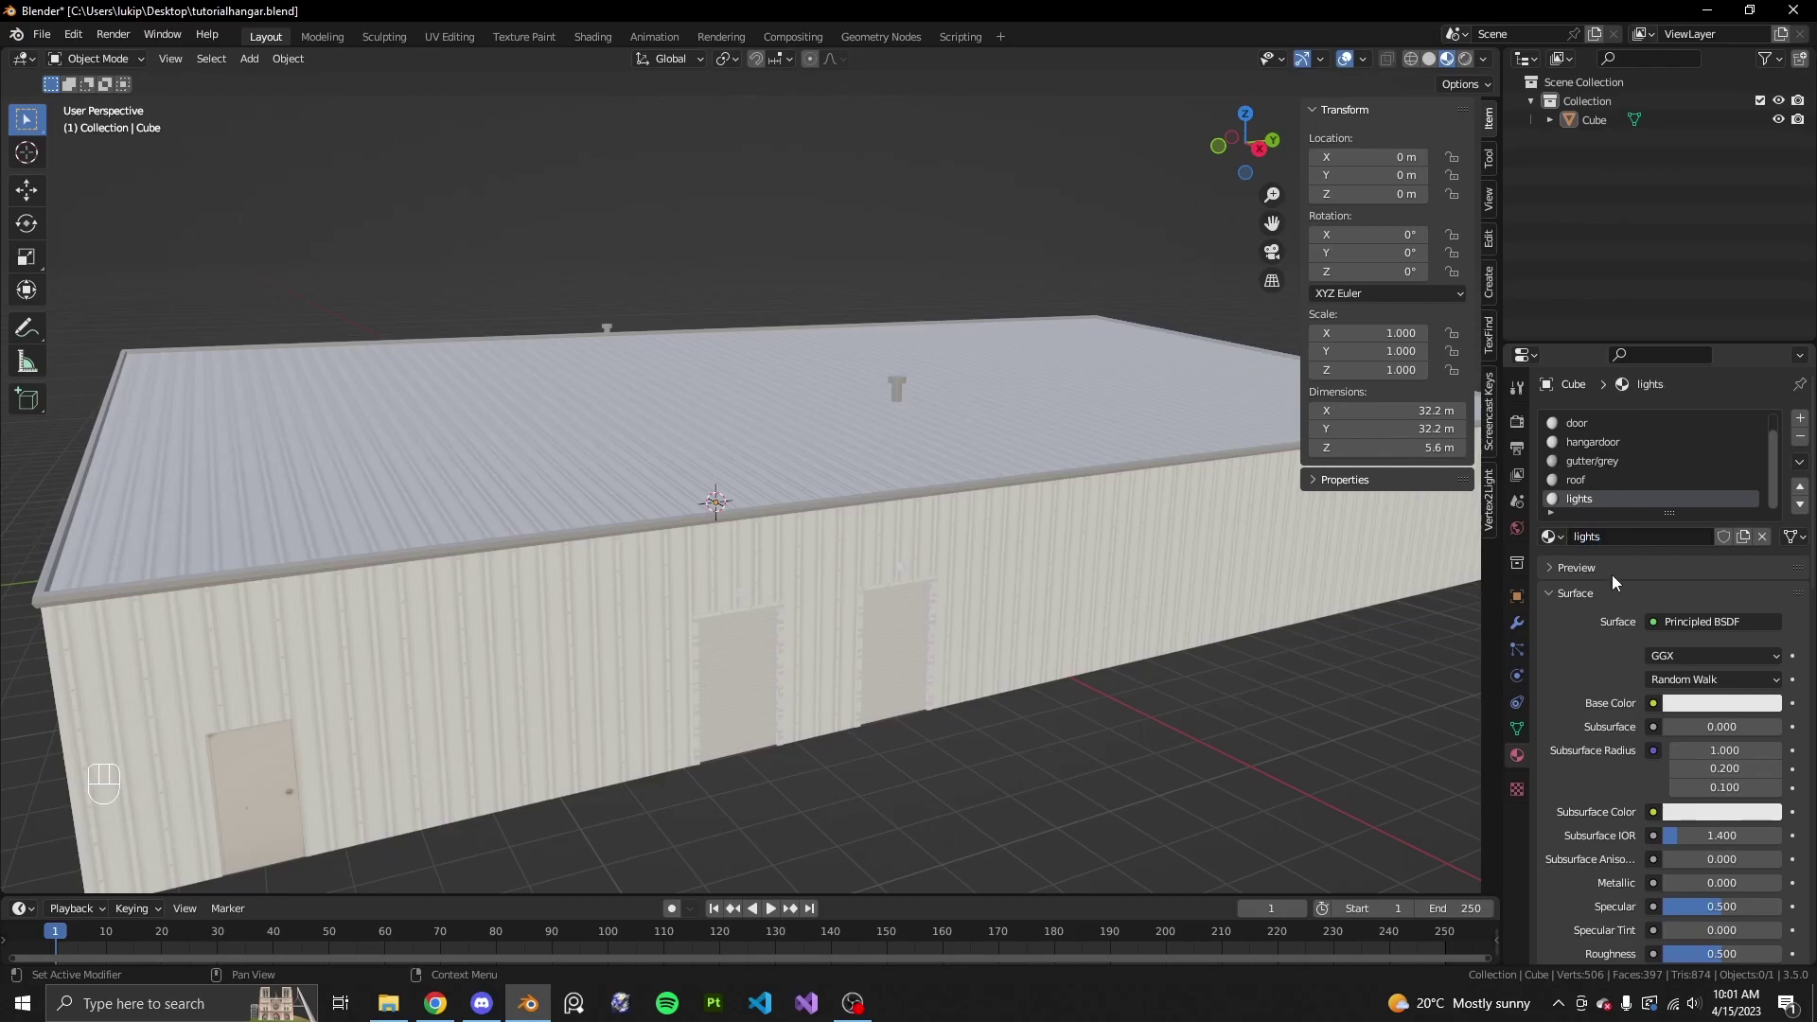
- Select the linked geometry of the four wall lights, above the roller doors and beside the hangar door, and assign the lights material
scroll(934, 601, up, 2)
key(Tab)
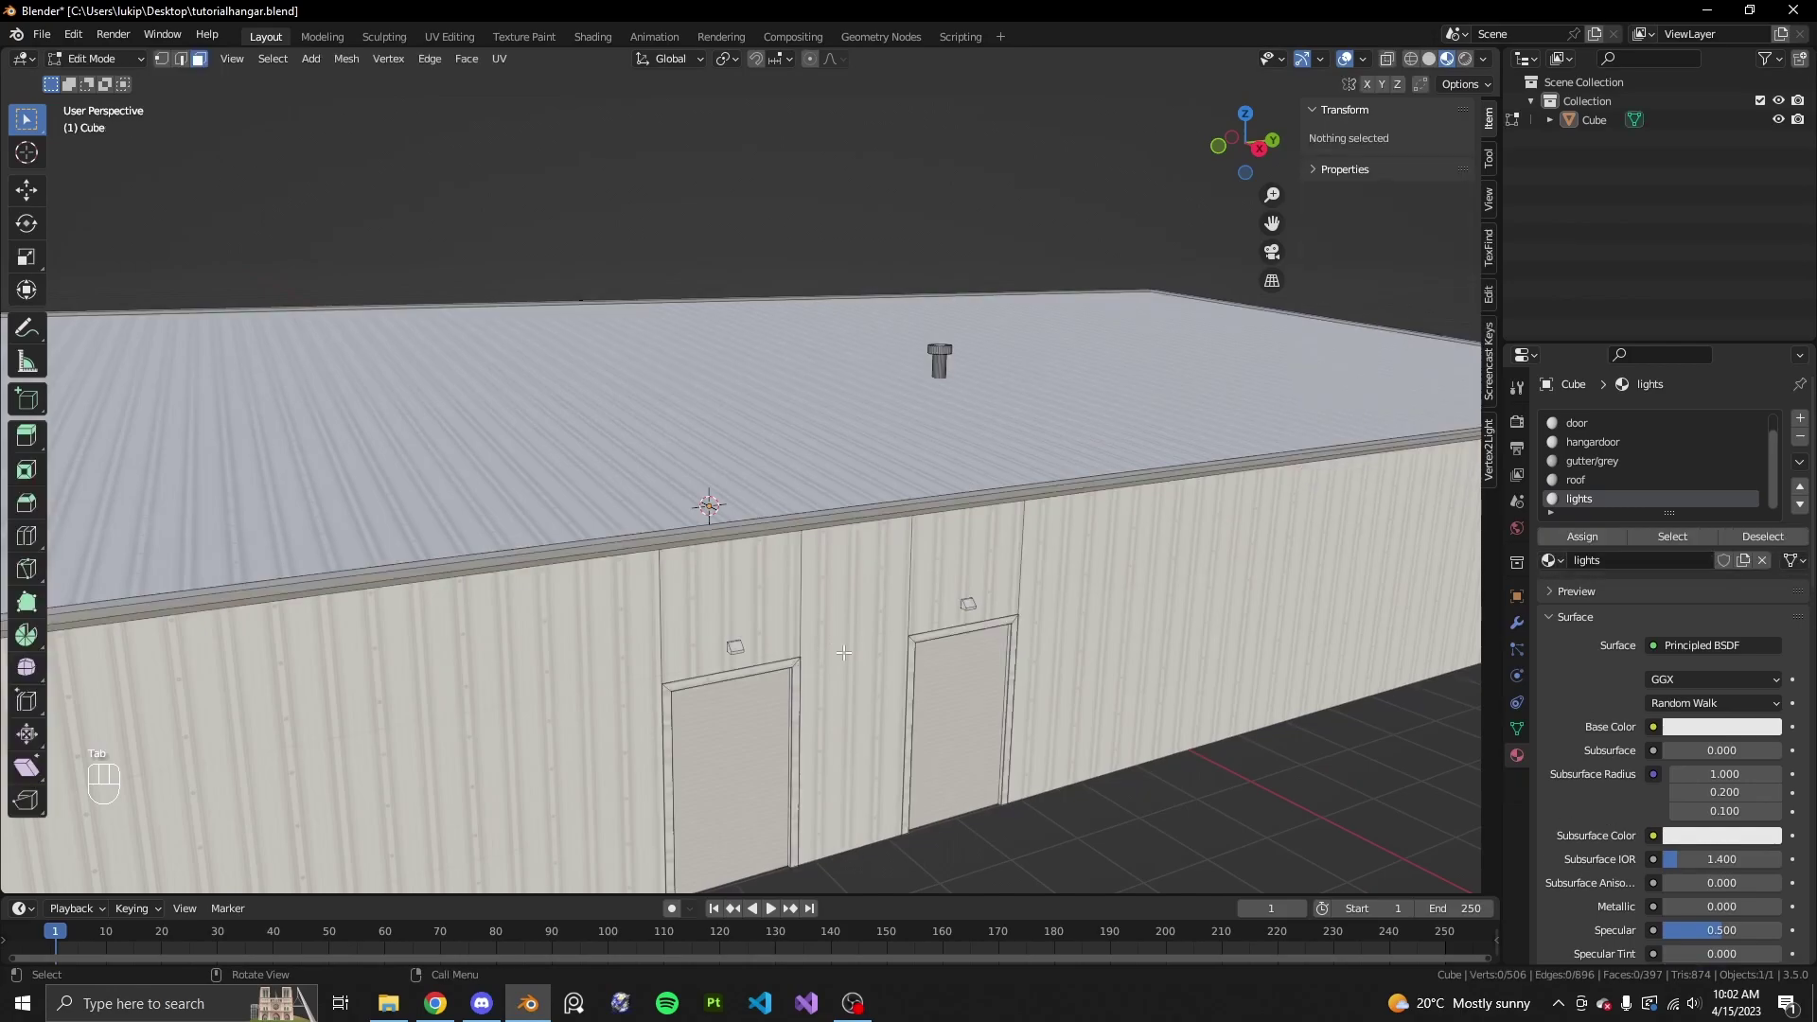
scroll(734, 647, up, 2)
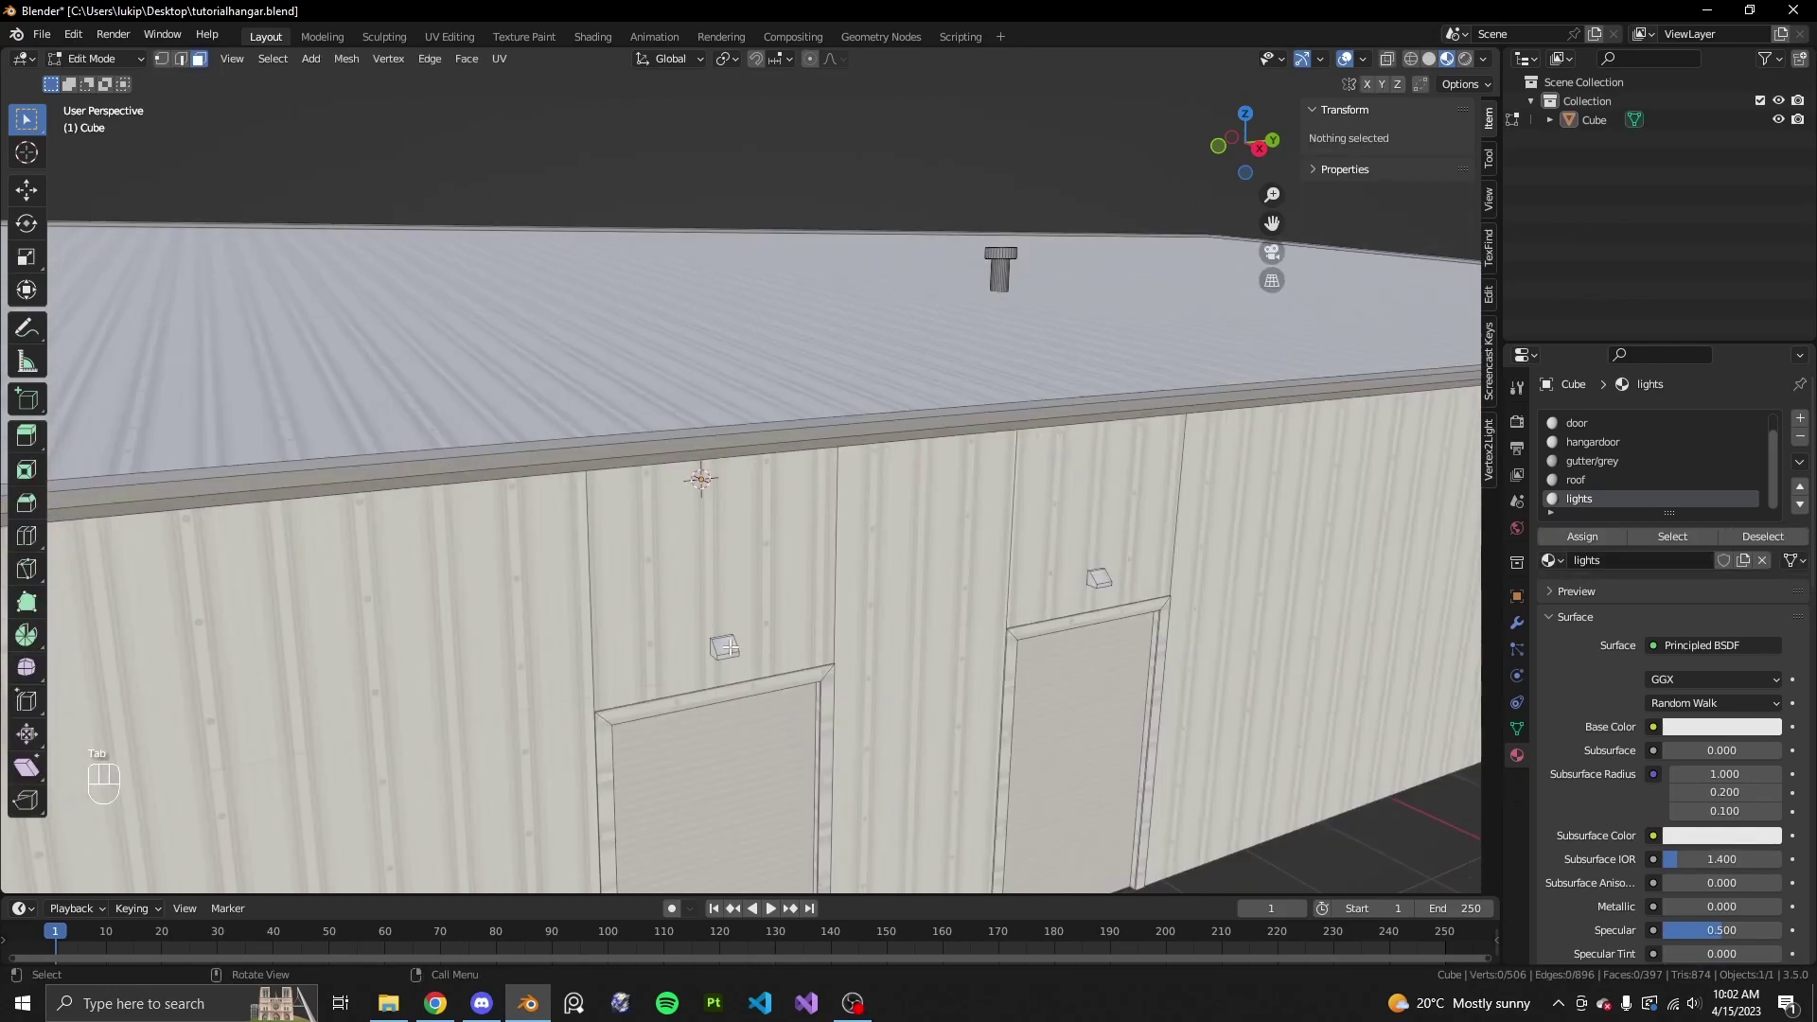
key(l)
key(l)
scroll(869, 542, down, 3)
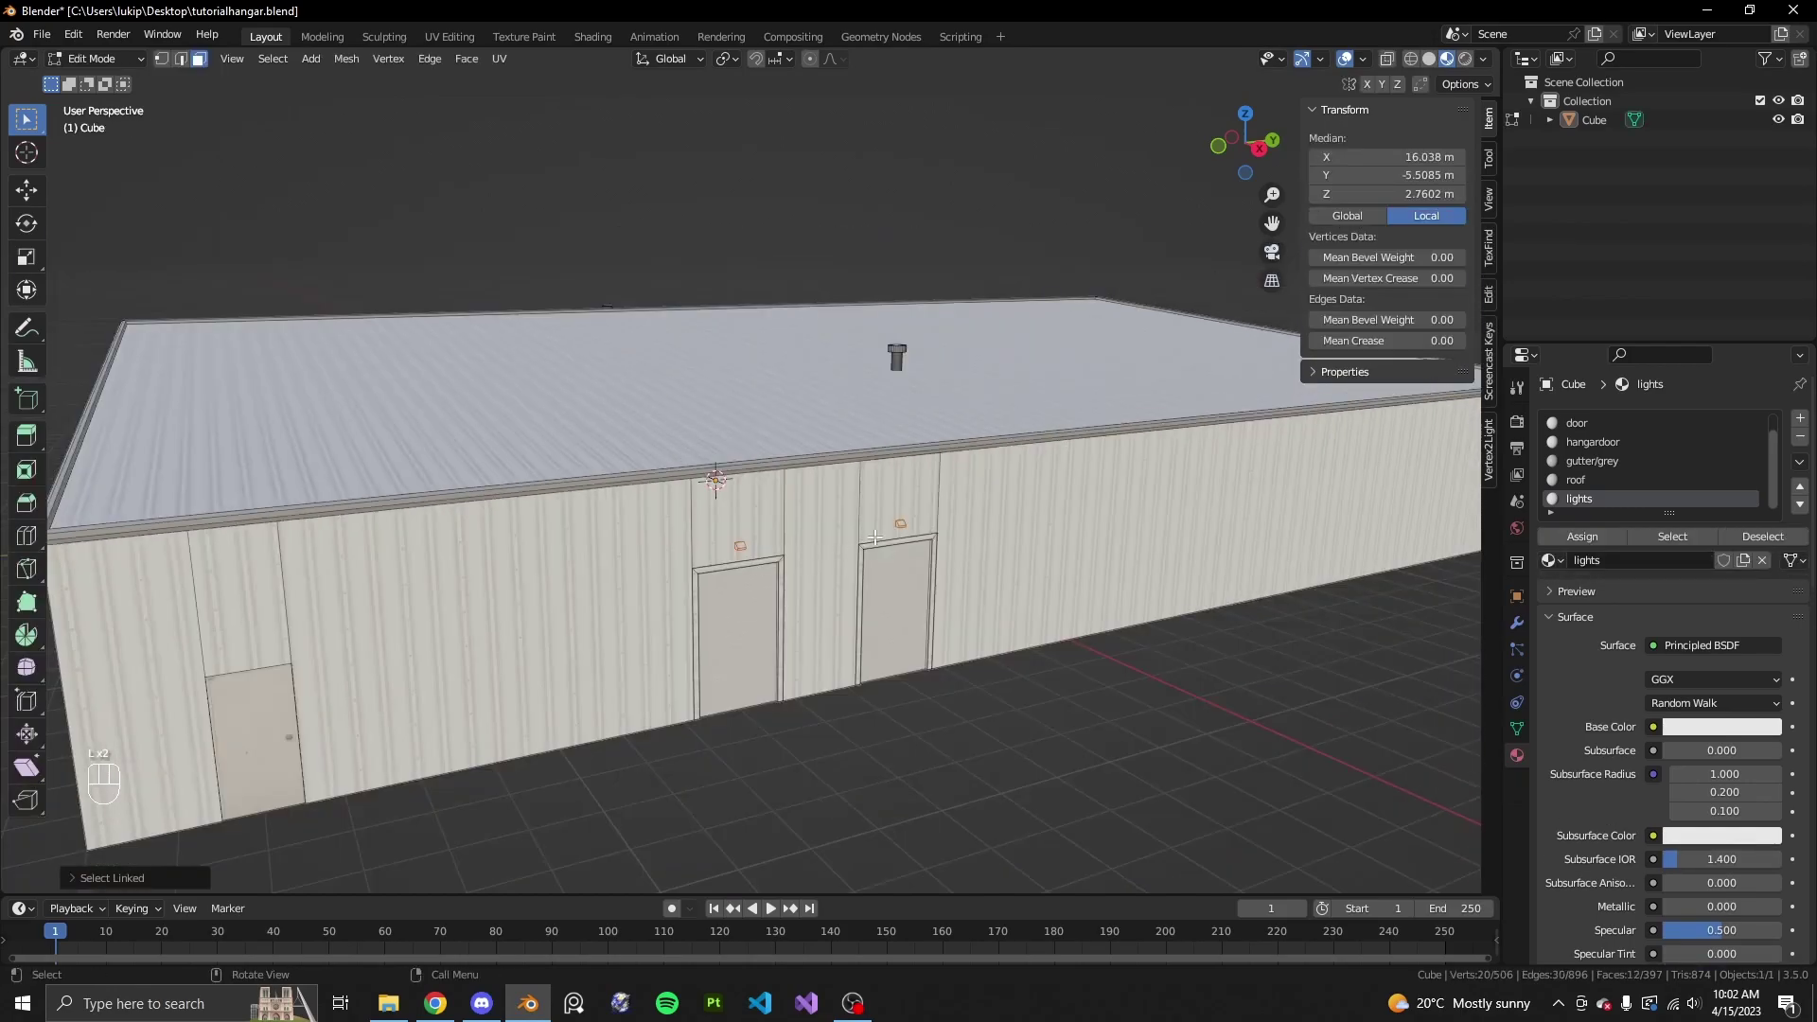
scroll(900, 571, up, 3)
scroll(1101, 577, down, 5)
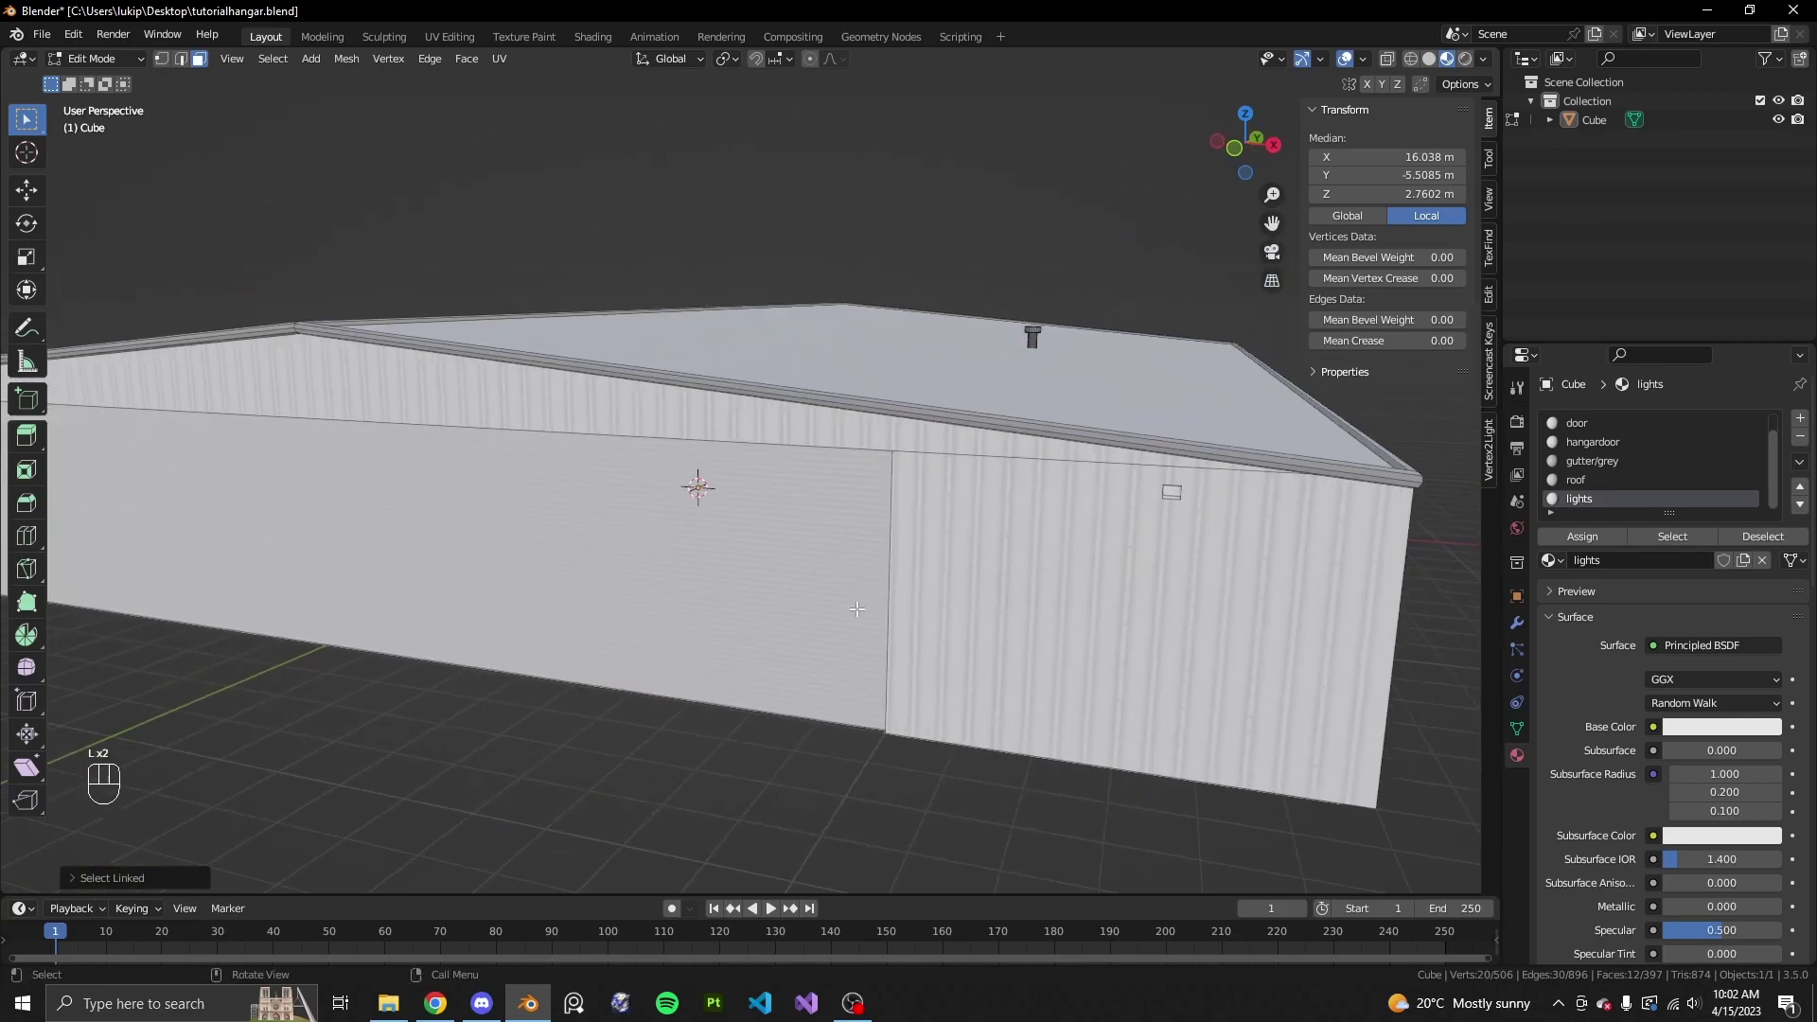
key(l)
middle_drag(1171, 497, 1214, 536)
scroll(1058, 499, up, 5)
scroll(875, 512, down, 5)
middle_drag(858, 524, 1162, 520)
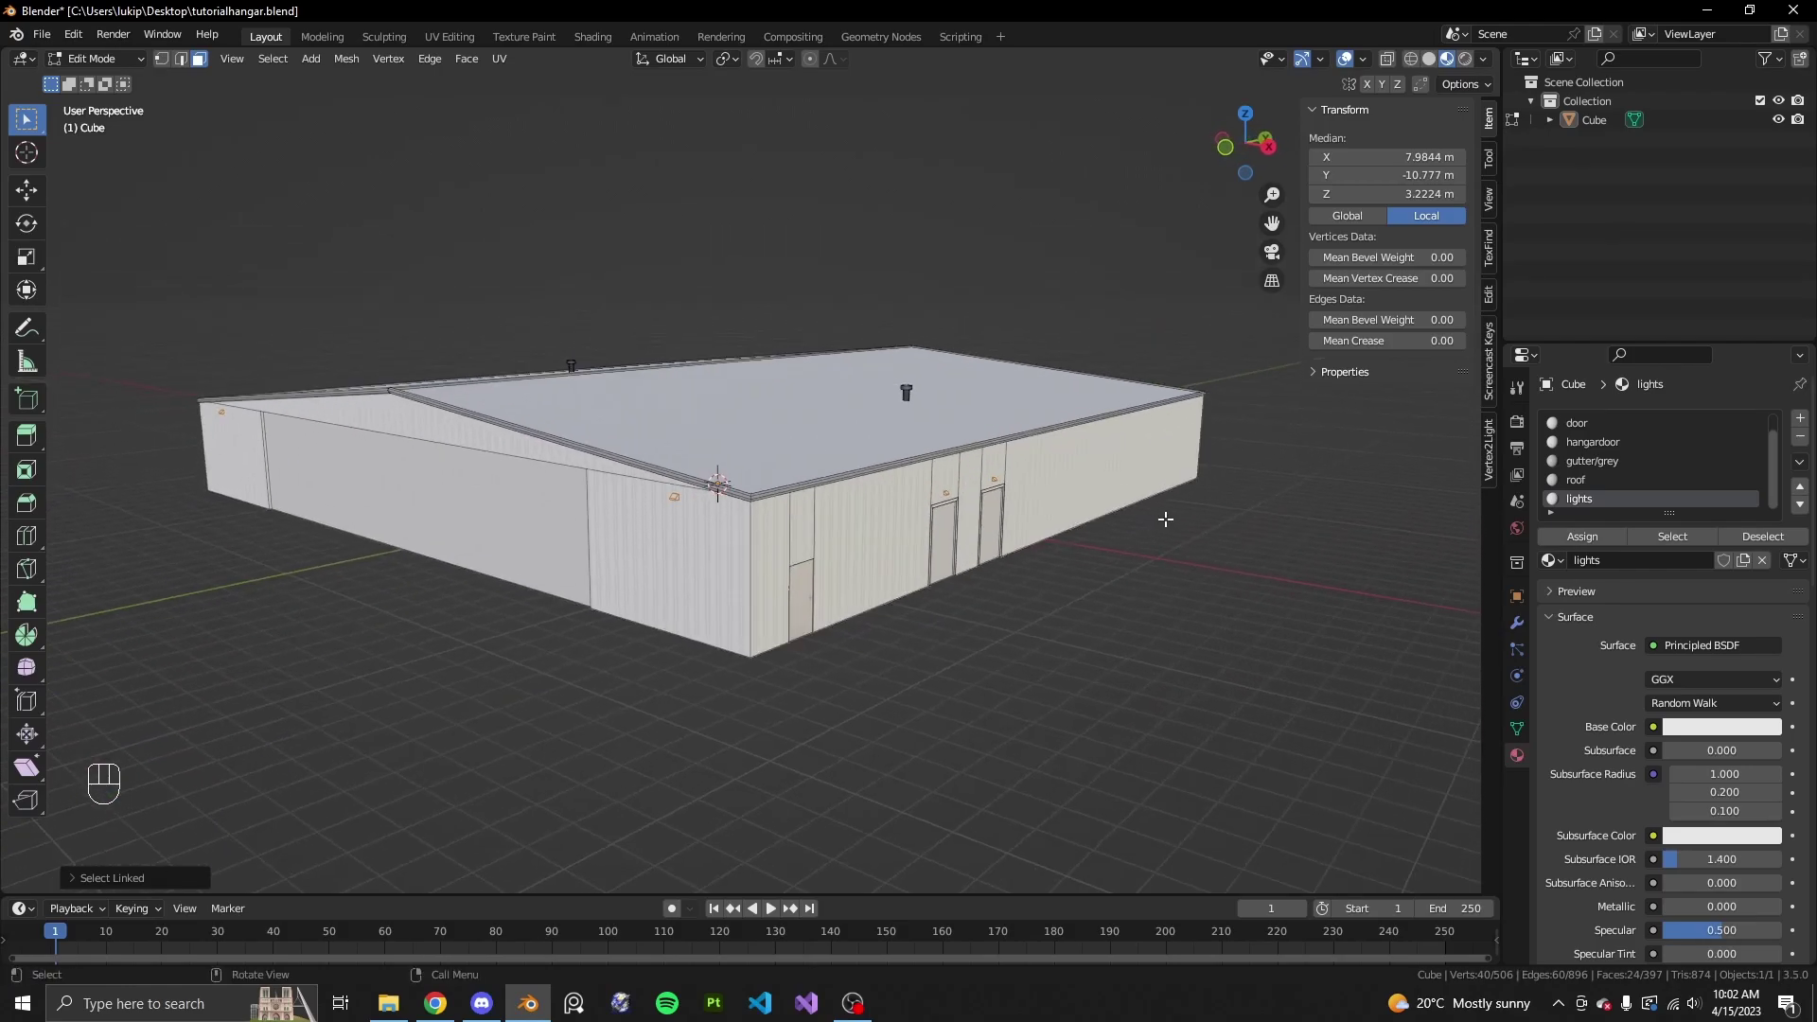
click(1596, 537)
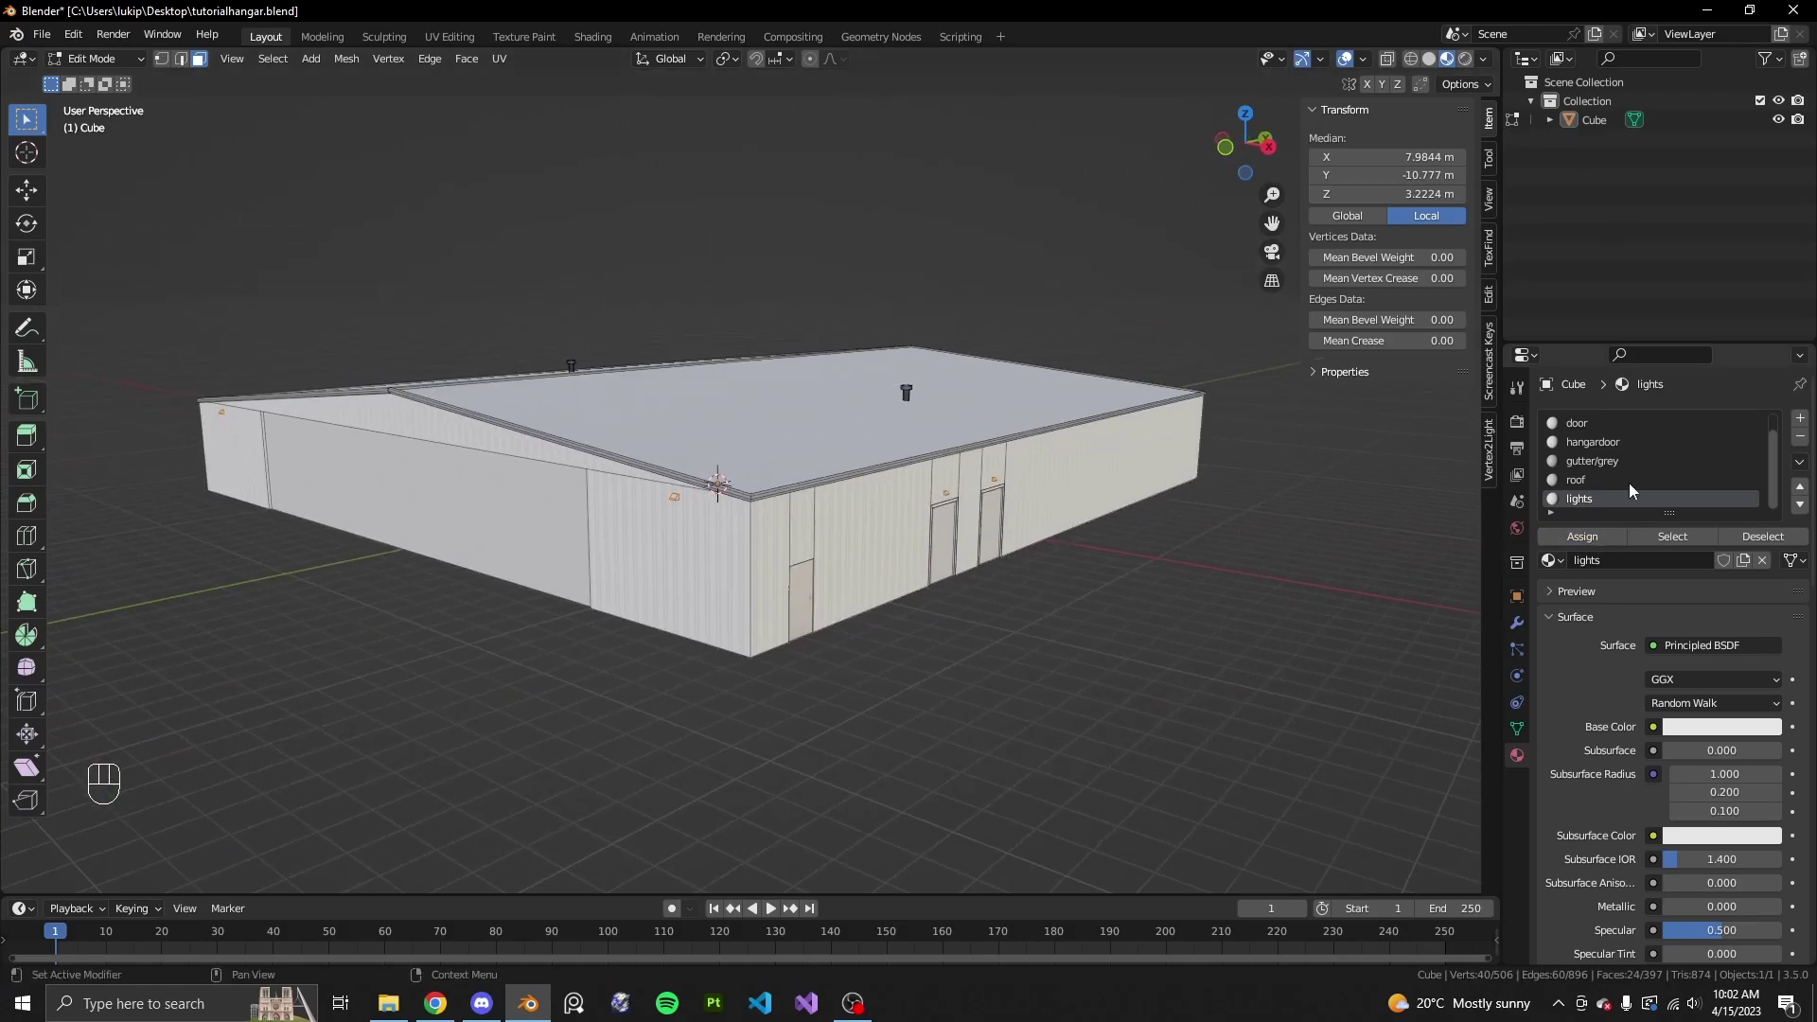
- Set the base color of the lights material to black and return to Object Mode
scroll(1069, 580, up, 3)
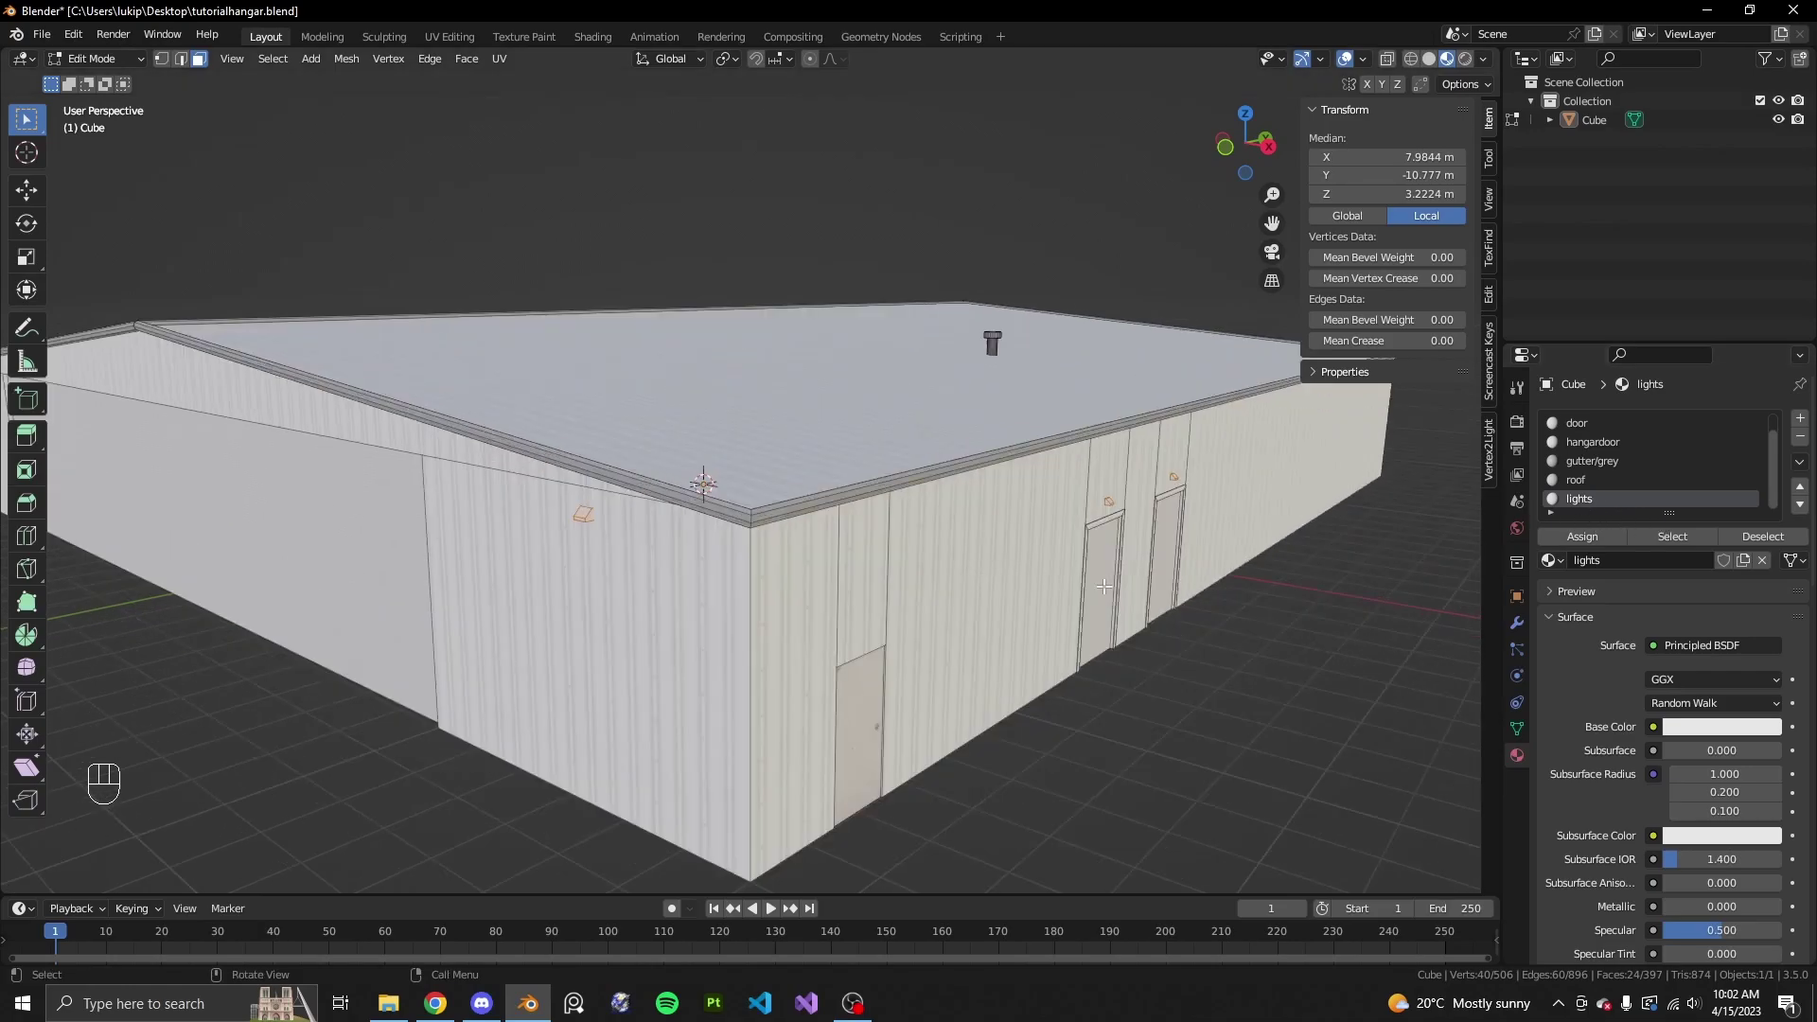
click(1708, 734)
drag(1773, 534, 1773, 649)
key(Tab)
scroll(1263, 716, down, 4)
middle_drag(1262, 716, 1194, 701)
scroll(1194, 701, up, 2)
scroll(1195, 701, up, 1)
scroll(1037, 632, down, 1)
scroll(1037, 632, up, 1)
mouse_move(1037, 633)
middle_down()
mouse_move(879, 629)
mouse_move(1007, 624)
middle_up()
scroll(883, 636, down, 1)
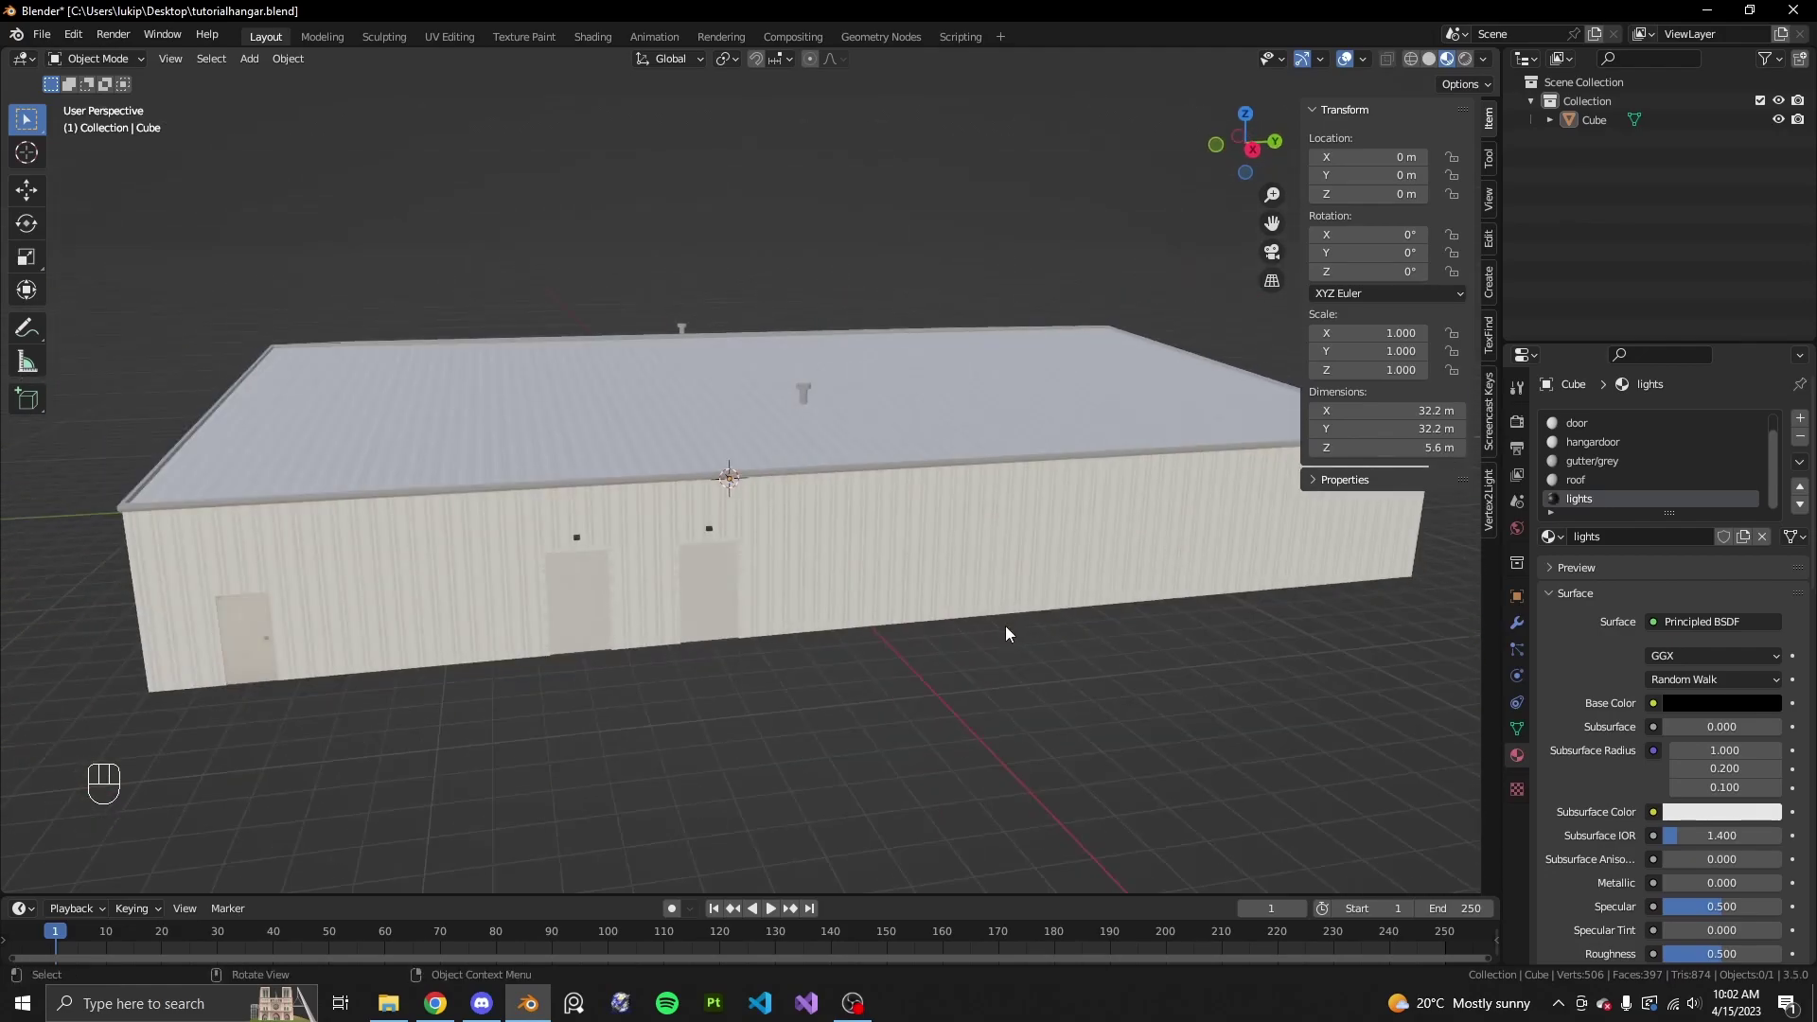
- Clear the face selection in Edit Mode and add another material slot with a material named whitefill
middle_drag(849, 646, 935, 640)
scroll(934, 639, up, 2)
key(Tab)
middle_drag(1082, 649, 1033, 605)
scroll(1037, 648, up, 2)
key(alt+a)
shift+middle_drag(997, 683, 995, 645)
scroll(1036, 512, up, 5)
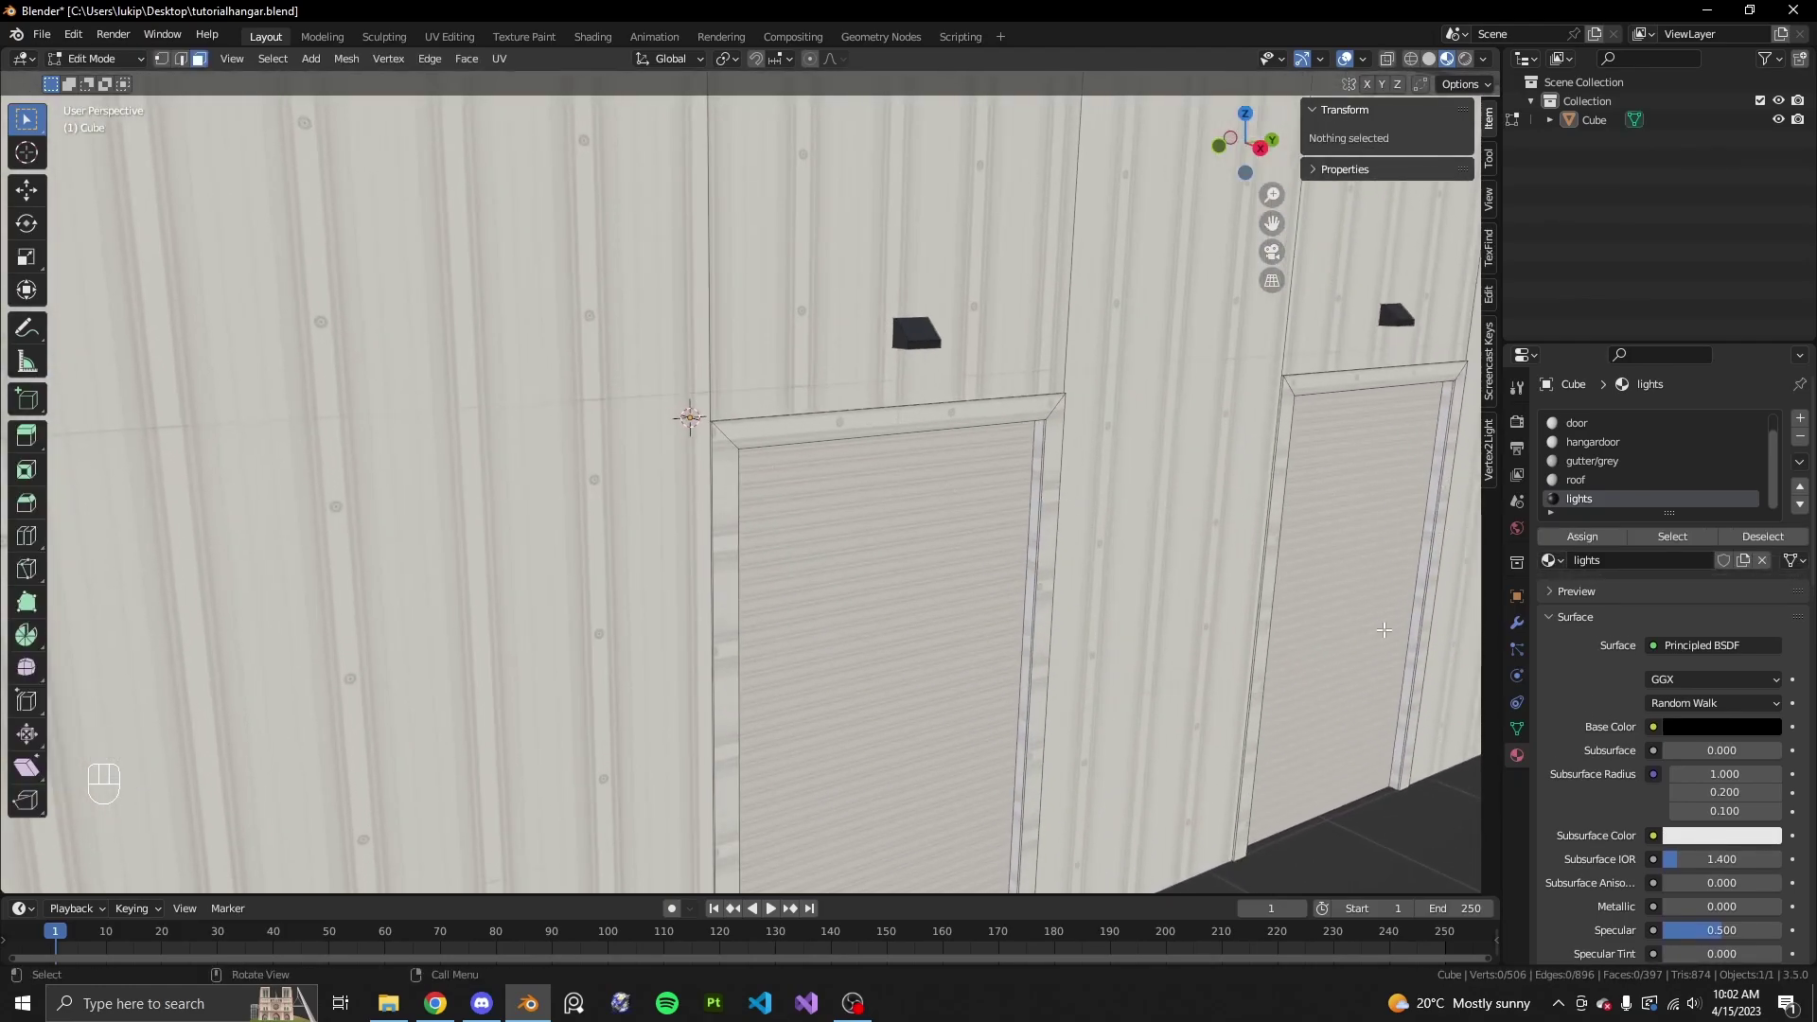
click(1800, 417)
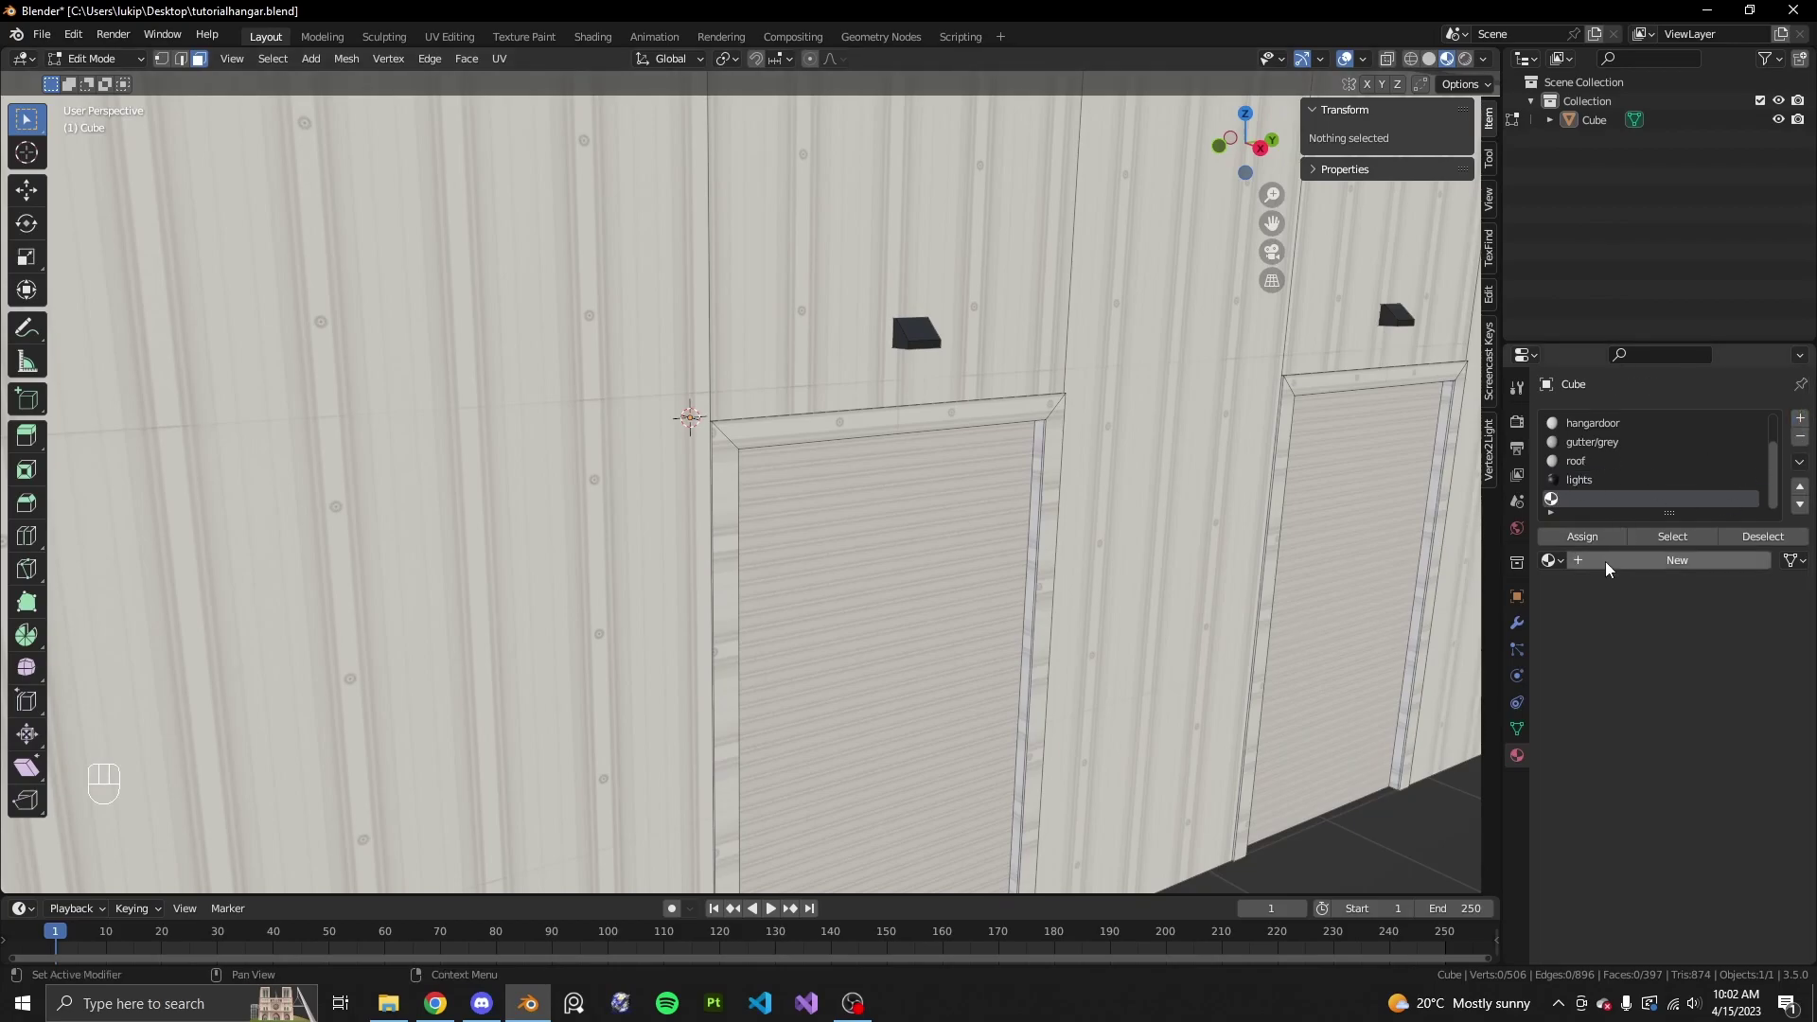
click(1679, 563)
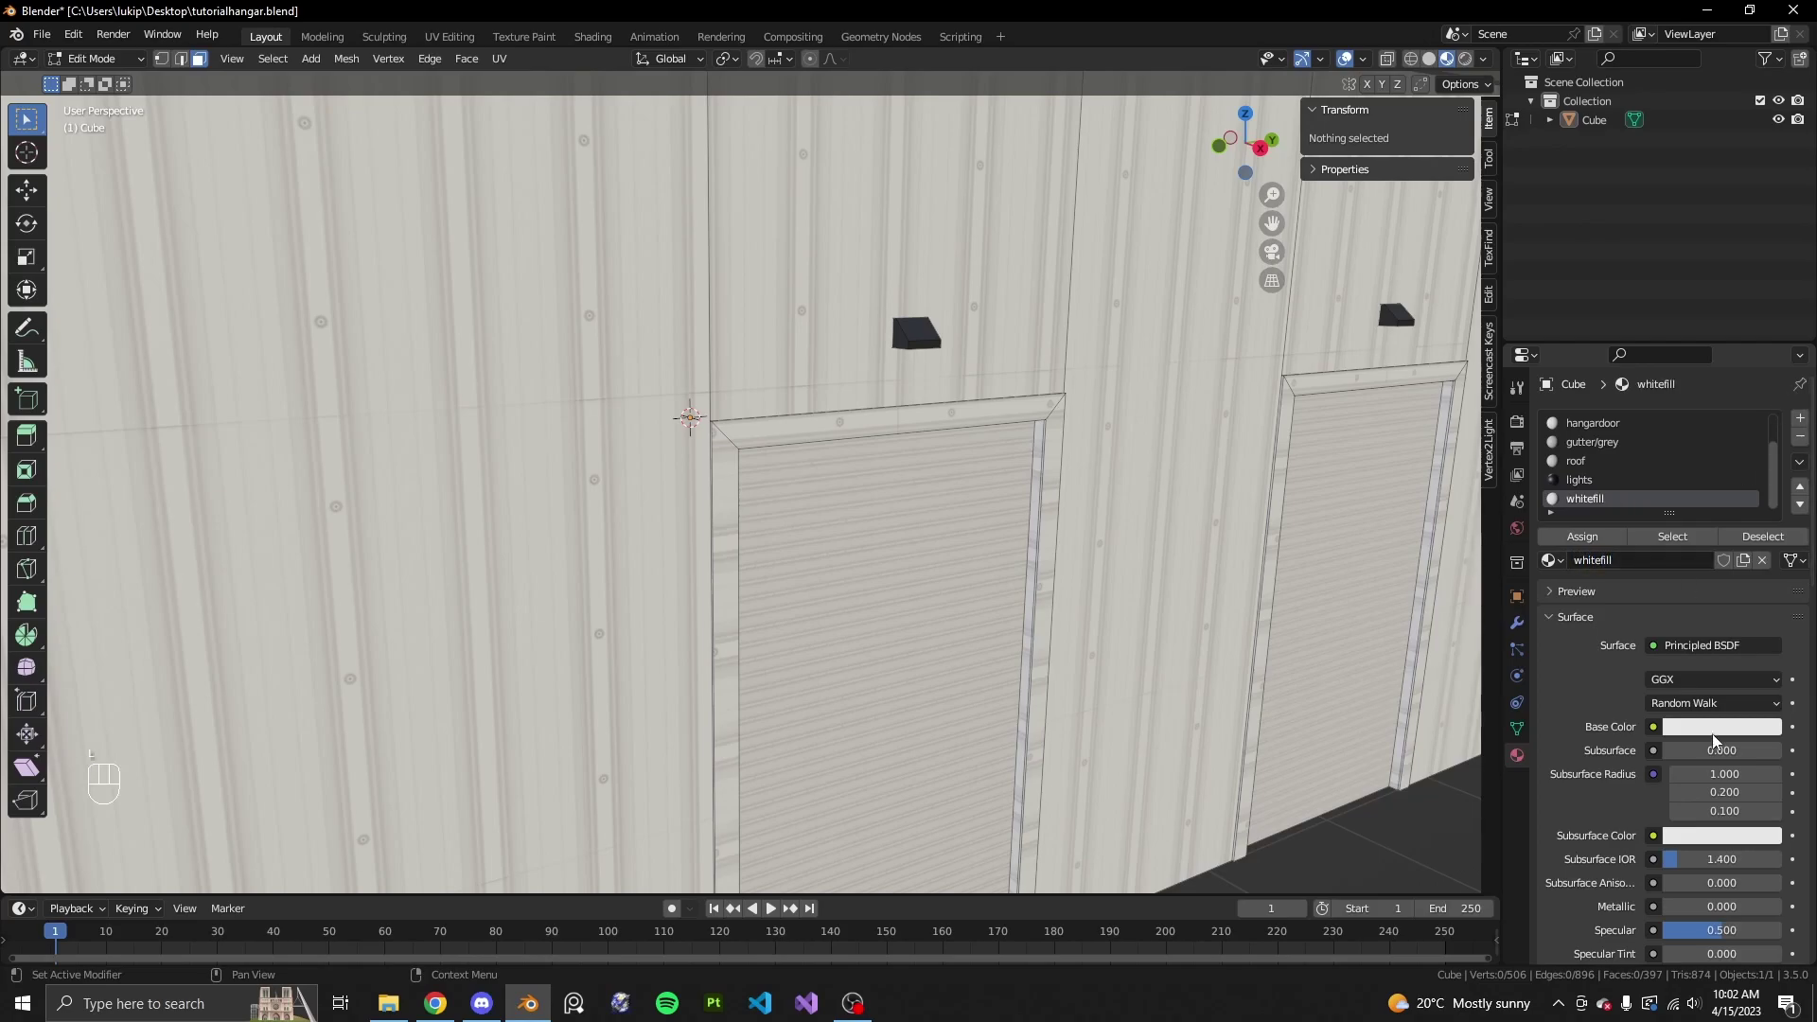
- Select all frame faces around the roller door nearest the small entrance door and assign them the whitefill material
click(1051, 443)
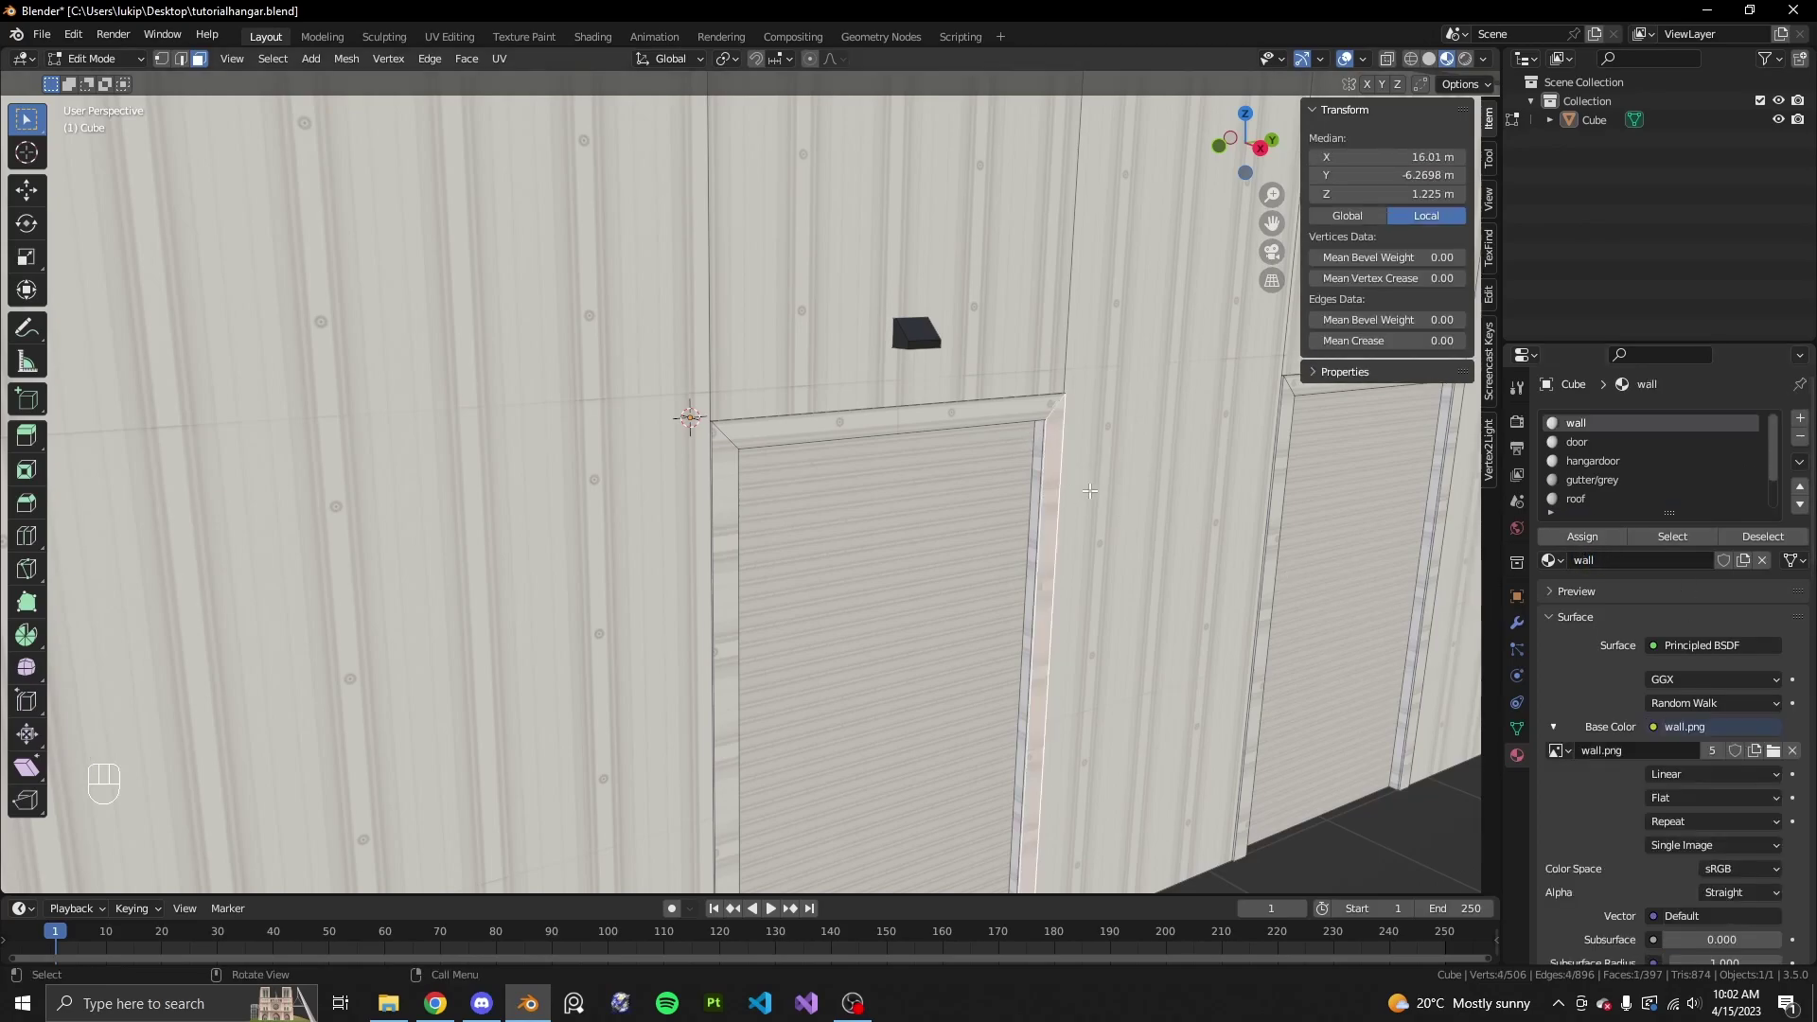
shift+middle_drag(1052, 445, 881, 369)
scroll(1088, 473, up, 3)
shift+click(980, 425)
shift+click(981, 425)
shift+click(984, 423)
shift+click(980, 416)
shift+click(978, 224)
middle_drag(978, 223, 838, 388)
shift+click(976, 320)
shift+click(980, 310)
shift+middle_drag(837, 388, 705, 539)
scroll(805, 393, up, 5)
shift+click(698, 550)
shift+click(699, 550)
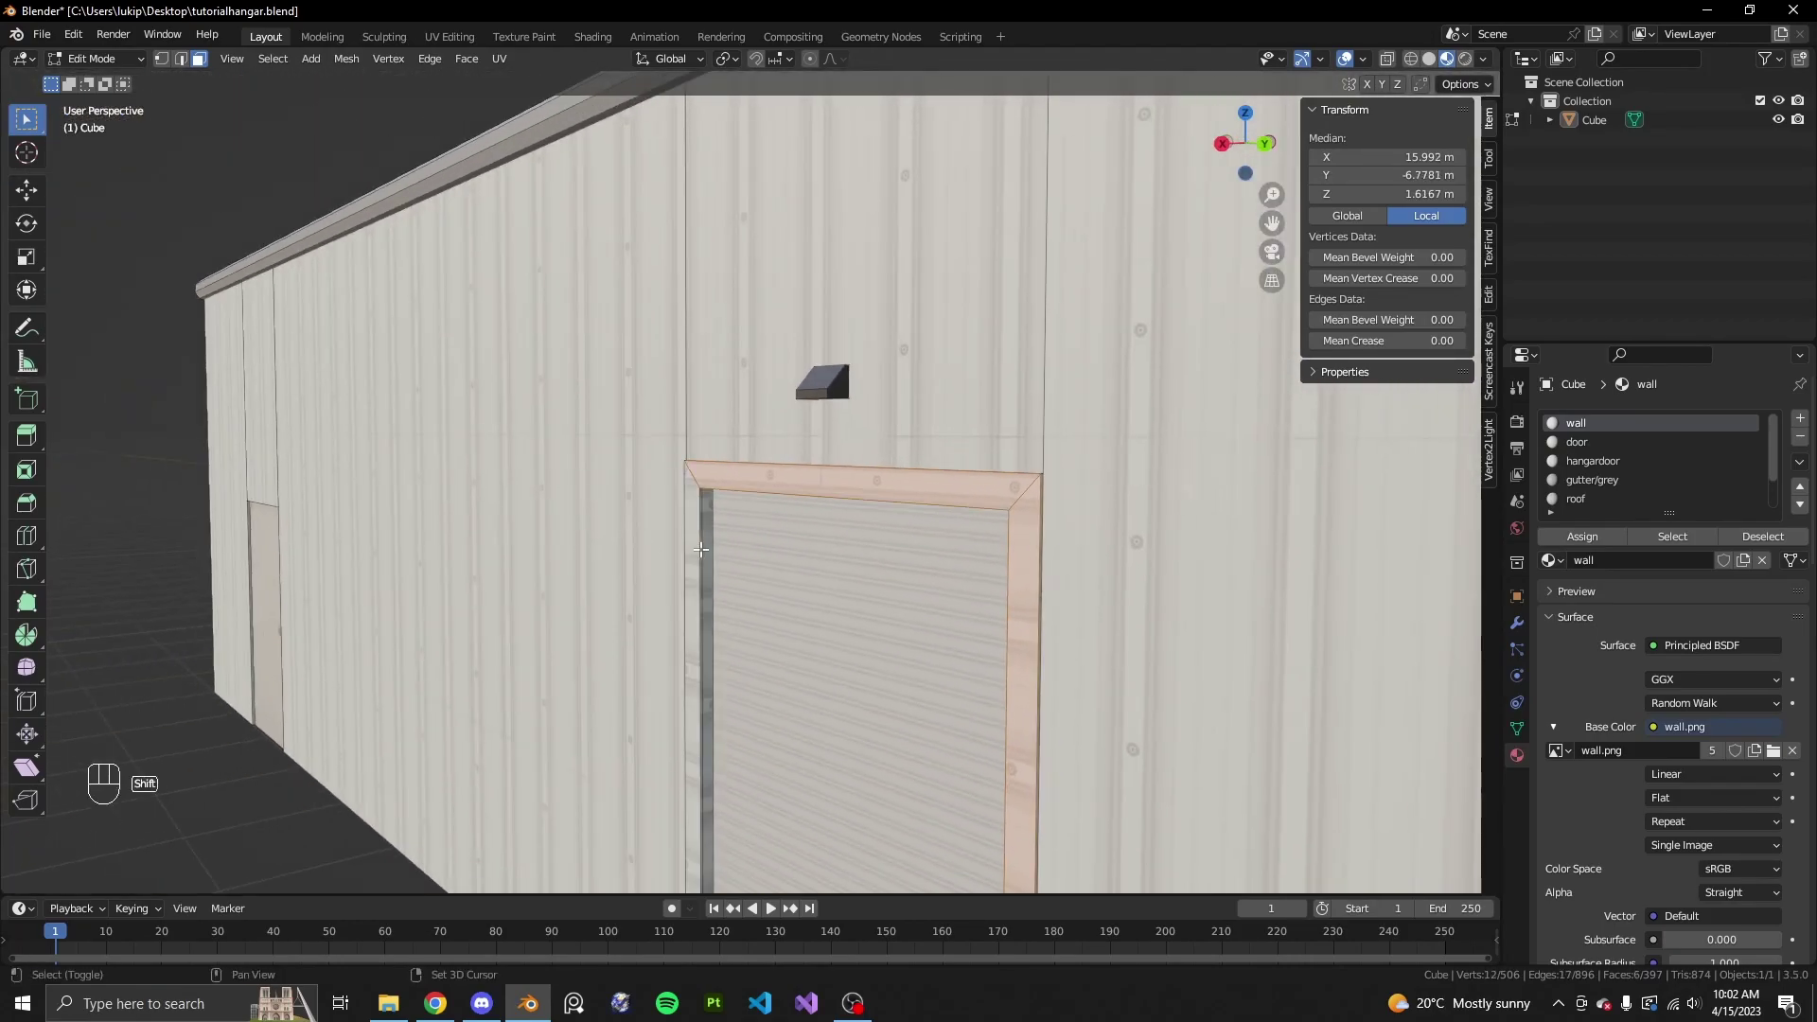
shift+click(697, 546)
middle_drag(723, 586, 767, 478)
shift+click(499, 407)
shift+click(515, 388)
shift+click(371, 376)
scroll(1594, 492, down, 2)
click(1585, 499)
click(1568, 536)
key(Tab)
middle_drag(1183, 511, 987, 477)
key(Tab)
key(Tab)
key(Tab)
key(Tab)
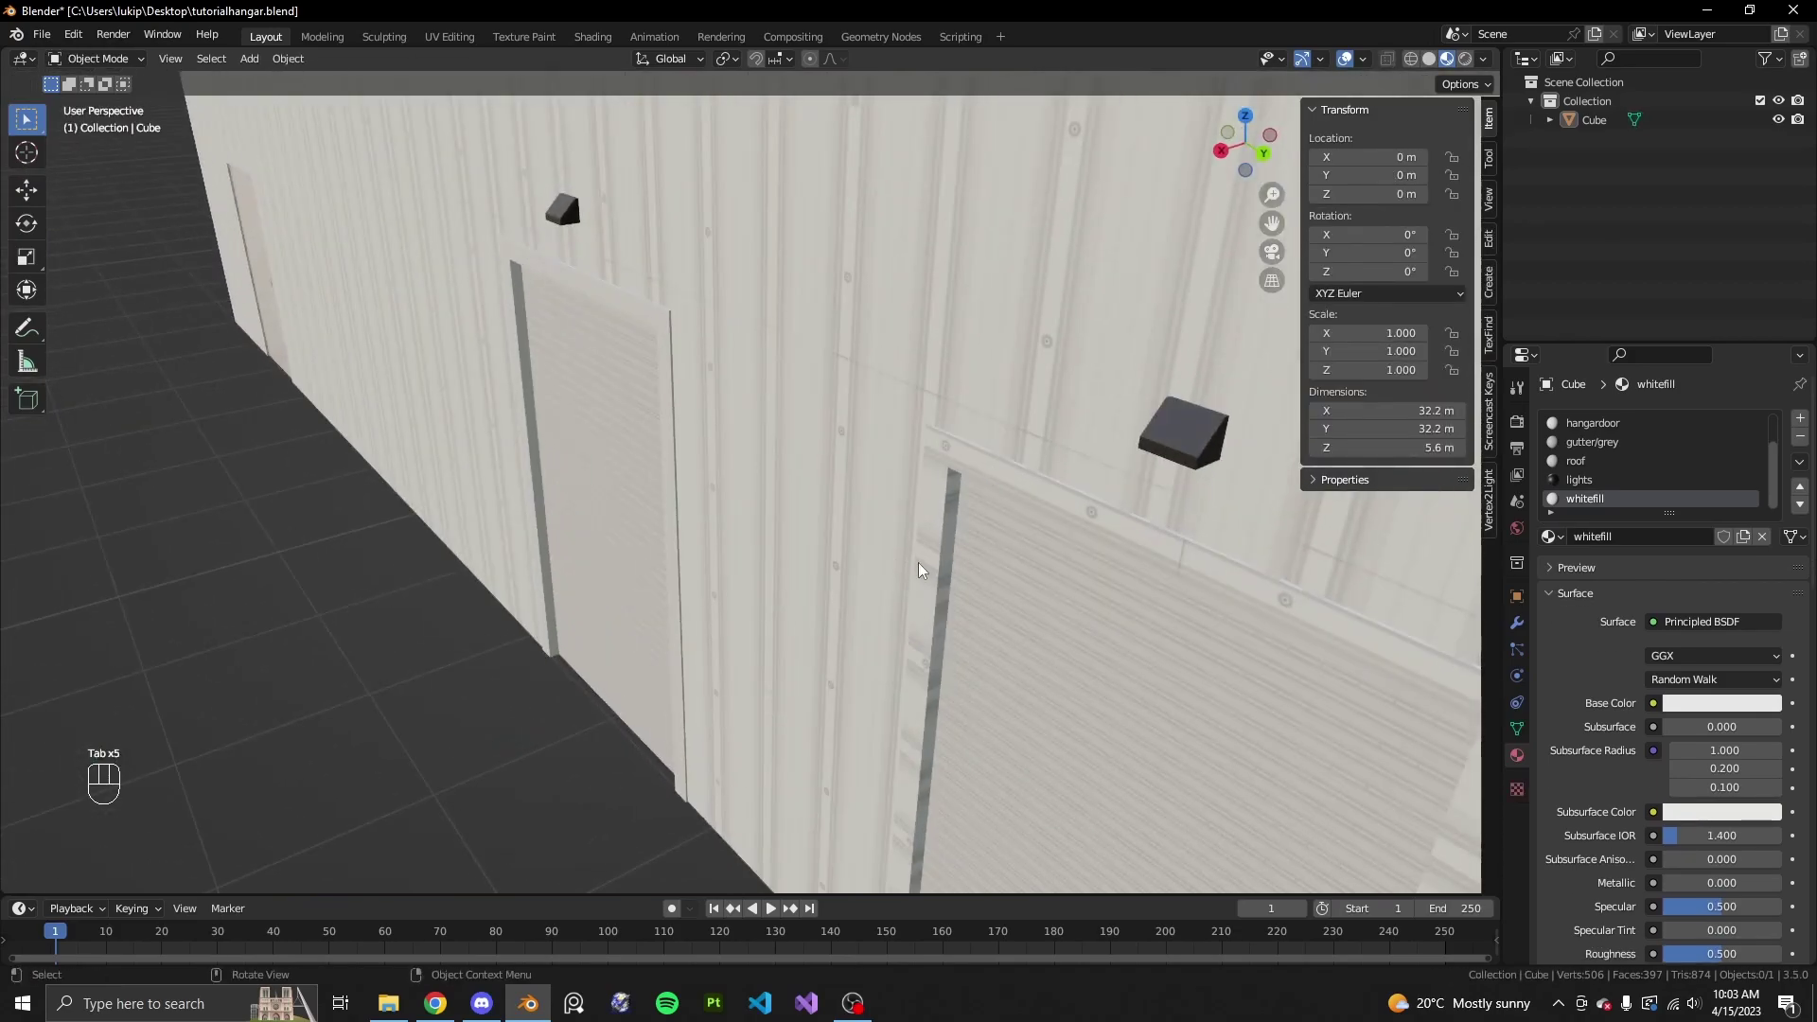
- Select all frame faces around the other roller door in Edit Mode and assign them the whitefill material
middle_drag(926, 635, 607, 547)
key(Tab)
click(606, 546)
shift+click(614, 606)
shift+click(851, 497)
shift+click(947, 445)
middle_drag(947, 445, 1069, 534)
shift+click(1327, 481)
shift+click(1079, 252)
shift+click(1192, 490)
shift+click(1179, 489)
shift+click(237, 418)
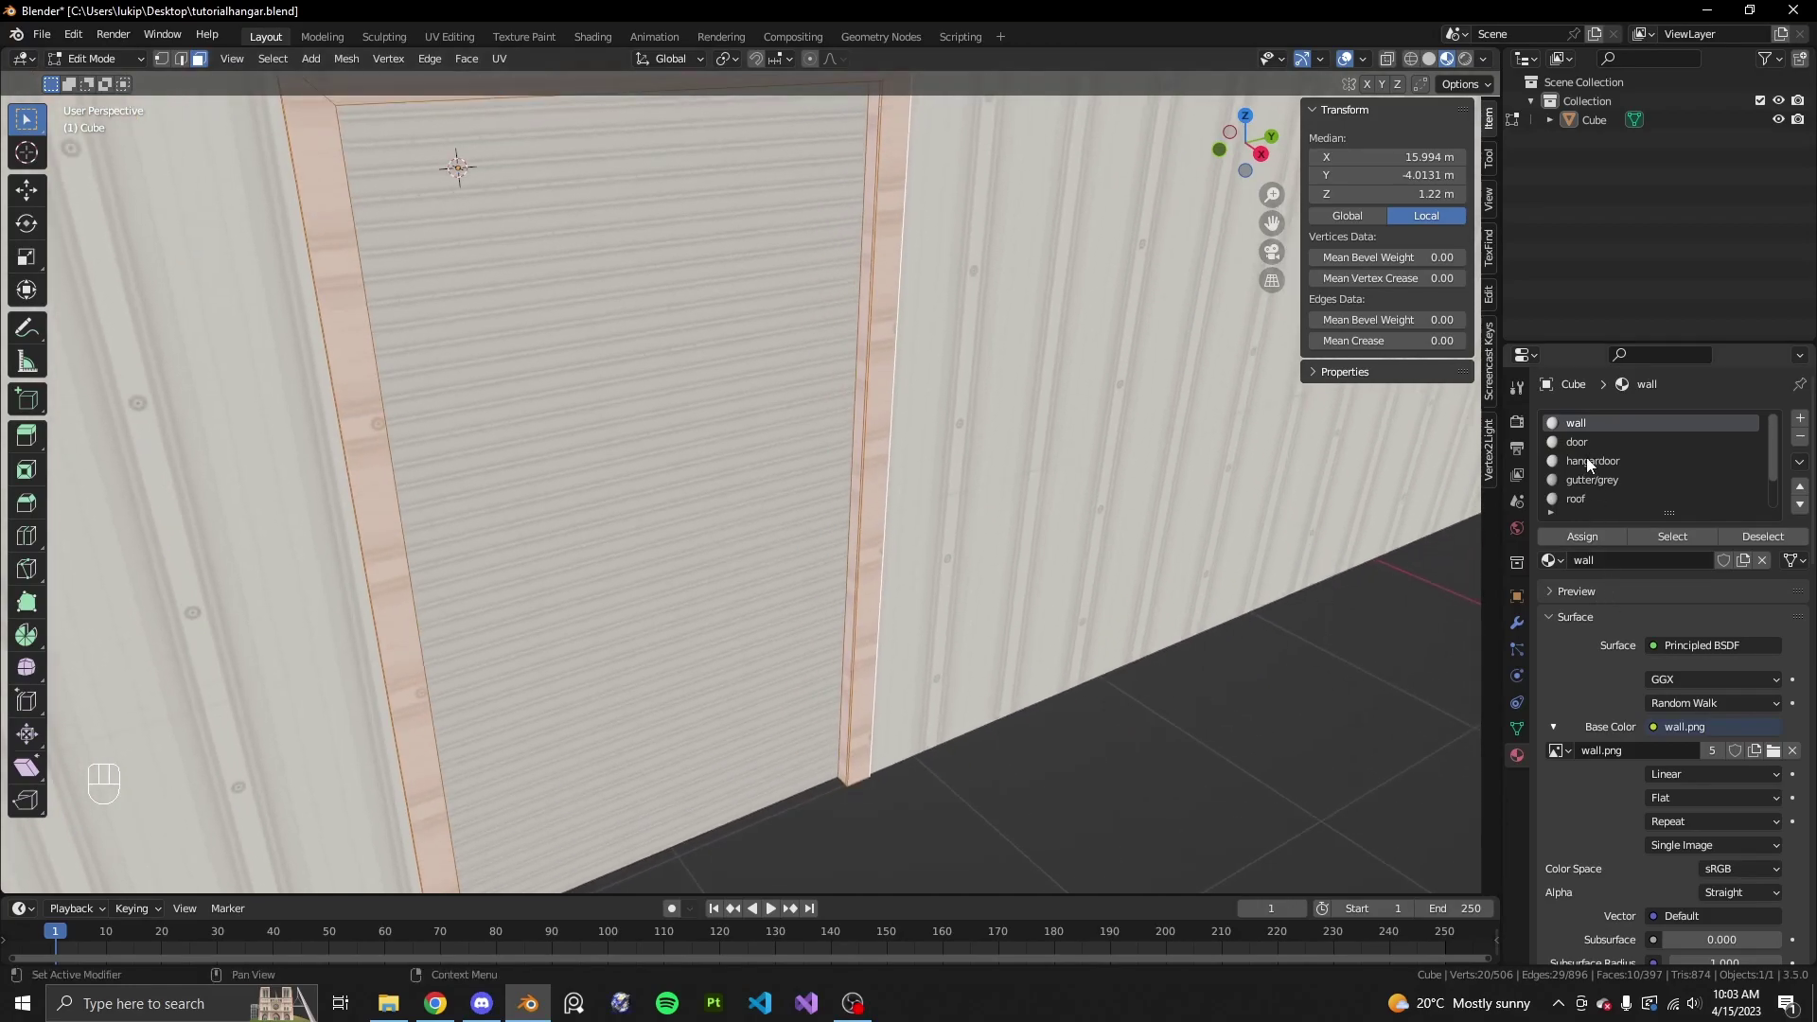
click(1592, 499)
click(1611, 531)
- Select the frame faces around the small entrance door and the large hangar door and assign them the whitefill material
key(Tab)
shift+middle_drag(946, 520, 855, 510)
key(Tab)
scroll(855, 509, up, 4)
click(945, 472)
middle_drag(942, 443, 911, 525)
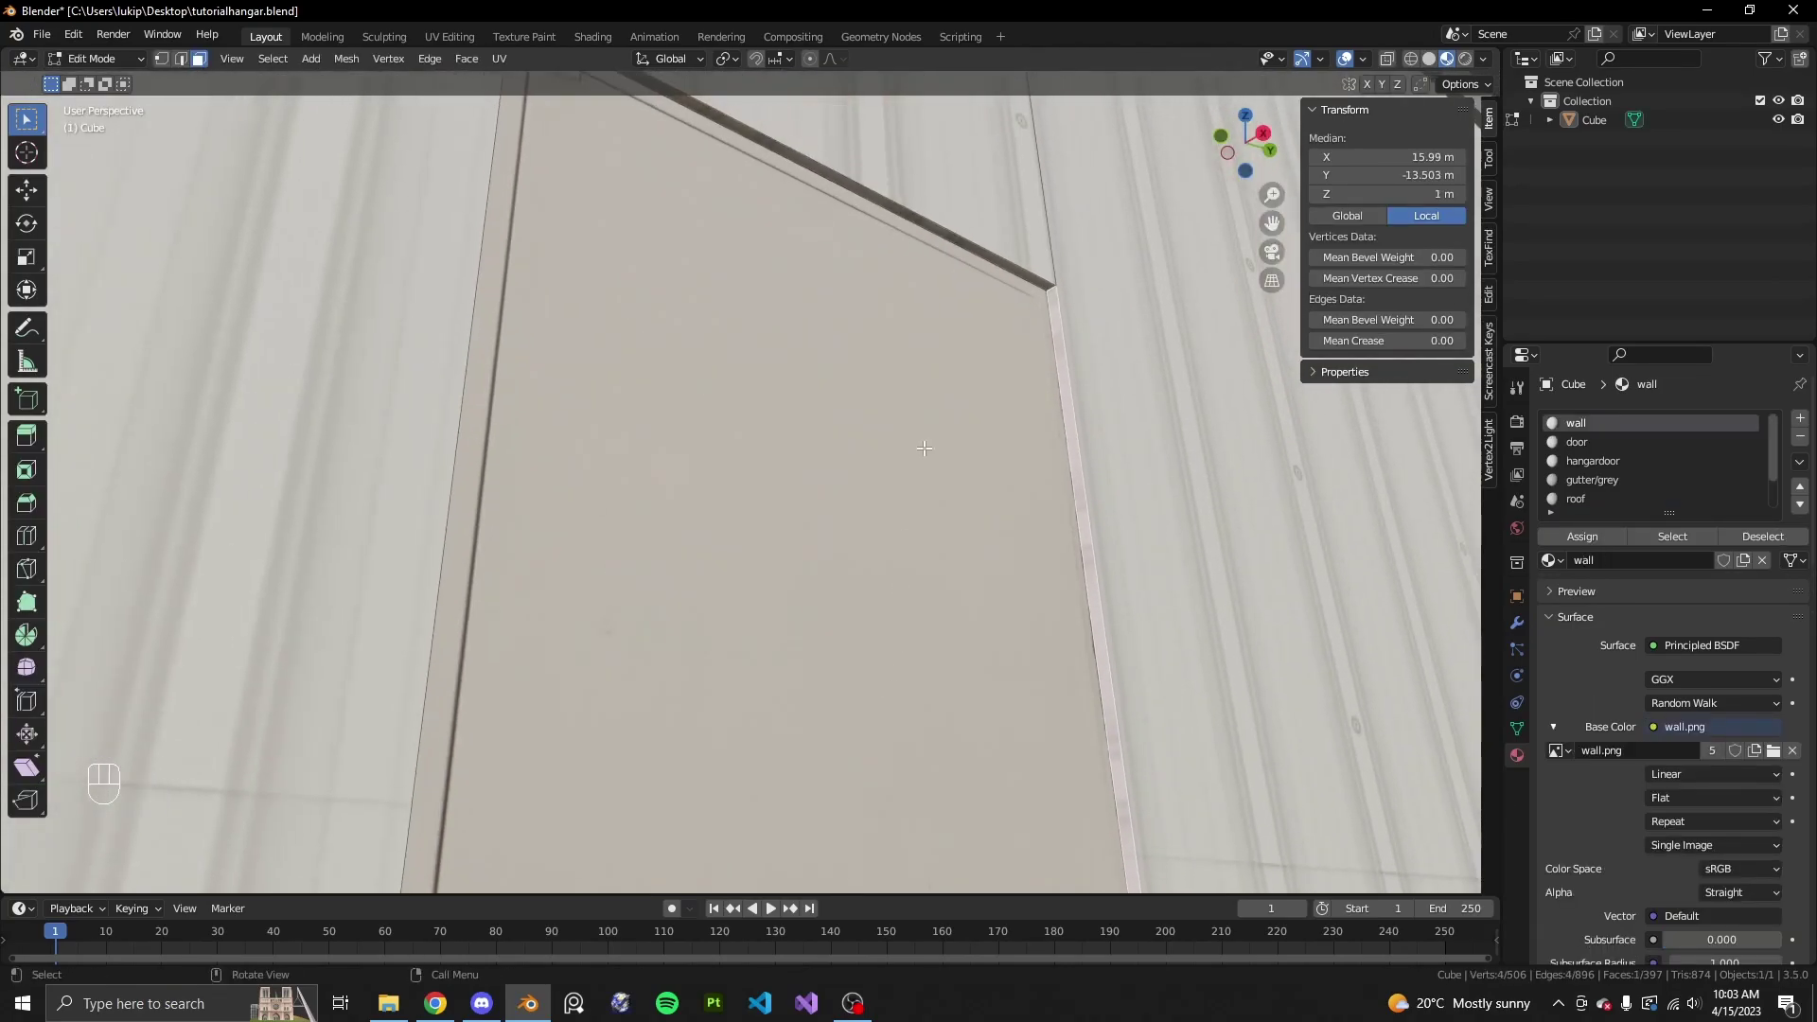
scroll(948, 231, down, 5)
middle_drag(1046, 823, 991, 601)
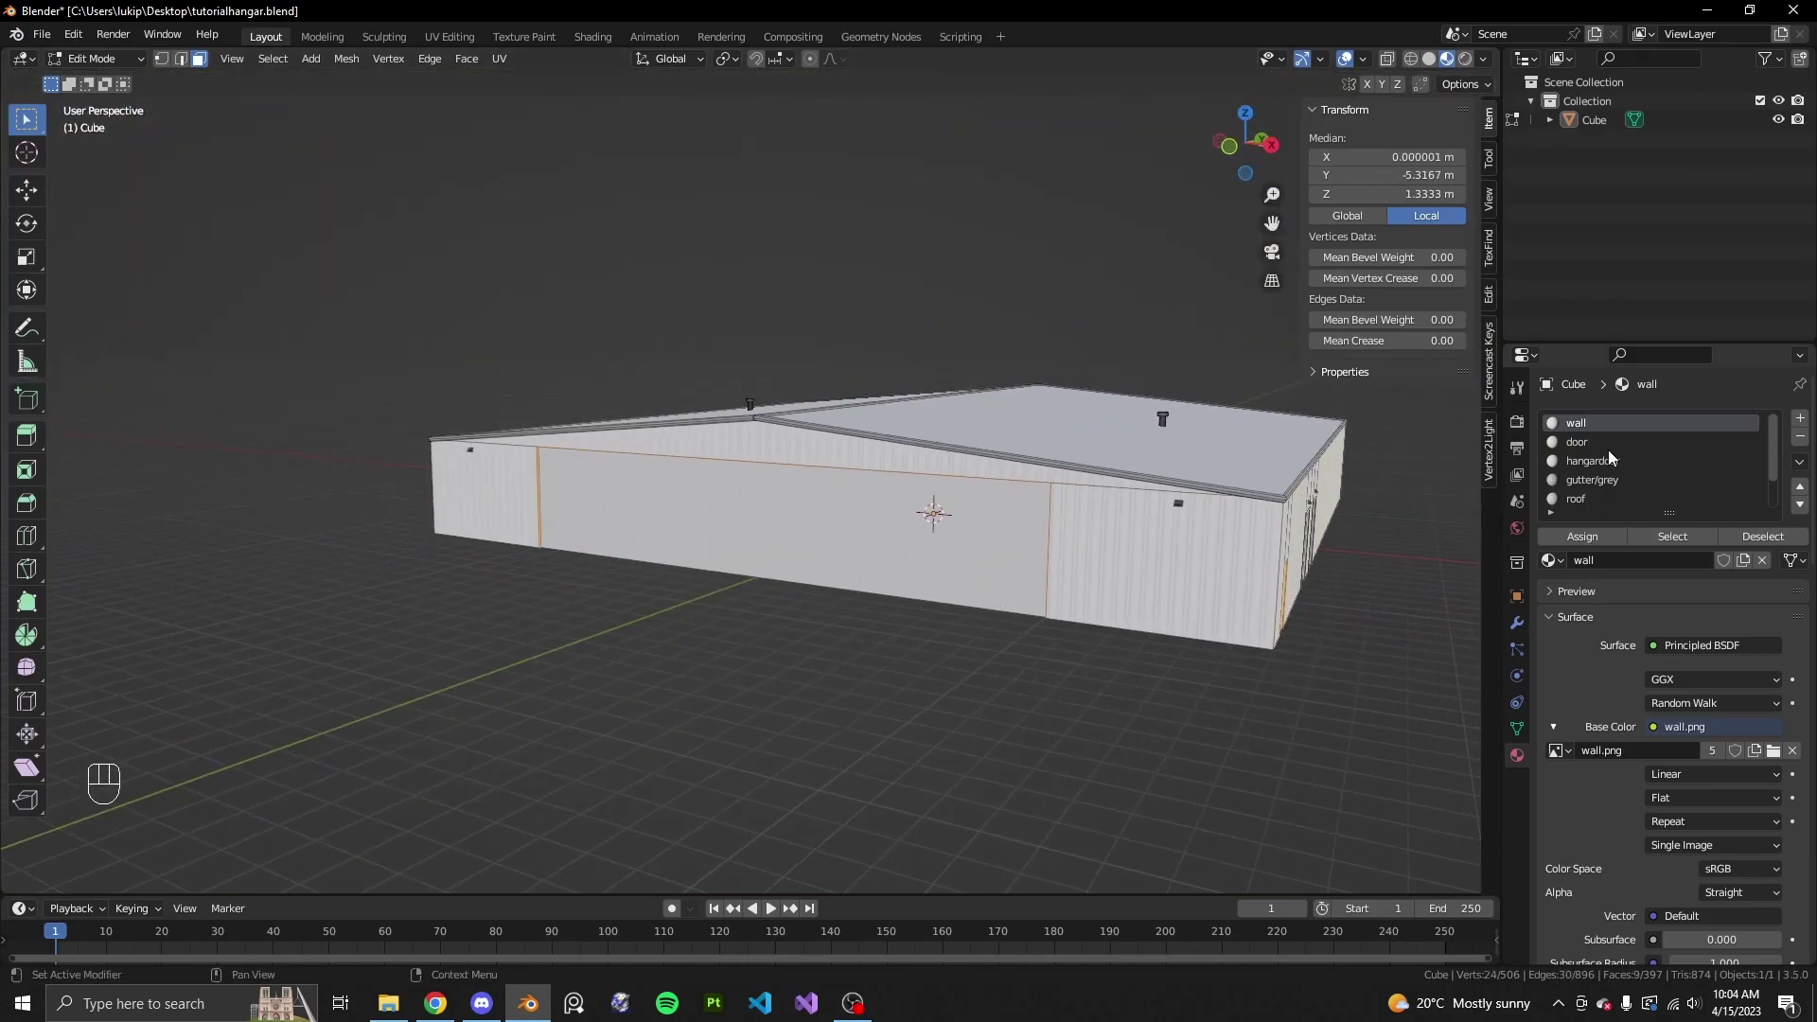
click(1596, 499)
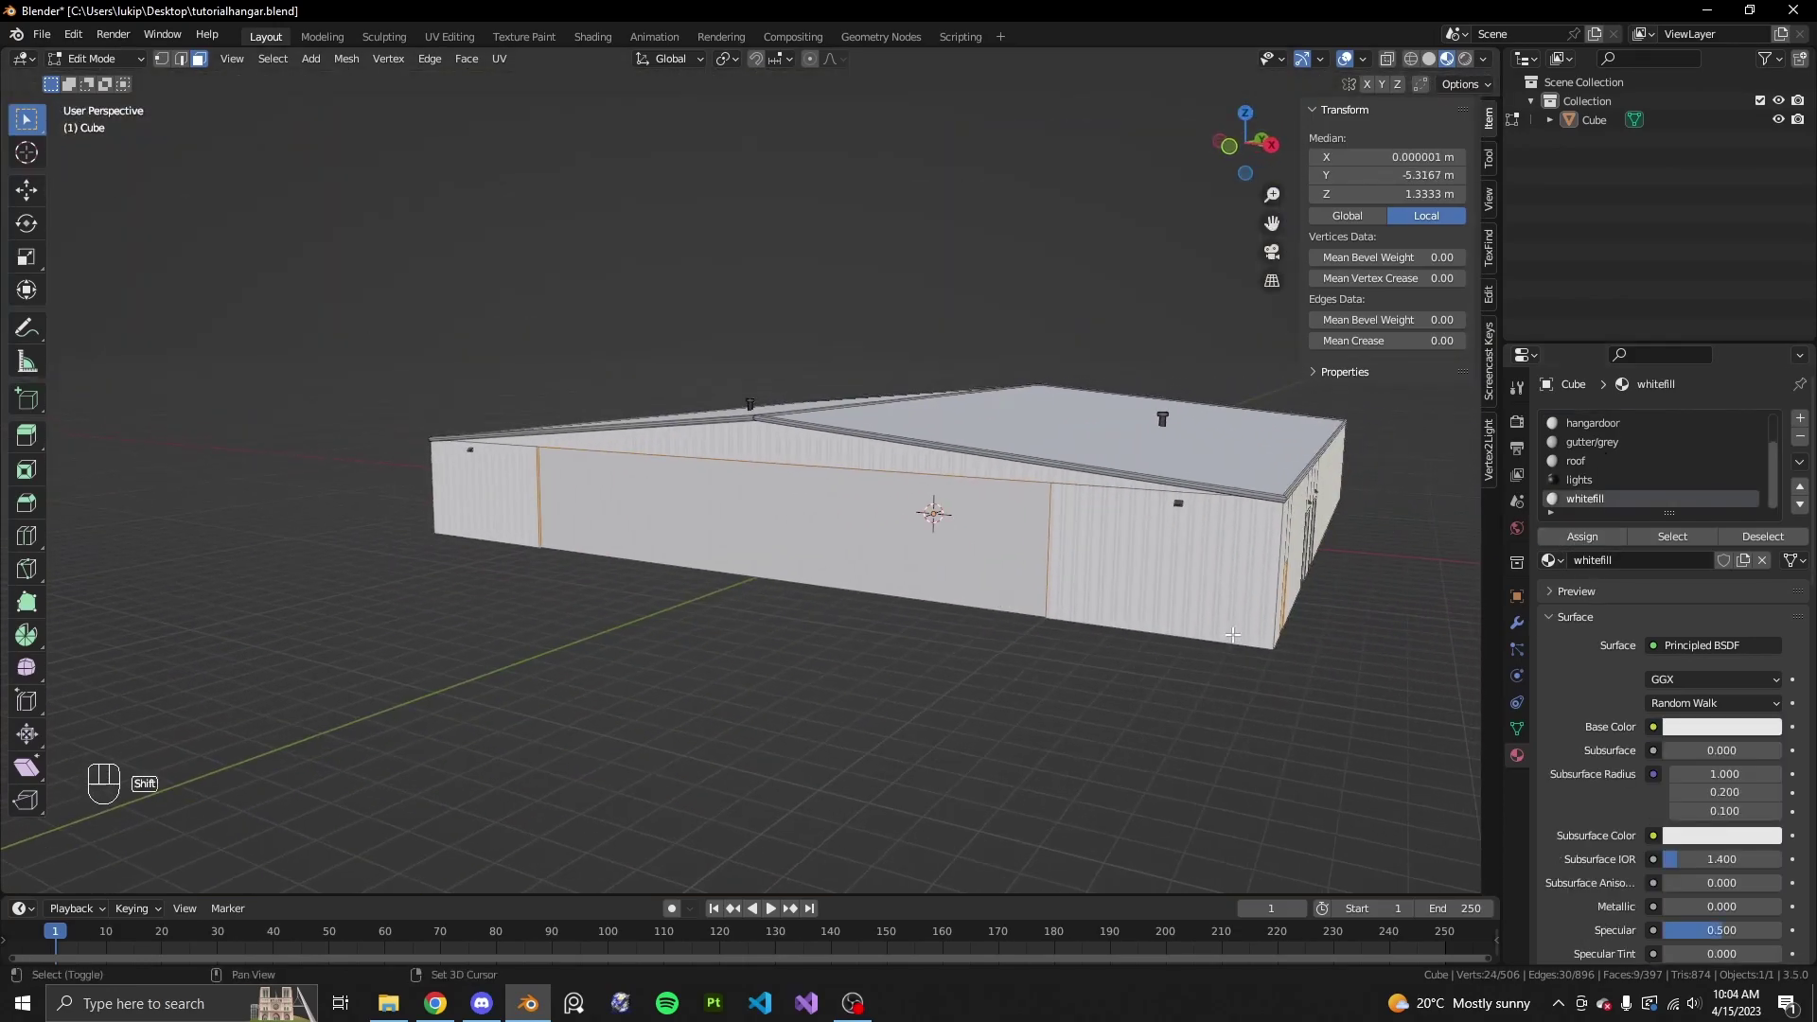
- Clear the face selection in Edit Mode and return to Object Mode
middle_drag(1458, 719, 1333, 716)
scroll(1333, 717, up, 10)
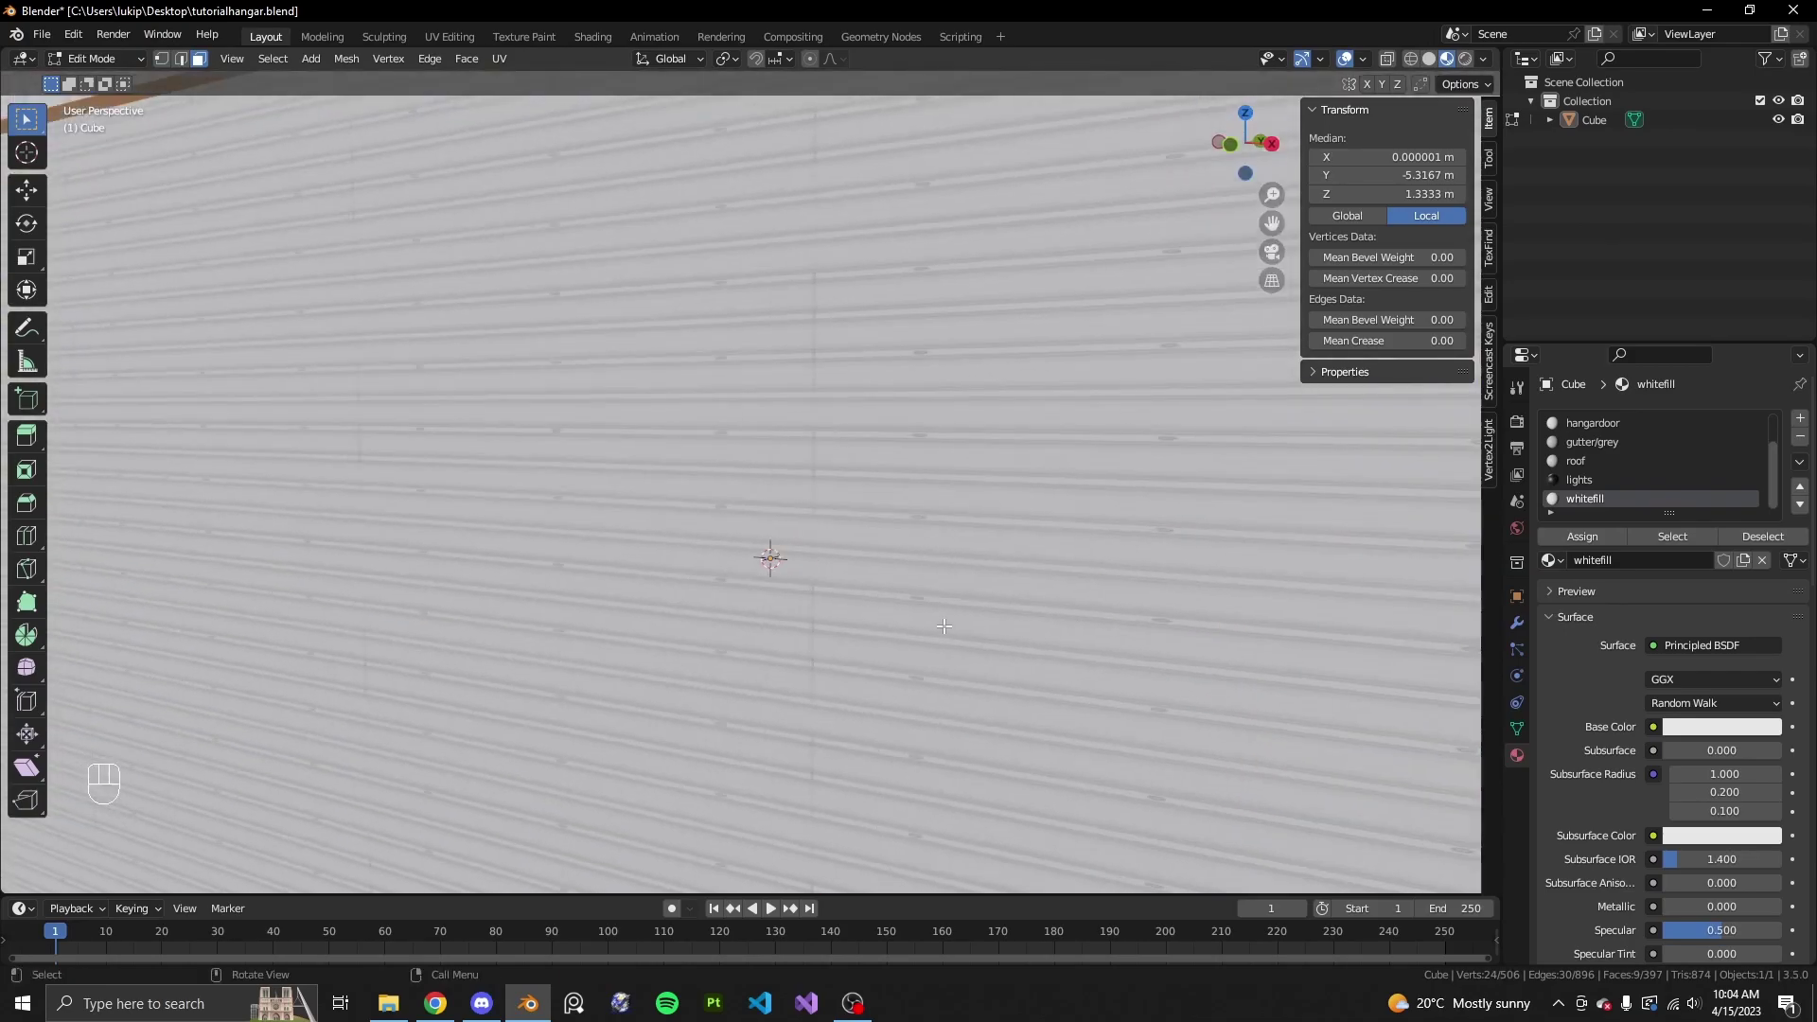
scroll(1153, 561, down, 8)
middle_drag(1153, 560, 1047, 596)
key(Tab)
key(Tab)
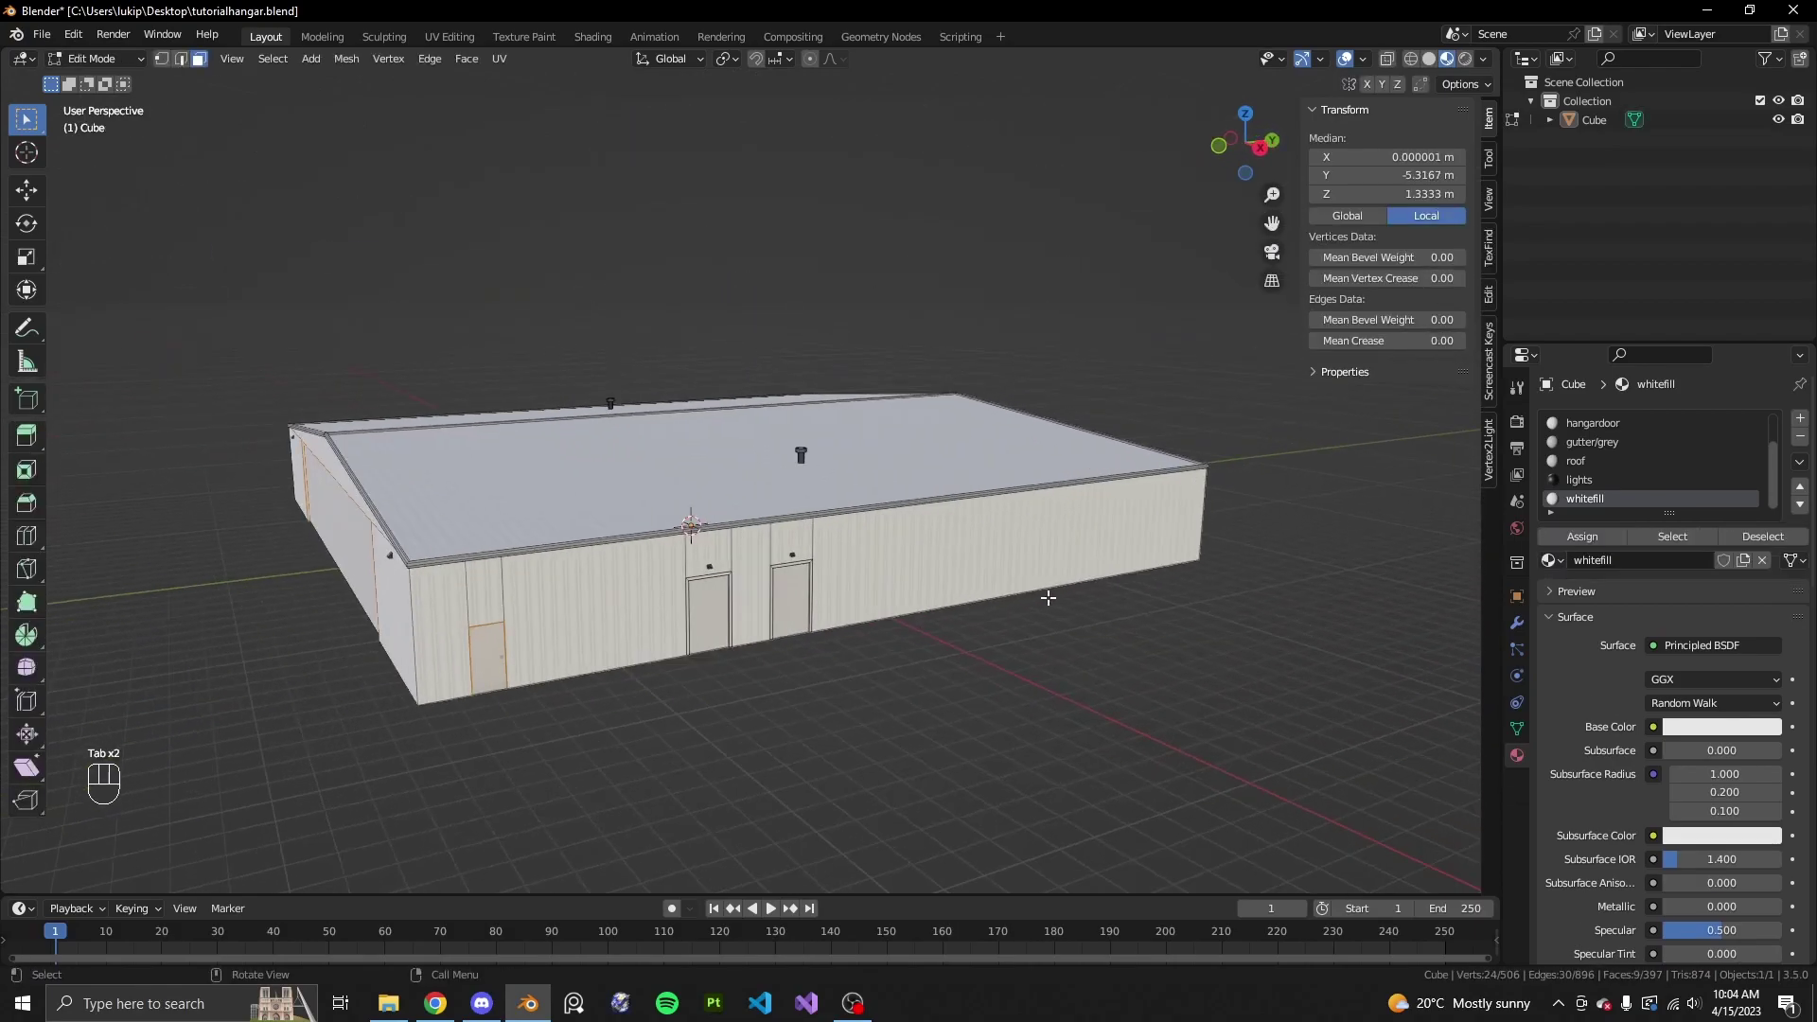
scroll(1047, 596, up, 5)
key(alt+a)
scroll(1013, 712, down, 4)
key(Tab)
middle_drag(698, 680, 1002, 642)
scroll(943, 646, up, 4)
scroll(943, 643, down, 4)
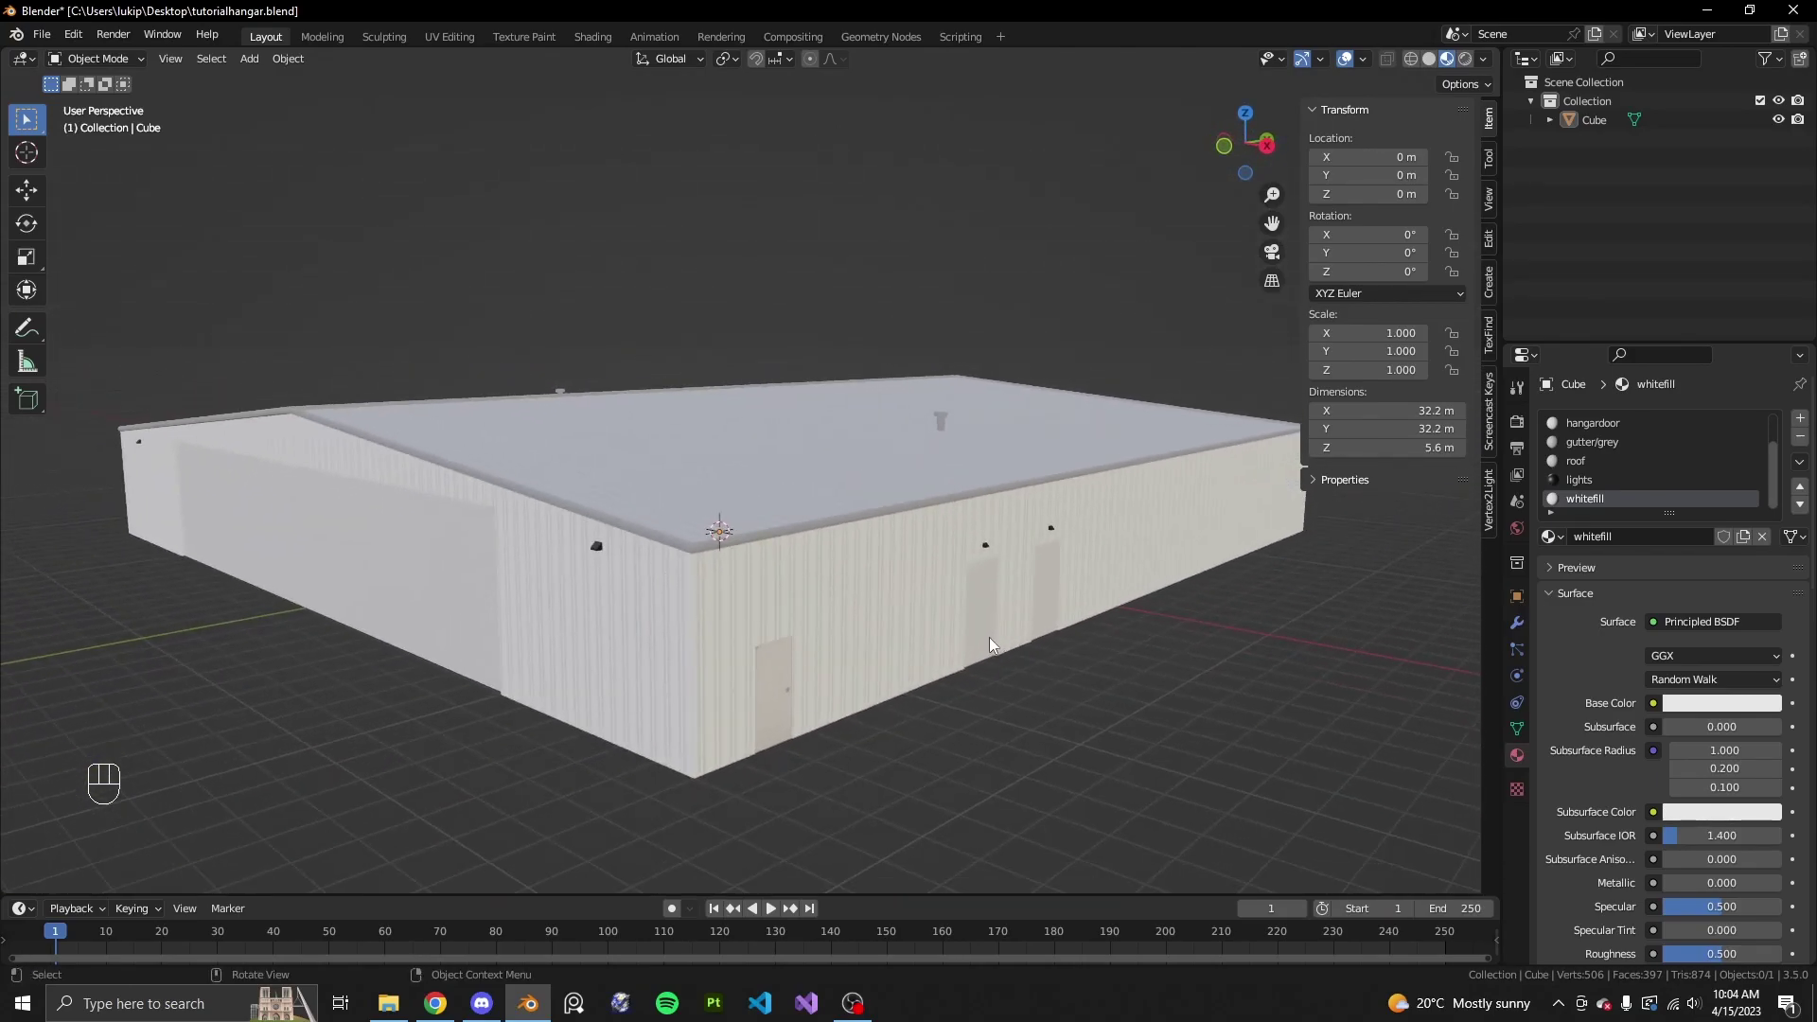
- Select the hangar object and switch to the UV Editing workspace
click(917, 525)
middle_drag(1087, 683, 1002, 682)
key(Tab)
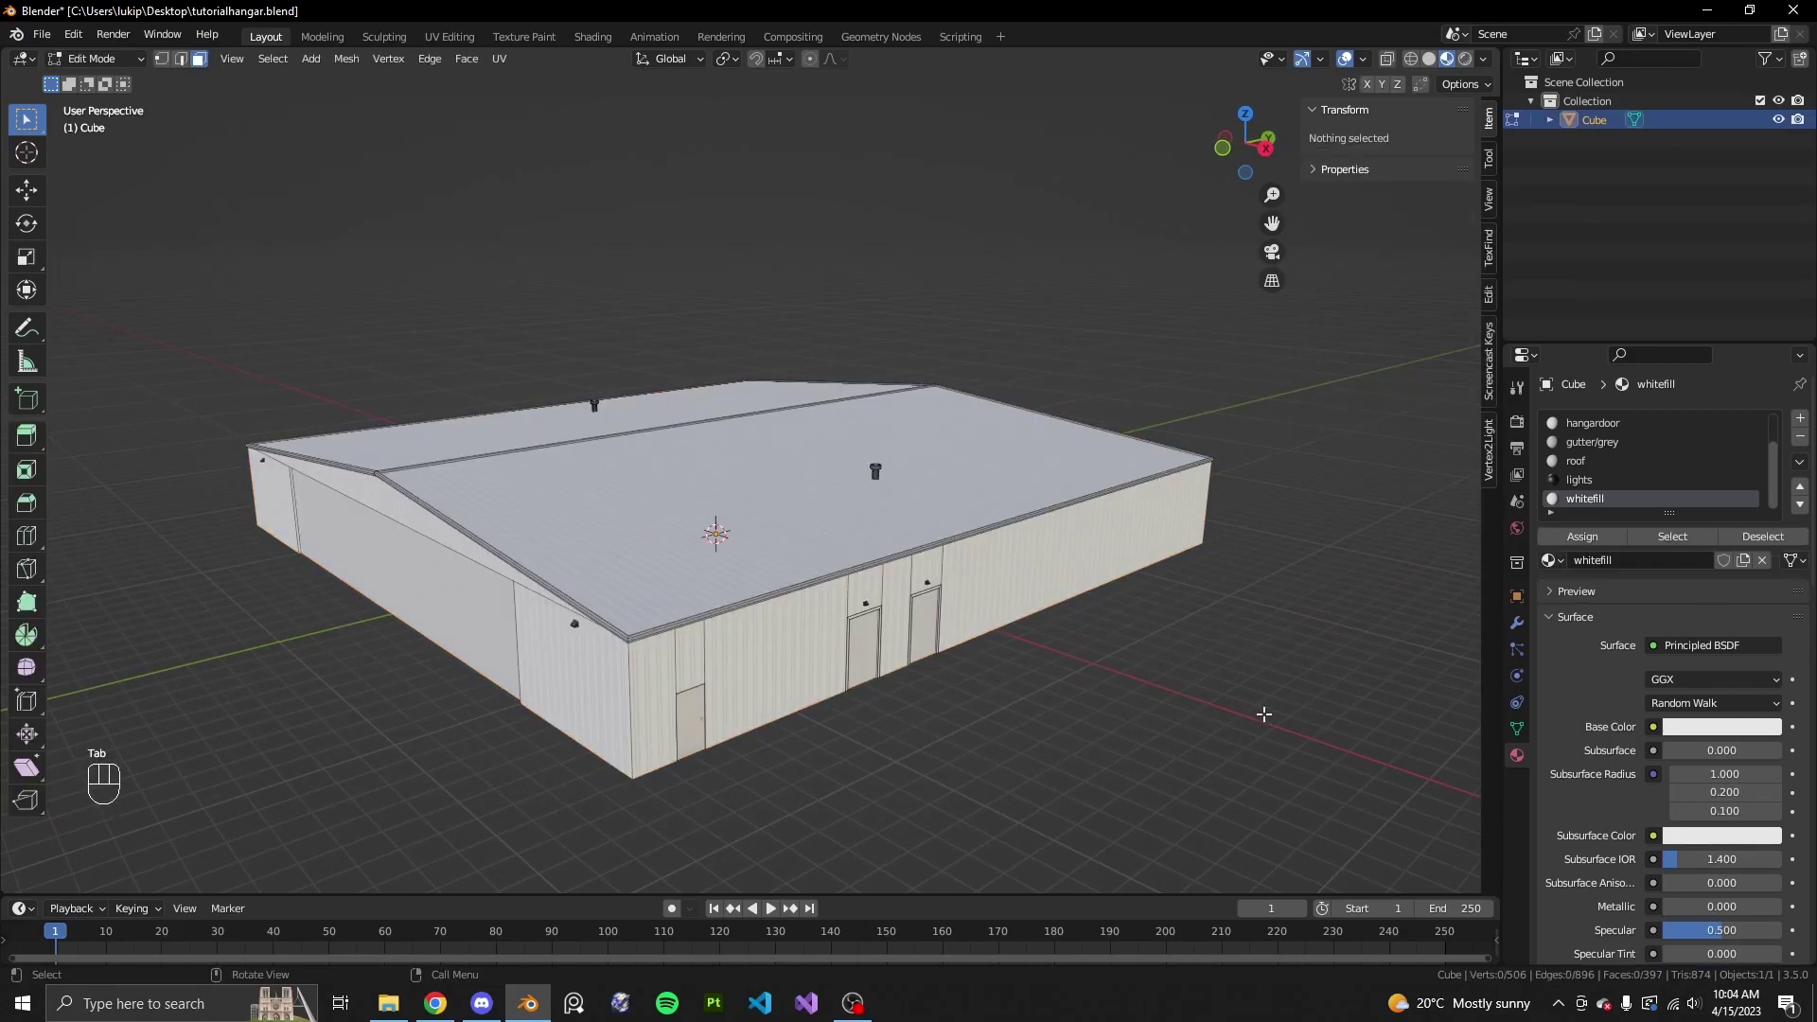
key(Tab)
mouse_move(1119, 640)
middle_down()
mouse_move(797, 661)
mouse_move(1098, 637)
middle_up()
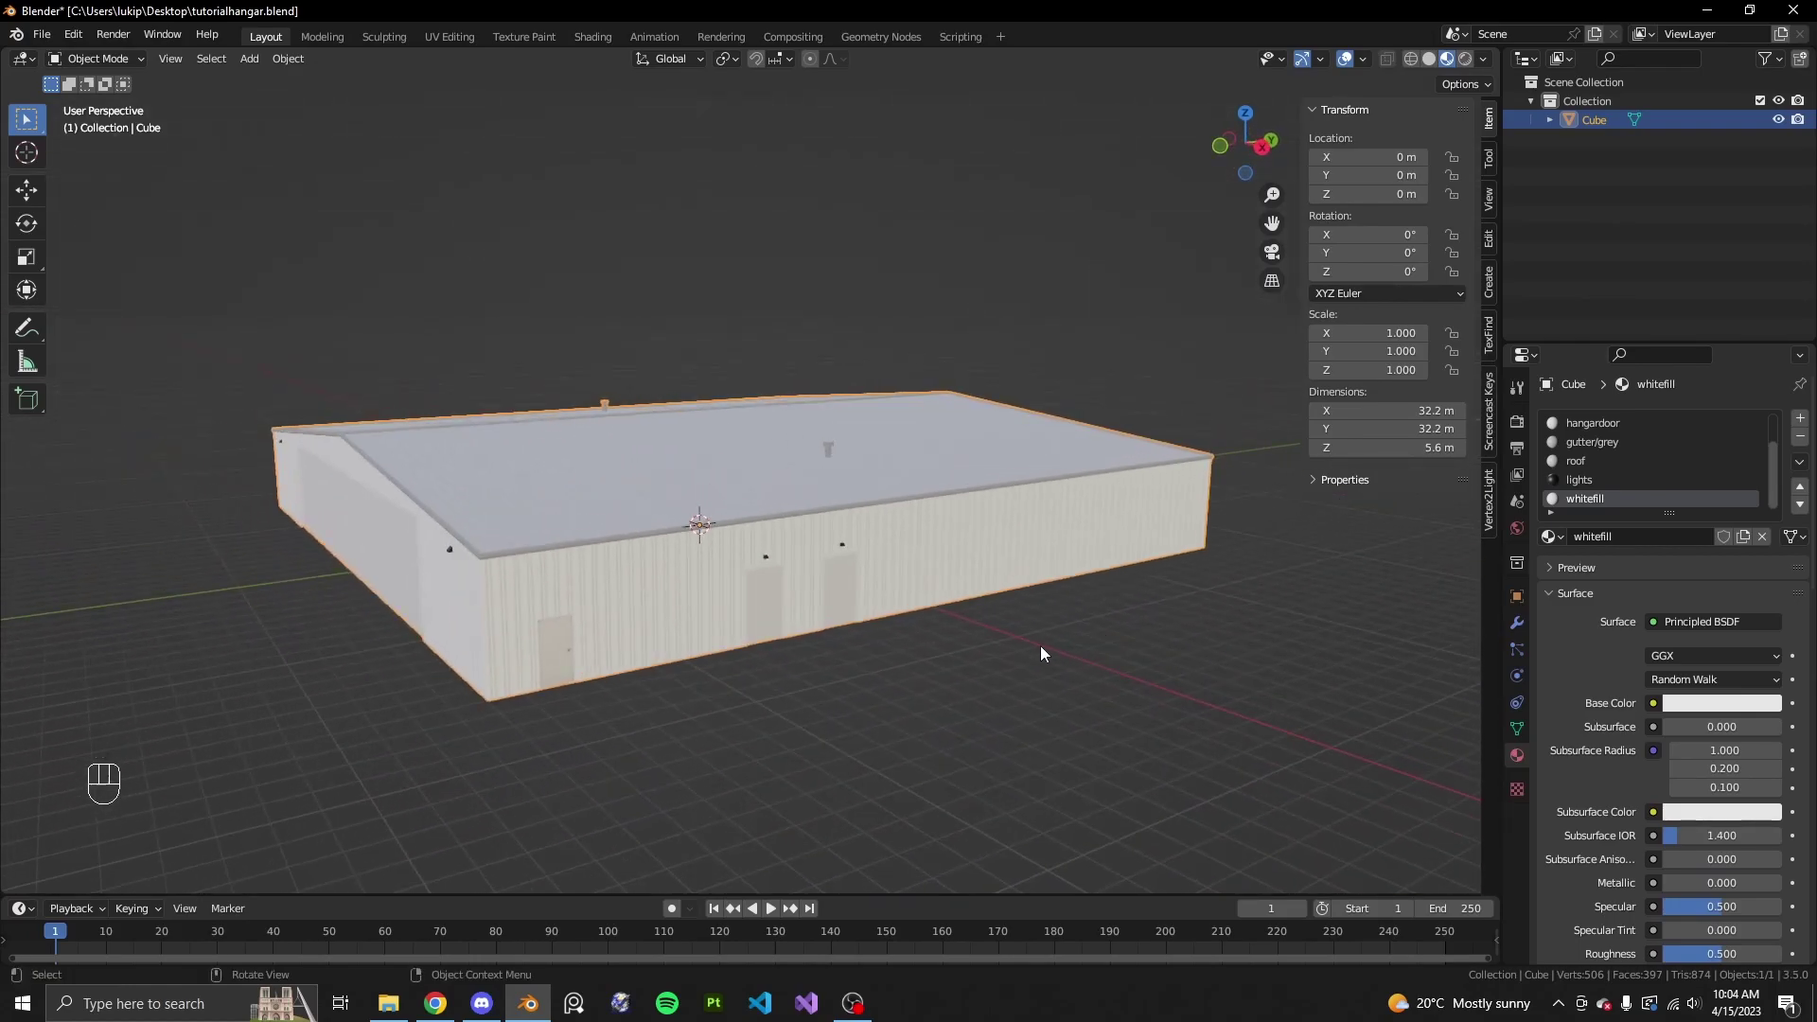
click(449, 36)
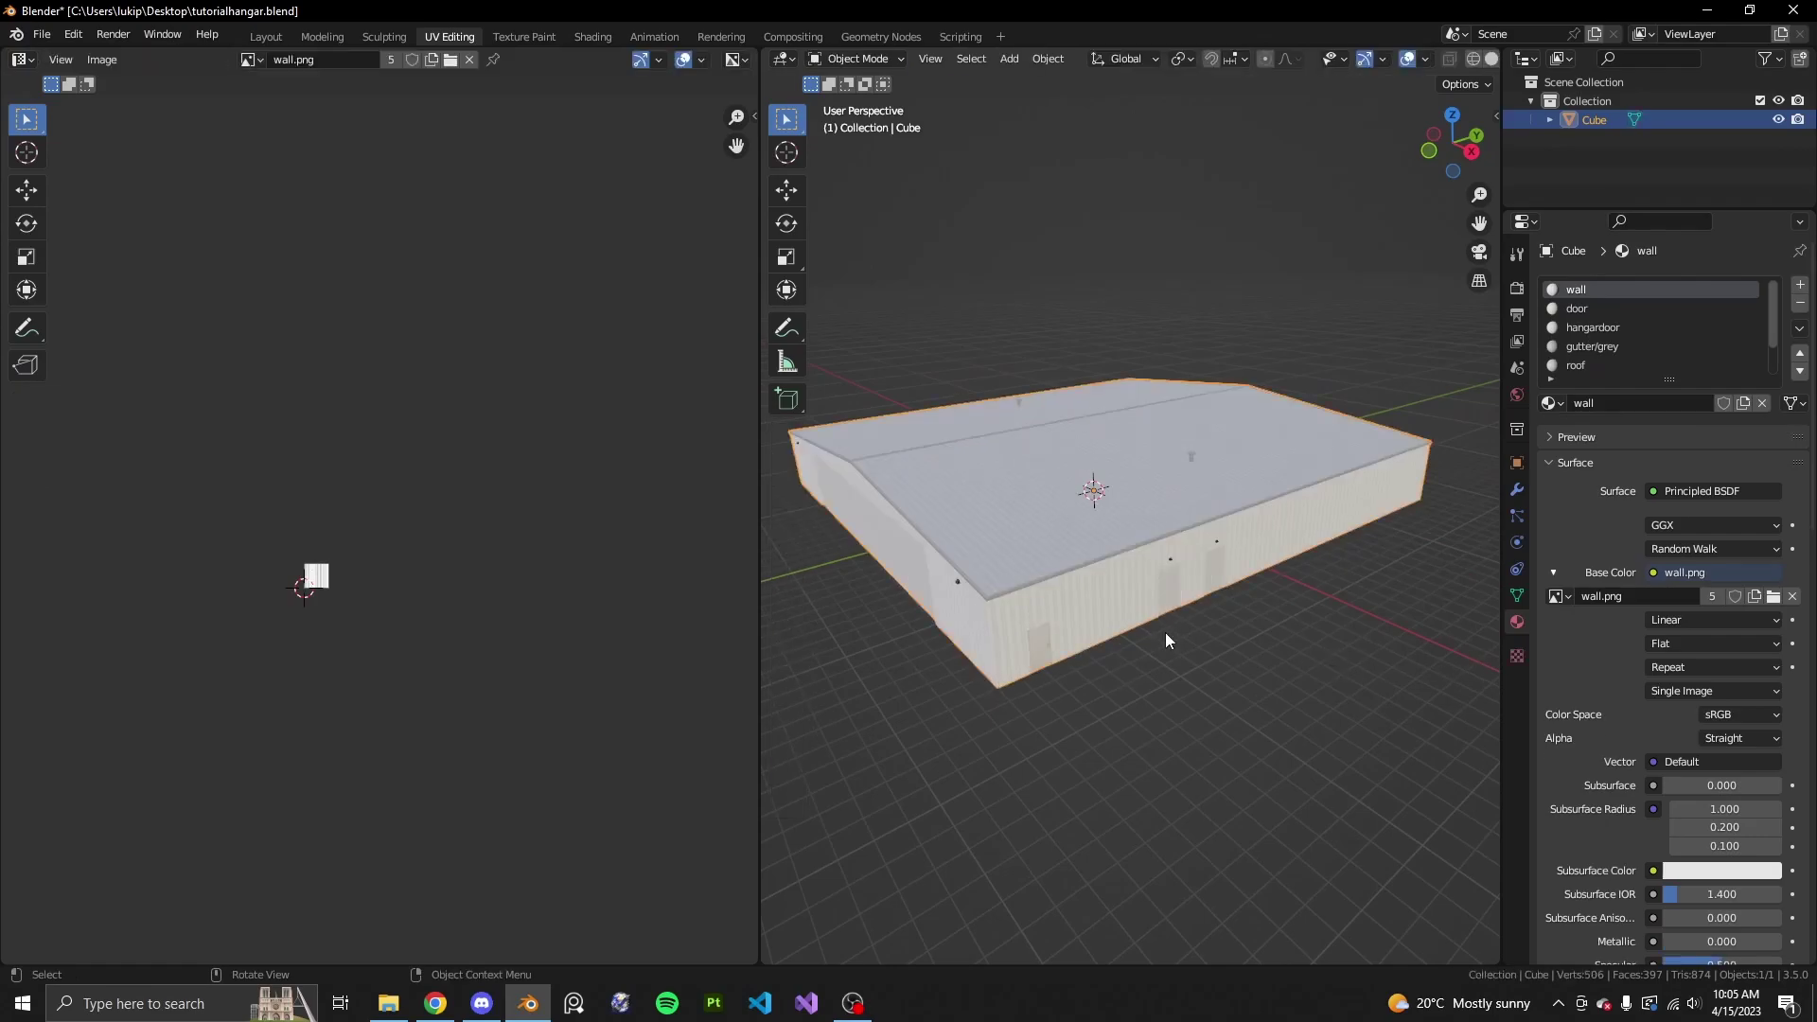
- Examine the hangar's faces and the wall.png image in Edit Mode and return to Object Mode
middle_drag(1166, 633, 1036, 531)
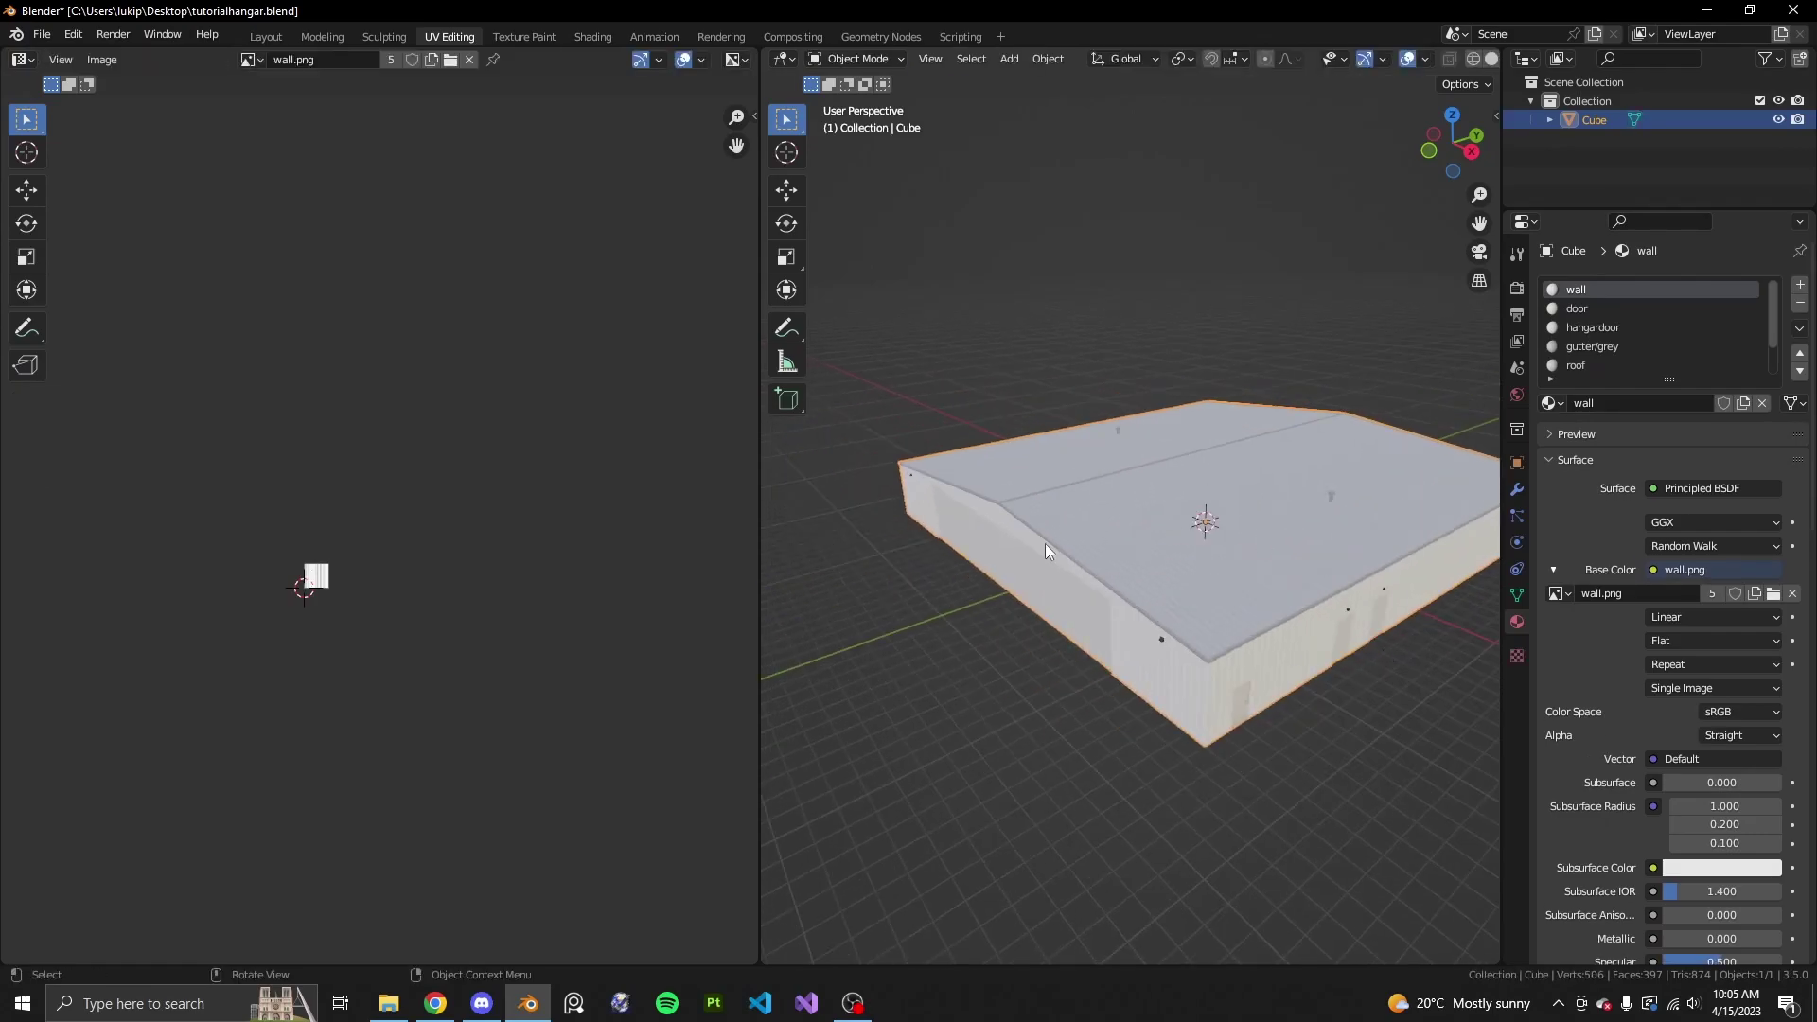
scroll(1321, 640, up, 2)
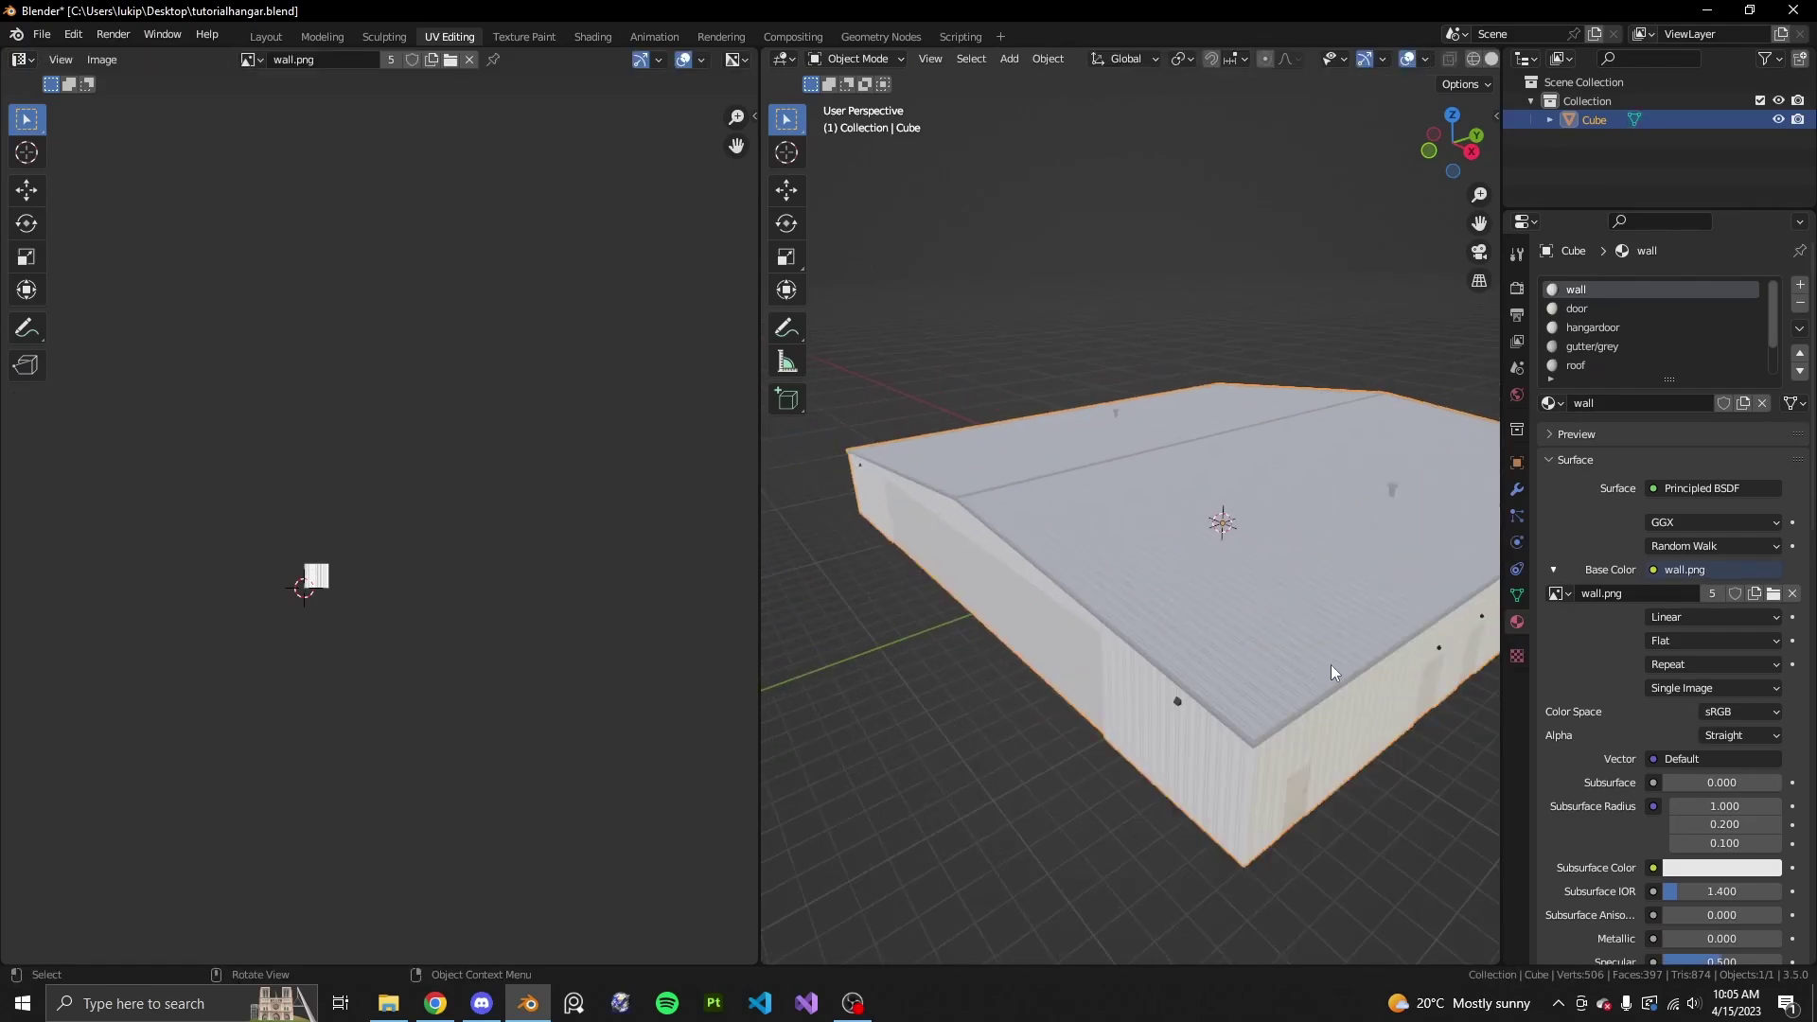
key(Tab)
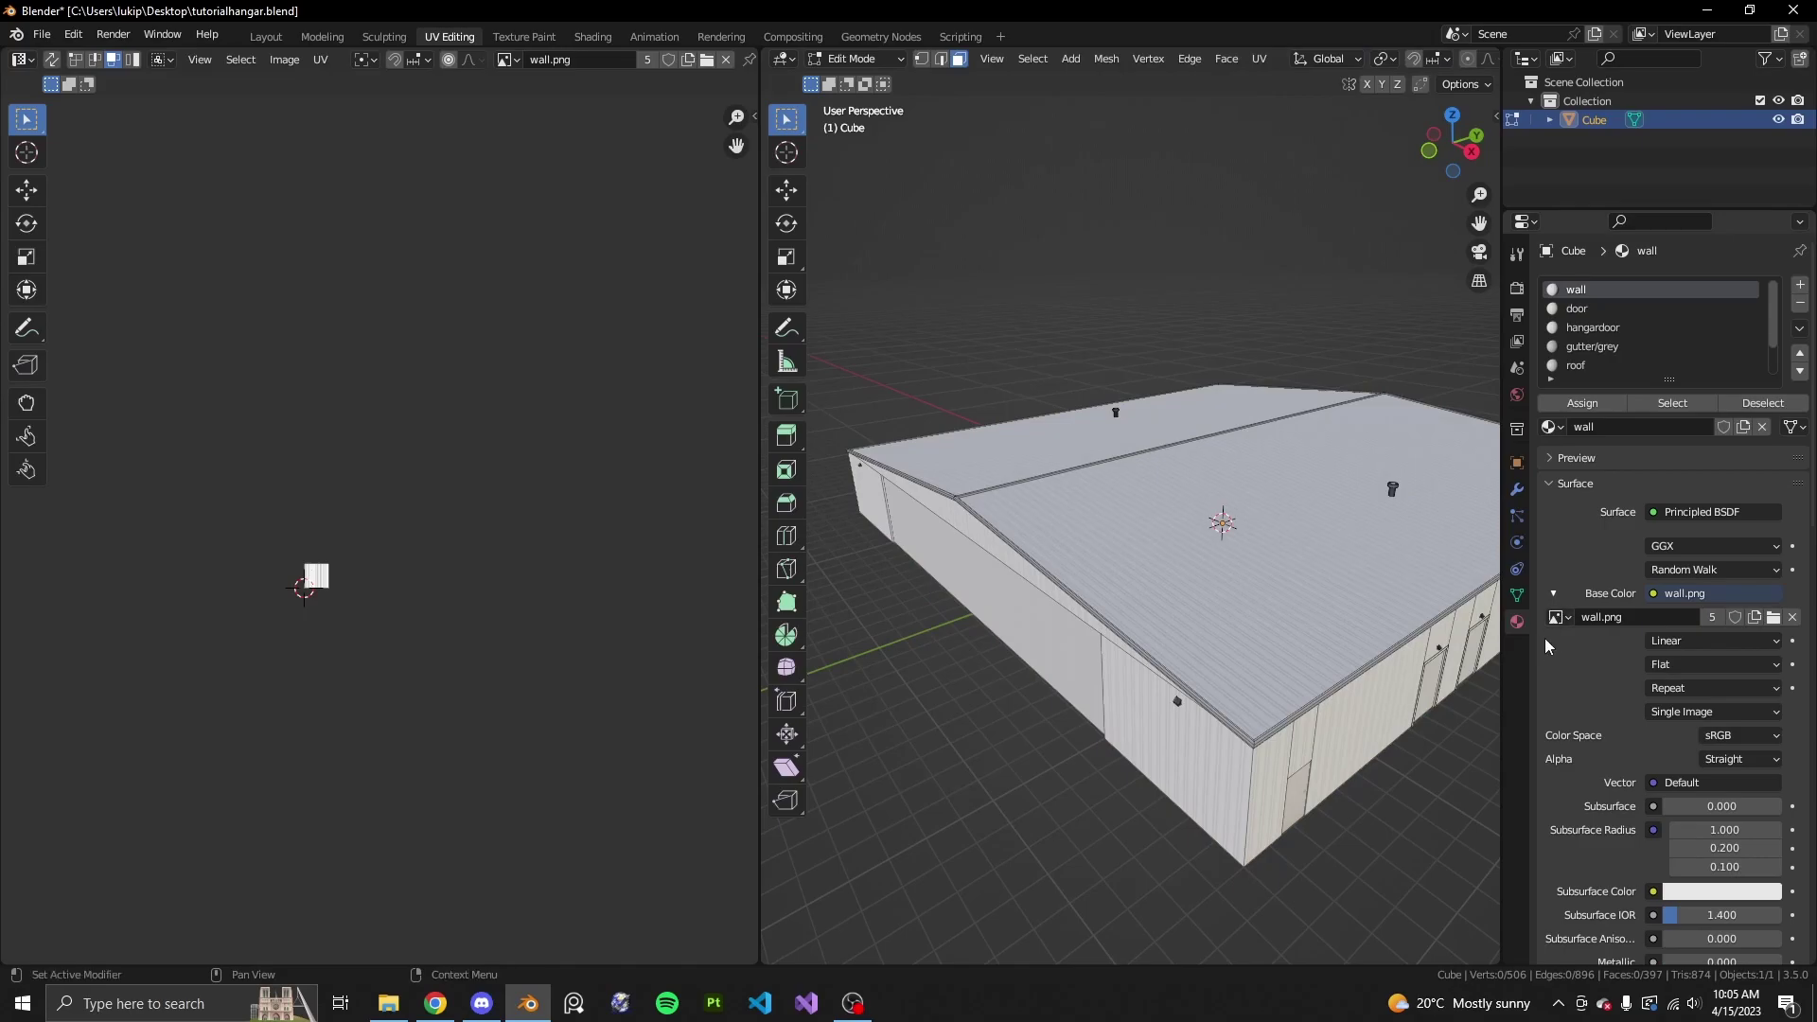
scroll(616, 612, up, 10)
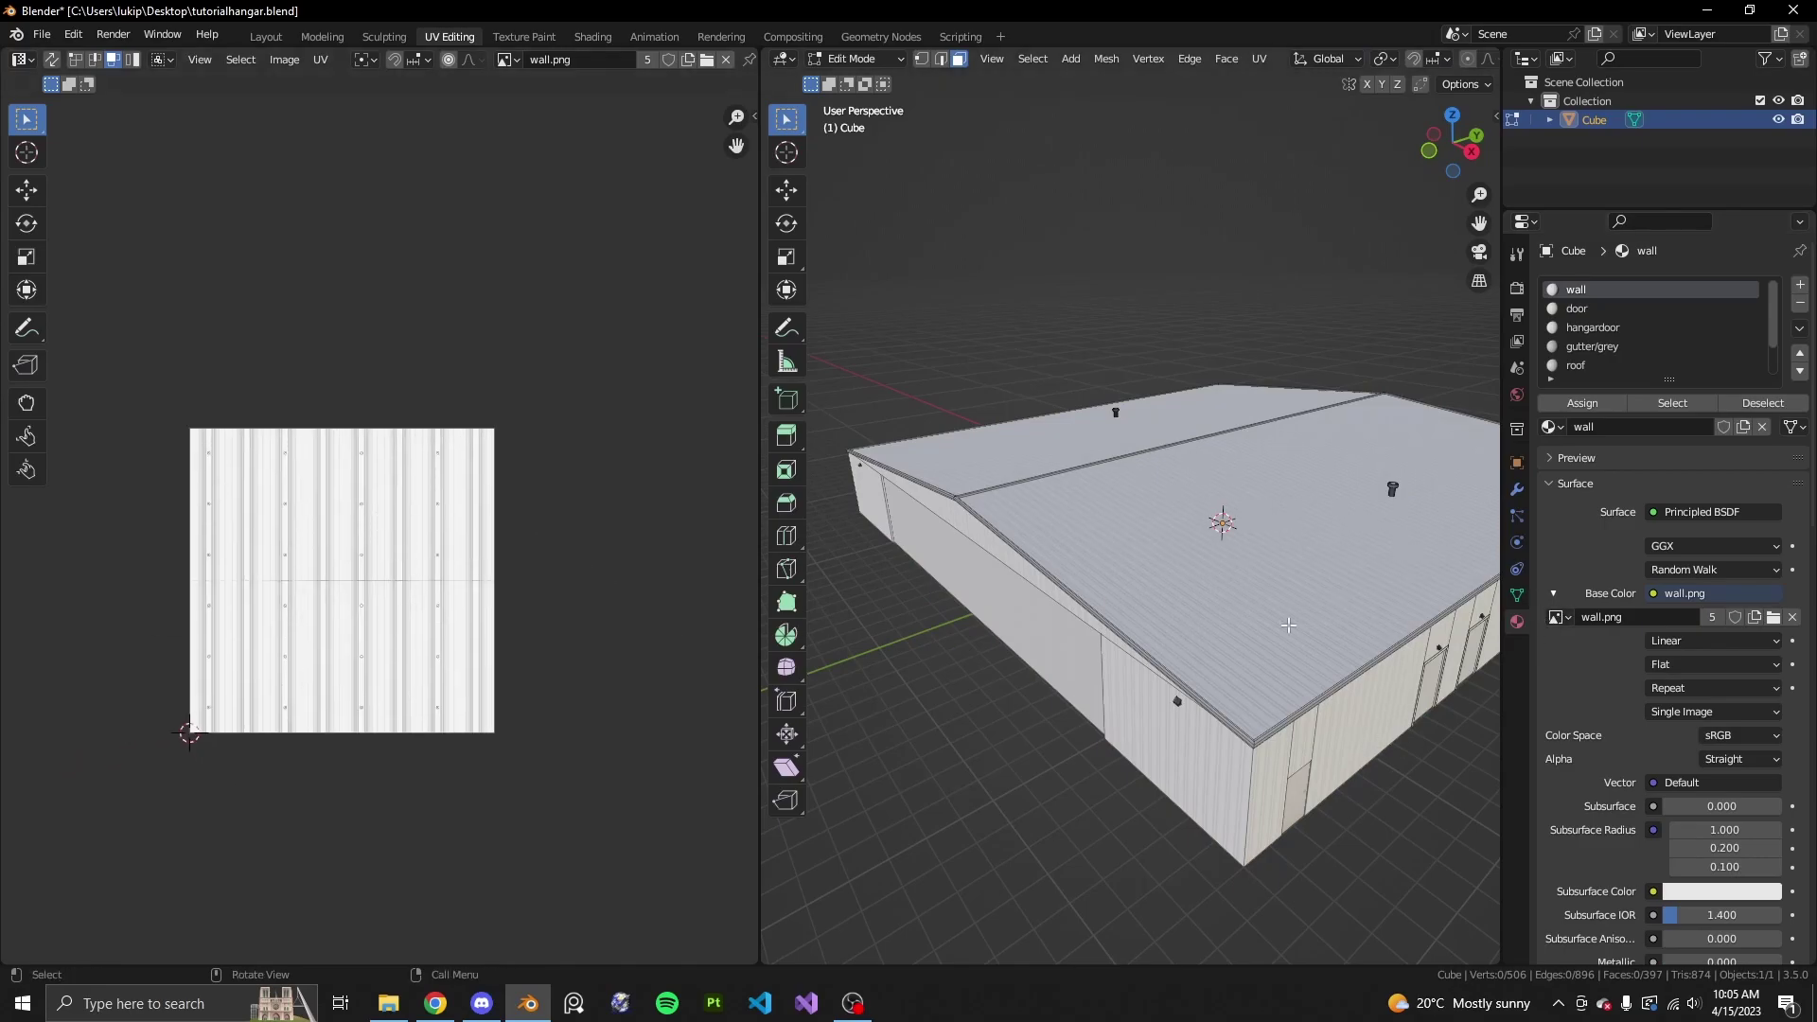
click(1151, 608)
mouse_move(1325, 641)
middle_down()
mouse_move(1160, 620)
mouse_move(1339, 615)
mouse_move(1367, 651)
mouse_move(1343, 644)
middle_up()
click(1176, 558)
key(Tab)
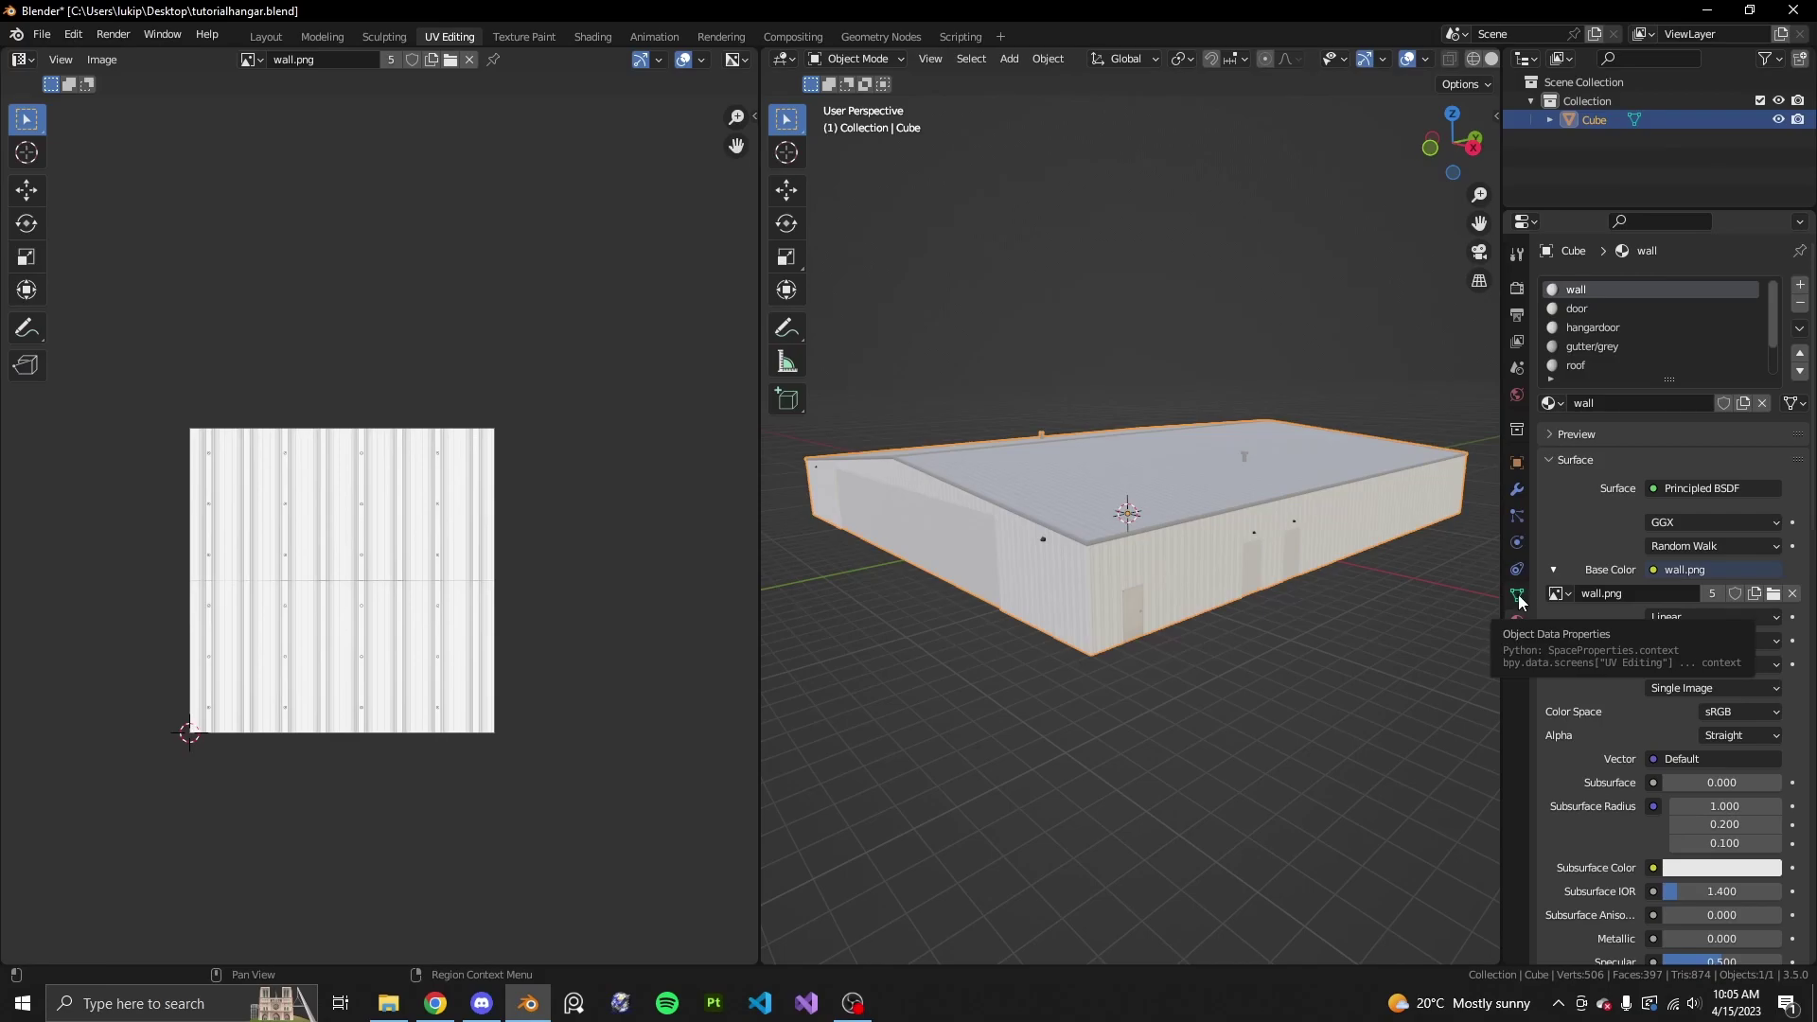
- Add a second UV map to the hangar mesh and name it bake
click(1518, 596)
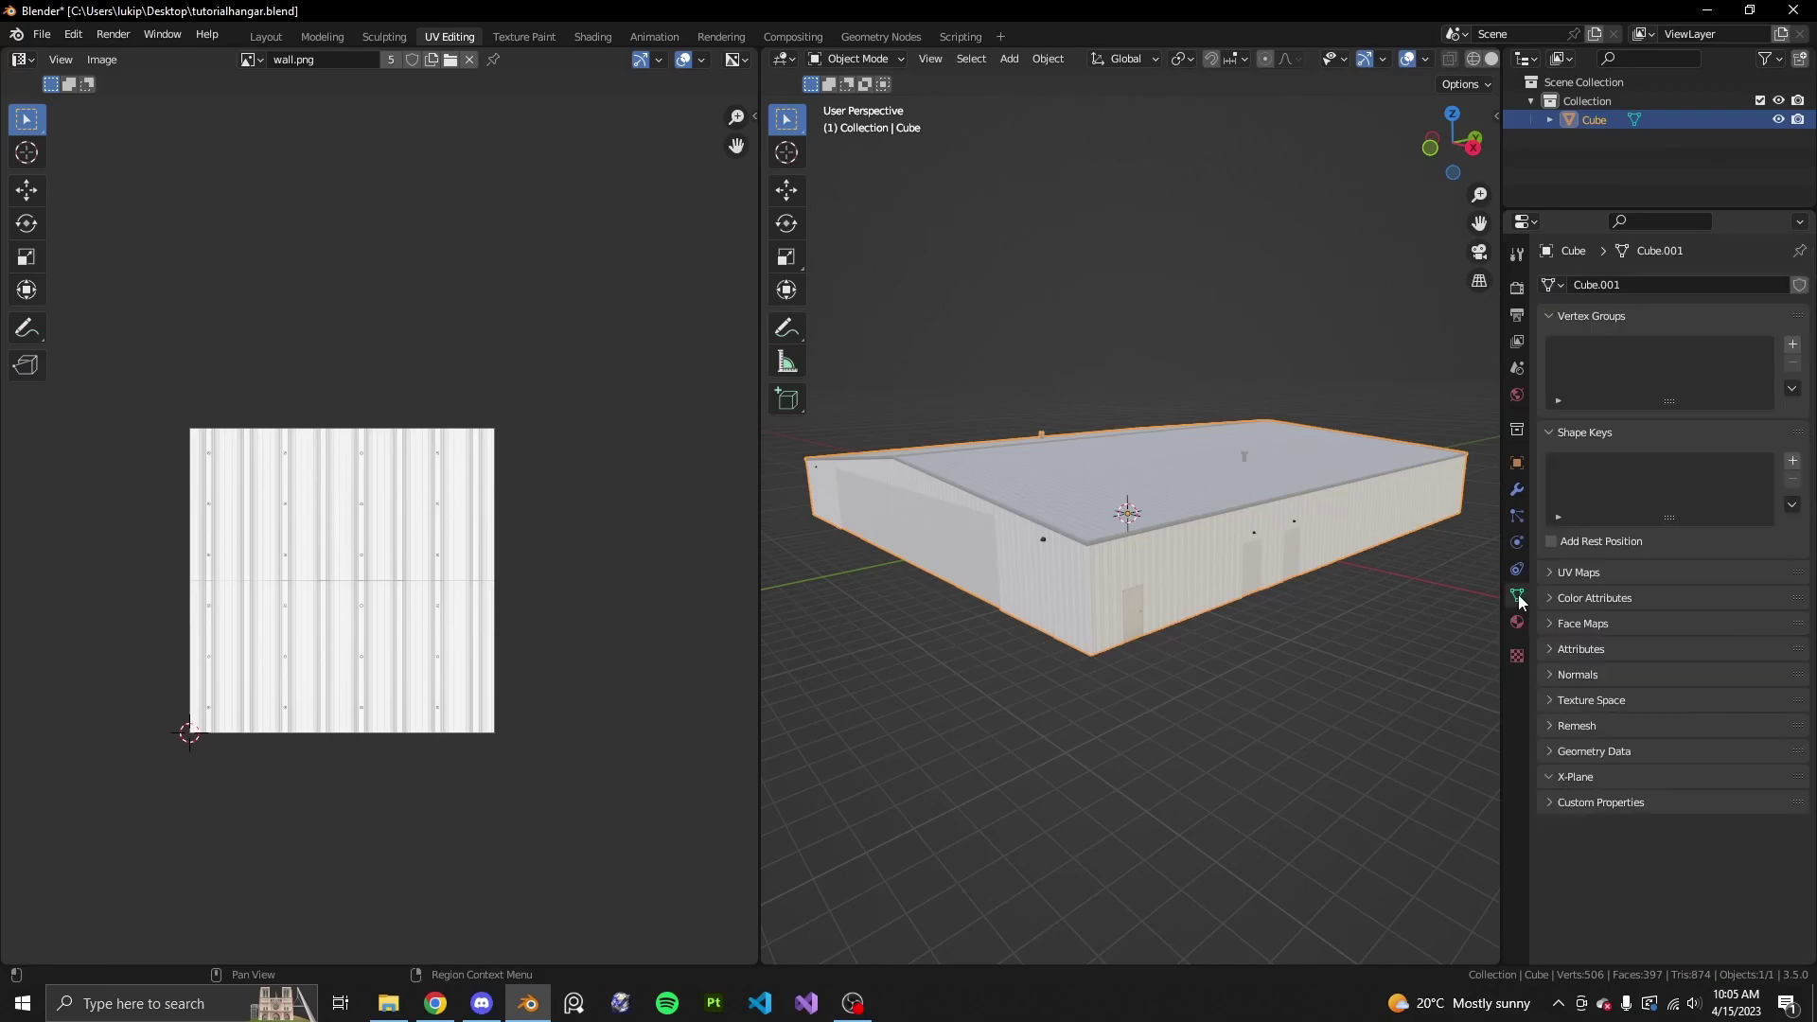
click(1591, 573)
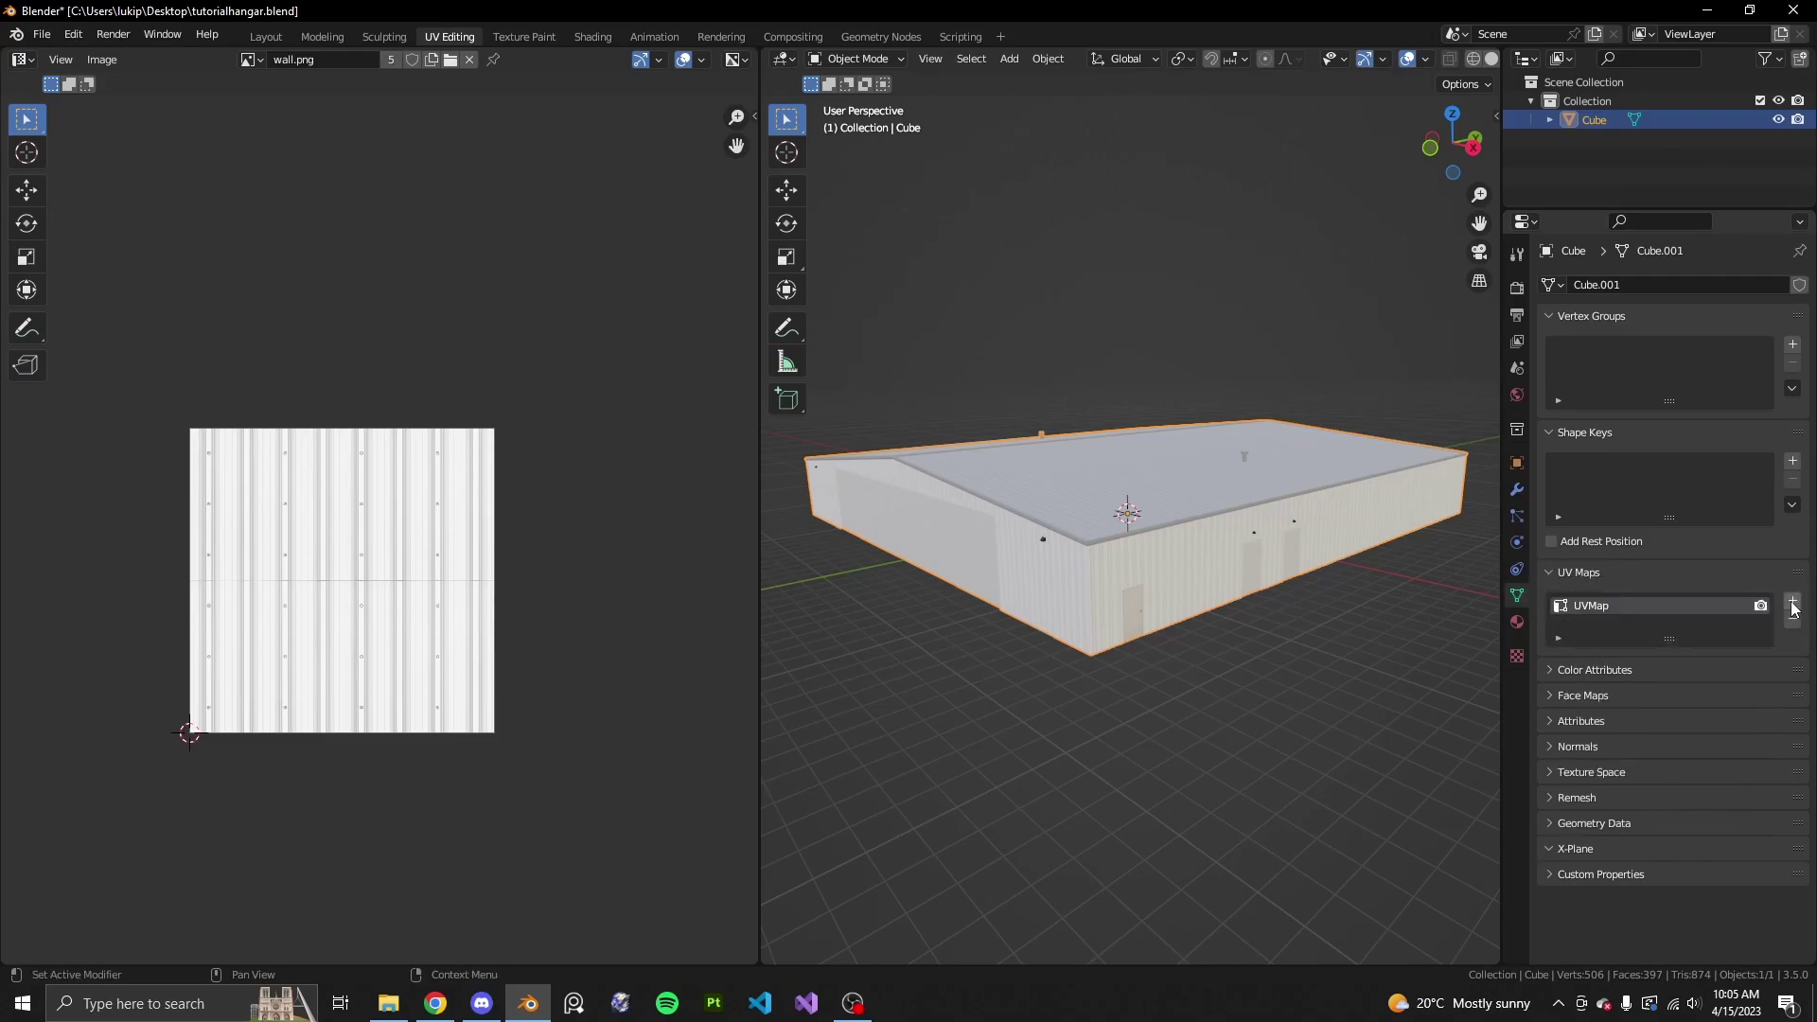
click(1793, 602)
double_click(1613, 624)
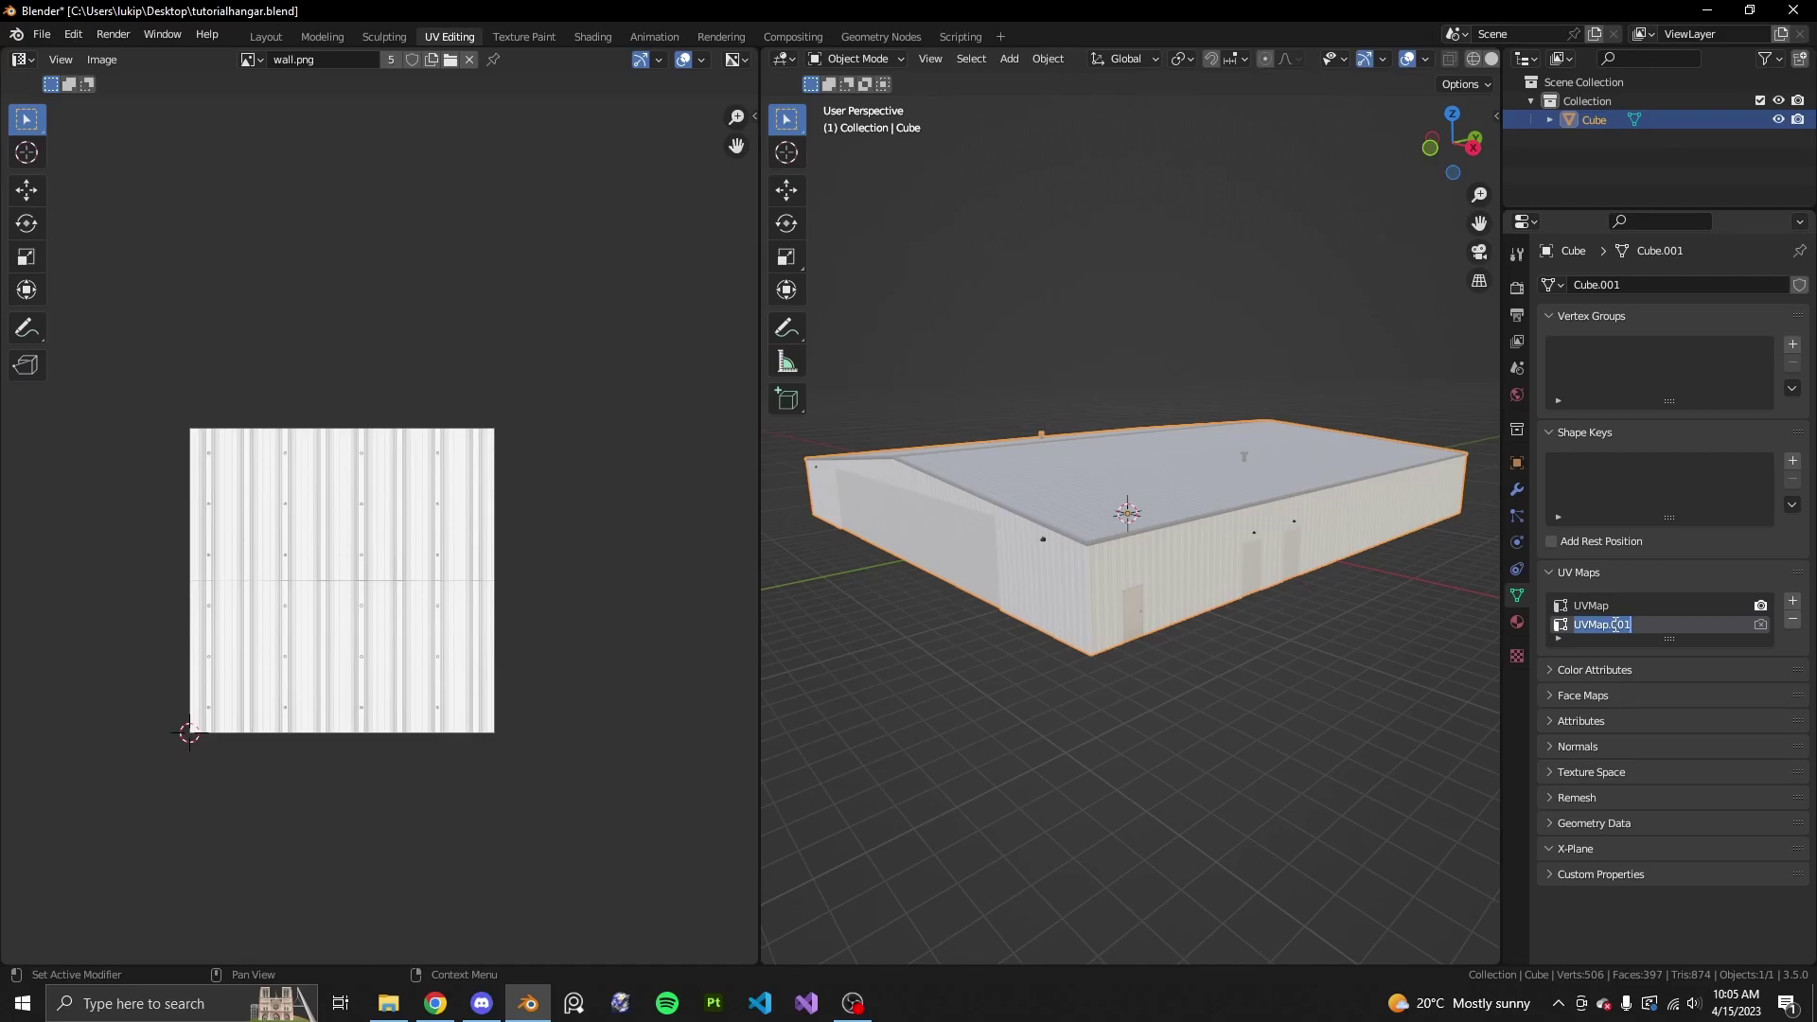
text(bake)
key(Return)
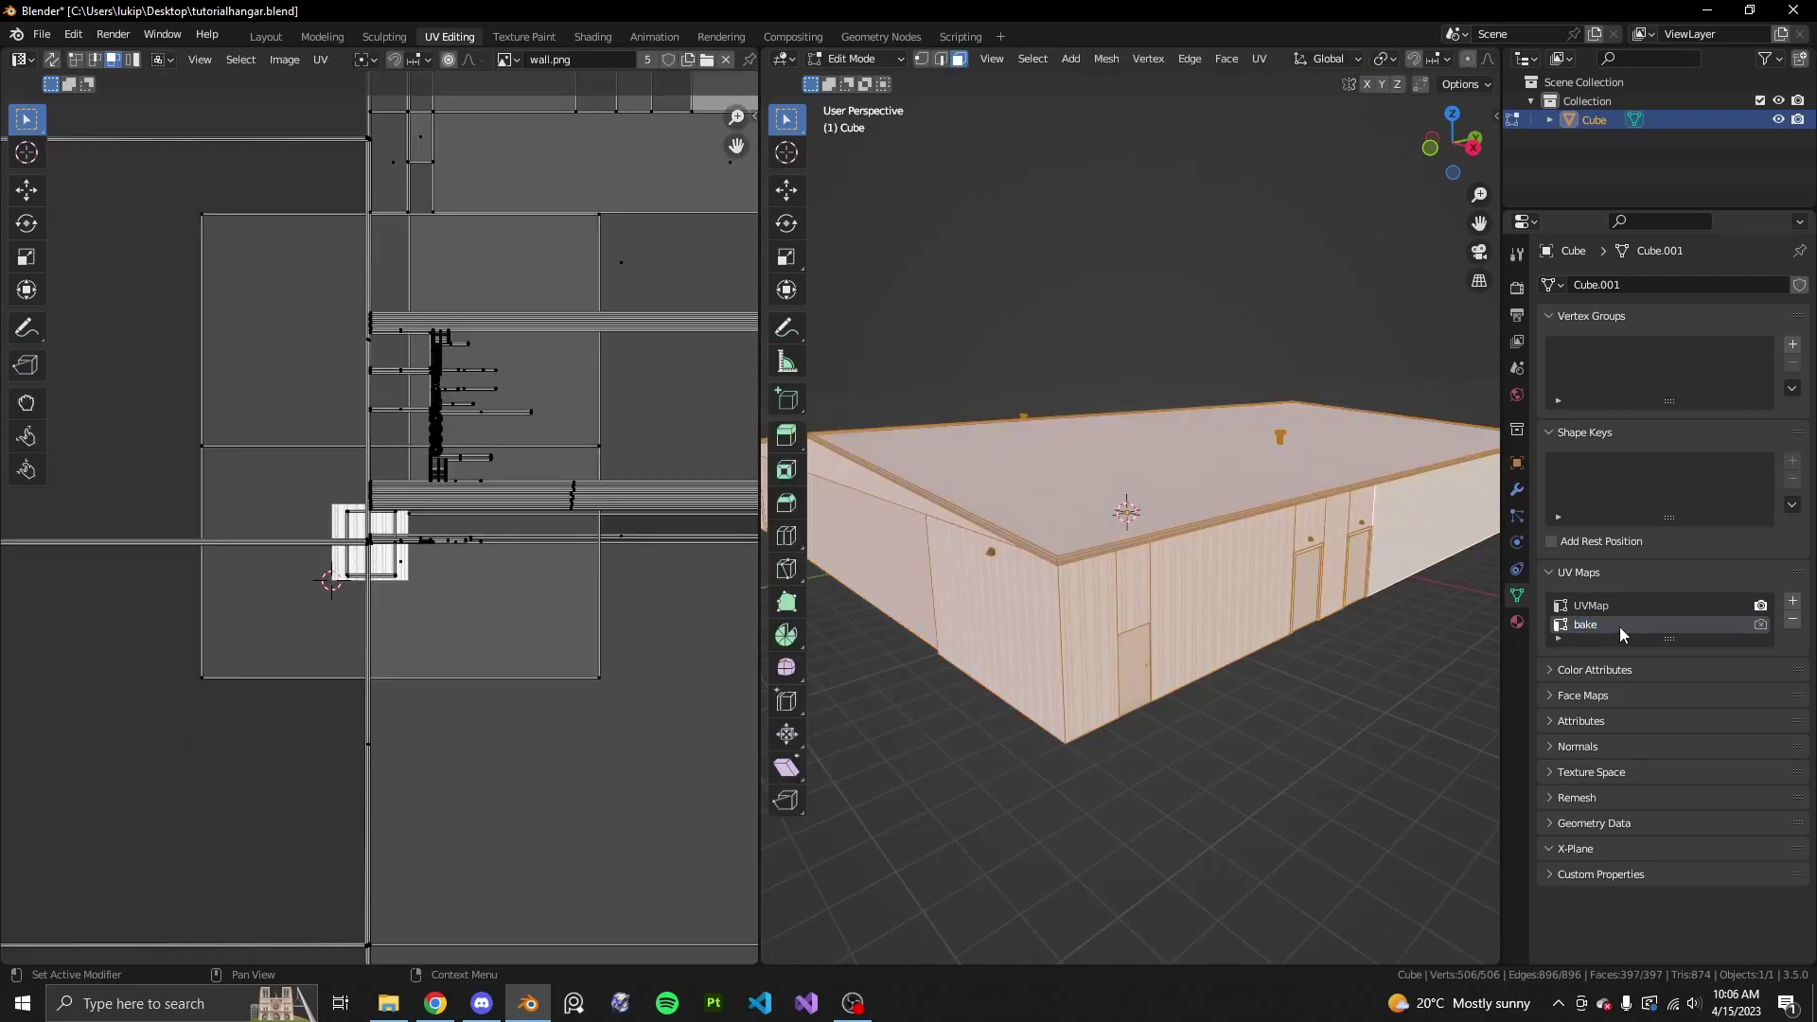
- Unwrap the entire hangar mesh onto the bake UV map with Smart UV Project
key(Tab)
key(u)
click(1133, 547)
click(1104, 715)
scroll(362, 594, up, 6)
scroll(361, 593, up, 4)
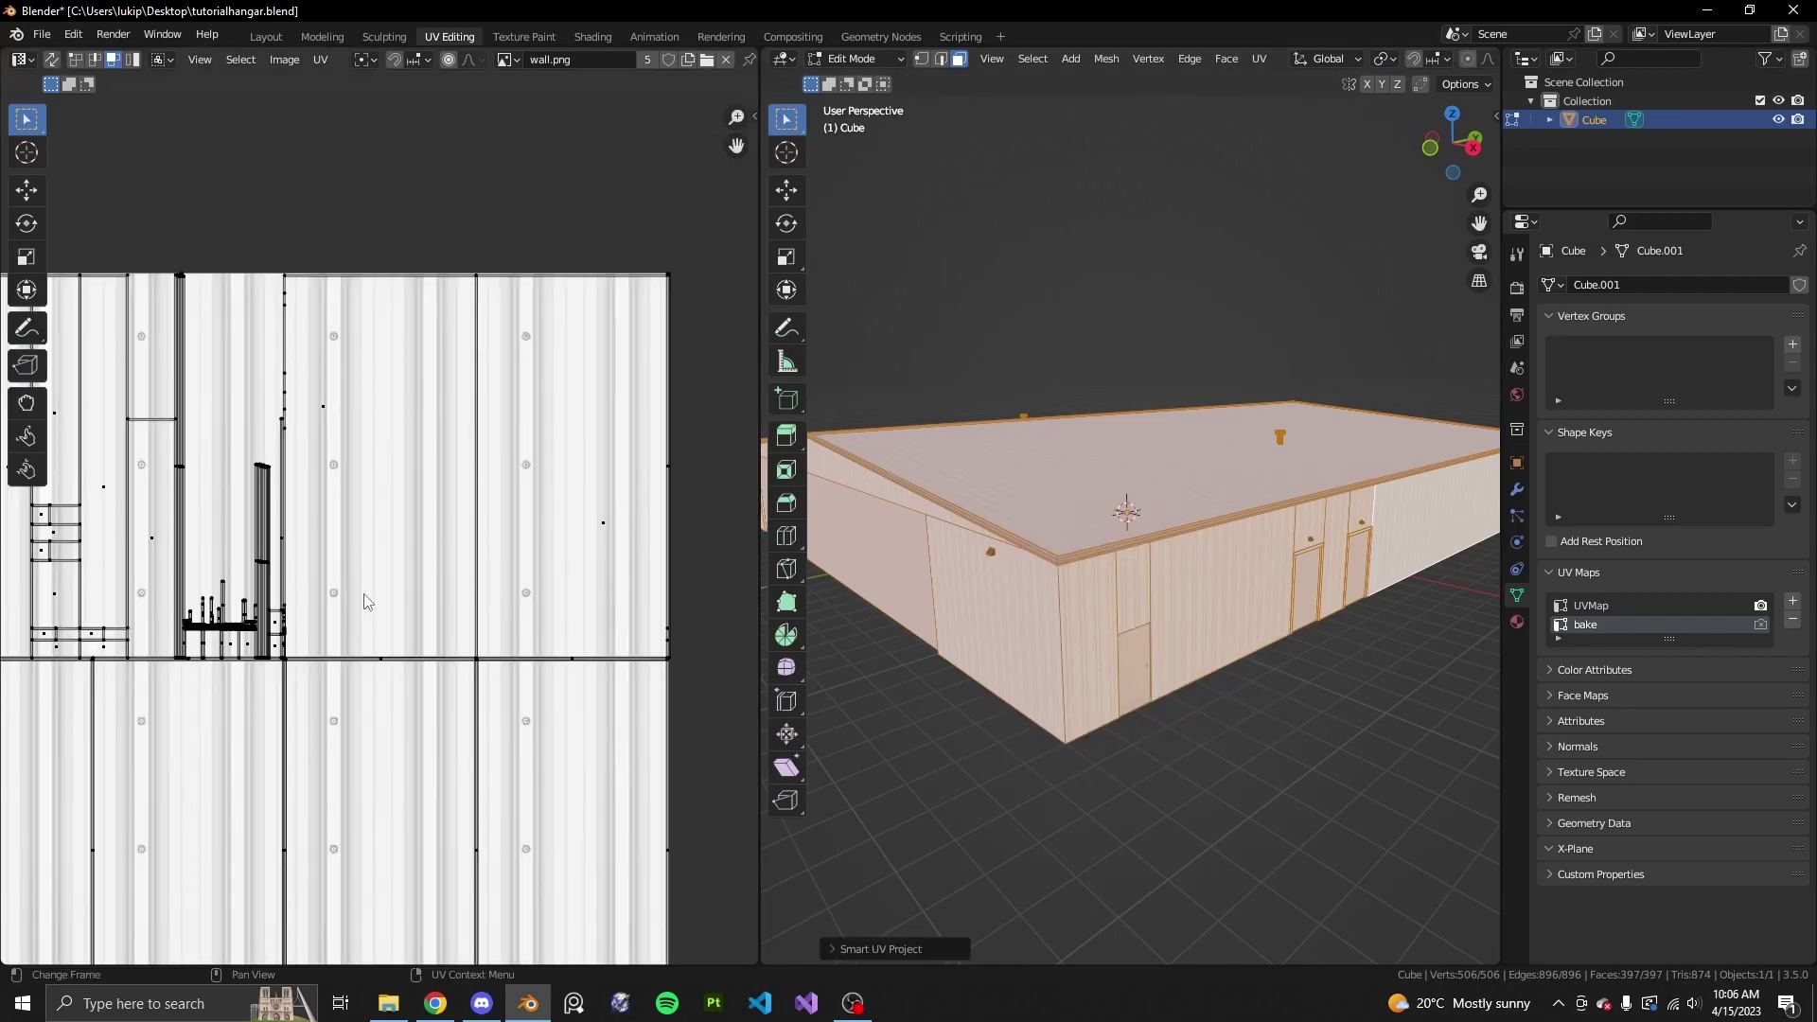
- Check the complete UV layout of the hangar, clear the selection and return to Object Mode
scroll(467, 627, down, 2)
key(a)
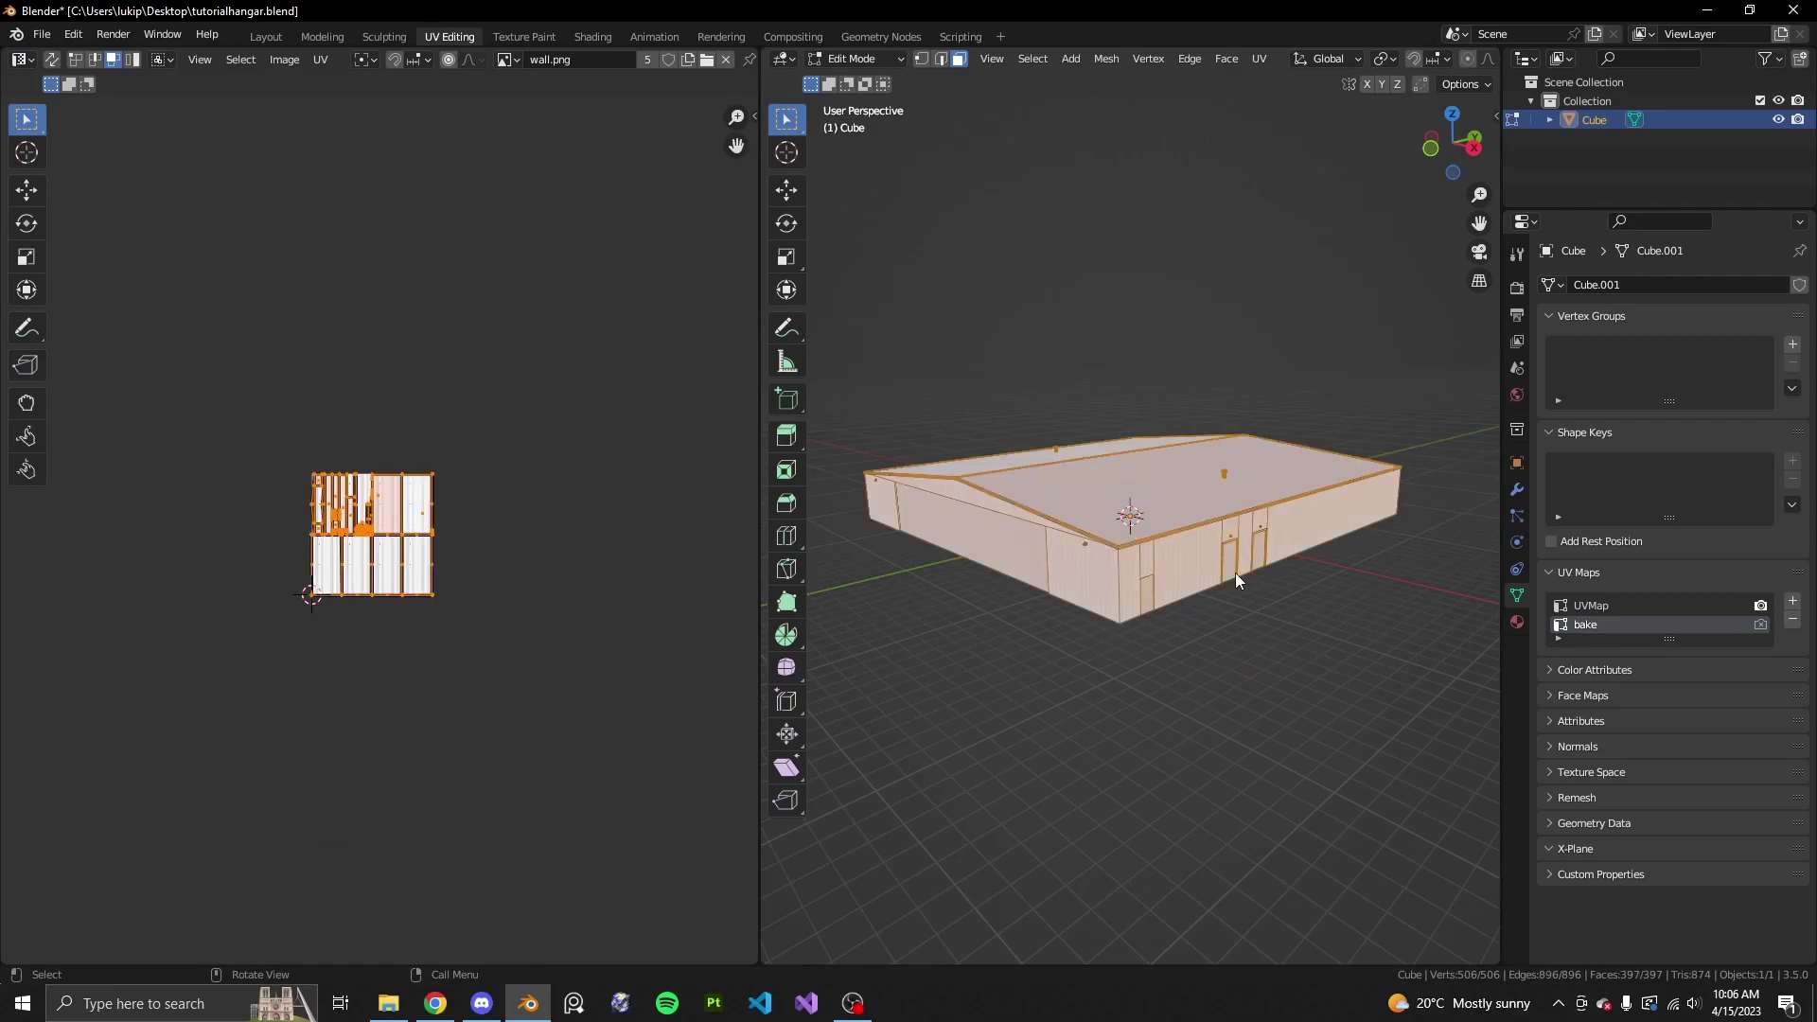
scroll(322, 520, up, 7)
key(alt+a)
key(Tab)
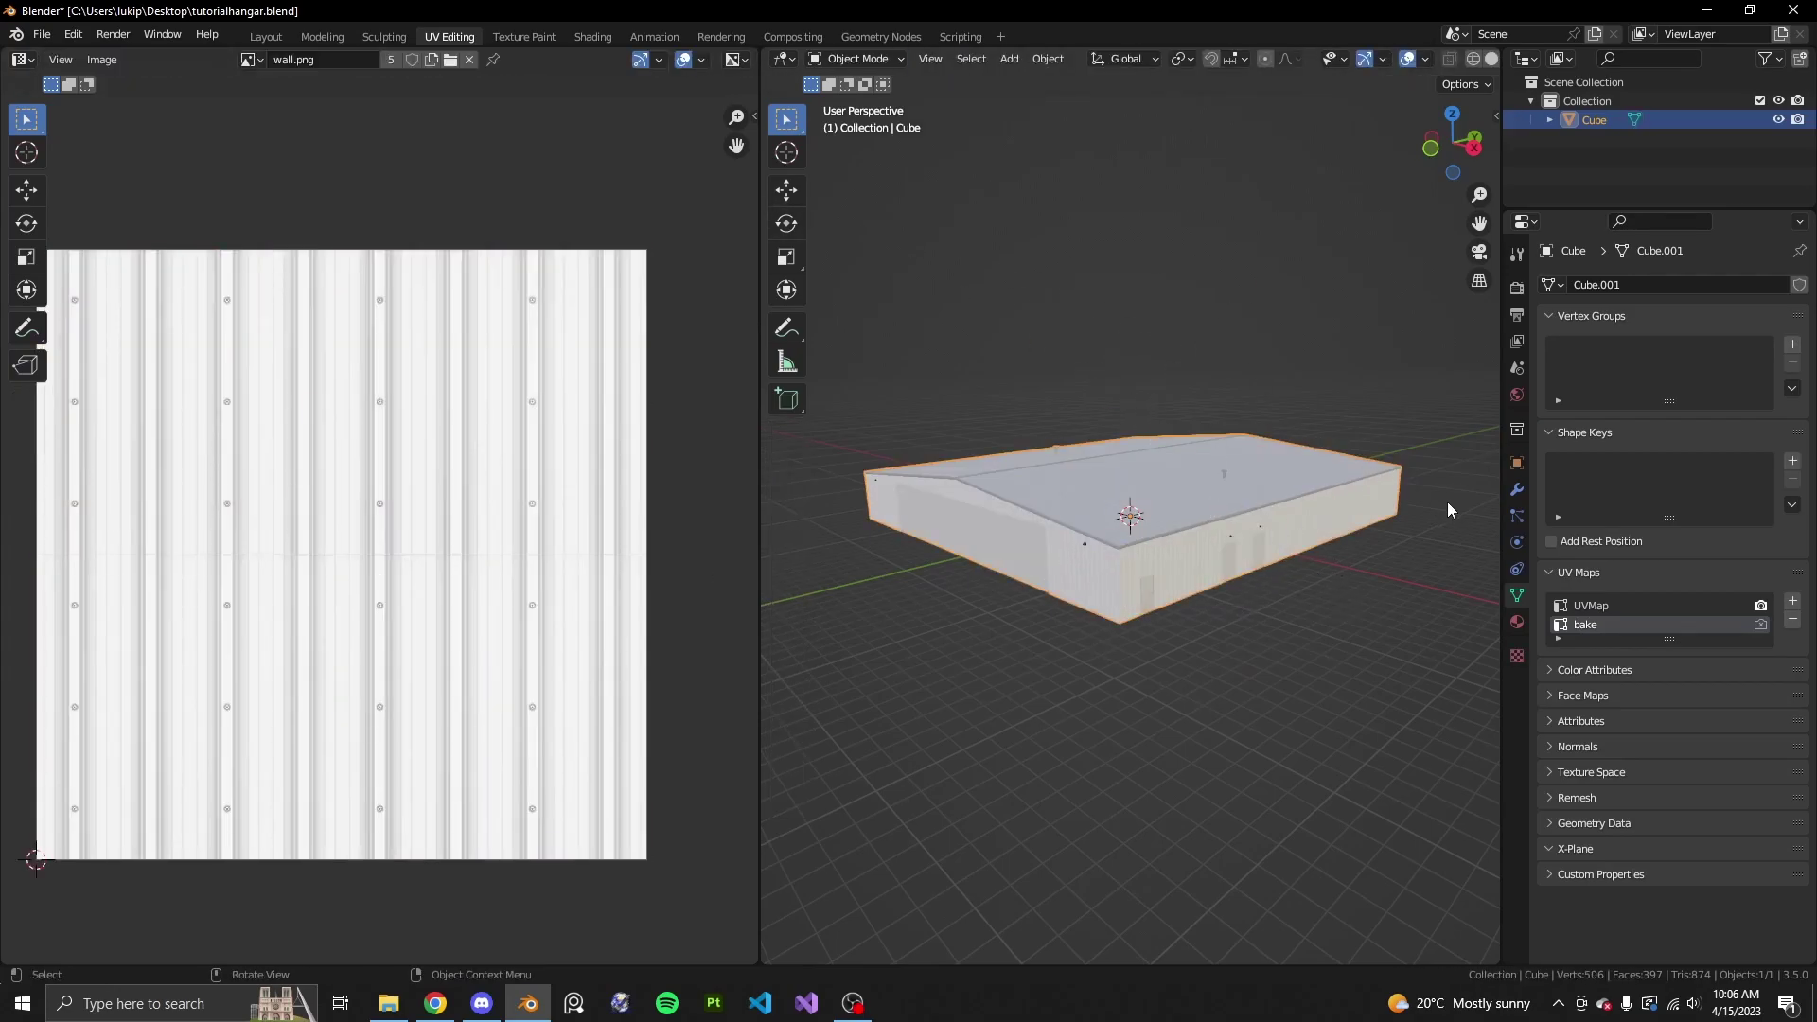
- Switch to the Shading workspace and examine the shader nodes of the wall material
click(591, 36)
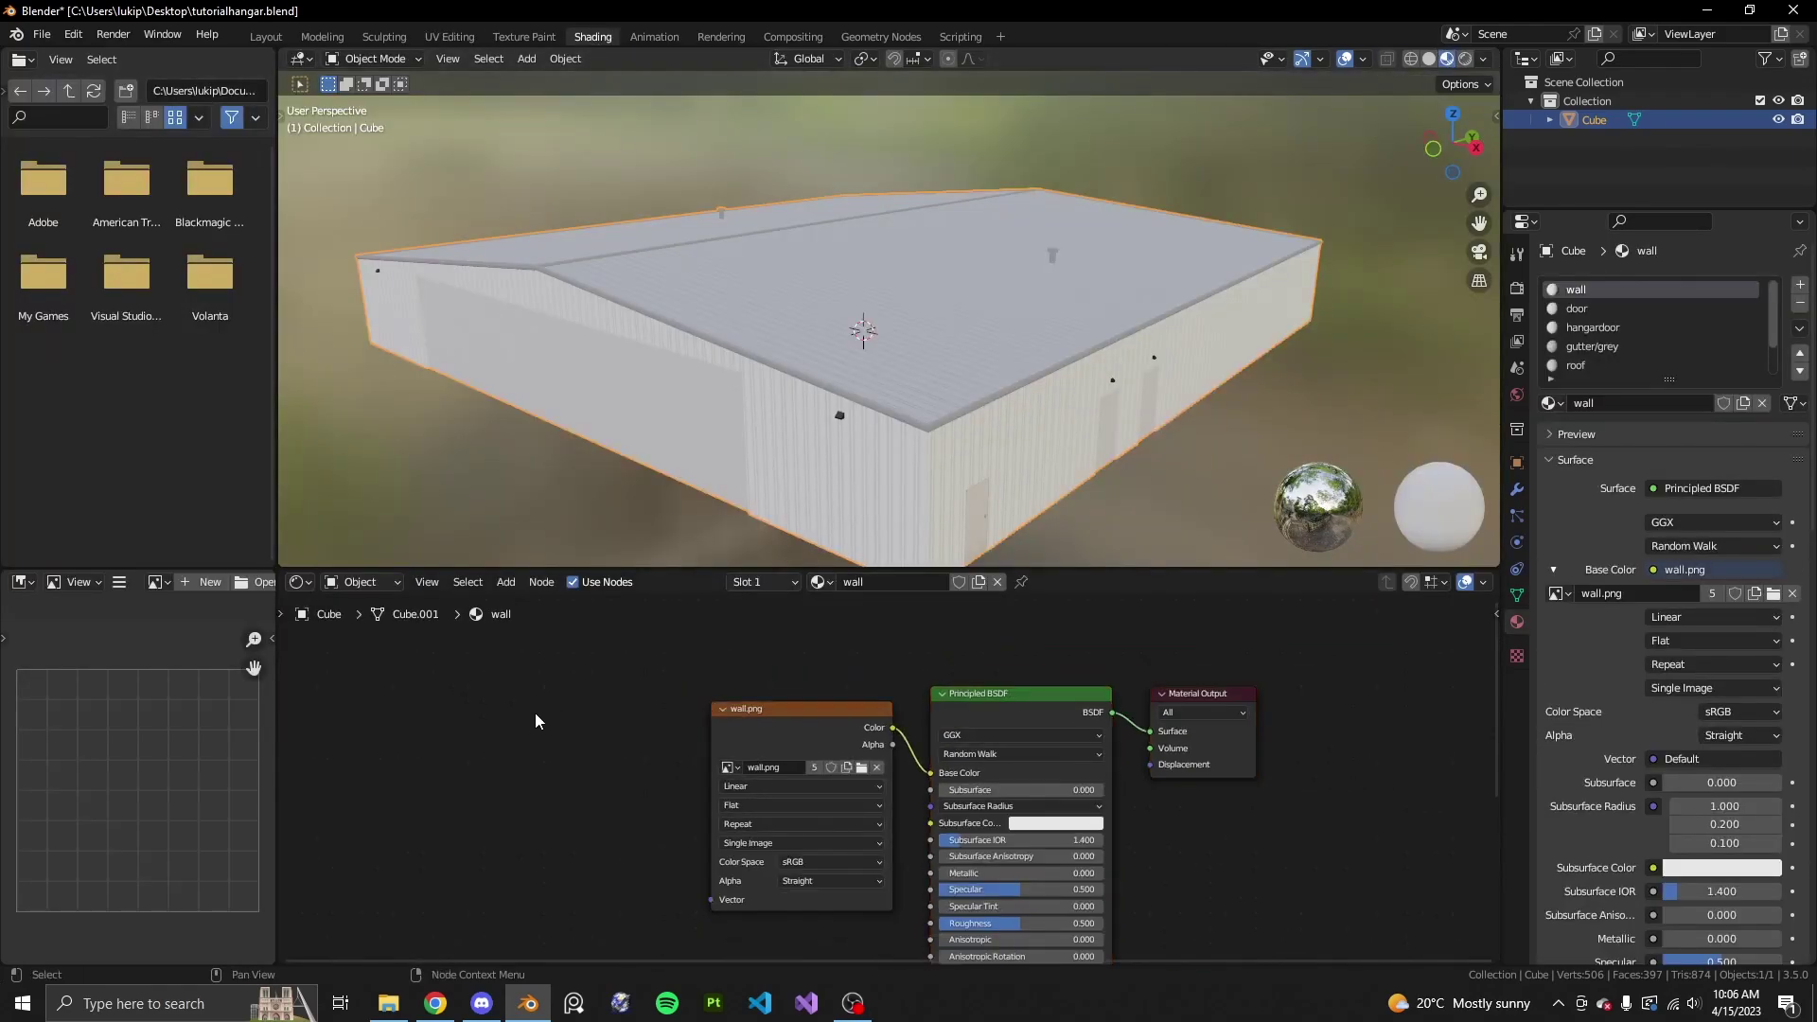
scroll(1694, 341, down, 2)
scroll(1609, 350, up, 2)
scroll(1700, 285, down, 2)
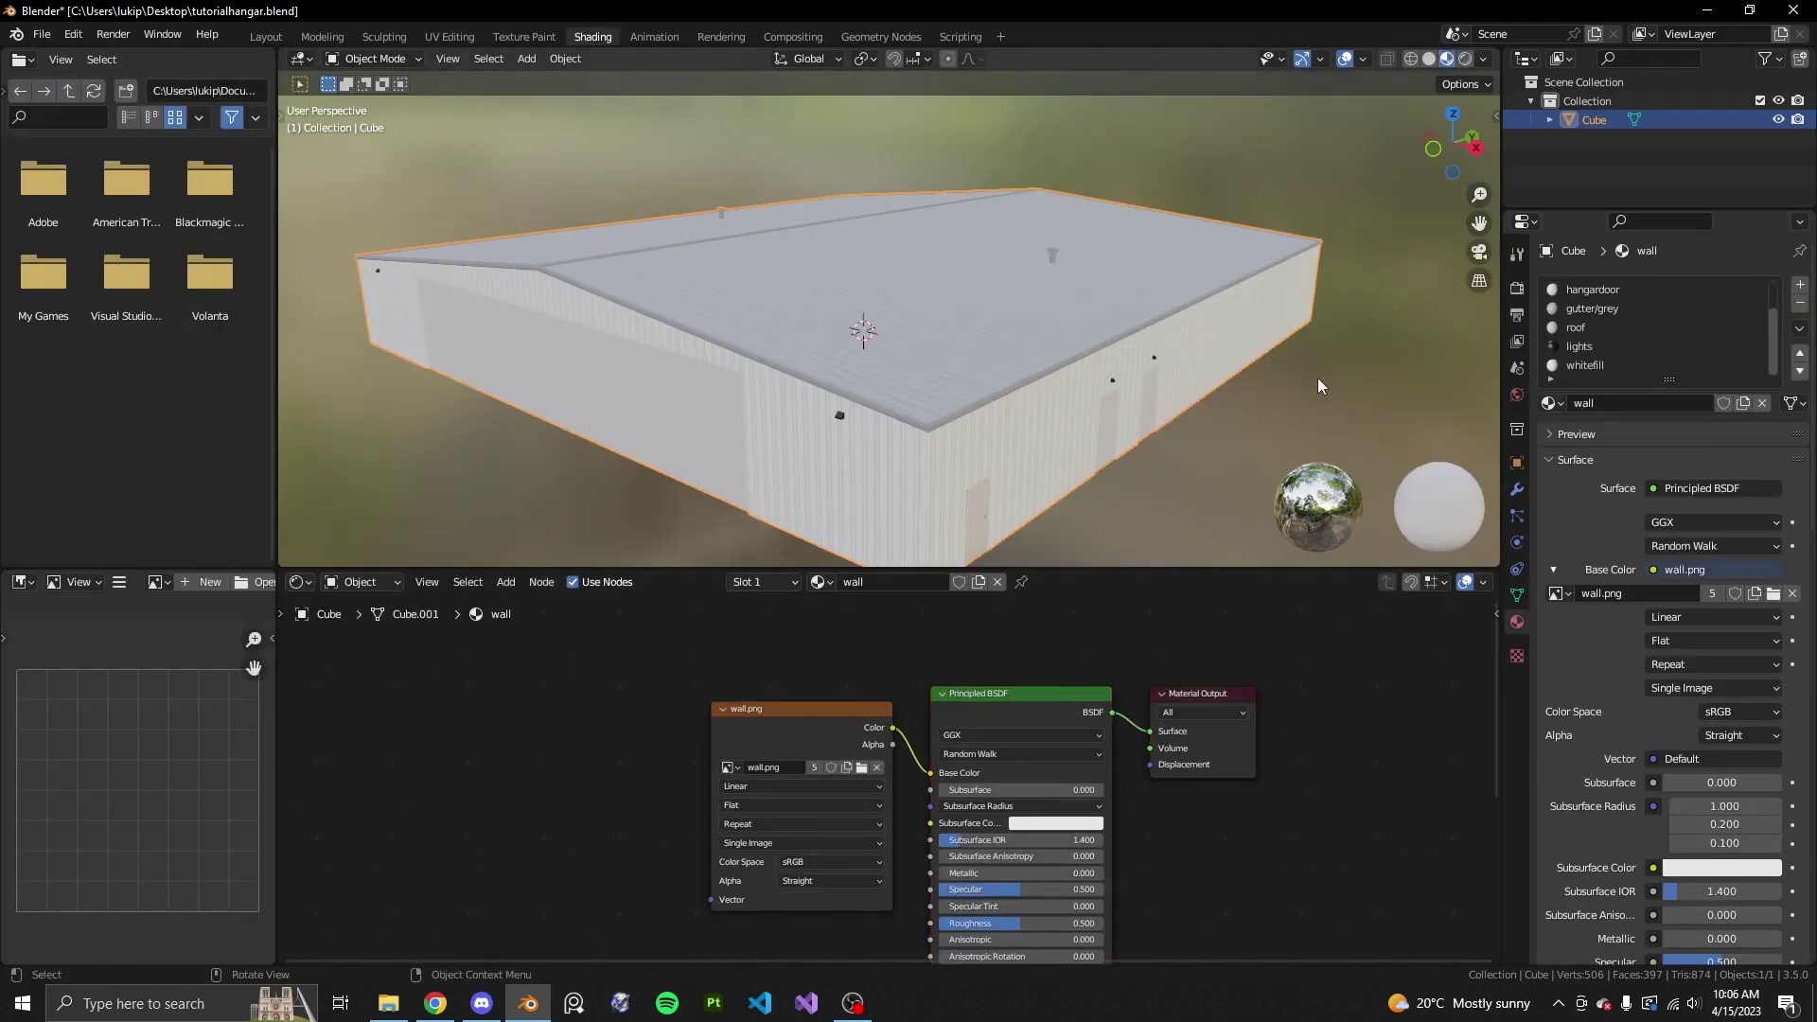
scroll(985, 380, down, 4)
scroll(596, 782, down, 2)
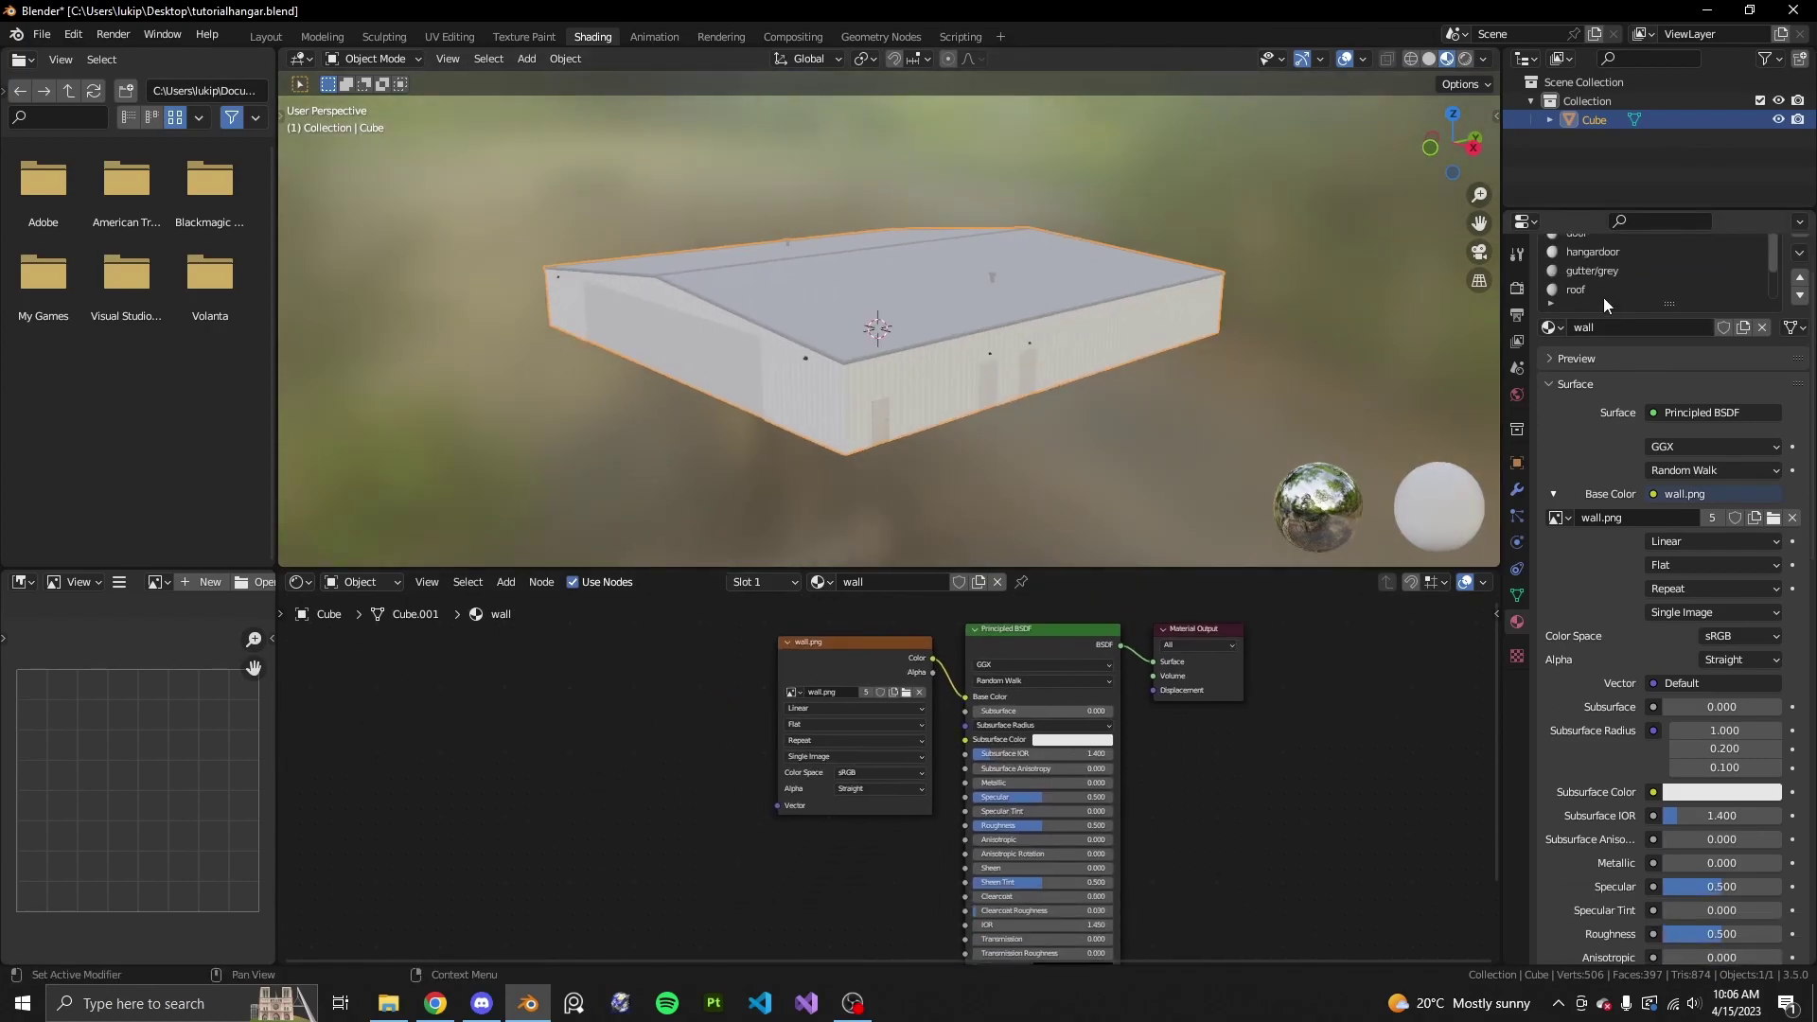
scroll(1603, 297, up, 2)
middle_drag(954, 891, 992, 759)
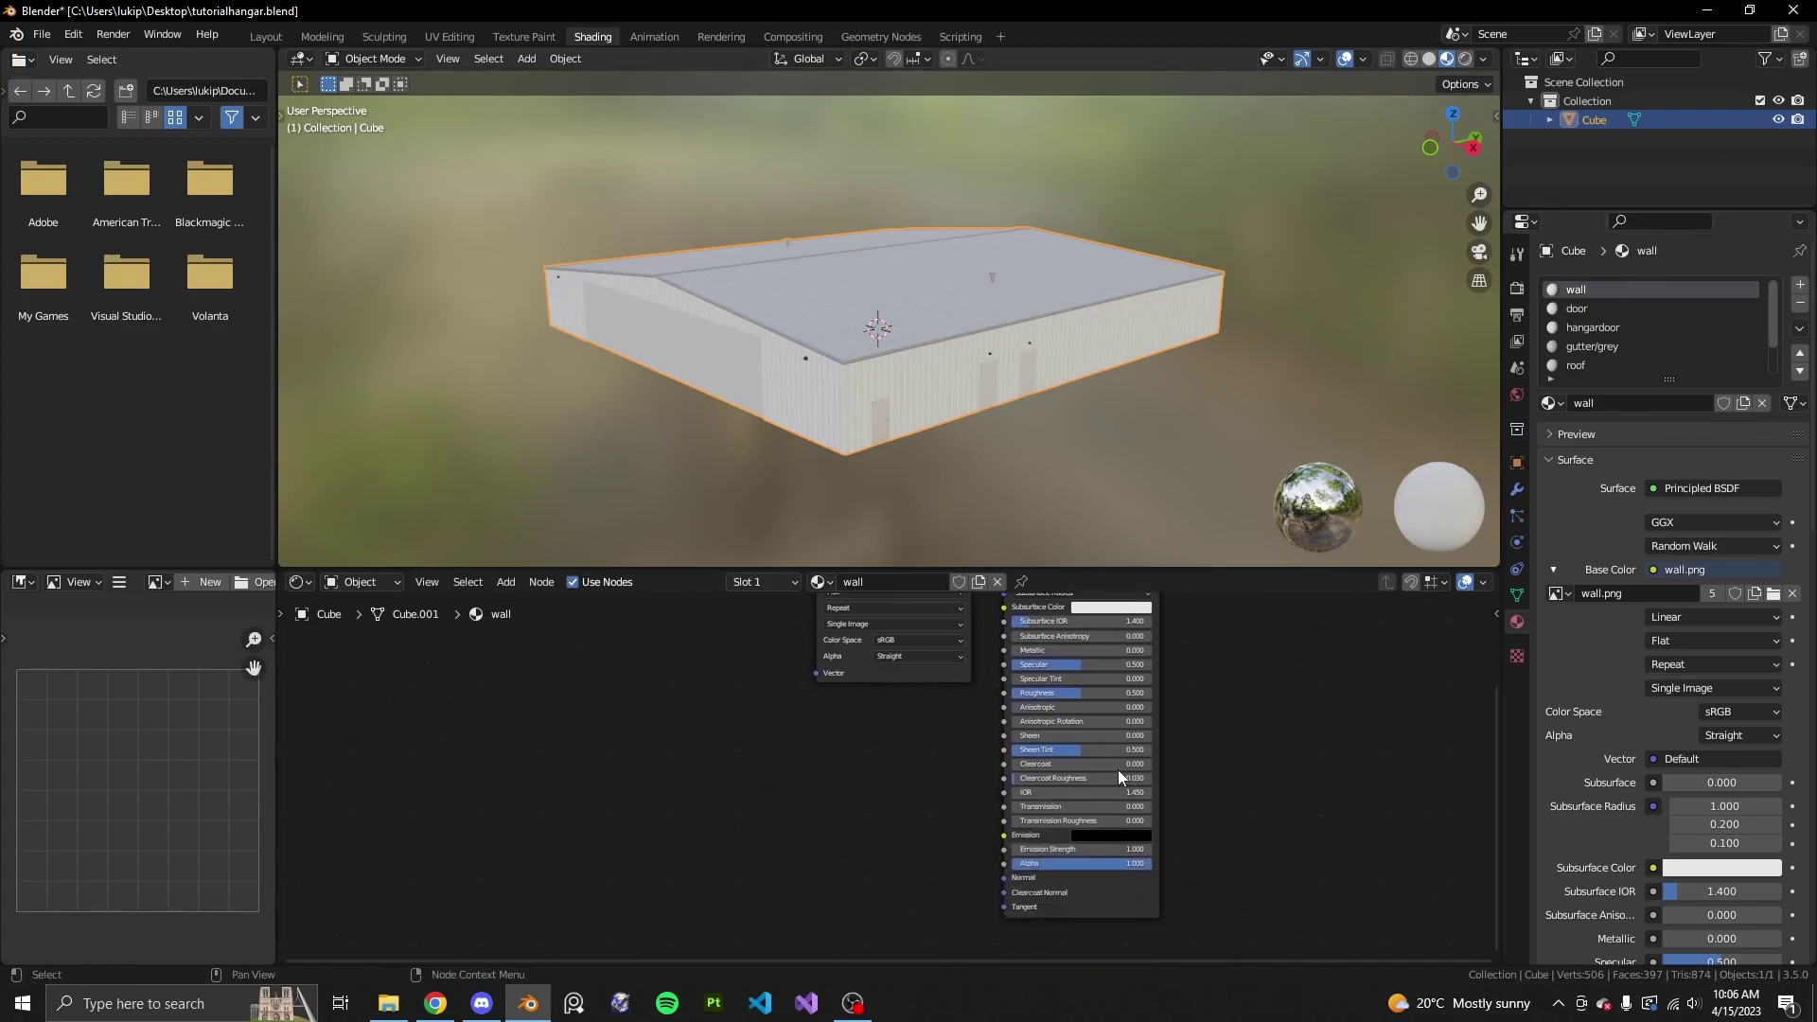
scroll(805, 793, up, 3)
middle_drag(872, 786, 837, 814)
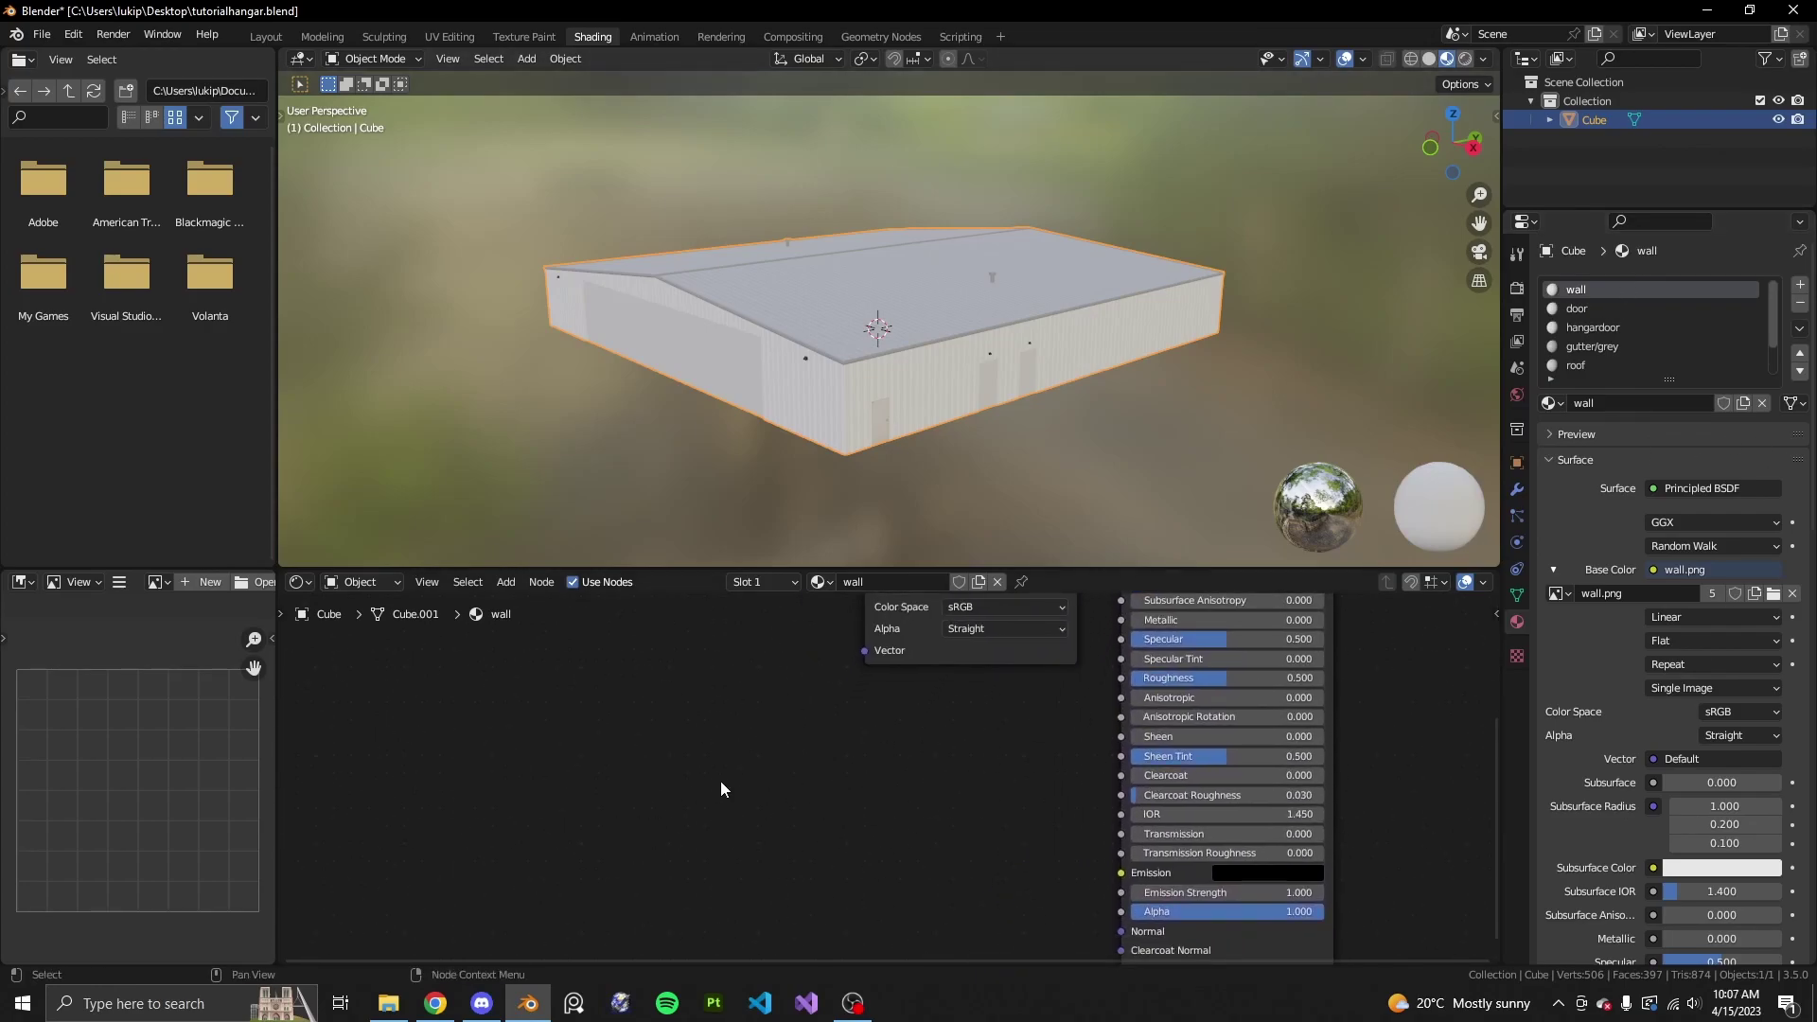
scroll(799, 791, down, 3)
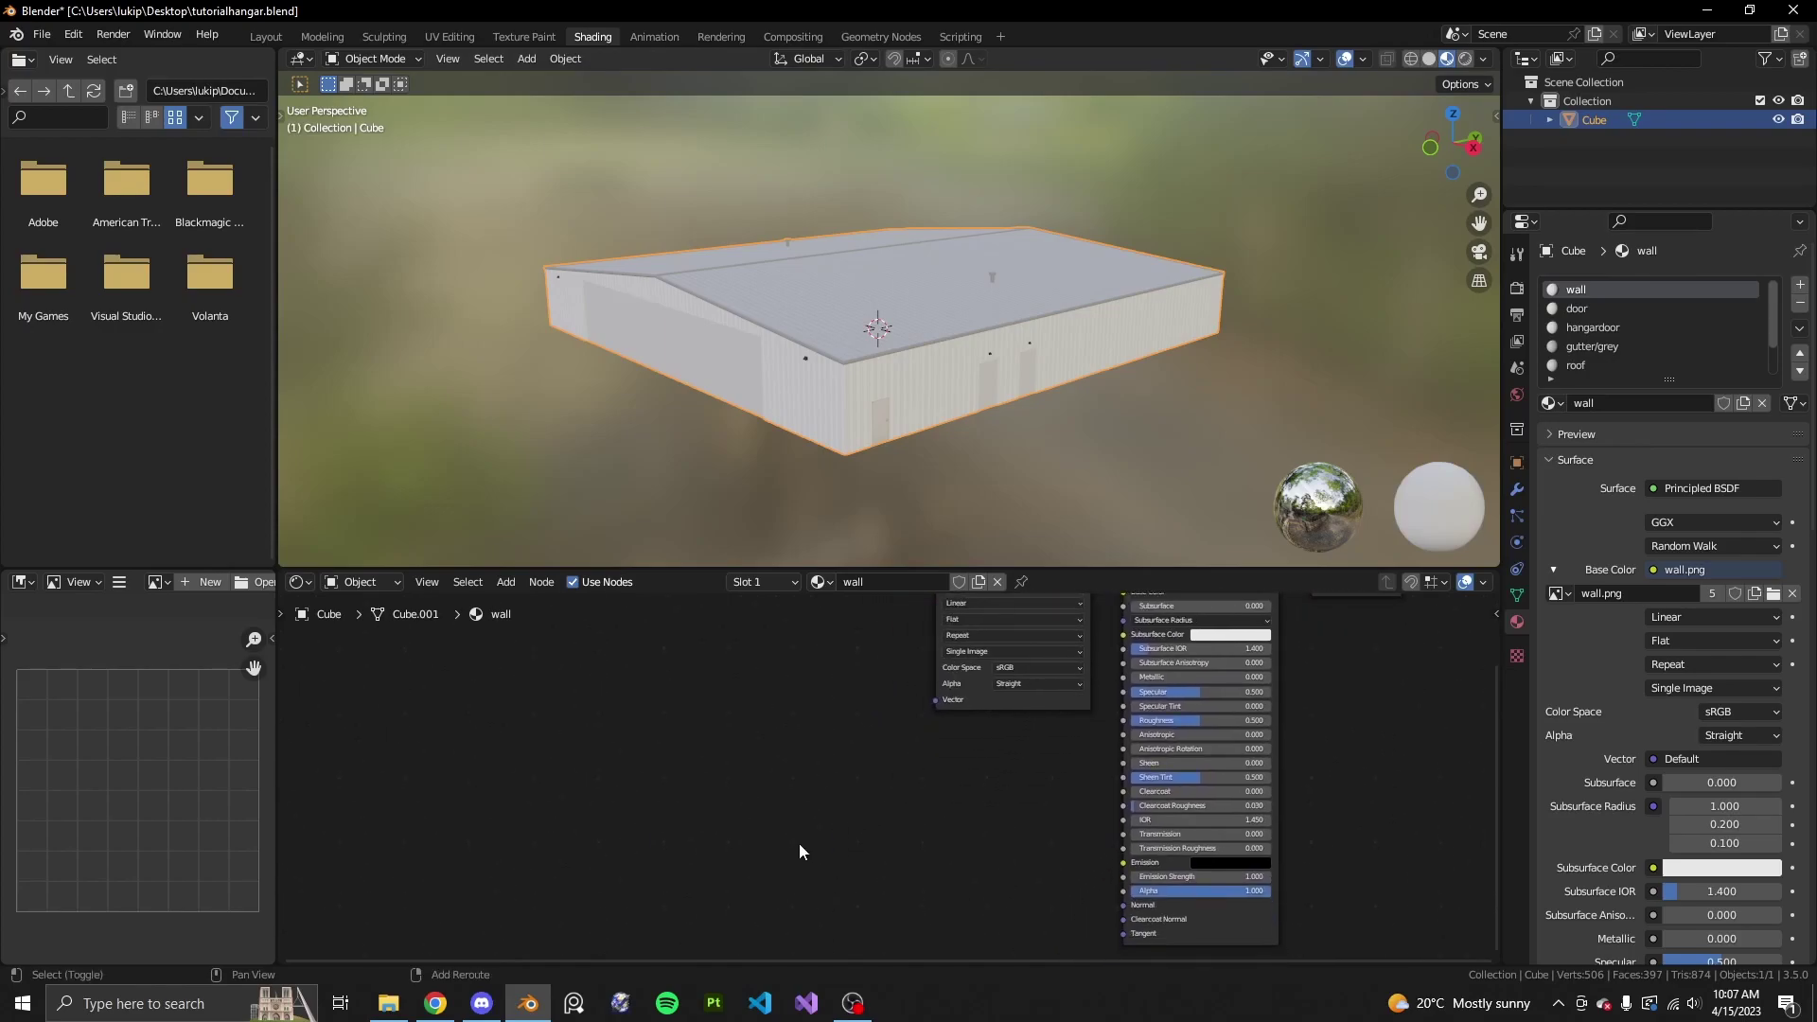
- Add an Image Texture node to the wall material and place it unconnected below the wall.png node
key(shift+a)
mouse_move(763, 827)
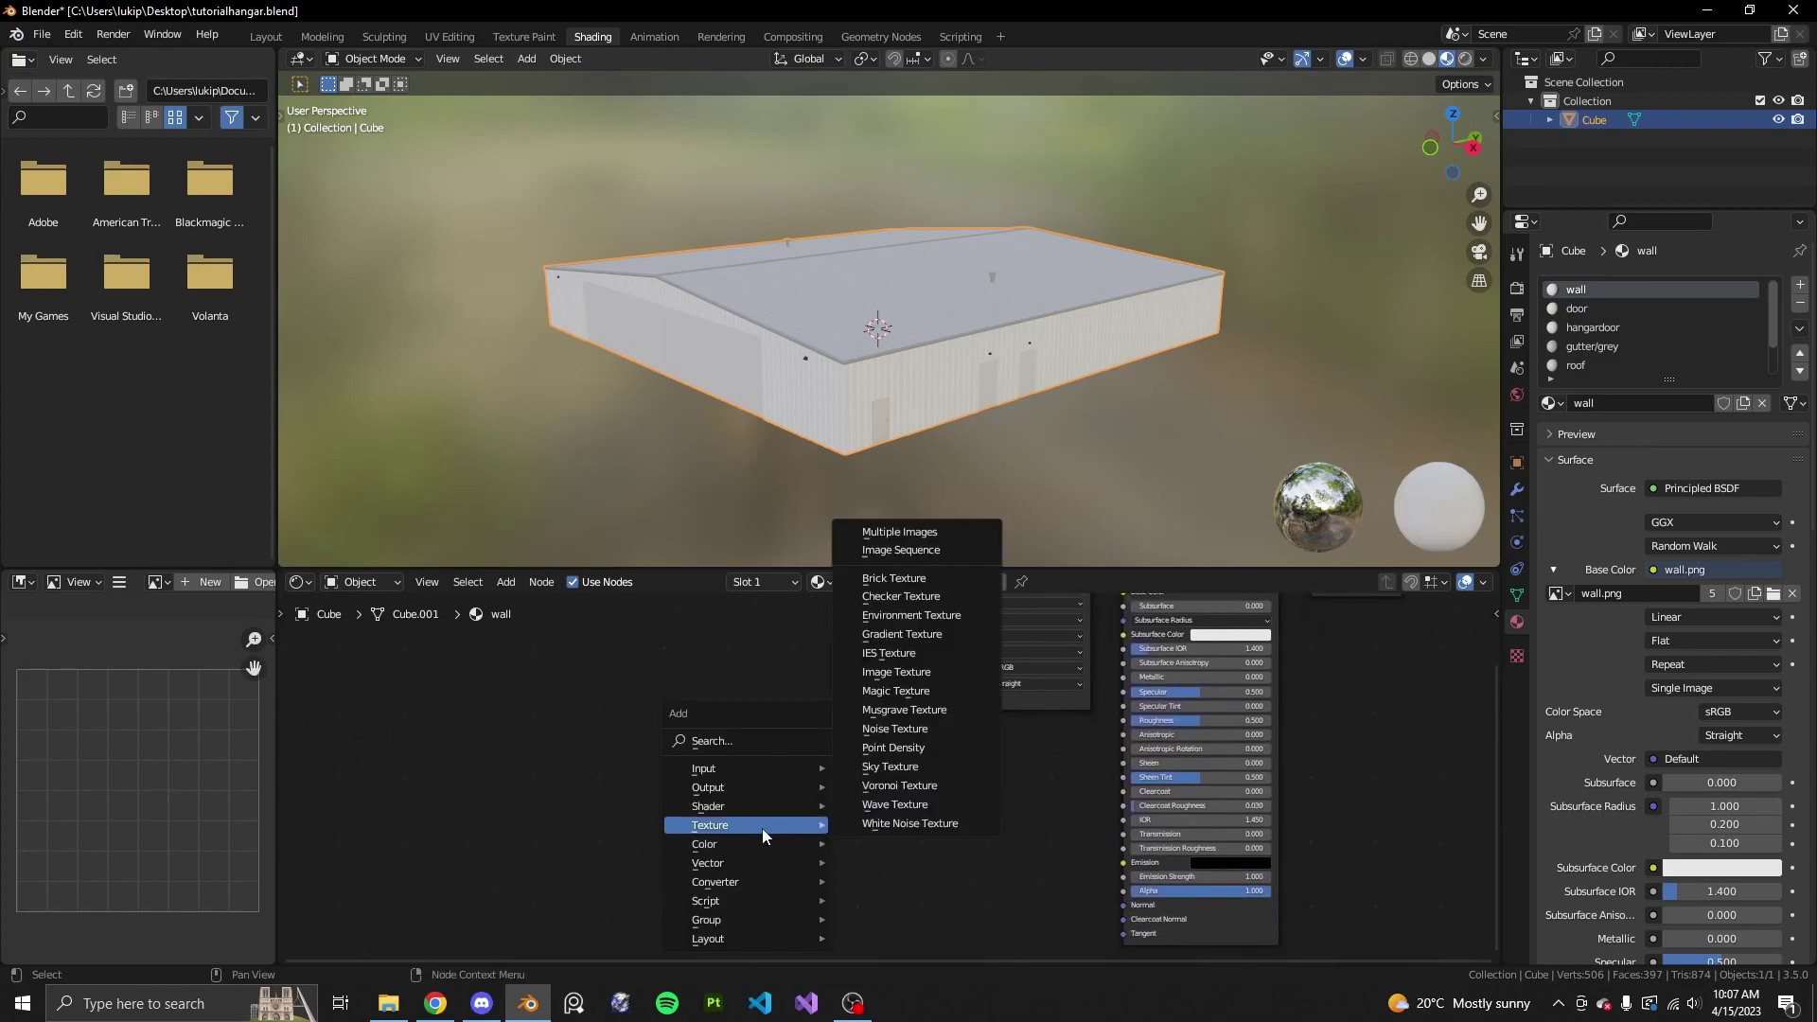
click(942, 678)
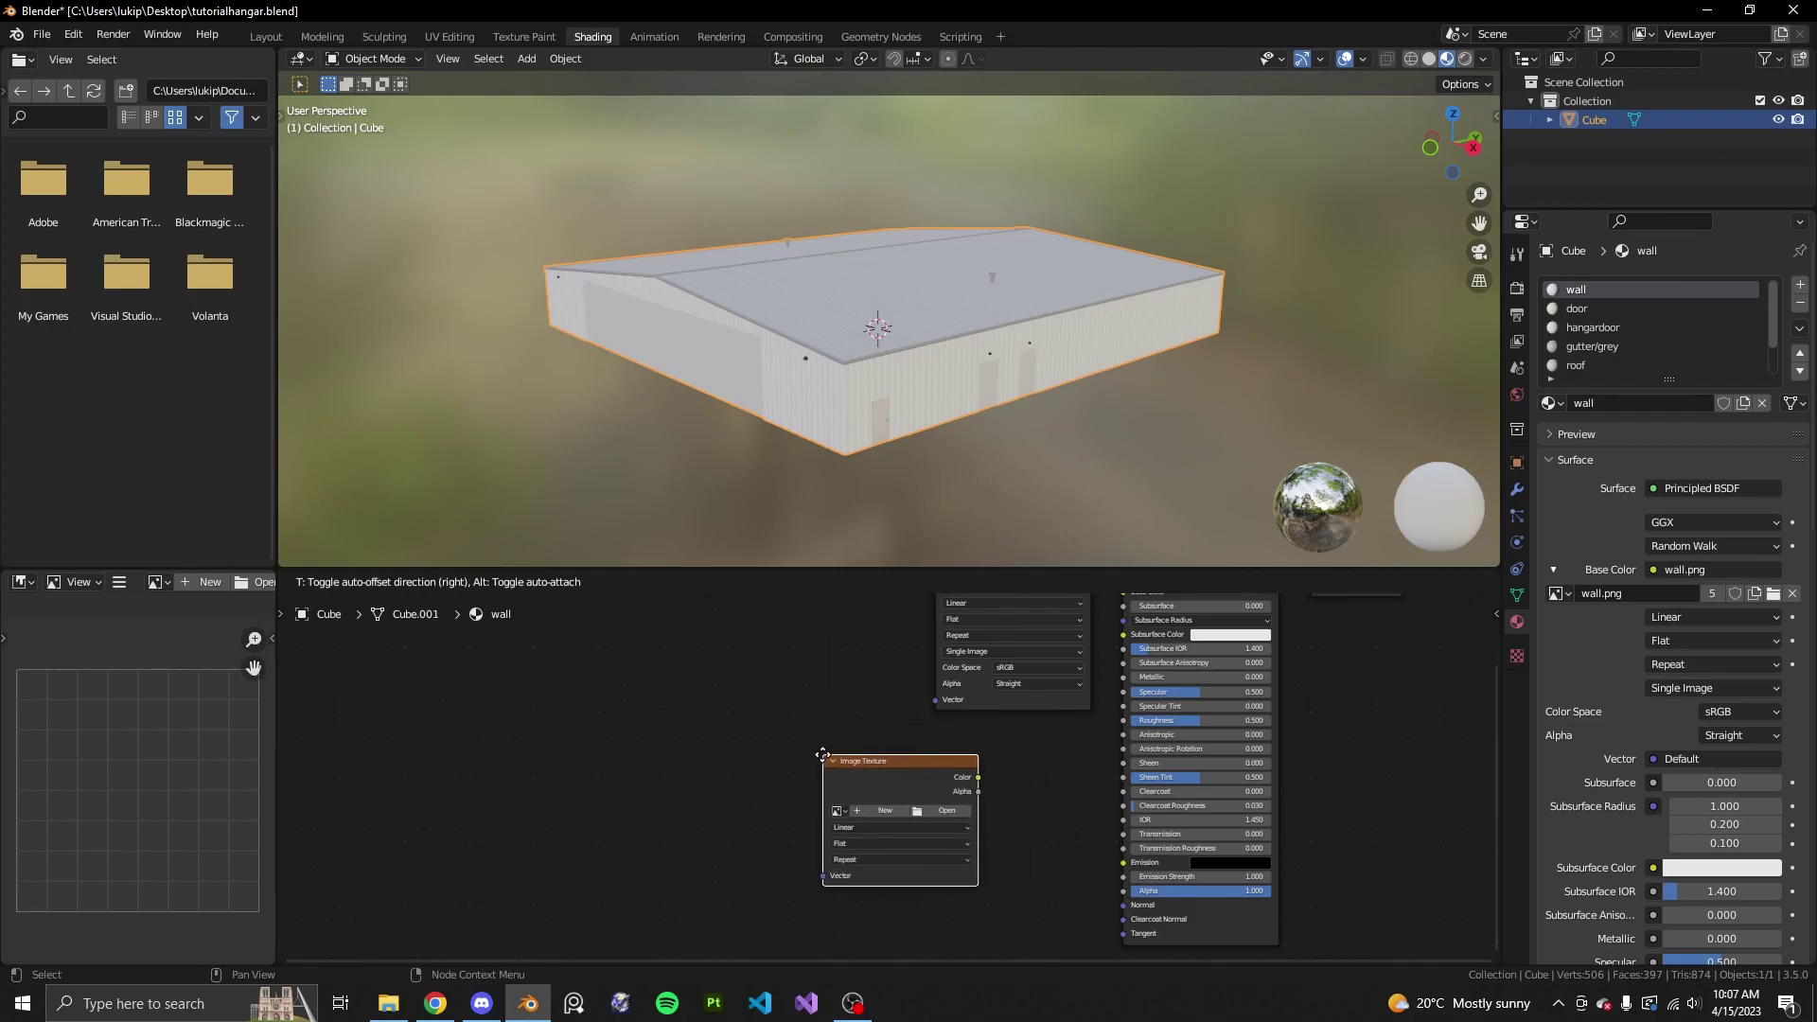
click(823, 754)
scroll(993, 890, up, 3)
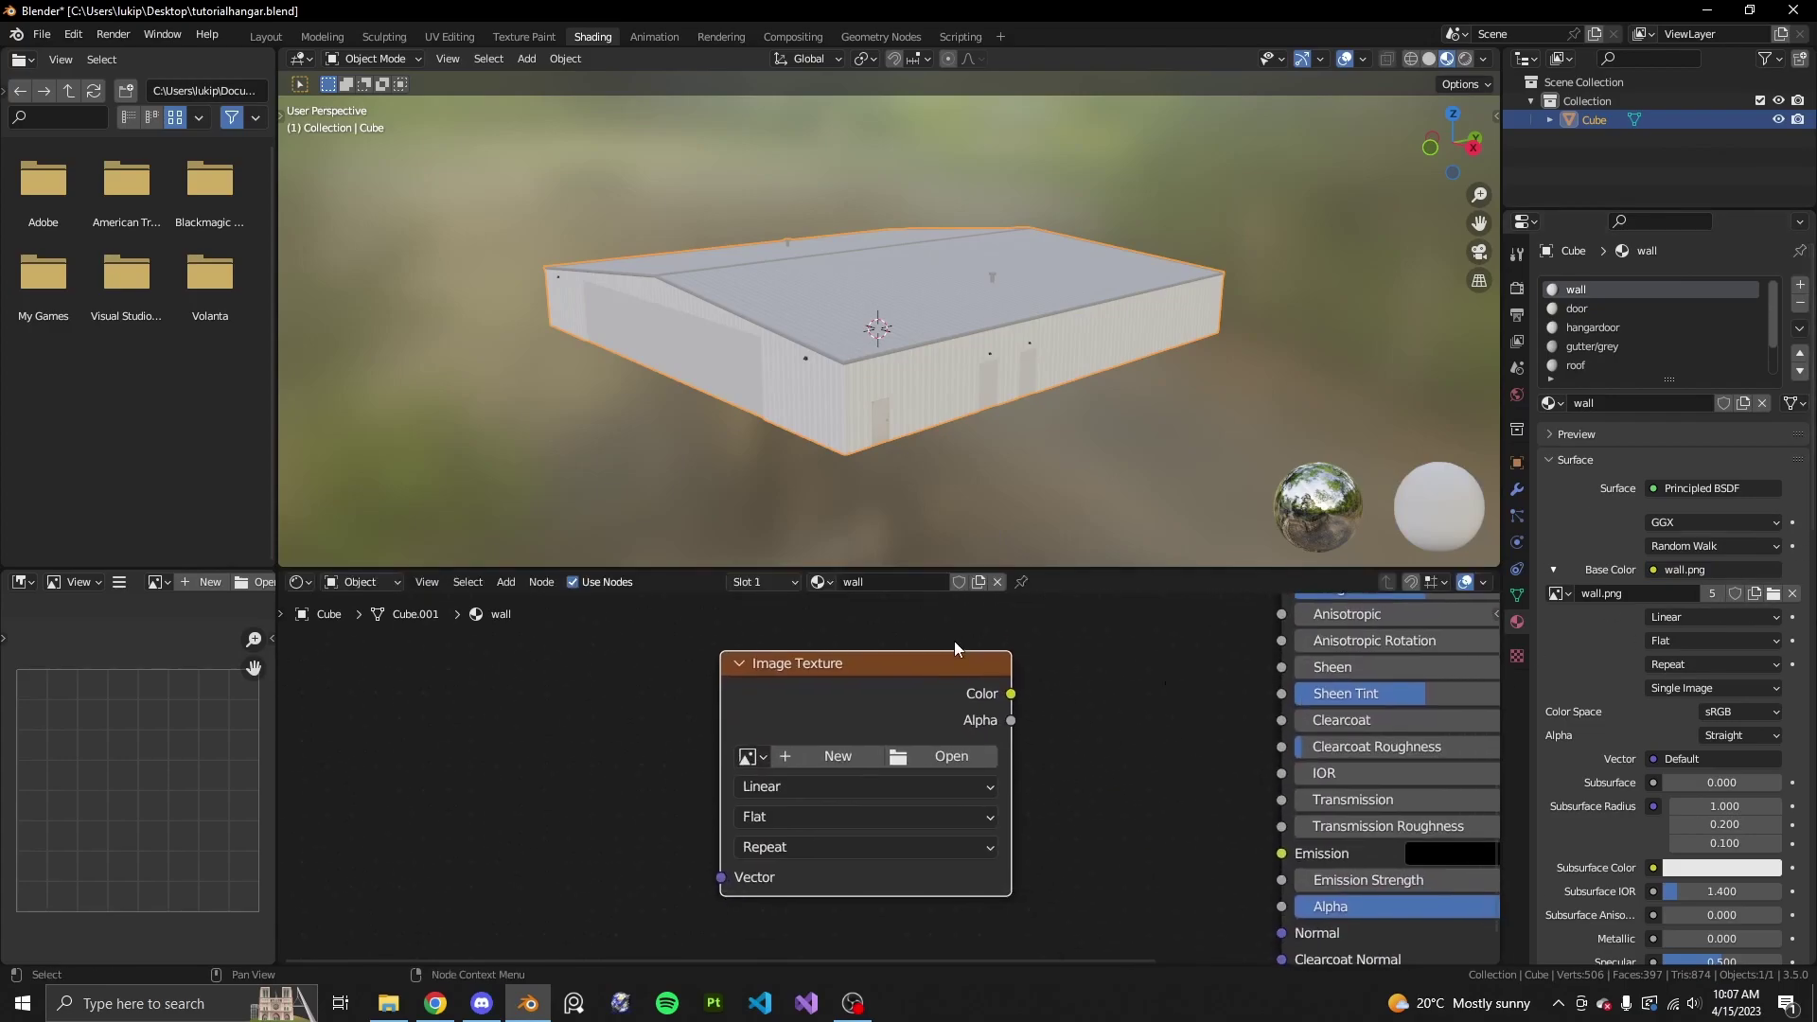
mouse_move(815, 666)
mouse_down()
mouse_move(837, 695)
mouse_move(821, 691)
mouse_up()
scroll(1060, 695, down, 1)
middle_drag(1150, 734, 1097, 693)
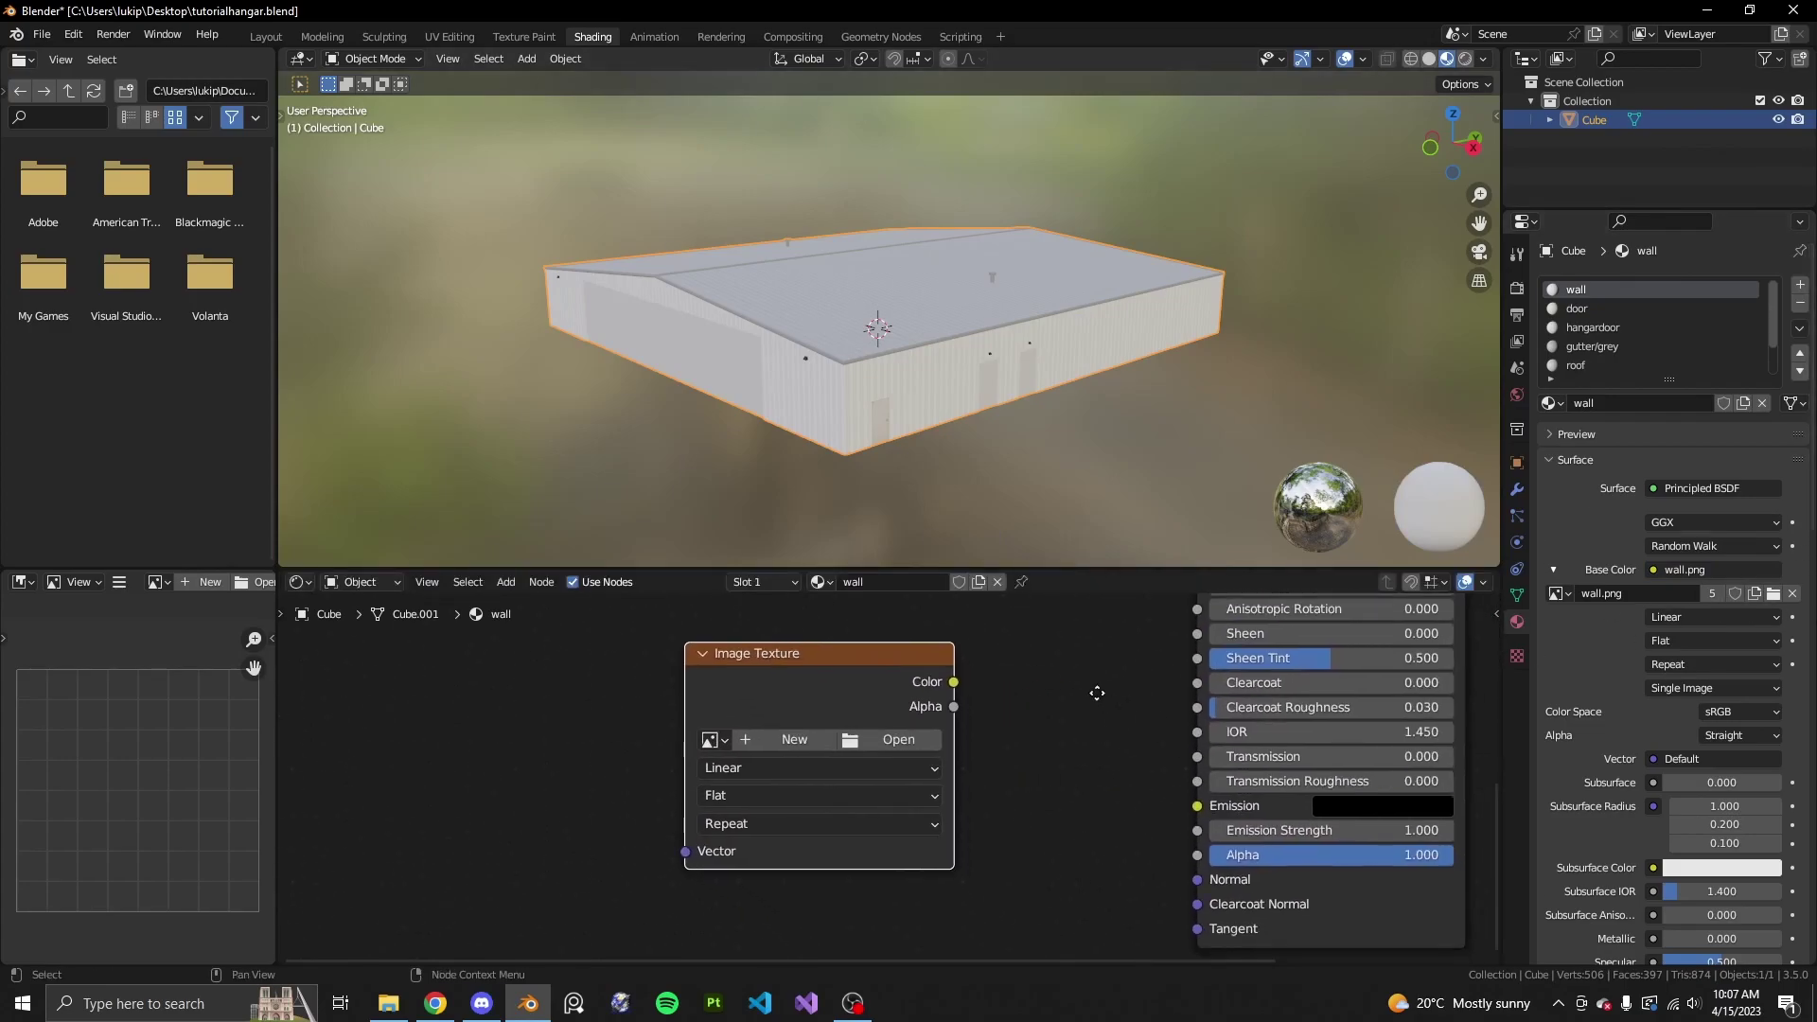
scroll(1078, 695, up, 2)
- Start a new image for the wall material's unconnected Image Texture node and name it northhangar
click(791, 737)
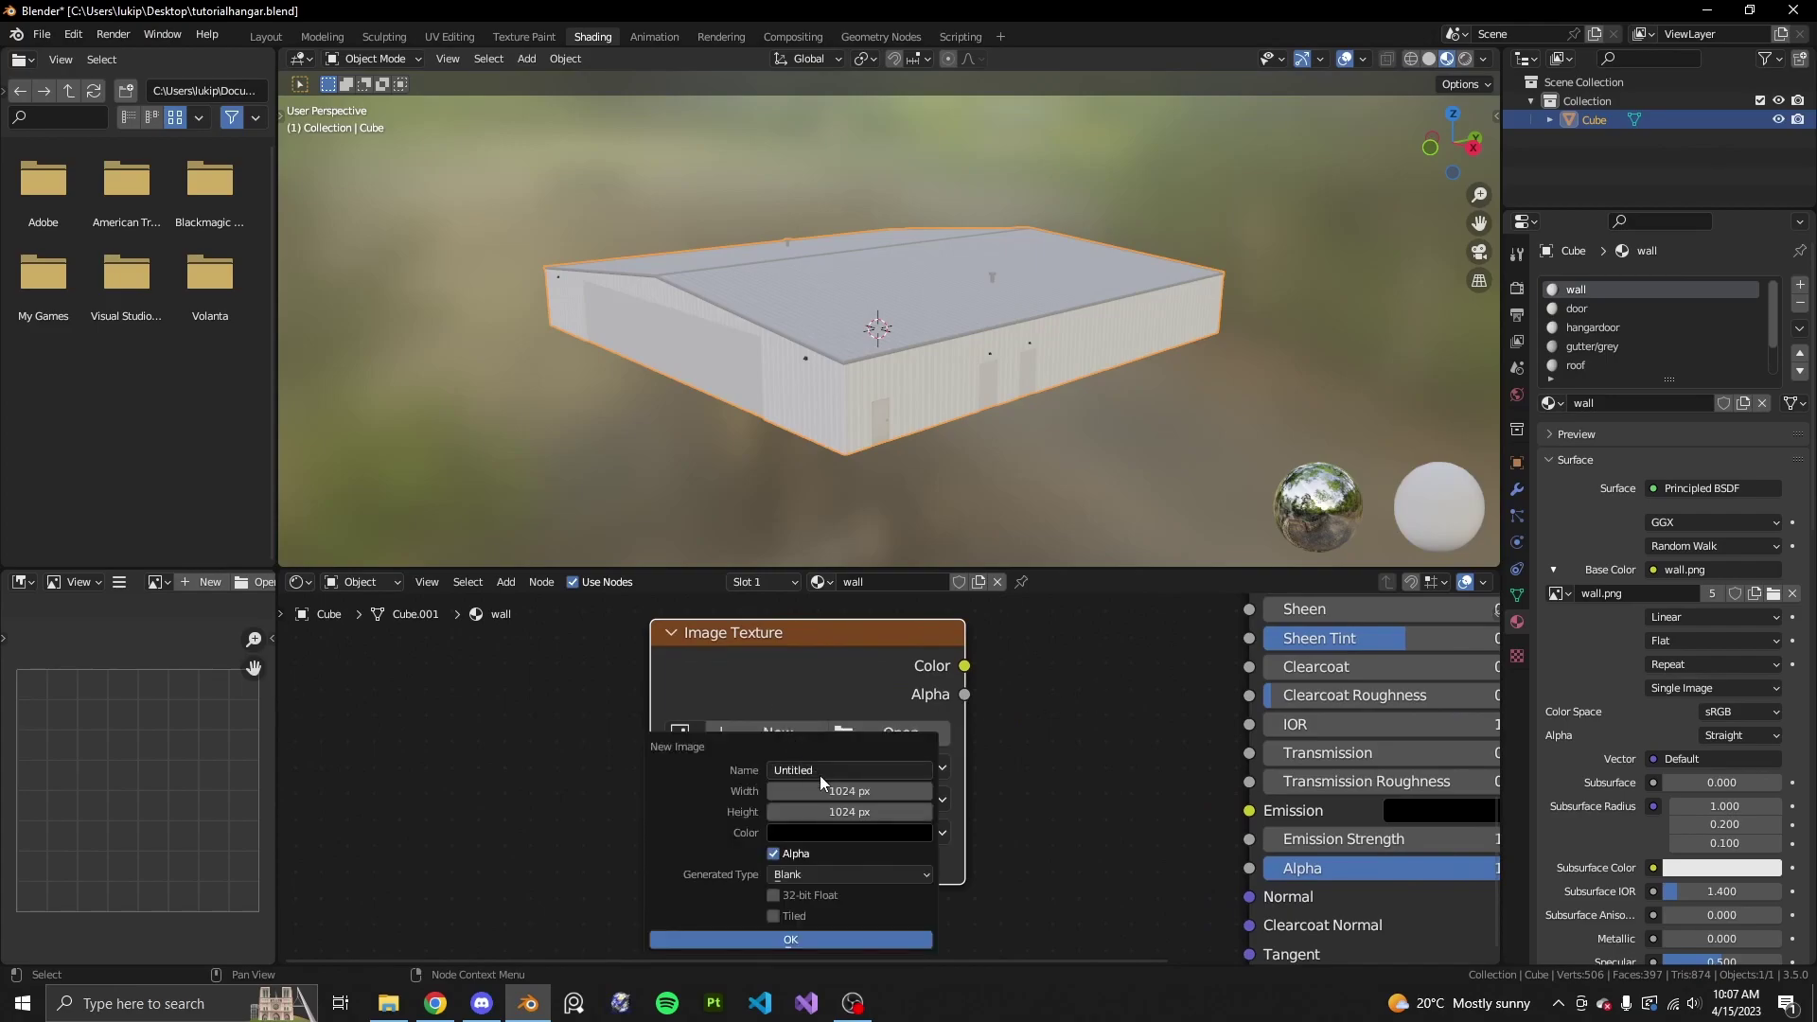
drag(757, 749, 778, 673)
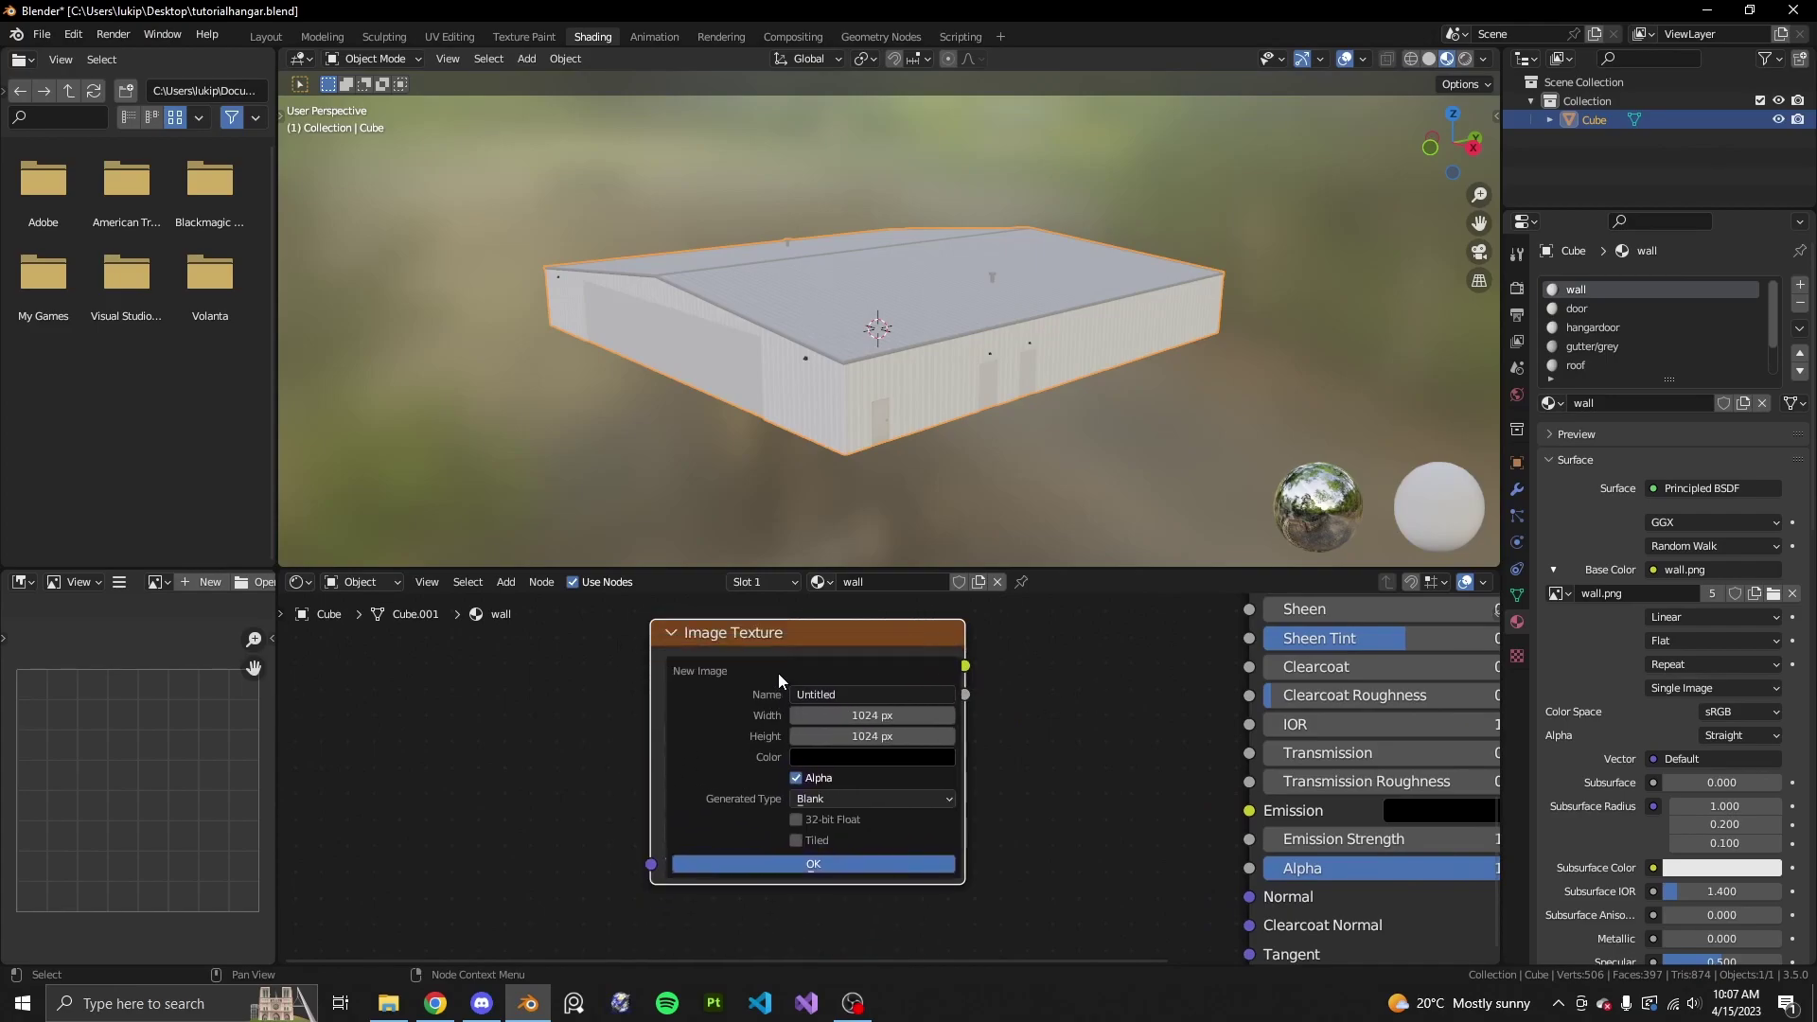
click(924, 697)
text(northhangar)
key(Return)
- Set the new image's width and height to 2048 px
click(916, 711)
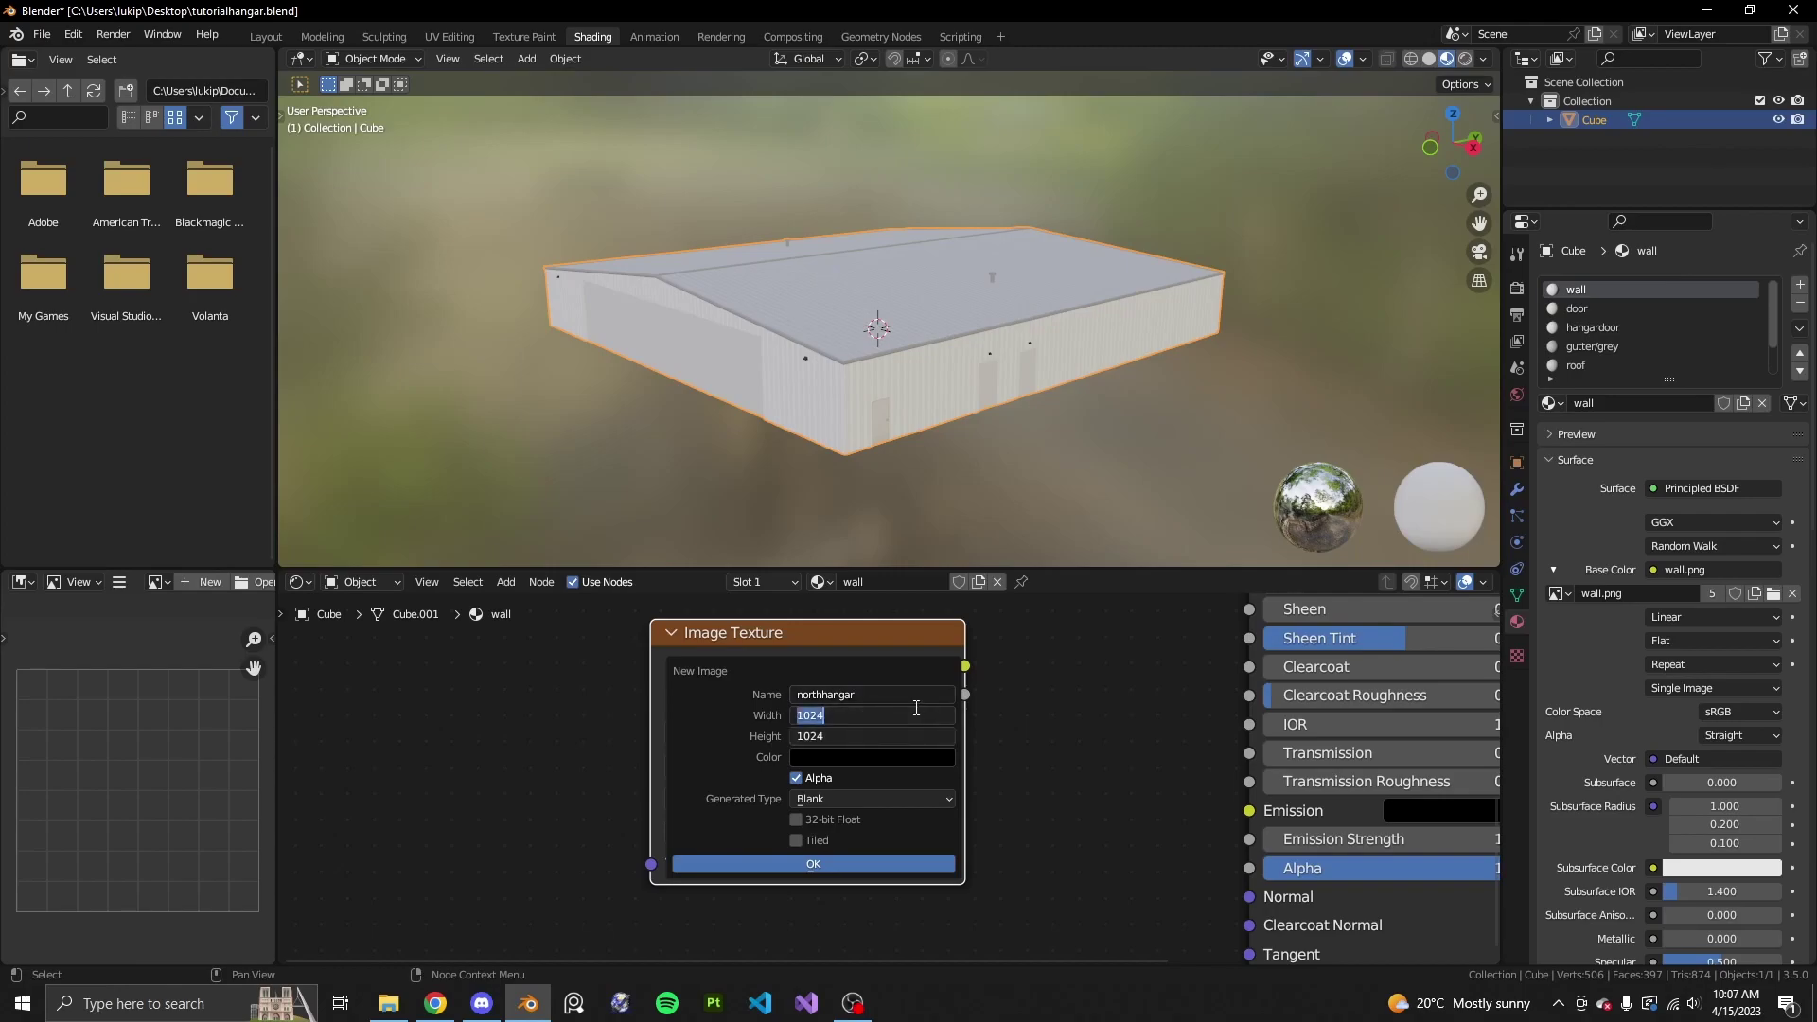
click(766, 704)
click(893, 722)
text(2048)
key(Return)
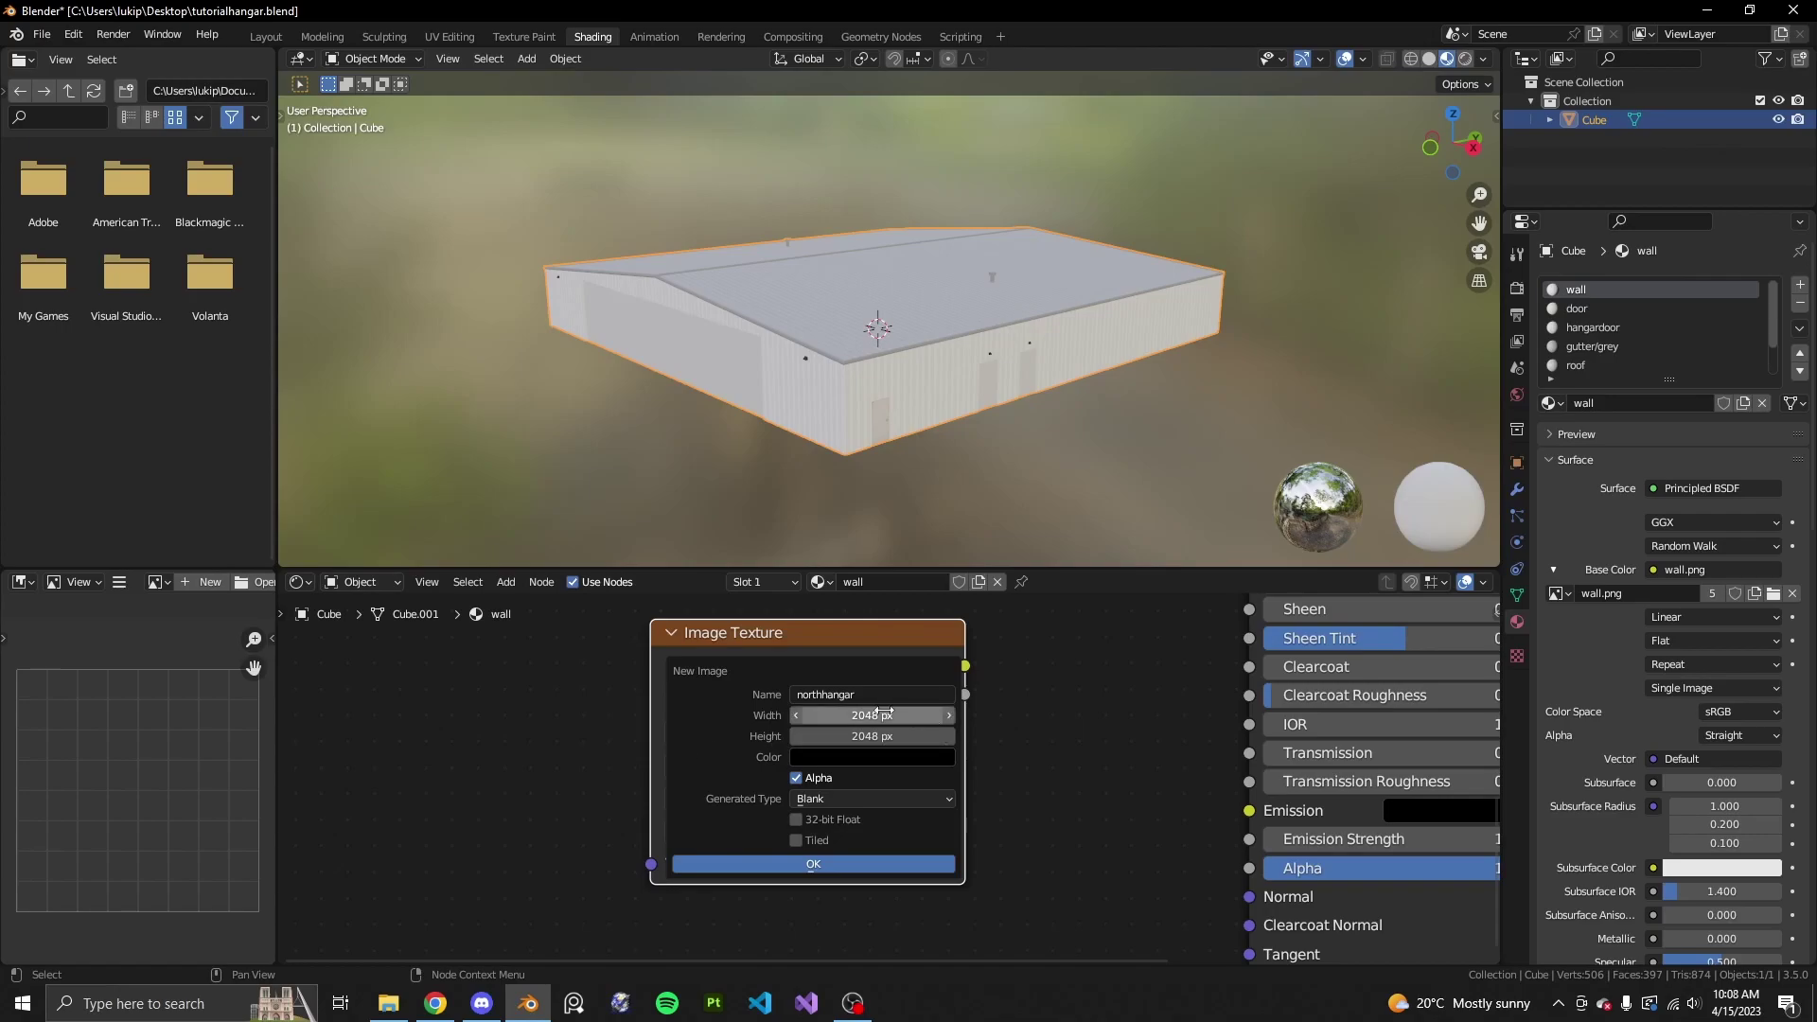
- Set the northhangar image's width and height to 4096 px, create it and nudge its node slightly
click(793, 715)
text(4096)
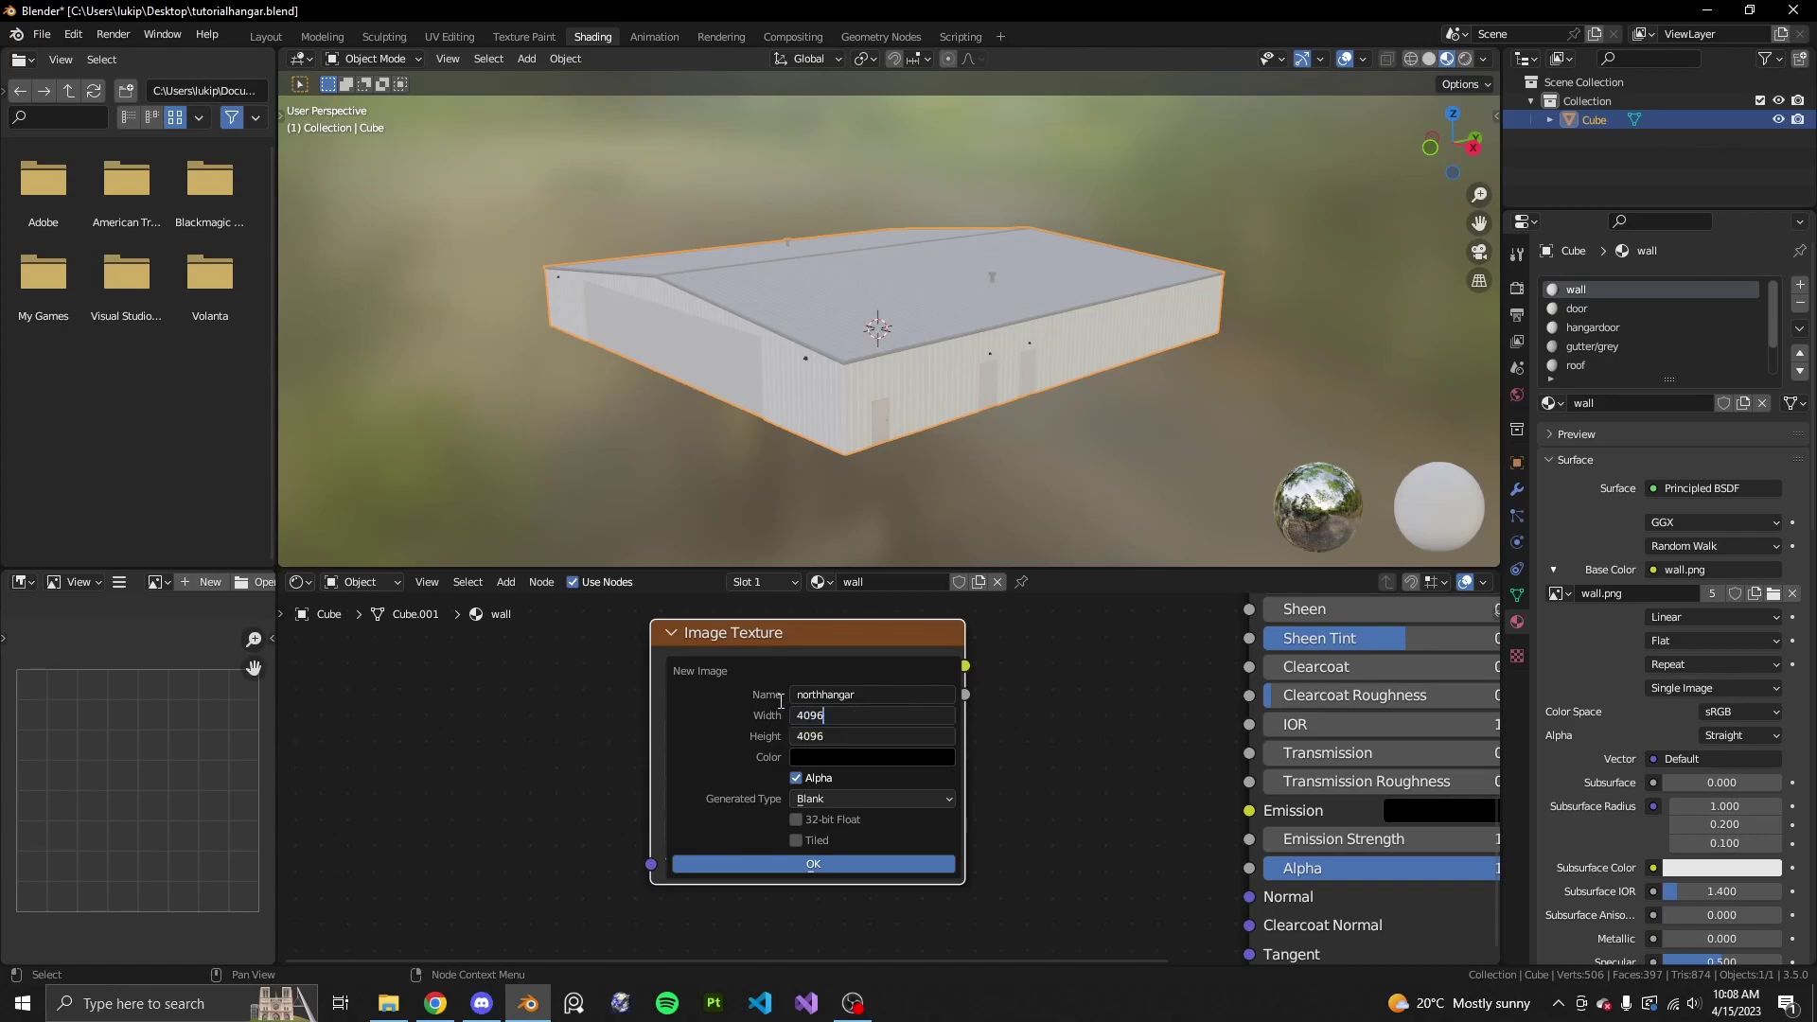
key(Return)
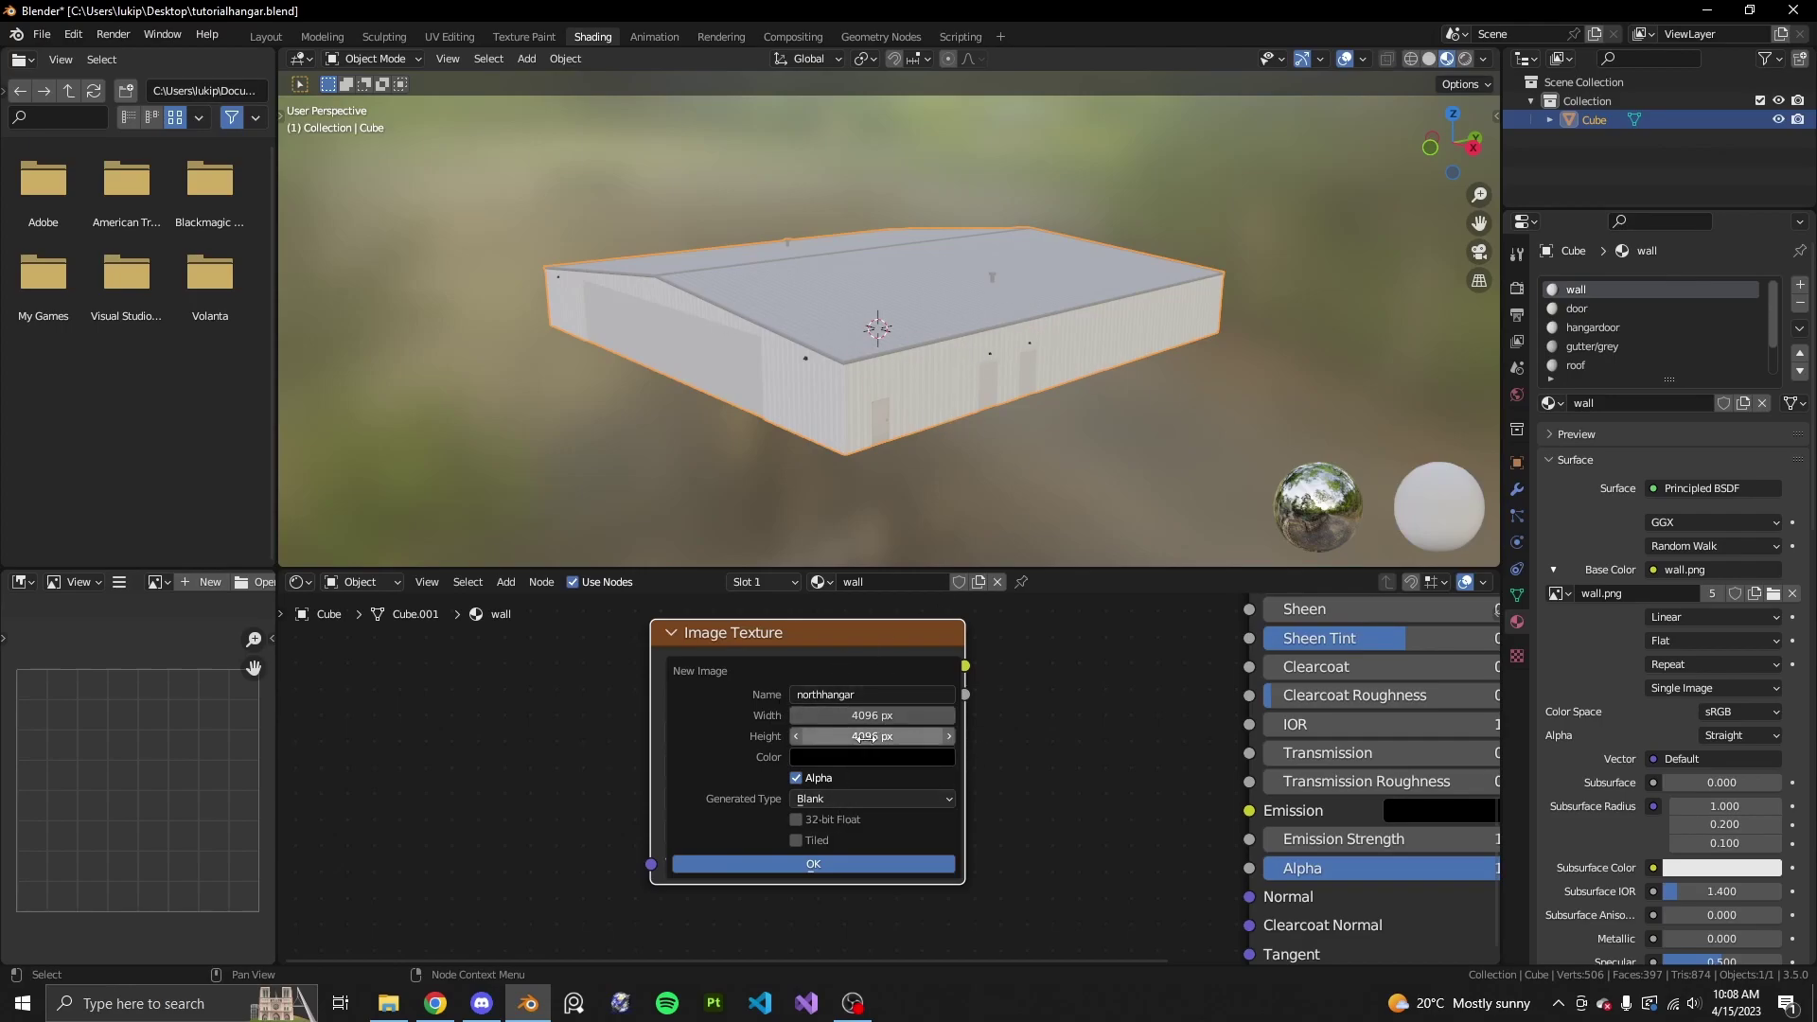
click(837, 861)
drag(814, 650, 774, 683)
- Examine how the unconnected northhangar node sits beside the wall.png and Principled BSDF nodes in the wall material
scroll(764, 667, down, 3)
scroll(793, 691, up, 1)
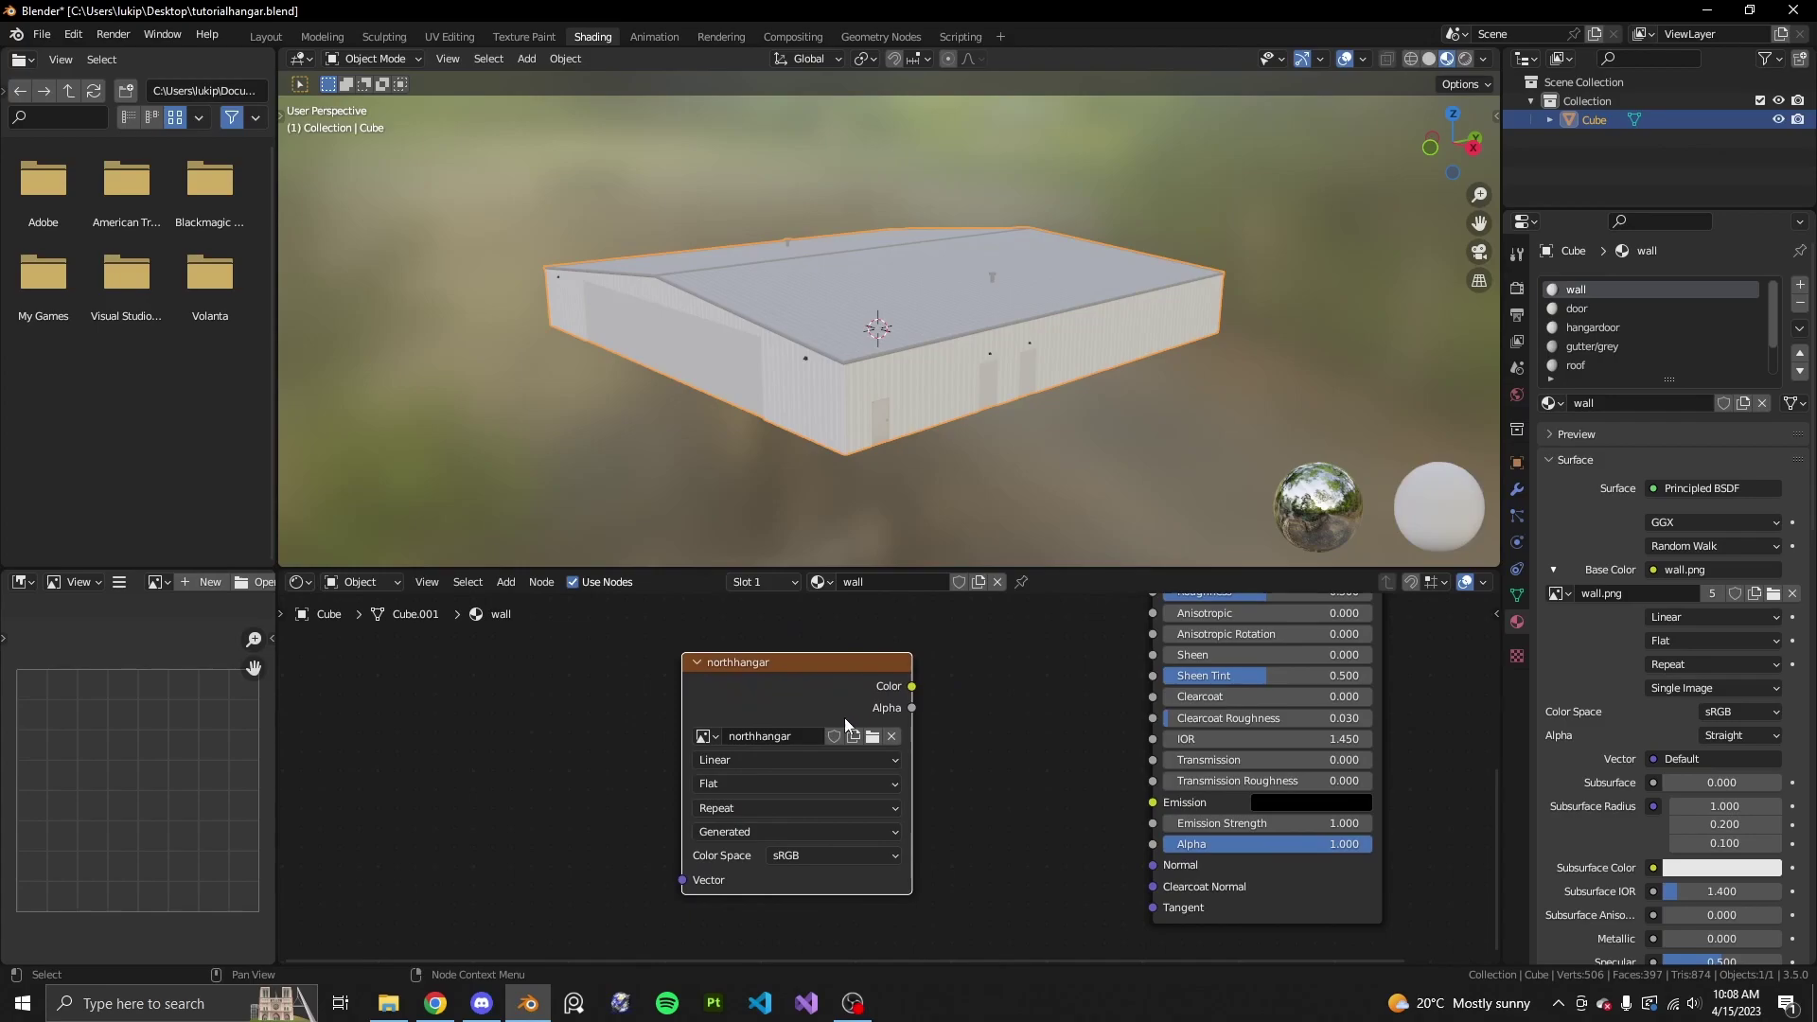
scroll(980, 713, down, 3)
scroll(949, 829, down, 1)
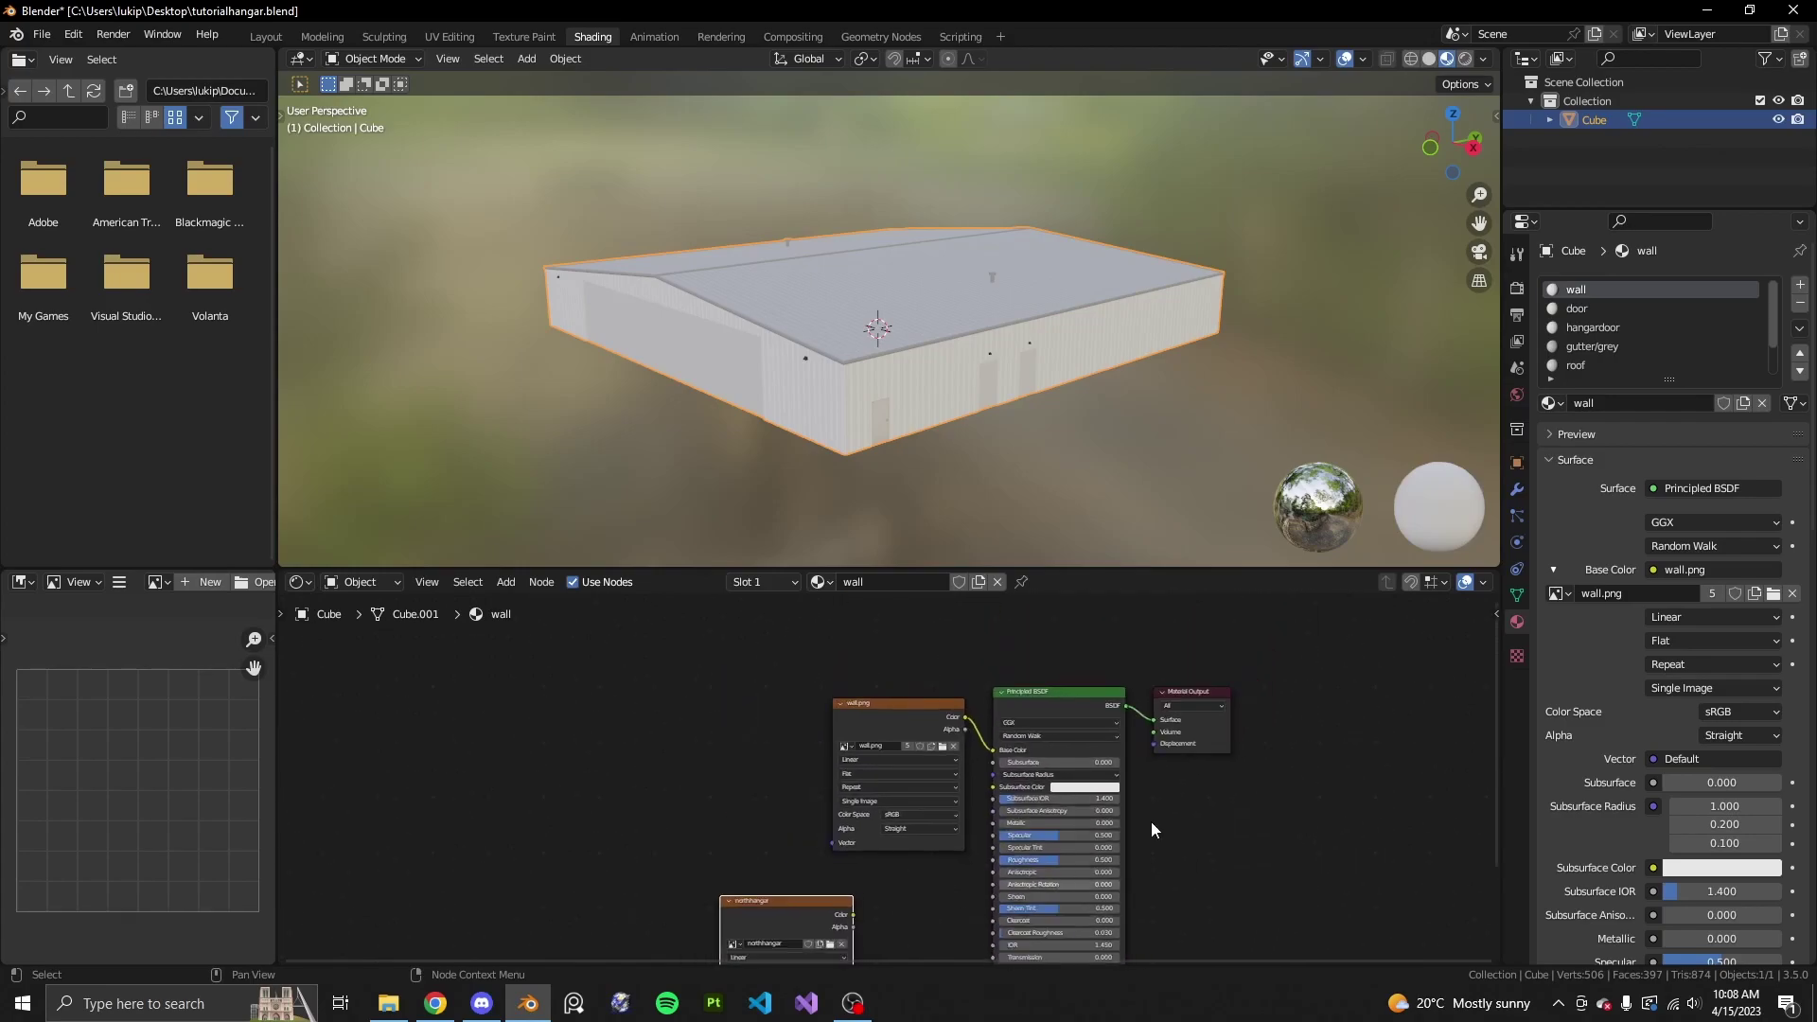
scroll(1649, 322, down, 1)
scroll(1590, 378, up, 1)
key(KP_Decimal)
scroll(755, 770, up, 3)
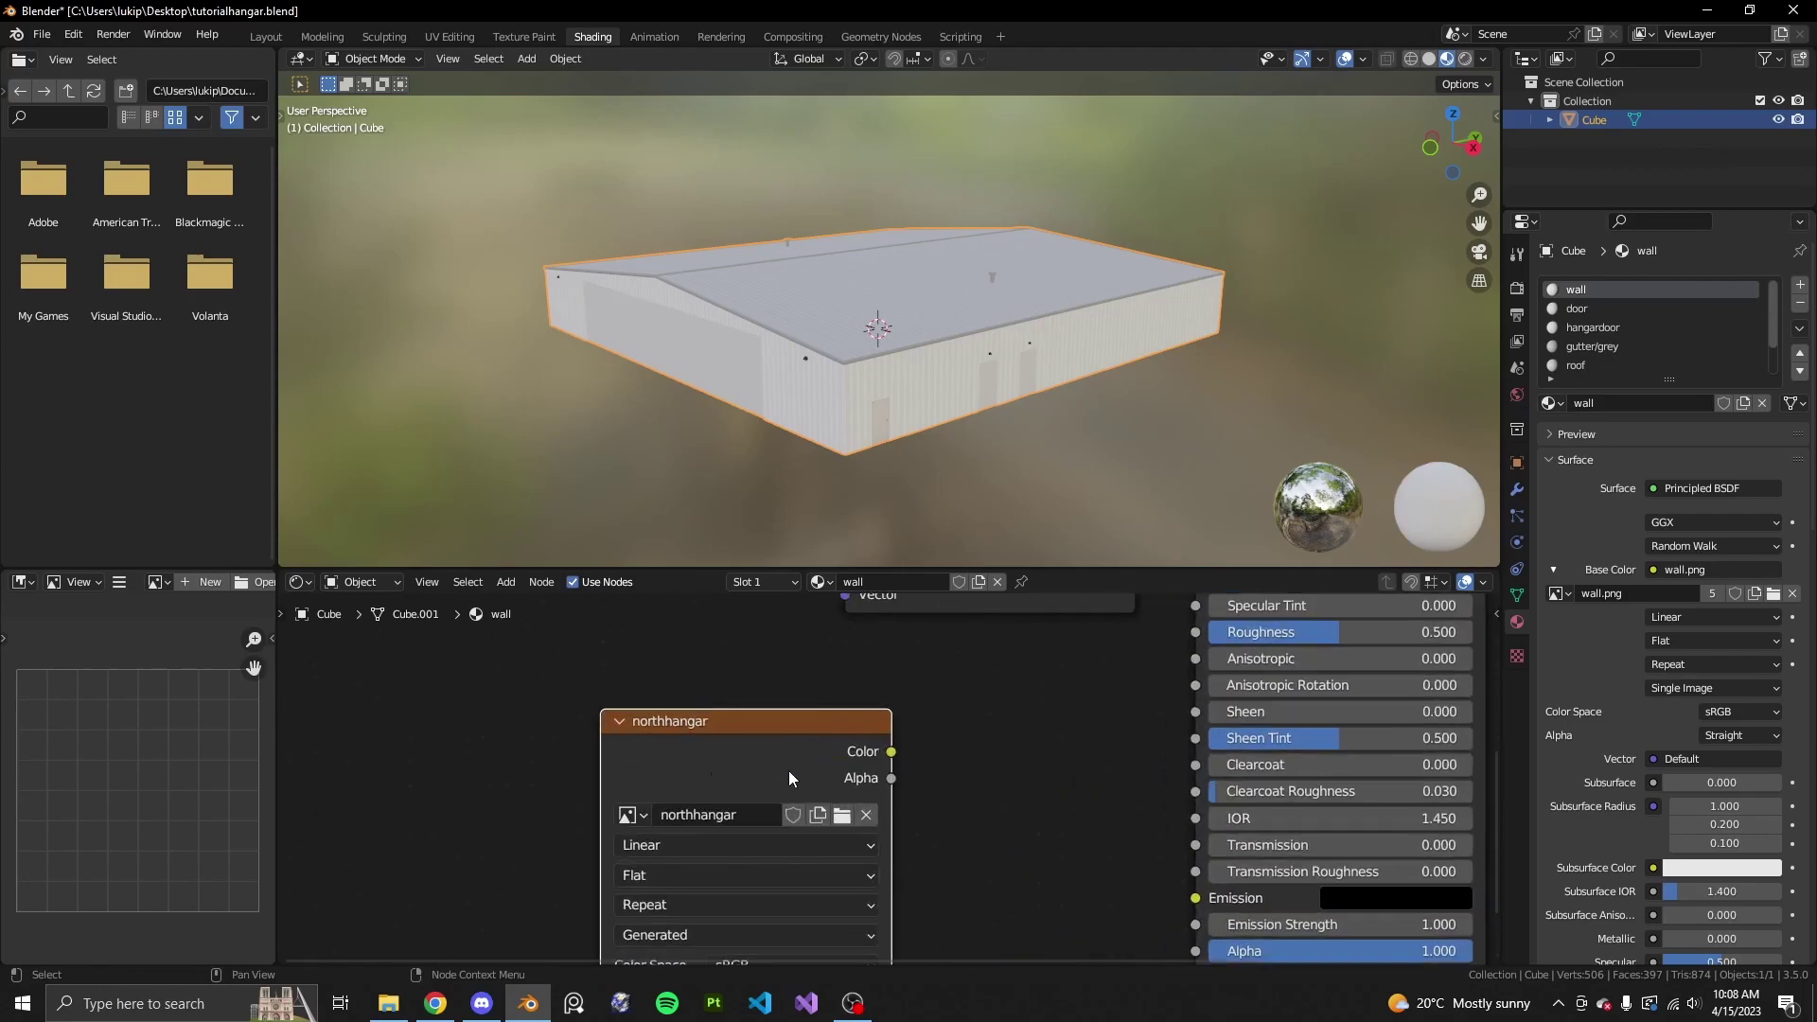
scroll(772, 752, down, 1)
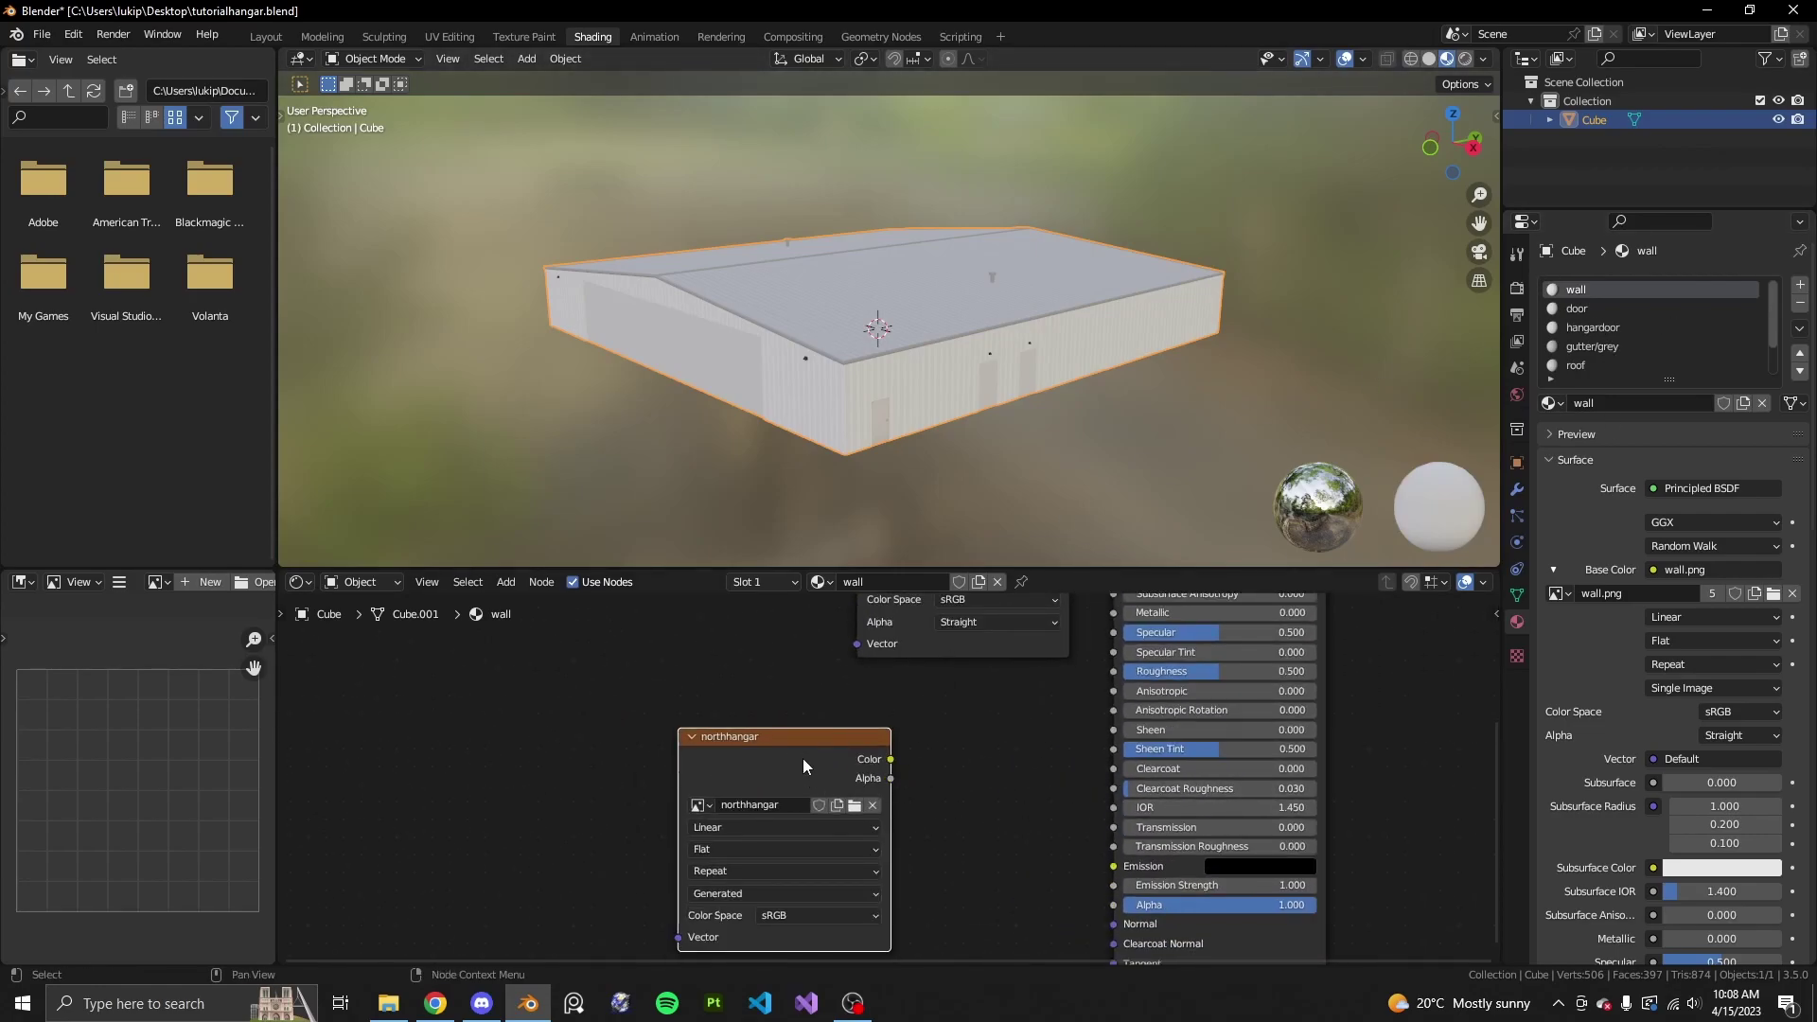
scroll(799, 755, up, 2)
scroll(940, 727, down, 3)
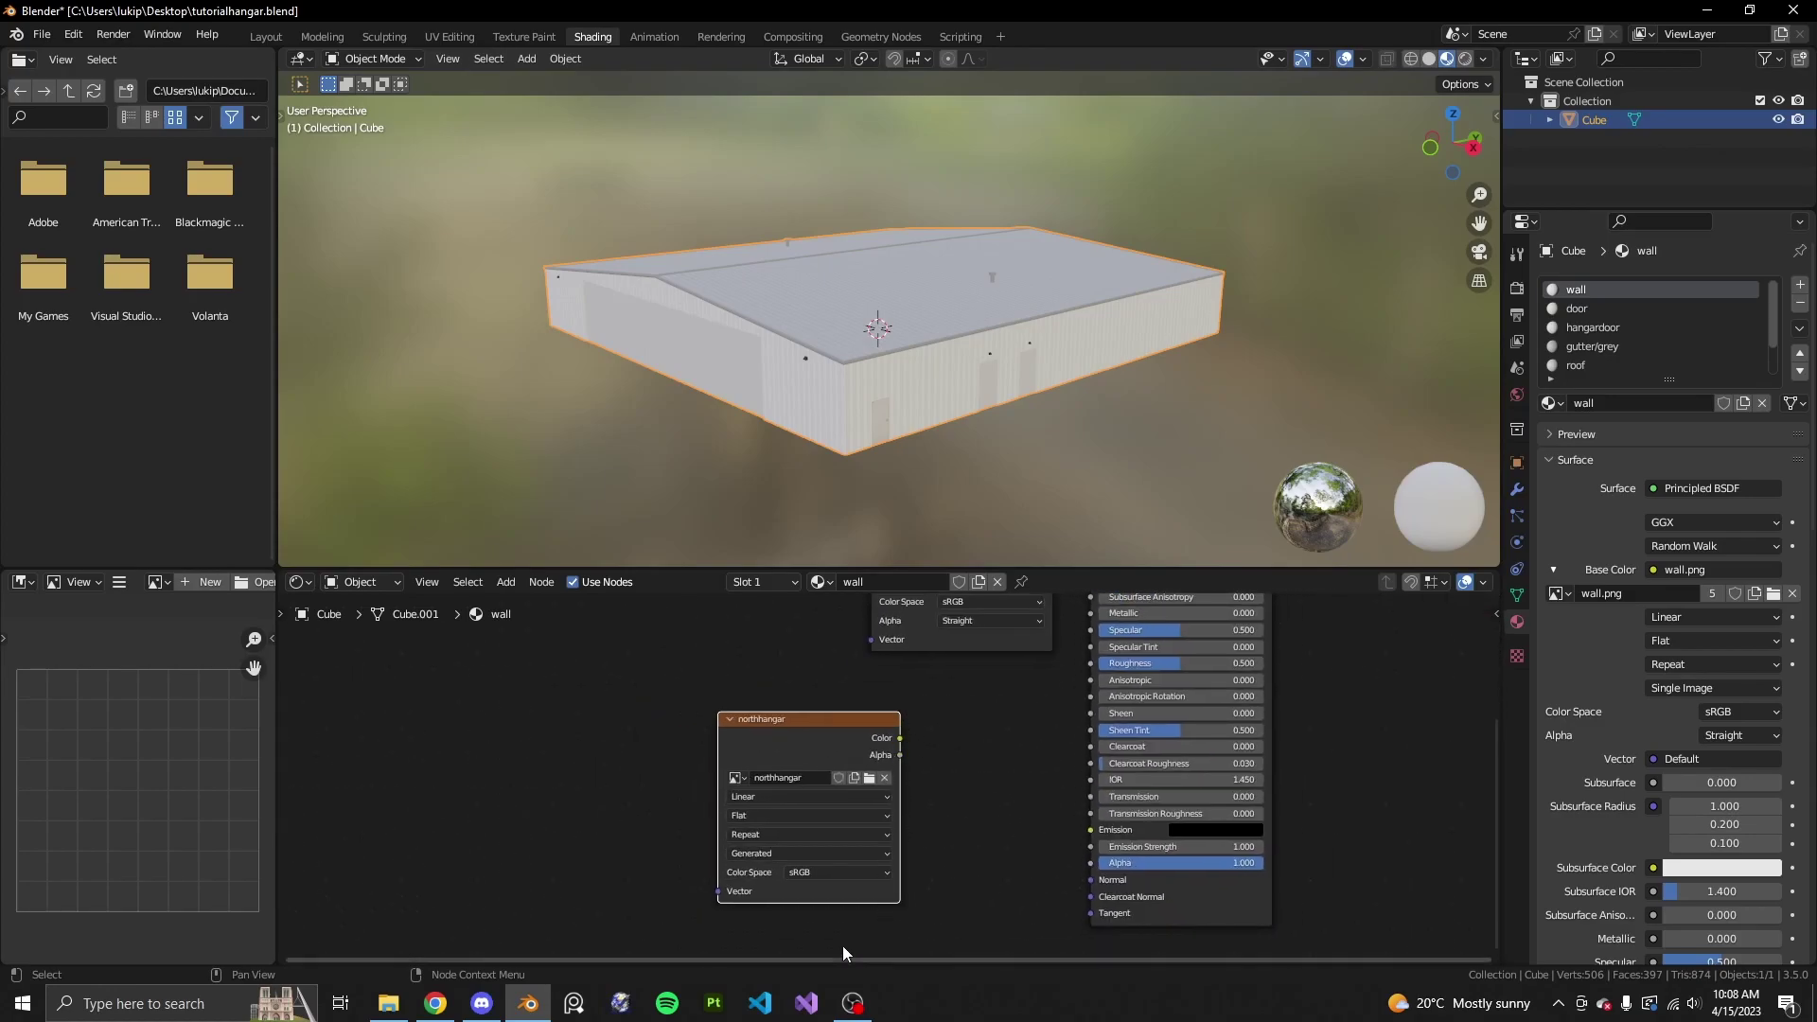
click(614, 763)
scroll(1140, 782, up, 2)
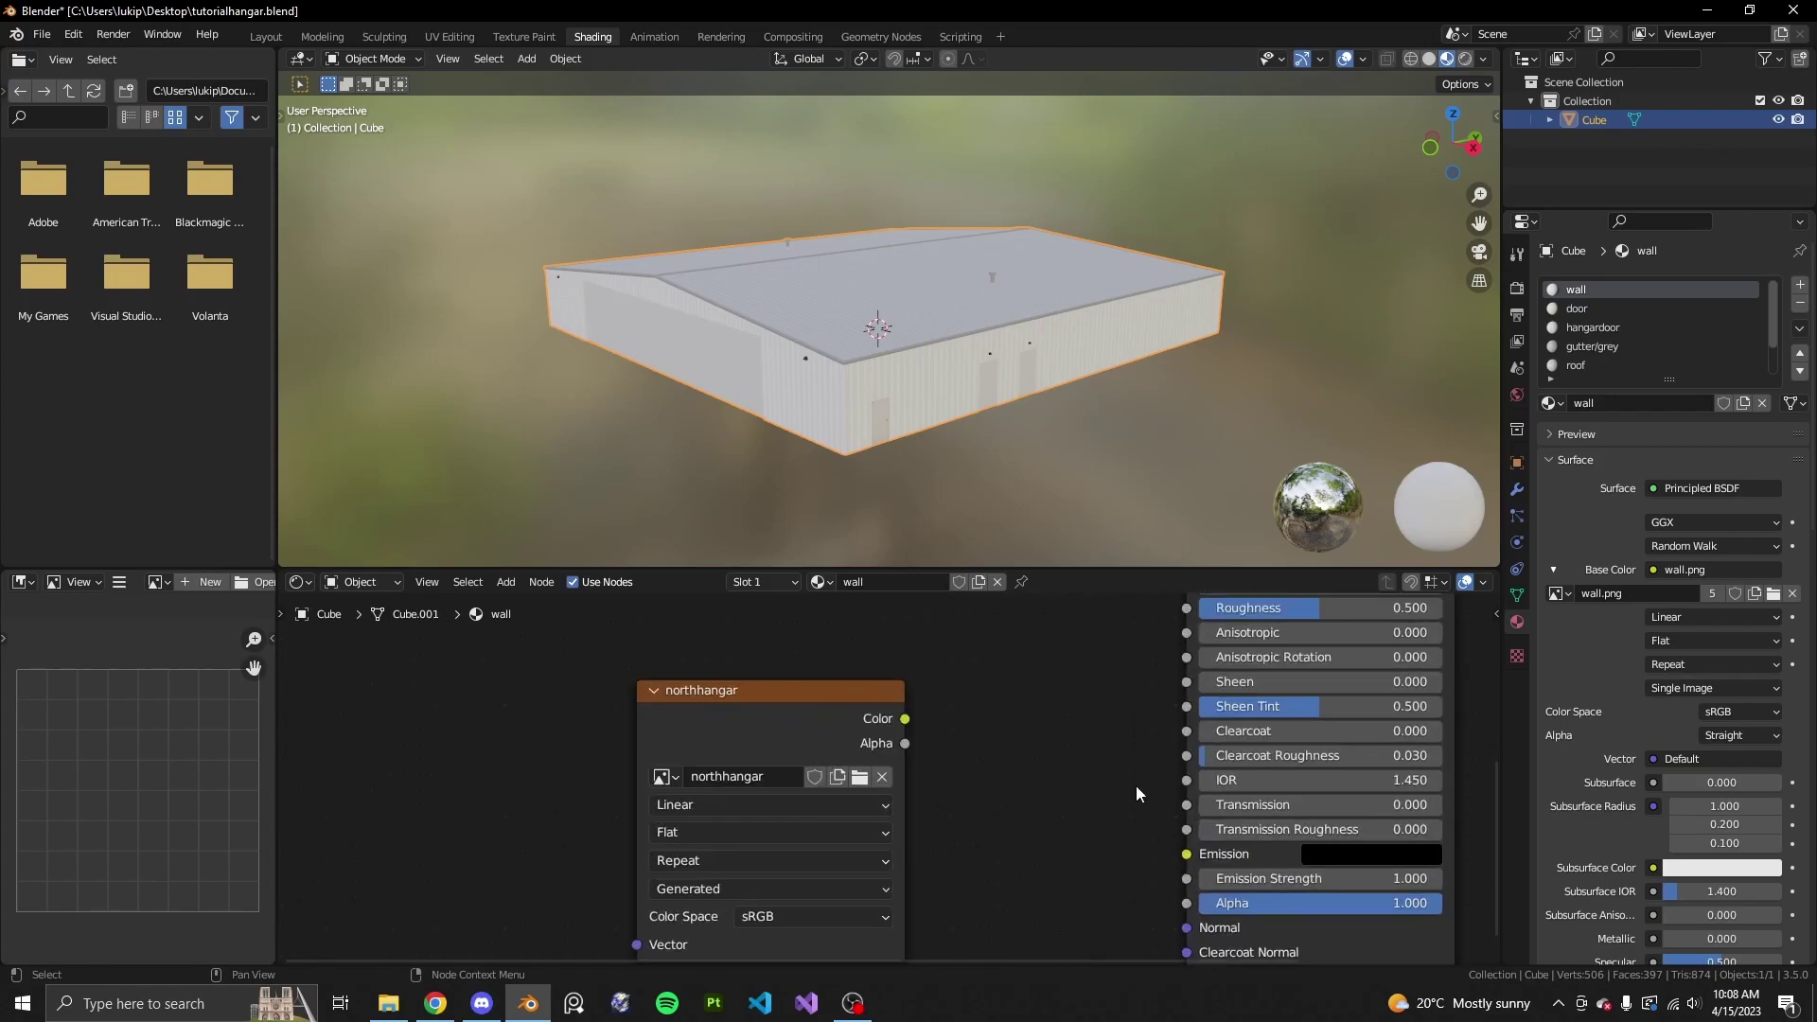
scroll(895, 780, down, 1)
scroll(761, 708, up, 2)
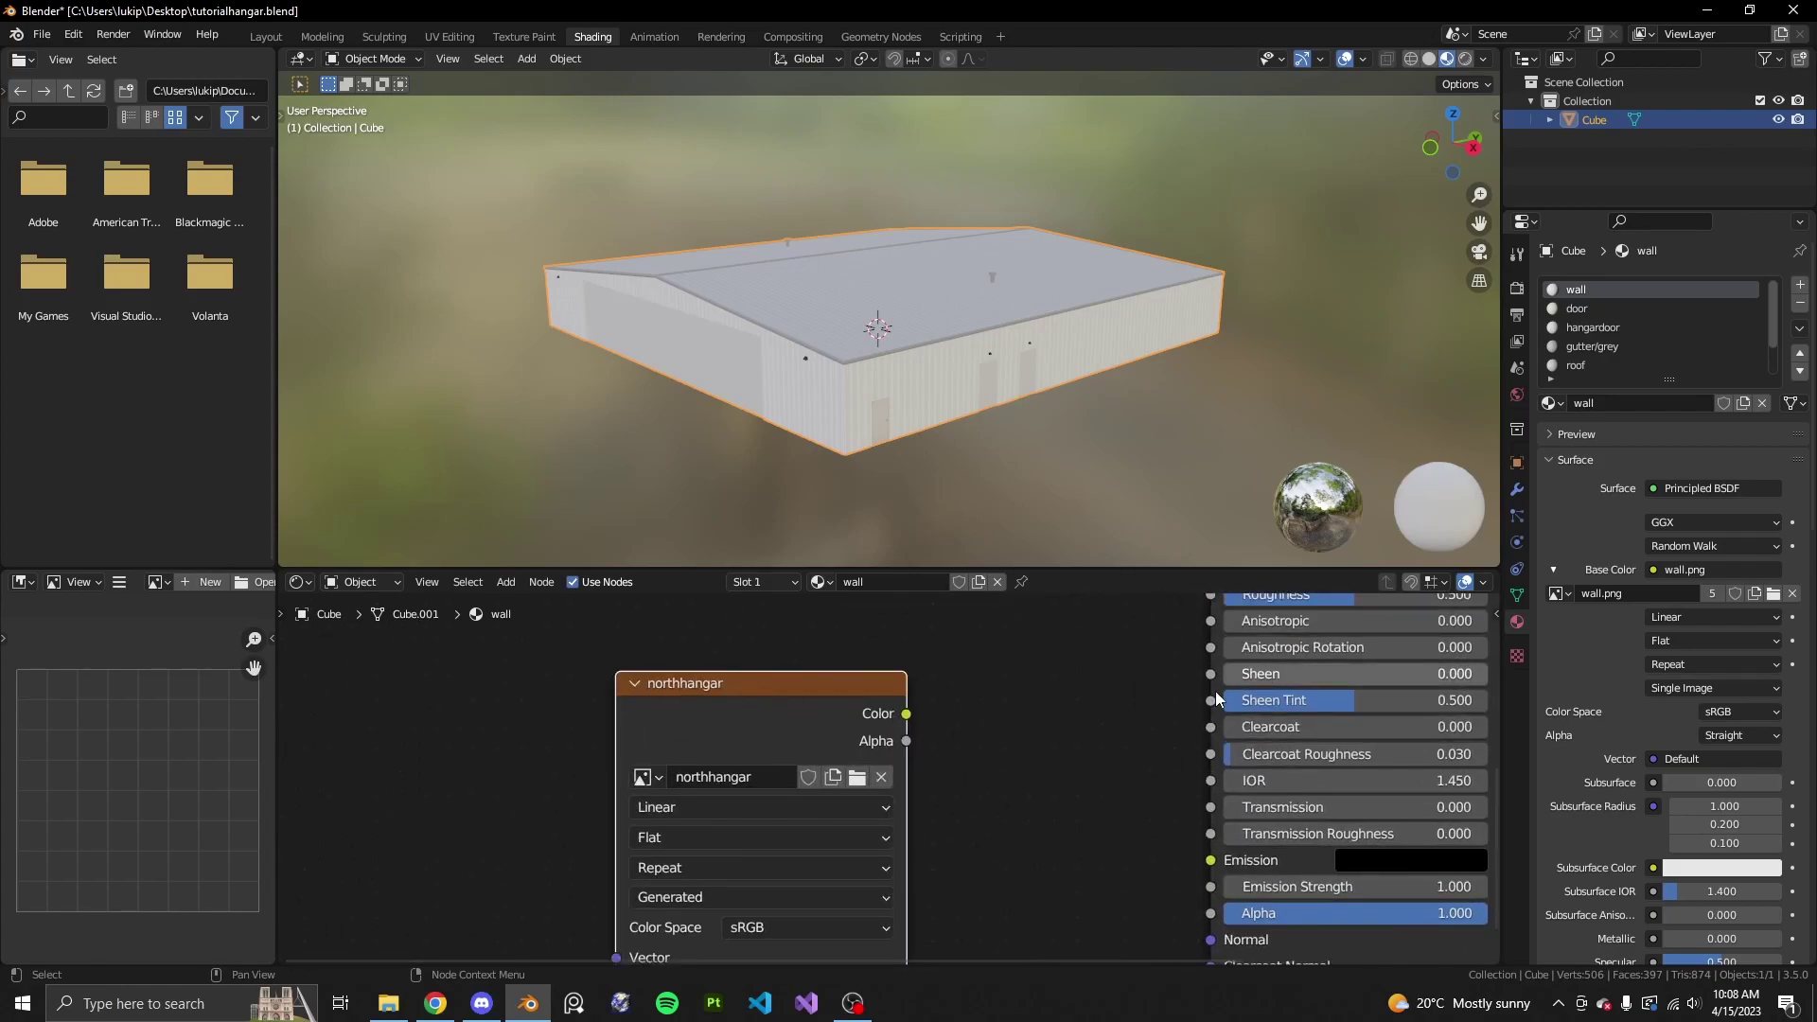
- Add an unconnected Image Texture node to the door material and assign the existing northhangar image to it
click(1603, 309)
scroll(656, 793, down, 3)
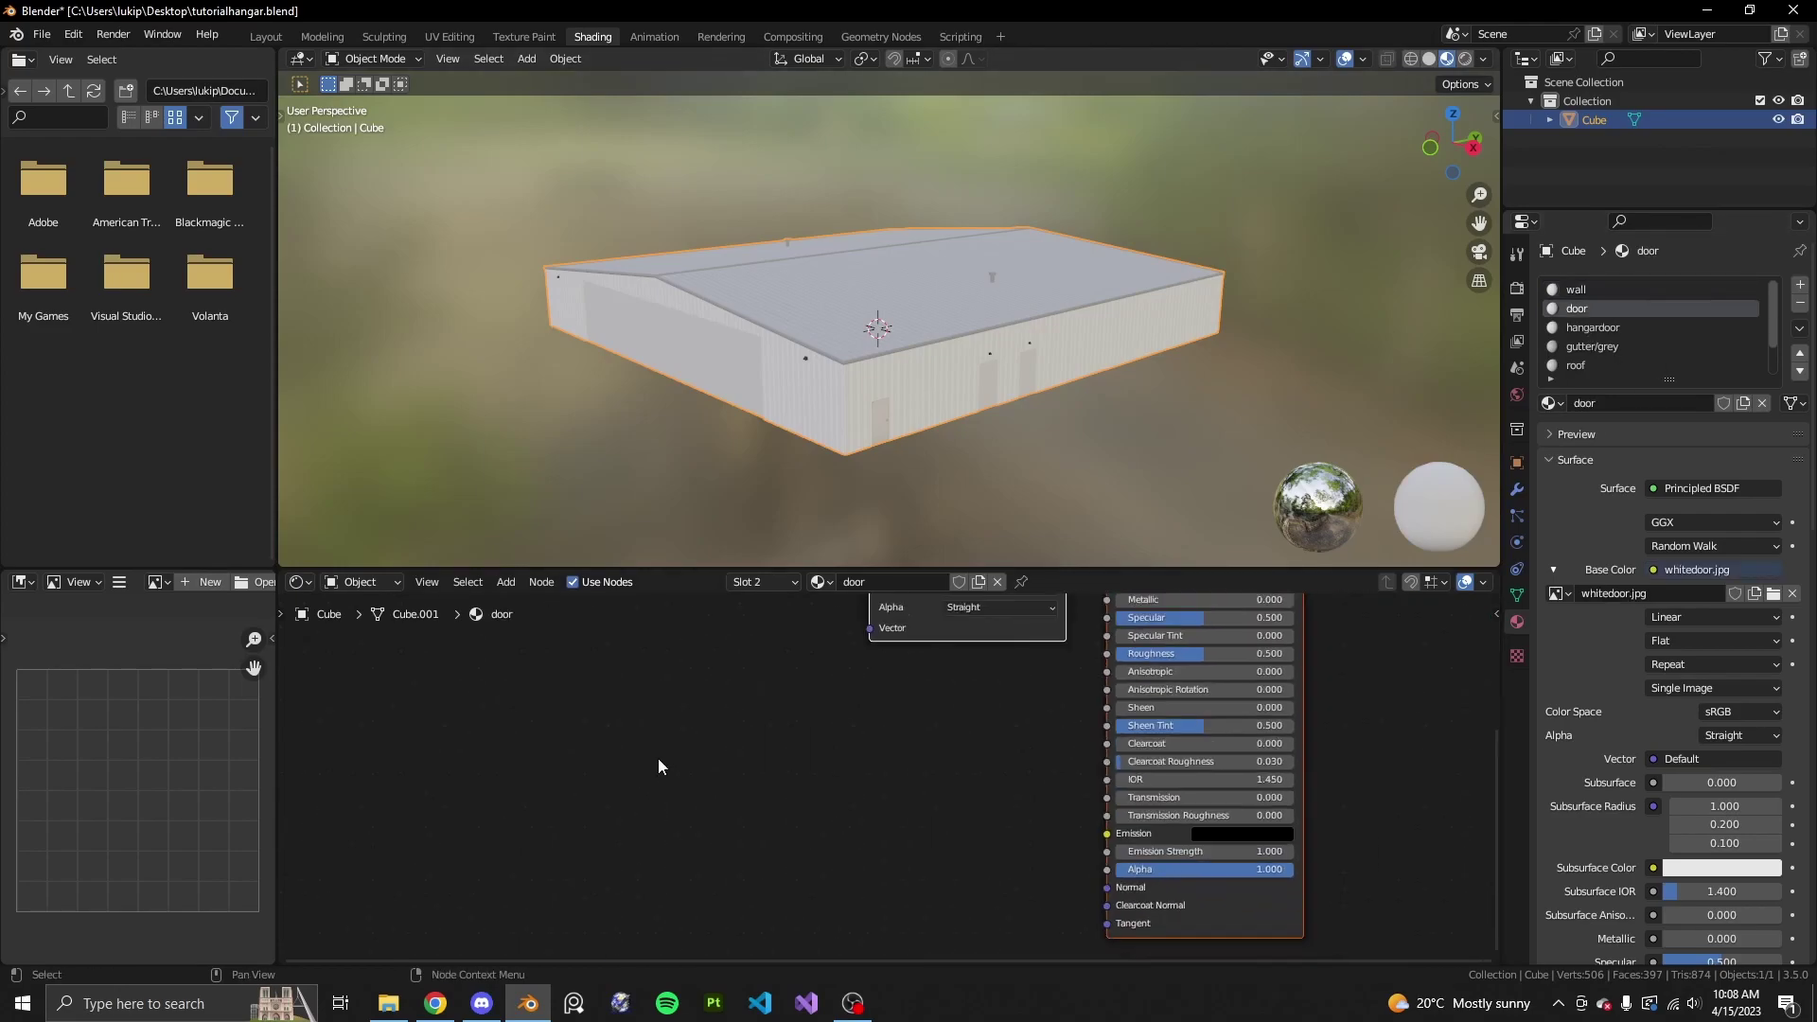
key(shift+a)
mouse_move(574, 800)
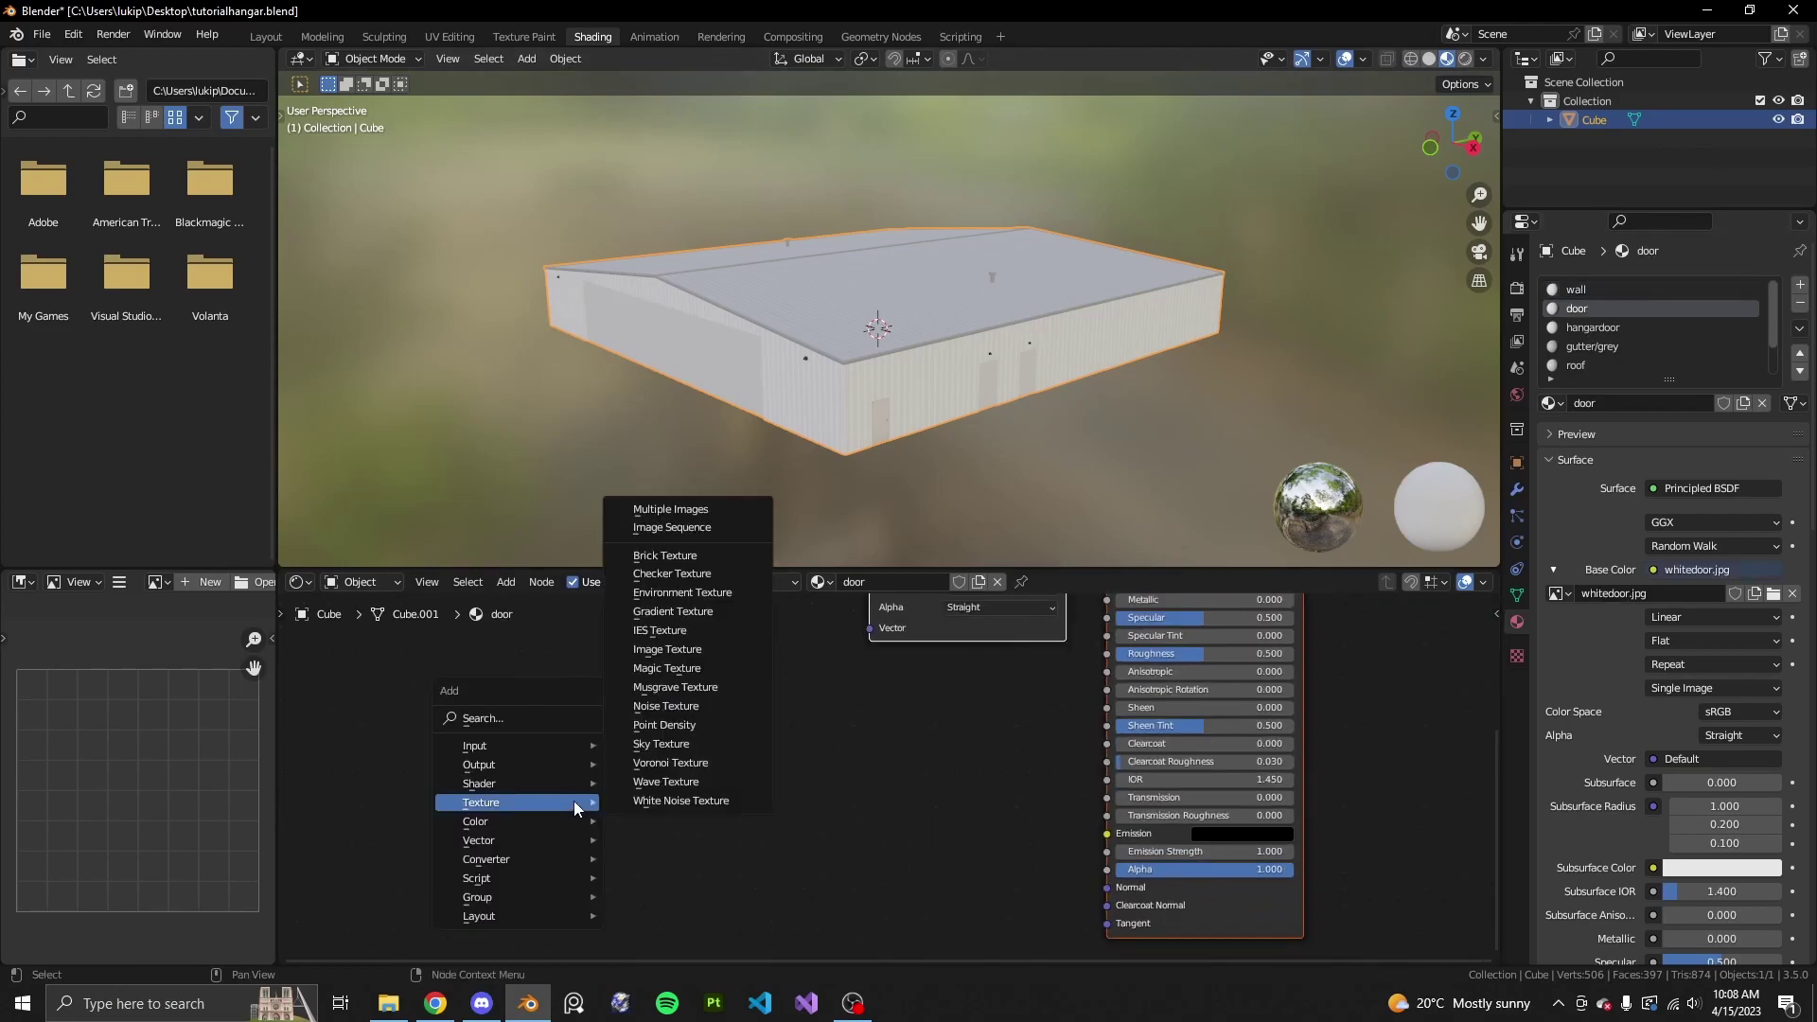
click(674, 649)
scroll(680, 721, up, 2)
scroll(680, 721, up, 1)
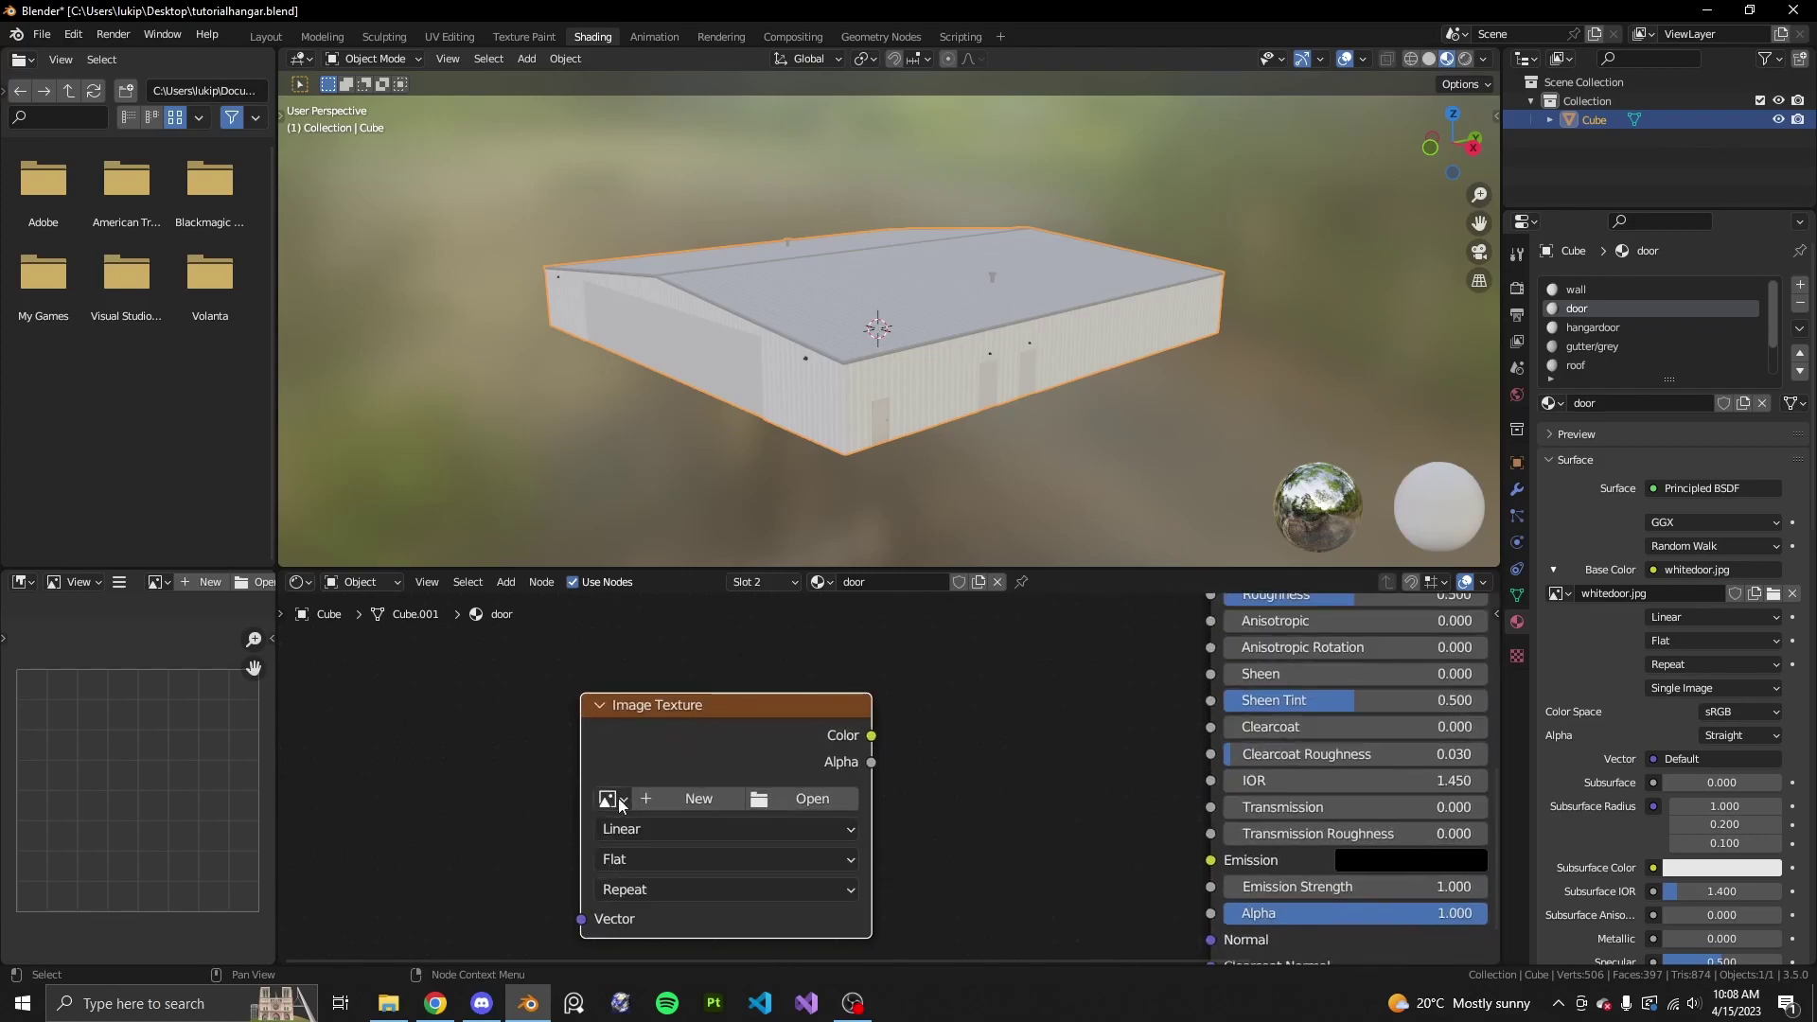
click(615, 799)
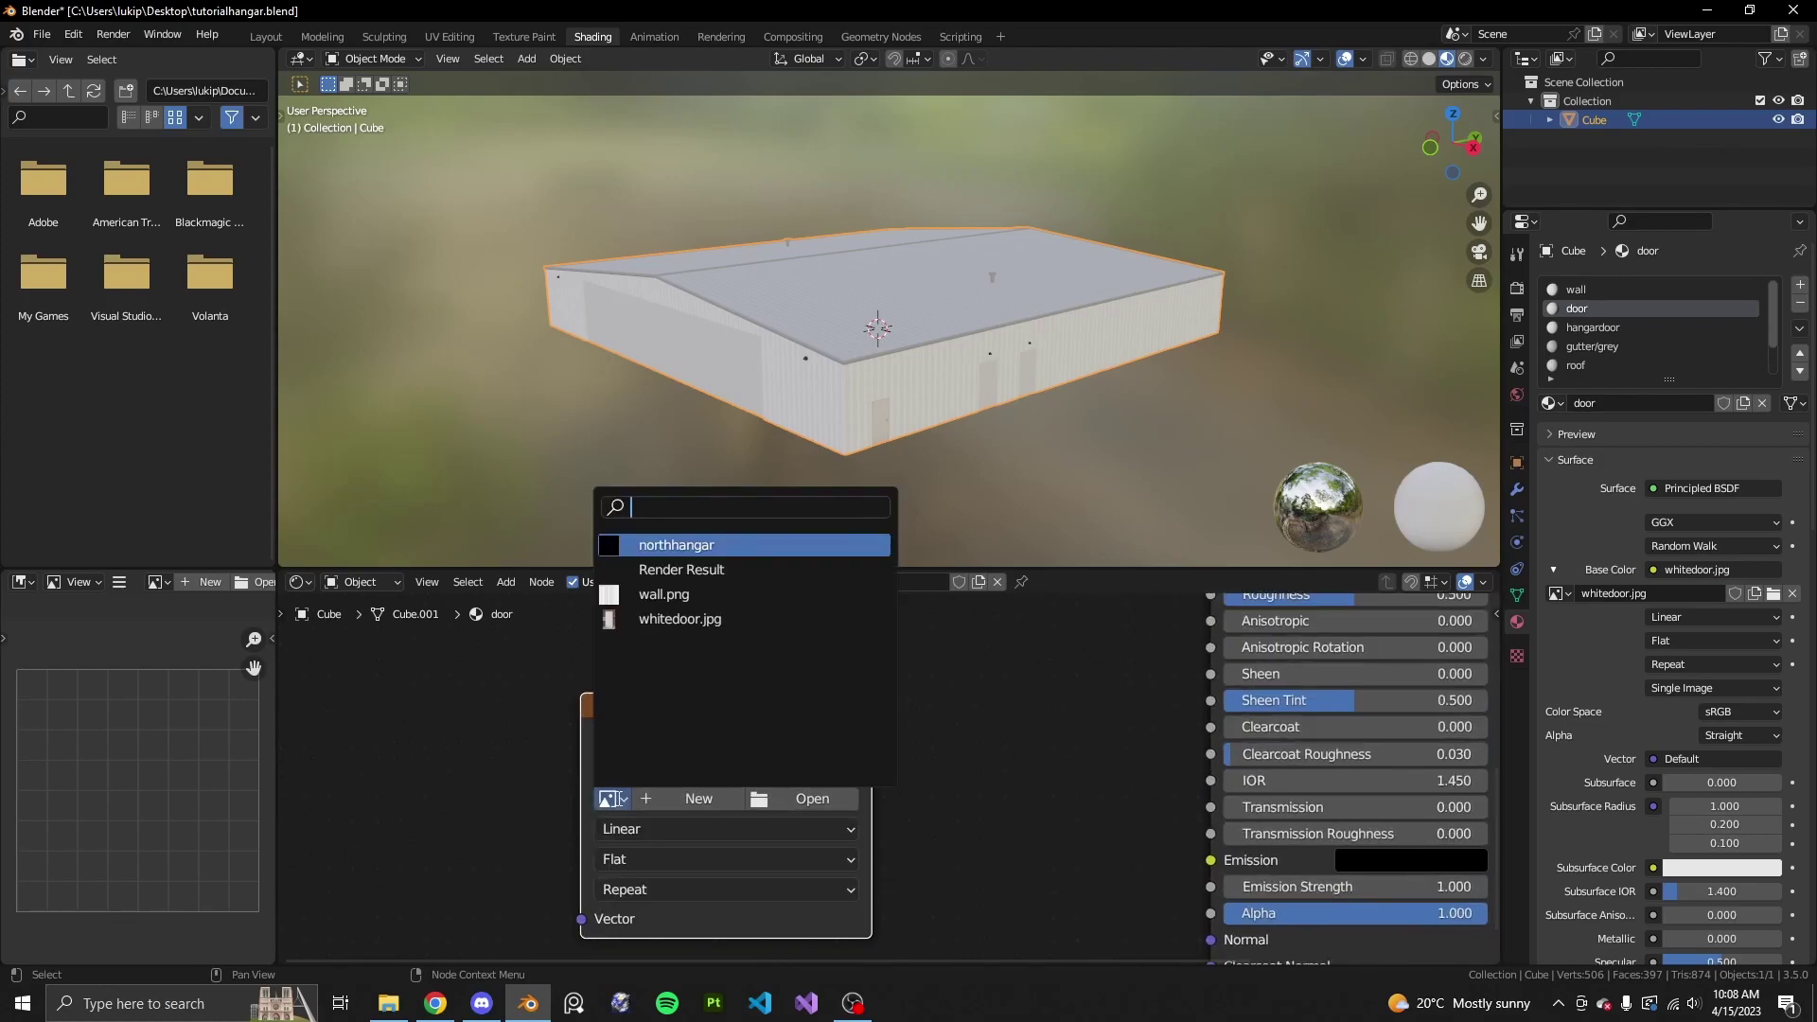
click(716, 547)
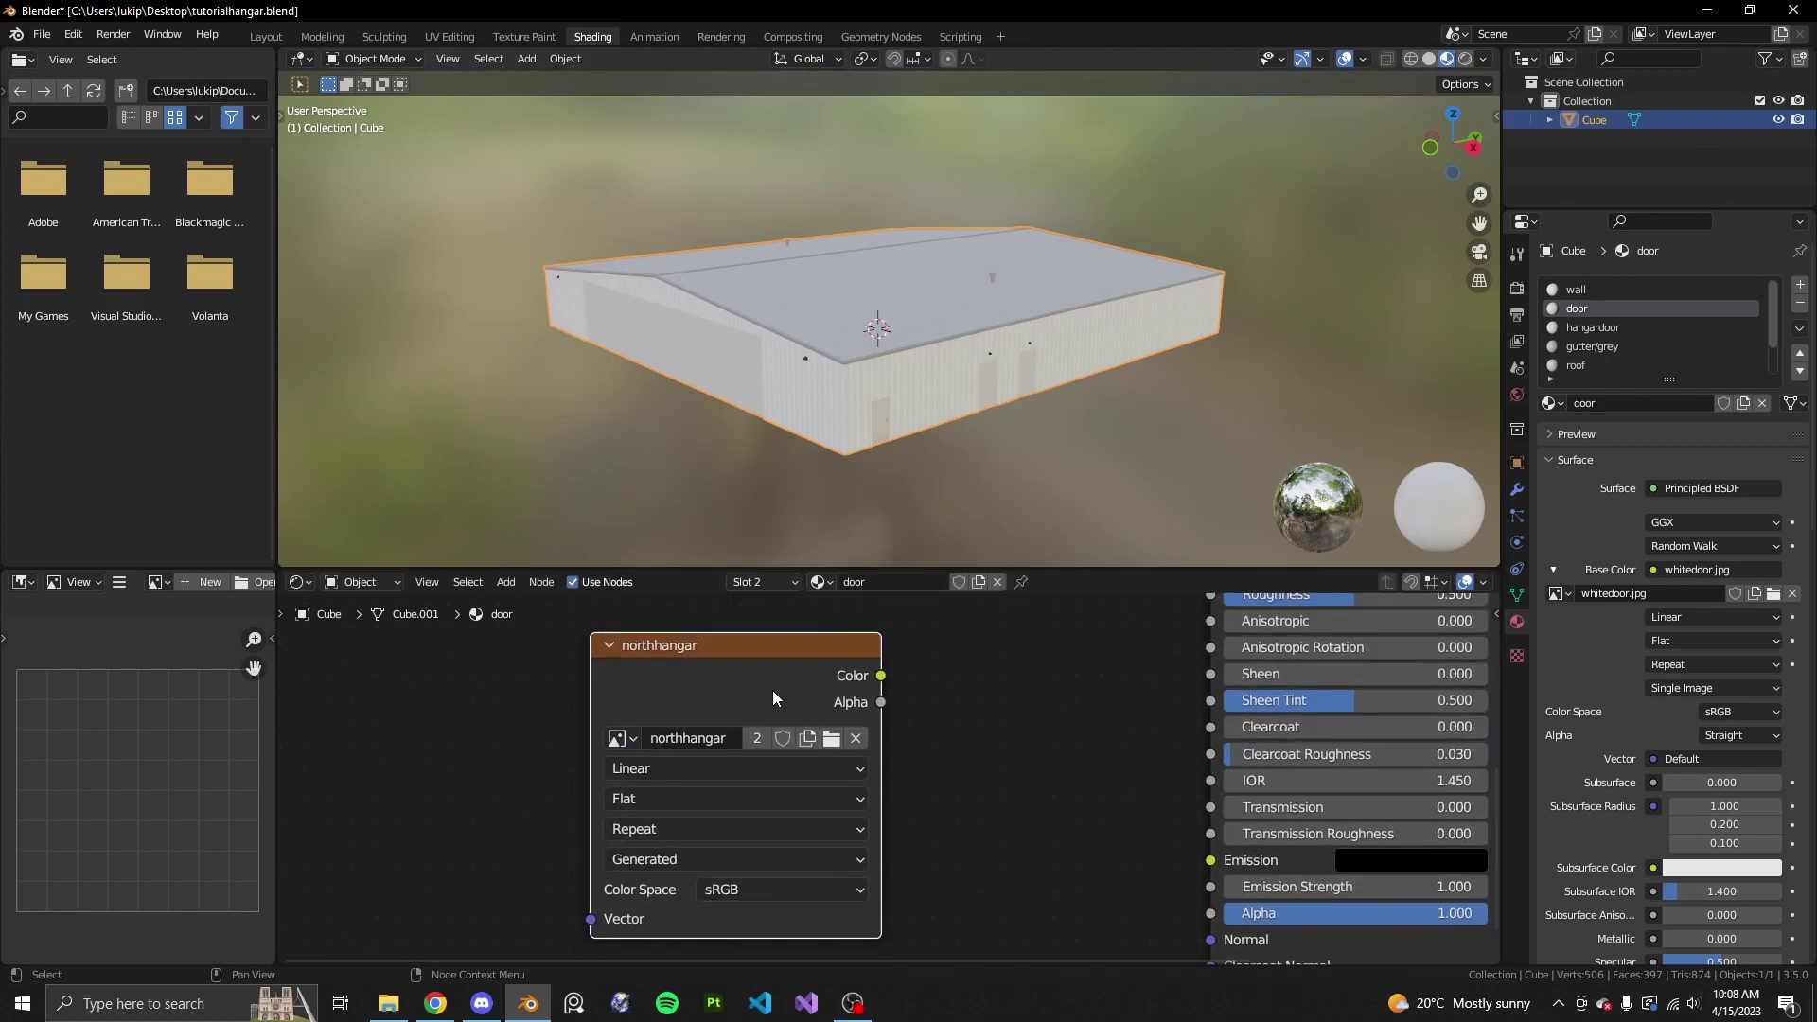
- Add an unconnected Image Texture node with the northhangar image to the hangardoor material
click(1621, 328)
key(shift+a)
mouse_move(637, 770)
click(735, 616)
click(579, 659)
click(620, 771)
click(653, 491)
click(731, 688)
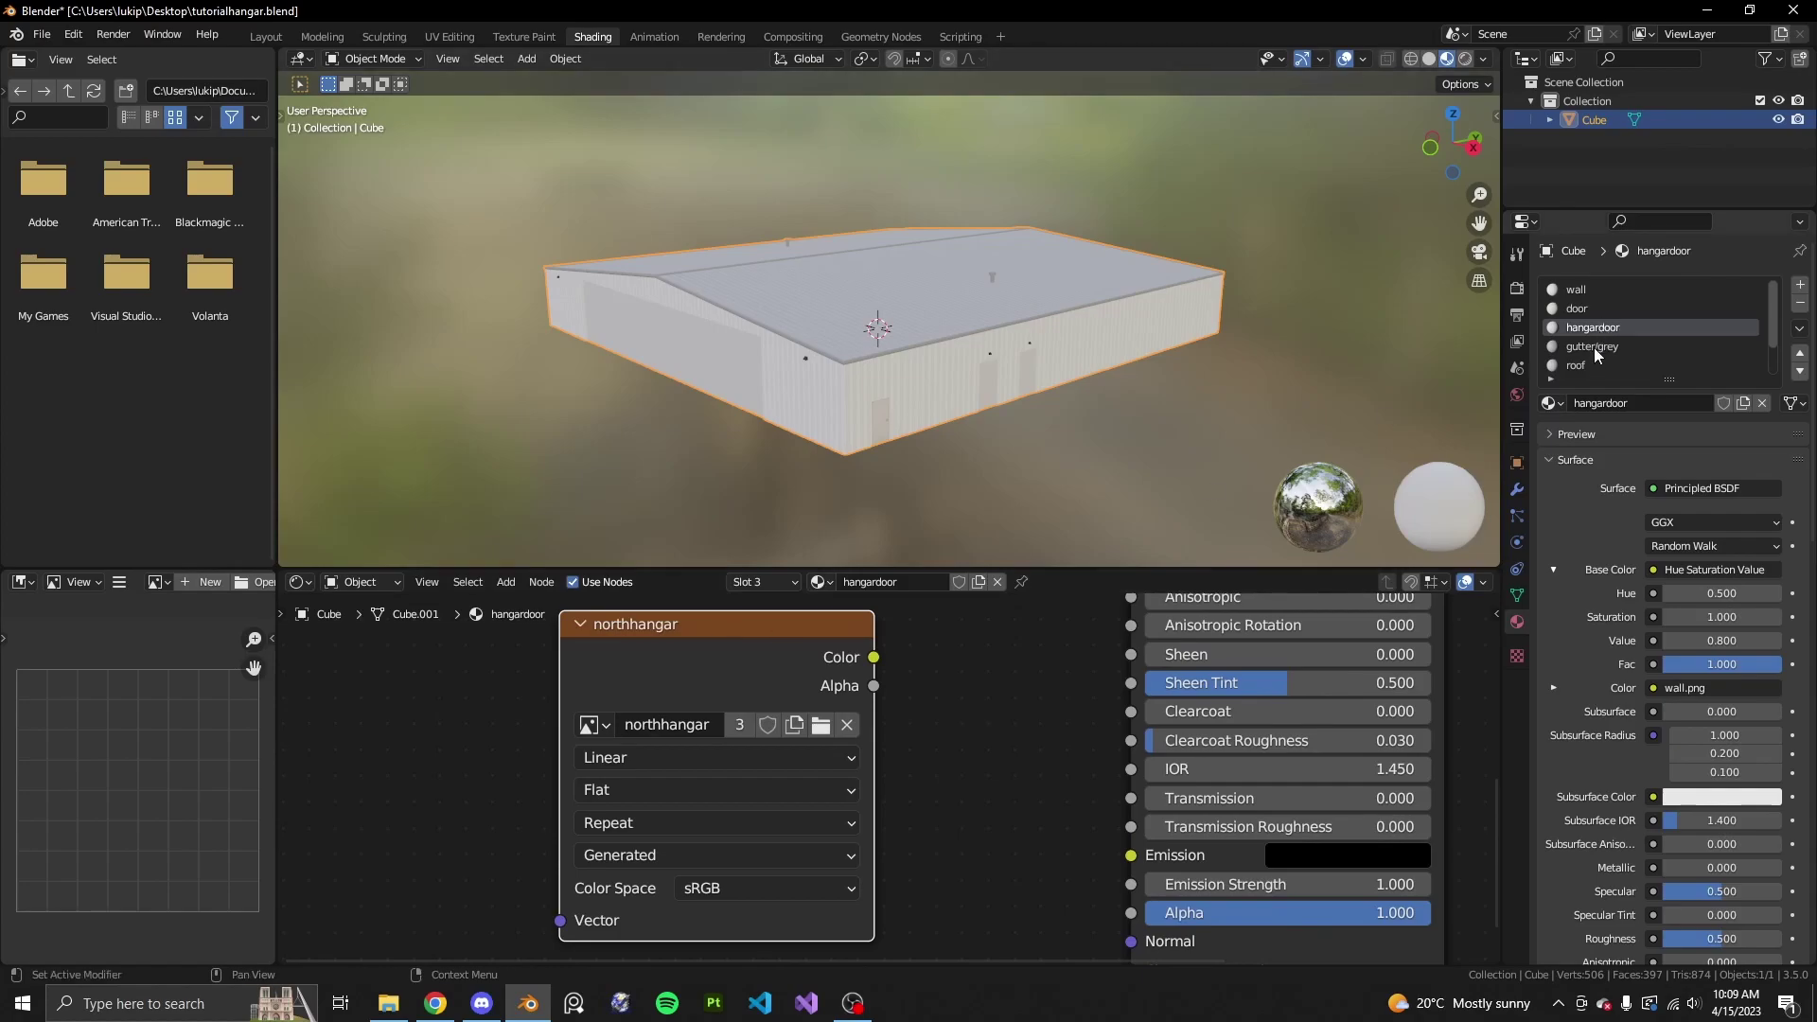
- Add an unconnected Image Texture node with the northhangar image to the gutter/grey material
click(1593, 346)
key(shift+a)
click(644, 554)
click(551, 658)
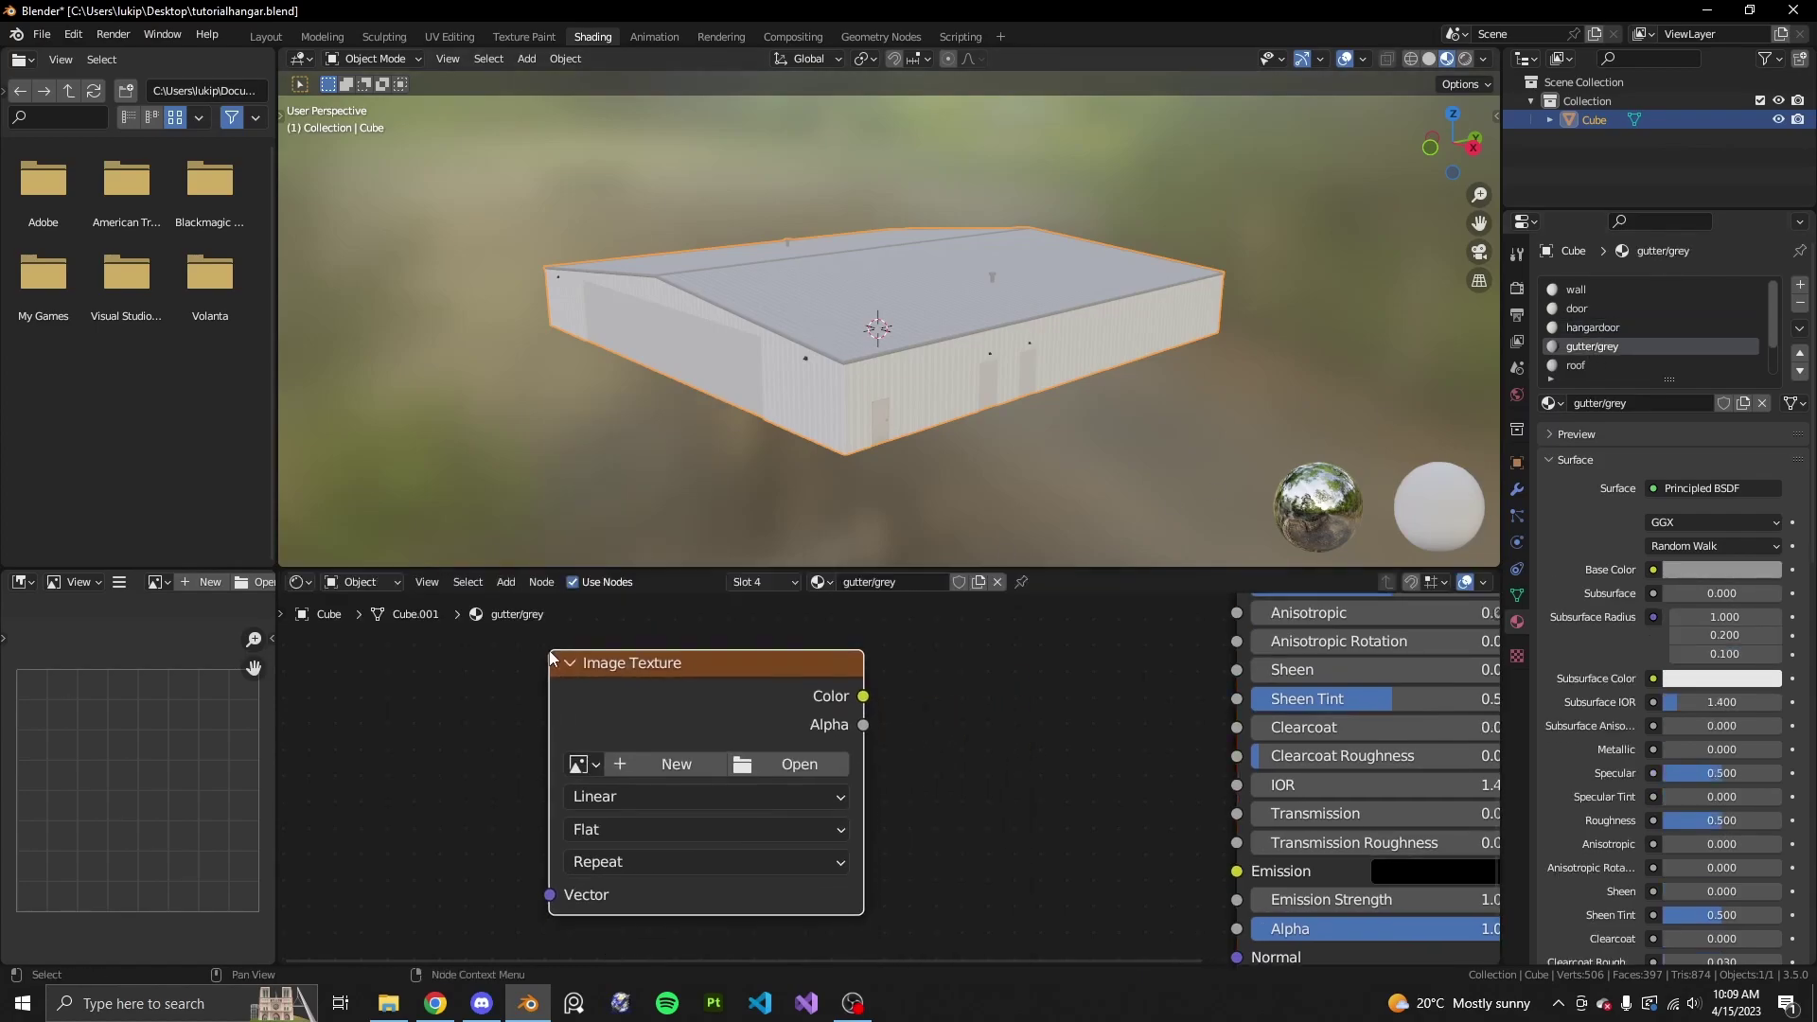
click(582, 765)
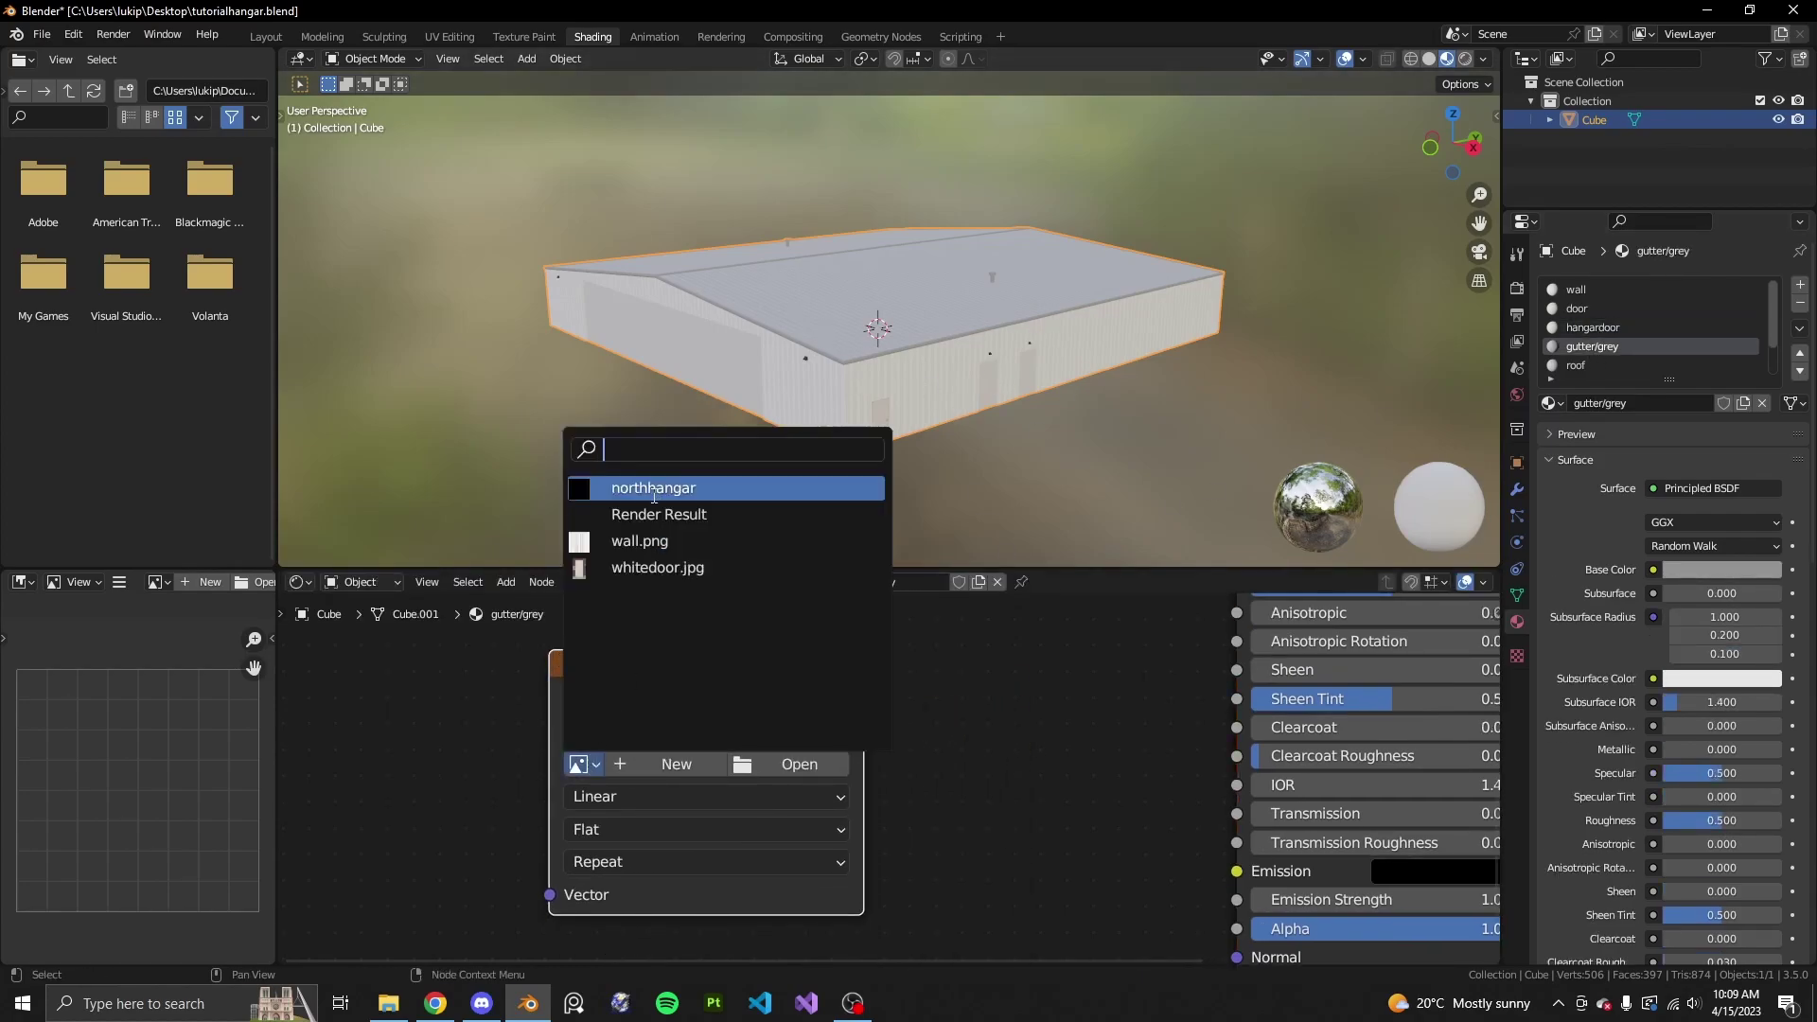
click(657, 490)
- Add an unconnected Image Texture node with the northhangar image to the roof material
click(1601, 365)
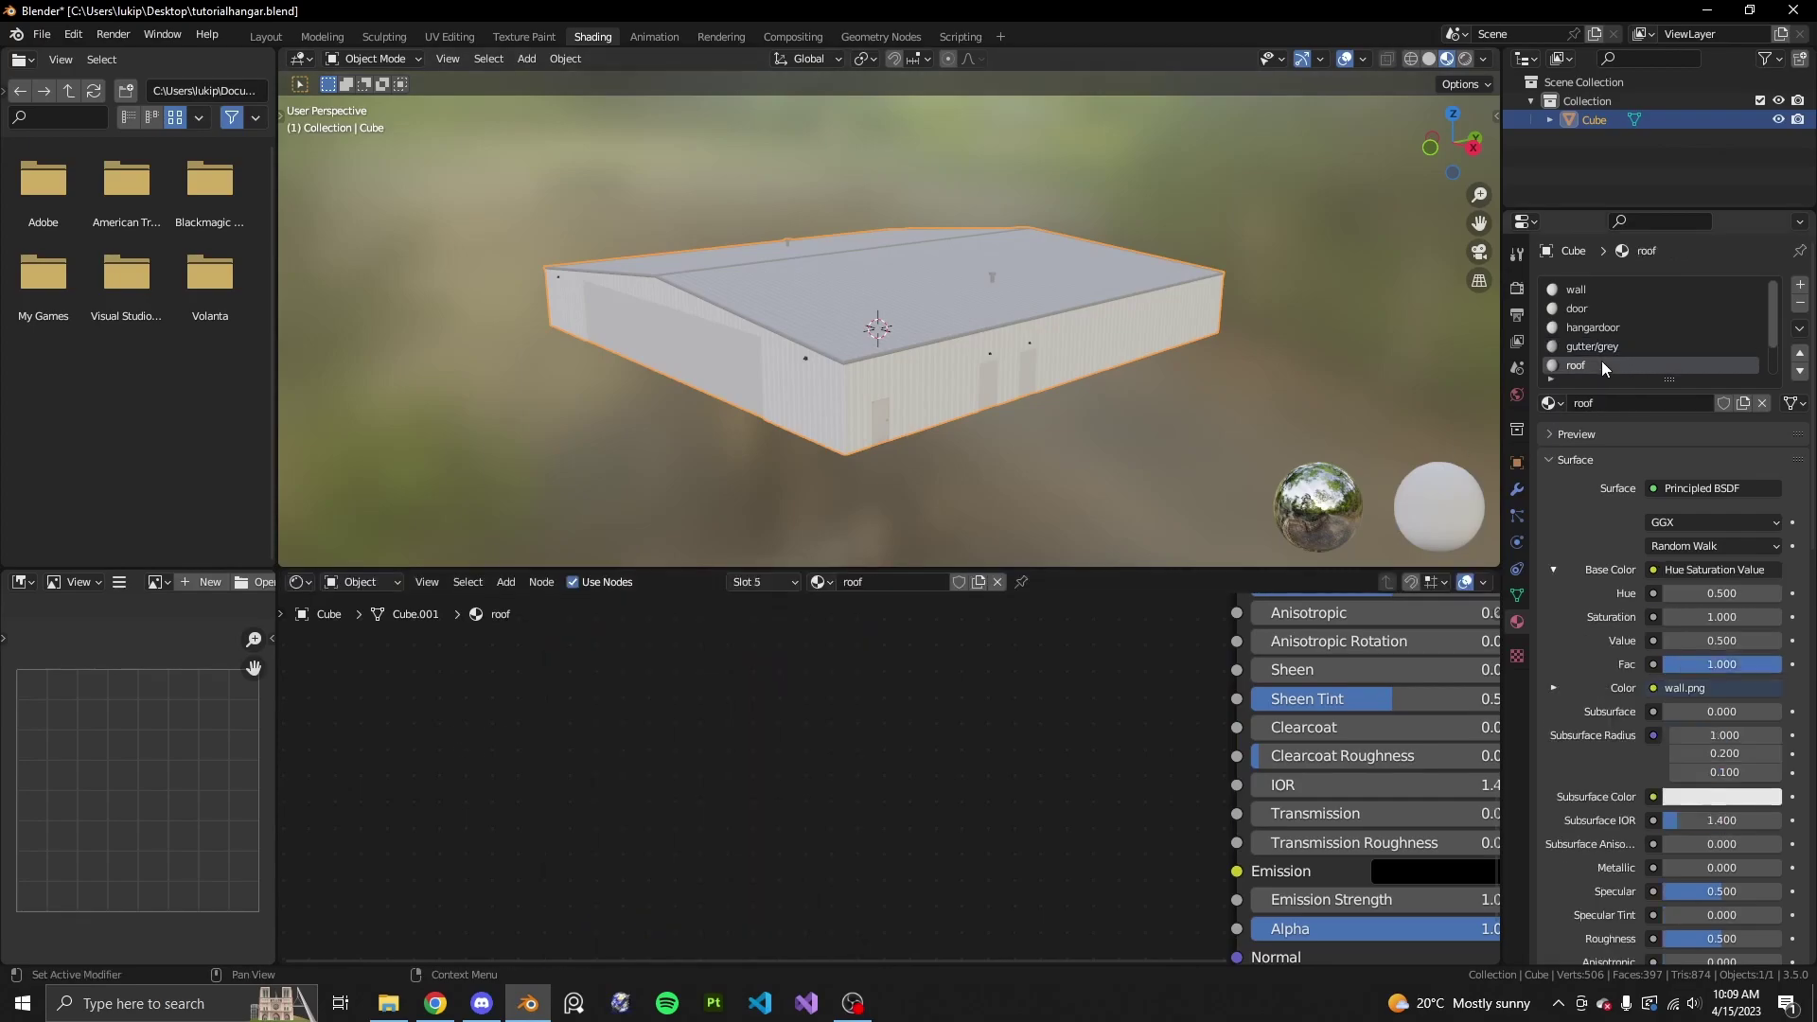
scroll(1606, 356, down, 2)
key(shift+a)
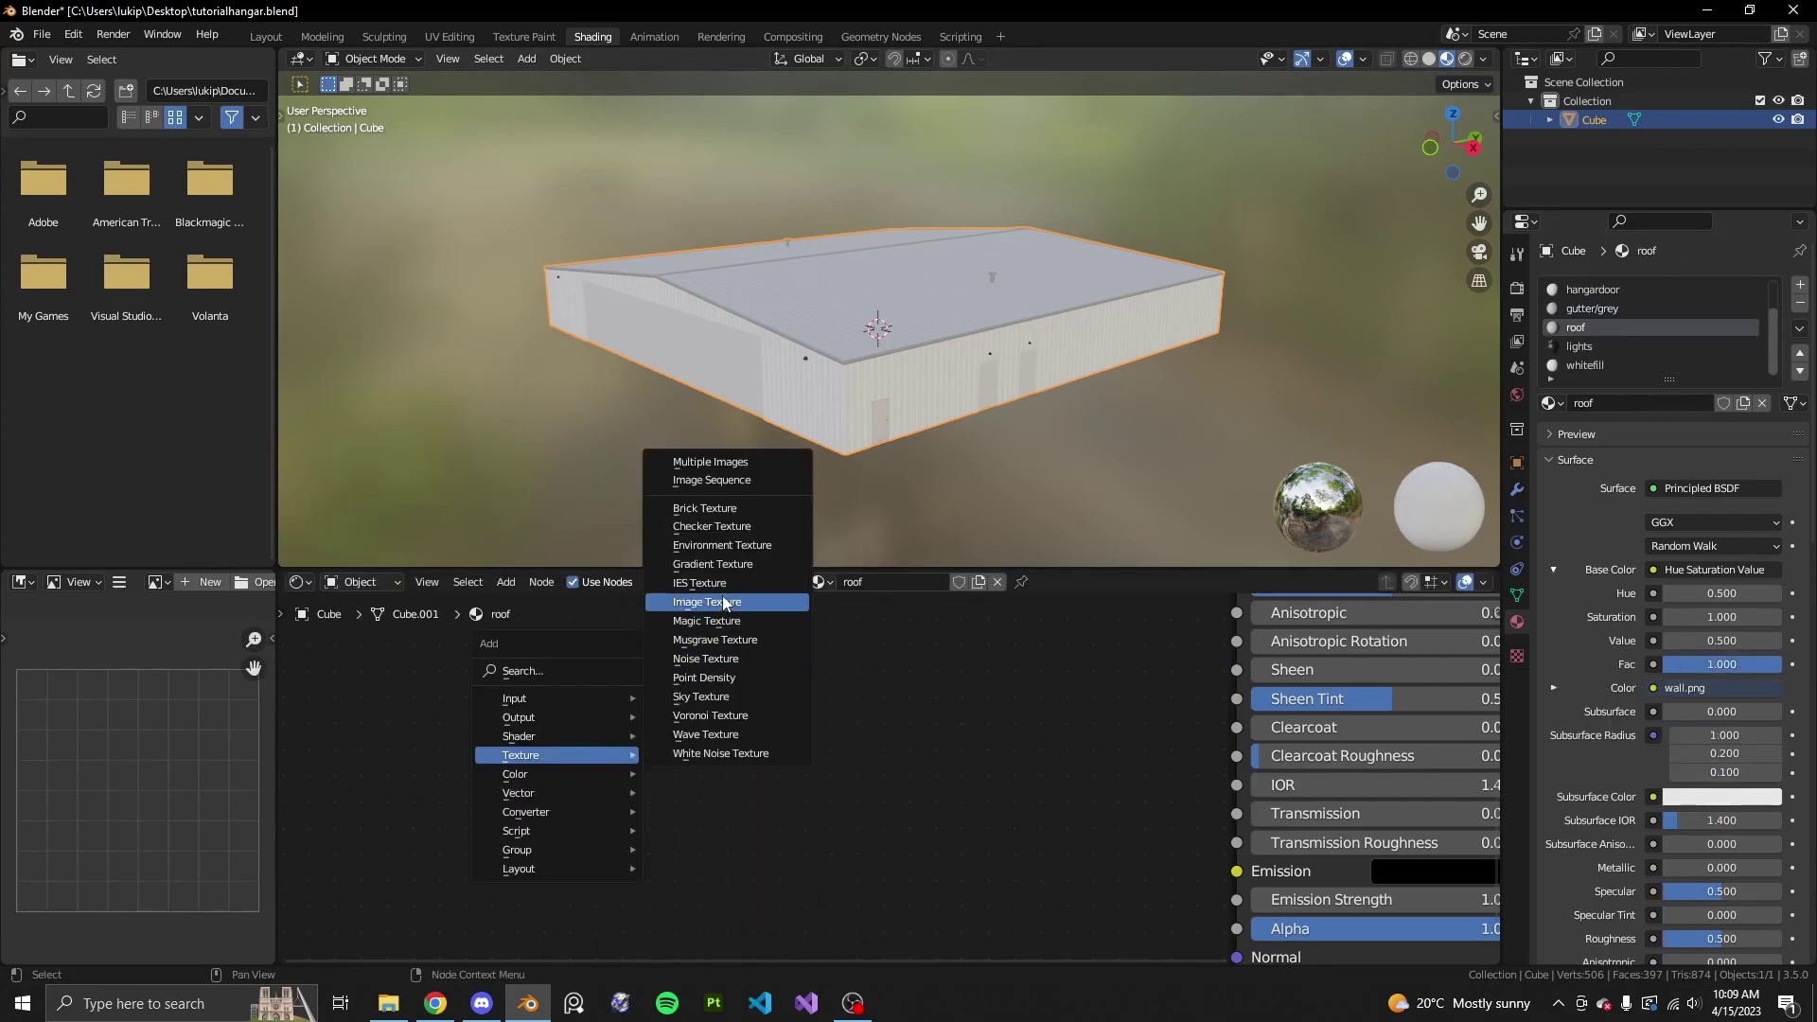
click(681, 611)
click(549, 626)
click(577, 743)
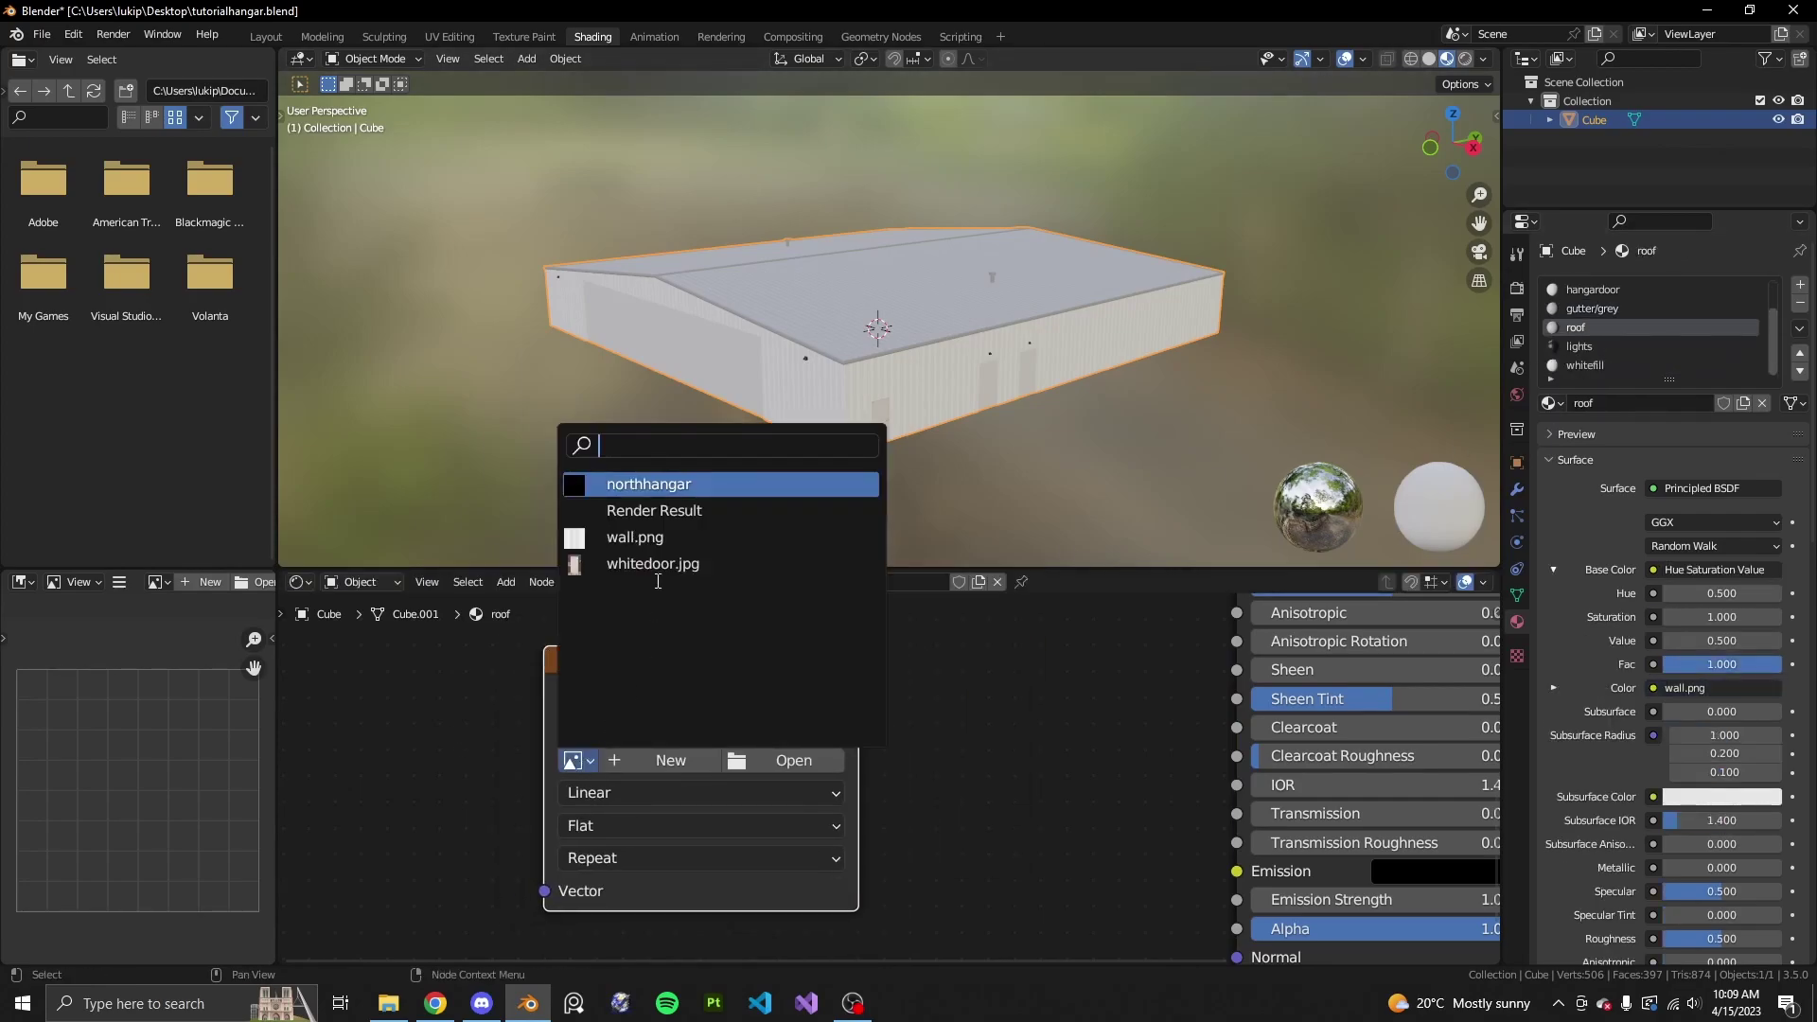
click(681, 483)
drag(705, 687, 708, 673)
- Add an unconnected Image Texture node with the northhangar image to the lights material
click(1599, 344)
key(shift+a)
click(832, 564)
click(558, 786)
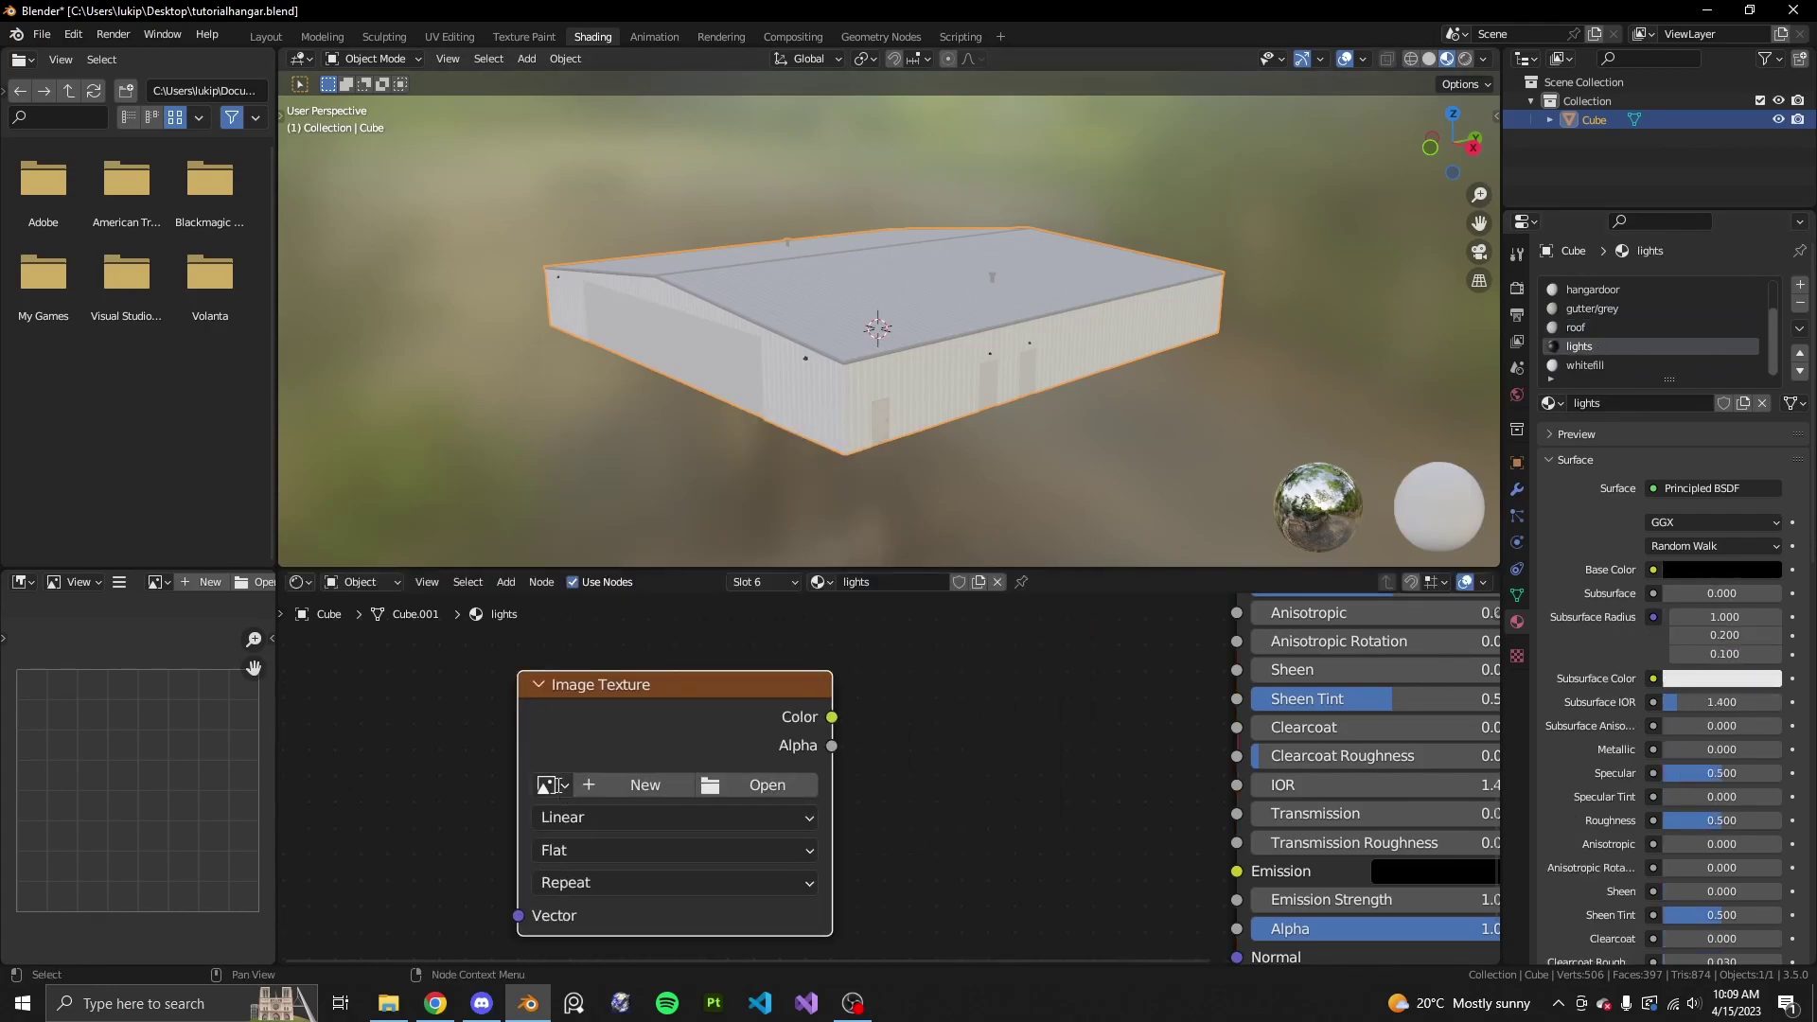
click(546, 785)
click(624, 511)
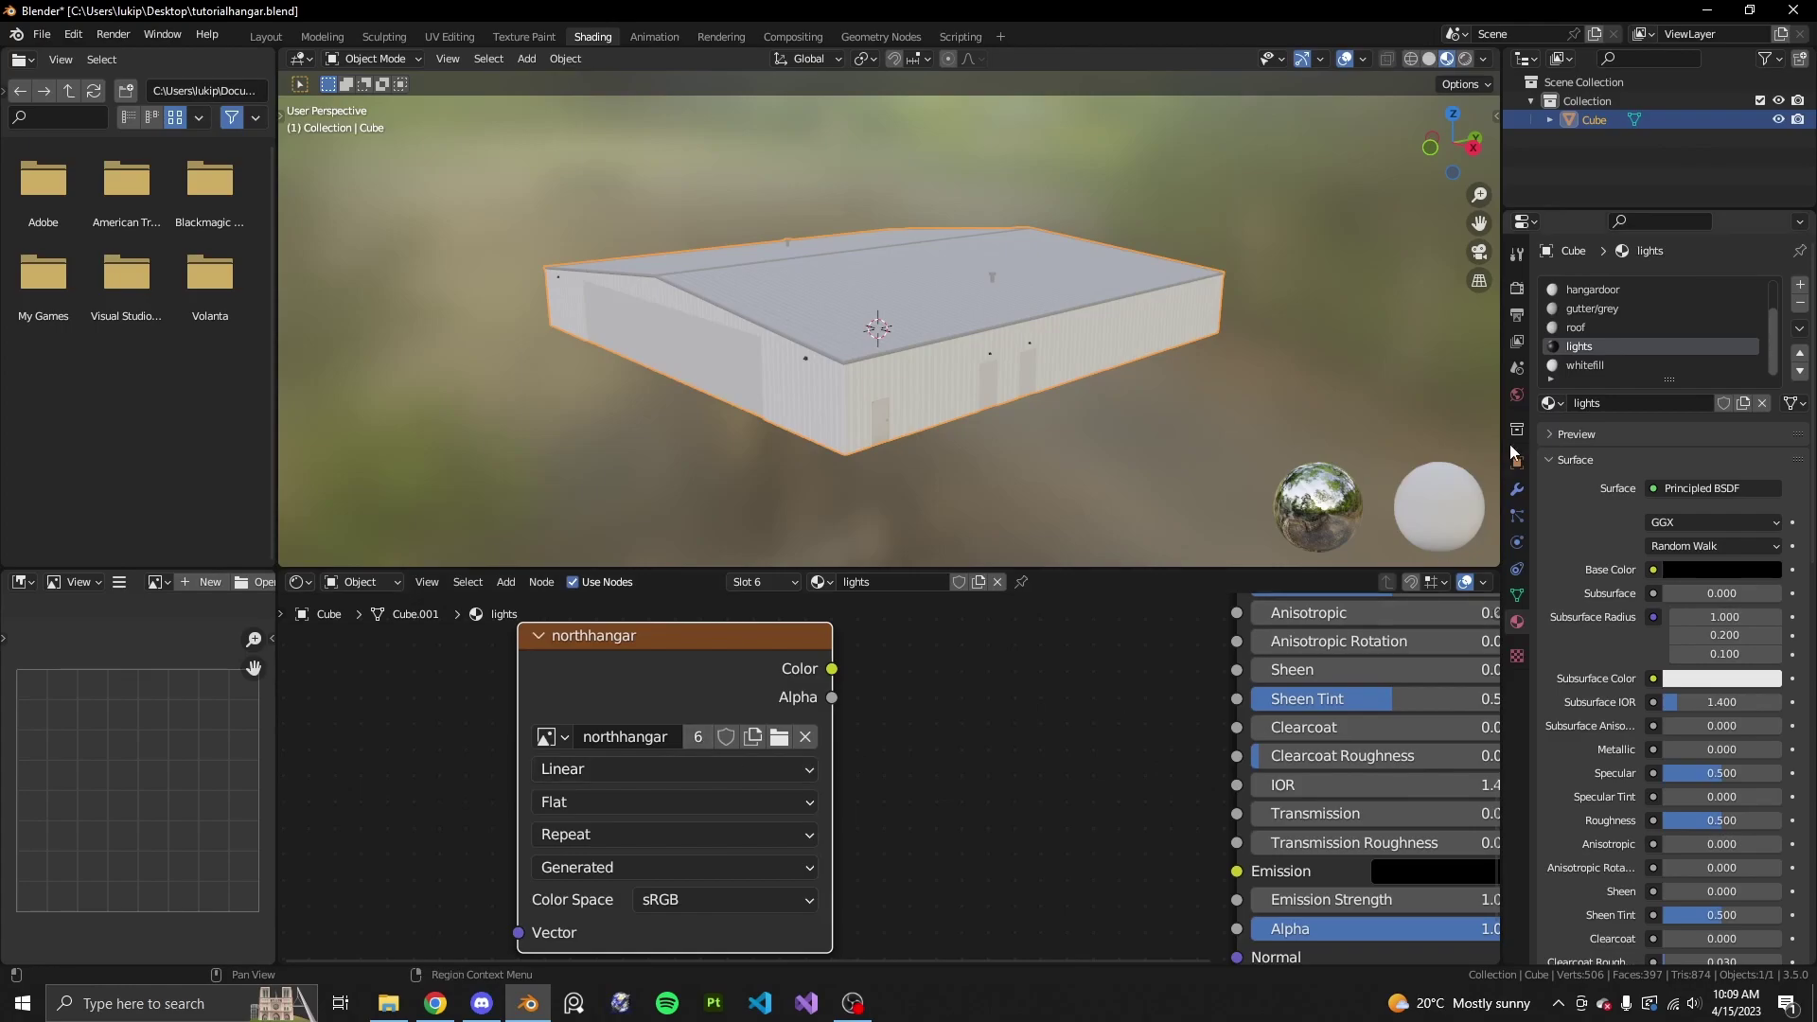
- Check the material slots from roof back to wall for the northhangar image node
scroll(1632, 337, up, 2)
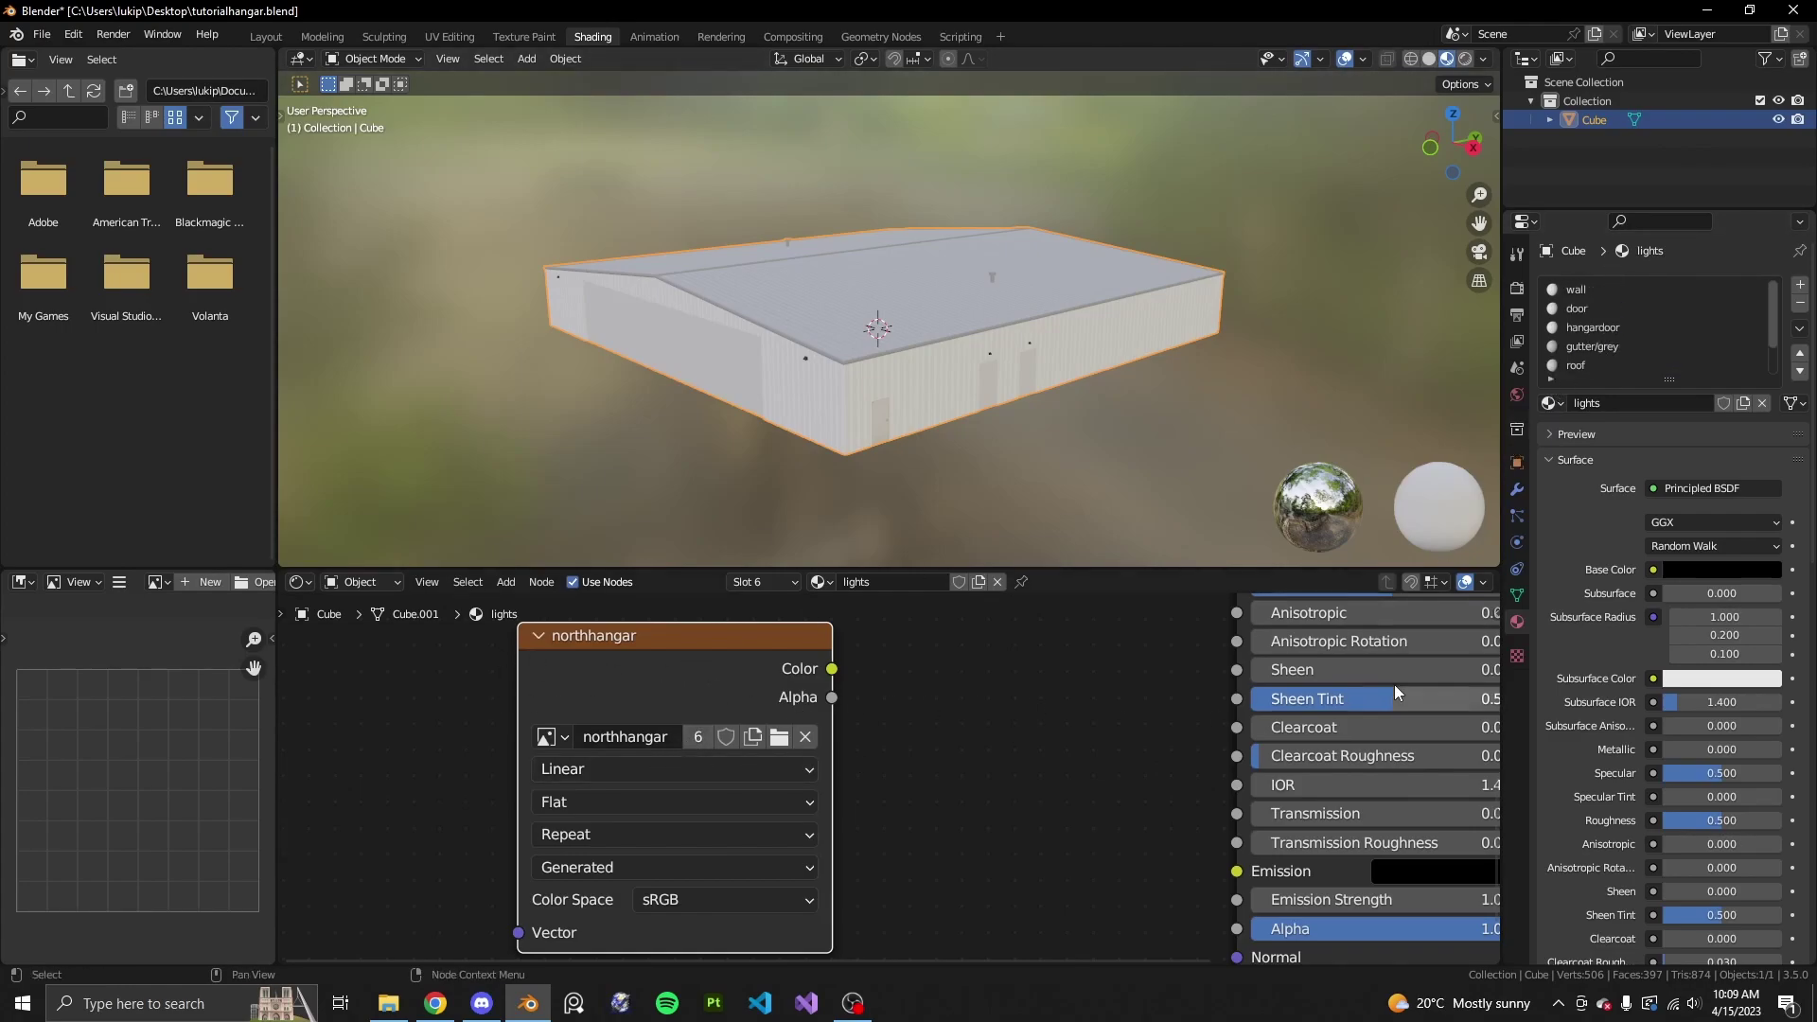
scroll(1657, 290, down, 2)
click(1588, 329)
click(1595, 310)
scroll(1609, 339, up, 2)
click(1608, 328)
click(1600, 293)
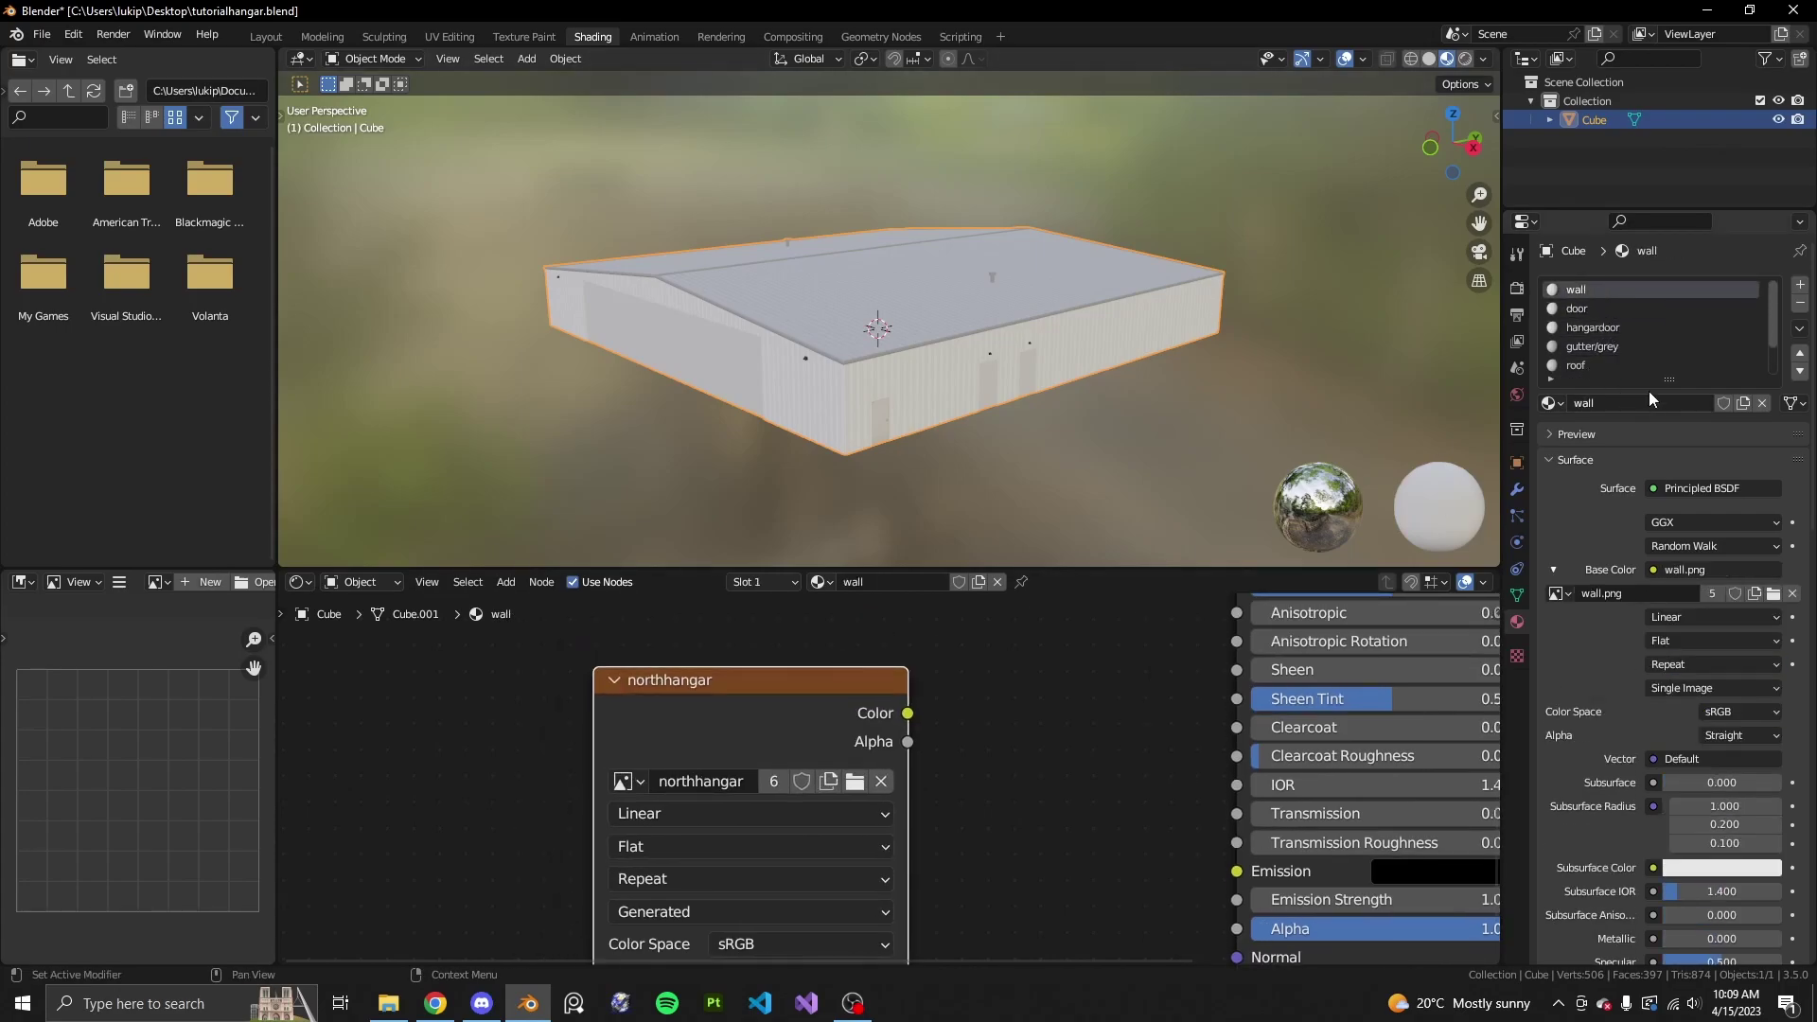
- Add an unconnected Image Texture node with the northhangar image to the whitefill material
scroll(1594, 322, down, 2)
click(1590, 347)
click(1592, 364)
key(shift+a)
mouse_move(480, 769)
click(590, 610)
click(480, 666)
click(512, 779)
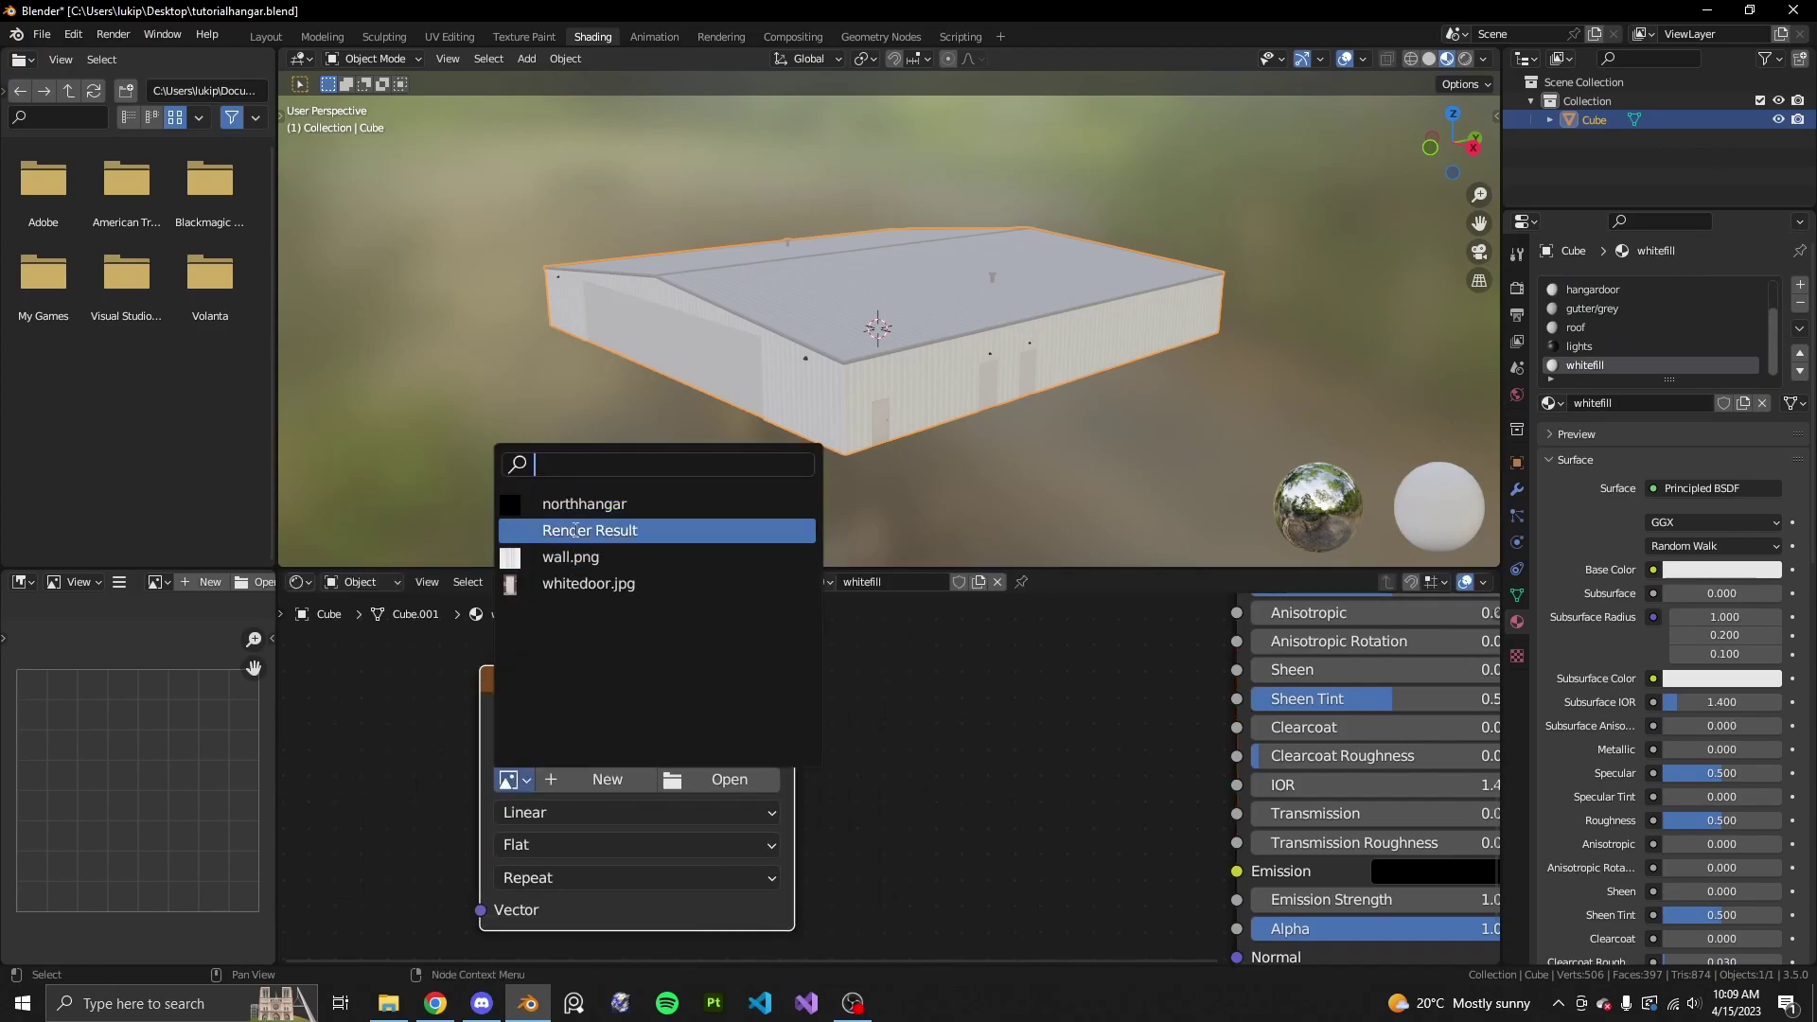
click(629, 502)
drag(626, 685, 624, 658)
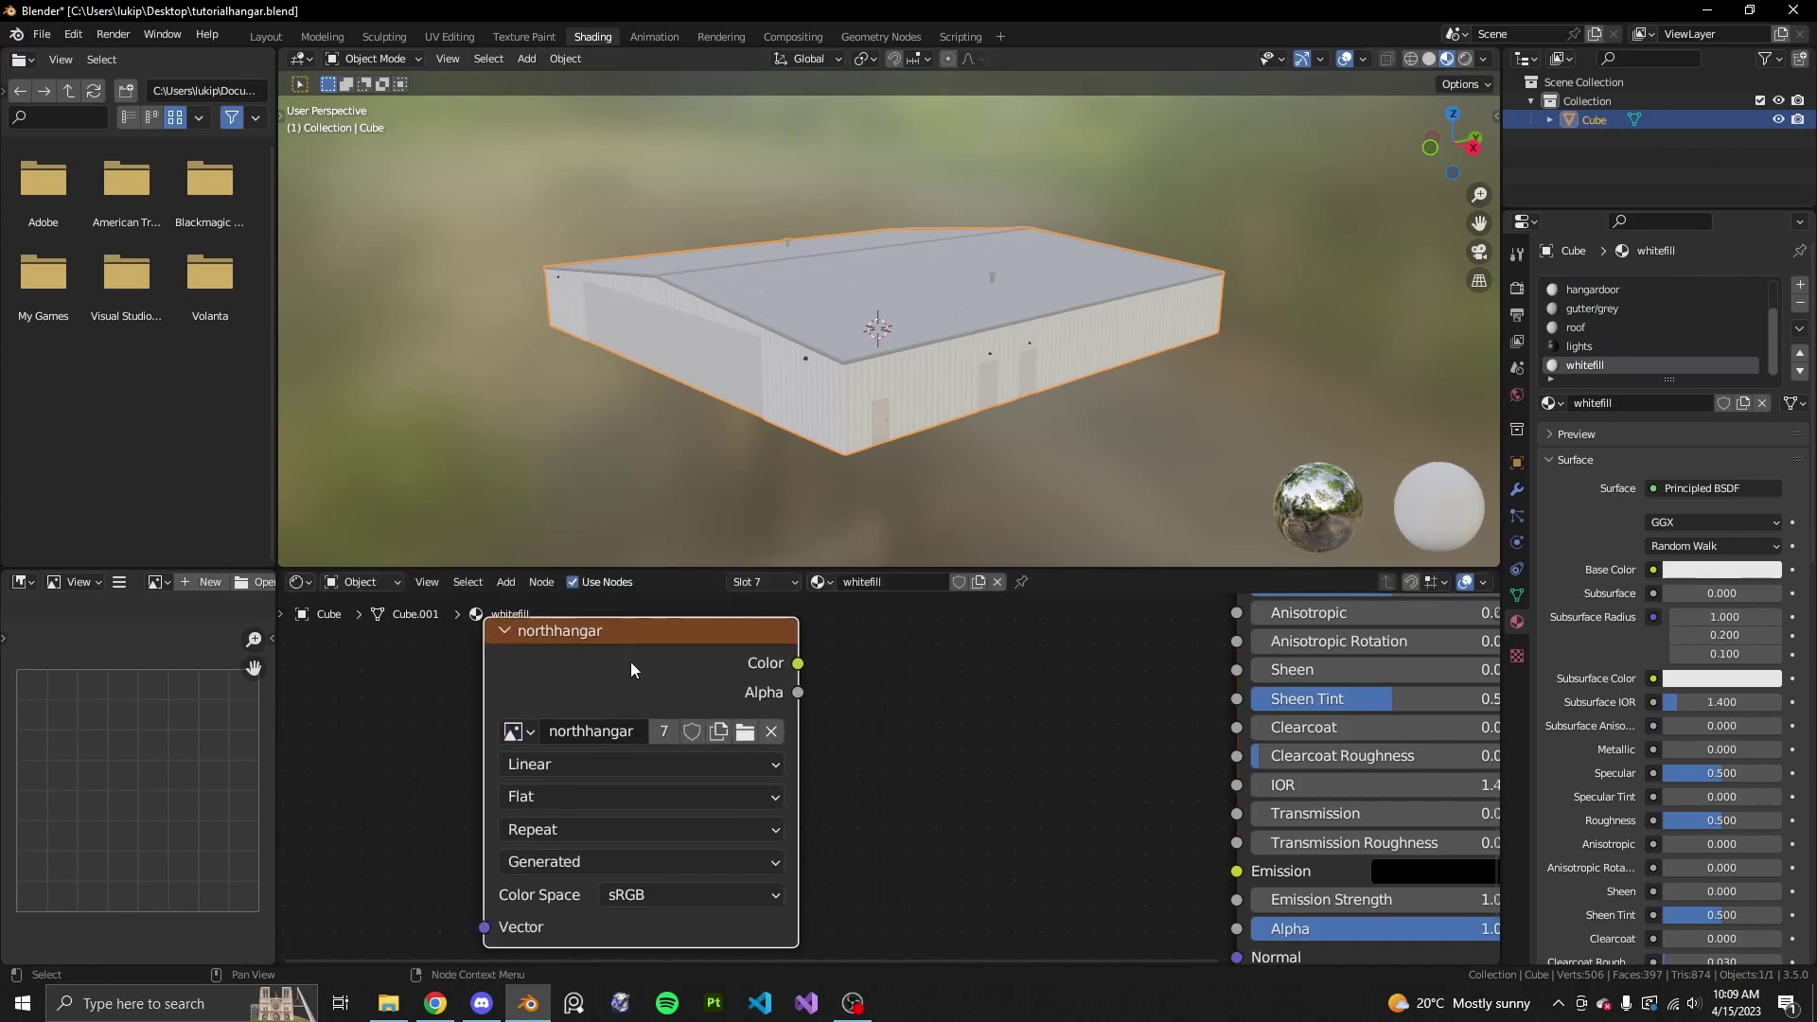
- Check the other materials for the northhangar node, and move the wall material's northhangar node slightly up
click(1601, 342)
click(1609, 324)
scroll(1609, 322, up, 2)
click(1602, 349)
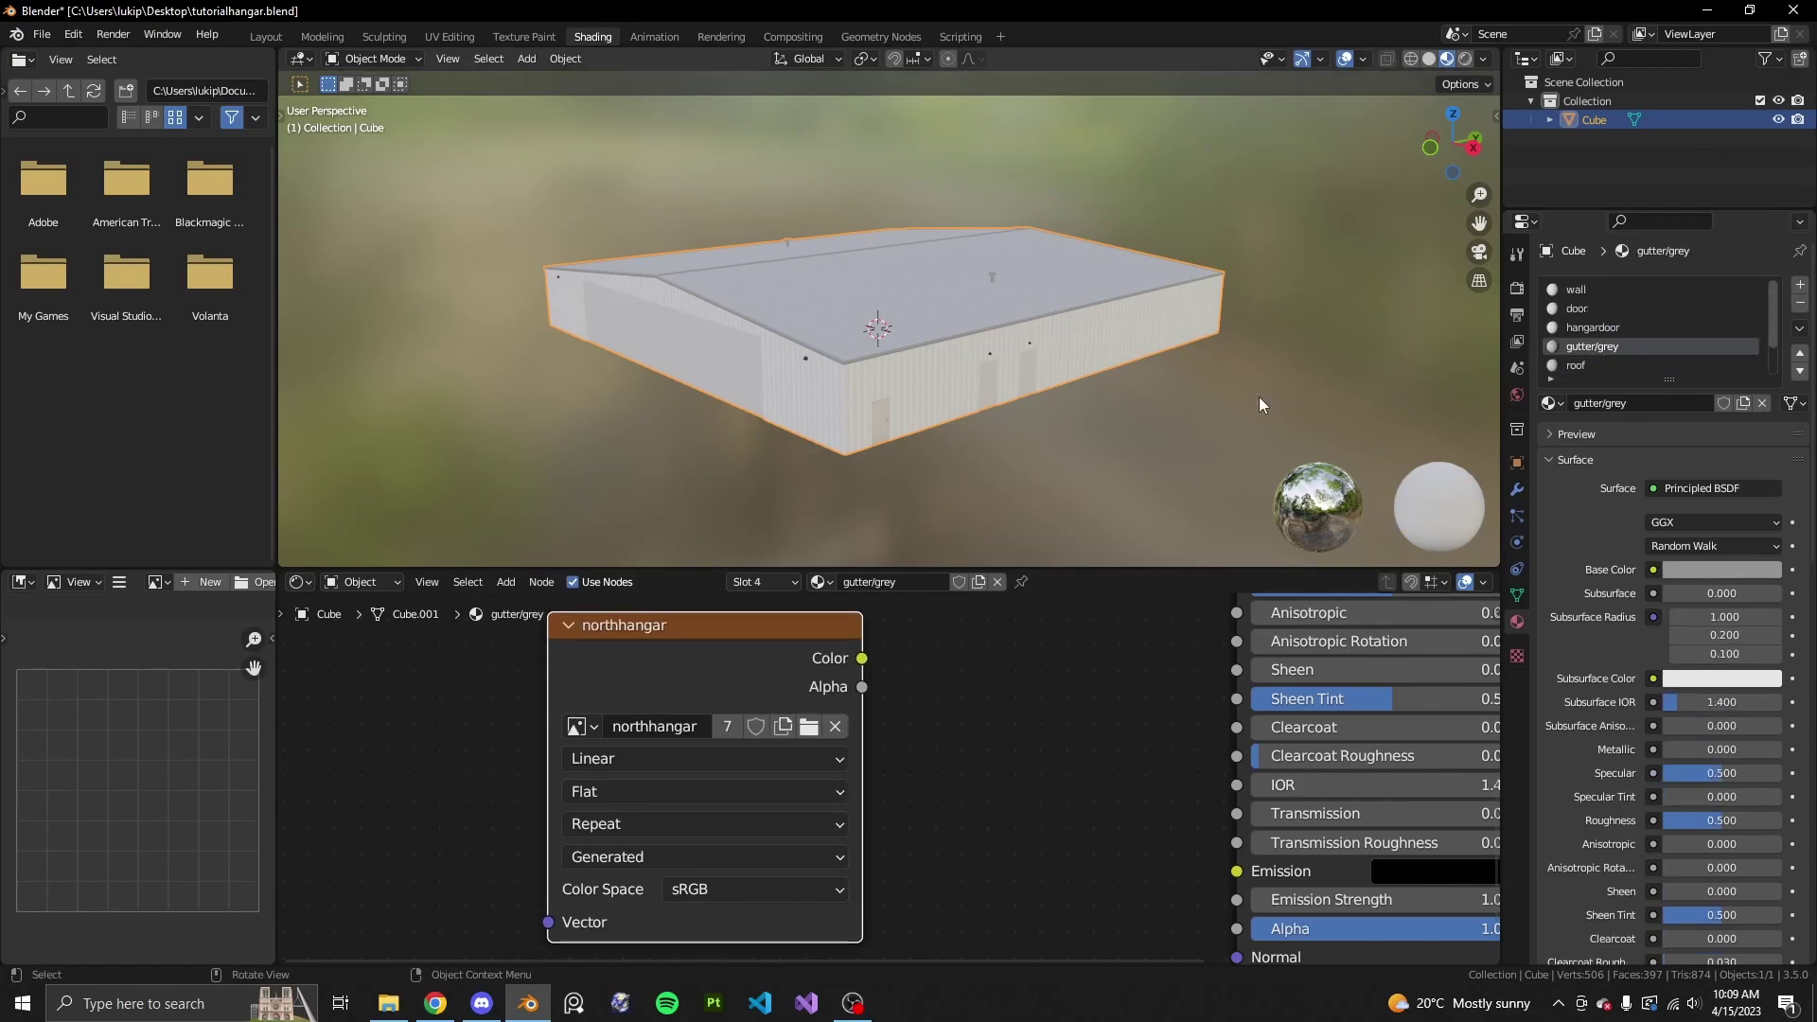
click(1593, 313)
click(1592, 325)
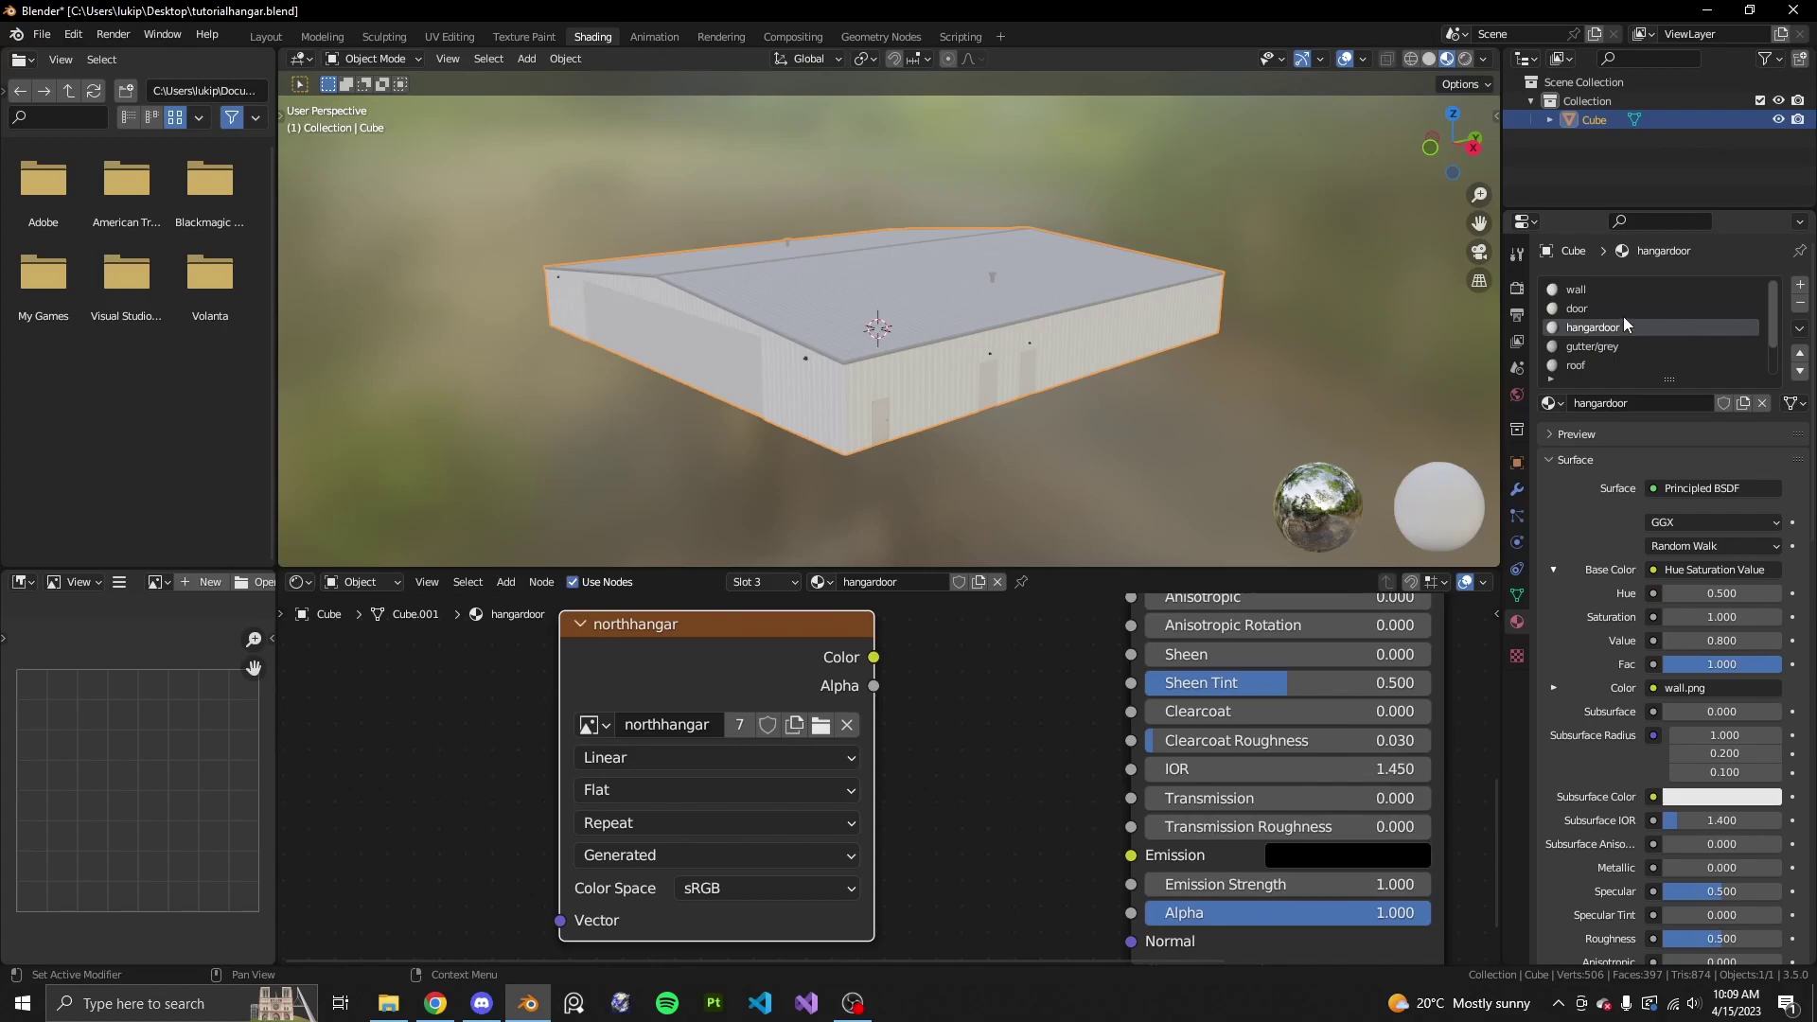
click(1605, 291)
drag(873, 731, 866, 679)
- Go through all material slots from door to whitefill once more, ending on the wall material's complete node graph
click(1586, 301)
click(1600, 329)
click(1599, 345)
scroll(1598, 337, down, 2)
click(1593, 326)
click(1594, 345)
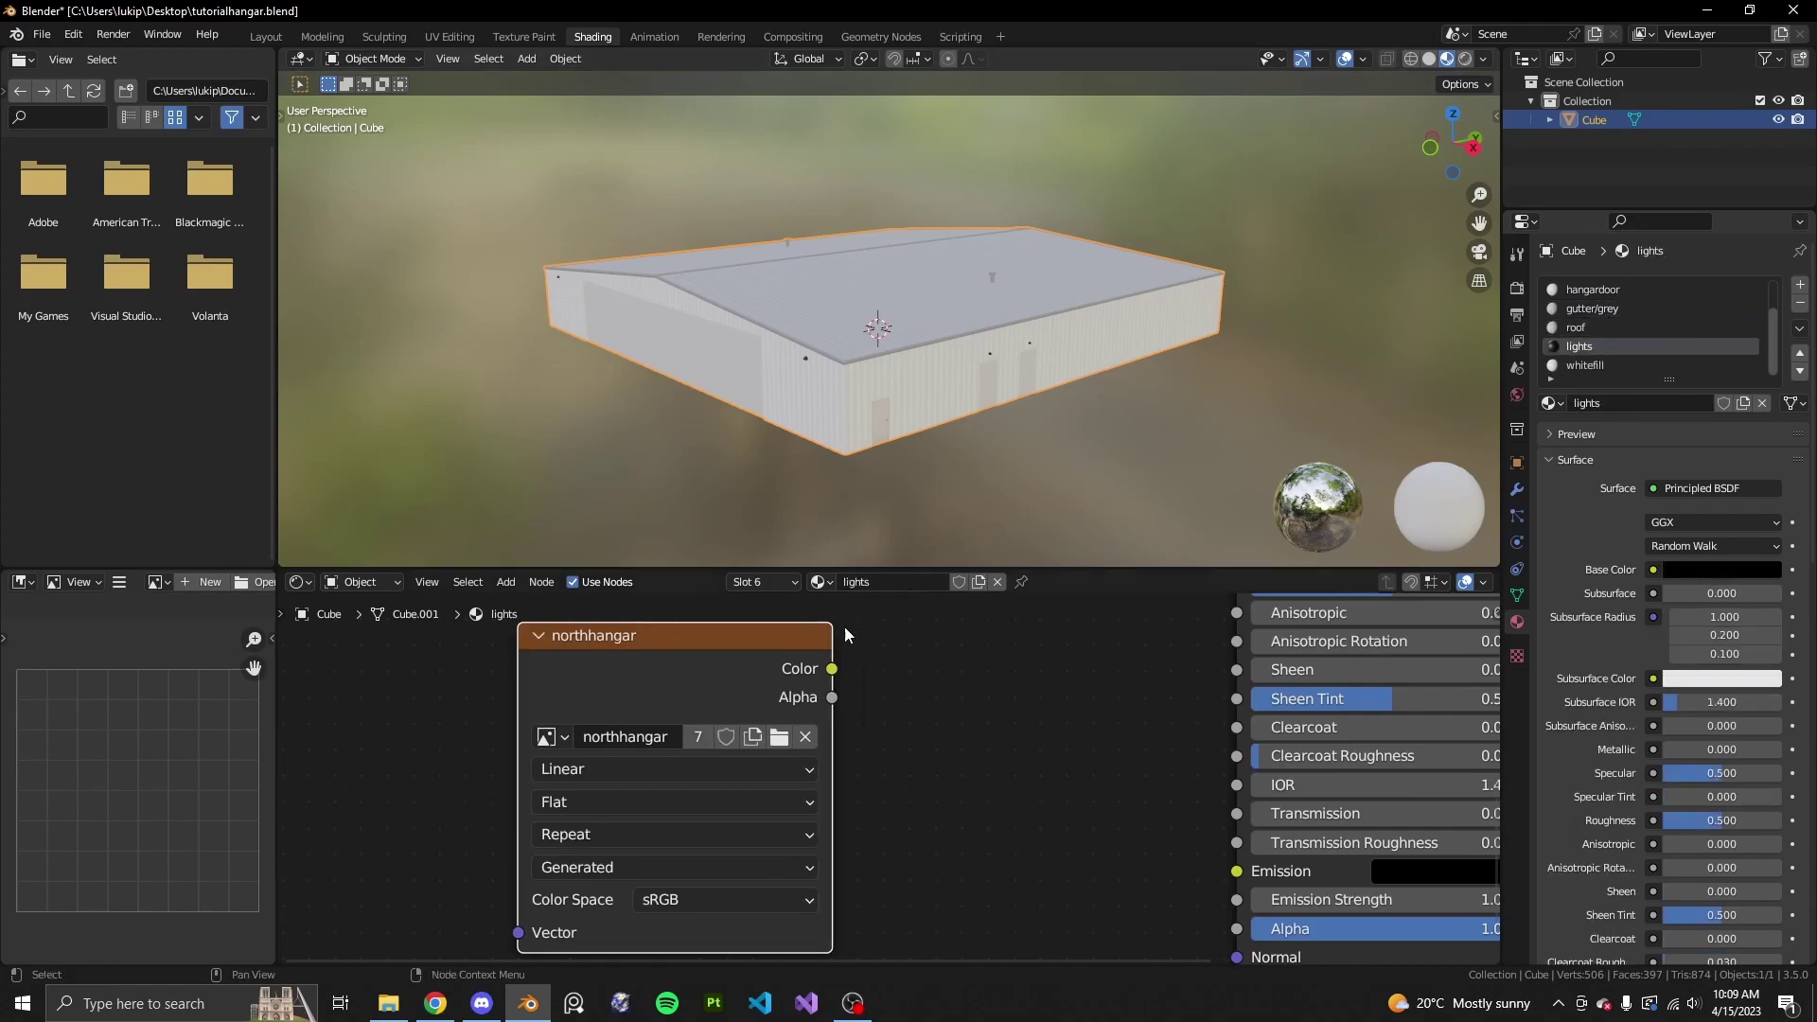
click(1690, 362)
scroll(1650, 343, up, 2)
click(1645, 294)
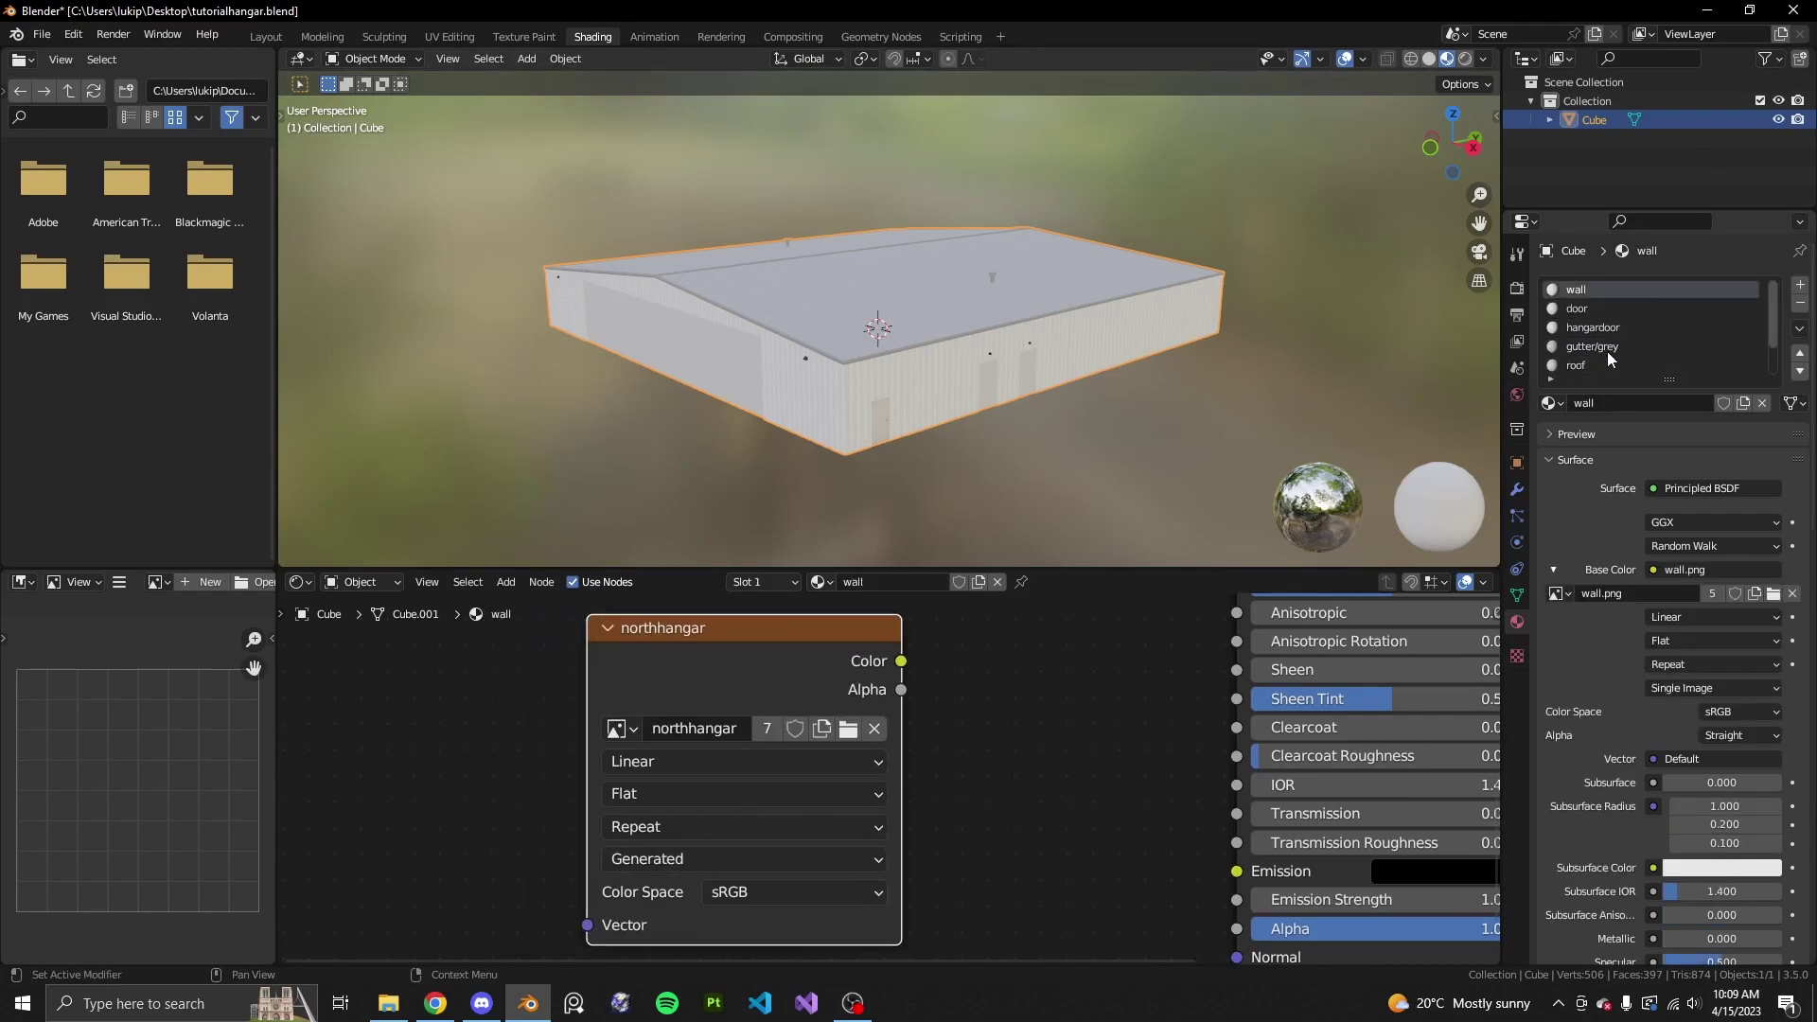
scroll(1125, 760, down, 3)
middle_drag(990, 763, 868, 855)
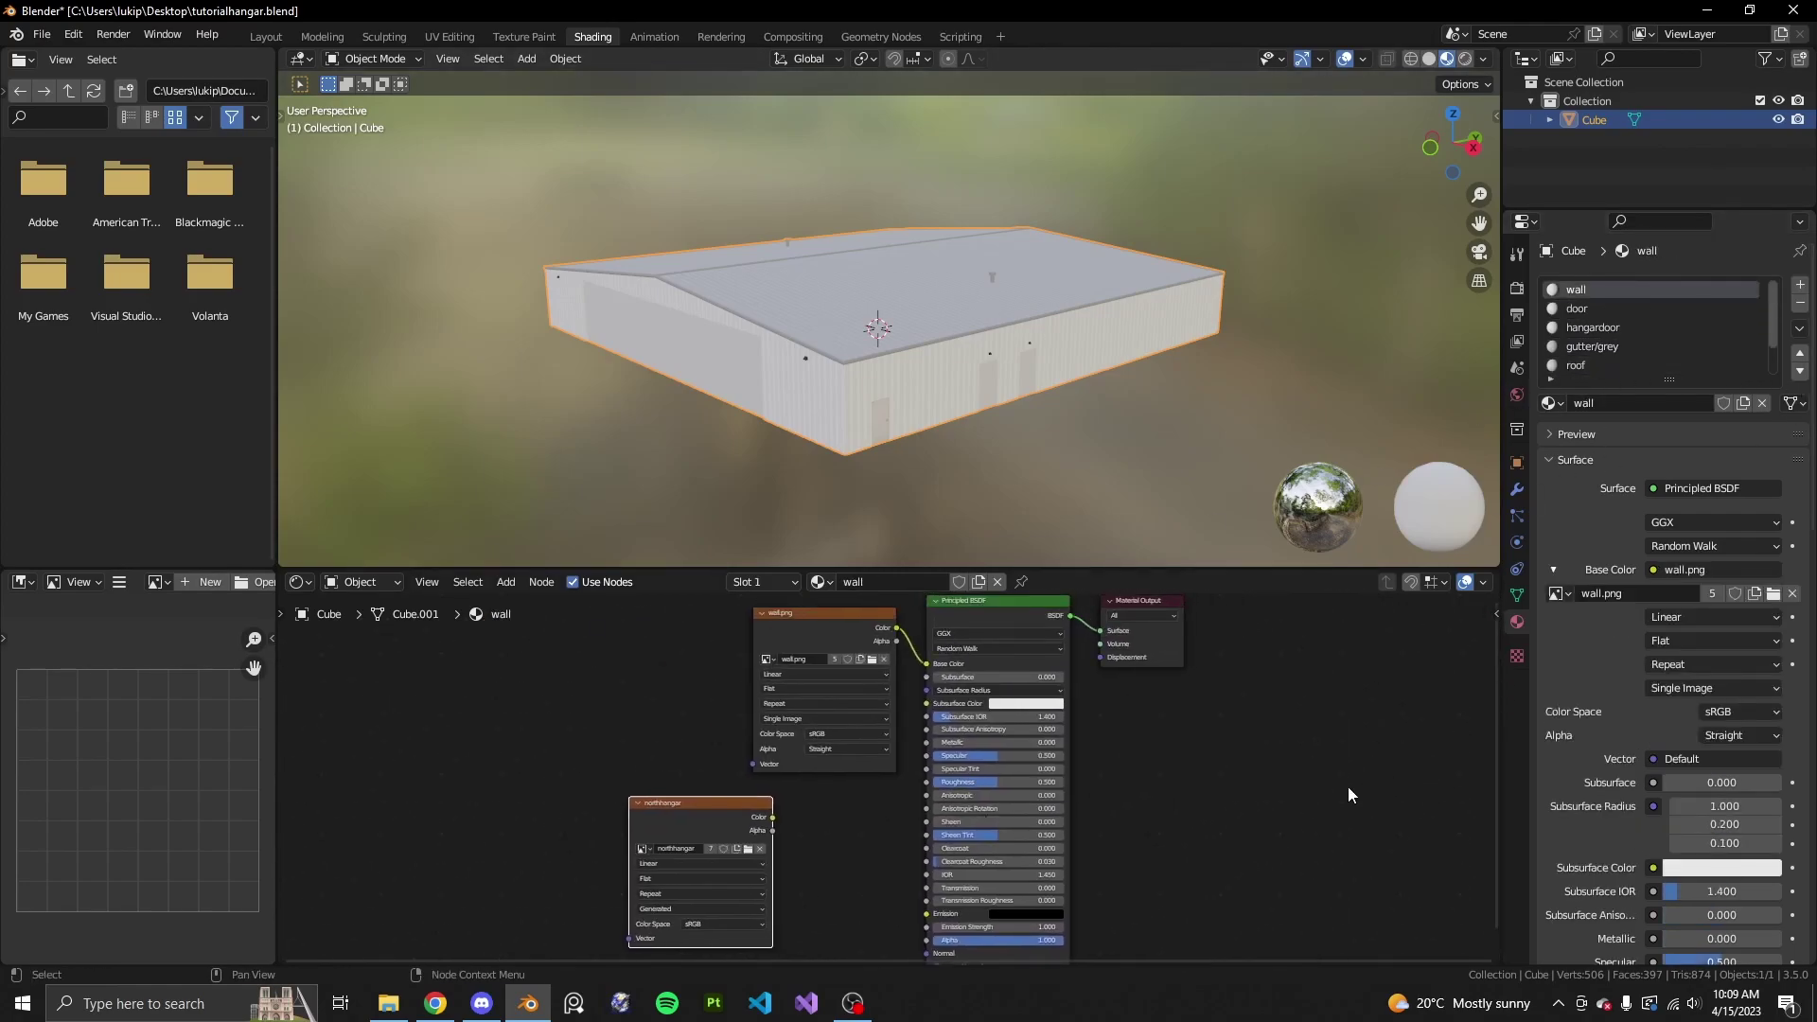
- Switch the scene's render engine from Eevee to Cycles
click(1517, 289)
click(1704, 286)
click(1656, 305)
click(1718, 282)
click(1699, 286)
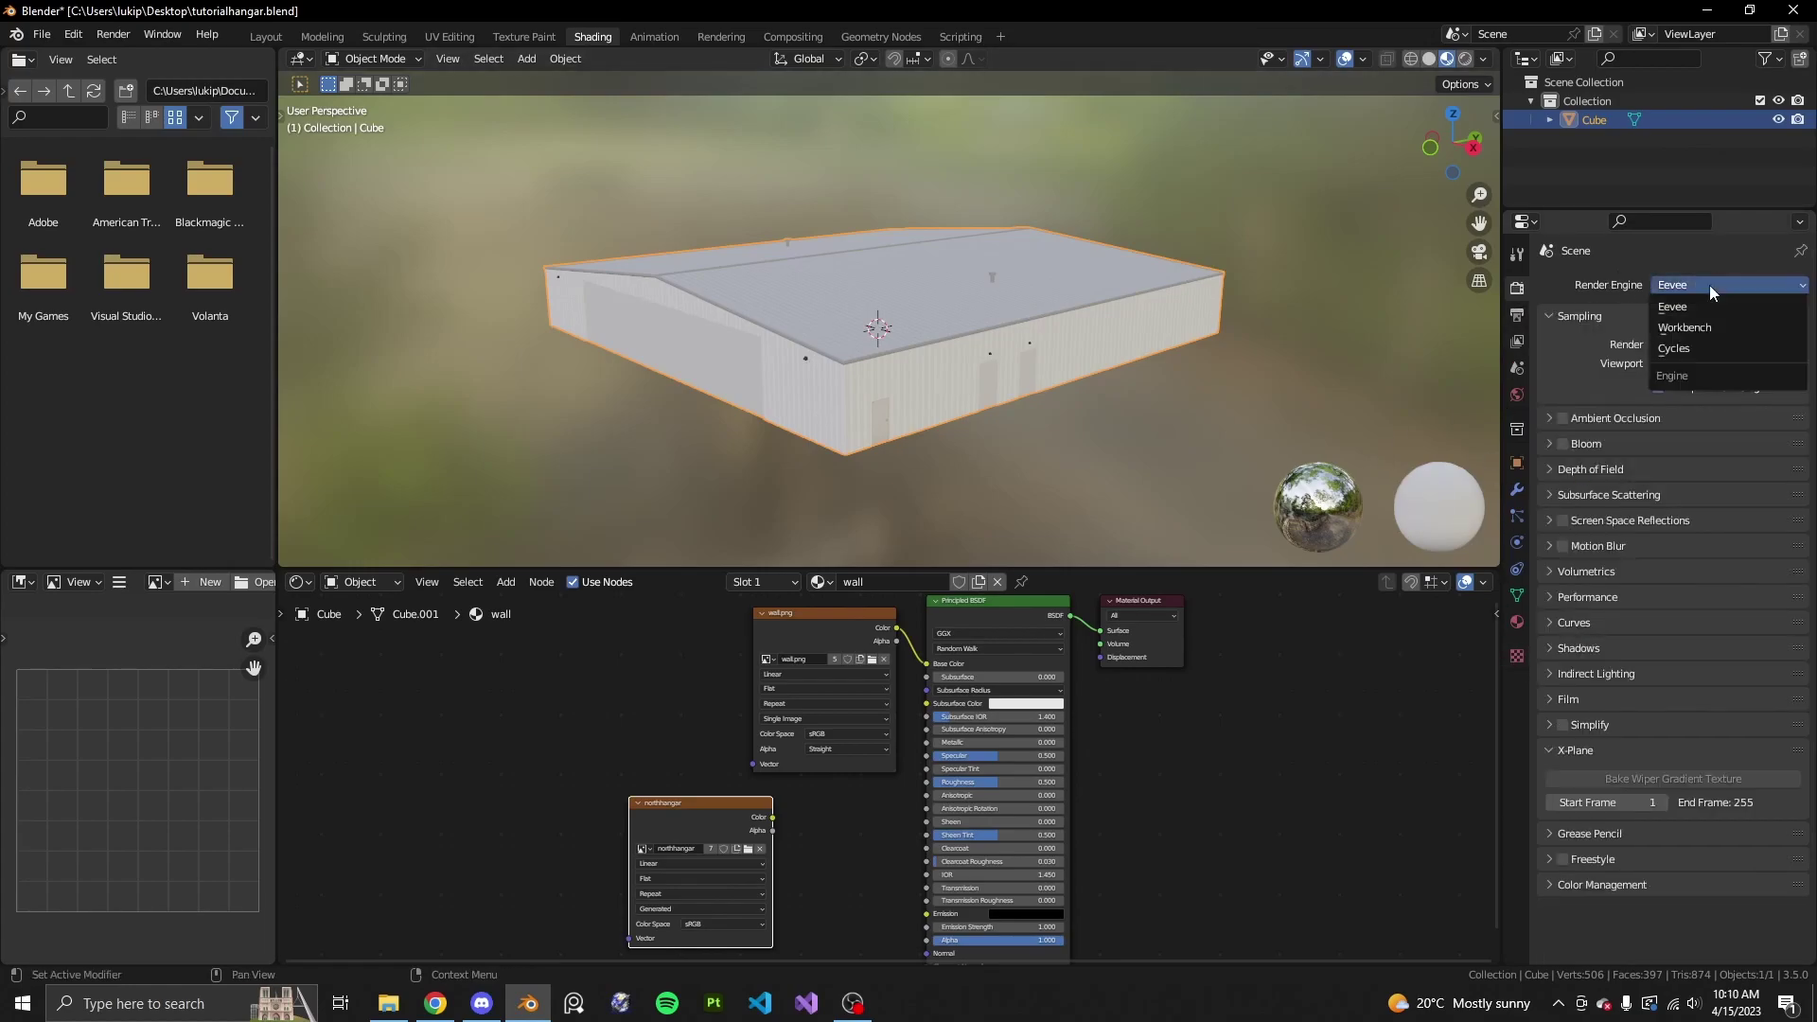
click(1703, 339)
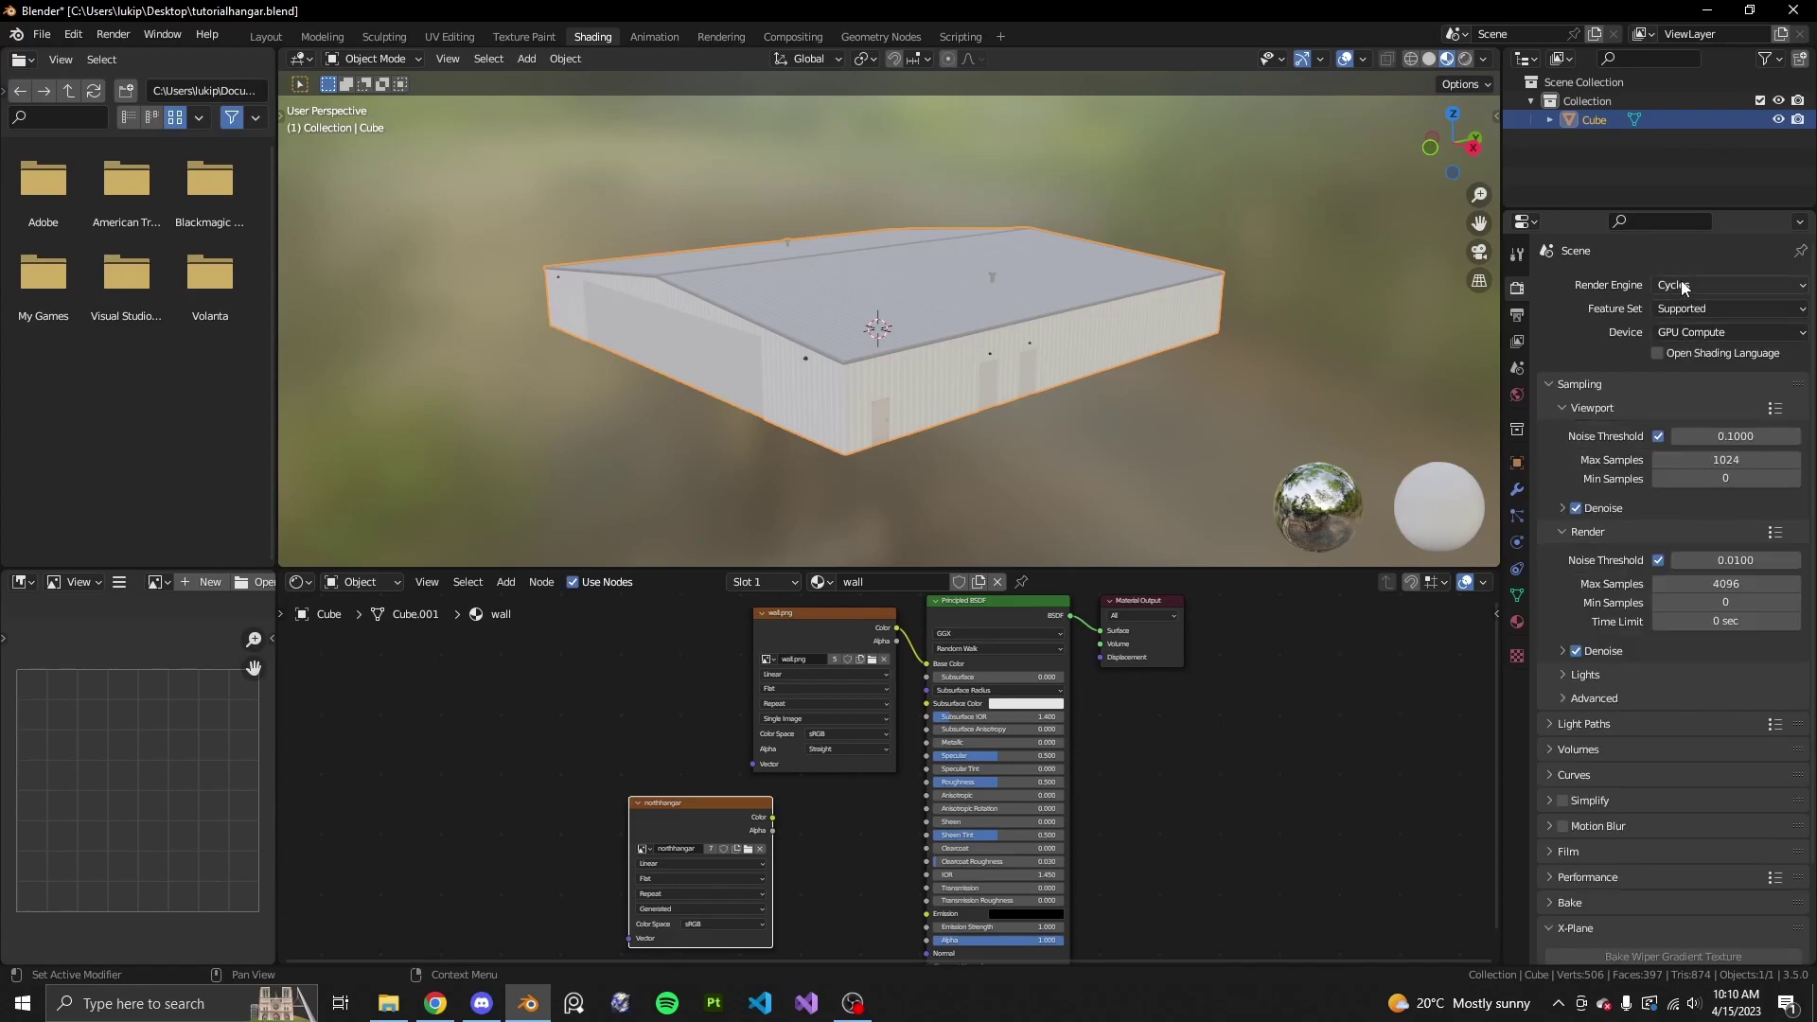
- Expand the render Bake settings and set the bake type to Diffuse
scroll(1637, 738, down, 3)
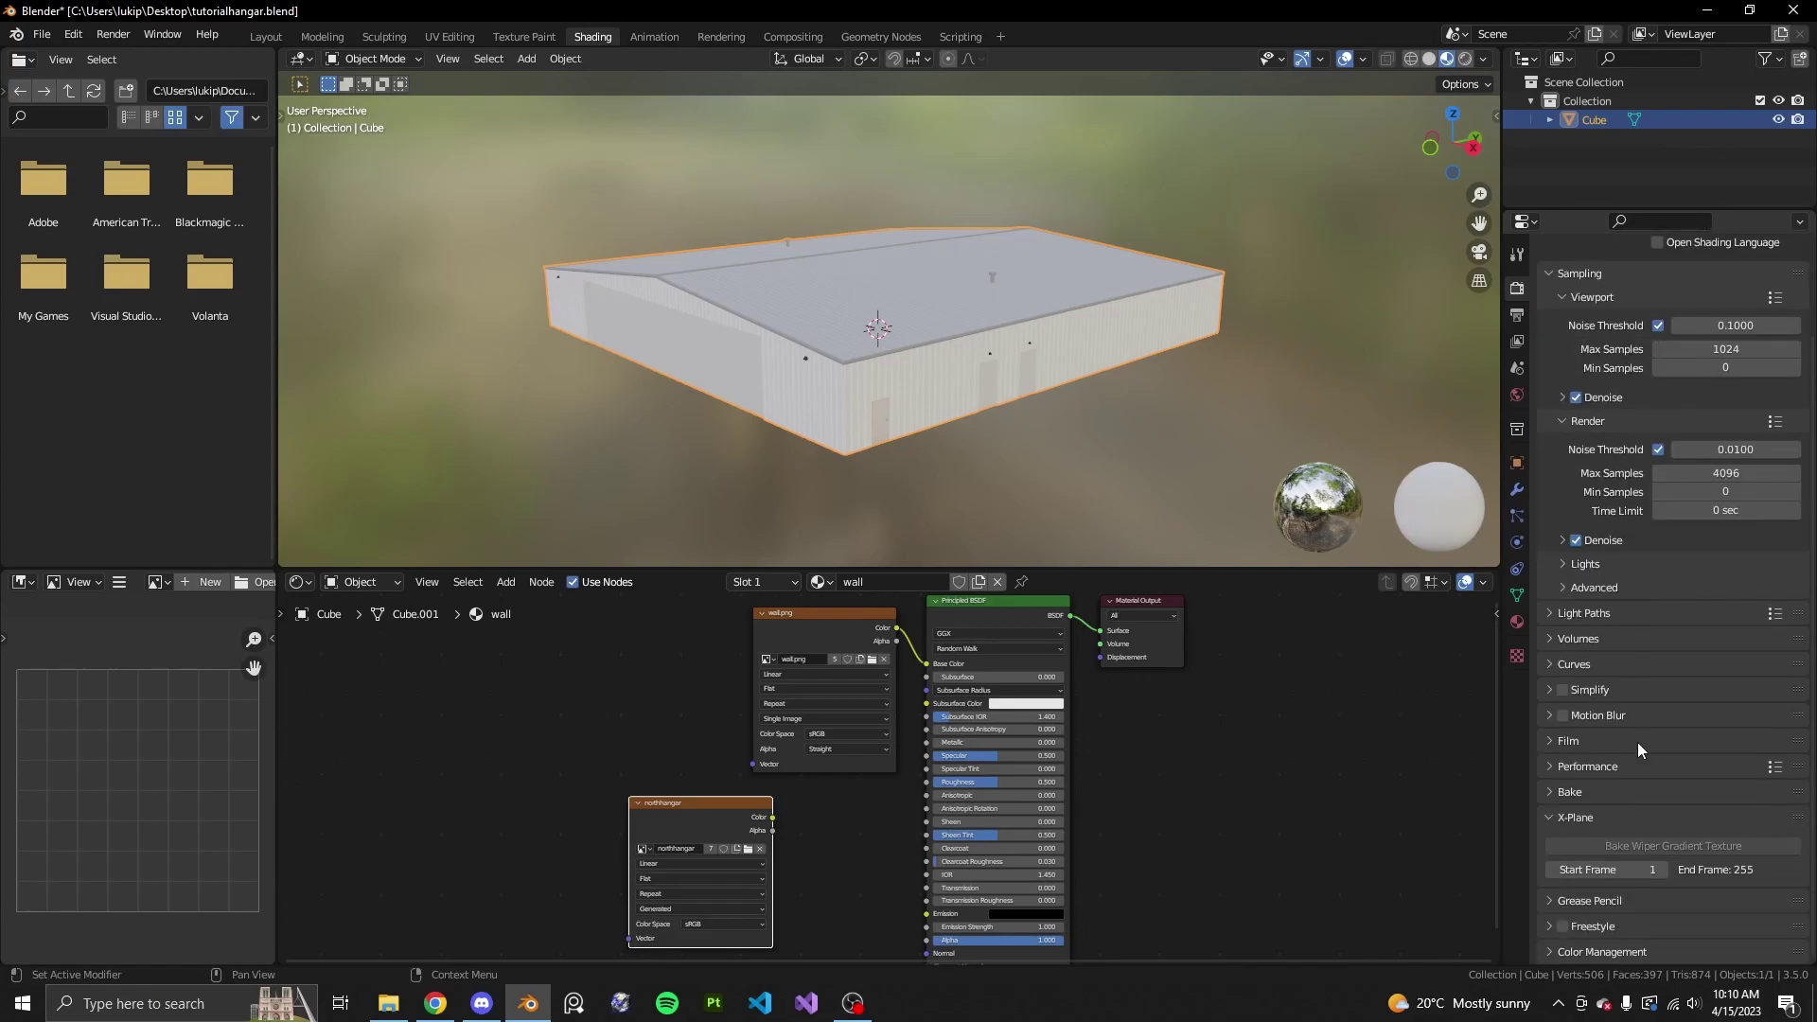
click(1570, 793)
scroll(1588, 787, down, 4)
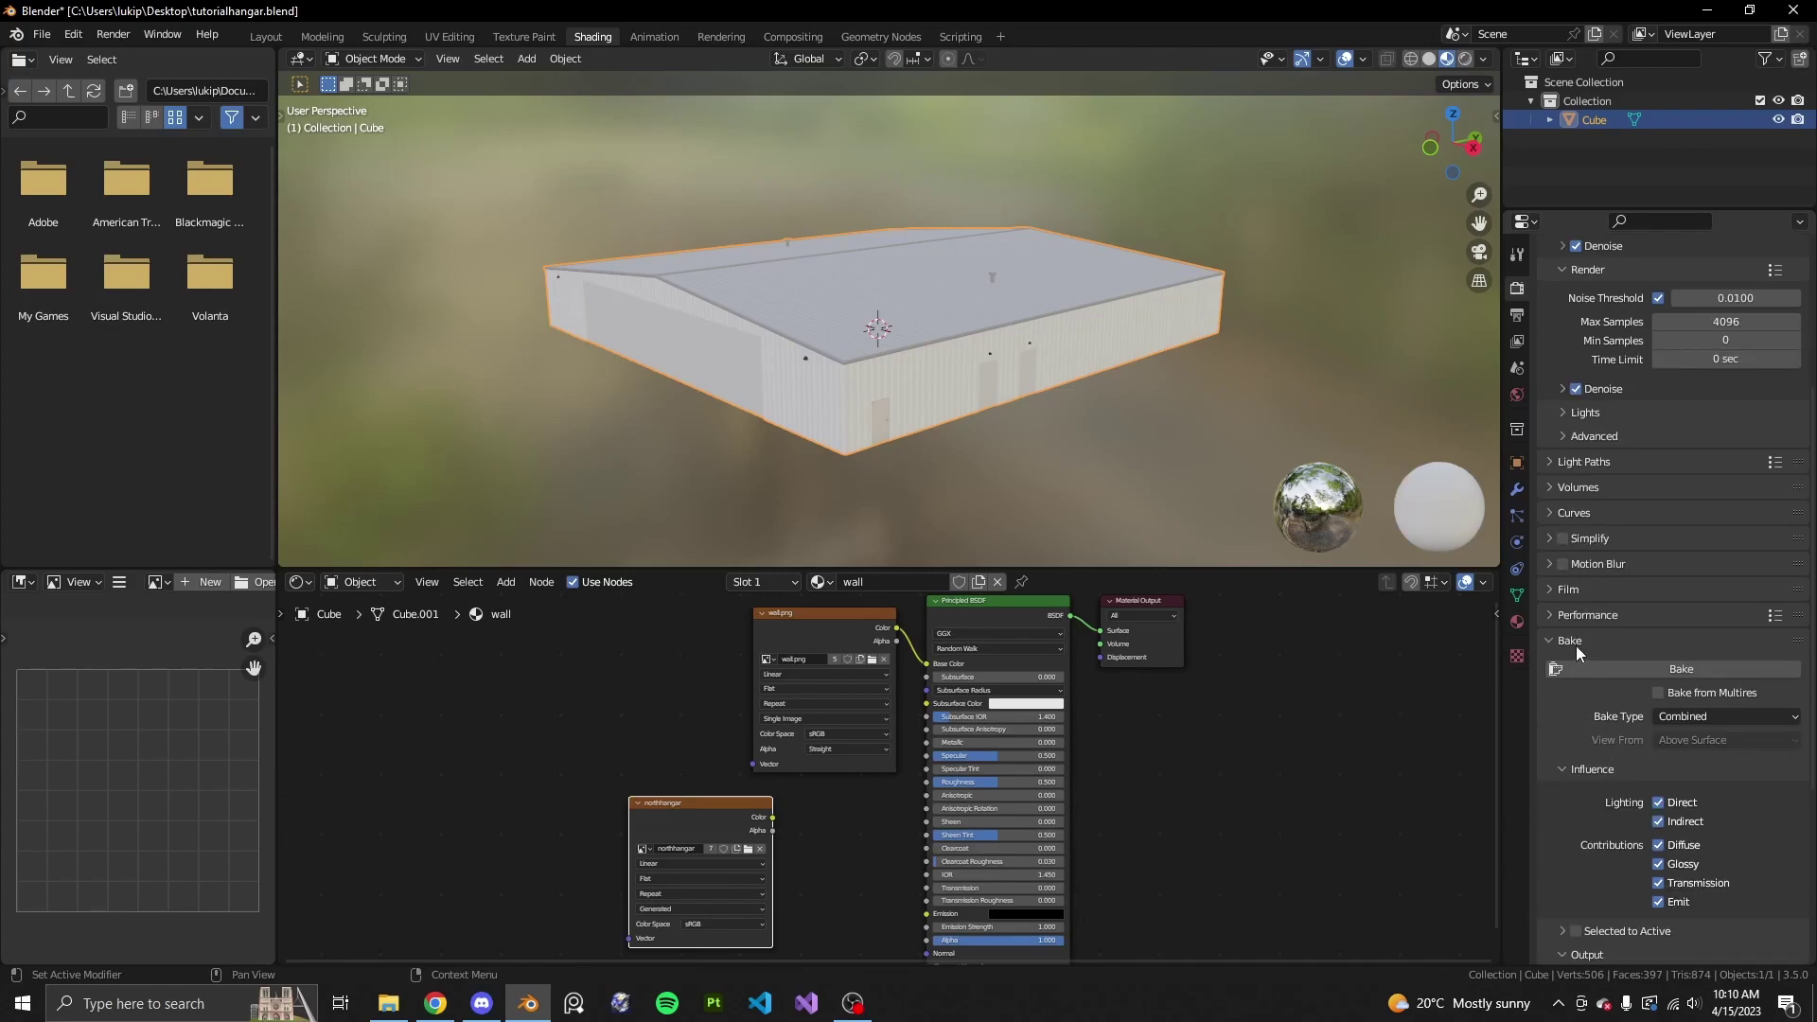
scroll(1637, 776, down, 2)
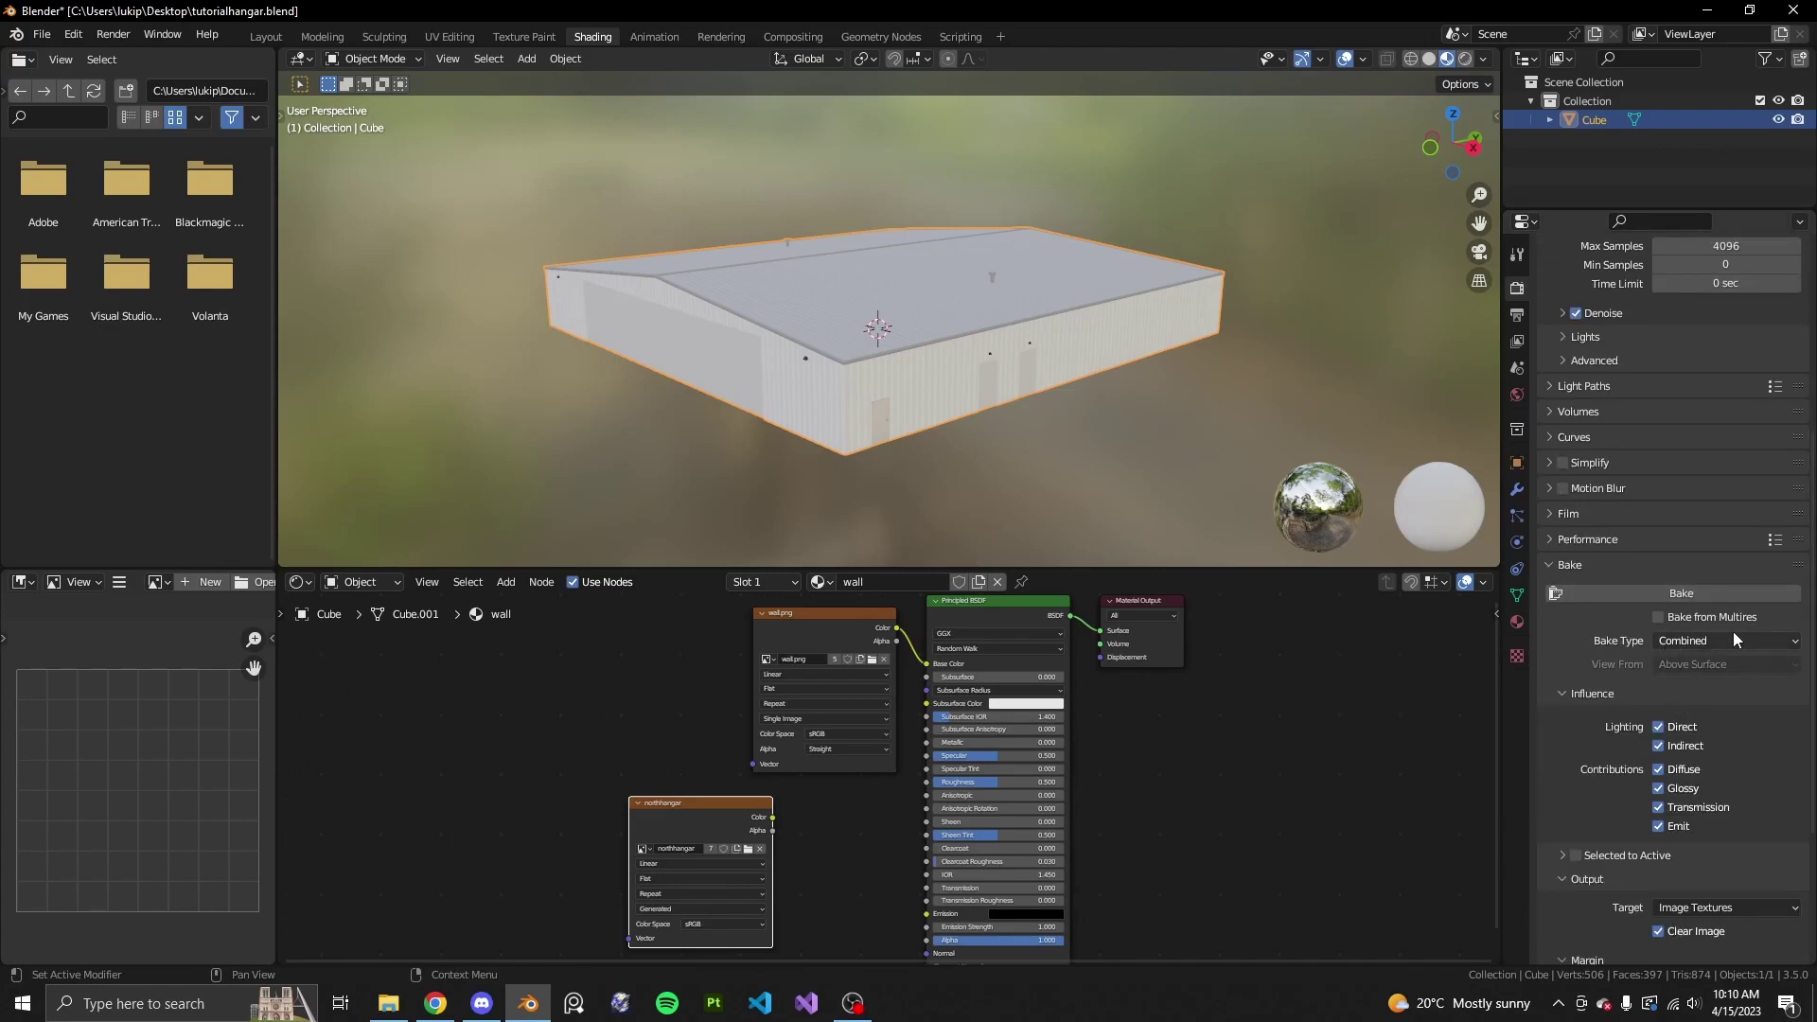
scroll(1698, 754, down, 2)
scroll(1696, 824, up, 2)
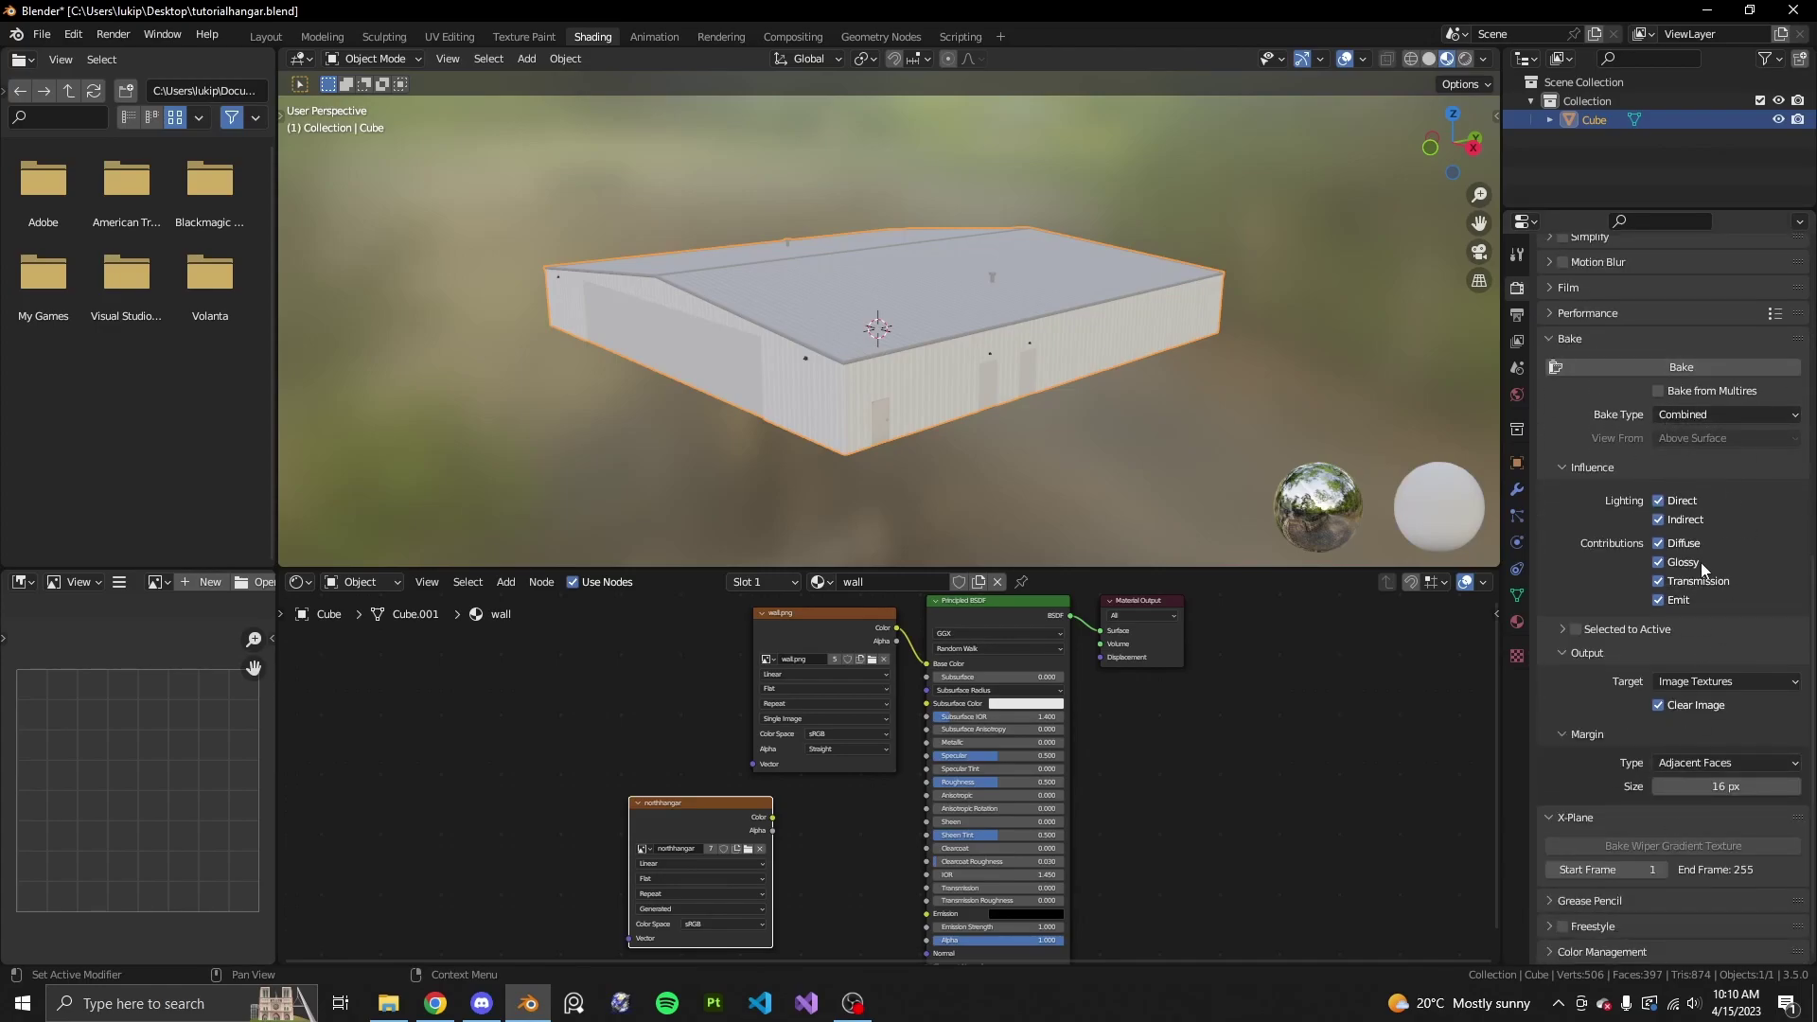
scroll(1746, 568, down, 3)
scroll(1750, 644, up, 3)
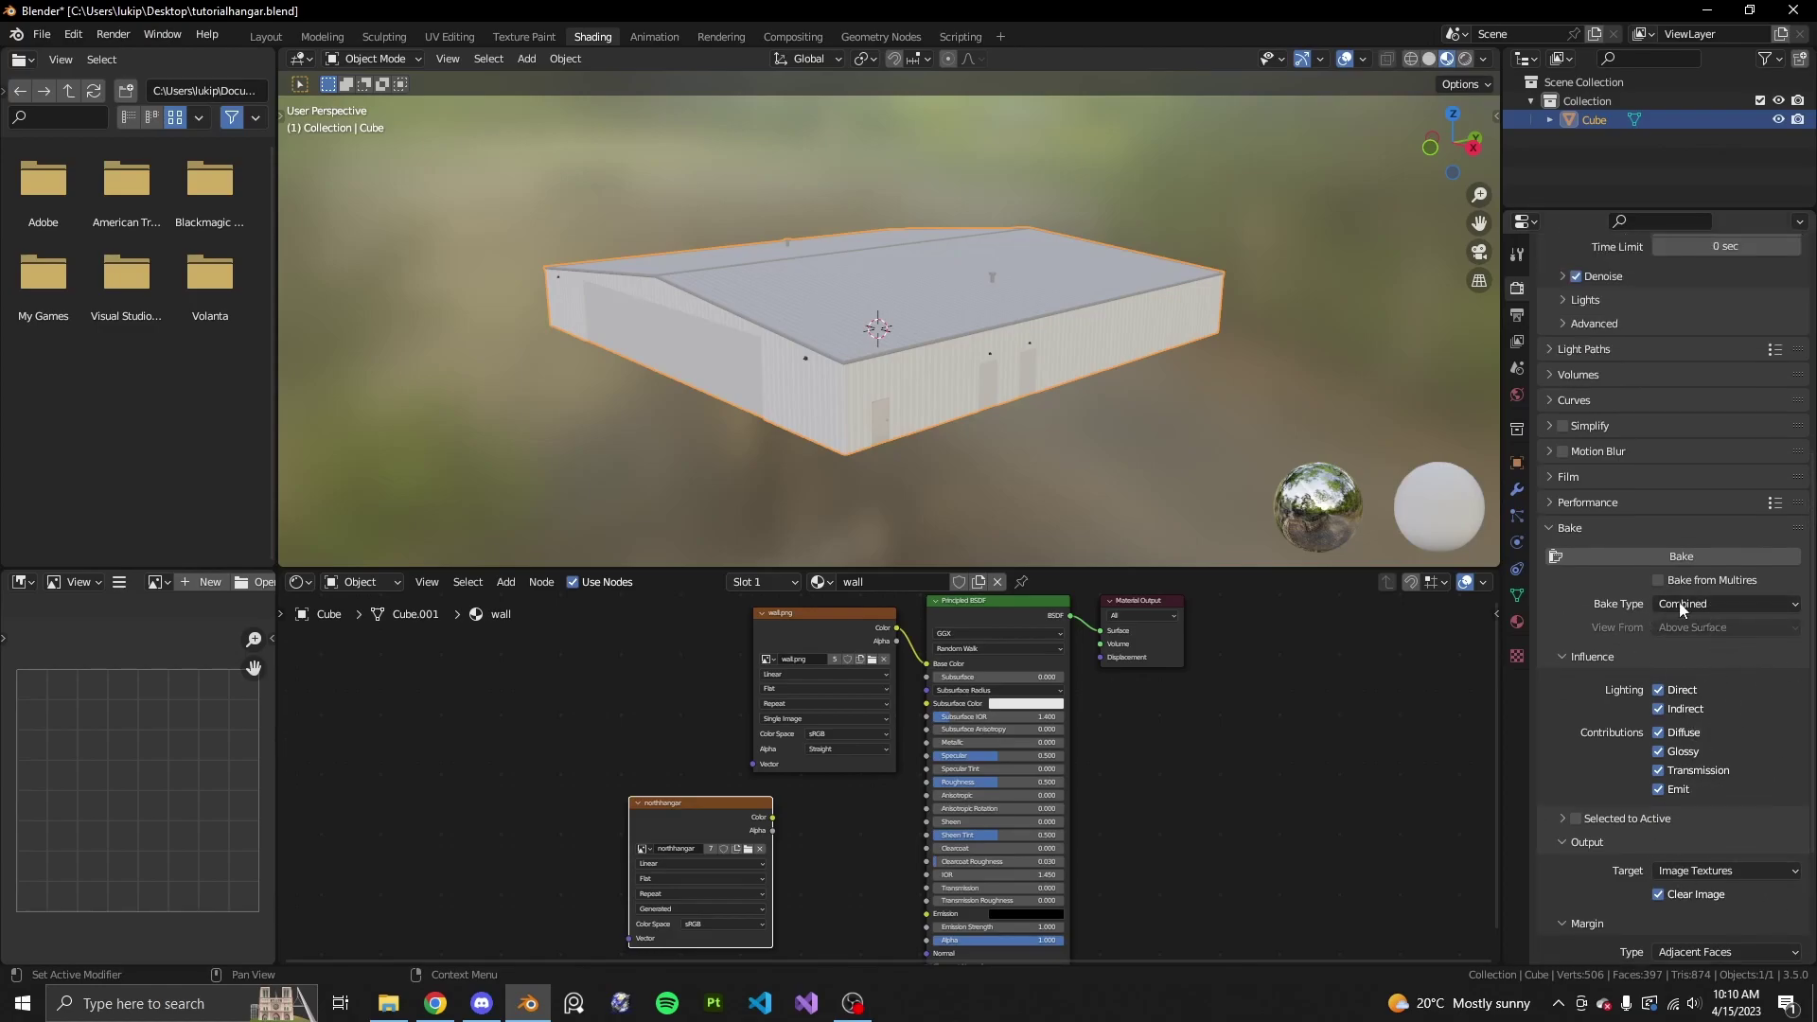
click(1713, 604)
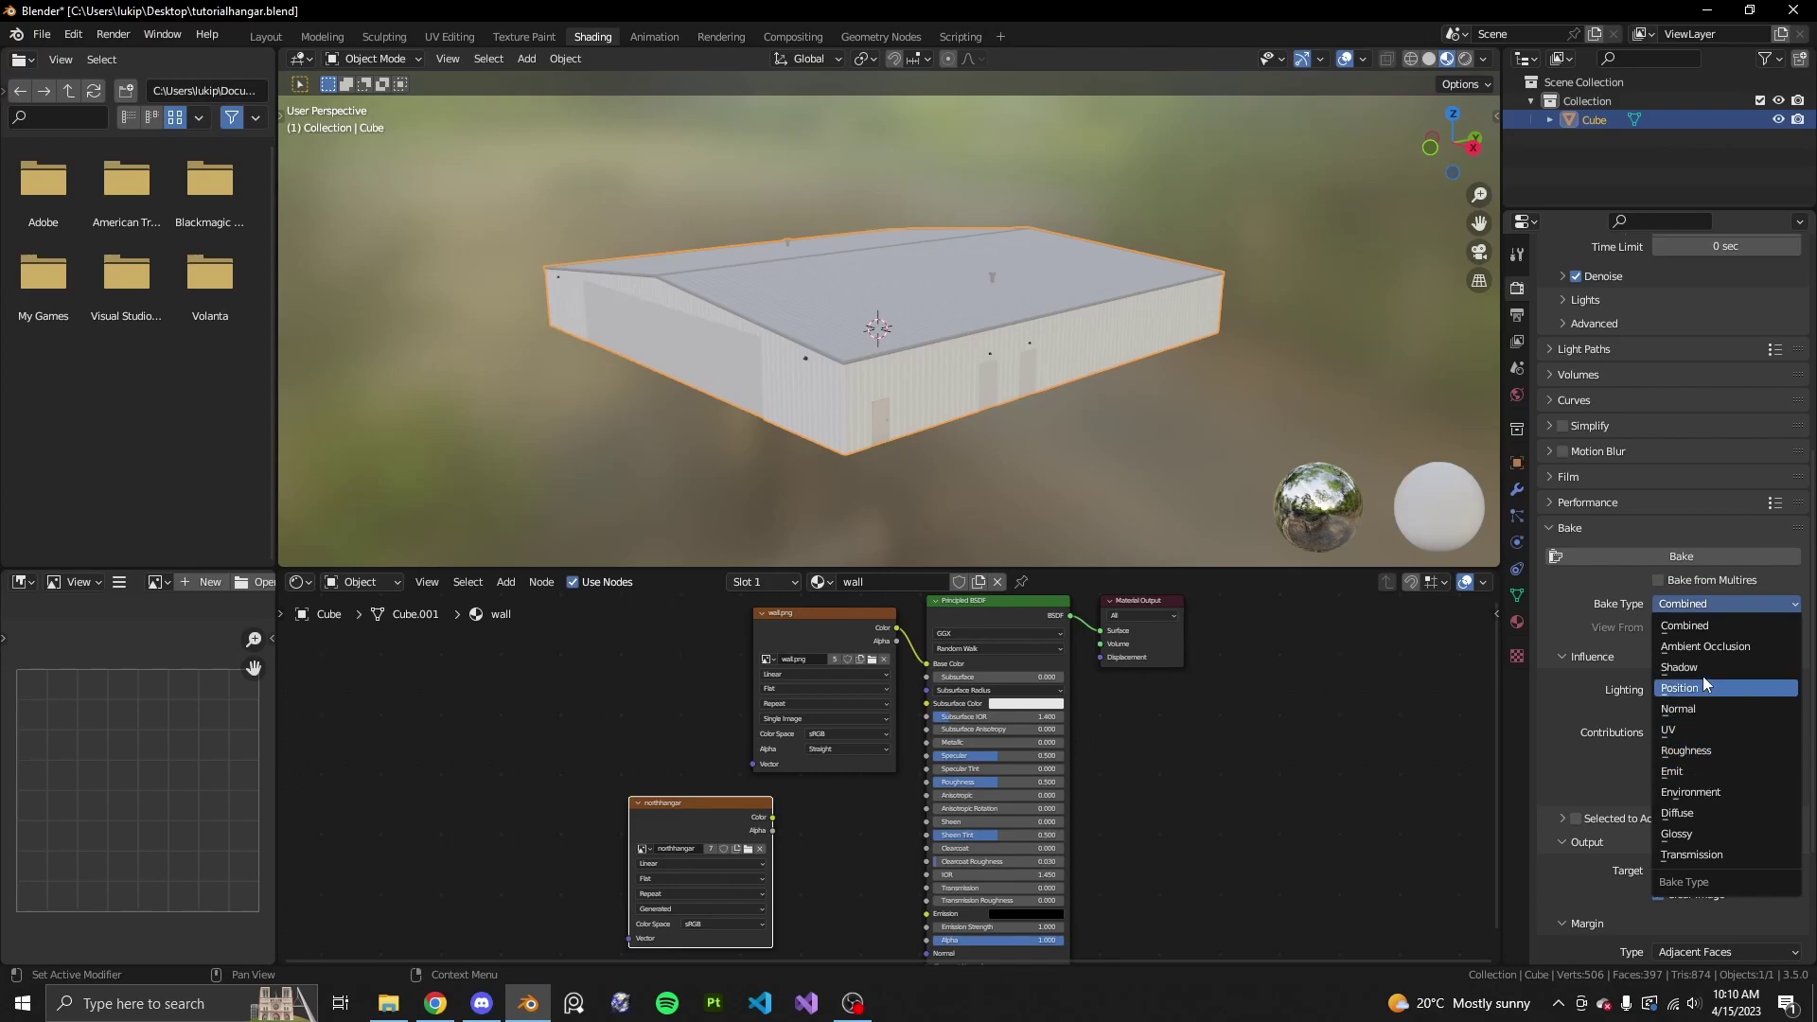
click(1696, 812)
- Disable the Direct and Indirect contributions for the diffuse bake, keeping only Color enabled
scroll(1703, 738, down, 1)
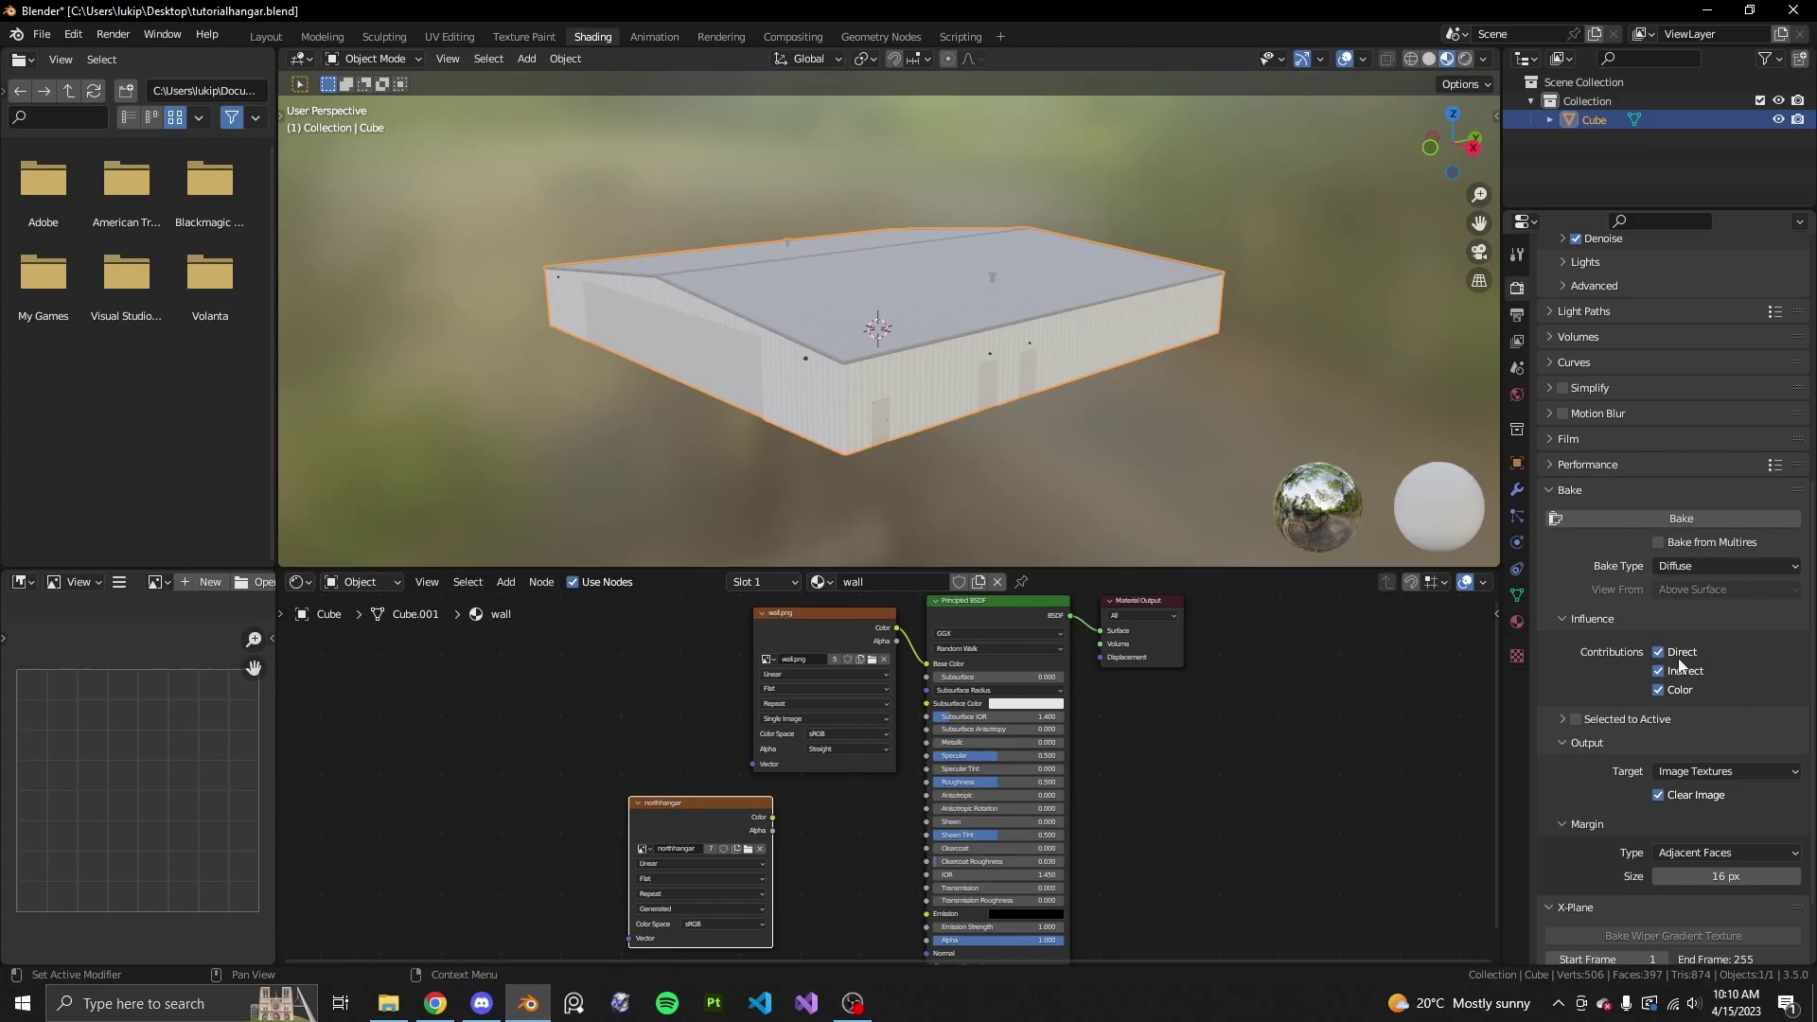
click(1659, 652)
click(1660, 671)
scroll(1088, 397, up, 1)
scroll(1198, 394, up, 1)
scroll(763, 361, down, 1)
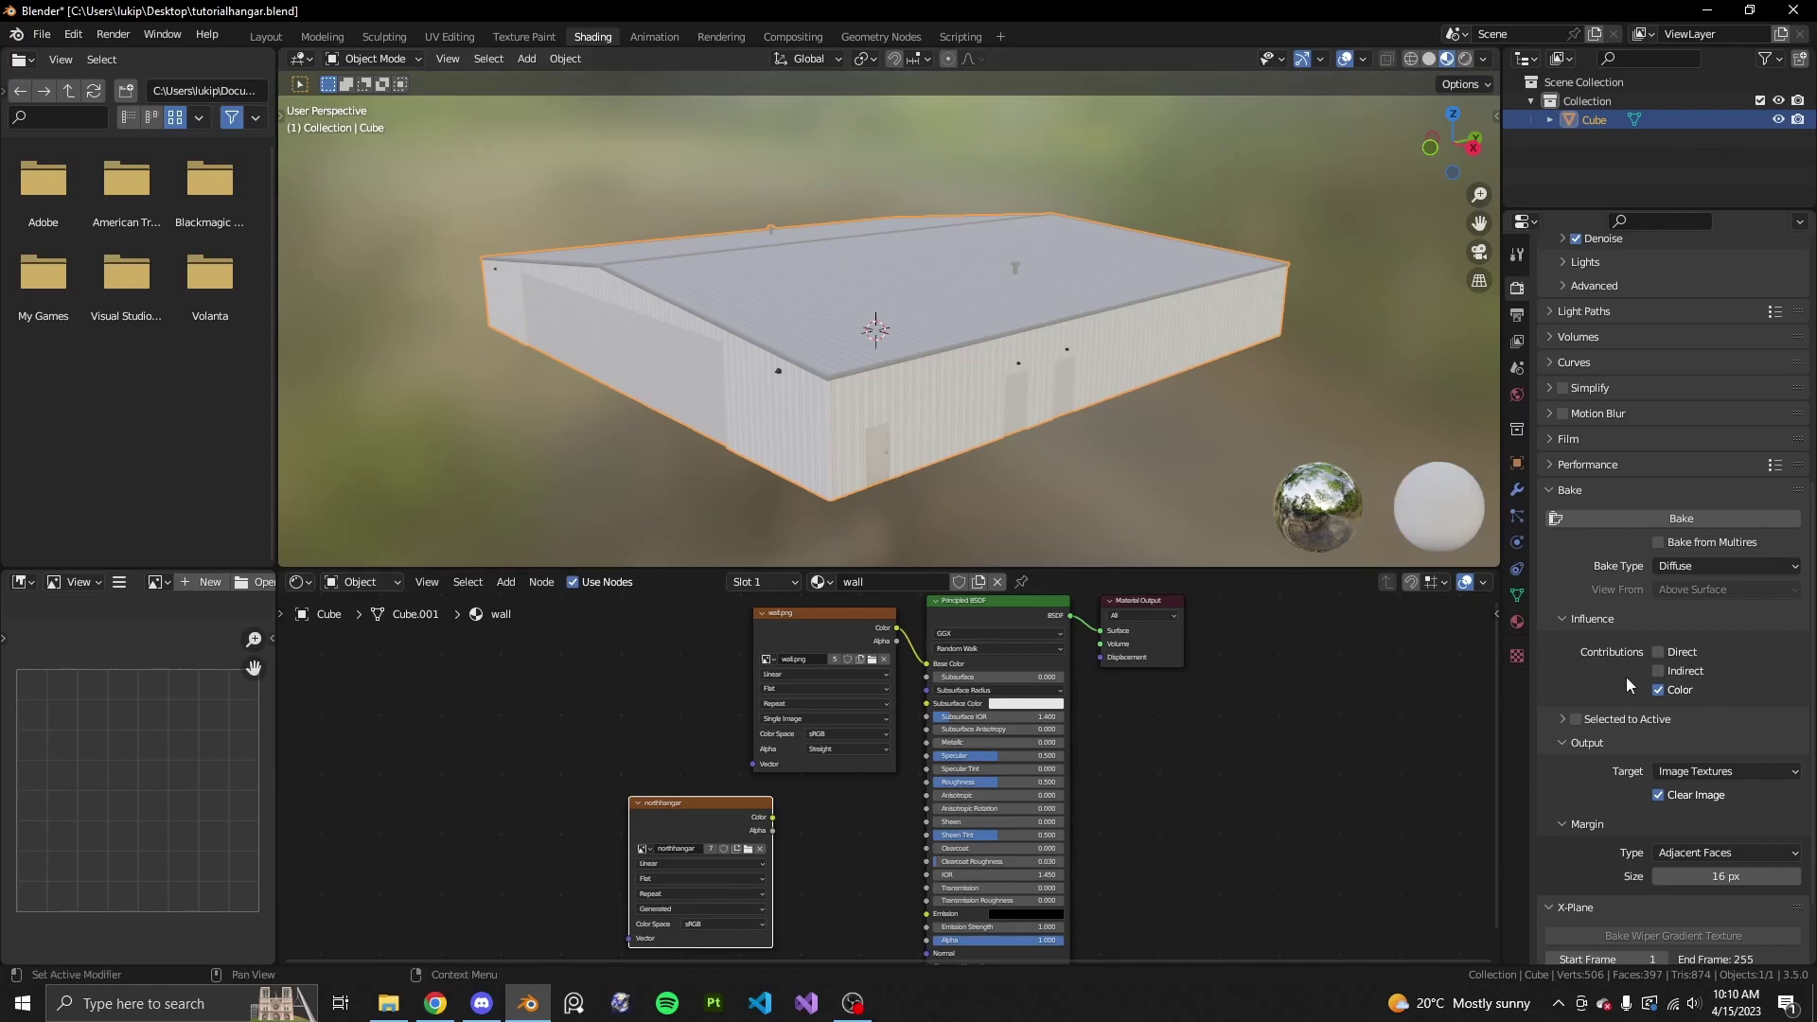
scroll(704, 381, up, 1)
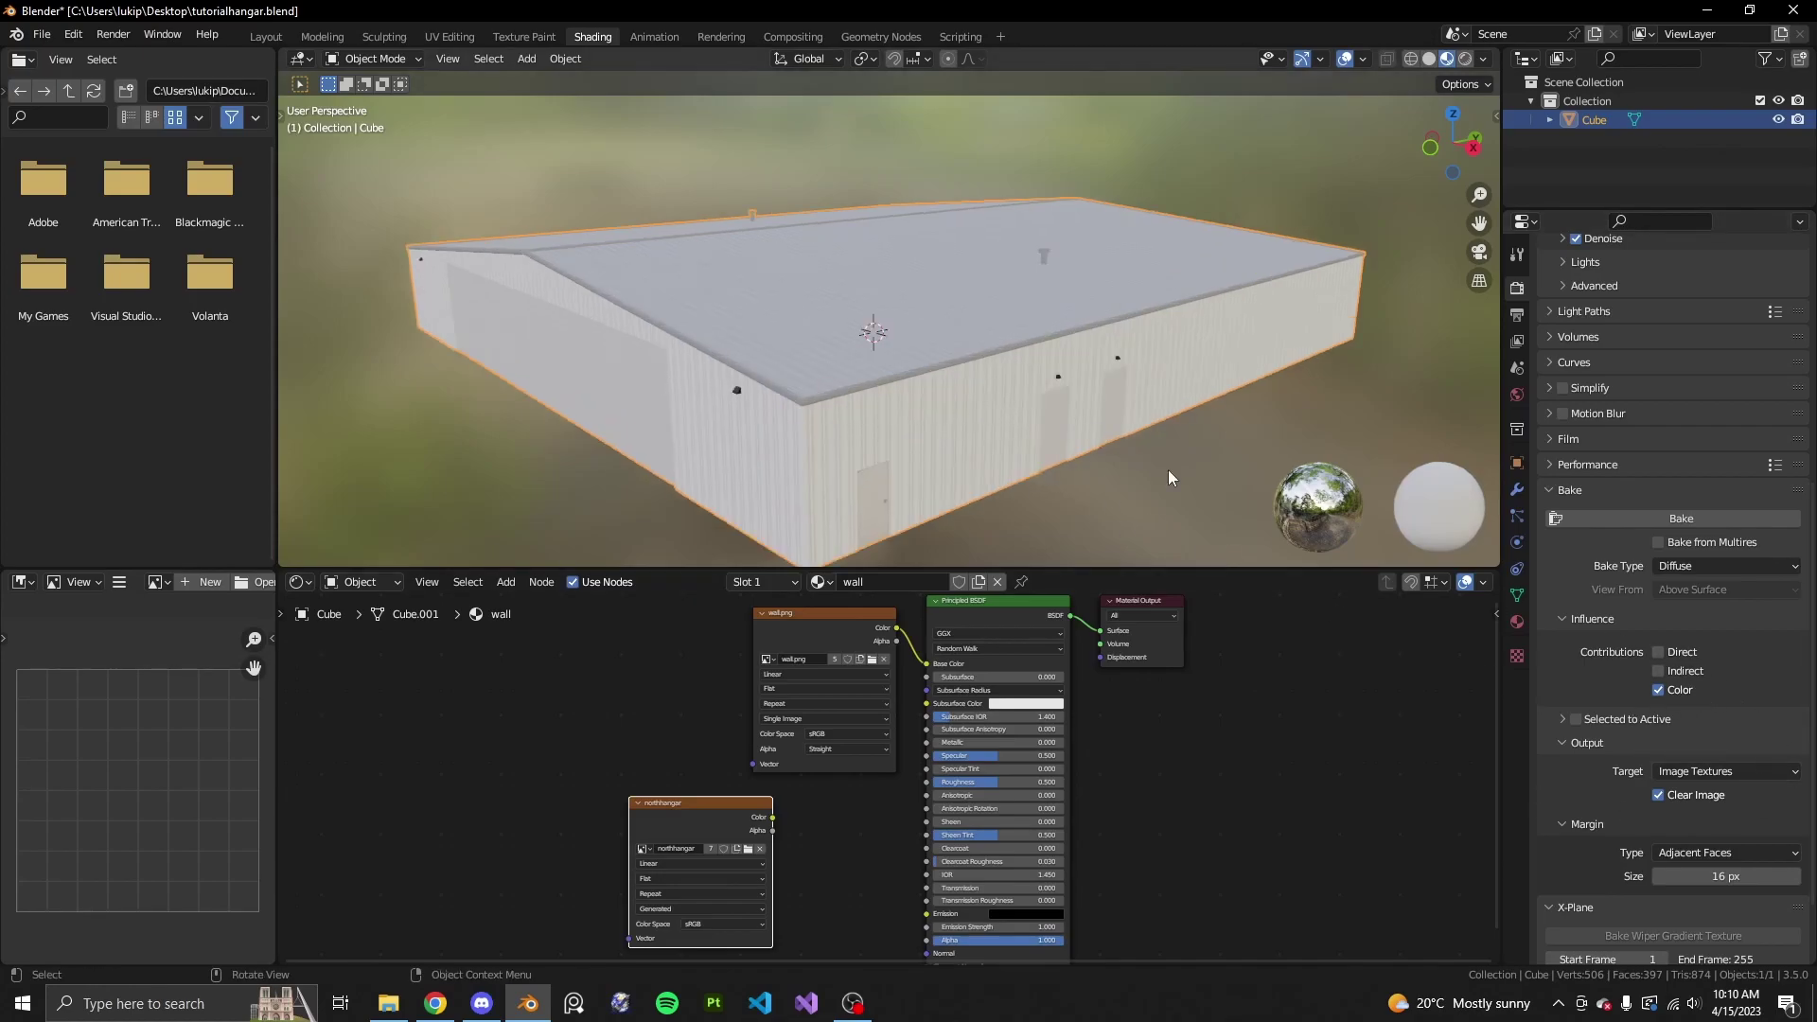
- Set the bake margin size to 4 px
scroll(1694, 757, down, 2)
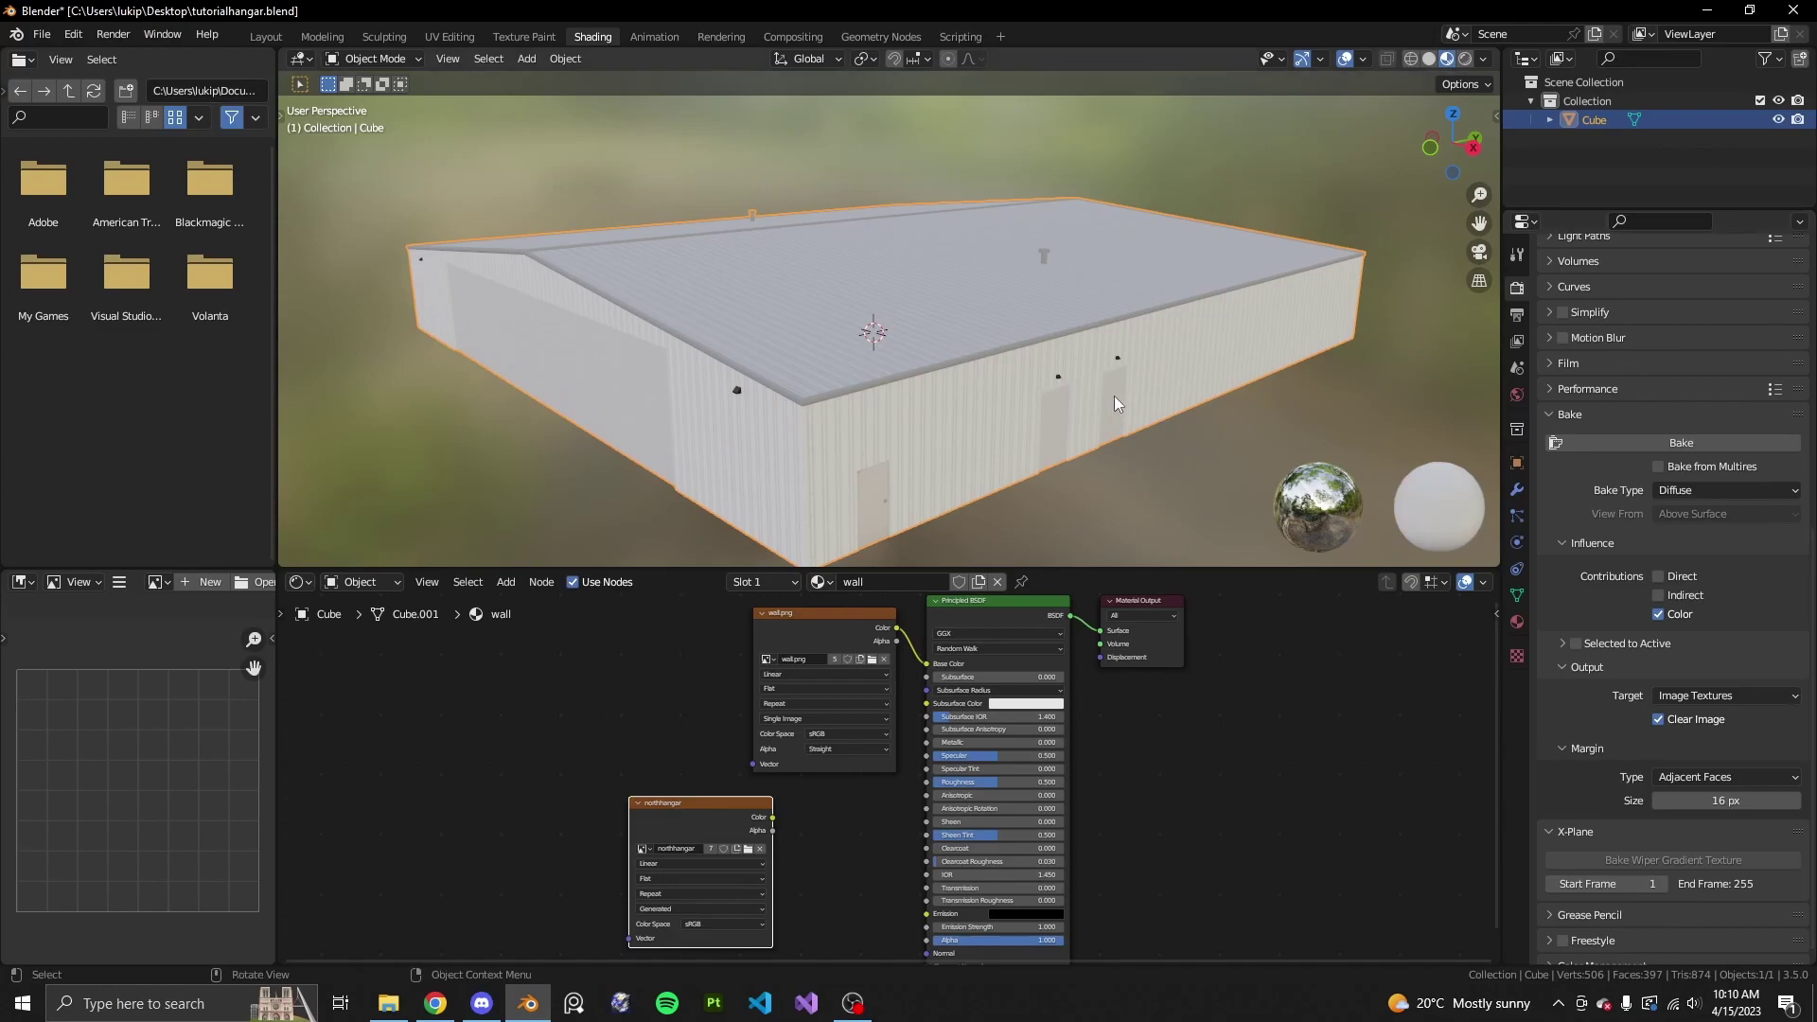
scroll(1155, 483, down, 1)
scroll(1656, 720, down, 1)
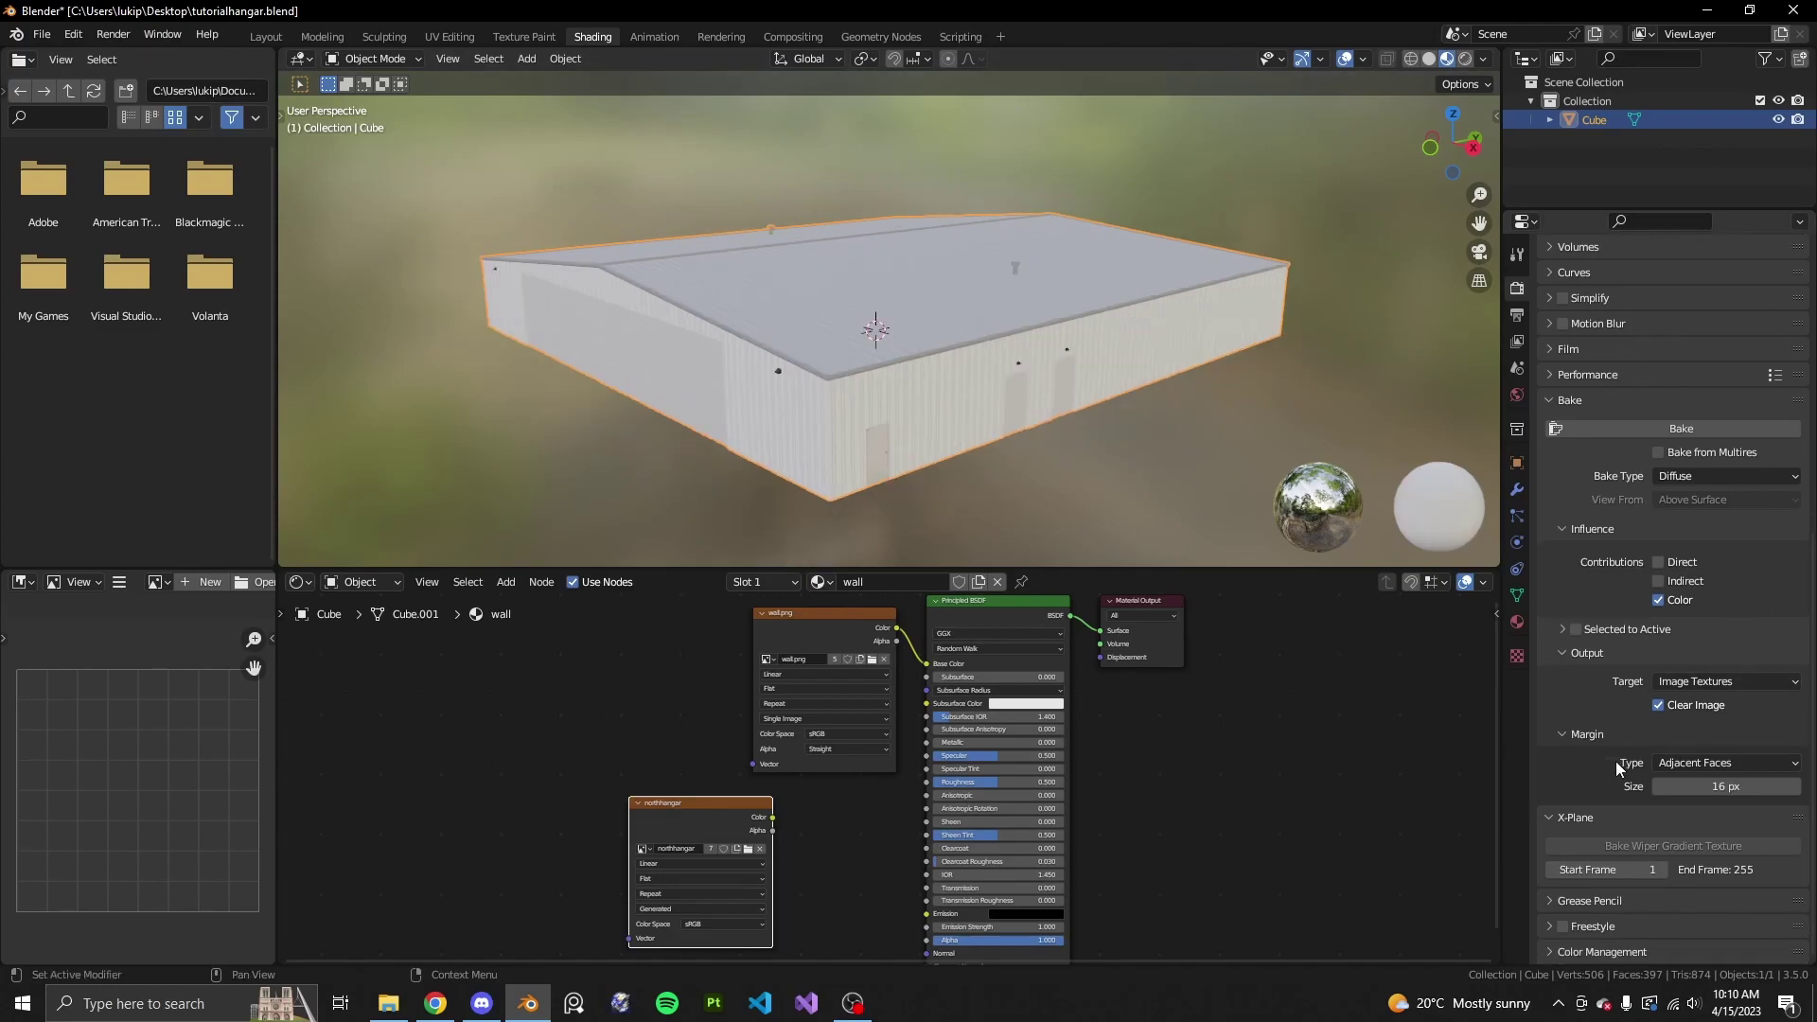
scroll(1616, 761, up, 1)
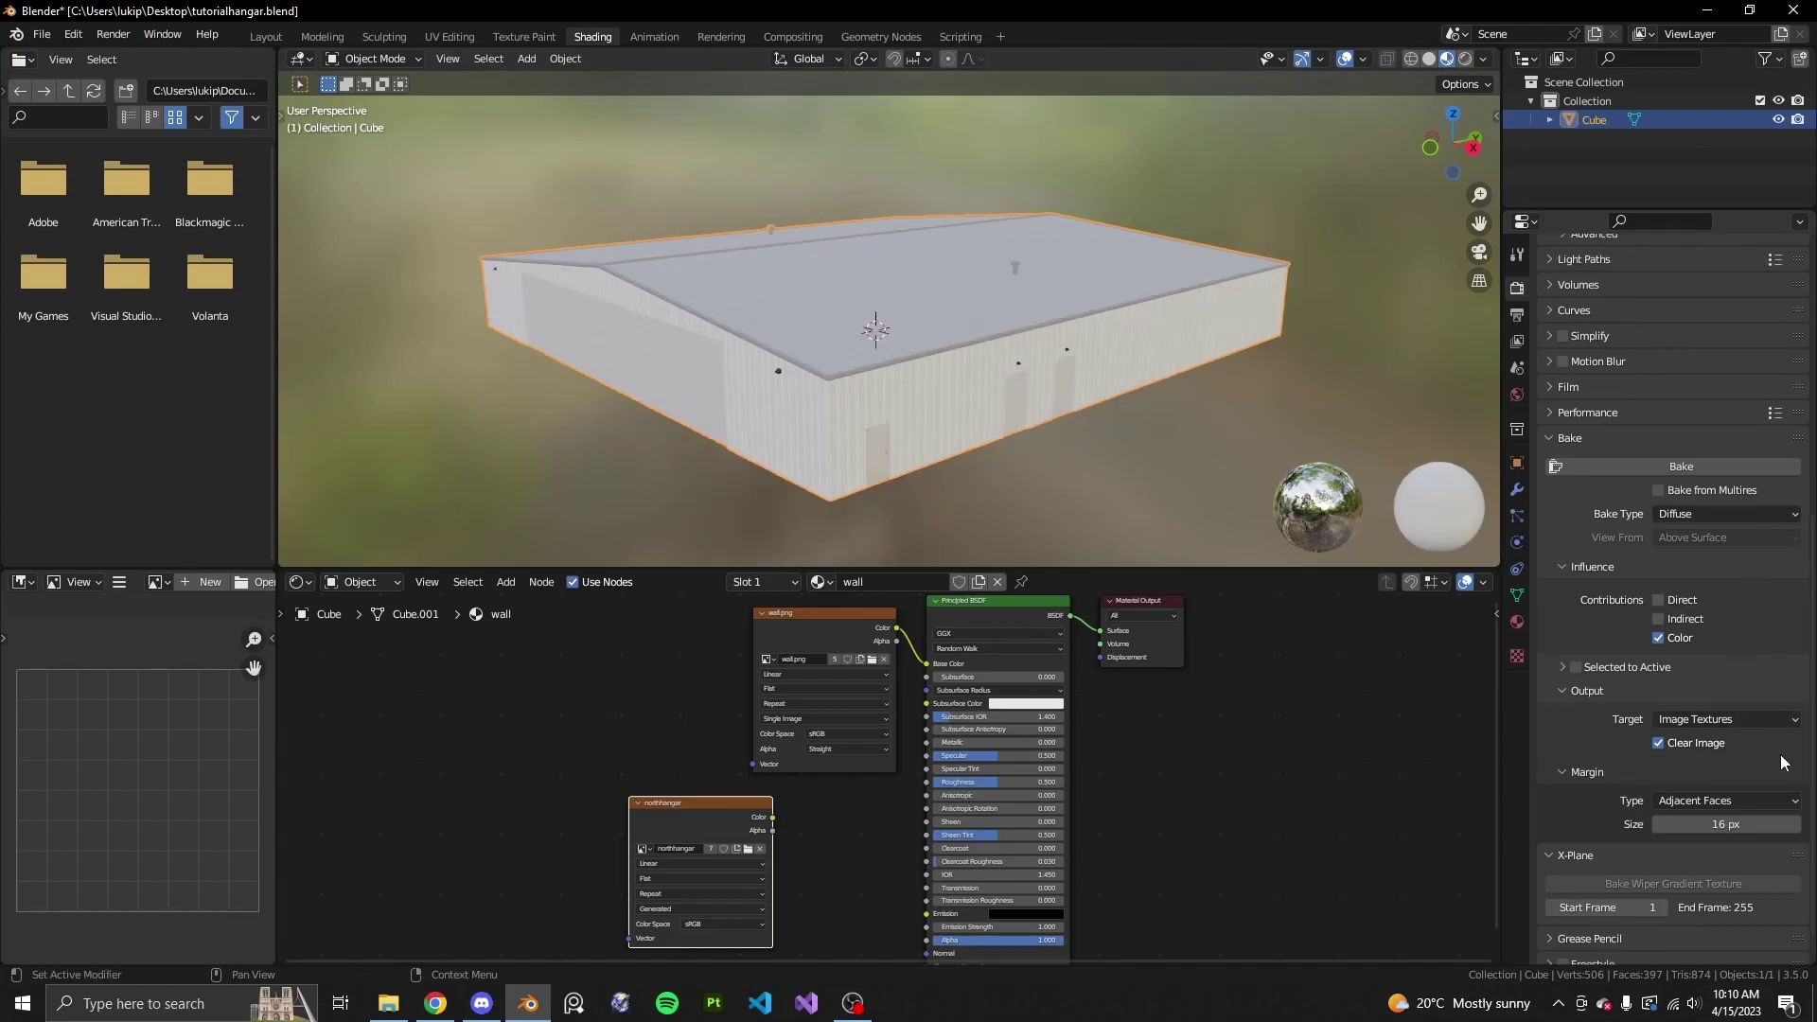
scroll(1571, 780, down, 1)
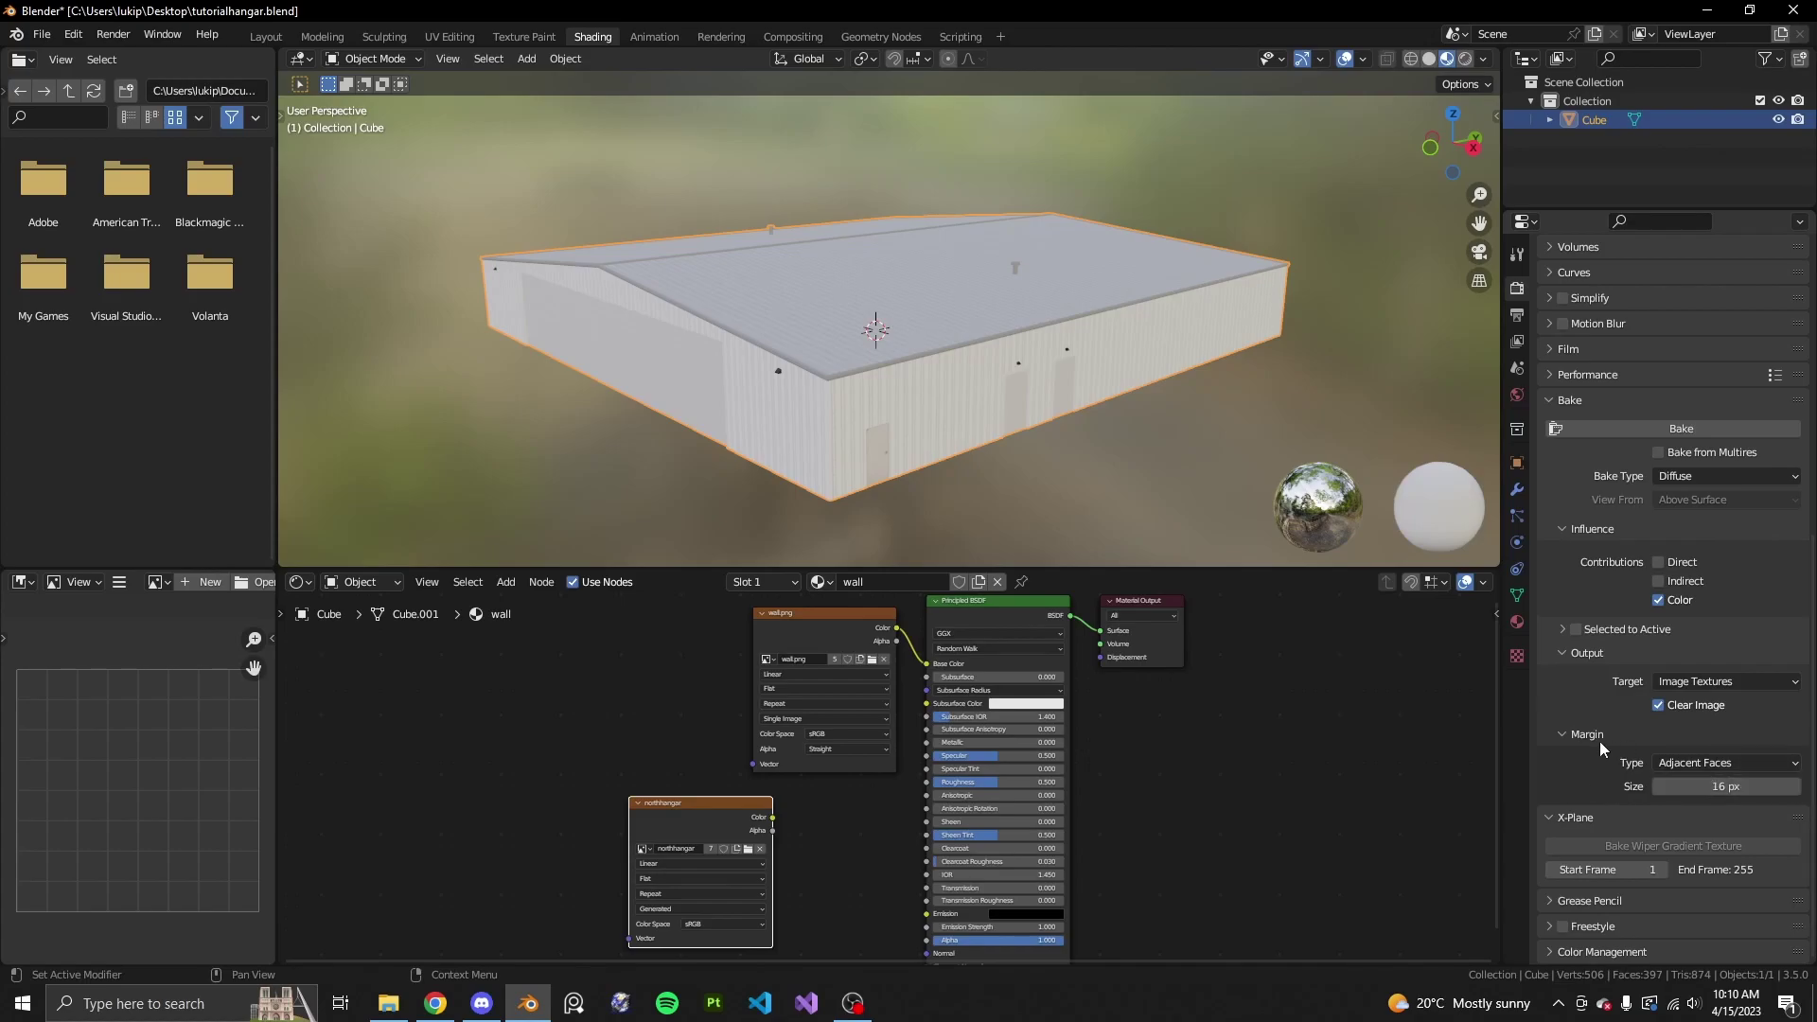
click(1726, 785)
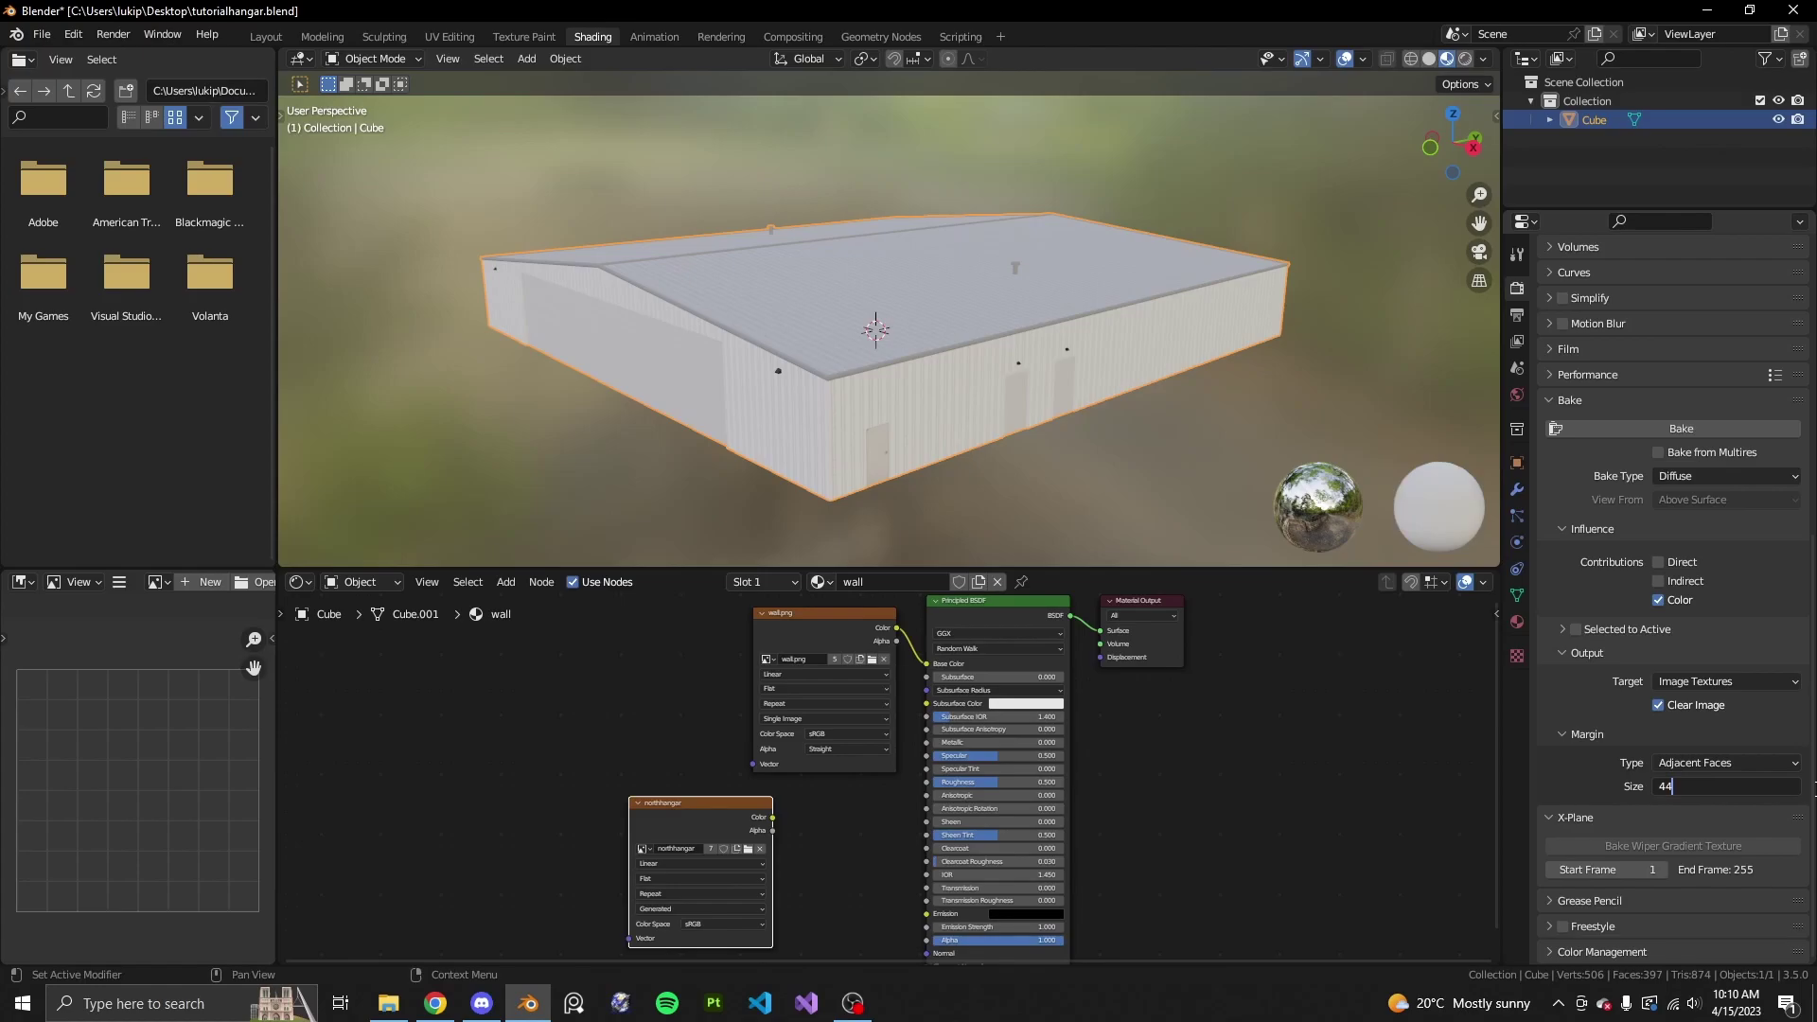
text(44)
key(BackSpace)
key(Return)
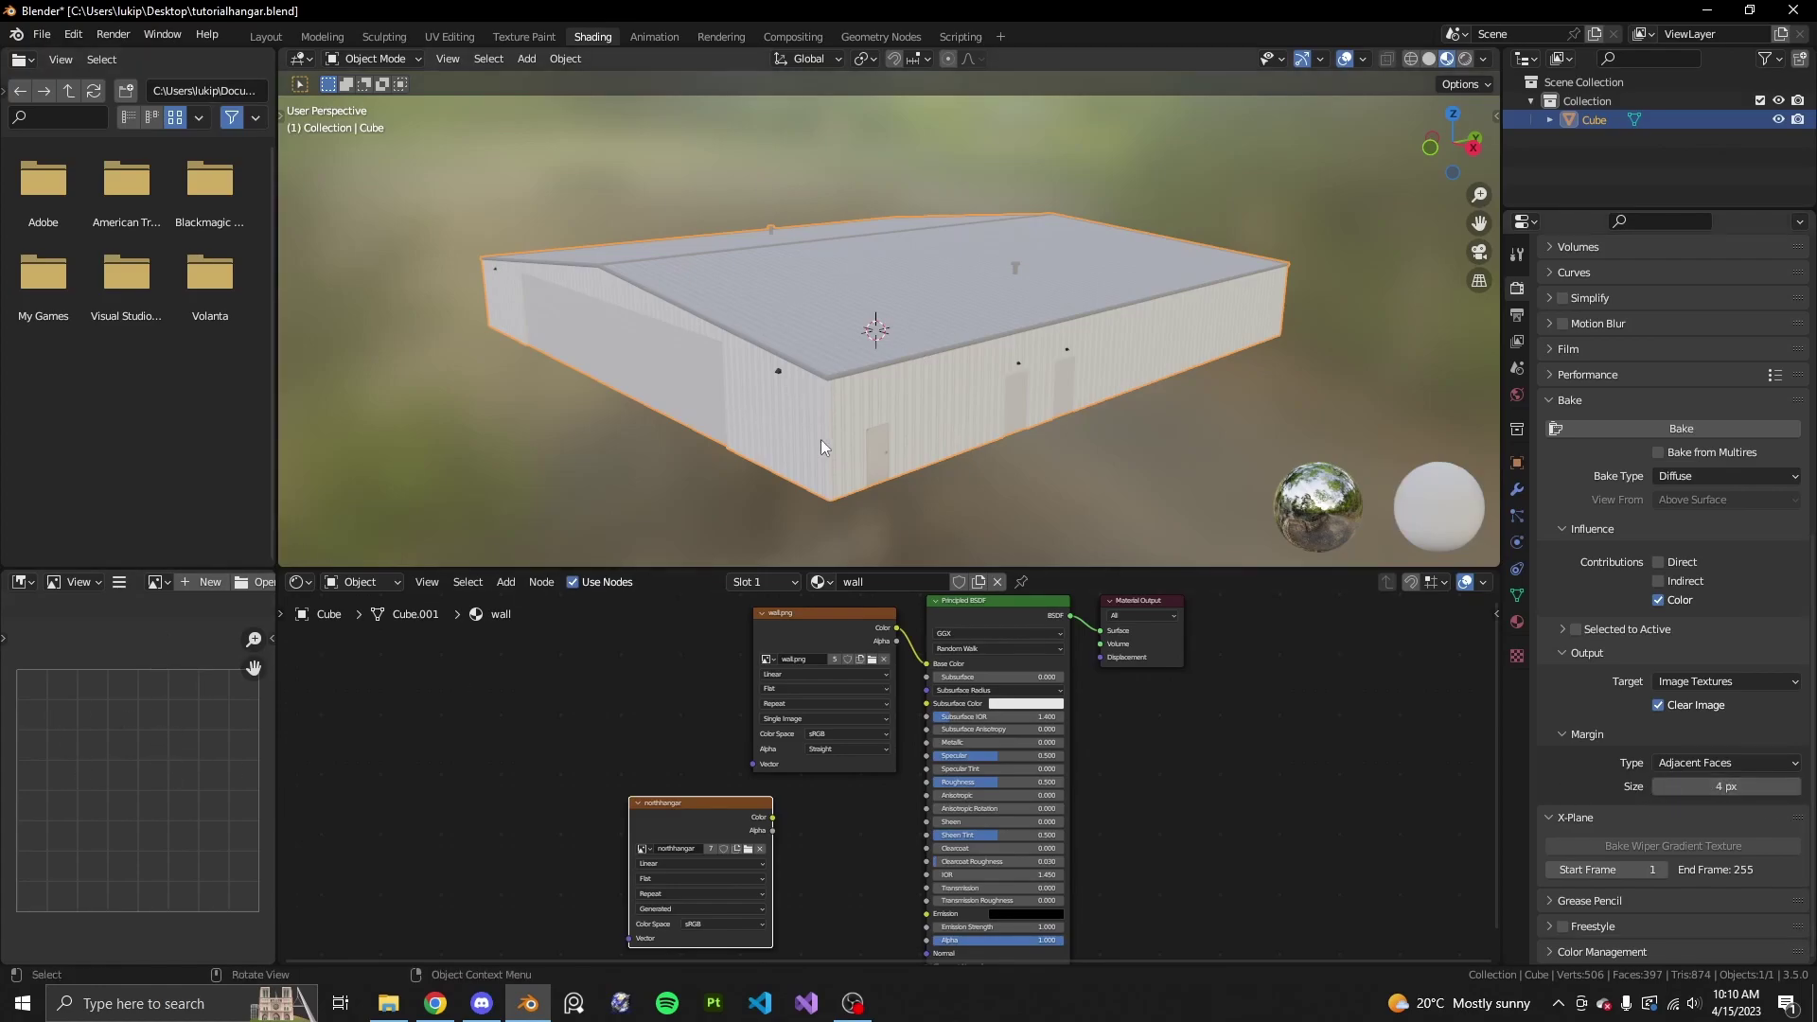
- Go through the hangar's material slots again to check each northhangar image node, ending on the wall material
key(Tab)
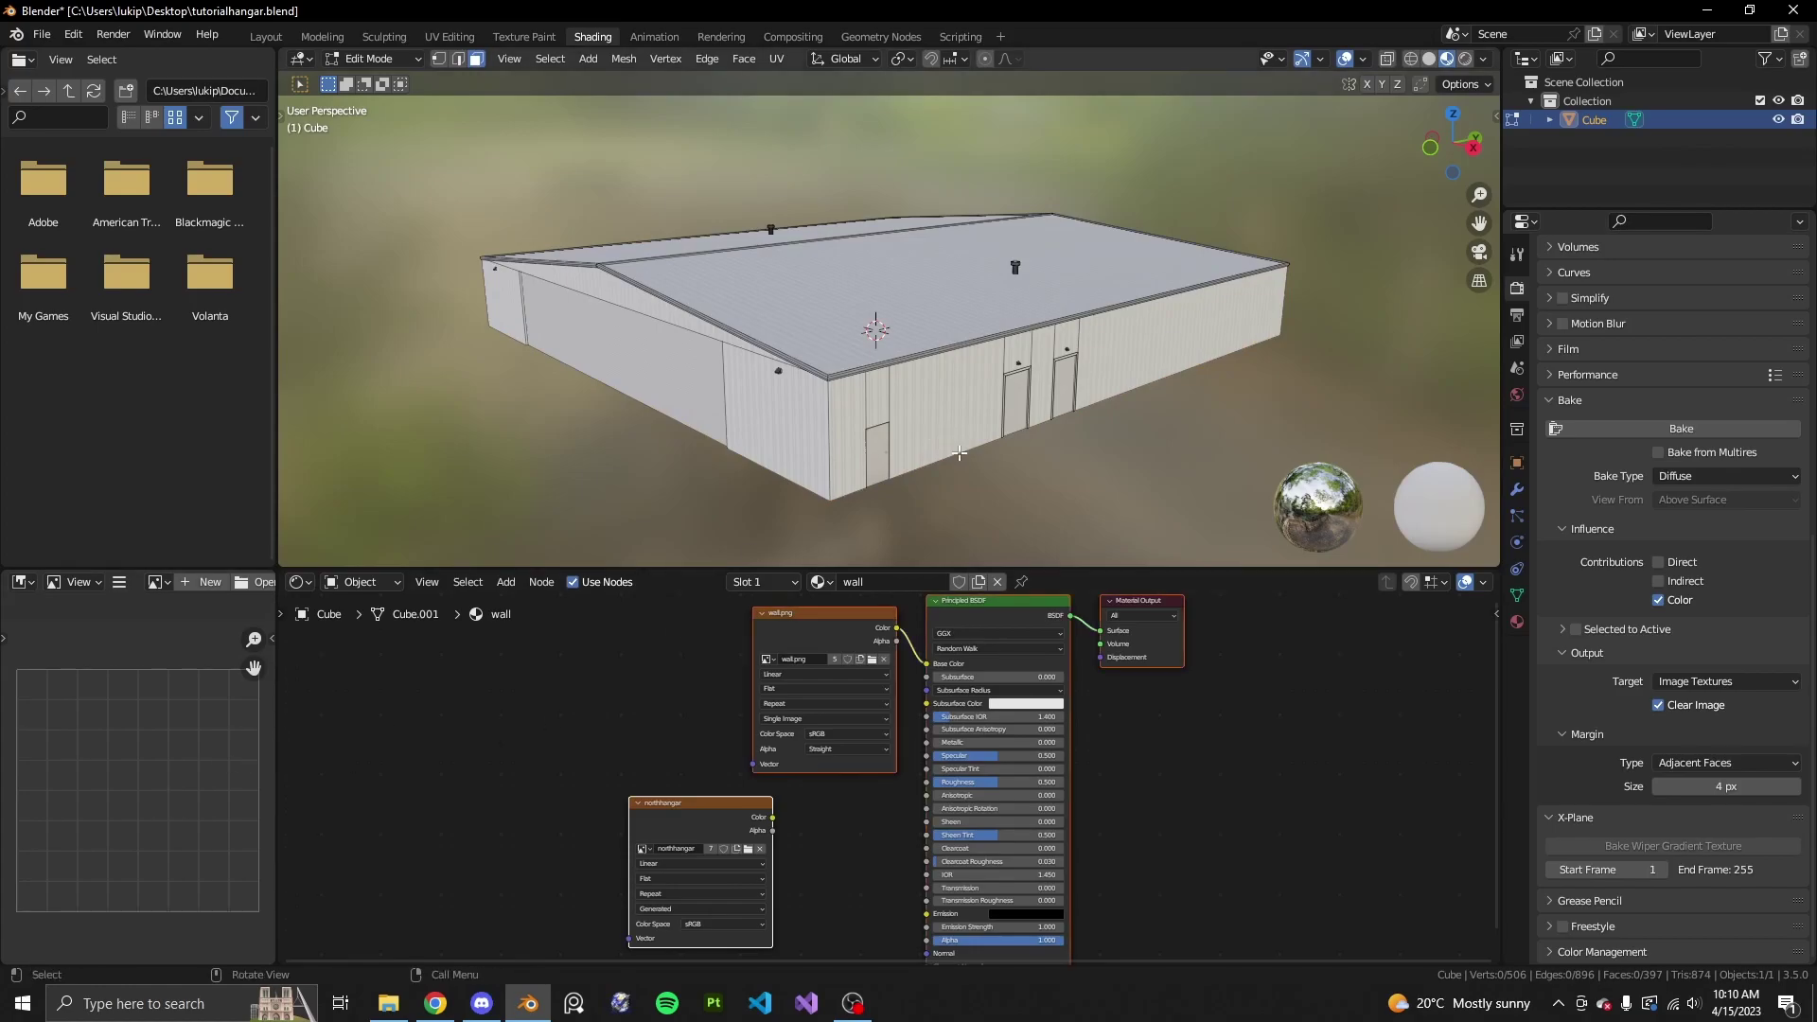
key(Tab)
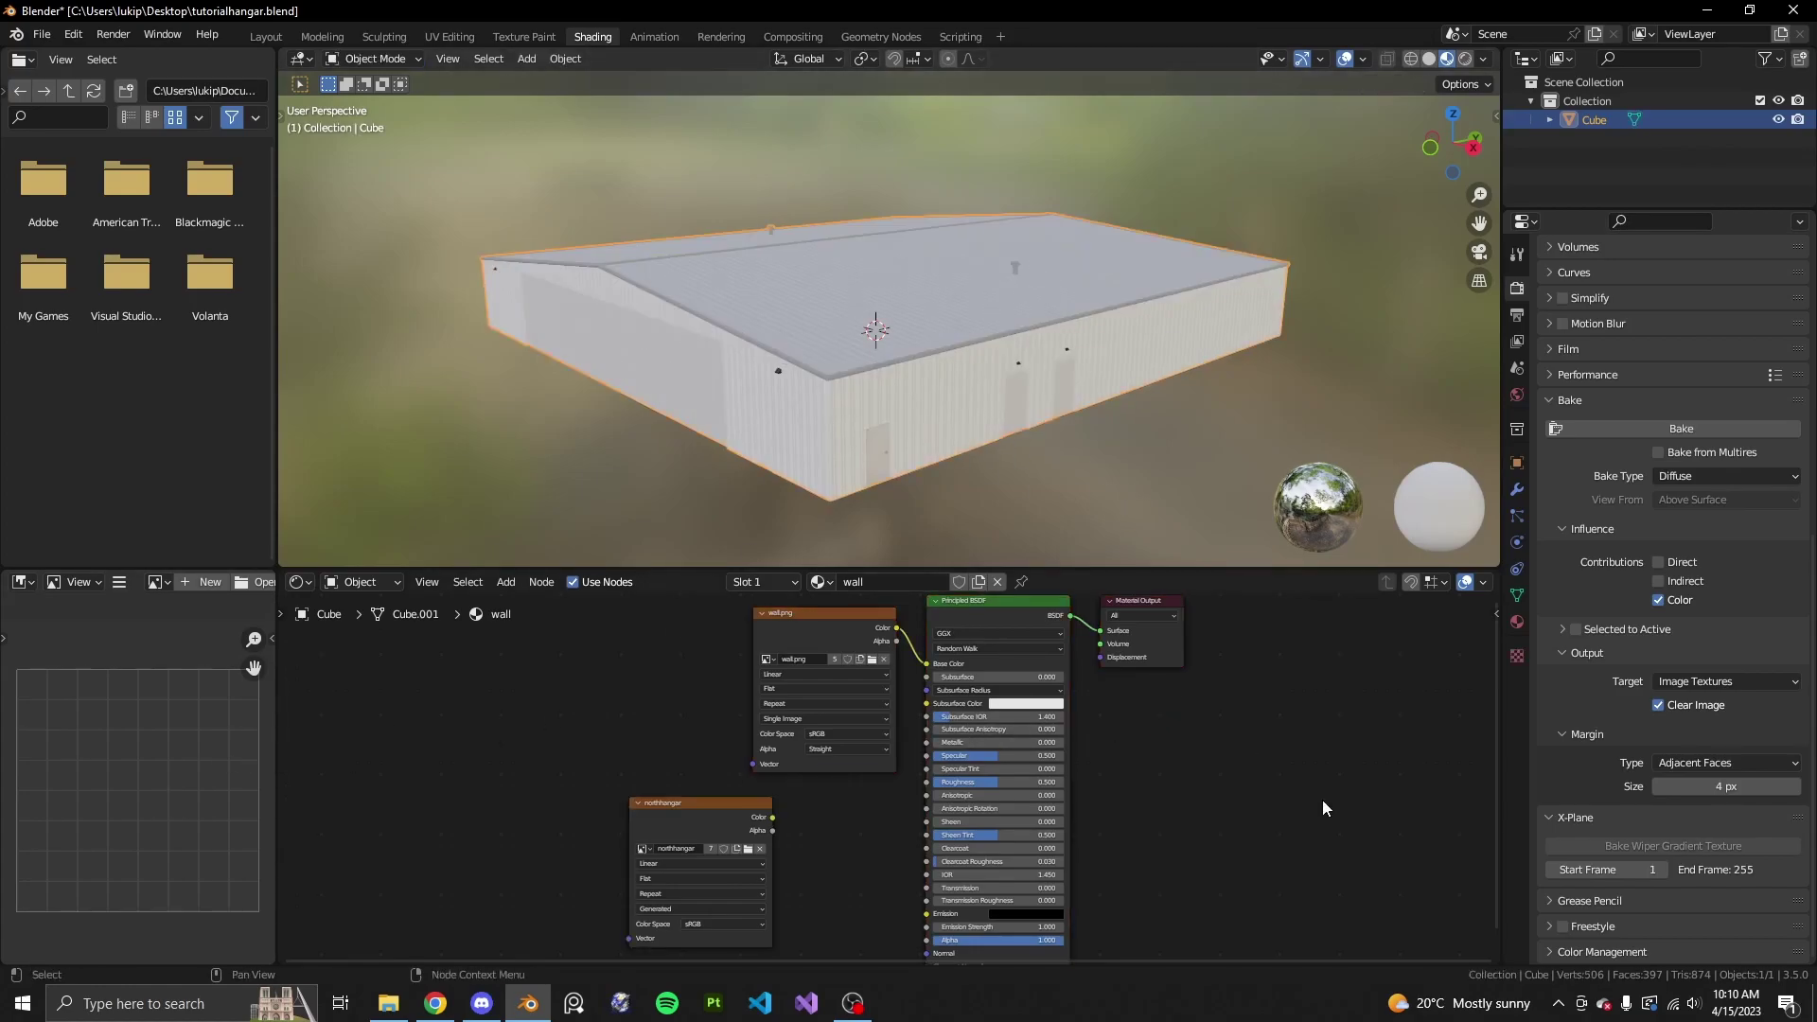
click(1517, 622)
scroll(1613, 375, up, 3)
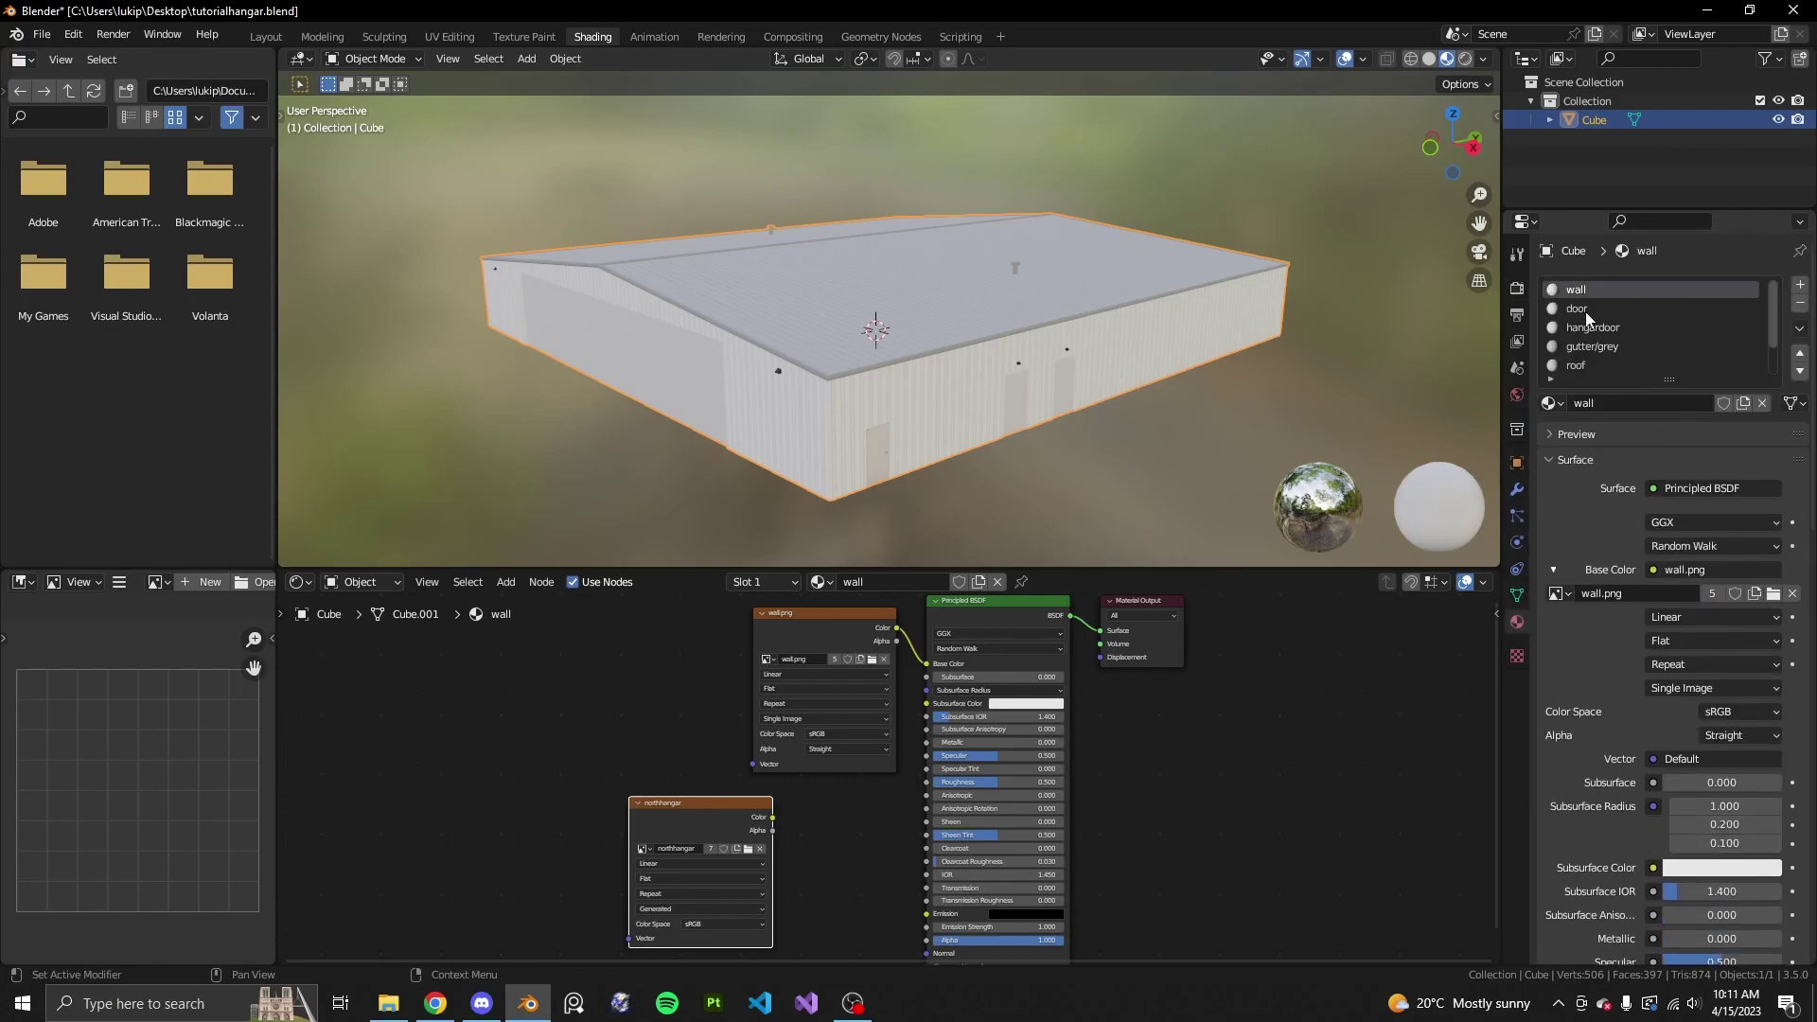
click(1586, 328)
click(1584, 347)
click(1584, 362)
scroll(1585, 359, down, 2)
click(1582, 347)
click(1583, 365)
scroll(1583, 363, up, 2)
click(1598, 295)
- Bake the hangar's diffuse colour into the northhangar image
click(1517, 288)
scroll(1648, 783, down, 10)
scroll(1707, 657, down, 1)
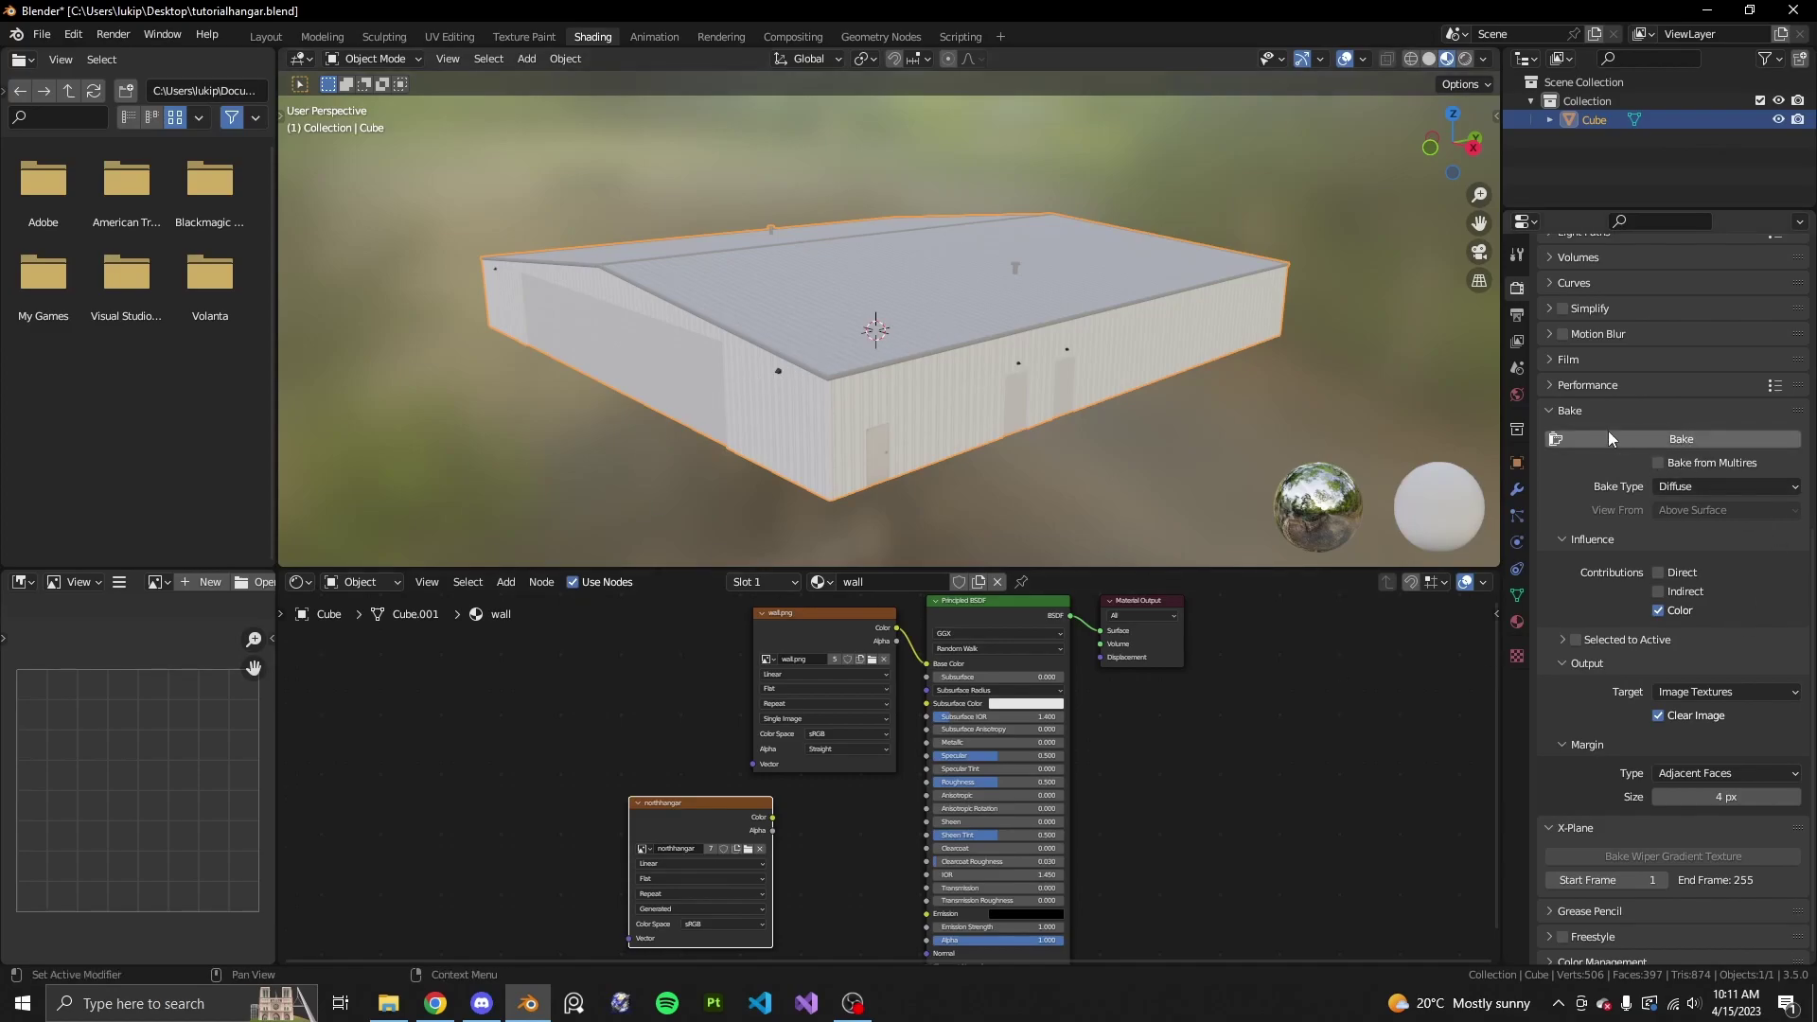
click(1669, 437)
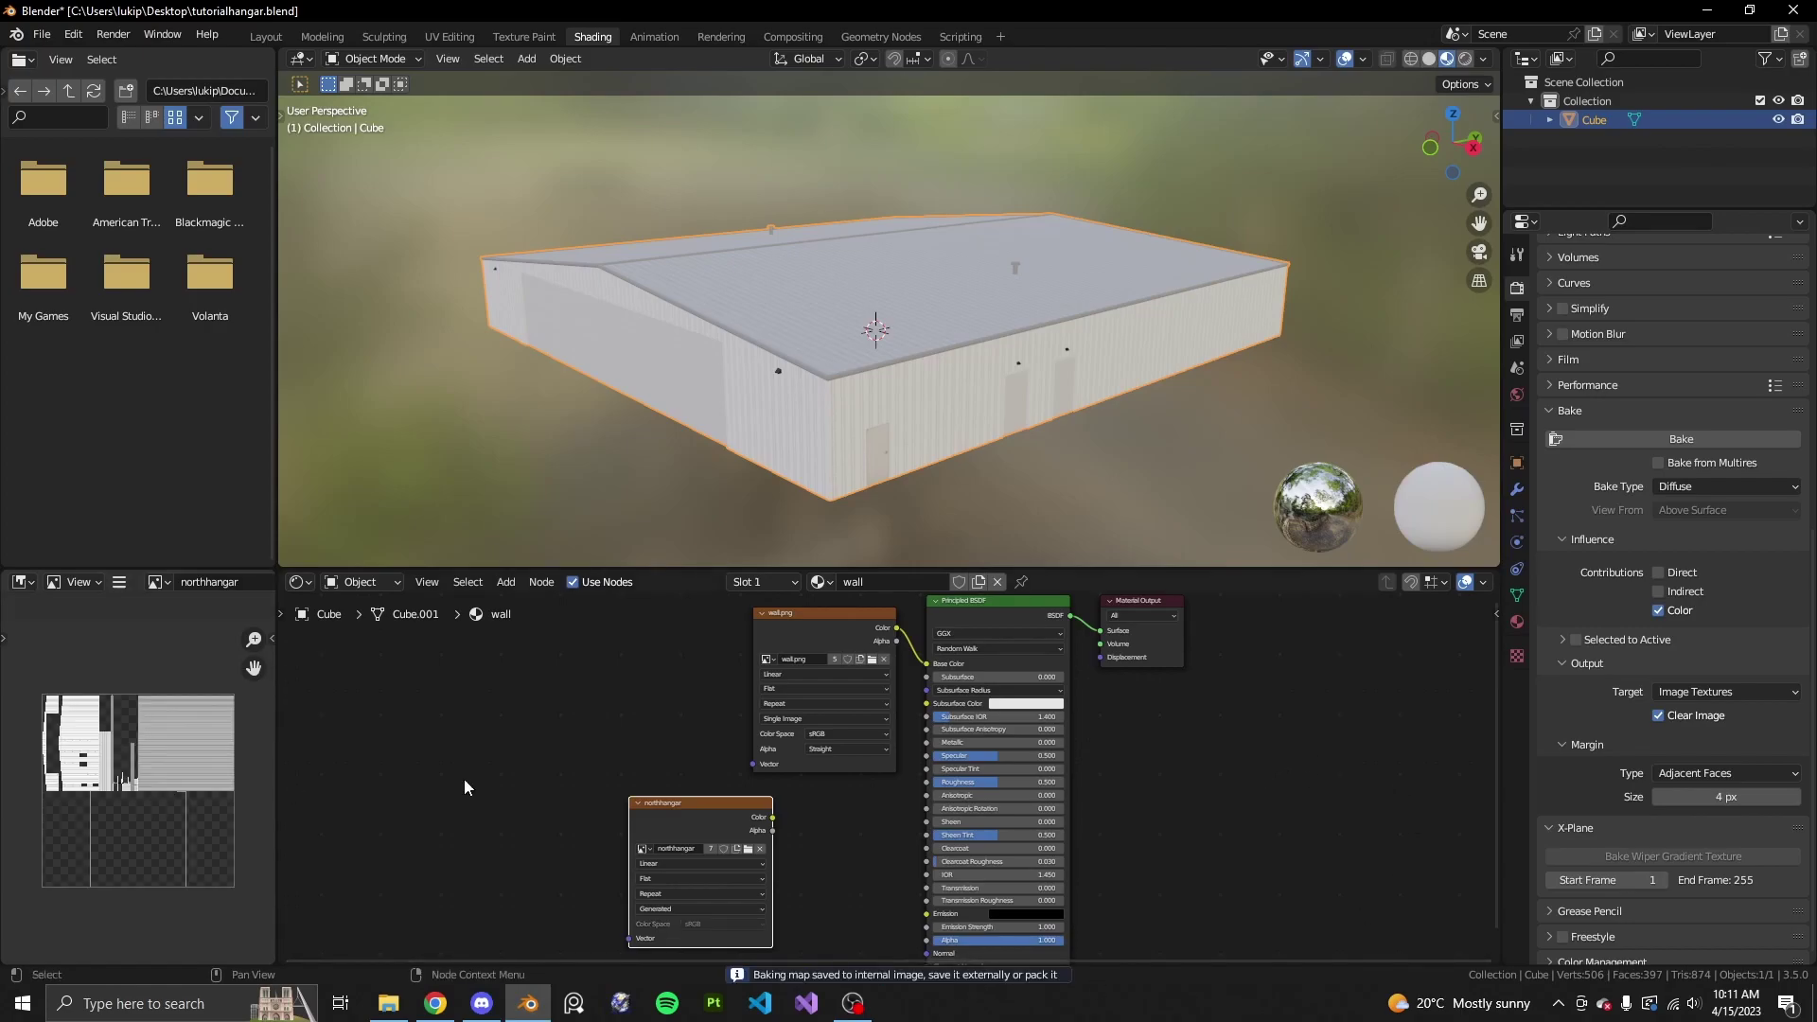
- Widen the image editor and examine the baked northhangar texture up close
drag(276, 588, 481, 588)
scroll(258, 792, up, 3)
scroll(259, 789, down, 3)
middle_drag(170, 770, 210, 798)
scroll(313, 770, up, 7)
scroll(324, 758, down, 3)
scroll(223, 684, up, 4)
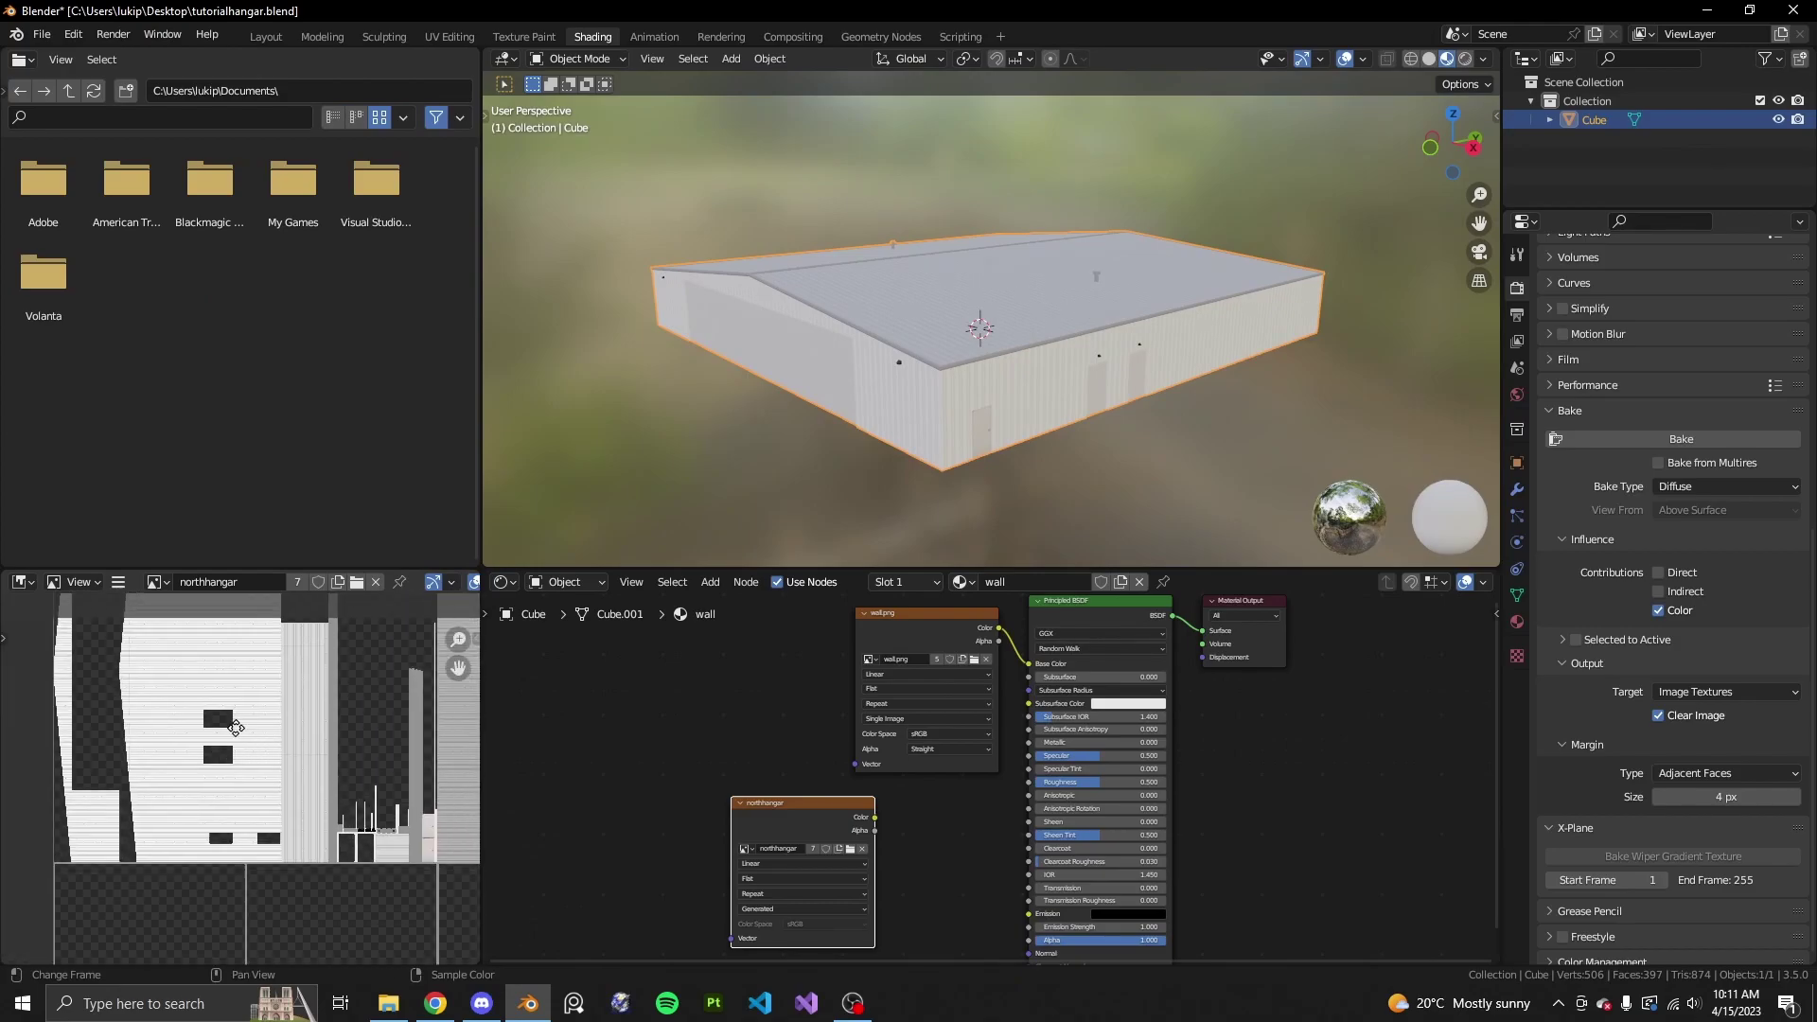
- Select all faces of the hangar and show the northhangar image in the UV Editing workspace
key(Tab)
click(886, 397)
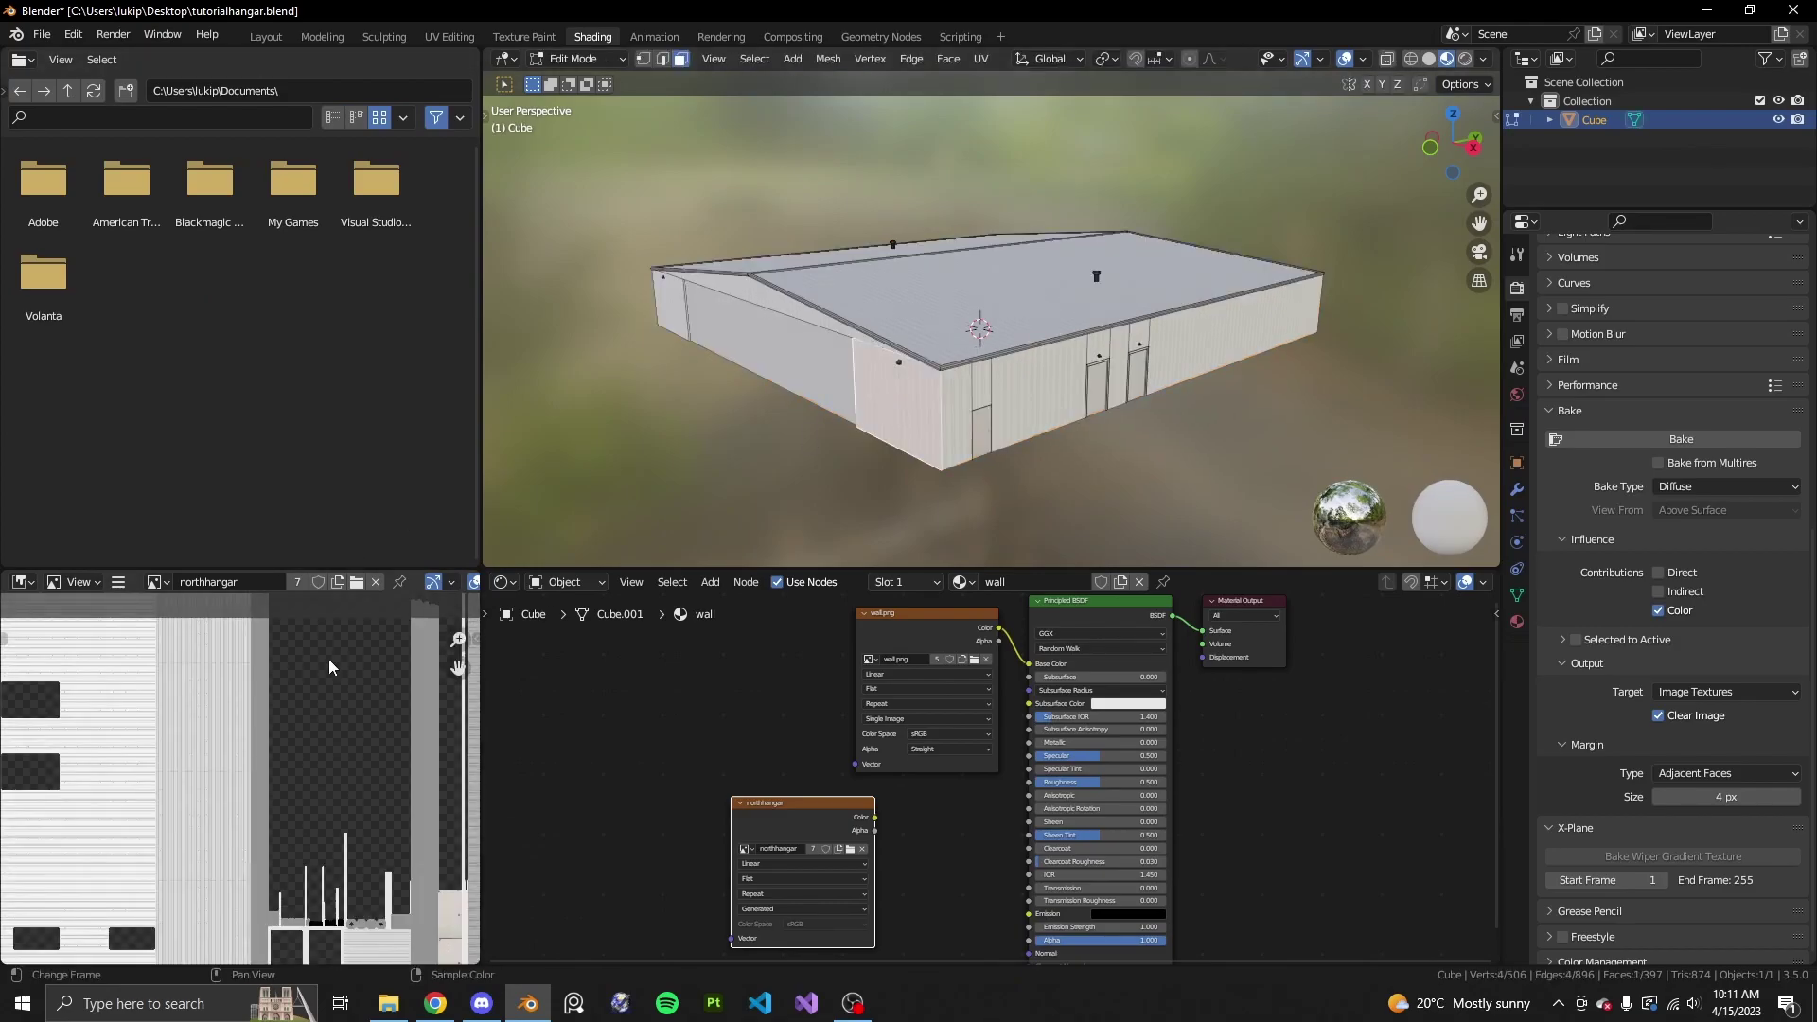
scroll(237, 757, down, 4)
key(alt+a)
key(a)
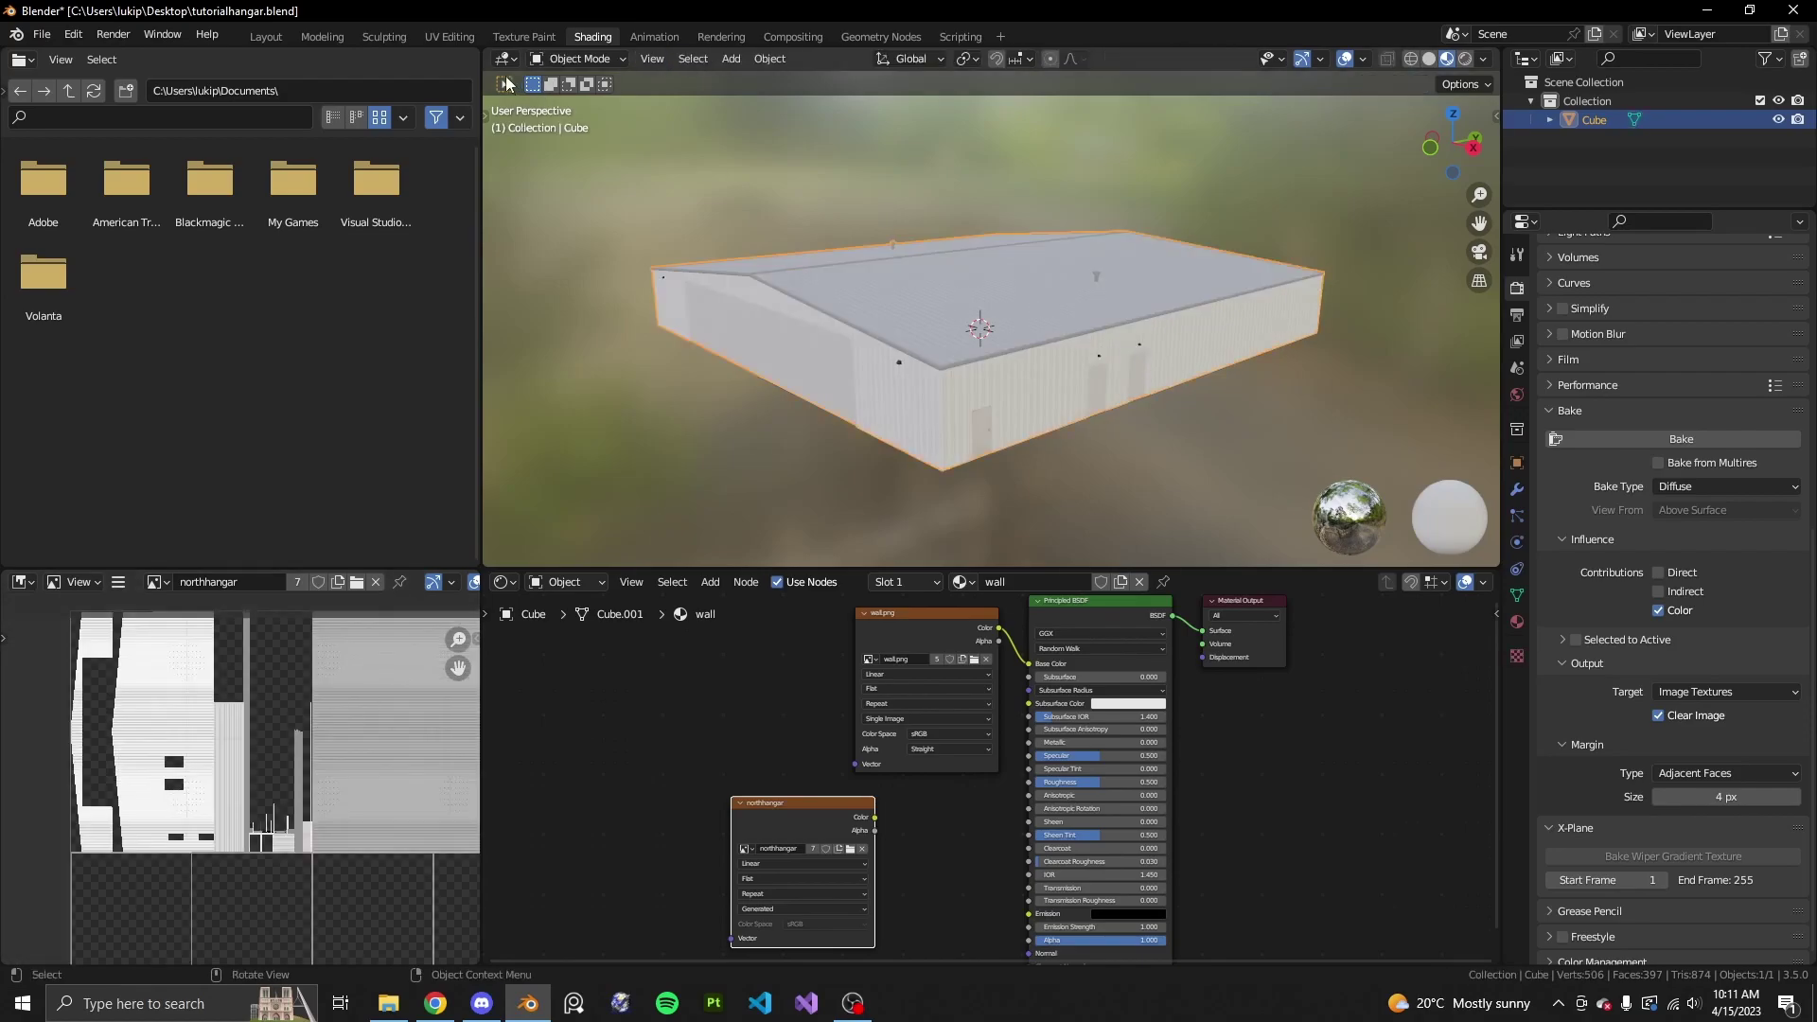
click(450, 36)
click(511, 60)
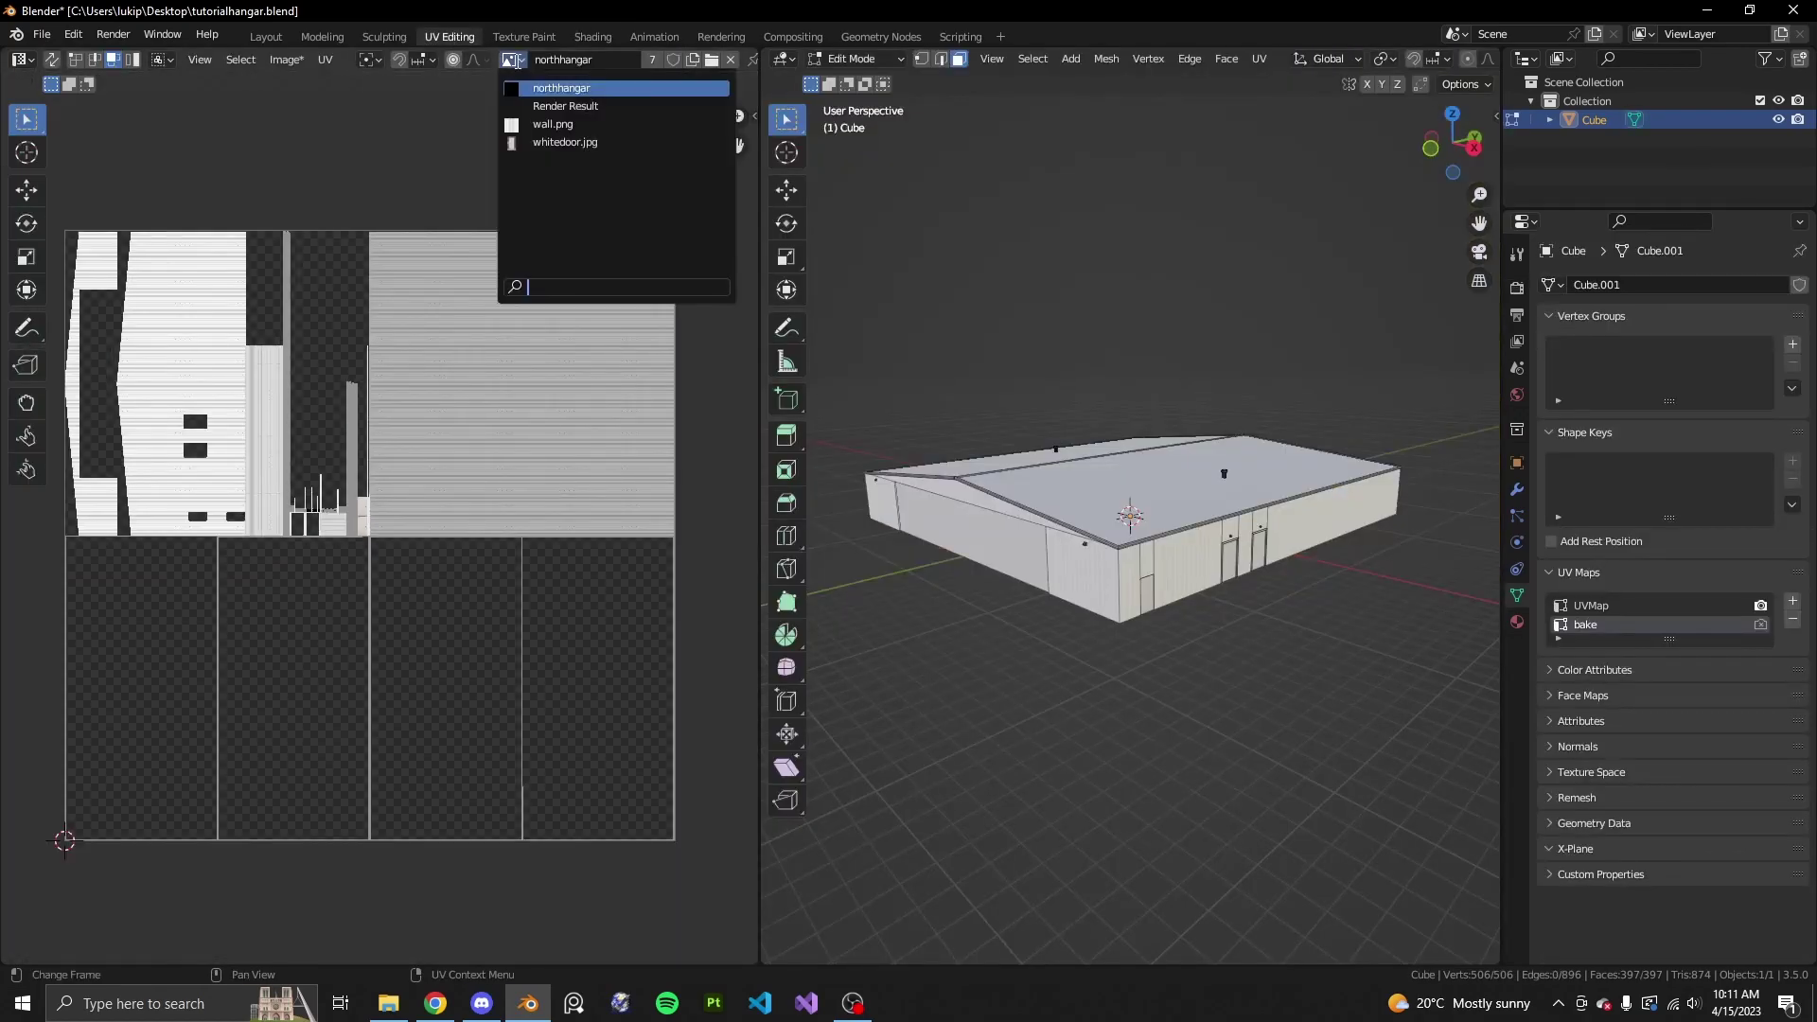
click(511, 59)
click(512, 60)
click(531, 87)
- Select the two large roof faces one after the other and check their areas in the baked texture
scroll(1277, 559, up, 5)
key(Tab)
key(Tab)
click(1316, 714)
scroll(1311, 689, down, 5)
click(1183, 492)
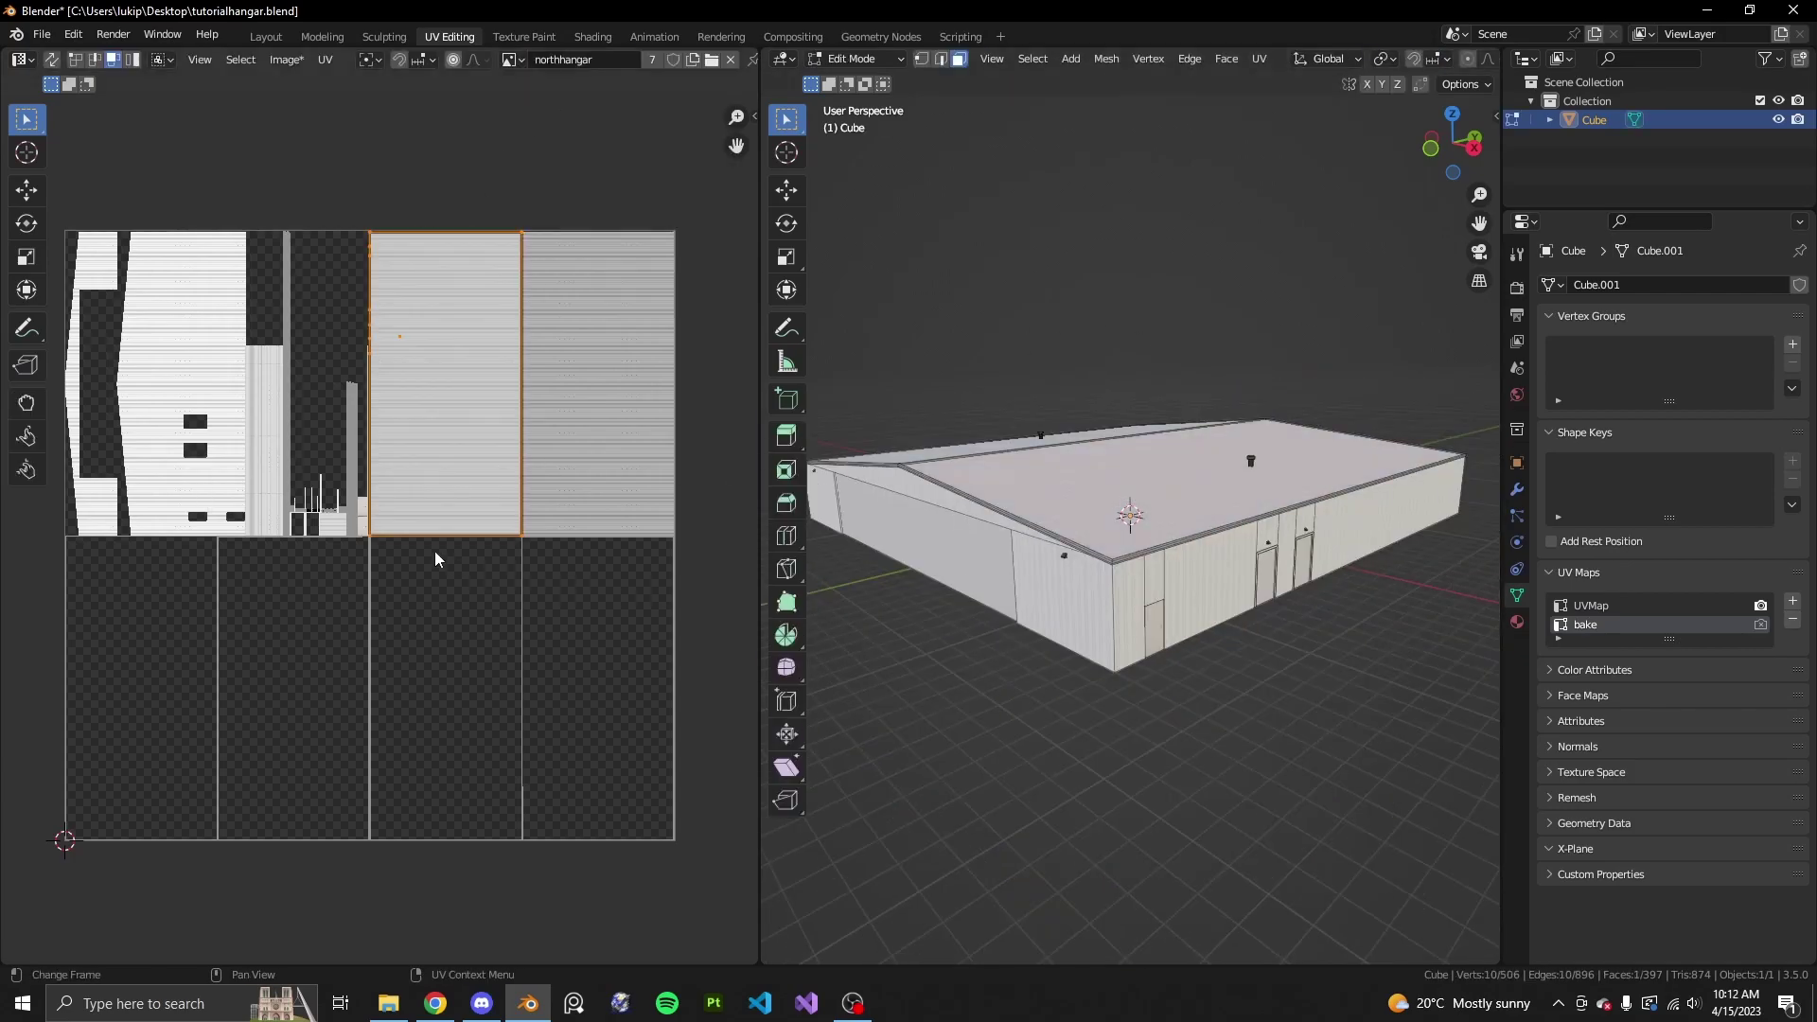
scroll(473, 544, up, 2)
middle_drag(1032, 549, 1046, 595)
middle_drag(499, 450, 487, 545)
middle_drag(1175, 539, 1205, 539)
click(1126, 530)
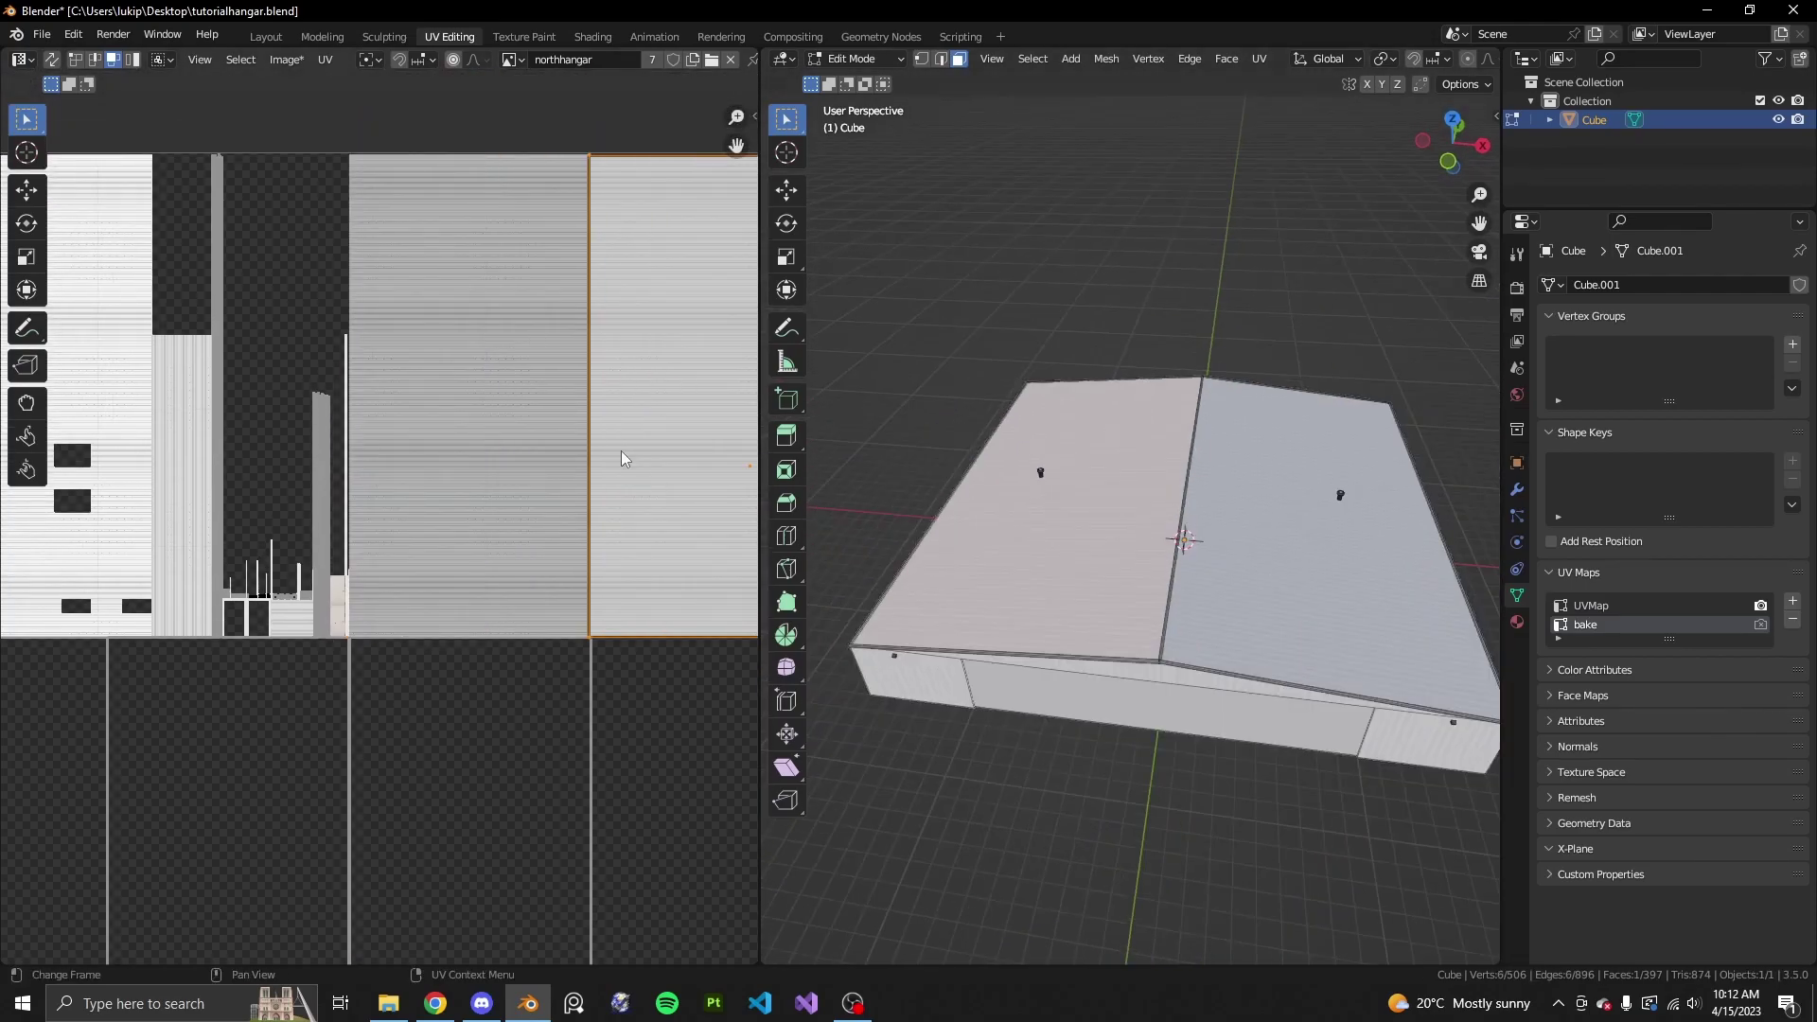
- Select individual hangar faces up to the wall section beside the hangar door and compare them with the baked texture
scroll(625, 445, down, 2)
middle_drag(587, 404, 523, 406)
scroll(568, 364, up, 4)
scroll(606, 336, down, 1)
middle_drag(748, 279, 653, 321)
middle_drag(1041, 557, 1168, 506)
click(1183, 559)
click(1135, 582)
scroll(650, 536, down, 3)
scroll(407, 509, up, 4)
middle_drag(346, 505, 558, 525)
click(1310, 603)
scroll(422, 539, down, 4)
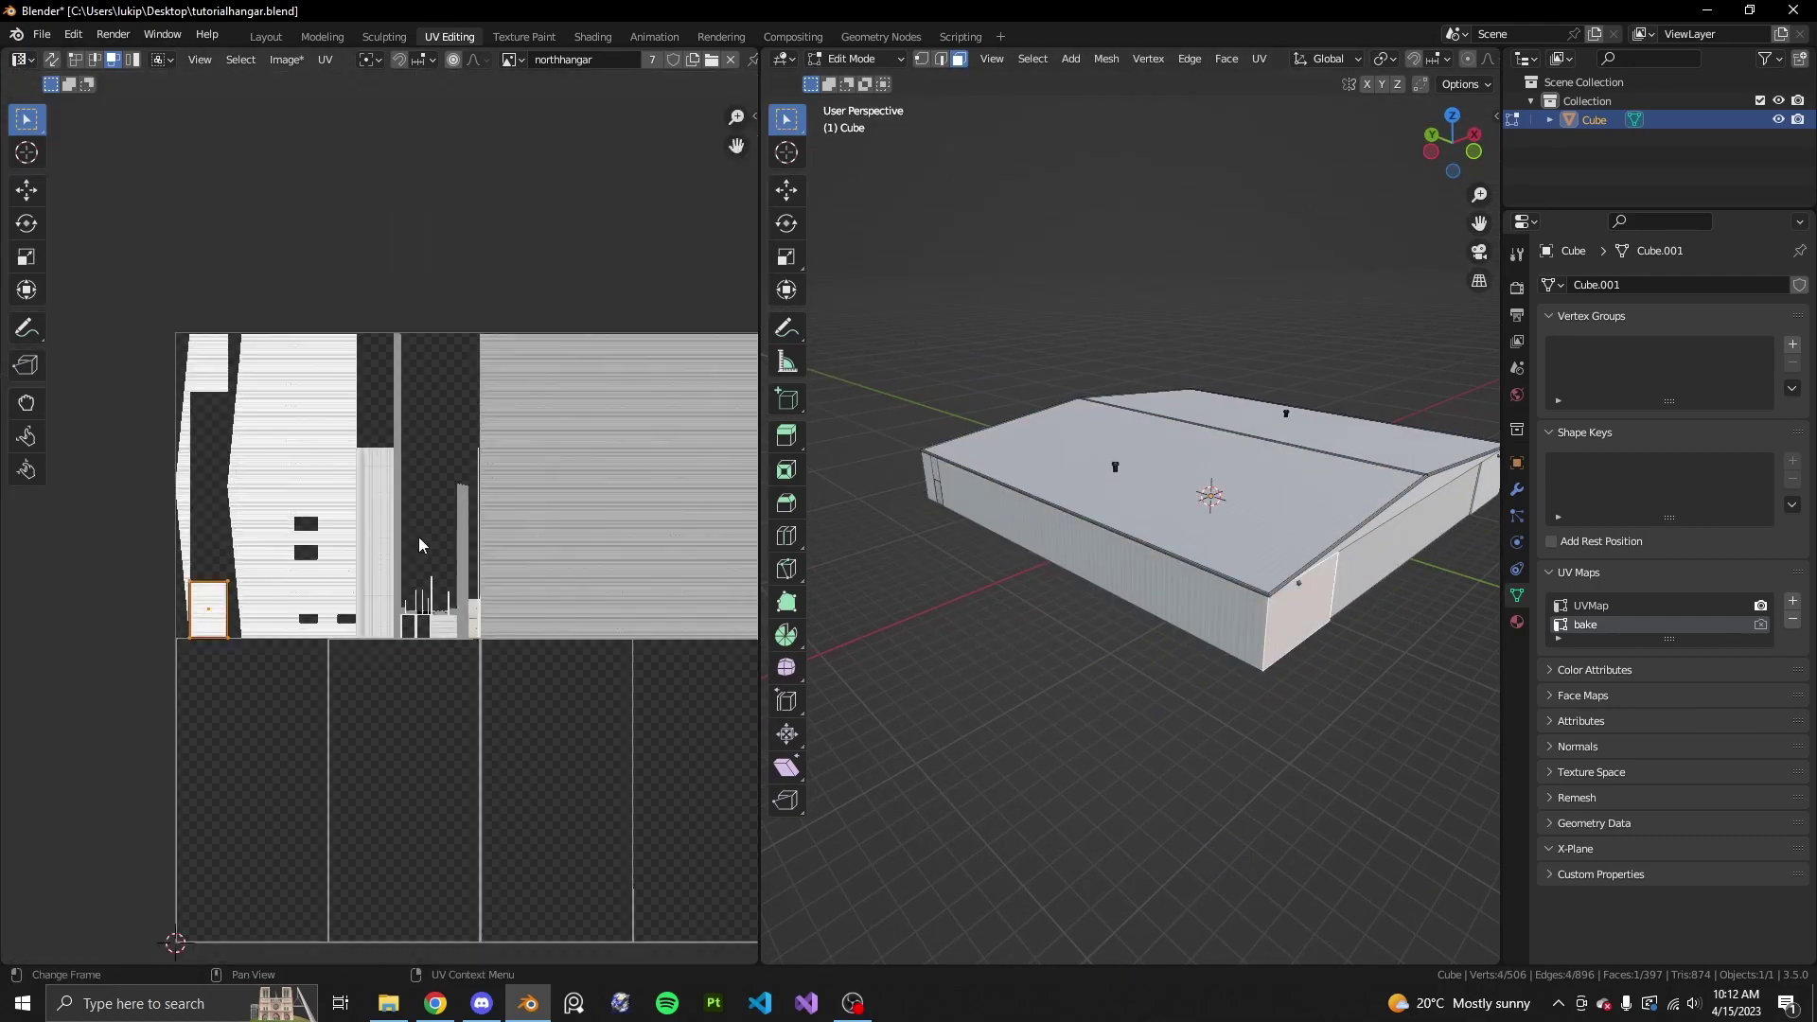
- Select the long side wall section beyond the two framed doors and check its area in the baked texture
middle_drag(1455, 555, 1349, 615)
click(1348, 620)
scroll(1318, 640, up, 4)
scroll(1117, 576, down, 5)
middle_drag(1174, 520, 1089, 565)
click(1082, 511)
scroll(1093, 565, up, 4)
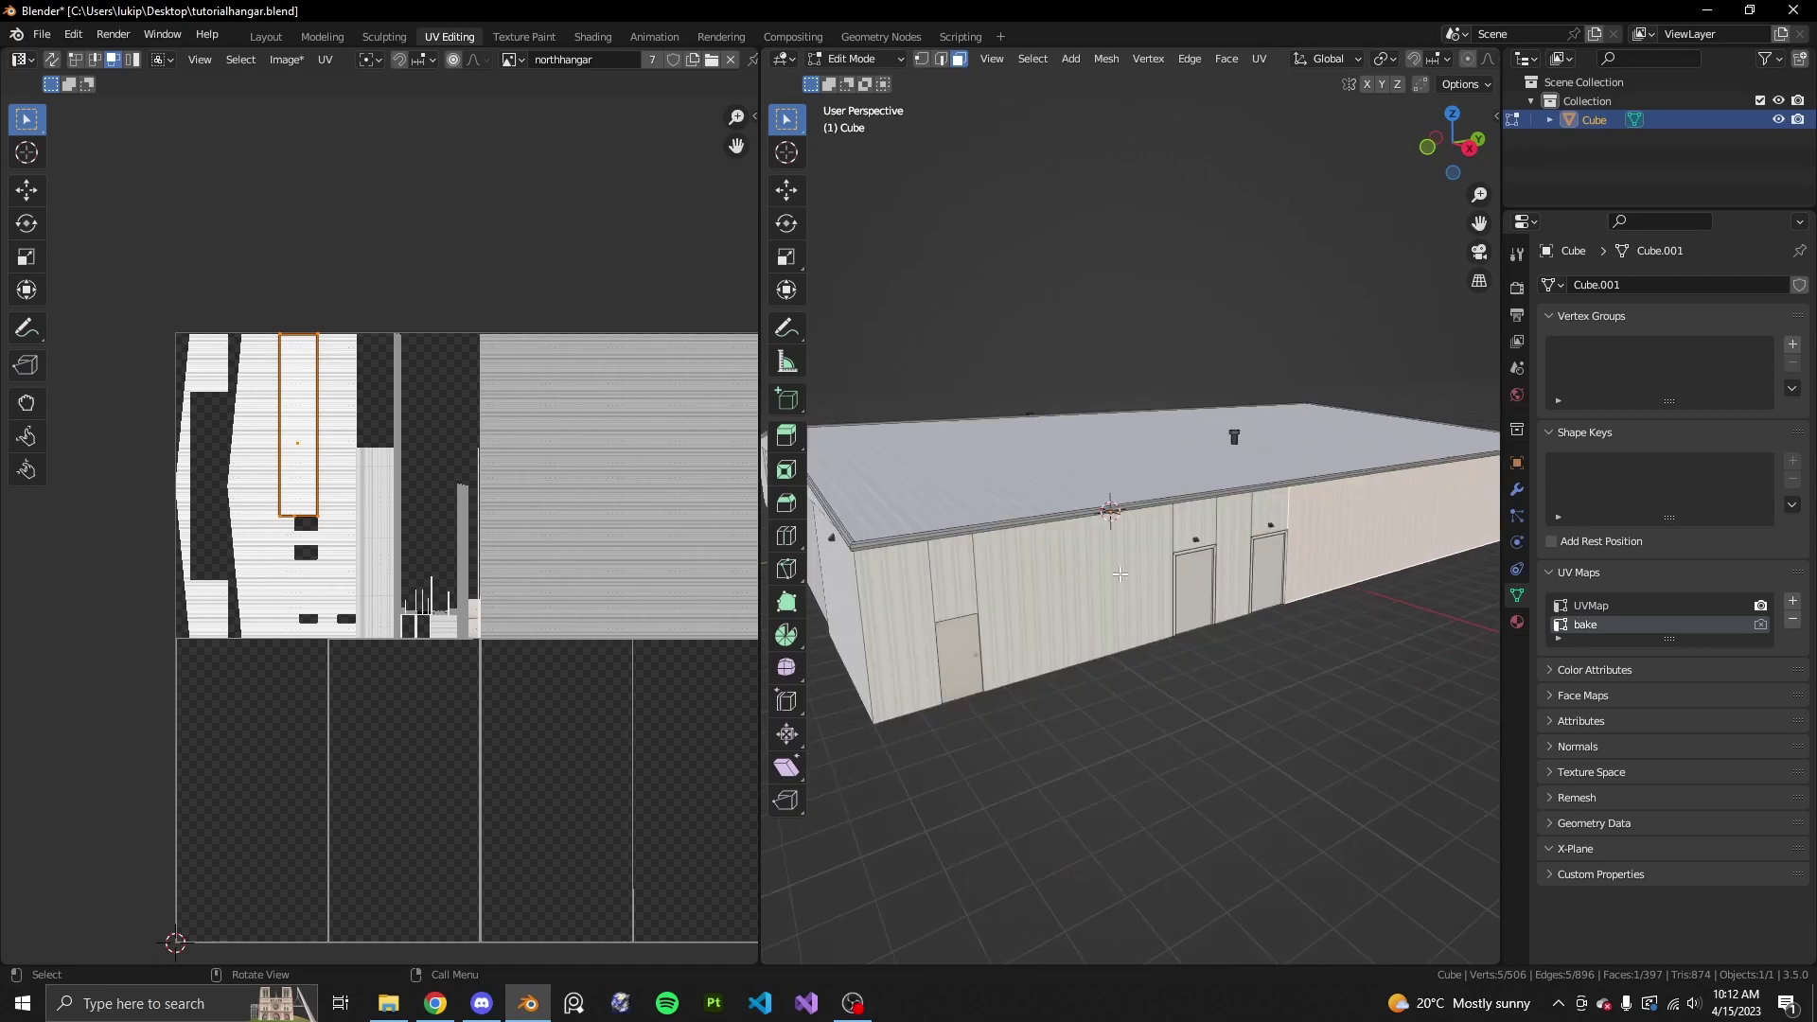
click(1286, 571)
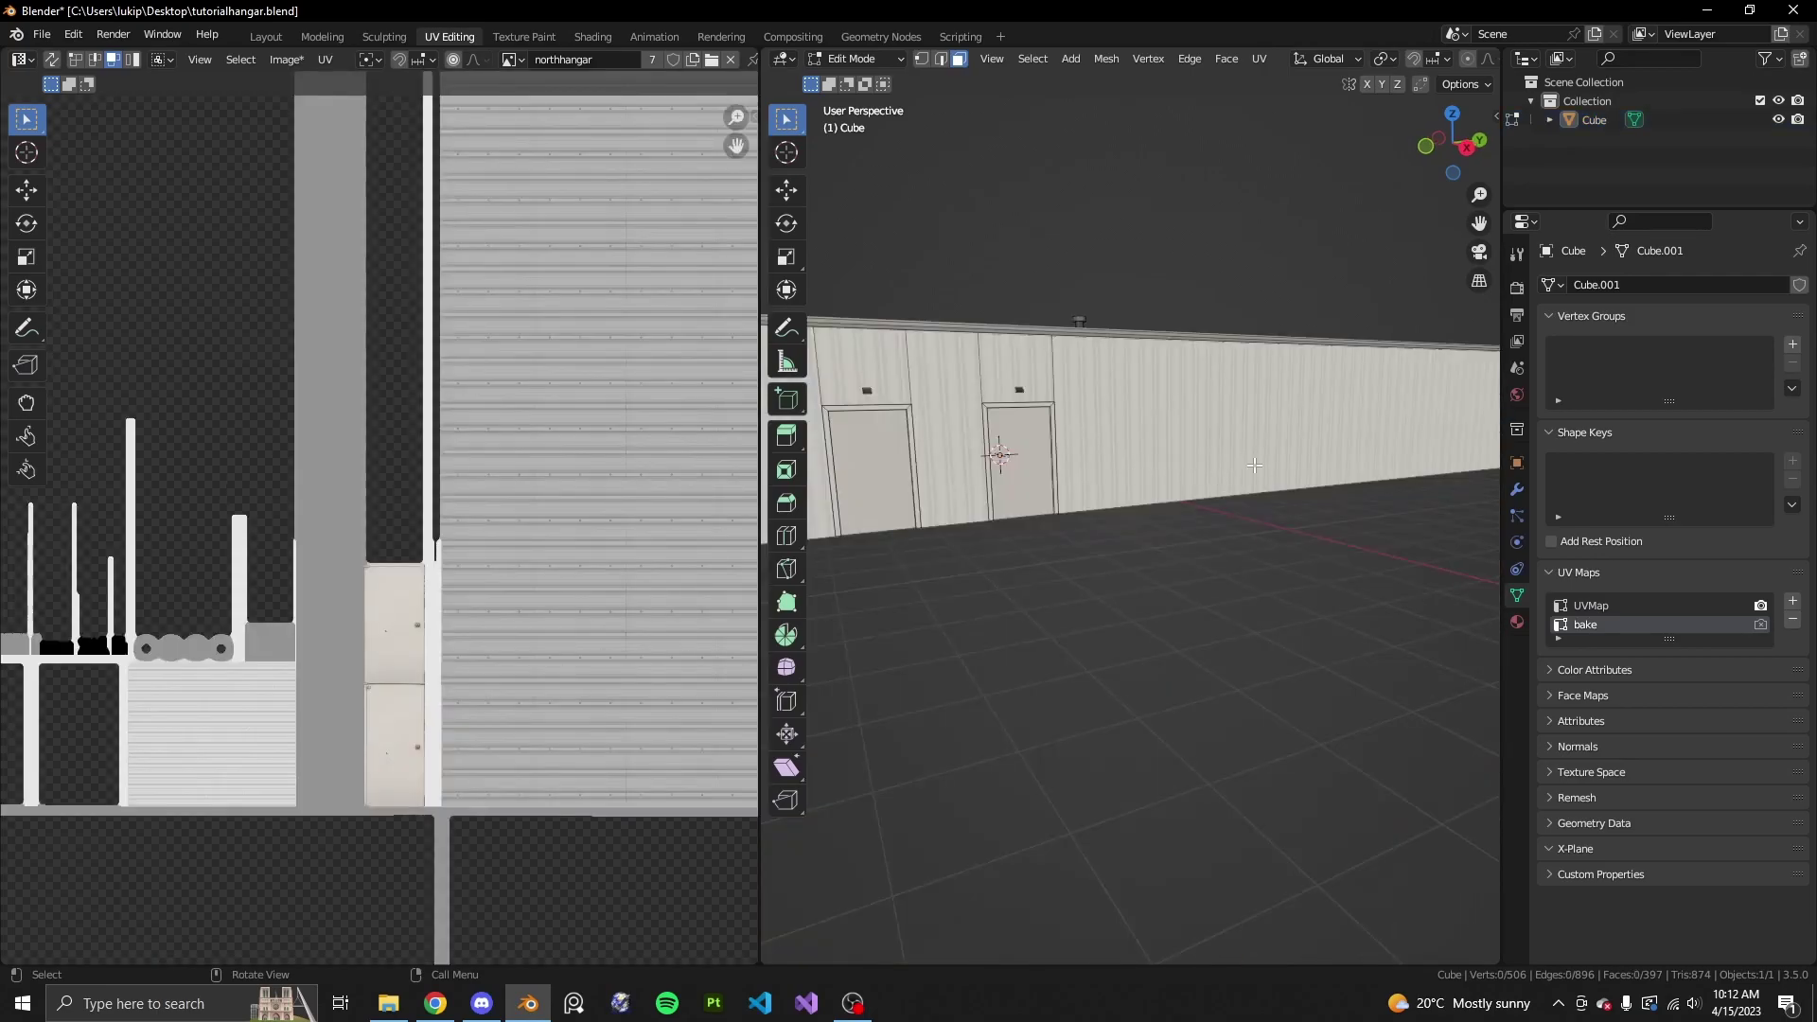
- Select the single door face near the building corner and examine its area in the baked texture
scroll(322, 454, down, 4)
scroll(301, 512, up, 6)
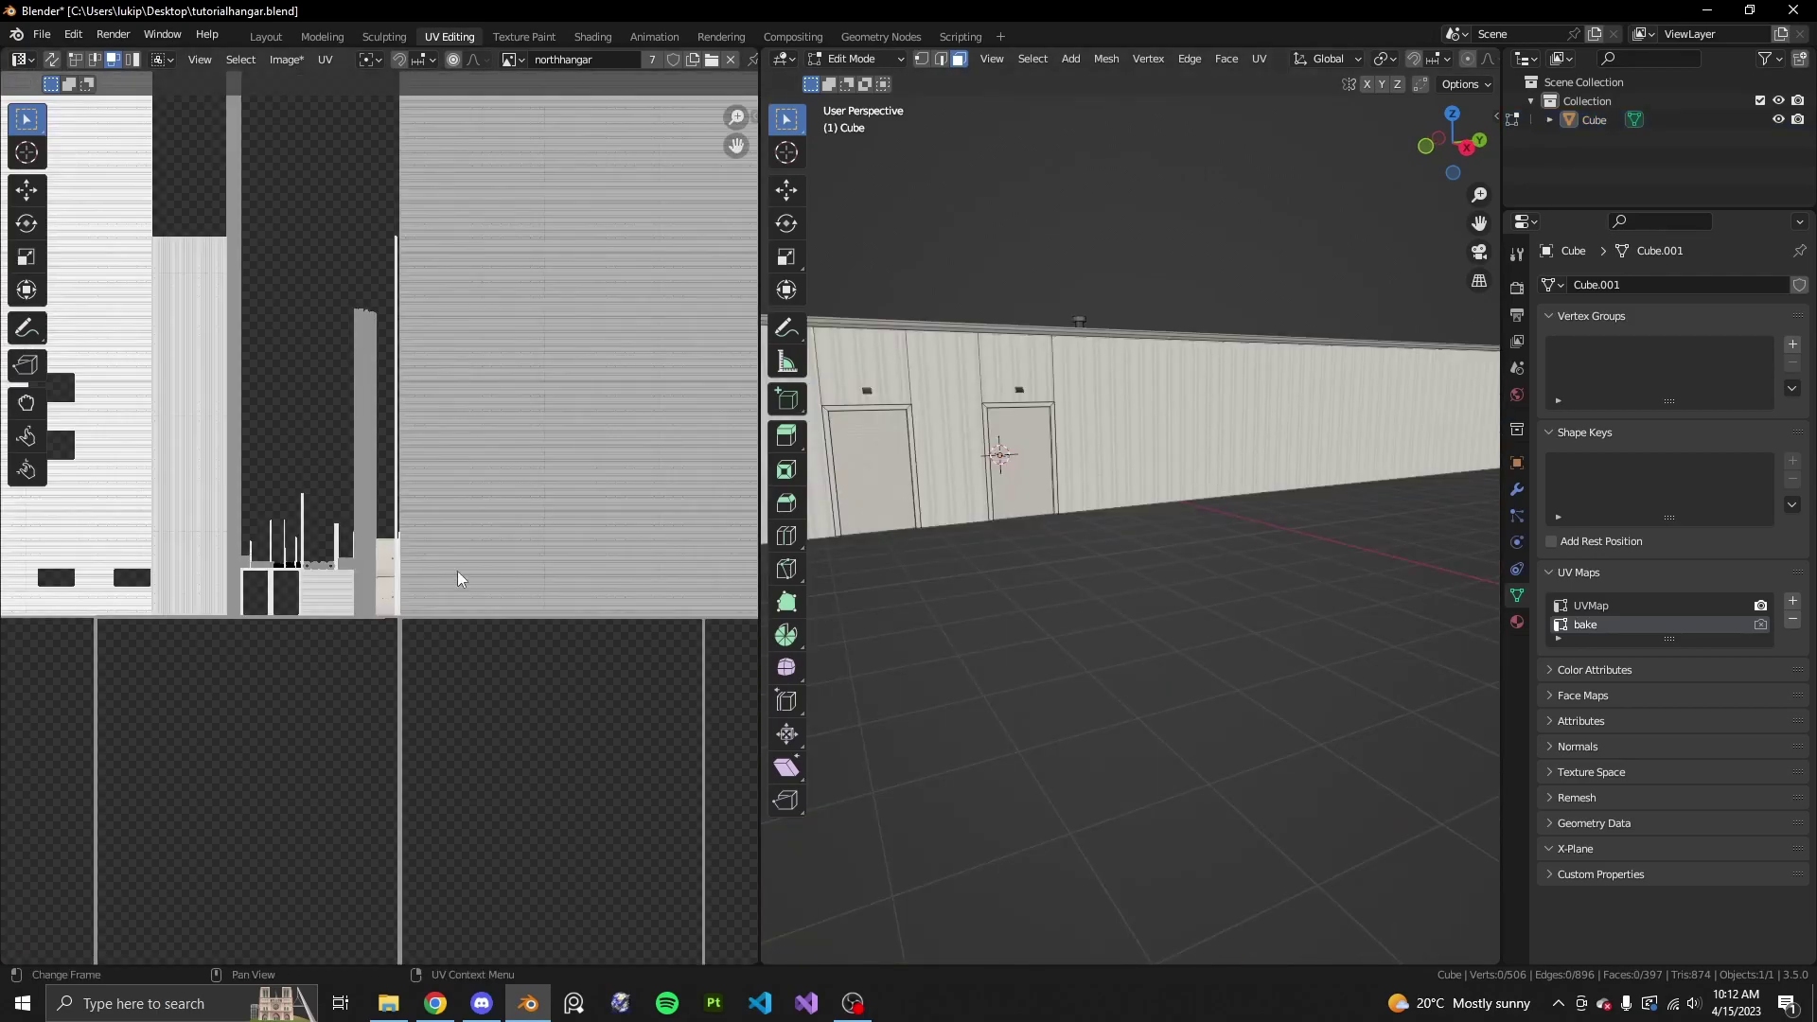
key(shift+c)
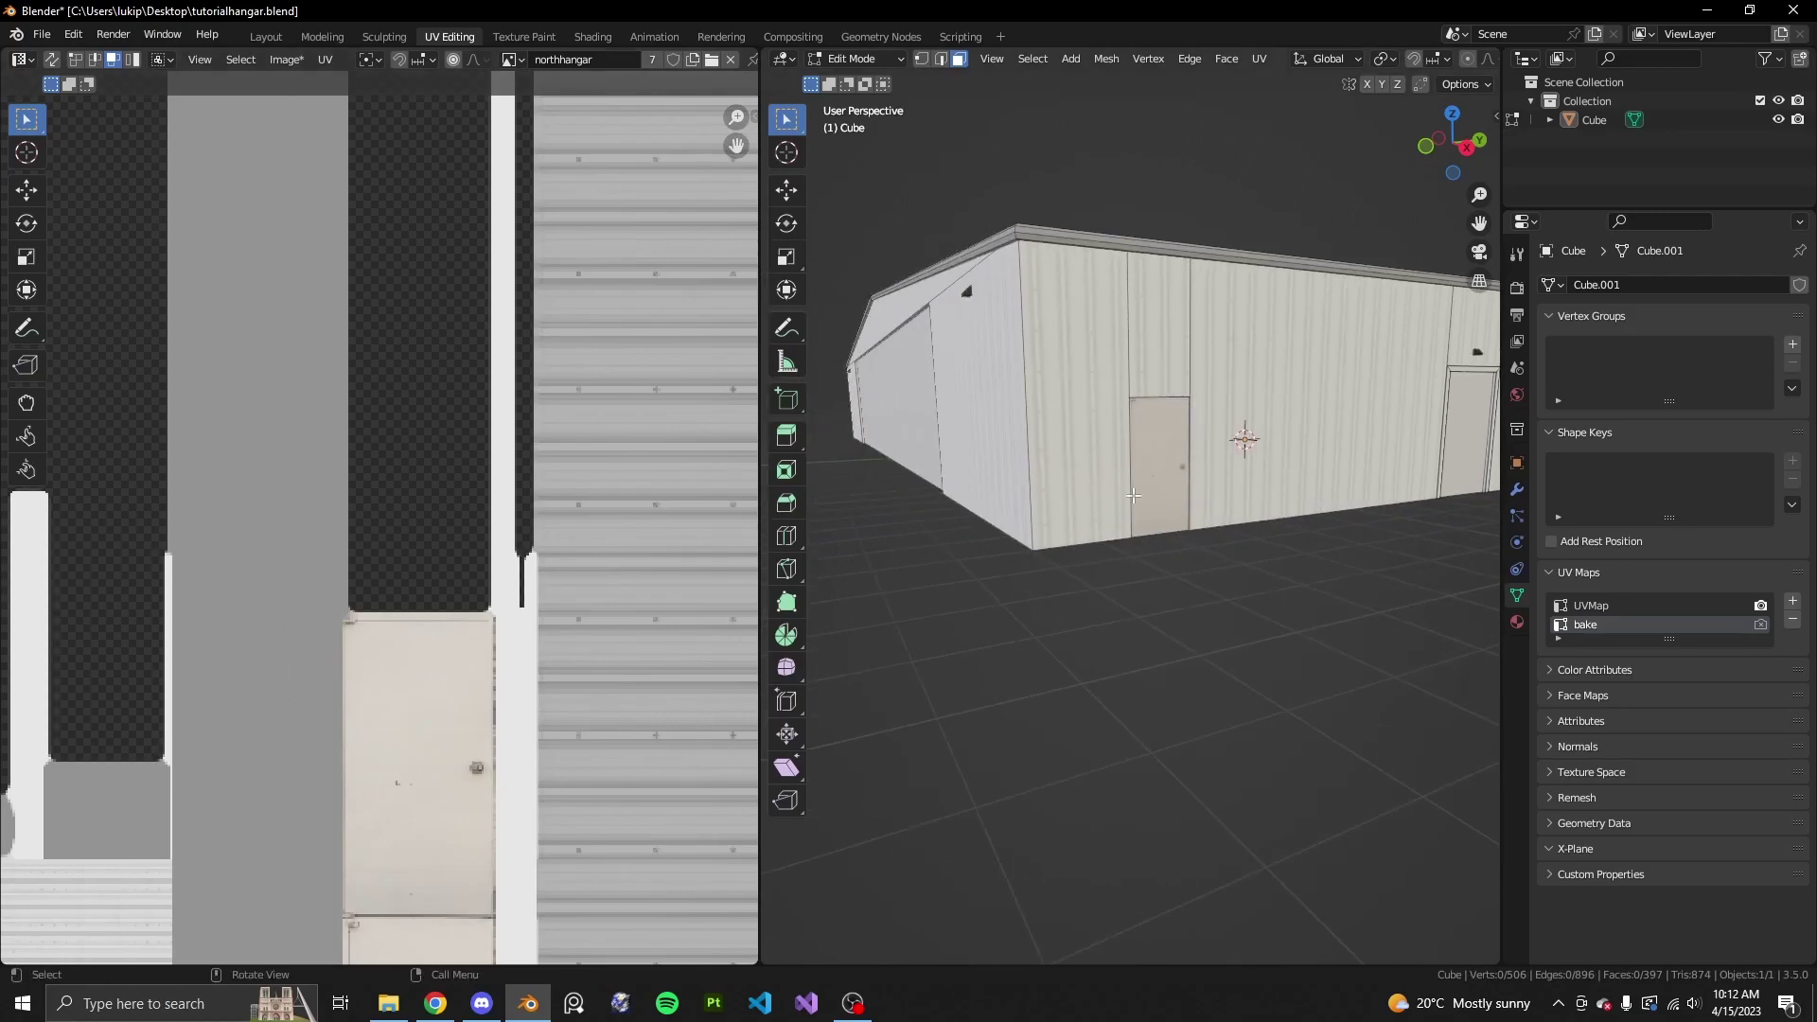
scroll(1156, 596, up, 5)
click(1166, 412)
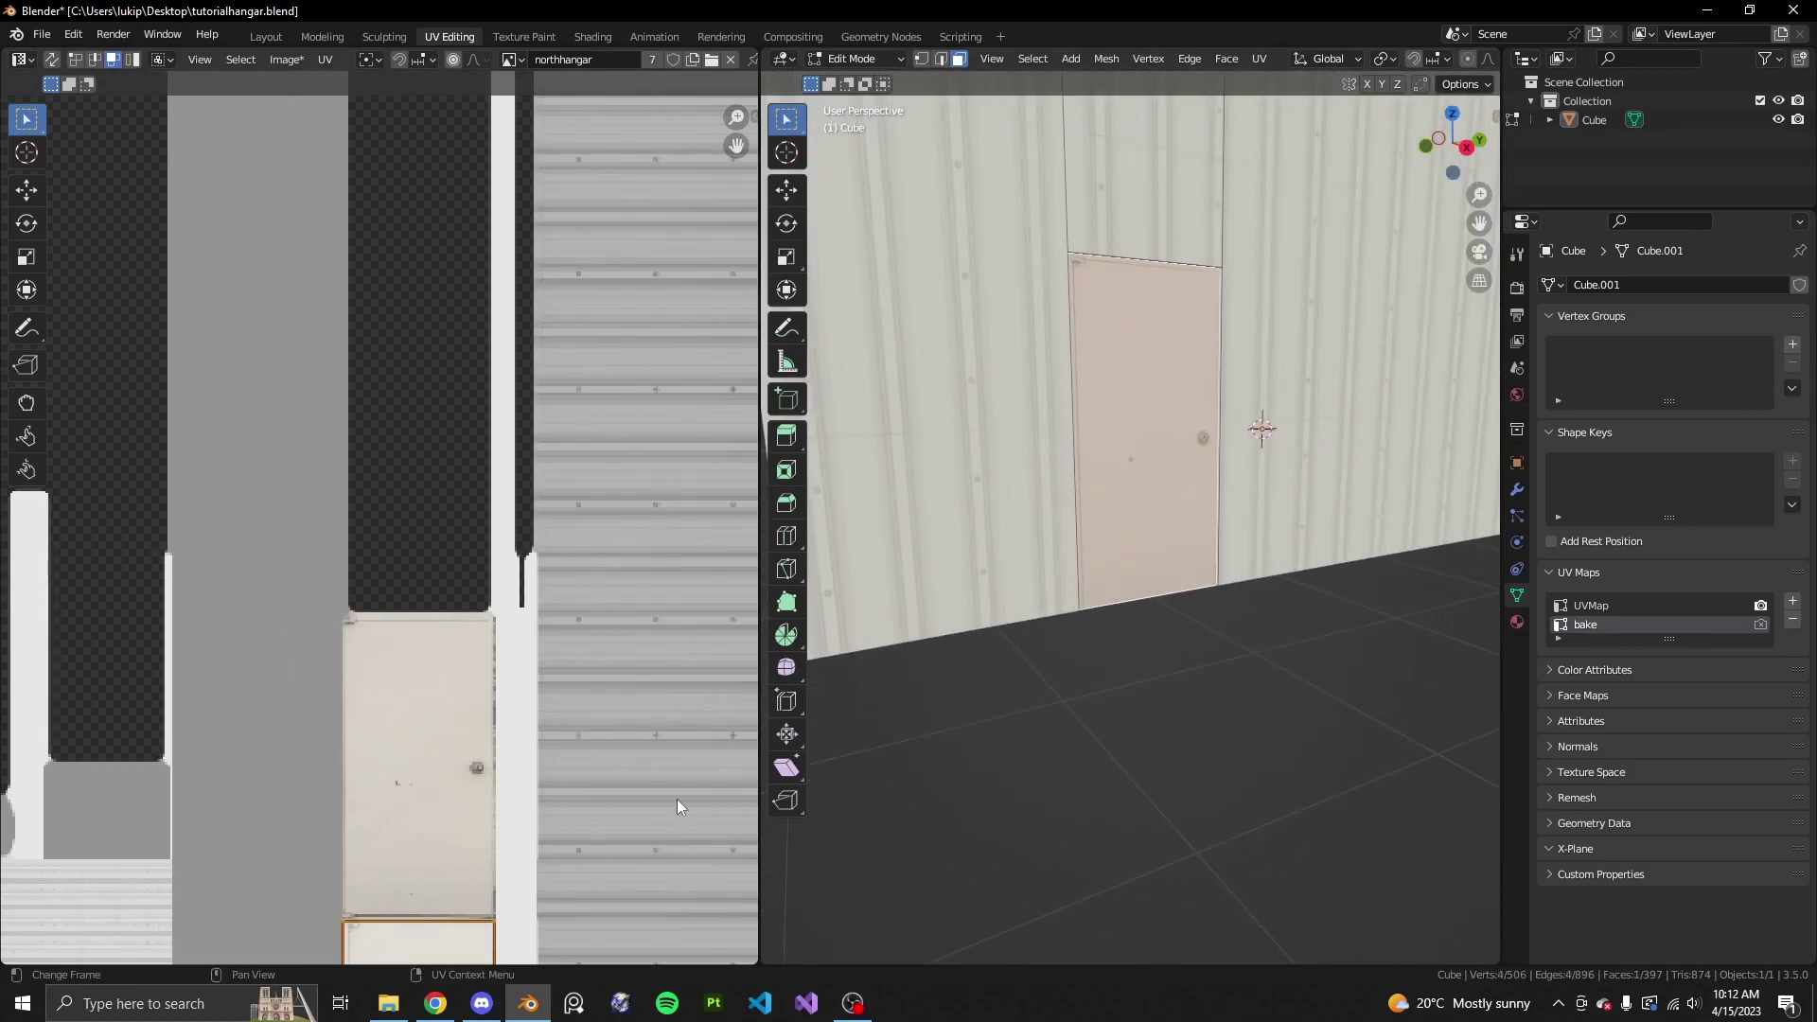
scroll(407, 603, down, 5)
scroll(407, 603, up, 1)
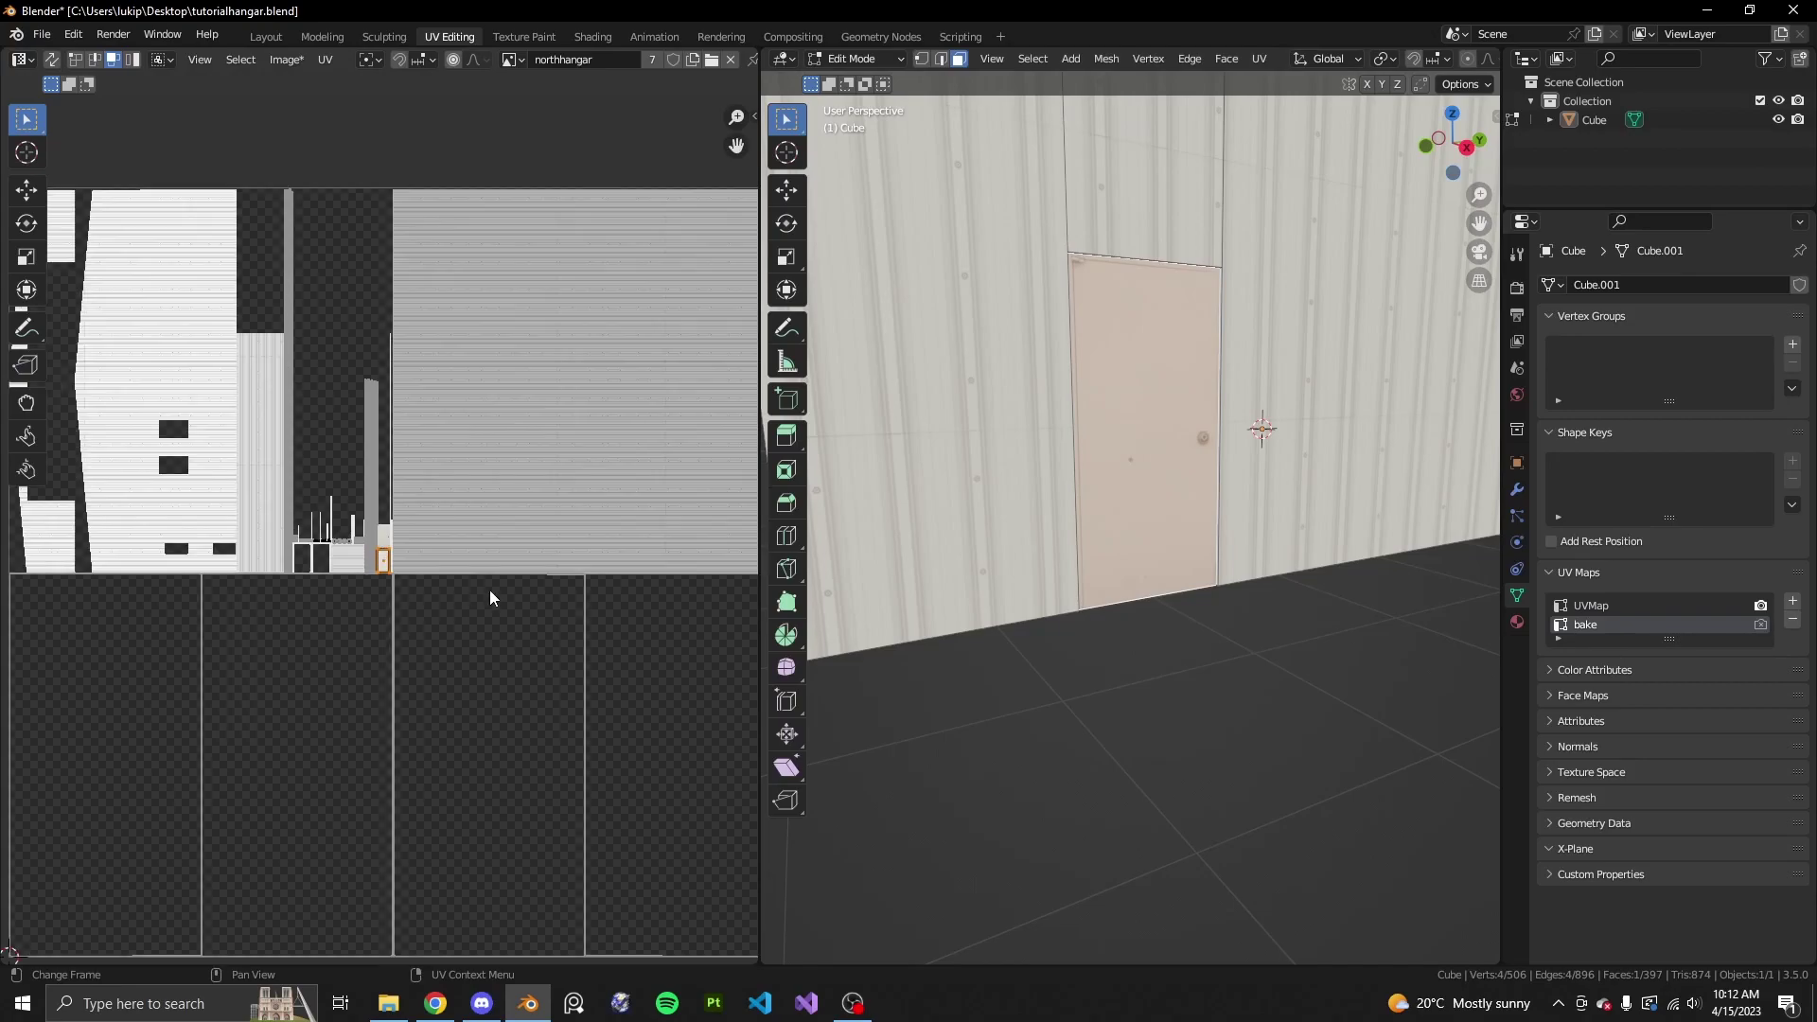
- Clear the UV selection, return to Object Mode, and examine the whole hangar in the Layout workspace
key(a)
scroll(1155, 637, down, 5)
key(alt+a)
key(Tab)
scroll(1190, 576, up, 4)
scroll(1237, 518, down, 4)
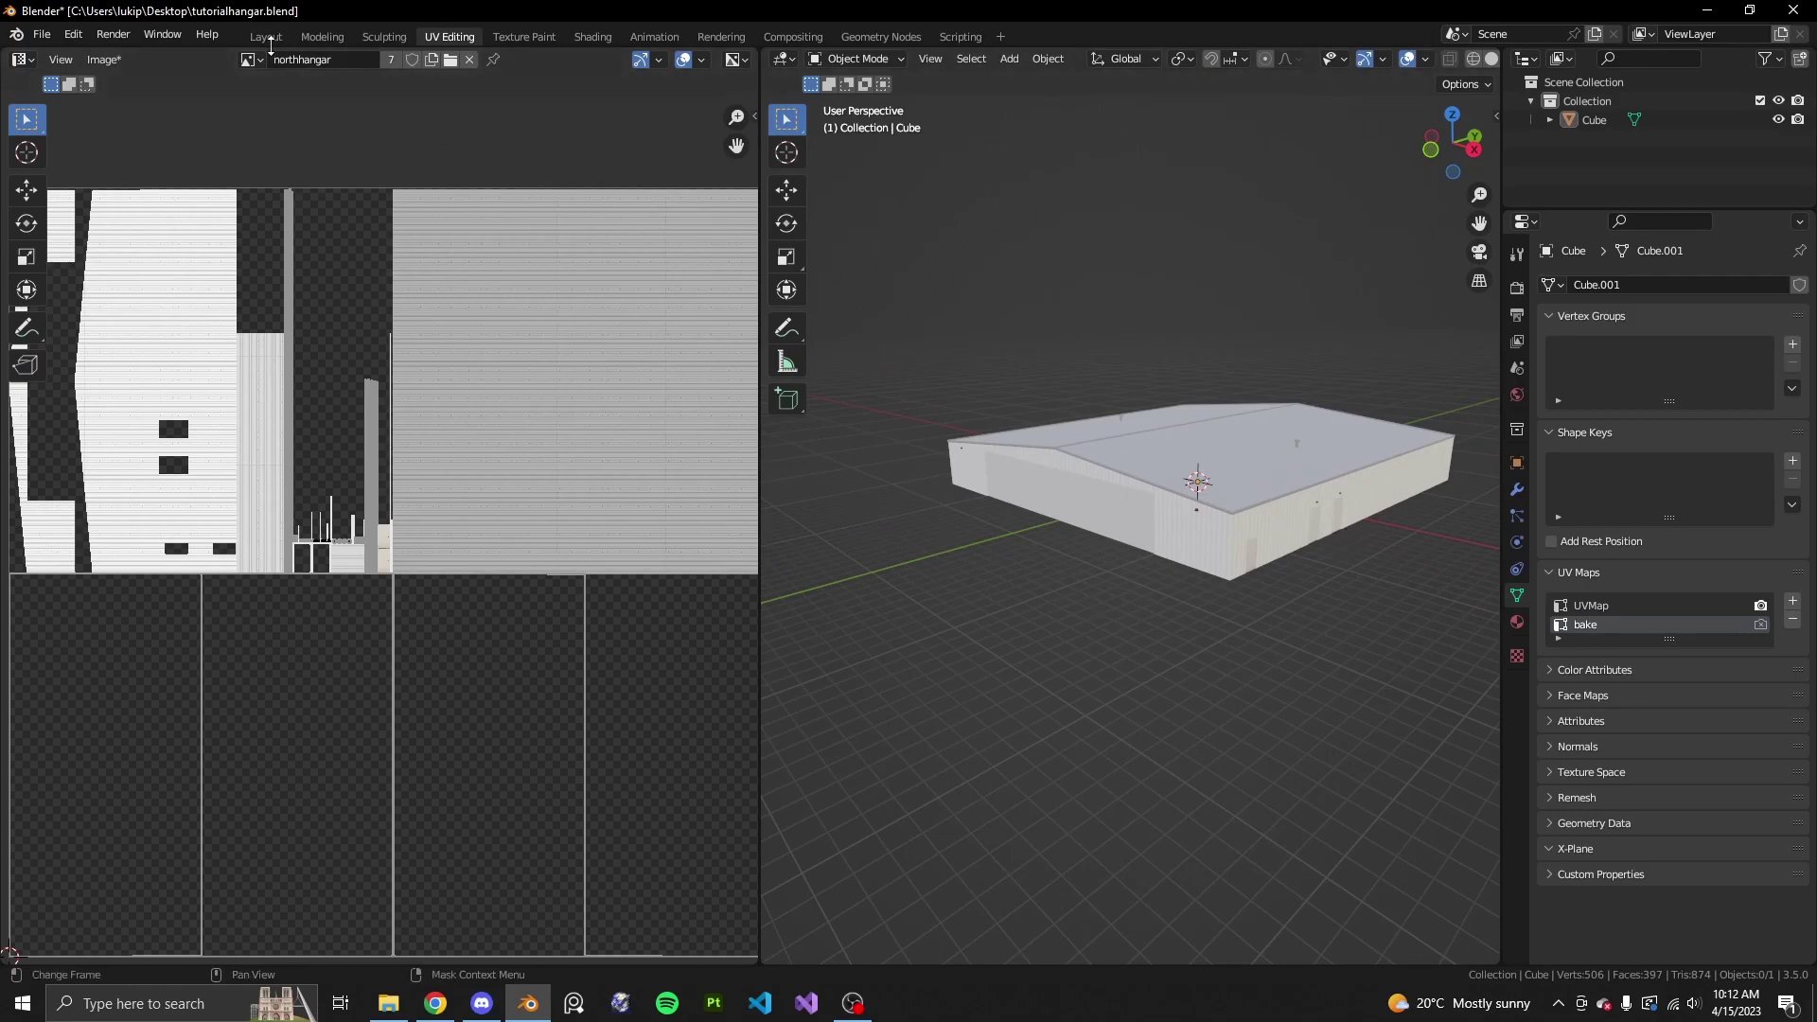
click(266, 36)
middle_drag(945, 516, 974, 521)
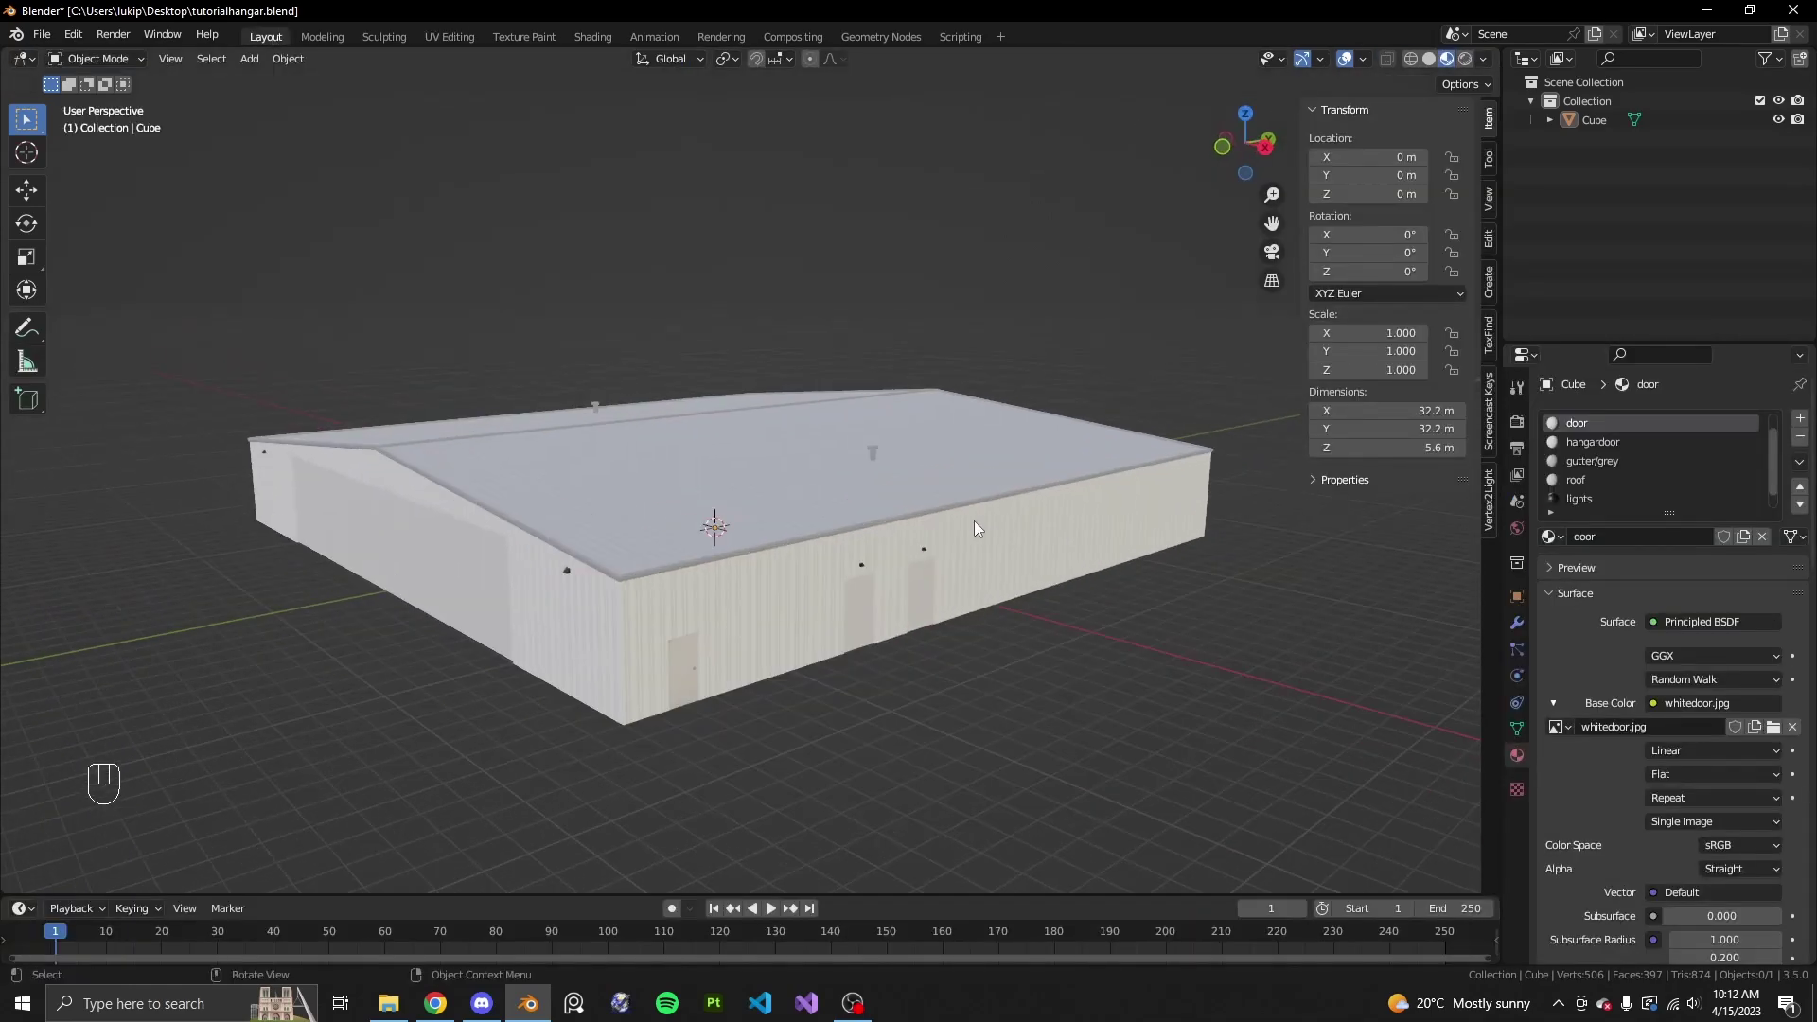
middle_drag(876, 596, 639, 400)
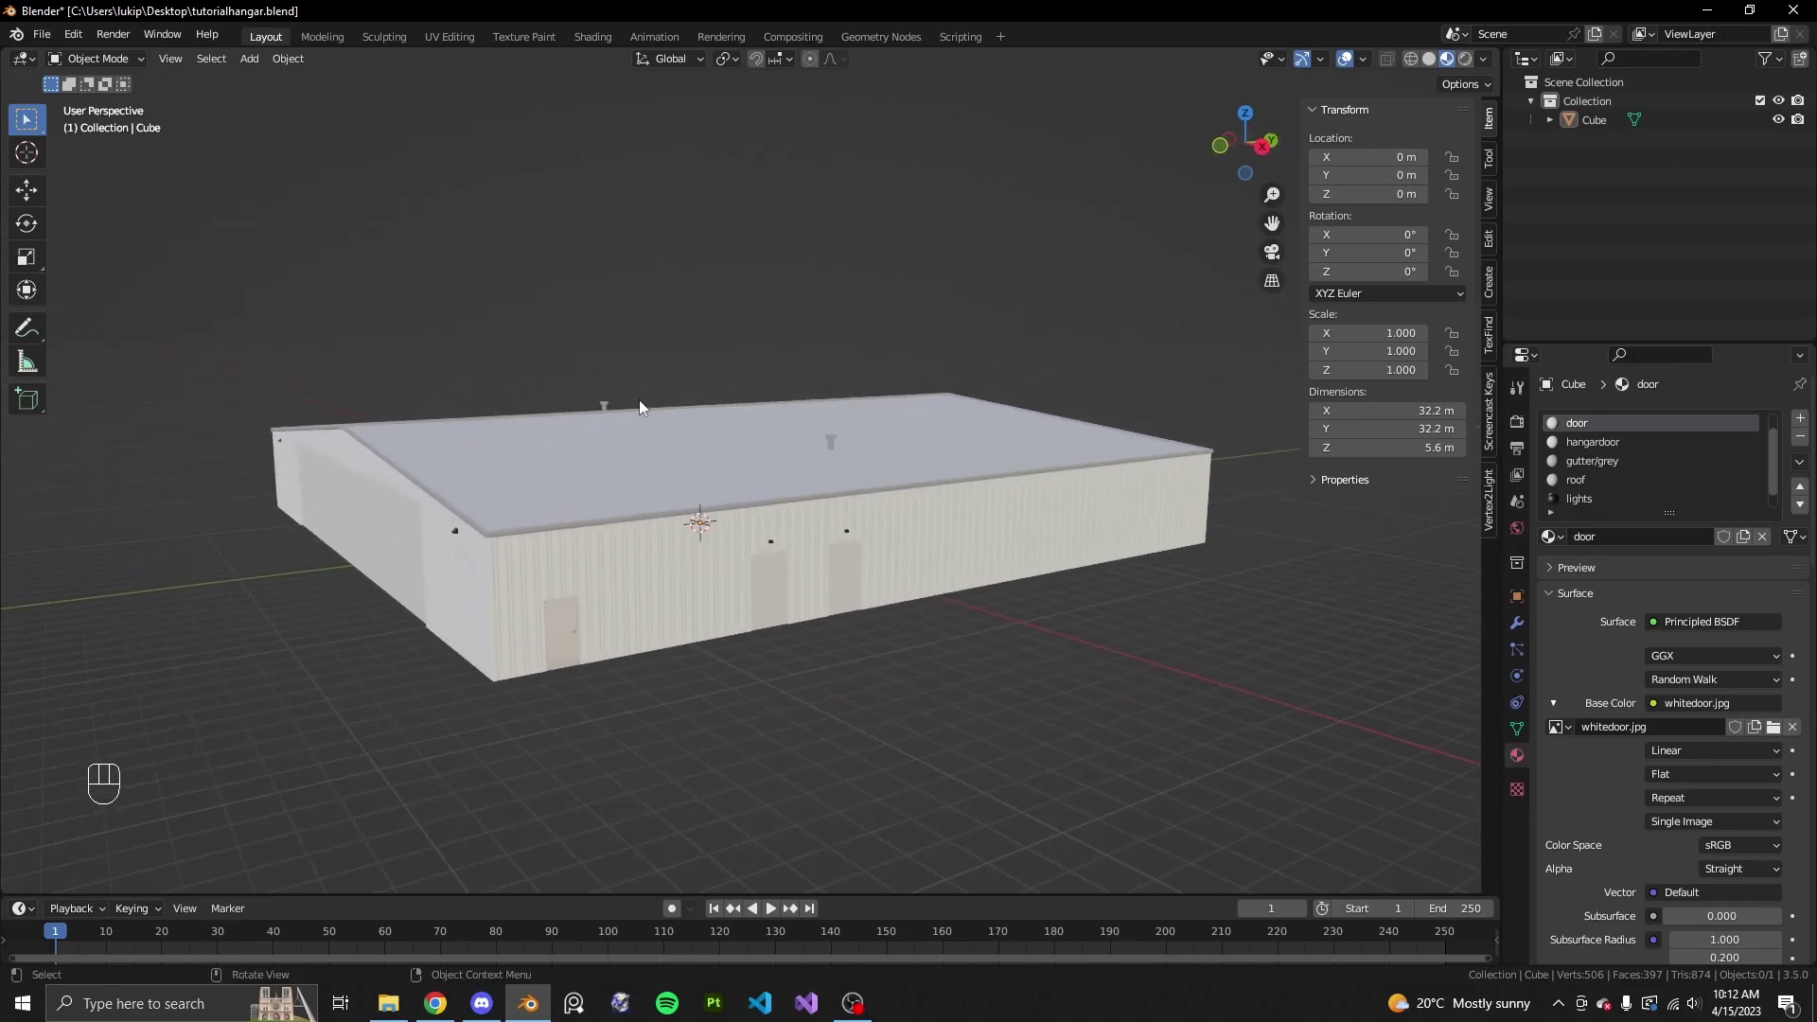
- Save the baked texture as northhangar.png in the tutorialbuildingtextures folder from the UV Editing workspace
click(463, 36)
scroll(533, 354, down, 2)
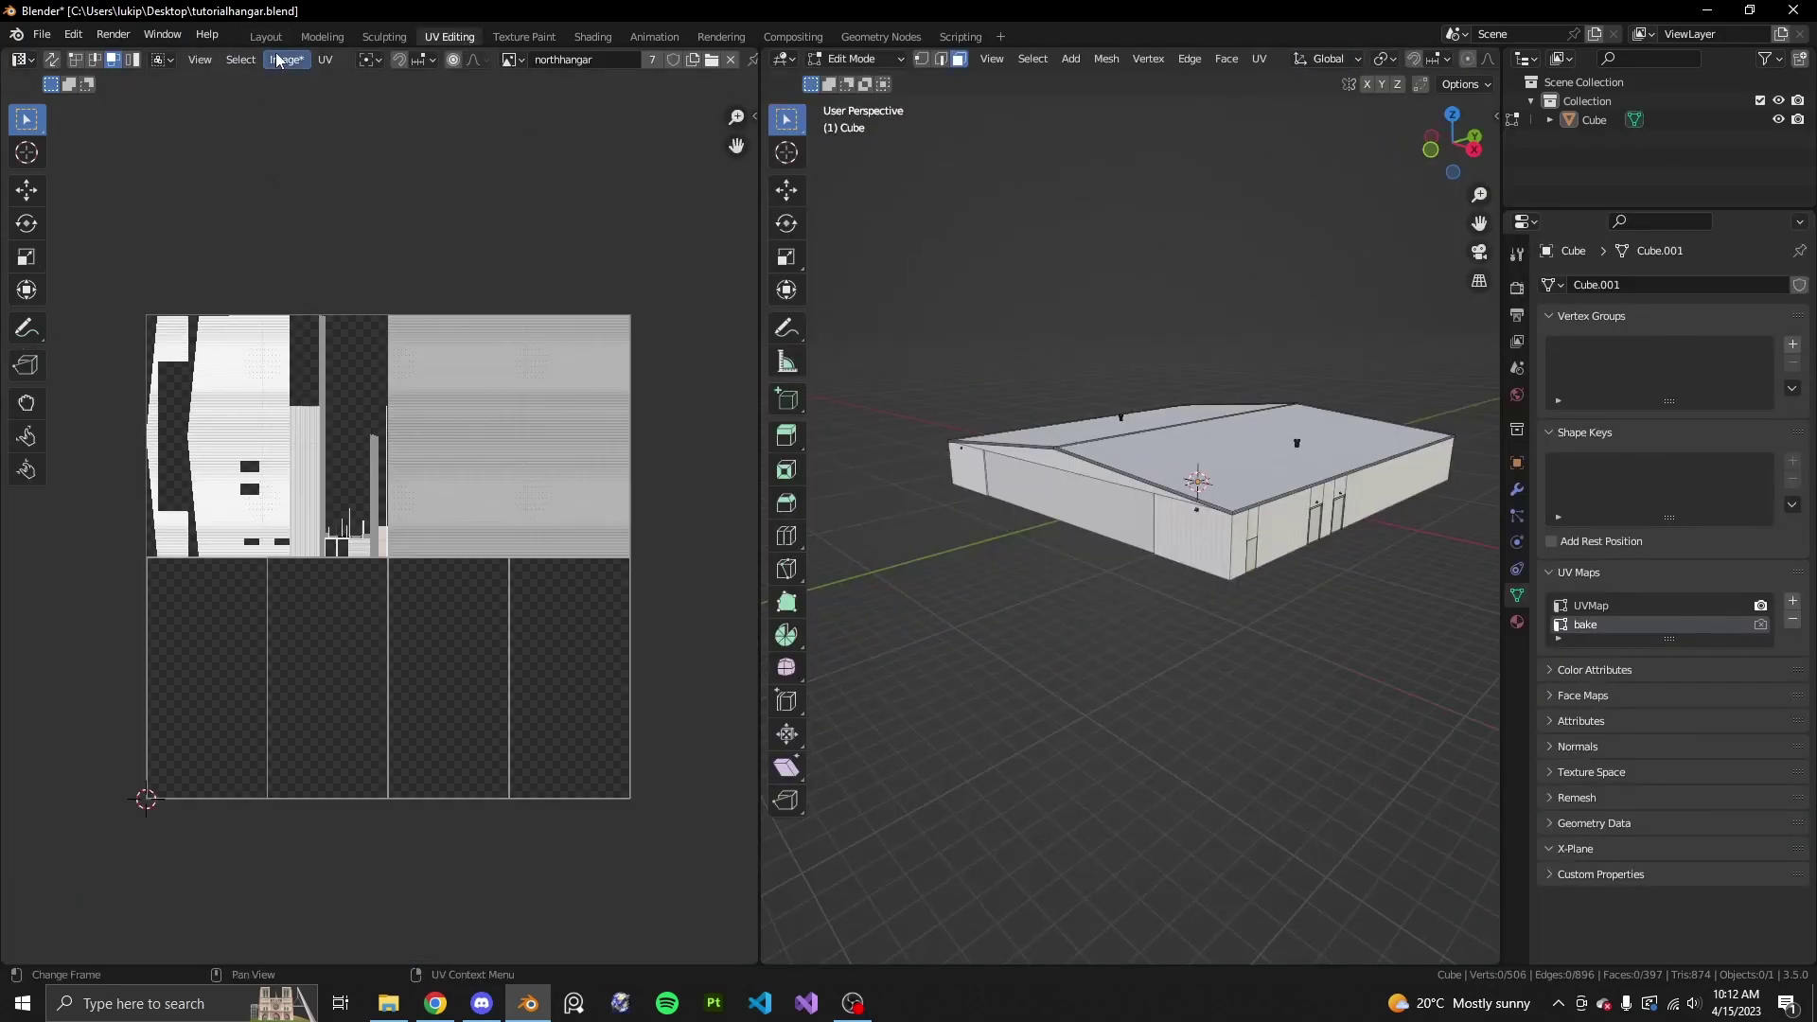
click(511, 58)
click(280, 62)
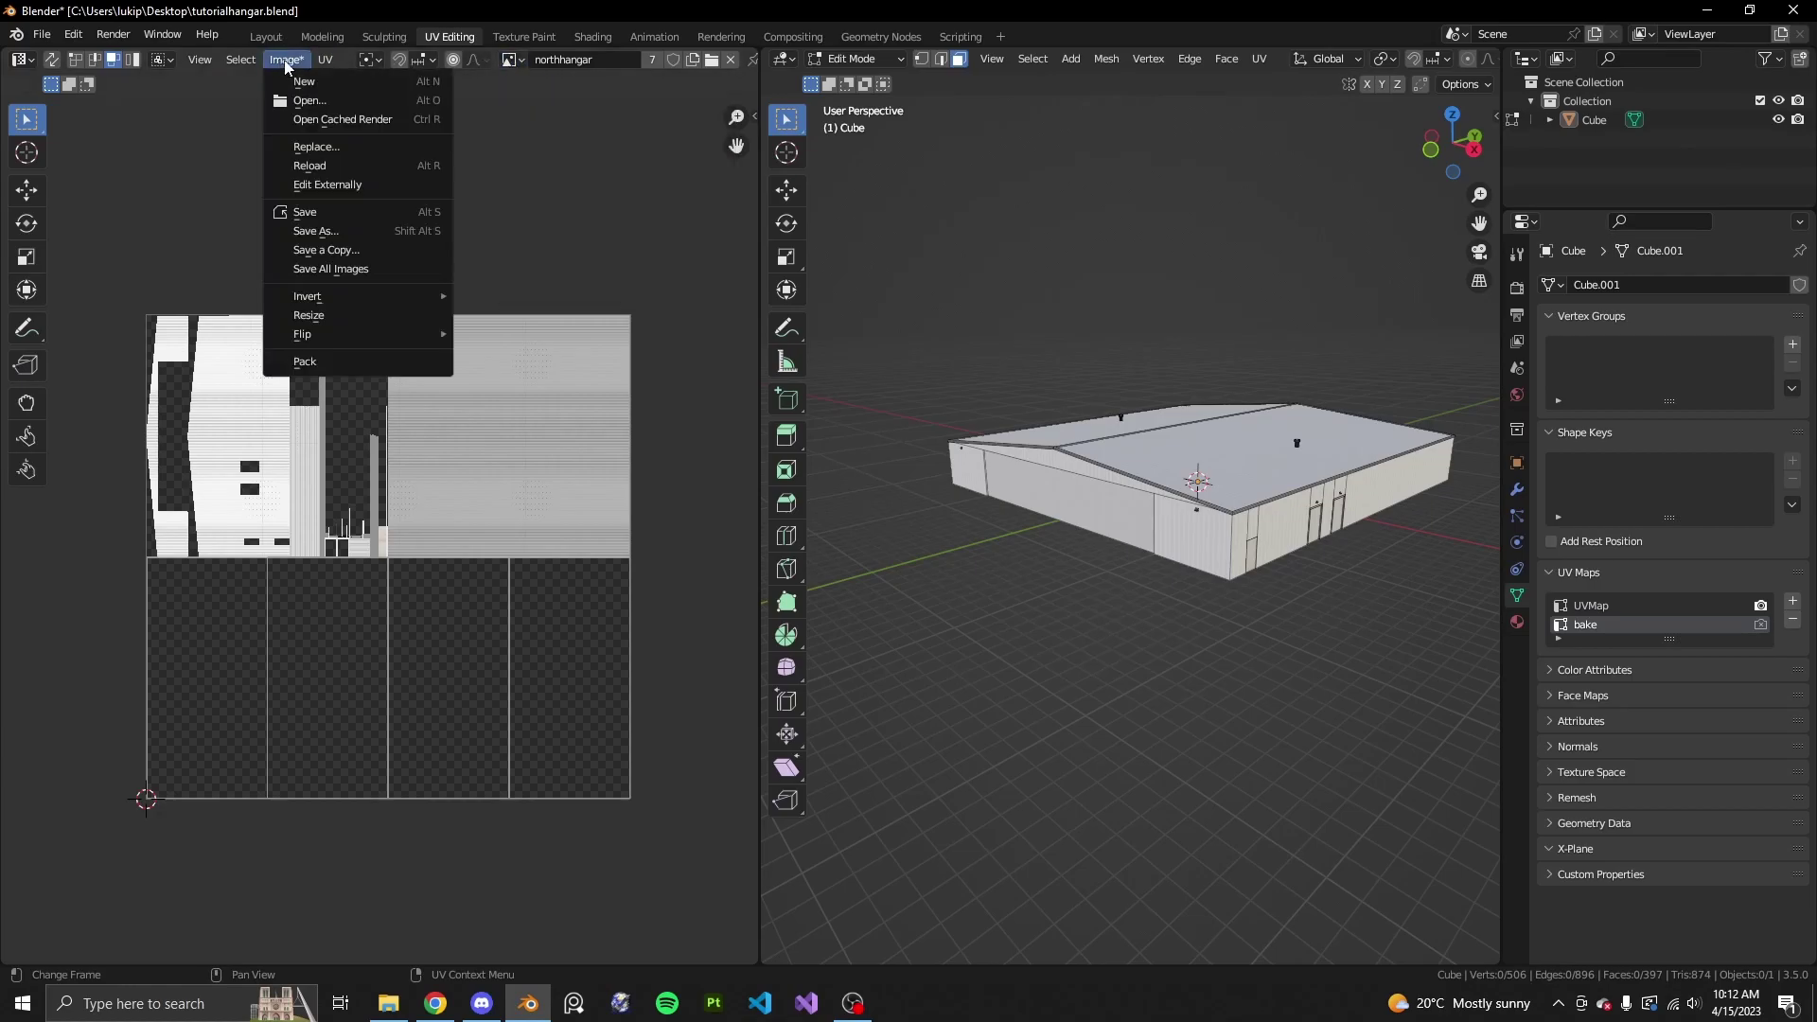
click(315, 231)
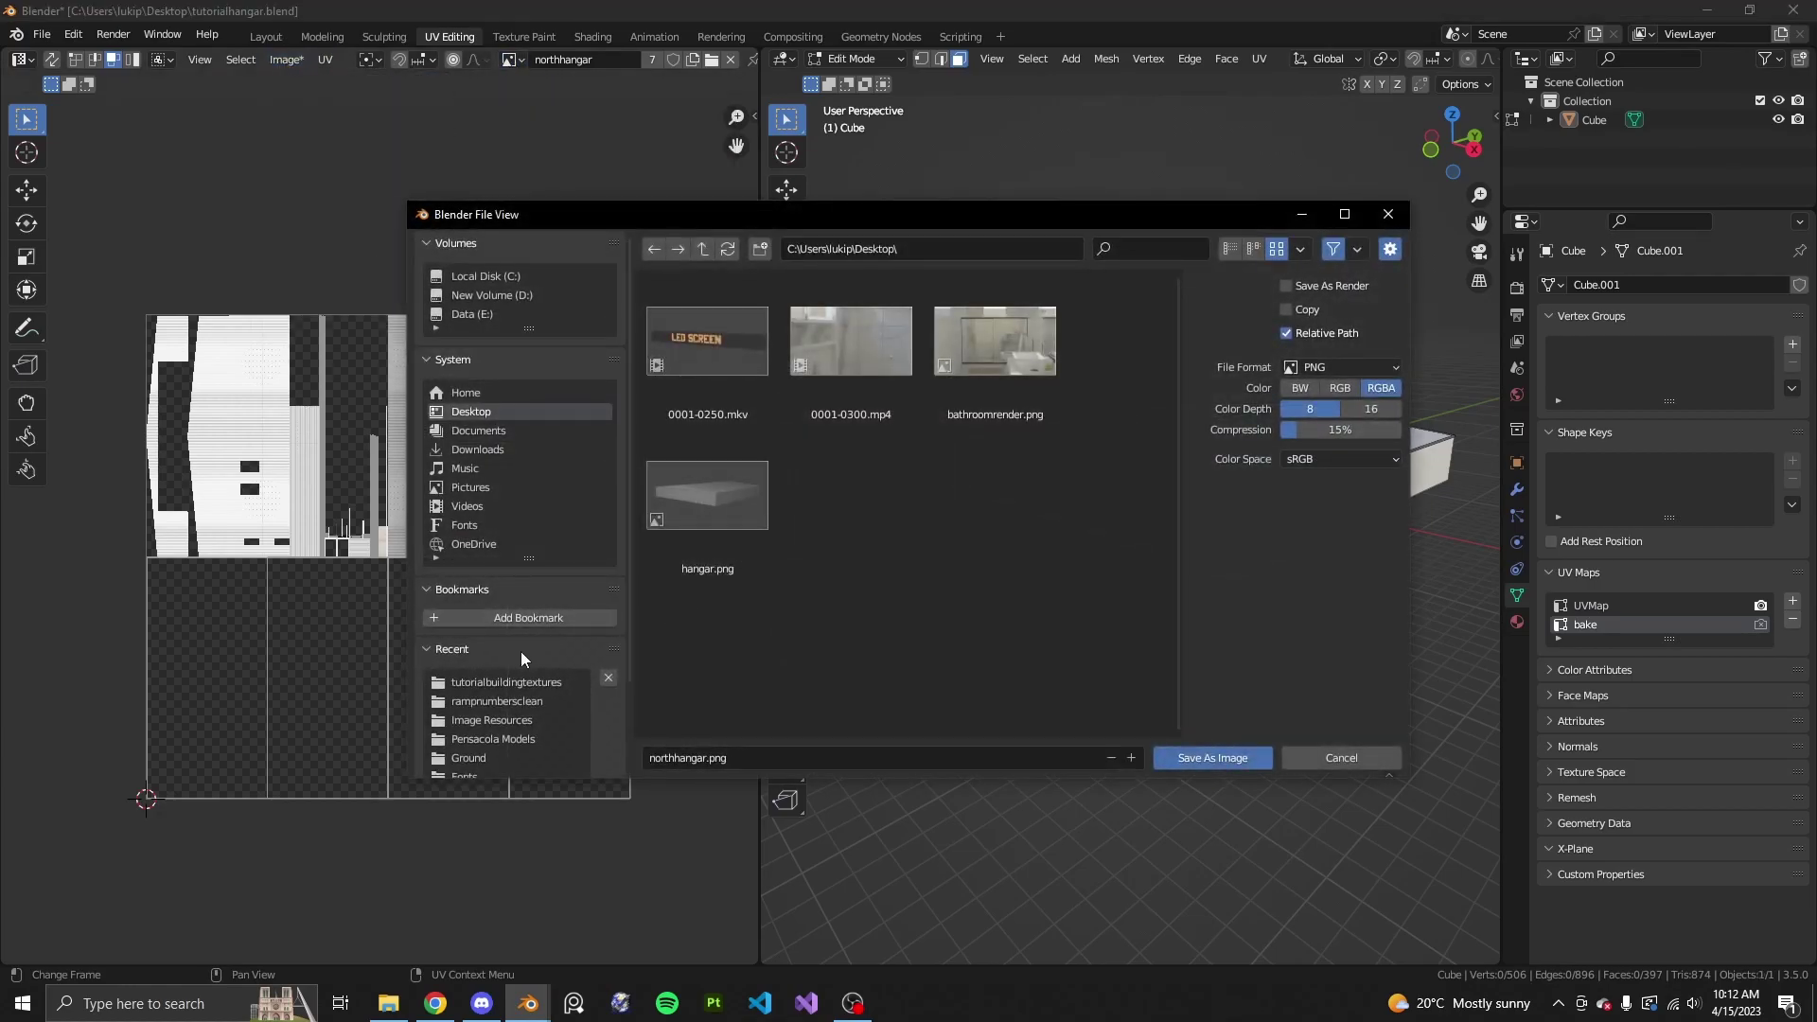
click(515, 682)
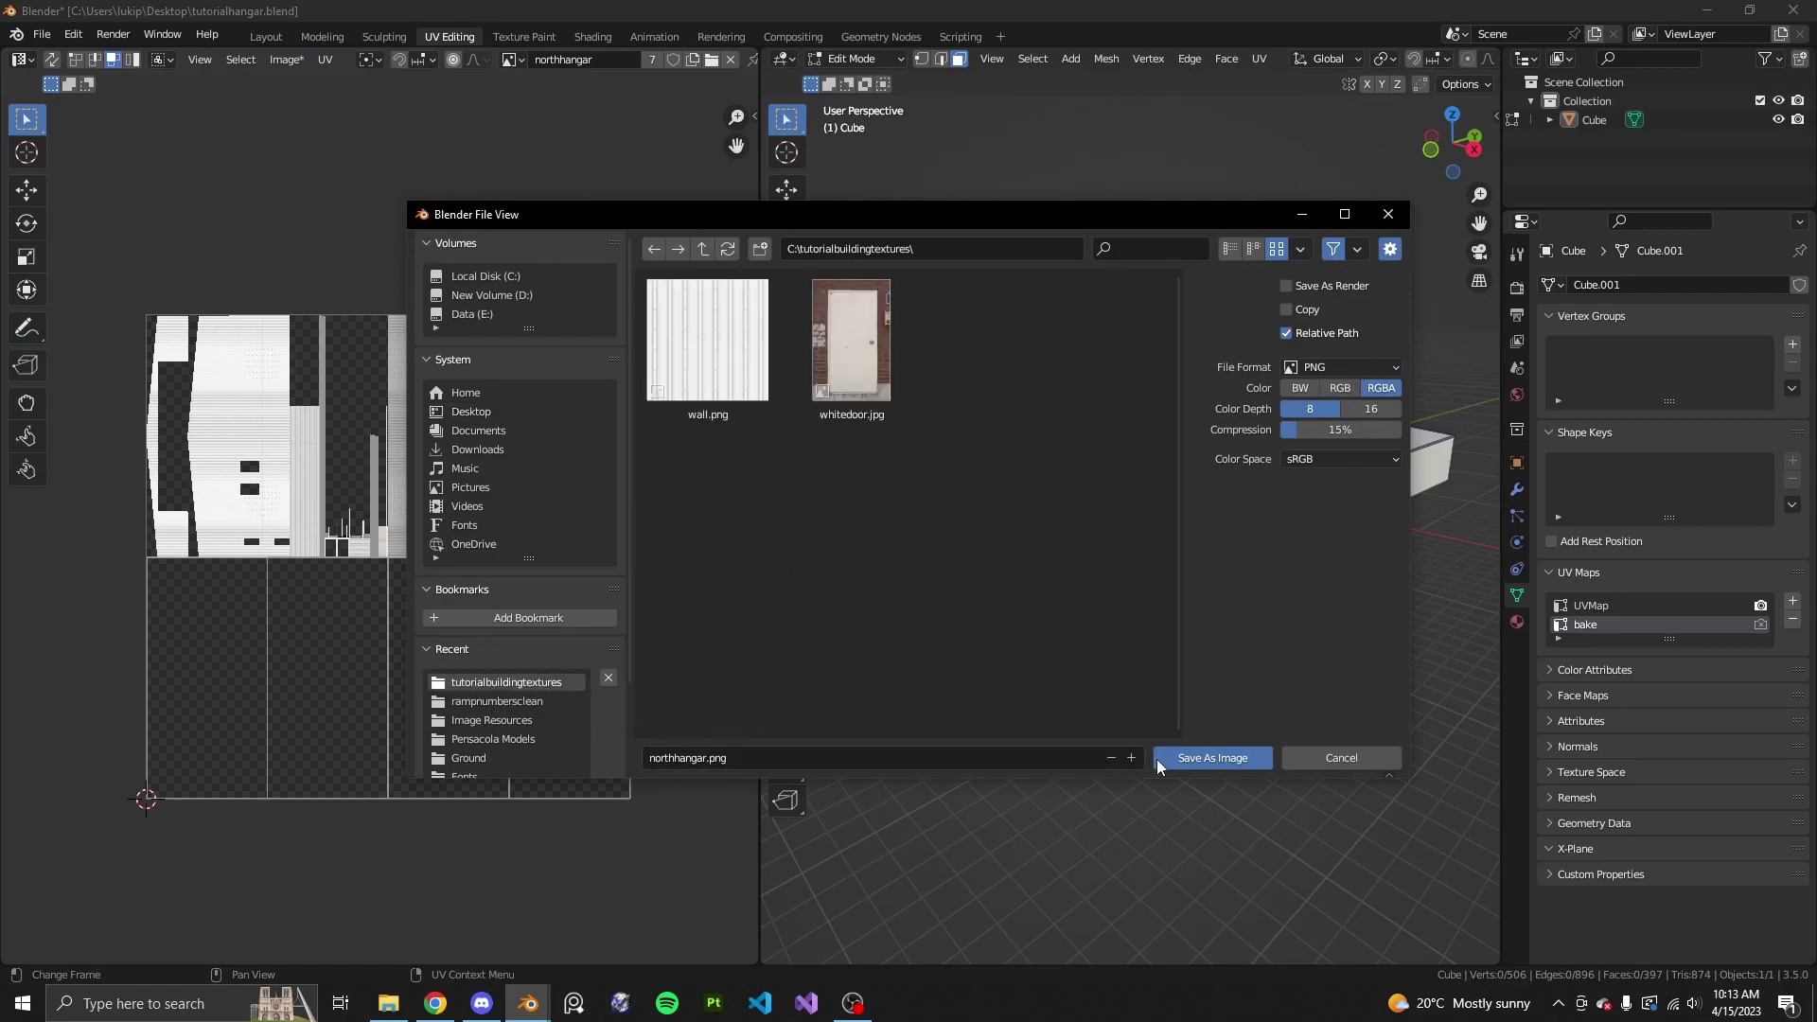
click(1212, 758)
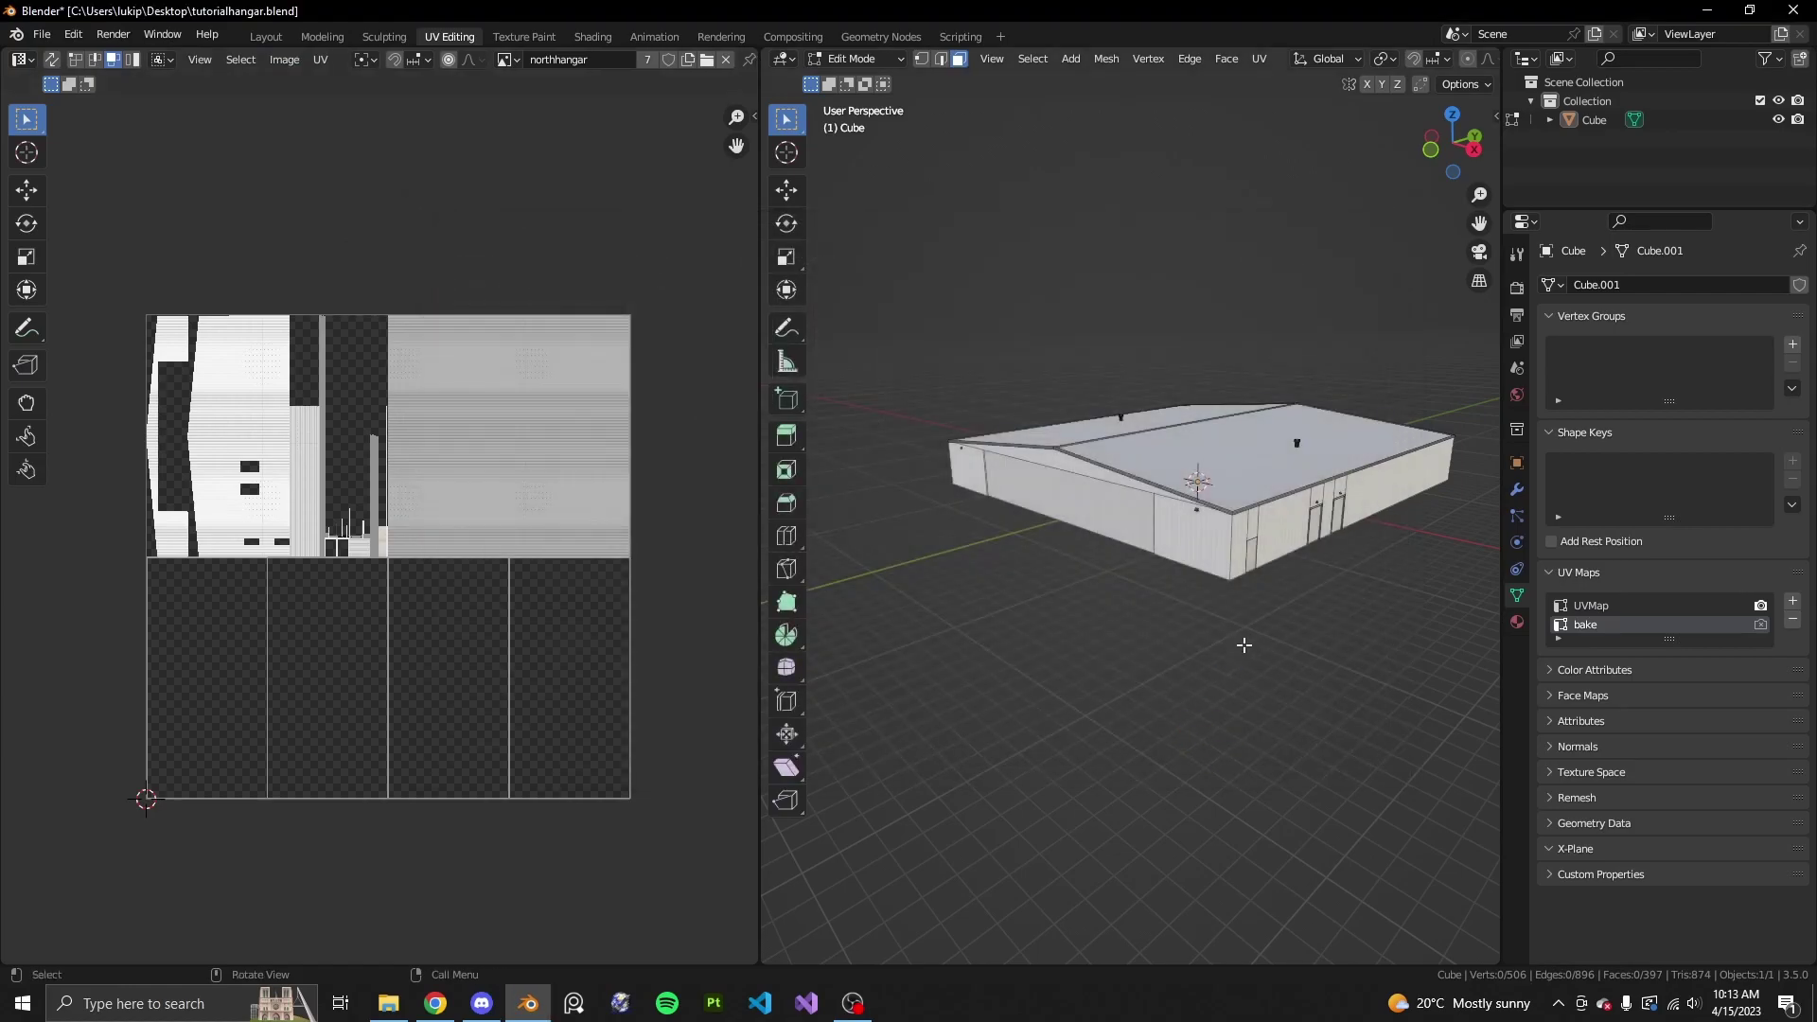
- Open the exported northhangar.png from File Explorer, check the image, and return to Blender
click(388, 1003)
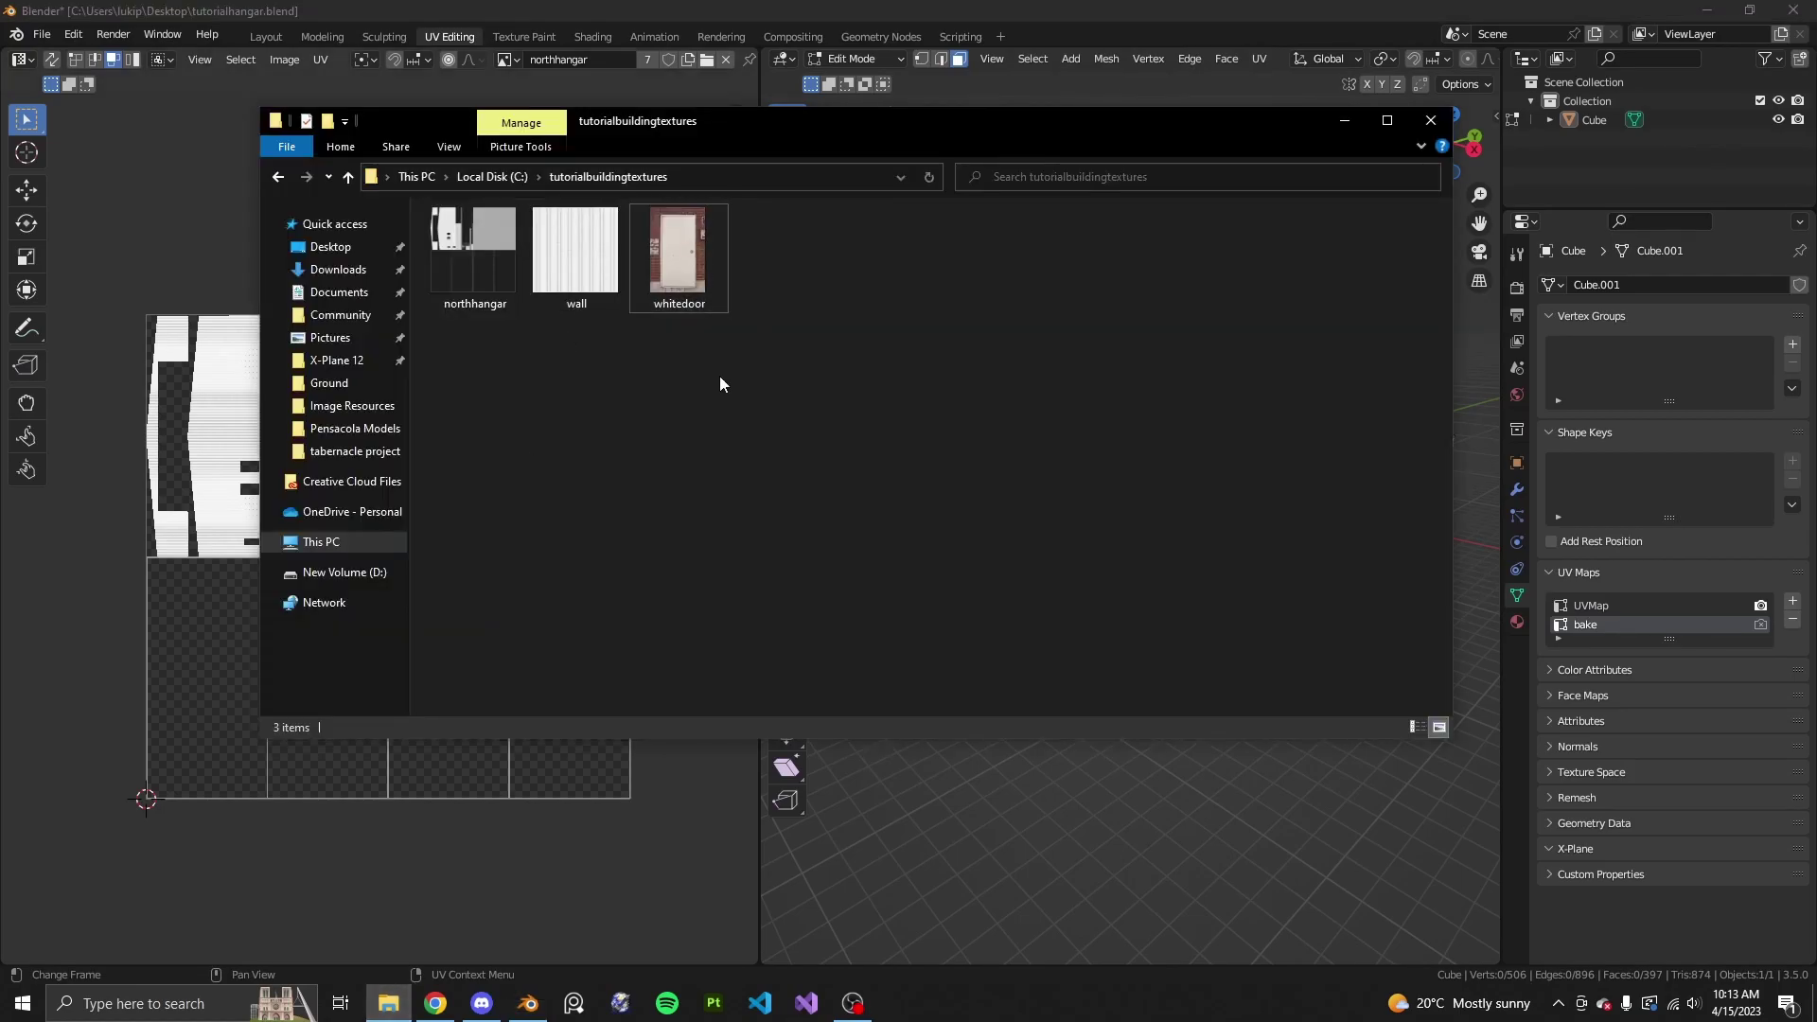
double_click(470, 285)
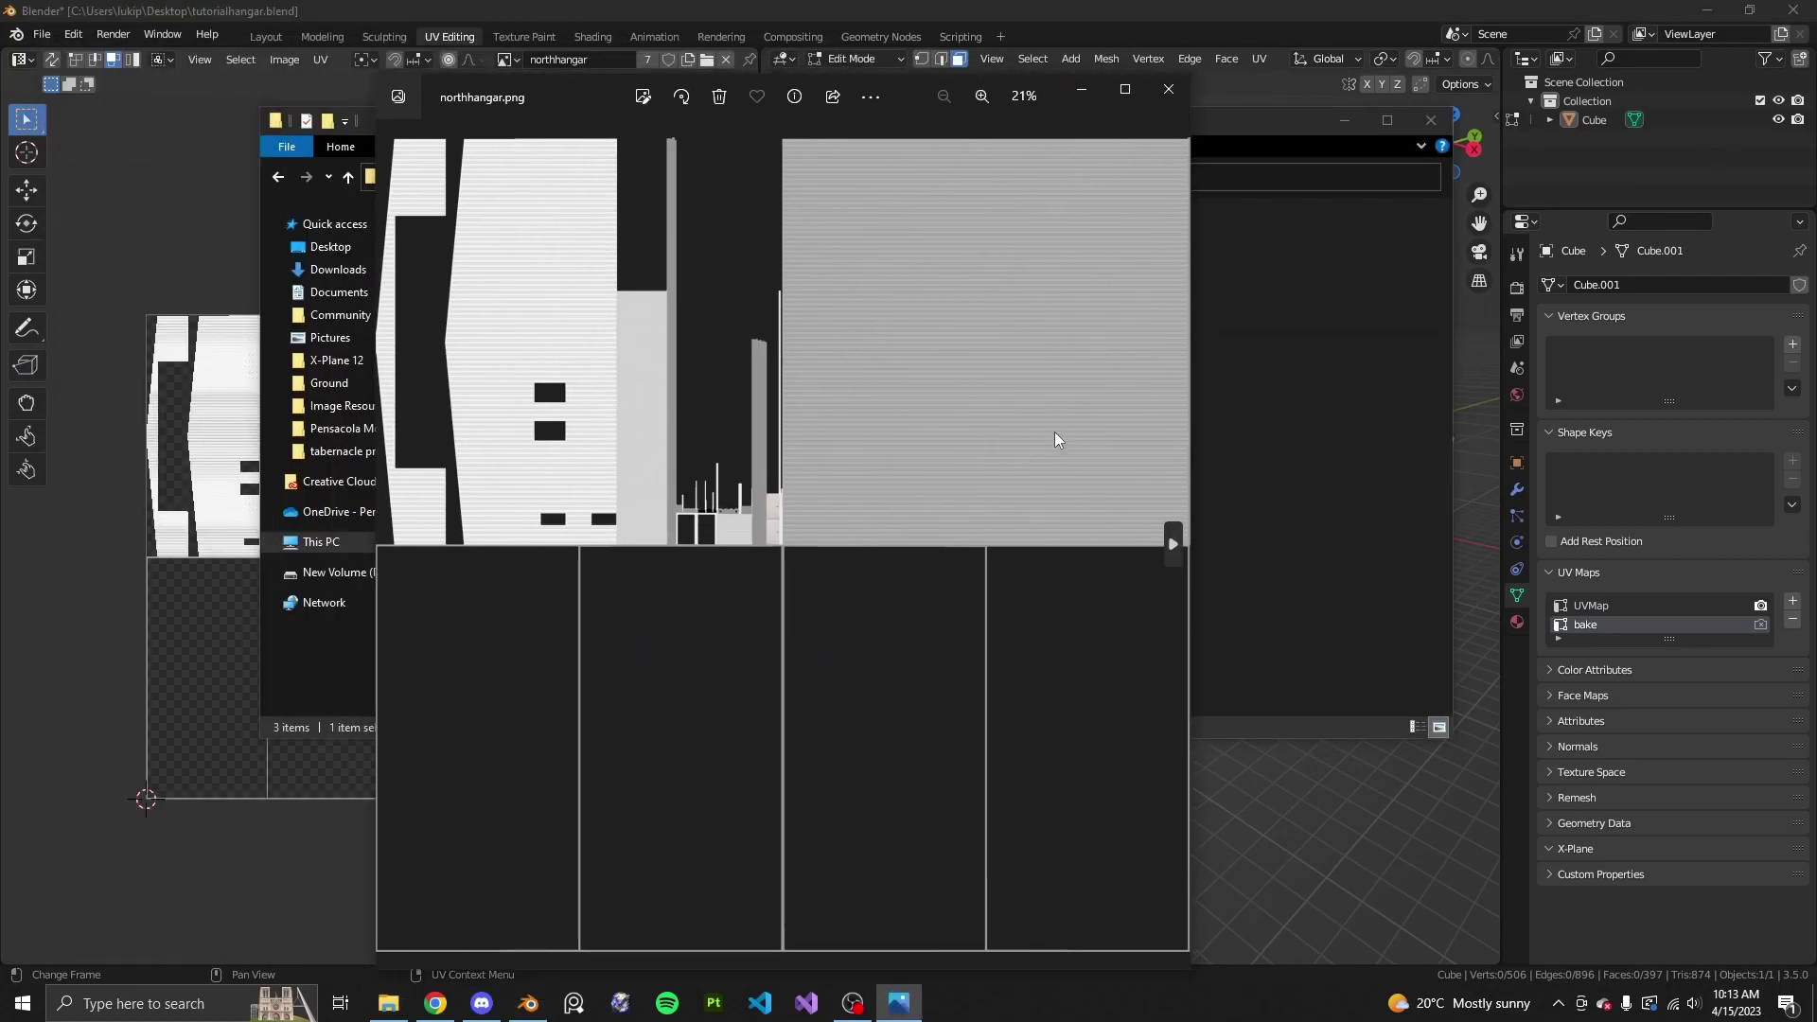
click(1170, 89)
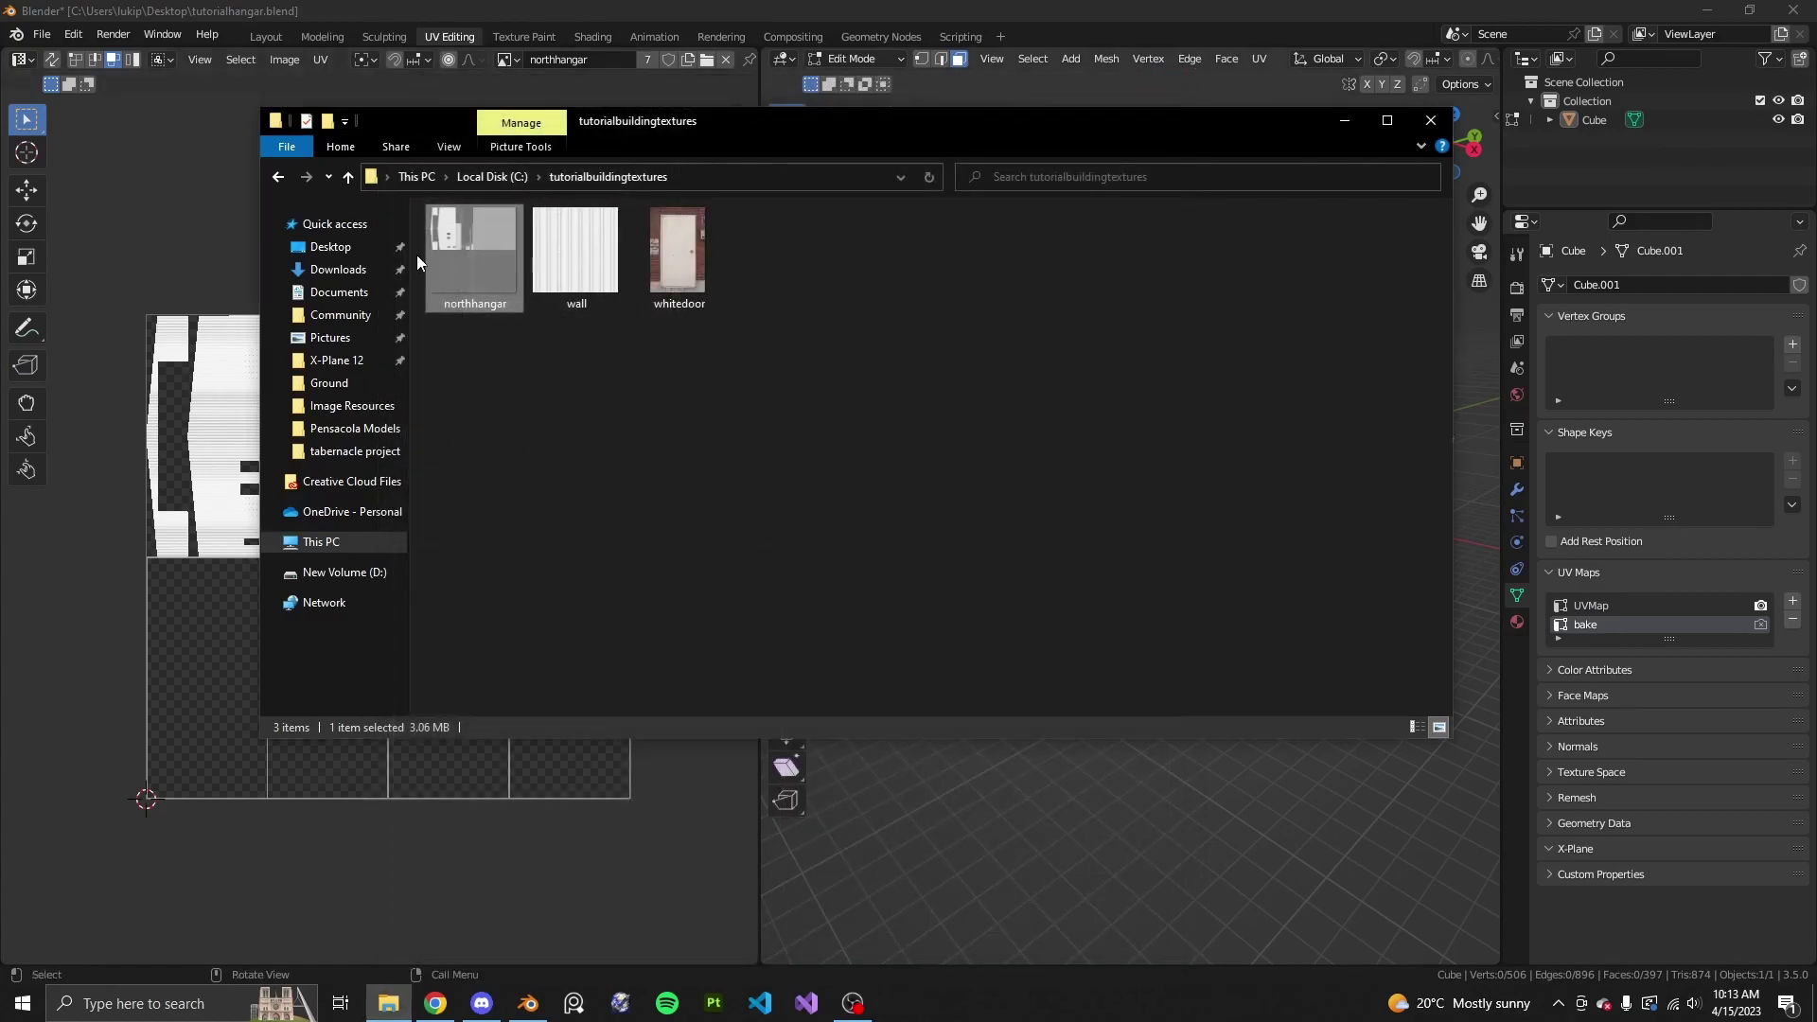
click(1252, 738)
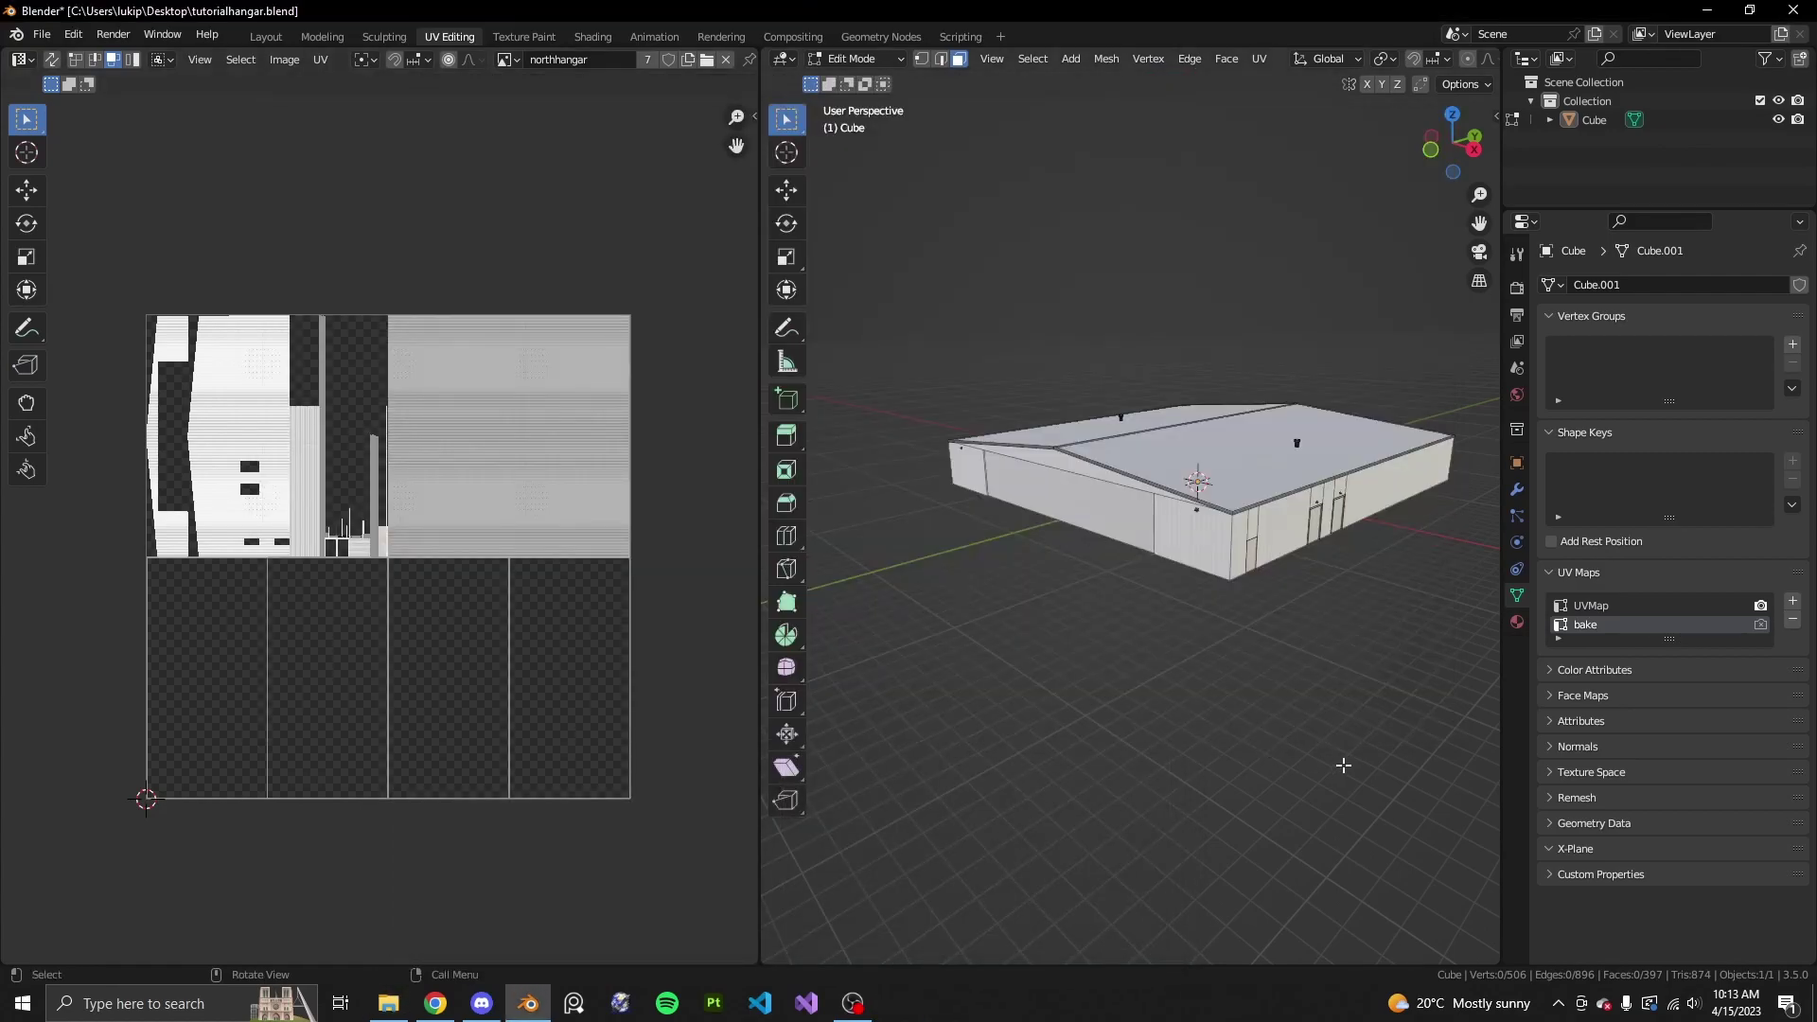
- Save tutorialhangar.blend in the Layout workspace and select wall among the hangar's material slots
scroll(1350, 724, up, 2)
shift+middle_drag(1351, 719, 1183, 724)
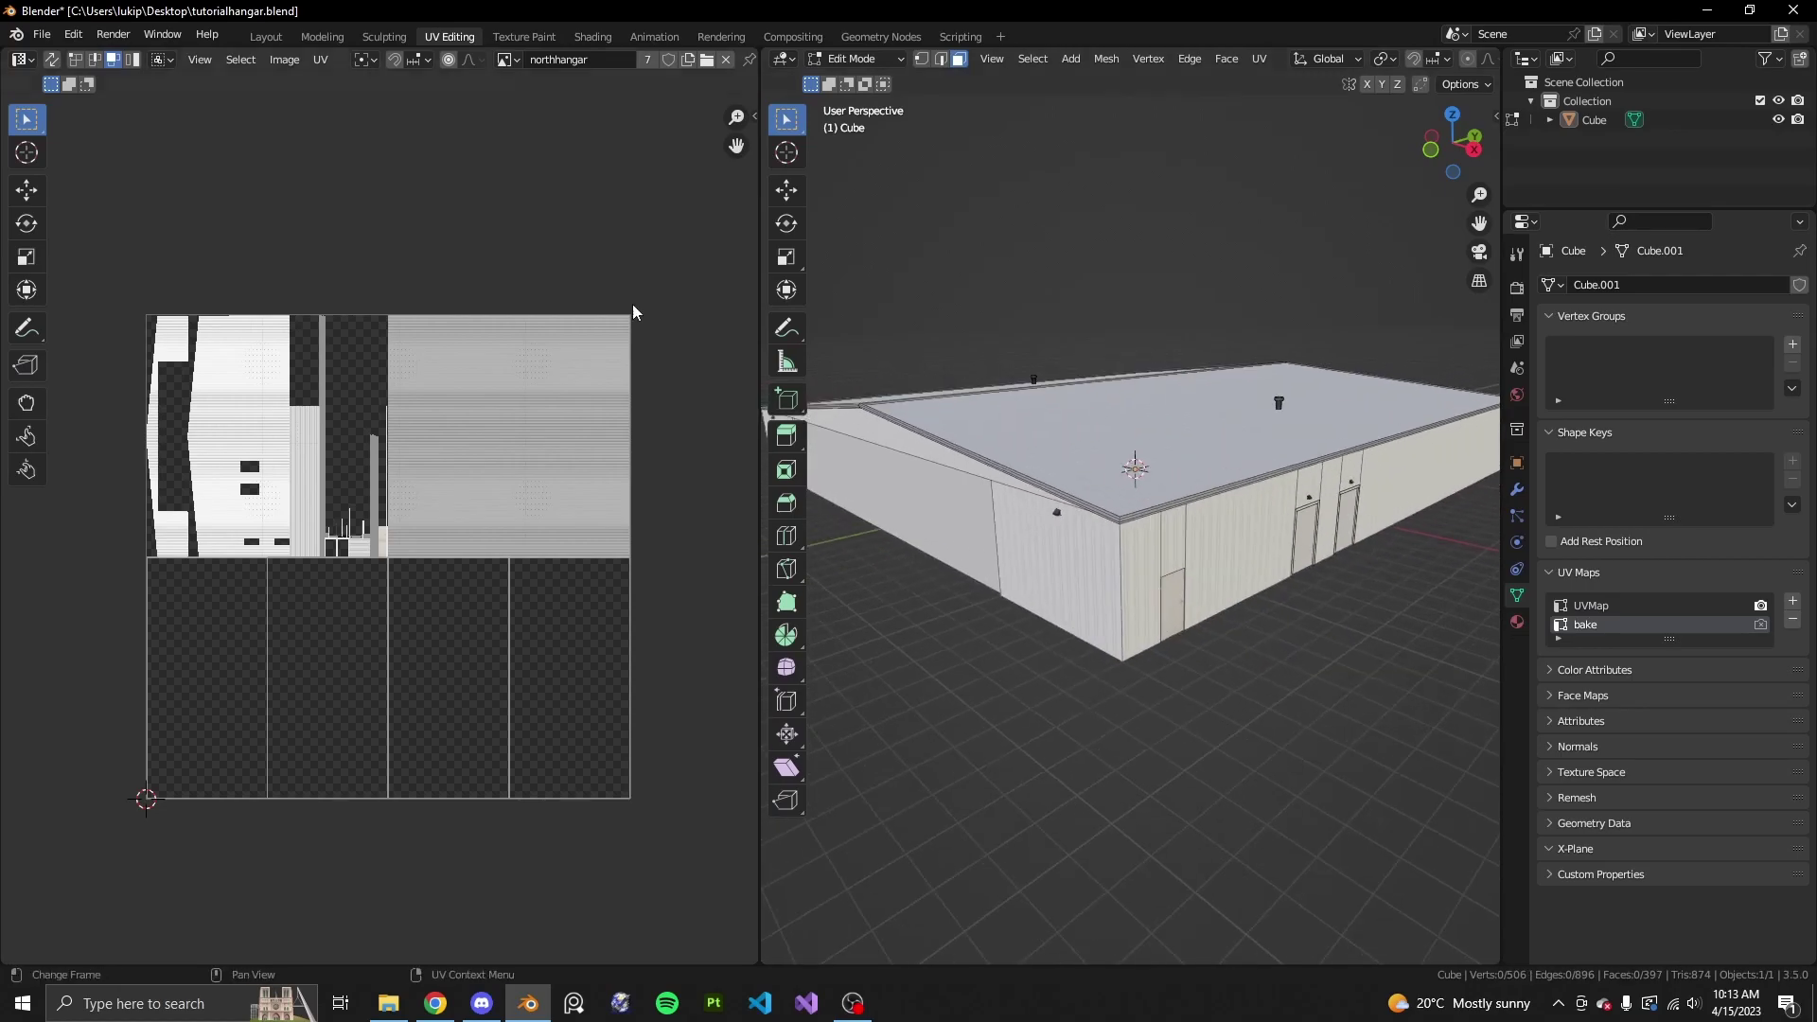
click(267, 37)
key(ctrl+s)
middle_drag(899, 649, 1127, 707)
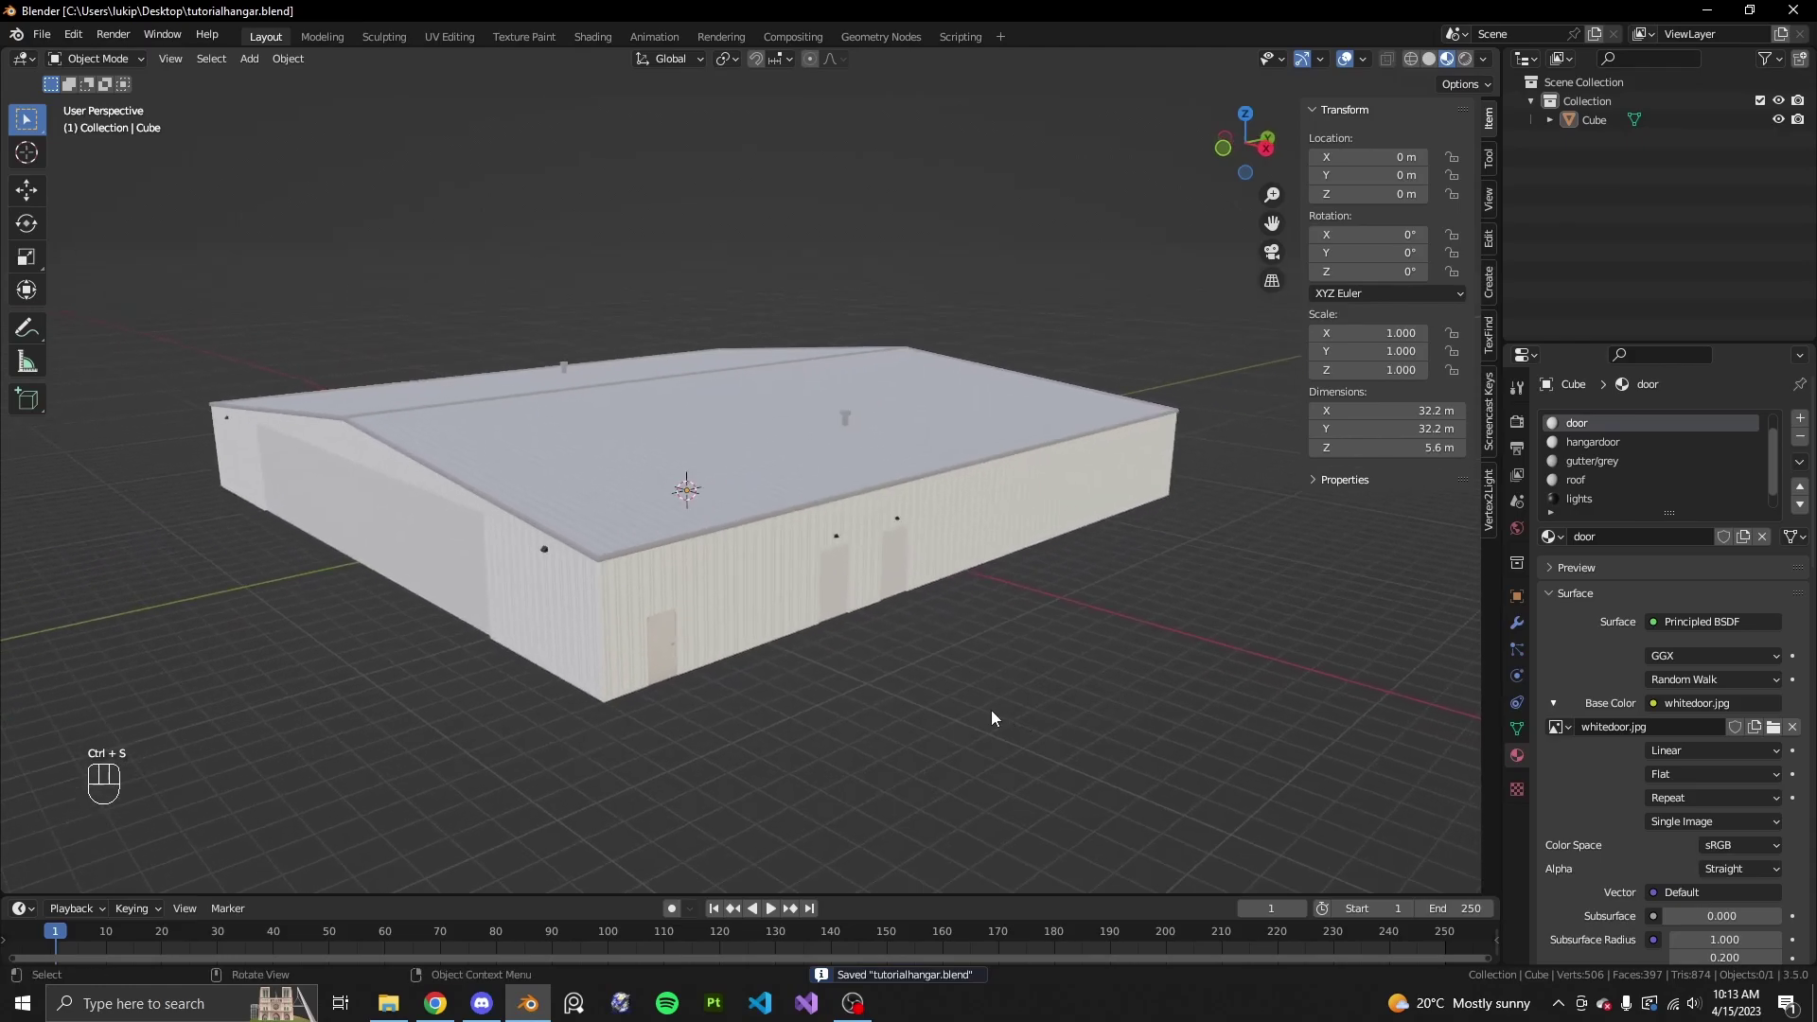
scroll(1641, 473, down, 1)
scroll(1647, 488, up, 2)
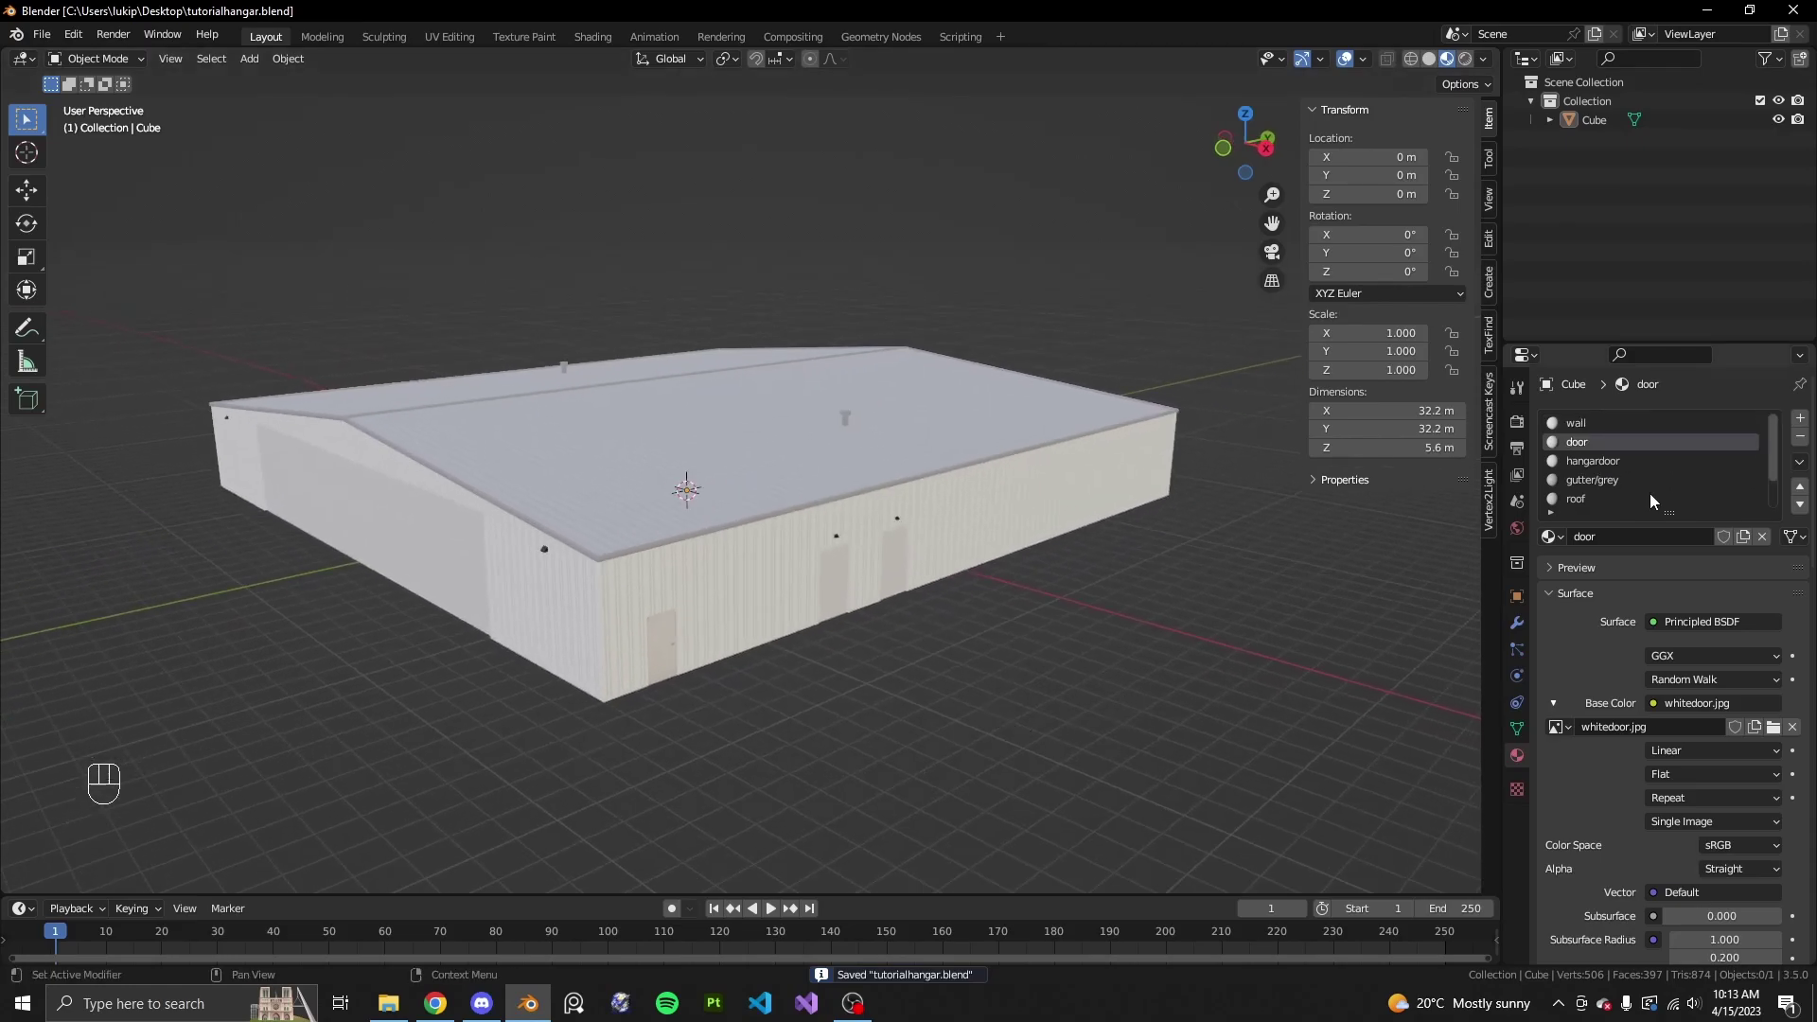
click(1624, 424)
scroll(1616, 468, down, 2)
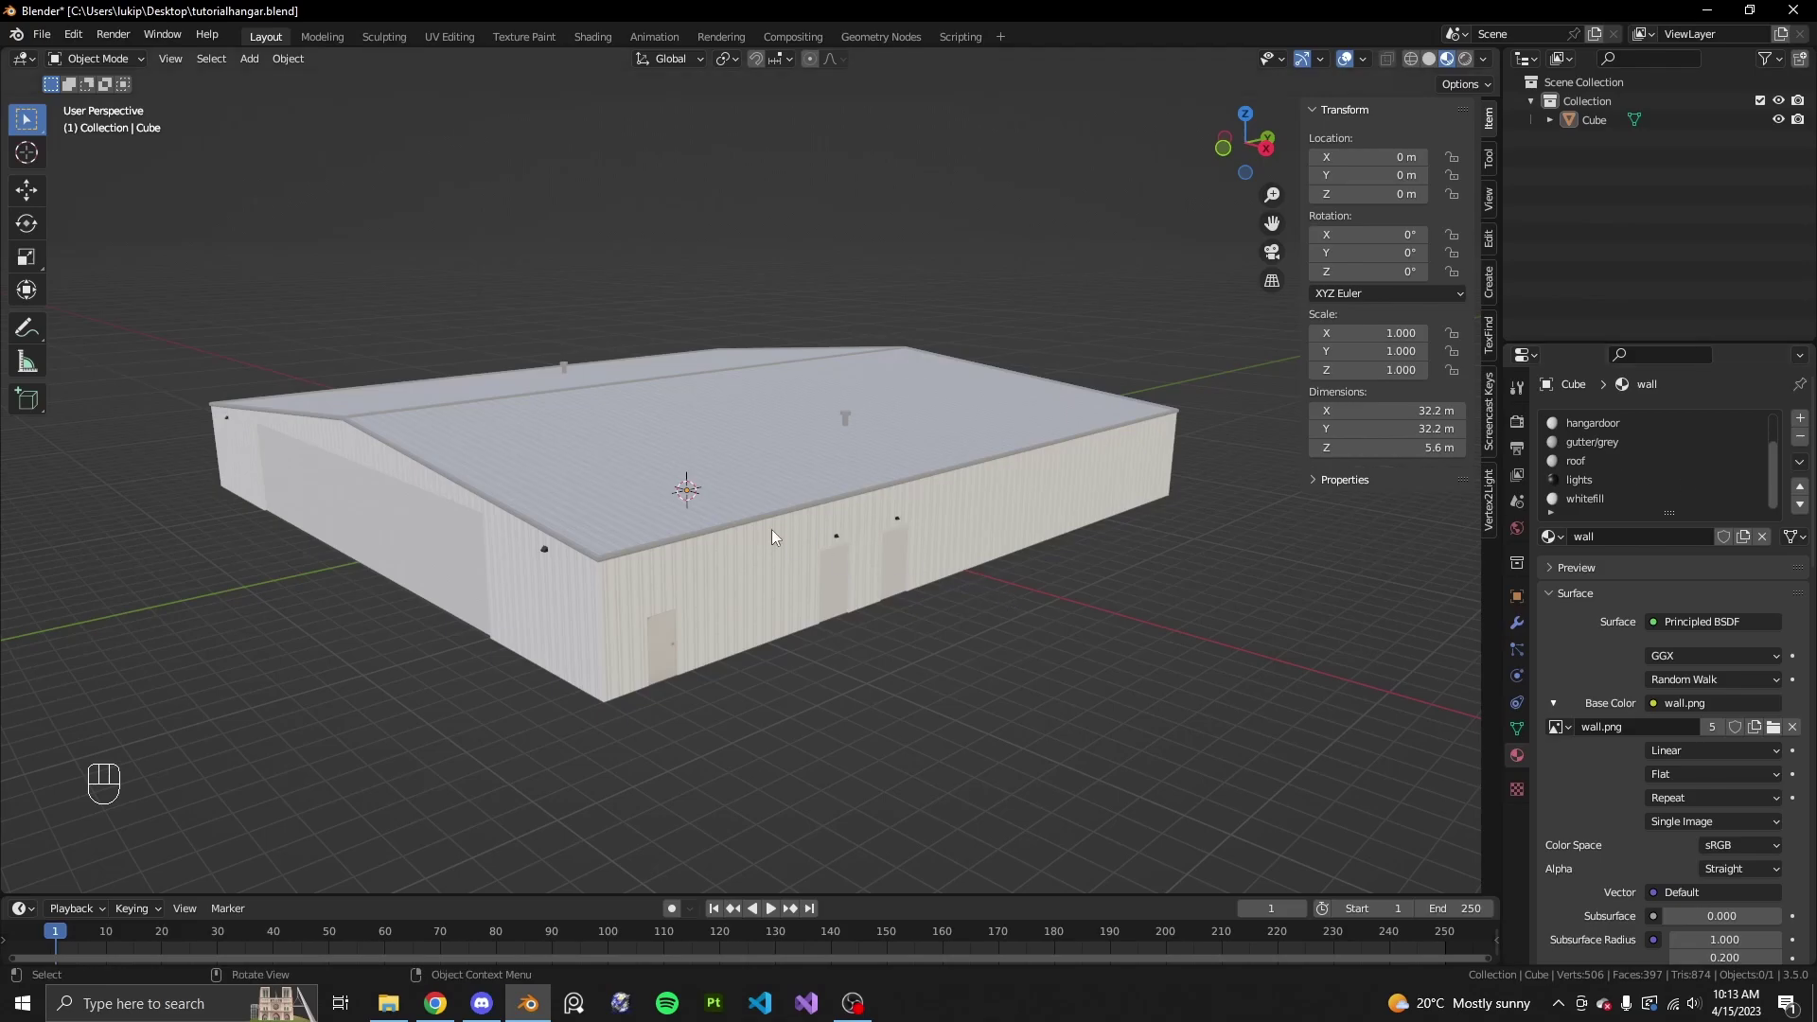
- Duplicate the hangar object, leaving the copy in the original's position
click(1018, 554)
key(shift+d)
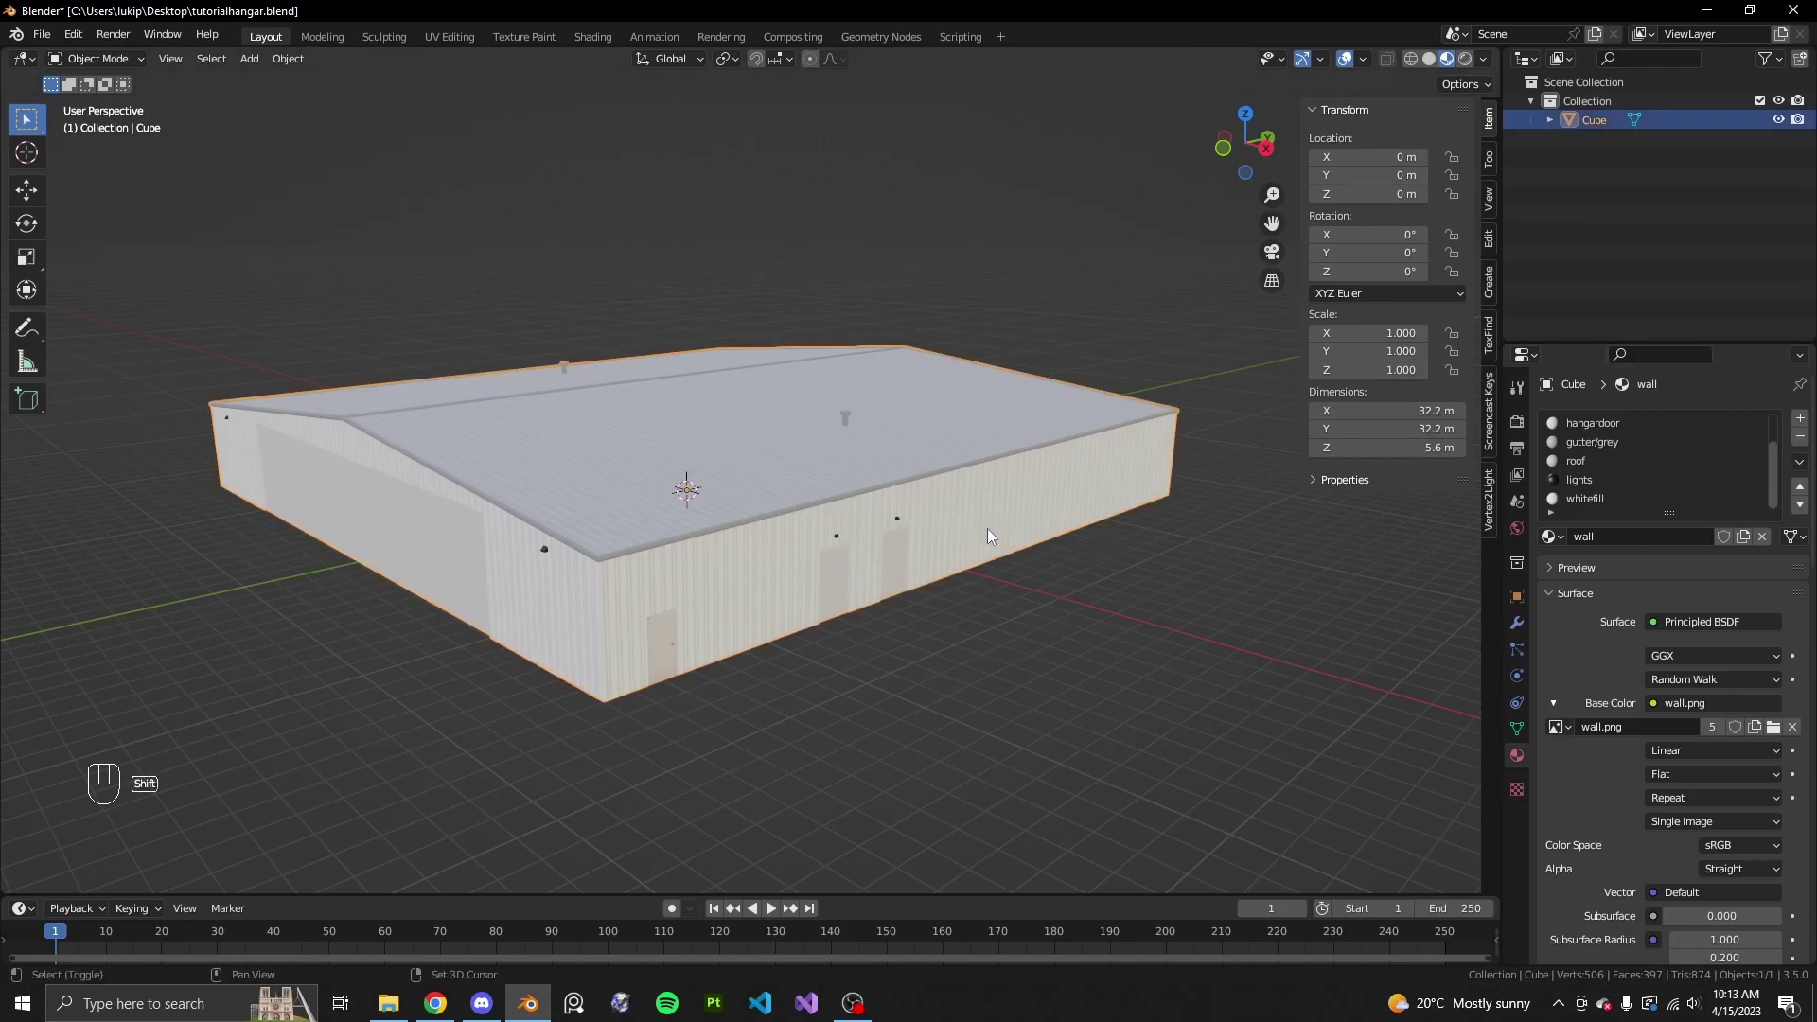
right_click(1218, 550)
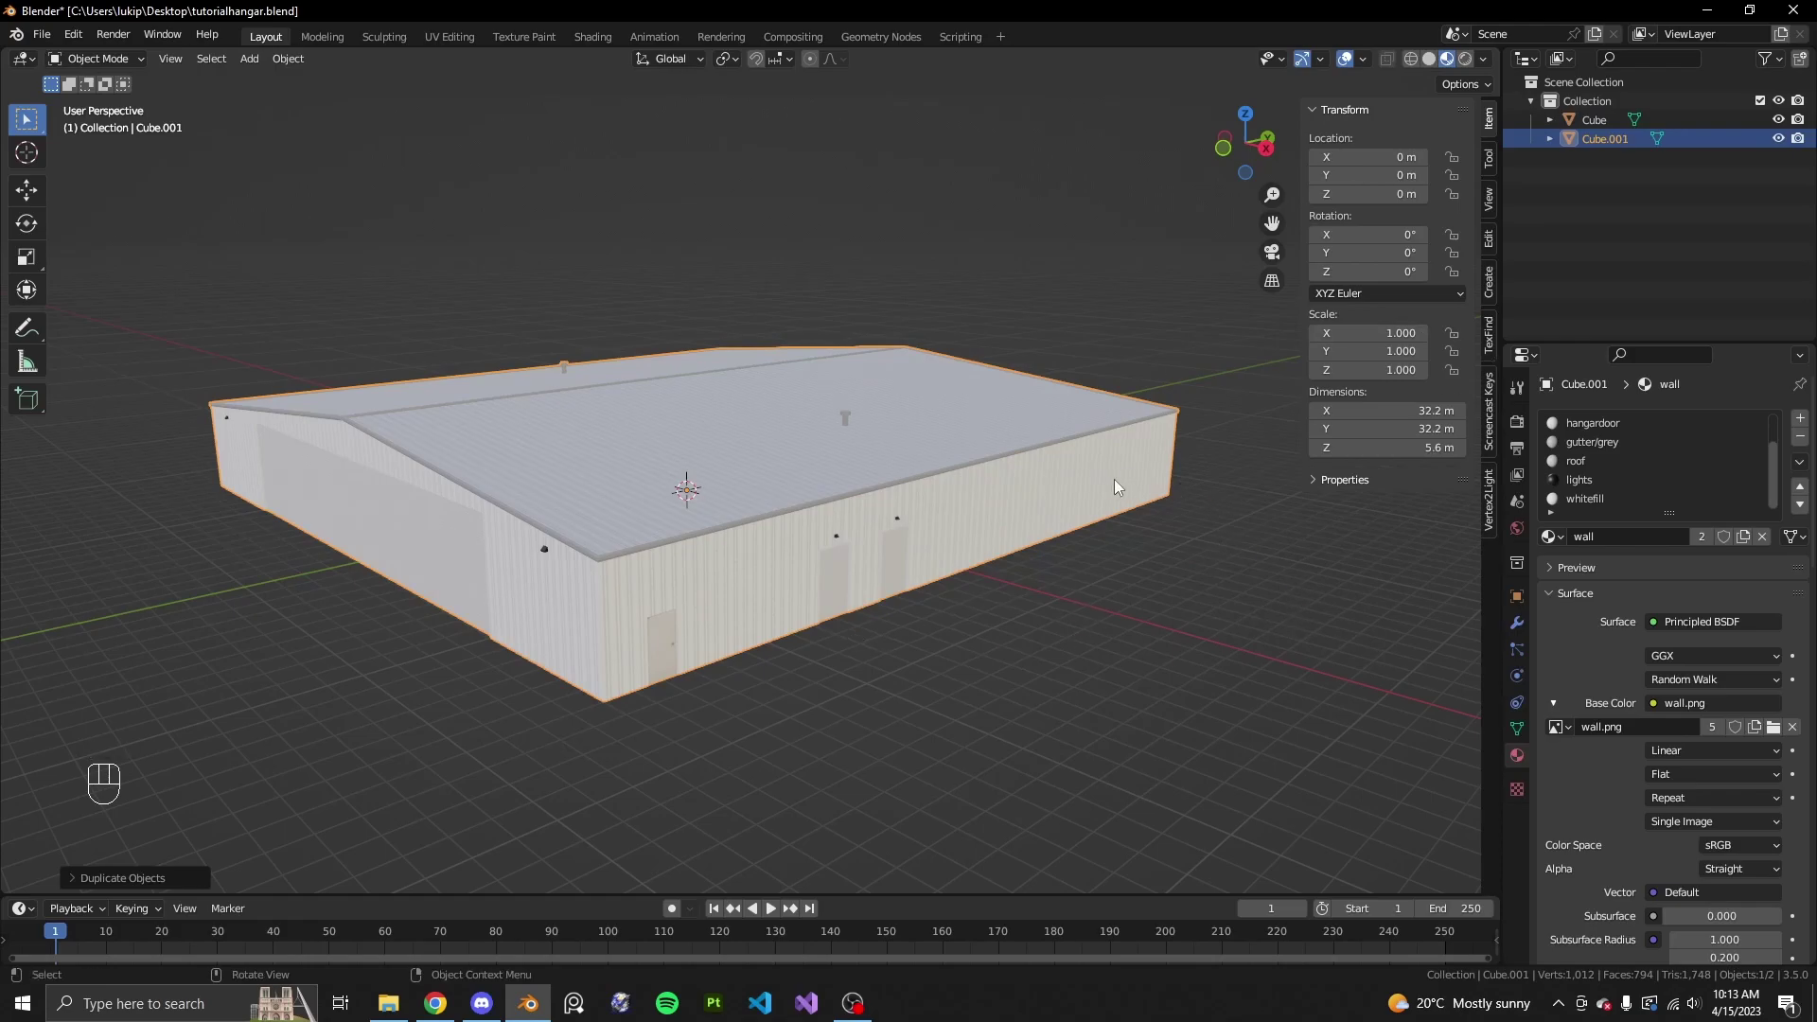
- Move the duplicated hangar to a new collection named backup and exclude that collection from the view layer
key(m)
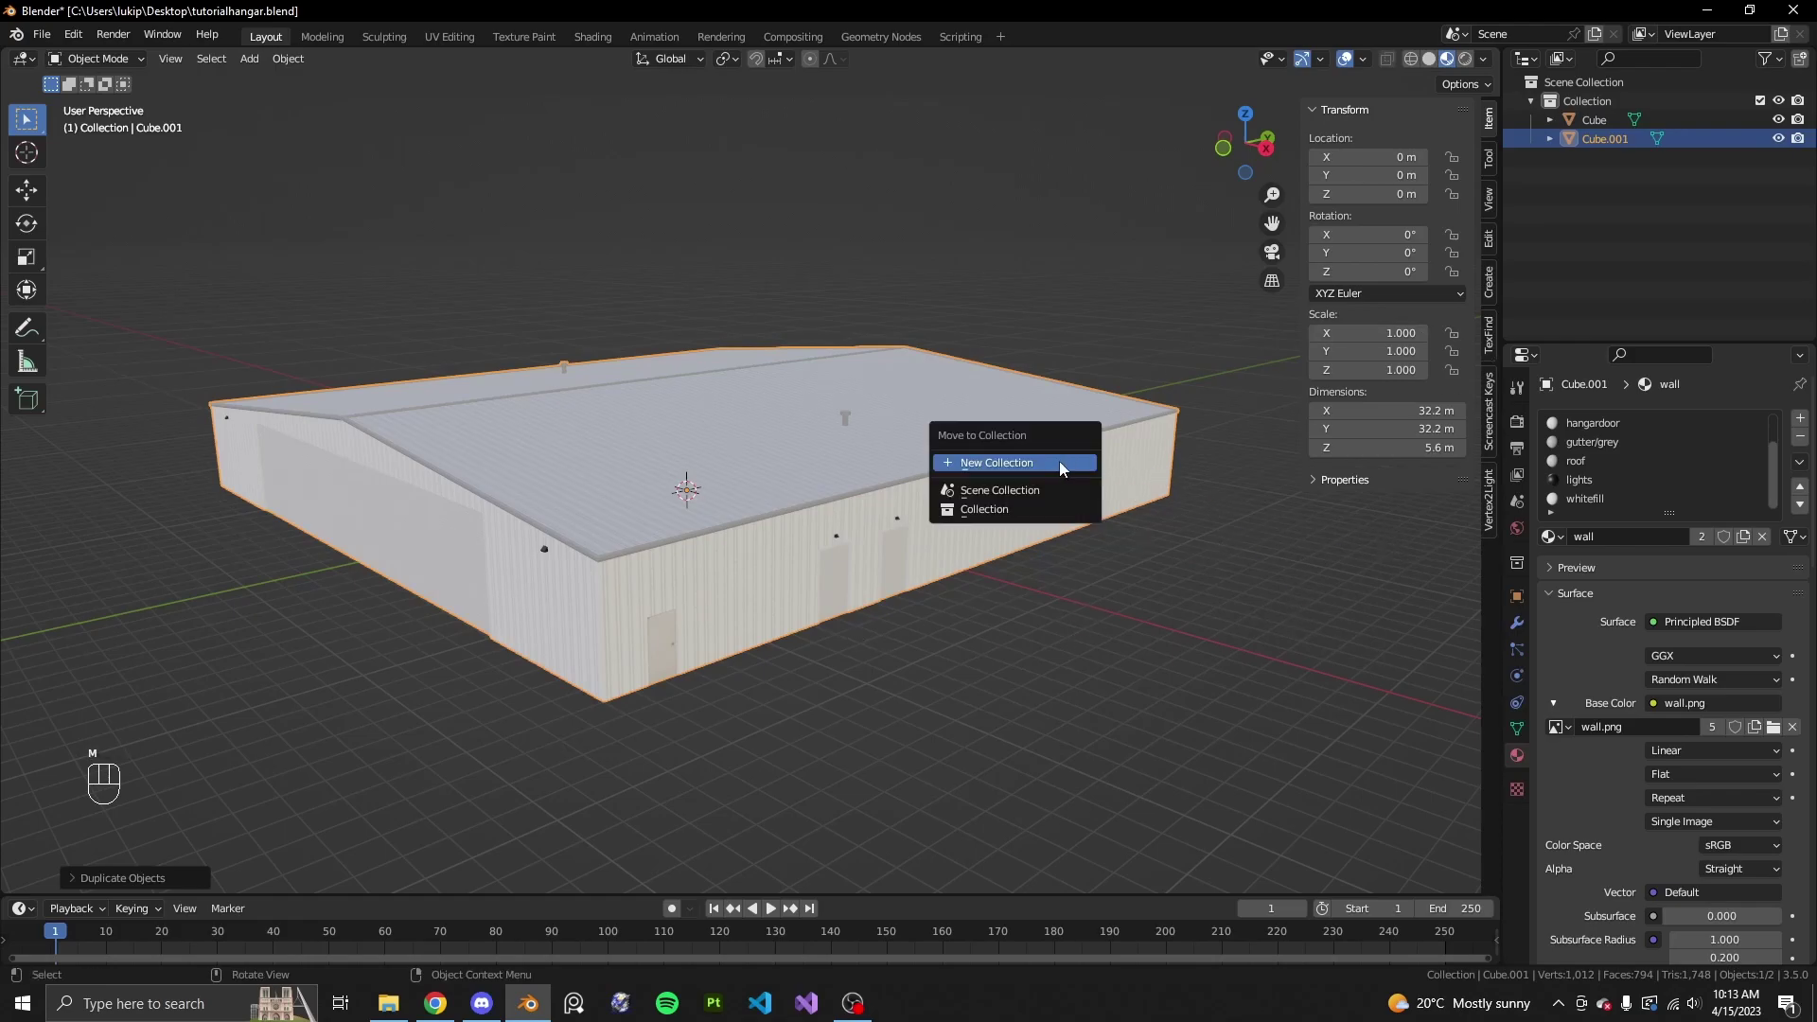
click(1042, 462)
text(b)
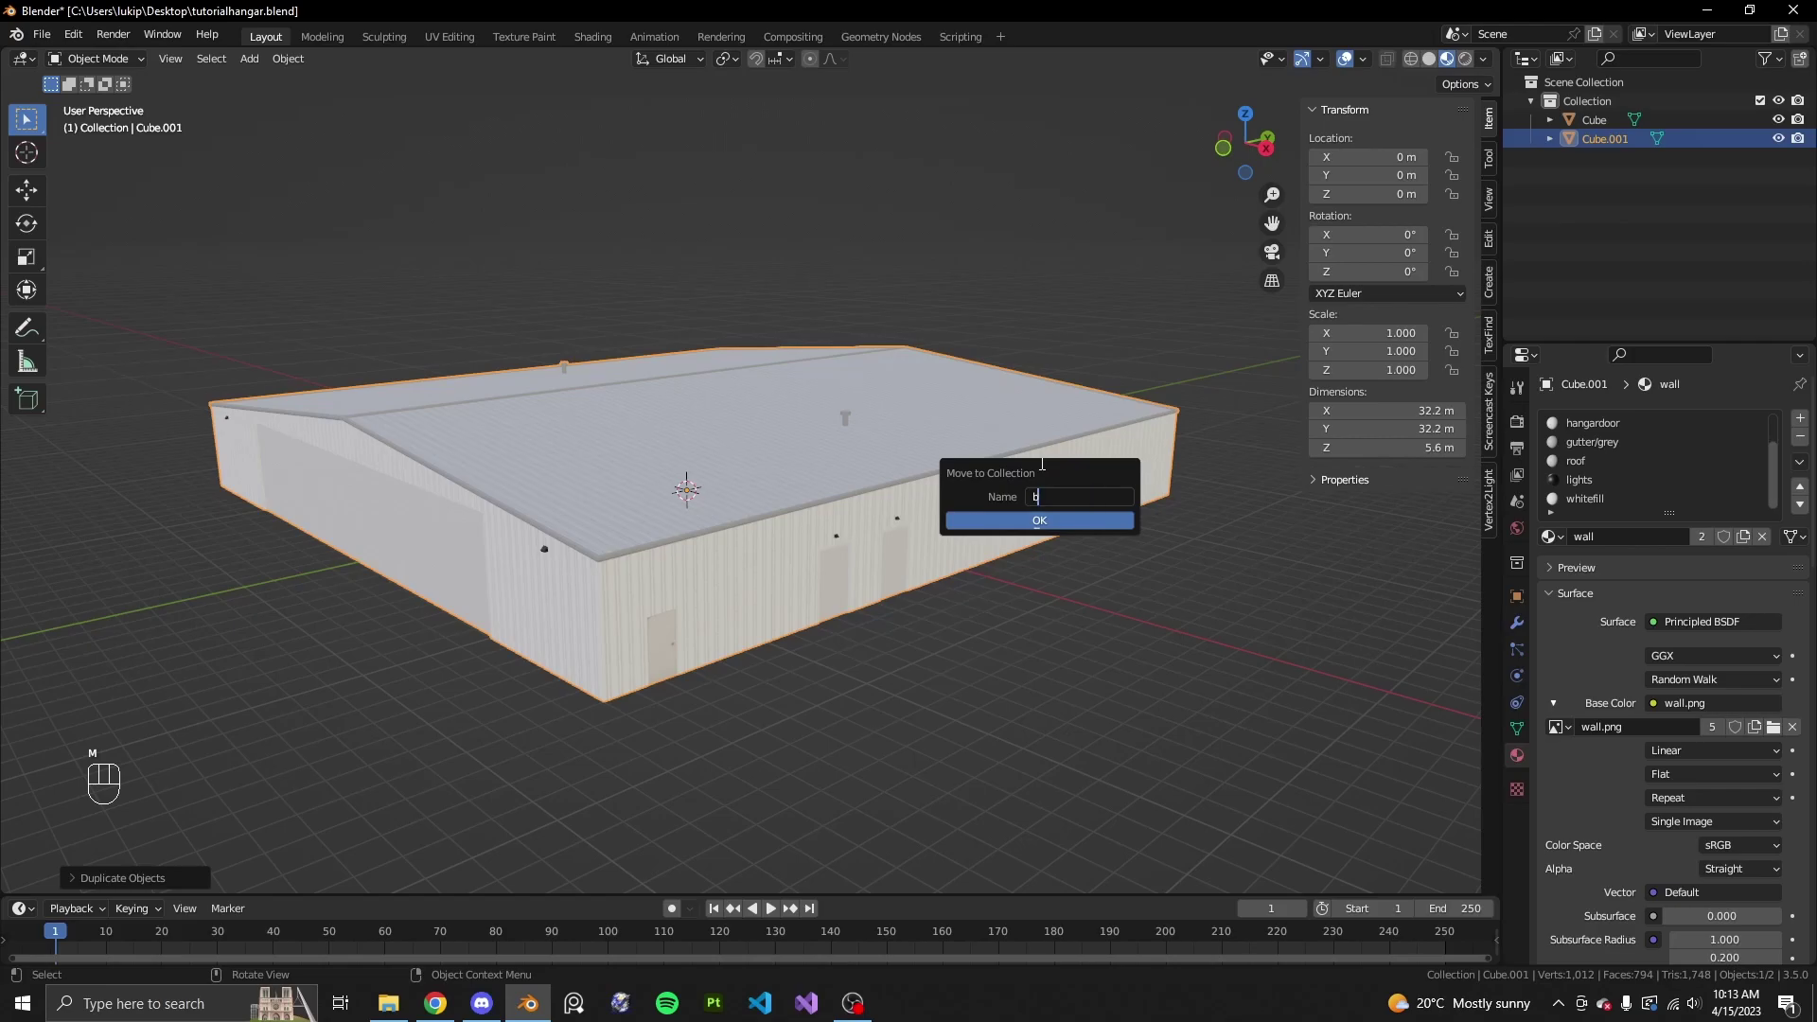
key(Return)
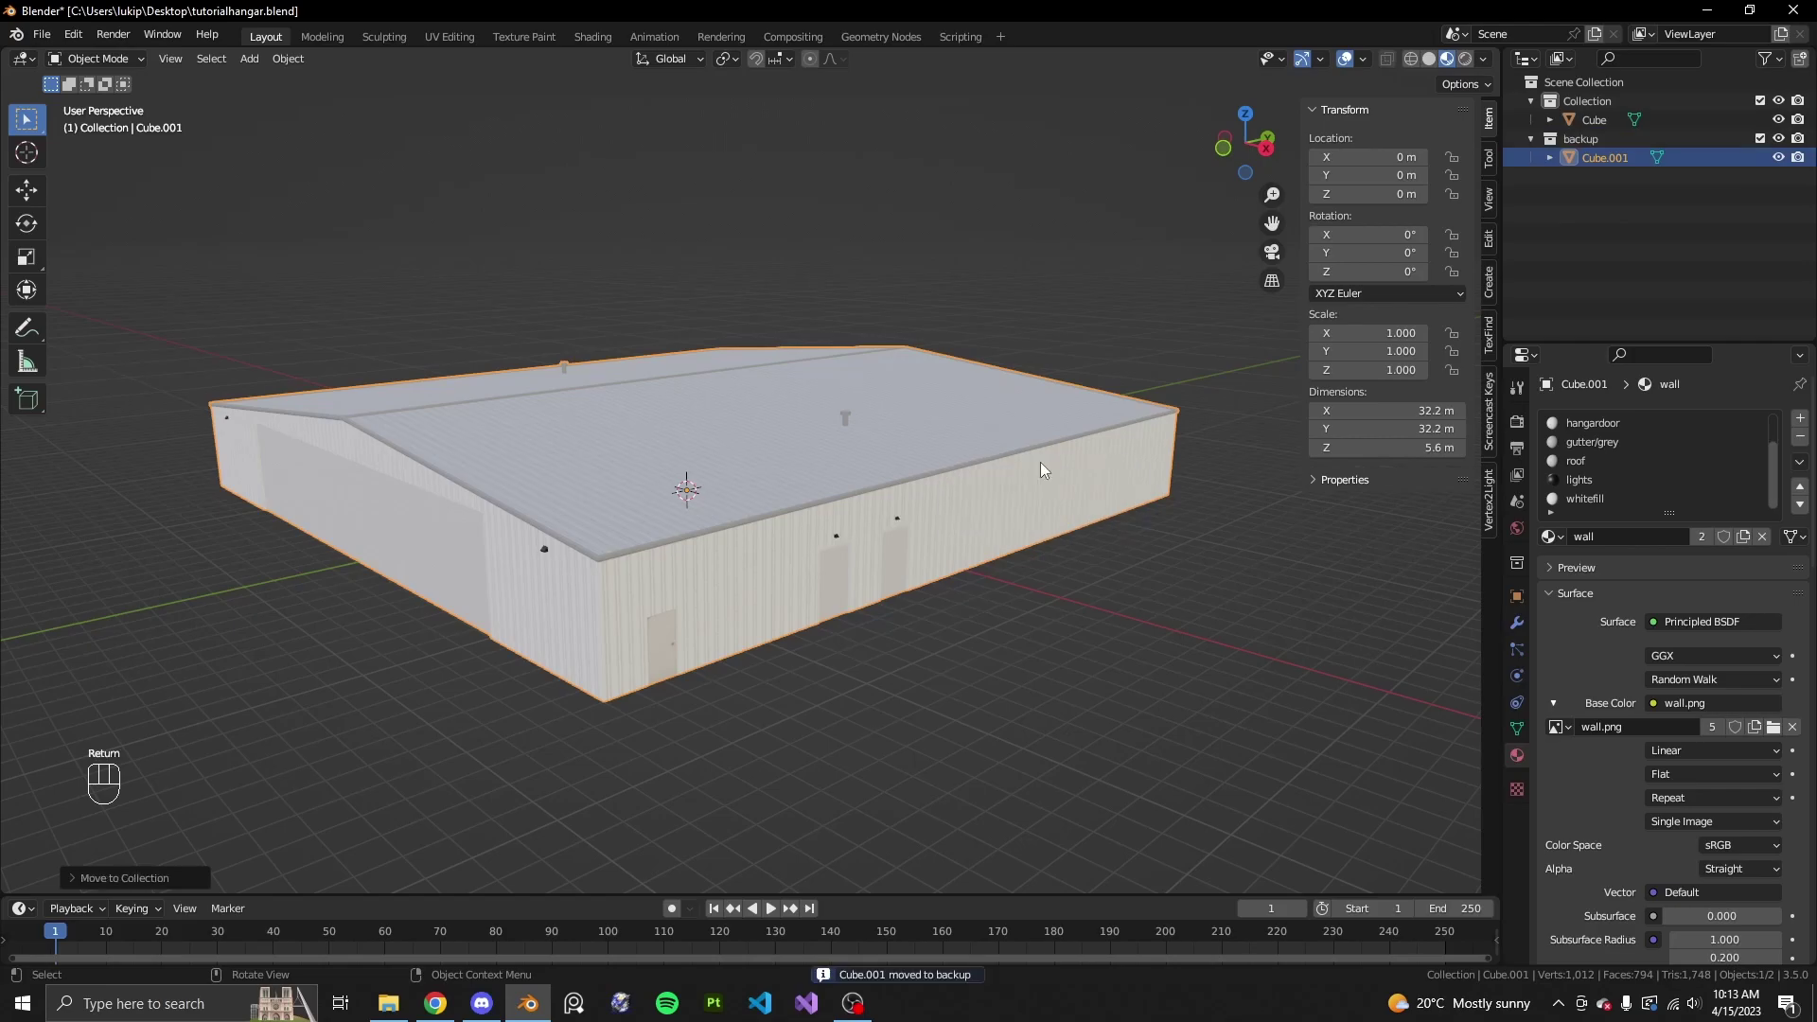
click(1760, 139)
- Select the original hangar and remove all of its existing material slots
click(952, 521)
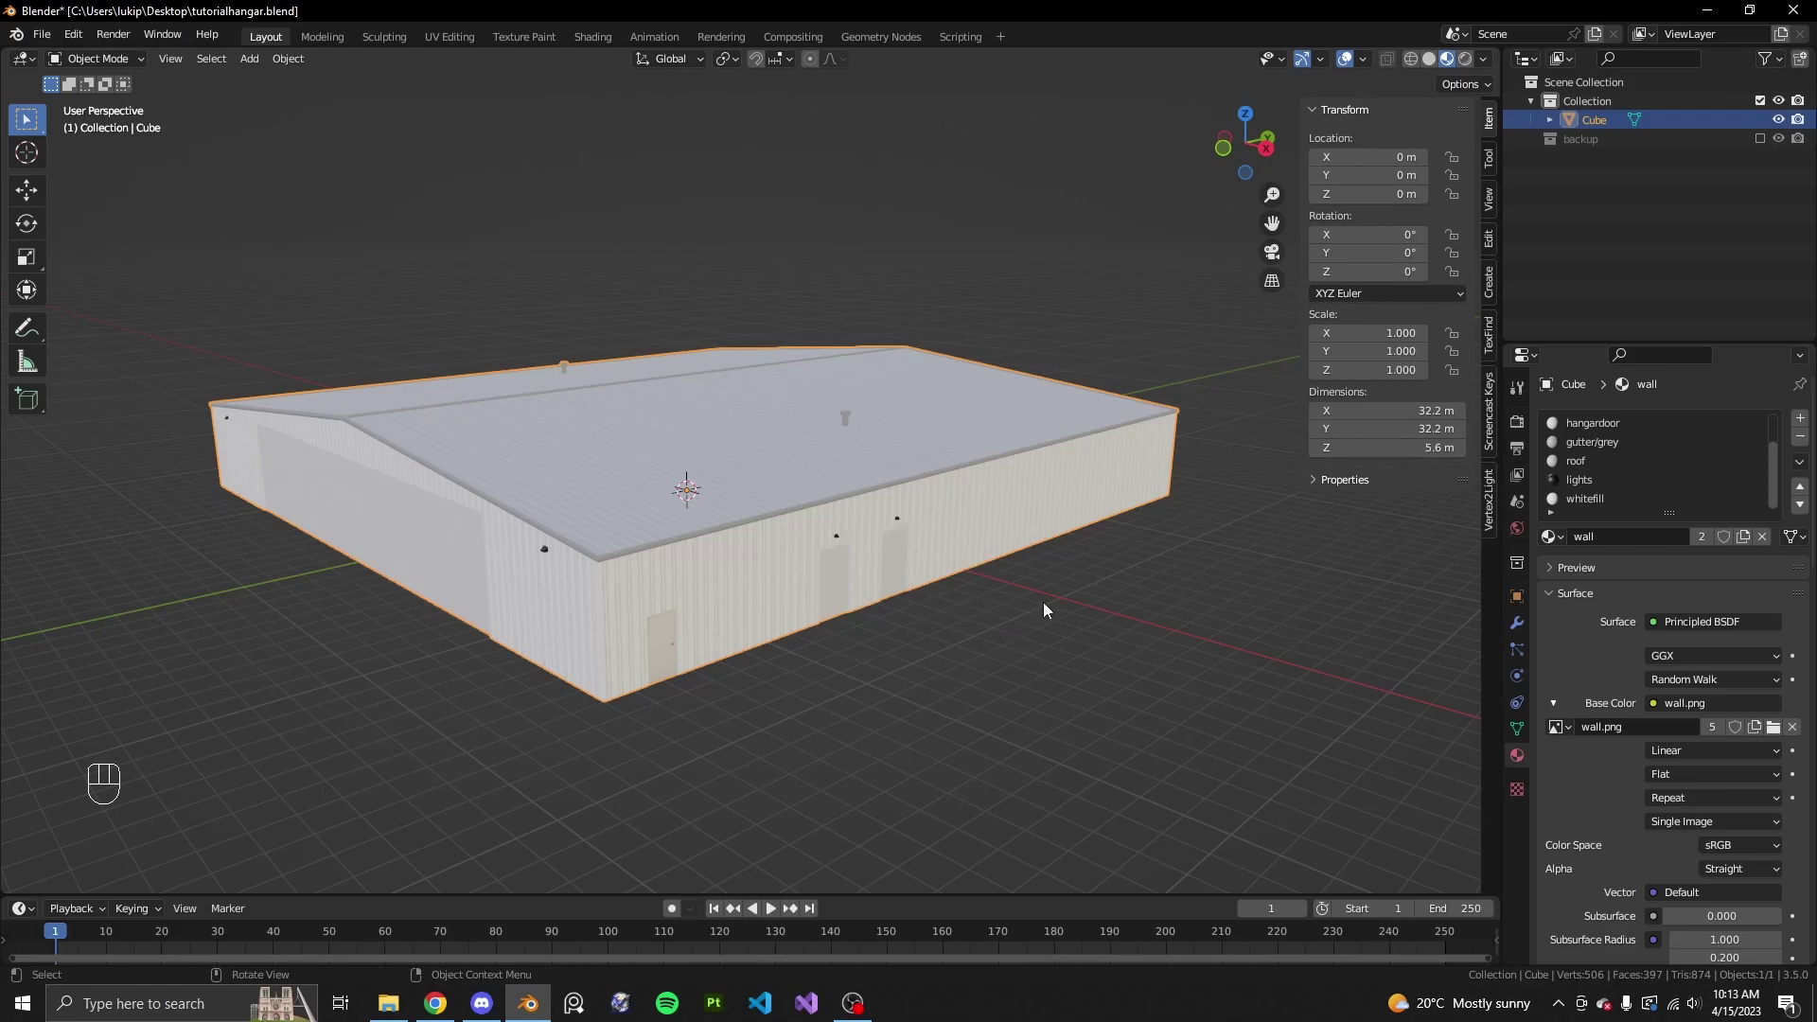
scroll(765, 538, up, 3)
scroll(441, 606, down, 3)
middle_drag(441, 605, 1230, 549)
click(1800, 436)
click(1800, 437)
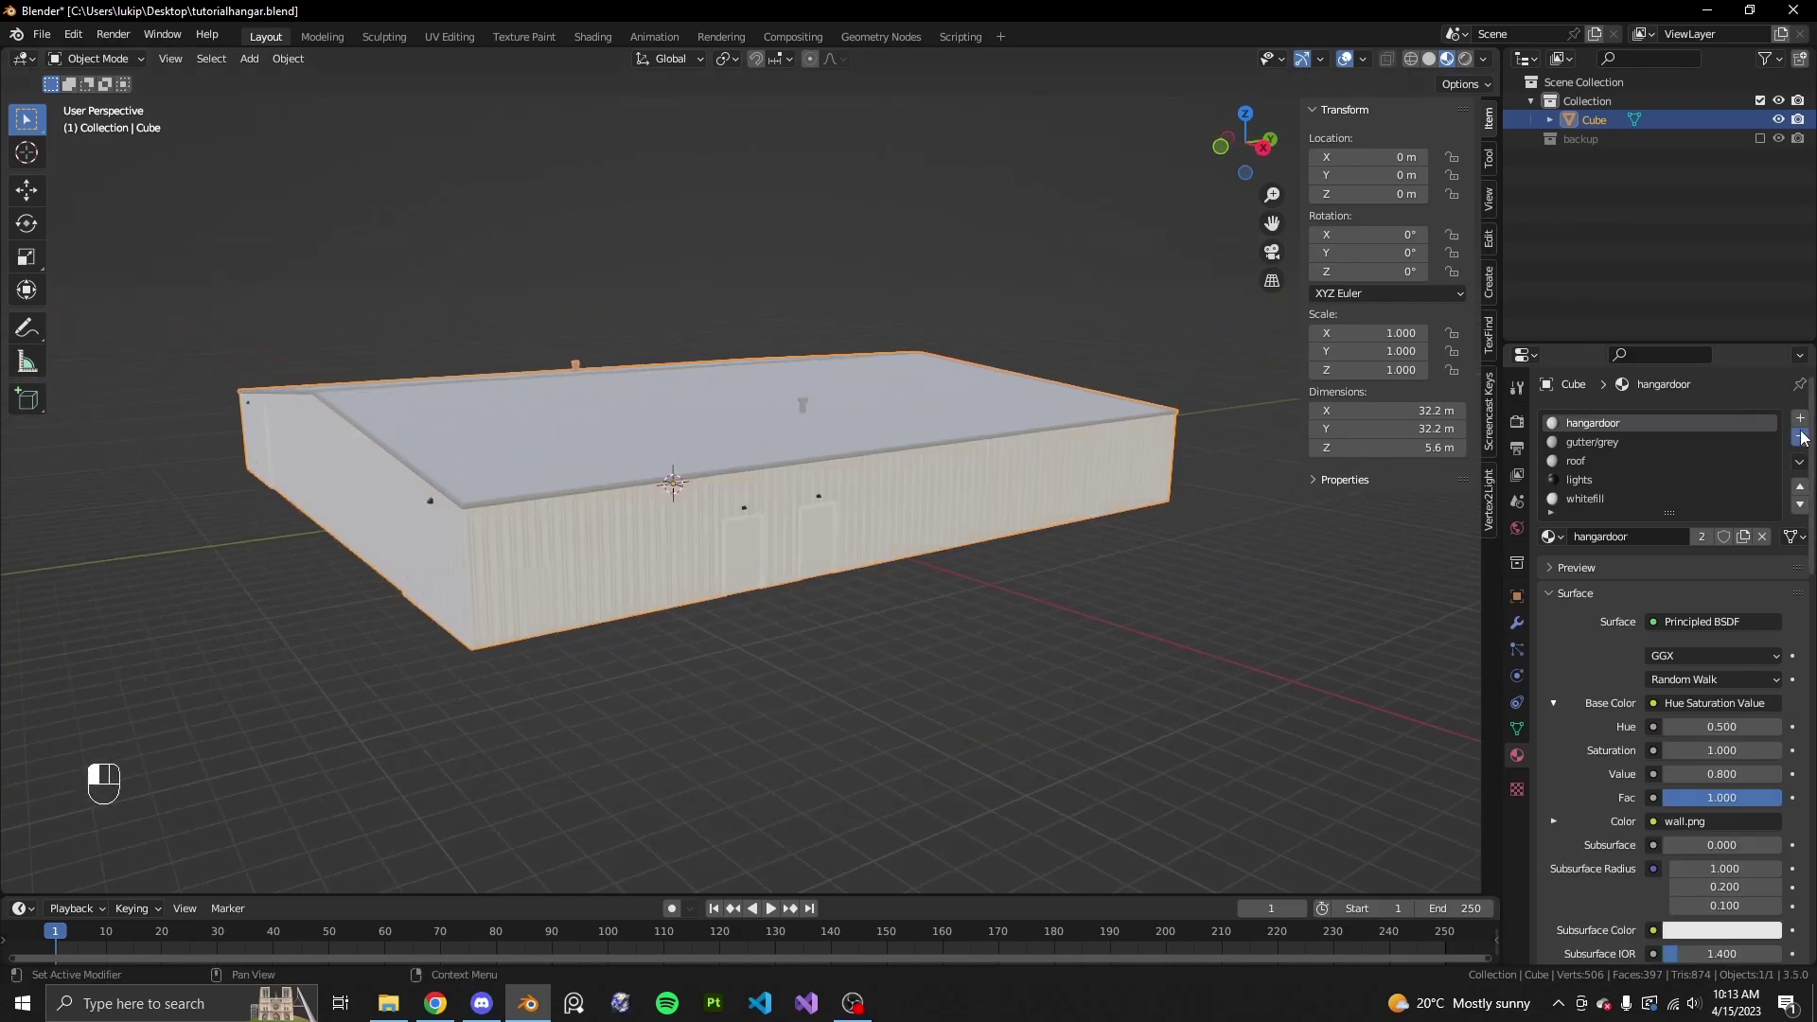
click(1800, 436)
click(1801, 436)
click(1800, 436)
- Create a new material on the hangar and name it northhangar
click(1628, 503)
click(1633, 499)
text(r)
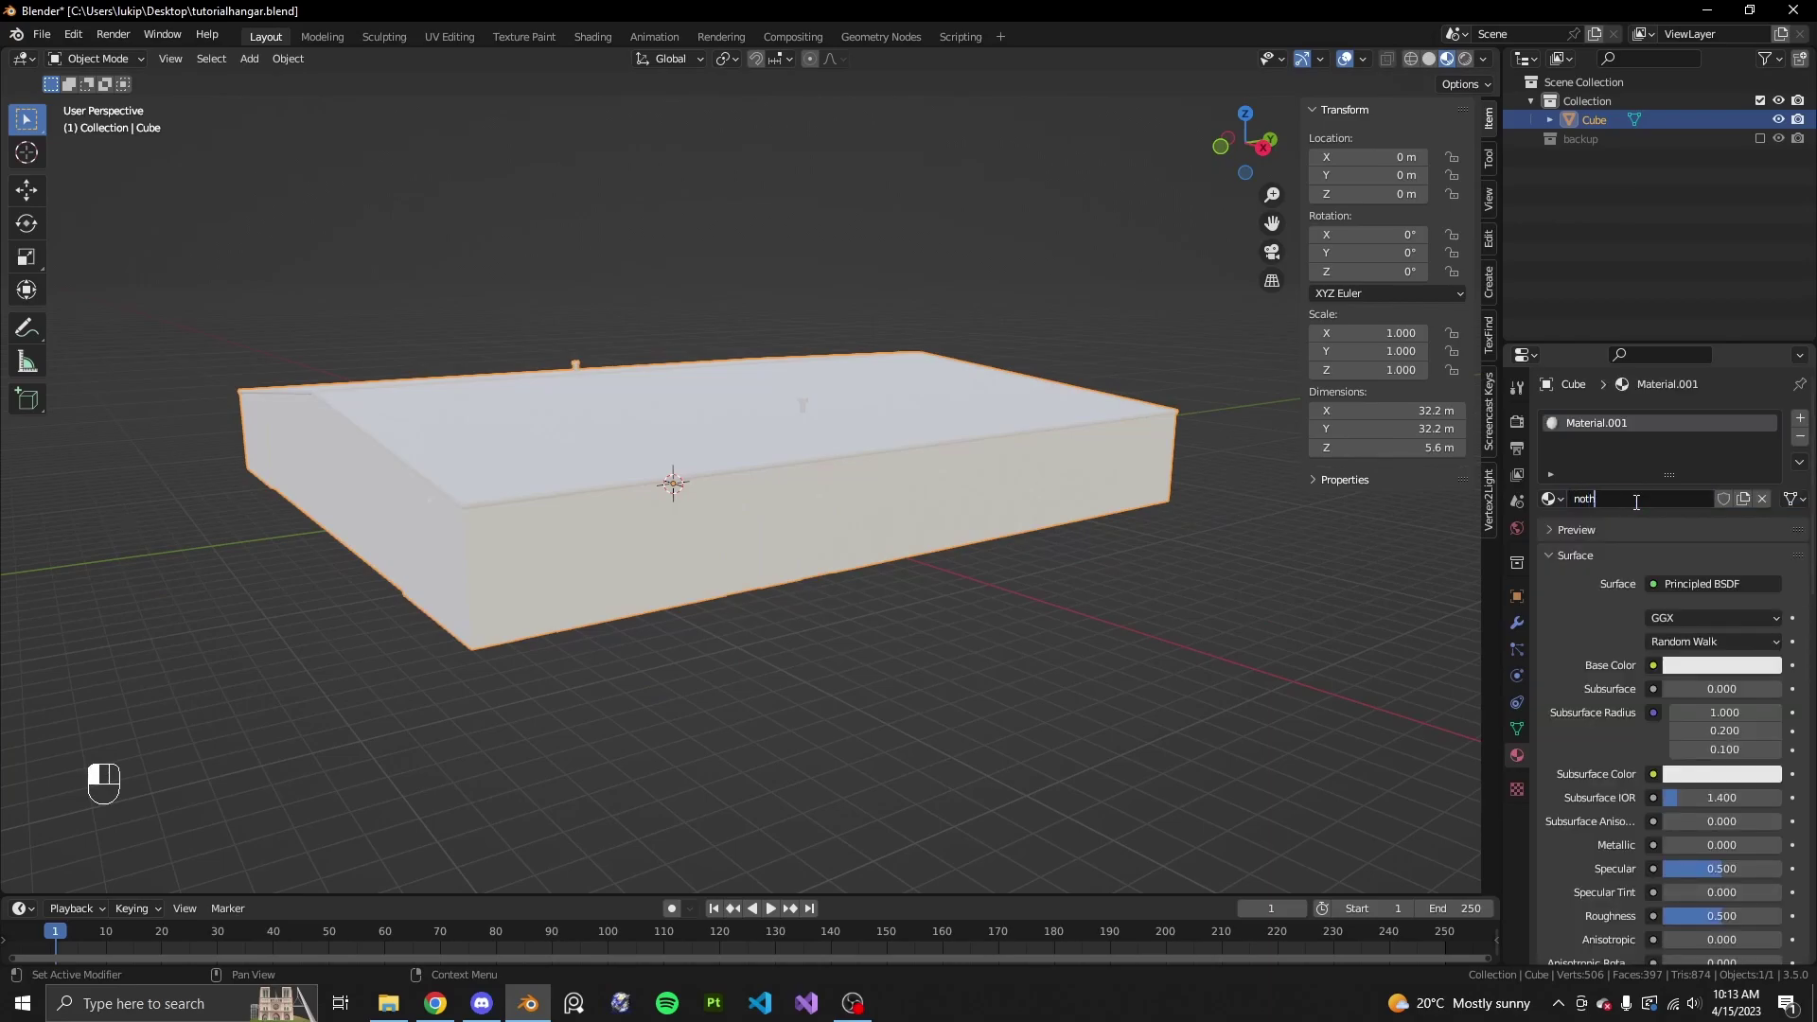
key(BackSpace)
text(gar)
key(Return)
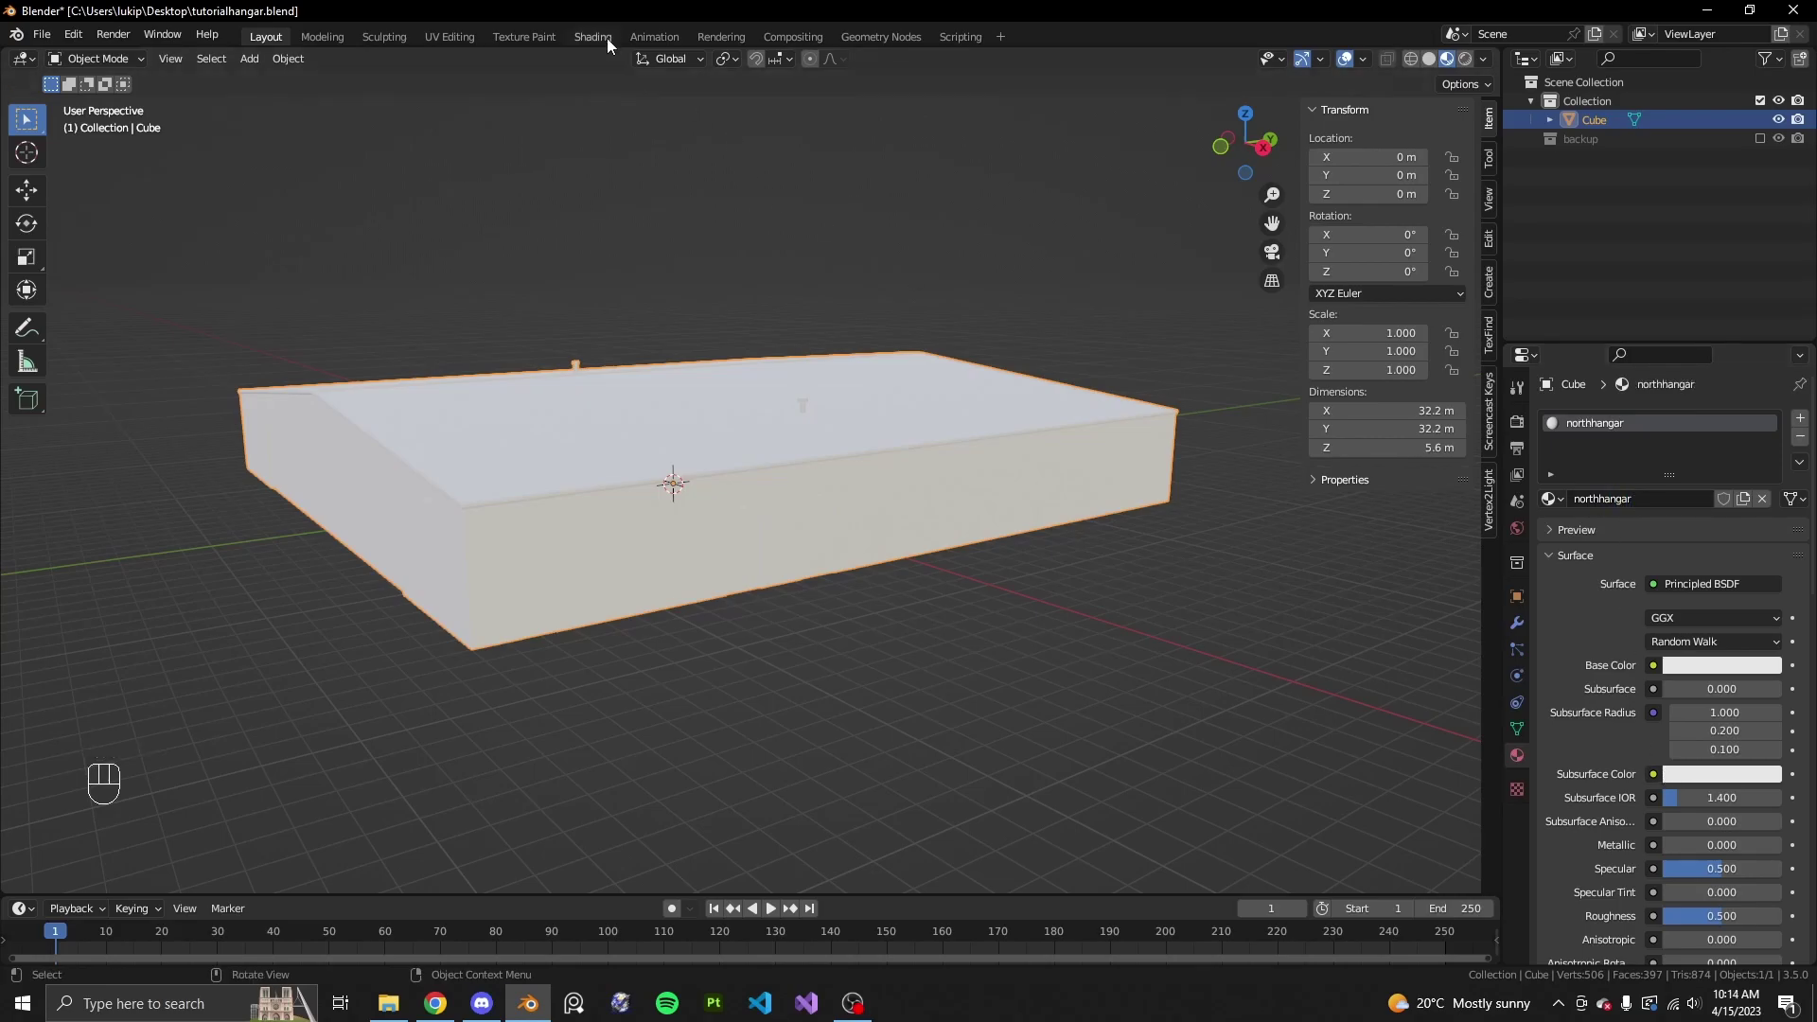
- Give the northhangar material's Base Color an Image Texture using northhangar.png from the tutorialbuildingtextures folder
click(1654, 666)
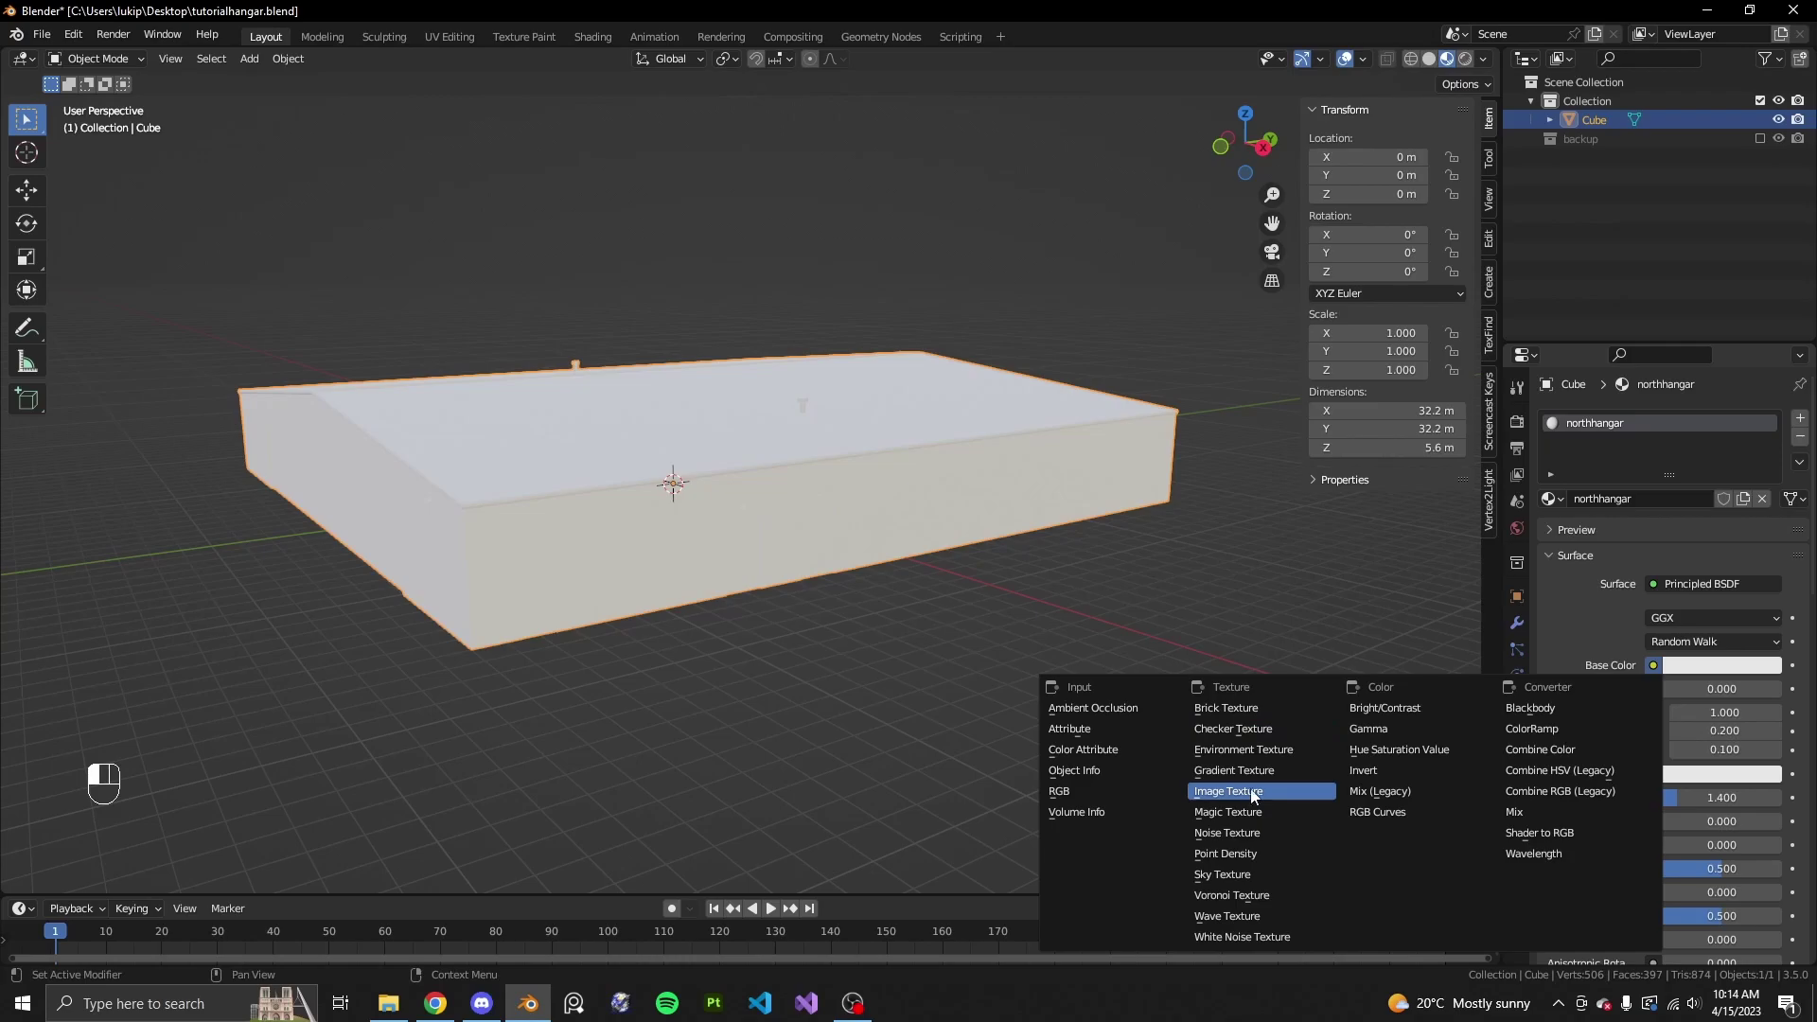
click(1221, 791)
click(1753, 689)
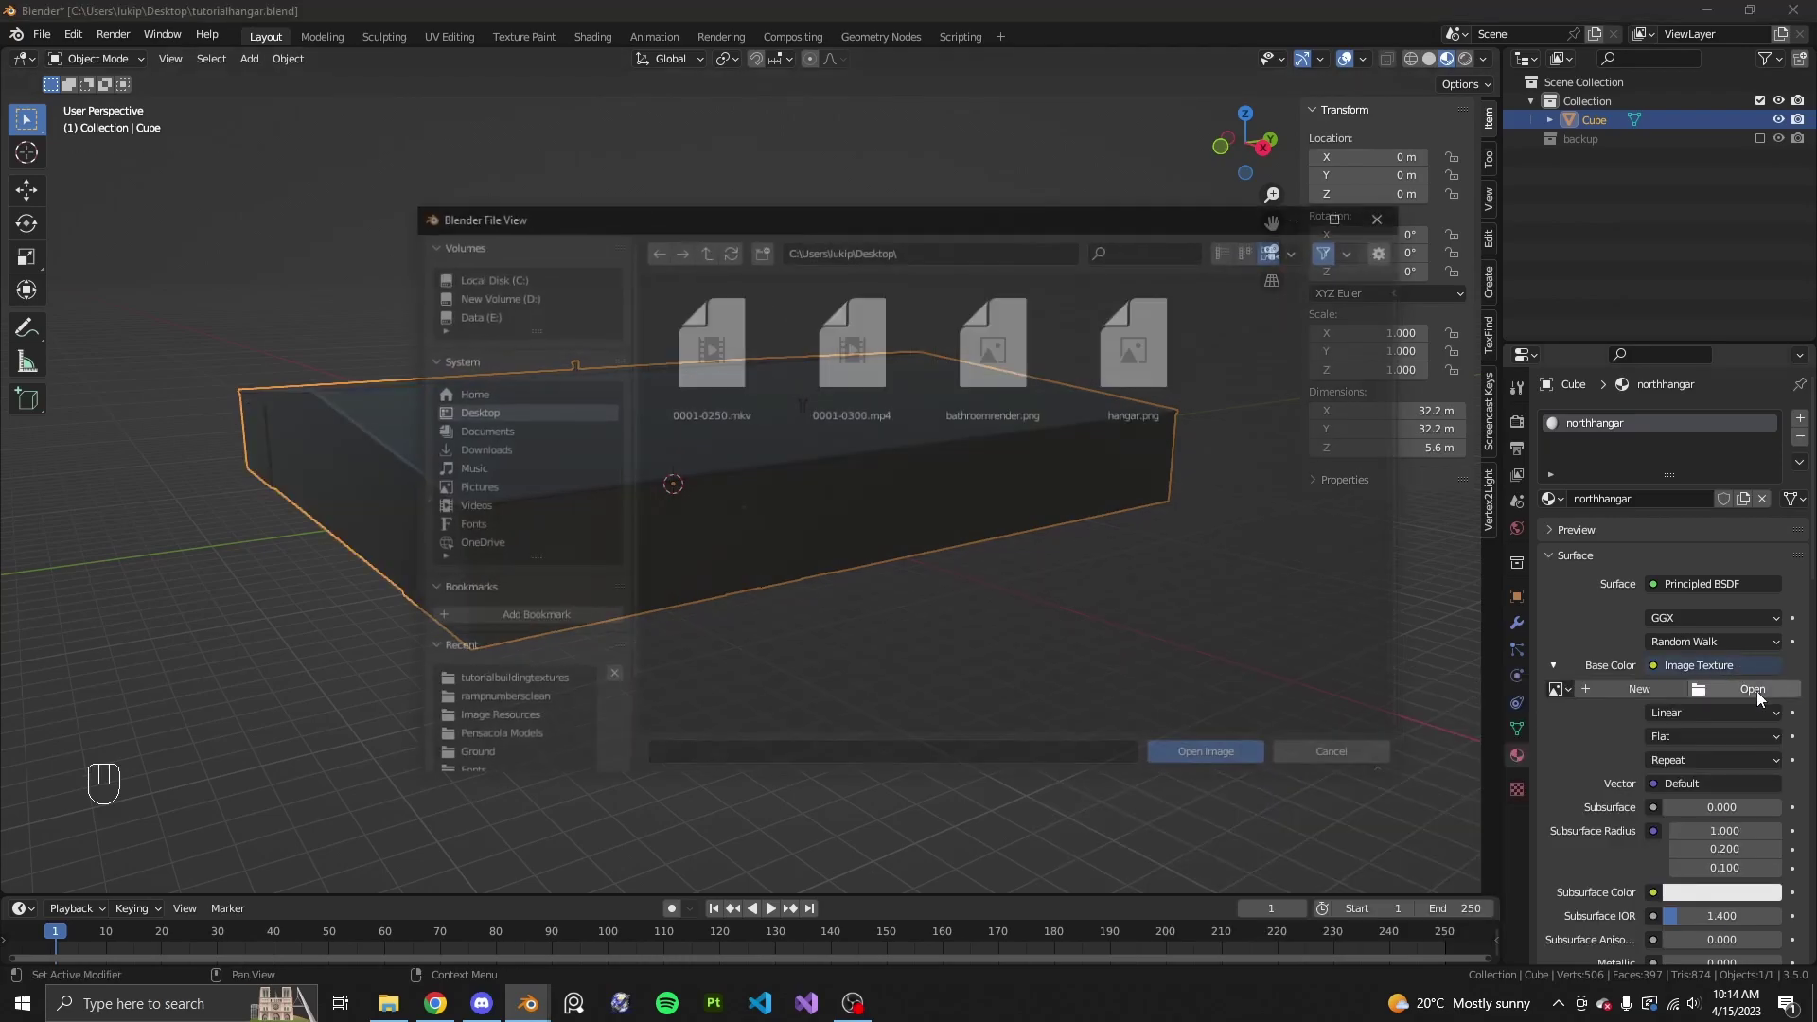
click(501, 683)
click(724, 325)
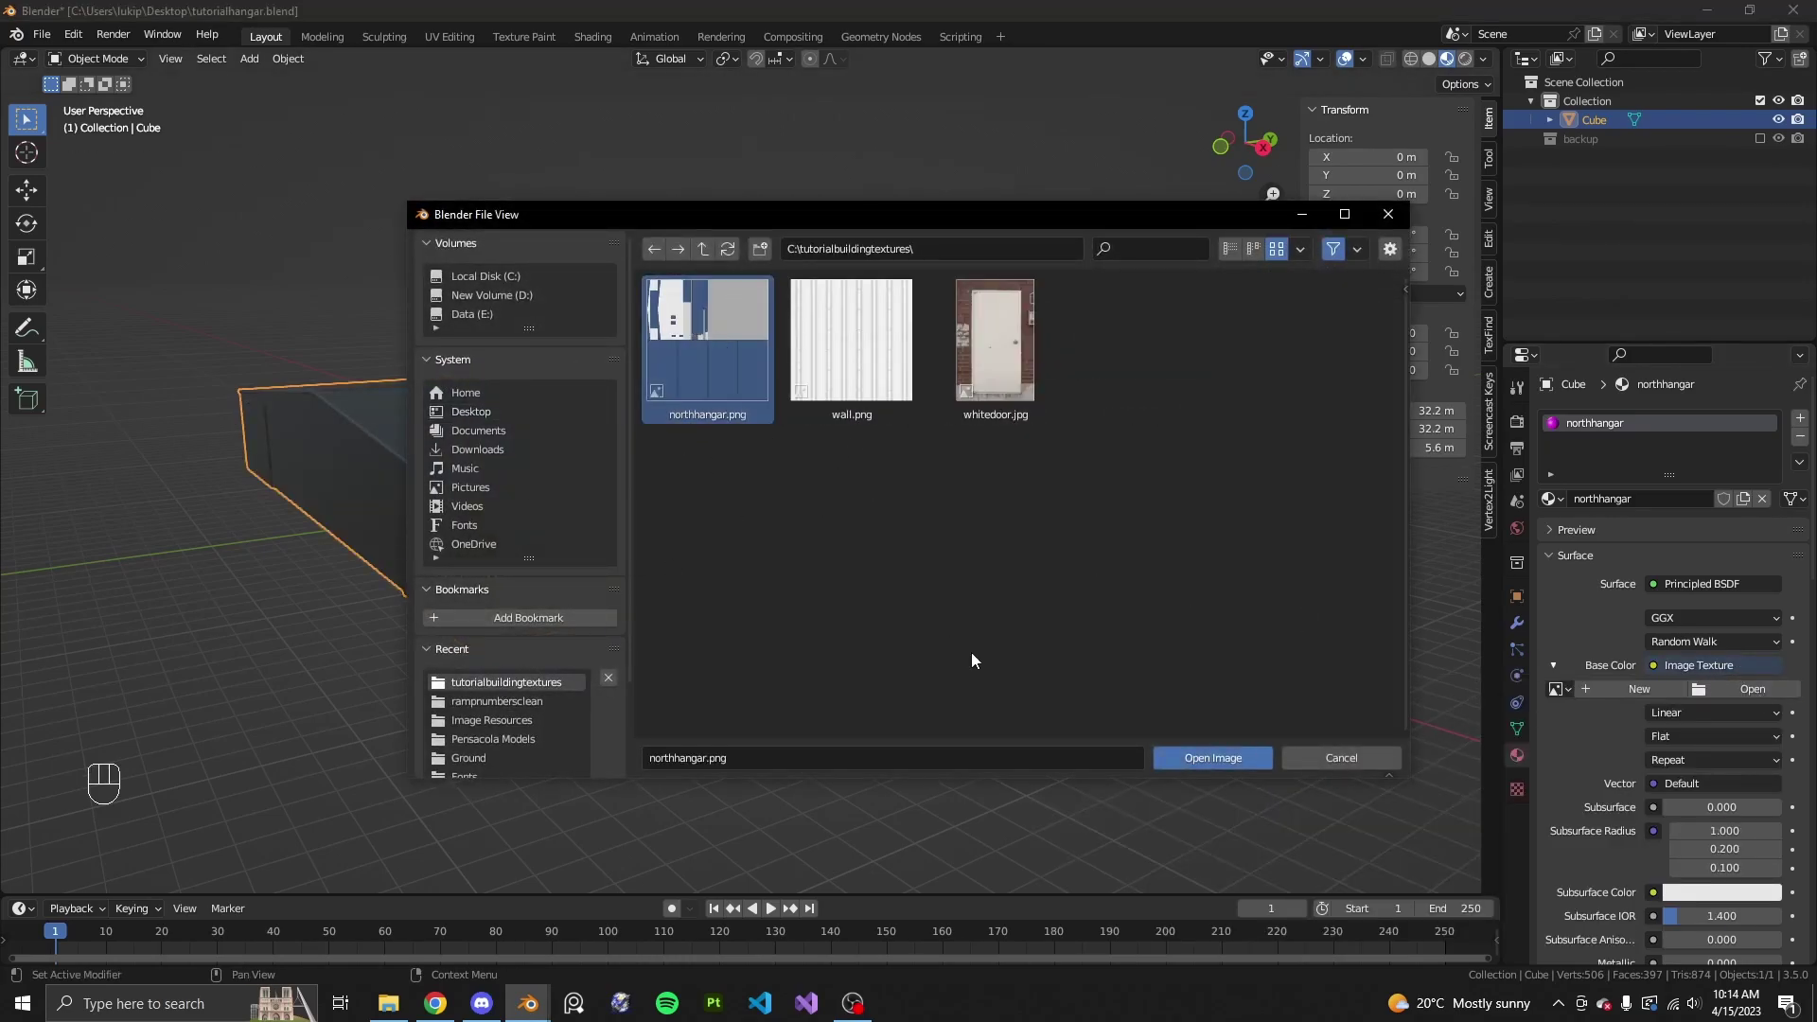
click(1200, 757)
middle_drag(727, 522, 948, 531)
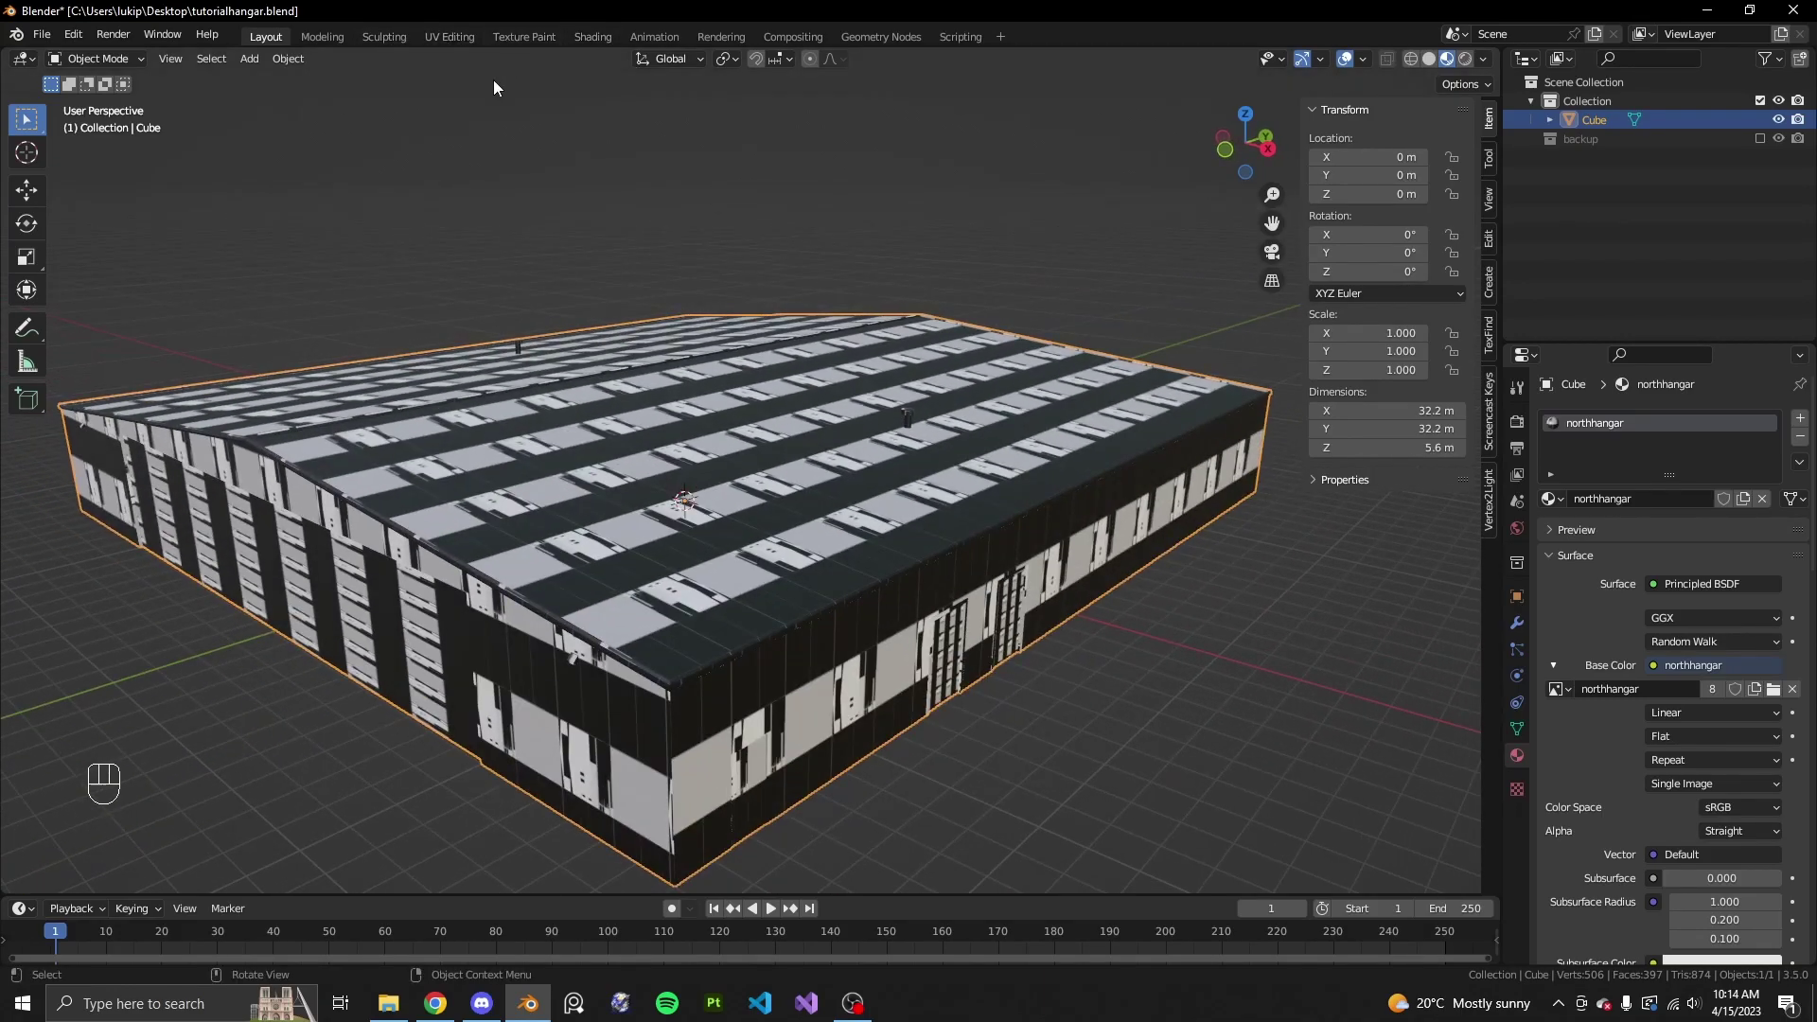
- Make bake the hangar's selected UV map and the one used for rendering
click(1517, 729)
click(1608, 705)
scroll(1688, 684, down, 2)
click(1690, 682)
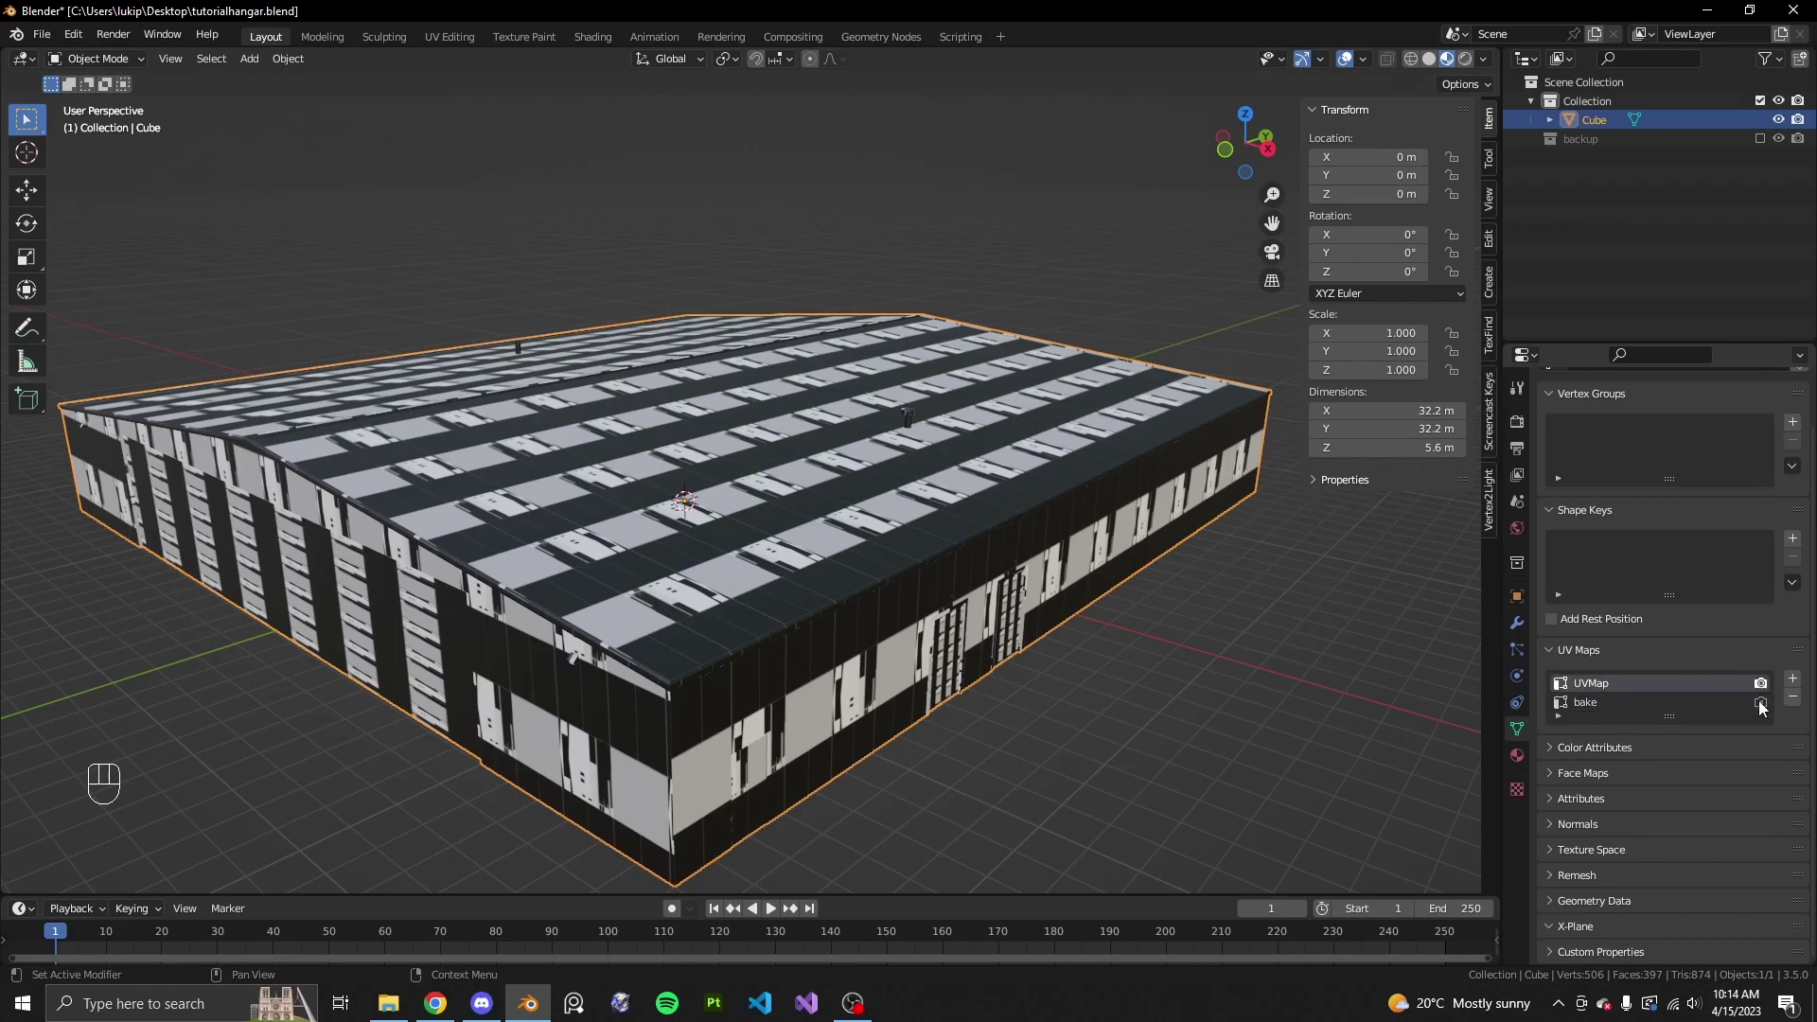
click(1760, 703)
middle_drag(1149, 651, 1192, 596)
click(1704, 706)
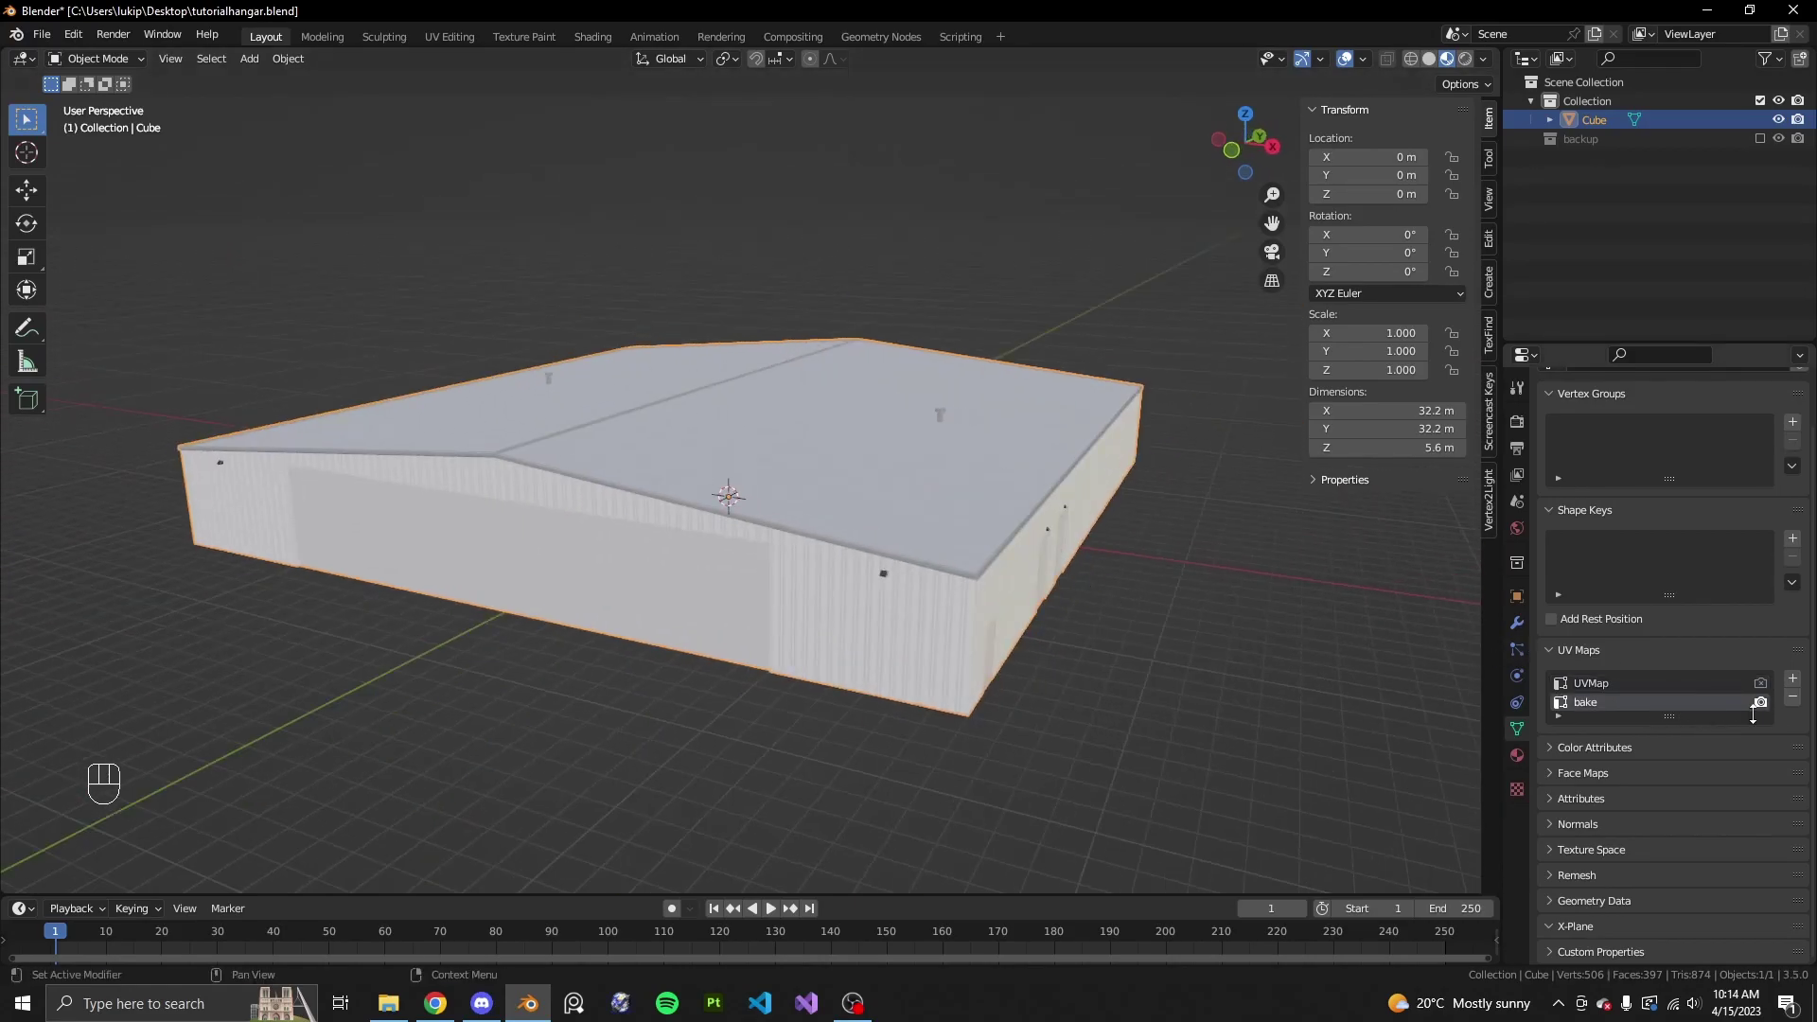
- Inspect the hangar's baked texture up close and set UVMap as the render UV map again
scroll(1091, 676, down, 2)
middle_drag(1091, 676, 1009, 657)
scroll(1009, 657, up, 5)
shift+middle_drag(806, 665, 875, 650)
ctrl+middle_drag(768, 689, 851, 625)
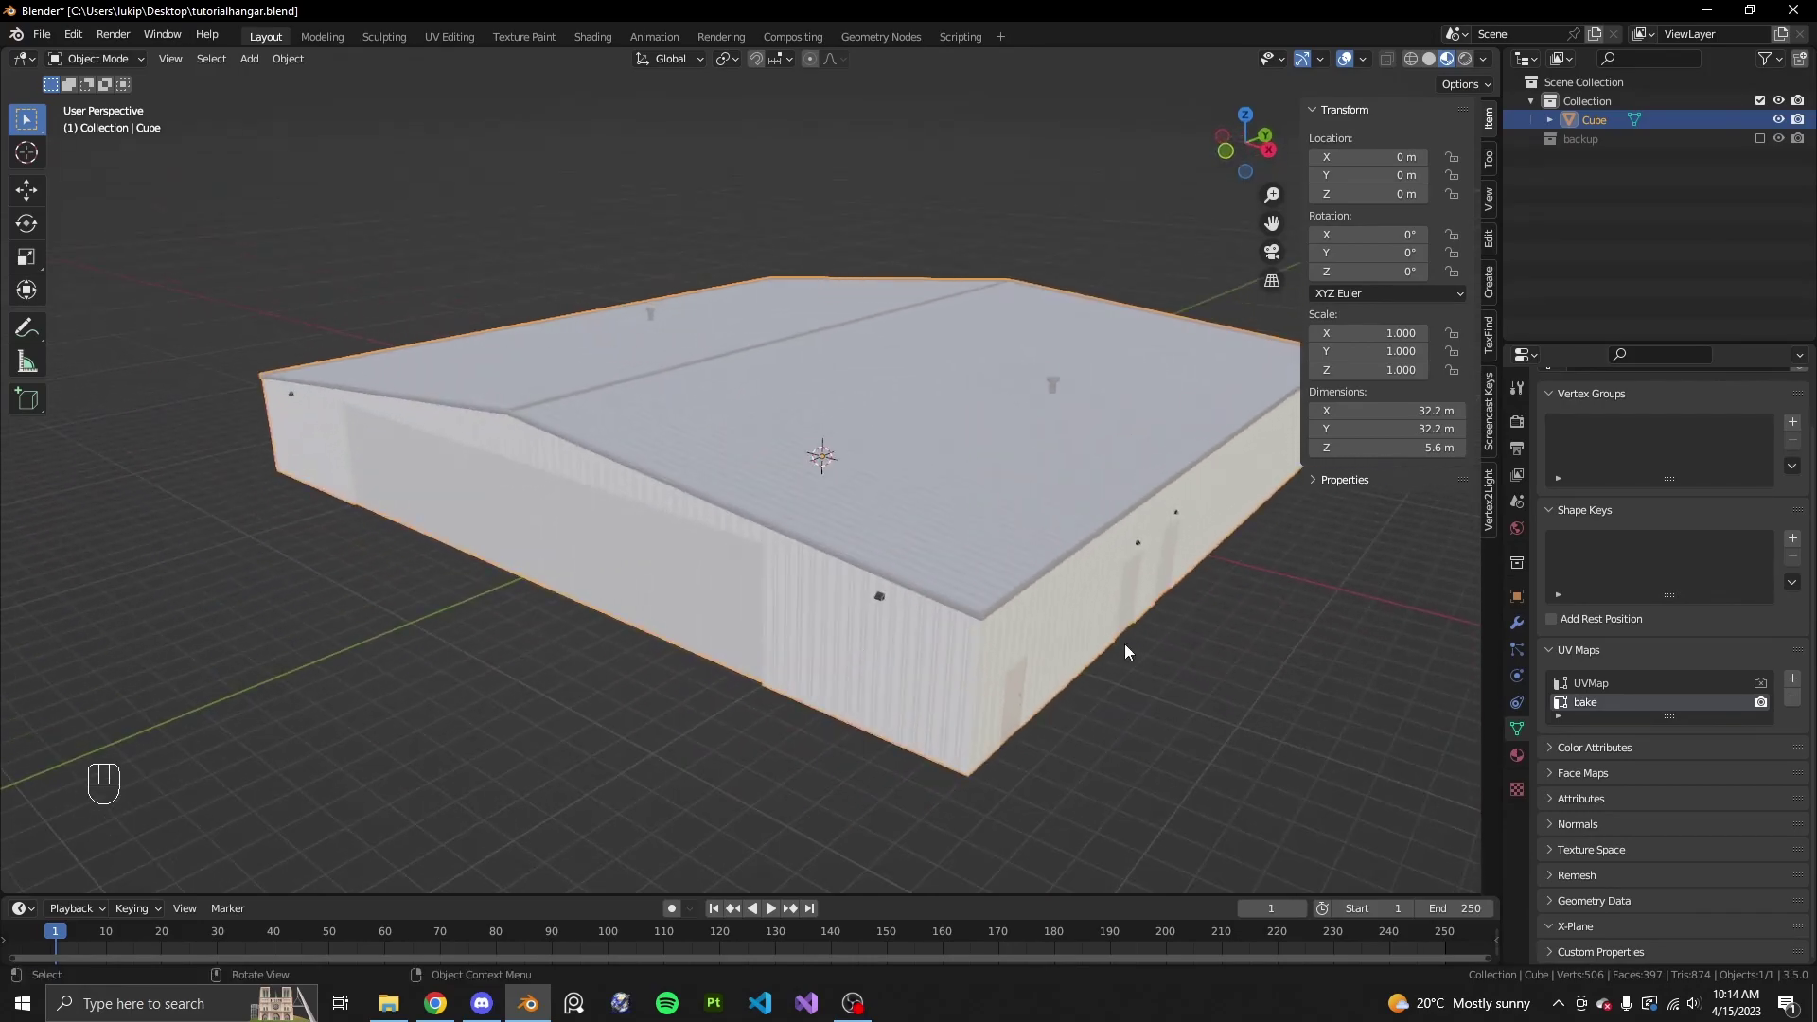
click(1760, 682)
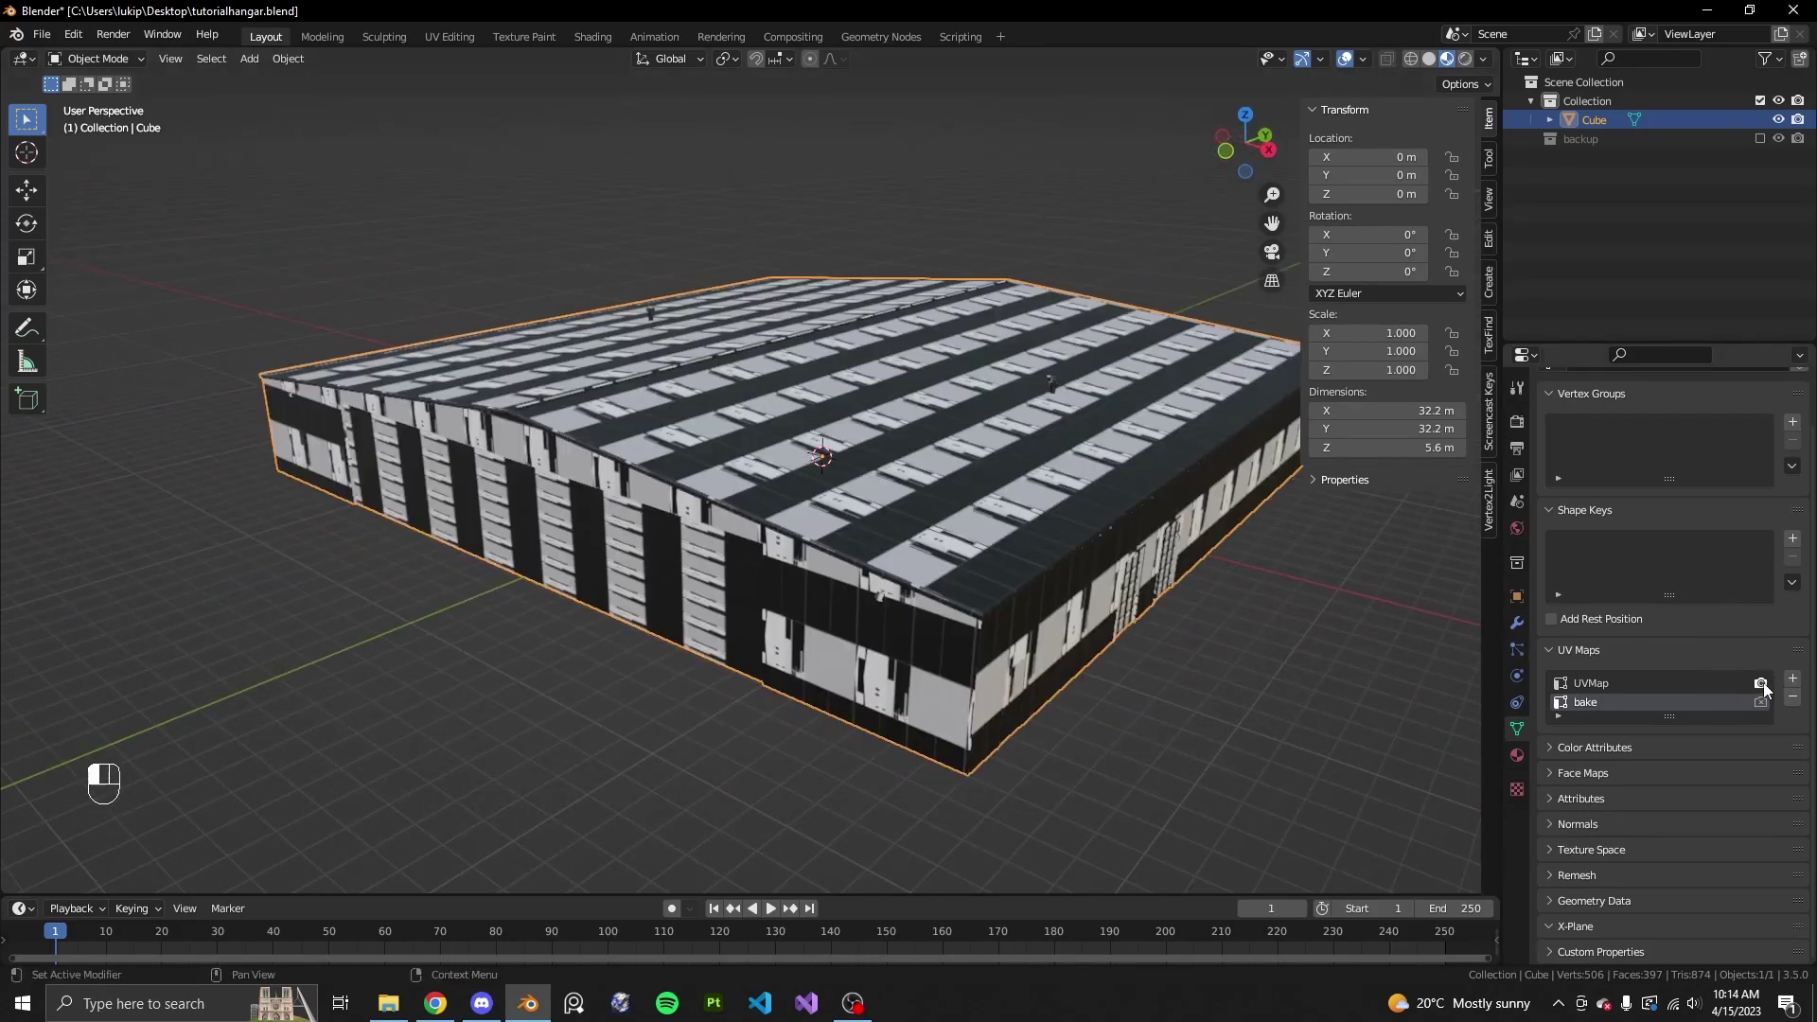
- Add a UV Map node to the northhangar material's shader nodes and set it to the bake map
click(592, 36)
scroll(729, 703, up, 4)
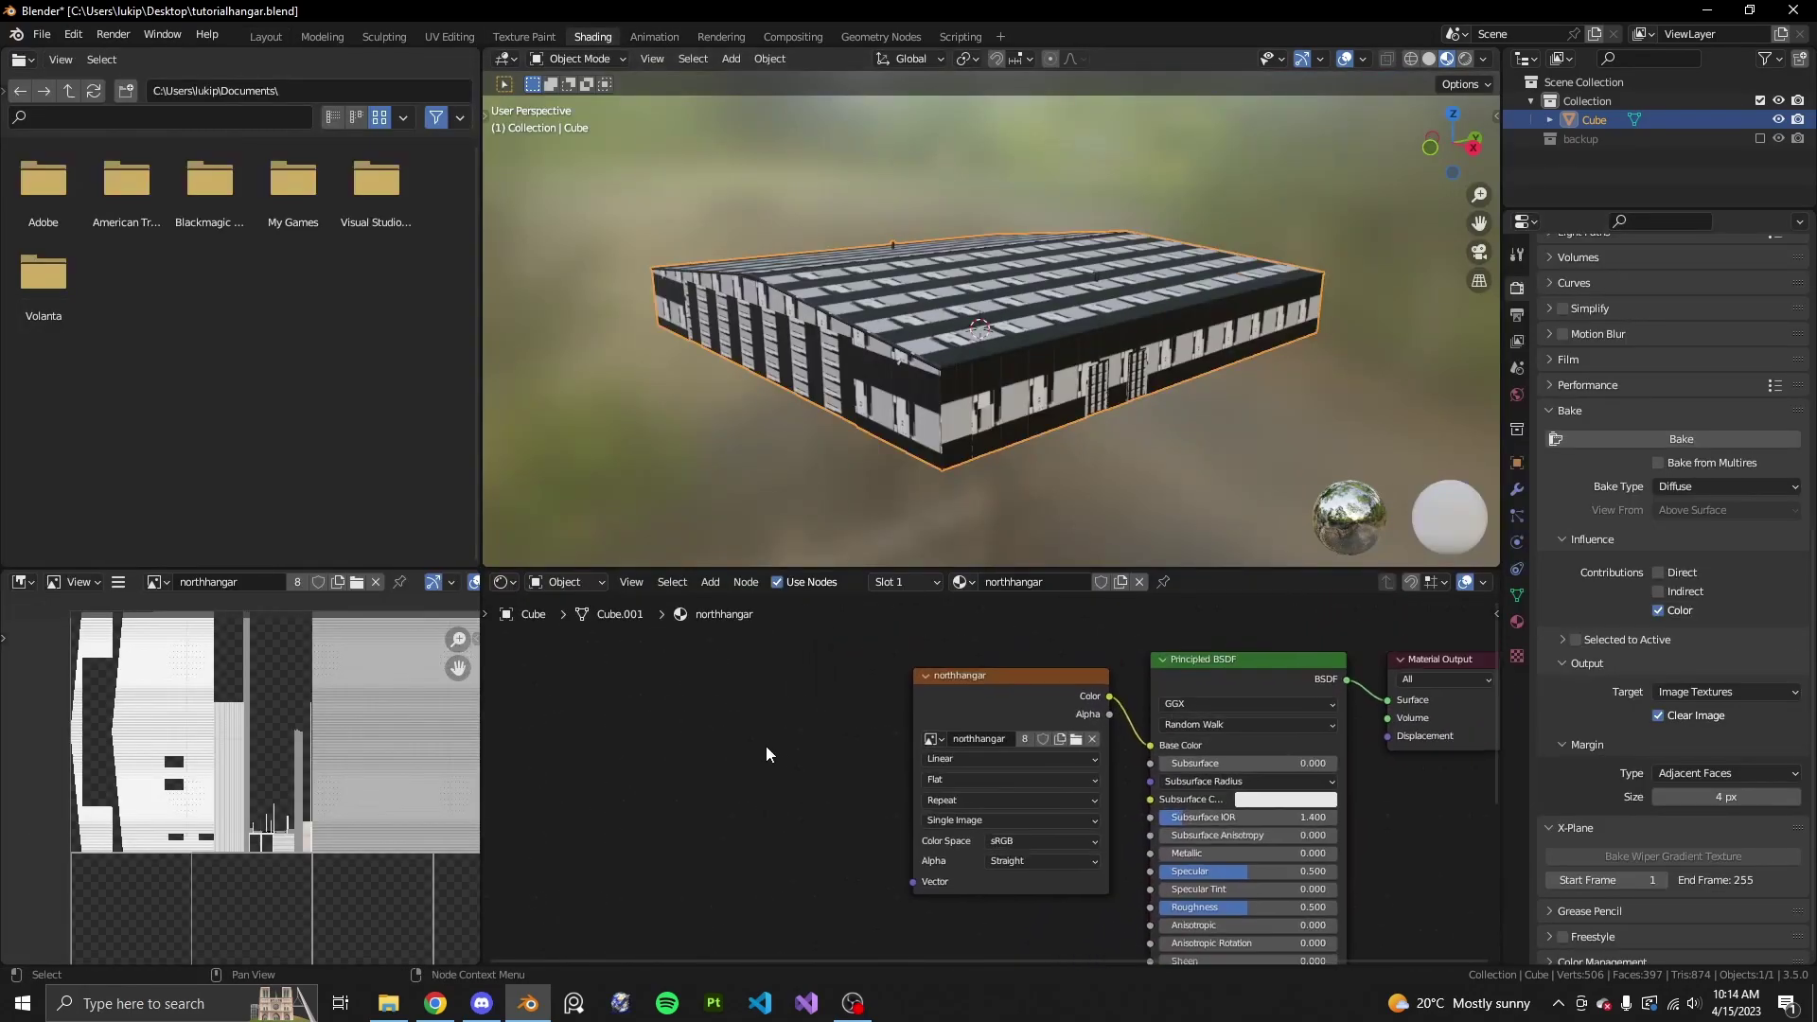
middle_drag(492, 666, 610, 672)
key(shift+a)
mouse_move(614, 678)
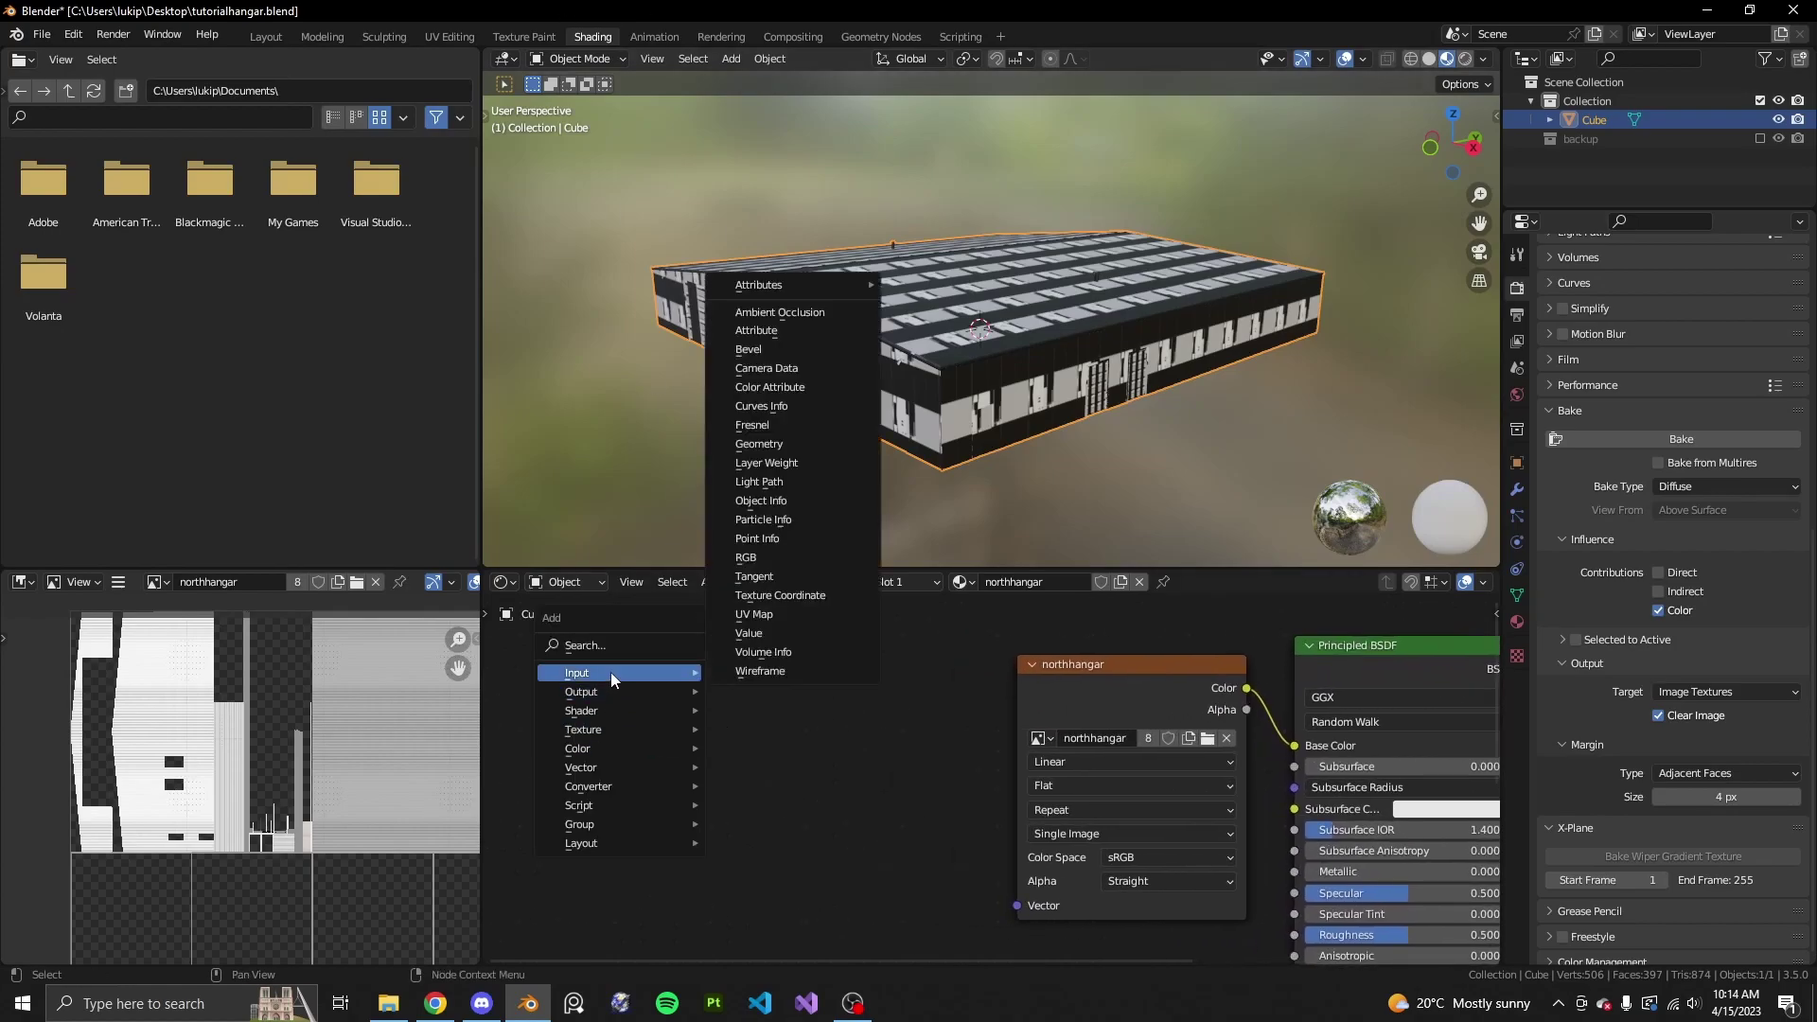
click(754, 615)
click(662, 719)
click(672, 760)
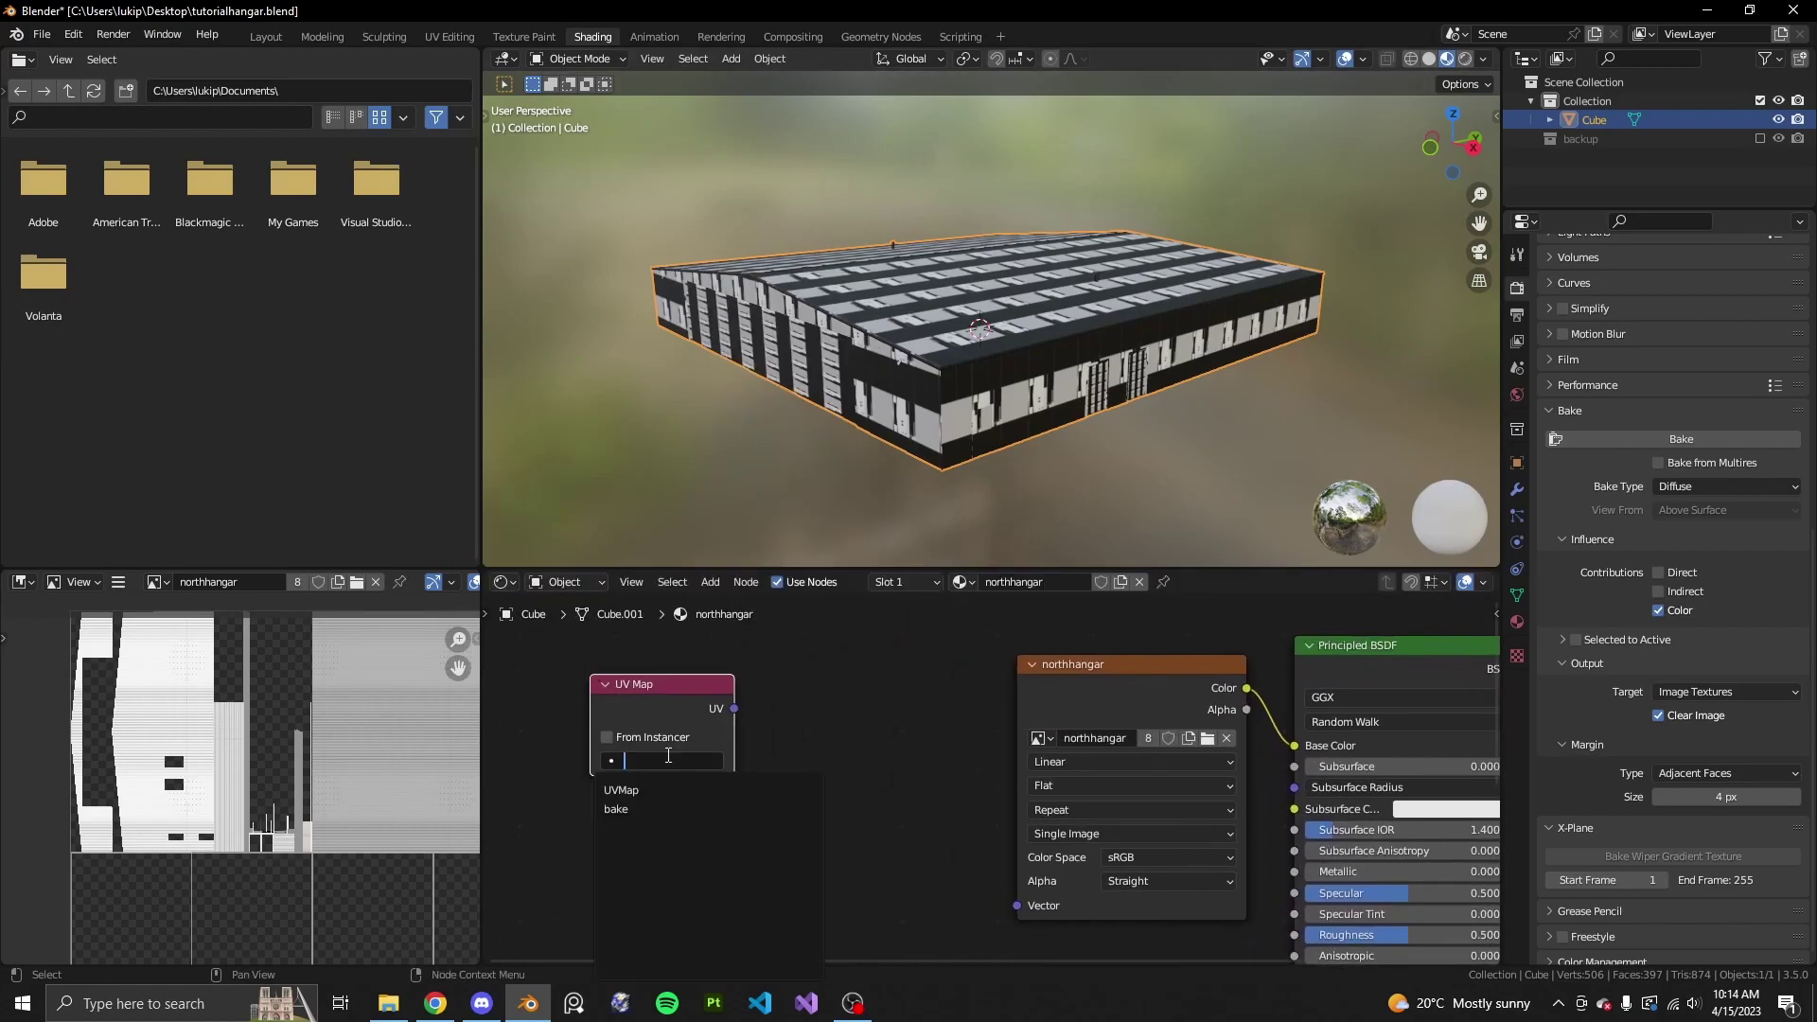
click(641, 807)
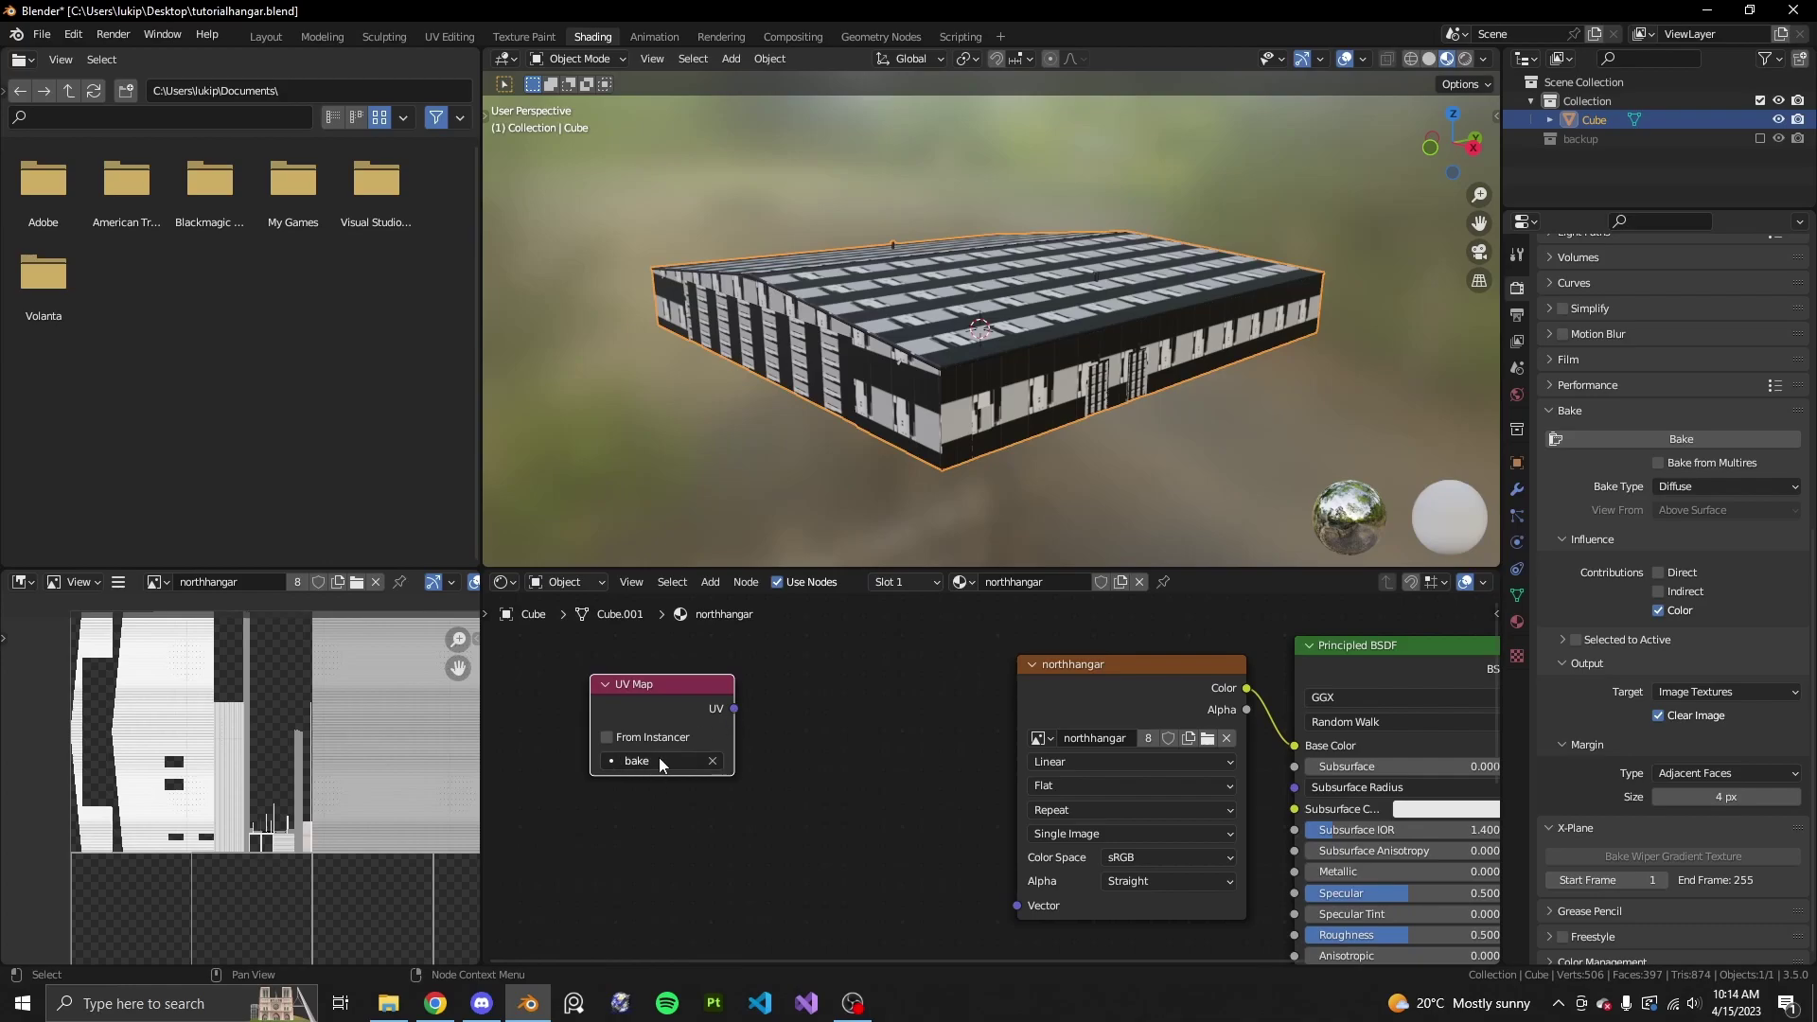
- Connect the UV Map node's UV output to the northhangar image texture's Vector input and check the hangar in the Layout workspace
drag(735, 708, 692, 706)
mouse_move(910, 751)
mouse_down()
mouse_move(944, 842)
mouse_move(872, 809)
mouse_move(1109, 786)
mouse_move(999, 892)
mouse_move(1025, 906)
mouse_up()
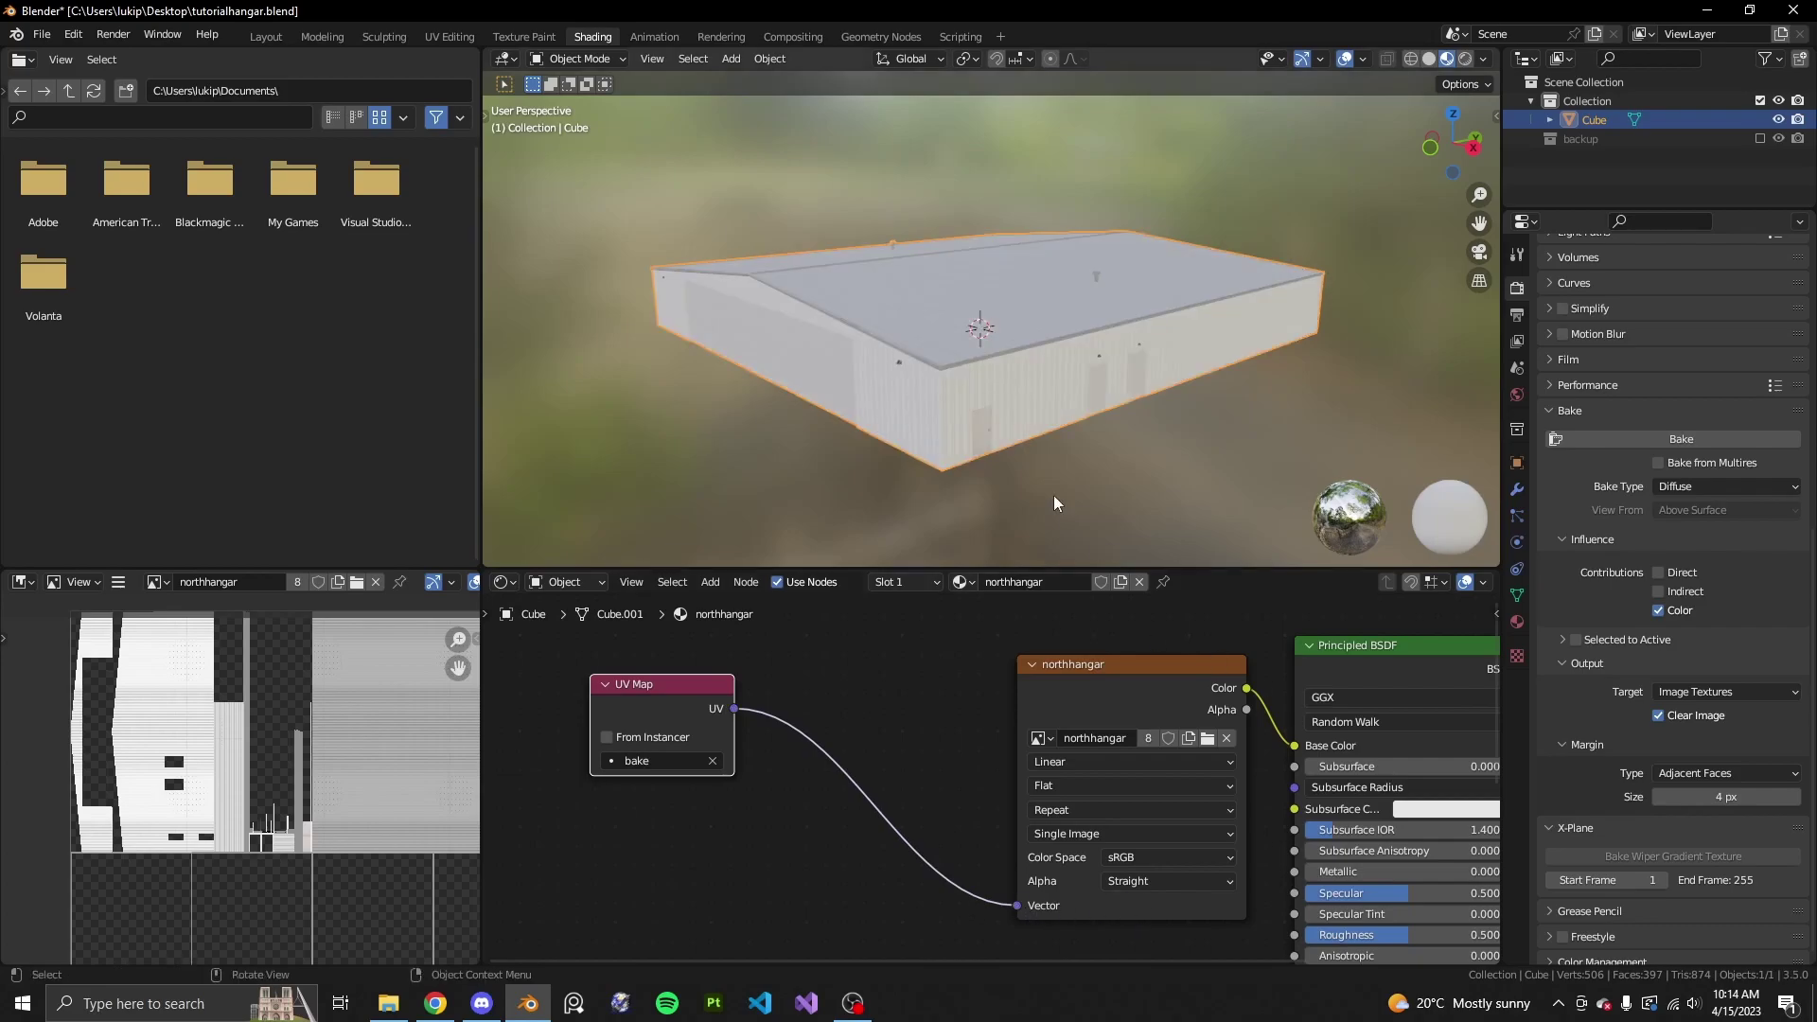
click(266, 36)
mouse_move(977, 604)
middle_down()
mouse_move(994, 622)
mouse_move(816, 615)
mouse_move(806, 463)
mouse_move(1184, 651)
mouse_move(960, 480)
middle_up()
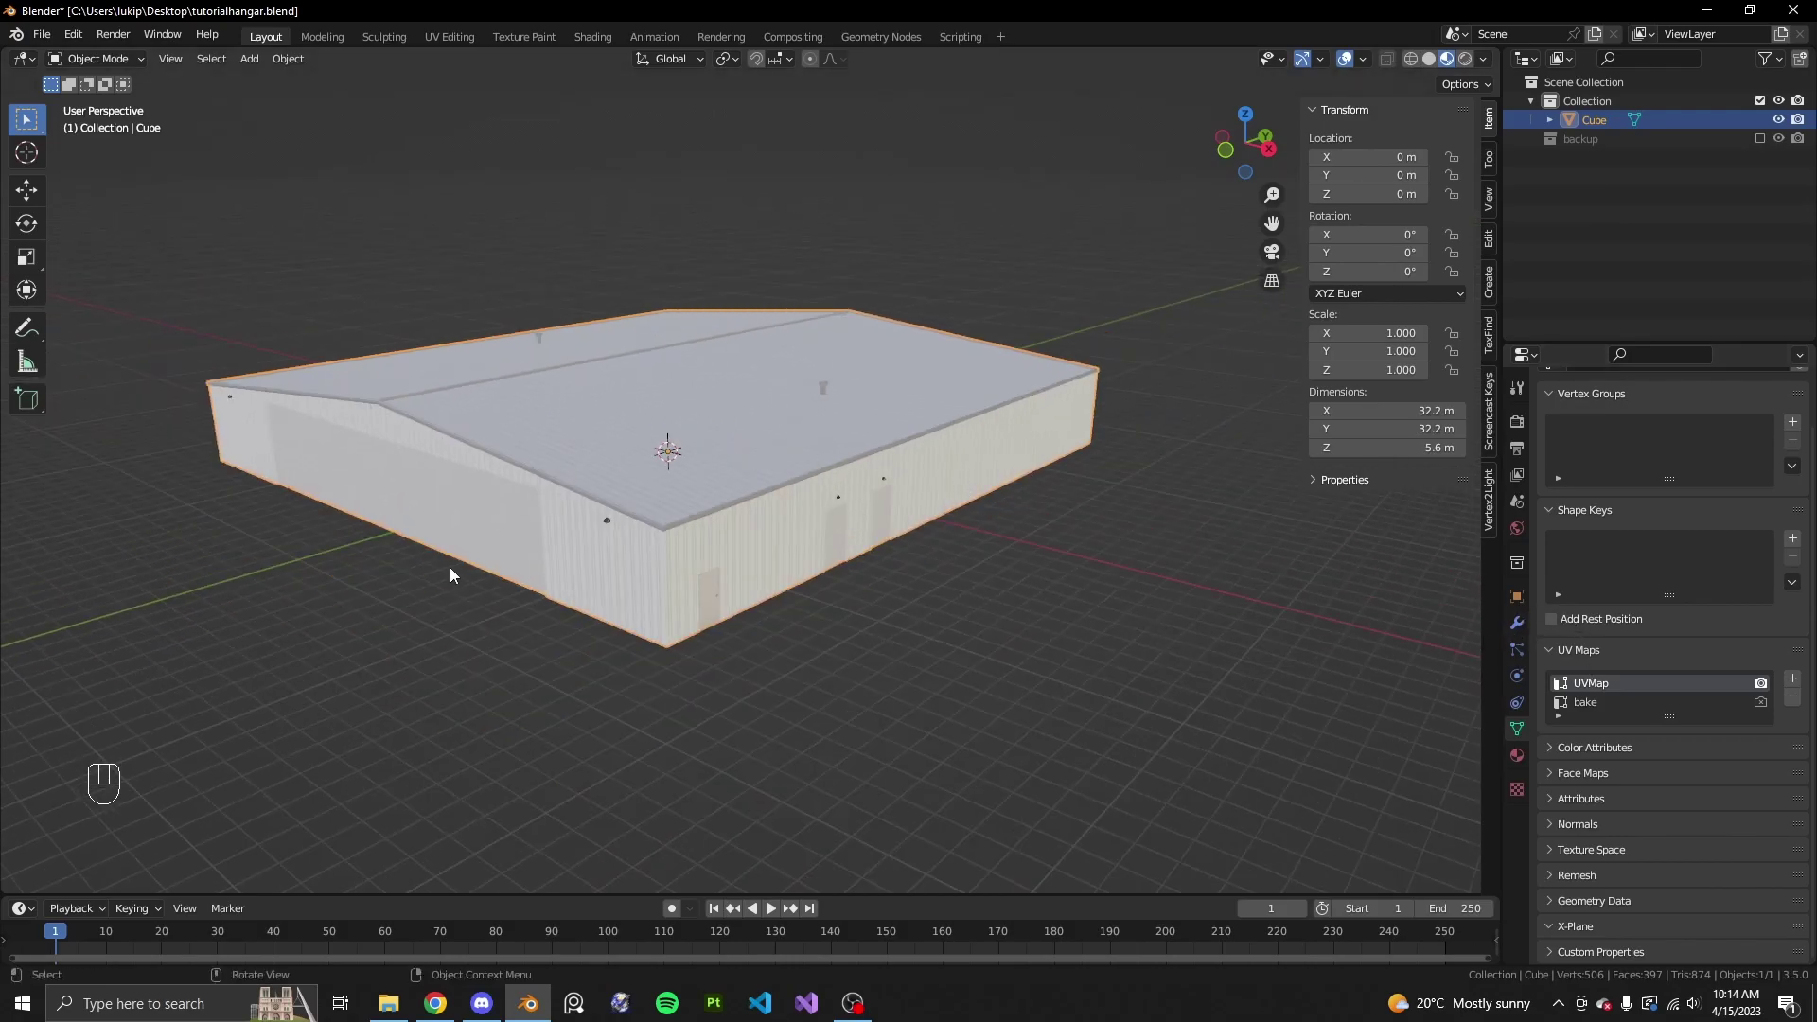
scroll(833, 631, up, 3)
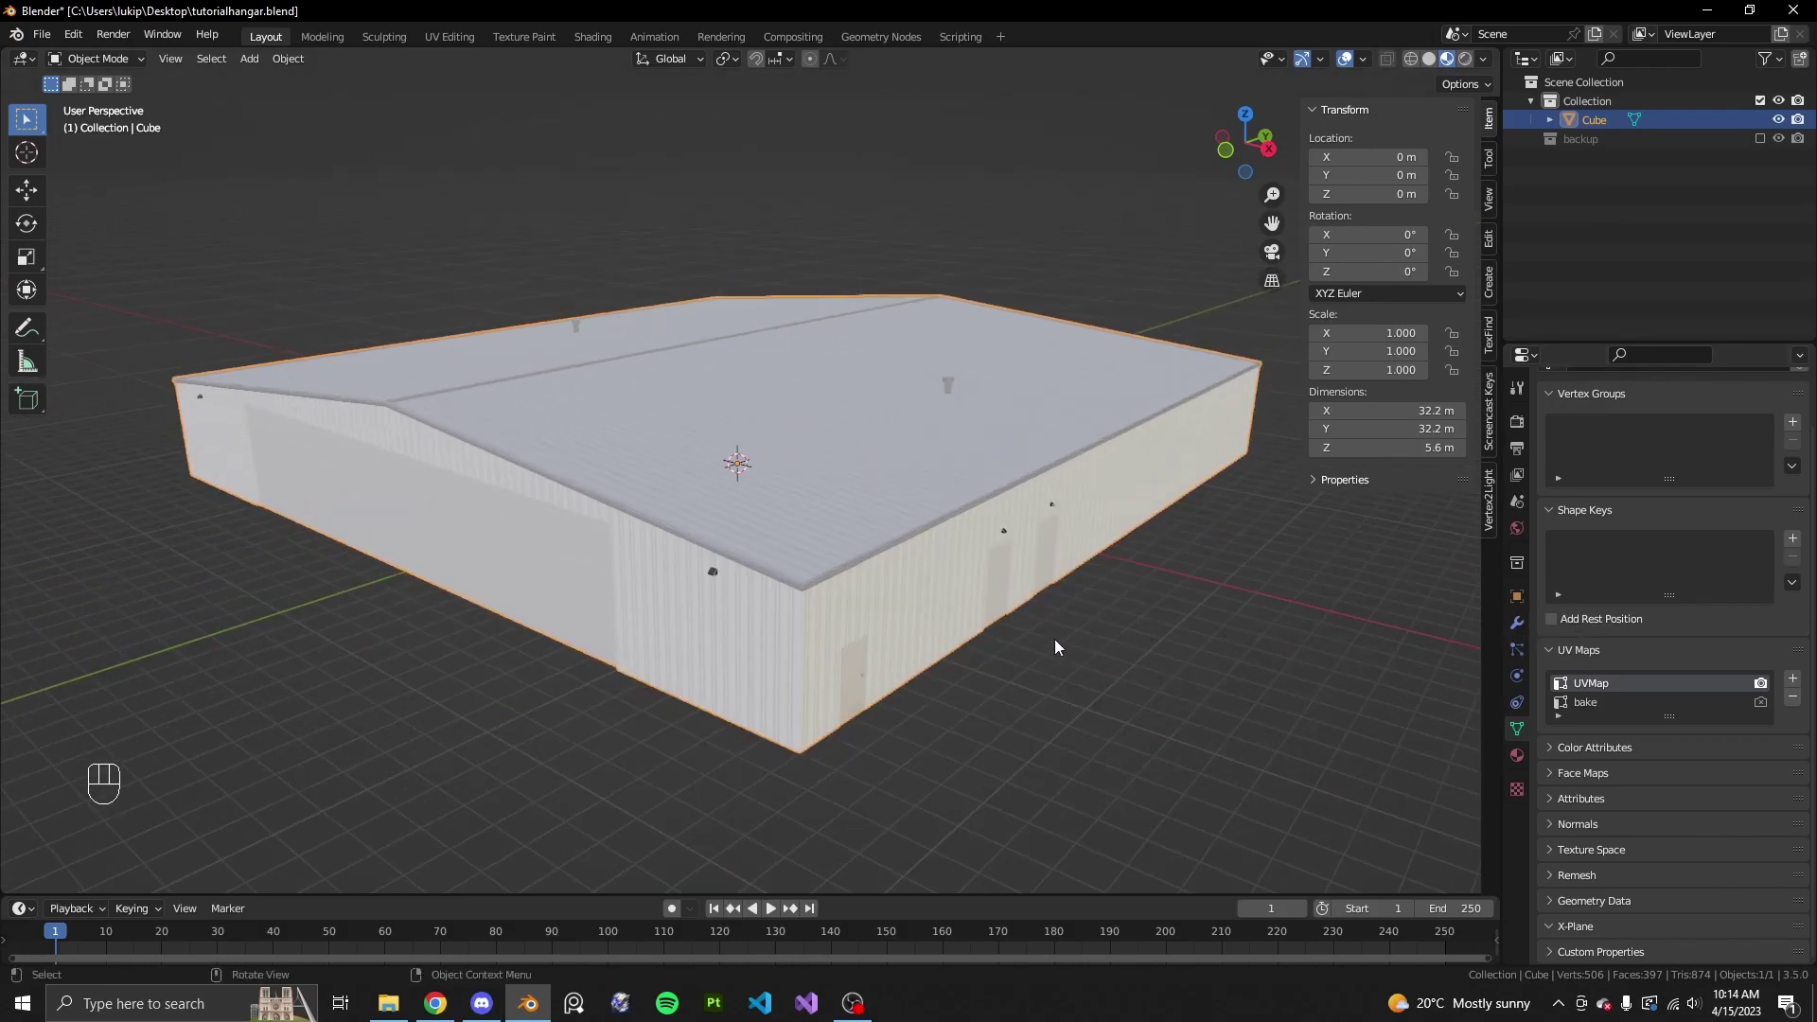
- Mark Collection as a root collection in the scene's X-Plane export settings
click(1519, 502)
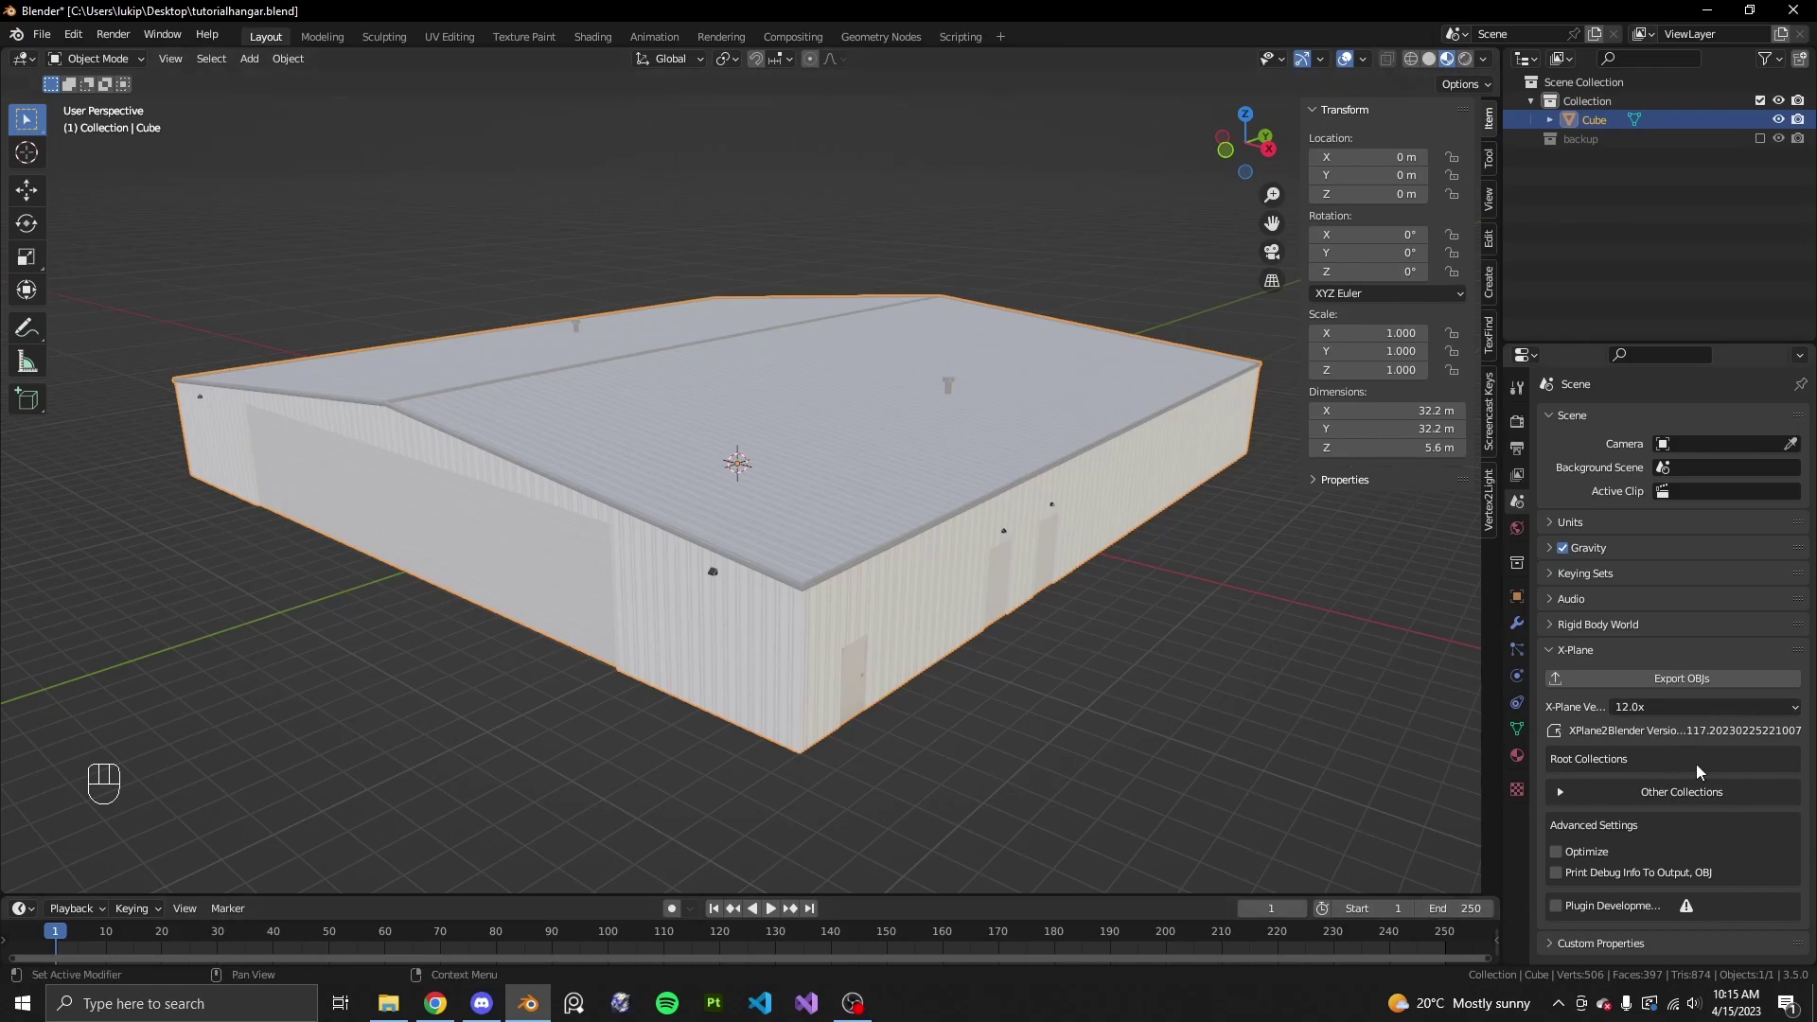
click(1677, 710)
click(1626, 796)
scroll(1621, 798, down, 2)
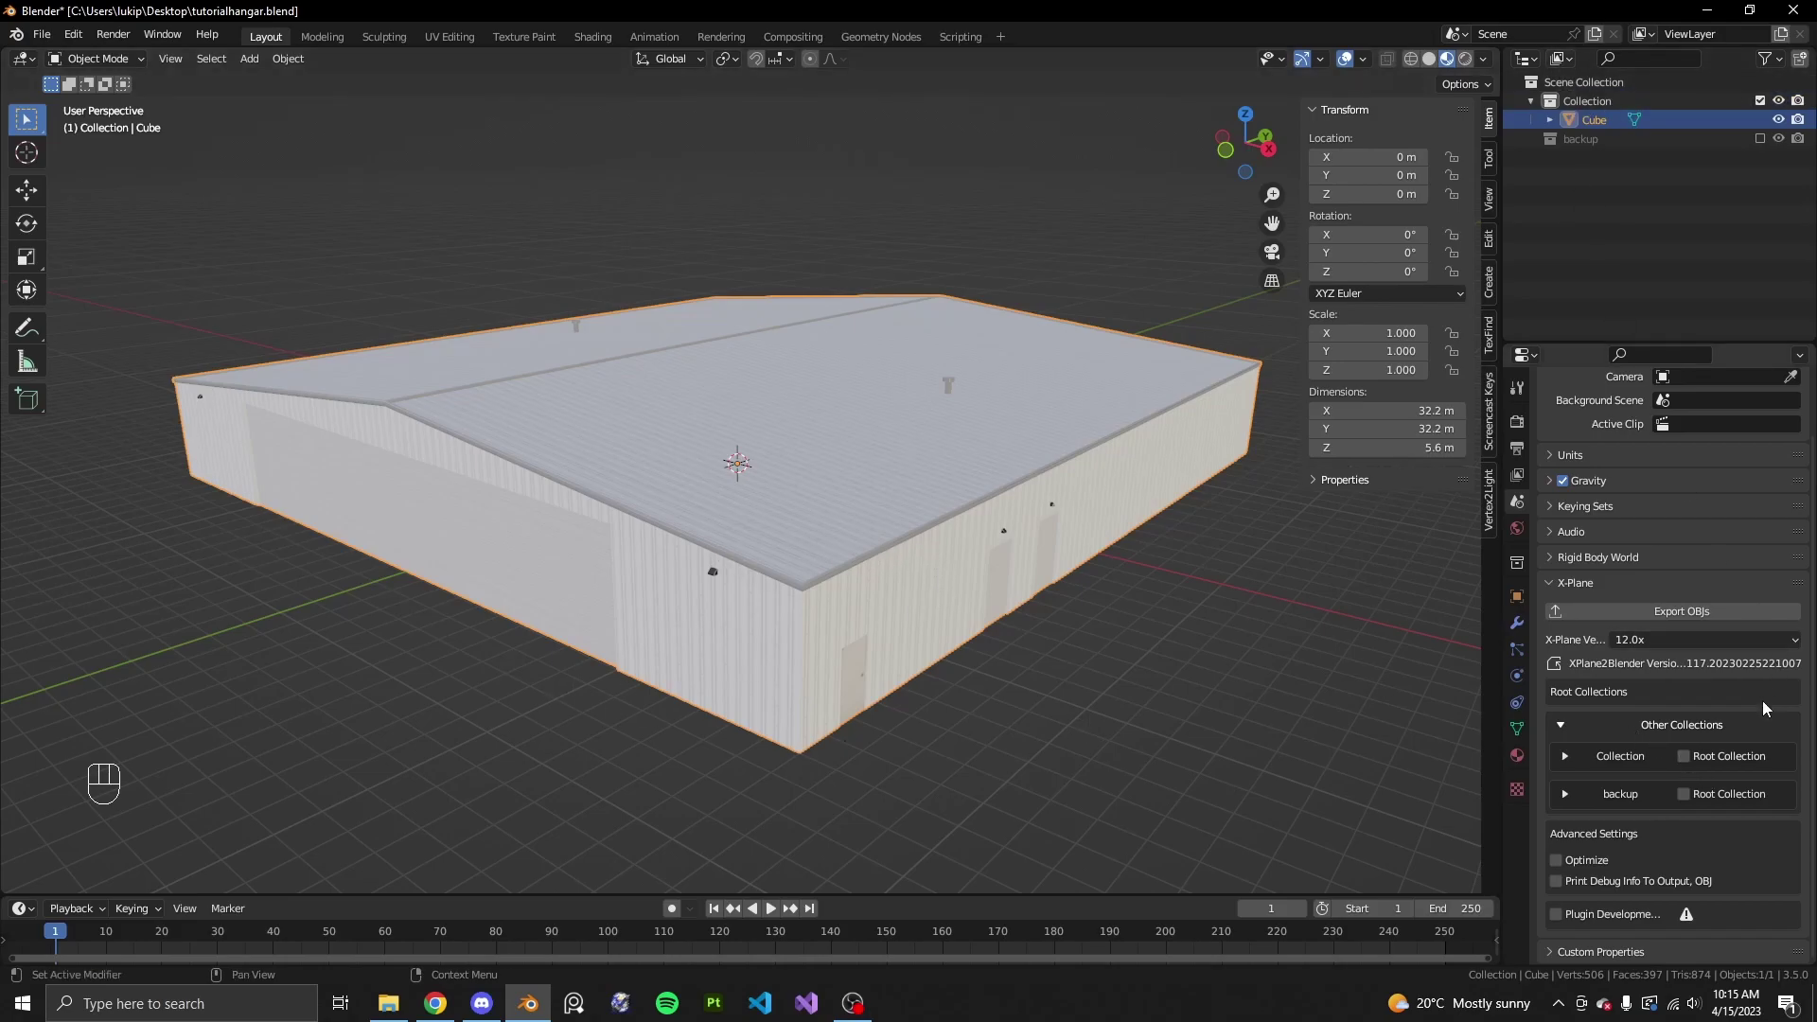
click(1683, 757)
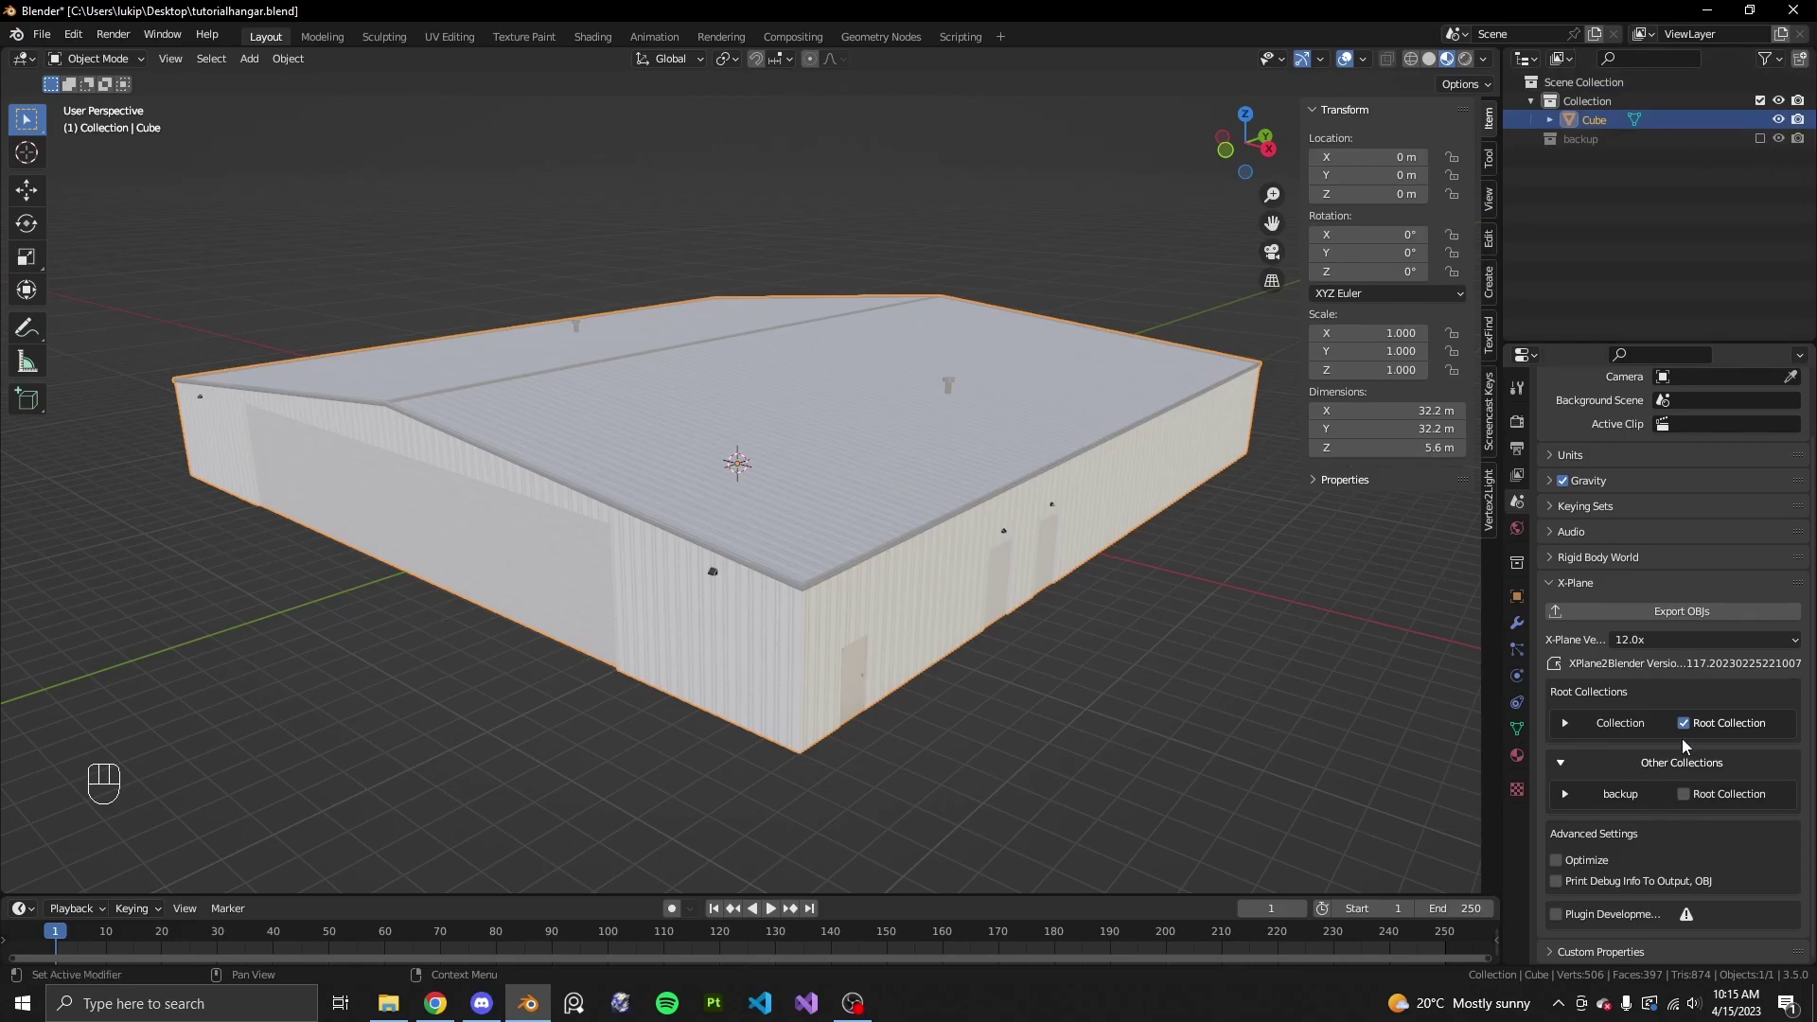
- Set the root collection's type to Scenery Object and name it northhangar
click(1573, 728)
scroll(1615, 752, down, 3)
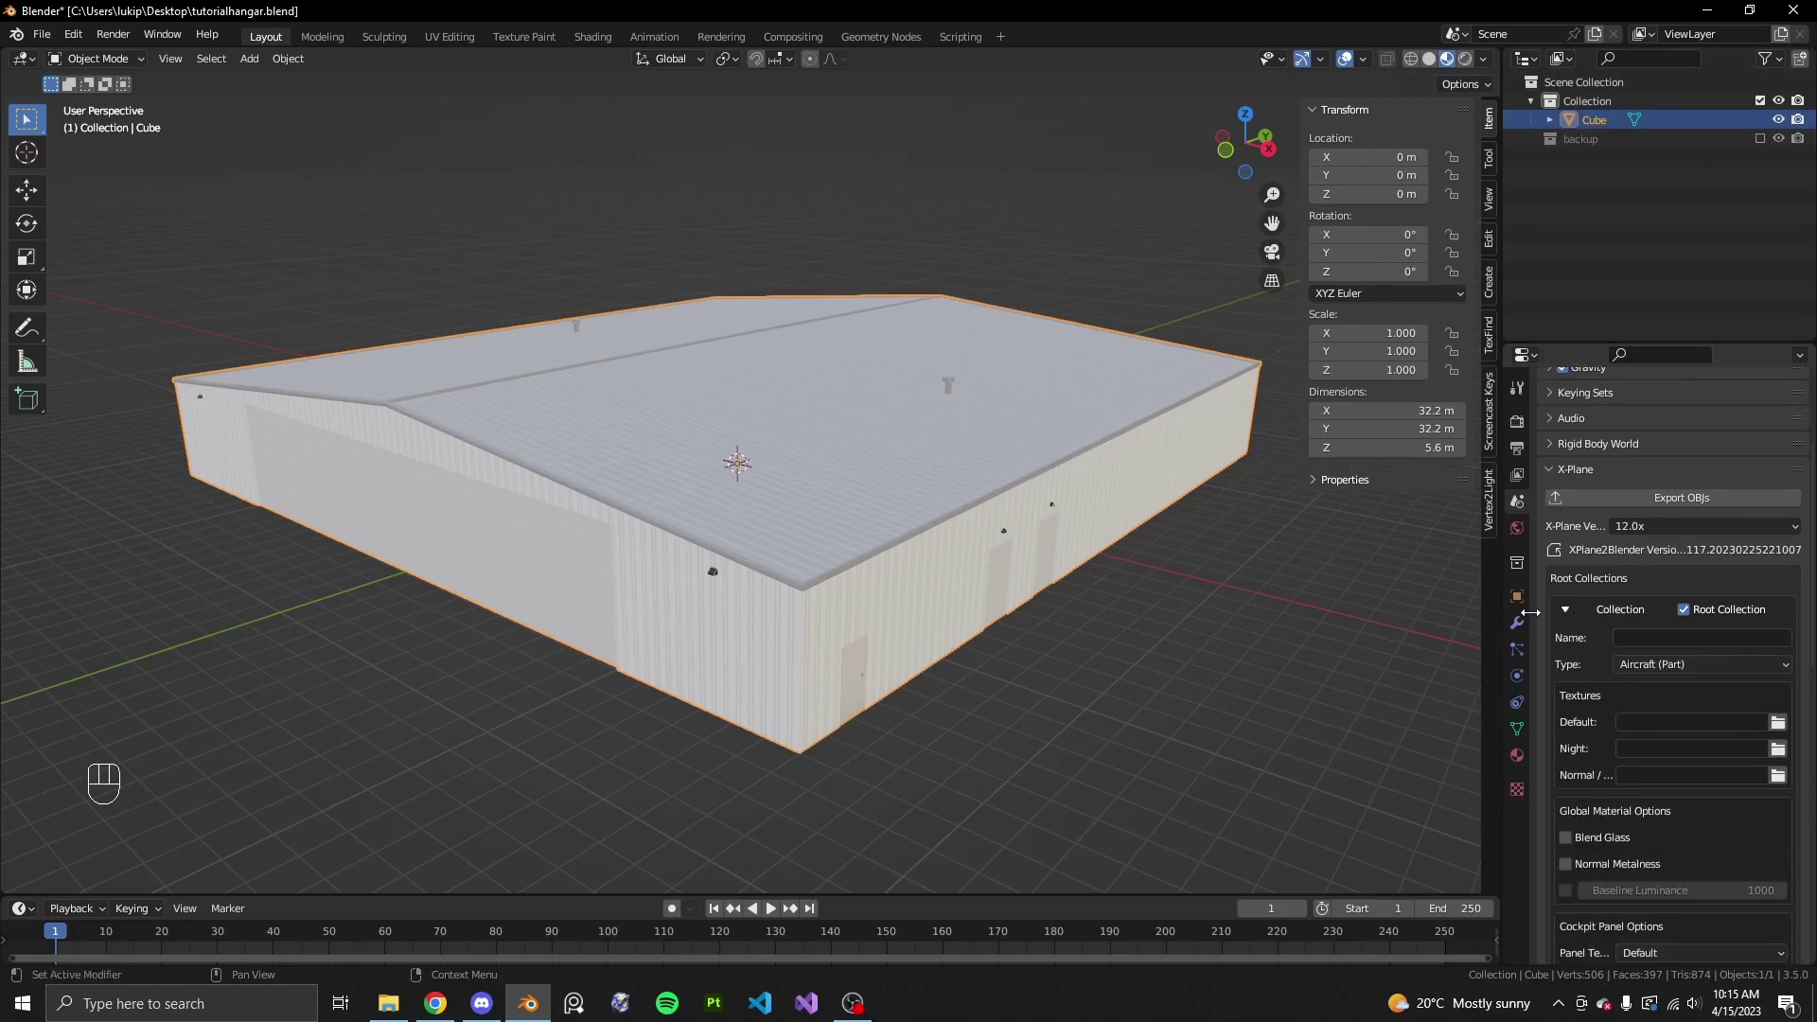
scroll(1626, 672, down, 5)
scroll(1634, 589, up, 3)
scroll(1658, 769, down, 3)
scroll(1684, 757, up, 5)
click(1680, 664)
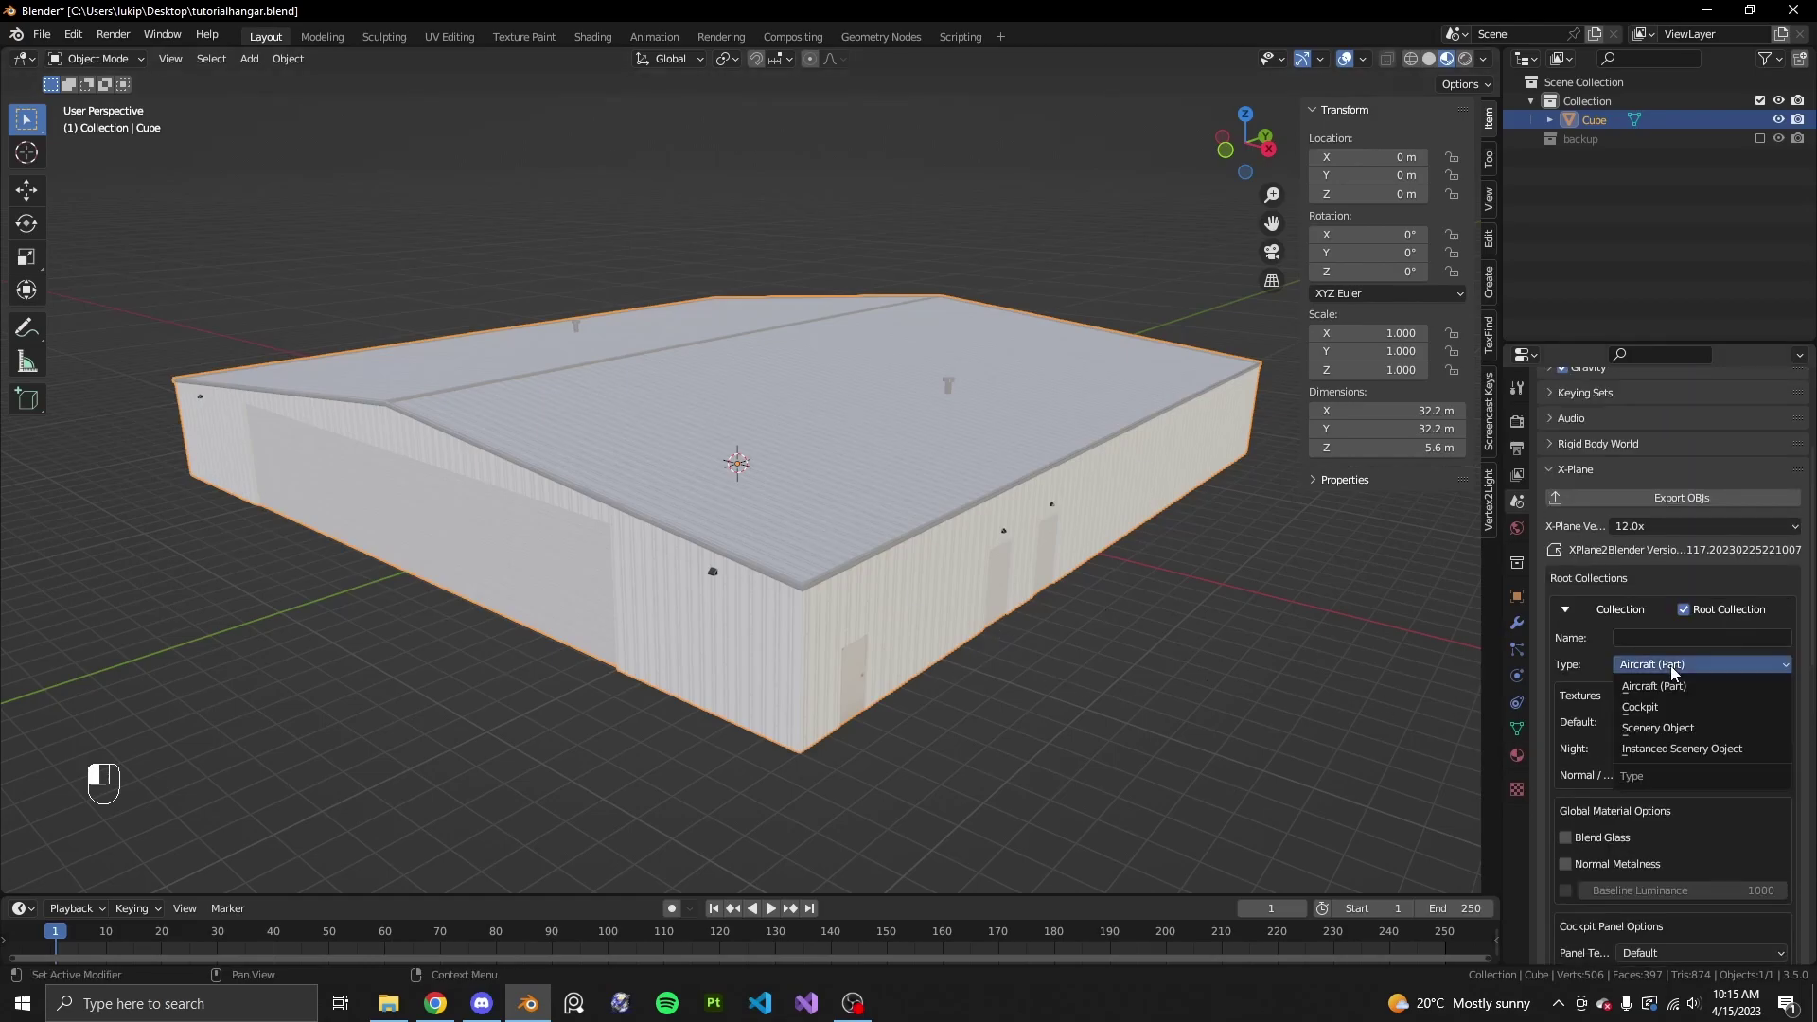
click(1694, 727)
click(1673, 662)
click(1690, 725)
click(1652, 640)
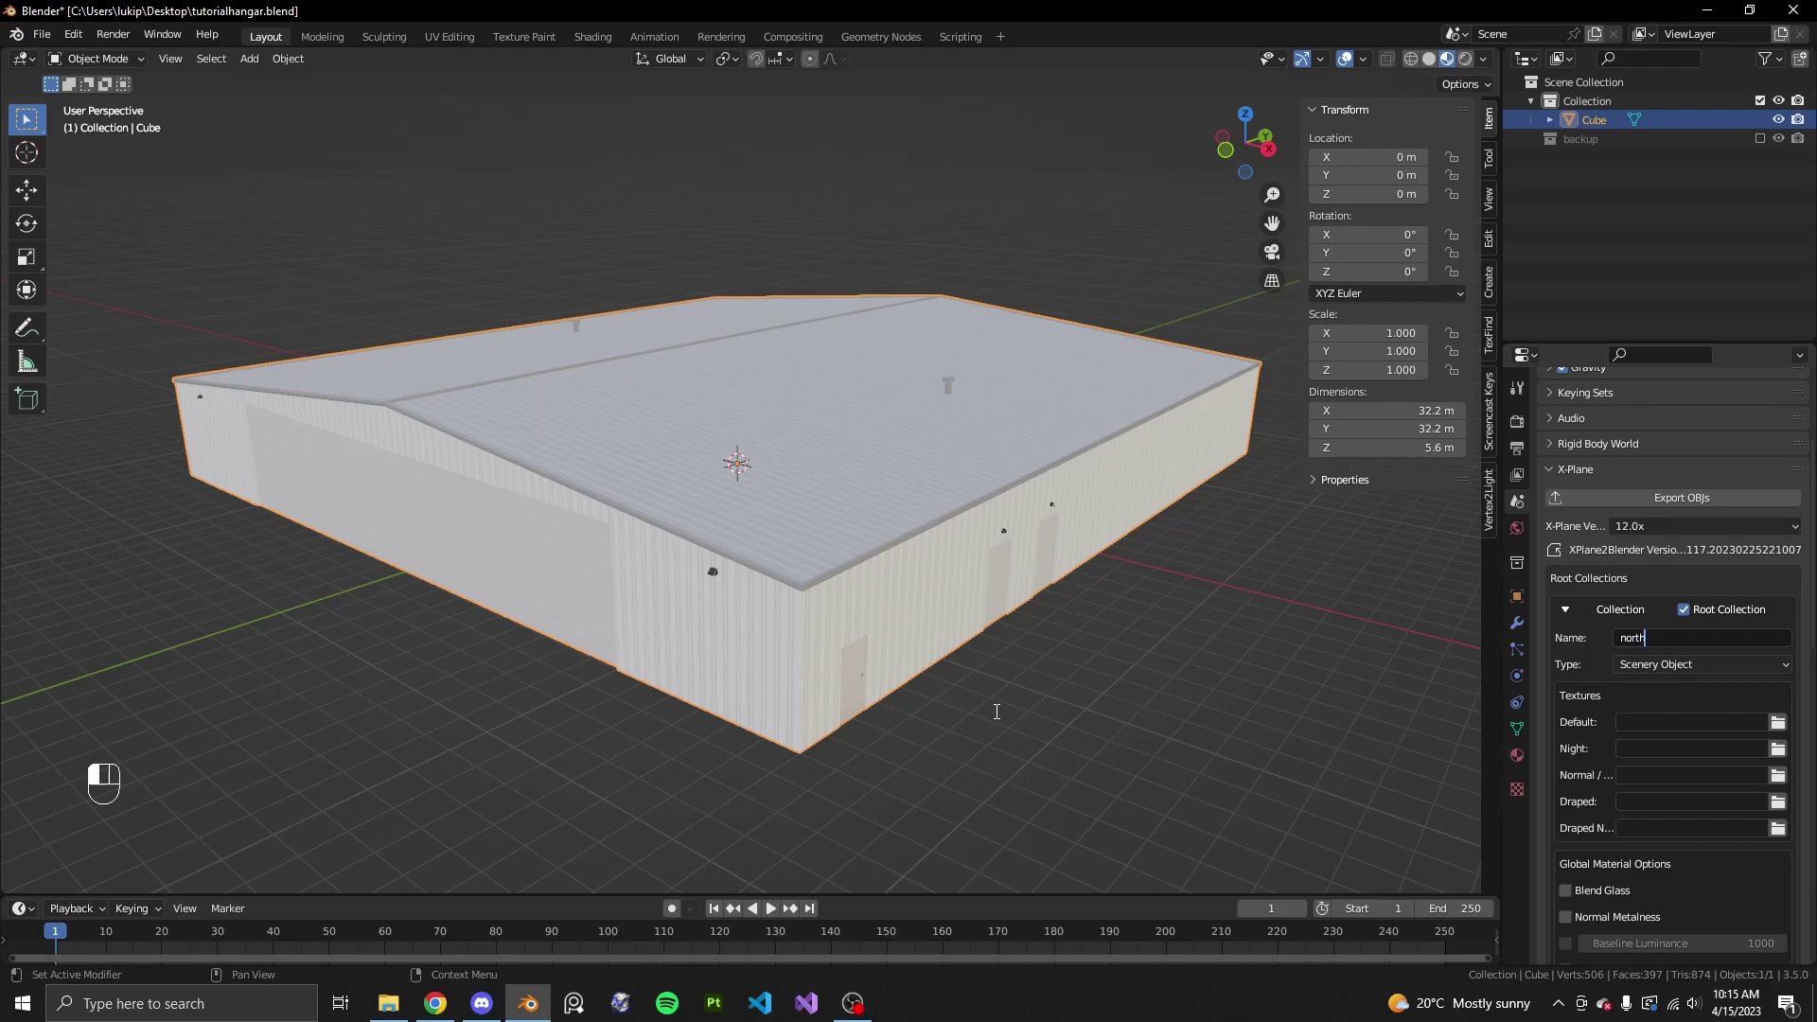
click(996, 711)
- Assign northhangar.png from the tutorialbuildingtextures folder as the root collection's default texture
click(1780, 729)
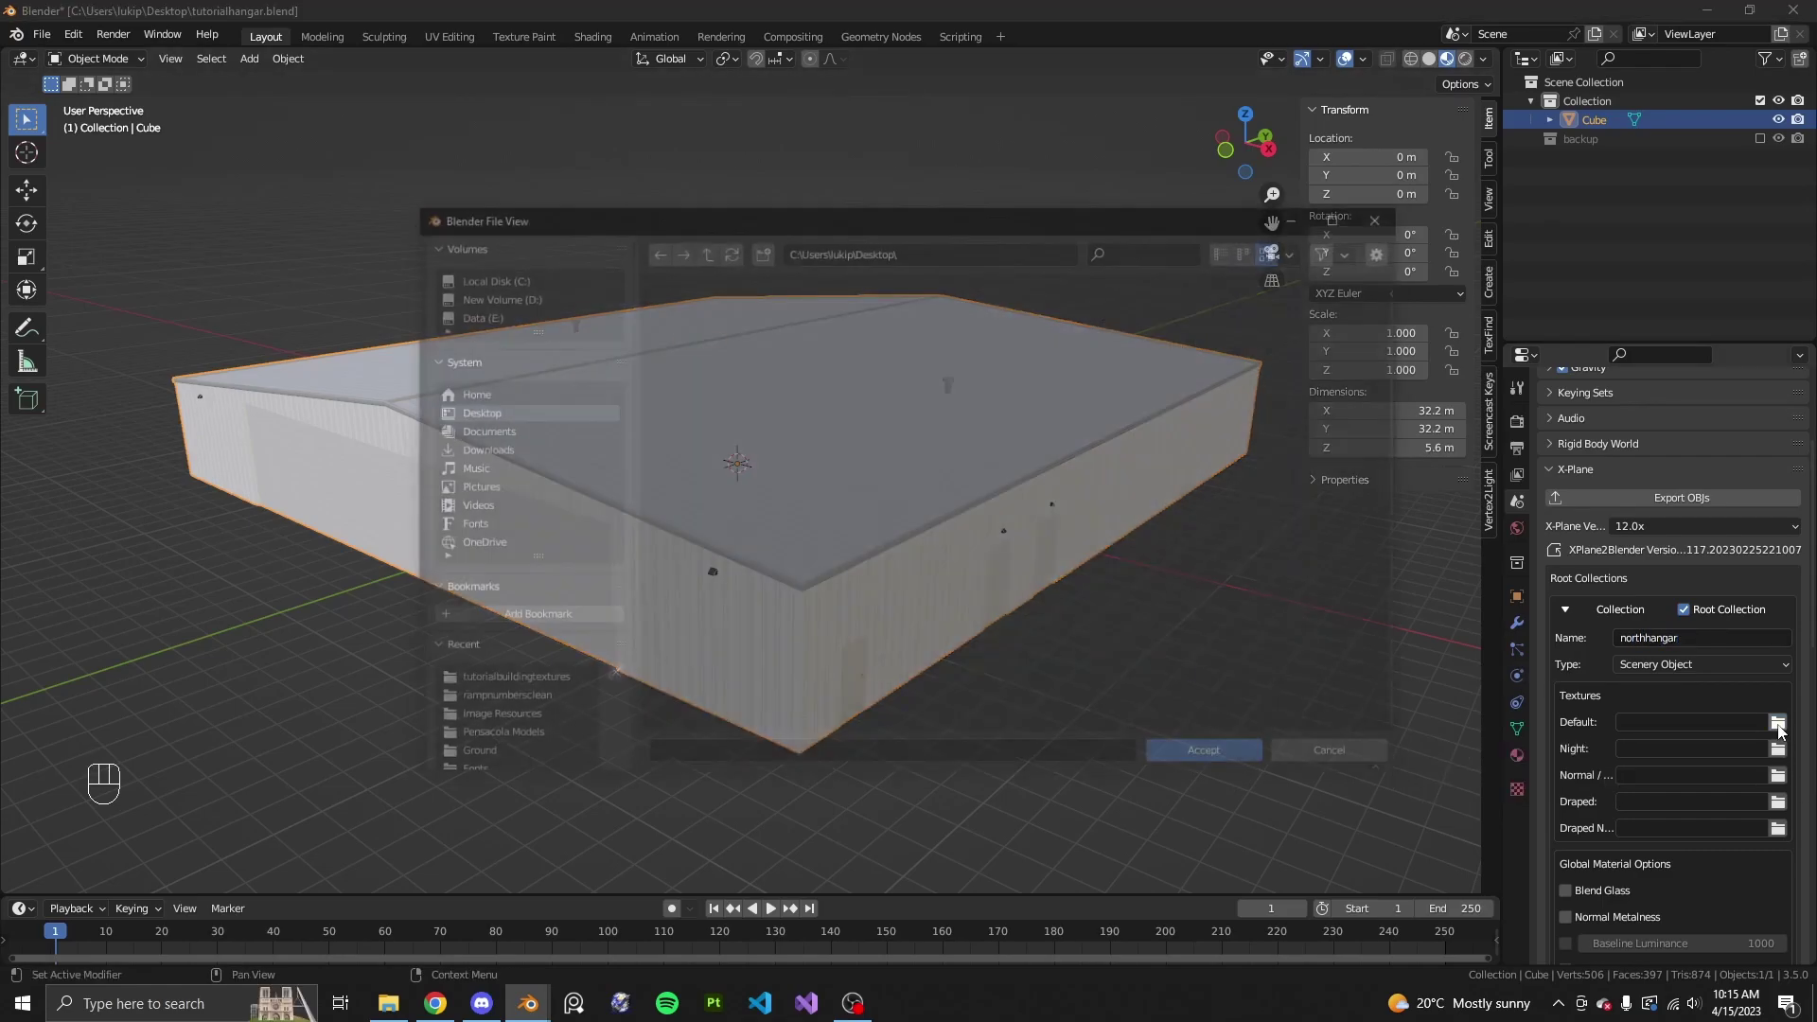
click(478, 683)
click(705, 342)
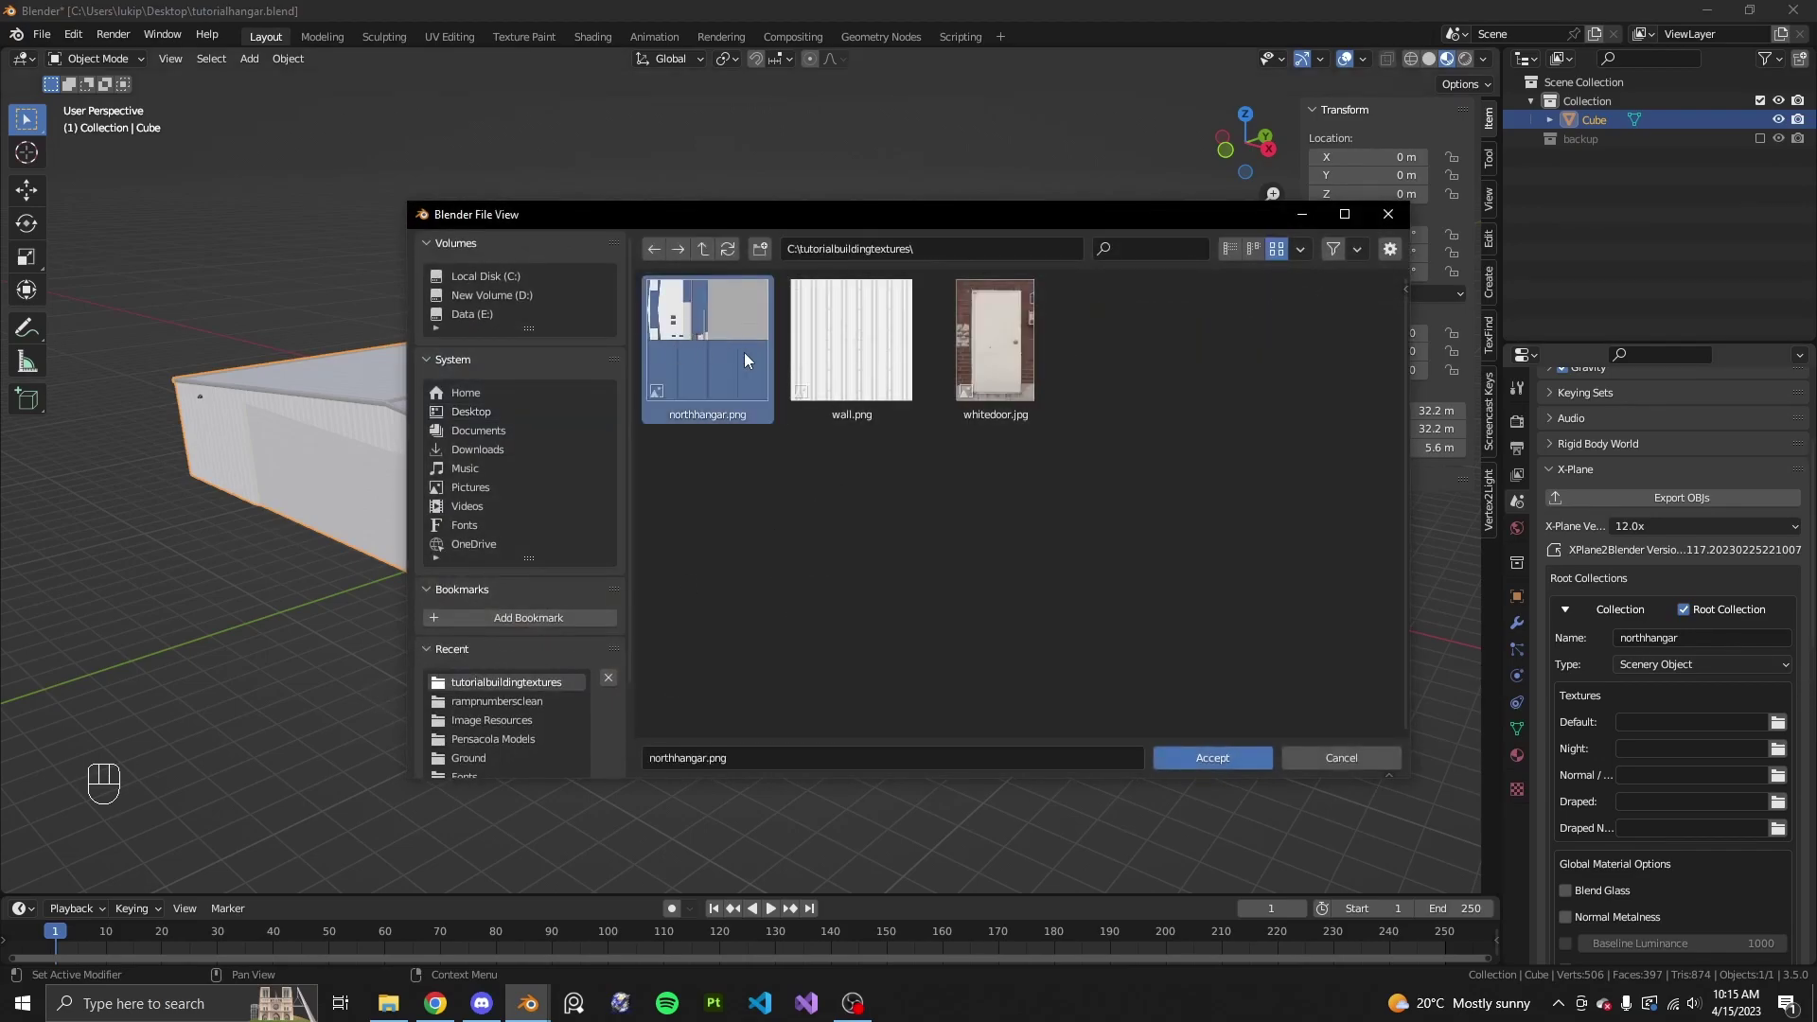
click(1209, 757)
- Strip the folder path from the collection's default texture entry so that only northhangar.png remains
scroll(1656, 803, down, 2)
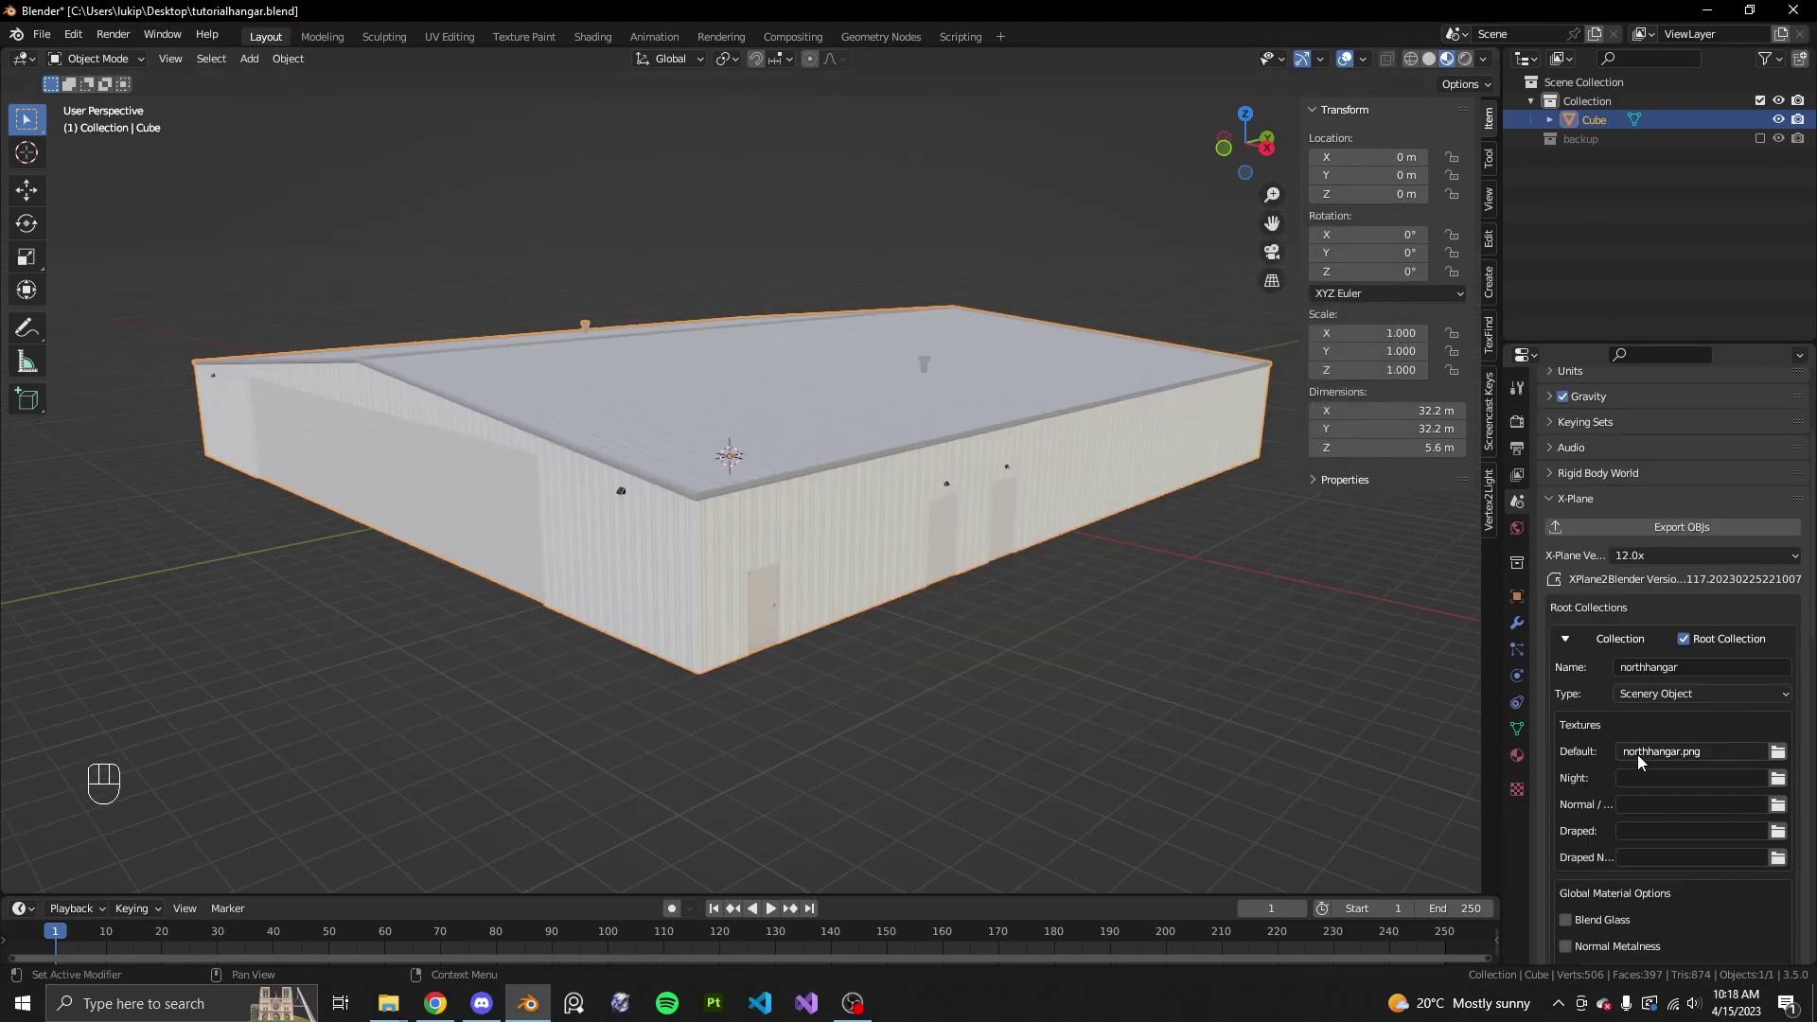
click(1624, 754)
click(1624, 752)
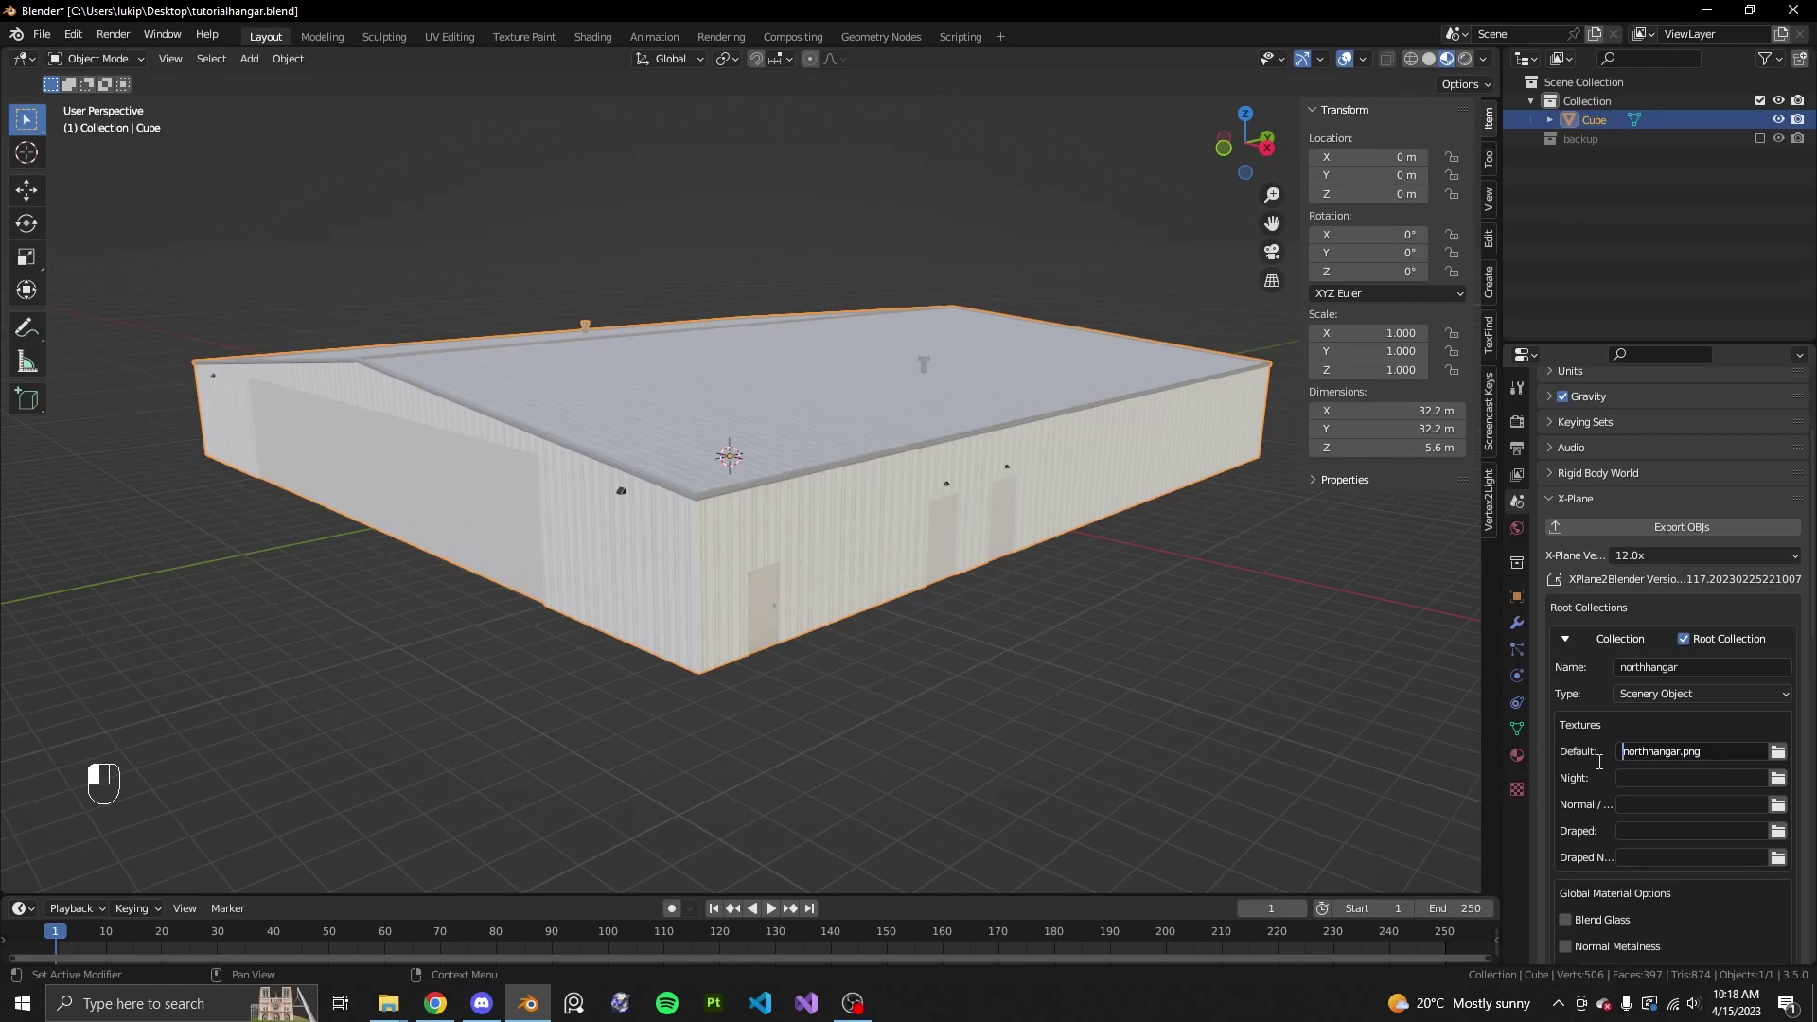
key(ctrl+z)
key(ctrl+z)
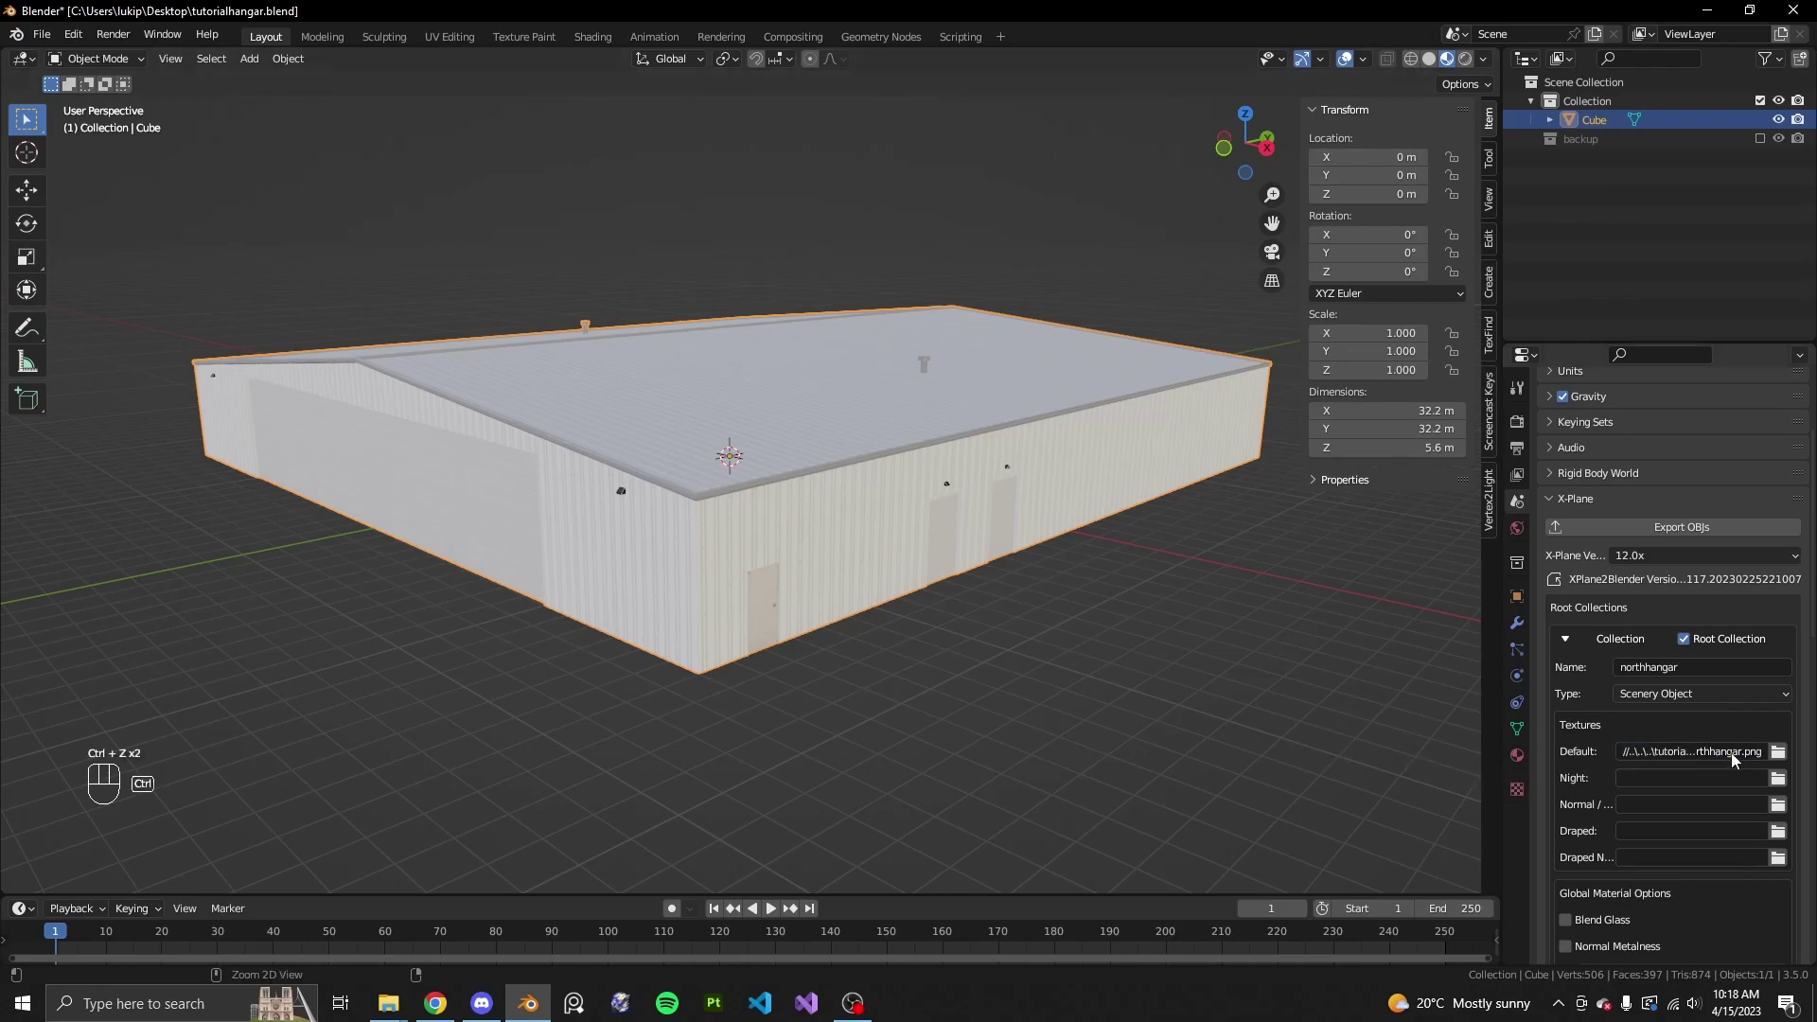
click(1721, 753)
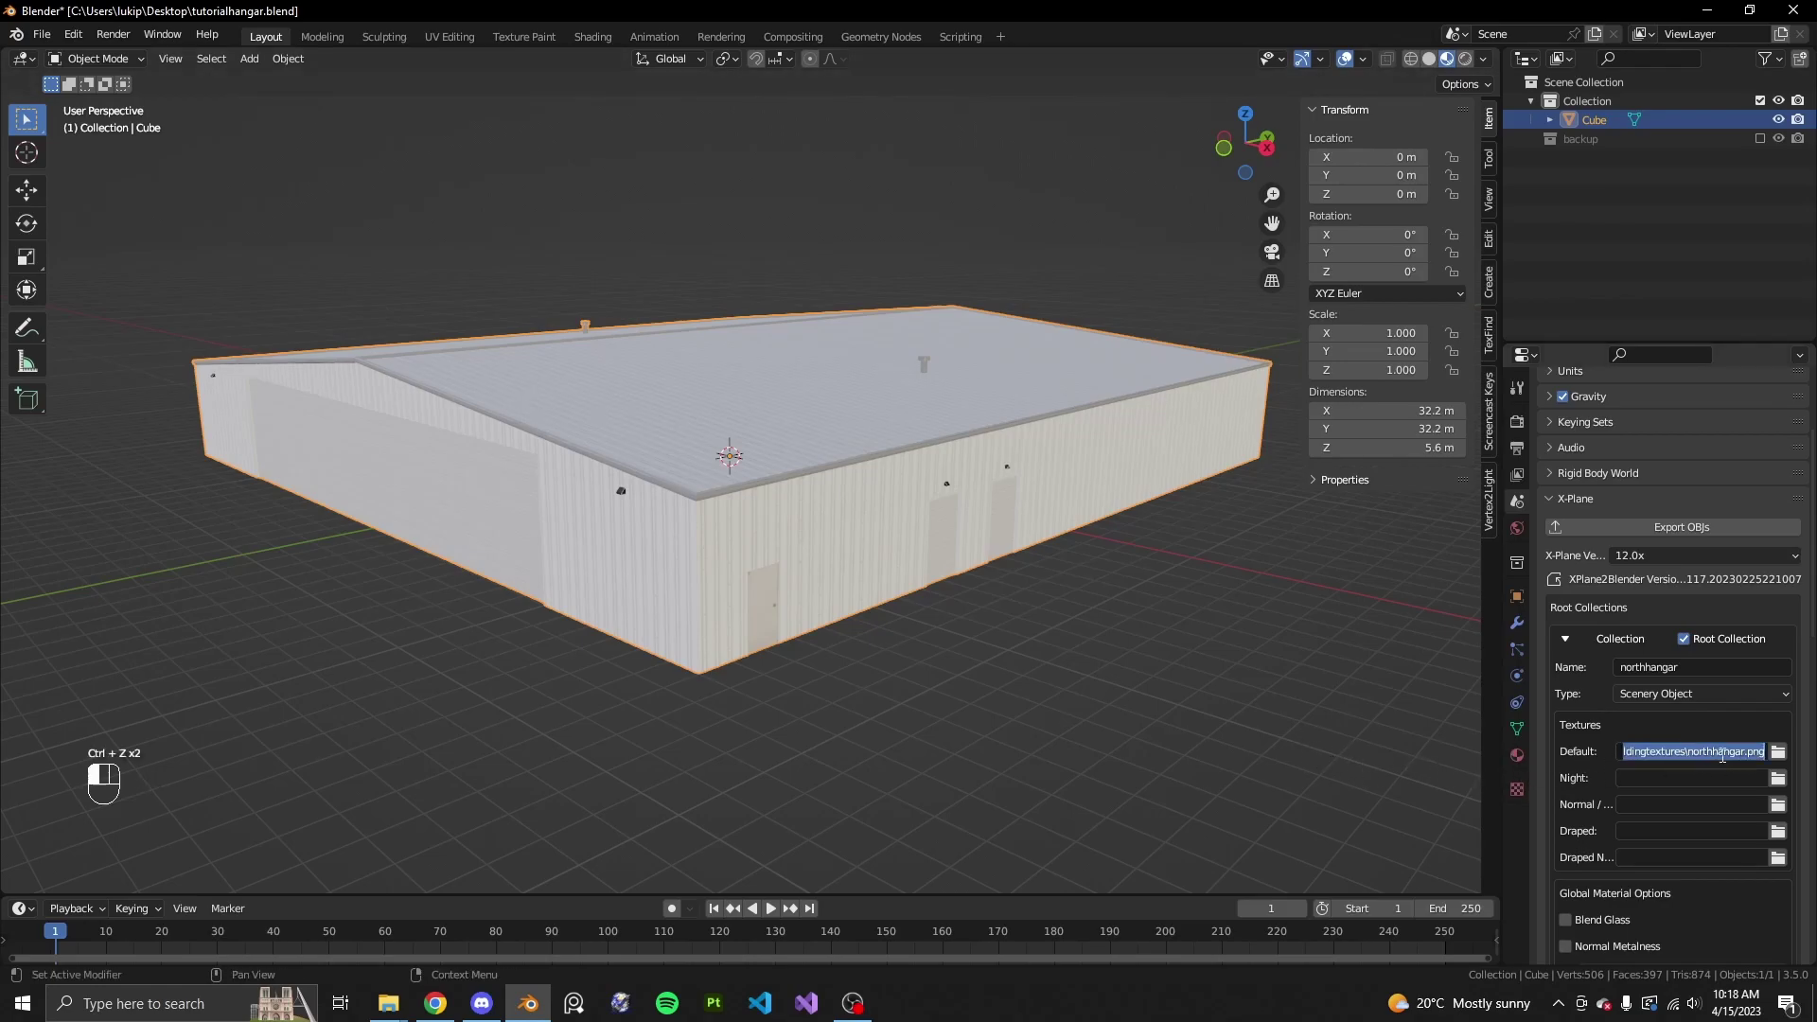
click(1689, 752)
drag(1689, 751, 1580, 751)
key(BackSpace)
click(1675, 767)
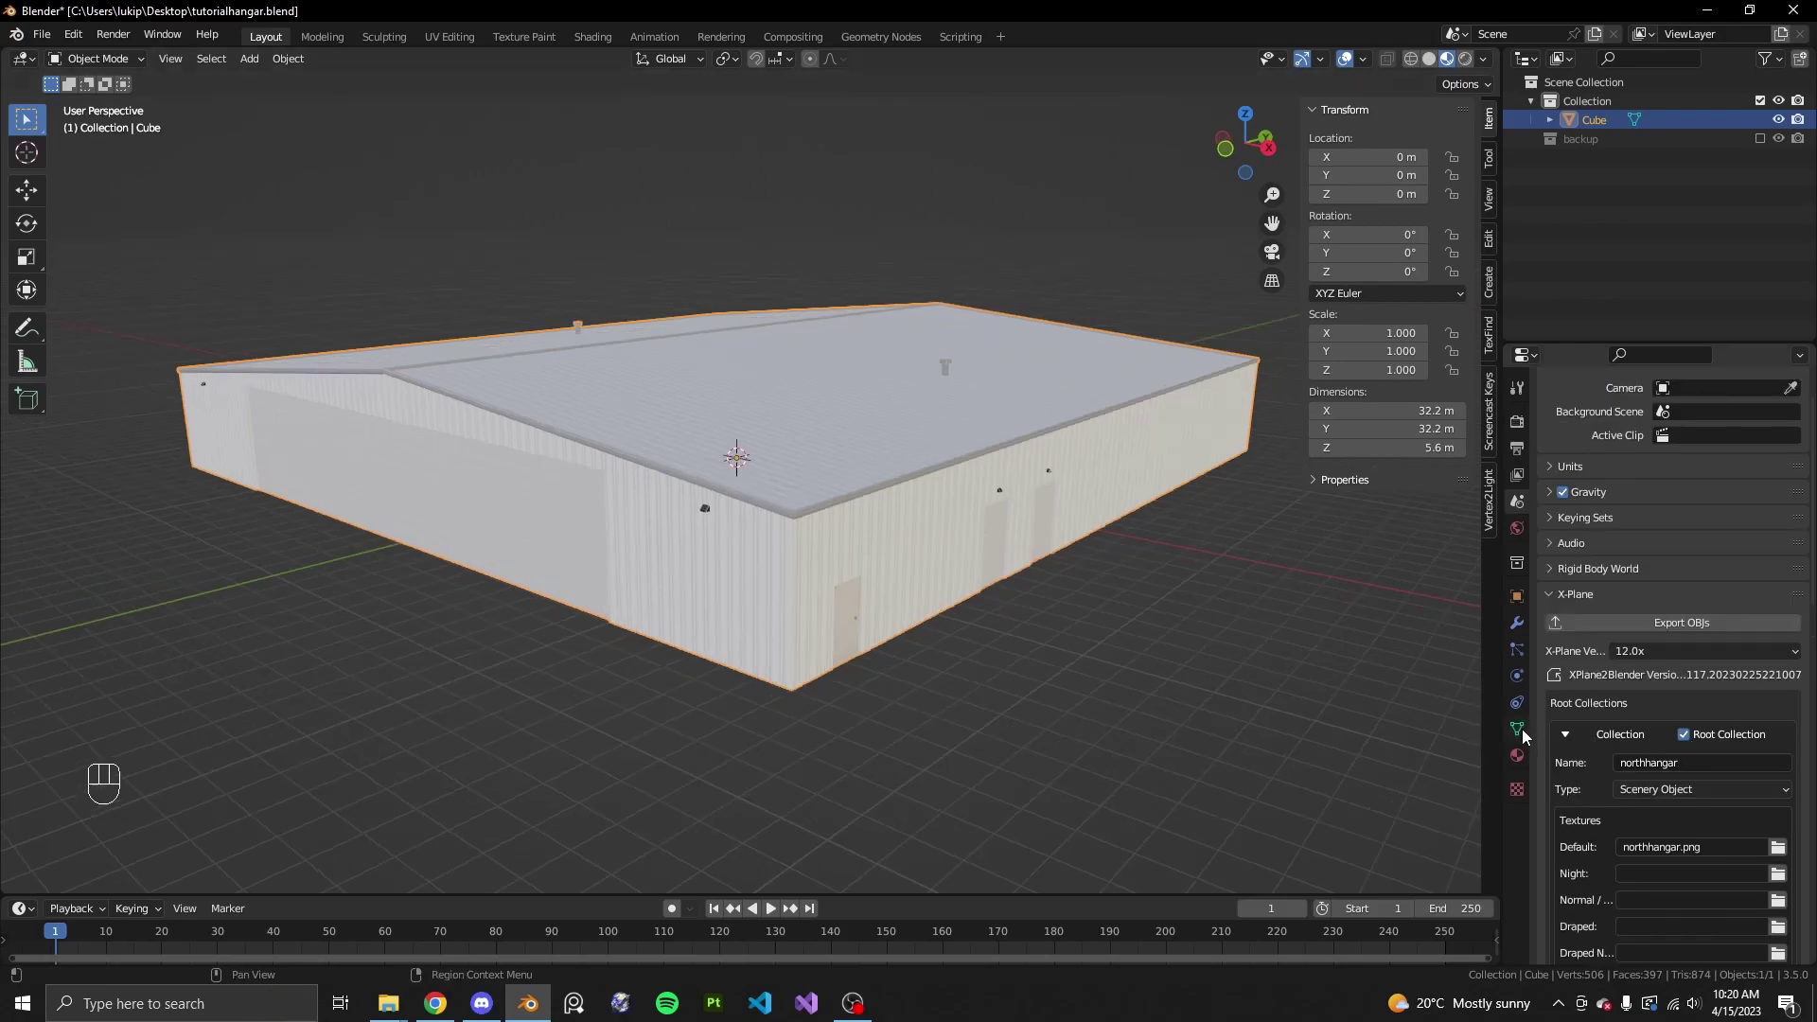
- Delete the hangar's UVMap UV map, keeping only bake, and go back to the scene's X-Plane export settings
click(1518, 730)
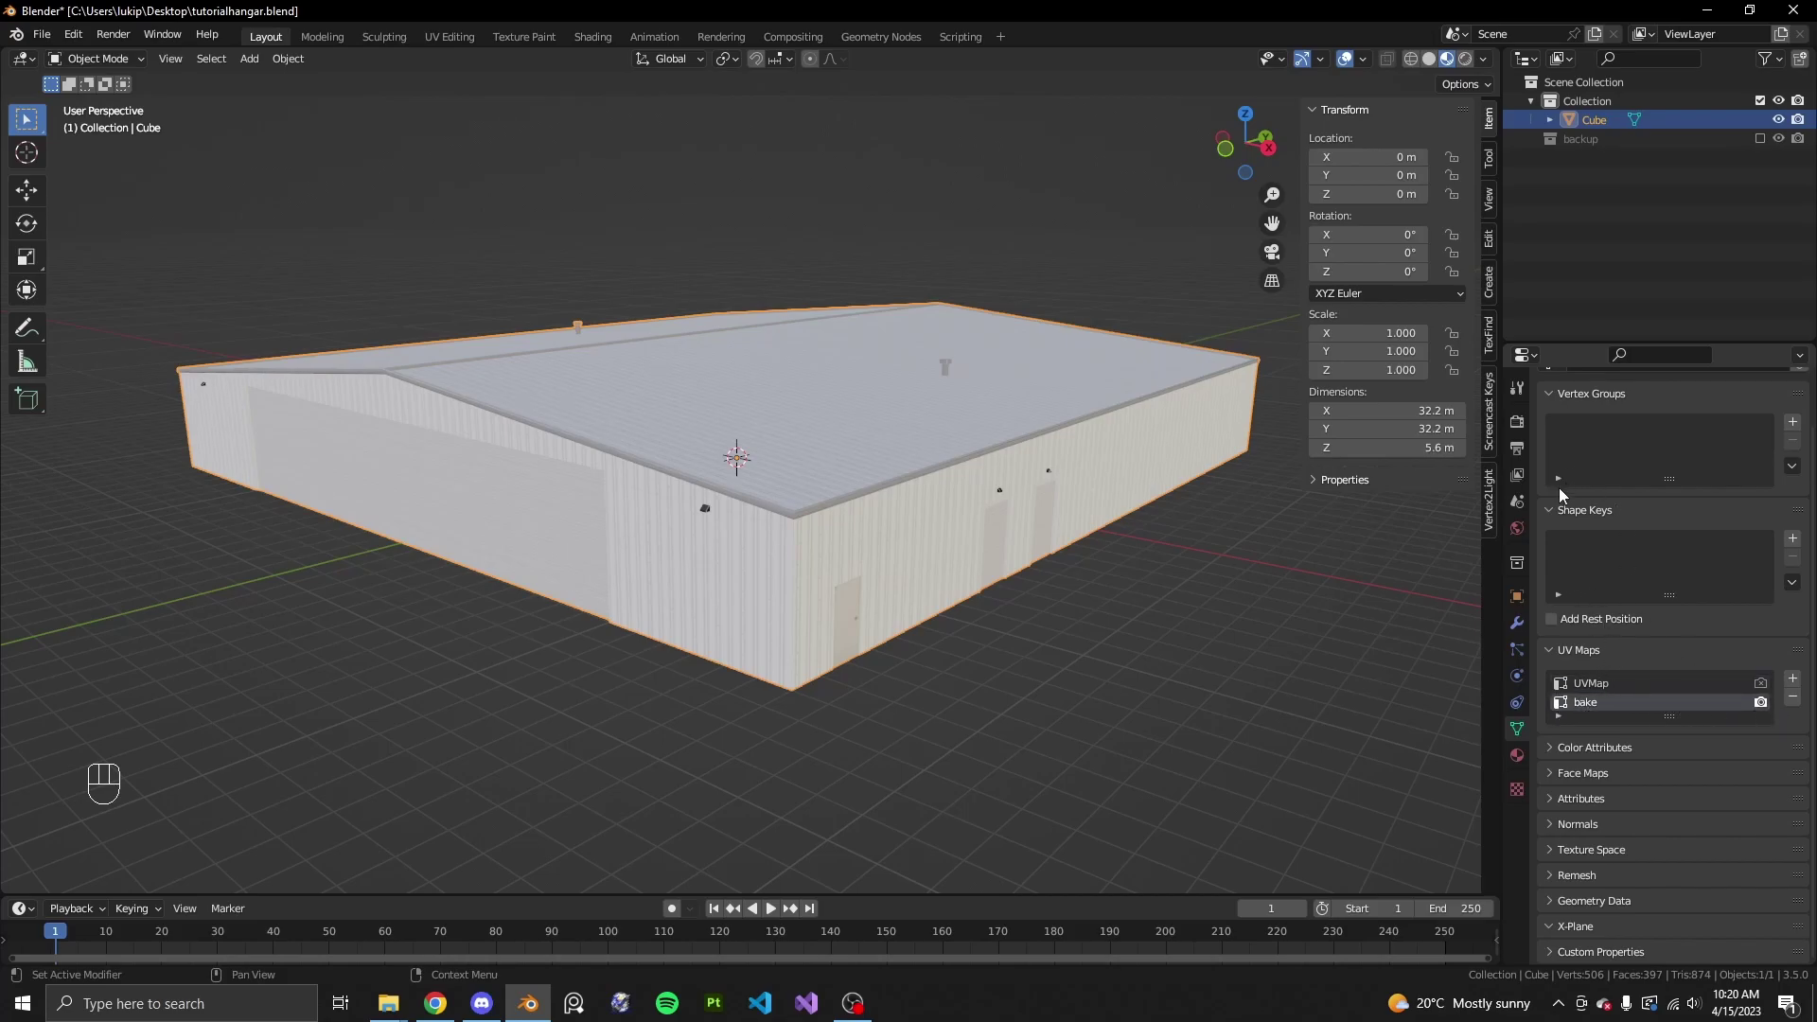
click(1609, 682)
click(1792, 696)
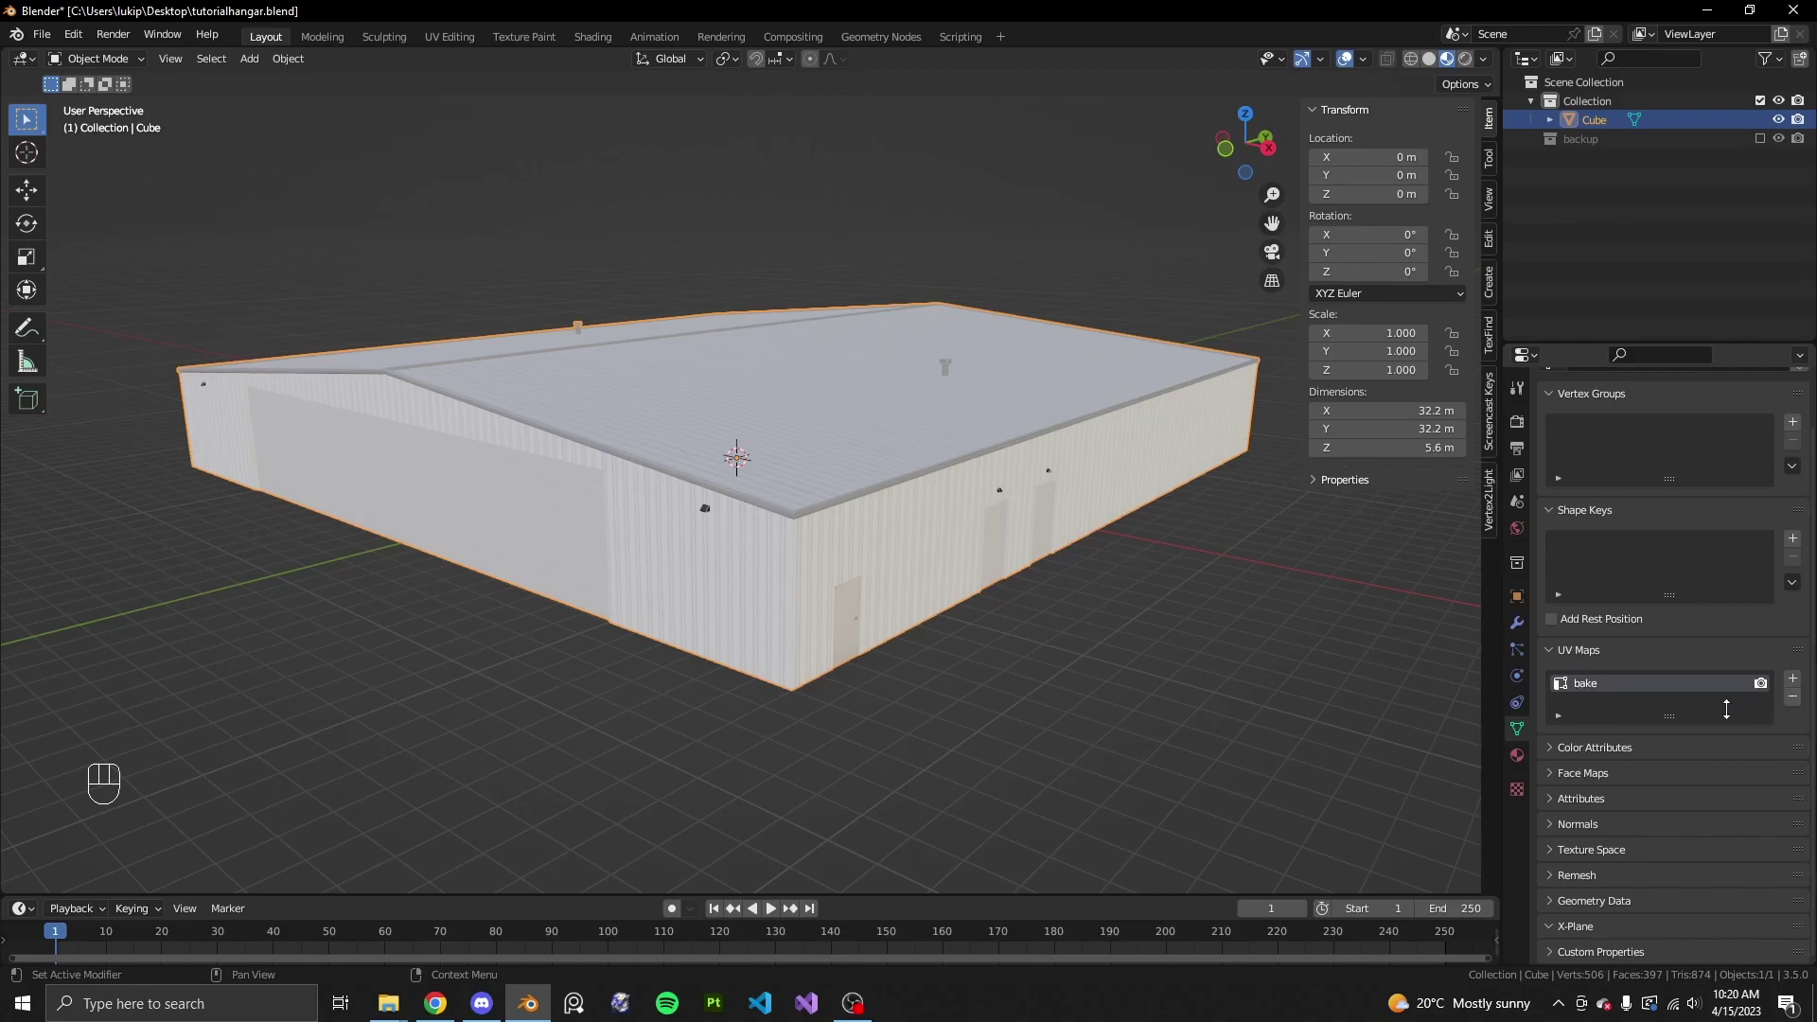
click(1517, 501)
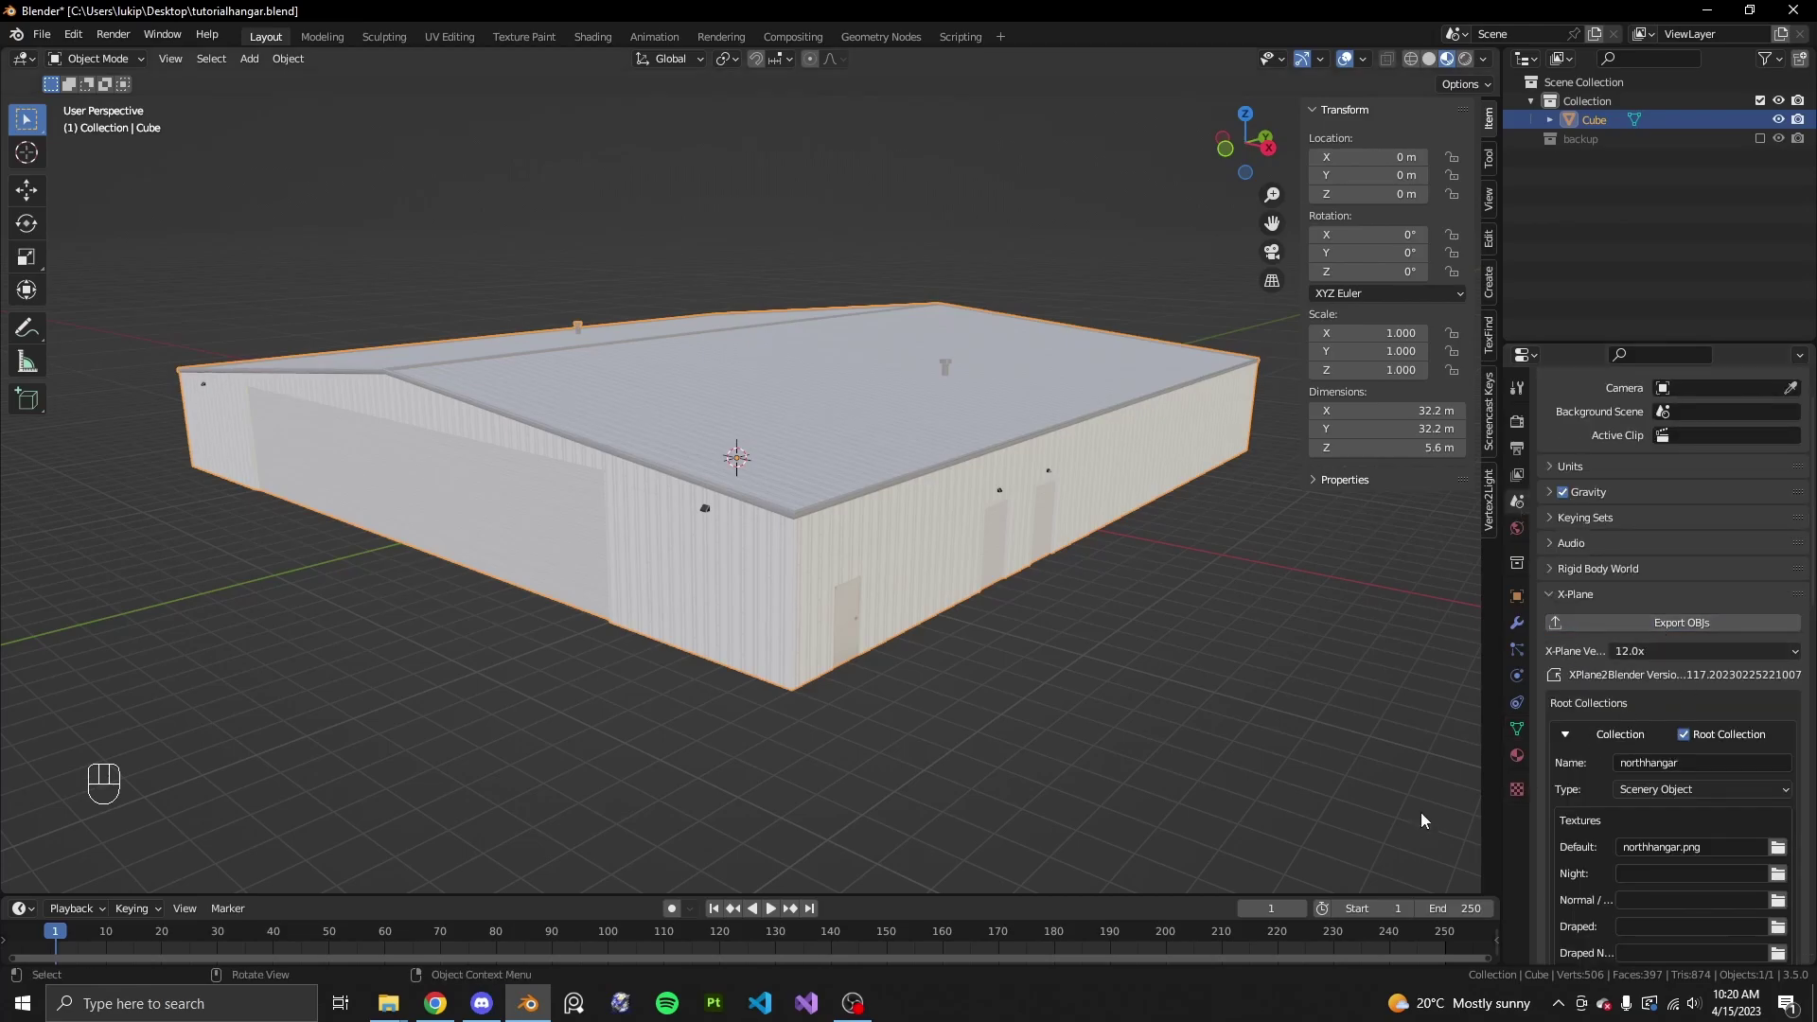
- Move the exported northhangar object file from the desktop into the tutorialbuildingtextures folder
click(388, 1003)
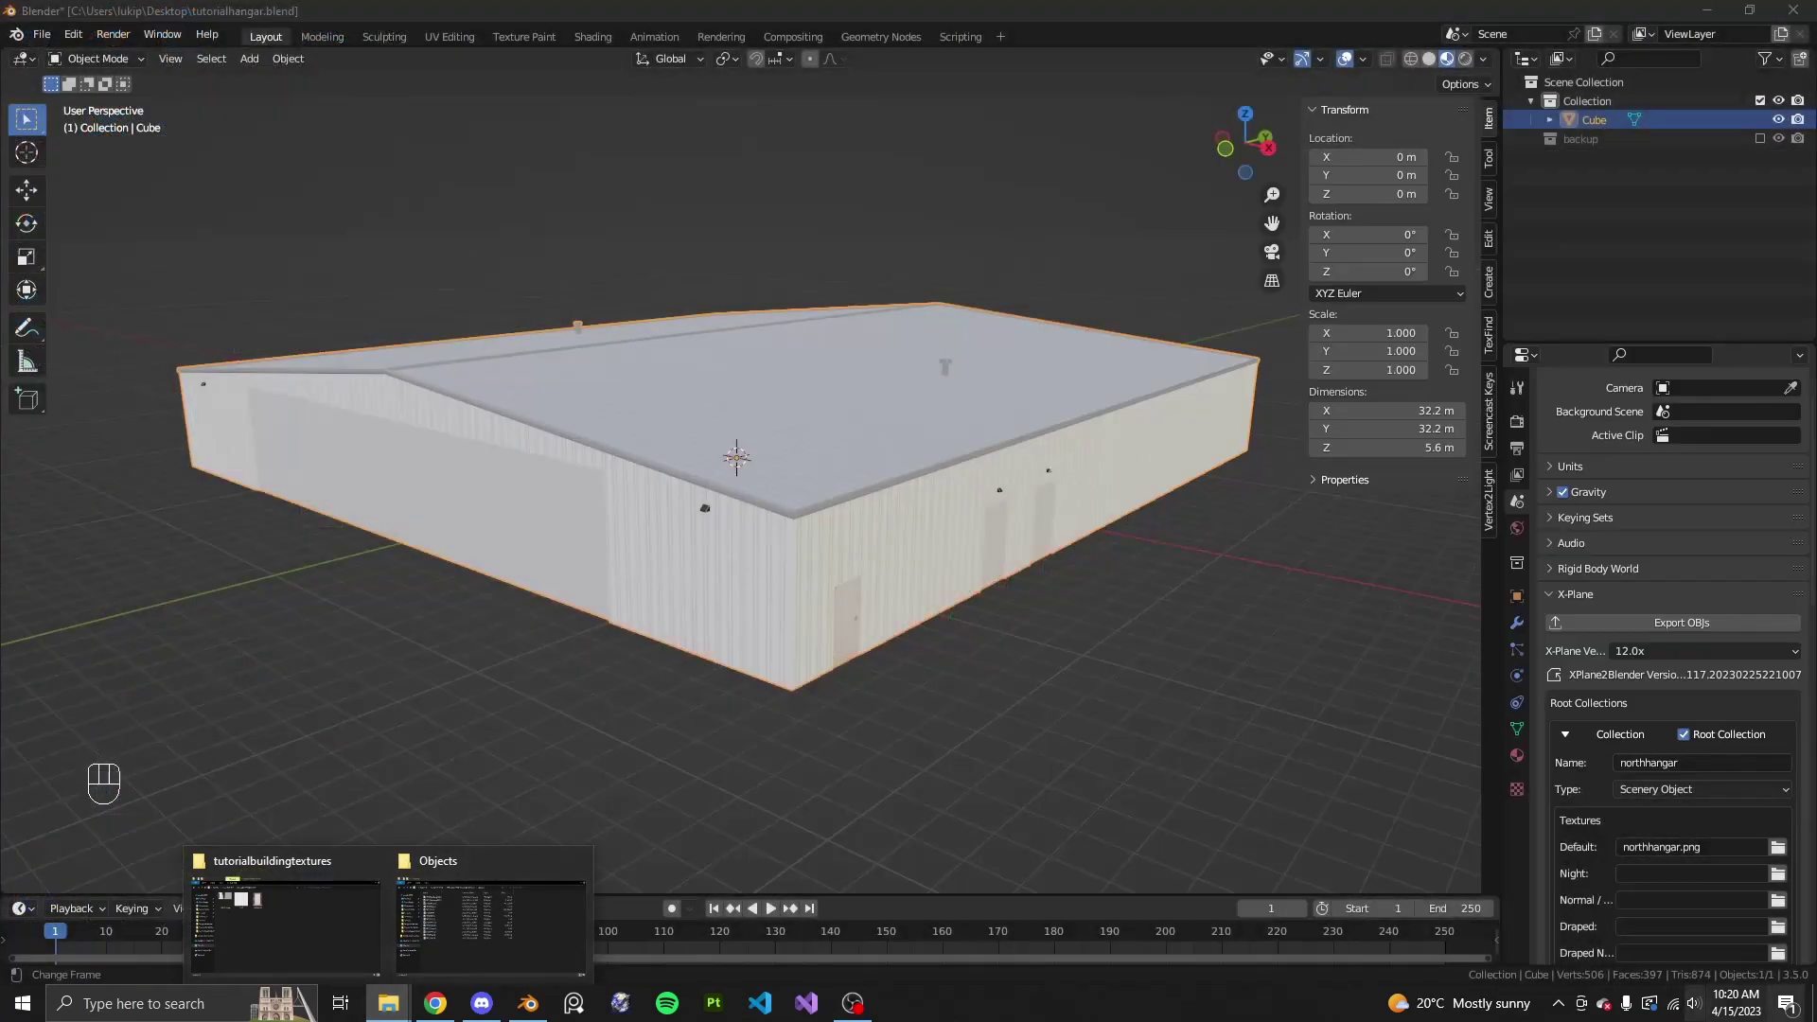
key(super+d)
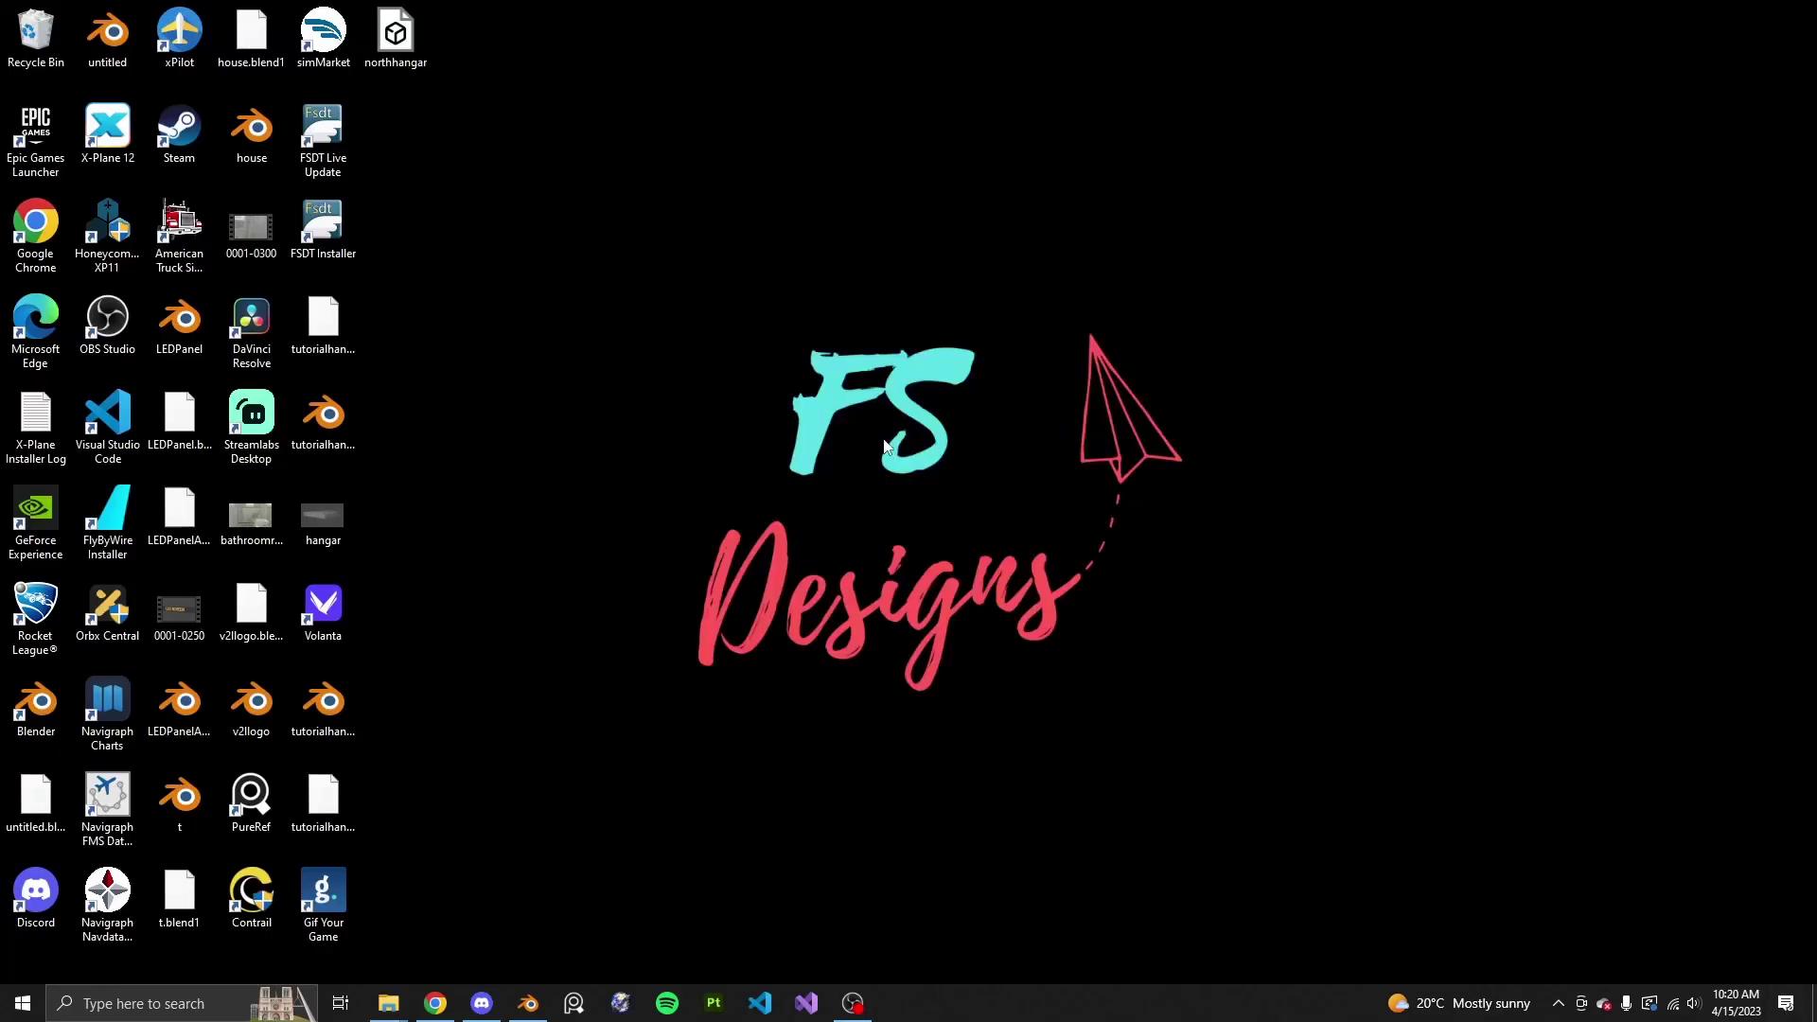
click(415, 28)
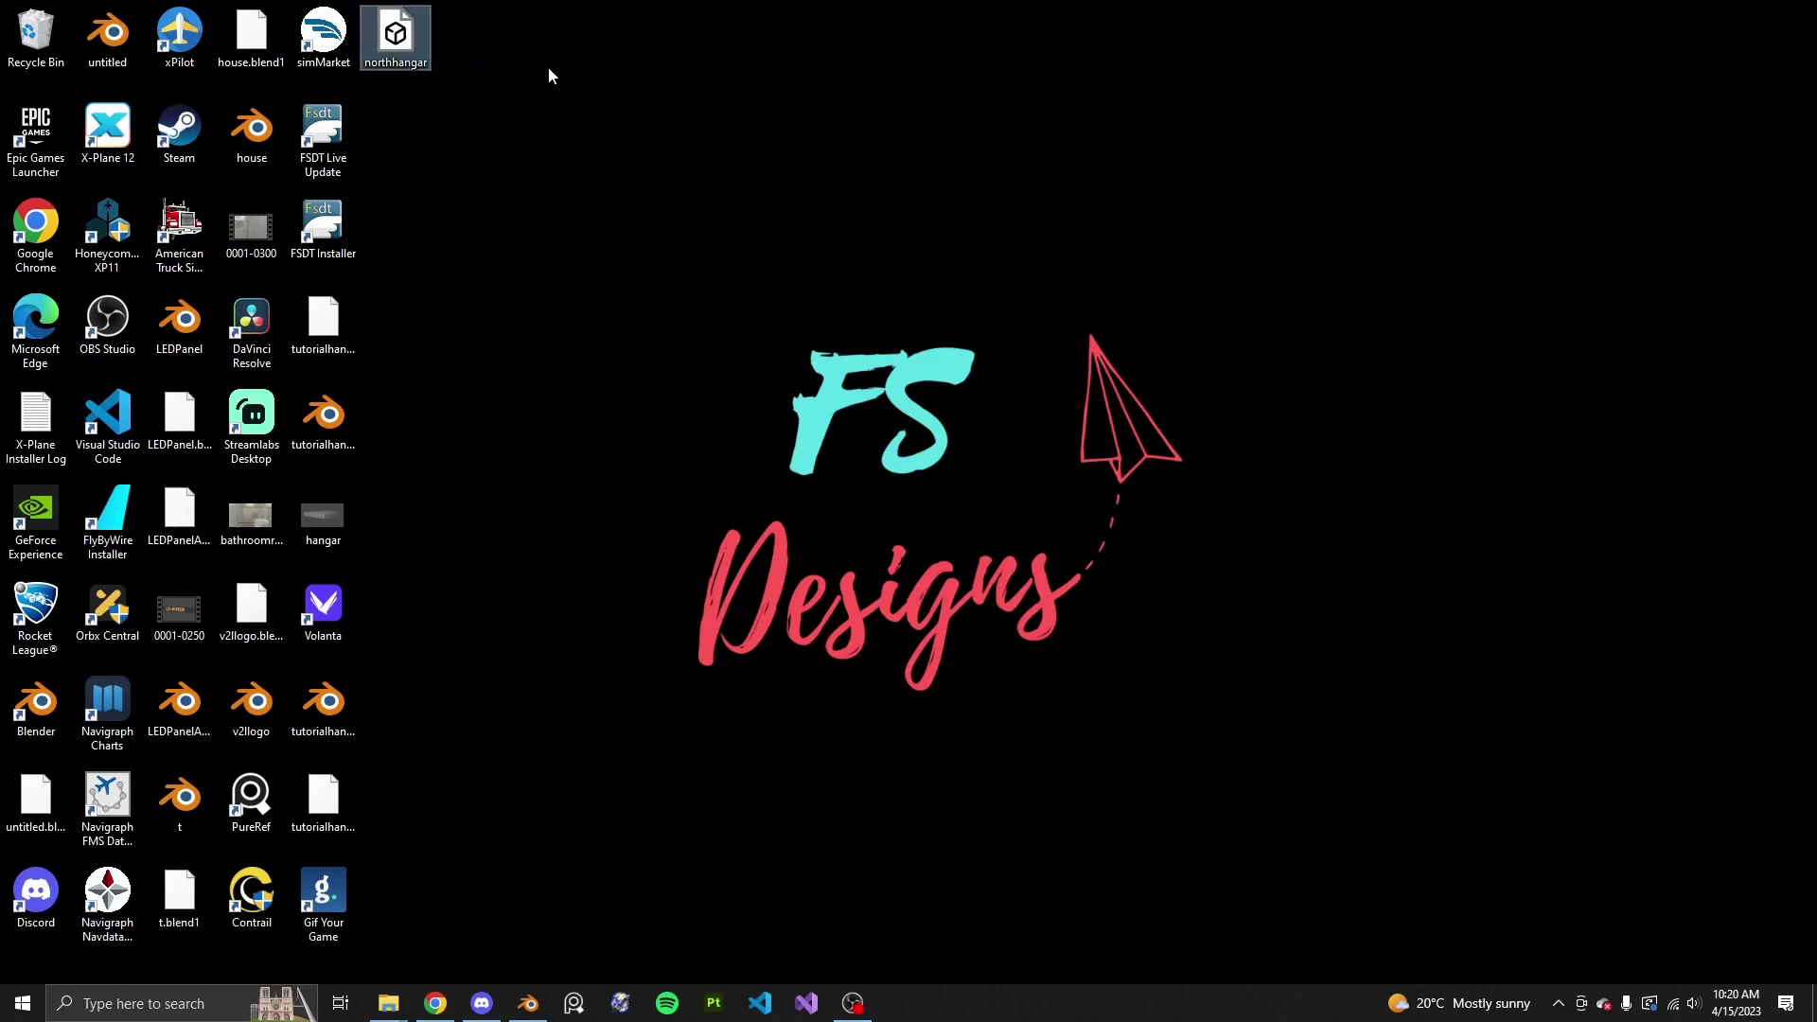
mouse_move(388, 1003)
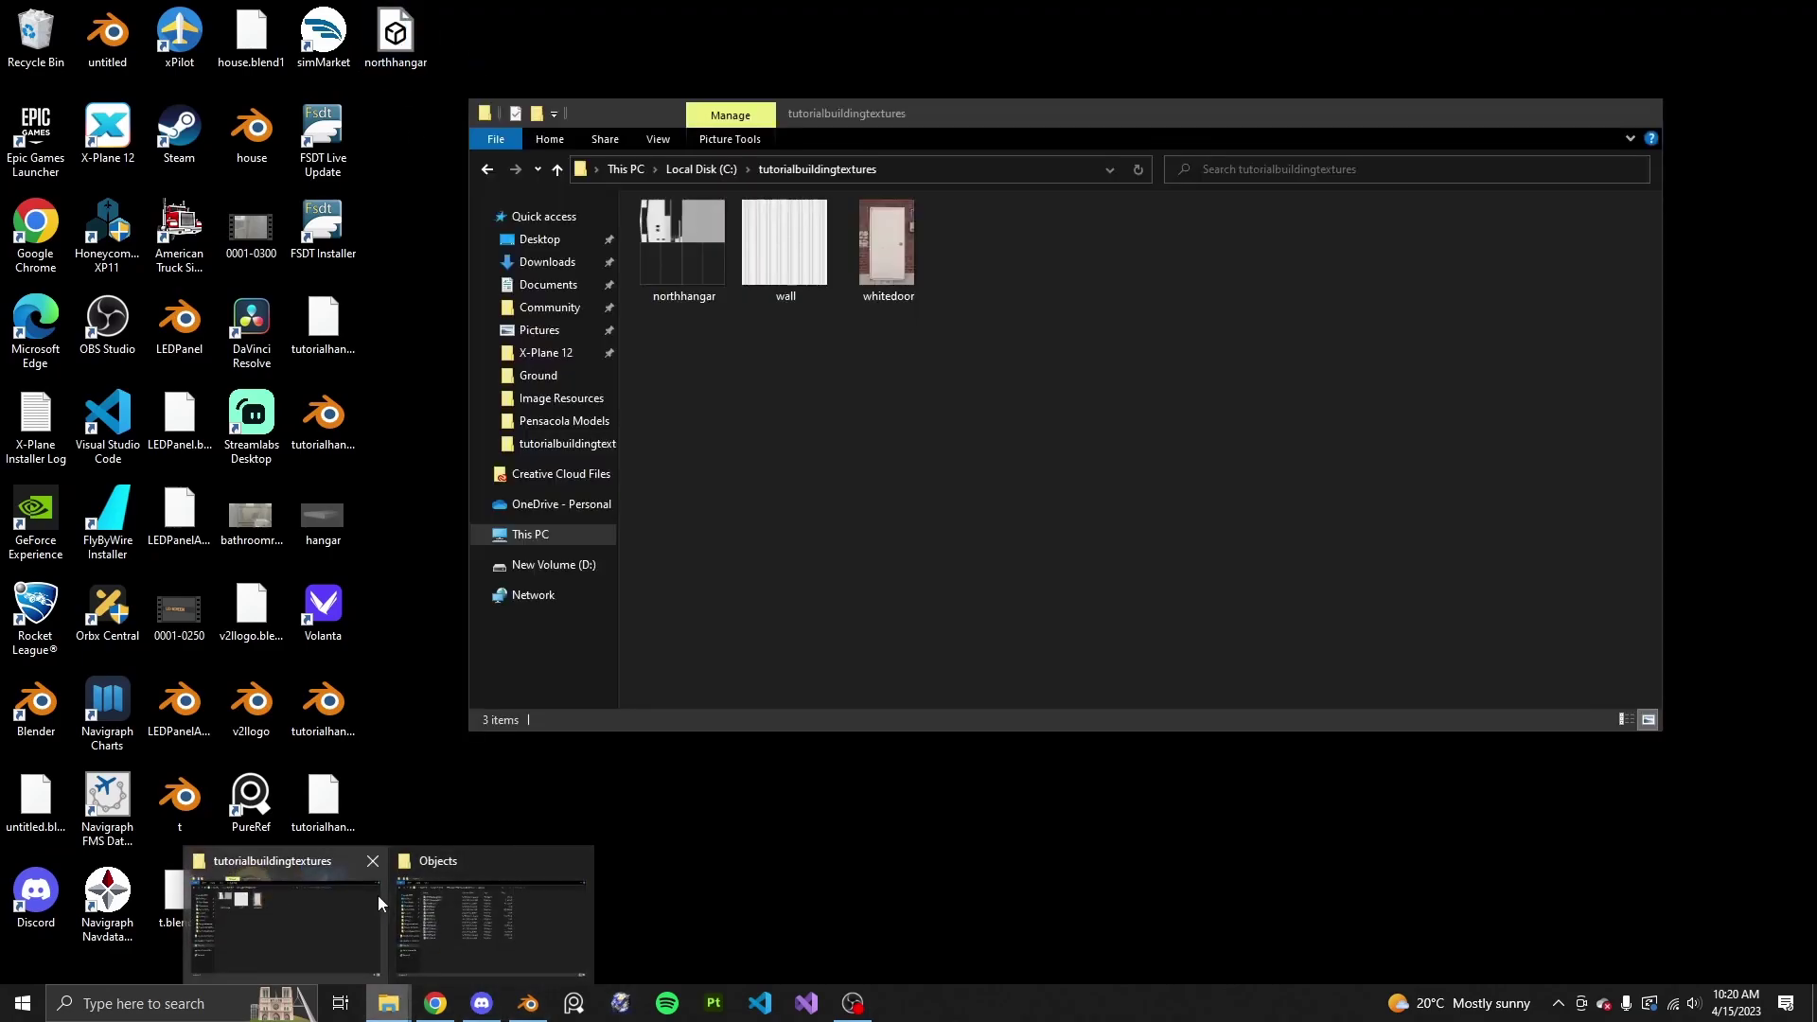
click(284, 914)
drag(871, 106, 1036, 120)
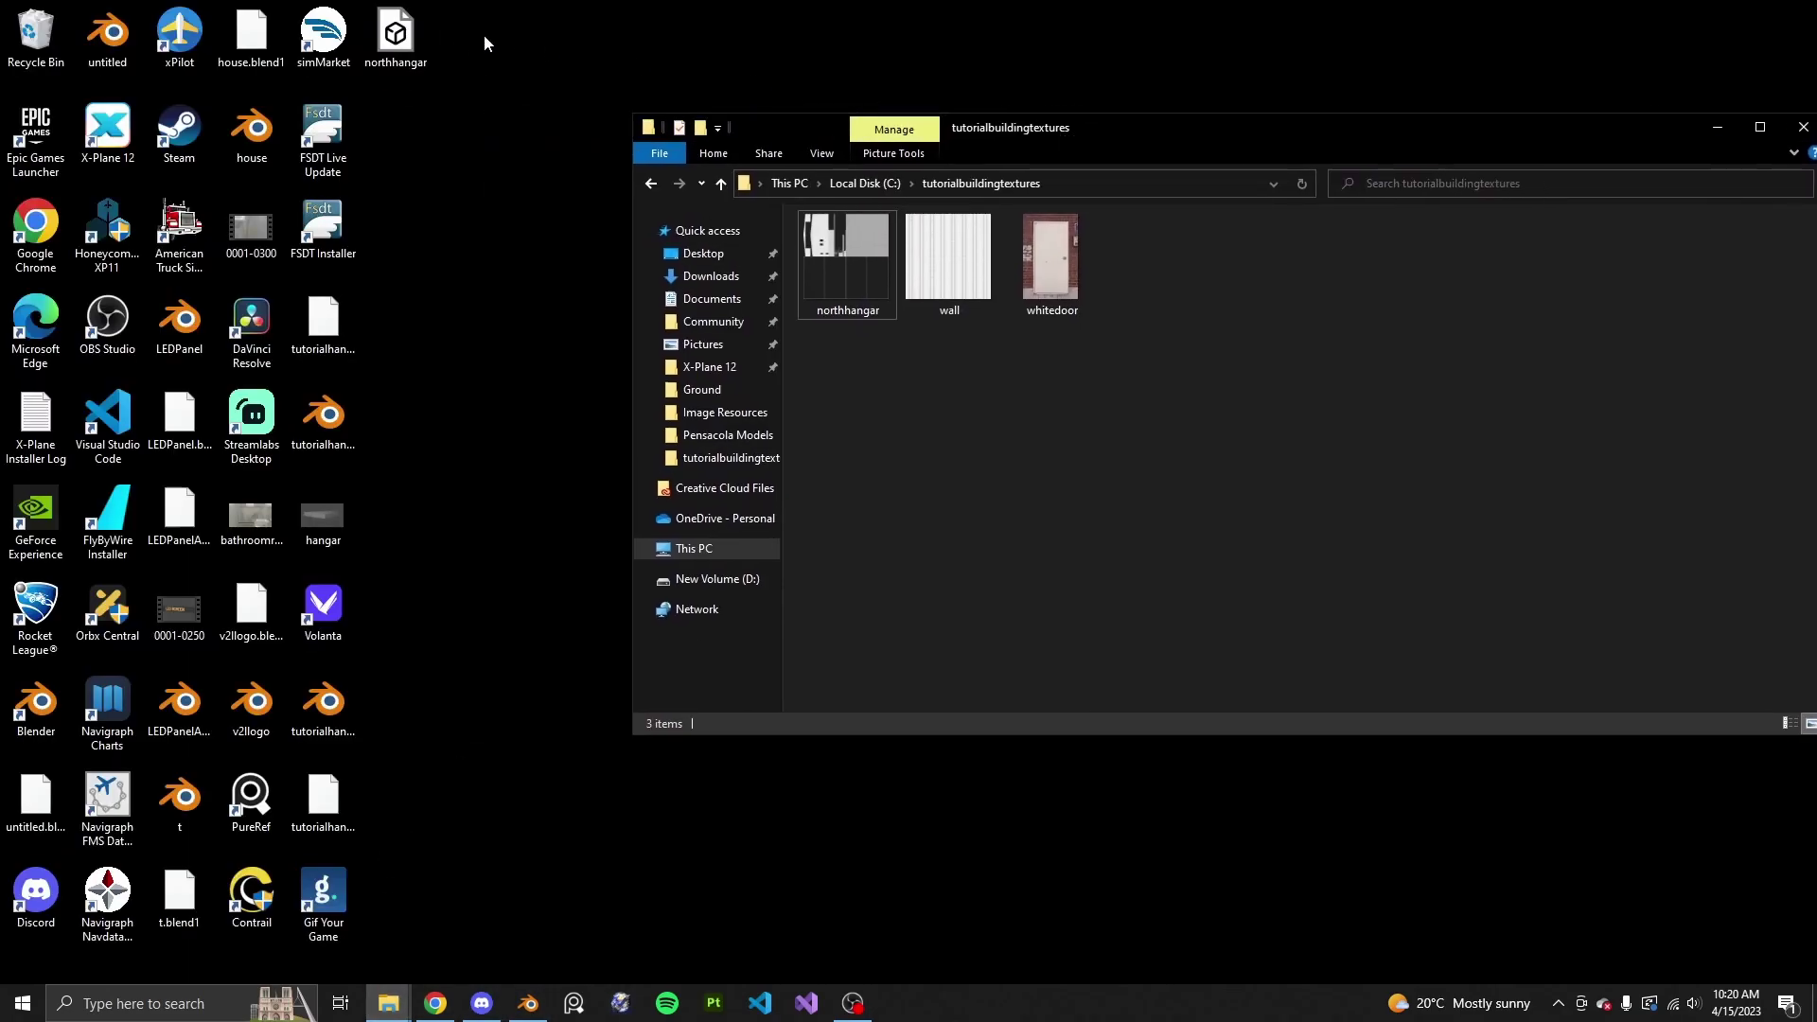
click(494, 149)
drag(396, 33, 1294, 435)
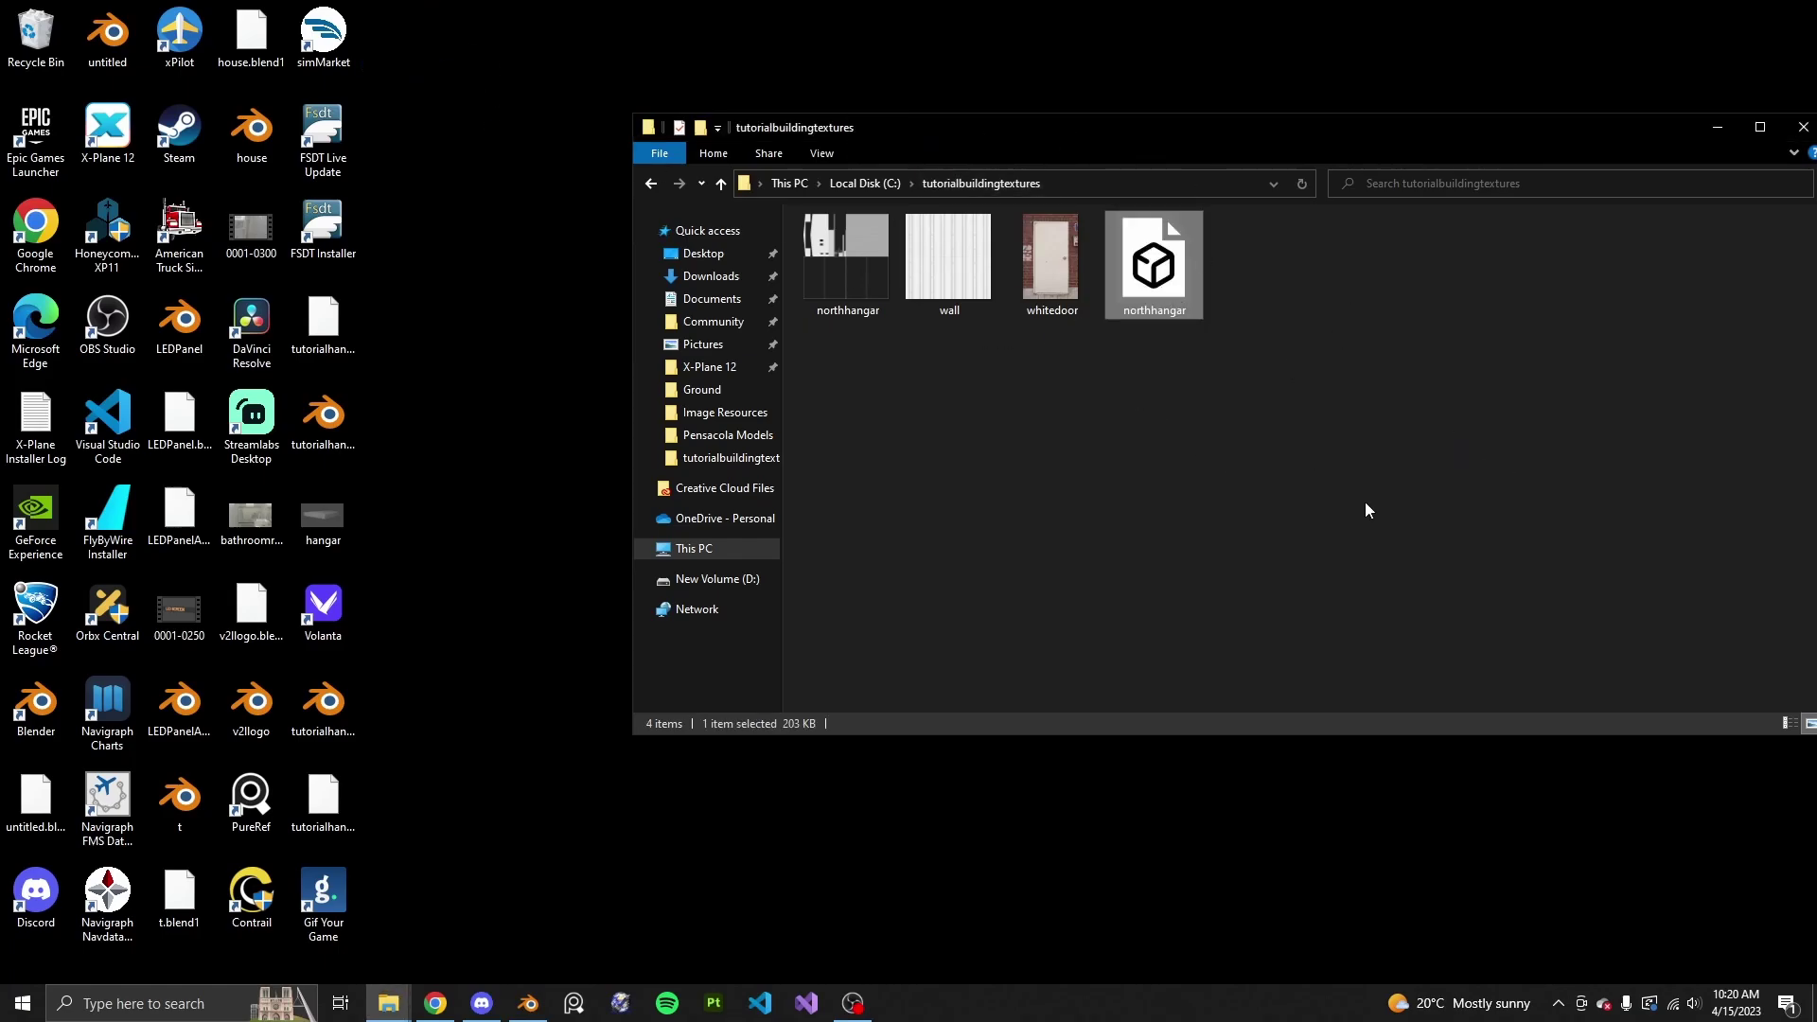
- Copy the northhangar image and object file into the Objects folder of the FSDesigns LFQV Charleville Meziere scenery
ctrl+click(843, 259)
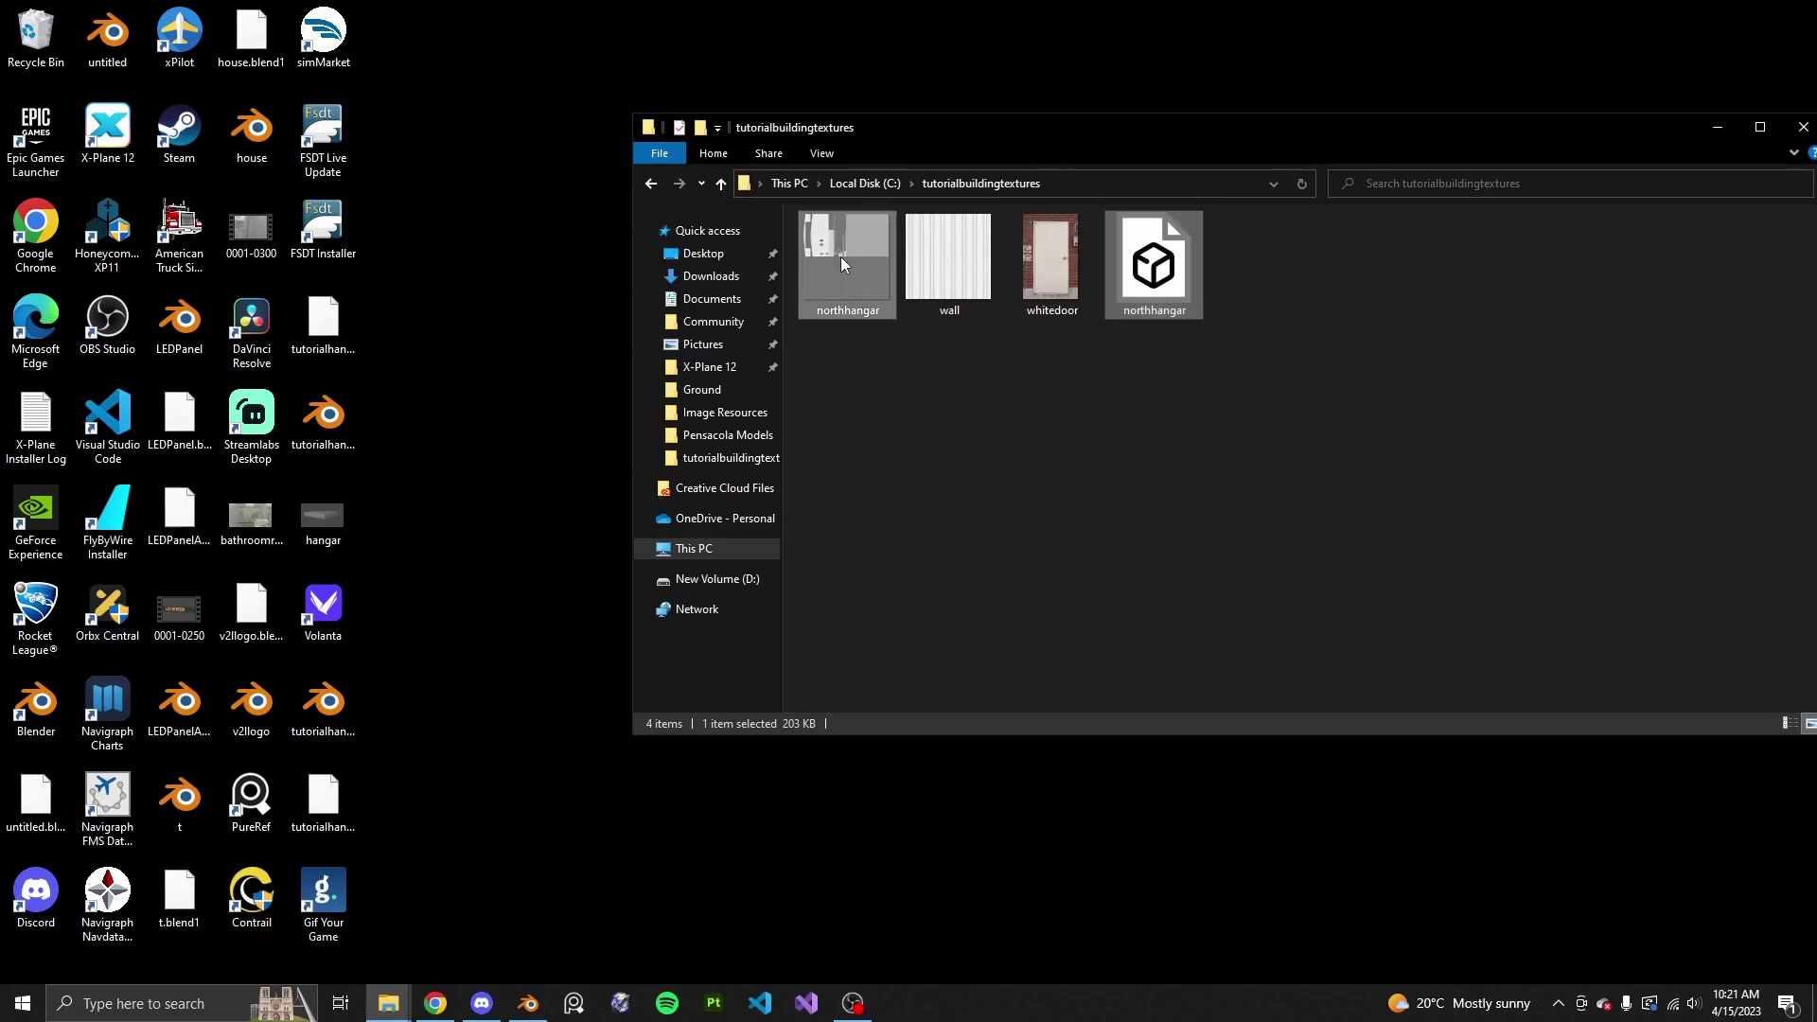
mouse_move(389, 1003)
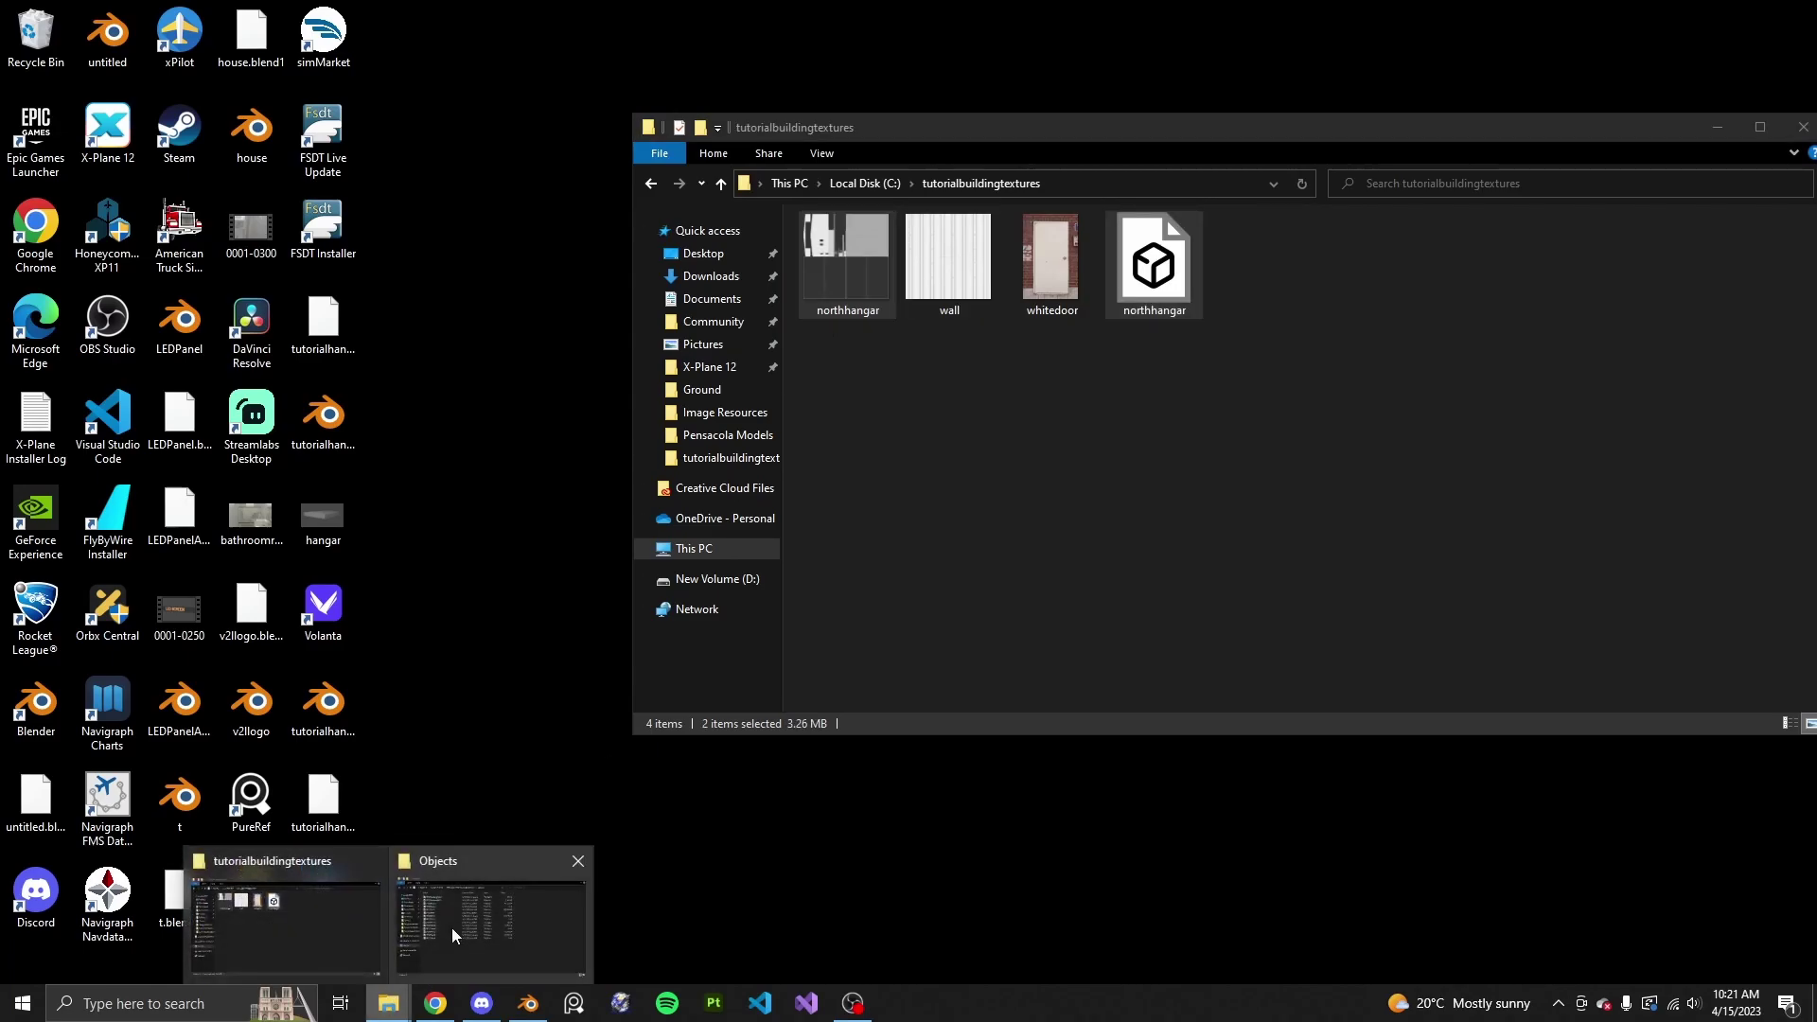
click(454, 935)
drag(1253, 170, 1316, 218)
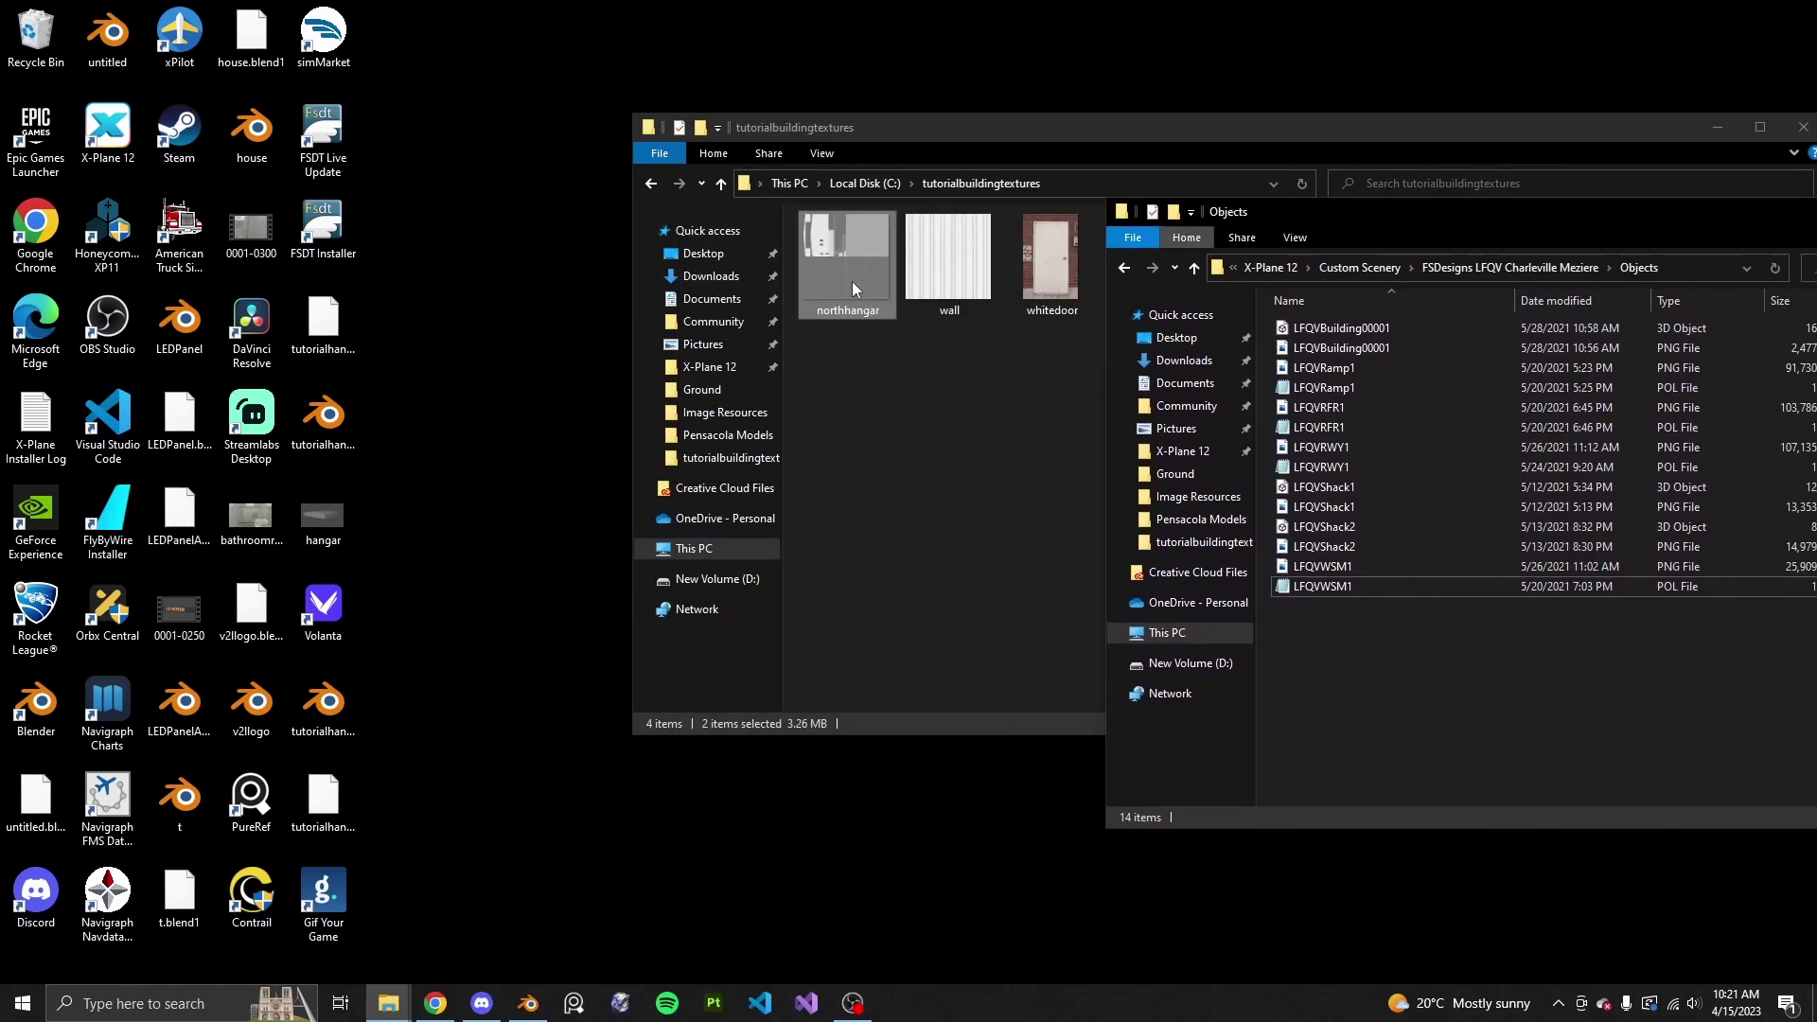
click(945, 130)
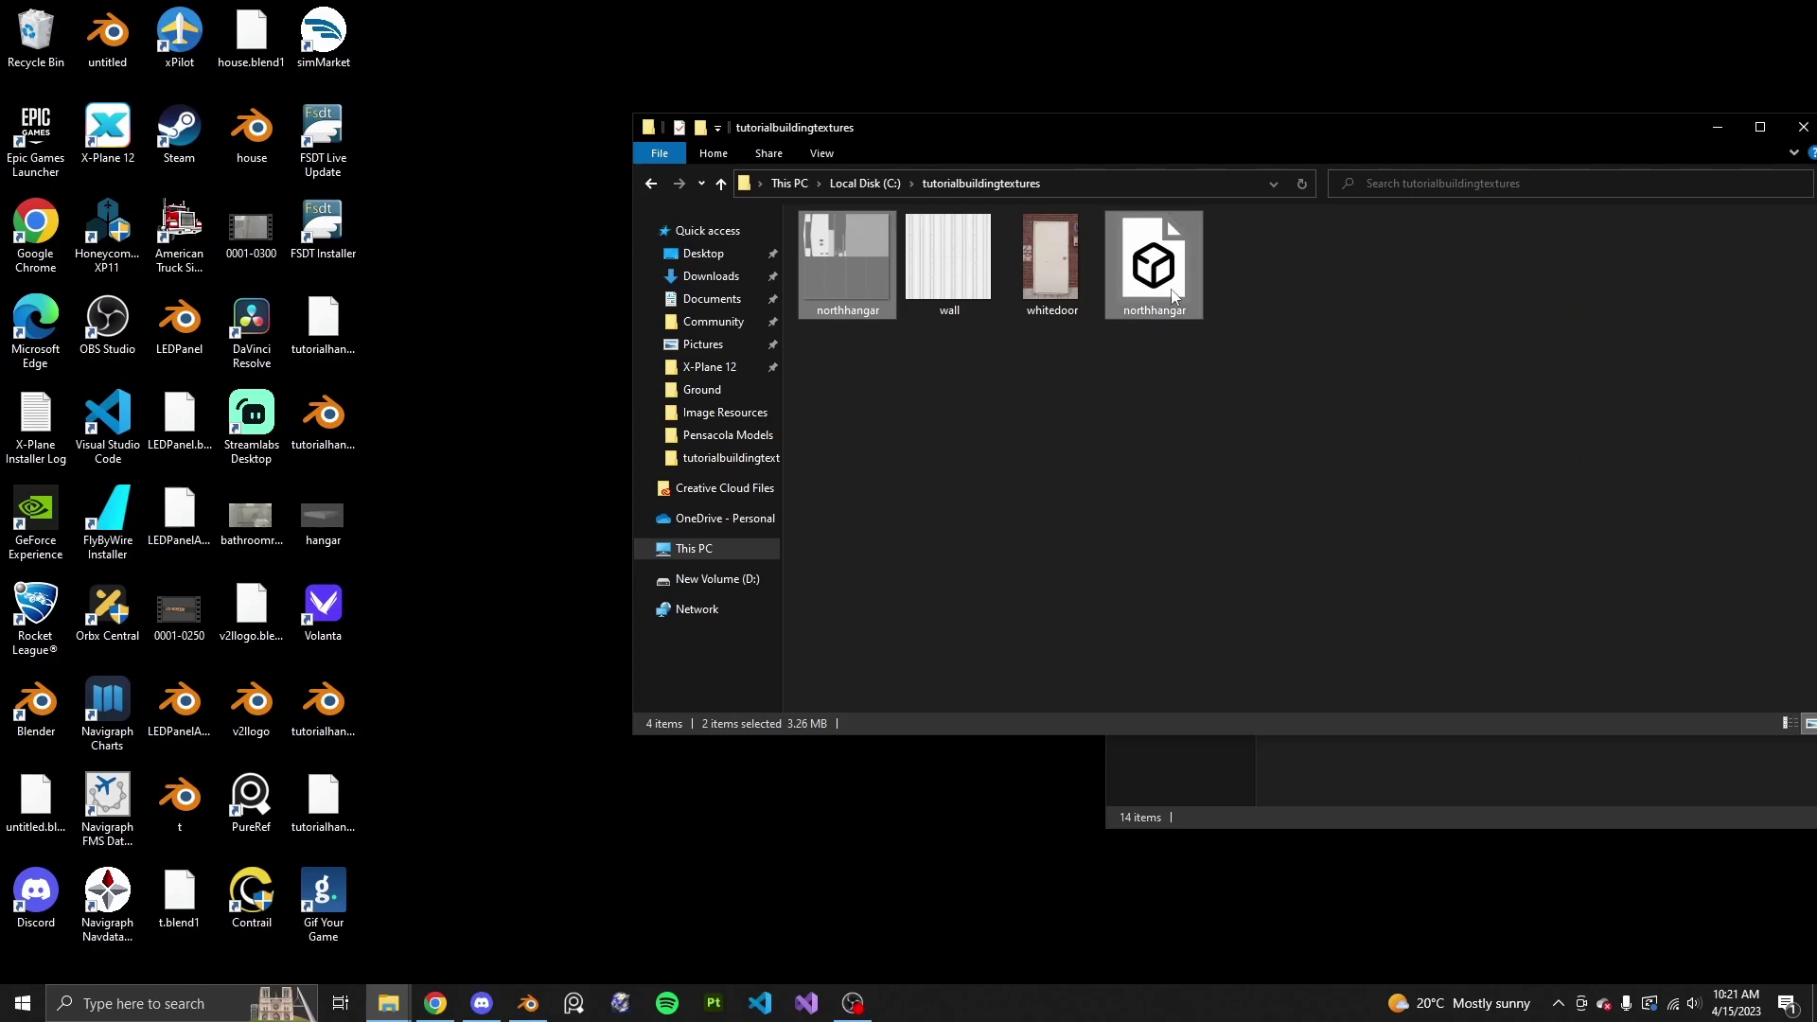
click(1322, 799)
drag(1333, 206, 794, 193)
key(ctrl+v)
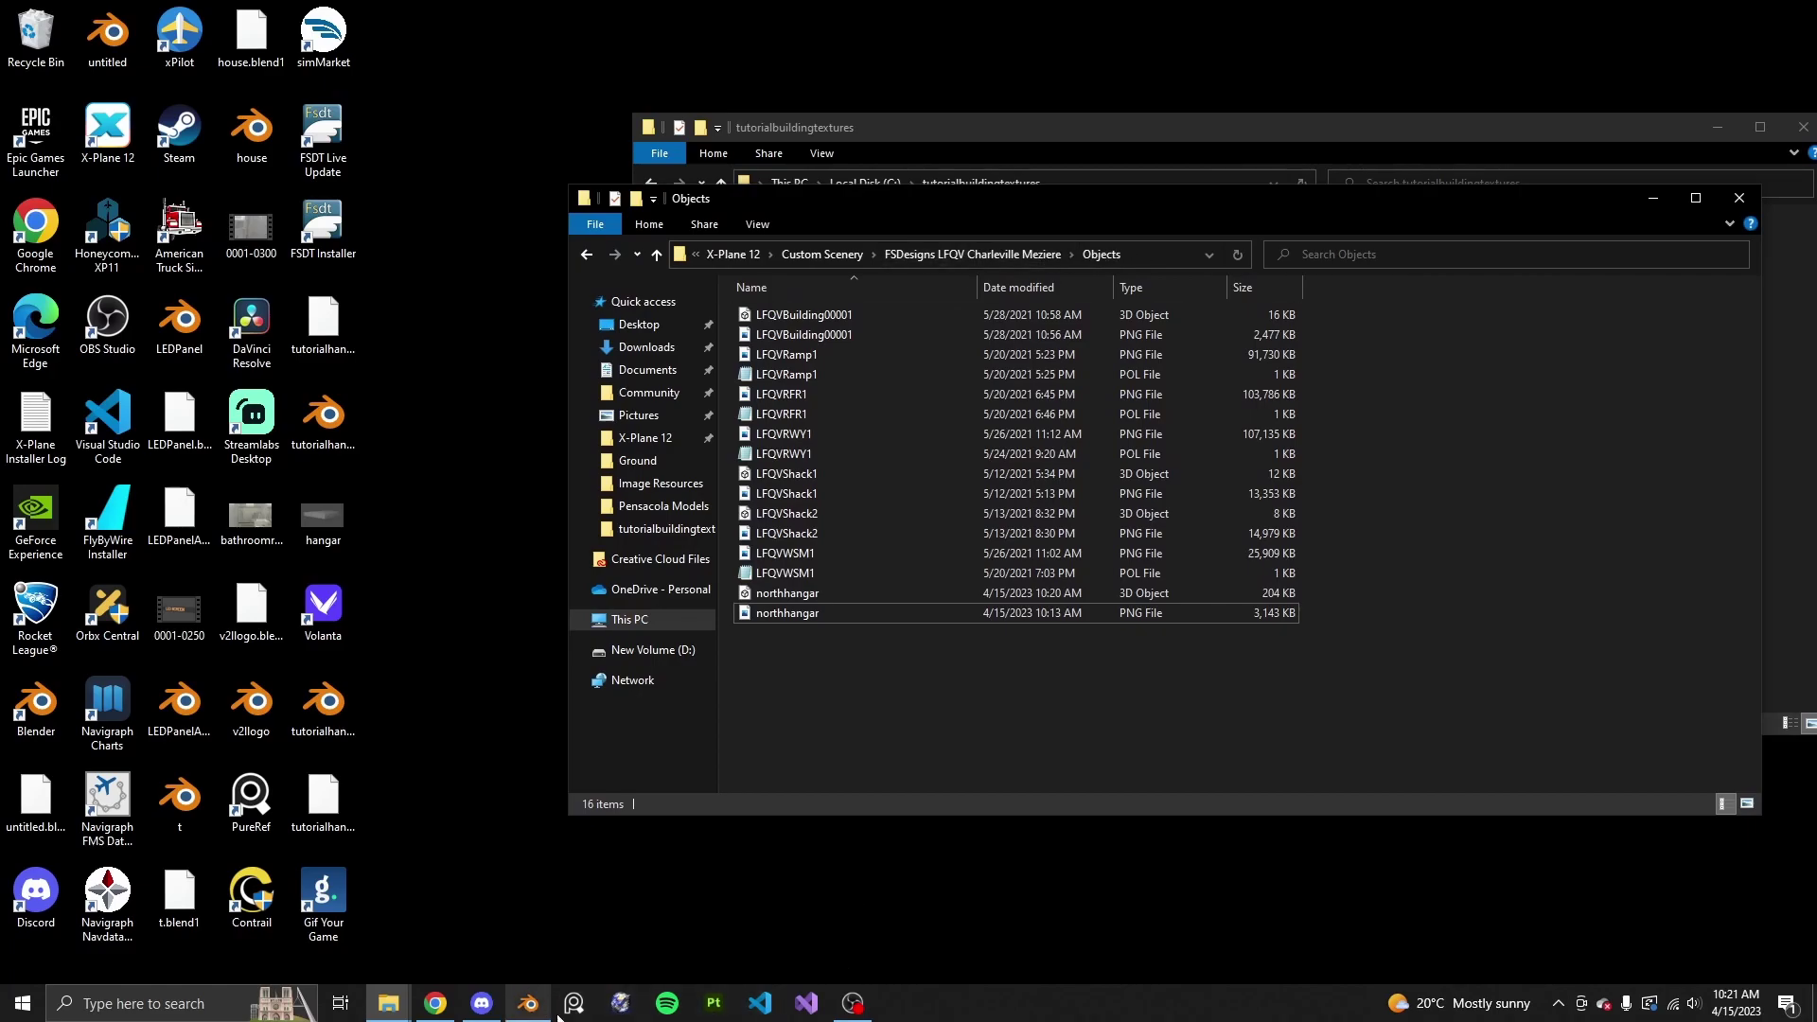
- Switch to WED, open the FSDesigns LFQV Charleville Meziere package and choose northhangar.obj from its local Objects for placement
click(619, 1003)
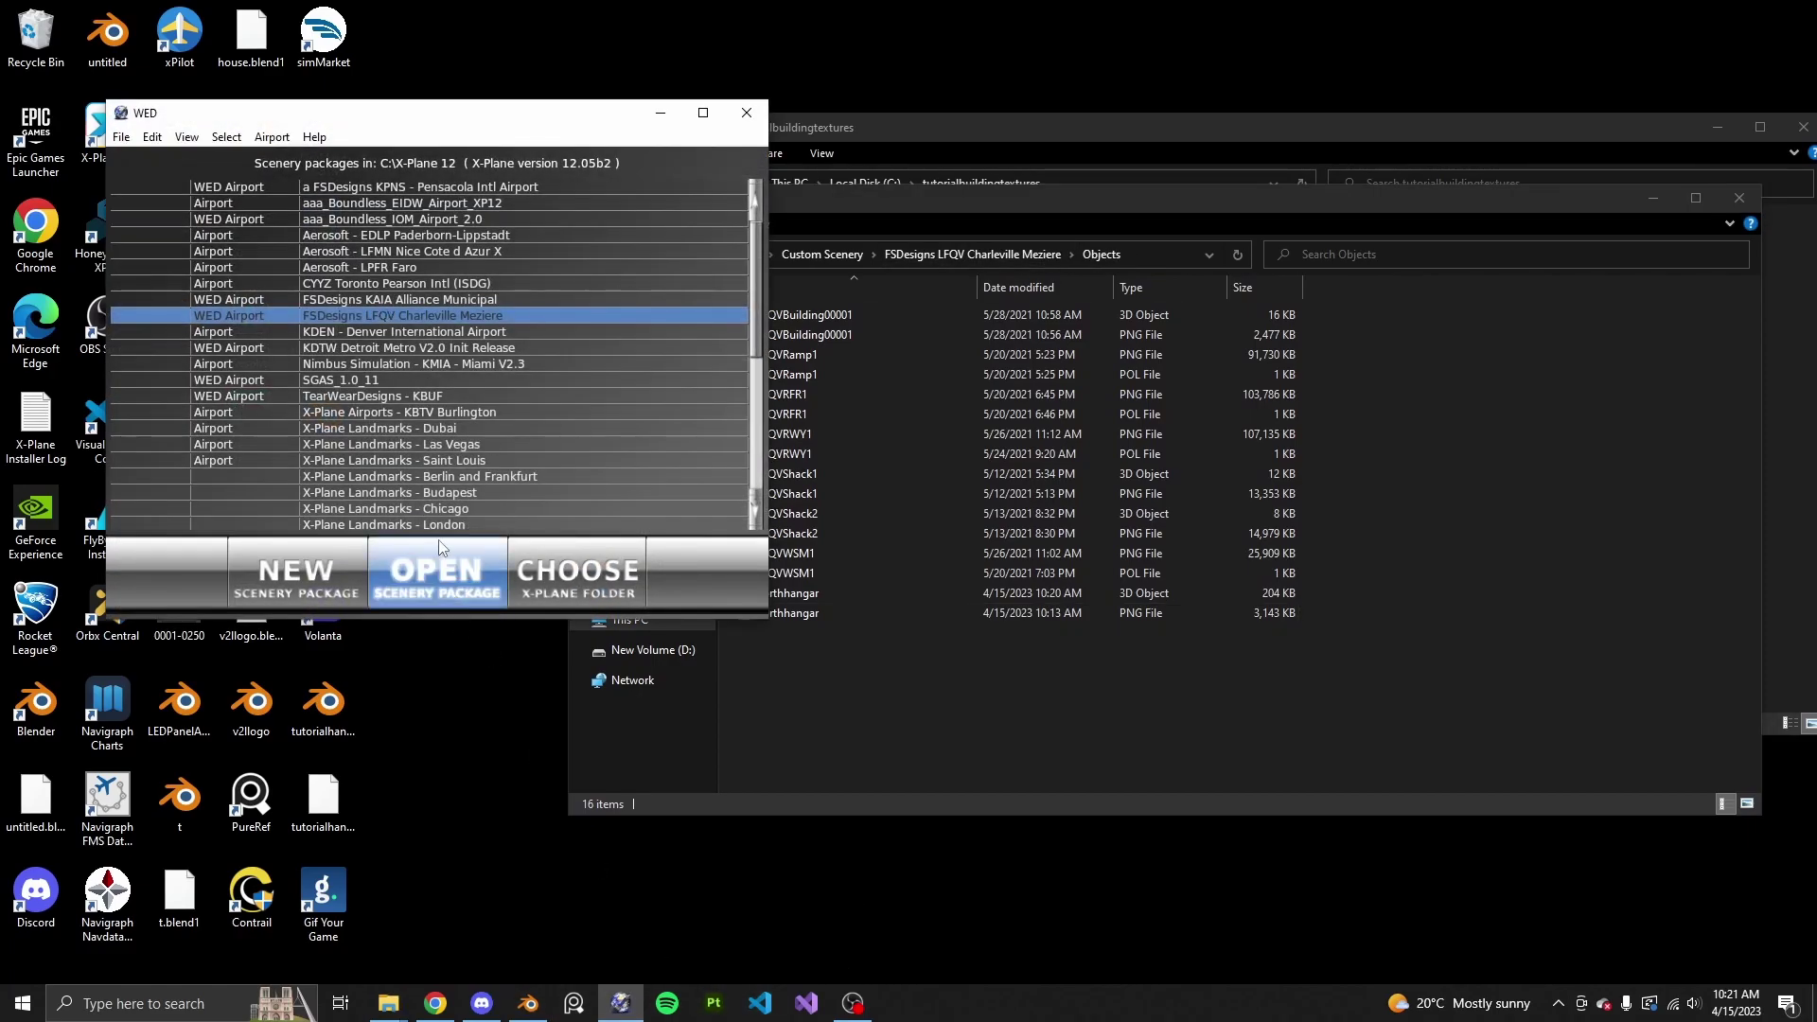
click(473, 584)
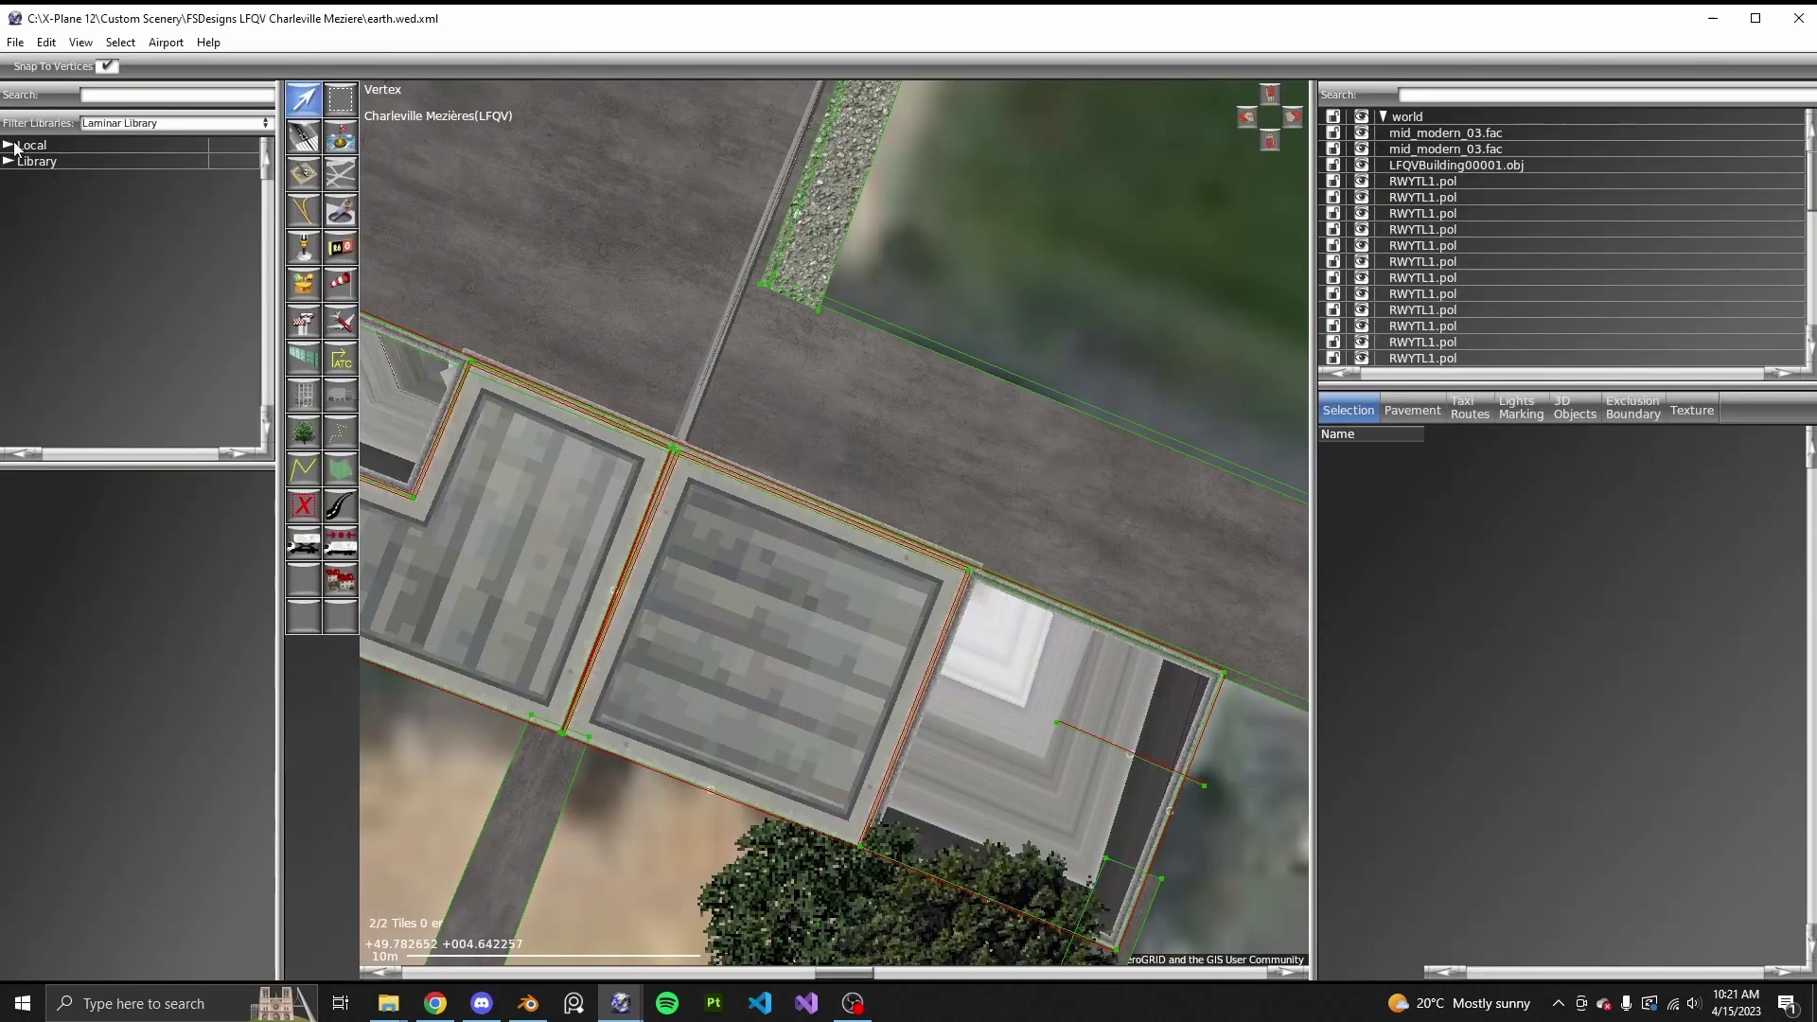
click(19, 145)
click(22, 161)
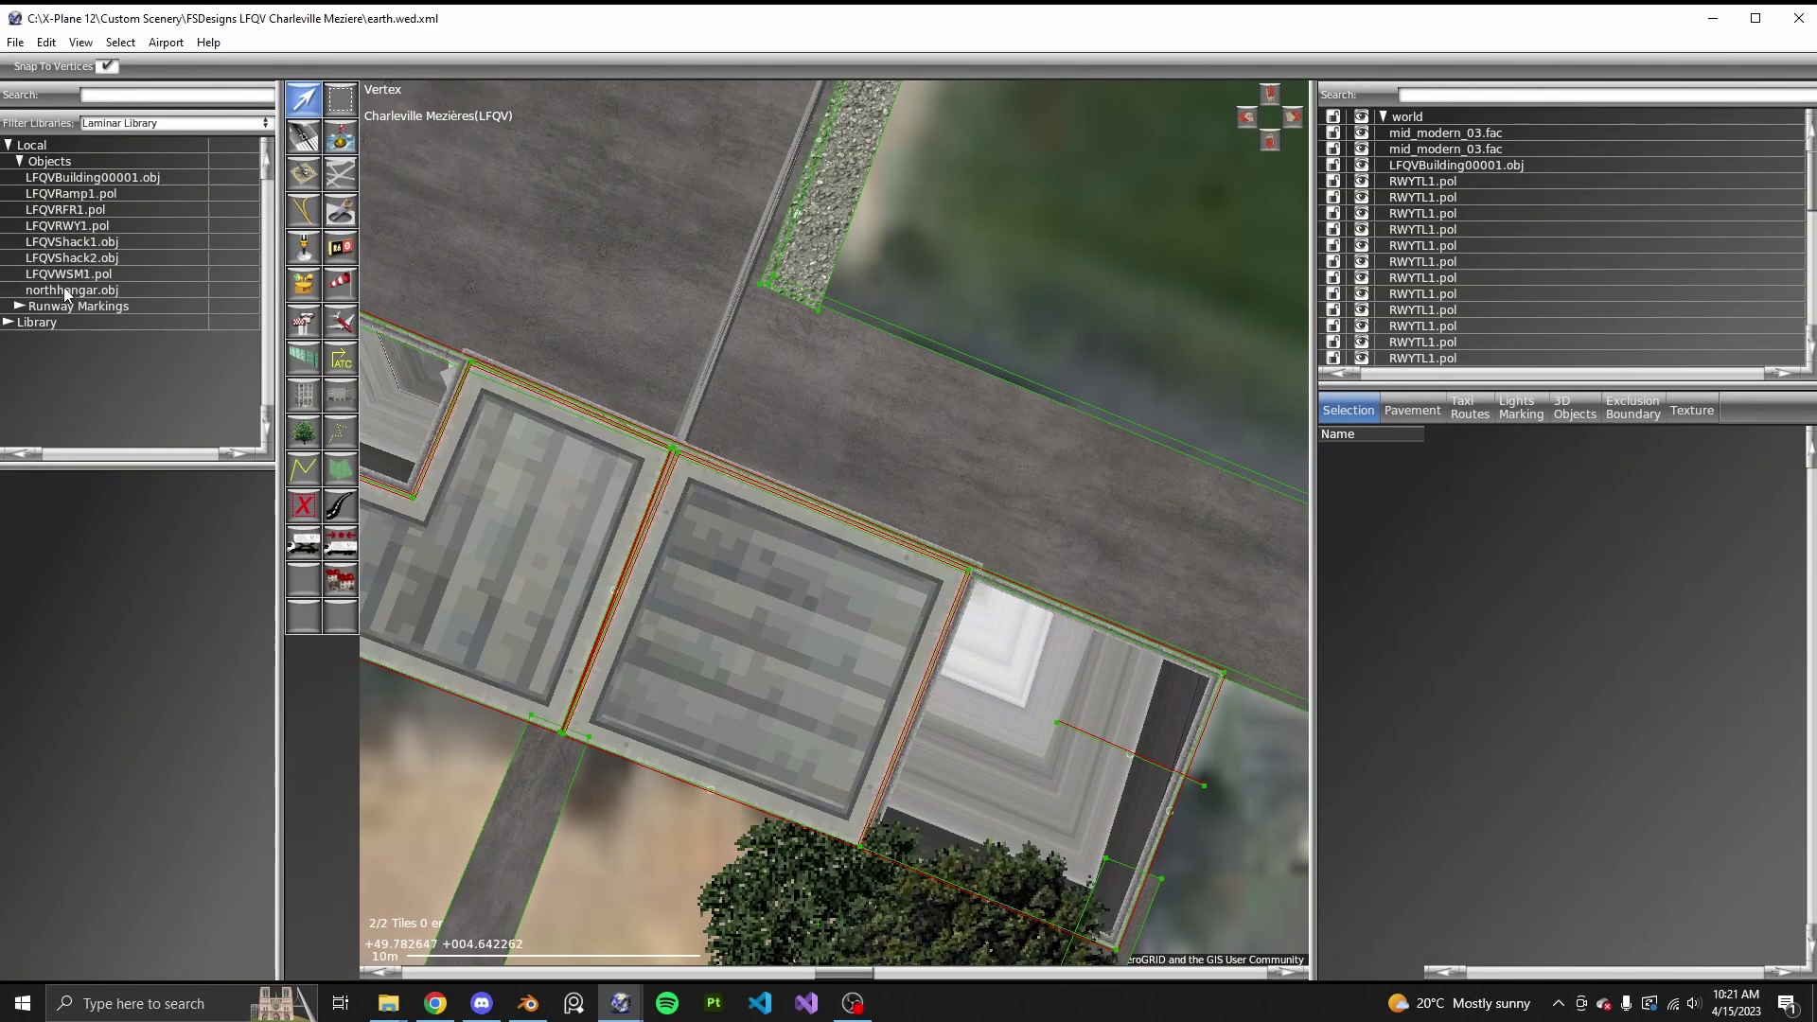
click(71, 290)
drag(253, 643, 173, 654)
- Place the northhangar object on the grass strip between the small white building and the paved pad south of the apron
scroll(714, 676, down, 2)
scroll(867, 677, down, 4)
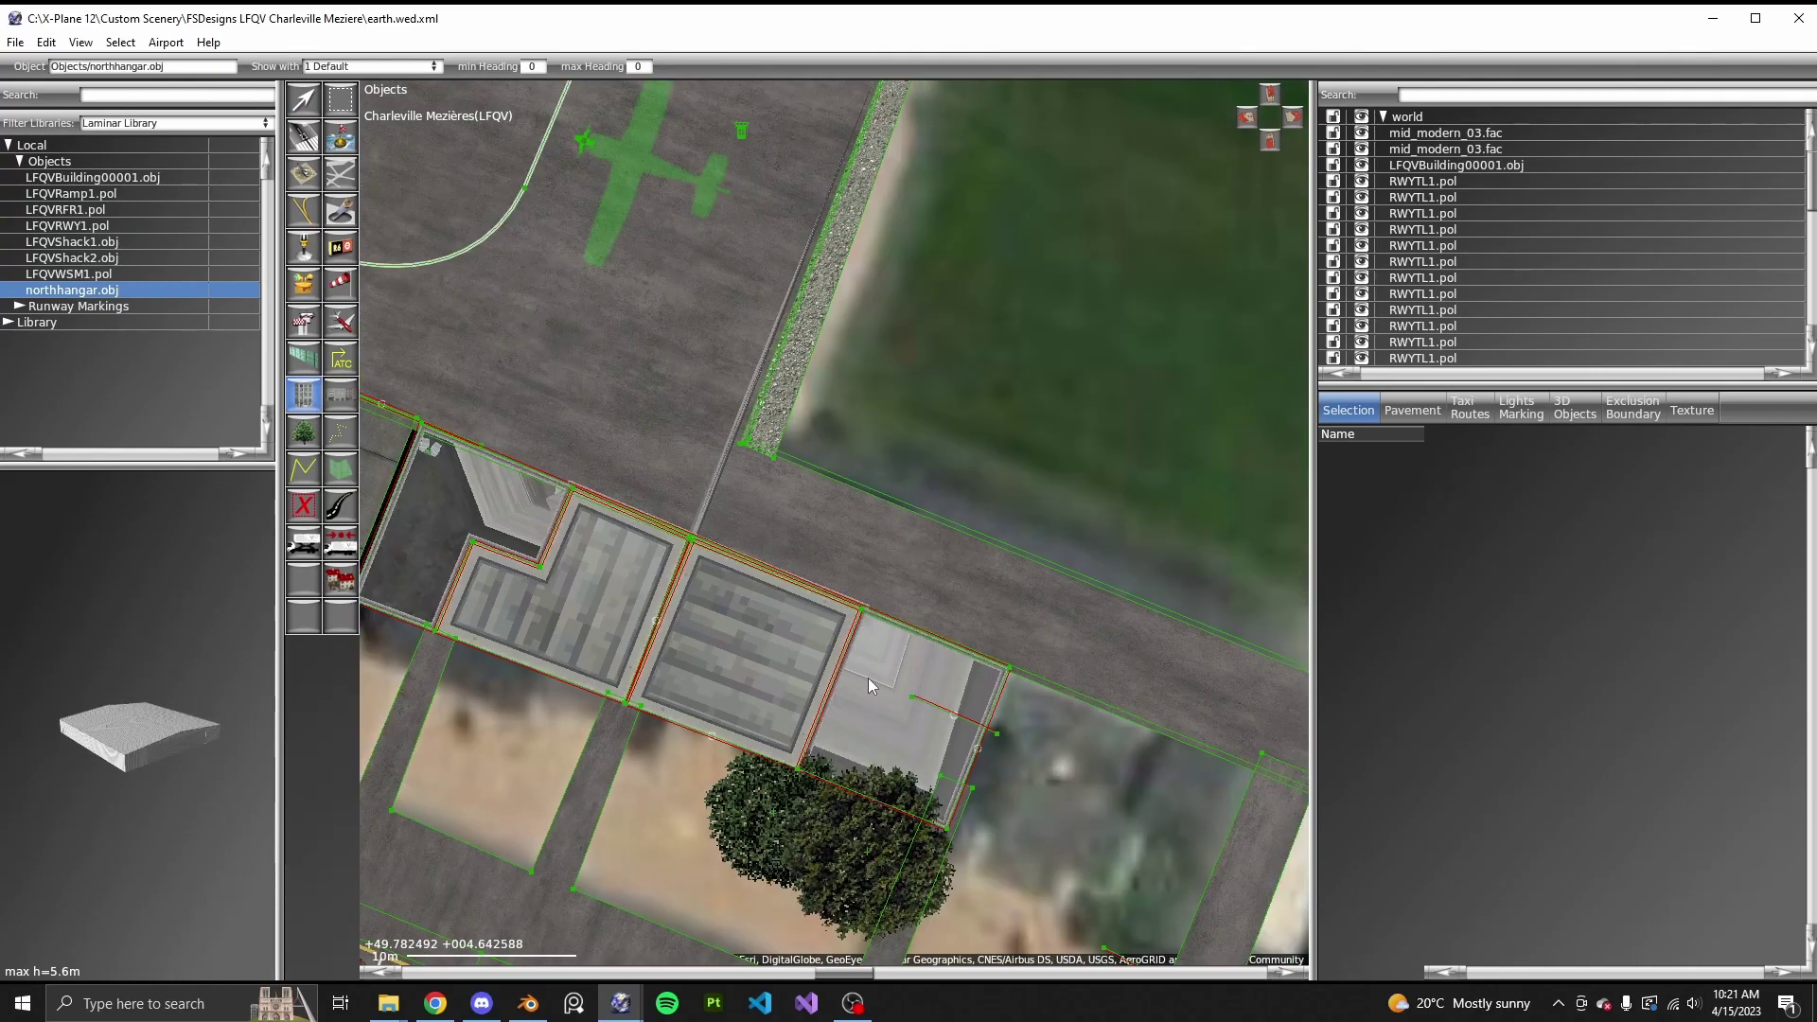
scroll(788, 617, up, 3)
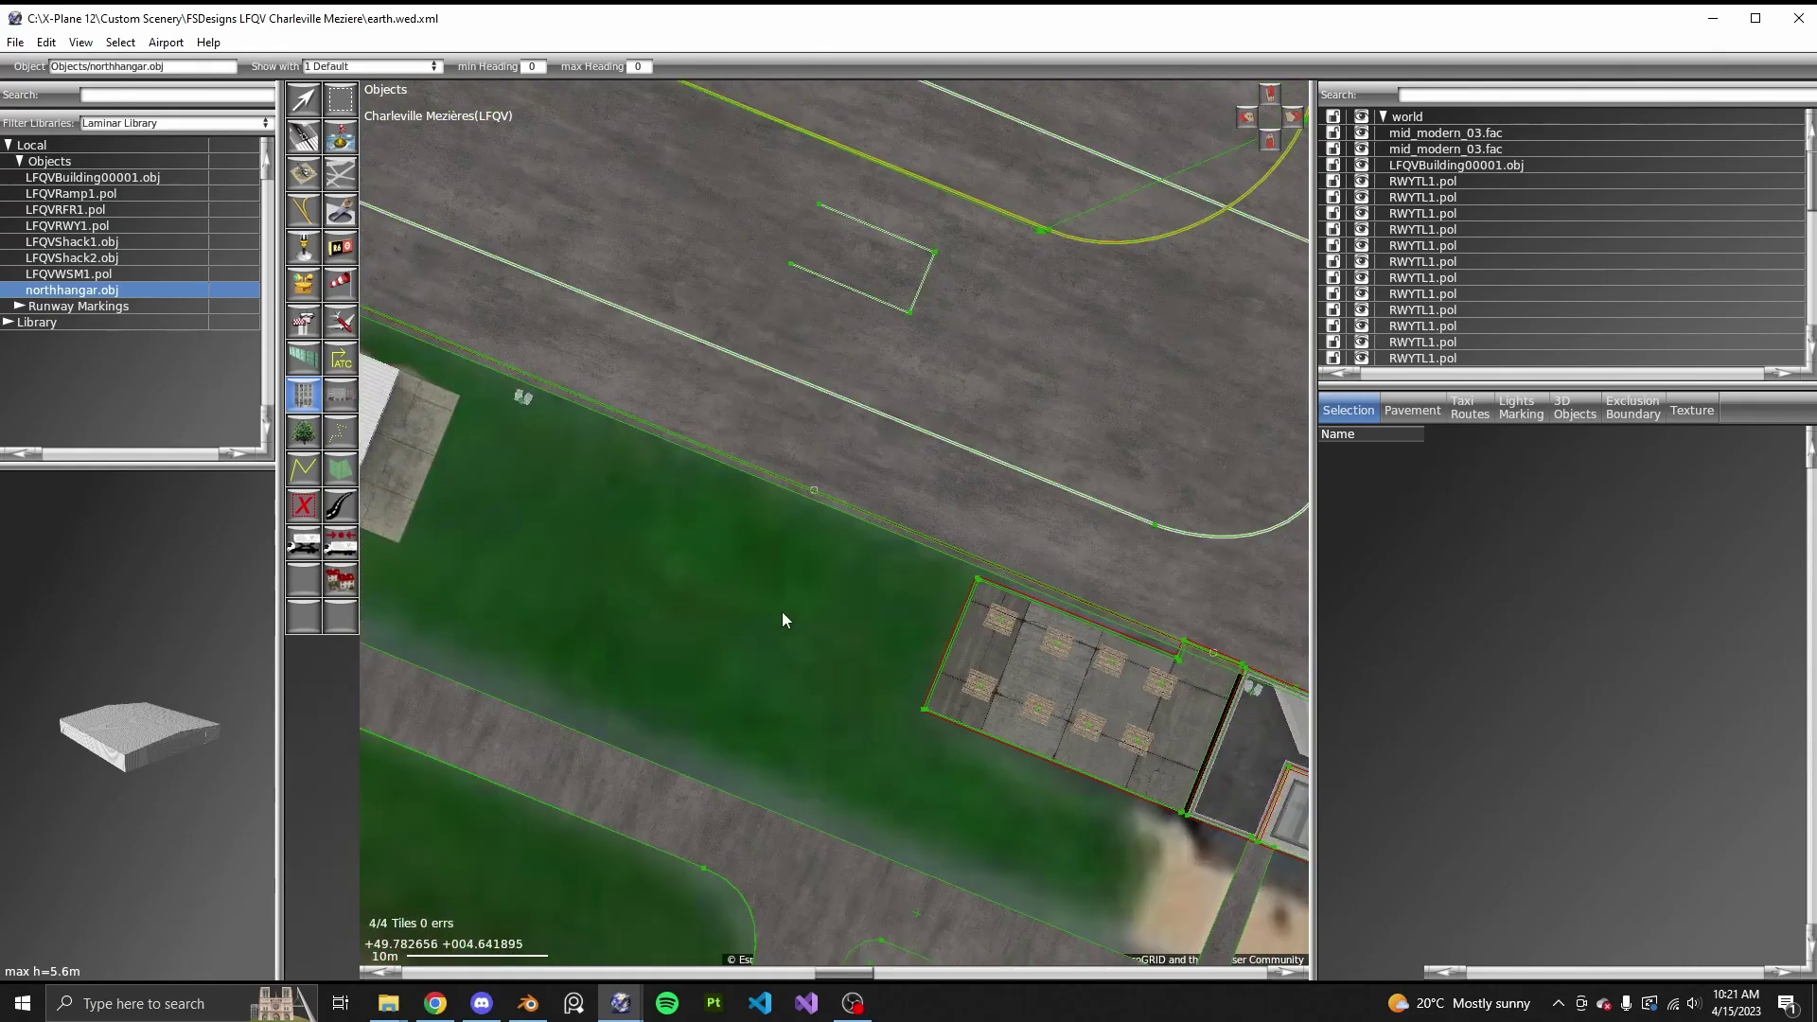
right_drag(661, 536, 775, 575)
click(774, 576)
scroll(833, 653, down, 1)
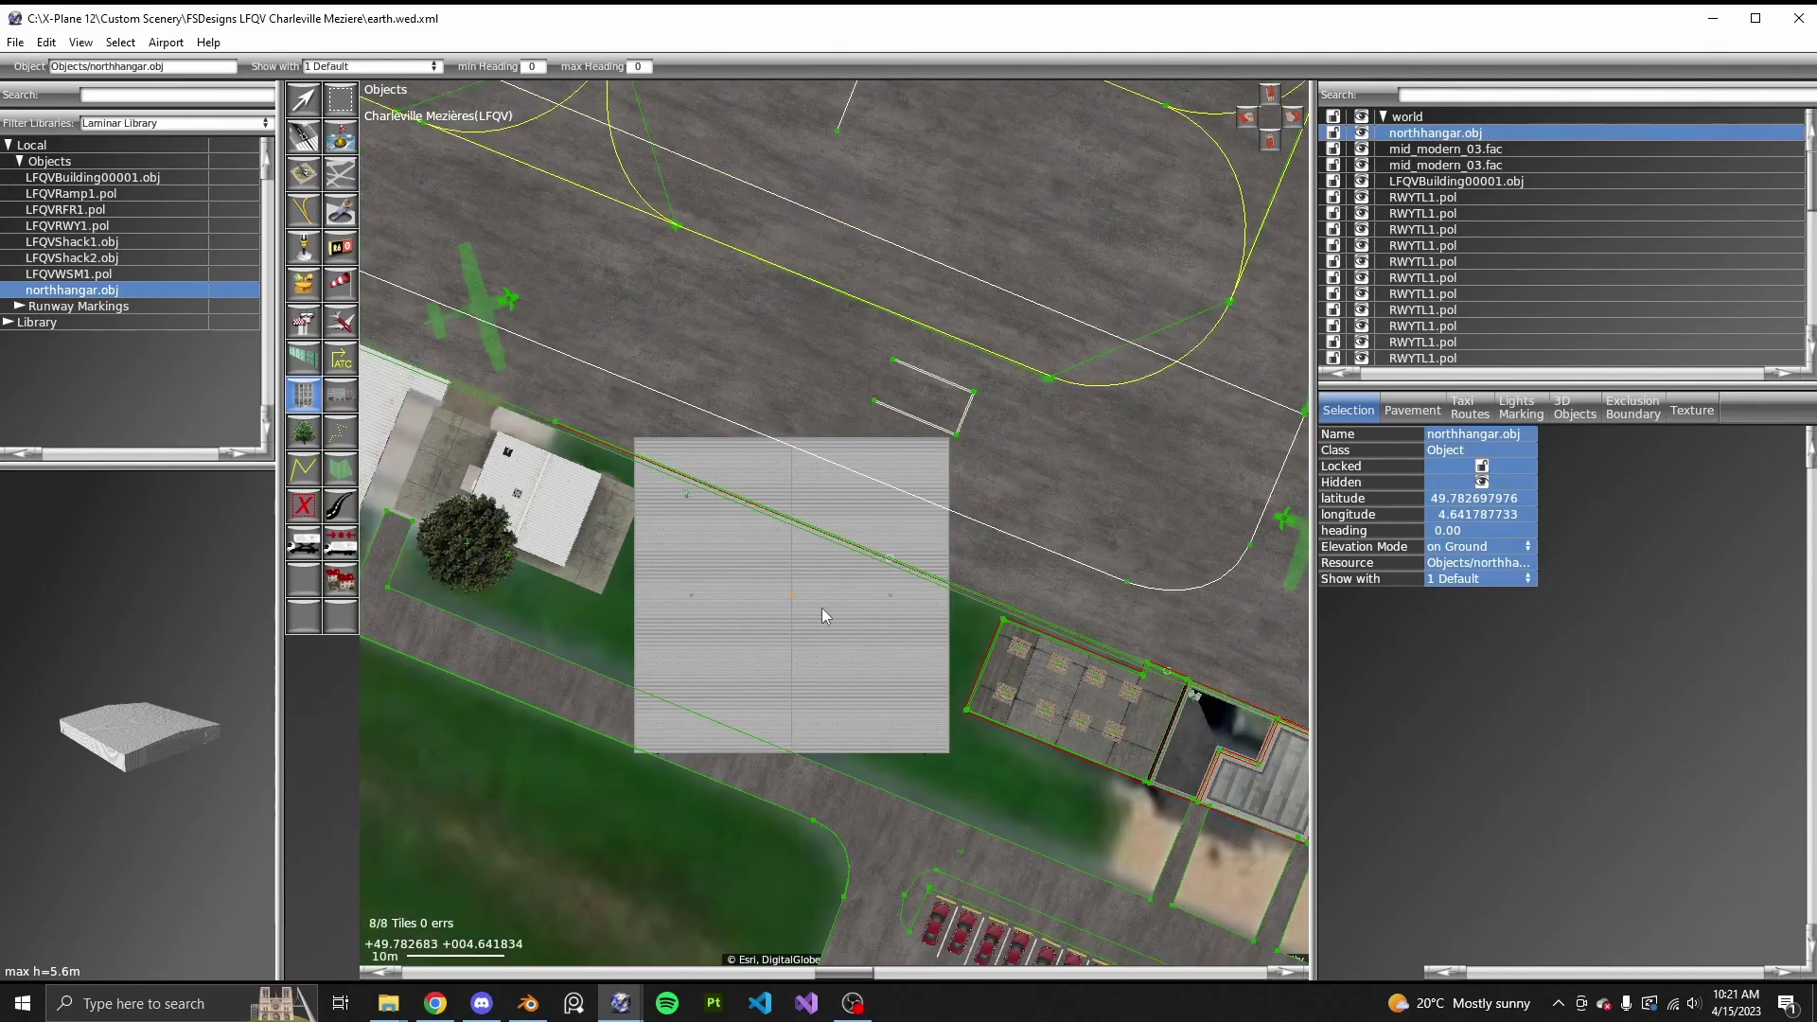
- Rotate the placed hangar to a heading of about 22.8 degrees, parallel to the apron edge, and nudge it toward the apron
scroll(799, 554, up, 1)
click(303, 98)
drag(803, 604, 822, 559)
scroll(825, 565, up, 1)
scroll(825, 565, down, 2)
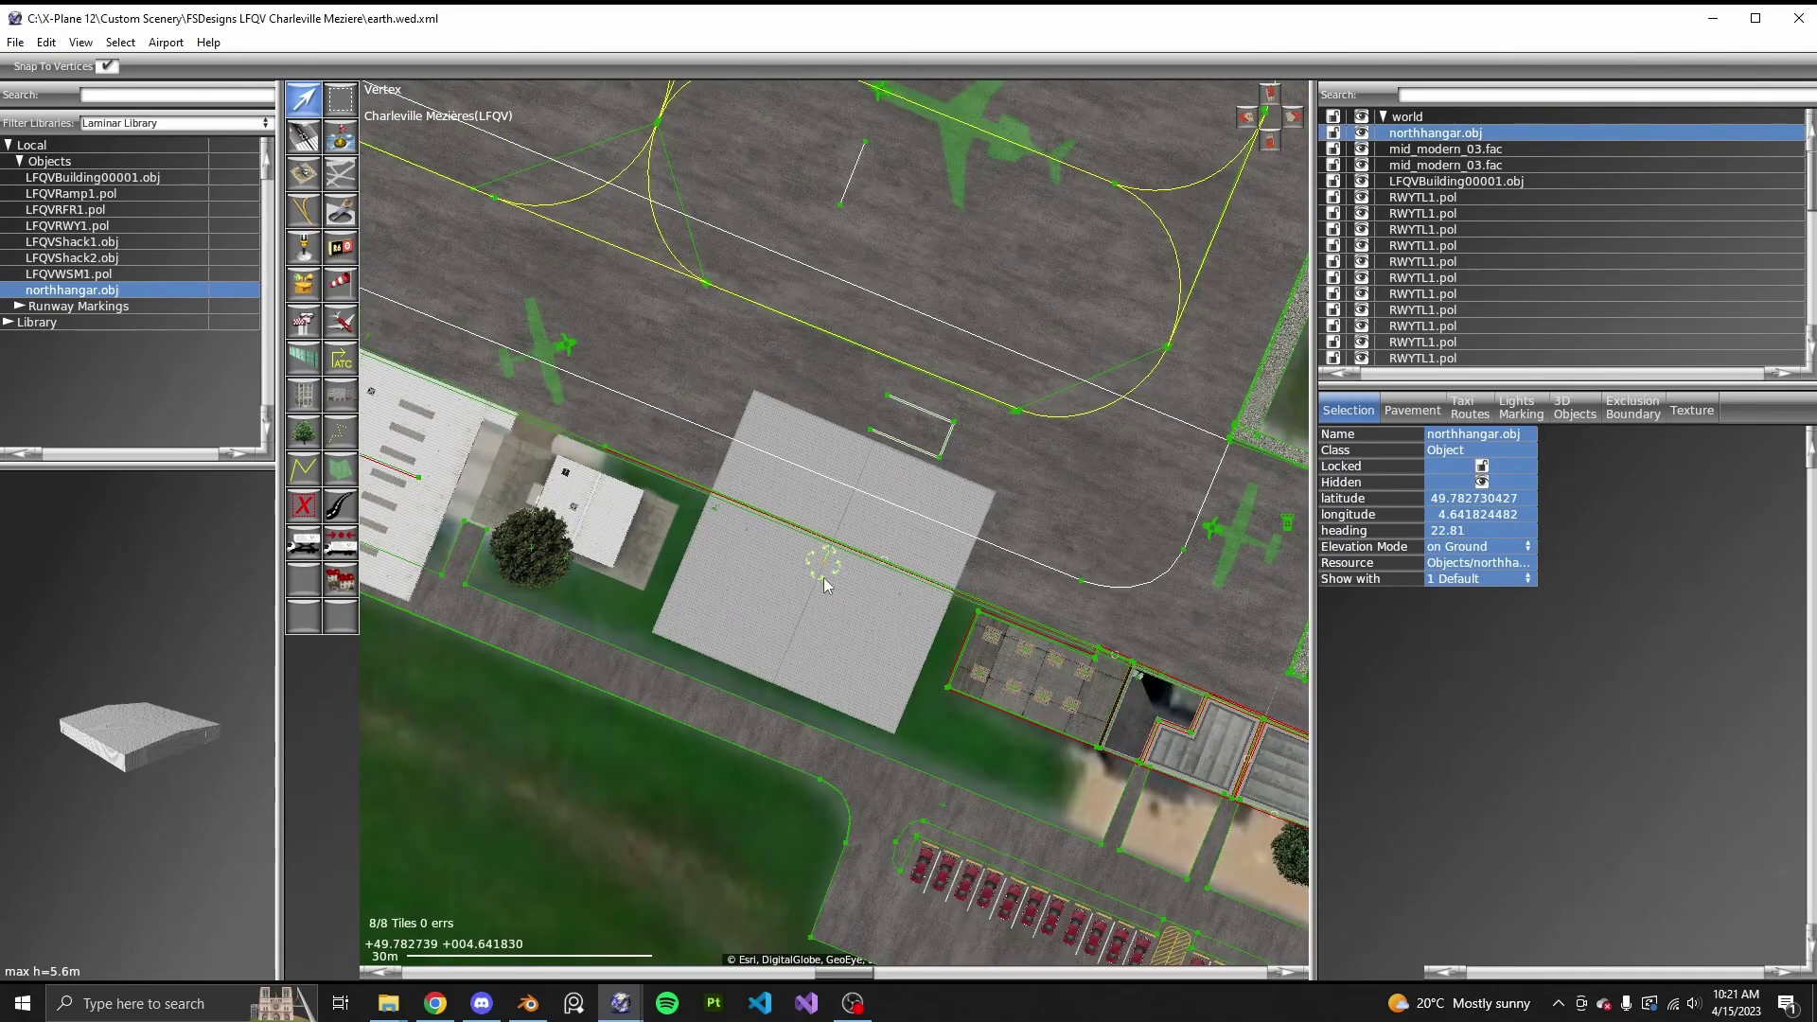
scroll(823, 577, down, 4)
scroll(793, 640, up, 3)
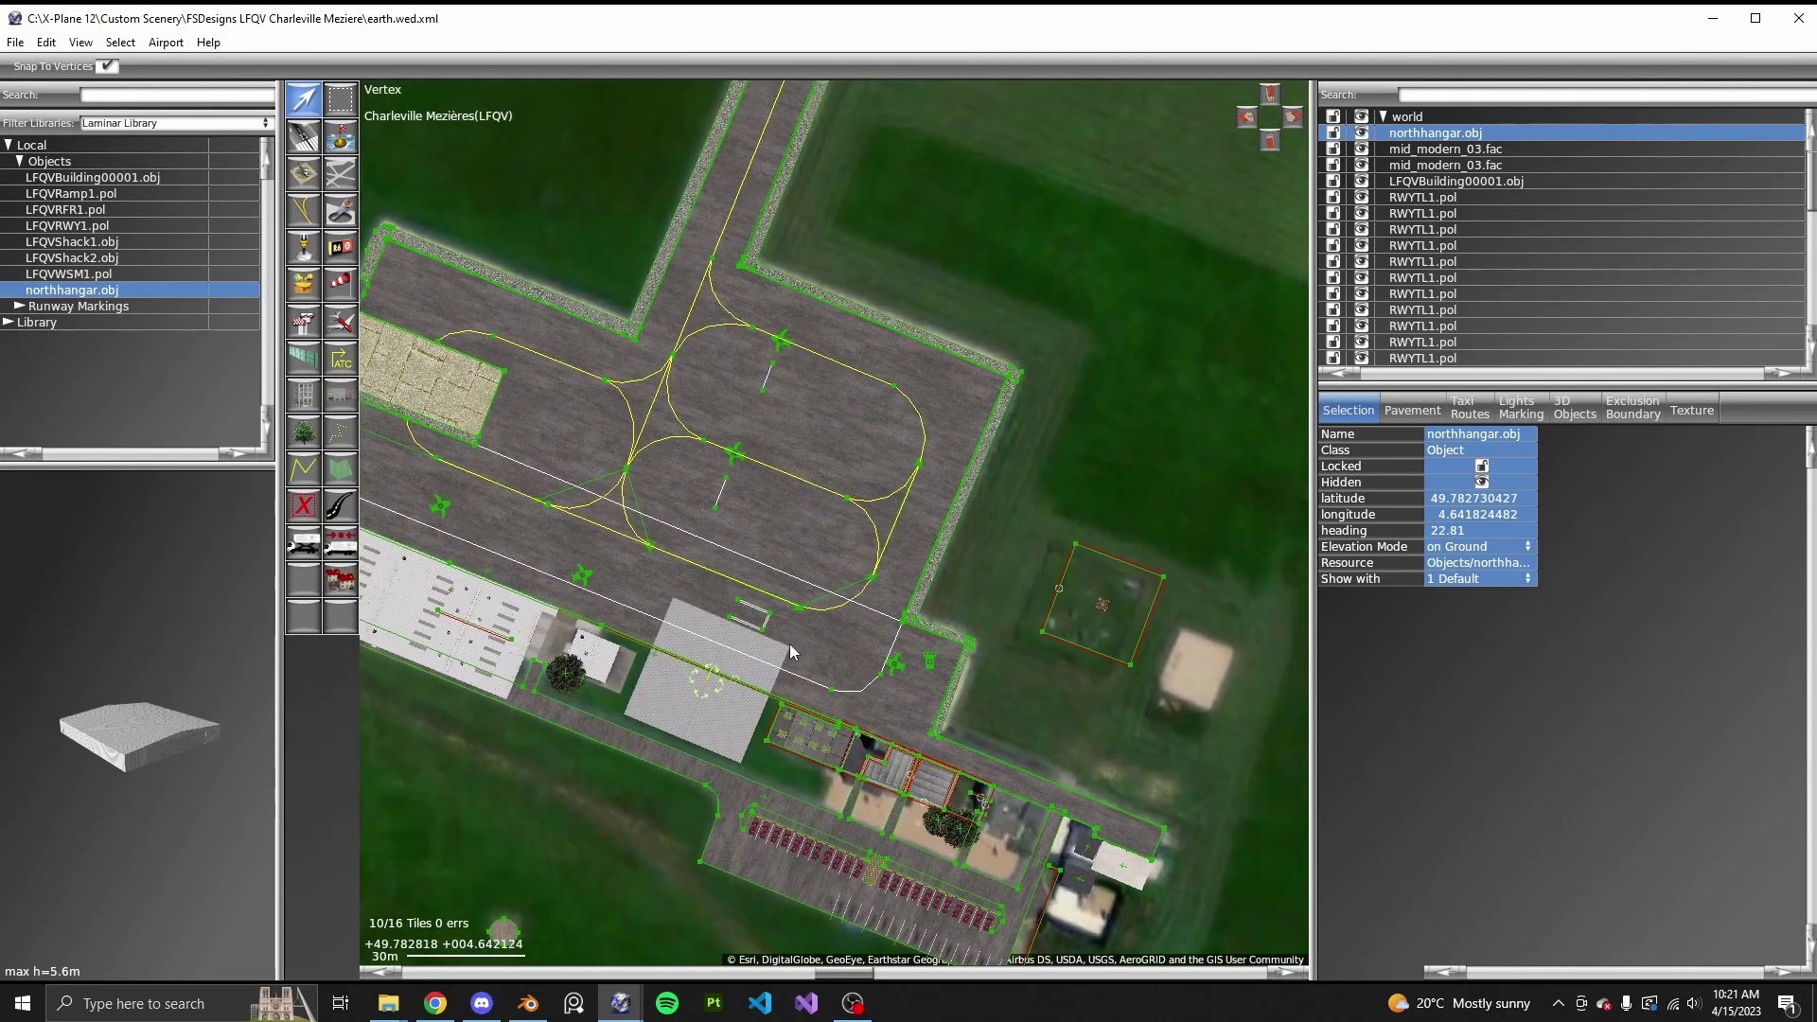
- Move the hangar onto the open grass northeast of the apron, at about latitude 49.7838, longitude 4.6426, and deselect it
drag(715, 688, 943, 198)
right_drag(1049, 223, 1043, 488)
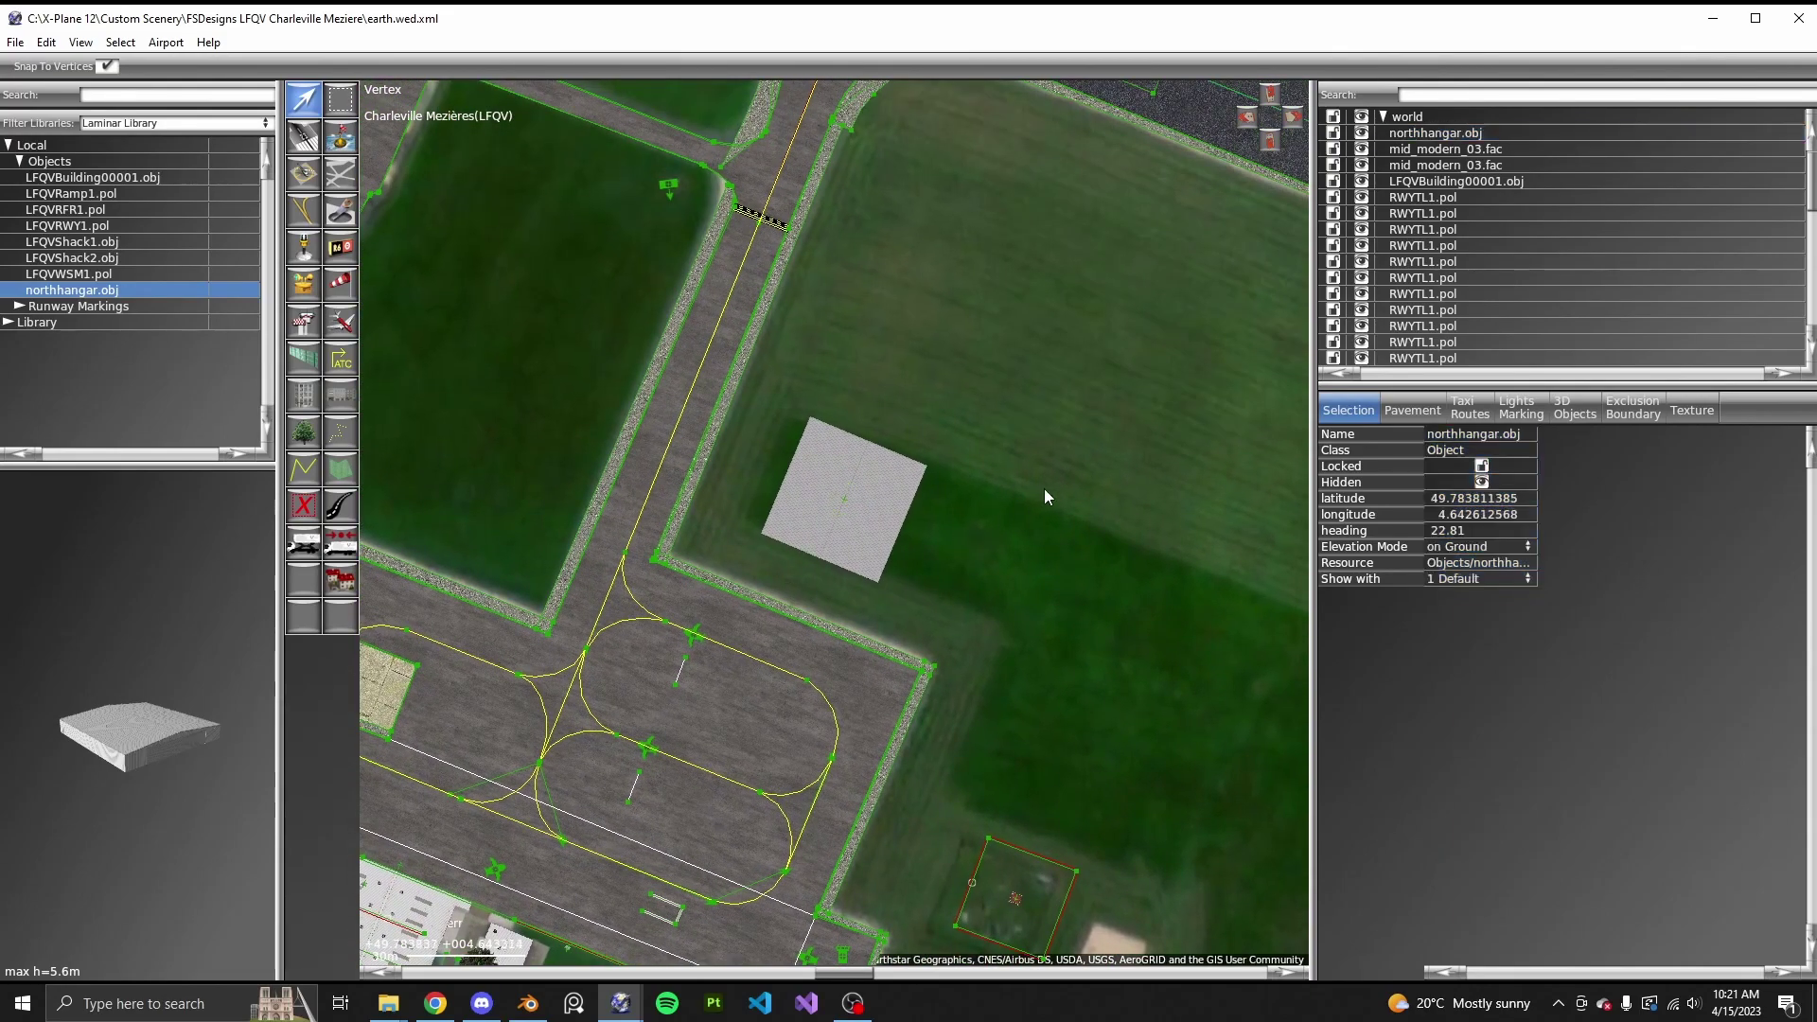
click(964, 547)
scroll(851, 543, up, 1)
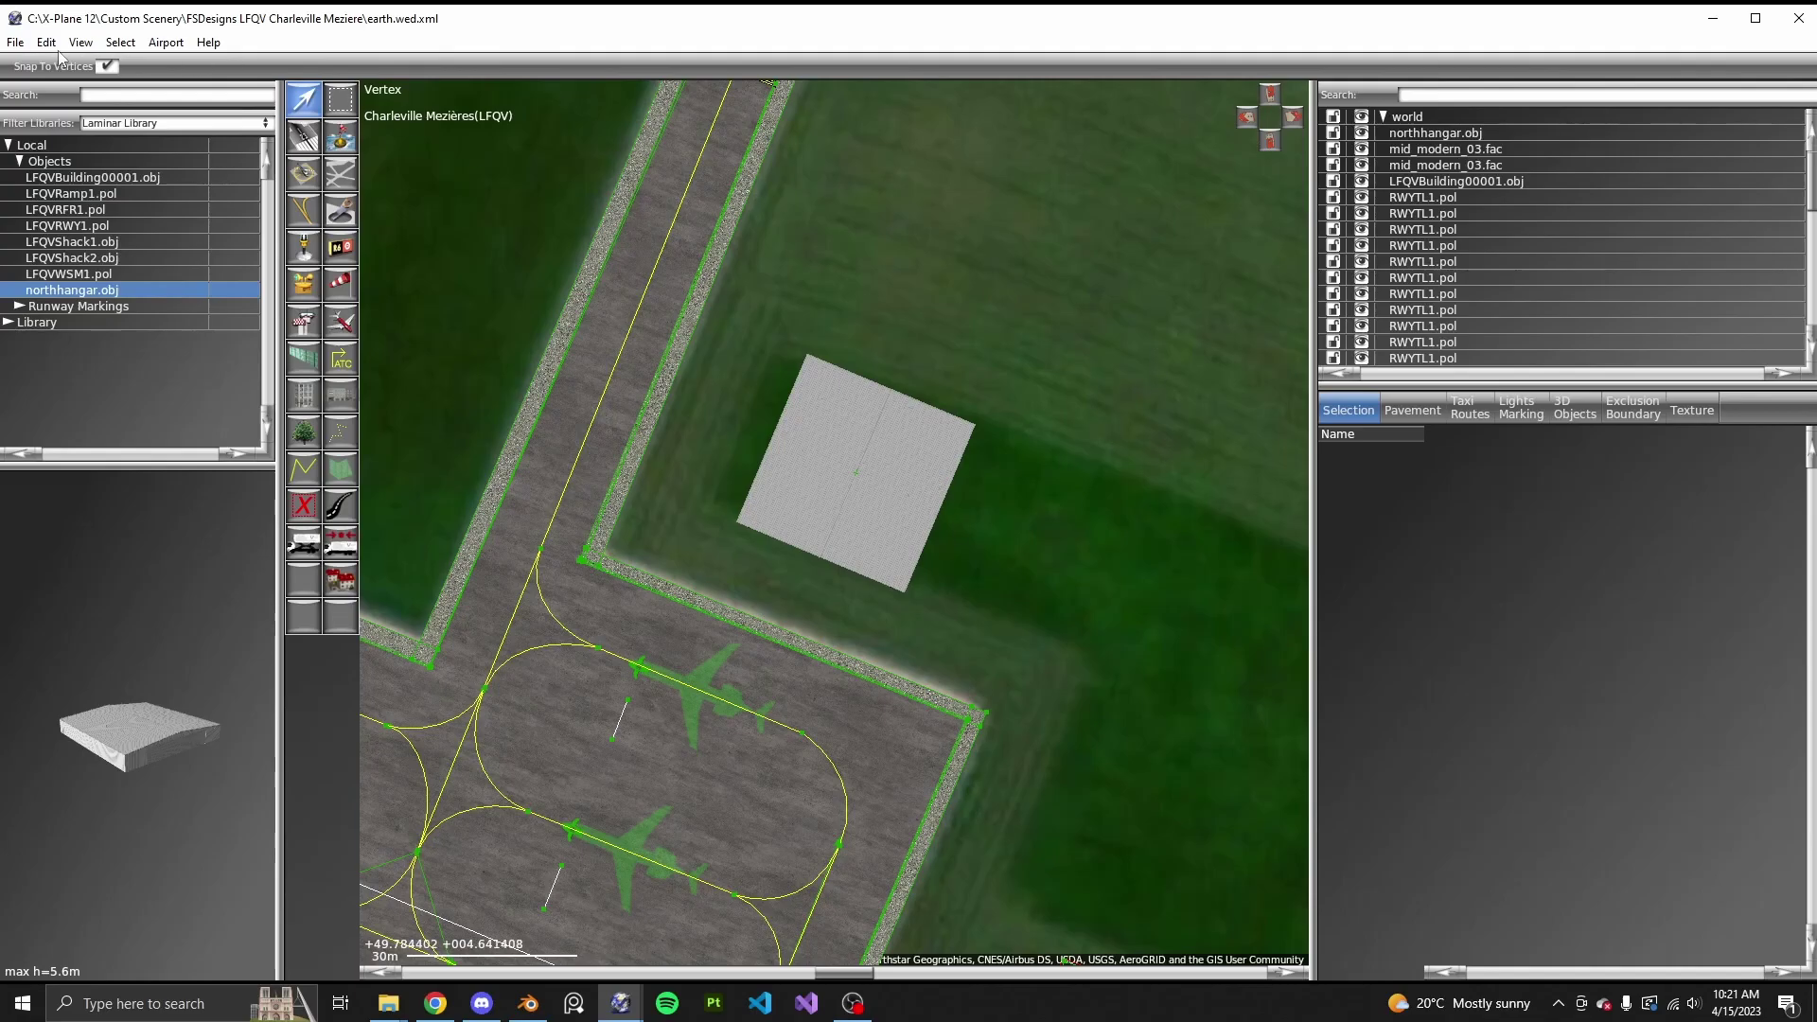
- Export the package to scenery for X-Plane 12.00, waiving the validation warnings
click(15, 42)
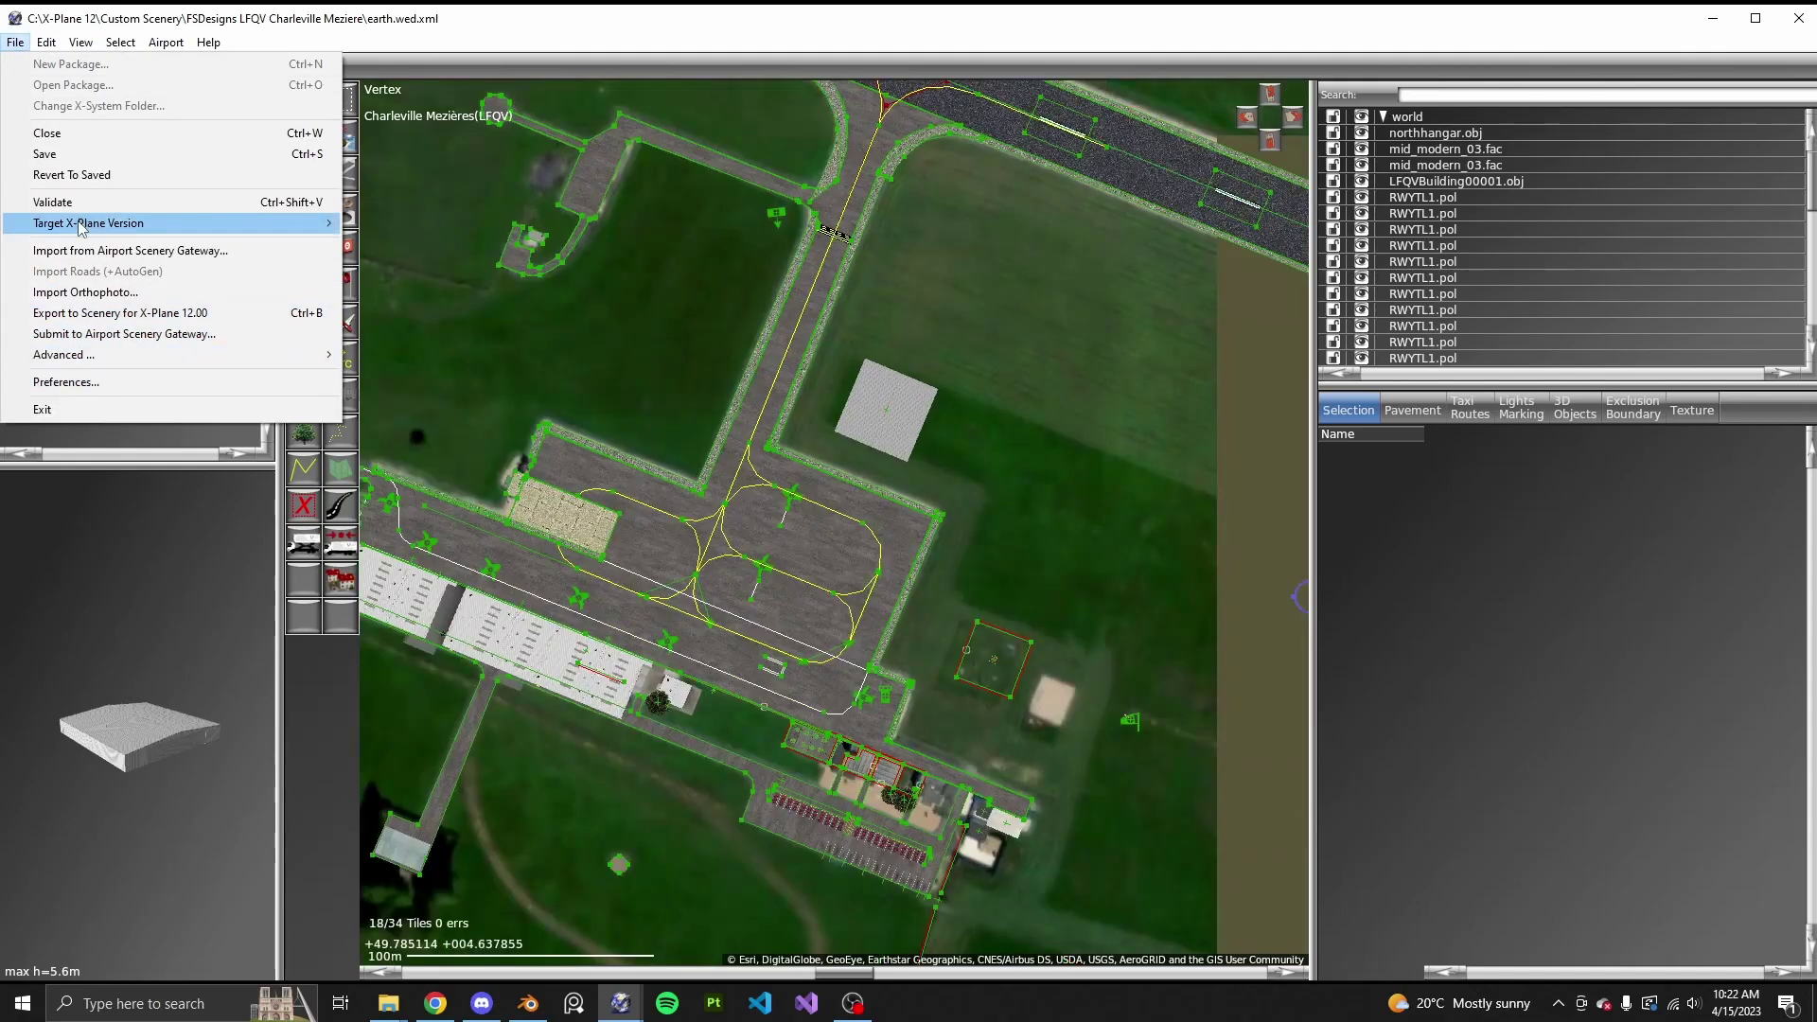
click(115, 313)
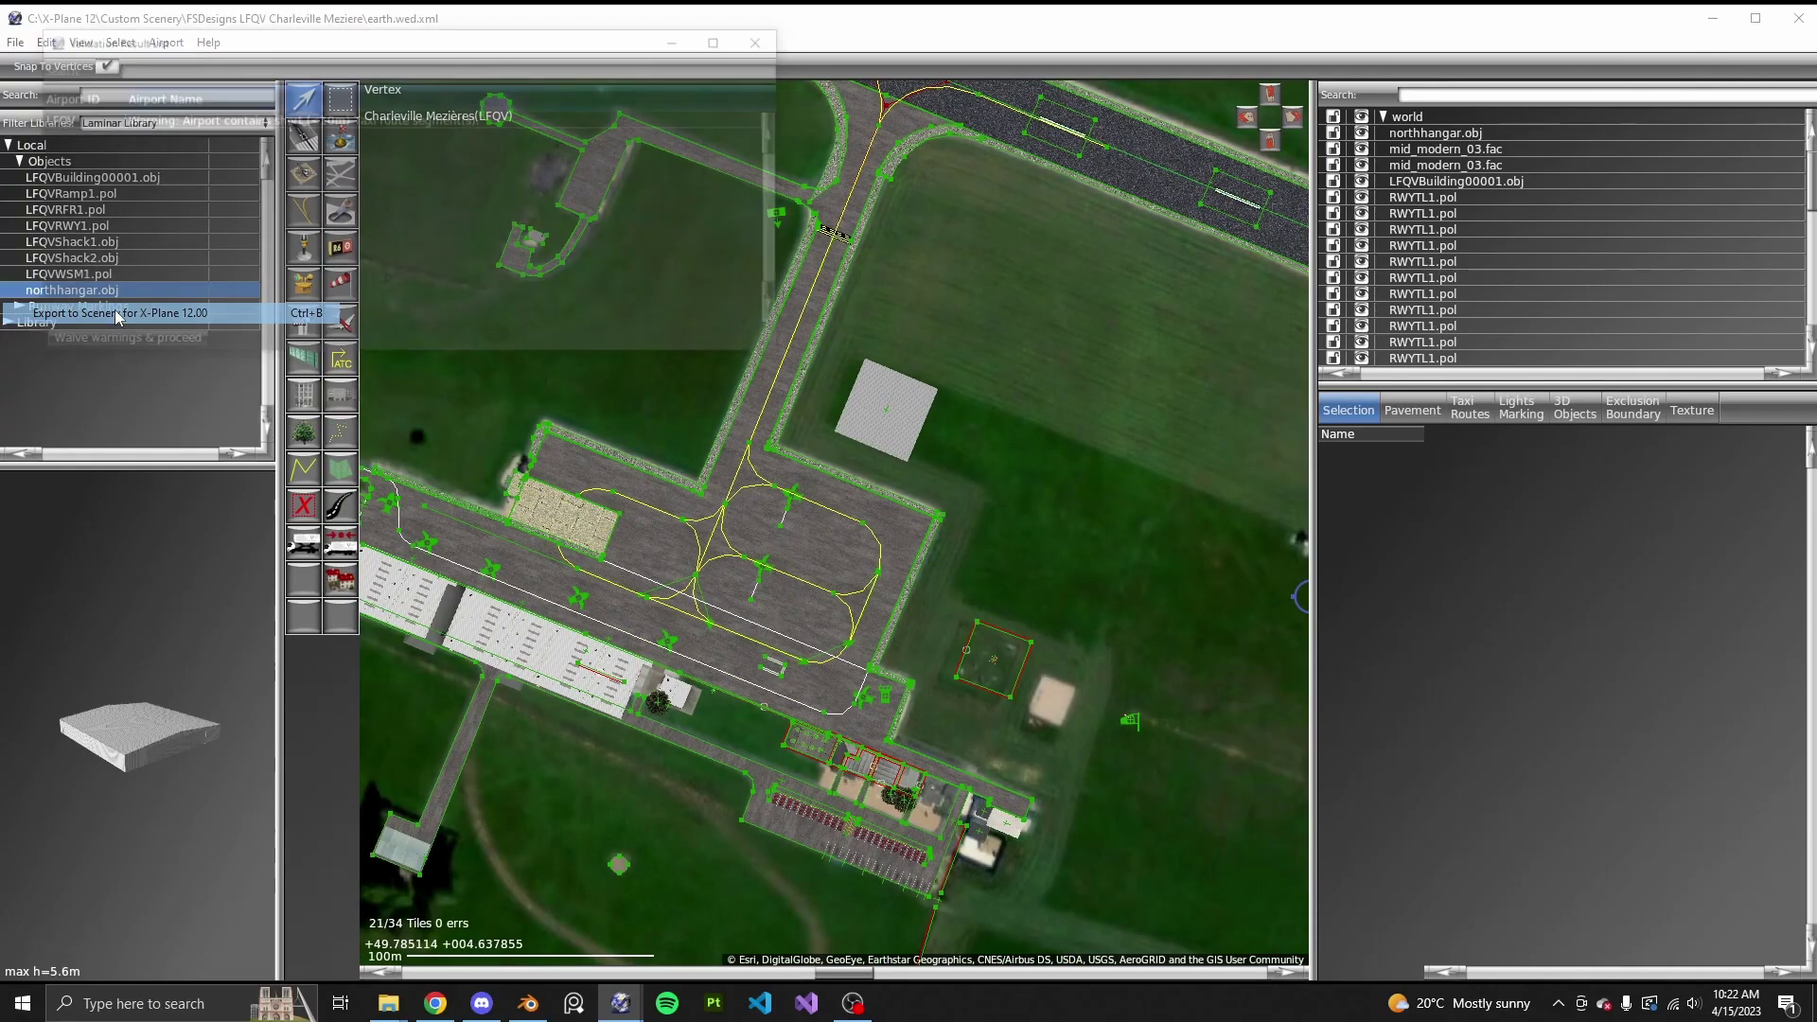
click(149, 342)
scroll(906, 583, down, 2)
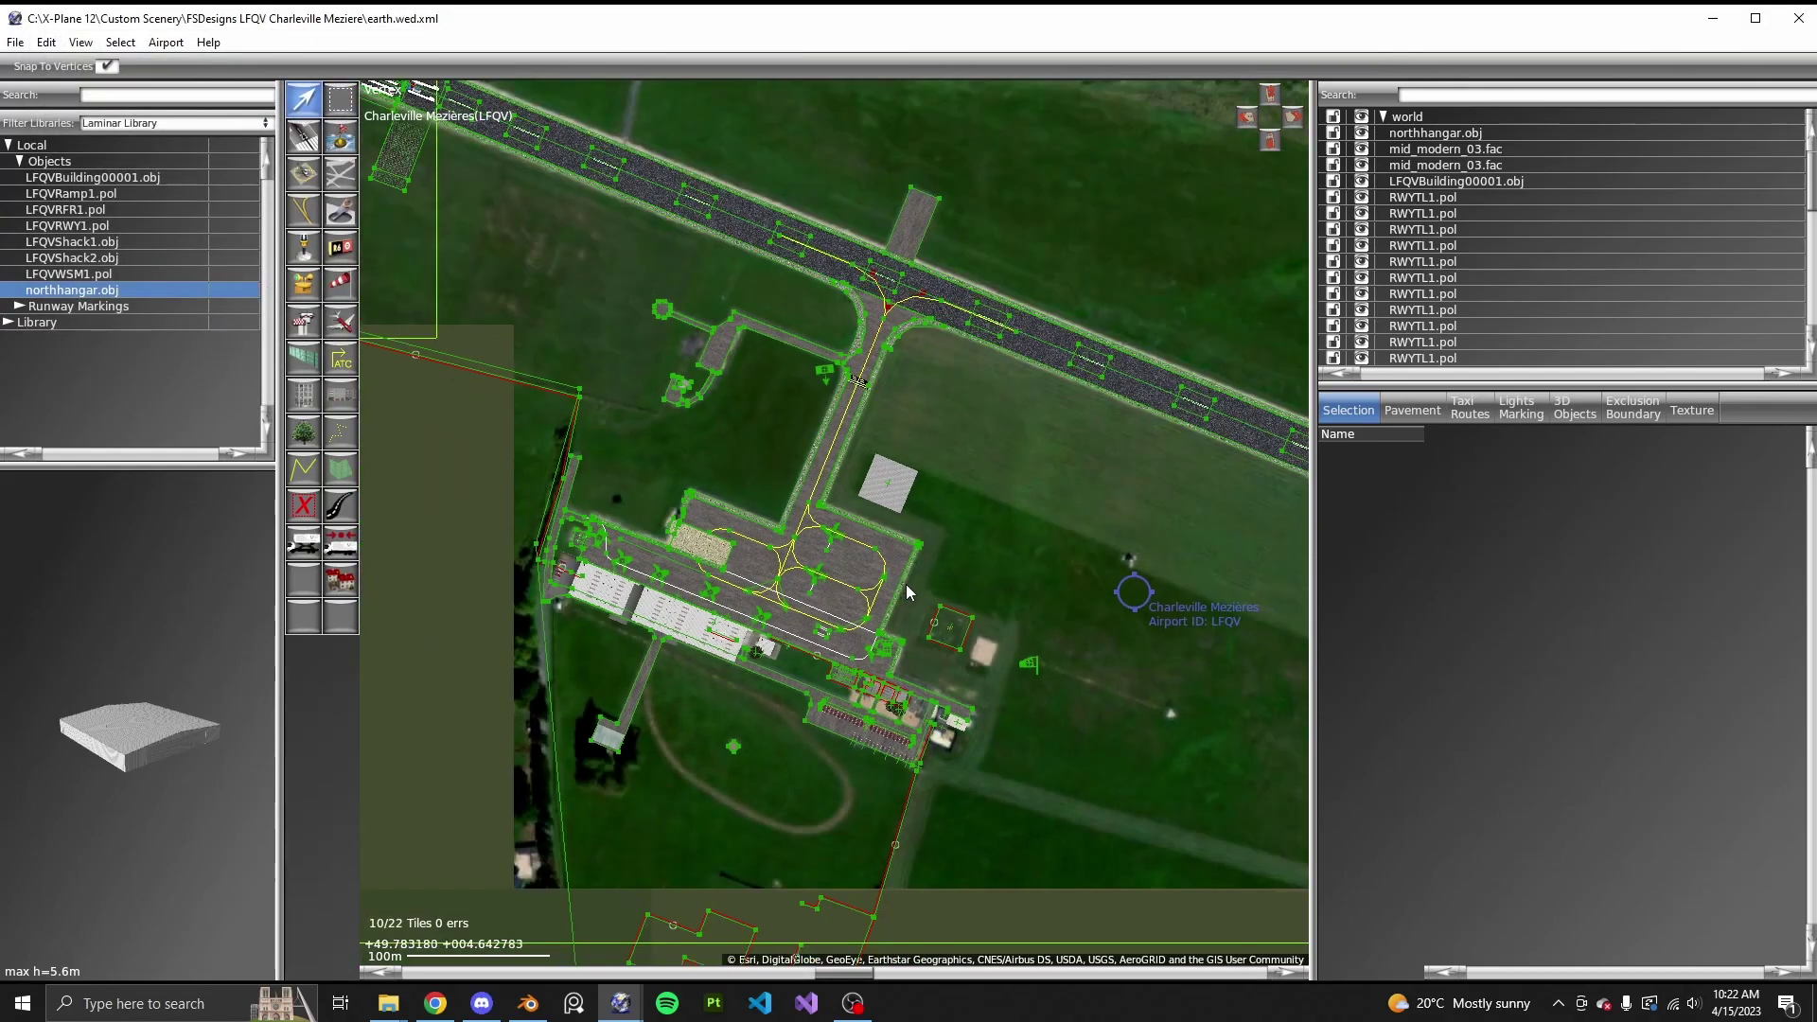
scroll(1147, 633, up, 5)
- Close the scenery package, WED and the open folder windows to get back to the desktop
click(1798, 18)
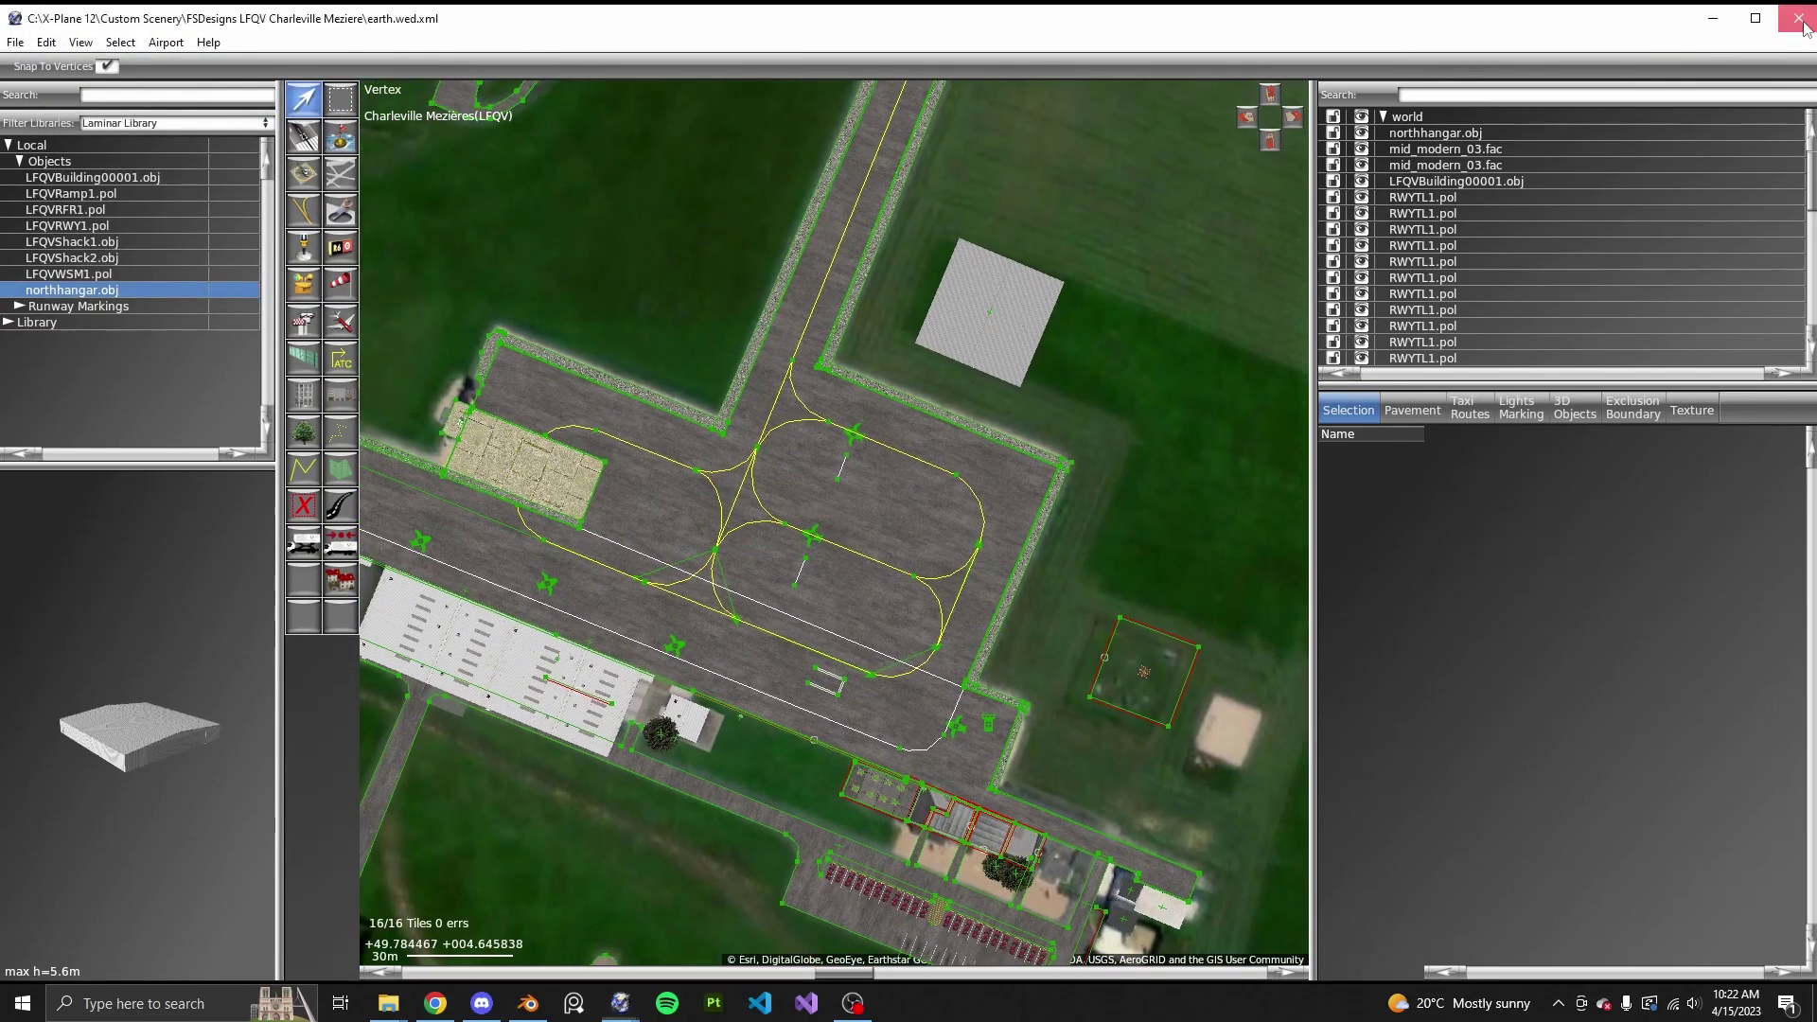
click(901, 568)
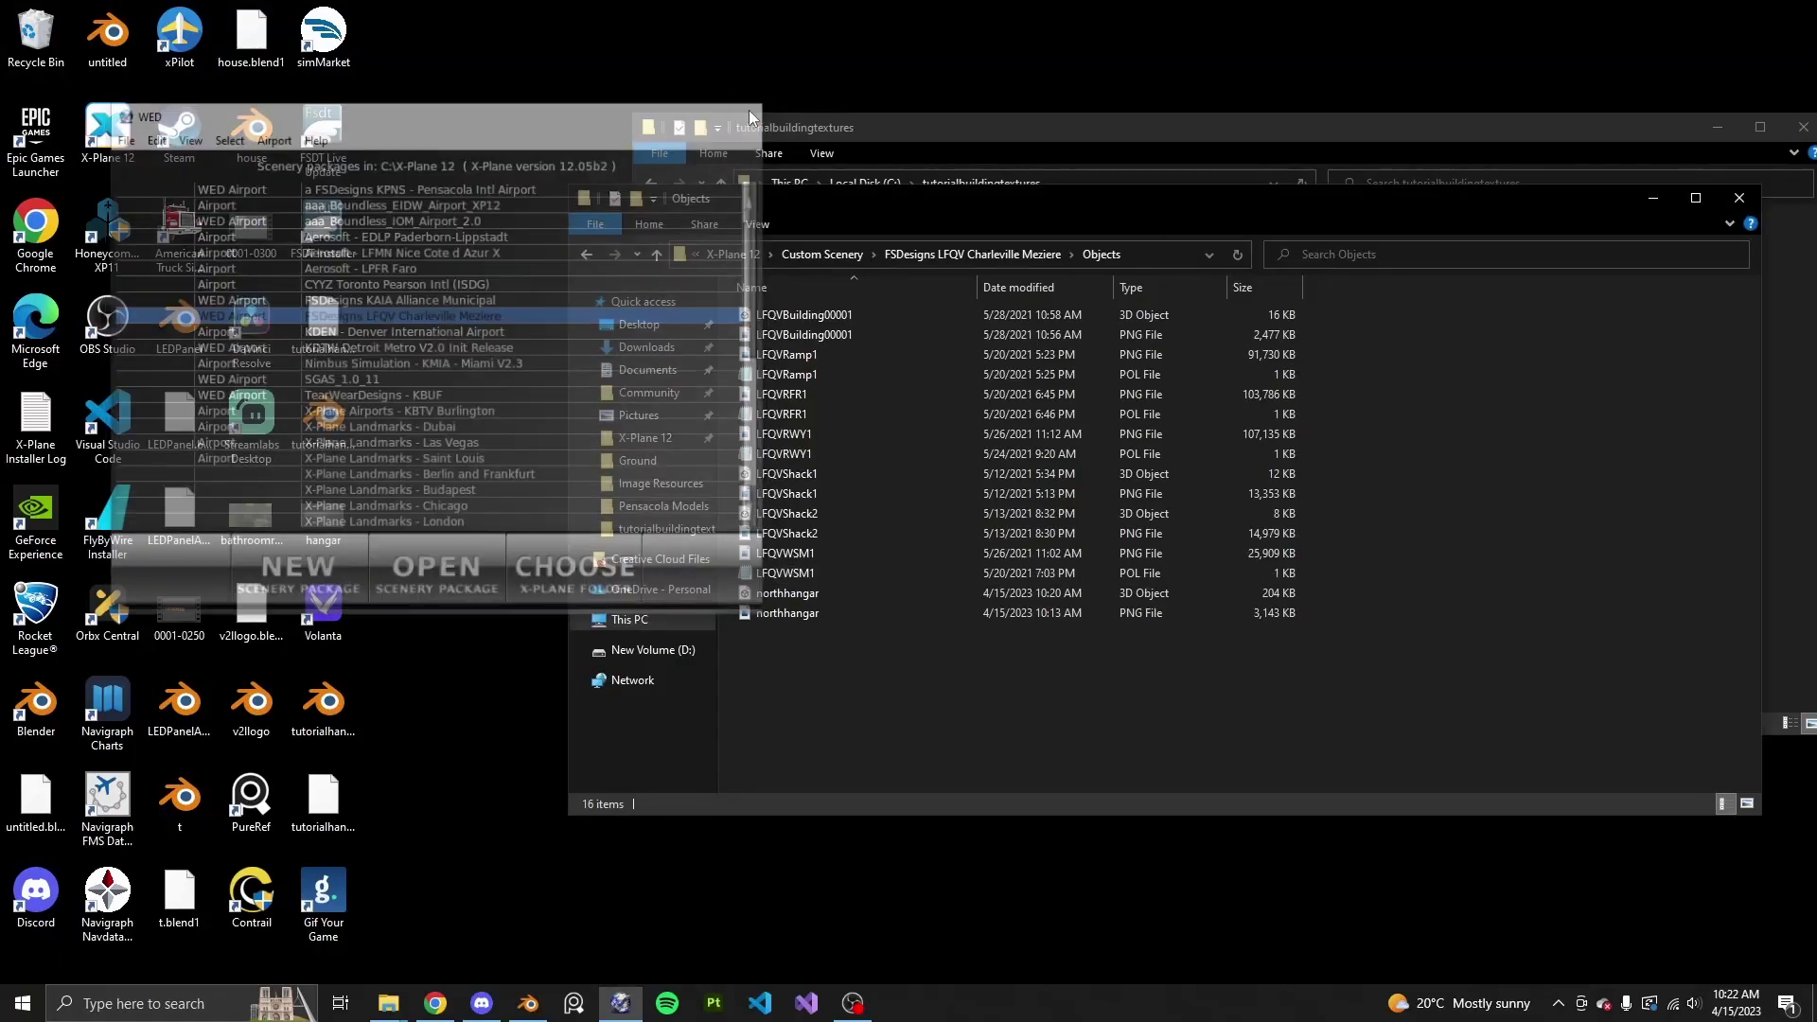
click(1803, 126)
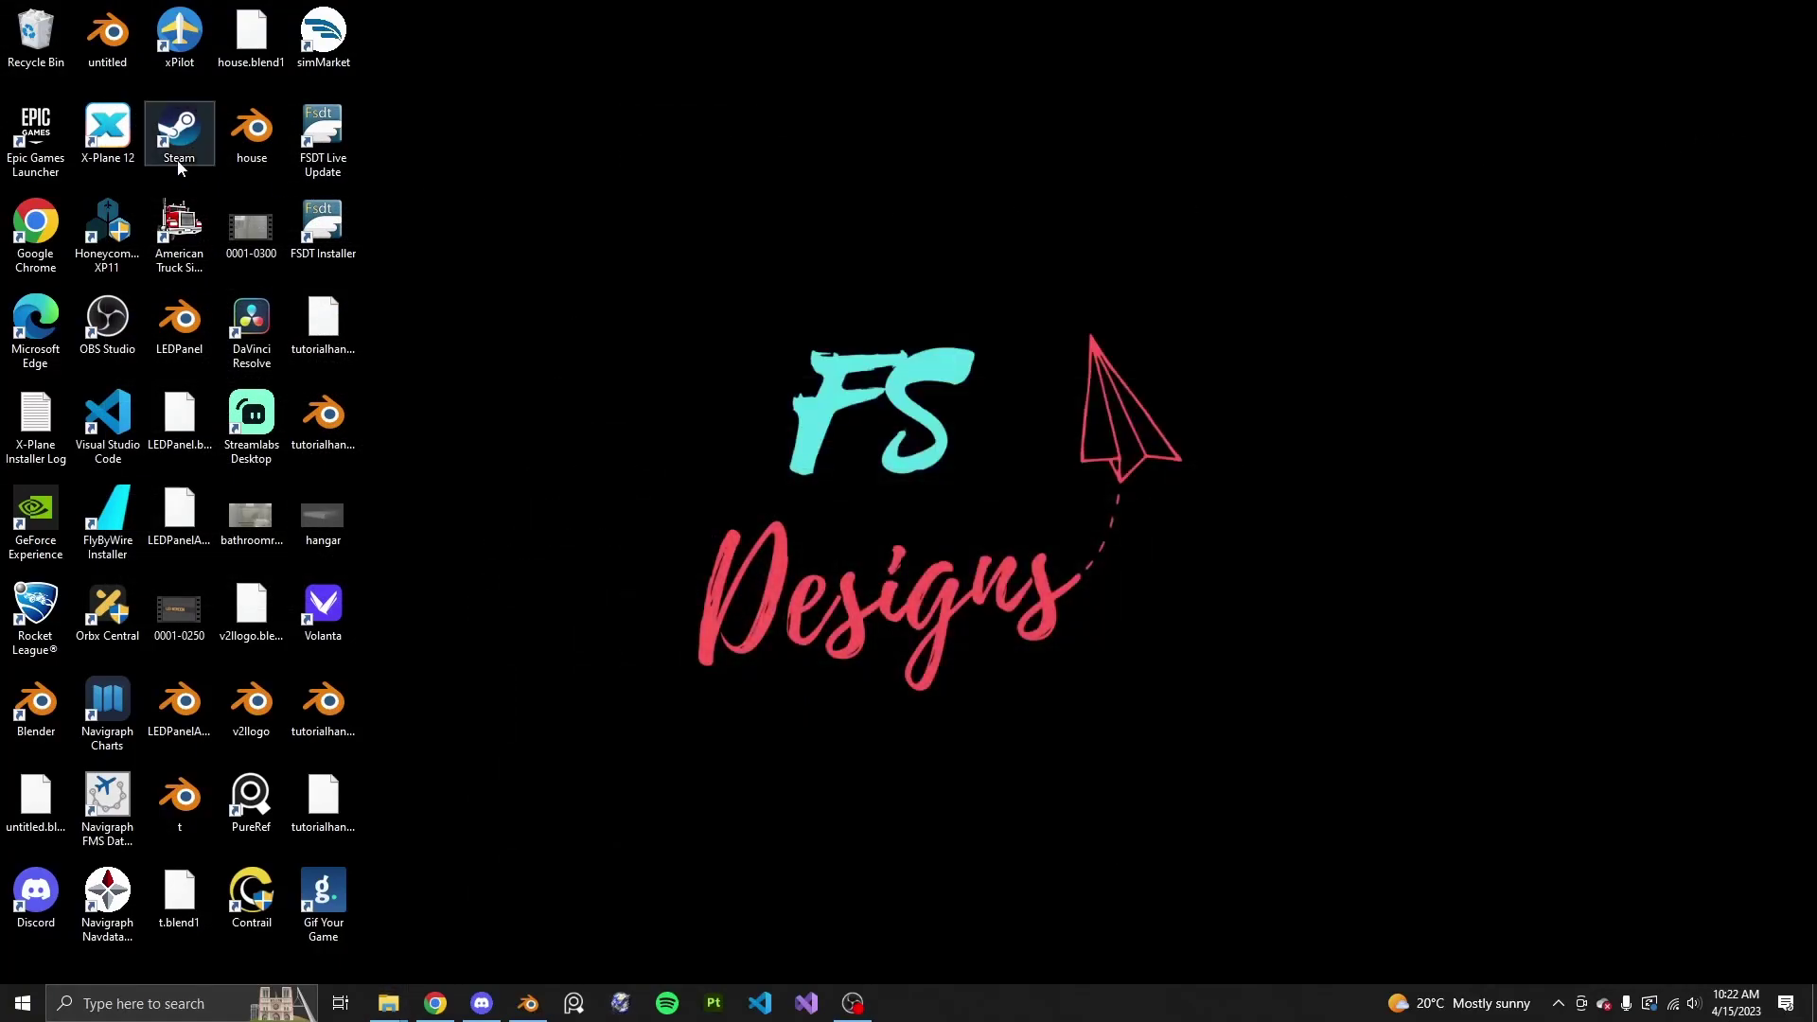